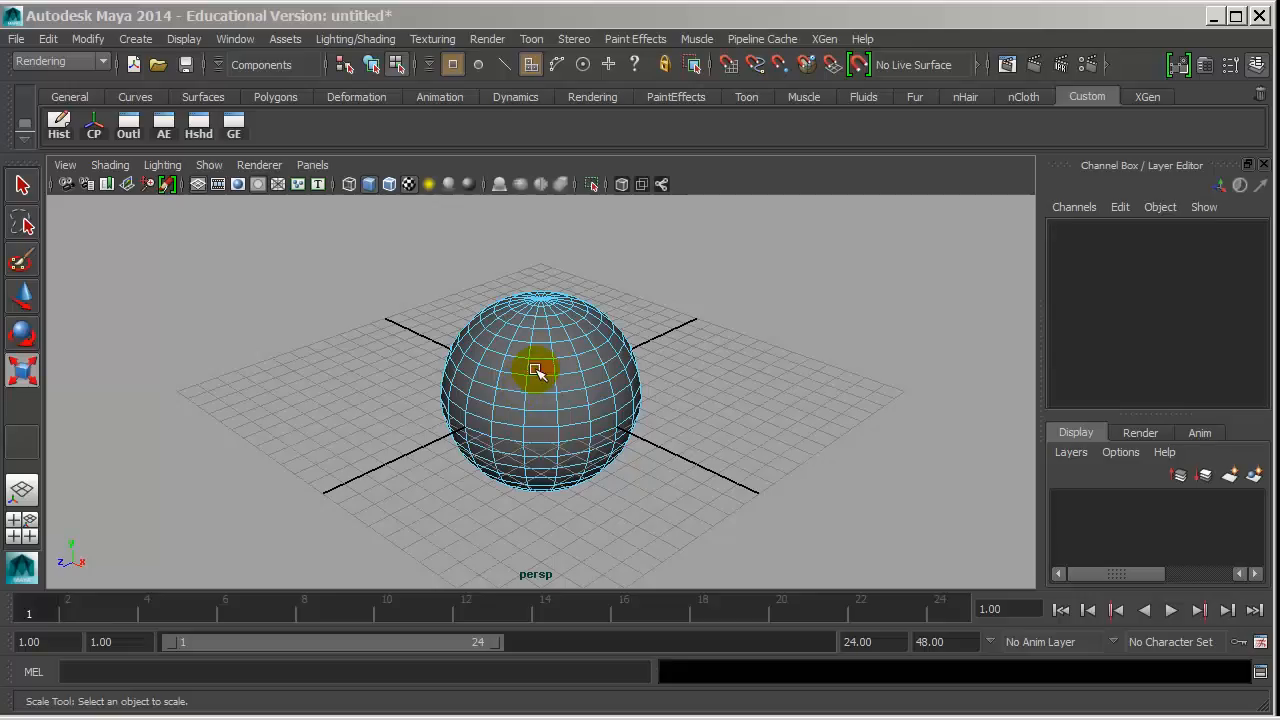
# - Select the whole sphere in object mode and switch to the Polygons menu set
pyautogui.moveTo(537, 354); pyautogui.dragTo(620, 226, button='right')
pyautogui.click(571, 314)
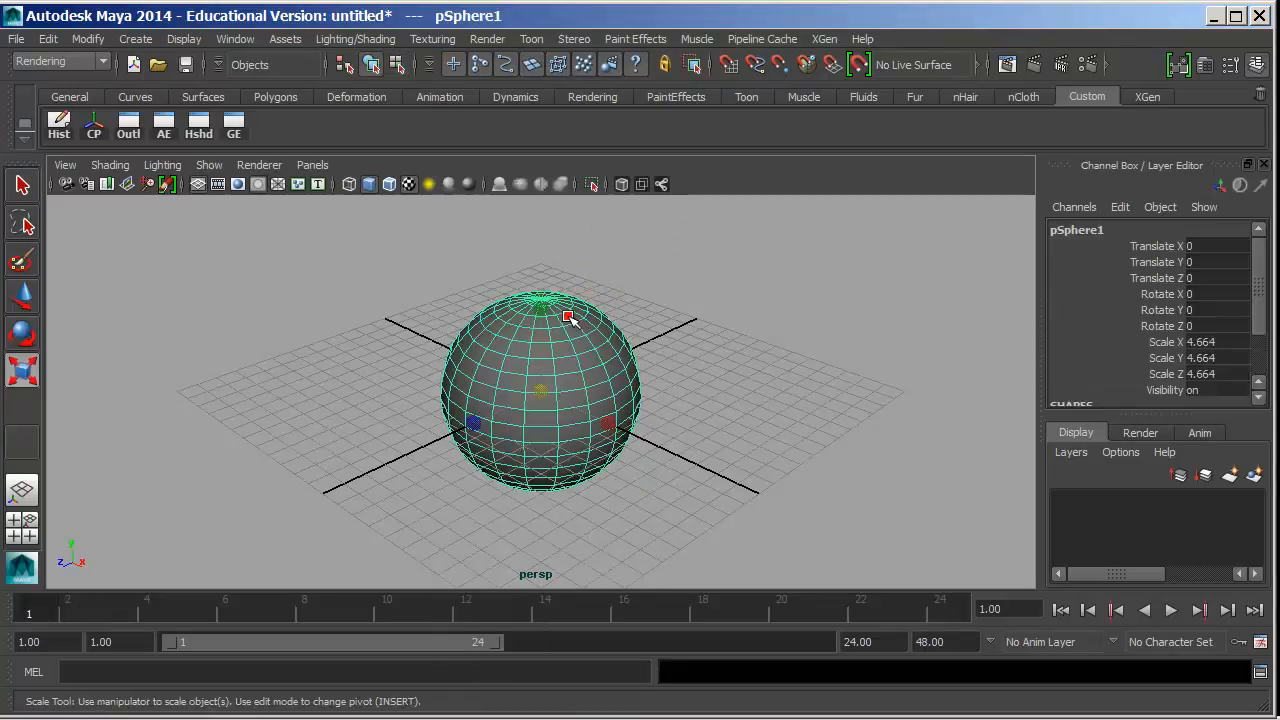
pyautogui.click(343, 38)
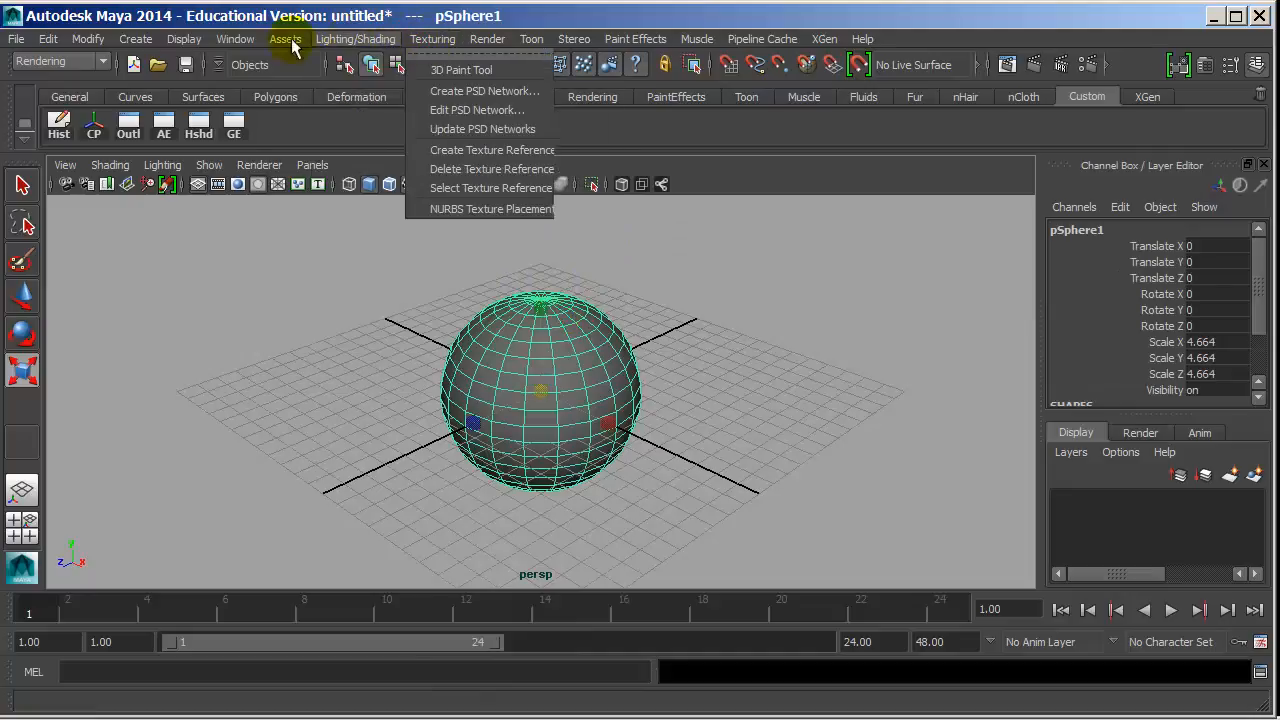
pyautogui.click(68, 61)
pyautogui.click(36, 92)
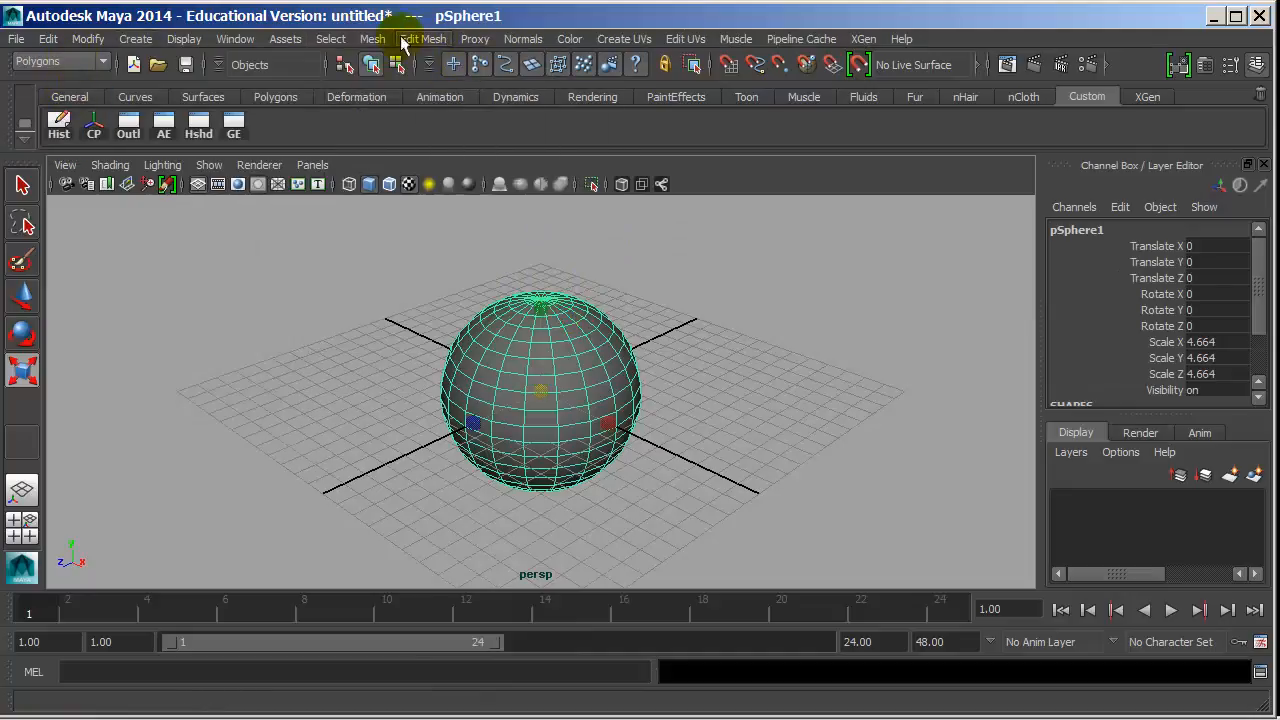
# - Turn on Multi-Component selection for the sphere
pyautogui.click(330, 38)
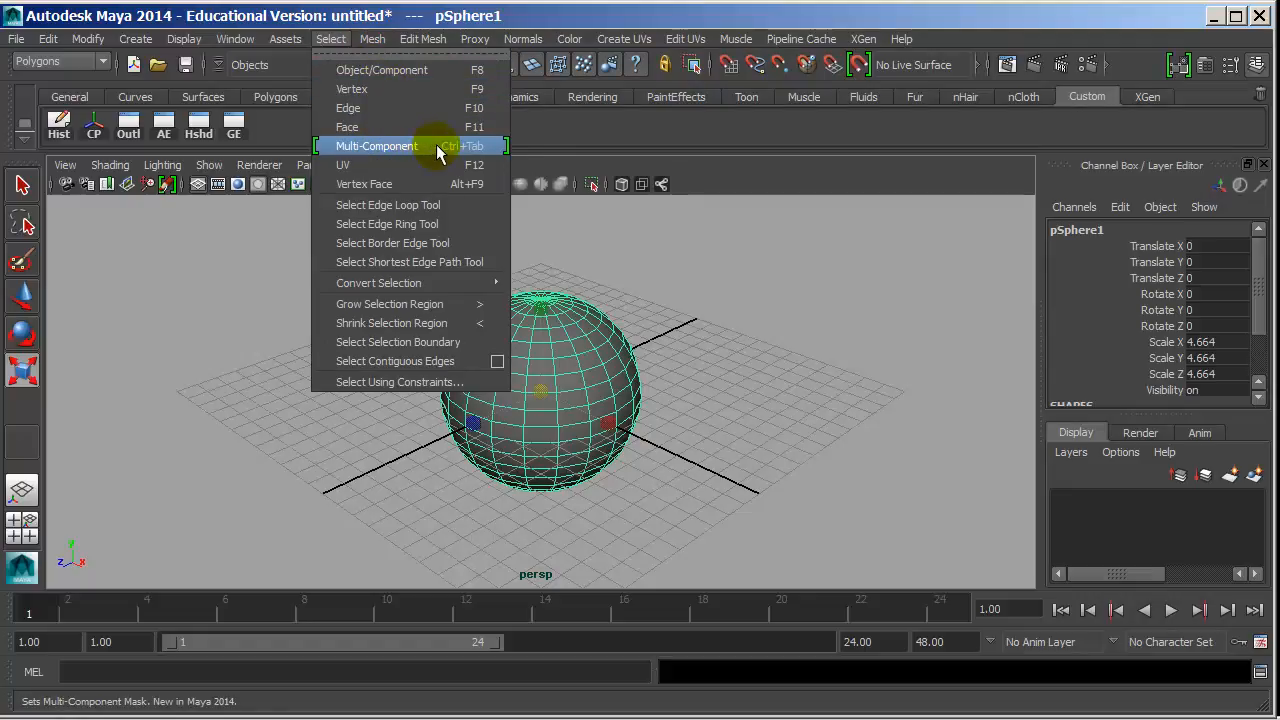
pyautogui.click(586, 351)
pyautogui.press('F8')
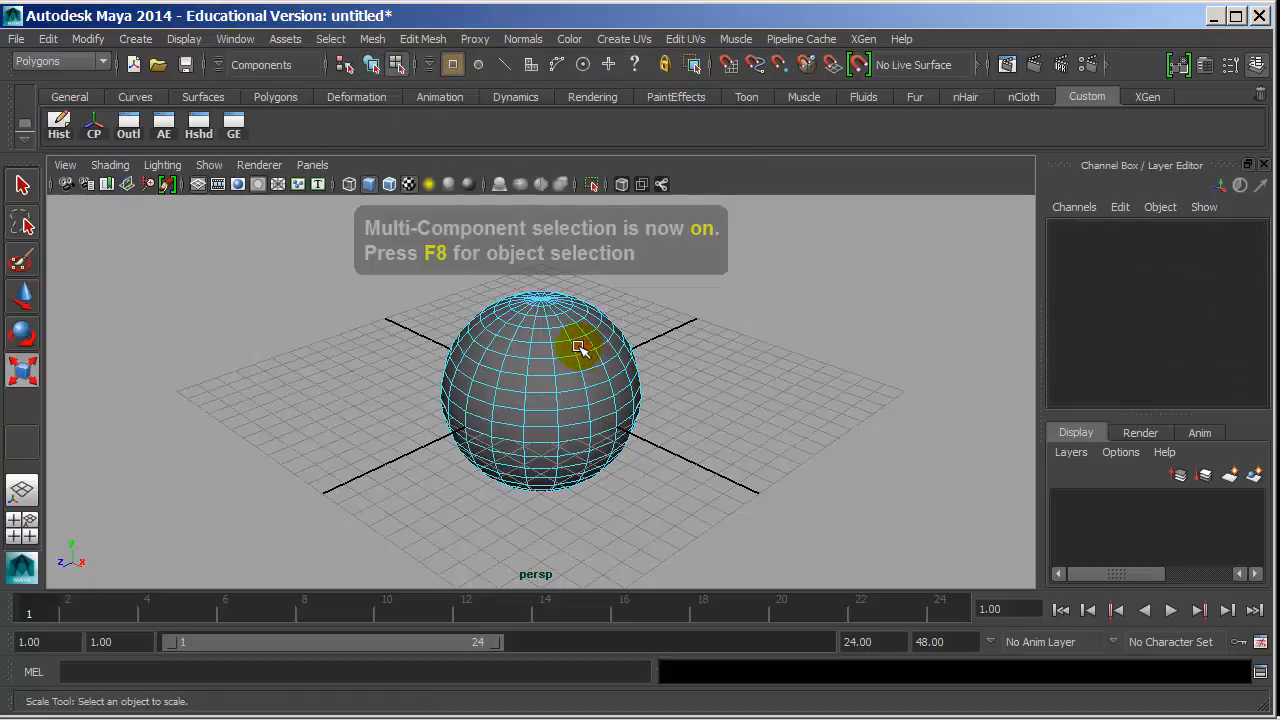
# - Pick individual components on the upper part of the sphere in Multi-Component mode, and return to object mode
pyautogui.click(566, 334)
pyautogui.click(551, 337)
pyautogui.keyDown('alt'); pyautogui.moveTo(541, 325); pyautogui.dragTo(765, 338, button='right'); pyautogui.keyUp('alt')
pyautogui.keyDown('alt'); pyautogui.moveTo(563, 340); pyautogui.dragTo(560, 408, button='middle'); pyautogui.keyUp('alt')
pyautogui.keyDown('alt'); pyautogui.moveTo(560, 404); pyautogui.dragTo(660, 382, button='right'); pyautogui.keyUp('alt')
pyautogui.click(590, 348)
pyautogui.click(602, 338)
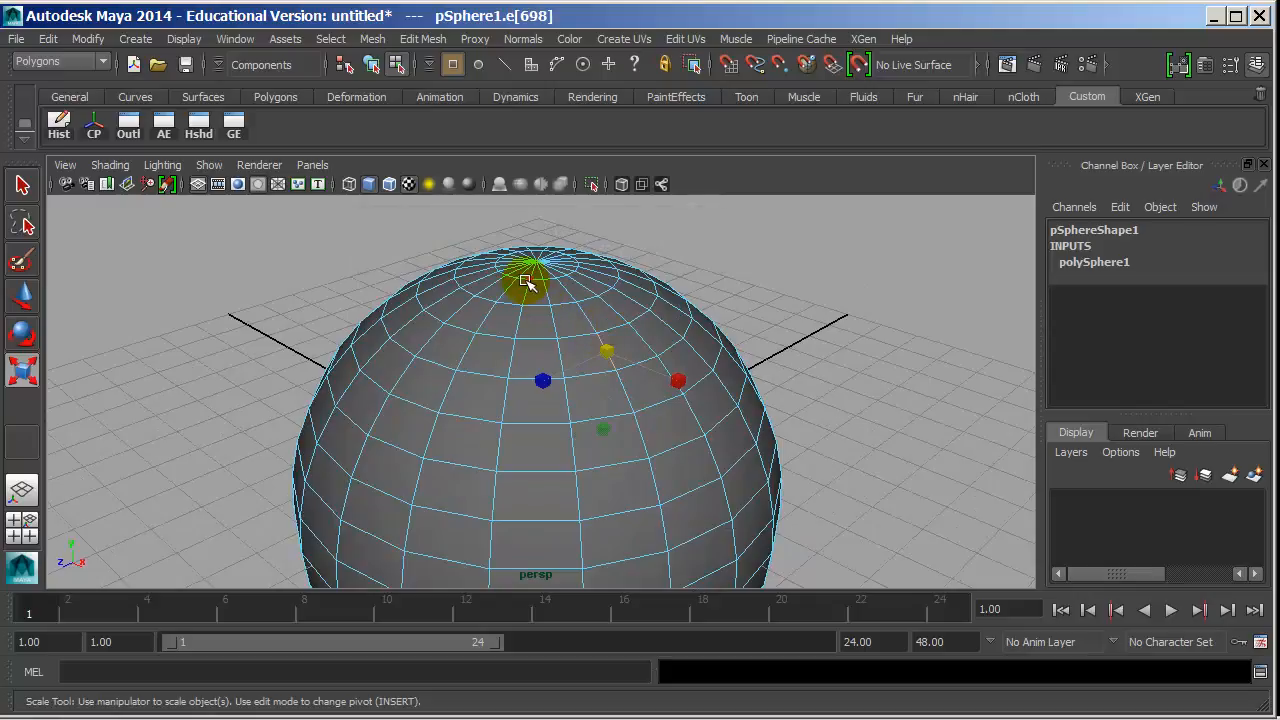
pyautogui.click(557, 296)
pyautogui.moveTo(523, 320); pyautogui.dragTo(609, 223, button='right')
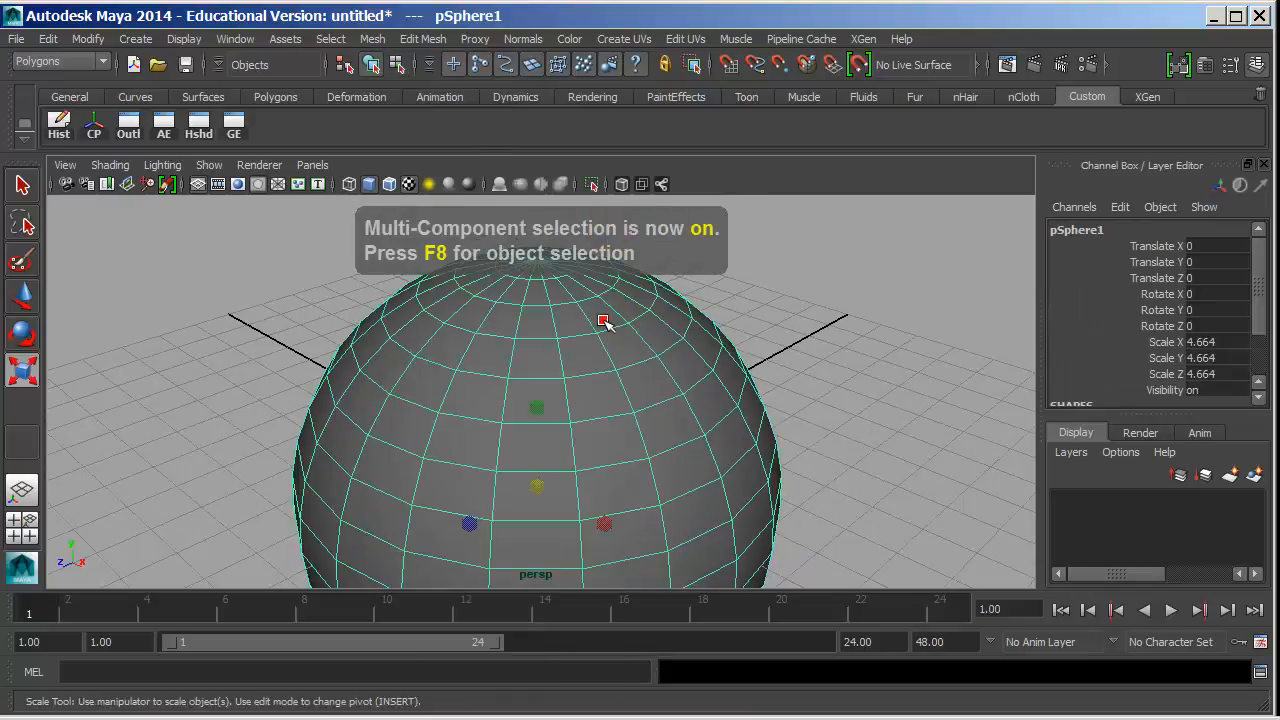
# - Select a full horizontal edge loop around the upper part of the sphere
pyautogui.click(372, 39)
pyautogui.moveTo(331, 42)
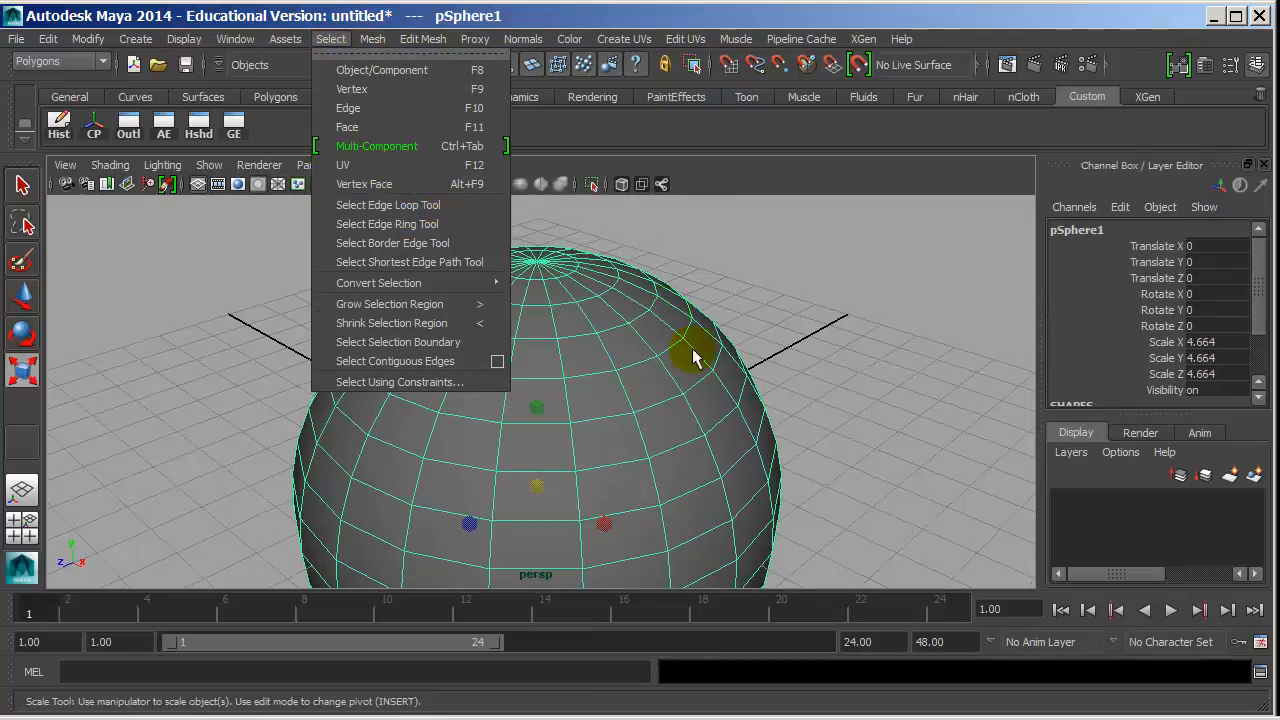
pyautogui.click(577, 330)
pyautogui.moveTo(578, 248); pyautogui.dragTo(577, 203, button='right')
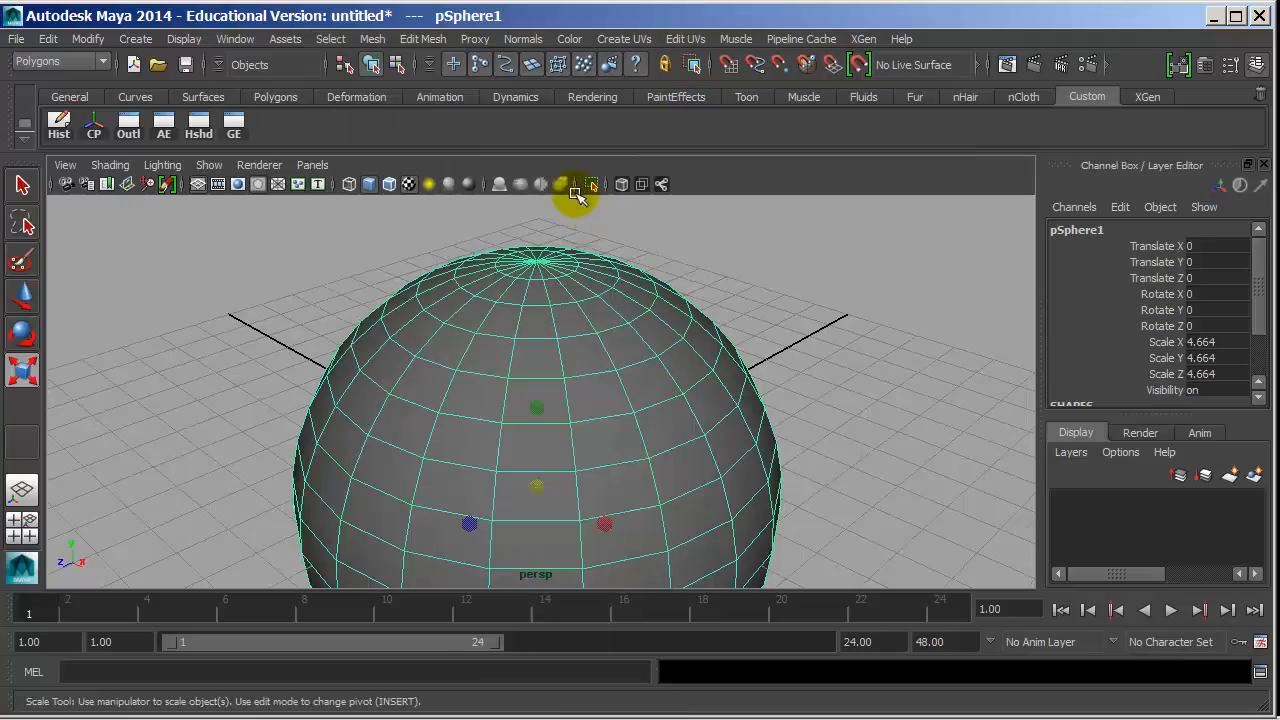
pyautogui.doubleClick(533, 342)
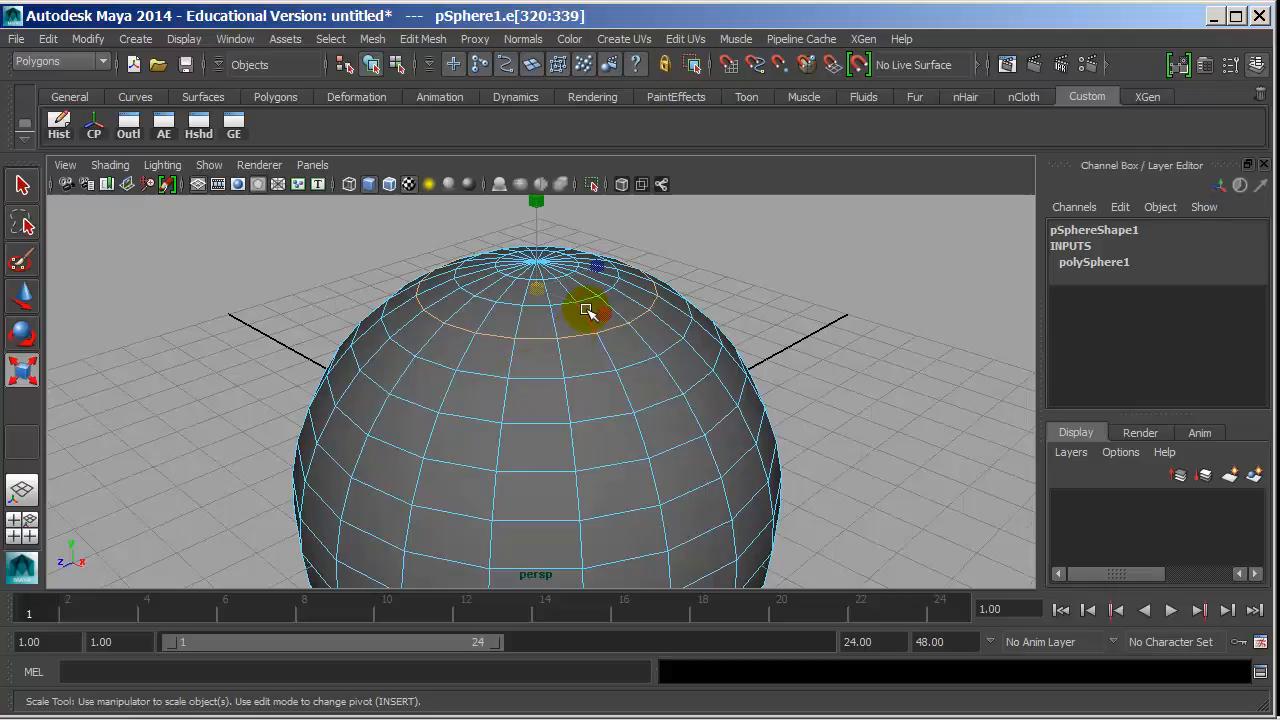
# - Select a single face on the sphere's upper side and extrude it outward in two segments to form a long arm
pyautogui.moveTo(472, 303)
pyautogui.mouseDown(button='right')
pyautogui.moveTo(432, 251)
pyautogui.moveTo(486, 251)
pyautogui.moveTo(471, 292)
pyautogui.mouseUp(button='right')
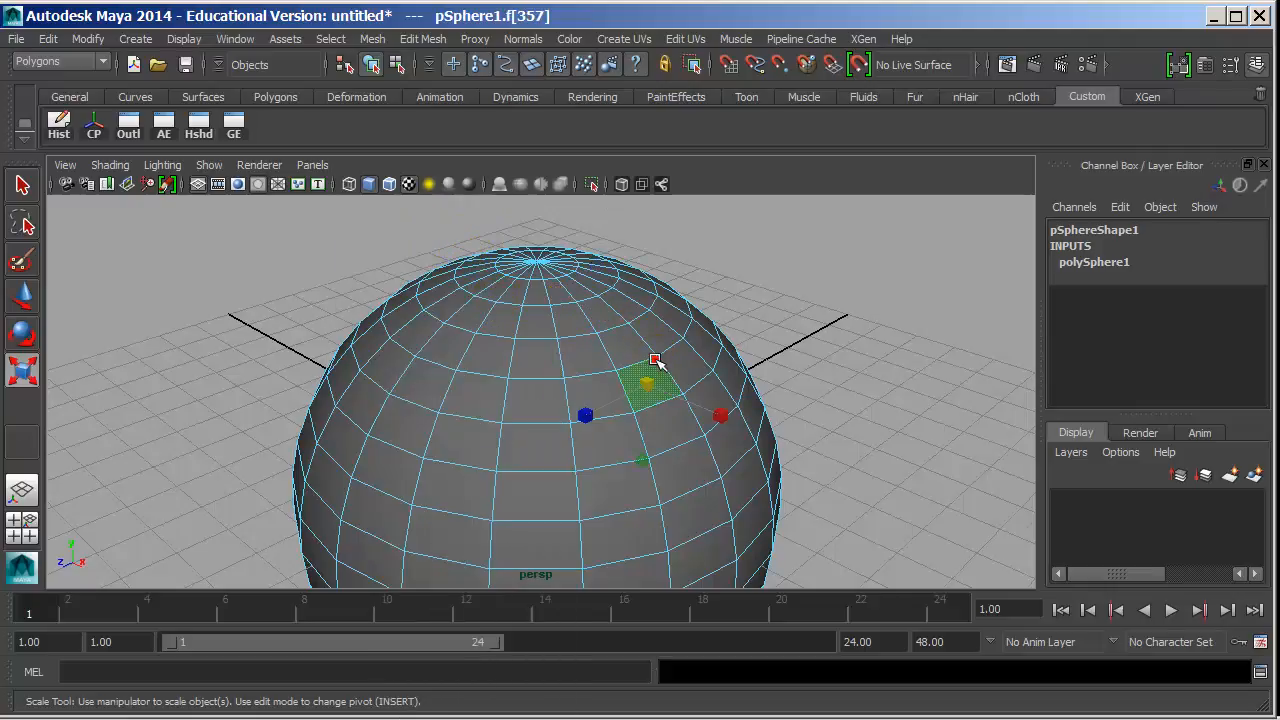
pyautogui.click(658, 362)
pyautogui.press('space')
pyautogui.click(571, 464)
pyautogui.click(600, 99)
pyautogui.keyDown('alt'); pyautogui.moveTo(612, 345); pyautogui.dragTo(740, 386); pyautogui.keyUp('alt')
pyautogui.press('g')
pyautogui.moveTo(574, 331); pyautogui.dragTo(760, 180)
pyautogui.keyDown('alt'); pyautogui.moveTo(760, 194); pyautogui.dragTo(683, 316, button='middle'); pyautogui.keyUp('alt')
# - Extrude the arm's end face once more, enlarging and moving it to flare the tip
pyautogui.press('g')
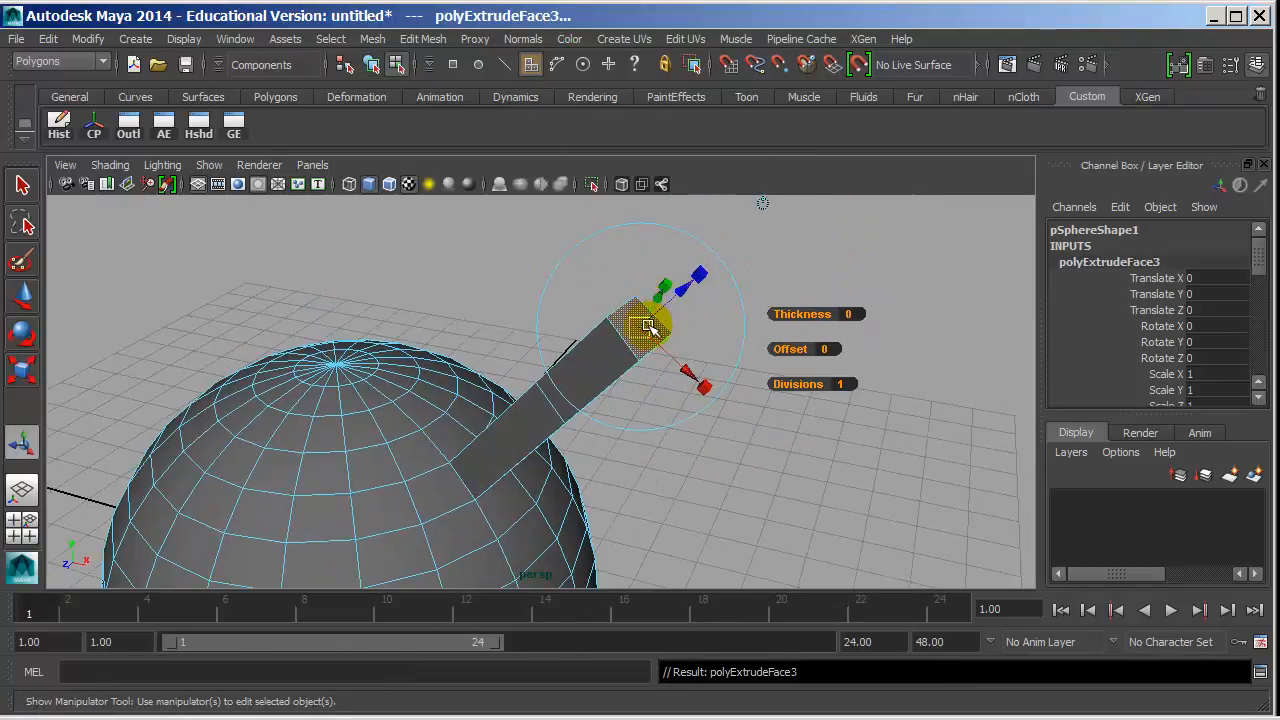
pyautogui.press('r')
pyautogui.press('w')
pyautogui.moveTo(640, 329); pyautogui.dragTo(660, 305)
# - Select the lengthwise edges of the extruded arm and examine where they meet the sphere
pyautogui.keyDown('alt'); pyautogui.moveTo(660, 305); pyautogui.dragTo(711, 256); pyautogui.keyUp('alt')
pyautogui.moveTo(711, 249); pyautogui.dragTo(713, 206, button='right')
pyautogui.click(773, 273)
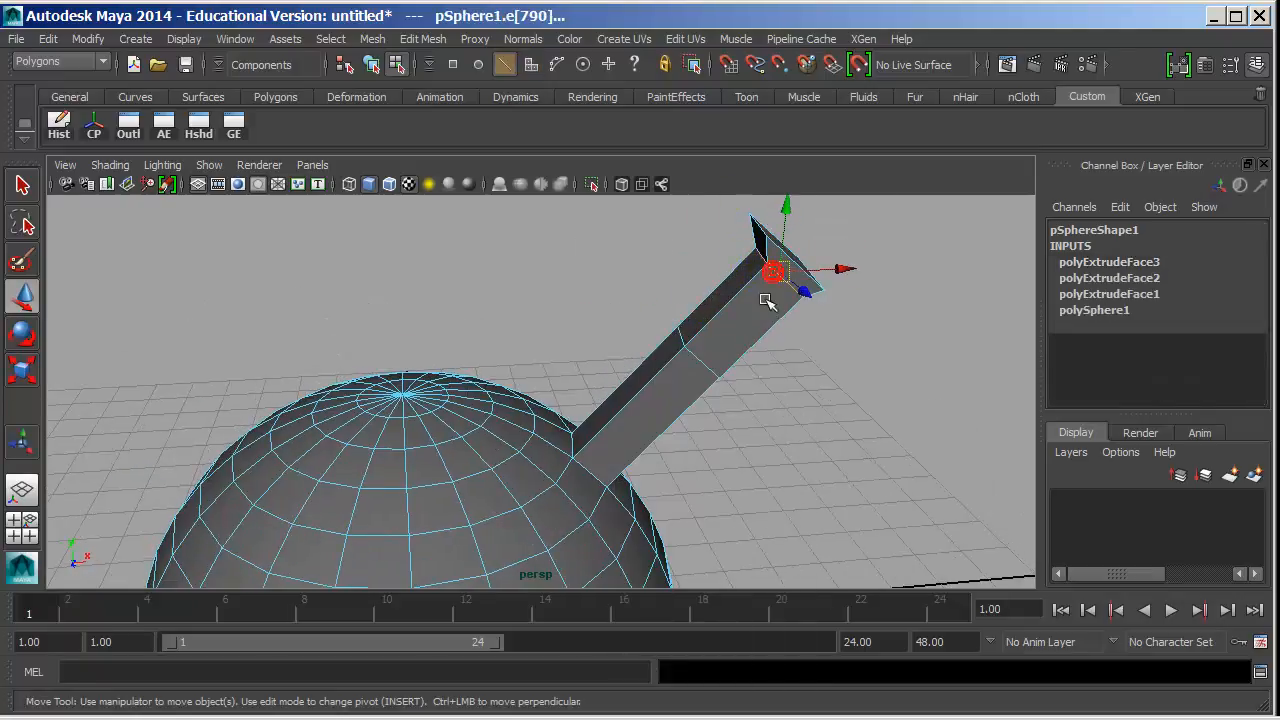
pyautogui.click(752, 276)
pyautogui.keyDown('alt'); pyautogui.moveTo(738, 346); pyautogui.dragTo(688, 377); pyautogui.keyUp('alt')
pyautogui.keyDown('alt'); pyautogui.moveTo(688, 377); pyautogui.dragTo(772, 400, button='right'); pyautogui.keyUp('alt')
pyautogui.keyDown('alt'); pyautogui.moveTo(772, 400); pyautogui.dragTo(623, 331, button='middle'); pyautogui.keyUp('alt')
pyautogui.keyDown('alt'); pyautogui.moveTo(623, 331); pyautogui.dragTo(607, 372); pyautogui.keyUp('alt')
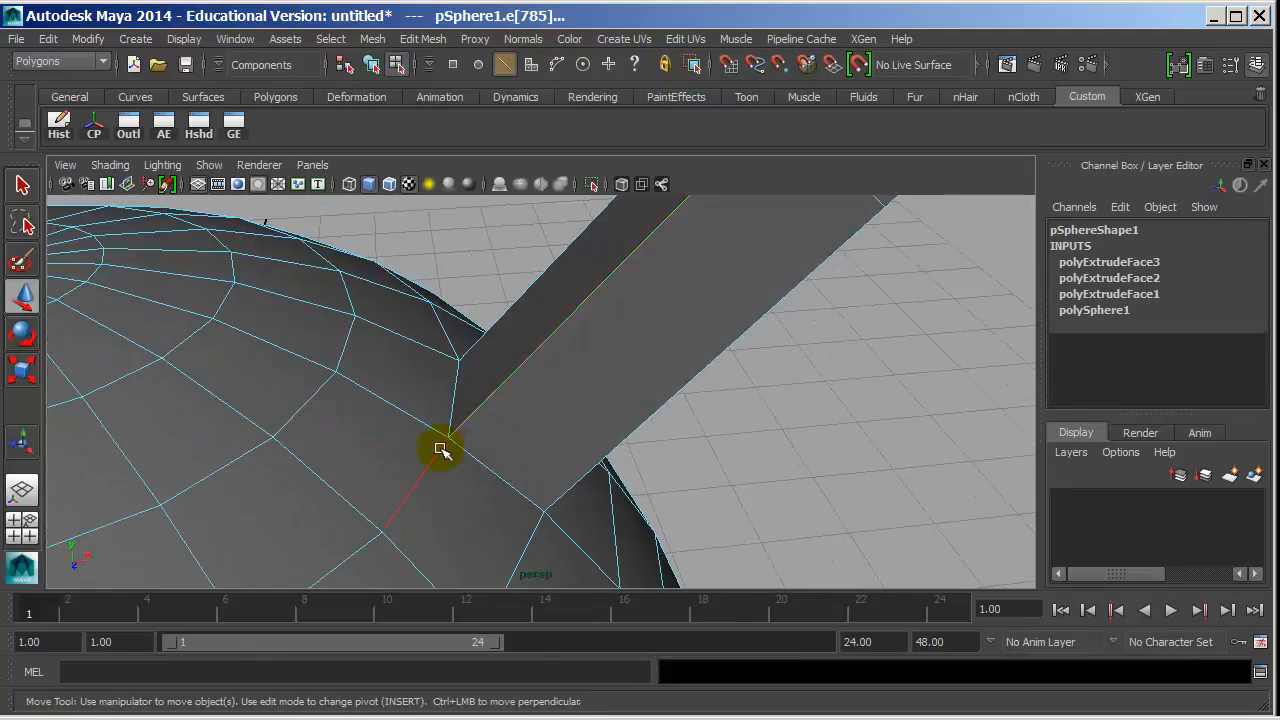
pyautogui.keyDown('alt'); pyautogui.moveTo(500, 430); pyautogui.dragTo(453, 250); pyautogui.keyUp('alt')
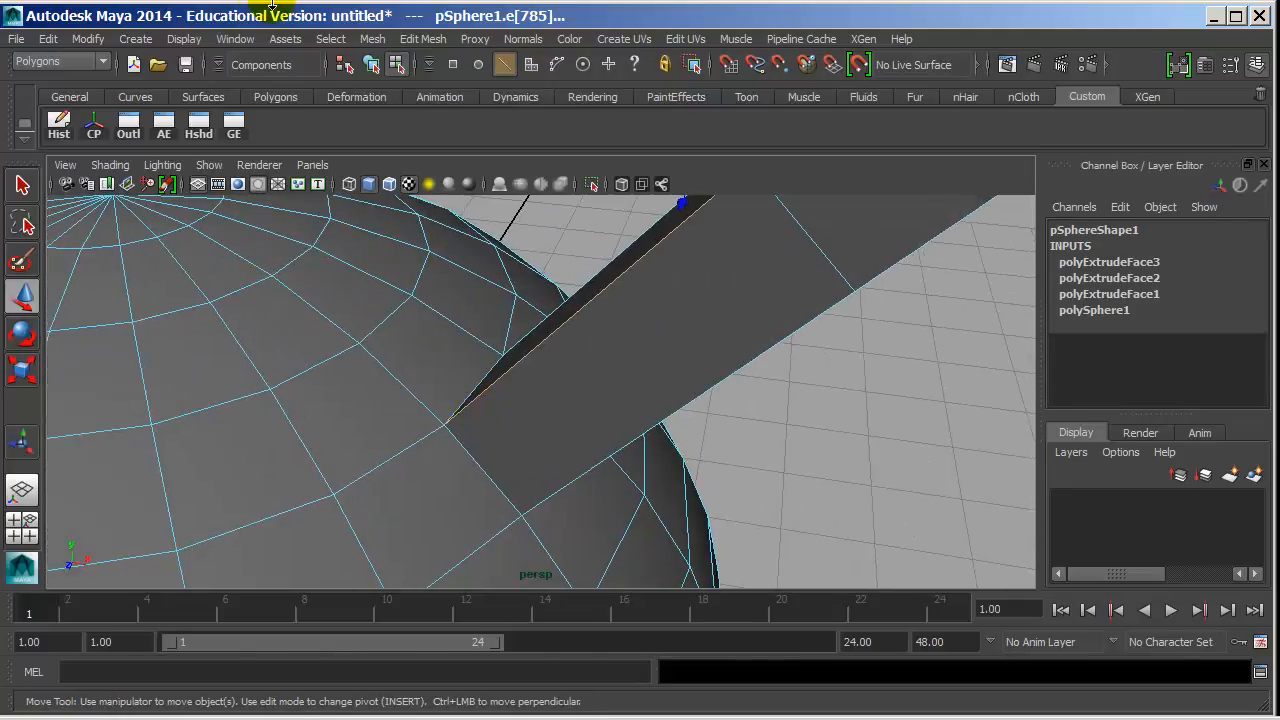
# - Select edge loops running over the sphere's top with the Select Edge Loop Tool, and return to object selection
pyautogui.click(330, 40)
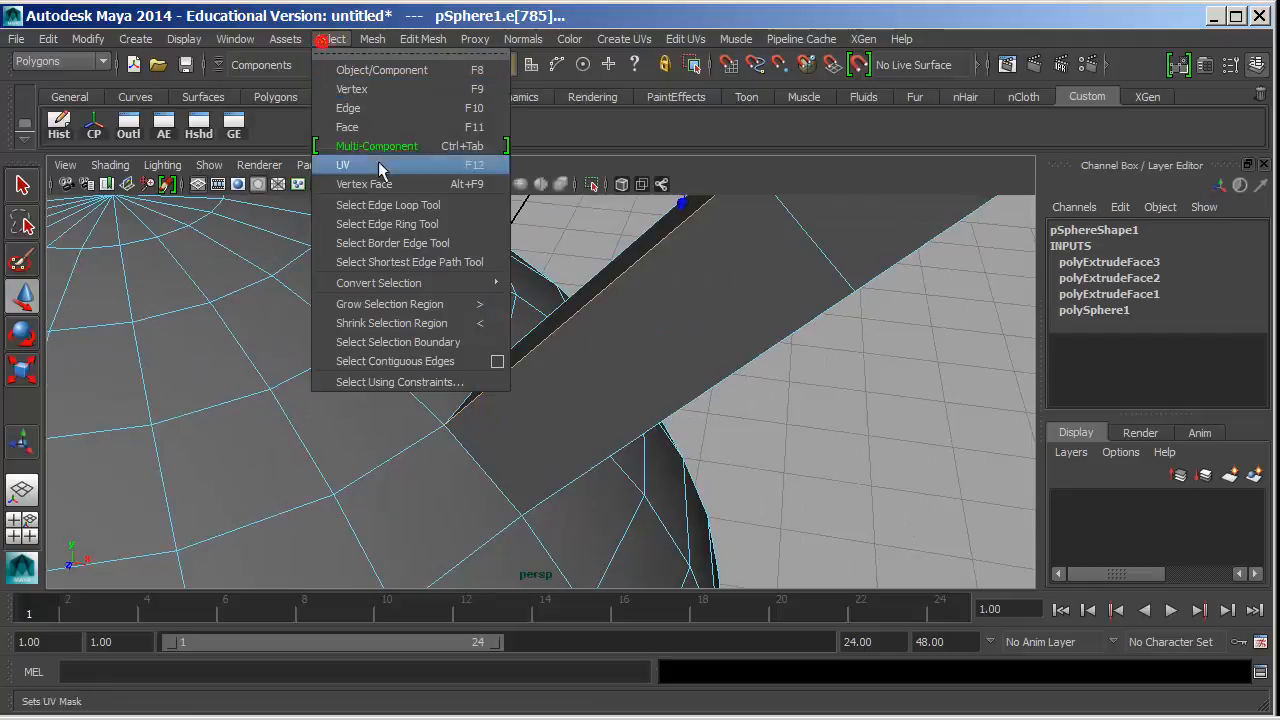
pyautogui.click(434, 208)
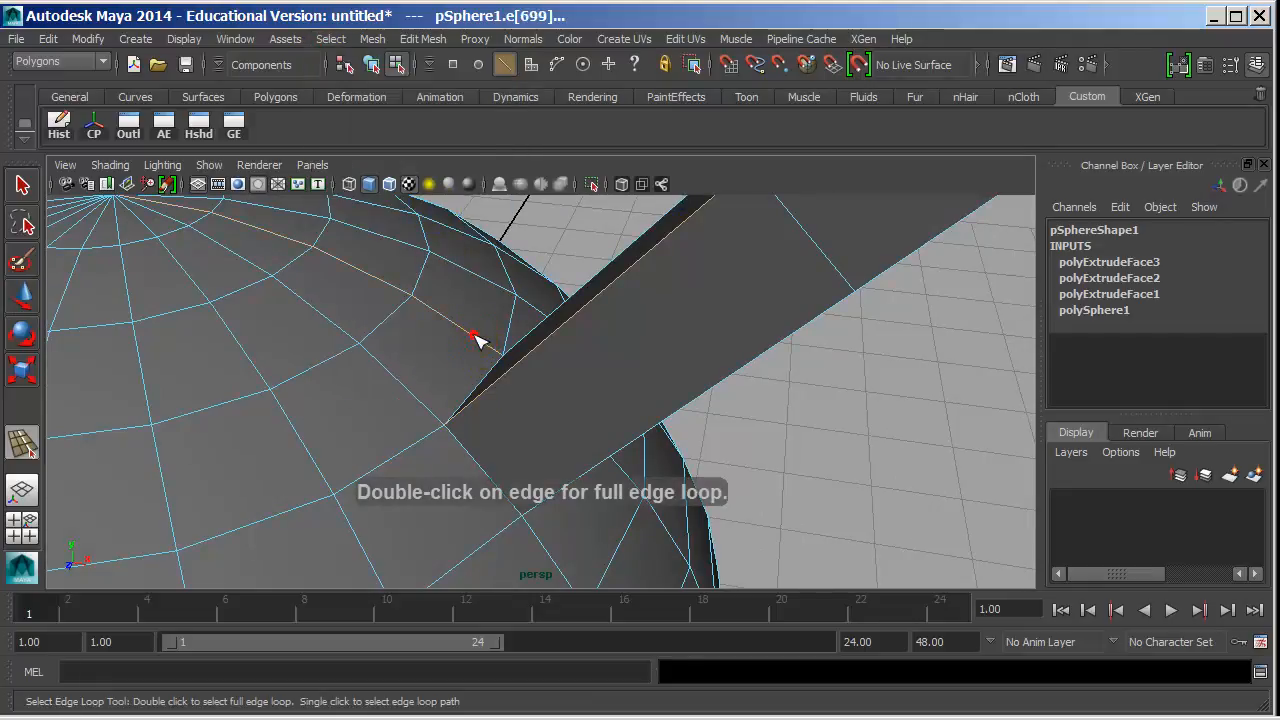
pyautogui.keyDown('alt'); pyautogui.moveTo(400, 322); pyautogui.dragTo(680, 325, button='middle'); pyautogui.keyUp('alt')
pyautogui.keyDown('alt'); pyautogui.moveTo(680, 325); pyautogui.dragTo(420, 300, button='right'); pyautogui.keyUp('alt')
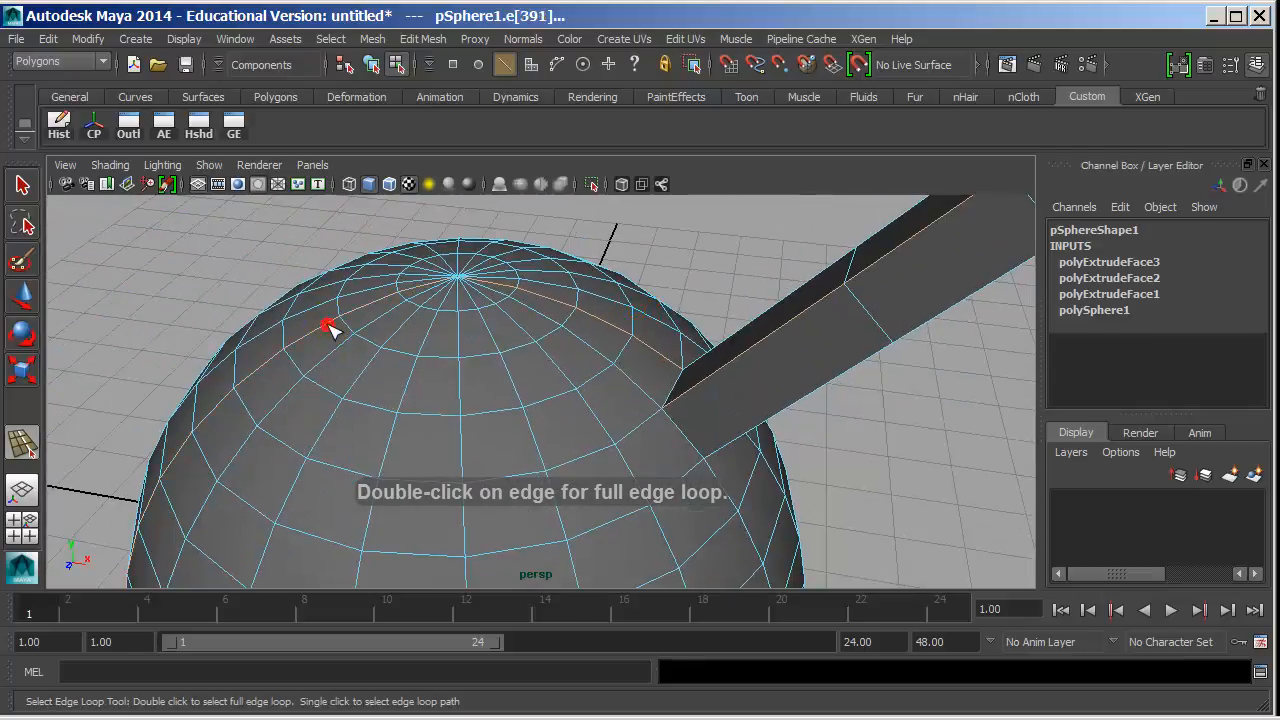
pyautogui.click(343, 352)
pyautogui.click(775, 326)
pyautogui.press('w')
pyautogui.keyDown('alt'); pyautogui.moveTo(755, 330); pyautogui.dragTo(640, 228, button='right'); pyautogui.keyUp('alt')
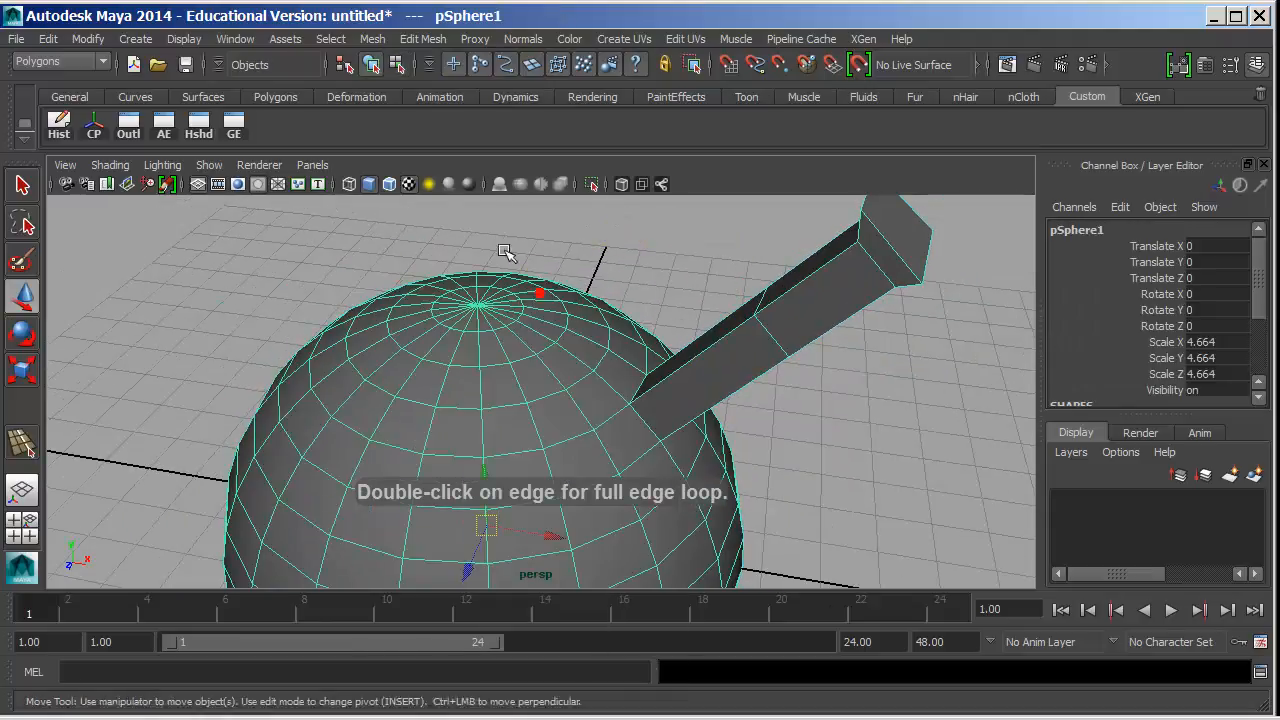
# - Select three separate edge rings around the sphere with the Select Edge Ring Tool
pyautogui.click(330, 38)
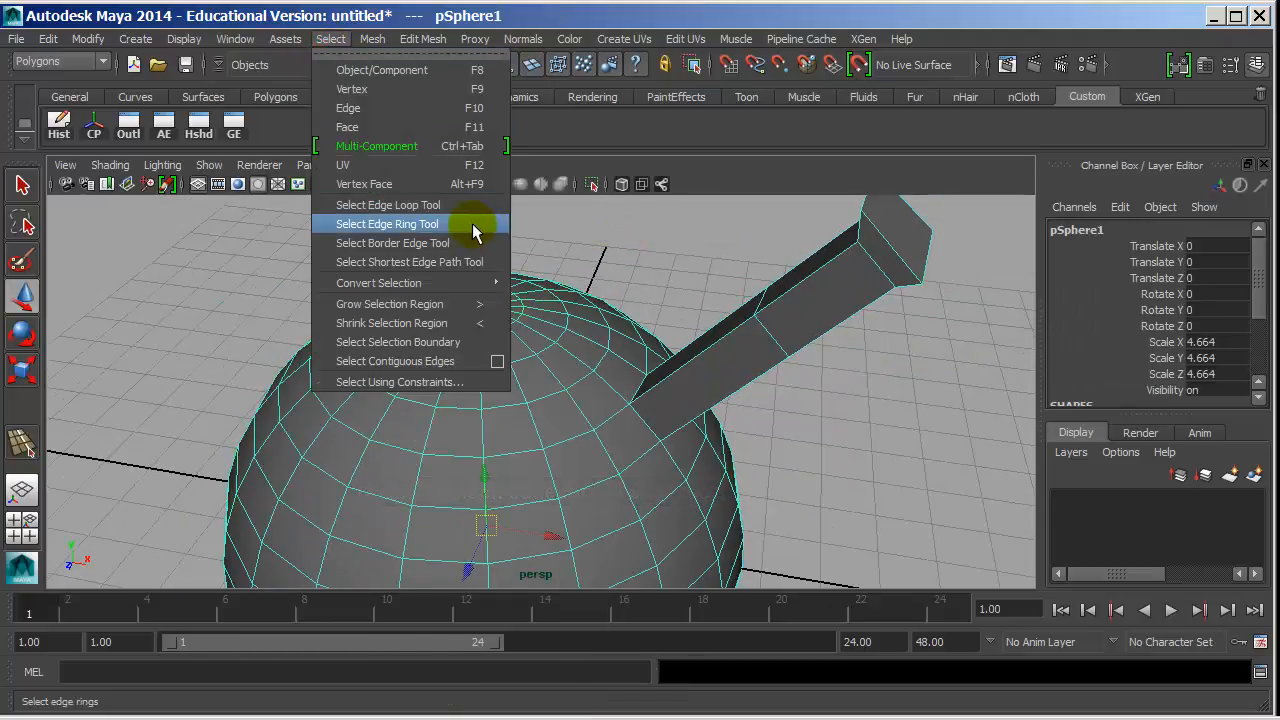
pyautogui.click(472, 223)
pyautogui.keyDown('alt'); pyautogui.moveTo(459, 415); pyautogui.dragTo(457, 294); pyautogui.keyUp('alt')
pyautogui.doubleClick(500, 333)
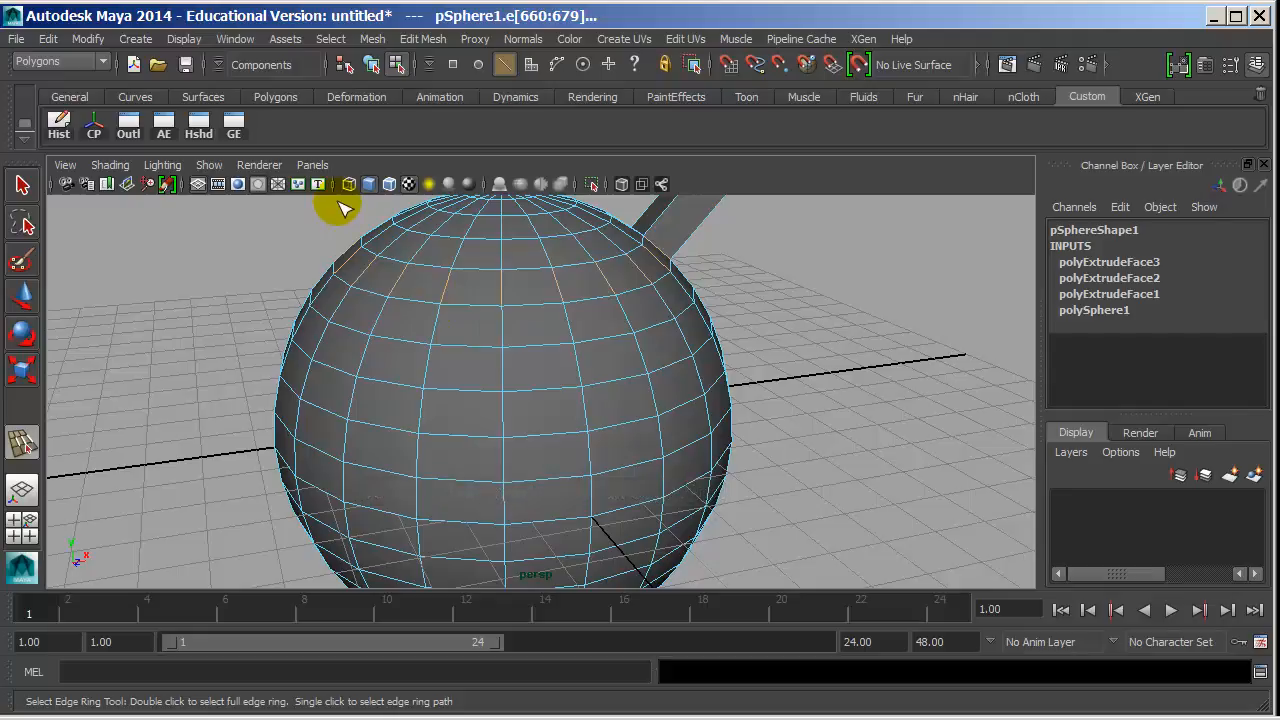
pyautogui.click(497, 372)
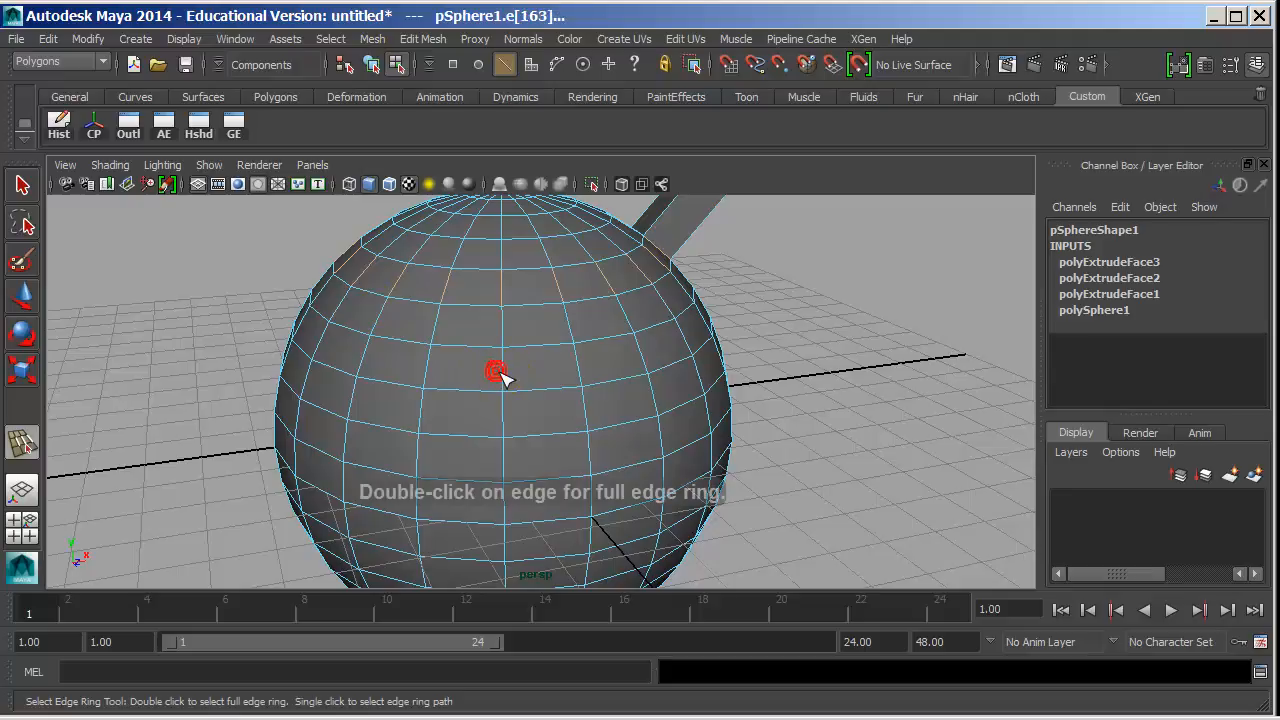
pyautogui.keyDown('shift'); pyautogui.doubleClick(498, 372); pyautogui.keyUp('shift')
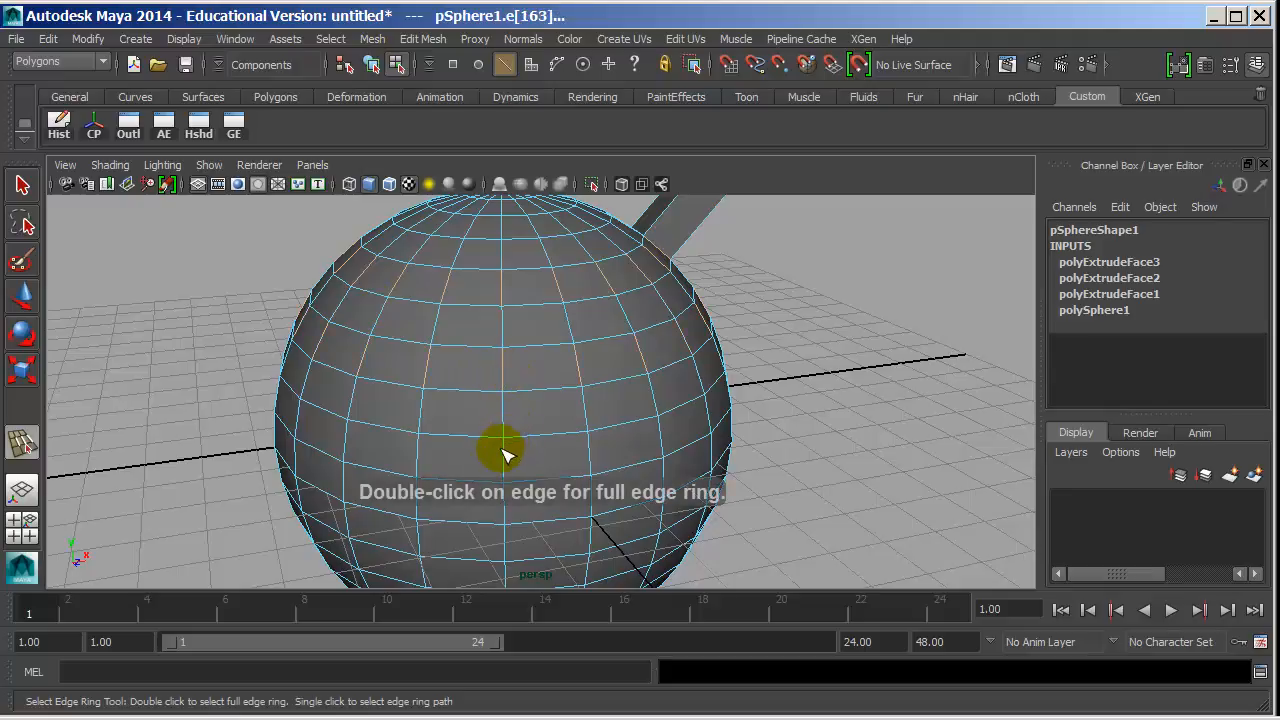
pyautogui.keyDown('shift'); pyautogui.doubleClick(503, 453); pyautogui.keyUp('shift')
# - Try scaling the selected edge rings, and undo the change
pyautogui.keyDown('alt'); pyautogui.moveTo(655, 366); pyautogui.dragTo(480, 349); pyautogui.keyUp('alt')
pyautogui.press('r')
pyautogui.hotkey('ctrl', 'z')
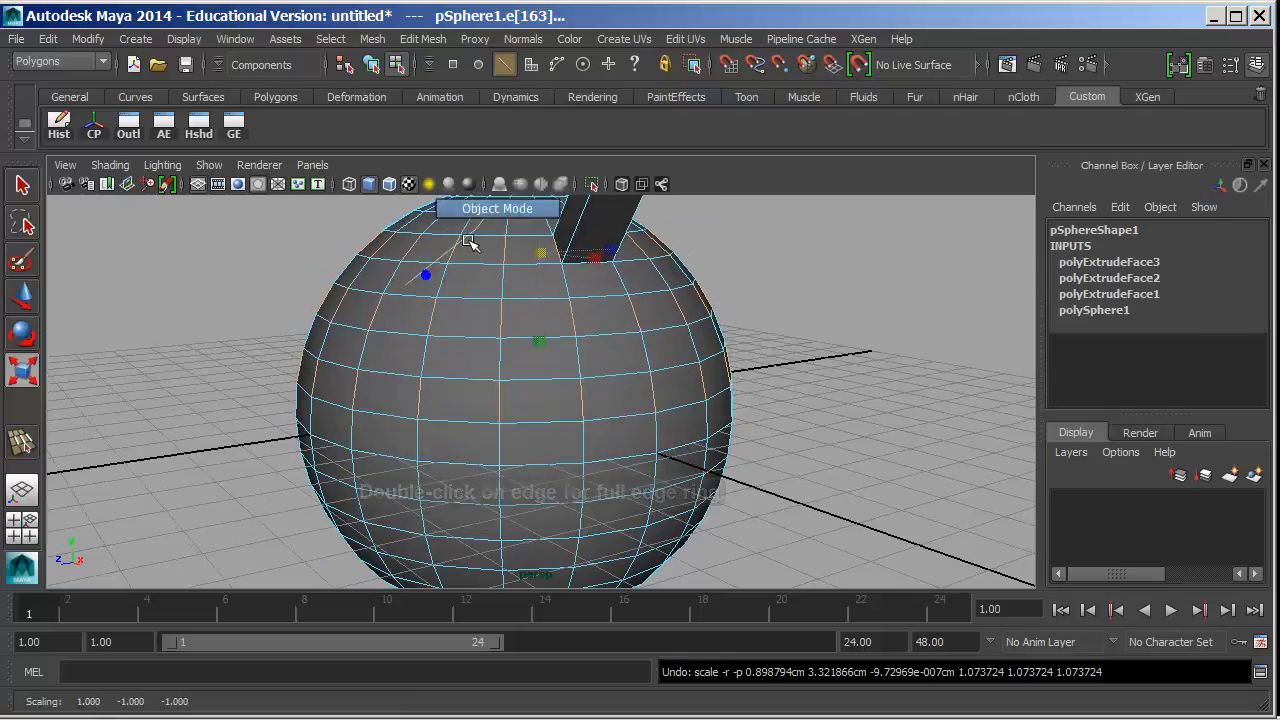
# - Return to object mode and detach the Convert Selection commands into a floating window beside the sphere
pyautogui.moveTo(451, 256); pyautogui.dragTo(440, 122, button='right')
pyautogui.click(331, 39)
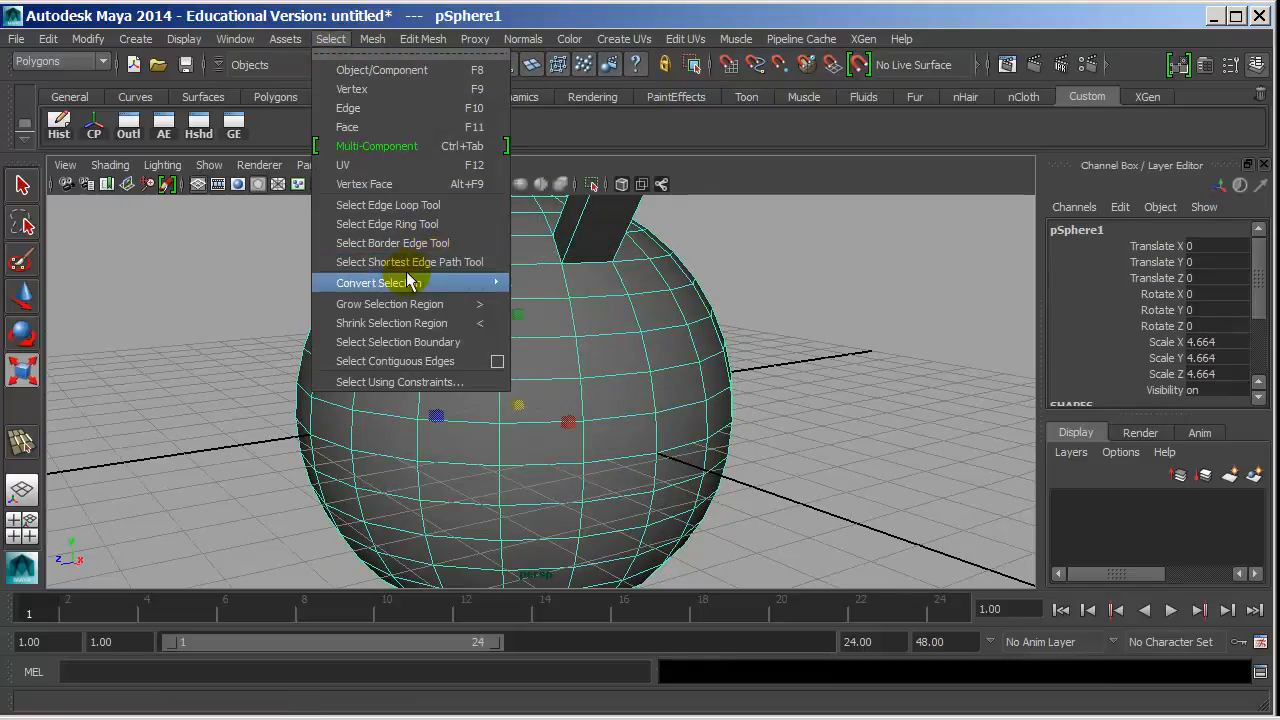
pyautogui.moveTo(418, 280)
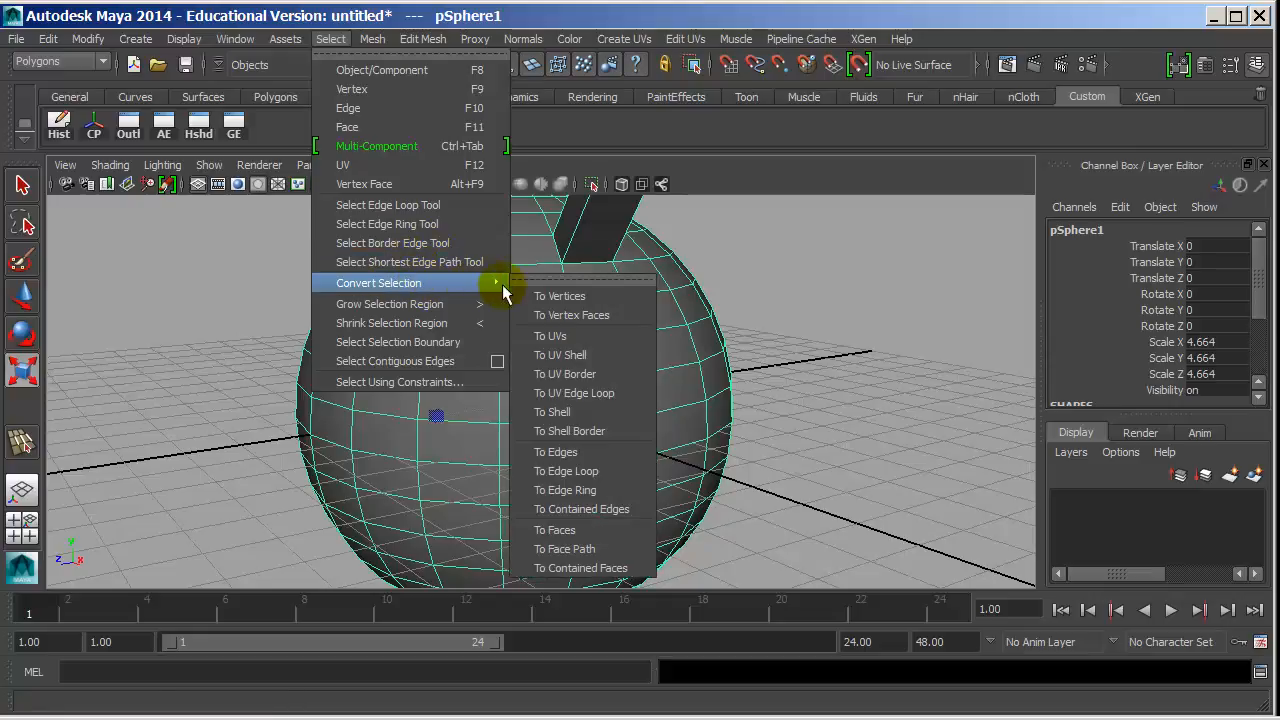
pyautogui.click(563, 280)
pyautogui.moveTo(575, 257); pyautogui.dragTo(185, 250)
# - Select a patch of faces across the sphere's middle, removing the unwanted faces from the selection
pyautogui.moveTo(437, 251); pyautogui.dragTo(443, 295, button='right')
pyautogui.moveTo(449, 343); pyautogui.dragTo(360, 407)
pyautogui.keyDown('alt'); pyautogui.moveTo(748, 414); pyautogui.dragTo(650, 405, button='right'); pyautogui.keyUp('alt')
pyautogui.keyDown('ctrl'); pyautogui.moveTo(600, 300); pyautogui.dragTo(845, 584); pyautogui.keyUp('ctrl')
pyautogui.keyDown('alt'); pyautogui.moveTo(525, 405); pyautogui.dragTo(520, 365); pyautogui.keyUp('alt')
# - Convert the selection in turn to vertices, faces, edges and edge loops
pyautogui.click(200, 274)
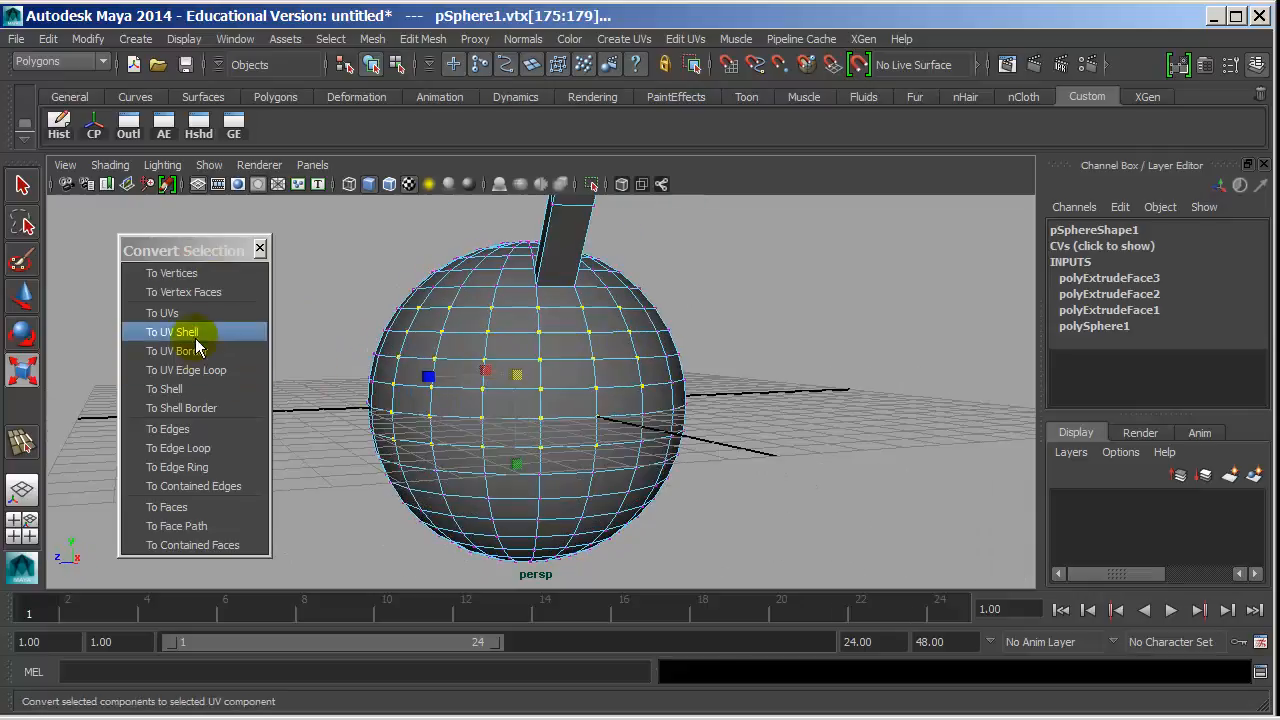
pyautogui.click(203, 507)
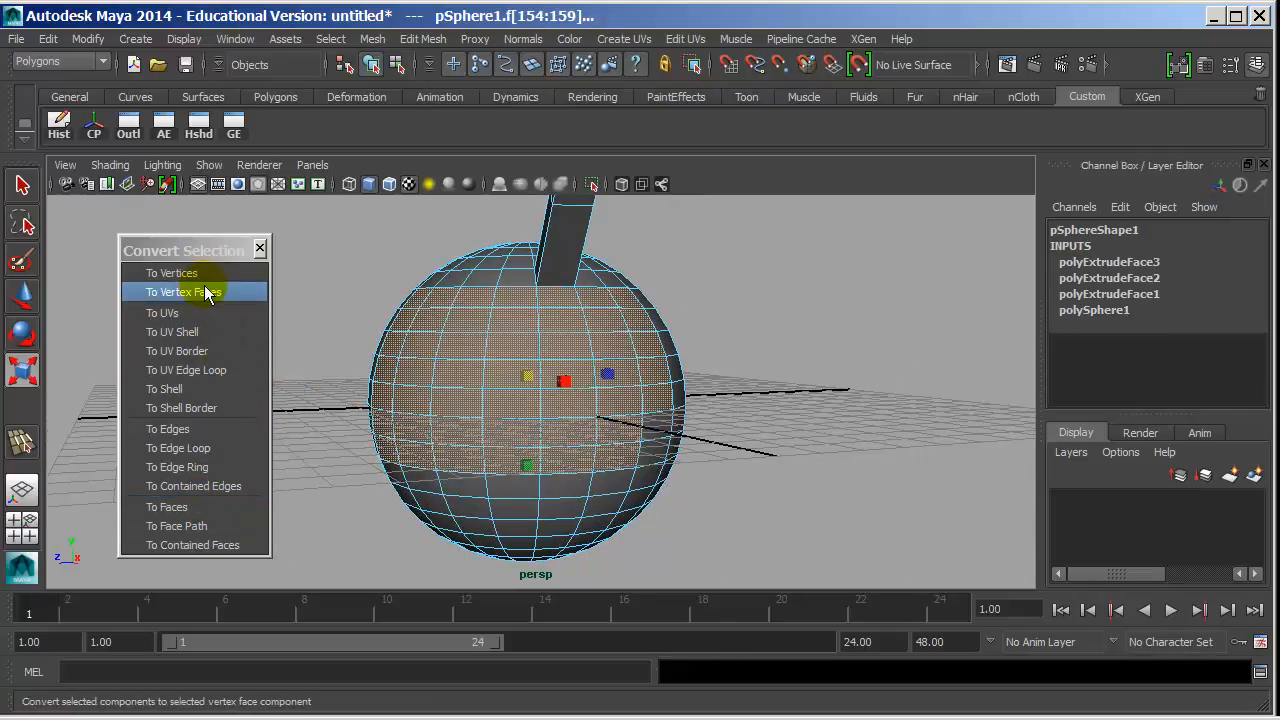
pyautogui.click(215, 428)
pyautogui.keyDown('alt'); pyautogui.moveTo(488, 414); pyautogui.dragTo(502, 392); pyautogui.keyUp('alt')
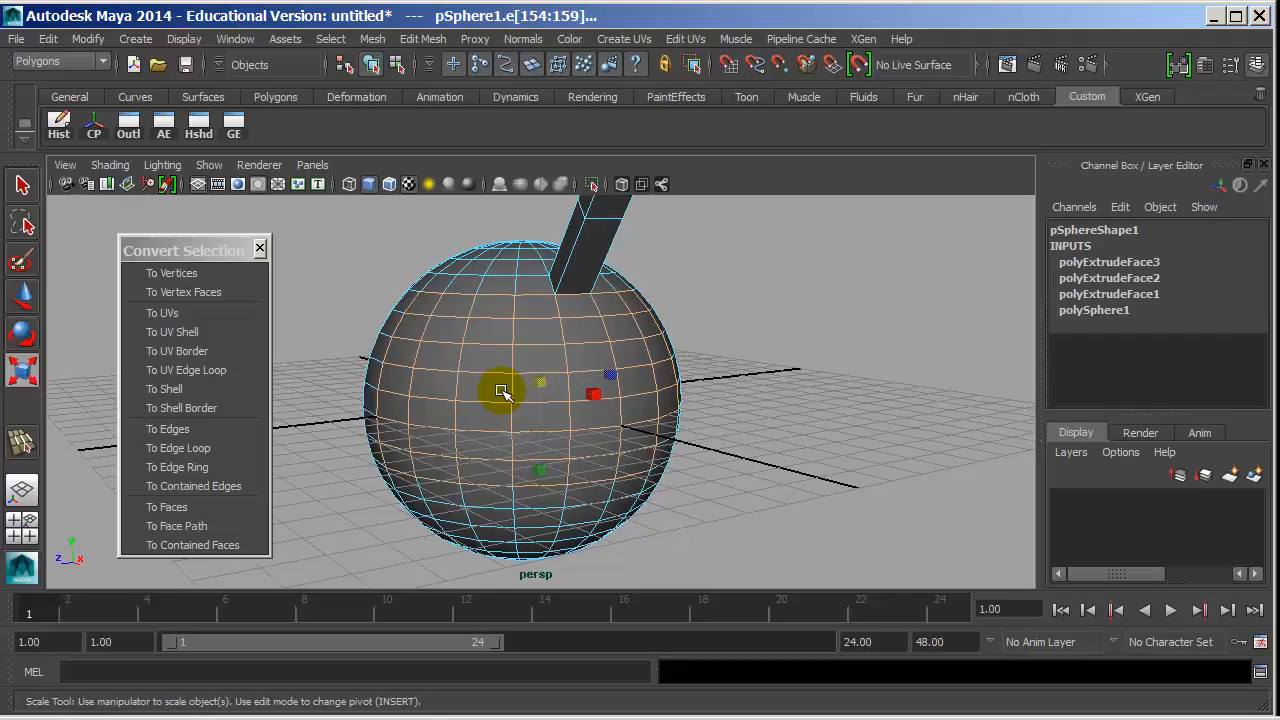
pyautogui.click(206, 455)
# - Select the whole sphere in object mode and close the floating Convert Selection window
pyautogui.moveTo(488, 326); pyautogui.dragTo(514, 313, button='right')
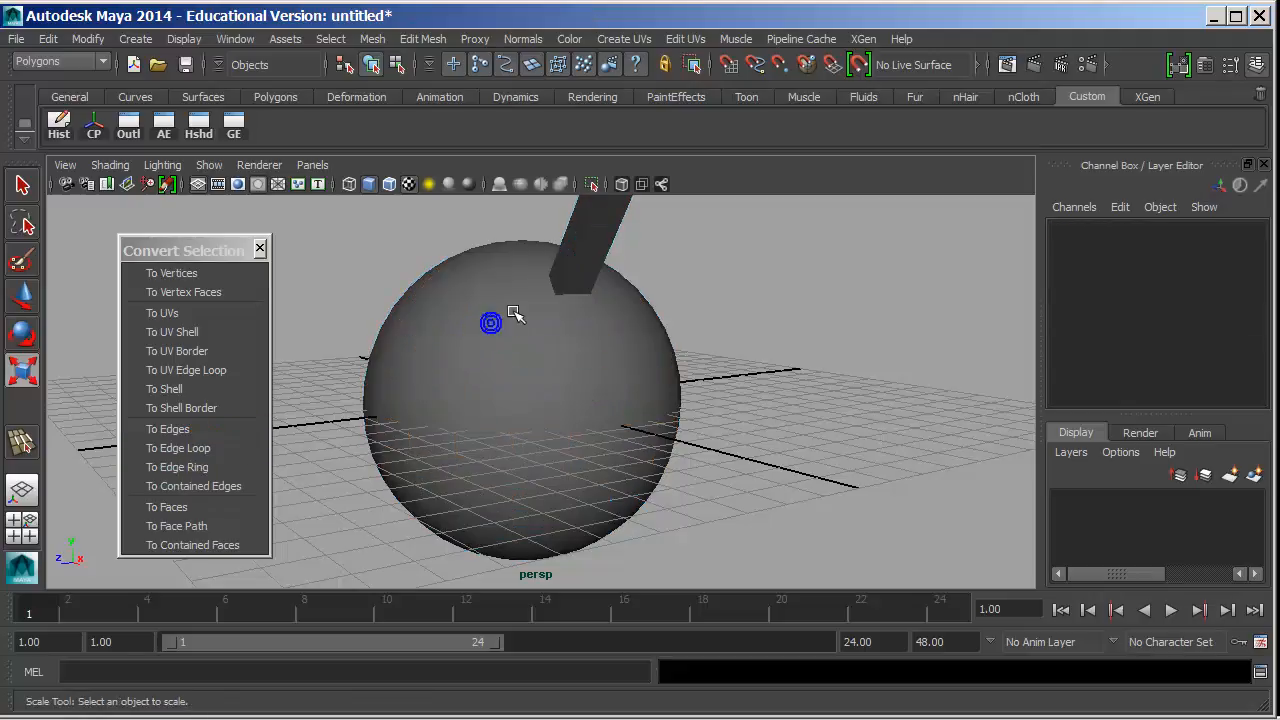
pyautogui.click(493, 327)
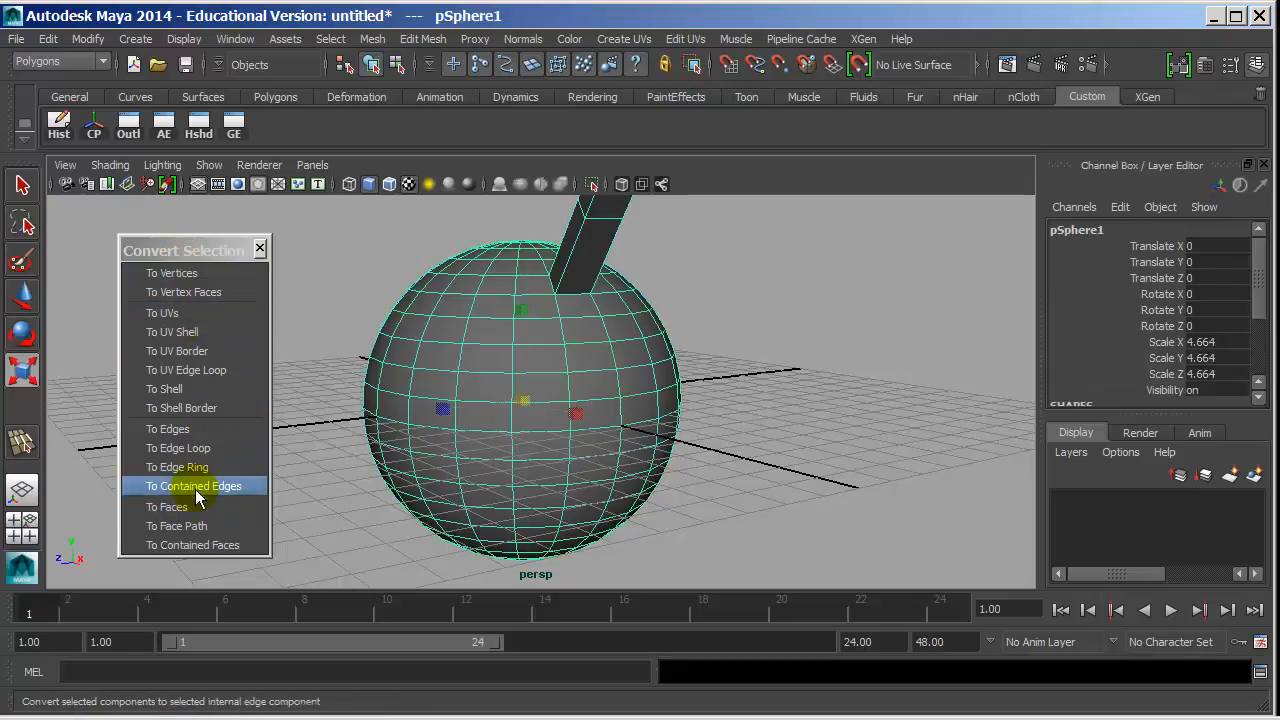
pyautogui.click(259, 248)
# - Select a single face on the middle of the sphere, below the extruded arm
pyautogui.click(330, 39)
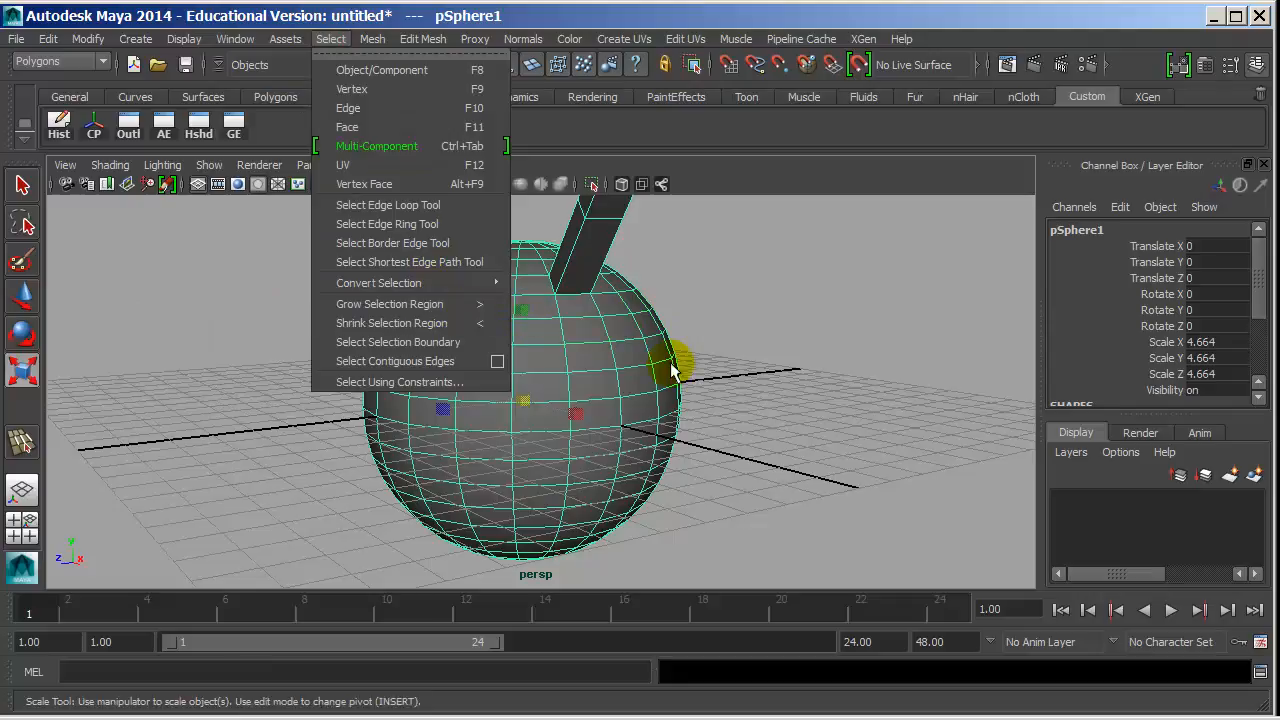
pyautogui.click(588, 350)
pyautogui.moveTo(580, 350); pyautogui.dragTo(577, 295, button='right')
pyautogui.click(500, 372)
pyautogui.keyDown('alt'); pyautogui.moveTo(473, 425); pyautogui.dragTo(405, 427); pyautogui.keyUp('alt')
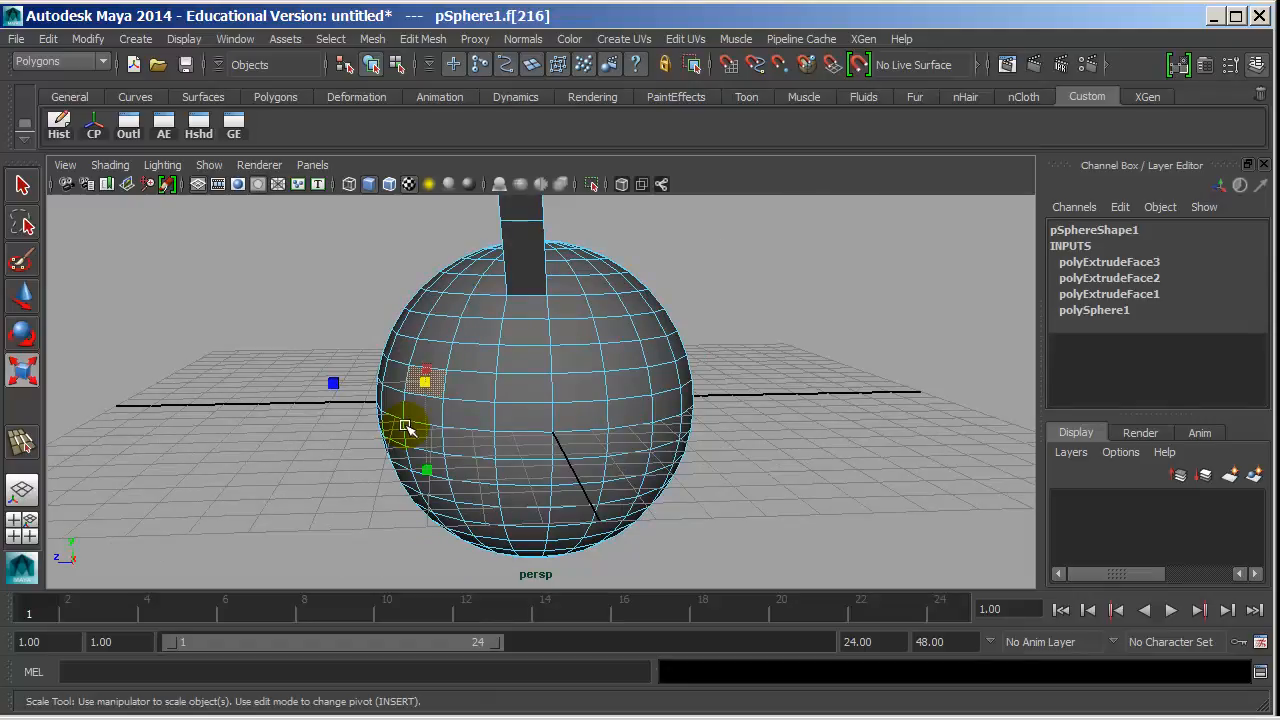
# - Add the eight surrounding faces to the selected face to form a 3 × 3 block
pyautogui.keyDown('alt'); pyautogui.moveTo(430, 366); pyautogui.dragTo(474, 369); pyautogui.keyUp('alt')
pyautogui.scroll(3, 474, 369)
pyautogui.press('q')
pyautogui.keyDown('shift'); pyautogui.click(397, 350); pyautogui.keyUp('shift')
pyautogui.keyDown('shift'); pyautogui.click(428, 348); pyautogui.keyUp('shift')
pyautogui.keyDown('shift'); pyautogui.click(476, 349); pyautogui.keyUp('shift')
pyautogui.keyDown('shift'); pyautogui.click(484, 386); pyautogui.keyUp('shift')
pyautogui.keyDown('shift'); pyautogui.click(480, 422); pyautogui.keyUp('shift')
pyautogui.keyDown('shift'); pyautogui.click(428, 418); pyautogui.keyUp('shift')
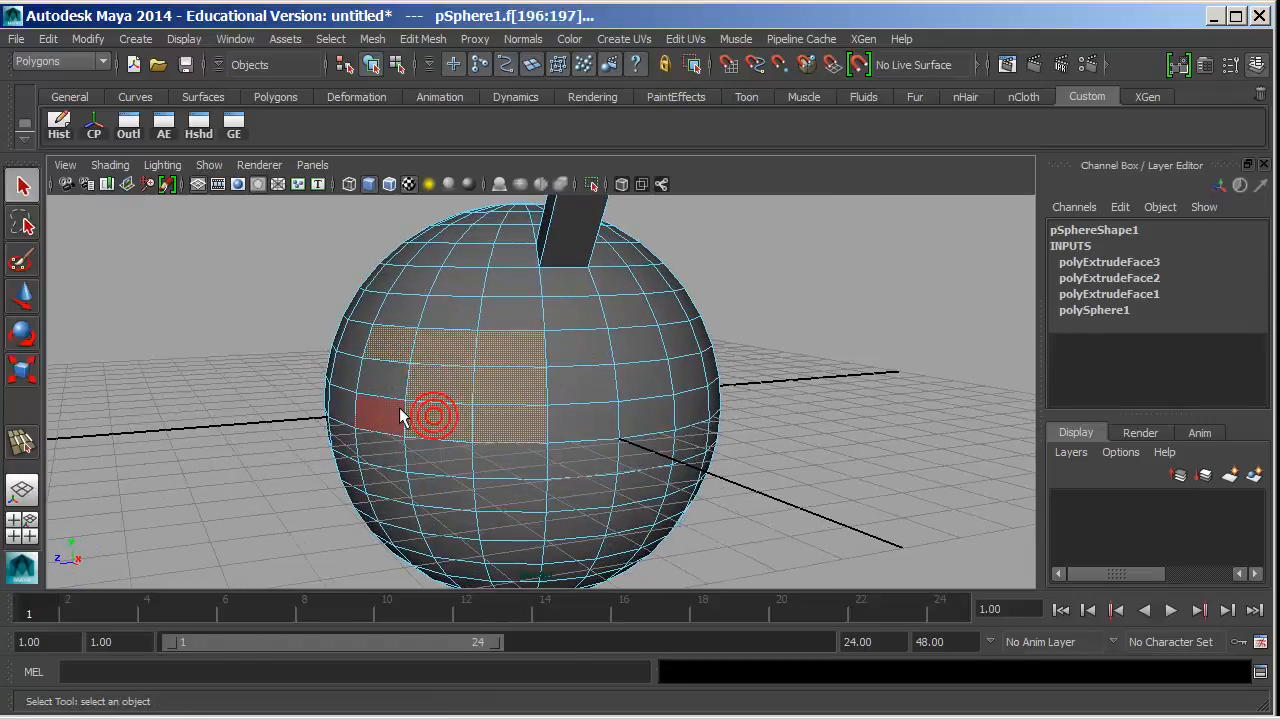
pyautogui.keyDown('shift'); pyautogui.click(399, 408); pyautogui.keyUp('shift')
pyautogui.keyDown('shift'); pyautogui.click(384, 380); pyautogui.keyUp('shift')
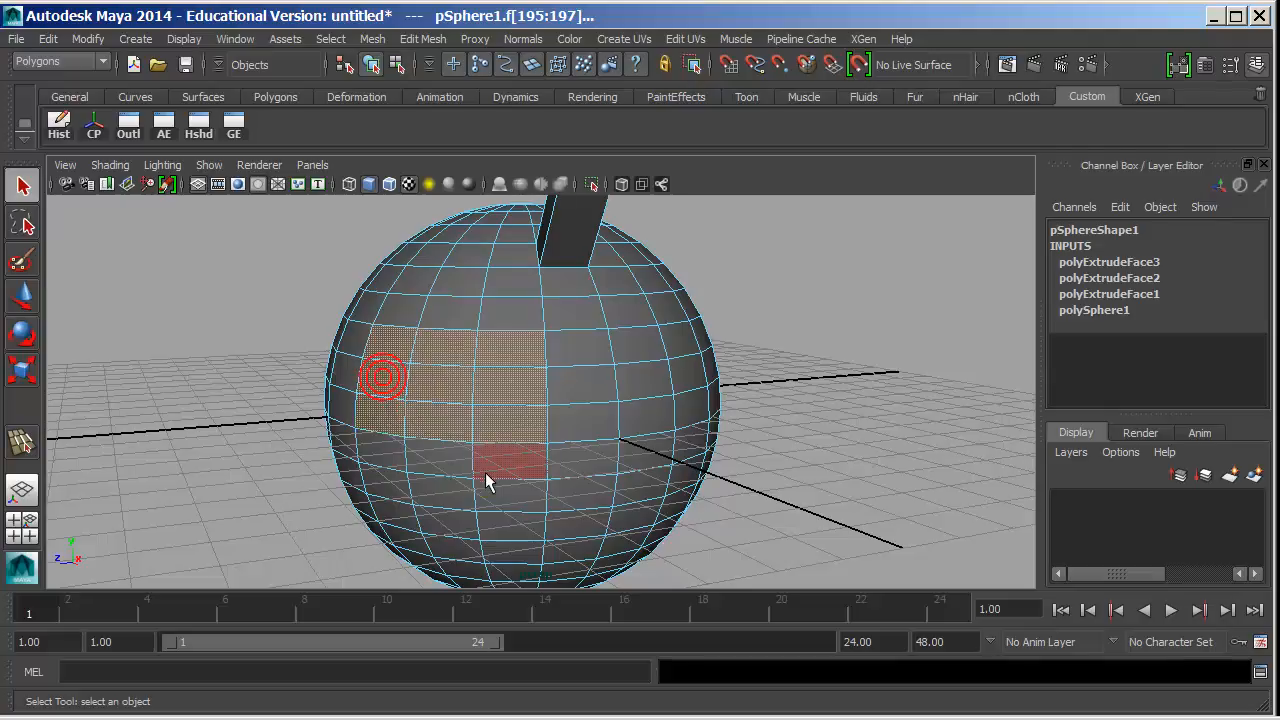
# - Select only the centre face of the 3 × 3 block and repeatedly grow and shrink the selection region around it
pyautogui.click(450, 394)
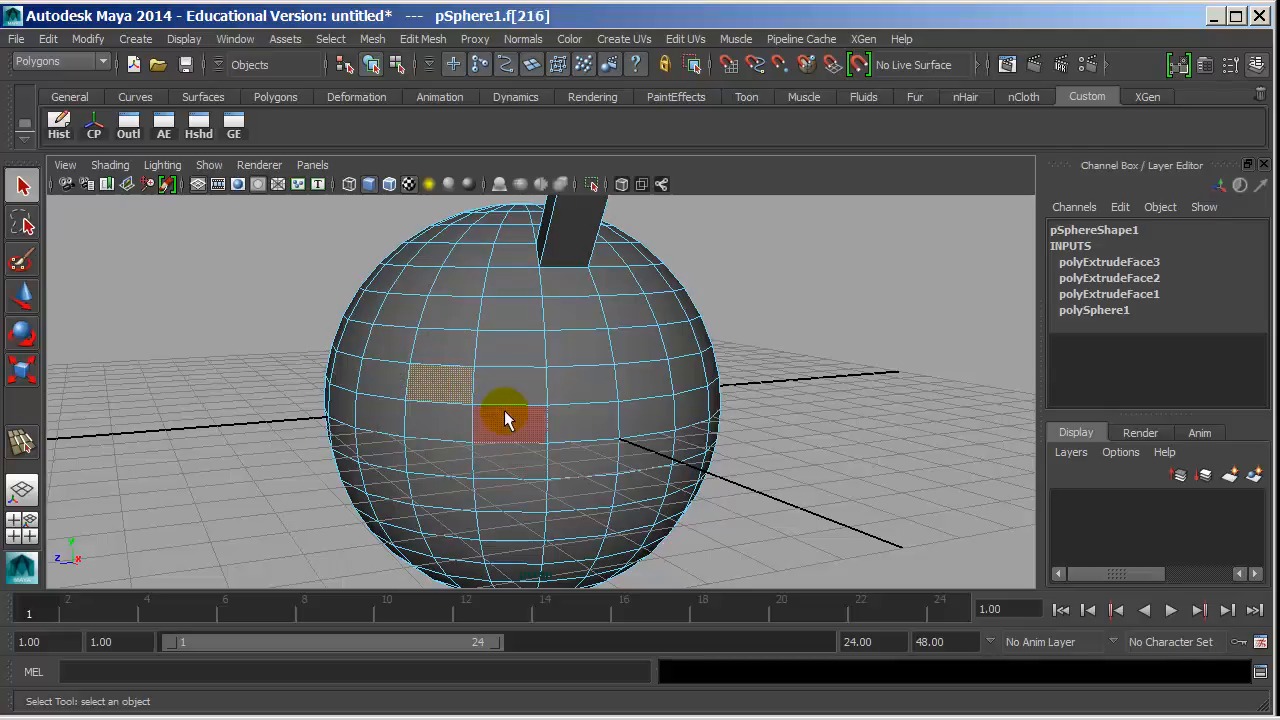
pyautogui.hotkey('ctrl', 'z')
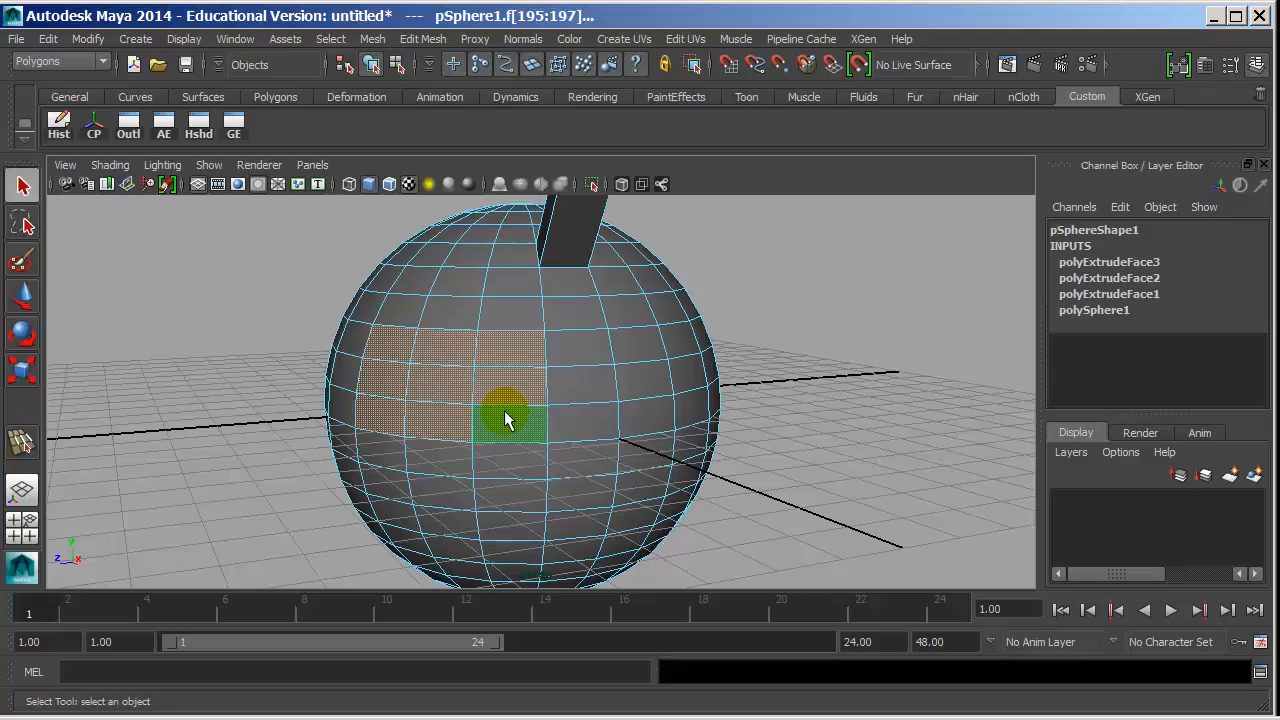
pyautogui.hotkey('shift', '.')
pyautogui.hotkey('shift', '.')
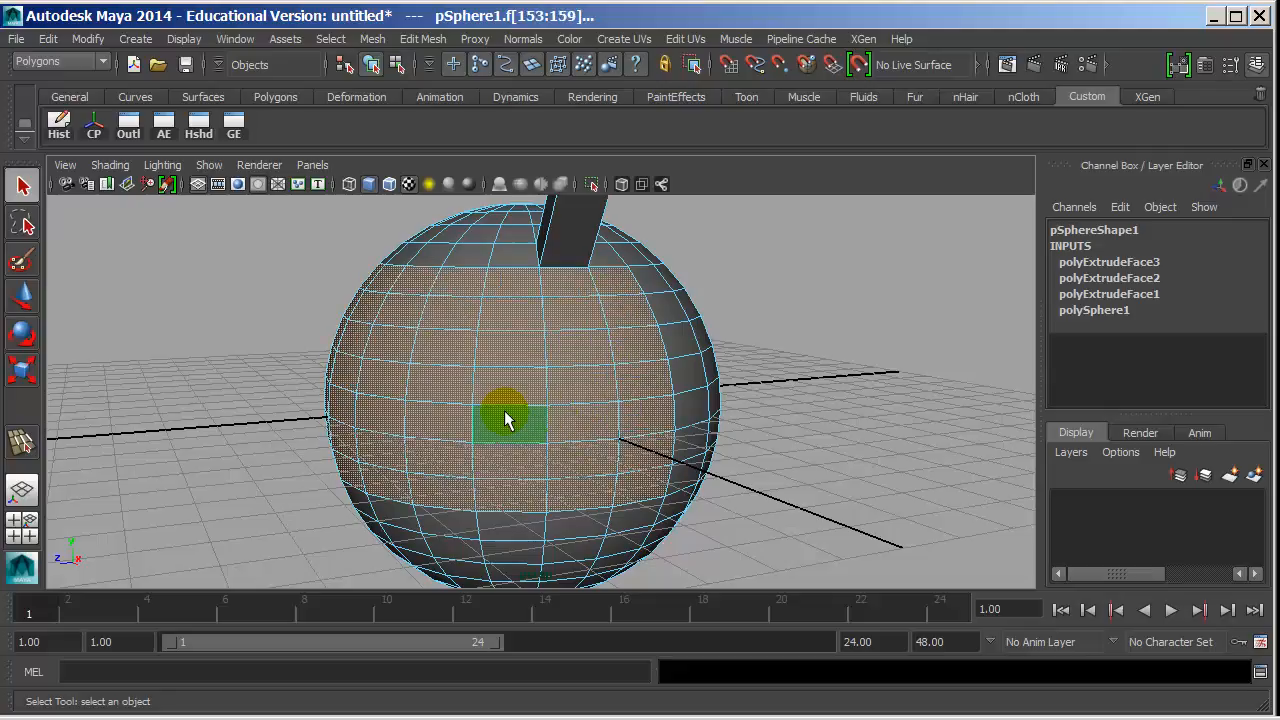
pyautogui.hotkey('shift', ',')
pyautogui.hotkey('shift', ',')
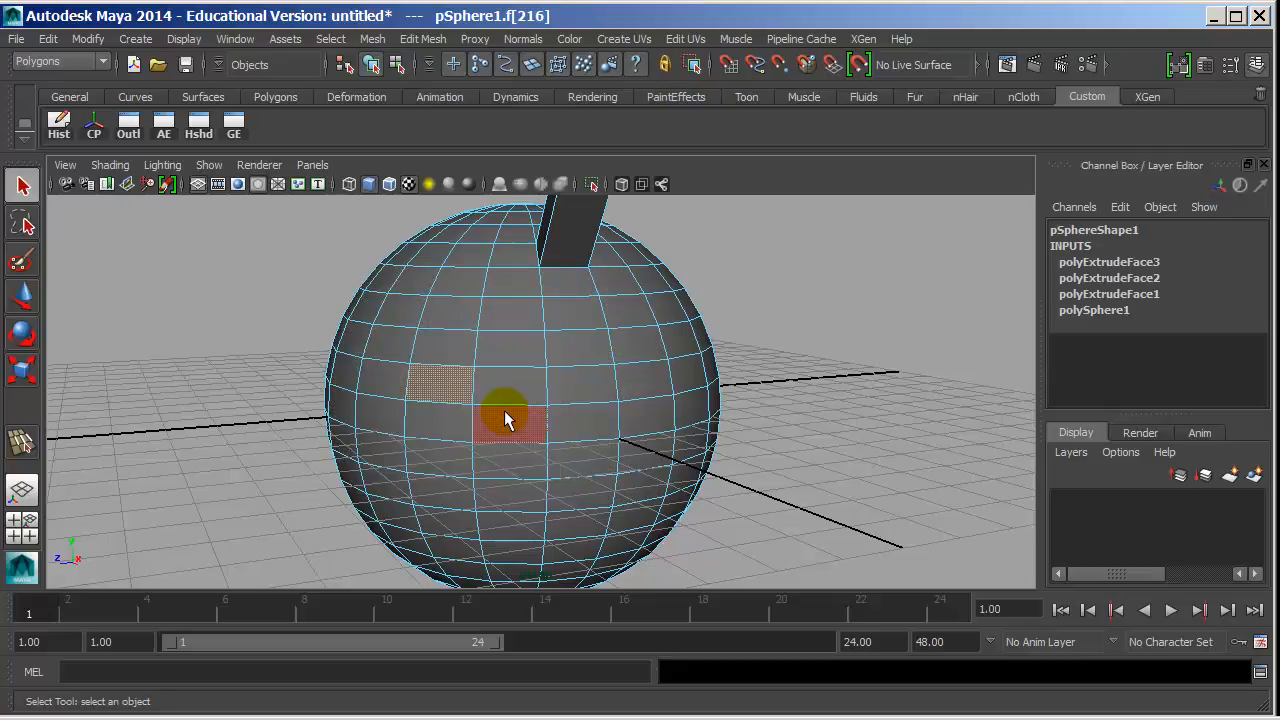
pyautogui.hotkey('shift', '.')
pyautogui.hotkey('shift', '.')
pyautogui.hotkey('shift', ',')
pyautogui.hotkey('shift', ',')
# - Clear the selection and select the ring of triangular faces around the sphere's pole
pyautogui.click(864, 270)
pyautogui.keyDown('alt'); pyautogui.moveTo(864, 270); pyautogui.dragTo(586, 294); pyautogui.keyUp('alt')
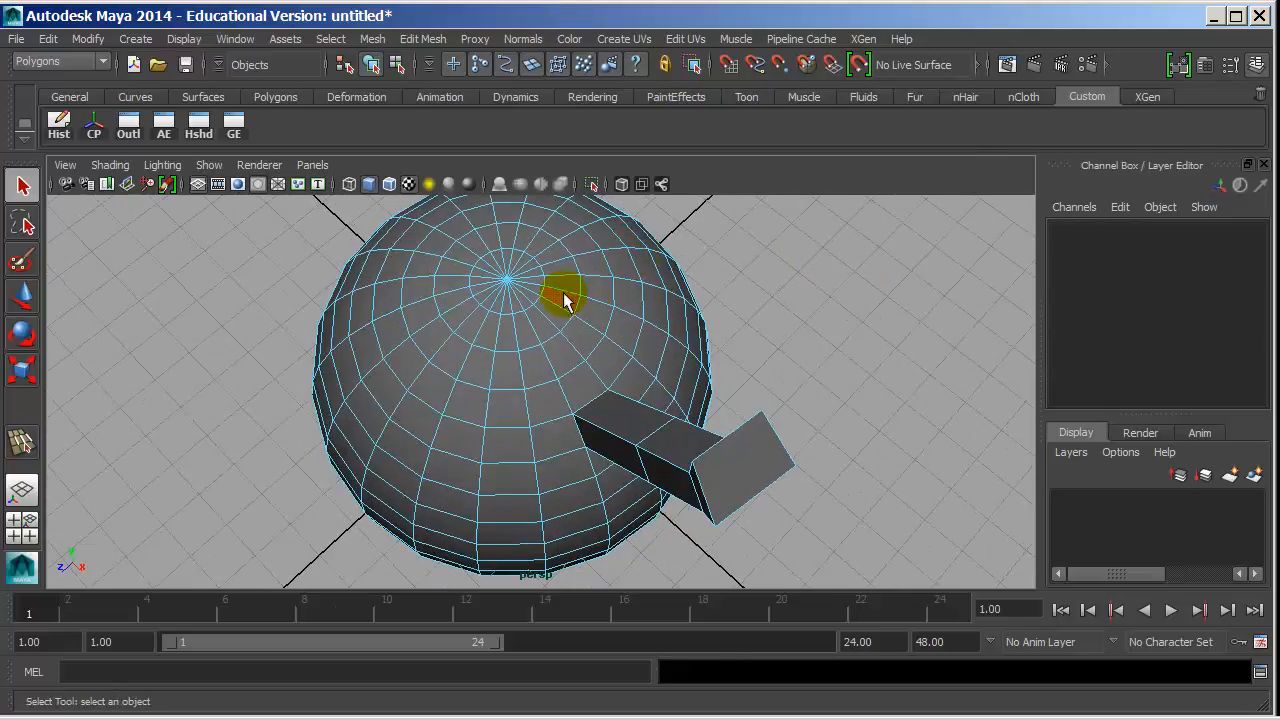
pyautogui.keyDown('alt'); pyautogui.moveTo(505, 282); pyautogui.dragTo(514, 320); pyautogui.keyUp('alt')
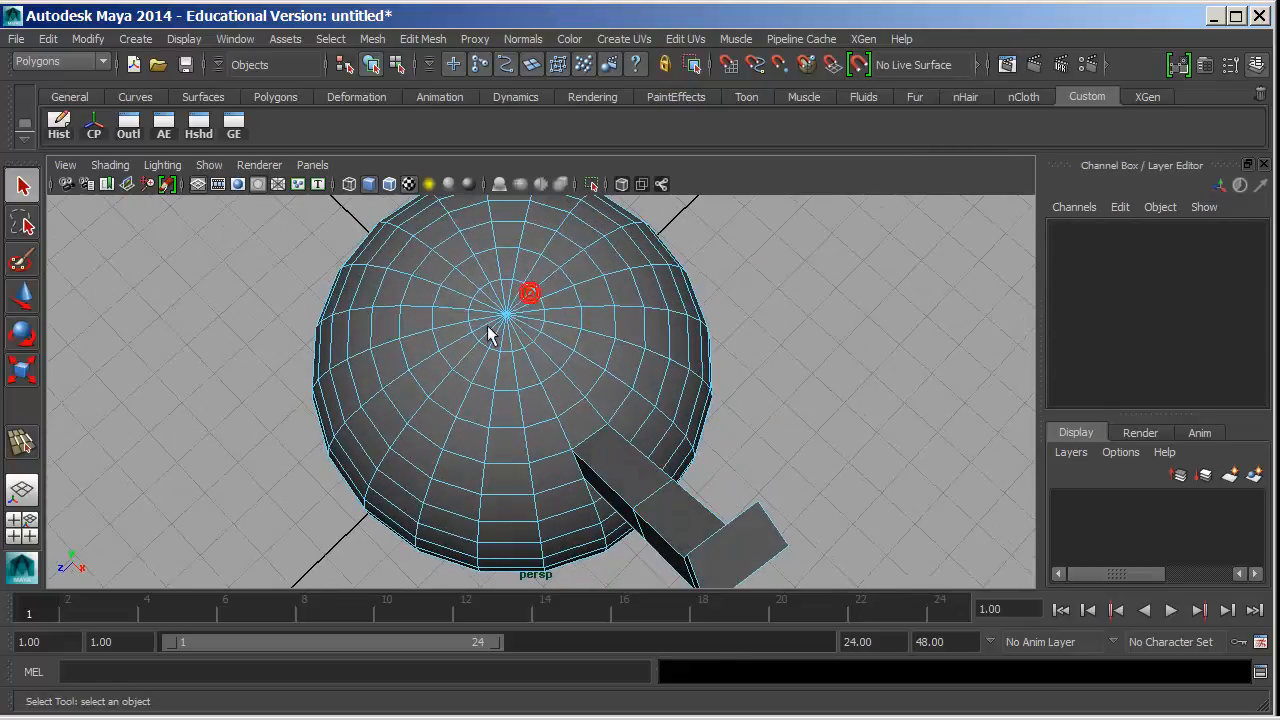
pyautogui.keyDown('alt'); pyautogui.moveTo(440, 345); pyautogui.dragTo(466, 157); pyautogui.keyUp('alt')
pyautogui.keyDown('alt'); pyautogui.moveTo(480, 300); pyautogui.dragTo(686, 380, button='right'); pyautogui.keyUp('alt')
pyautogui.moveTo(614, 311)
pyautogui.keyDown('alt'); pyautogui.mouseDown()
pyautogui.moveTo(616, 345)
pyautogui.moveTo(632, 322)
pyautogui.mouseUp(); pyautogui.keyUp('alt')
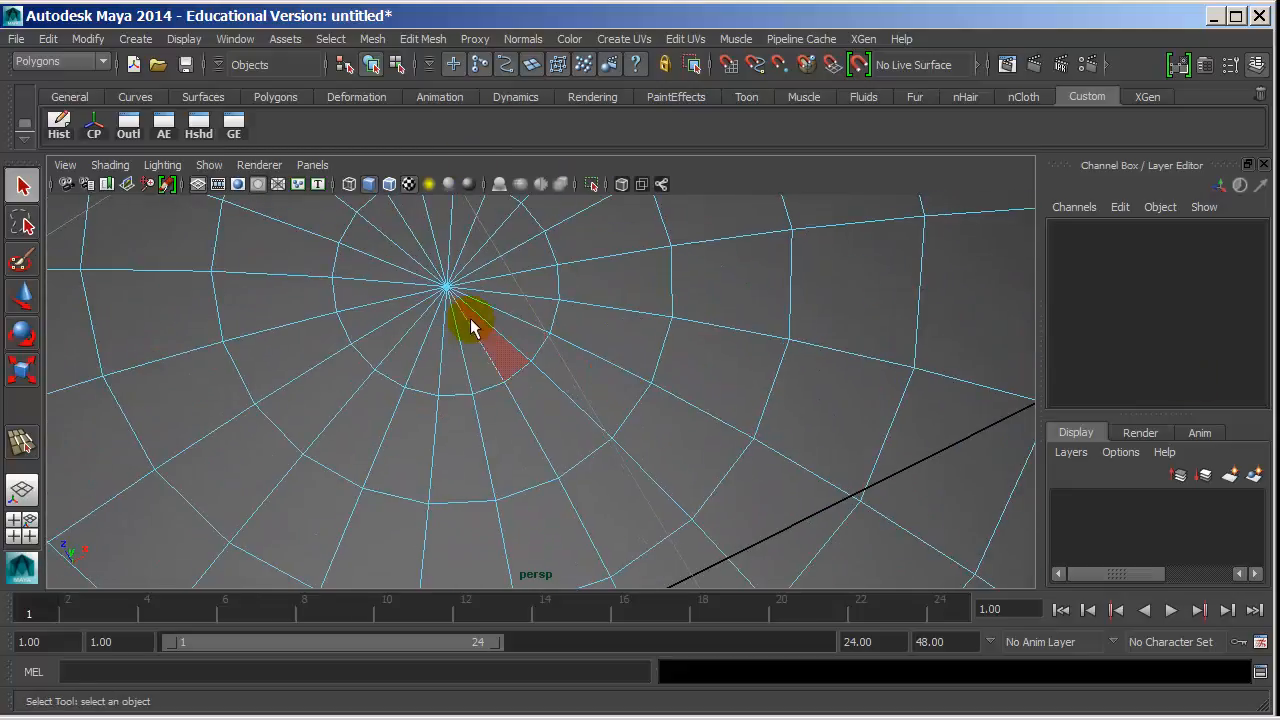
pyautogui.moveTo(420, 260); pyautogui.dragTo(480, 334)
# - Grow the pole face selection repeatedly until it covers the sphere's cap and the first section of the arm
pyautogui.keyDown('alt'); pyautogui.moveTo(615, 301); pyautogui.dragTo(662, 410); pyautogui.keyUp('alt')
pyautogui.keyDown('alt'); pyautogui.moveTo(640, 370); pyautogui.dragTo(560, 290, button='right'); pyautogui.keyUp('alt')
pyautogui.keyDown('alt'); pyautogui.moveTo(591, 286); pyautogui.dragTo(534, 345); pyautogui.keyUp('alt')
pyautogui.keyDown('alt'); pyautogui.moveTo(670, 350); pyautogui.dragTo(221, 305, button='right'); pyautogui.keyUp('alt')
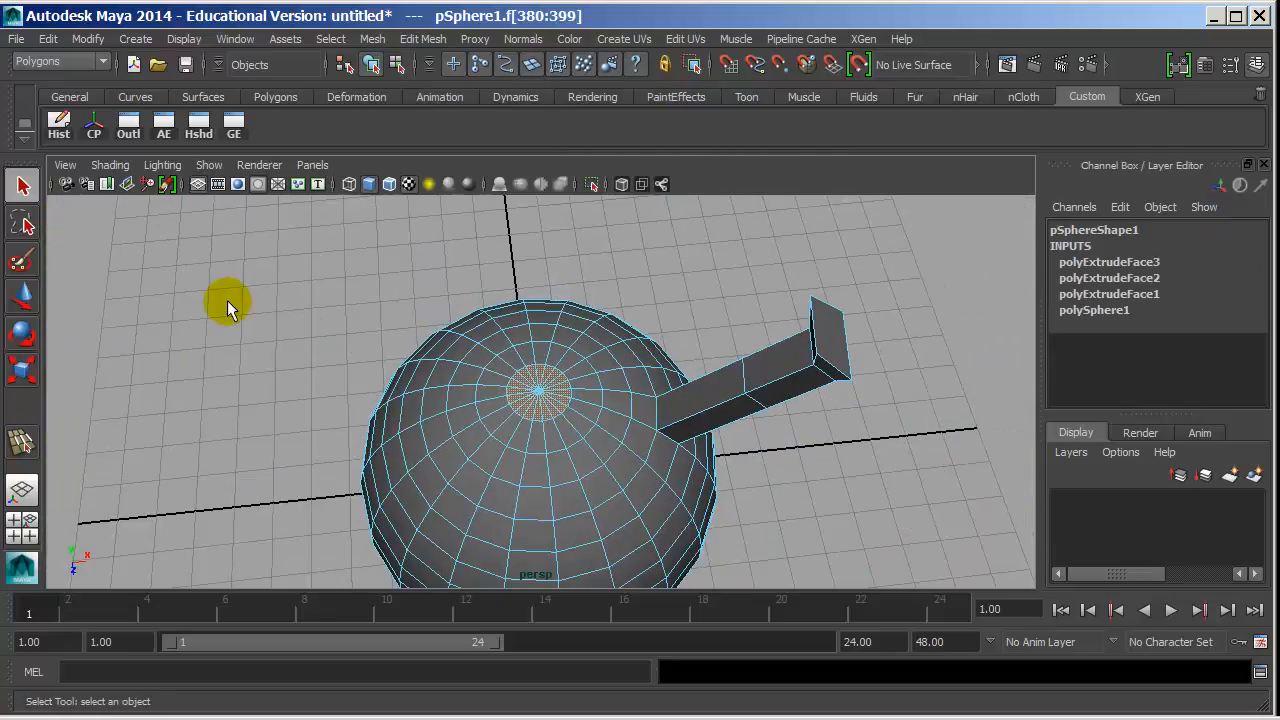
pyautogui.hotkey('shift', '.')
pyautogui.hotkey('shift', '.')
pyautogui.hotkey('shift', '.')
pyautogui.hotkey('shift', '.')
pyautogui.hotkey('shift', '.')
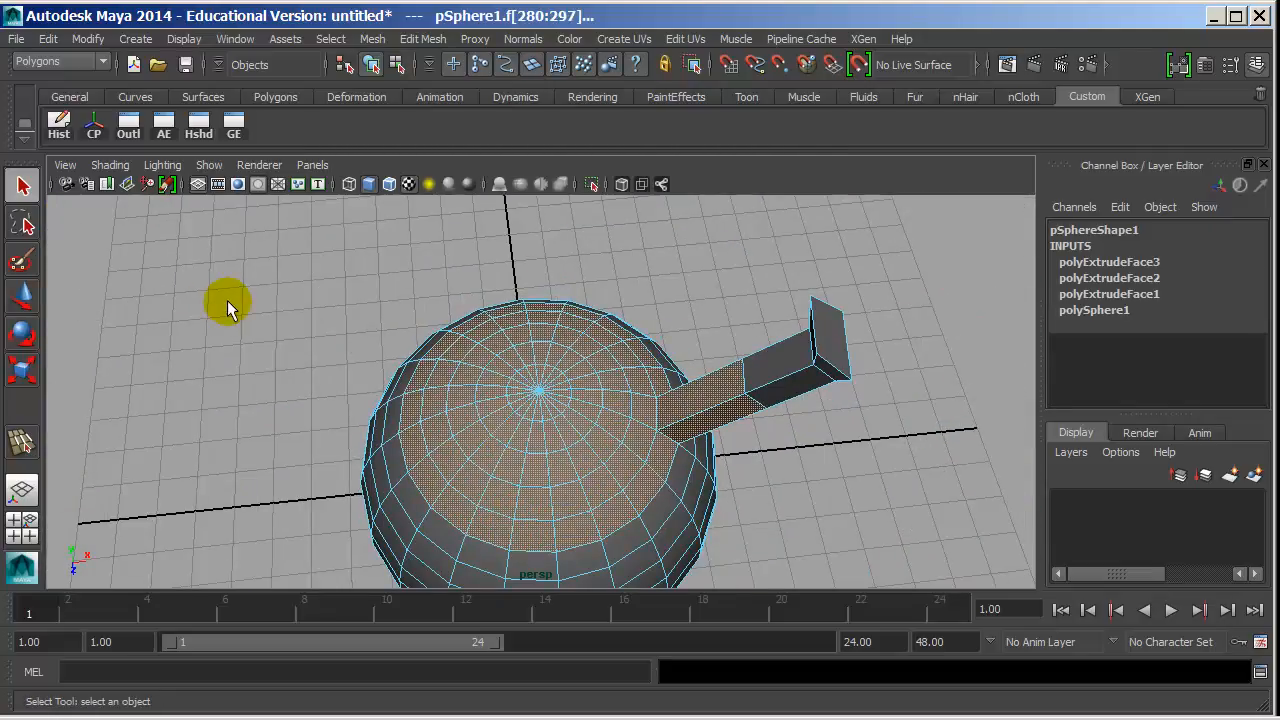
# - Shrink the face selection back toward the pole, and grow it again by one ring of faces
pyautogui.hotkey('shift', ',')
pyautogui.hotkey('shift', ',')
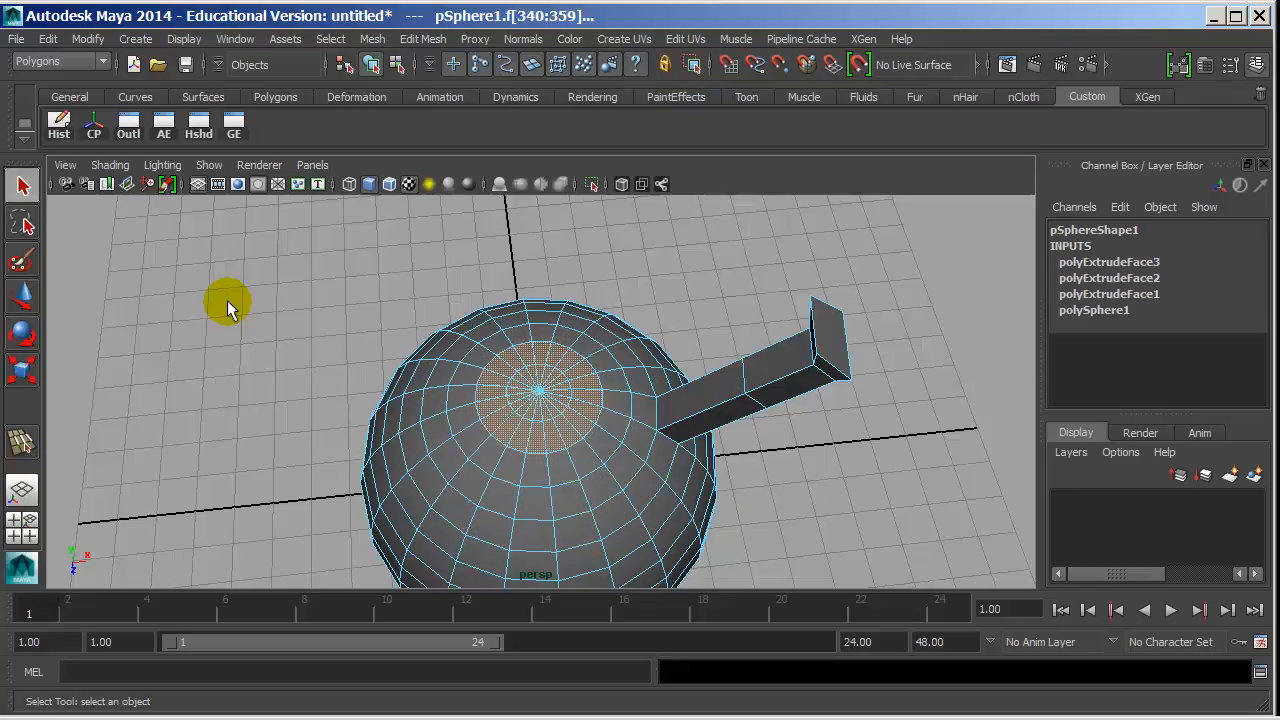
pyautogui.hotkey('shift', '.')
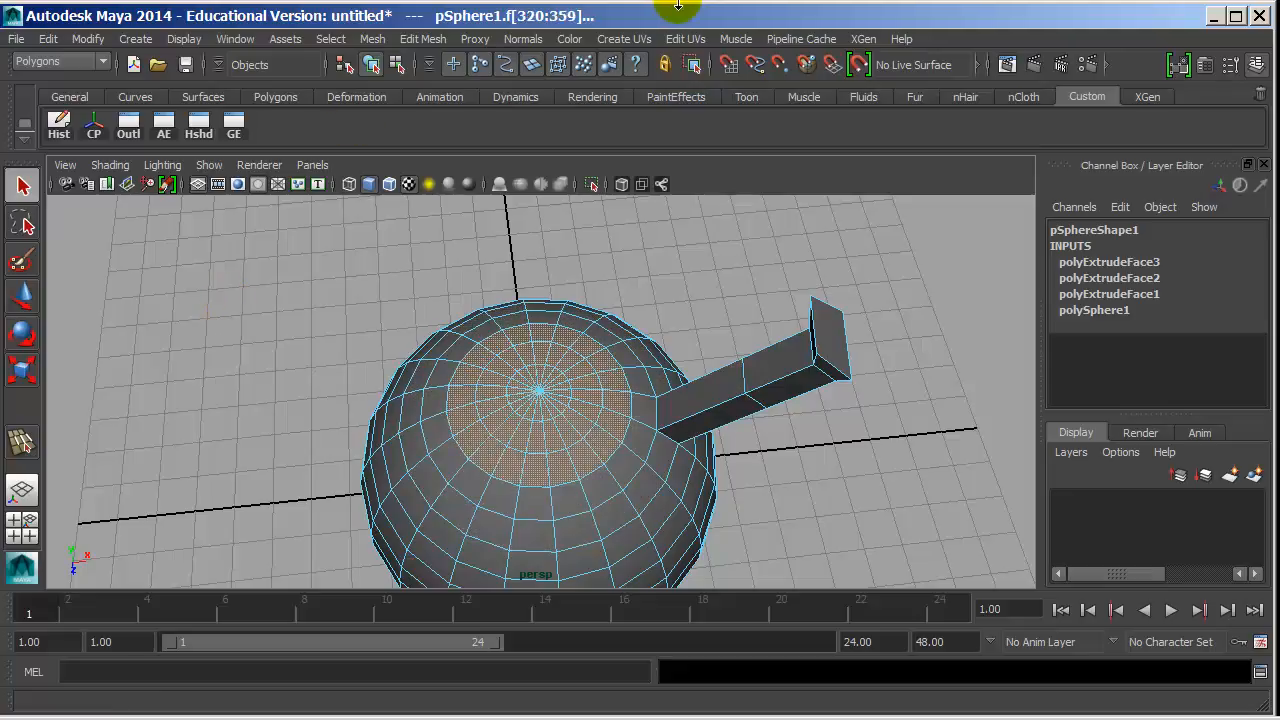
pyautogui.moveTo(515, 390); pyautogui.dragTo(543, 360, button='right')
pyautogui.click(540, 356)
pyautogui.click(330, 38)
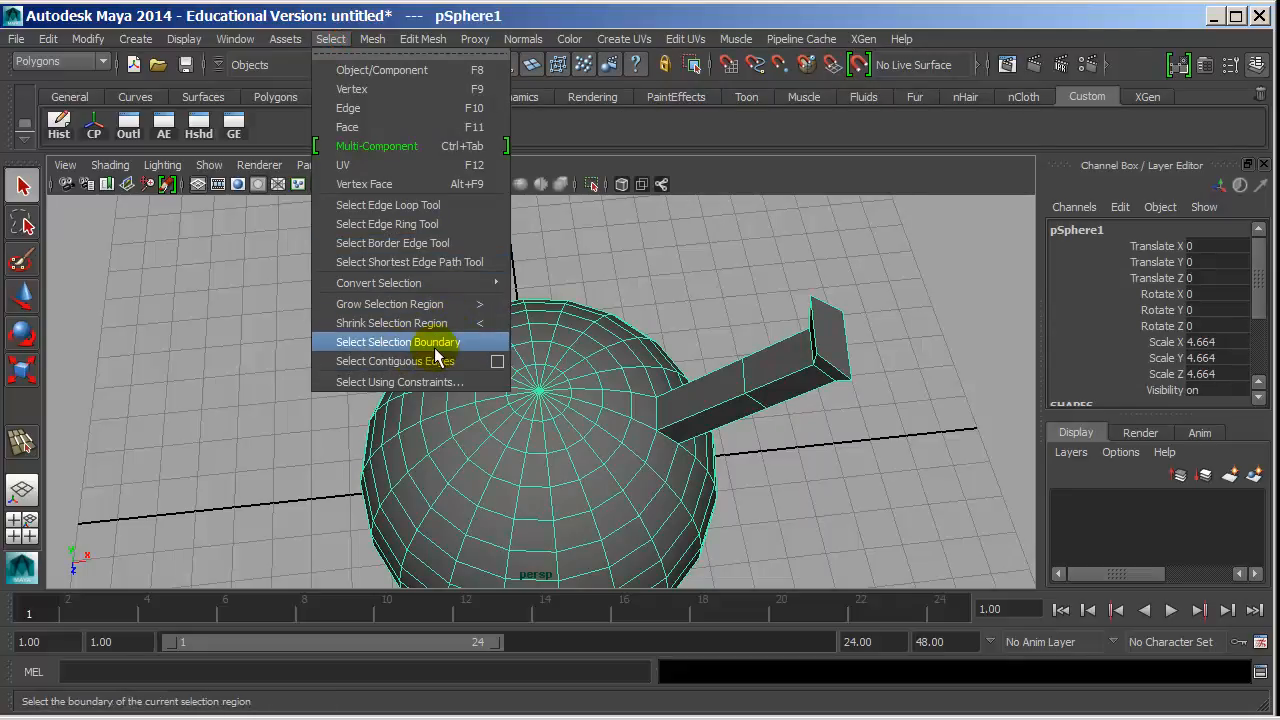
pyautogui.click(546, 414)
pyautogui.moveTo(546, 414); pyautogui.dragTo(543, 296, button='right')
# - Reduce the cap's face selection to its outer ring with Select Selection Boundary
pyautogui.keyDown('alt'); pyautogui.moveTo(538, 396); pyautogui.dragTo(500, 375); pyautogui.keyUp('alt')
pyautogui.click(334, 40)
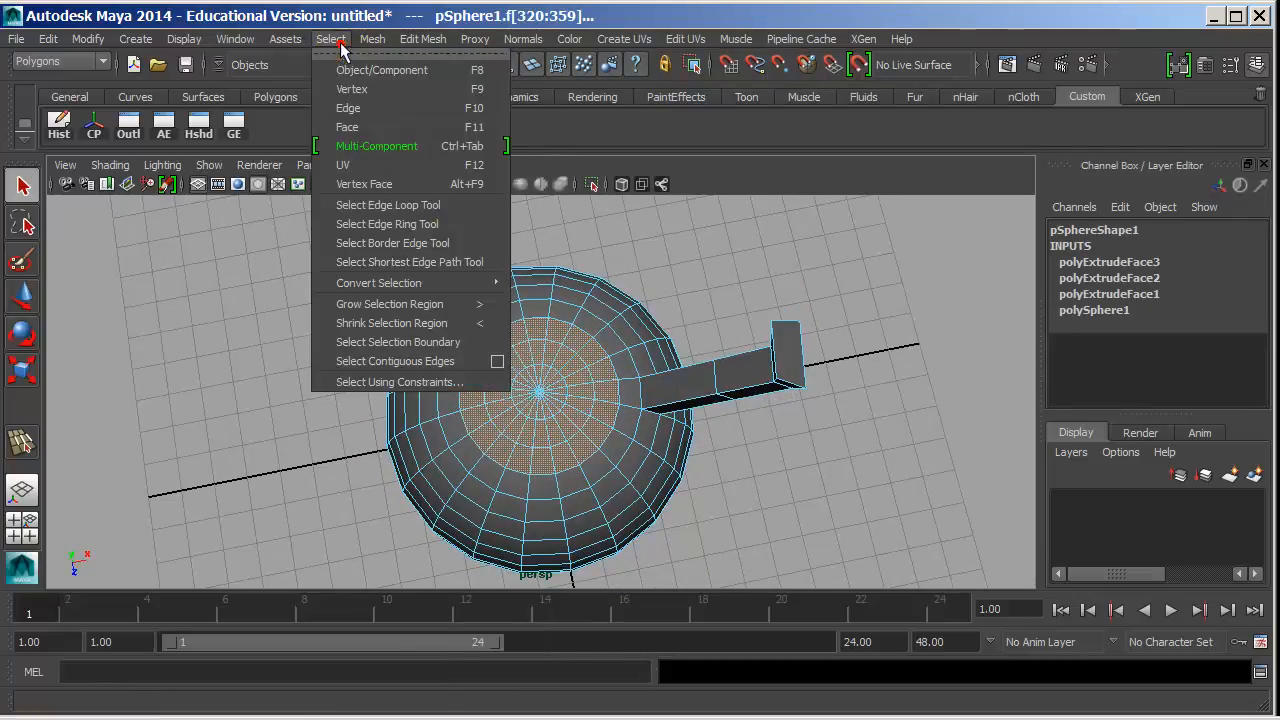
pyautogui.click(398, 343)
pyautogui.keyDown('alt'); pyautogui.moveTo(374, 380); pyautogui.dragTo(542, 362, button='right'); pyautogui.keyUp('alt')
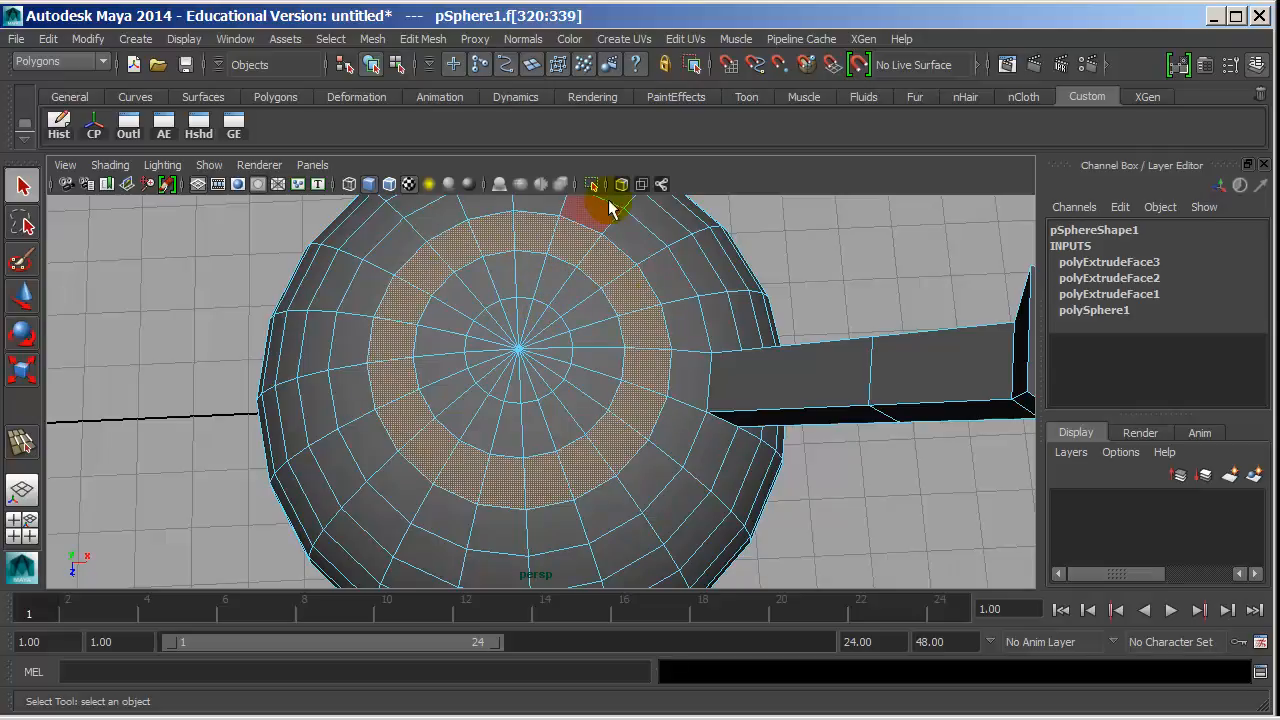
# - Select one long edge at the arm's base in edge mode and open the Select Contiguous Edges options clear of the arm
pyautogui.click(333, 40)
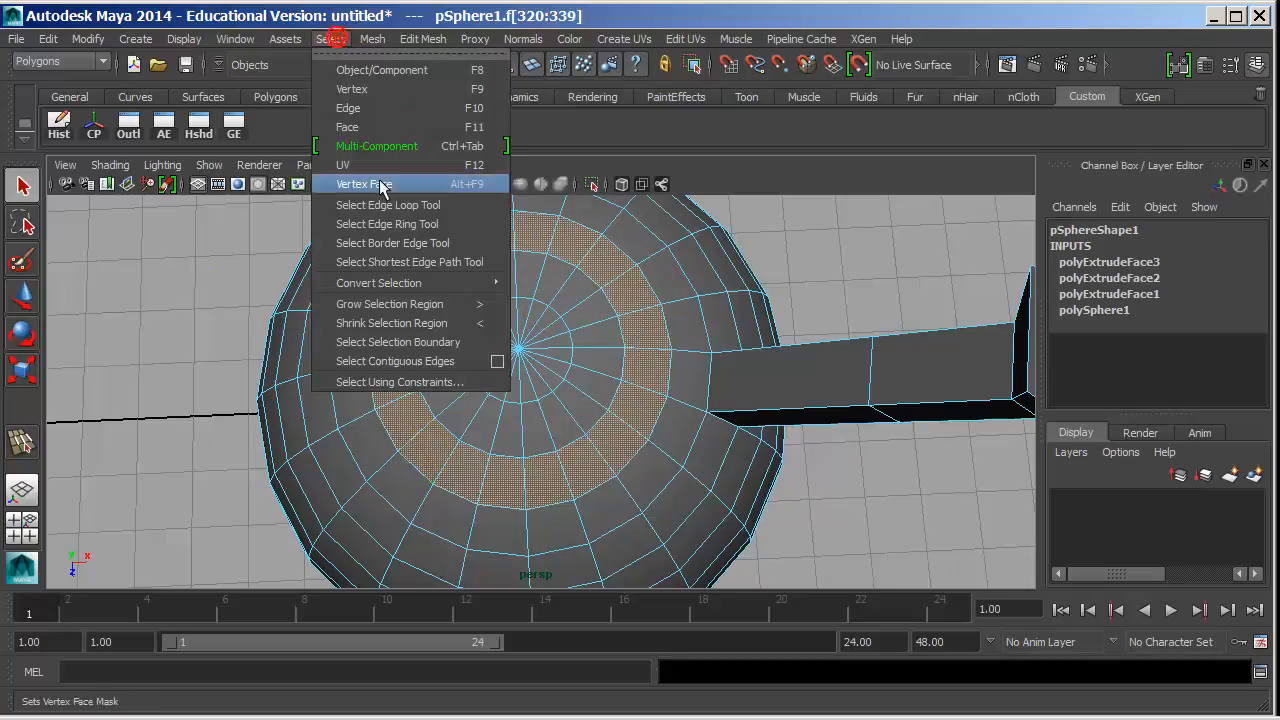
pyautogui.click(444, 366)
pyautogui.moveTo(738, 358); pyautogui.dragTo(748, 220, button='right')
pyautogui.click(801, 343)
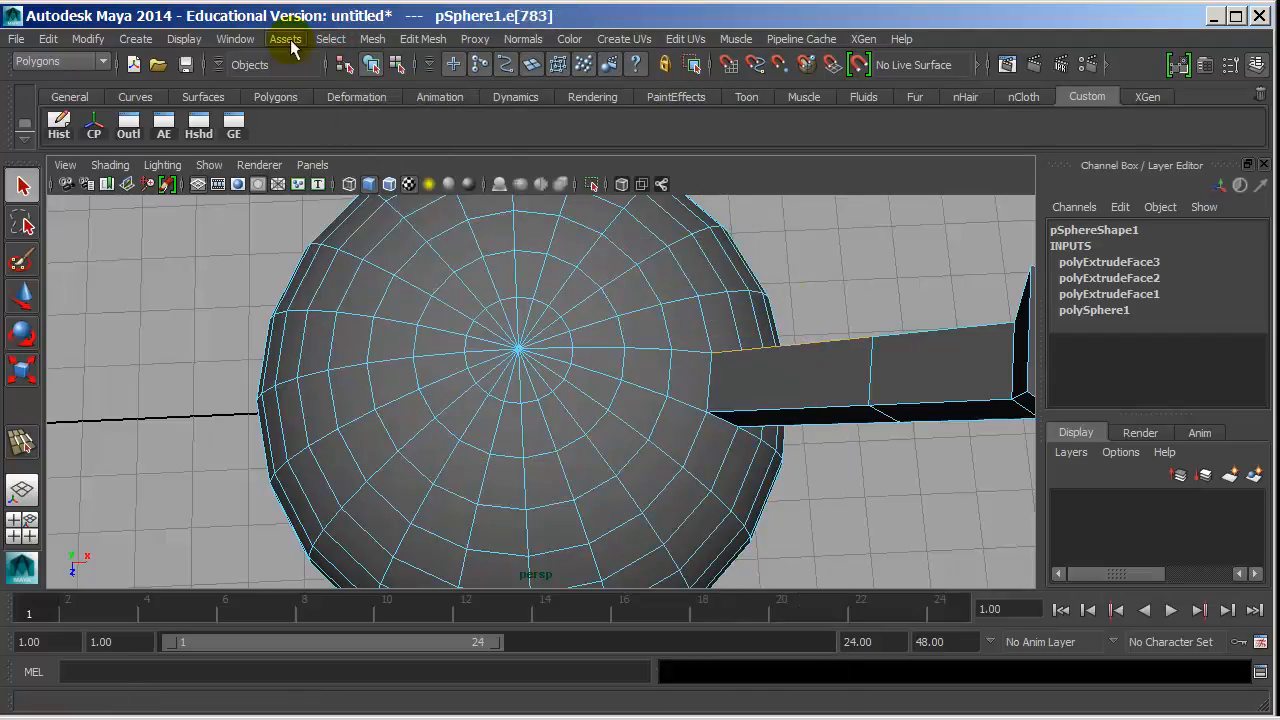
pyautogui.click(331, 39)
pyautogui.click(500, 358)
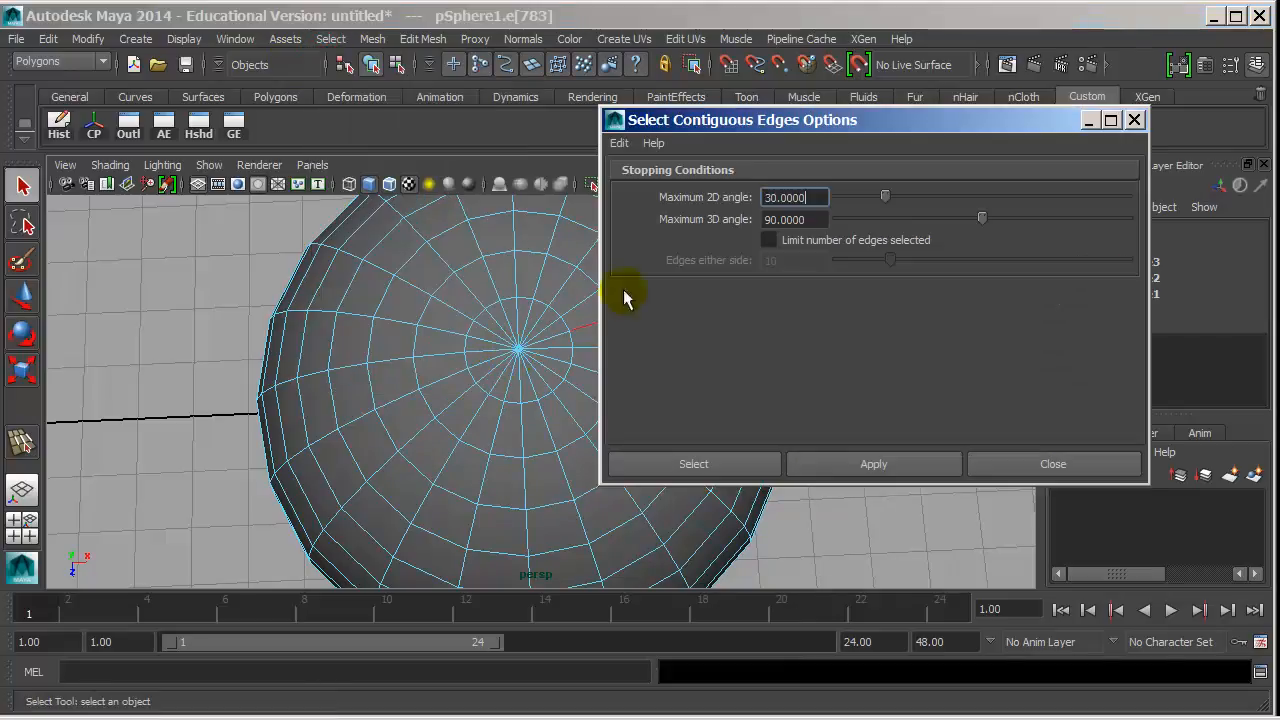
pyautogui.moveTo(755, 127); pyautogui.dragTo(193, 113)
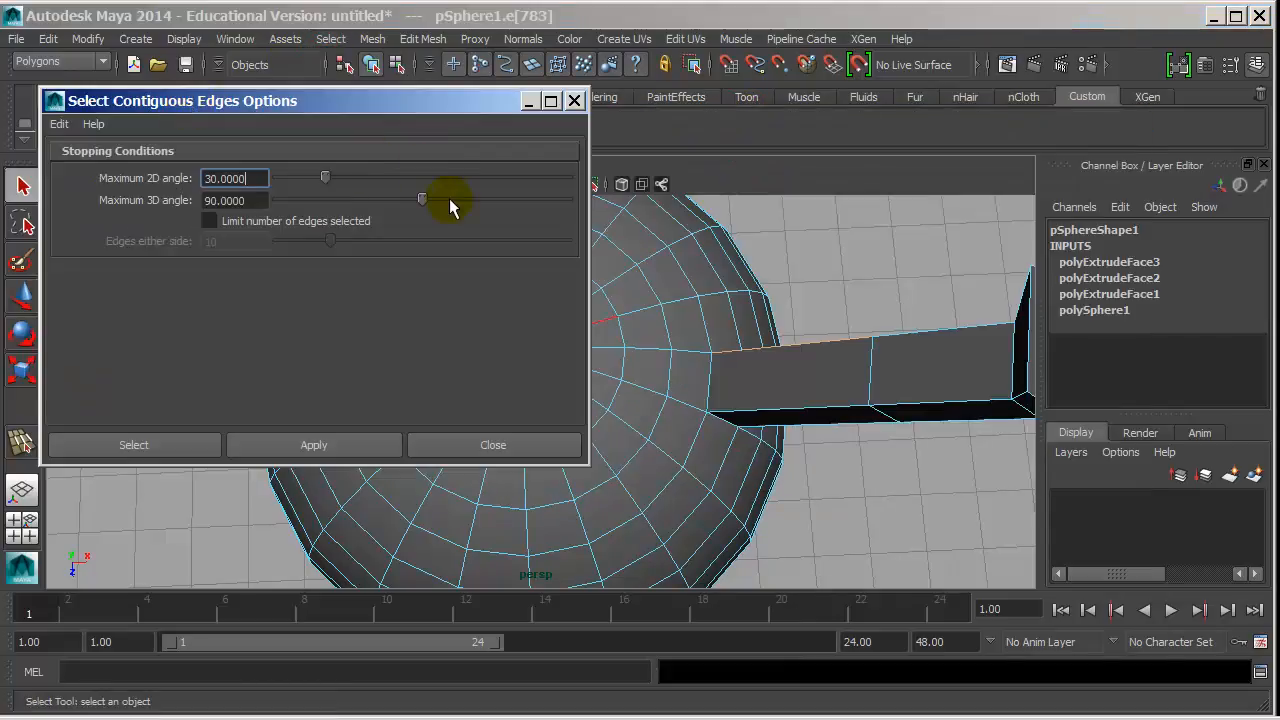
# - Select contiguous edges along the arm and around the sphere, trying Maximum 3D angles of 180 and 2.4828
pyautogui.click(352, 448)
pyautogui.keyDown('alt'); pyautogui.moveTo(829, 443); pyautogui.dragTo(772, 405); pyautogui.keyUp('alt')
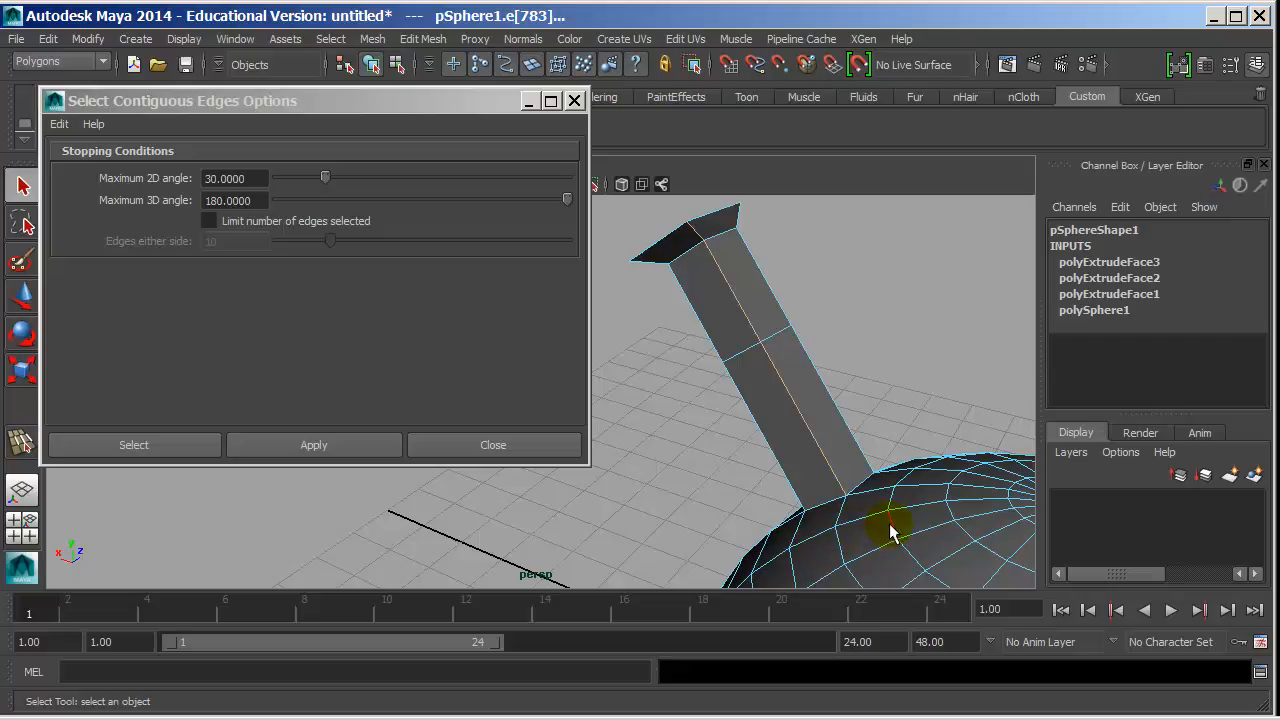
pyautogui.keyDown('alt'); pyautogui.moveTo(865, 453); pyautogui.dragTo(751, 300); pyautogui.keyUp('alt')
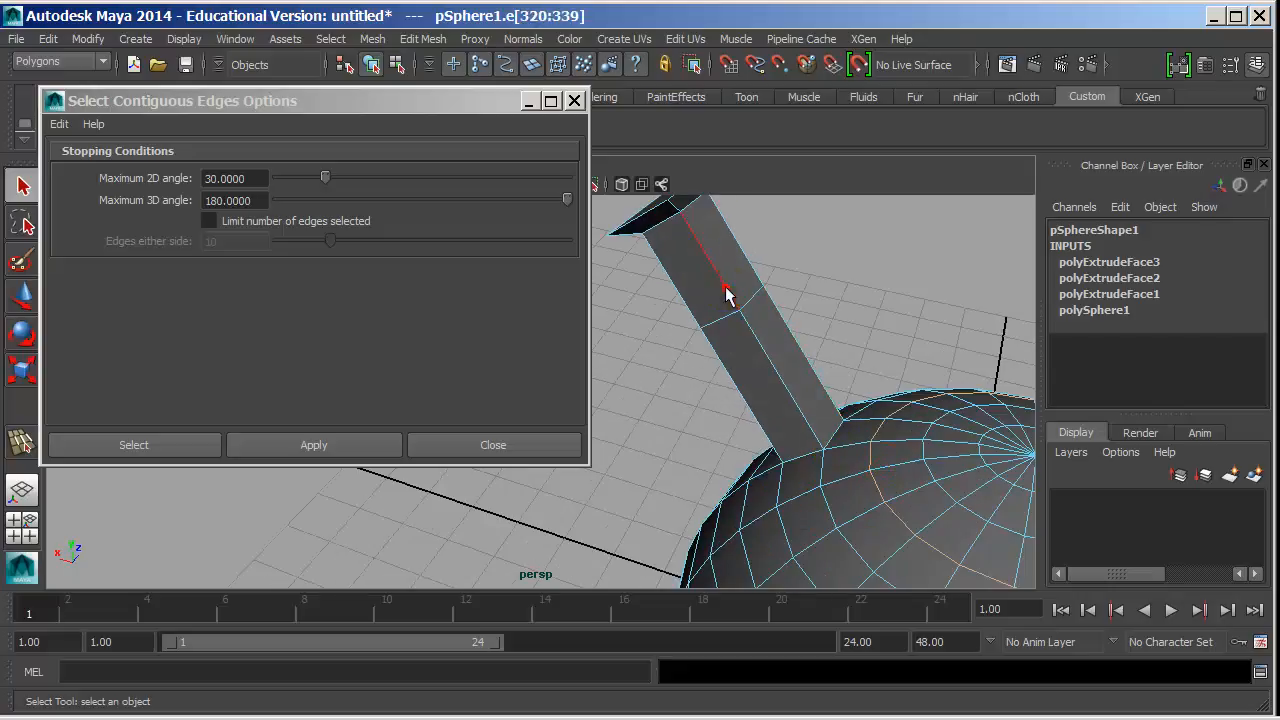
pyautogui.click(343, 440)
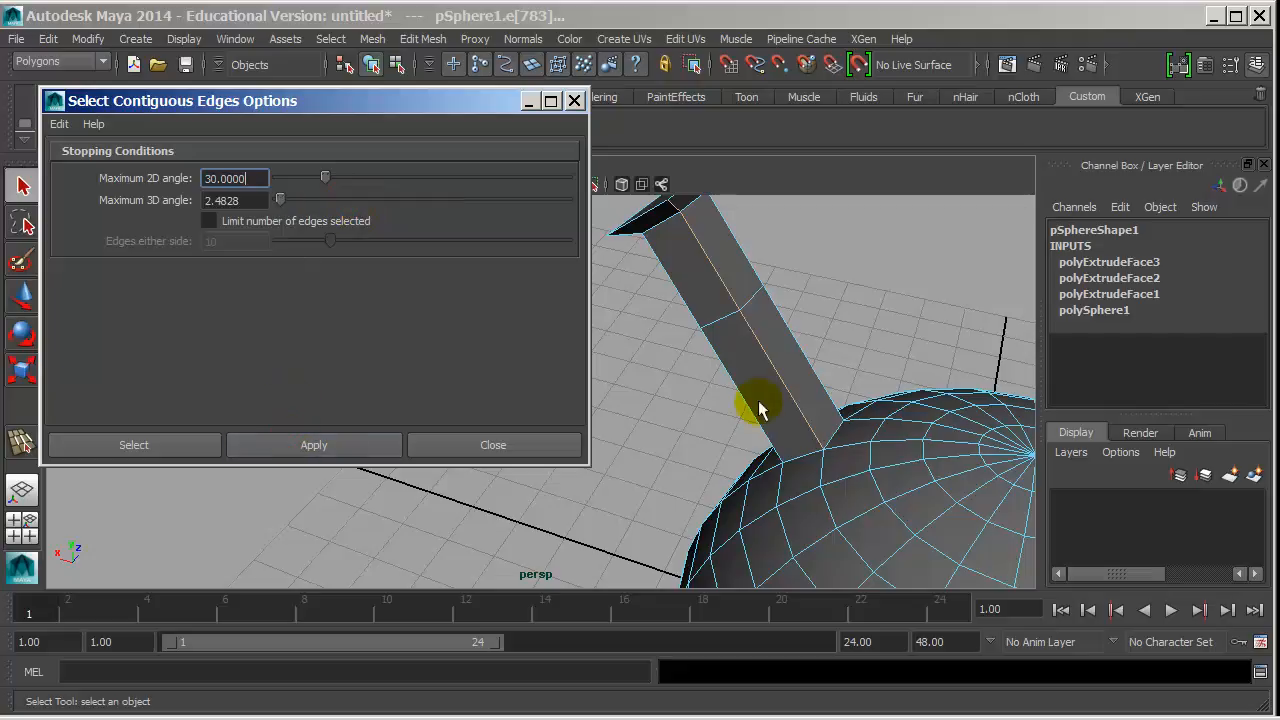
# - Select contiguous edges from the arm's crosswise edge with a Maximum 3D angle of about 172.55, and close the options
pyautogui.click(727, 327)
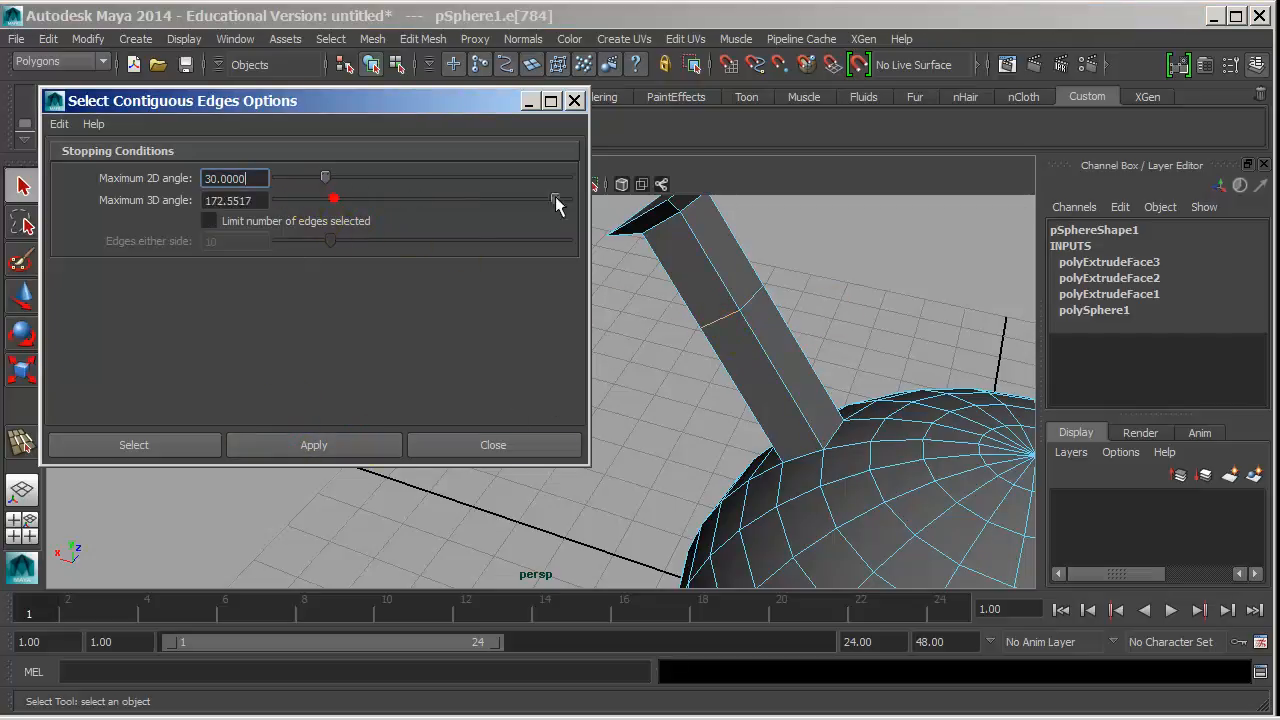
pyautogui.click(490, 447)
pyautogui.press('a')
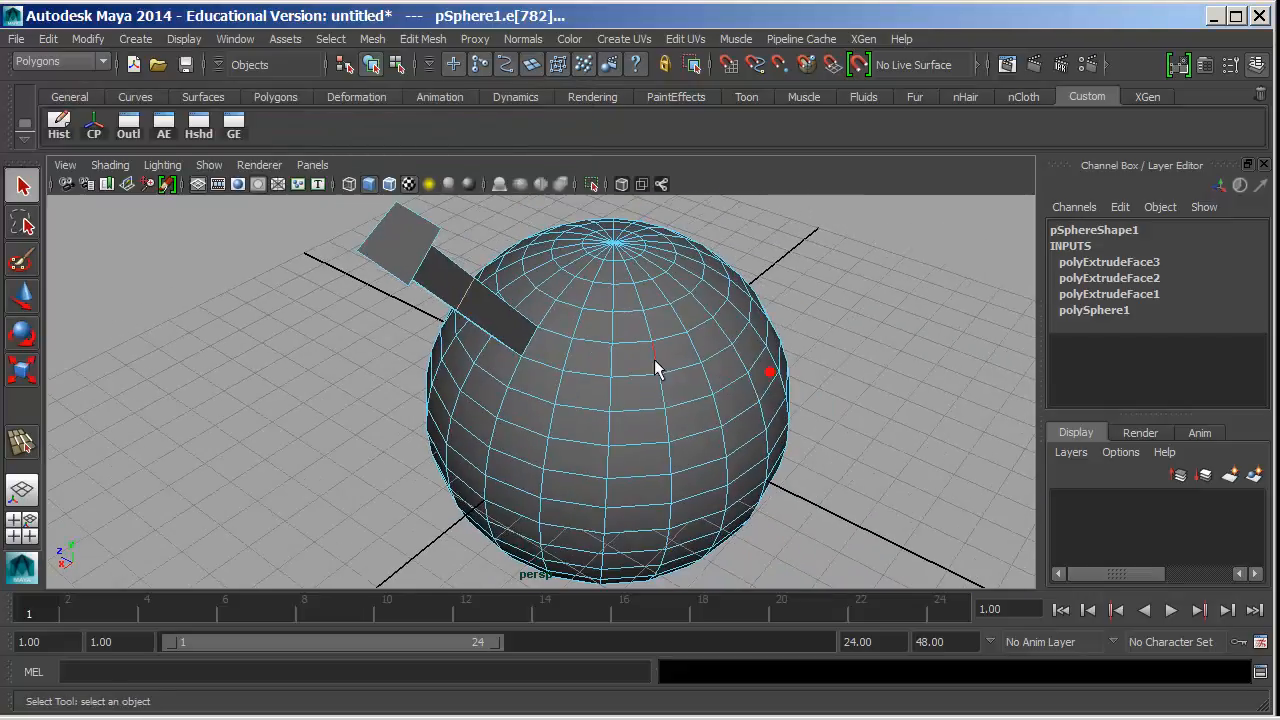
# - Select a complete horizontal loop of faces around the middle of the sphere in face mode
pyautogui.moveTo(612, 249); pyautogui.dragTo(613, 315, button='right')
pyautogui.click(575, 427)
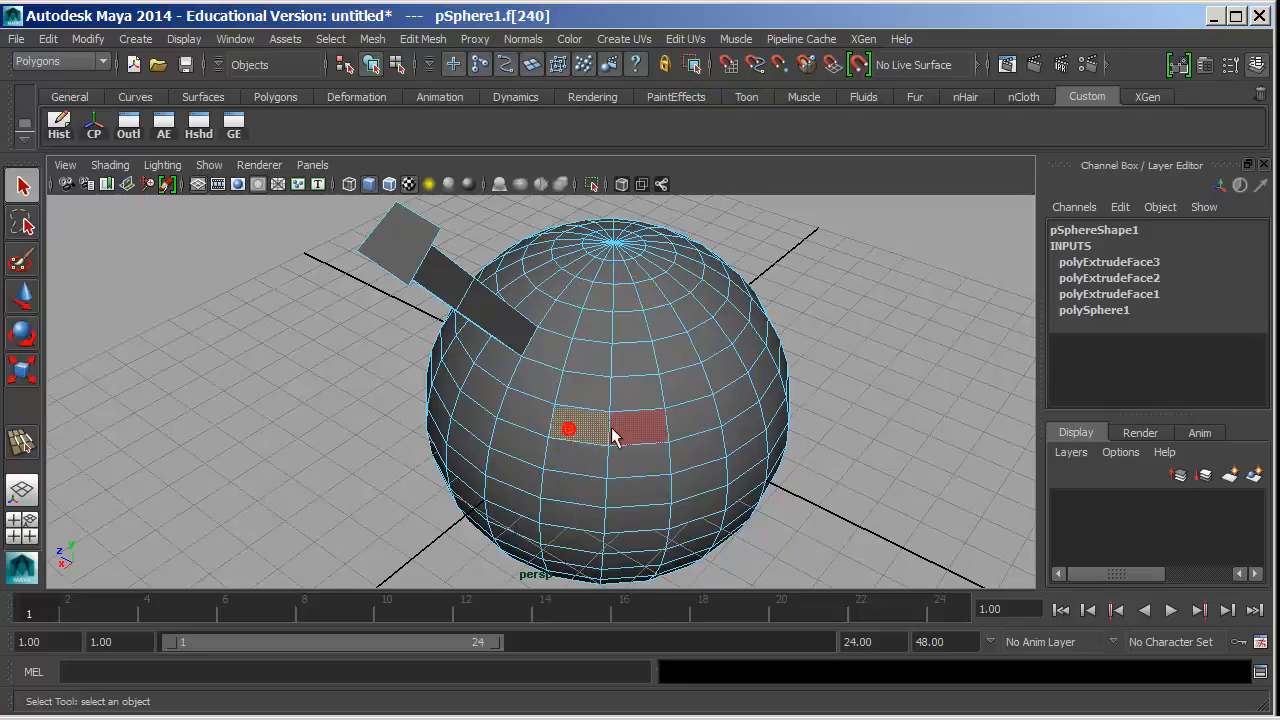
pyautogui.keyDown('shift'); pyautogui.doubleClick(618, 428); pyautogui.keyUp('shift')
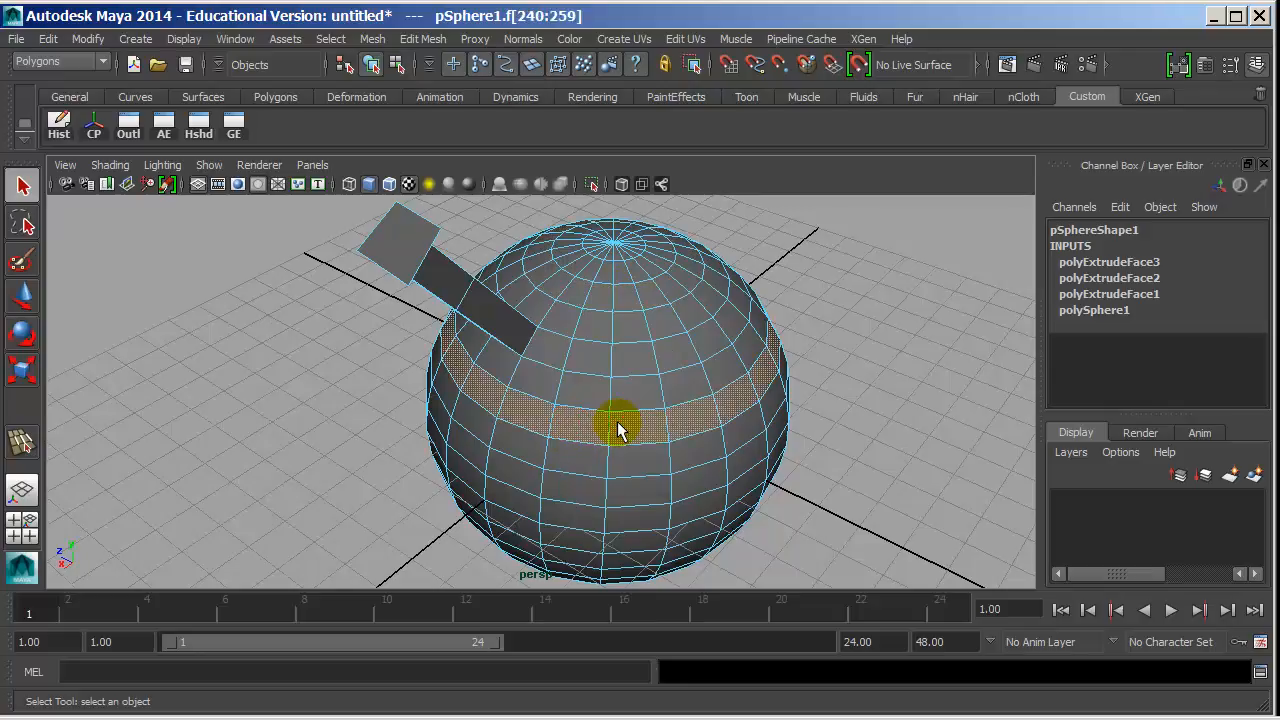
# - Try adding a vertical face loop that crosses the horizontal one, and undo the additions
pyautogui.keyDown('shift'); pyautogui.doubleClick(648, 460); pyautogui.keyUp('shift')
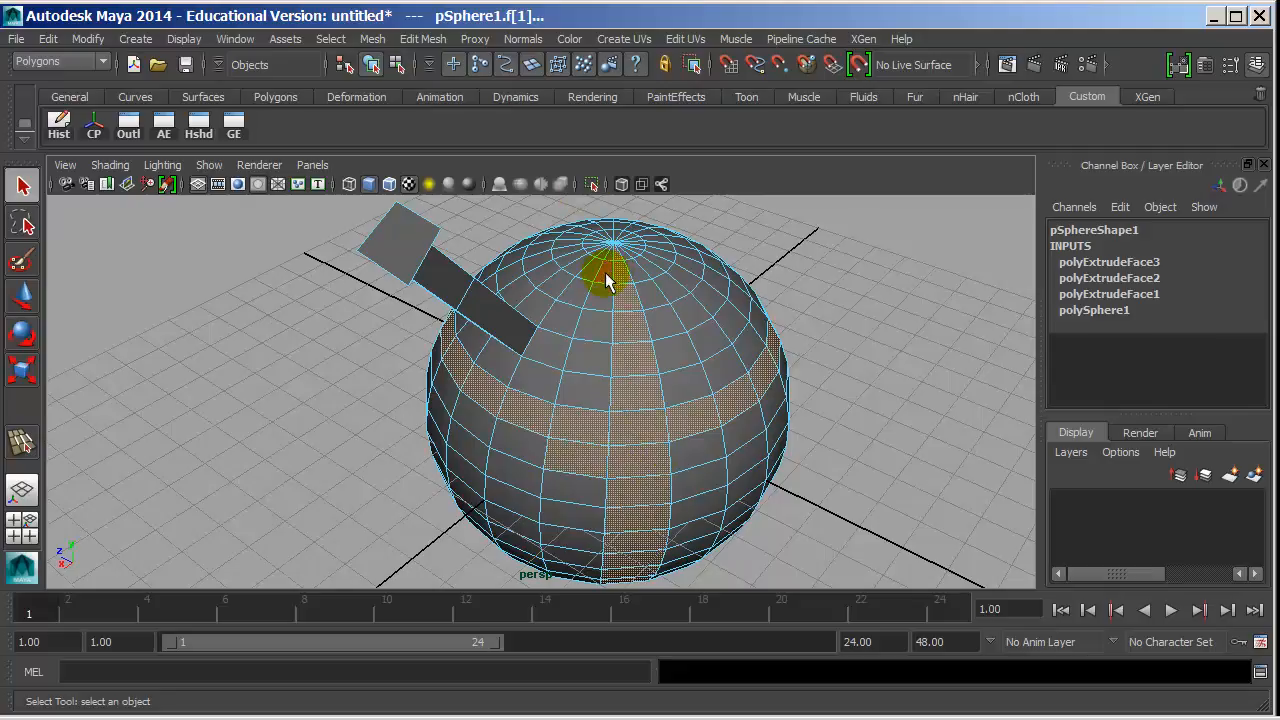
pyautogui.hotkey('ctrl', 'z')
pyautogui.hotkey('ctrl', 'z')
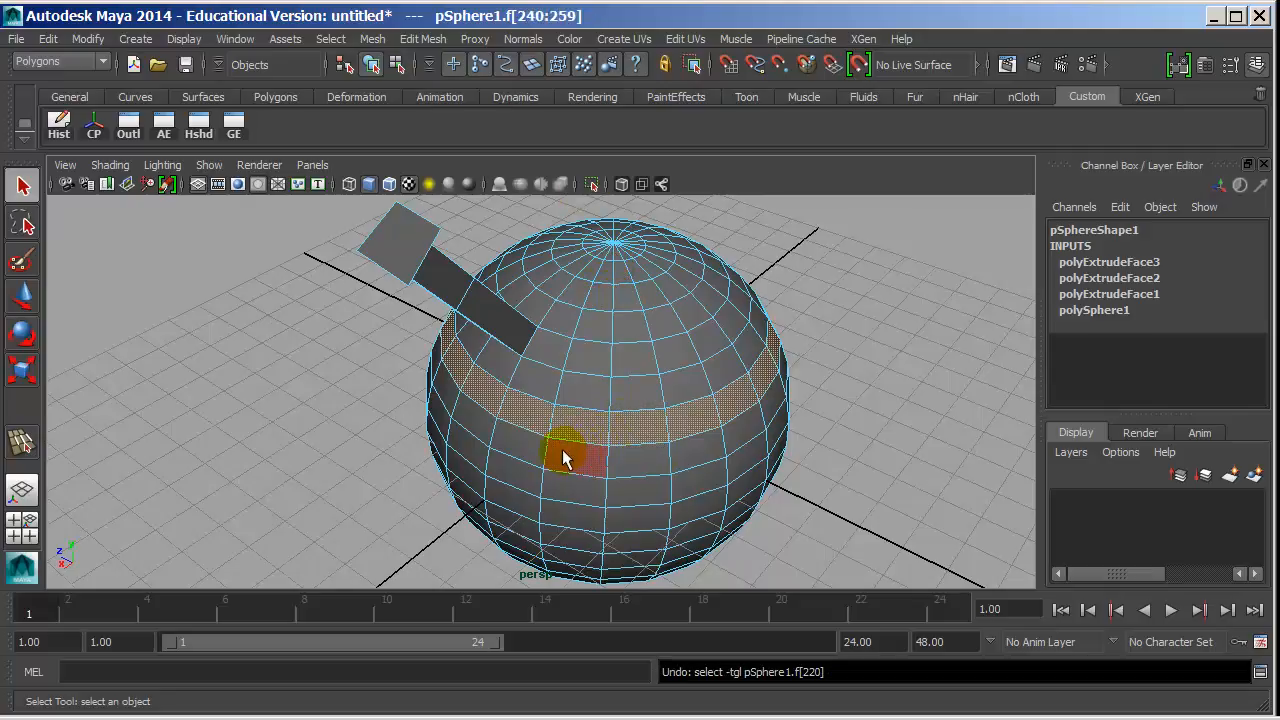
# - Select the whole sphere in object mode and open the Select Using Constraints window, placing it beside the sphere
pyautogui.keyDown('alt'); pyautogui.moveTo(563, 462); pyautogui.dragTo(598, 421); pyautogui.keyUp('alt')
pyautogui.keyDown('alt'); pyautogui.moveTo(598, 421); pyautogui.dragTo(603, 391, button='middle'); pyautogui.keyUp('alt')
pyautogui.keyDown('alt'); pyautogui.moveTo(603, 391); pyautogui.dragTo(620, 354); pyautogui.keyUp('alt')
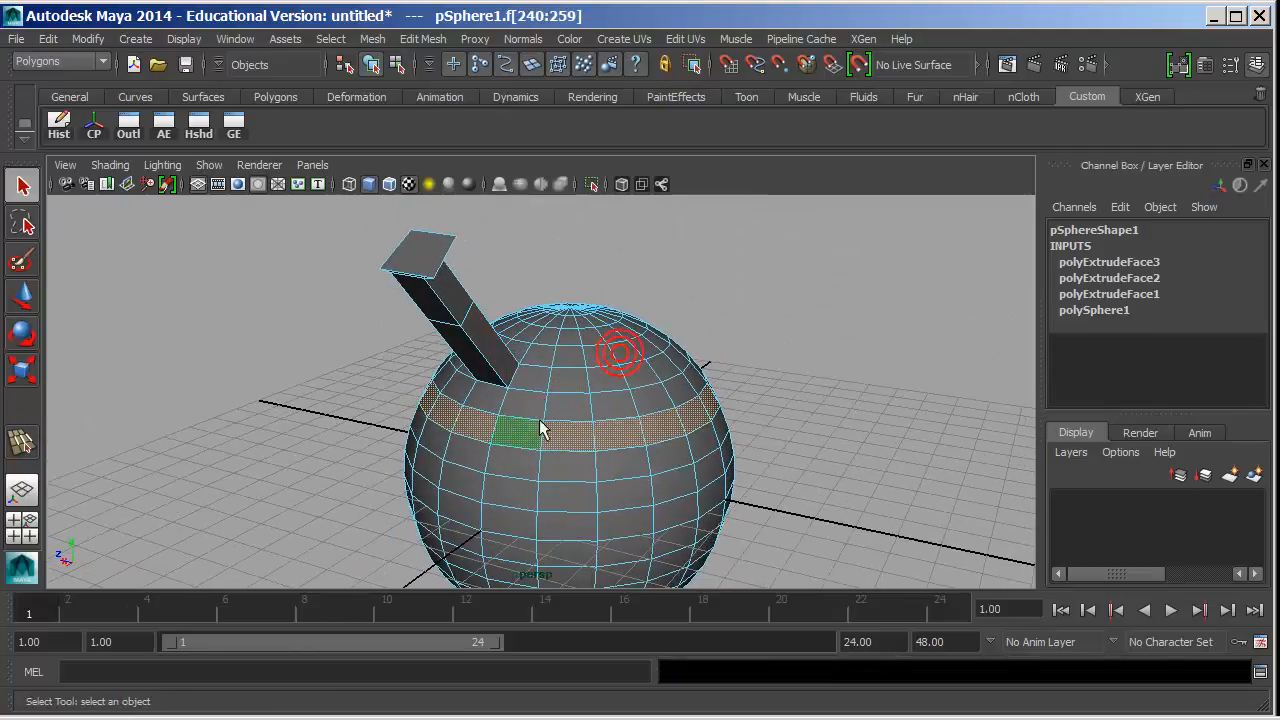
pyautogui.moveTo(552, 404); pyautogui.dragTo(645, 337, button='right')
pyautogui.click(587, 387)
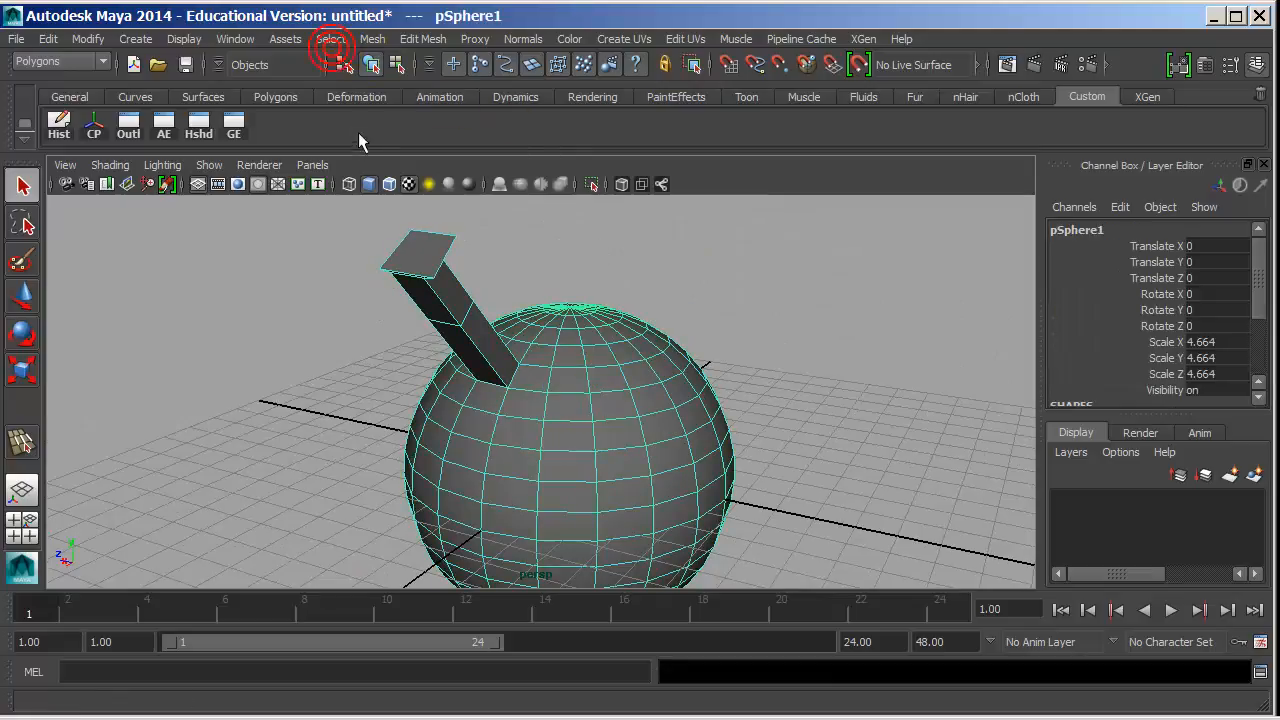
pyautogui.click(333, 40)
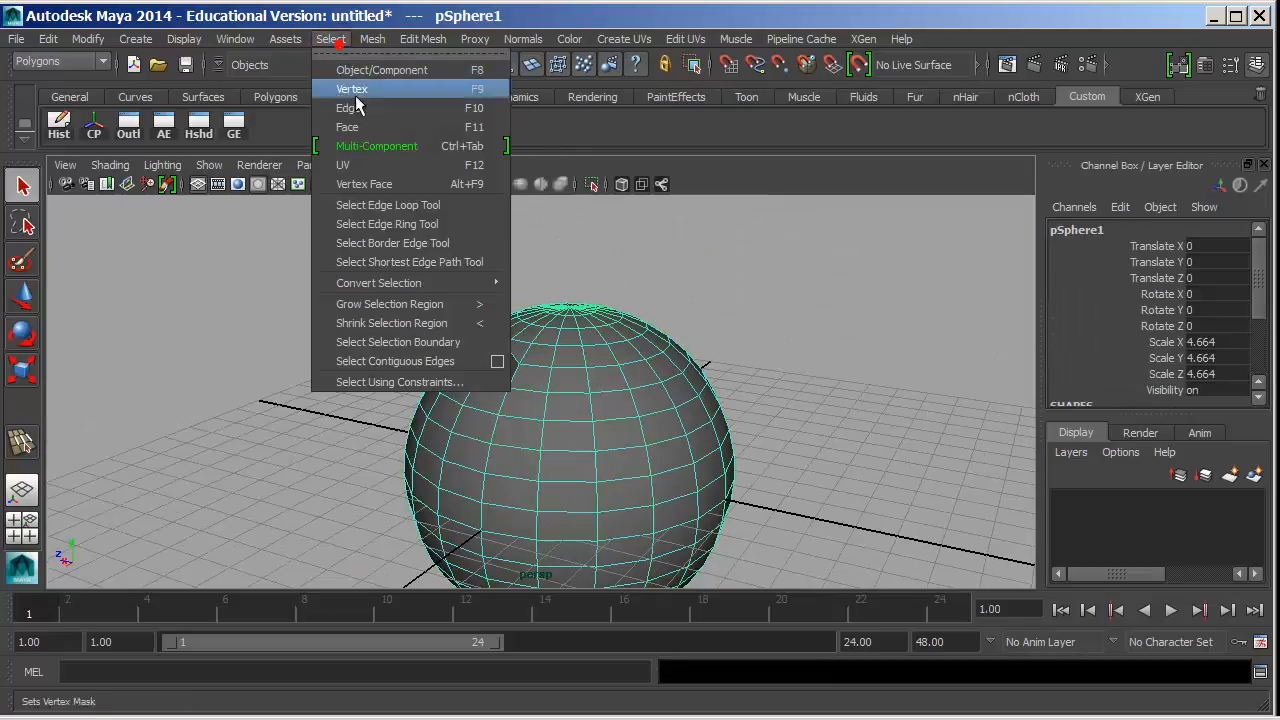
pyautogui.click(461, 383)
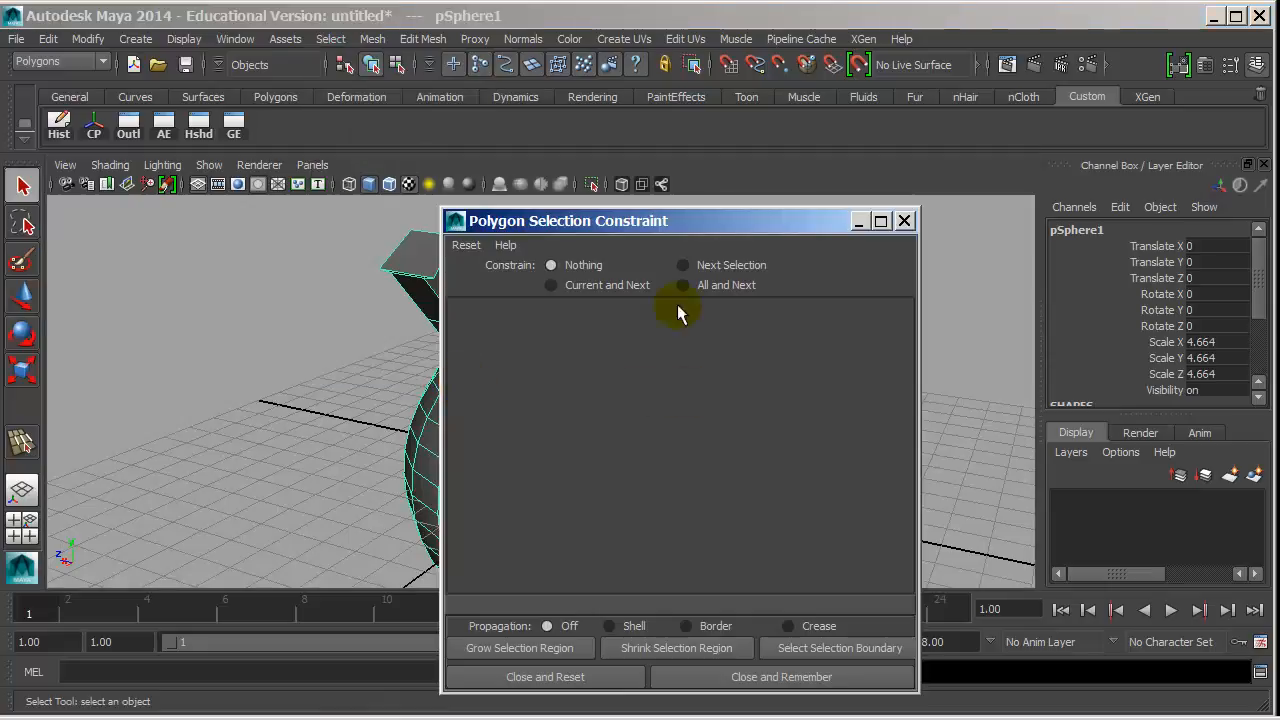
pyautogui.moveTo(665, 228); pyautogui.dragTo(863, 154)
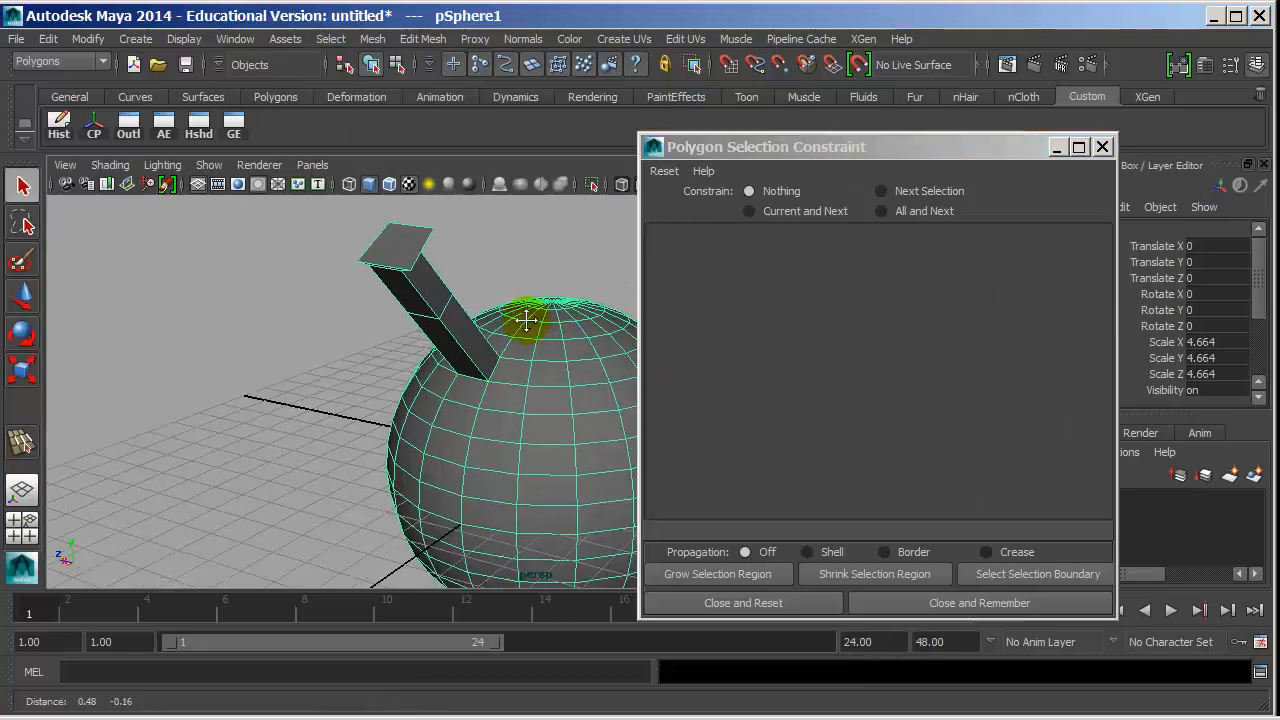
# - Select the sphere with its arm in object mode and delete it
pyautogui.keyDown('alt'); pyautogui.moveTo(457, 290); pyautogui.dragTo(378, 291, button='middle'); pyautogui.keyUp('alt')
pyautogui.moveTo(464, 320); pyautogui.dragTo(490, 297, button='right')
pyautogui.click(443, 351)
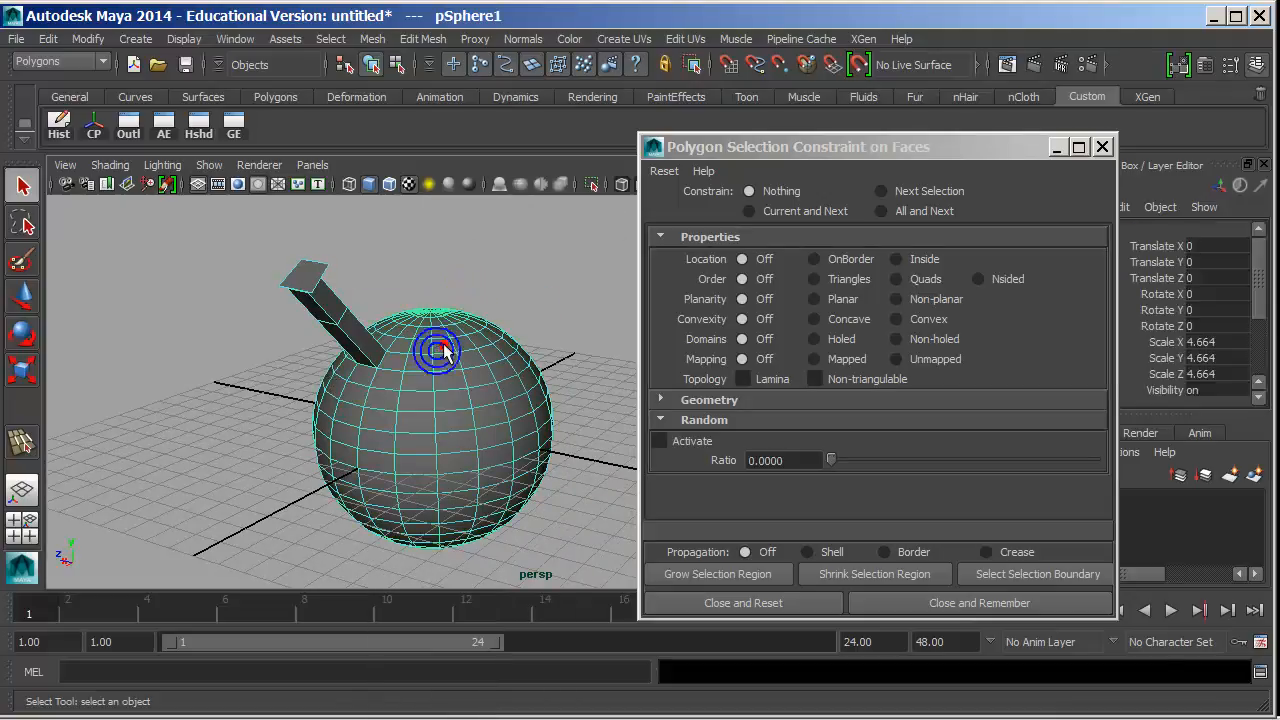
pyautogui.press('Delete')
# - Create a polygon plane at the origin and scale it uniformly to about 25.67
pyautogui.click(136, 39)
pyautogui.moveTo(200, 89)
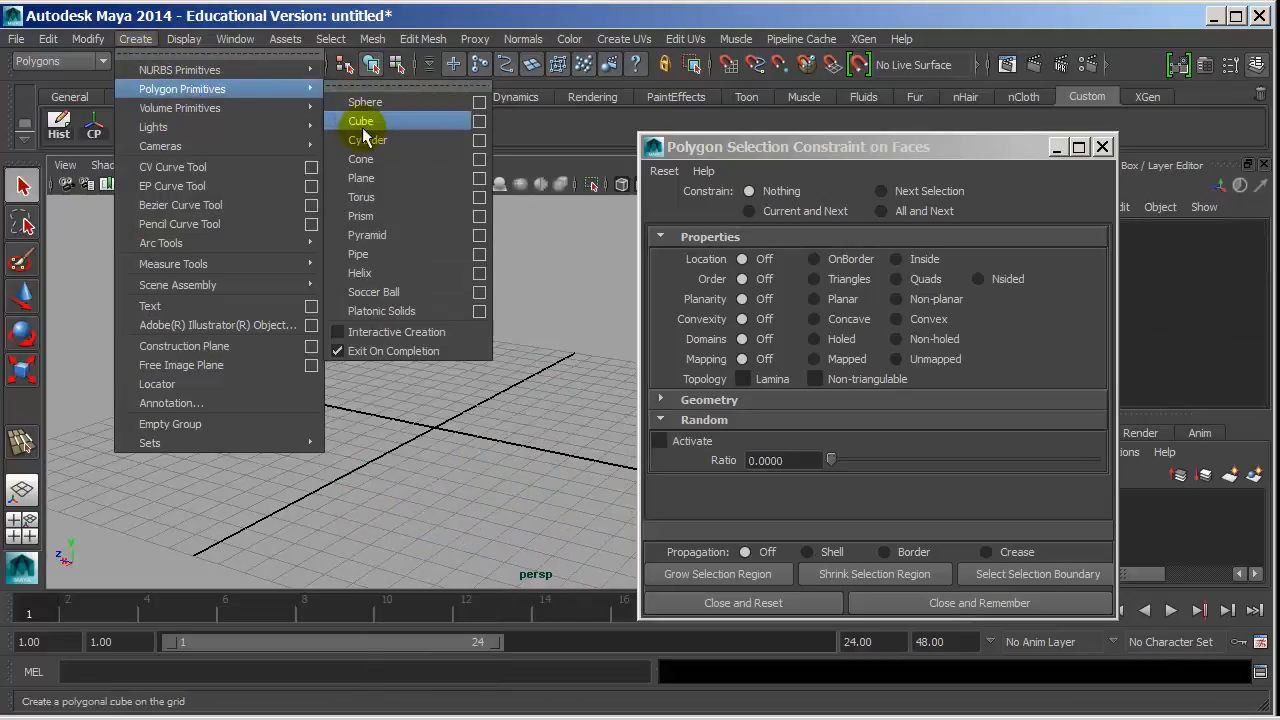
pyautogui.click(365, 178)
pyautogui.press('w')
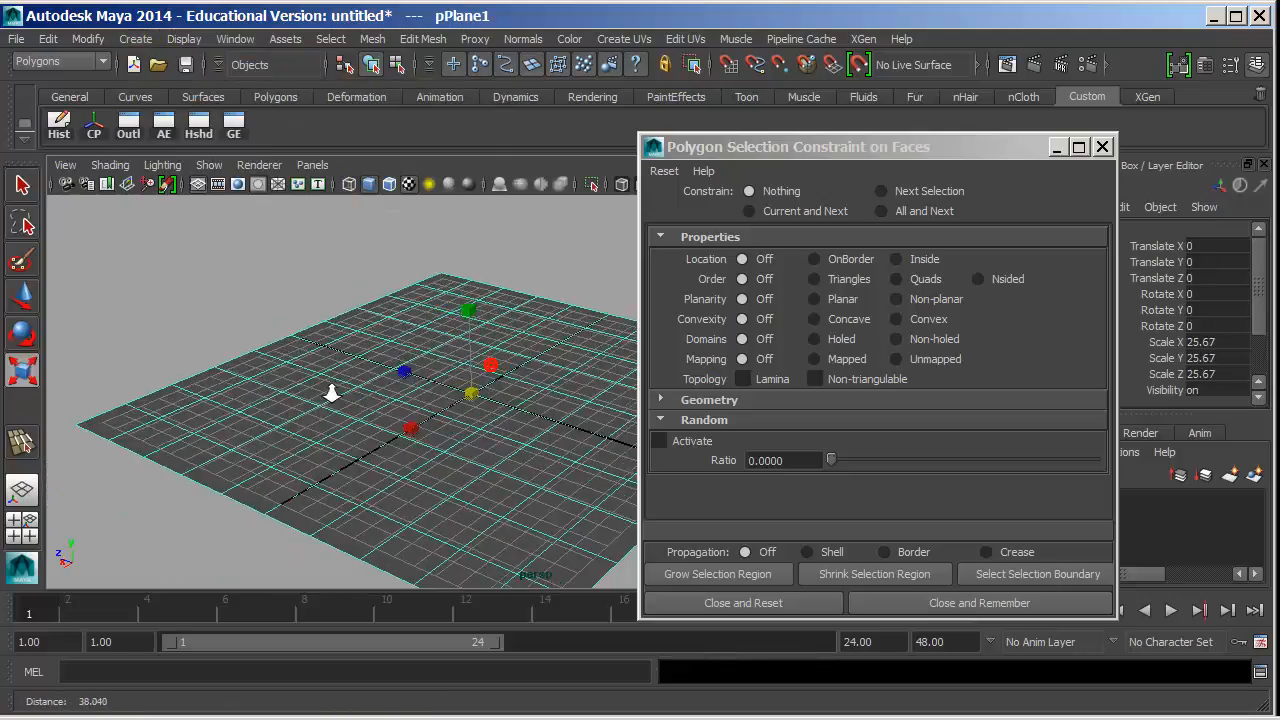
# - Switch the plane to face selection and select all of its faces
pyautogui.moveTo(455, 333); pyautogui.dragTo(571, 374)
pyautogui.scroll(-3, 571, 374)
pyautogui.moveTo(369, 249); pyautogui.dragTo(369, 297, button='right')
pyautogui.moveTo(156, 562); pyautogui.dragTo(793, 197)
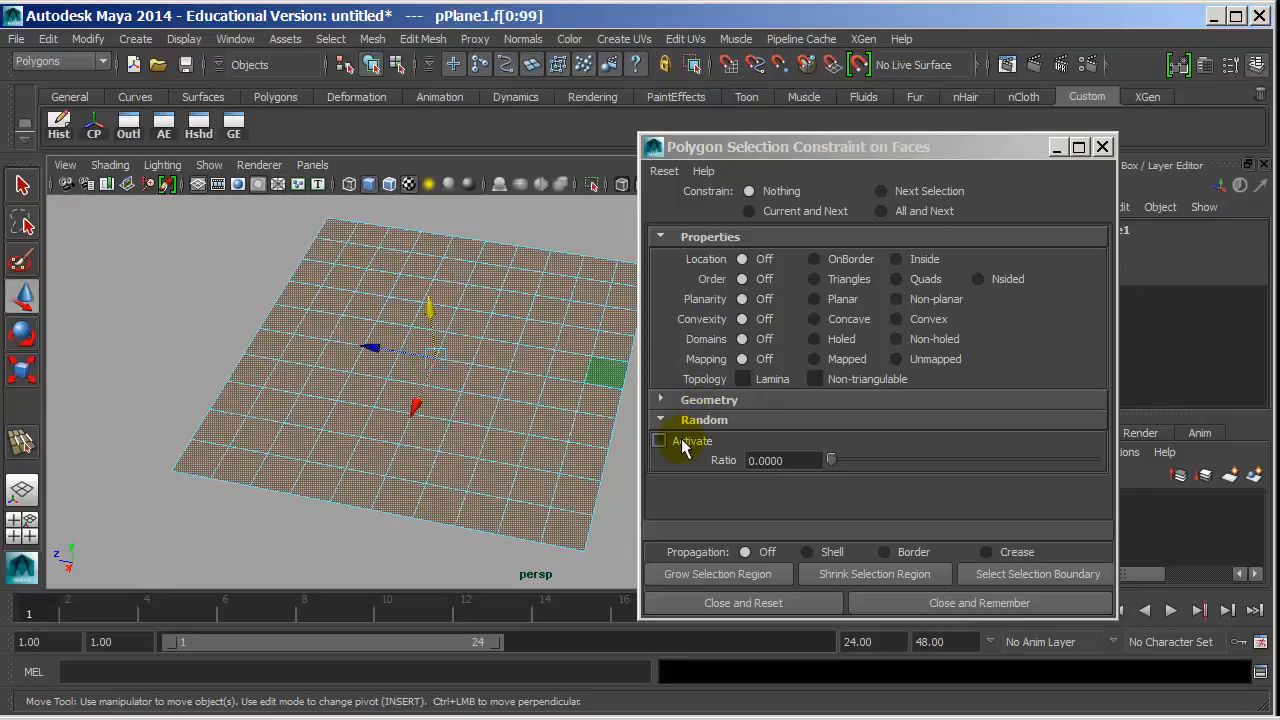
# - Activate the random selection constraint with a ratio of 0.6023 and constrain the current and next selections
pyautogui.click(661, 441)
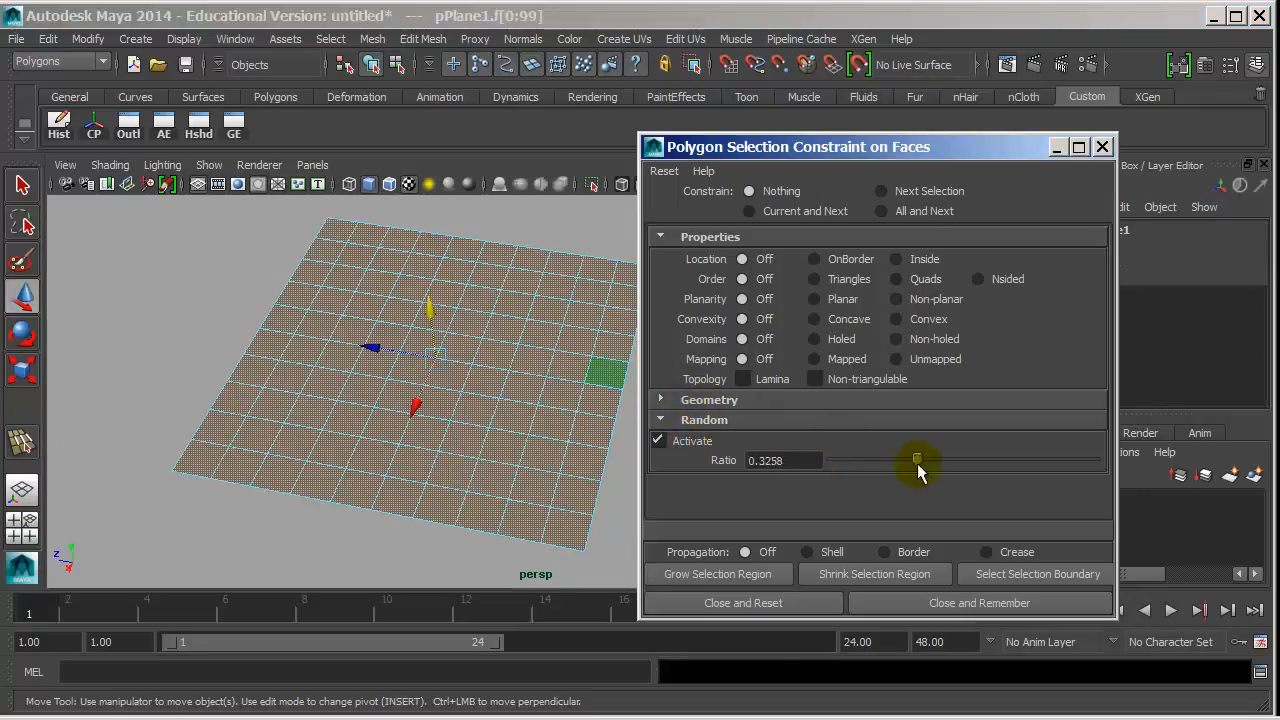
pyautogui.keyDown('alt'); pyautogui.moveTo(537, 397); pyautogui.dragTo(500, 375, button='right'); pyautogui.keyUp('alt')
pyautogui.keyDown('alt'); pyautogui.moveTo(500, 375); pyautogui.dragTo(422, 370, button='middle'); pyautogui.keyUp('alt')
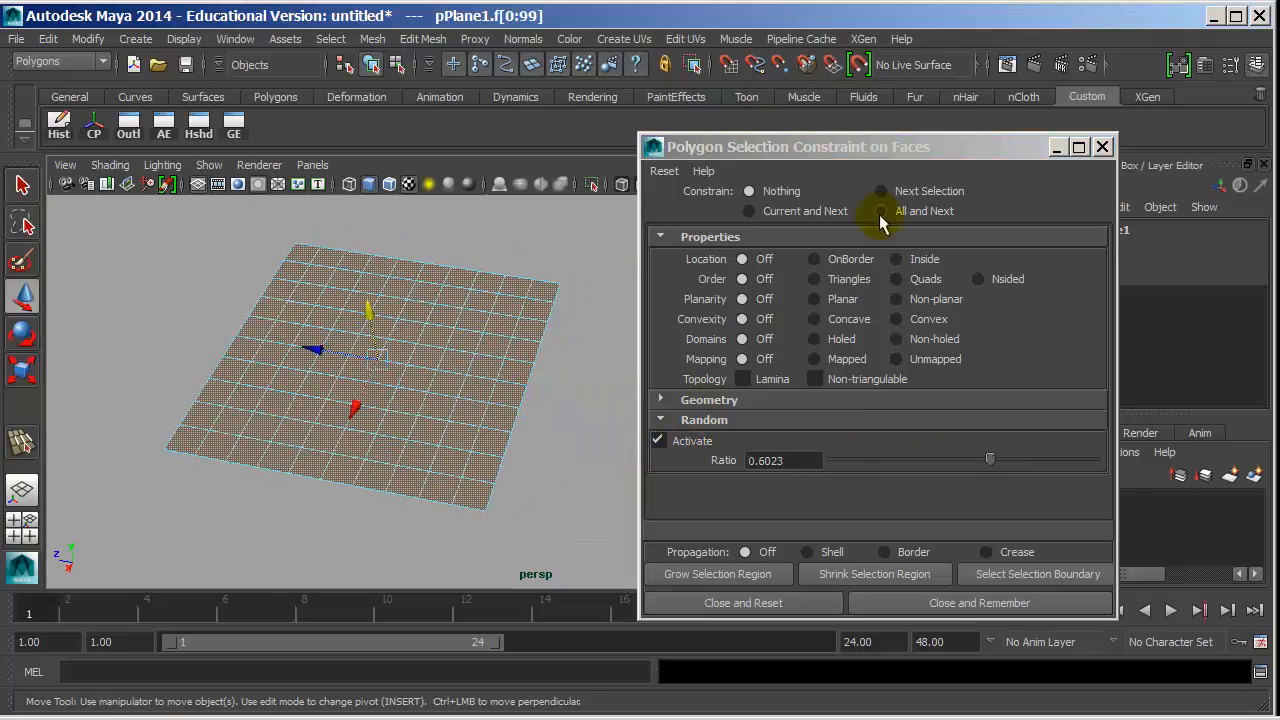
pyautogui.click(811, 214)
pyautogui.keyDown('alt'); pyautogui.moveTo(470, 360); pyautogui.dragTo(514, 313); pyautogui.keyUp('alt')
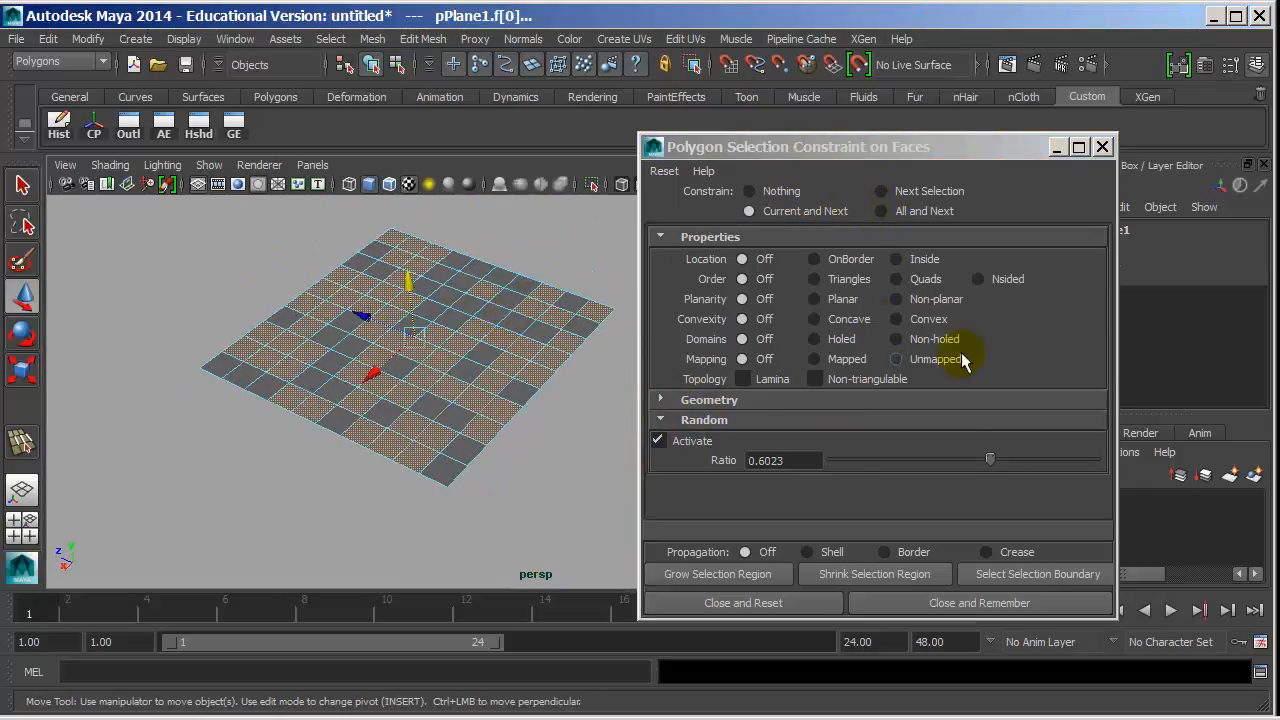
# - Set the random ratio to 0.7955 and reselect random faces of the plane repeatedly
pyautogui.moveTo(1012, 466); pyautogui.dragTo(1036, 459)
pyautogui.click(605, 509)
pyautogui.click(583, 491)
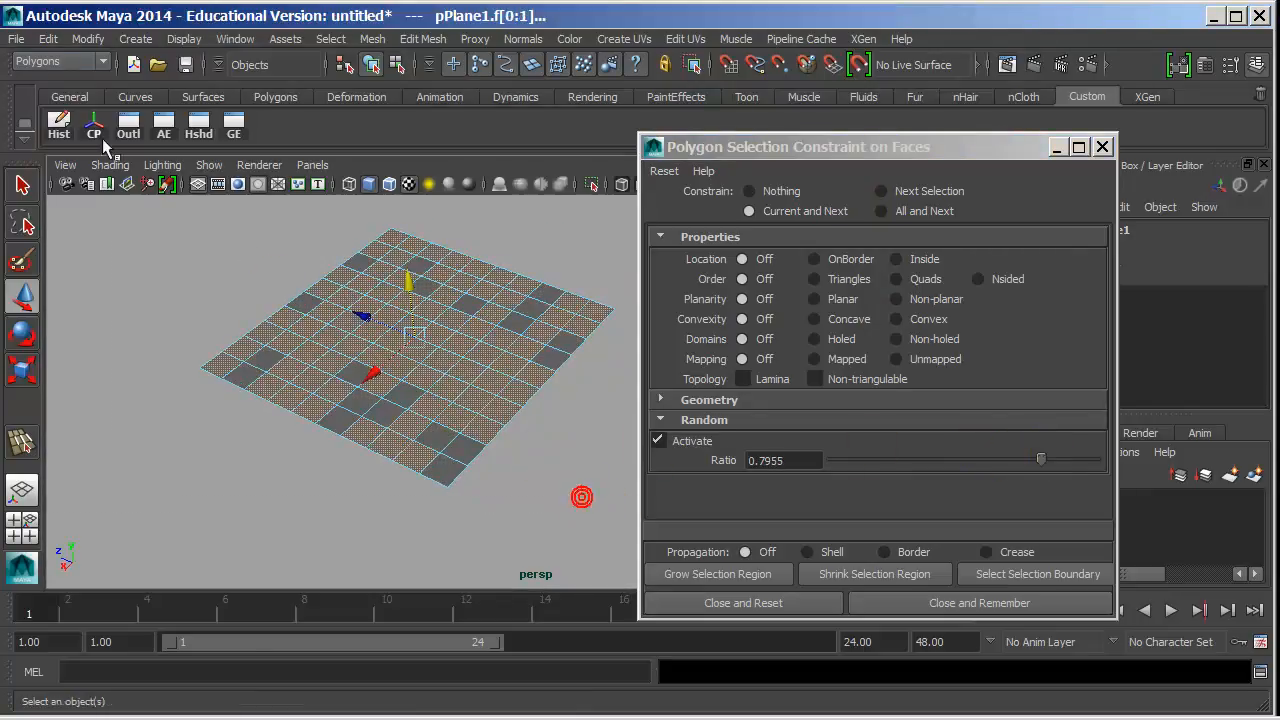
pyautogui.click(594, 531)
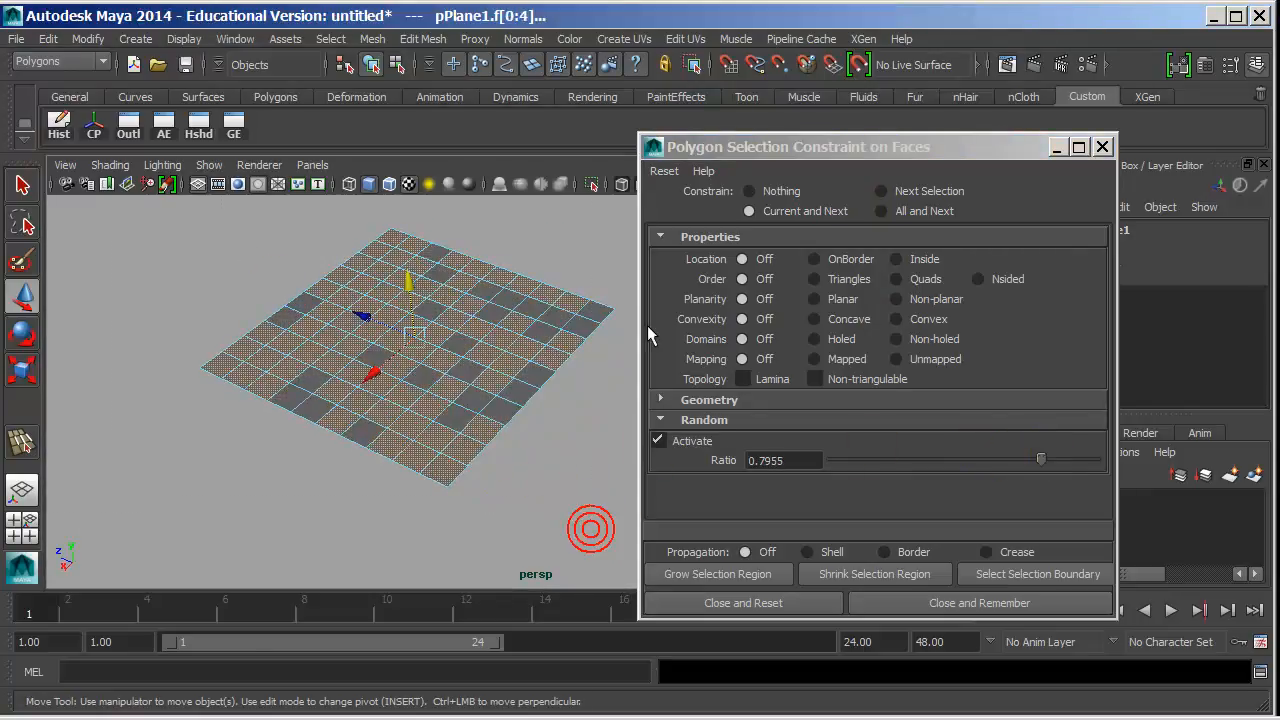
# - Reselect random faces of the plane at a ratio of 0.0341 and again at a ratio of 0.1742
pyautogui.click(838, 461)
pyautogui.click(525, 510)
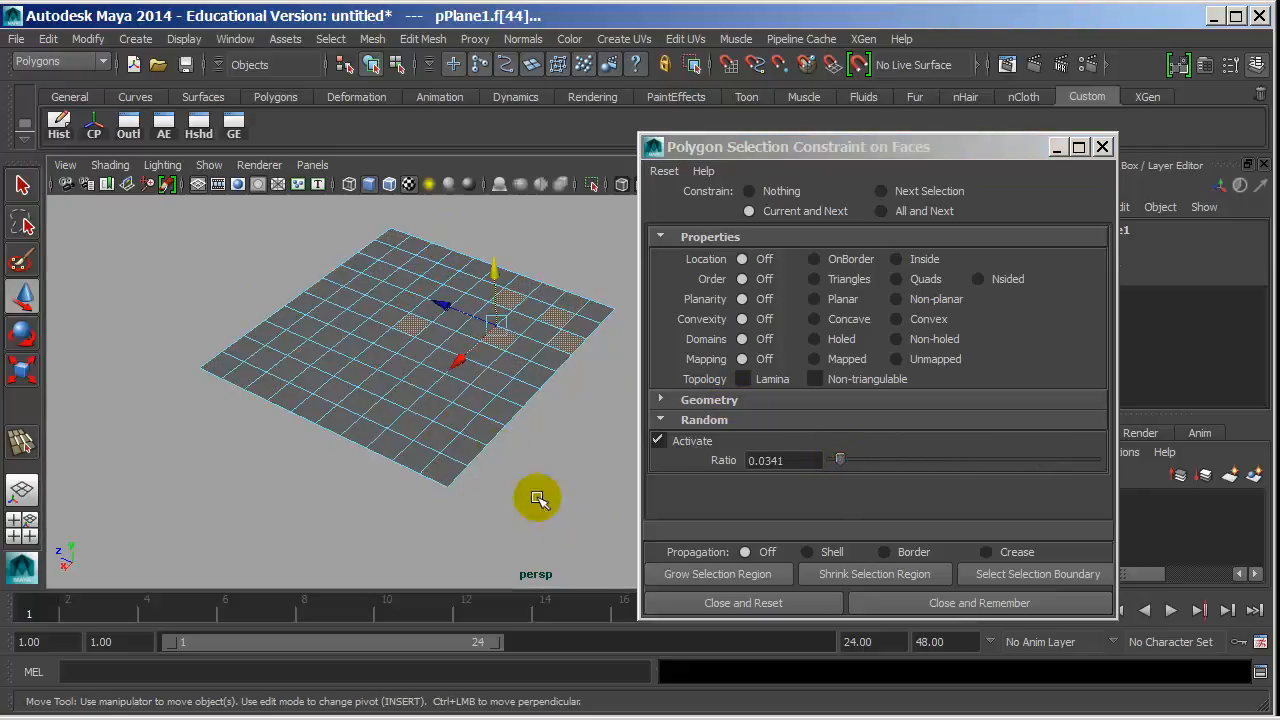
pyautogui.click(590, 560)
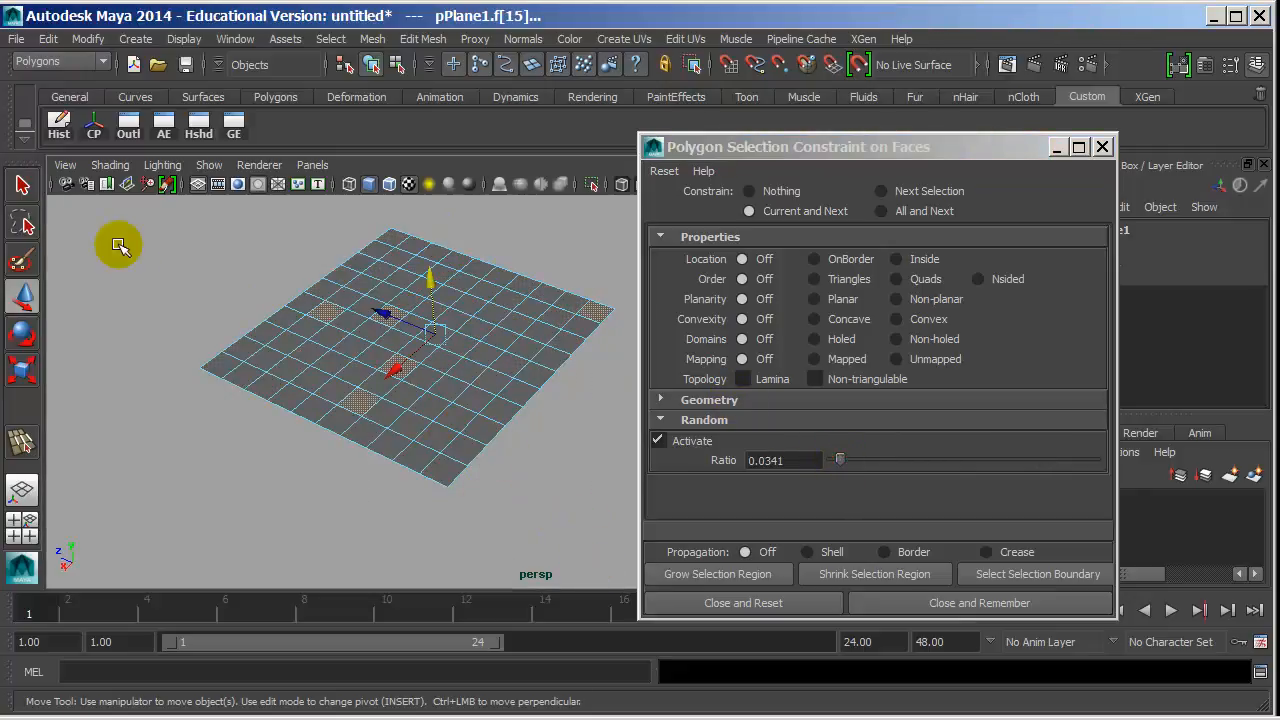
pyautogui.click(870, 460)
pyautogui.click(578, 510)
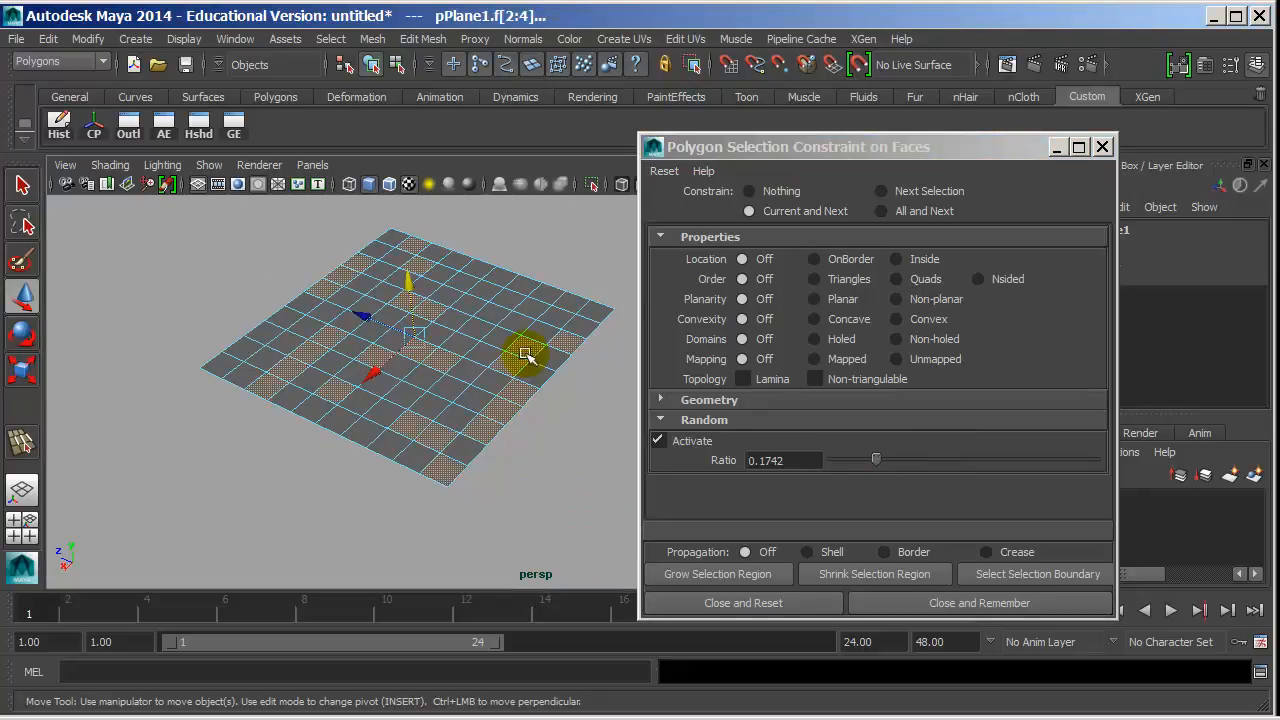
# - Extrude the randomly selected faces upward into tall blocks and return the plane to object mode
pyautogui.press('space')
pyautogui.moveTo(368, 372); pyautogui.dragTo(357, 94)
pyautogui.moveTo(338, 230); pyautogui.dragTo(331, 141)
pyautogui.keyDown('alt'); pyautogui.moveTo(442, 236); pyautogui.dragTo(396, 333, button='middle'); pyautogui.keyUp('alt')
pyautogui.keyDown('alt'); pyautogui.moveTo(402, 335); pyautogui.dragTo(349, 444); pyautogui.keyUp('alt')
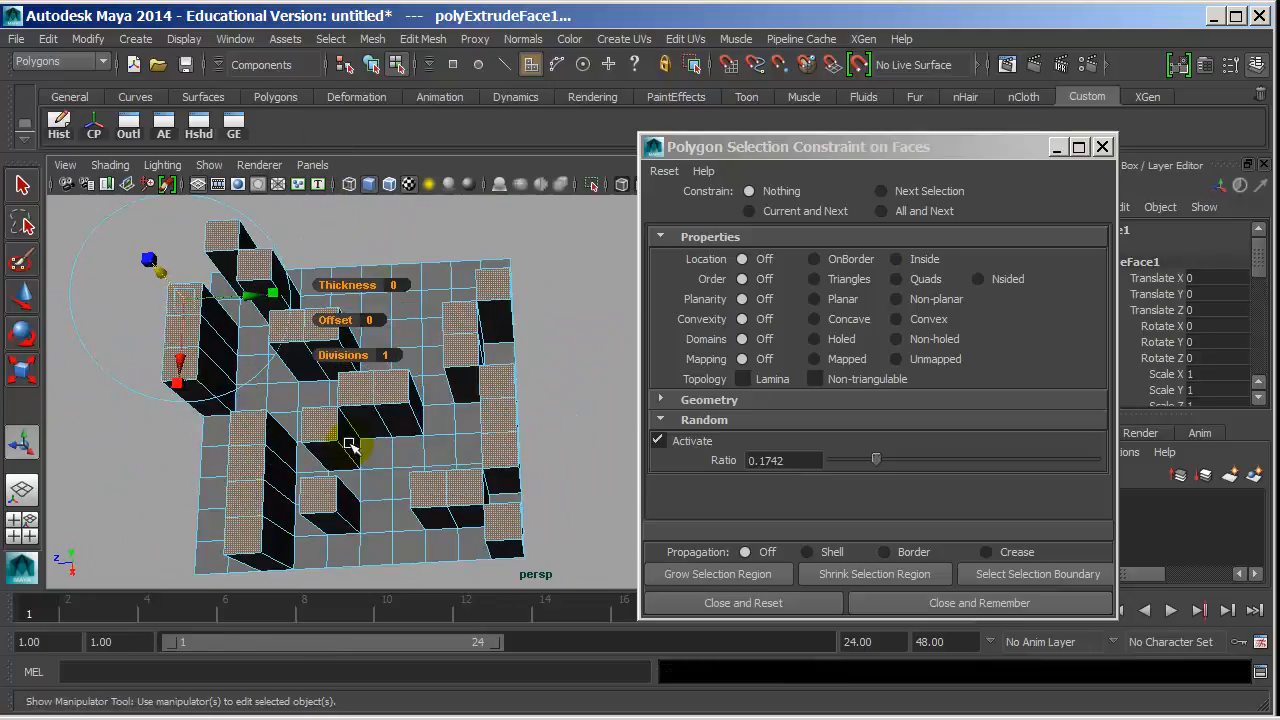
pyautogui.press('F8')
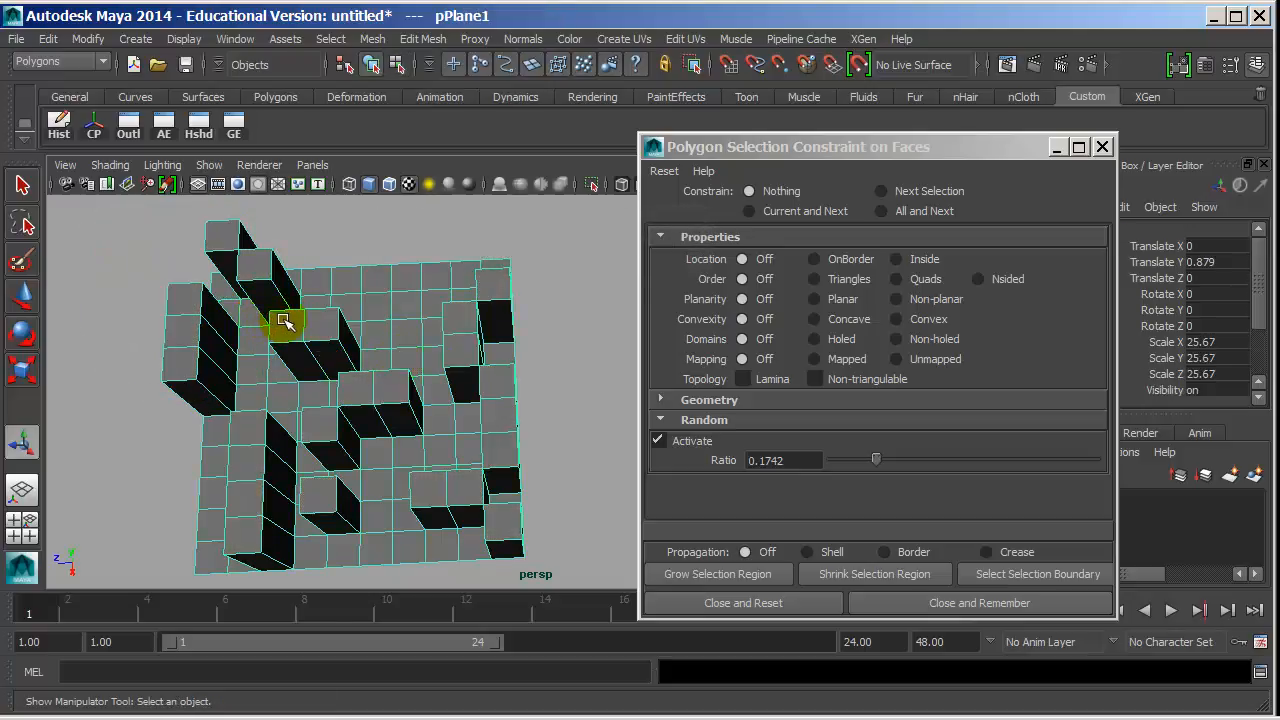
pyautogui.keyDown('alt'); pyautogui.moveTo(306, 326); pyautogui.dragTo(411, 337, button='right'); pyautogui.keyUp('alt')
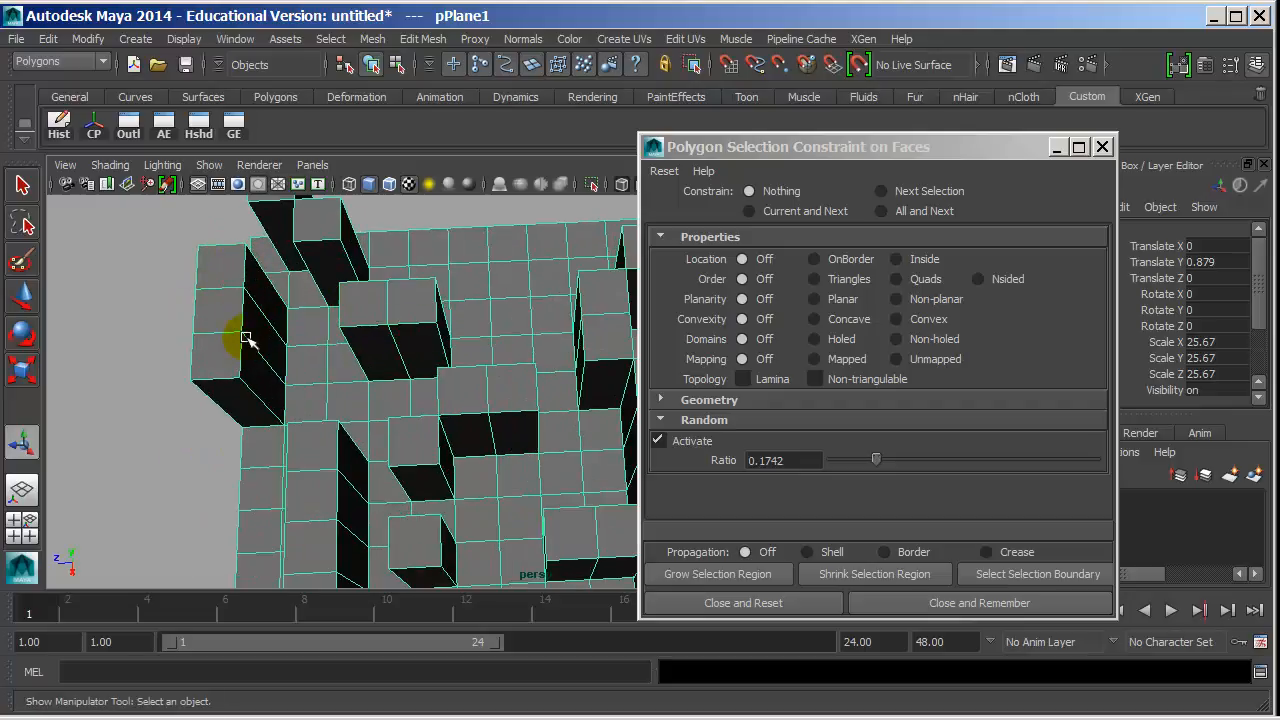
# - Examine the Geometry constraint options for faces, including area, mapped area, distance, orientation and visibility
pyautogui.click(683, 450)
pyautogui.click(703, 420)
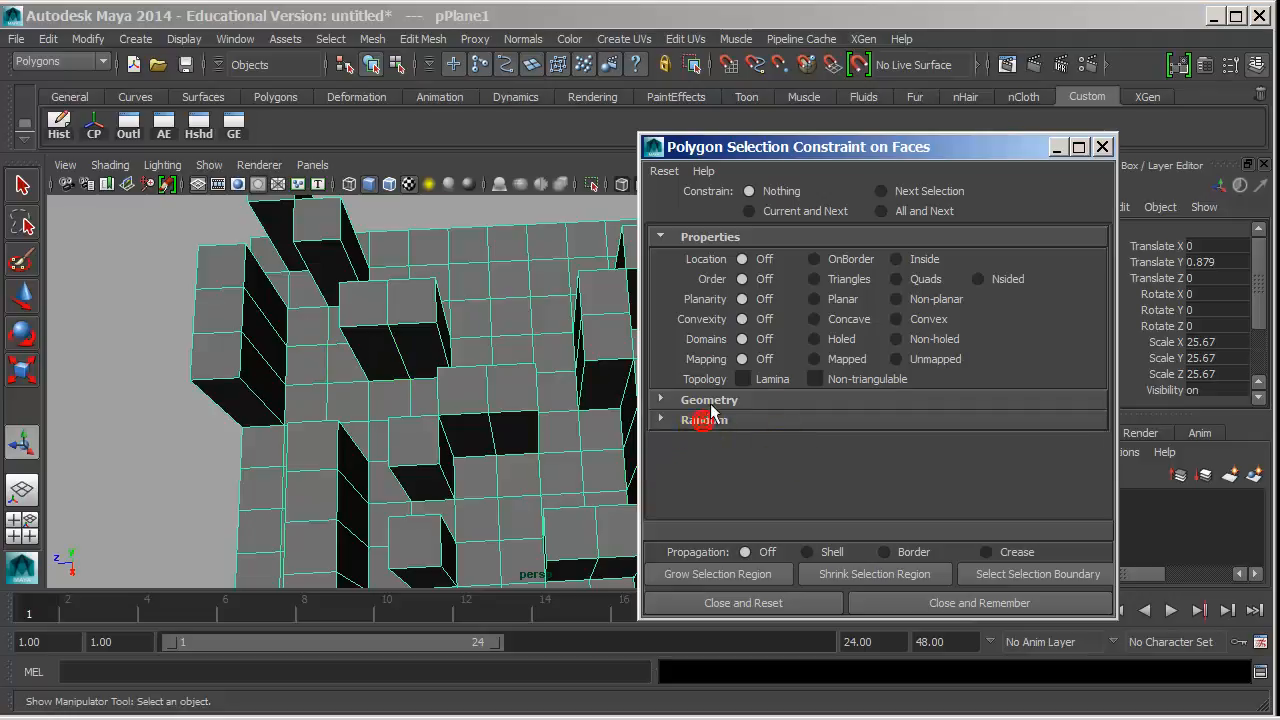
pyautogui.click(711, 400)
pyautogui.scroll(-2, 730, 415)
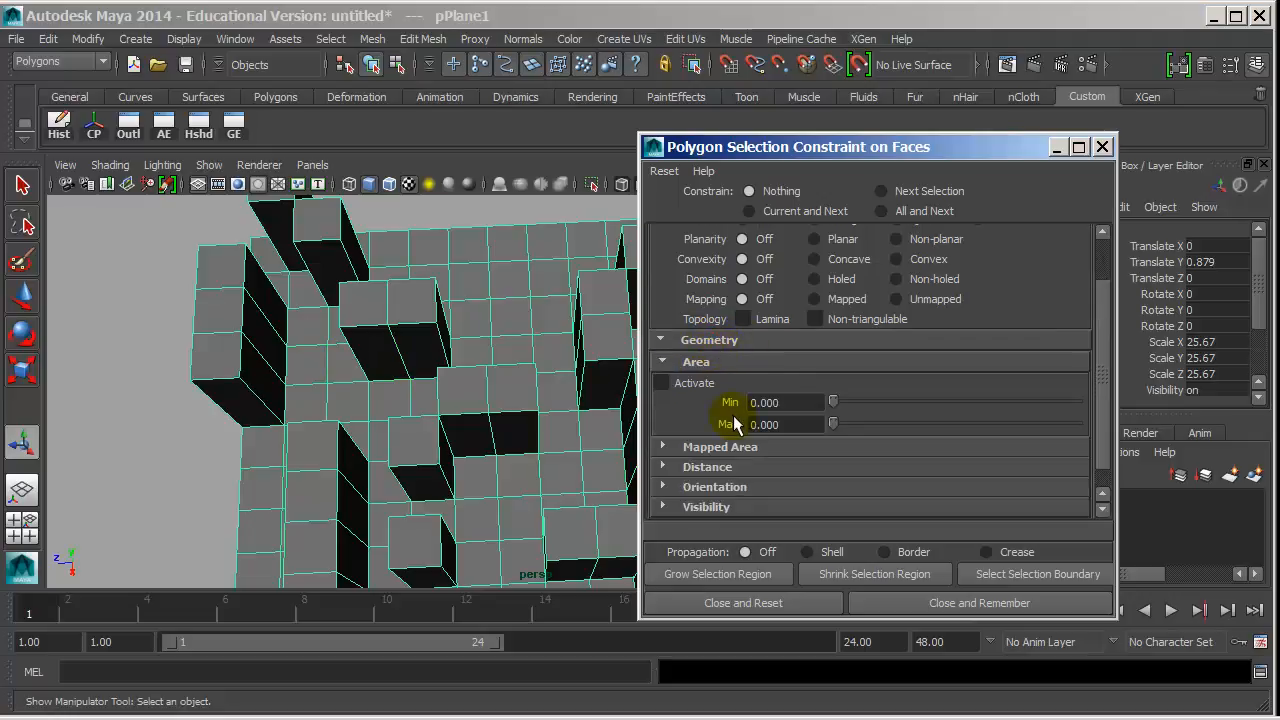
pyautogui.scroll(-1, 743, 420)
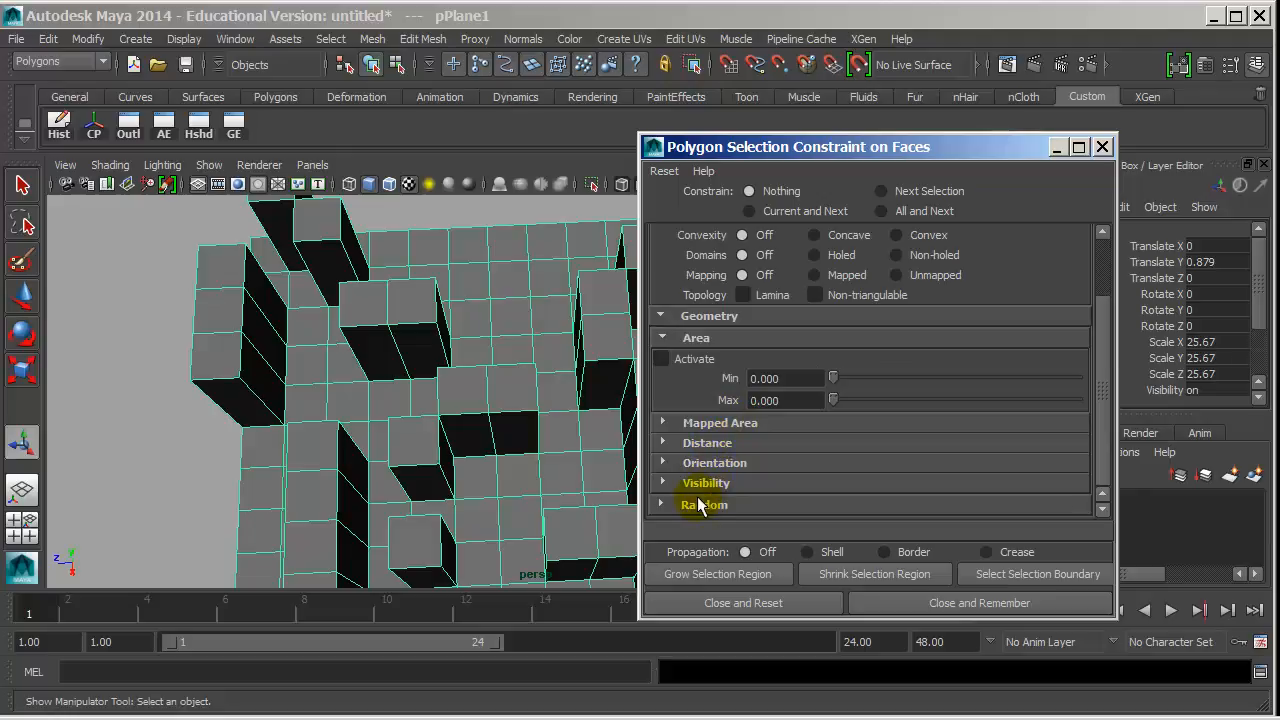
pyautogui.click(704, 504)
pyautogui.scroll(4, 771, 402)
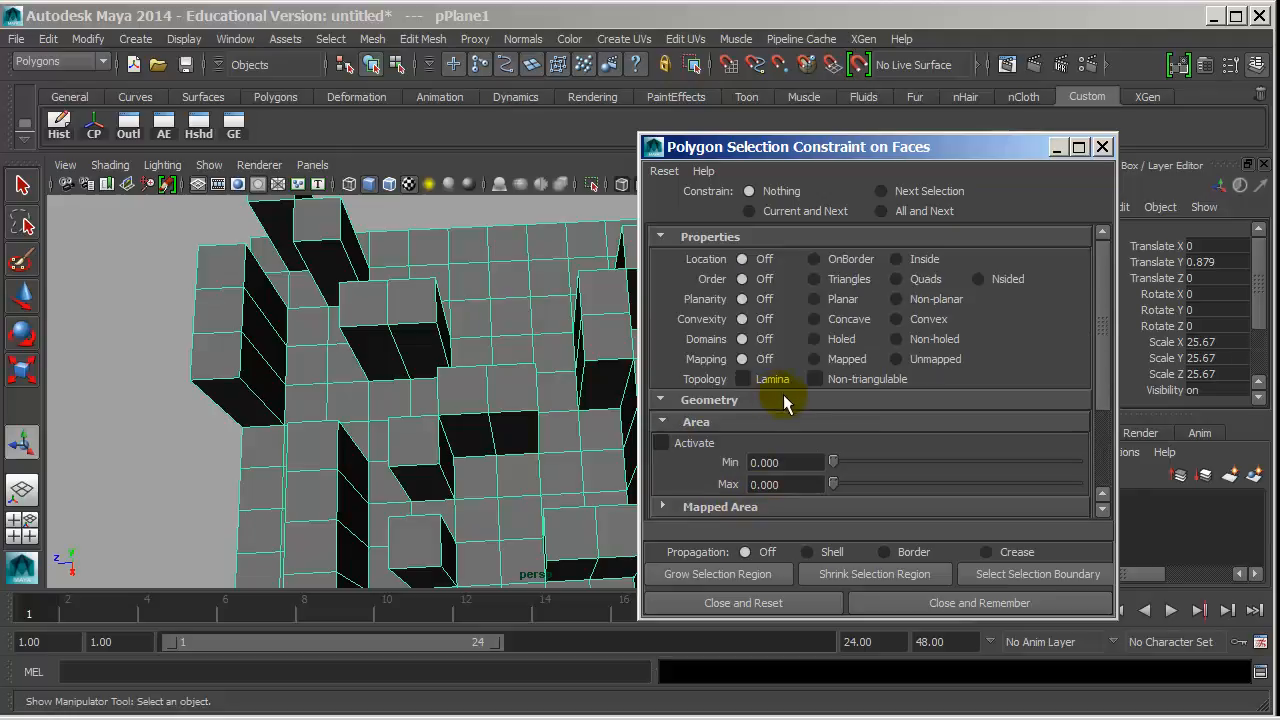
# - Close and reset the selection constraint window, and delete the extruded plane
pyautogui.click(776, 607)
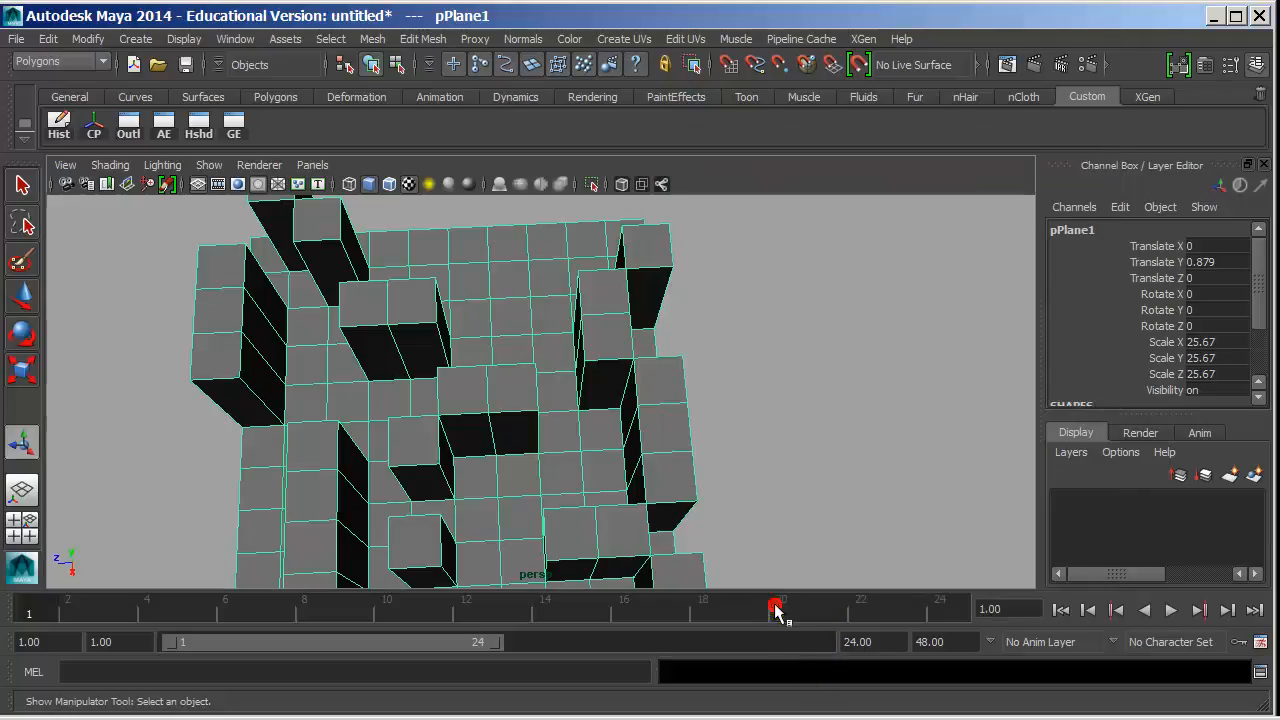
pyautogui.moveTo(492, 440); pyautogui.dragTo(573, 362, button='right')
pyautogui.press('Delete')
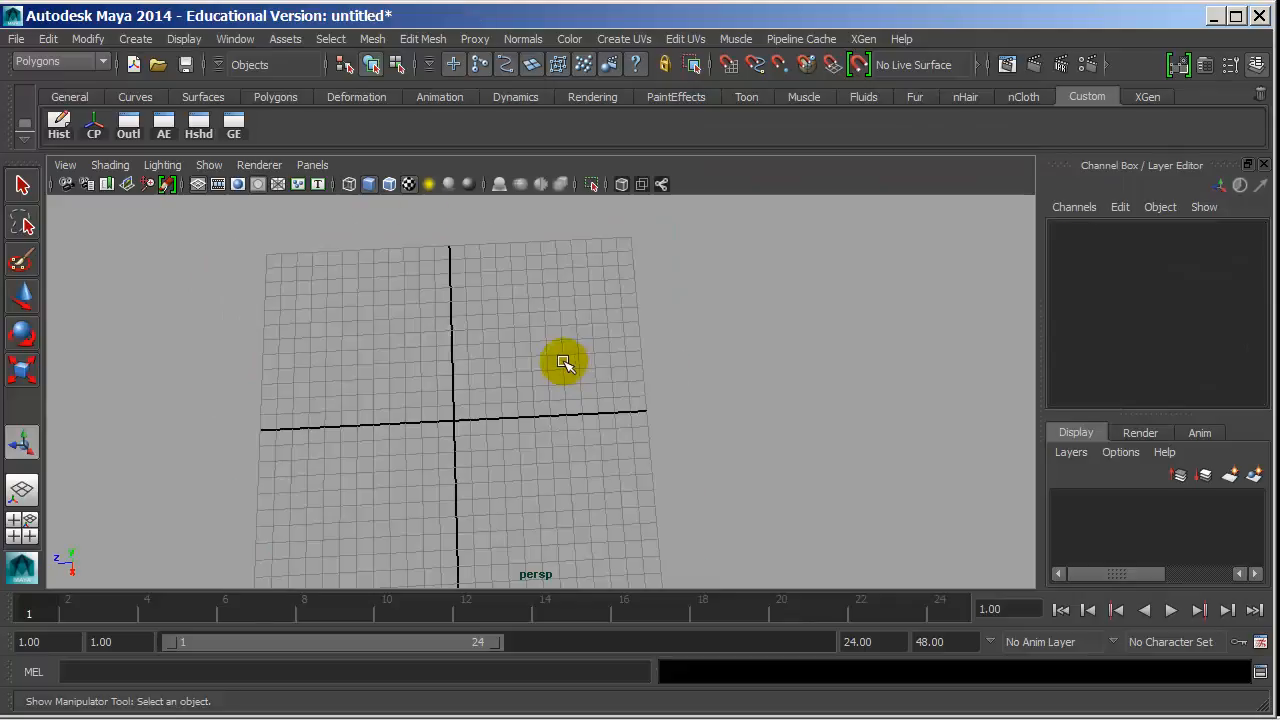
# - Detach the Mesh commands into a floating window and place it over the side of the viewport
pyautogui.click(348, 39)
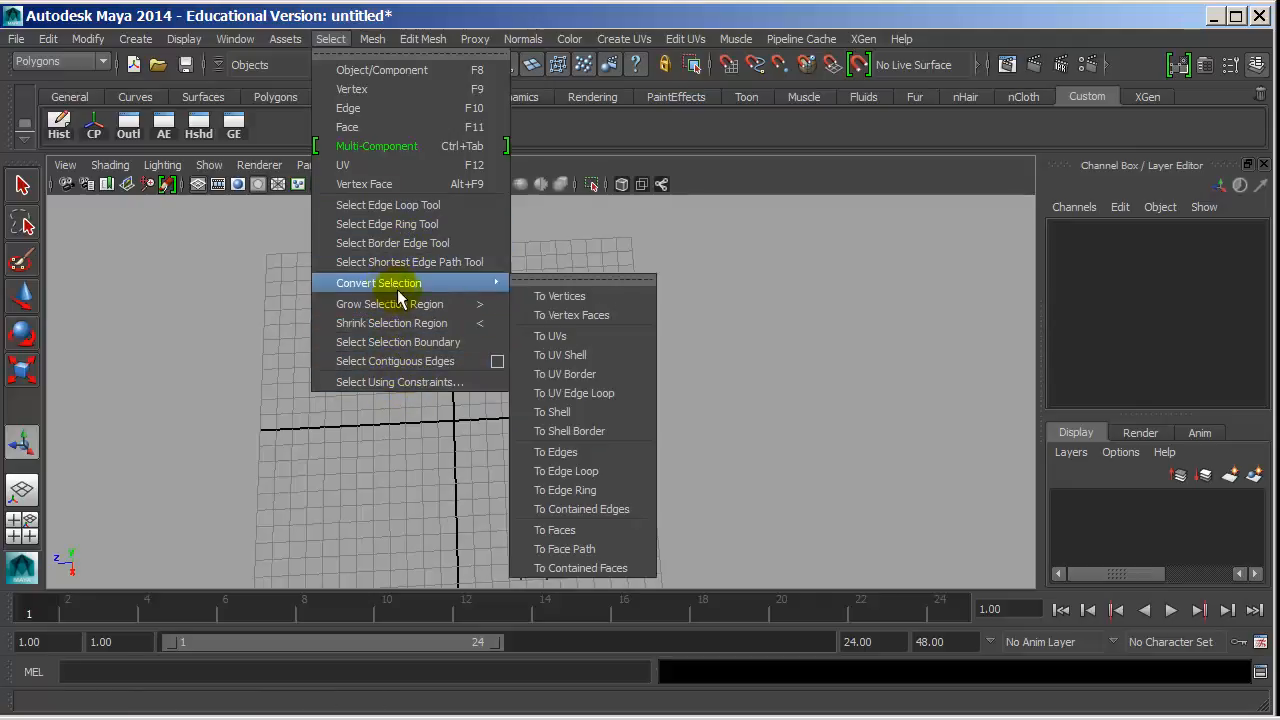
pyautogui.moveTo(398, 284)
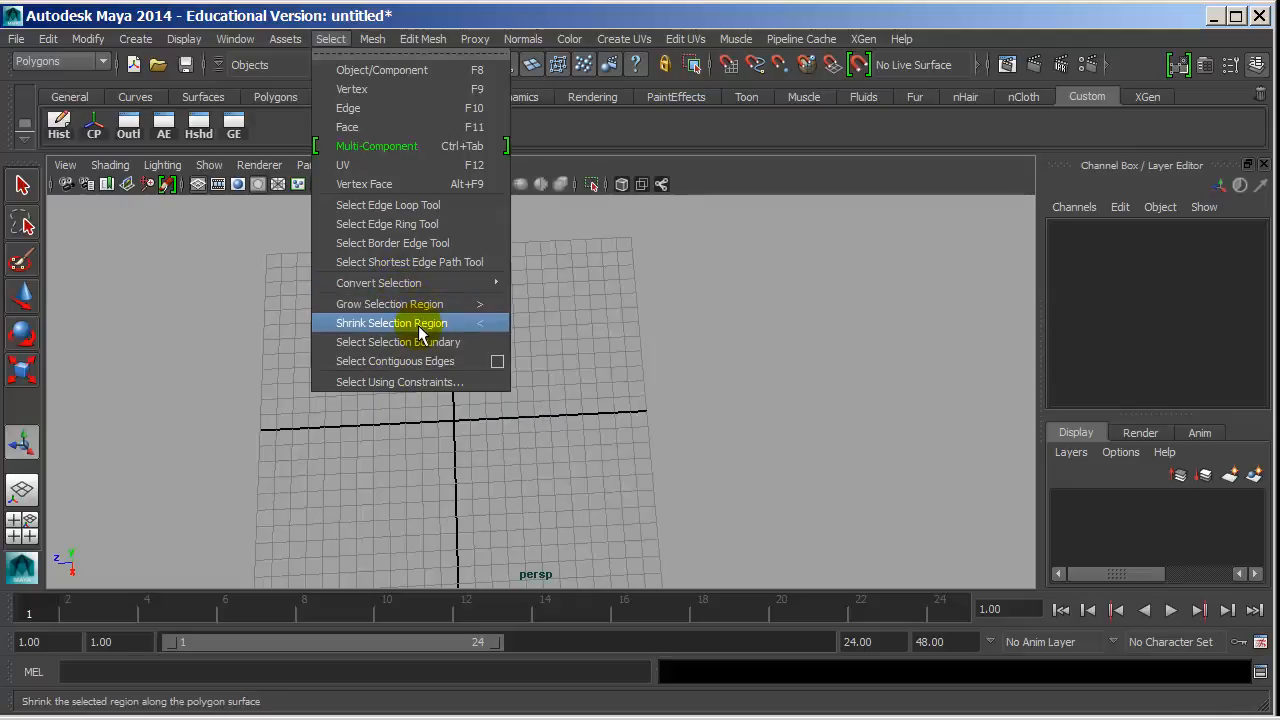
pyautogui.moveTo(384, 46)
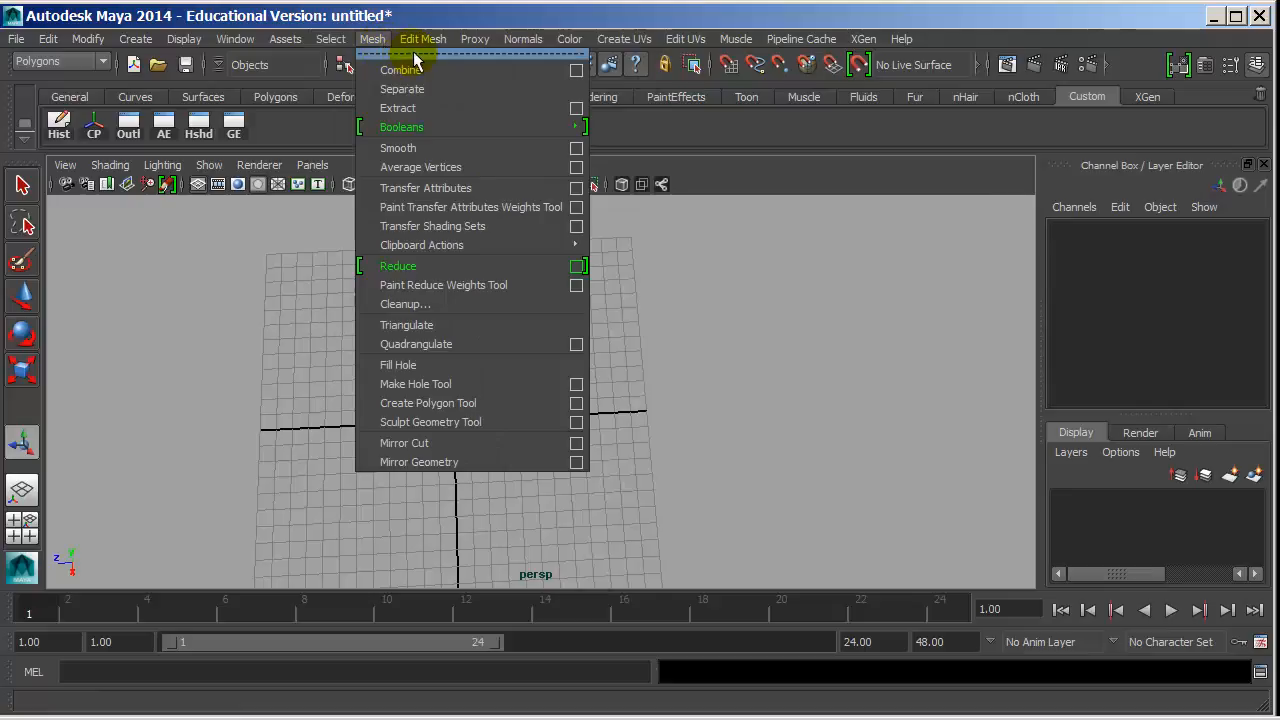
pyautogui.click(430, 52)
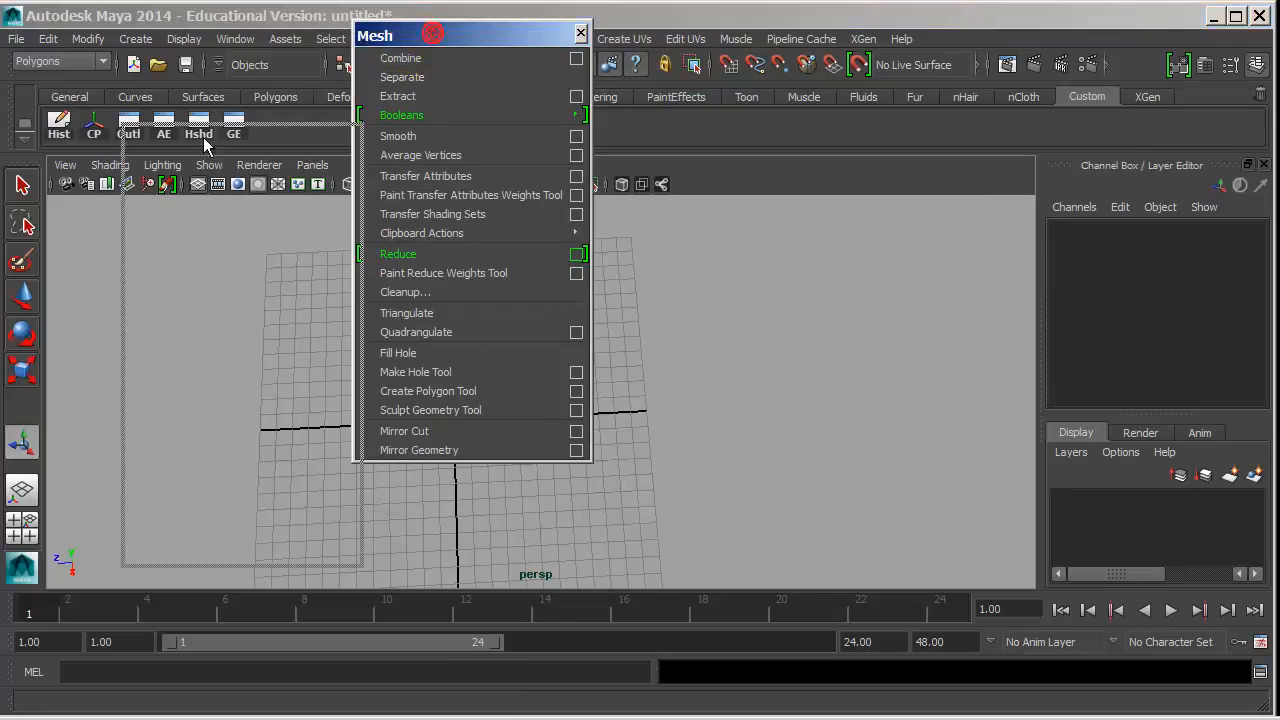
pyautogui.moveTo(430, 32); pyautogui.dragTo(137, 186)
# - Create a polygon cube at the origin and activate the Move tool
pyautogui.click(140, 38)
pyautogui.moveTo(198, 86)
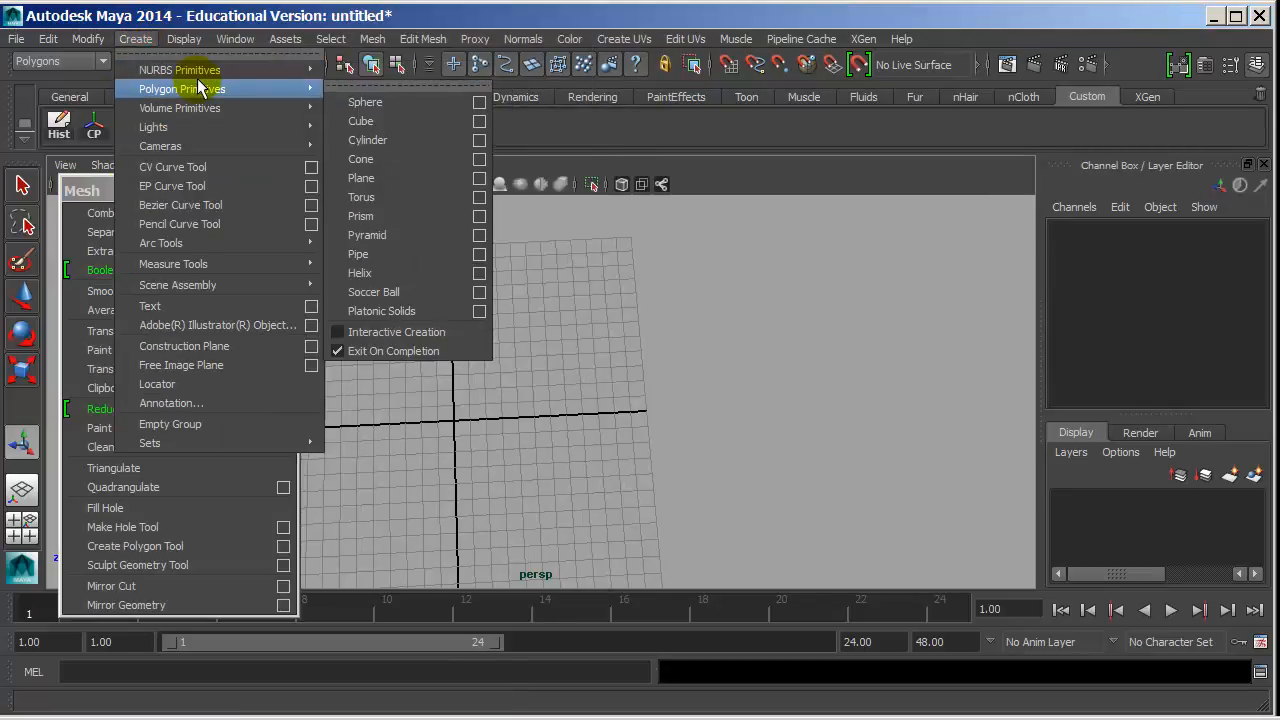
pyautogui.click(385, 121)
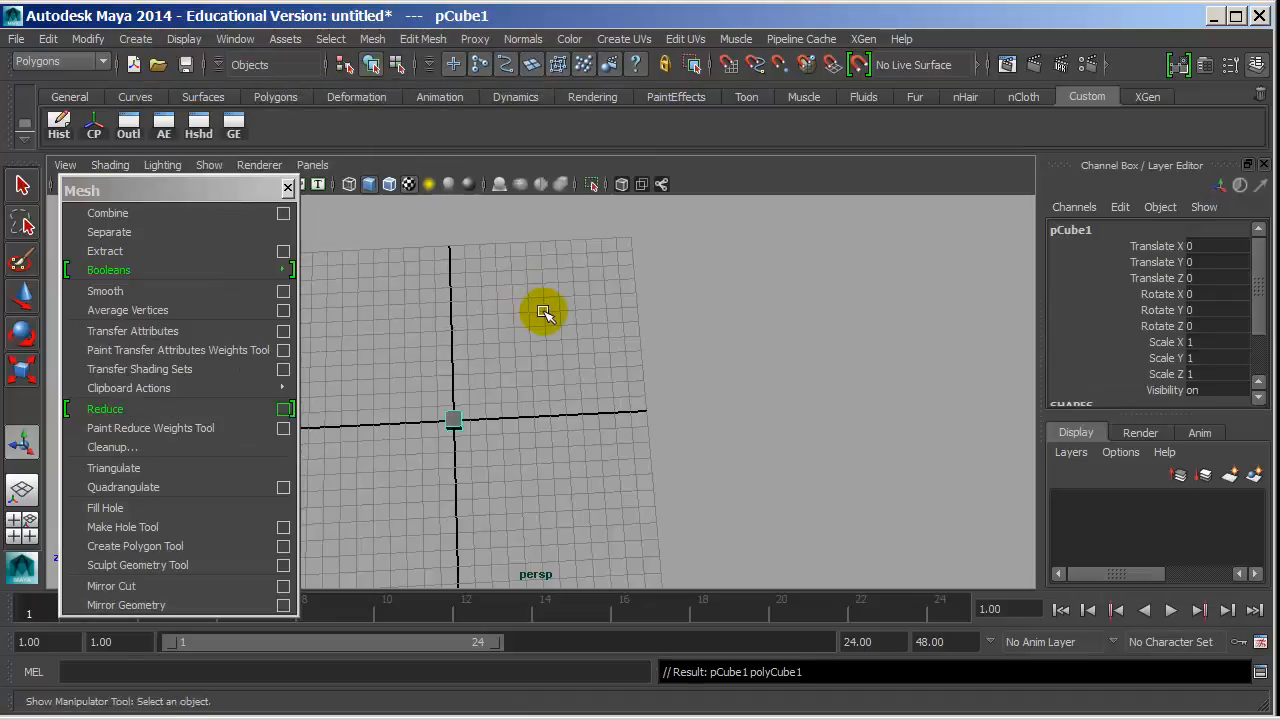
pyautogui.keyDown('alt'); pyautogui.moveTo(527, 404); pyautogui.dragTo(554, 422); pyautogui.keyUp('alt')
pyautogui.press('w')
pyautogui.press('f')
# - Duplicate the cube and move the copy about 4 units along Z
pyautogui.keyDown('alt'); pyautogui.moveTo(554, 422); pyautogui.dragTo(405, 335, button='right'); pyautogui.keyUp('alt')
pyautogui.keyDown('alt'); pyautogui.moveTo(520, 360); pyautogui.dragTo(680, 360, button='middle'); pyautogui.keyUp('alt')
pyautogui.keyDown('alt'); pyautogui.moveTo(680, 360); pyautogui.dragTo(530, 325, button='right'); pyautogui.keyUp('alt')
pyautogui.hotkey('ctrl', 'd')
pyautogui.moveTo(609, 396); pyautogui.dragTo(297, 406)
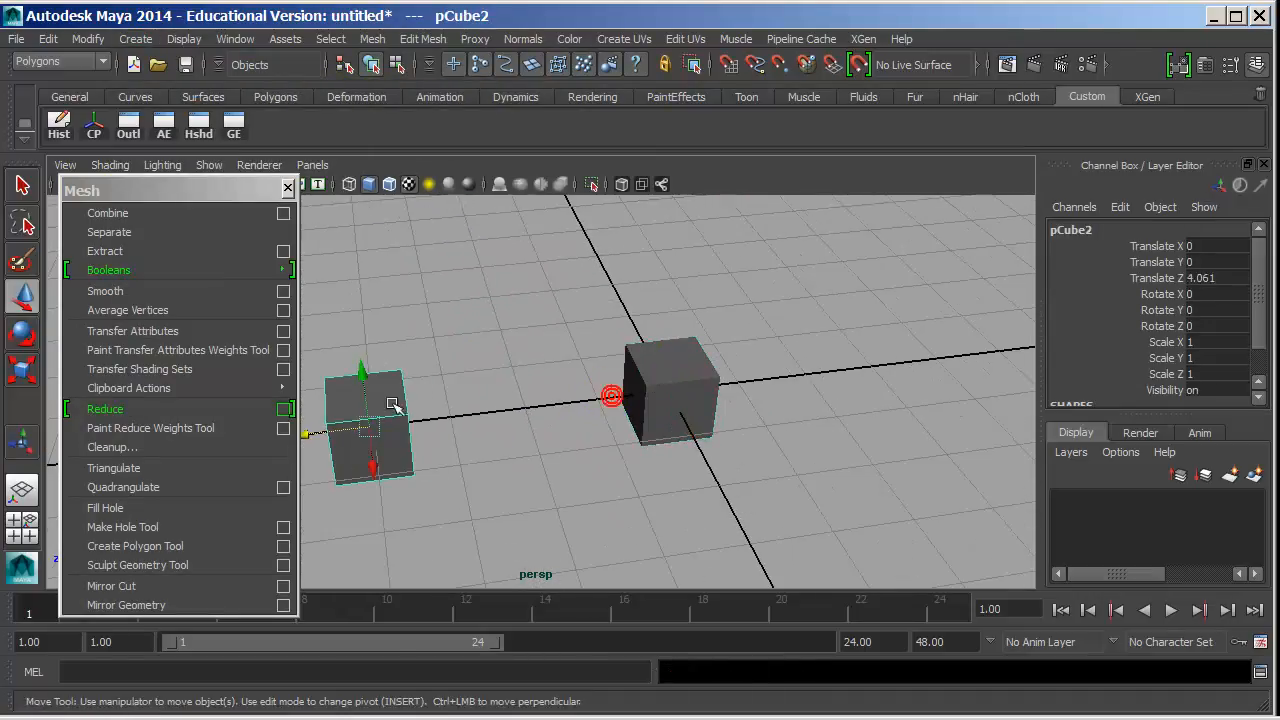
# - Select both cubes, duplicate them and move the copied pair about 5.603 units along X
pyautogui.keyDown('alt'); pyautogui.moveTo(545, 366); pyautogui.dragTo(644, 328, button='middle'); pyautogui.keyUp('alt')
pyautogui.keyDown('alt'); pyautogui.moveTo(644, 328); pyautogui.dragTo(529, 338, button='right'); pyautogui.keyUp('alt')
pyautogui.keyDown('shift'); pyautogui.moveTo(660, 324); pyautogui.dragTo(702, 366); pyautogui.keyUp('shift')
pyautogui.keyDown('alt'); pyautogui.moveTo(550, 372); pyautogui.dragTo(618, 388); pyautogui.keyUp('alt')
pyautogui.hotkey('ctrl', 'd')
pyautogui.moveTo(702, 316); pyautogui.dragTo(982, 409)
# - Select all four cubes, group them, and try moving the group before undoing the move
pyautogui.keyDown('alt'); pyautogui.moveTo(822, 398); pyautogui.dragTo(614, 343, button='right'); pyautogui.keyUp('alt')
pyautogui.keyDown('alt'); pyautogui.moveTo(614, 343); pyautogui.dragTo(680, 346); pyautogui.keyUp('alt')
pyautogui.moveTo(478, 262); pyautogui.dragTo(854, 480)
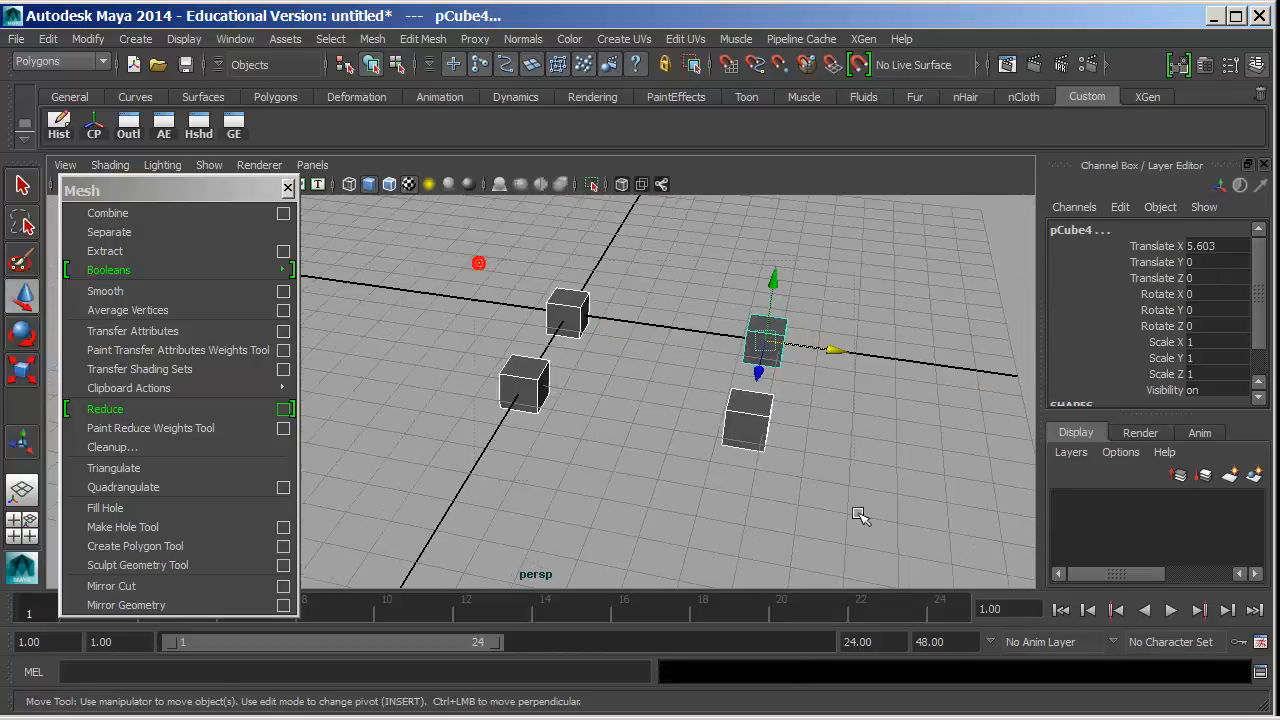
pyautogui.keyDown('alt'); pyautogui.moveTo(777, 492); pyautogui.dragTo(651, 429); pyautogui.keyUp('alt')
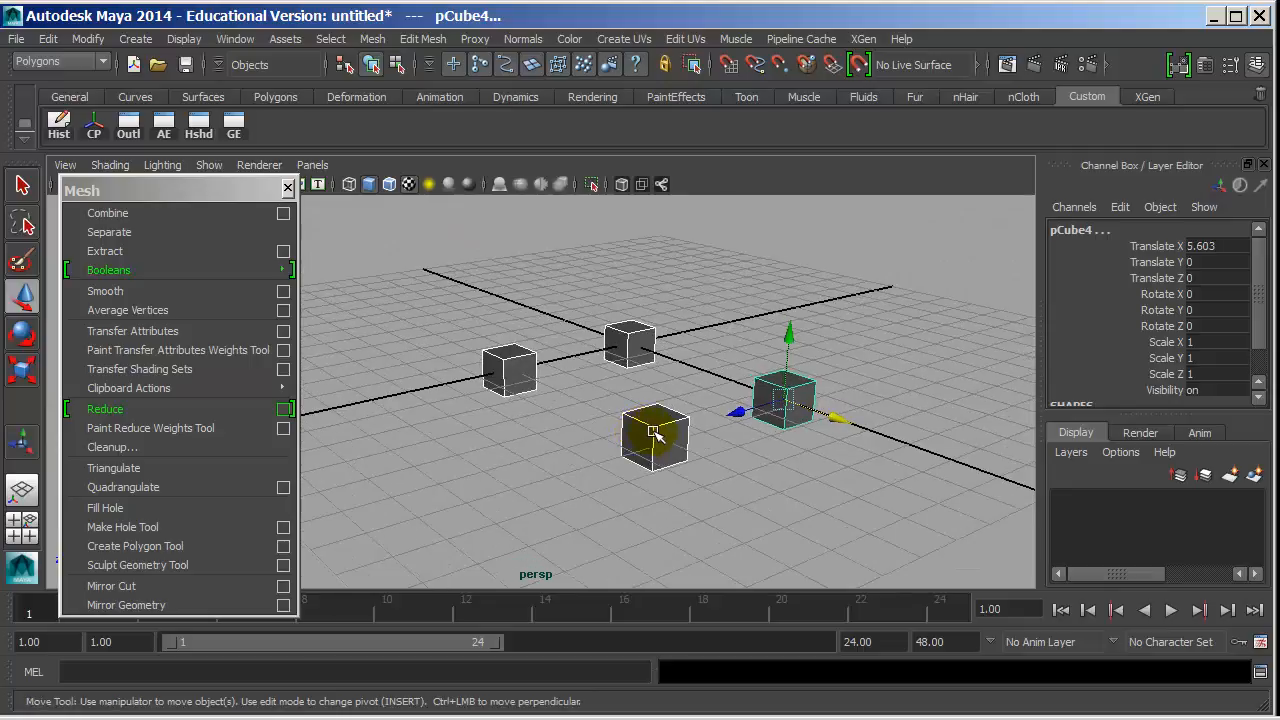
pyautogui.hotkey('ctrl', 'g')
pyautogui.moveTo(630, 342); pyautogui.dragTo(735, 387)
pyautogui.hotkey('ctrl', 'z')
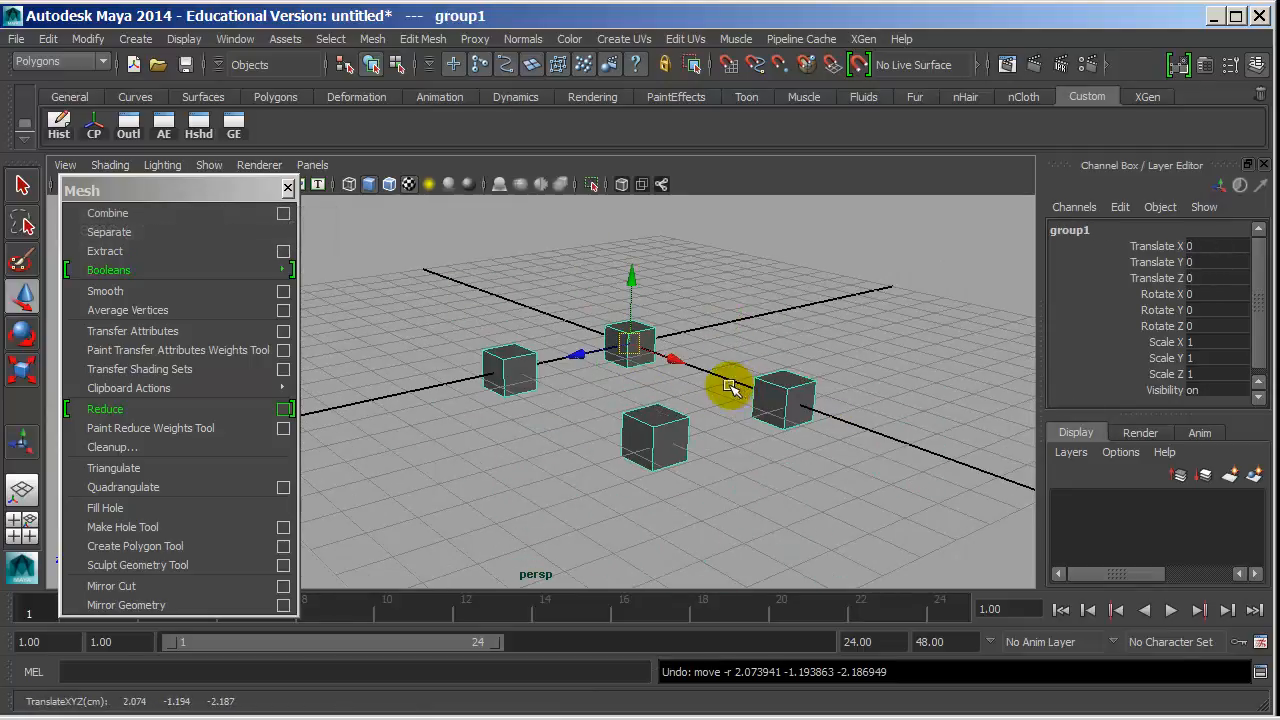
# - Try moving cubes of the group freely, and undo these moves together with the grouping
pyautogui.moveTo(867, 264); pyautogui.dragTo(360, 632)
pyautogui.moveTo(651, 428); pyautogui.dragTo(464, 469, button='middle')
pyautogui.hotkey('ctrl', 'z')
pyautogui.moveTo(745, 349); pyautogui.dragTo(786, 460)
pyautogui.moveTo(786, 460); pyautogui.dragTo(974, 326, button='middle')
pyautogui.hotkey('ctrl', 'z')
pyautogui.click(660, 440)
pyautogui.moveTo(660, 440); pyautogui.dragTo(385, 304, button='middle')
pyautogui.hotkey('ctrl', 'z')
pyautogui.hotkey('ctrl', 'z')
pyautogui.hotkey('ctrl', 'z')
pyautogui.hotkey('ctrl', 'z')
pyautogui.hotkey('ctrl', 'z')
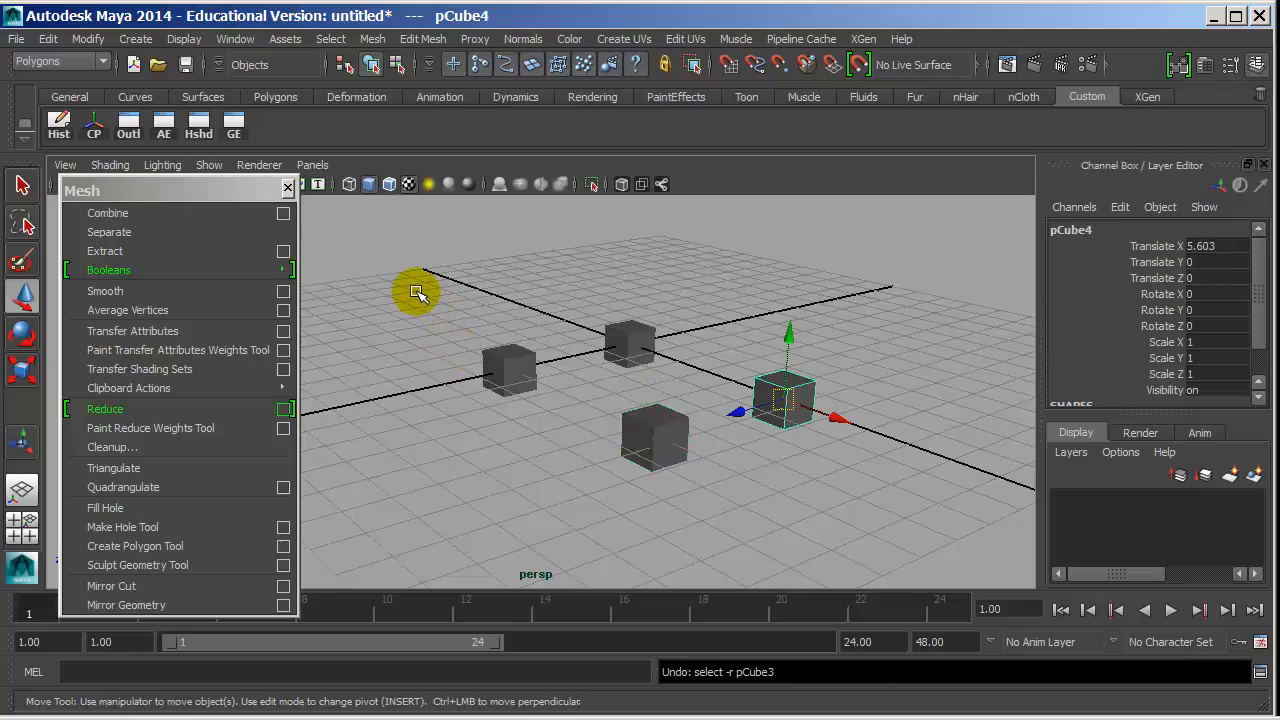
# - Combine all four cubes into a single mesh, and try moving it before undoing the move
pyautogui.moveTo(434, 291); pyautogui.dragTo(937, 560)
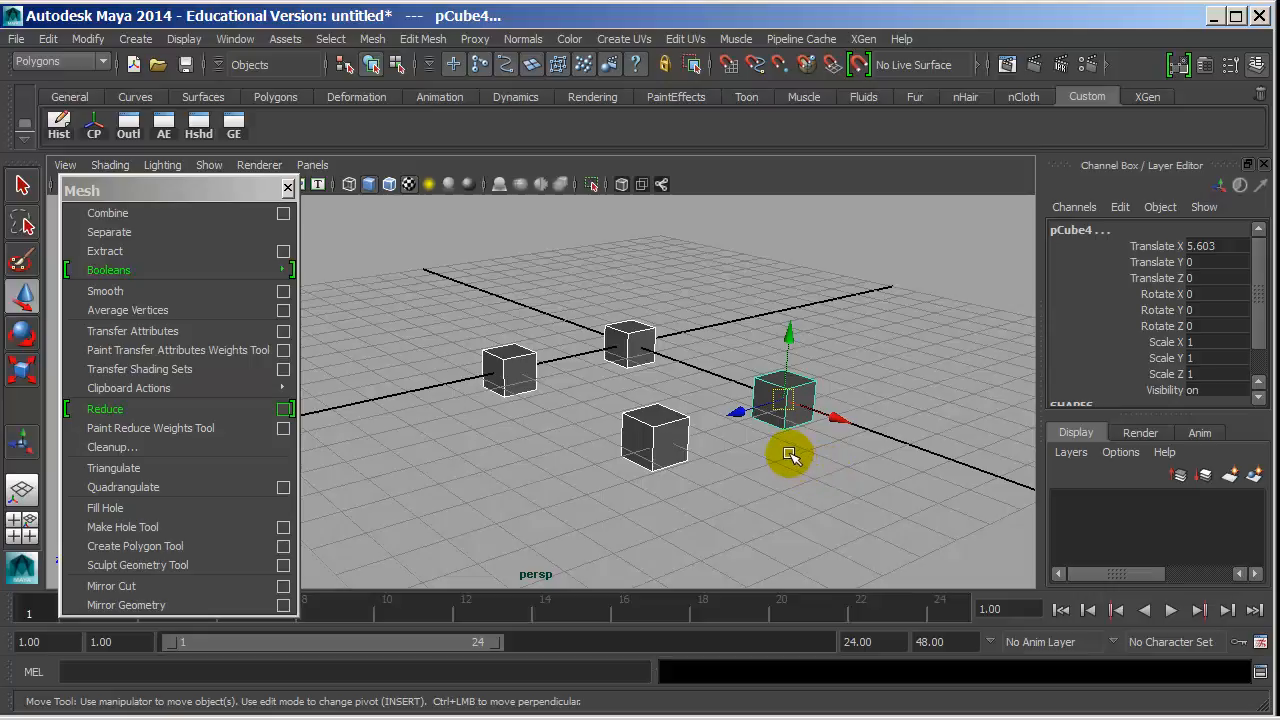
pyautogui.click(108, 213)
pyautogui.moveTo(614, 343); pyautogui.dragTo(583, 322)
pyautogui.hotkey('ctrl', 'z')
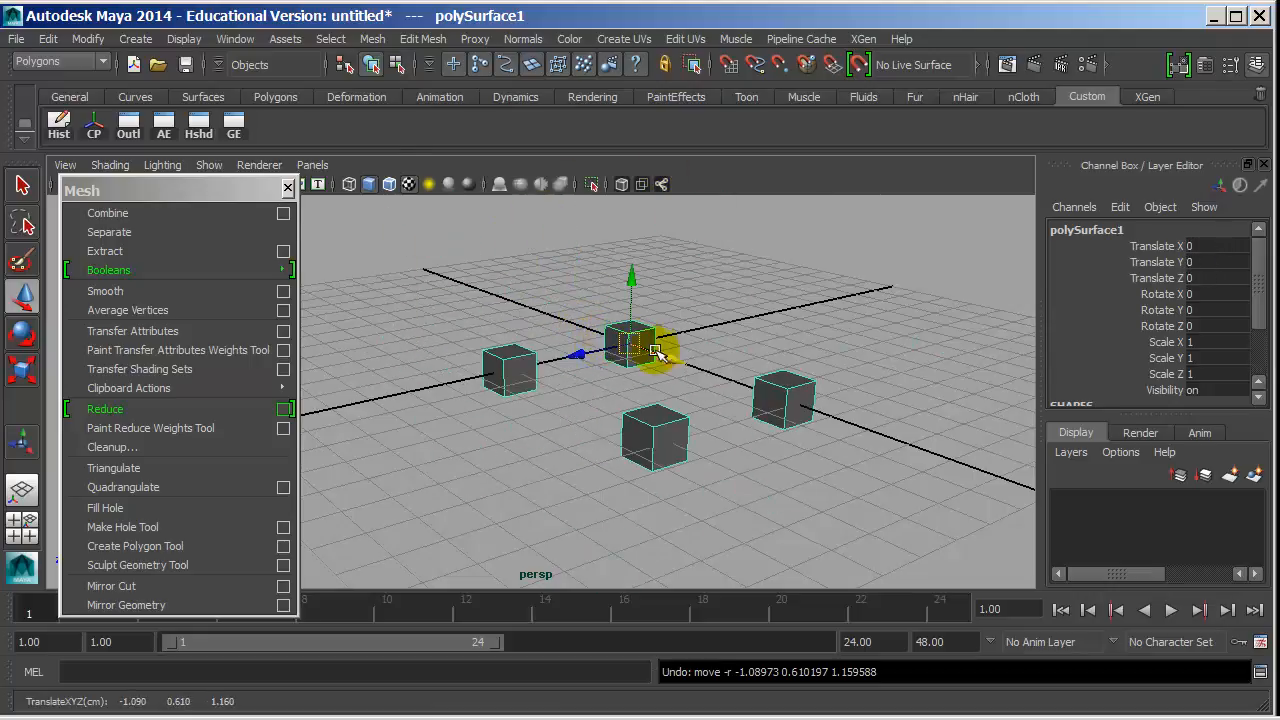
# - Inspect the combined cubes from several angles and distances
pyautogui.keyDown('alt'); pyautogui.moveTo(450, 338); pyautogui.dragTo(670, 368); pyautogui.keyUp('alt')
pyautogui.scroll(5, 577, 311)
pyautogui.keyDown('alt'); pyautogui.moveTo(577, 311); pyautogui.dragTo(530, 440, button='middle'); pyautogui.keyUp('alt')
pyautogui.keyDown('alt'); pyautogui.moveTo(530, 440); pyautogui.dragTo(490, 420); pyautogui.keyUp('alt')
pyautogui.keyDown('alt'); pyautogui.moveTo(490, 420); pyautogui.dragTo(530, 297, button='middle'); pyautogui.keyUp('alt')
pyautogui.keyDown('alt'); pyautogui.moveTo(662, 300); pyautogui.dragTo(720, 352); pyautogui.keyUp('alt')
pyautogui.keyDown('alt'); pyautogui.moveTo(734, 351); pyautogui.dragTo(406, 329, button='right'); pyautogui.keyUp('alt')
pyautogui.keyDown('alt'); pyautogui.moveTo(501, 366); pyautogui.dragTo(522, 348); pyautogui.keyUp('alt')
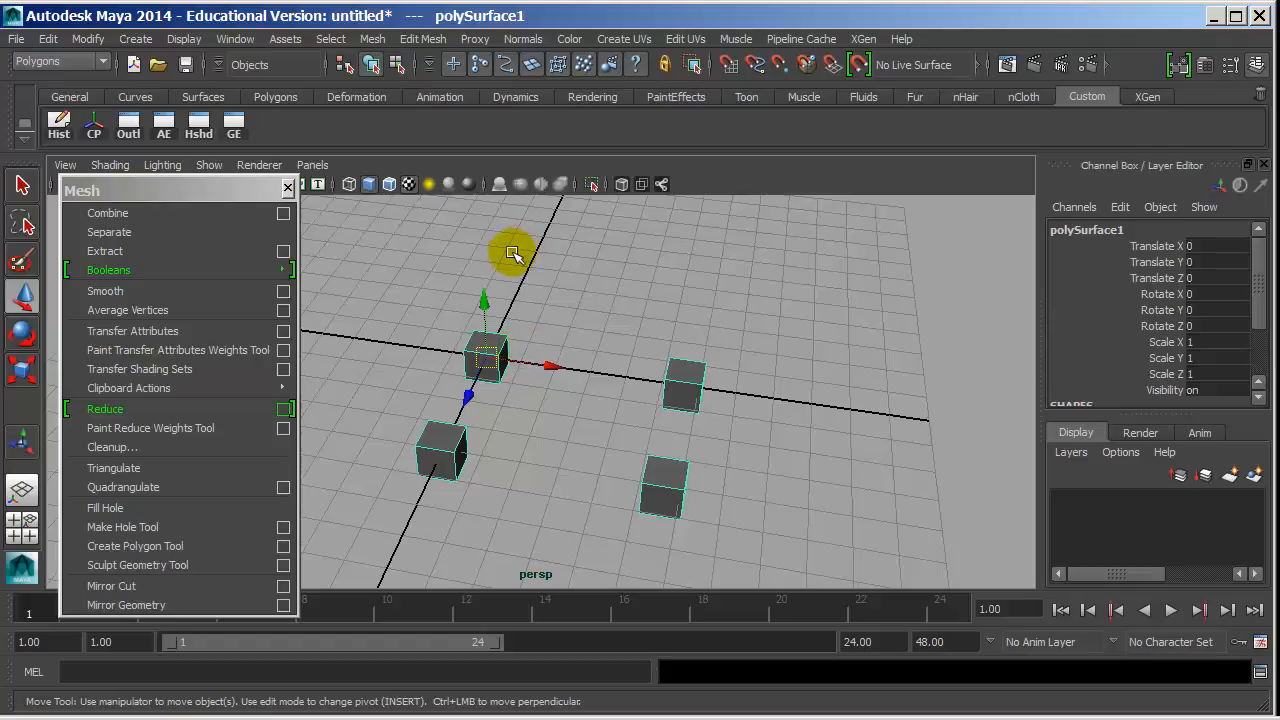
# - Switch the combined mesh to face selection and select the two faces that look at each other on neighbouring cubes
pyautogui.keyDown('alt'); pyautogui.moveTo(537, 429); pyautogui.dragTo(497, 374); pyautogui.keyUp('alt')
pyautogui.rightClick(515, 310)
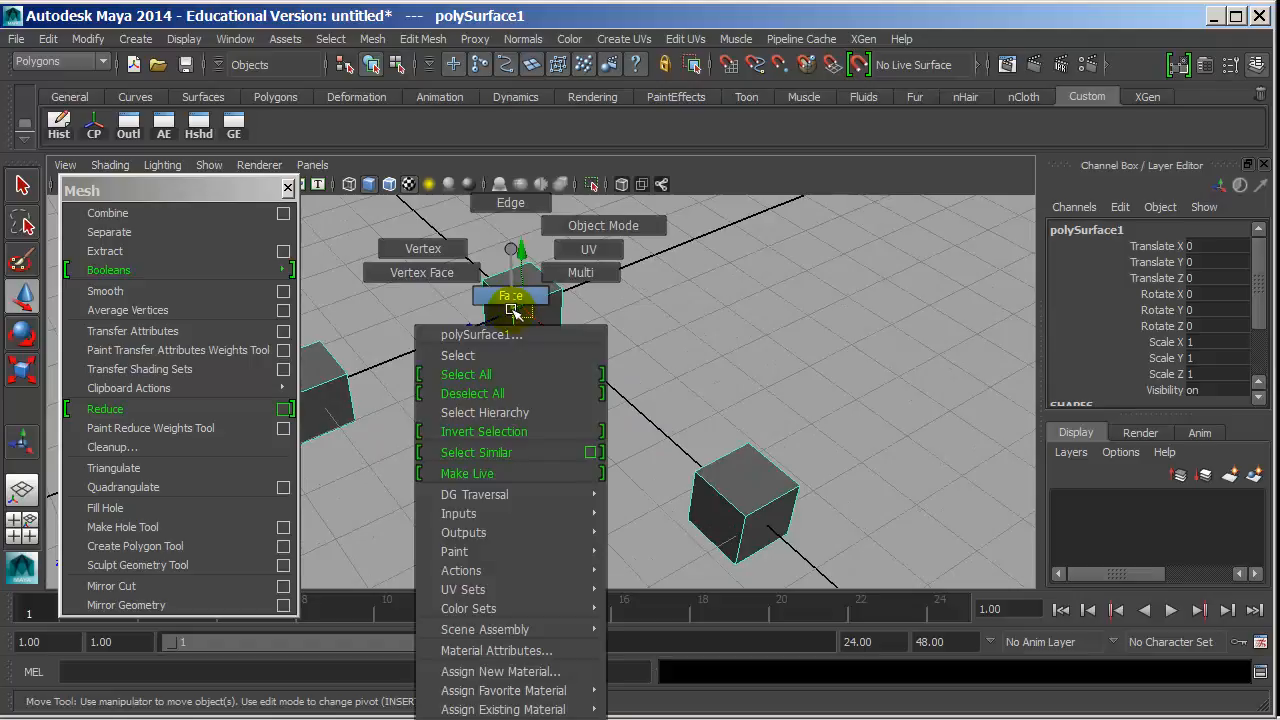
pyautogui.moveTo(511, 310); pyautogui.dragTo(511, 309, button='right')
pyautogui.click(548, 320)
pyautogui.keyDown('alt'); pyautogui.moveTo(467, 376); pyautogui.dragTo(755, 365); pyautogui.keyUp('alt')
pyautogui.keyDown('shift'); pyautogui.click(668, 297); pyautogui.keyUp('shift')
# - Detach the Edit Mesh commands into a floating window and place it opposite the Mesh window
pyautogui.click(428, 39)
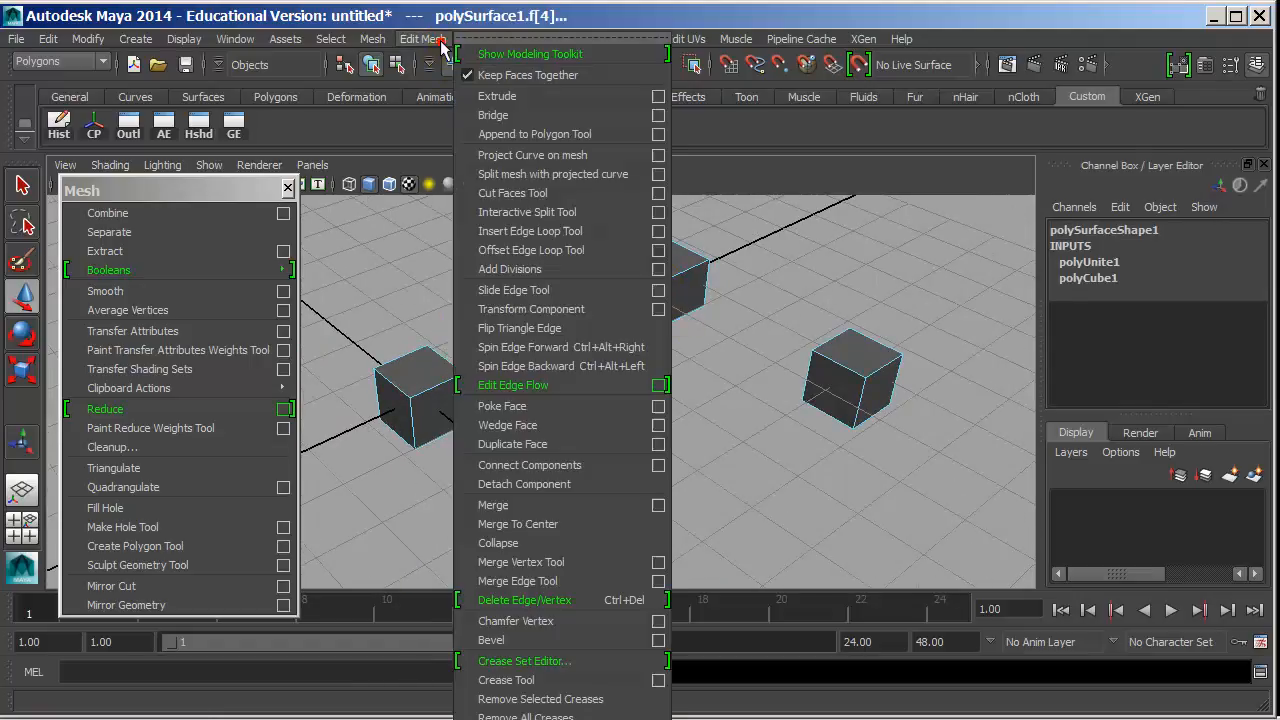
pyautogui.click(500, 45)
pyautogui.moveTo(547, 40); pyautogui.dragTo(925, 42)
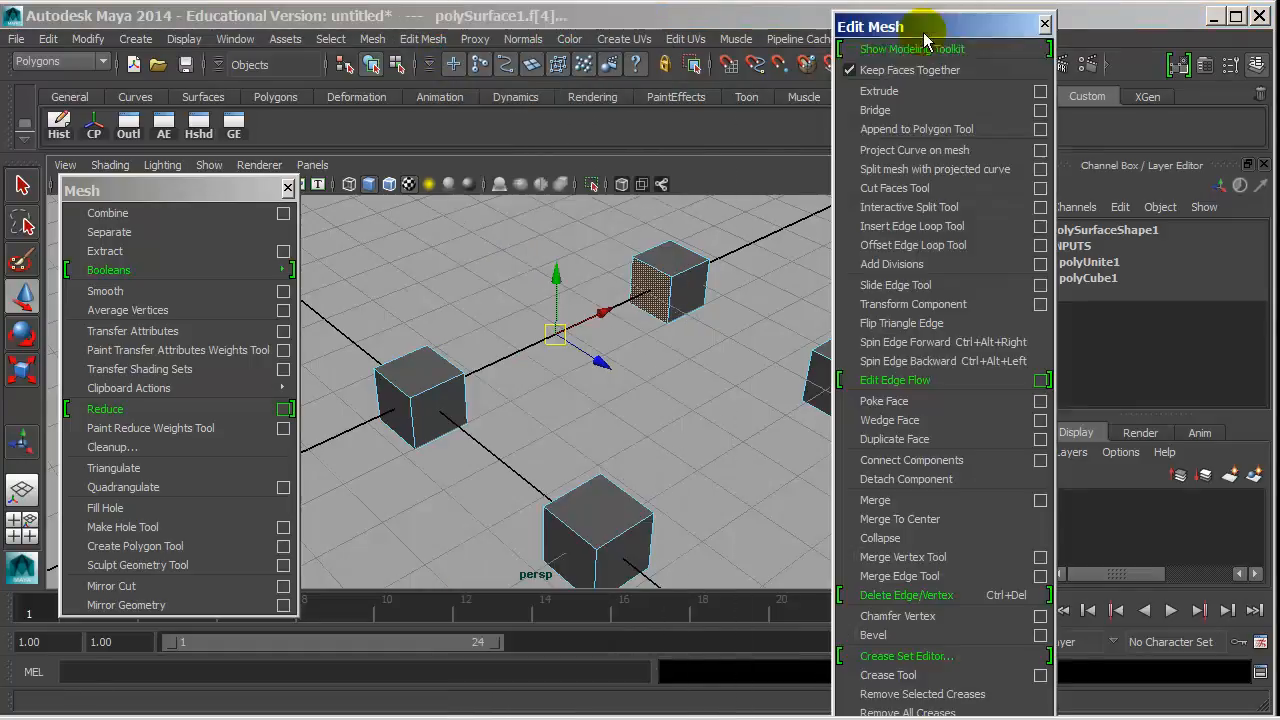
# - Bridge the two selected facing faces, and bridge the facing faces of the next pair of neighbouring cubes
pyautogui.click(911, 112)
pyautogui.keyDown('alt'); pyautogui.moveTo(718, 338); pyautogui.dragTo(670, 380); pyautogui.keyUp('alt')
pyautogui.moveTo(670, 380); pyautogui.dragTo(677, 300, button='right')
pyautogui.click(684, 400)
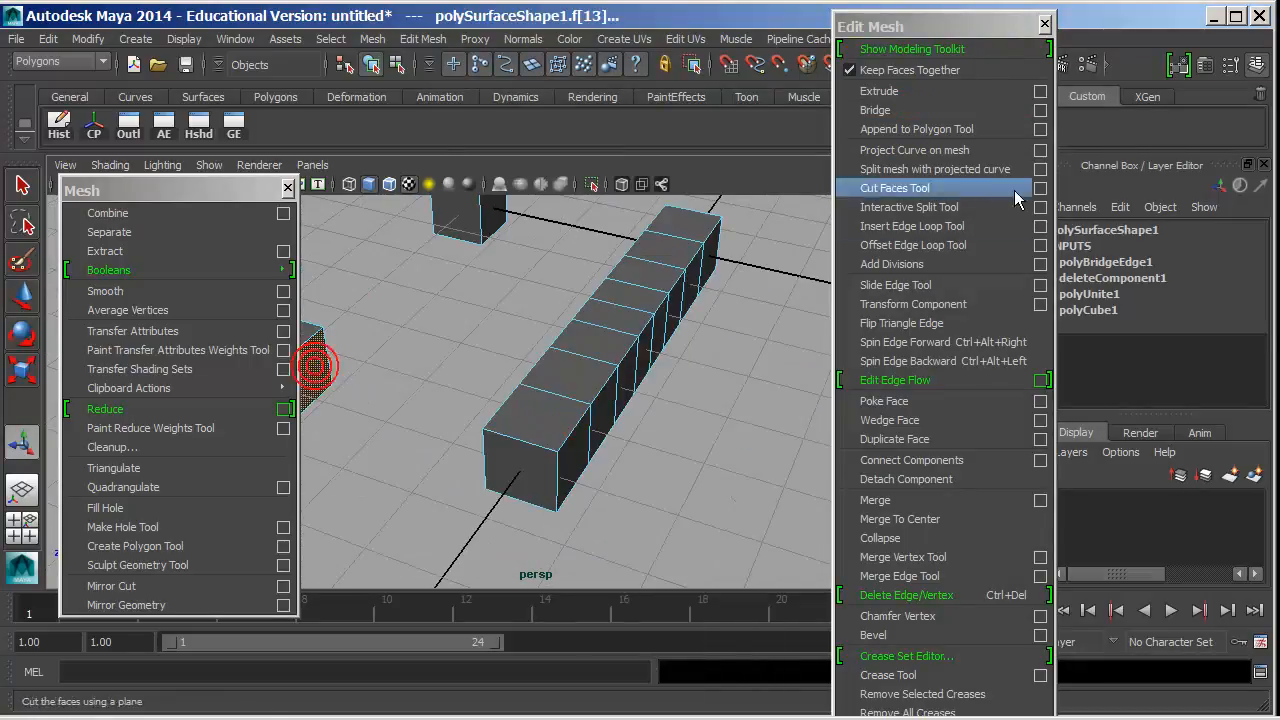
pyautogui.click(965, 113)
# - Select the facing faces of the third pair of cubes and bridge them
pyautogui.keyDown('alt'); pyautogui.moveTo(457, 374); pyautogui.dragTo(613, 336); pyautogui.keyUp('alt')
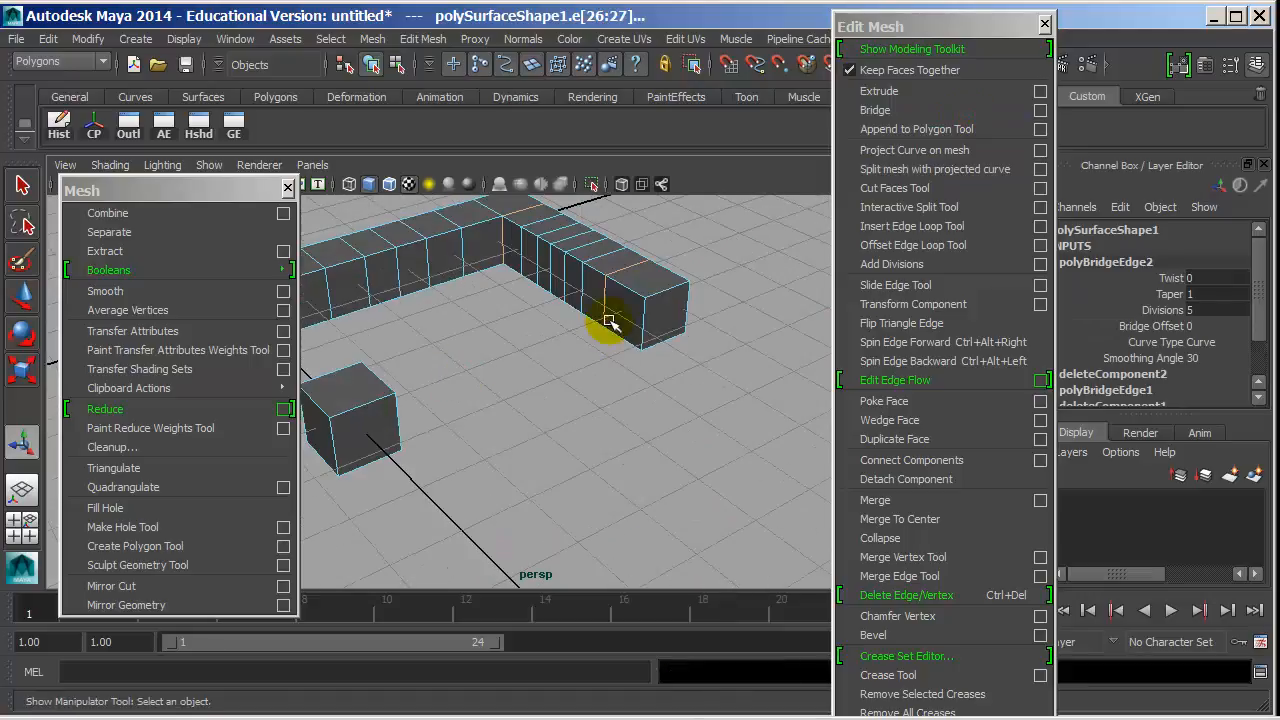
pyautogui.click(611, 318)
pyautogui.moveTo(611, 299); pyautogui.dragTo(611, 345, button='right')
pyautogui.click(613, 298)
pyautogui.keyDown('alt'); pyautogui.moveTo(435, 376); pyautogui.dragTo(457, 380); pyautogui.keyUp('alt')
pyautogui.keyDown('shift'); pyautogui.click(378, 318); pyautogui.keyUp('shift')
pyautogui.click(893, 129)
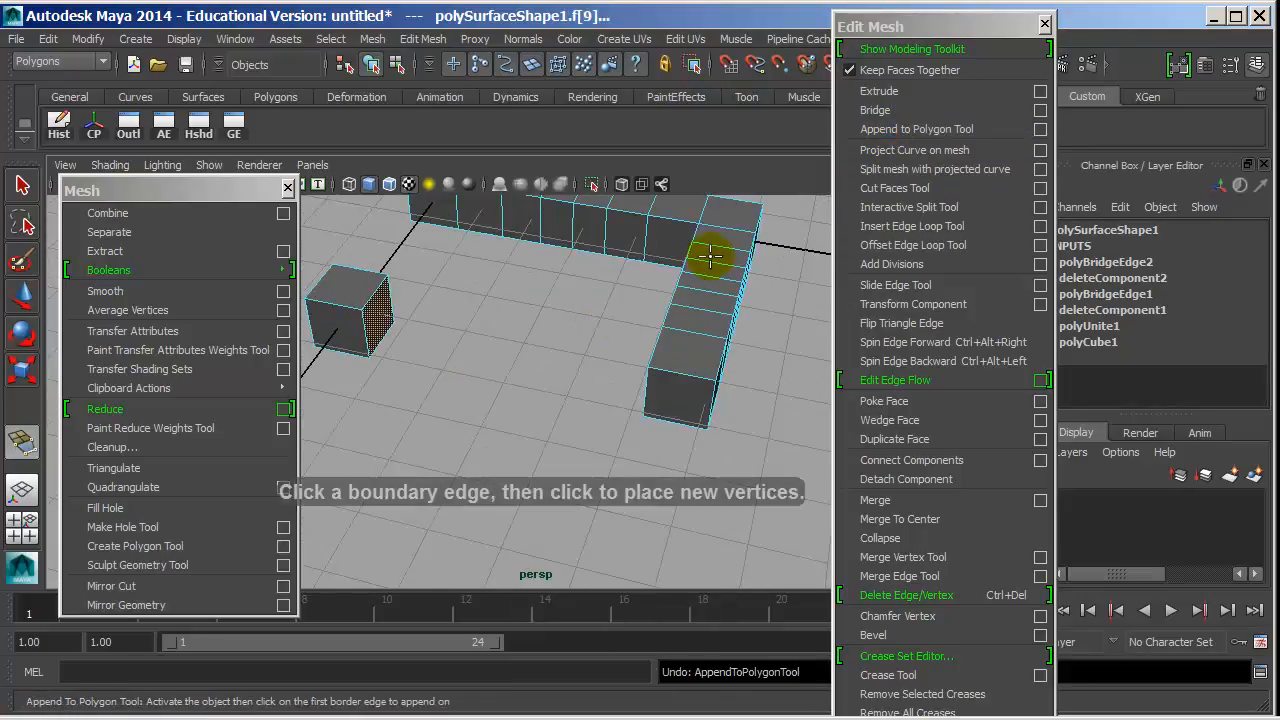
pyautogui.keyDown('alt'); pyautogui.moveTo(540, 369); pyautogui.dragTo(624, 367); pyautogui.keyUp('alt')
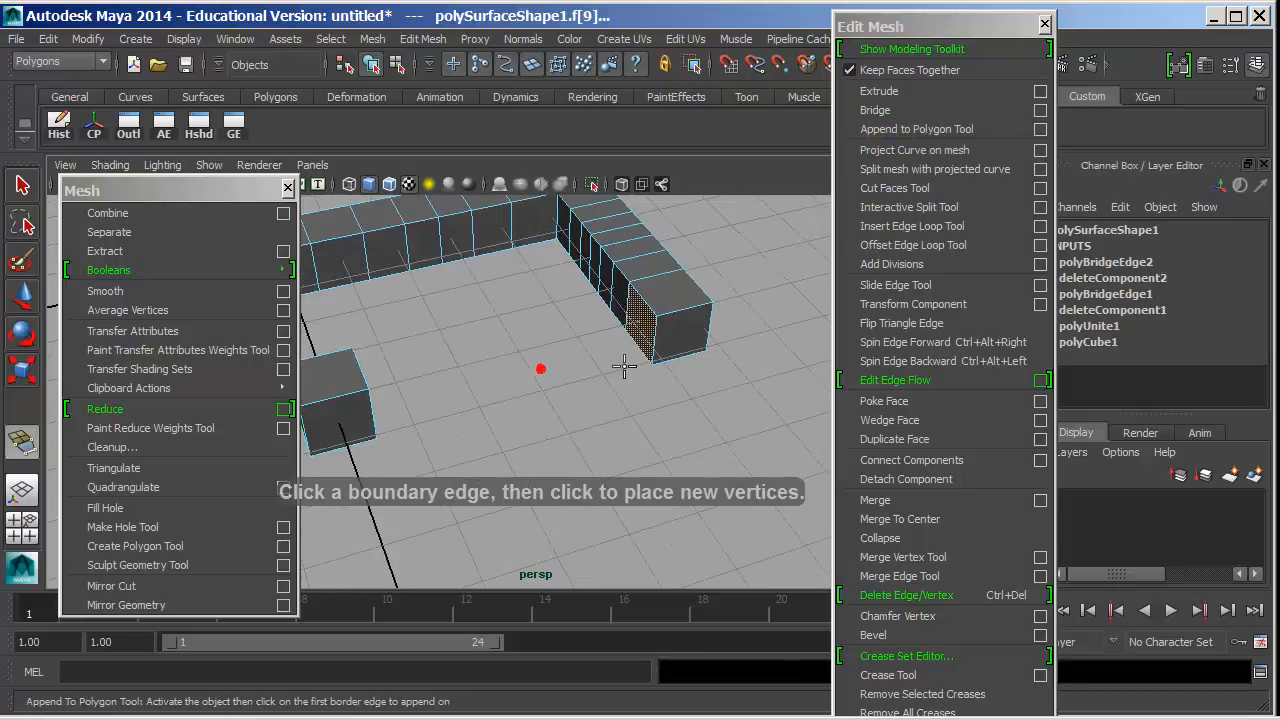
pyautogui.click(875, 110)
# - Bridge the last two facing faces to close the four cubes into a rectangular frame
pyautogui.keyDown('alt'); pyautogui.moveTo(443, 386); pyautogui.dragTo(395, 323); pyautogui.keyUp('alt')
pyautogui.moveTo(395, 323); pyautogui.dragTo(402, 336, button='right')
pyautogui.click(418, 337)
pyautogui.keyDown('alt'); pyautogui.moveTo(418, 337); pyautogui.dragTo(614, 390); pyautogui.keyUp('alt')
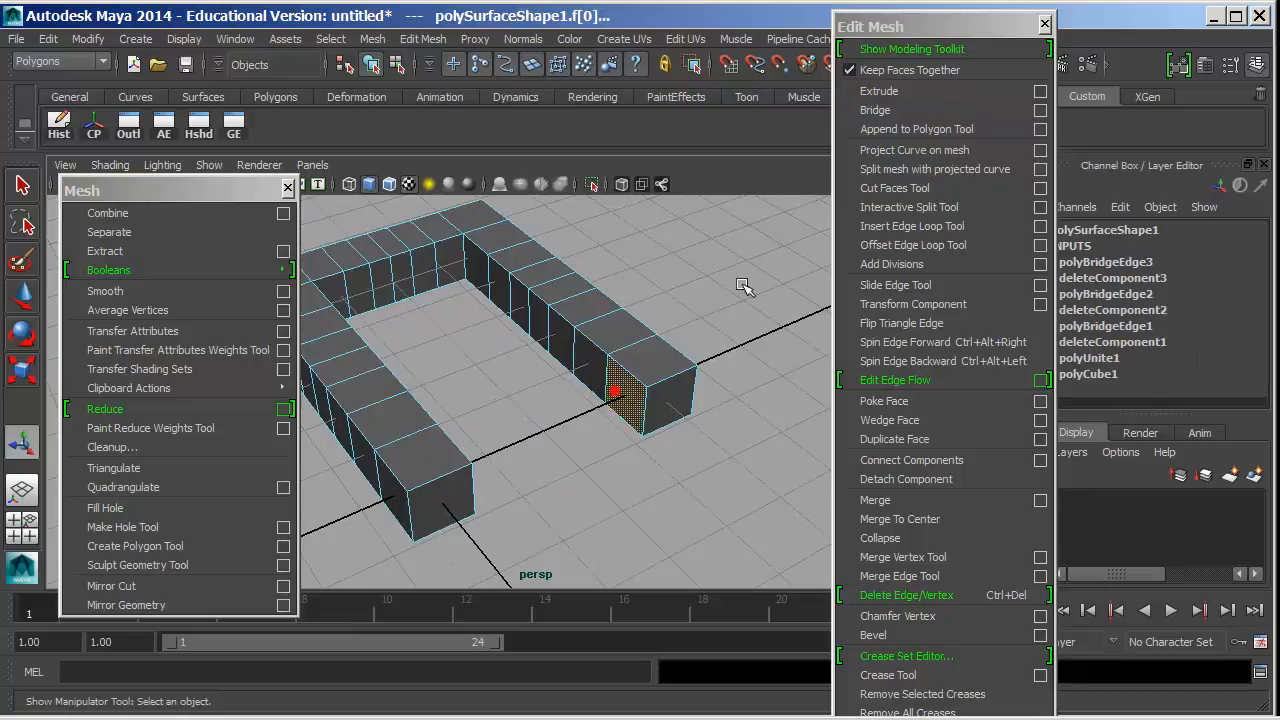
pyautogui.click(934, 111)
# - Try a Bridge Offset of 1 on the last bridge and inspect its curved shape
pyautogui.keyDown('alt'); pyautogui.moveTo(537, 345); pyautogui.dragTo(470, 371); pyautogui.keyUp('alt')
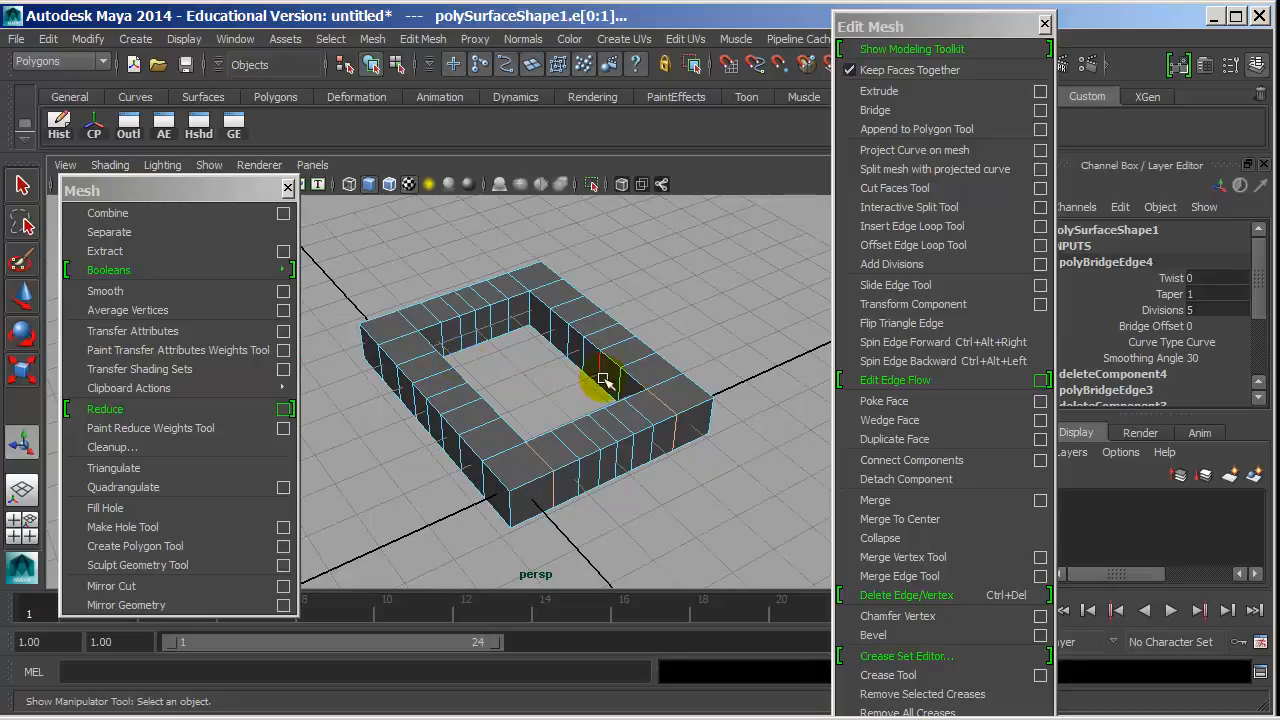
pyautogui.keyDown('alt'); pyautogui.moveTo(651, 401); pyautogui.dragTo(471, 321); pyautogui.keyUp('alt')
pyautogui.write('1')
pyautogui.press('Return')
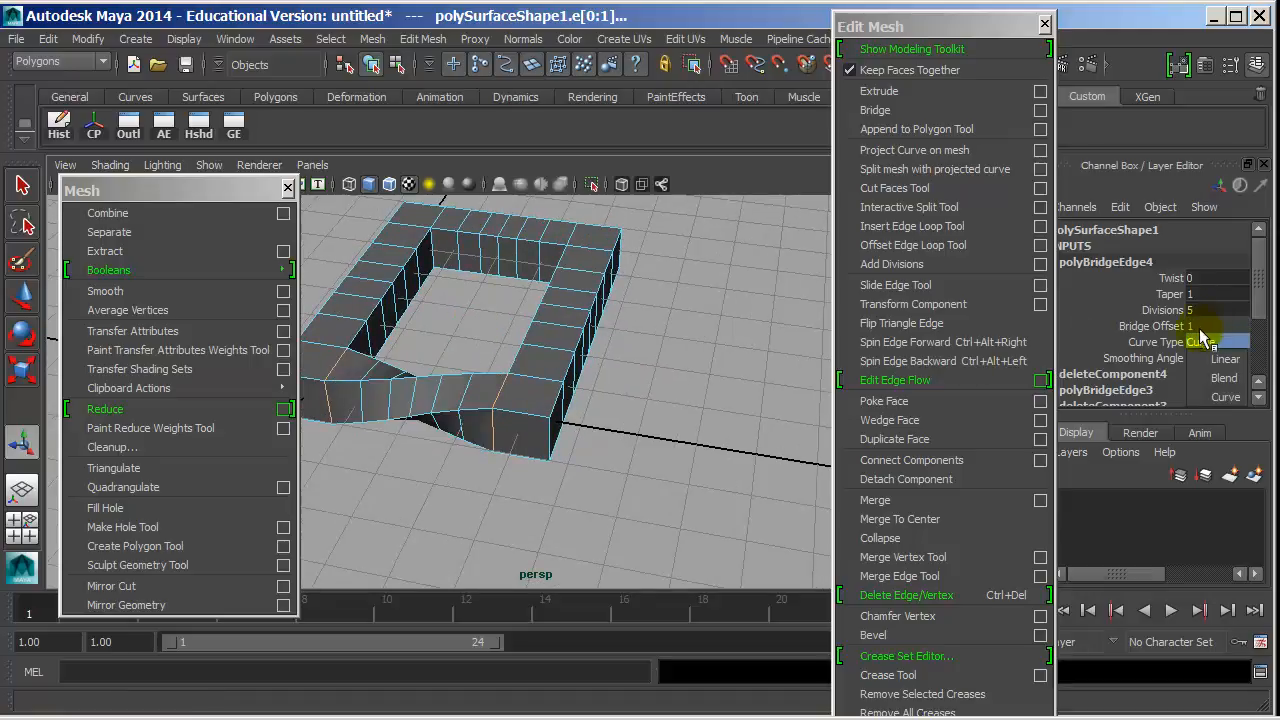
pyautogui.keyDown('alt'); pyautogui.moveTo(551, 363); pyautogui.dragTo(657, 363, button='middle'); pyautogui.keyUp('alt')
pyautogui.keyDown('alt'); pyautogui.moveTo(657, 363); pyautogui.dragTo(812, 362, button='right'); pyautogui.keyUp('alt')
pyautogui.keyDown('alt'); pyautogui.moveTo(653, 403); pyautogui.dragTo(607, 407); pyautogui.keyUp('alt')
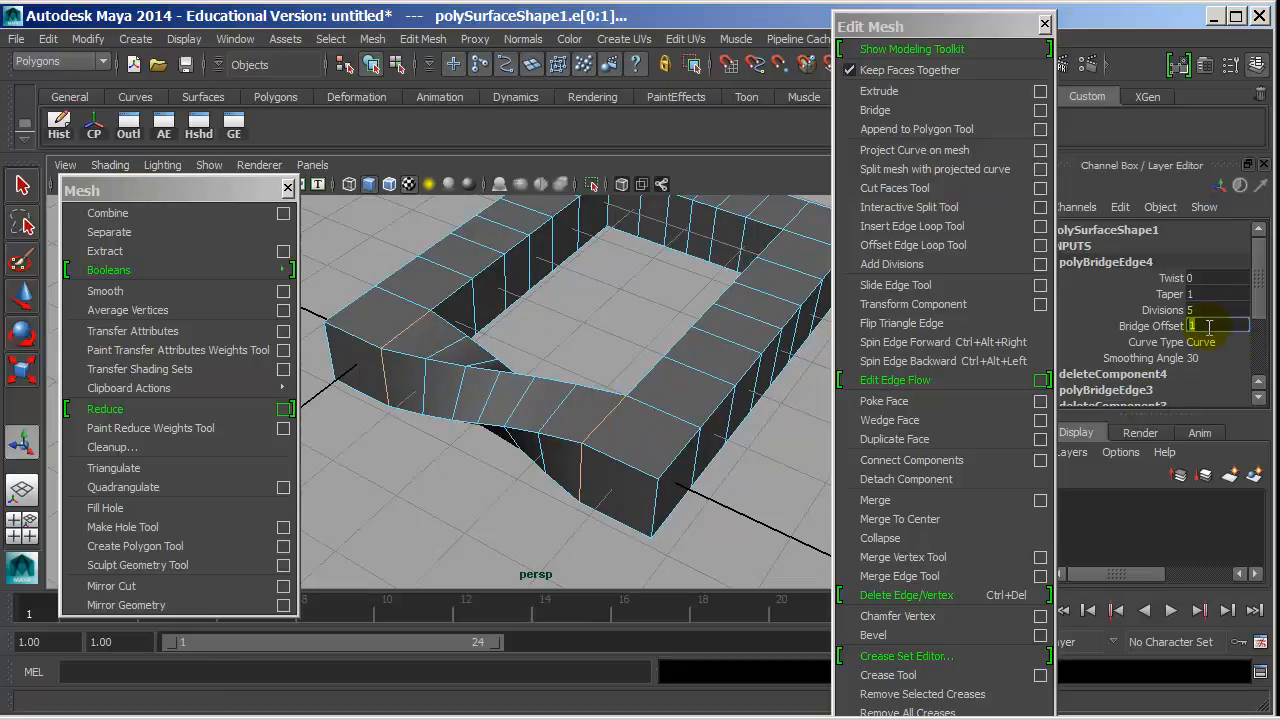
# - Switch the last bridge's Bridge Offset between 0 and 1, leaving it at 0
pyautogui.press('Return')
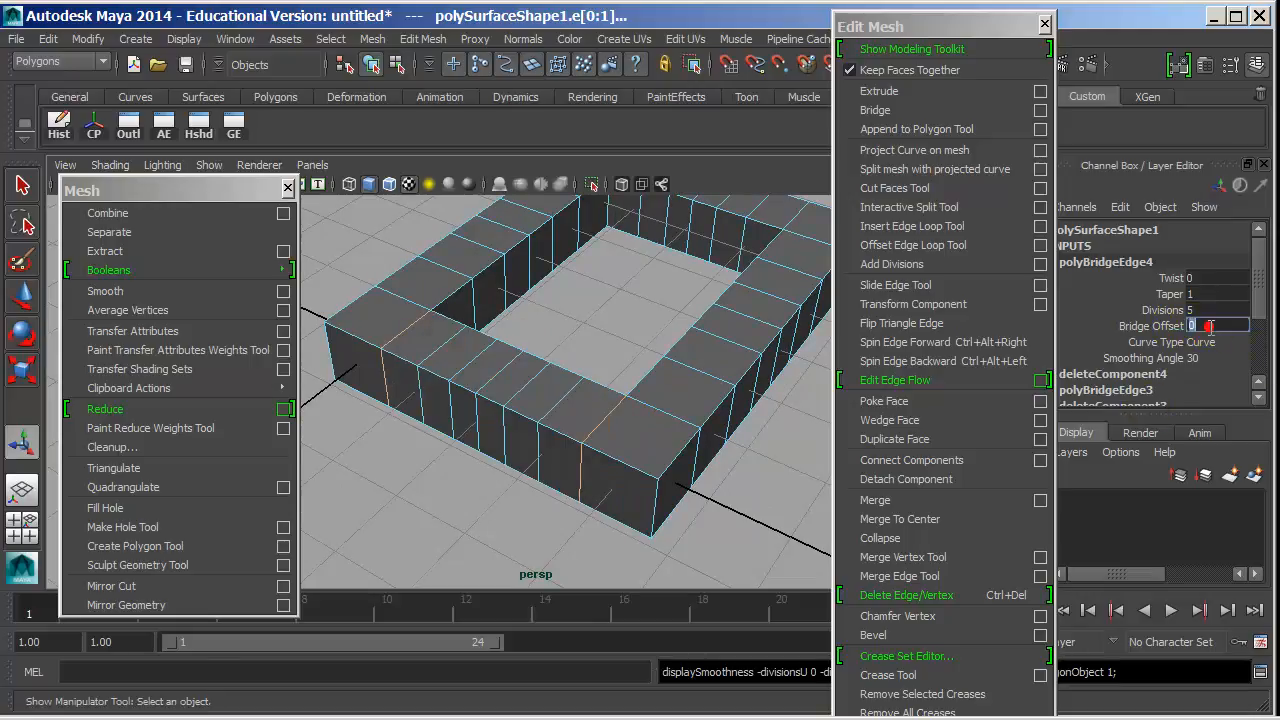
pyautogui.click(1207, 327)
pyautogui.write('1')
pyautogui.press('Return')
pyautogui.write('0')
pyautogui.press('Return')
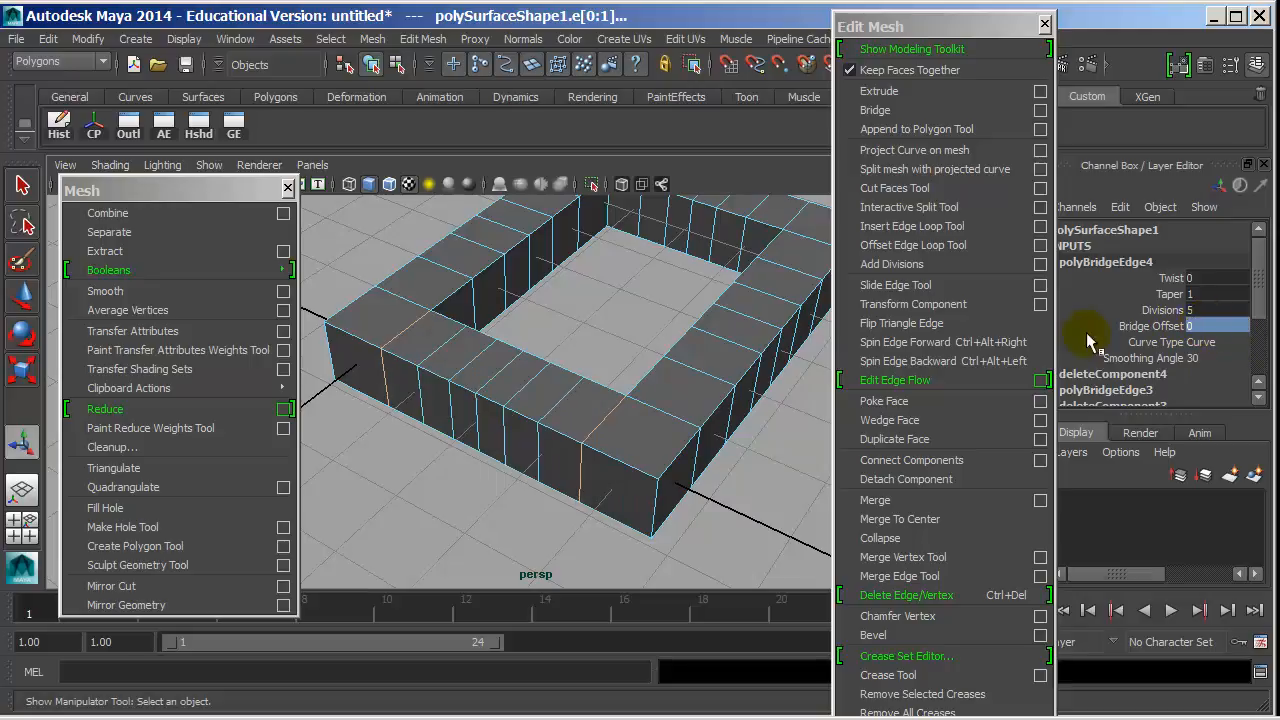
pyautogui.keyDown('alt'); pyautogui.moveTo(740, 335); pyautogui.dragTo(464, 332, button='right'); pyautogui.keyUp('alt')
pyautogui.keyDown('alt'); pyautogui.moveTo(464, 332); pyautogui.dragTo(417, 394, button='middle'); pyautogui.keyUp('alt')
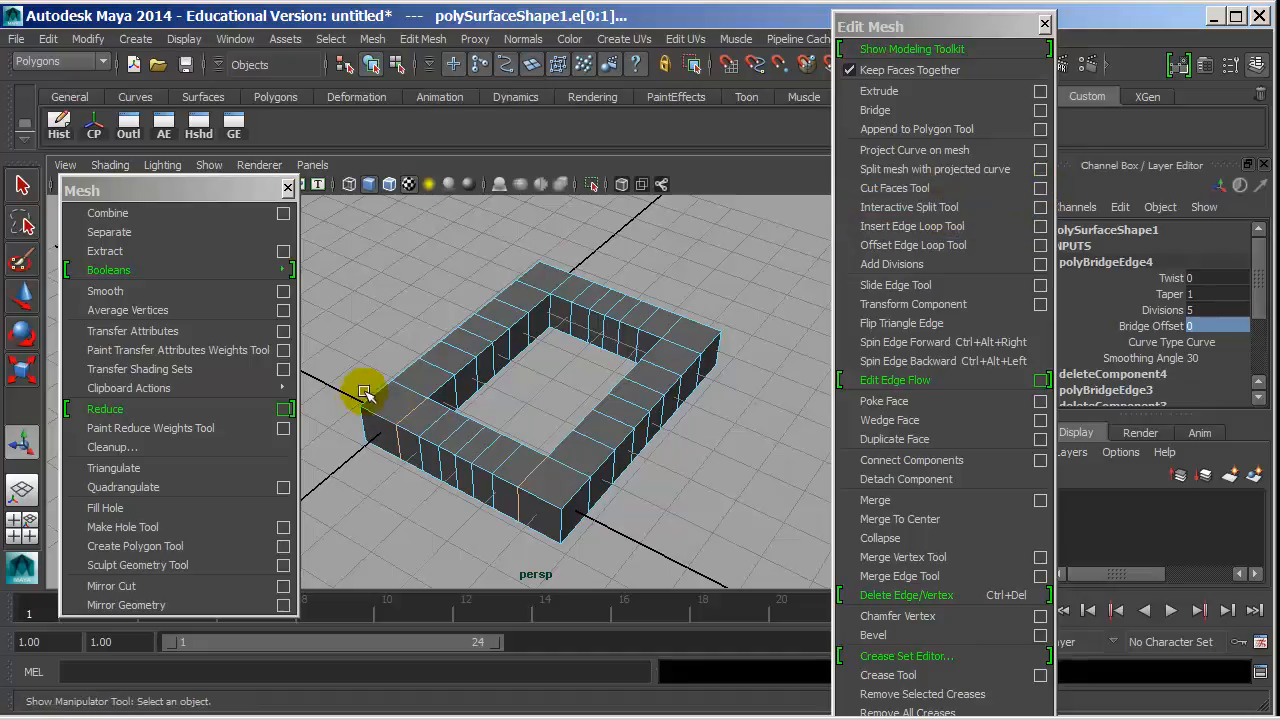
# - Delete a strip of faces across the middle of two opposite sides of the frame
pyautogui.keyDown('alt'); pyautogui.moveTo(429, 366); pyautogui.dragTo(471, 309); pyautogui.keyUp('alt')
pyautogui.rightClick(469, 320)
pyautogui.click(540, 222)
pyautogui.keyDown('alt'); pyautogui.moveTo(537, 214); pyautogui.dragTo(509, 371); pyautogui.keyUp('alt')
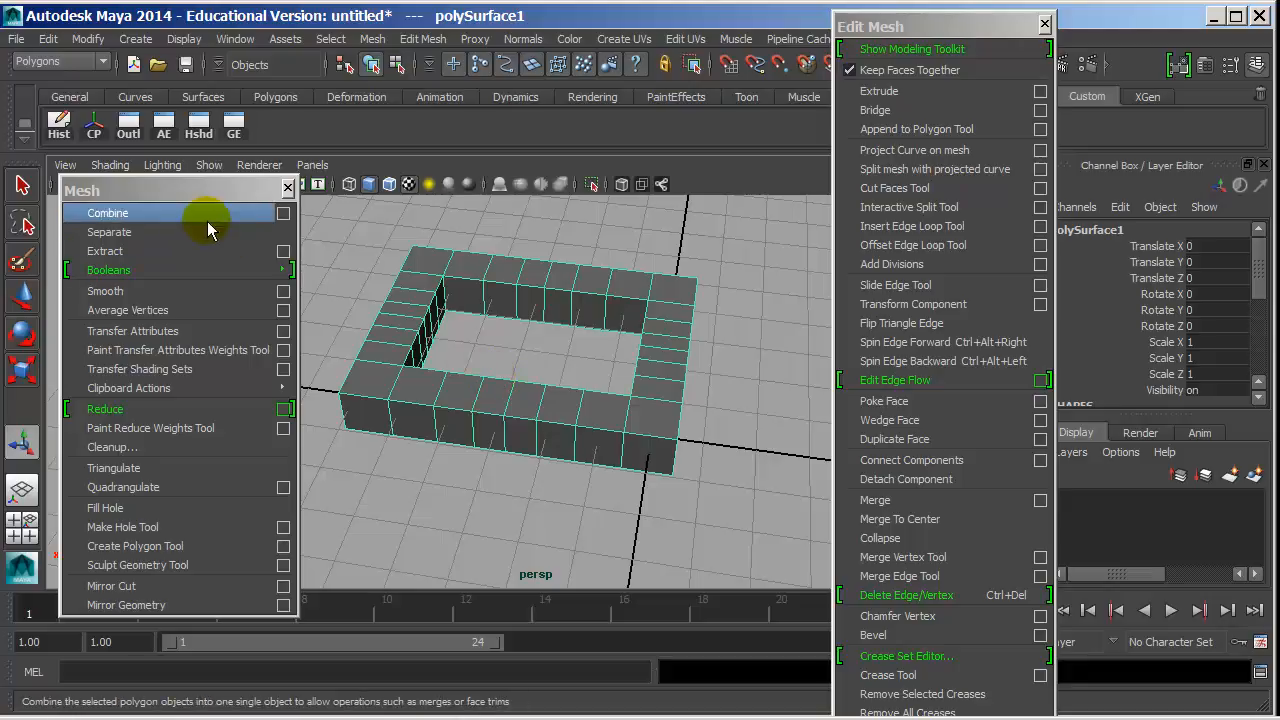
pyautogui.rightClick(521, 402)
pyautogui.click(527, 299)
pyautogui.keyDown('alt'); pyautogui.moveTo(527, 302); pyautogui.dragTo(532, 481); pyautogui.keyUp('alt')
pyautogui.press('Delete')
# - Separate the split frame into independent meshes and select each half in turn
pyautogui.moveTo(476, 303); pyautogui.dragTo(480, 287, button='right')
pyautogui.click(478, 290)
pyautogui.keyDown('alt'); pyautogui.moveTo(506, 326); pyautogui.dragTo(404, 320); pyautogui.keyUp('alt')
pyautogui.click(150, 232)
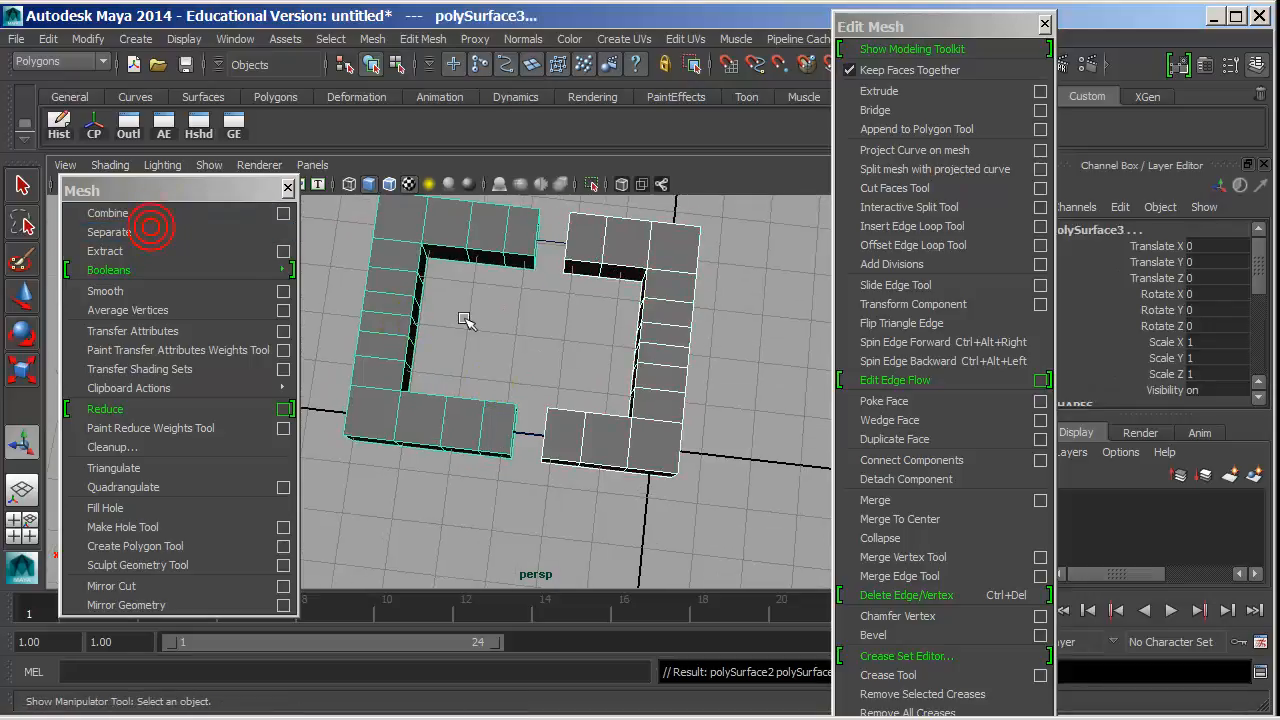
pyautogui.click(457, 220)
pyautogui.click(594, 233)
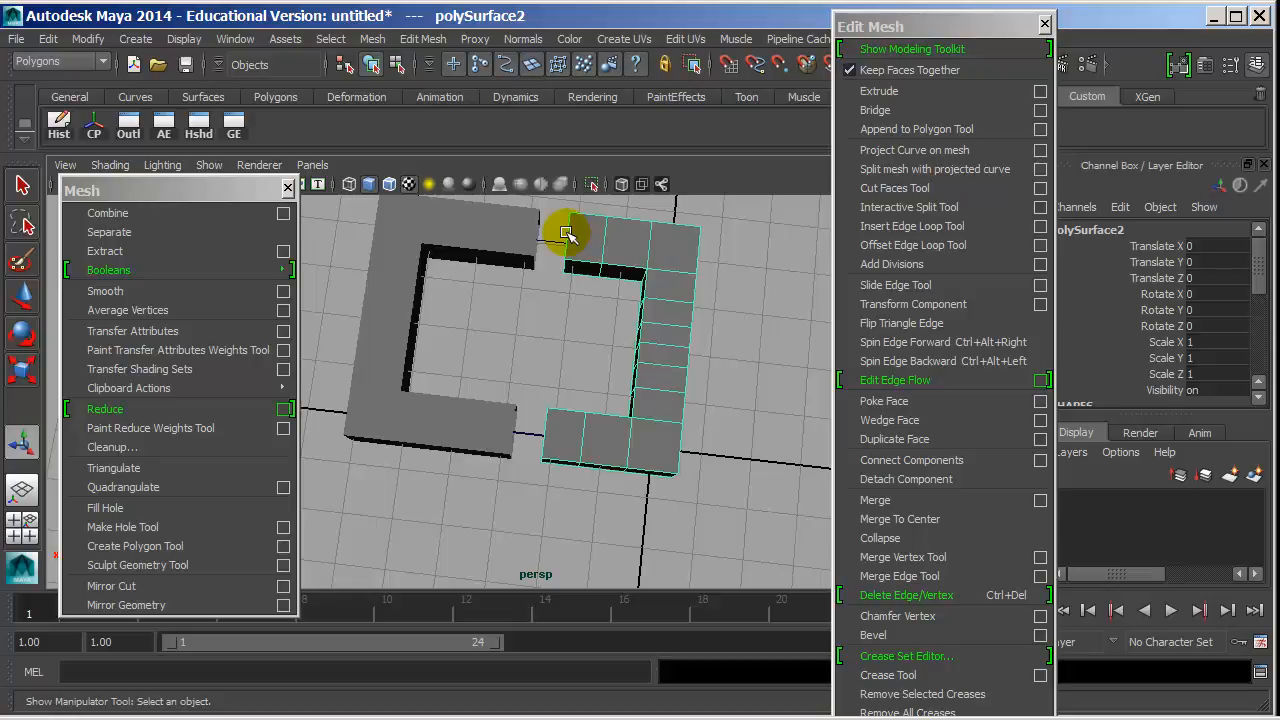
# - Try to separate one of the U-shaped halves once more
pyautogui.moveTo(415, 257); pyautogui.dragTo(420, 294, button='right')
pyautogui.moveTo(437, 294); pyautogui.dragTo(325, 337)
pyautogui.click(185, 239)
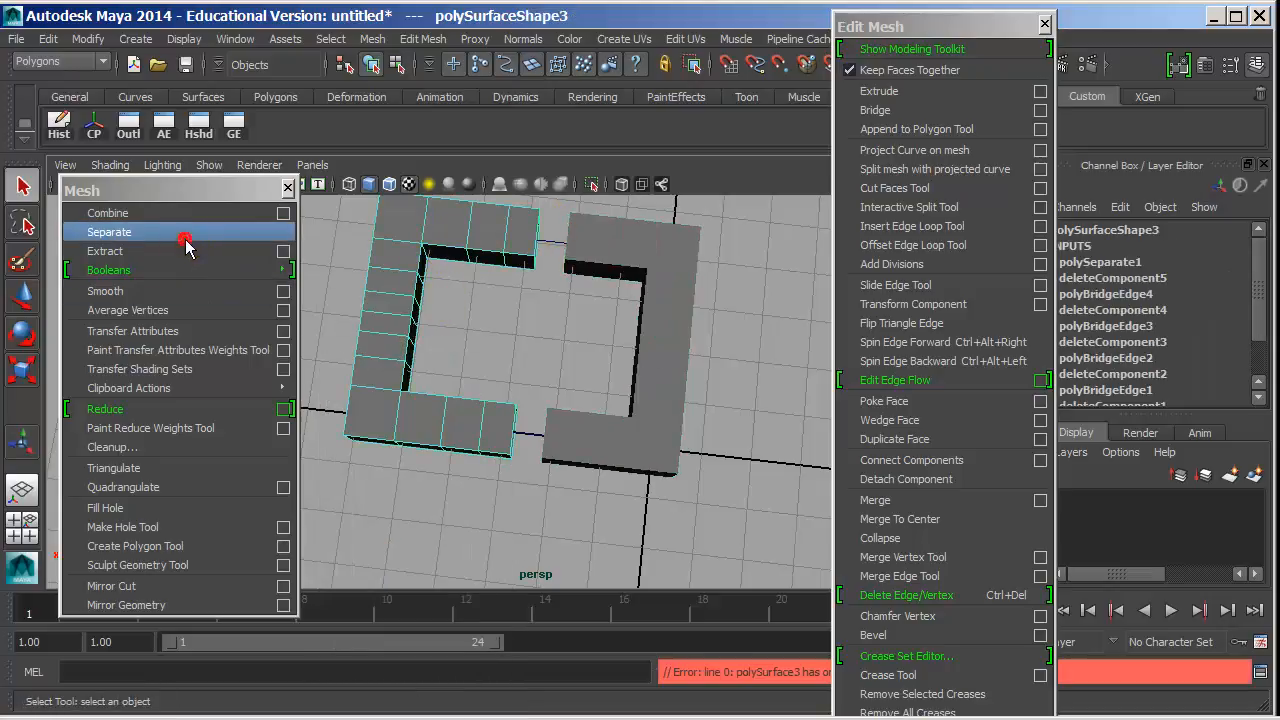
pyautogui.click(560, 194)
pyautogui.click(471, 223)
pyautogui.click(650, 253)
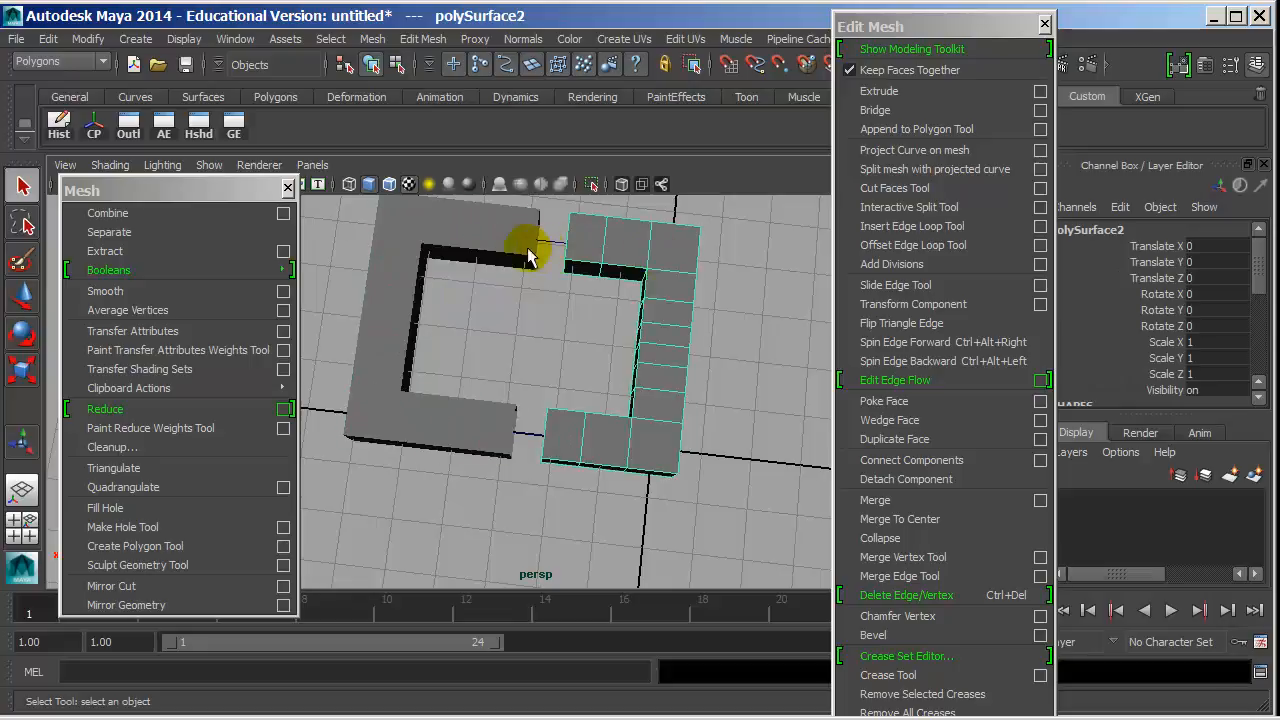
# - Select the faces making up about half of one U-shaped piece and extract them
pyautogui.click(538, 254)
pyautogui.click(386, 310)
pyautogui.moveTo(384, 252); pyautogui.dragTo(385, 306, button='right')
pyautogui.keyDown('alt'); pyautogui.moveTo(385, 308); pyautogui.dragTo(443, 285); pyautogui.keyUp('alt')
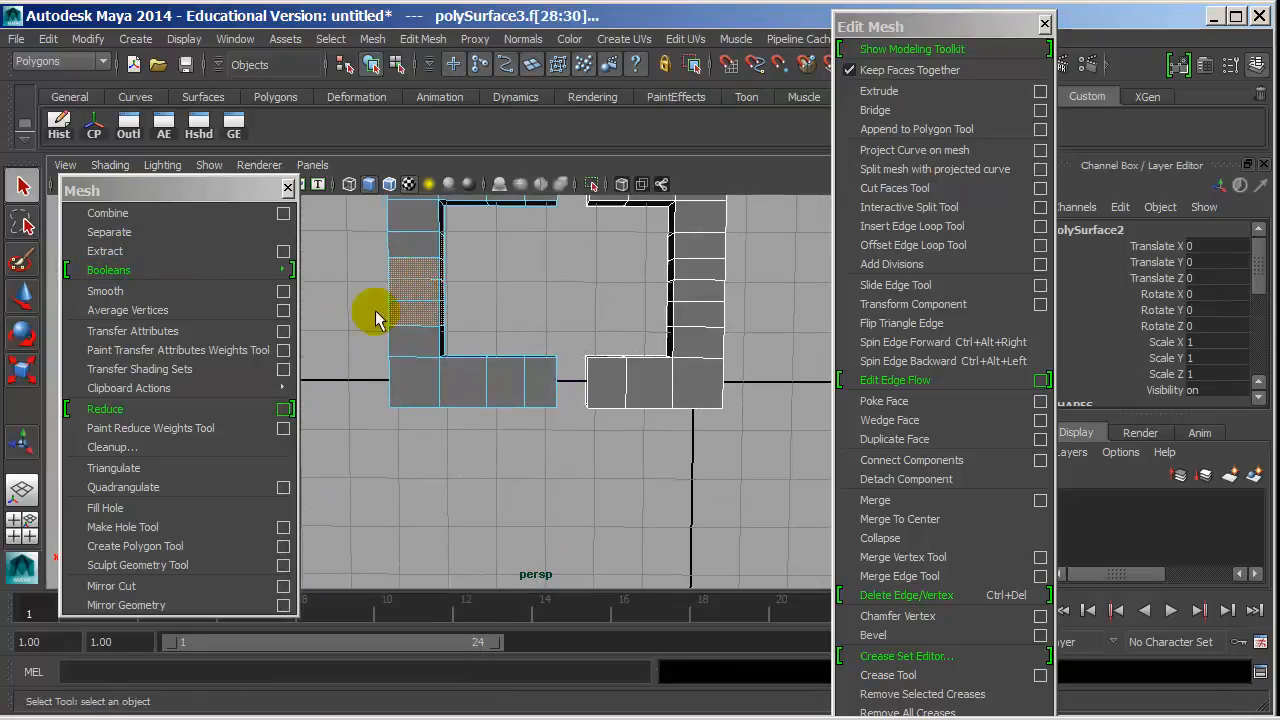
pyautogui.moveTo(551, 428); pyautogui.dragTo(645, 300)
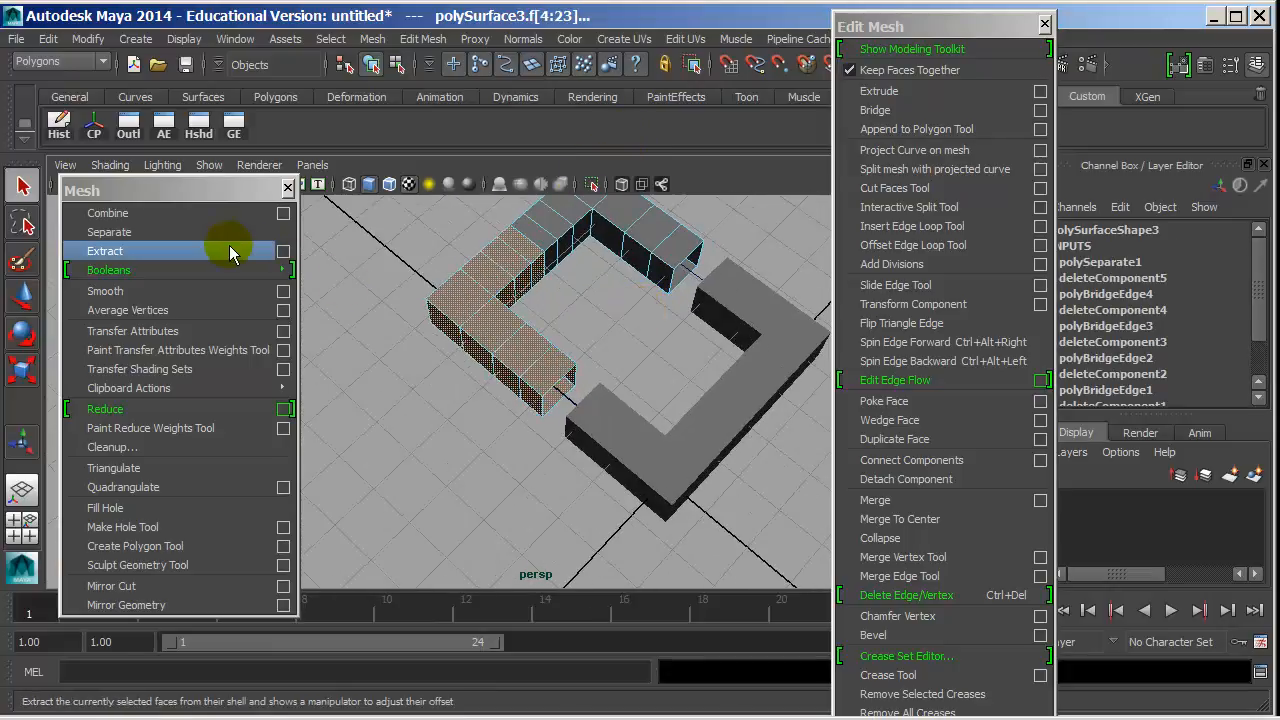
pyautogui.click(223, 252)
# - Return to object selection and select each piece in turn to check the extracted part
pyautogui.keyDown('alt'); pyautogui.moveTo(400, 285); pyautogui.dragTo(545, 308); pyautogui.keyUp('alt')
pyautogui.press('w')
pyautogui.moveTo(434, 249); pyautogui.dragTo(517, 233, button='right')
pyautogui.click(437, 357)
pyautogui.click(400, 257)
pyautogui.click(617, 241)
pyautogui.click(646, 286)
pyautogui.click(470, 378)
pyautogui.click(377, 259)
pyautogui.keyDown('alt'); pyautogui.moveTo(377, 259); pyautogui.dragTo(517, 325); pyautogui.keyUp('alt')
pyautogui.moveTo(277, 265)
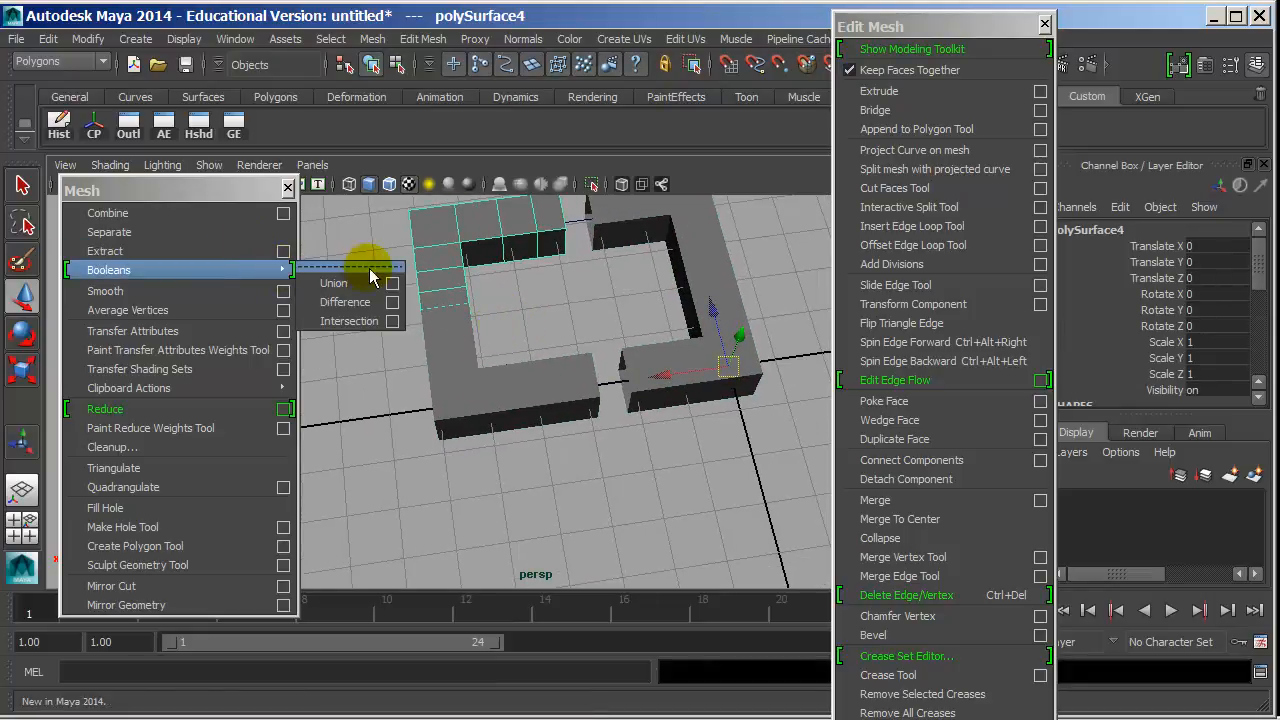
# - Delete all the remaining pieces and start a new scene
pyautogui.moveTo(543, 263); pyautogui.dragTo(466, 476)
pyautogui.press('Delete')
pyautogui.moveTo(653, 241); pyautogui.dragTo(667, 258)
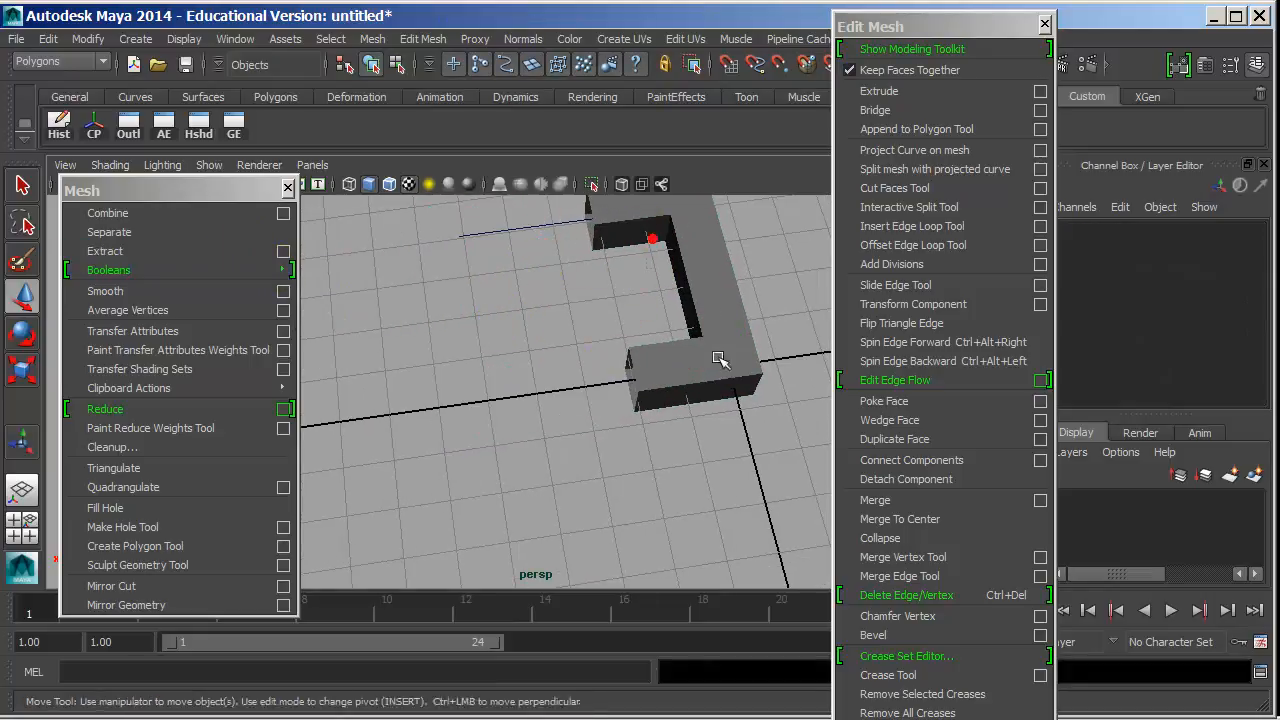
pyautogui.press('Delete')
pyautogui.hotkey('ctrl', 'n')
# - Create a polygon sphere at the origin and show it in shaded display
pyautogui.click(135, 38)
pyautogui.moveTo(200, 90)
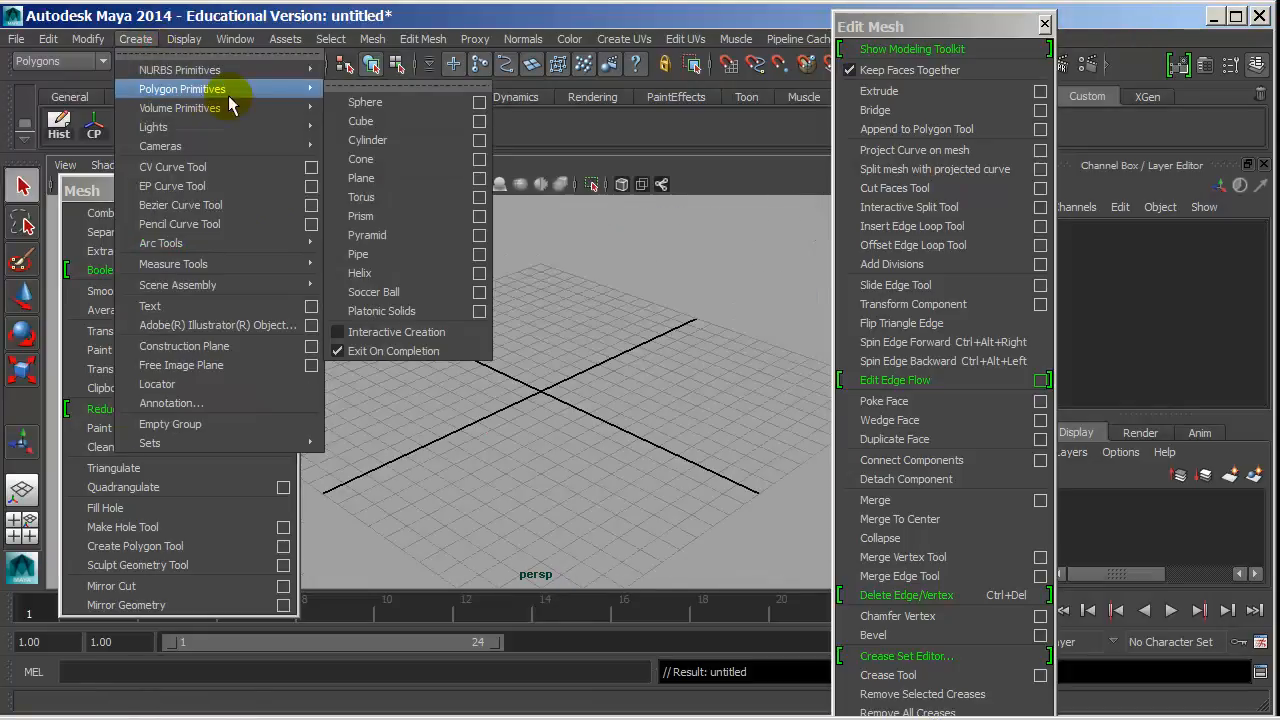
pyautogui.click(414, 102)
pyautogui.press('5')
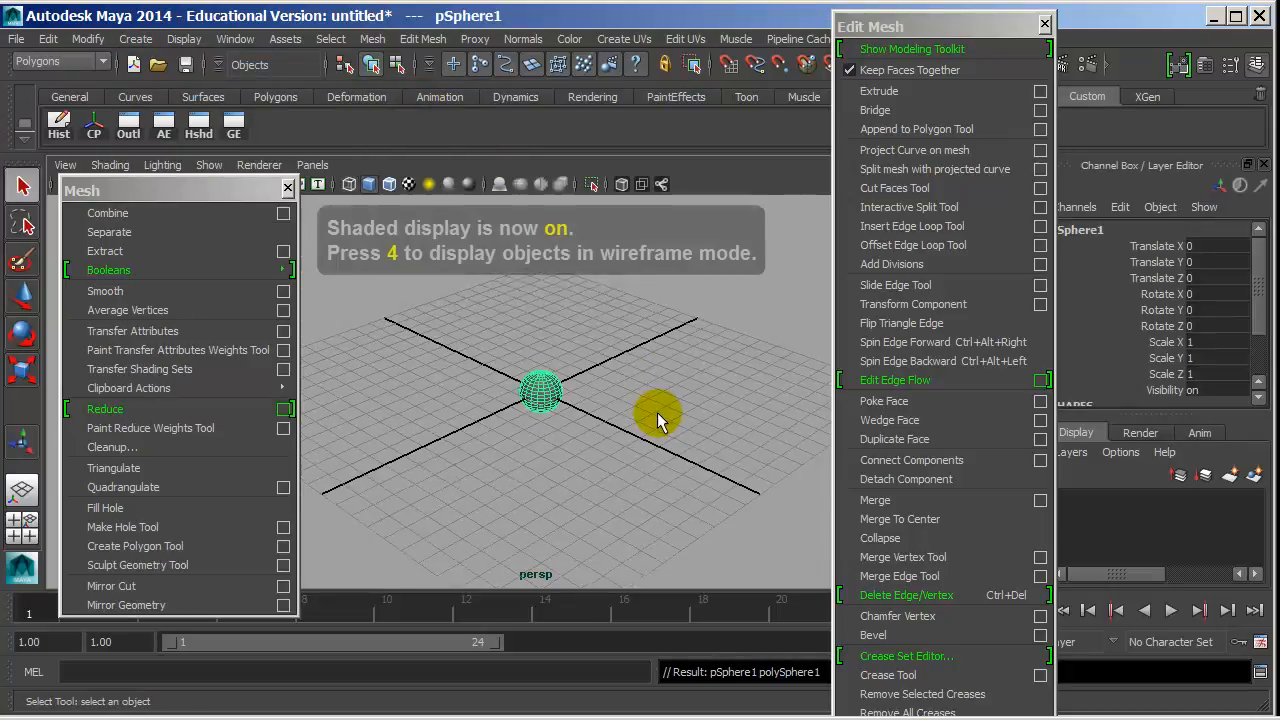
pyautogui.press('f')
# - Move the Edit Mesh window clear of Help and check the program version in About Maya
pyautogui.moveTo(911, 30); pyautogui.dragTo(985, 177)
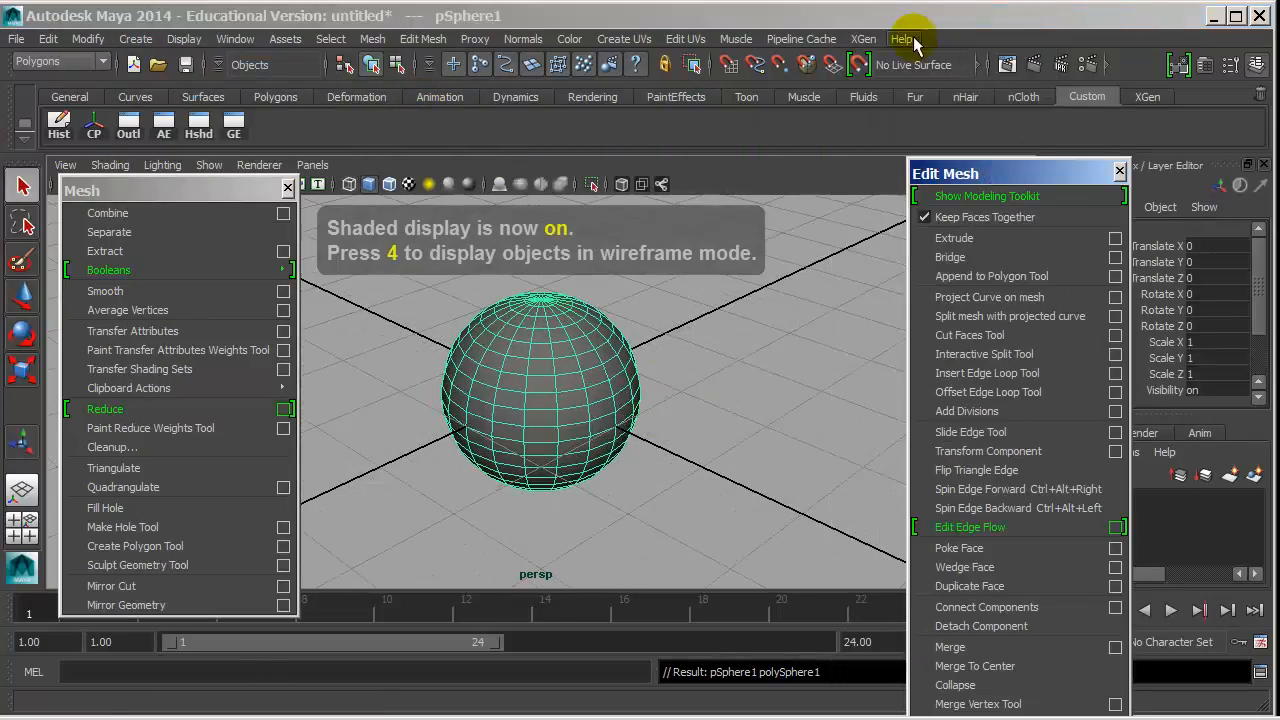
pyautogui.click(903, 39)
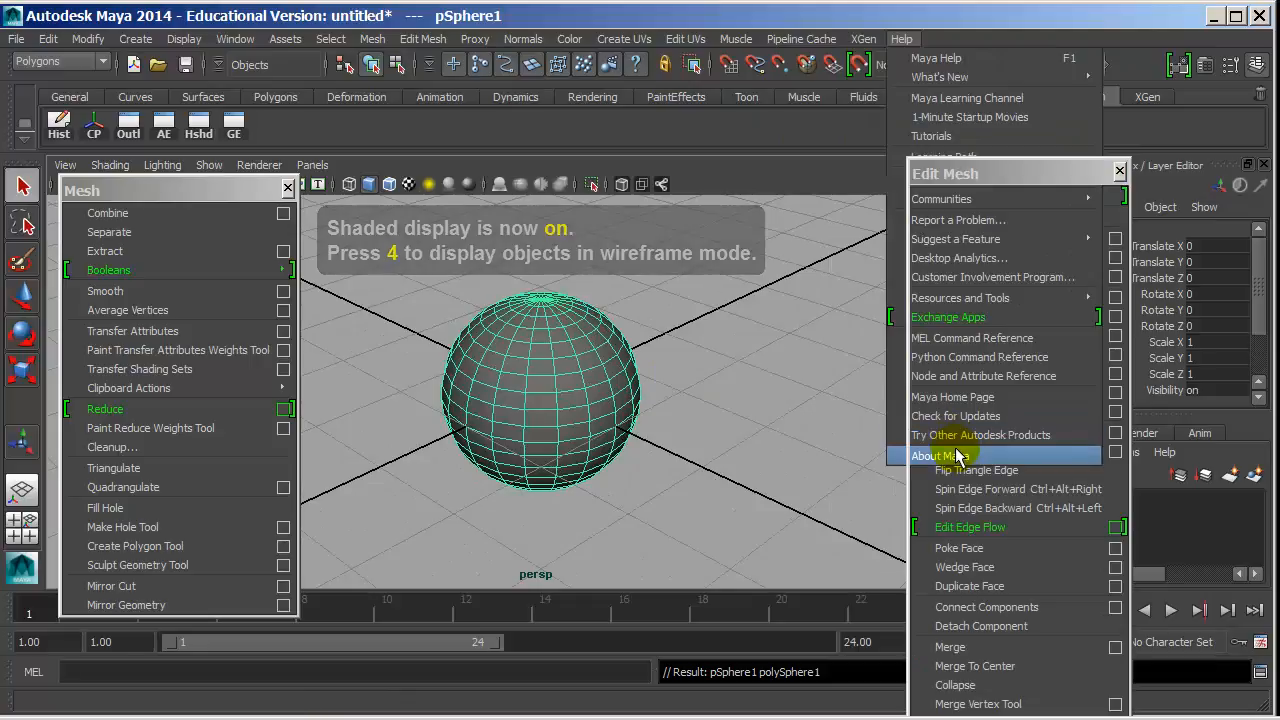
pyautogui.click(958, 456)
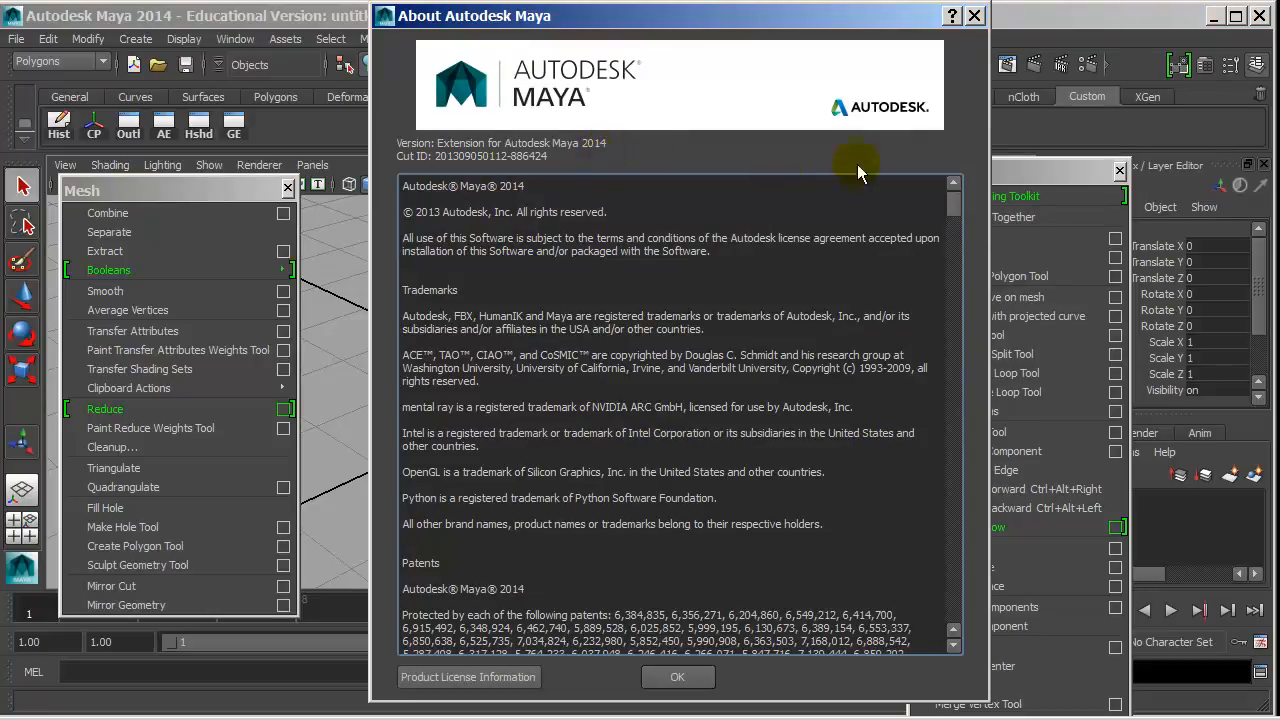
pyautogui.click(974, 17)
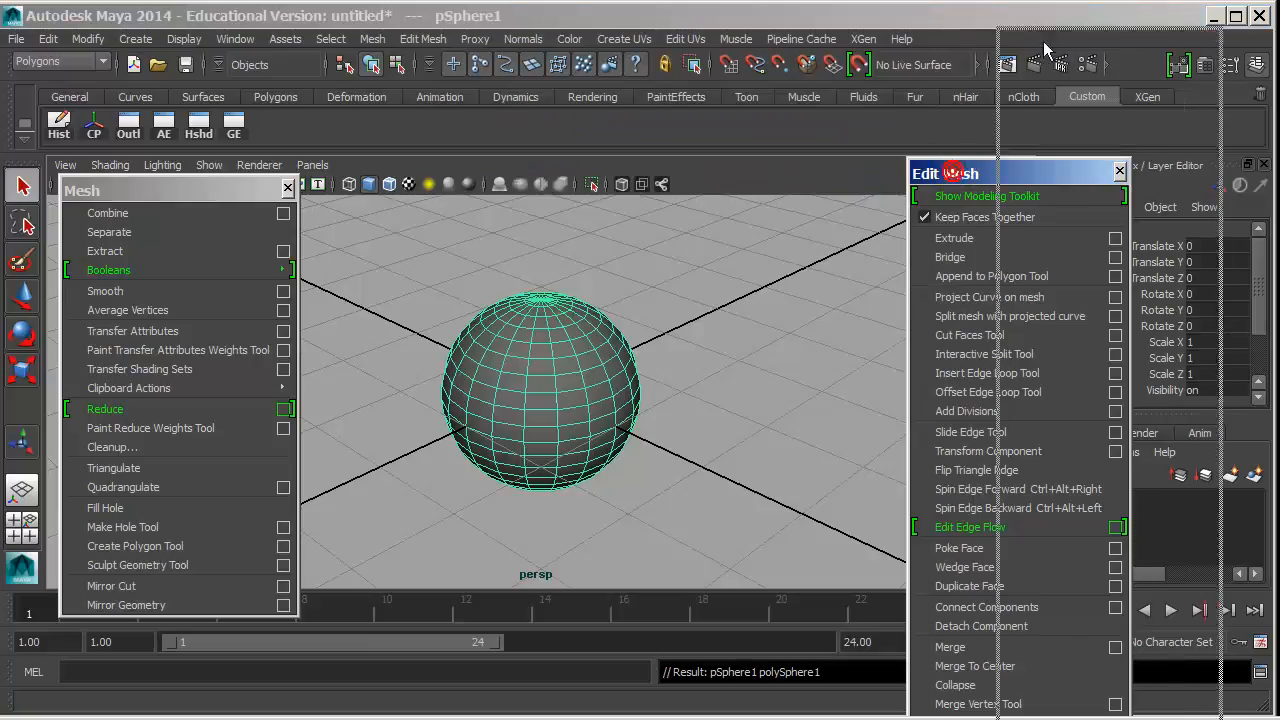
# - Place the Edit Mesh window farther away from the sphere and look through the Boolean operations
pyautogui.moveTo(929, 165); pyautogui.dragTo(1021, 40)
pyautogui.moveTo(188, 277)
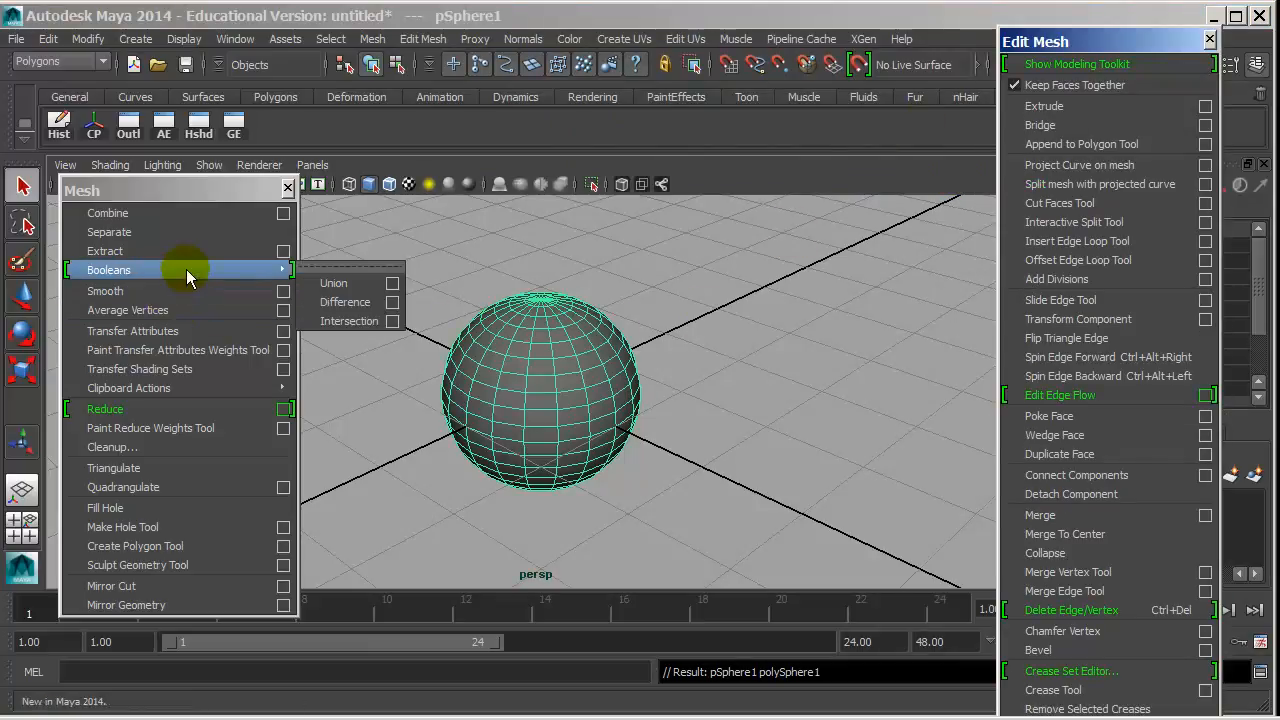
pyautogui.click(334, 281)
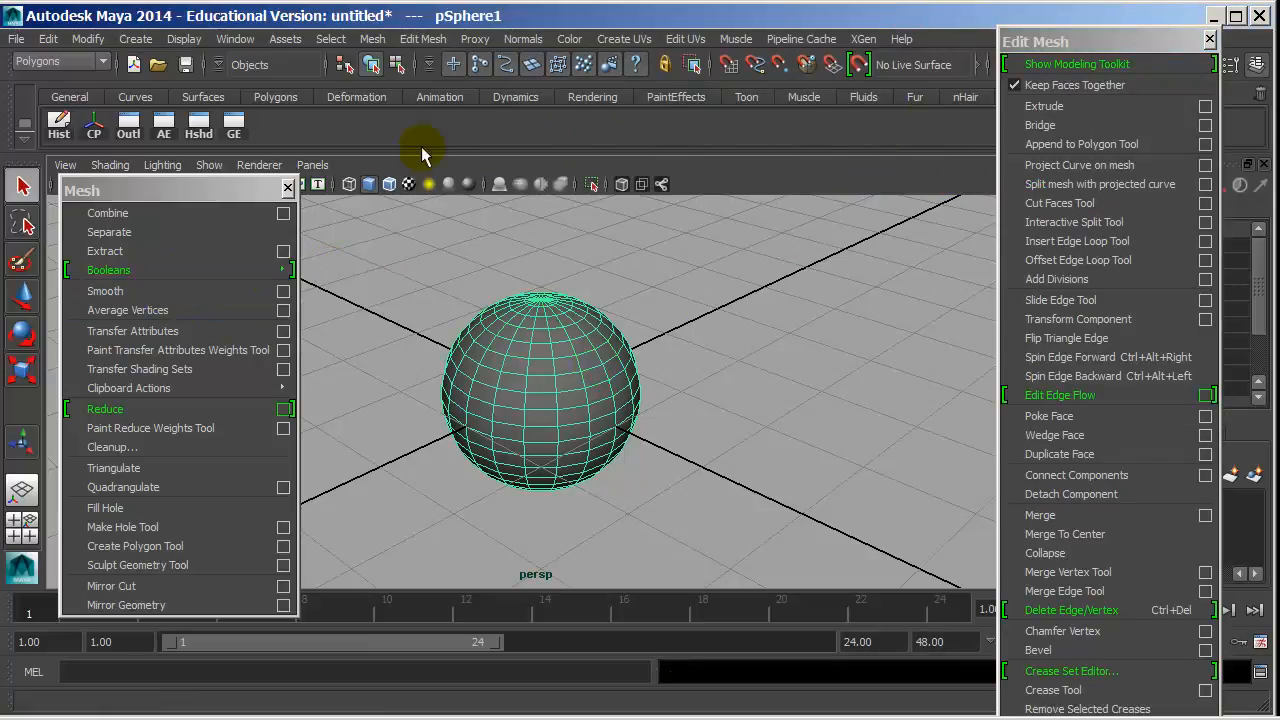
# - Create a polygon cube and scale it into a long, flat slab
pyautogui.click(135, 38)
pyautogui.moveTo(200, 89)
pyautogui.click(437, 118)
pyautogui.press('r')
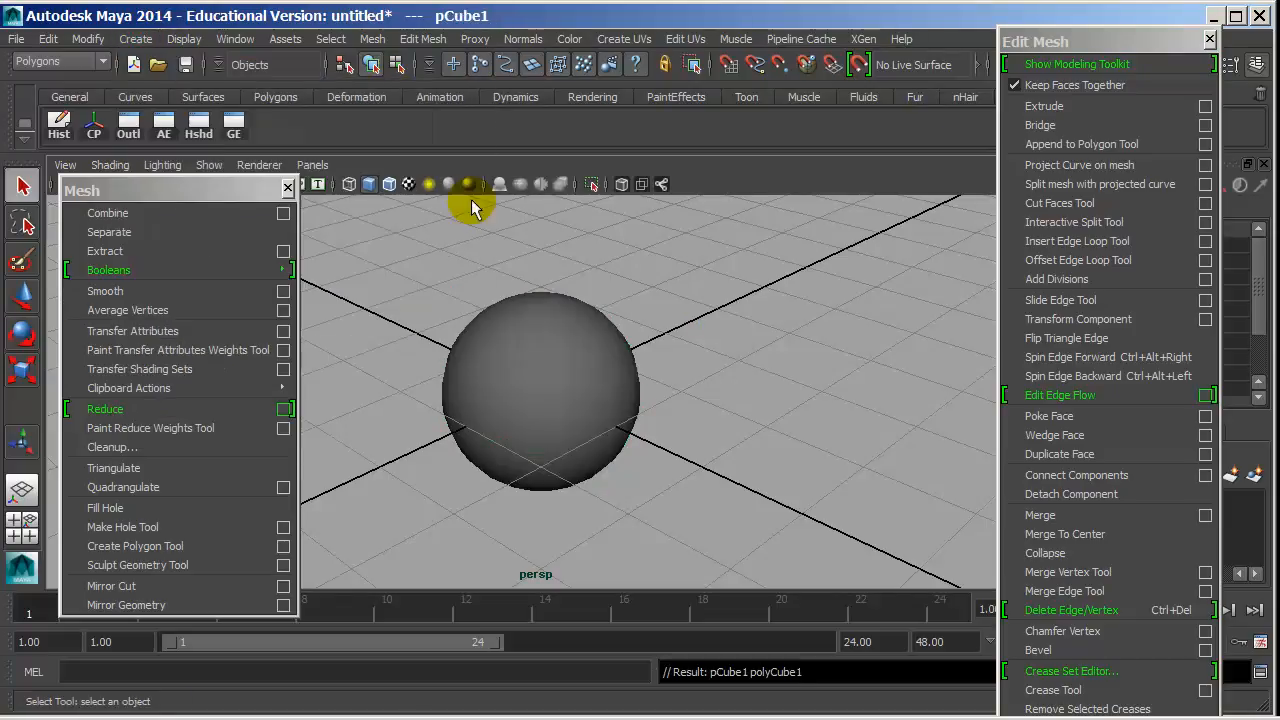
pyautogui.moveTo(541, 391); pyautogui.dragTo(660, 397)
pyautogui.moveTo(473, 422); pyautogui.dragTo(194, 489)
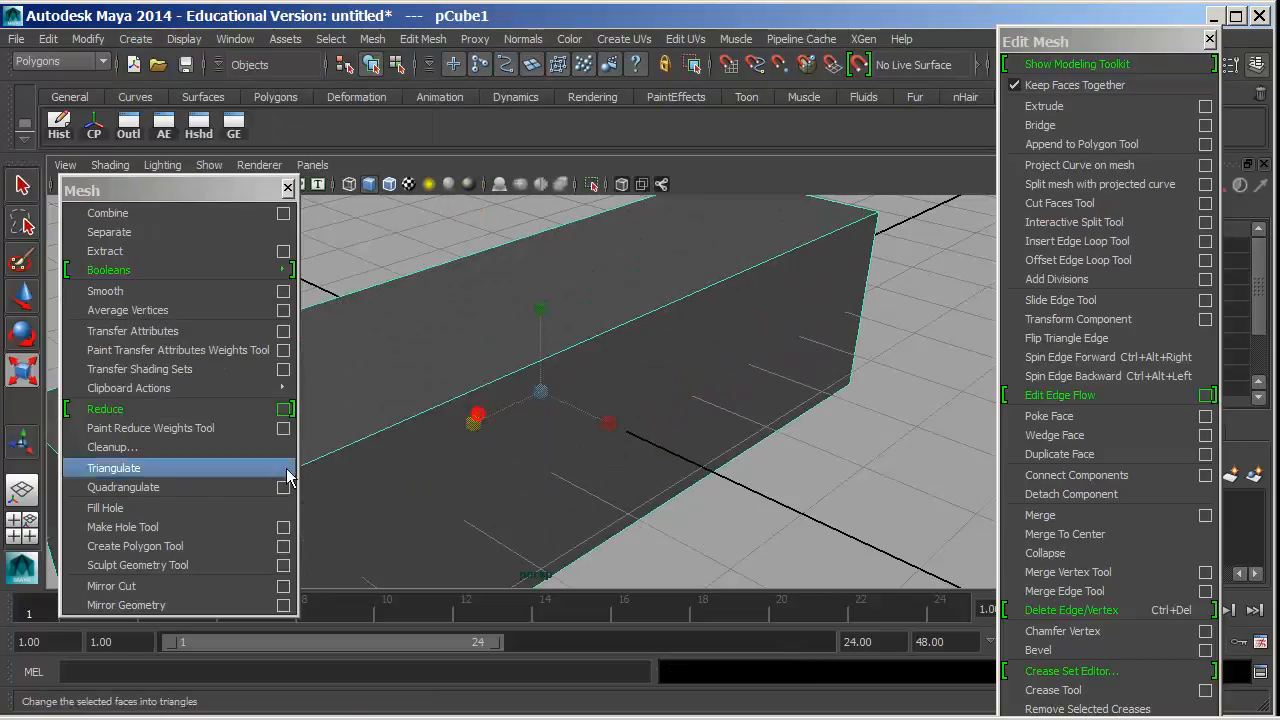
pyautogui.moveTo(608, 423); pyautogui.dragTo(688, 458)
pyautogui.moveTo(542, 309); pyautogui.dragTo(542, 369)
# - Select the sphere and raise it so it protrudes above the slab
pyautogui.keyDown('alt'); pyautogui.moveTo(630, 377); pyautogui.dragTo(578, 358); pyautogui.keyUp('alt')
pyautogui.click(574, 351)
pyautogui.keyDown('alt'); pyautogui.moveTo(686, 370); pyautogui.dragTo(566, 415); pyautogui.keyUp('alt')
pyautogui.press('w')
pyautogui.moveTo(543, 345); pyautogui.dragTo(543, 307)
# - Duplicate the sphere with its transform to make an evenly spaced row of four
pyautogui.keyDown('alt'); pyautogui.moveTo(500, 356); pyautogui.dragTo(488, 300); pyautogui.keyUp('alt')
pyautogui.hotkey('ctrl', 'd')
pyautogui.hotkey('shift', 'd')
pyautogui.hotkey('shift', 'd')
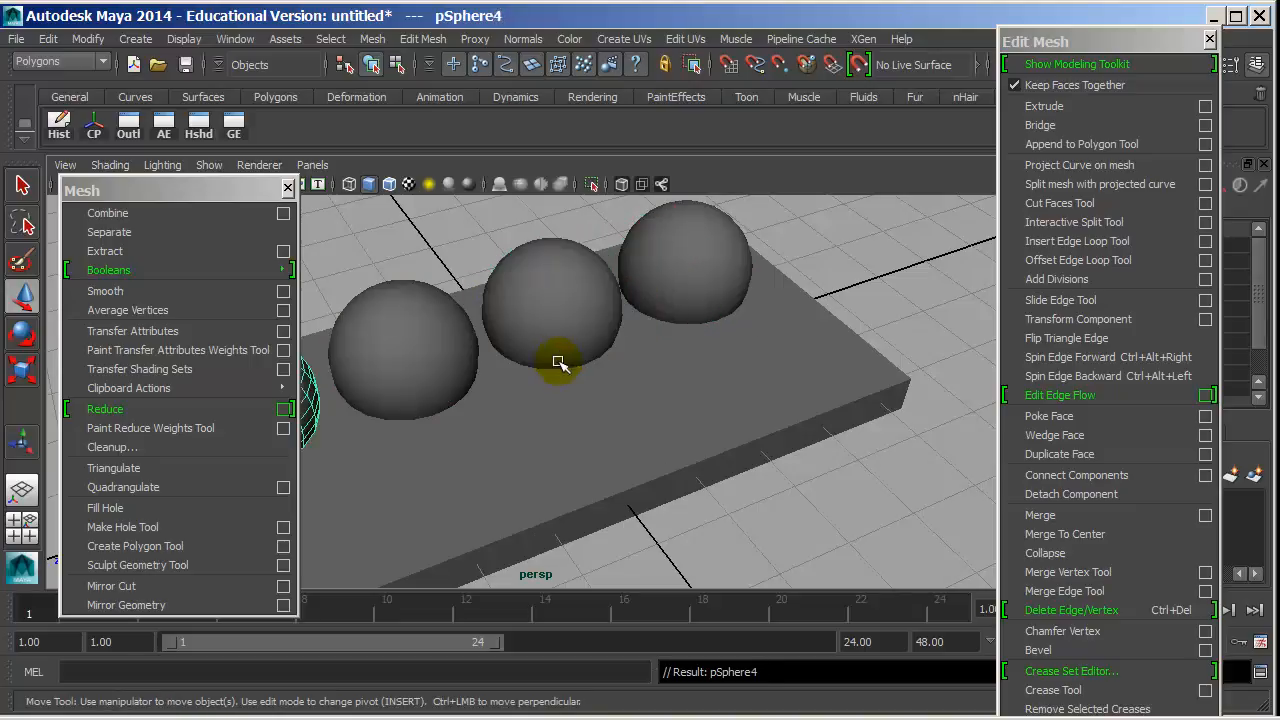
# - Select all four spheres, duplicate them, and move the copies sideways into a second row
pyautogui.keyDown('alt'); pyautogui.moveTo(557, 357); pyautogui.dragTo(801, 355, button='middle'); pyautogui.keyUp('alt')
pyautogui.scroll(-1, 803, 357)
pyautogui.keyDown('alt'); pyautogui.moveTo(654, 415); pyautogui.dragTo(571, 386); pyautogui.keyUp('alt')
pyautogui.scroll(-1, 571, 386)
pyautogui.keyDown('alt'); pyautogui.moveTo(571, 386); pyautogui.dragTo(562, 382, button='right'); pyautogui.keyUp('alt')
pyautogui.keyDown('shift'); pyautogui.click(588, 348); pyautogui.keyUp('shift')
pyautogui.keyDown('shift'); pyautogui.click(686, 328); pyautogui.keyUp('shift')
pyautogui.keyDown('shift'); pyautogui.click(778, 309); pyautogui.keyUp('shift')
pyautogui.keyDown('alt'); pyautogui.moveTo(606, 333); pyautogui.dragTo(787, 325); pyautogui.keyUp('alt')
pyautogui.hotkey('ctrl', 'd')
pyautogui.moveTo(608, 252); pyautogui.dragTo(705, 249)
# - Adjust the two rows so they sit partly sunk in the slab, and combine all eight spheres into one mesh
pyautogui.keyDown('alt'); pyautogui.moveTo(732, 382); pyautogui.dragTo(806, 515); pyautogui.keyUp('alt')
pyautogui.click(651, 474)
pyautogui.click(651, 457)
pyautogui.press('r')
pyautogui.press('w')
pyautogui.moveTo(626, 463); pyautogui.dragTo(630, 483)
pyautogui.keyDown('alt'); pyautogui.moveTo(557, 506); pyautogui.dragTo(740, 472); pyautogui.keyUp('alt')
pyautogui.moveTo(723, 476); pyautogui.dragTo(733, 476, button='middle')
pyautogui.keyDown('alt'); pyautogui.moveTo(733, 476); pyautogui.dragTo(352, 297); pyautogui.keyUp('alt')
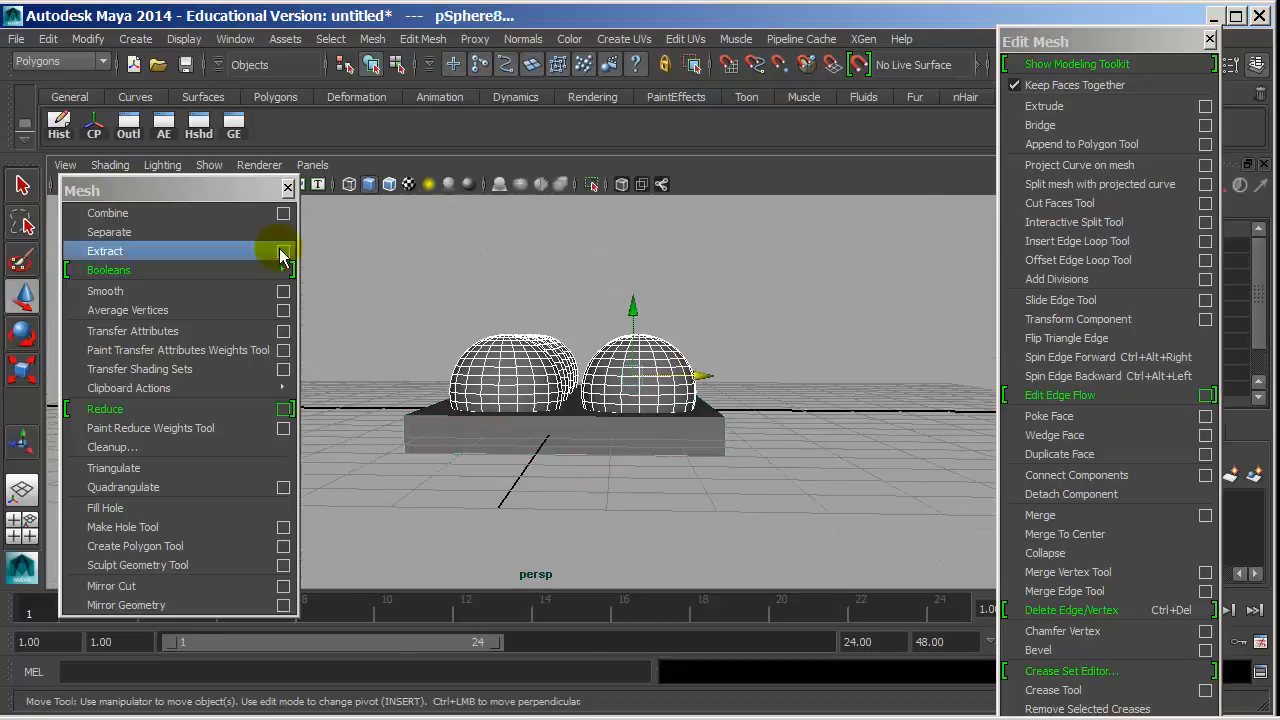
pyautogui.click(171, 212)
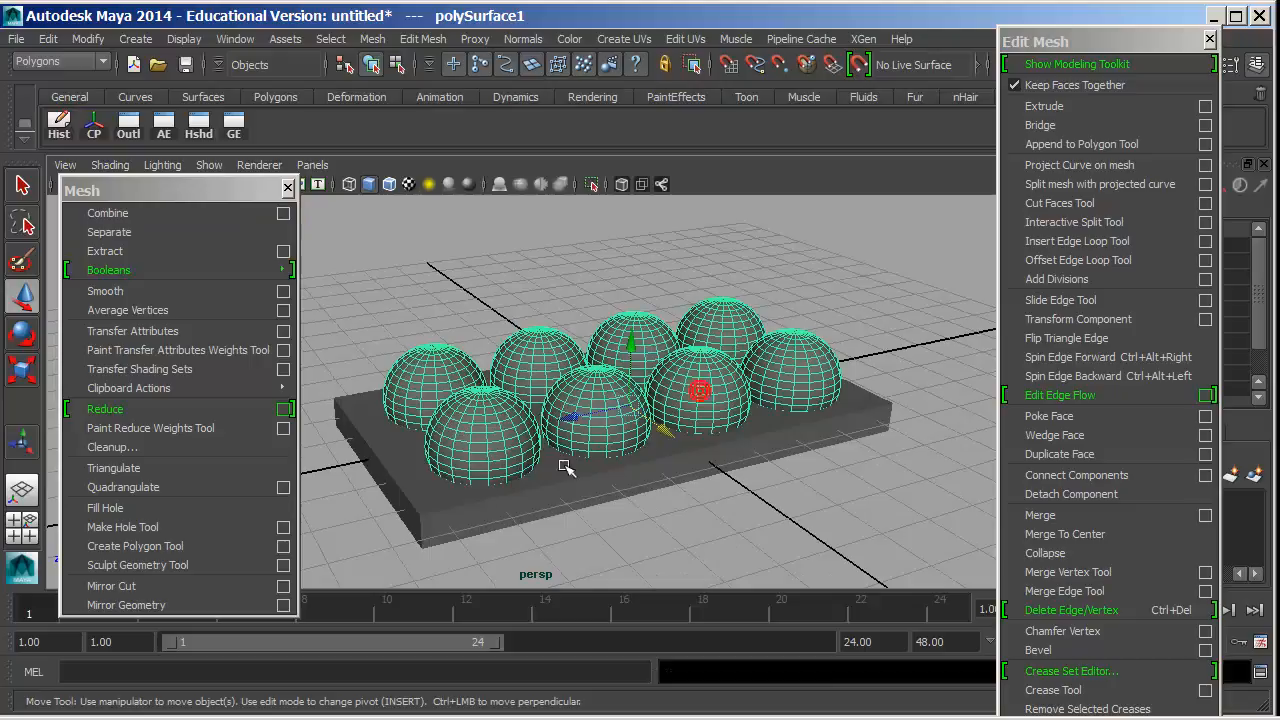
# - Select the slab and the combined spheres, and subtract the spheres from the slab with a Boolean Difference
pyautogui.keyDown('alt'); pyautogui.moveTo(563, 451); pyautogui.dragTo(516, 456); pyautogui.keyUp('alt')
pyautogui.click(518, 456)
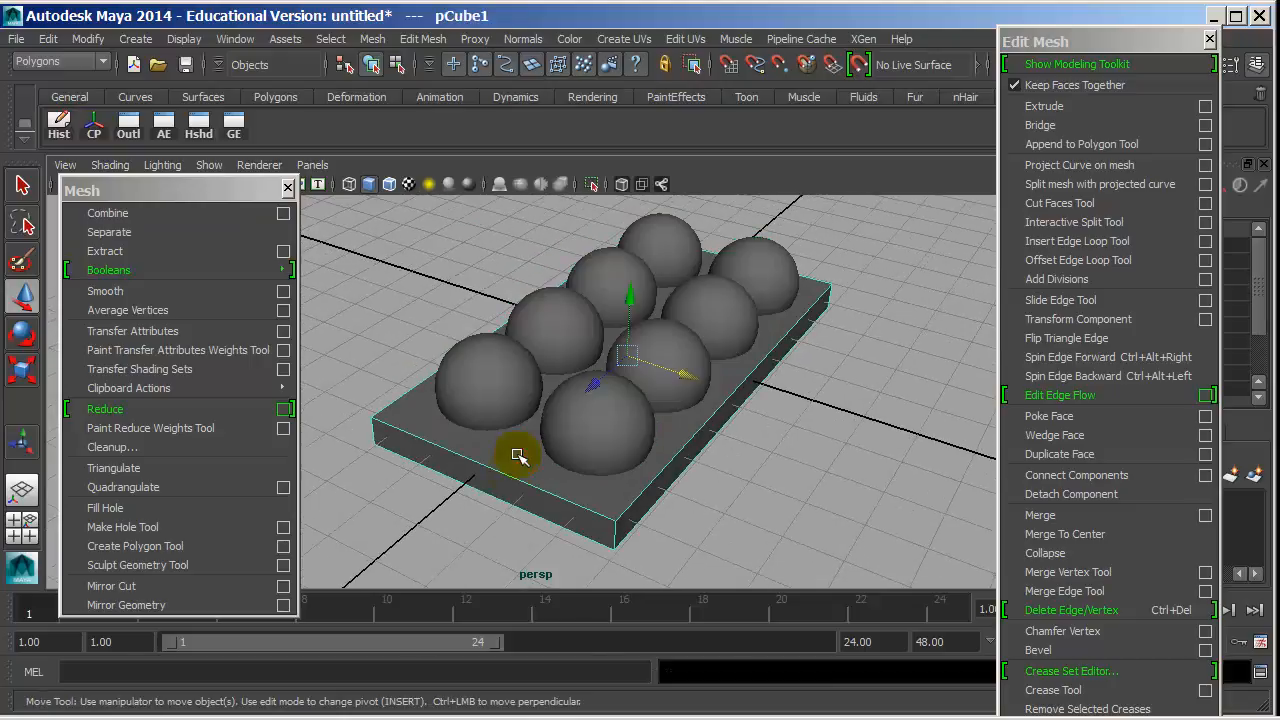
pyautogui.click(489, 379)
pyautogui.moveTo(263, 271)
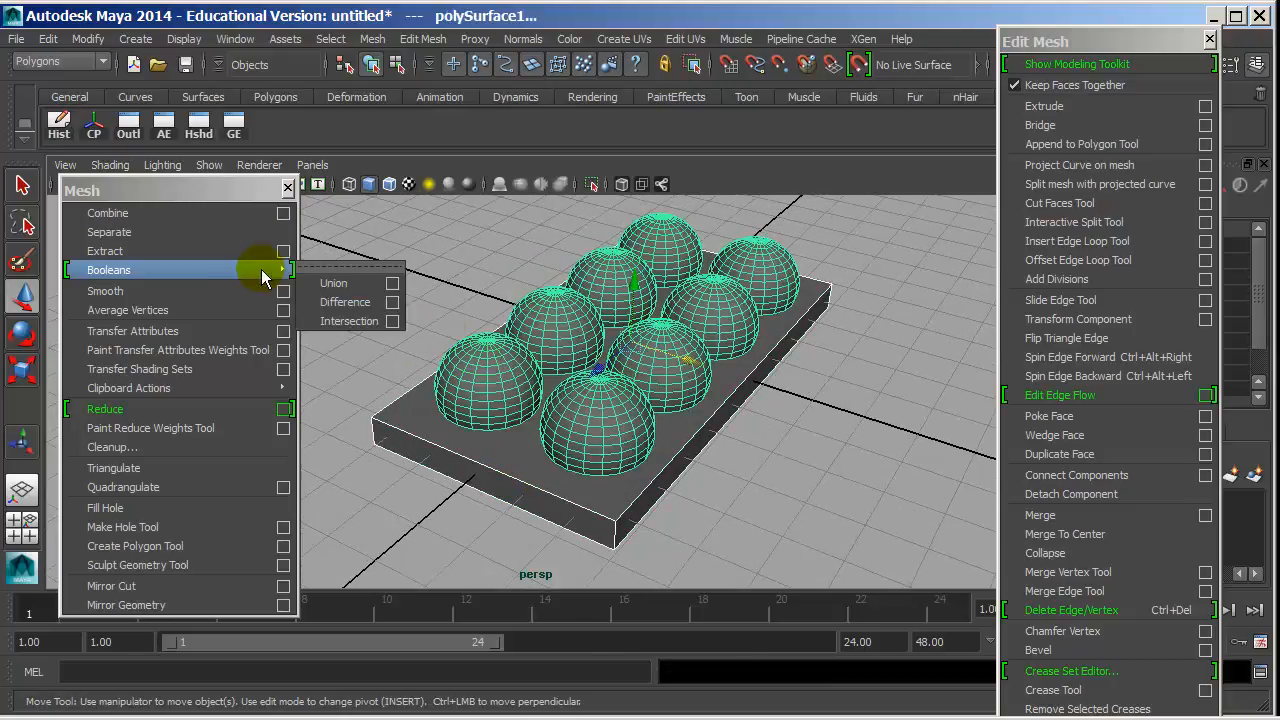
pyautogui.click(366, 304)
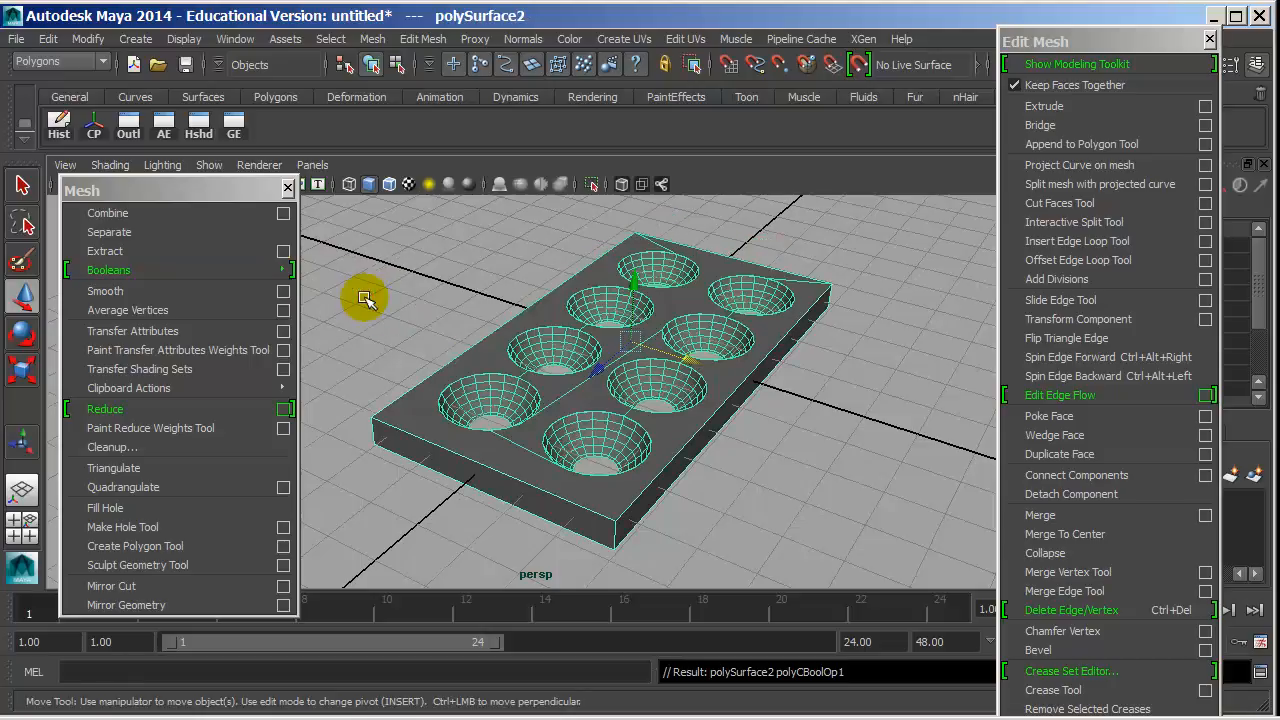
pyautogui.click(395, 302)
pyautogui.keyDown('alt'); pyautogui.moveTo(423, 289); pyautogui.dragTo(717, 431); pyautogui.keyUp('alt')
pyautogui.click(625, 410)
pyautogui.keyDown('alt'); pyautogui.moveTo(516, 410); pyautogui.dragTo(646, 410, button='right'); pyautogui.keyUp('alt')
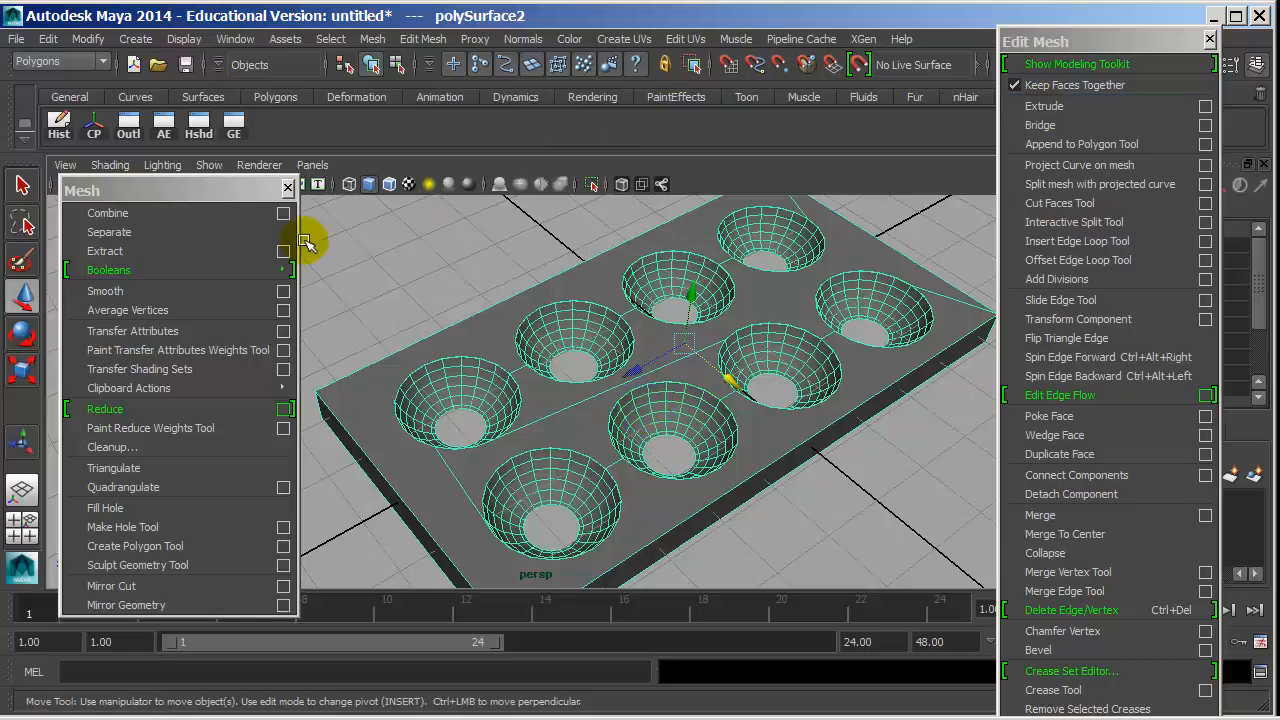
pyautogui.moveTo(186, 266)
pyautogui.keyDown('alt'); pyautogui.moveTo(647, 331); pyautogui.dragTo(680, 327); pyautogui.keyUp('alt')
# - Undo the Boolean Difference and merge the slab and spheres with a Boolean Union, inspecting the inside of the mesh
pyautogui.hotkey('ctrl', 'z')
pyautogui.hotkey('ctrl', 'z')
pyautogui.hotkey('ctrl', 'z')
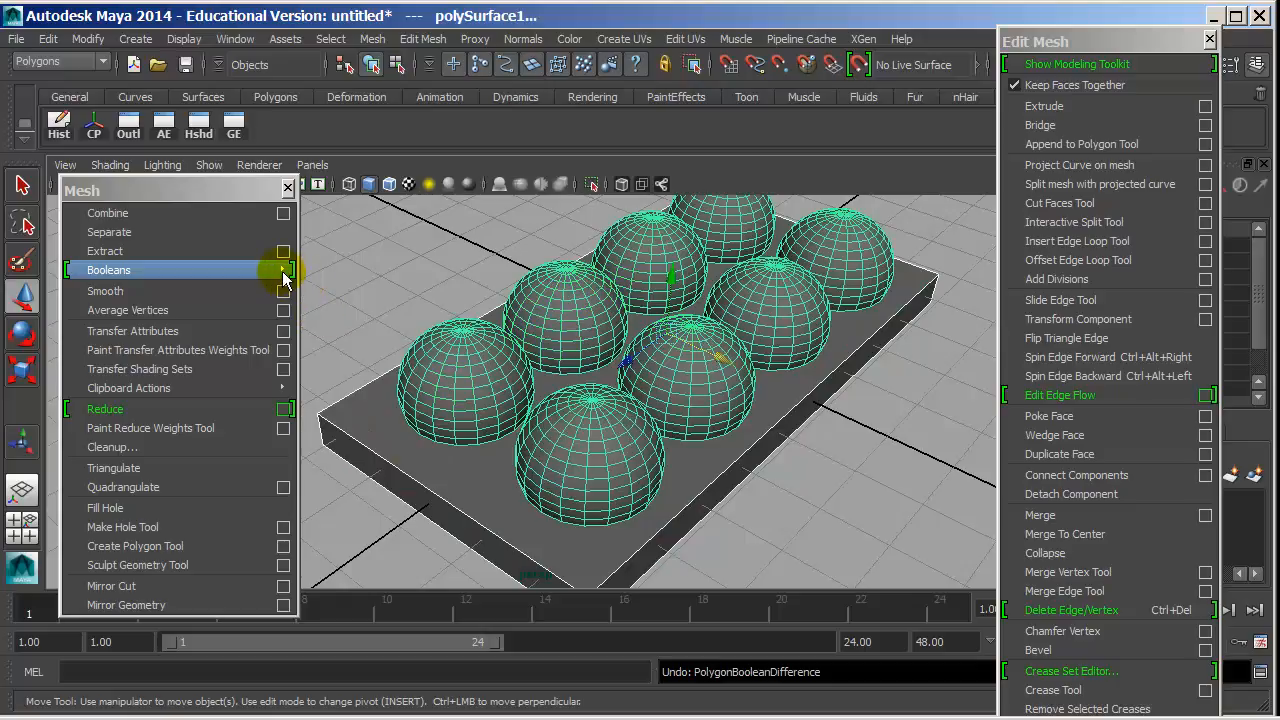
pyautogui.moveTo(283, 280)
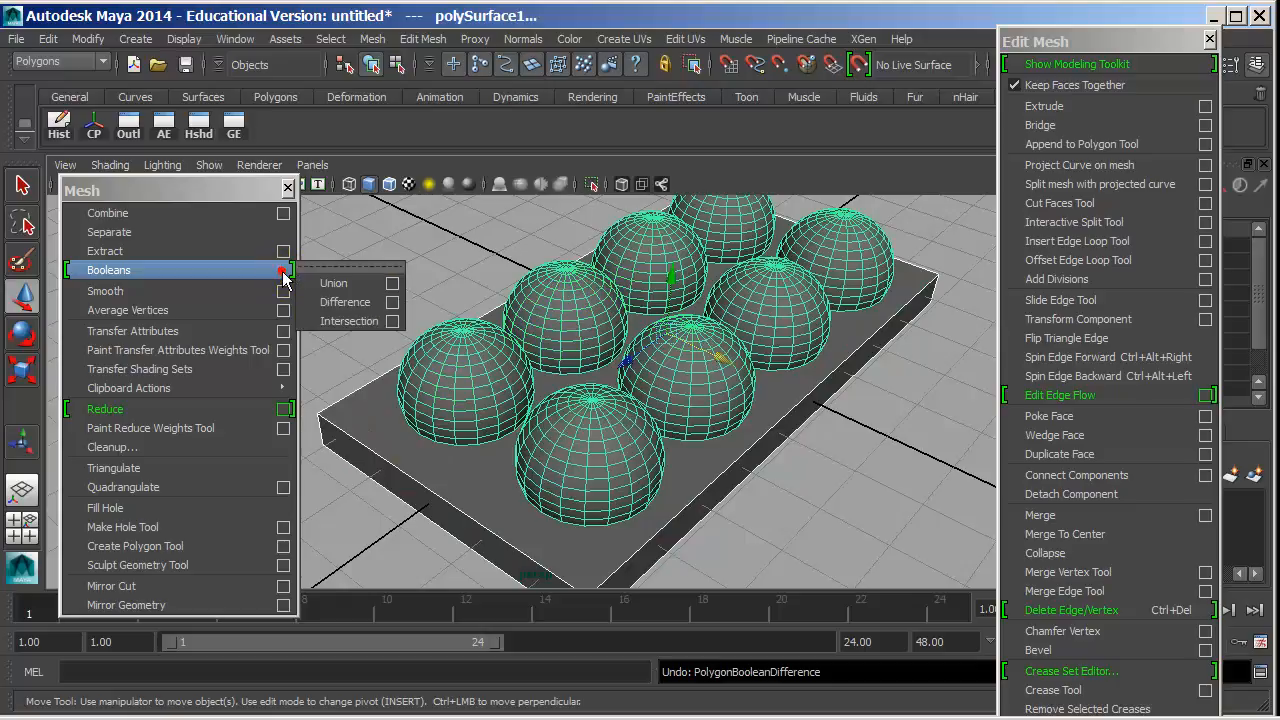
pyautogui.click(334, 285)
pyautogui.keyDown('alt'); pyautogui.moveTo(465, 398); pyautogui.dragTo(503, 349); pyautogui.keyUp('alt')
pyautogui.keyDown('alt'); pyautogui.moveTo(505, 350); pyautogui.dragTo(1224, 357, button='right'); pyautogui.keyUp('alt')
pyautogui.keyDown('alt'); pyautogui.moveTo(875, 341); pyautogui.dragTo(848, 340, button='middle'); pyautogui.keyUp('alt')
pyautogui.keyDown('alt'); pyautogui.moveTo(848, 340); pyautogui.dragTo(723, 320); pyautogui.keyUp('alt')
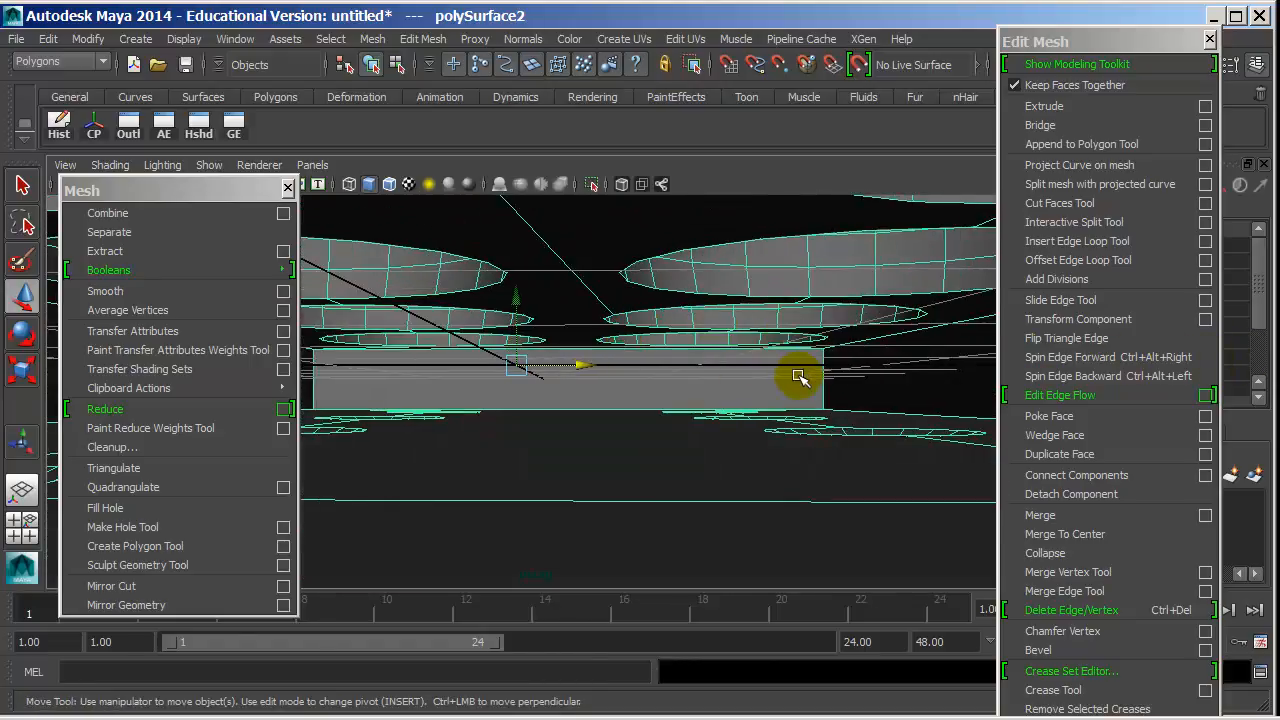
pyautogui.keyDown('alt'); pyautogui.moveTo(928, 357); pyautogui.dragTo(623, 300); pyautogui.keyUp('alt')
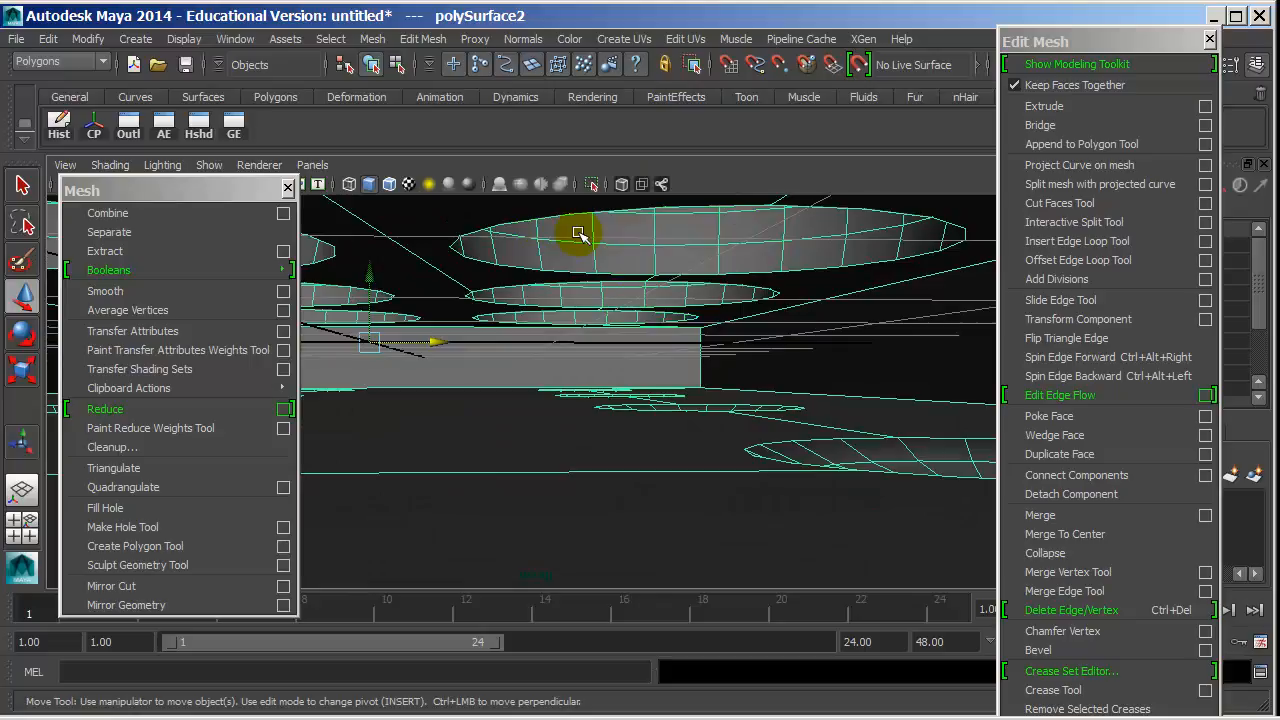
pyautogui.keyDown('alt'); pyautogui.moveTo(624, 283); pyautogui.dragTo(649, 337); pyautogui.keyUp('alt')
# - Apply a Boolean Intersection to the slab and spheres, and separate the resulting mesh into individual pieces
pyautogui.moveTo(253, 268)
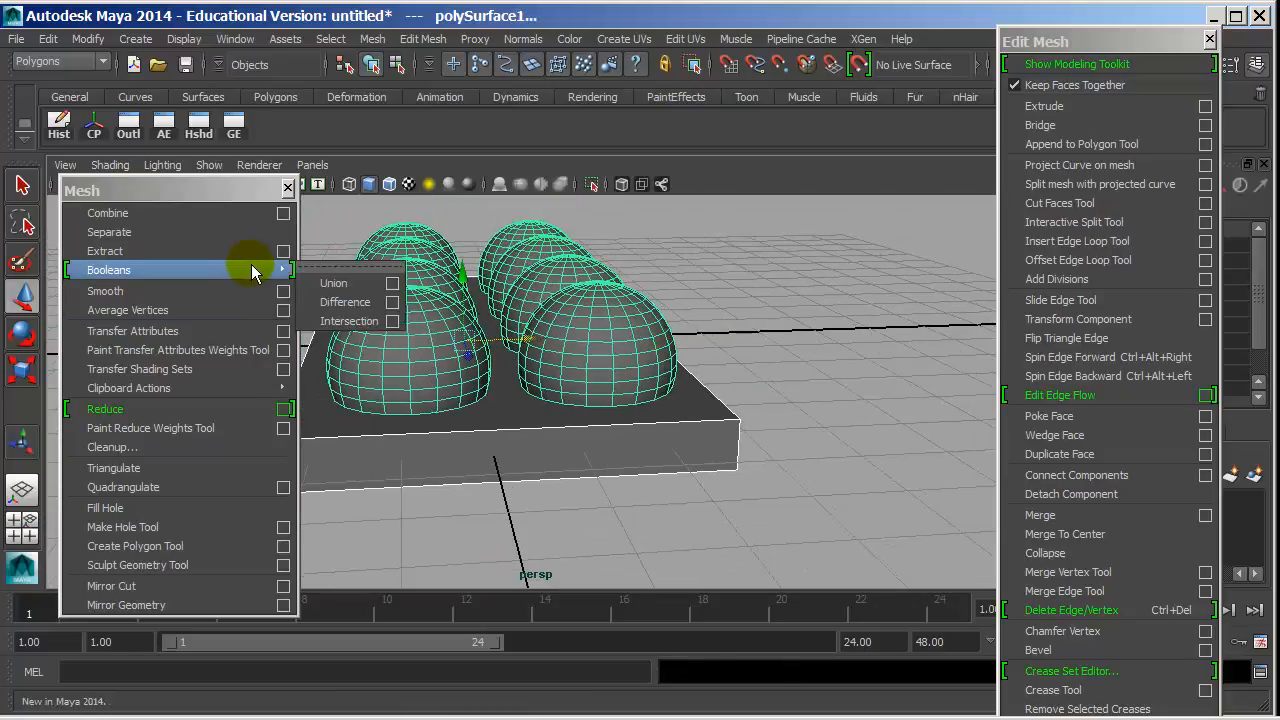
pyautogui.click(374, 328)
pyautogui.keyDown('alt'); pyautogui.moveTo(380, 346); pyautogui.dragTo(720, 294); pyautogui.keyUp('alt')
pyautogui.click(814, 289)
pyautogui.keyDown('alt'); pyautogui.moveTo(814, 289); pyautogui.dragTo(749, 386); pyautogui.keyUp('alt')
pyautogui.click(700, 374)
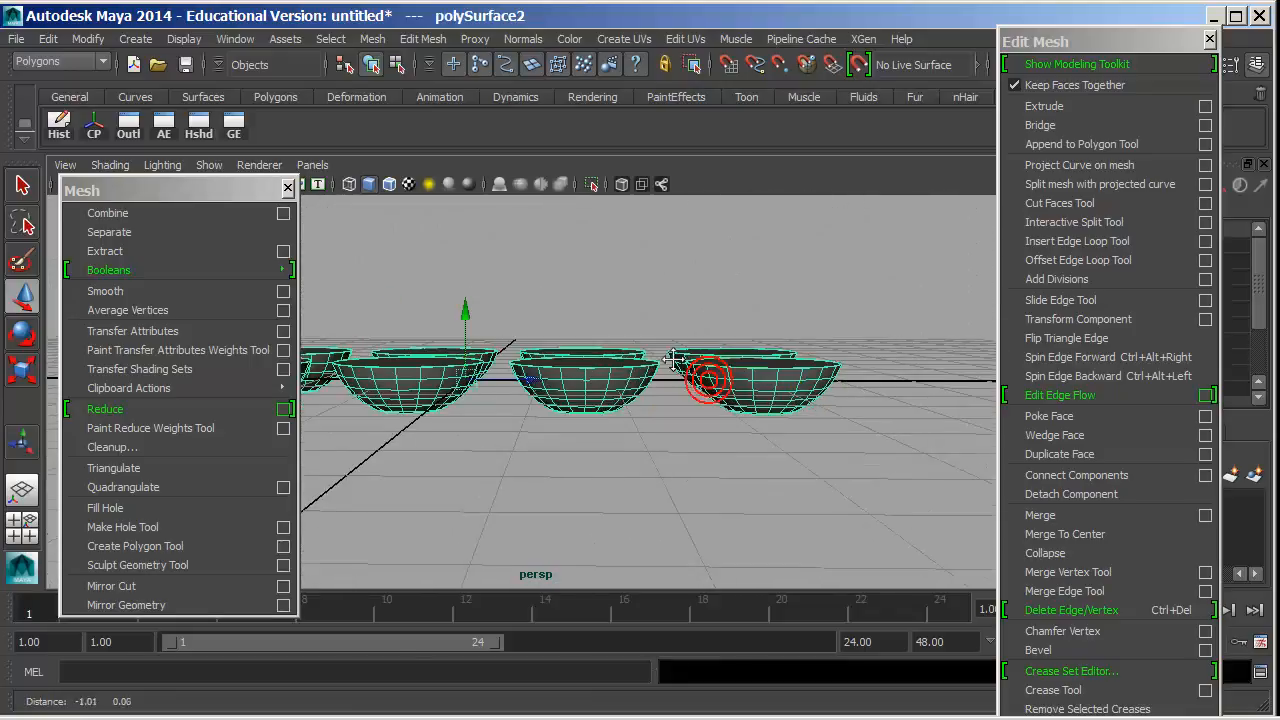
pyautogui.click(122, 238)
pyautogui.keyDown('alt'); pyautogui.moveTo(548, 360); pyautogui.dragTo(591, 509); pyautogui.keyUp('alt')
pyautogui.click(582, 458)
pyautogui.moveTo(591, 509); pyautogui.dragTo(627, 410, button='middle')
# - Undo the separation and the Boolean Intersection to restore the original slab and combined spheres
pyautogui.hotkey('ctrl', 'z')
pyautogui.hotkey('ctrl', 'z')
pyautogui.hotkey('ctrl', 'z')
pyautogui.hotkey('ctrl', 'z')
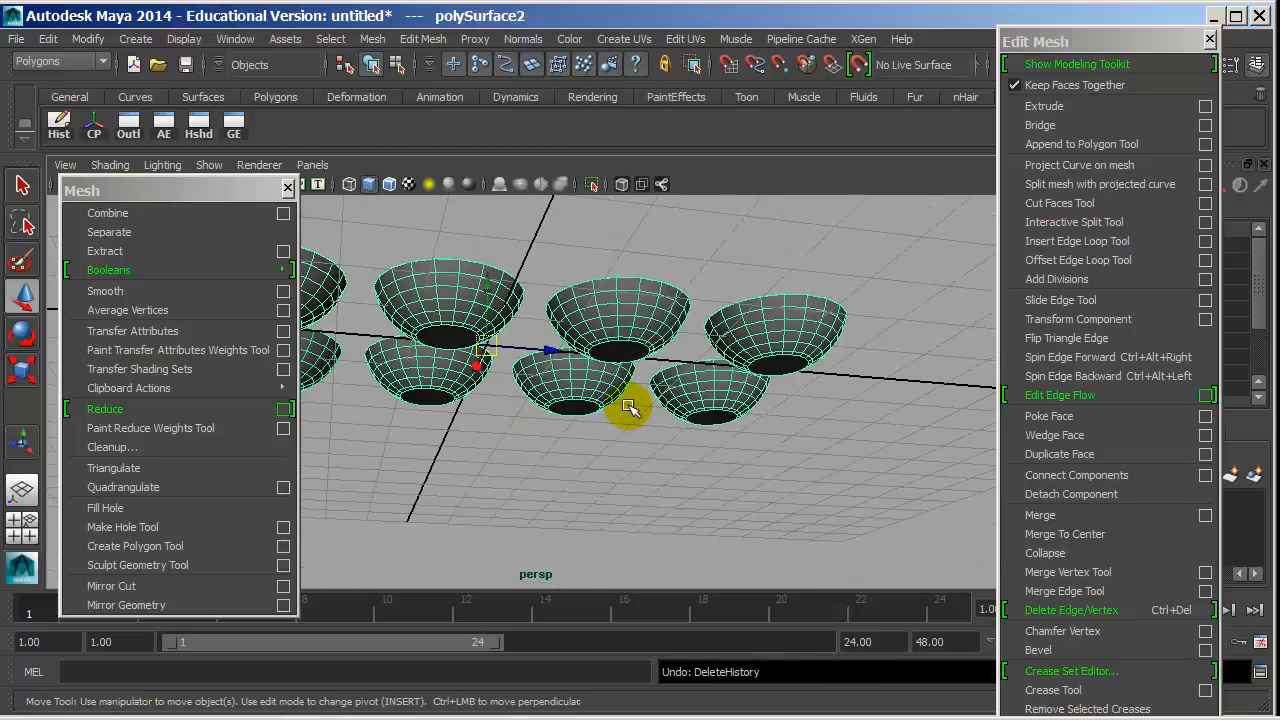
pyautogui.hotkey('ctrl', 'z')
pyautogui.hotkey('ctrl', 'z')
pyautogui.hotkey('ctrl', 'z')
pyautogui.keyDown('alt'); pyautogui.moveTo(808, 402); pyautogui.dragTo(592, 432); pyautogui.keyUp('alt')
pyautogui.scroll(-3, 592, 432)
pyautogui.hotkey('ctrl', 'z')
pyautogui.hotkey('ctrl', 'z')
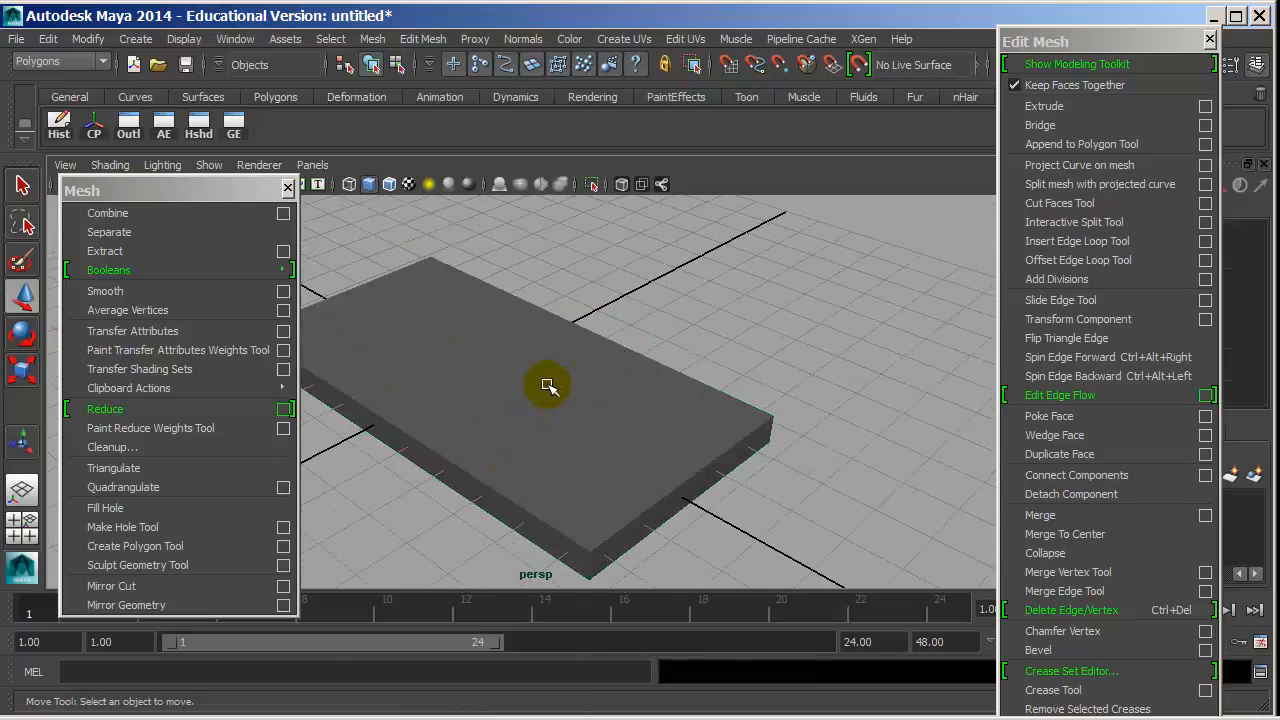
pyautogui.hotkey('ctrl', 'z')
# - Tilt the combined spheres by about 12, -2 and 14 degrees so they sink to different depths in the slab
pyautogui.click(418, 421)
pyautogui.click(425, 345)
pyautogui.press('e')
pyautogui.moveTo(492, 330); pyautogui.dragTo(425, 371)
pyautogui.hotkey('ctrl', 'z')
pyautogui.click(648, 333)
pyautogui.click(580, 324)
pyautogui.hotkey('ctrl', 'z')
pyautogui.hotkey('ctrl', 'z')
pyautogui.hotkey('ctrl', 'z')
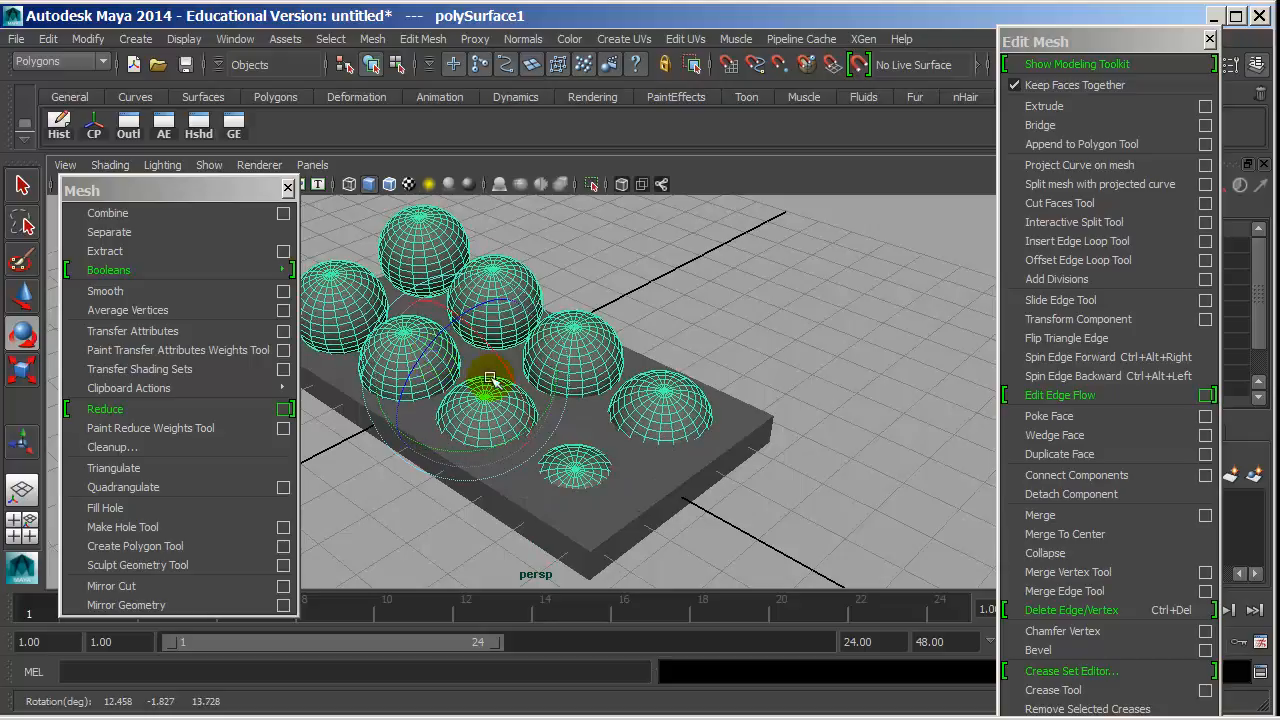
# - Subtract the tilted spheres from the slab with a Boolean Difference and inspect the resulting hollows
pyautogui.click(615, 436)
pyautogui.keyDown('shift'); pyautogui.click(606, 349); pyautogui.keyUp('shift')
pyautogui.moveTo(234, 270)
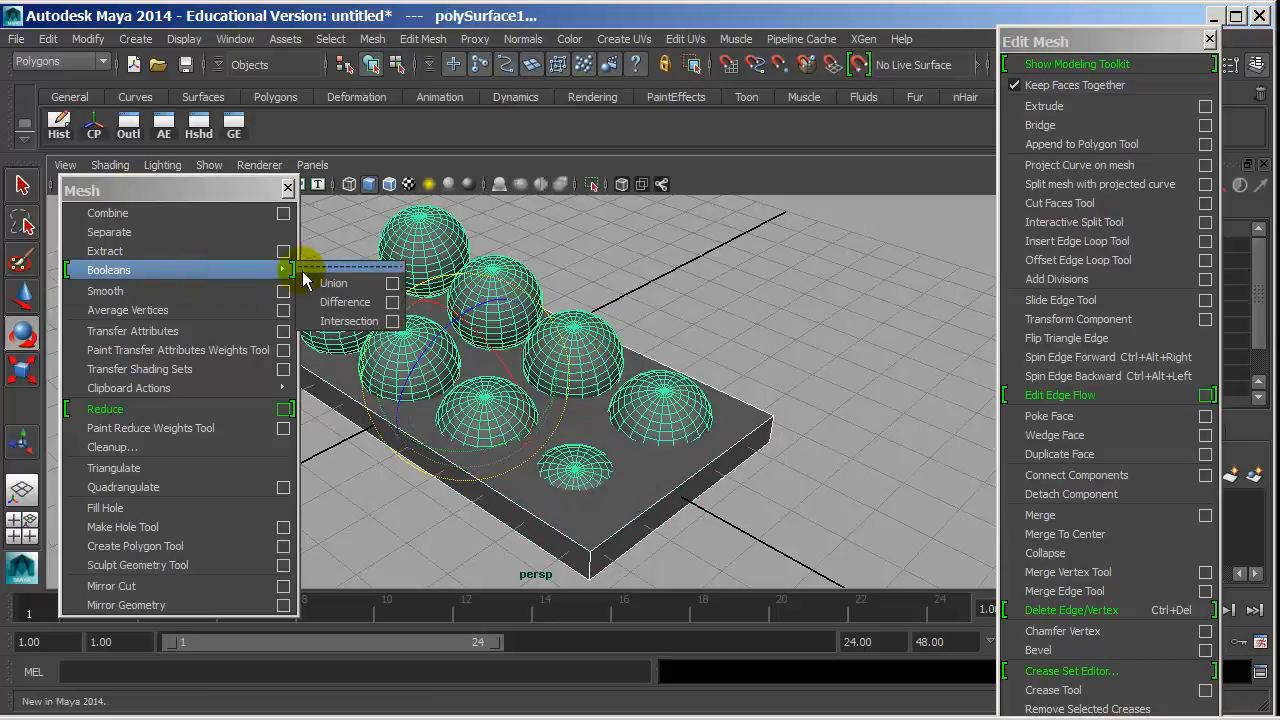
pyautogui.click(322, 298)
pyautogui.click(731, 302)
pyautogui.keyDown('alt'); pyautogui.moveTo(440, 324); pyautogui.dragTo(566, 332); pyautogui.keyUp('alt')
pyautogui.click(566, 332)
pyautogui.keyDown('alt'); pyautogui.moveTo(444, 389); pyautogui.dragTo(452, 390); pyautogui.keyUp('alt')
pyautogui.scroll(6, 452, 390)
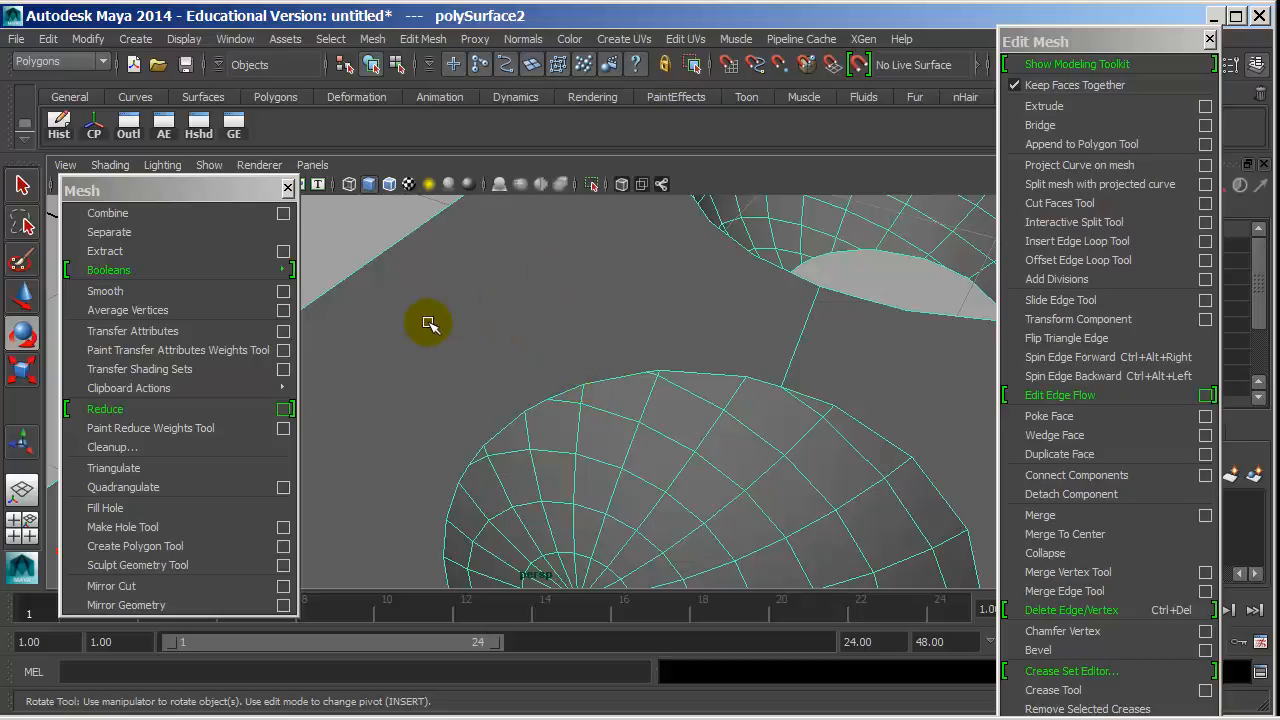
# - Try moving a single vertex on the rim of one hollow upward, and undo the move
pyautogui.moveTo(428, 323); pyautogui.dragTo(360, 249, button='right')
pyautogui.click(584, 384)
pyautogui.press('w')
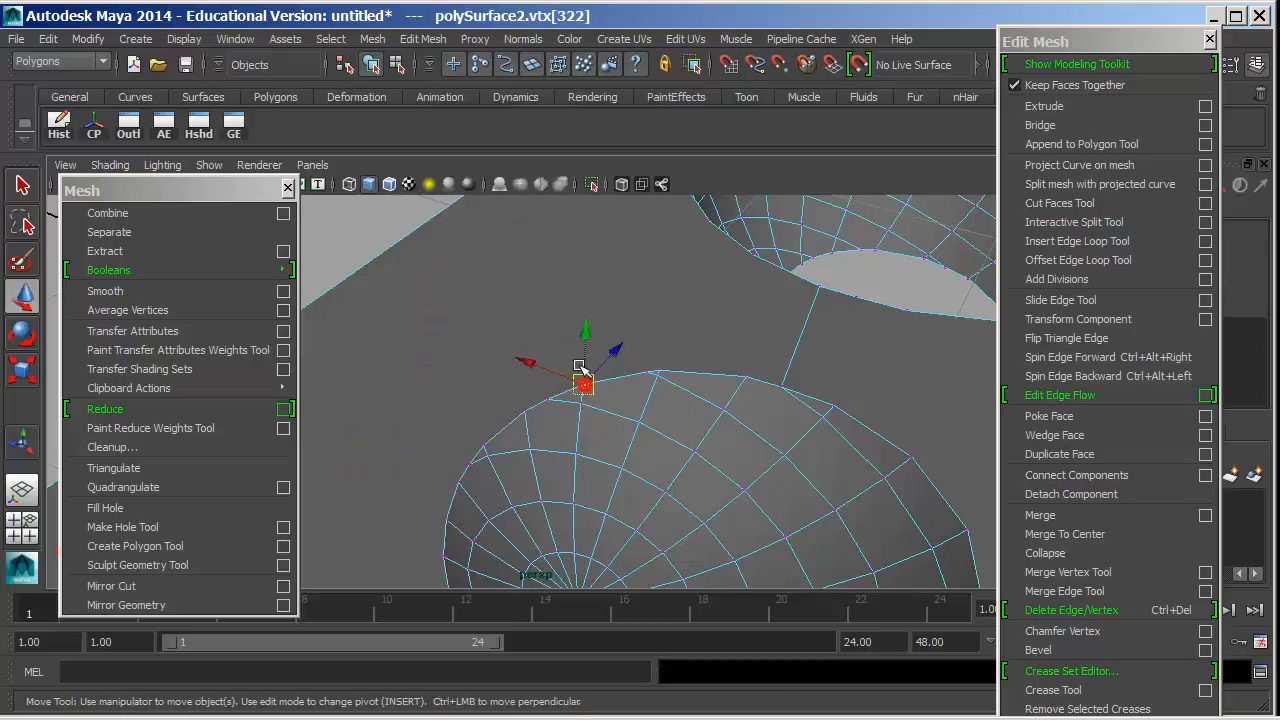
pyautogui.moveTo(580, 349); pyautogui.dragTo(800, 314)
pyautogui.keyDown('alt'); pyautogui.moveTo(800, 314); pyautogui.dragTo(697, 426, button='middle'); pyautogui.keyUp('alt')
pyautogui.keyDown('alt'); pyautogui.moveTo(697, 426); pyautogui.dragTo(726, 414); pyautogui.keyUp('alt')
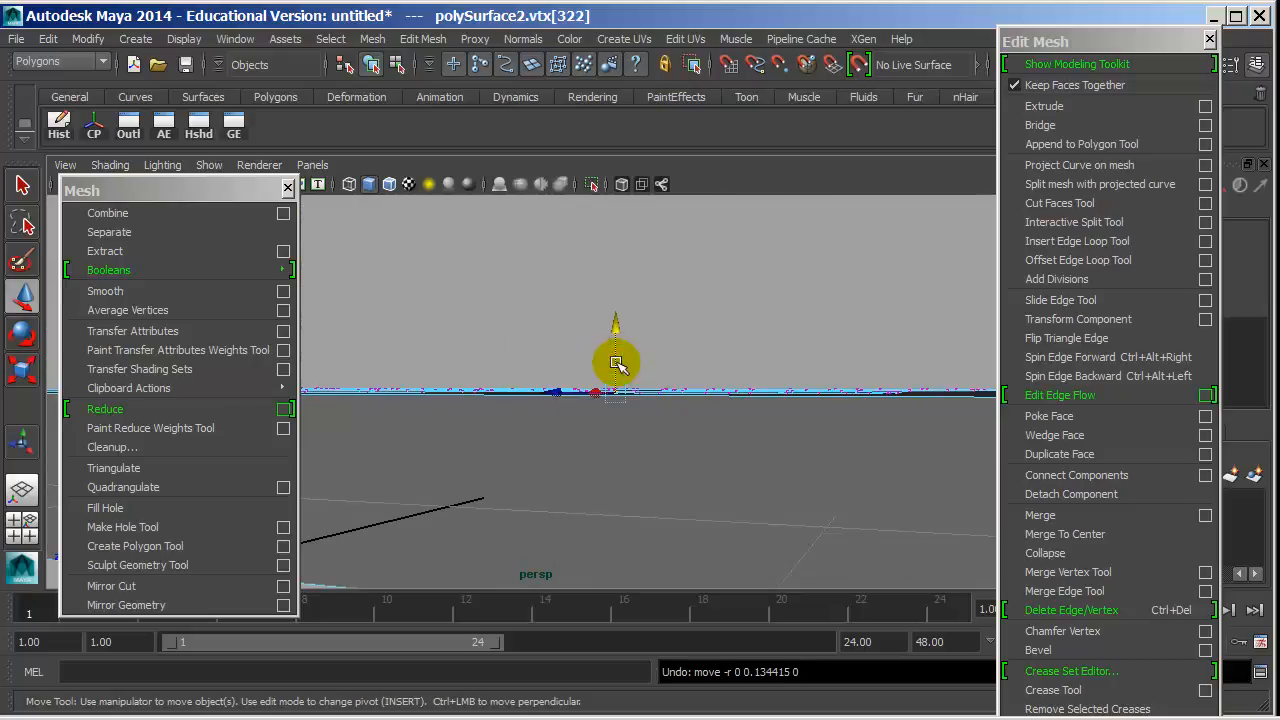
pyautogui.keyDown('alt'); pyautogui.moveTo(709, 322); pyautogui.dragTo(735, 365); pyautogui.keyUp('alt')
# - Cut edges from the slab's corner to rim vertices of the nearest hollow with the Interactive Split Tool
pyautogui.keyDown('alt'); pyautogui.moveTo(790, 397); pyautogui.dragTo(505, 456); pyautogui.keyUp('alt')
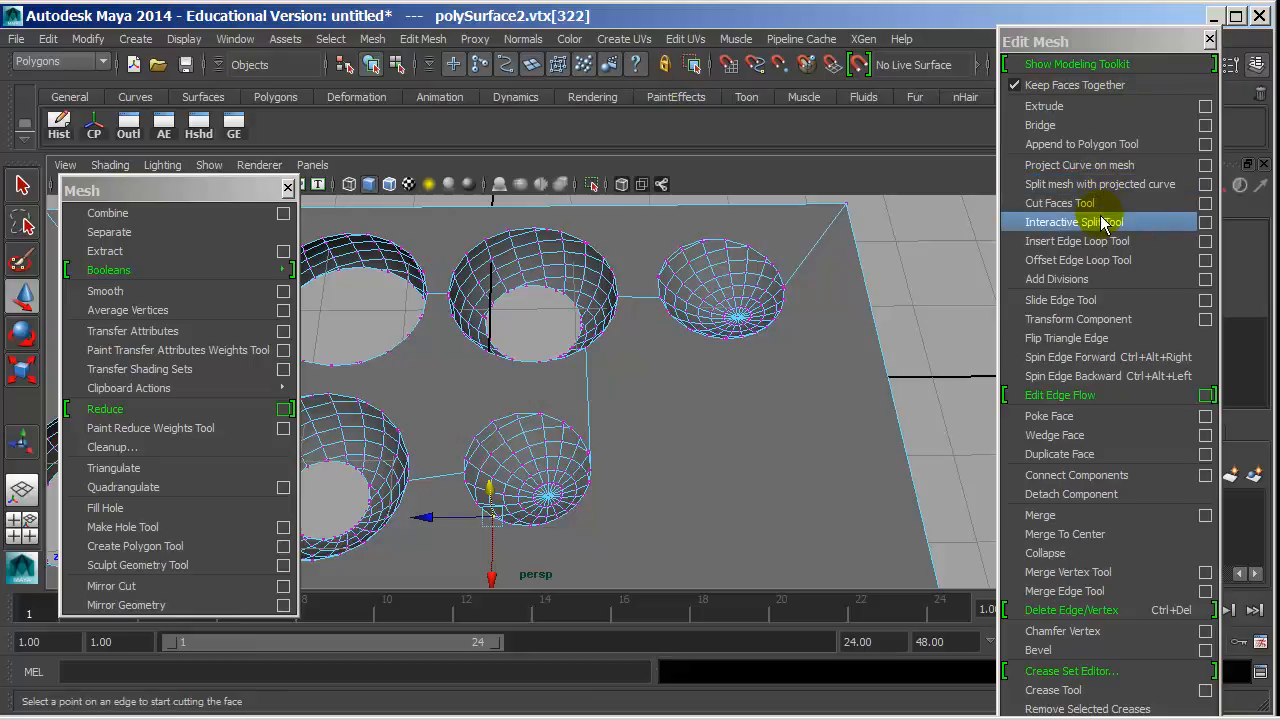
pyautogui.click(1077, 241)
pyautogui.click(798, 268)
pyautogui.keyDown('alt'); pyautogui.moveTo(798, 269); pyautogui.dragTo(658, 280, button='middle'); pyautogui.keyUp('alt')
pyautogui.keyDown('alt'); pyautogui.moveTo(651, 340); pyautogui.dragTo(374, 346); pyautogui.keyUp('alt')
pyautogui.keyDown('alt'); pyautogui.moveTo(617, 357); pyautogui.dragTo(506, 226, button='middle'); pyautogui.keyUp('alt')
pyautogui.keyDown('alt'); pyautogui.moveTo(520, 226); pyautogui.dragTo(548, 378, button='right'); pyautogui.keyUp('alt')
pyautogui.keyDown('alt'); pyautogui.moveTo(548, 378); pyautogui.dragTo(517, 329, button='middle'); pyautogui.keyUp('alt')
pyautogui.keyDown('alt'); pyautogui.moveTo(520, 330); pyautogui.dragTo(488, 357, button='right'); pyautogui.keyUp('alt')
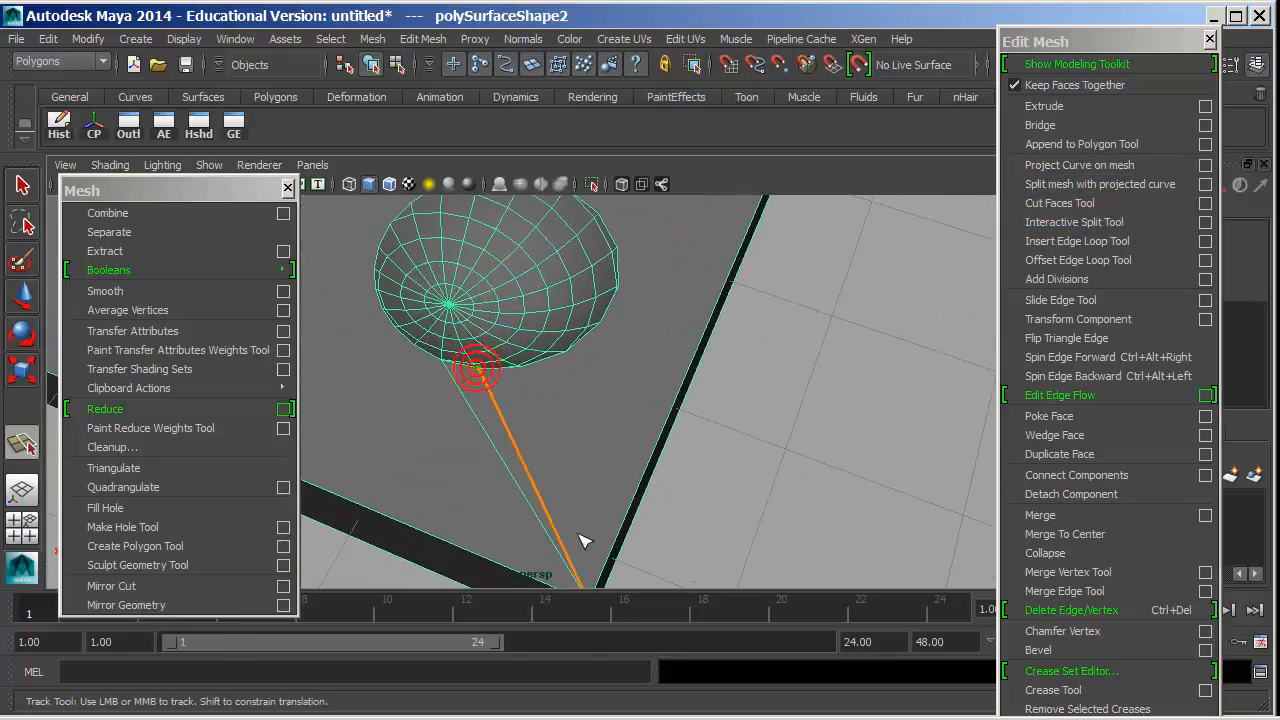
pyautogui.click(516, 375)
pyautogui.press('Return')
pyautogui.click(583, 571)
pyautogui.press('Return')
# - Cut further edges from one point on the slab's border edge to neighbouring rim vertices of the hollow
pyautogui.click(658, 455)
pyautogui.press('Return')
pyautogui.click(585, 340)
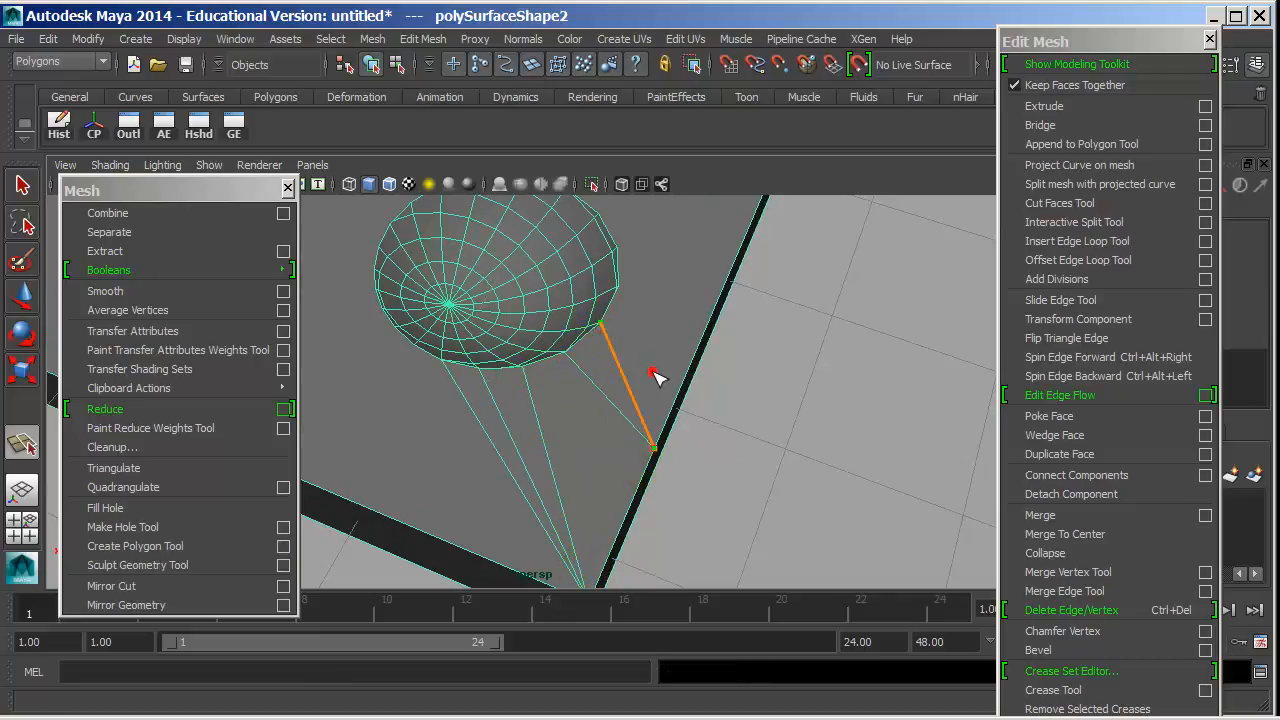
pyautogui.press('Return')
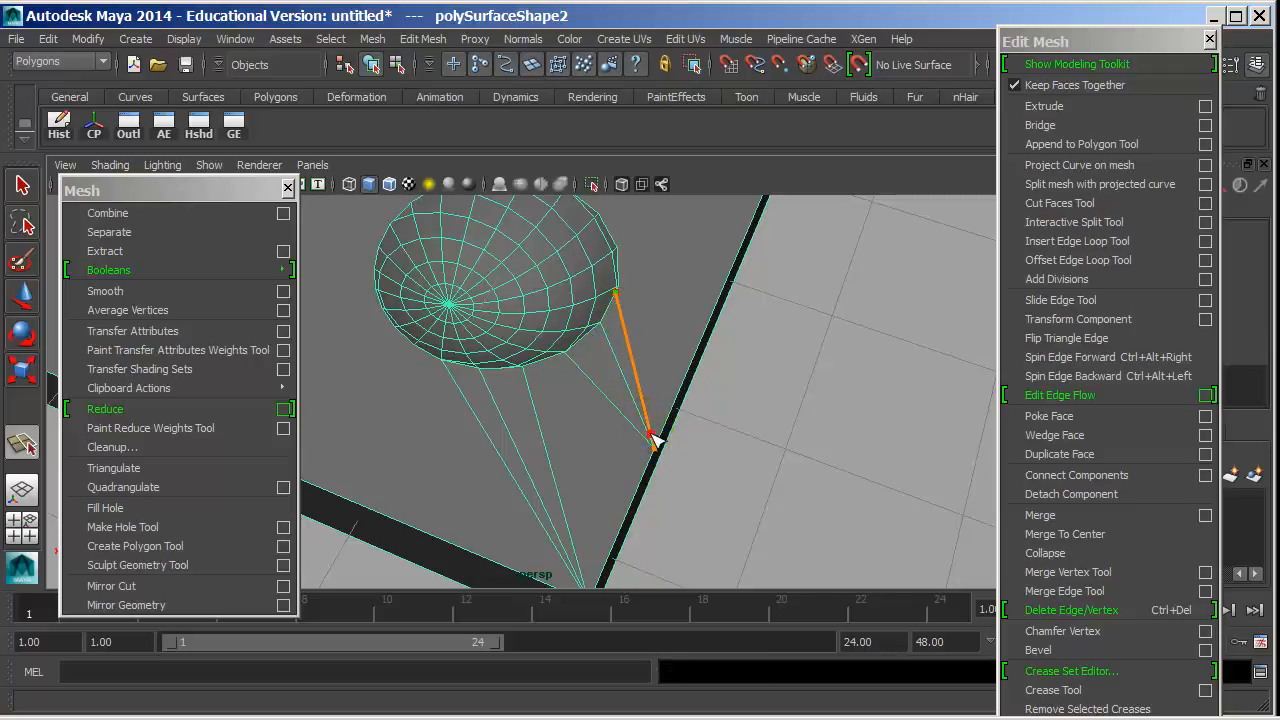
pyautogui.click(651, 434)
pyautogui.press('Return')
pyautogui.keyDown('alt'); pyautogui.moveTo(651, 434); pyautogui.dragTo(540, 398); pyautogui.keyUp('alt')
pyautogui.keyDown('alt'); pyautogui.moveTo(540, 398); pyautogui.dragTo(405, 363, button='middle'); pyautogui.keyUp('alt')
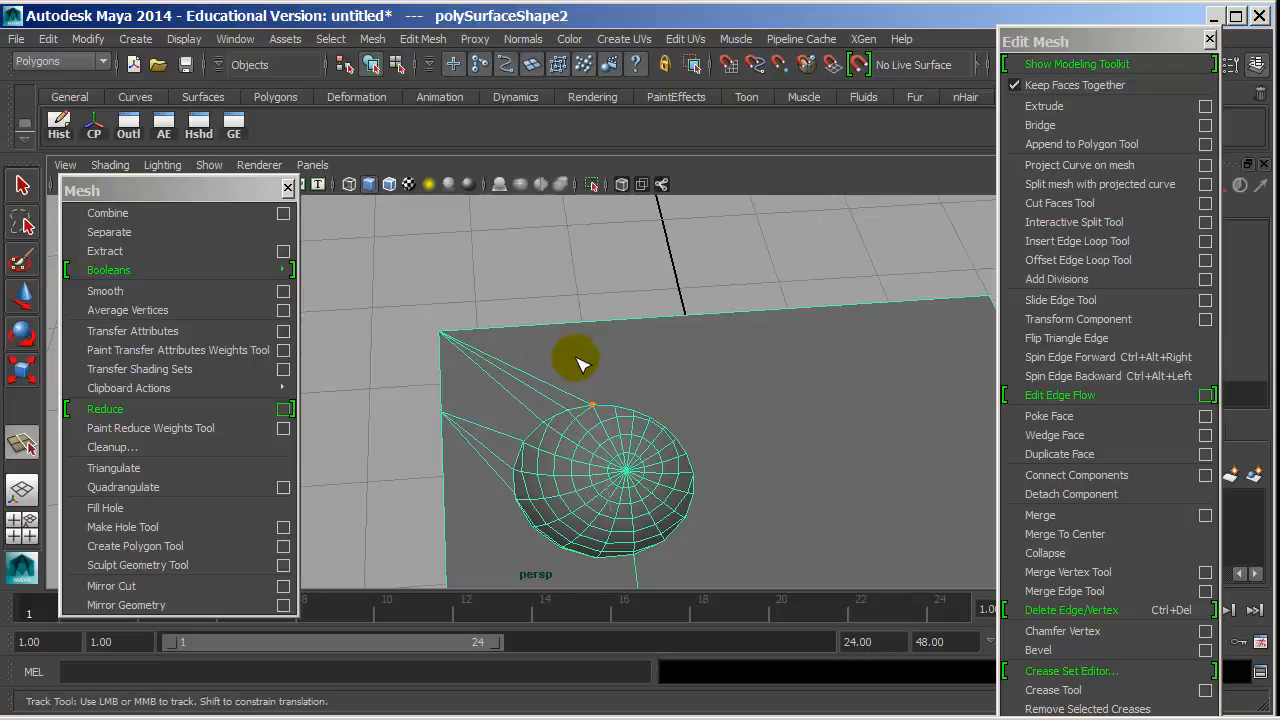
# - Leave the split tool and delete the slab with its hollows
pyautogui.press('w')
pyautogui.keyDown('alt'); pyautogui.moveTo(803, 463); pyautogui.dragTo(340, 410, button='right'); pyautogui.keyUp('alt')
pyautogui.keyDown('alt'); pyautogui.moveTo(717, 411); pyautogui.dragTo(720, 351, button='middle'); pyautogui.keyUp('alt')
pyautogui.keyDown('alt'); pyautogui.moveTo(720, 351); pyautogui.dragTo(695, 353, button='right'); pyautogui.keyUp('alt')
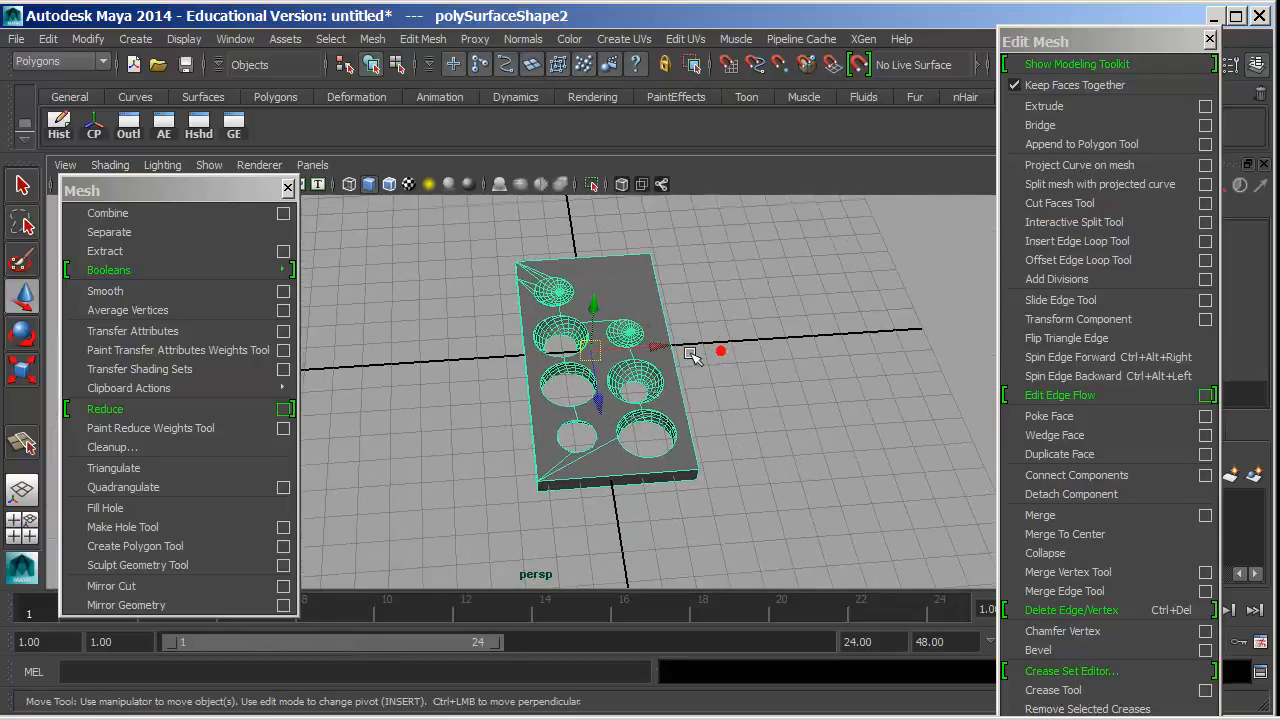
pyautogui.press('Delete')
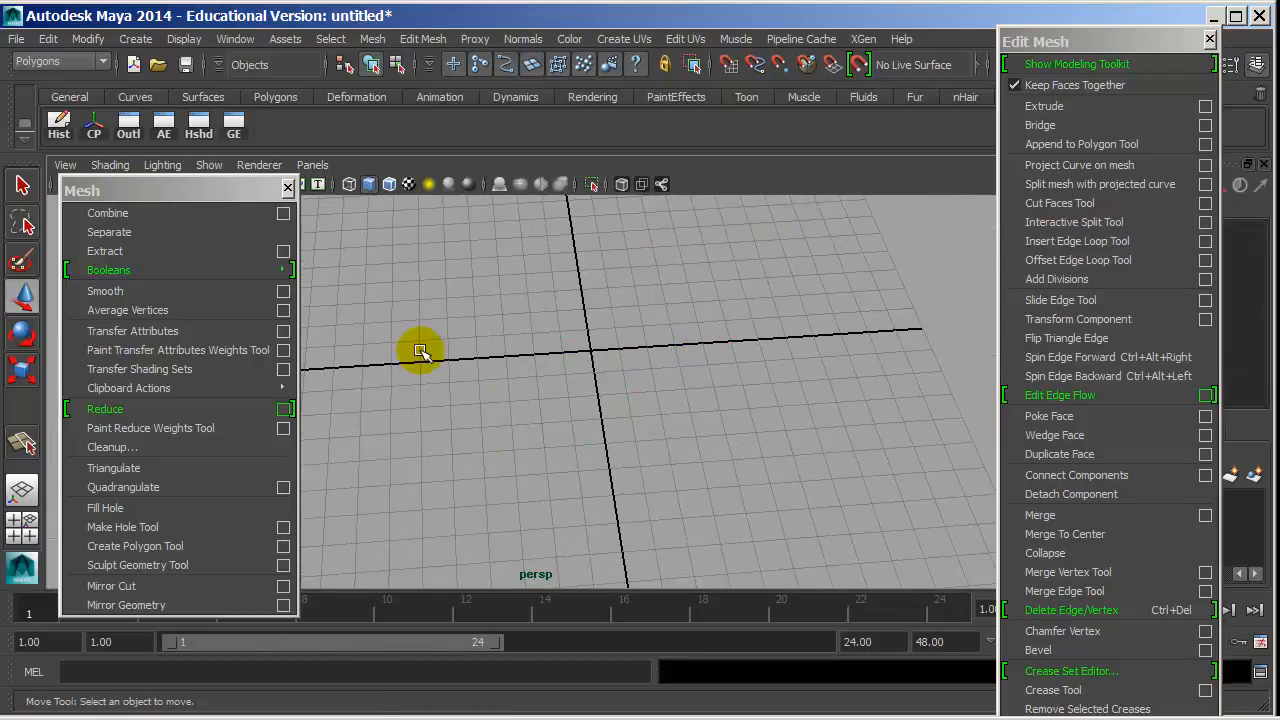
# - Create a polygon cube at the origin and display it shaded
pyautogui.click(135, 39)
pyautogui.moveTo(240, 89)
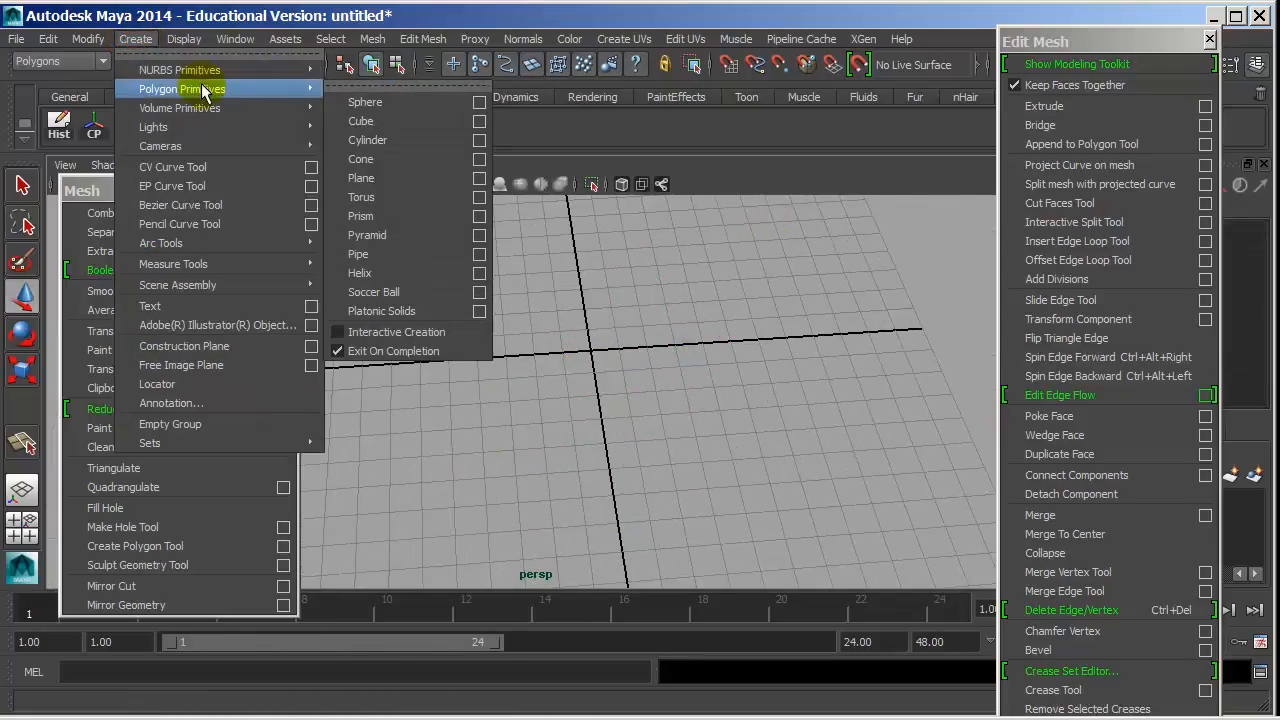
pyautogui.click(363, 120)
pyautogui.press('5')
pyautogui.scroll(5, 480, 345)
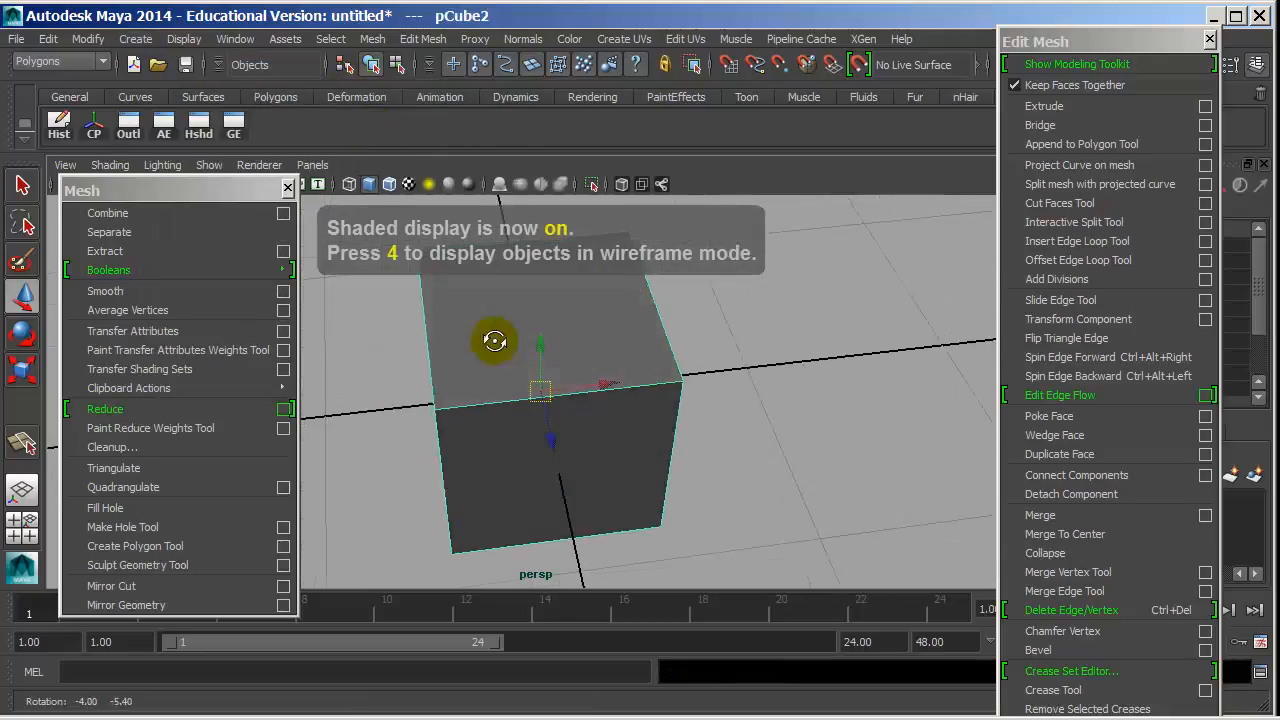
# - Try Smooth on the cube, undo it, and compare with the smooth mesh preview before returning to the normal display
pyautogui.click(184, 290)
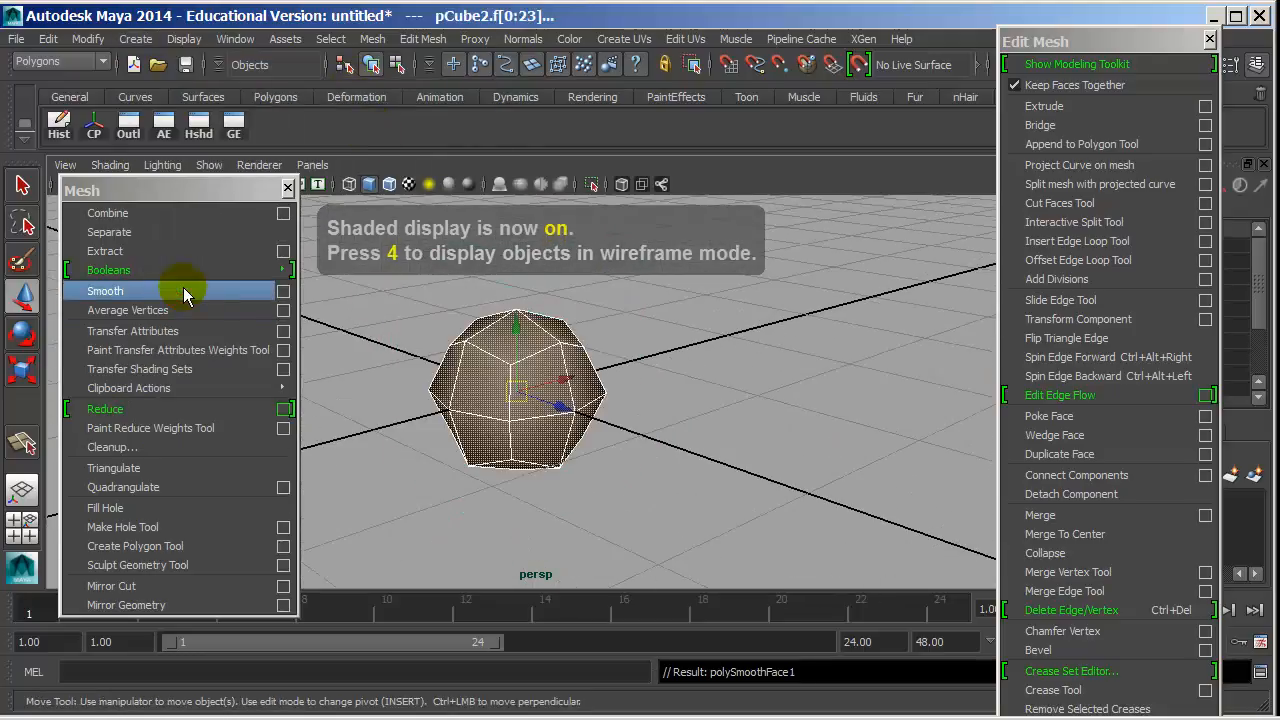
pyautogui.hotkey('ctrl', 'z')
pyautogui.press('3')
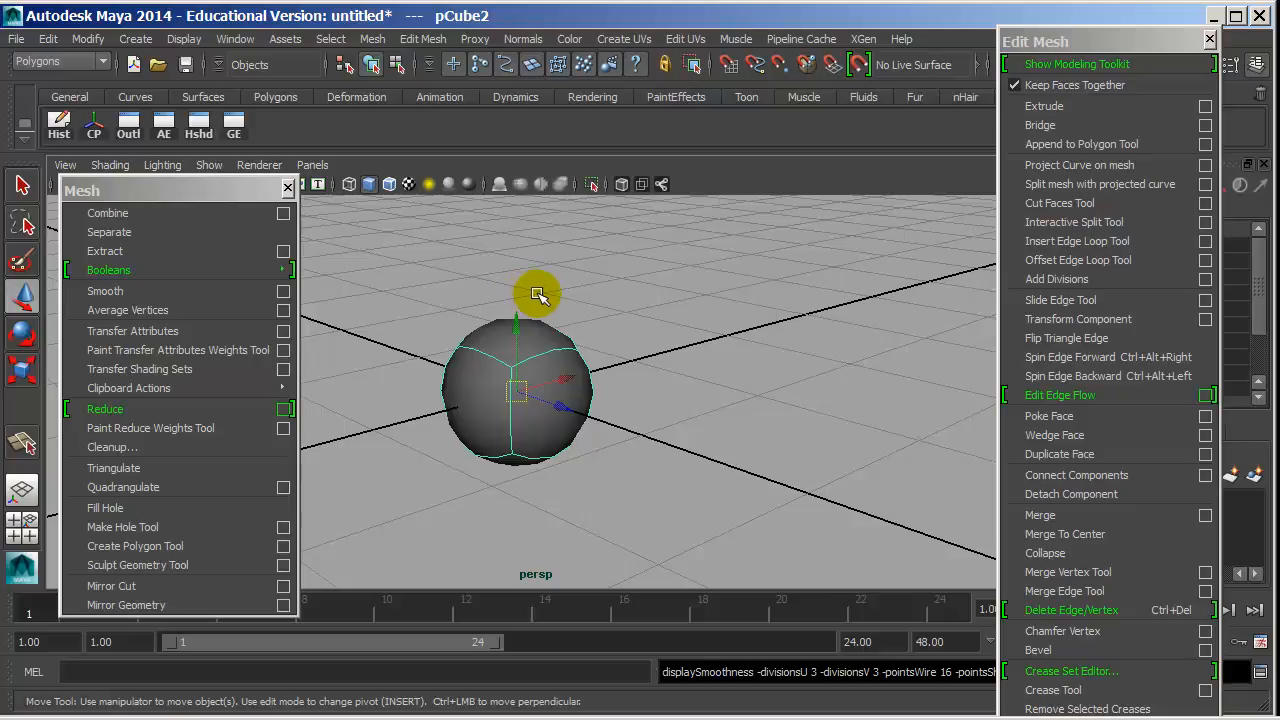
pyautogui.press('1')
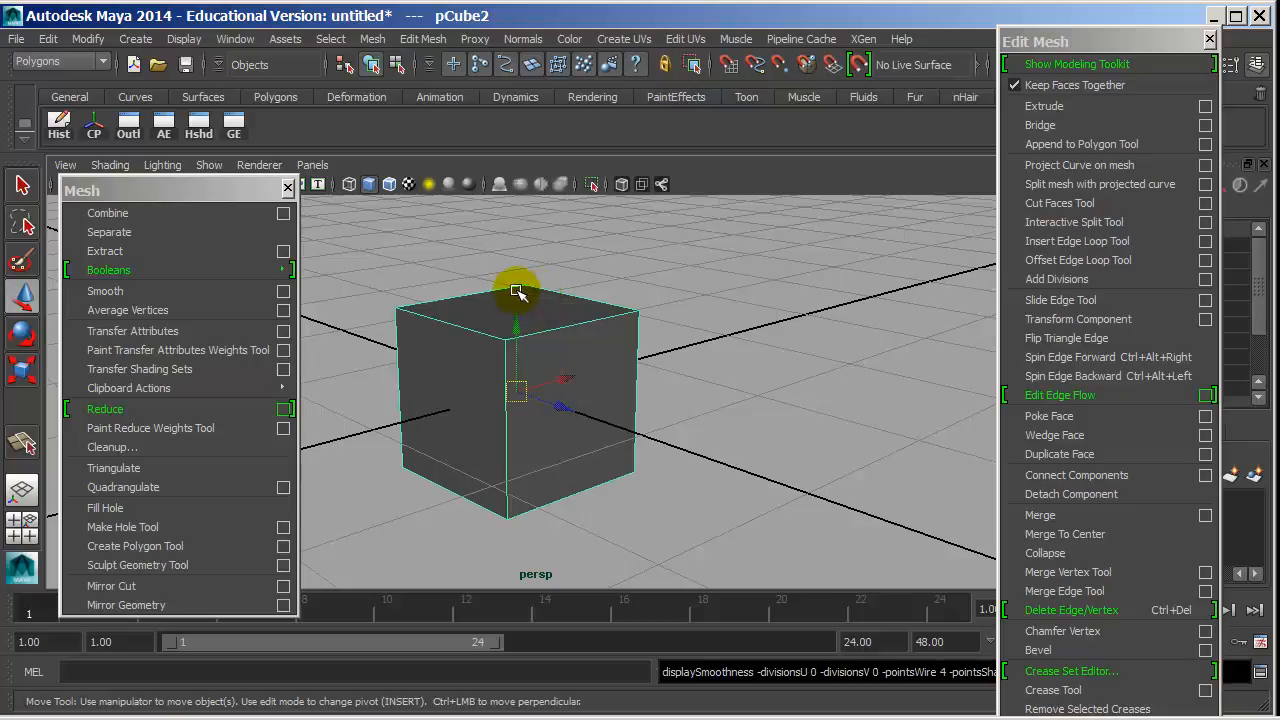
# - Apply Smooth to the cube, return to object selection, and move the Edit Mesh window off the Channel Box
pyautogui.click(231, 291)
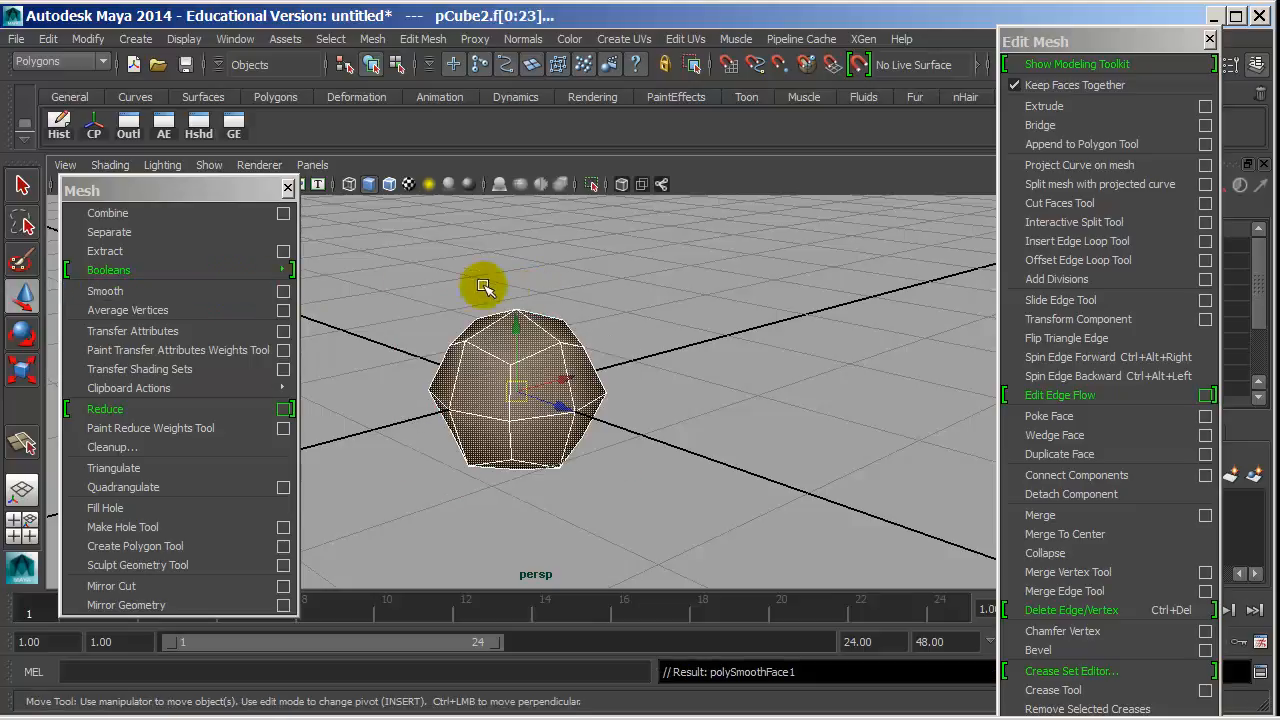
pyautogui.moveTo(565, 340); pyautogui.dragTo(630, 224, button='right')
pyautogui.keyDown('alt'); pyautogui.moveTo(630, 240); pyautogui.dragTo(914, 194); pyautogui.keyUp('alt')
pyautogui.moveTo(1134, 37); pyautogui.dragTo(901, 249)
# - Raise the polySmoothFace1 Divisions to 4 and inspect the smoothed cube from several angles
pyautogui.scroll(-3, 1140, 345)
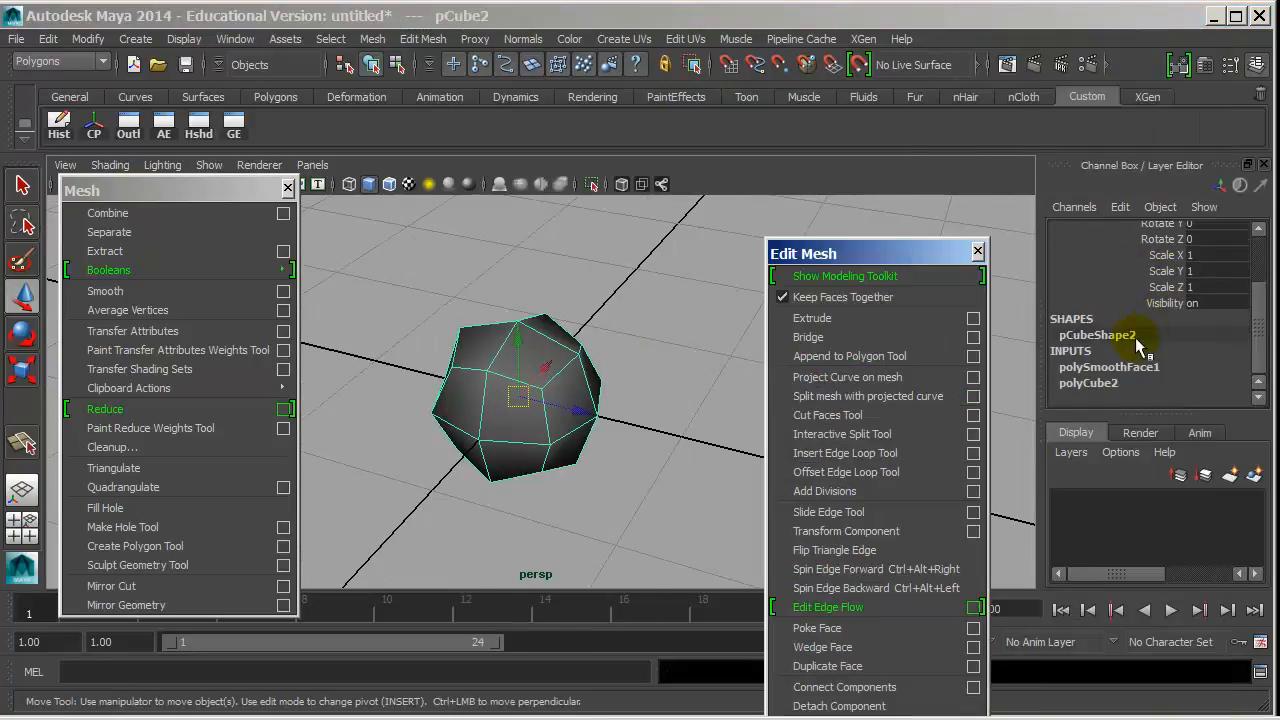
pyautogui.click(1135, 367)
pyautogui.scroll(-2, 1148, 370)
pyautogui.click(1157, 328)
pyautogui.moveTo(556, 330); pyautogui.dragTo(581, 321, button='middle')
pyautogui.click(643, 317)
pyautogui.keyDown('alt'); pyautogui.moveTo(613, 382); pyautogui.dragTo(605, 394); pyautogui.keyUp('alt')
pyautogui.click(522, 447)
pyautogui.keyDown('alt'); pyautogui.moveTo(521, 474); pyautogui.dragTo(560, 308); pyautogui.keyUp('alt')
pyautogui.click(601, 309)
pyautogui.keyDown('alt'); pyautogui.moveTo(434, 317); pyautogui.dragTo(491, 383); pyautogui.keyUp('alt')
pyautogui.keyDown('alt'); pyautogui.moveTo(491, 383); pyautogui.dragTo(540, 370, button='right'); pyautogui.keyUp('alt')
pyautogui.click(537, 323)
pyautogui.keyDown('alt'); pyautogui.moveTo(498, 341); pyautogui.dragTo(510, 422); pyautogui.keyUp('alt')
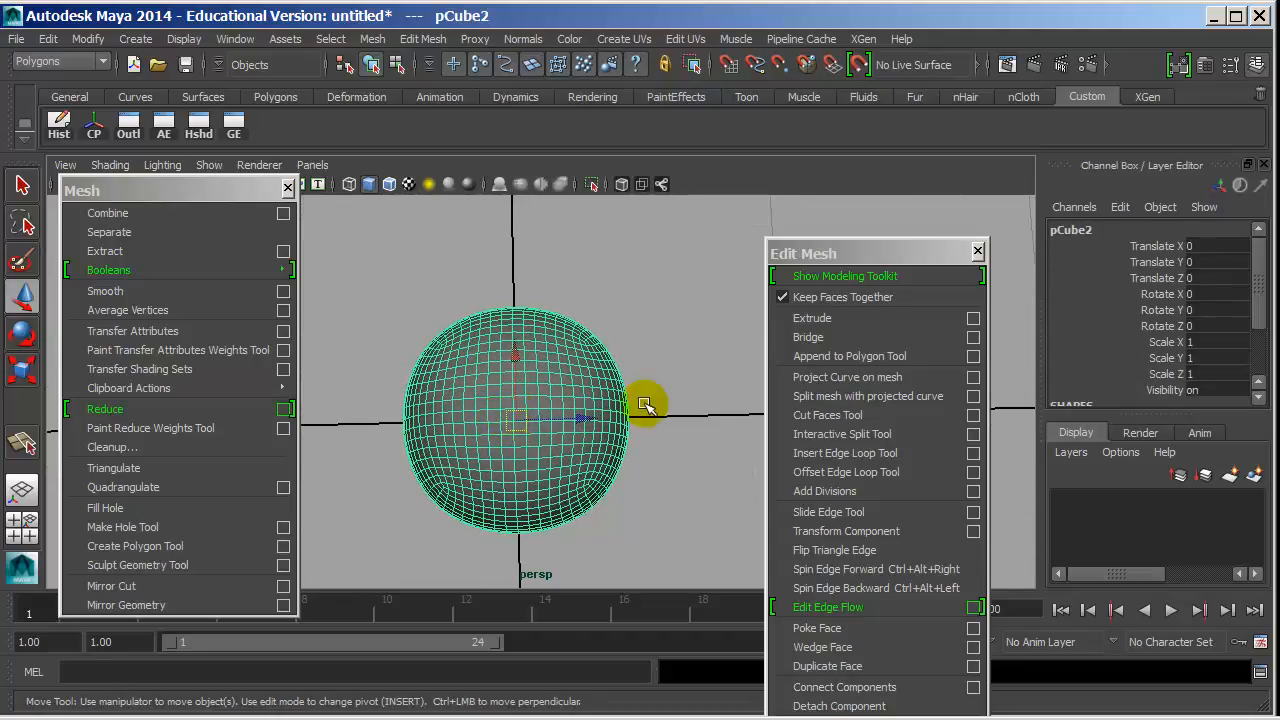
# - Set the polySmoothFace1 Divisions to 3
pyautogui.scroll(-3, 1092, 350)
pyautogui.click(1108, 368)
pyautogui.scroll(-3, 1136, 358)
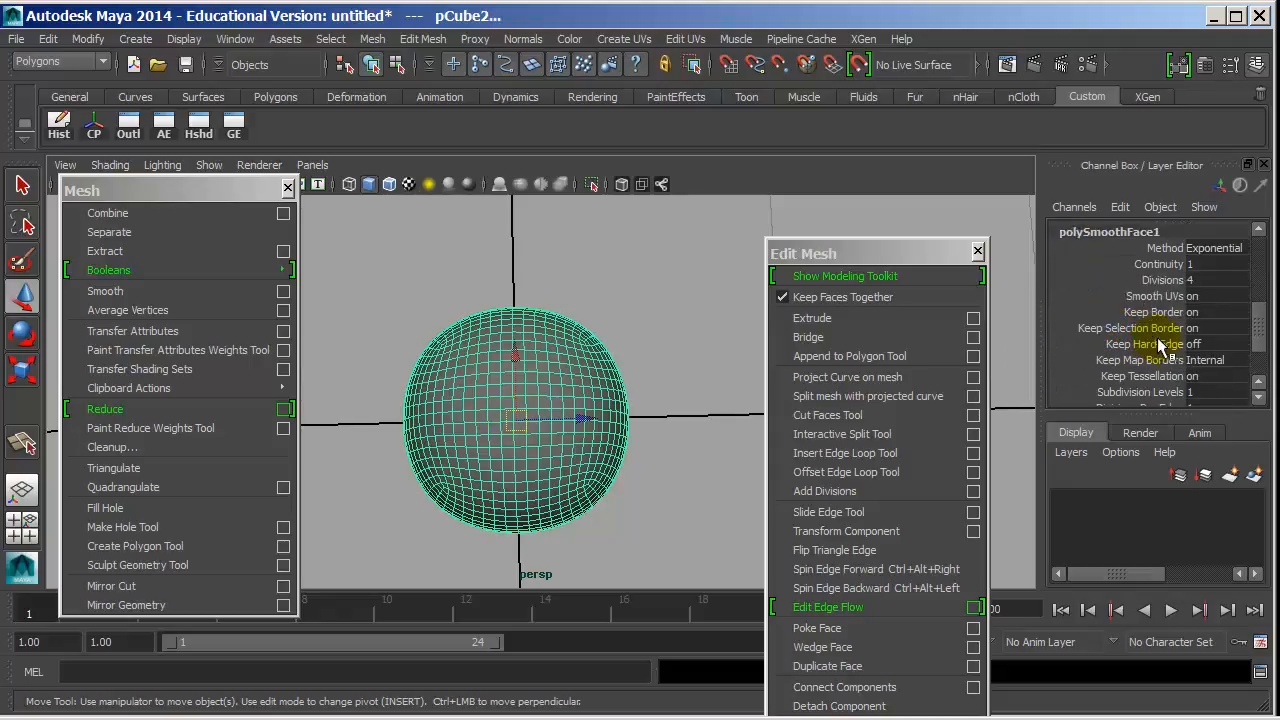
pyautogui.click(1160, 280)
pyautogui.moveTo(700, 320); pyautogui.dragTo(654, 337, button='middle')
# - Frame the smoothed cube in the top view and select the two middle columns of faces running along its Z direction
pyautogui.press('space')
pyautogui.keyDown('alt'); pyautogui.moveTo(654, 337); pyautogui.dragTo(569, 361); pyautogui.keyUp('alt')
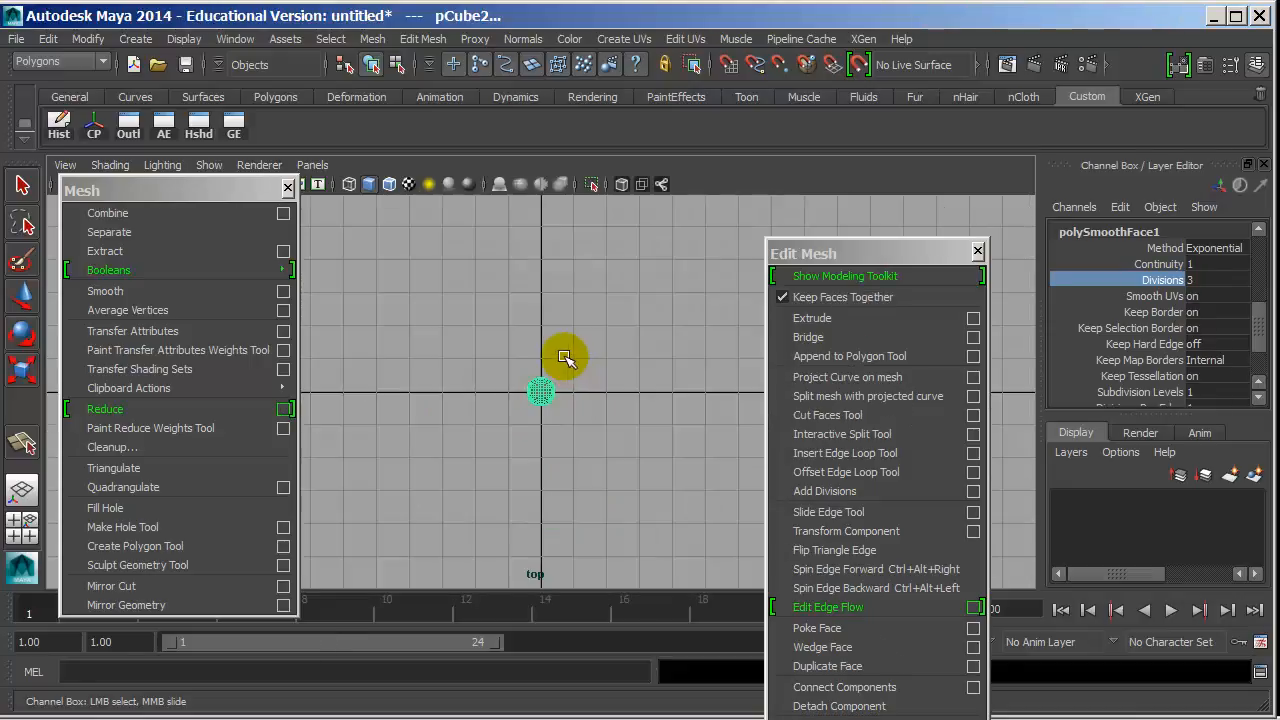
pyautogui.press('f')
pyautogui.keyDown('alt'); pyautogui.moveTo(649, 360); pyautogui.dragTo(592, 341); pyautogui.keyUp('alt')
pyautogui.moveTo(486, 249); pyautogui.dragTo(486, 305, button='right')
pyautogui.moveTo(561, 505); pyautogui.dragTo(567, 526)
pyautogui.press('w')
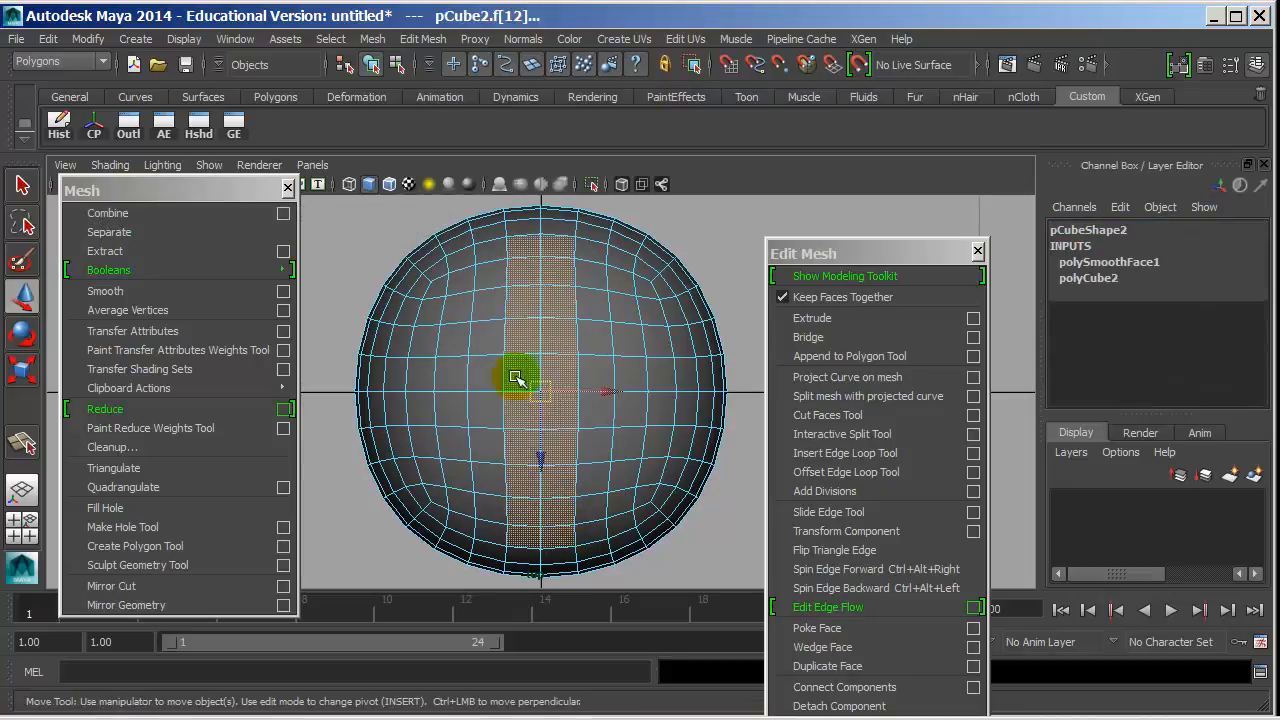
# - Add the middle rows of faces along X to form a cross, and deselect the matching faces on the cube's underside
pyautogui.keyDown('shift'); pyautogui.click(409, 374); pyautogui.keyUp('shift')
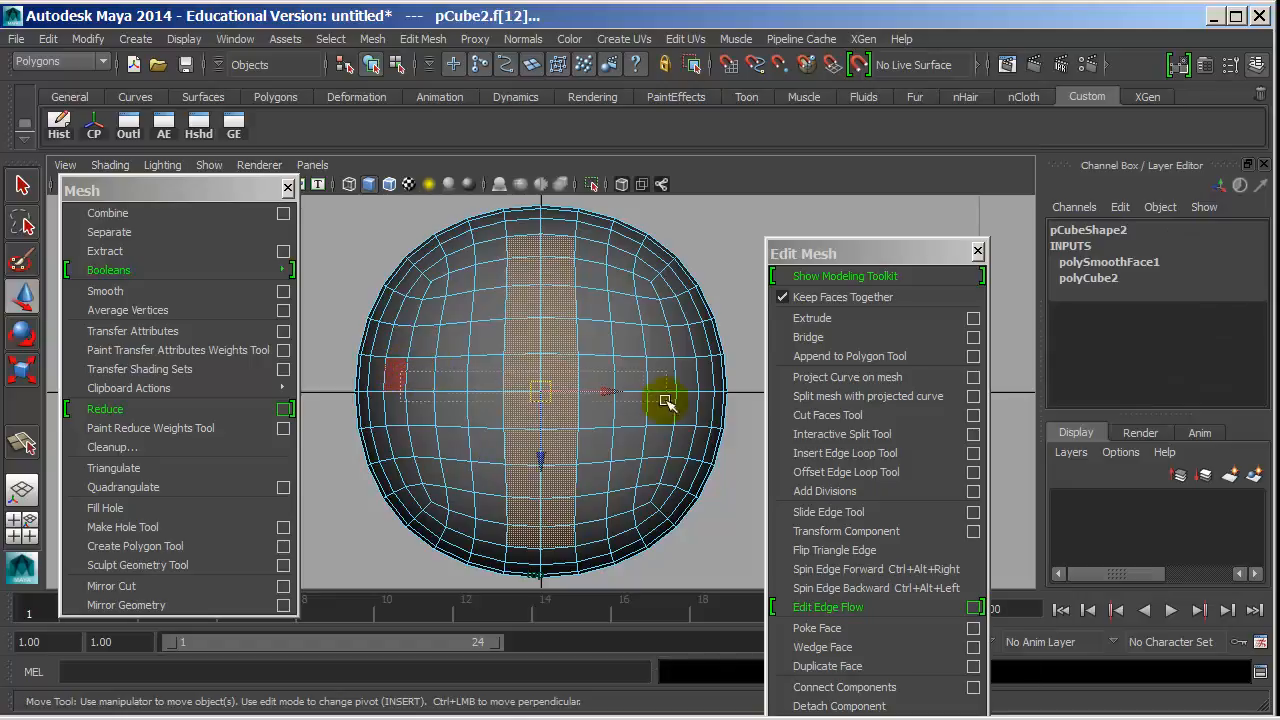
pyautogui.keyDown('shift'); pyautogui.moveTo(690, 410); pyautogui.dragTo(688, 408); pyautogui.keyUp('shift')
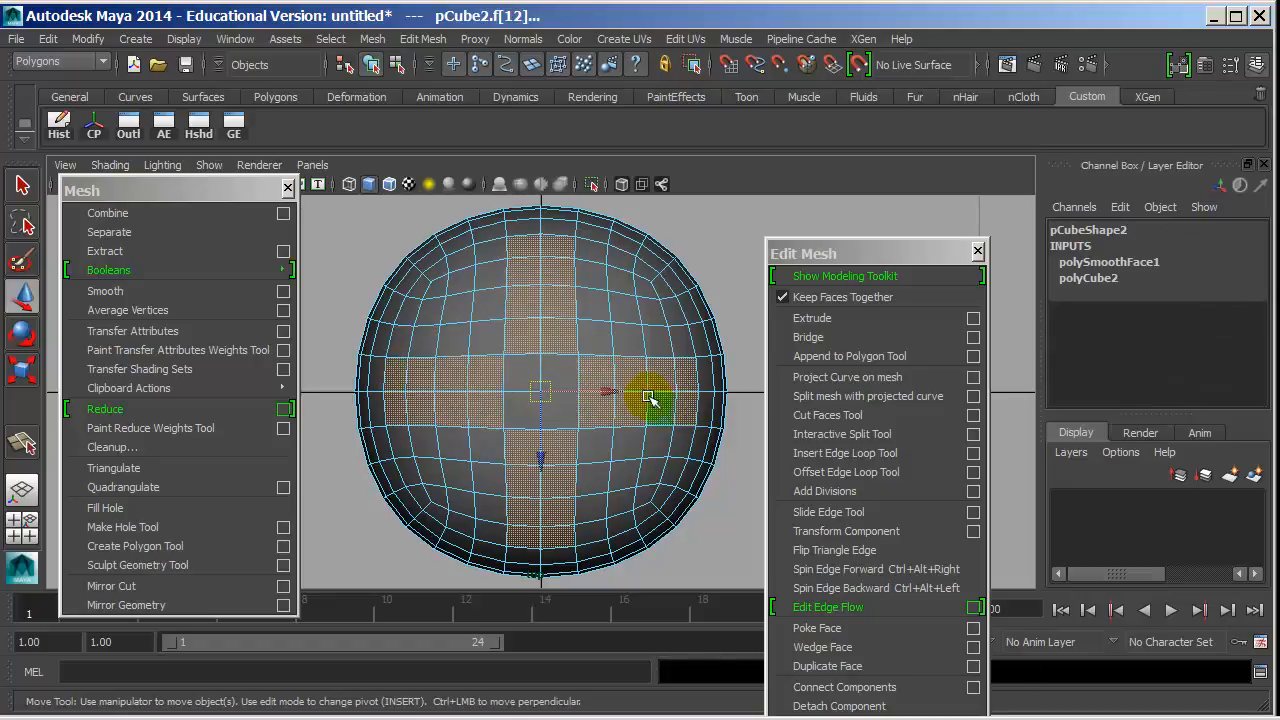
pyautogui.press('space')
pyautogui.click(566, 416)
pyautogui.keyDown('alt'); pyautogui.moveTo(580, 408); pyautogui.dragTo(606, 299); pyautogui.keyUp('alt')
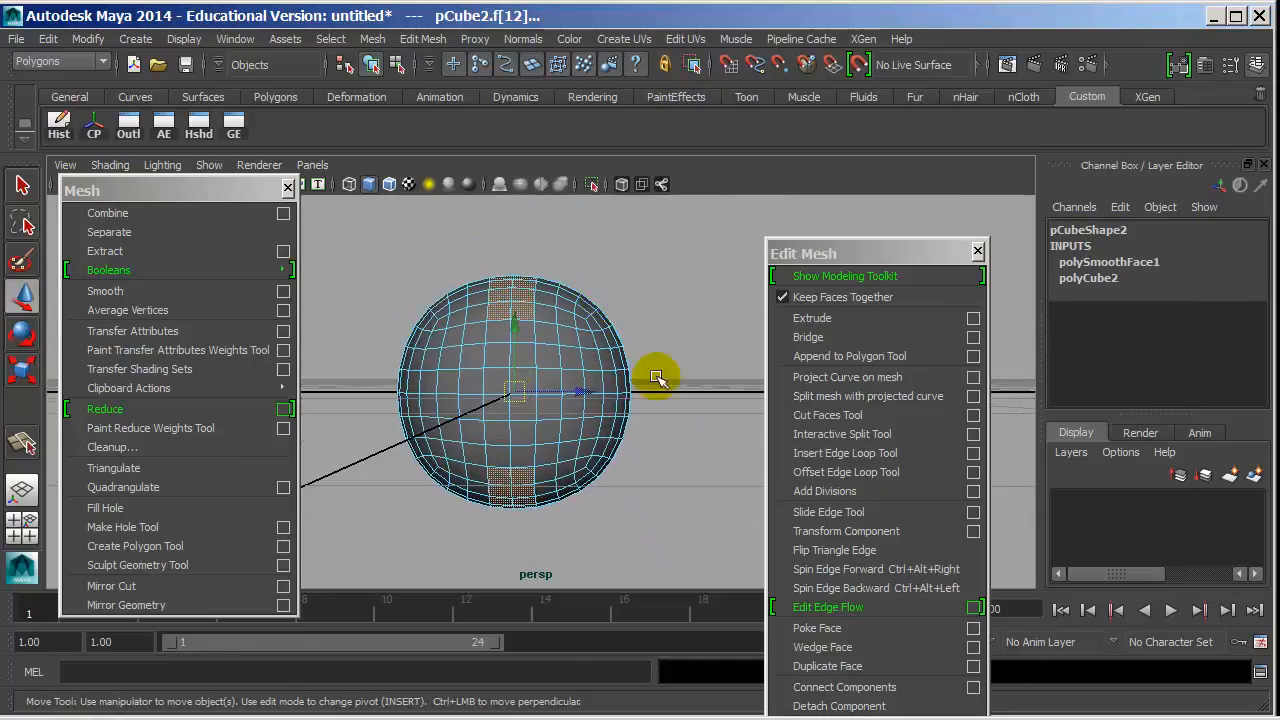
pyautogui.keyDown('ctrl'); pyautogui.moveTo(710, 398); pyautogui.dragTo(464, 528); pyautogui.keyUp('ctrl')
pyautogui.keyDown('alt'); pyautogui.moveTo(563, 349); pyautogui.dragTo(590, 388); pyautogui.keyUp('alt')
# - Extrude the cross-shaped top faces inward to form a recessed groove
pyautogui.press('space')
pyautogui.moveTo(478, 357); pyautogui.dragTo(520, 100)
pyautogui.moveTo(654, 333); pyautogui.dragTo(644, 338)
pyautogui.keyDown('alt'); pyautogui.moveTo(557, 357); pyautogui.dragTo(557, 370); pyautogui.keyUp('alt')
# - Return to object mode and flatten the whole grooved cube to about 0.34 in Scale Y
pyautogui.press('w')
pyautogui.moveTo(452, 363); pyautogui.dragTo(471, 349, button='right')
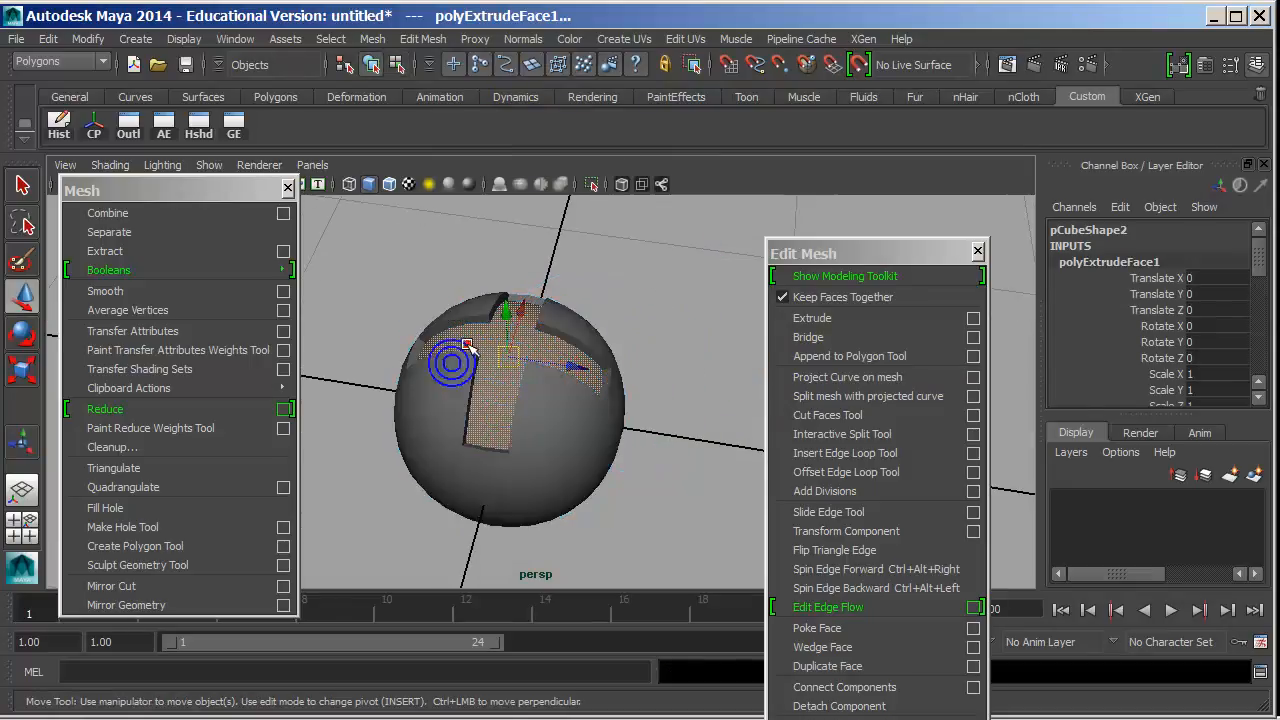
pyautogui.click(471, 347)
pyautogui.click(430, 250)
pyautogui.keyDown('alt'); pyautogui.moveTo(514, 334); pyautogui.dragTo(670, 312); pyautogui.keyUp('alt')
pyautogui.click(543, 309)
pyautogui.press('r')
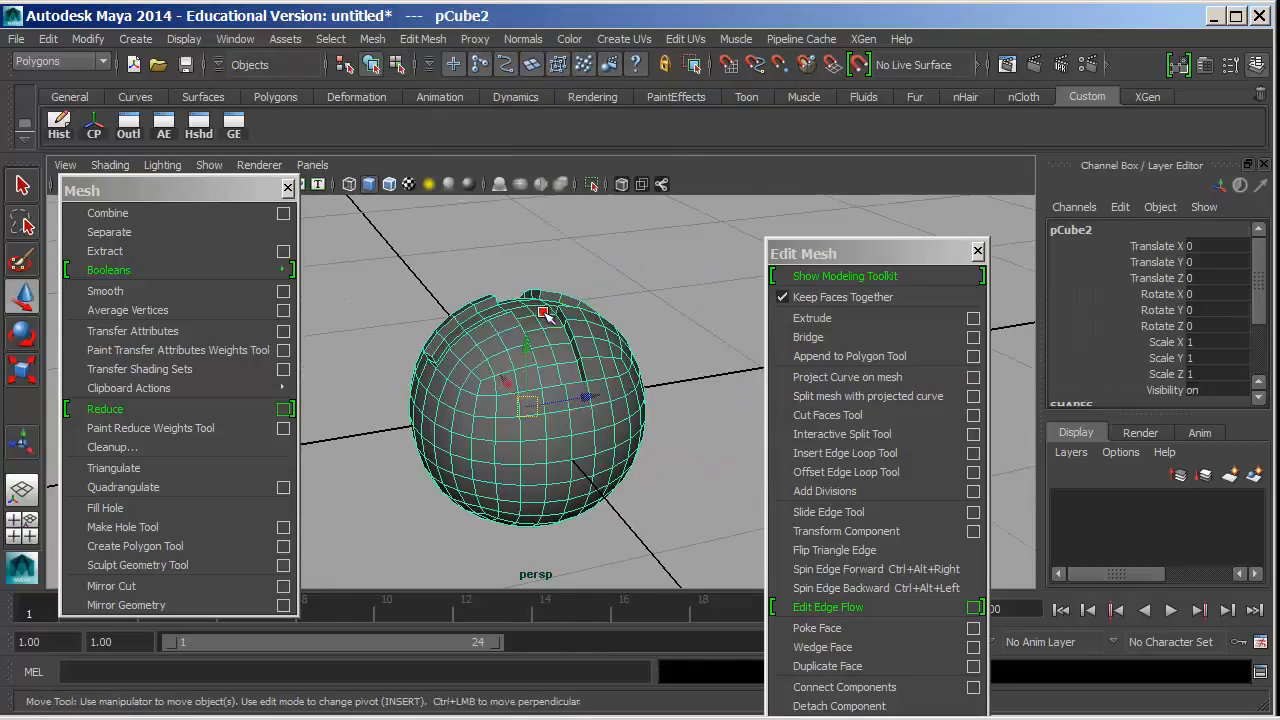
pyautogui.moveTo(531, 322); pyautogui.dragTo(523, 366)
pyautogui.click(500, 300)
pyautogui.keyDown('alt'); pyautogui.moveTo(500, 300); pyautogui.dragTo(478, 440); pyautogui.keyUp('alt')
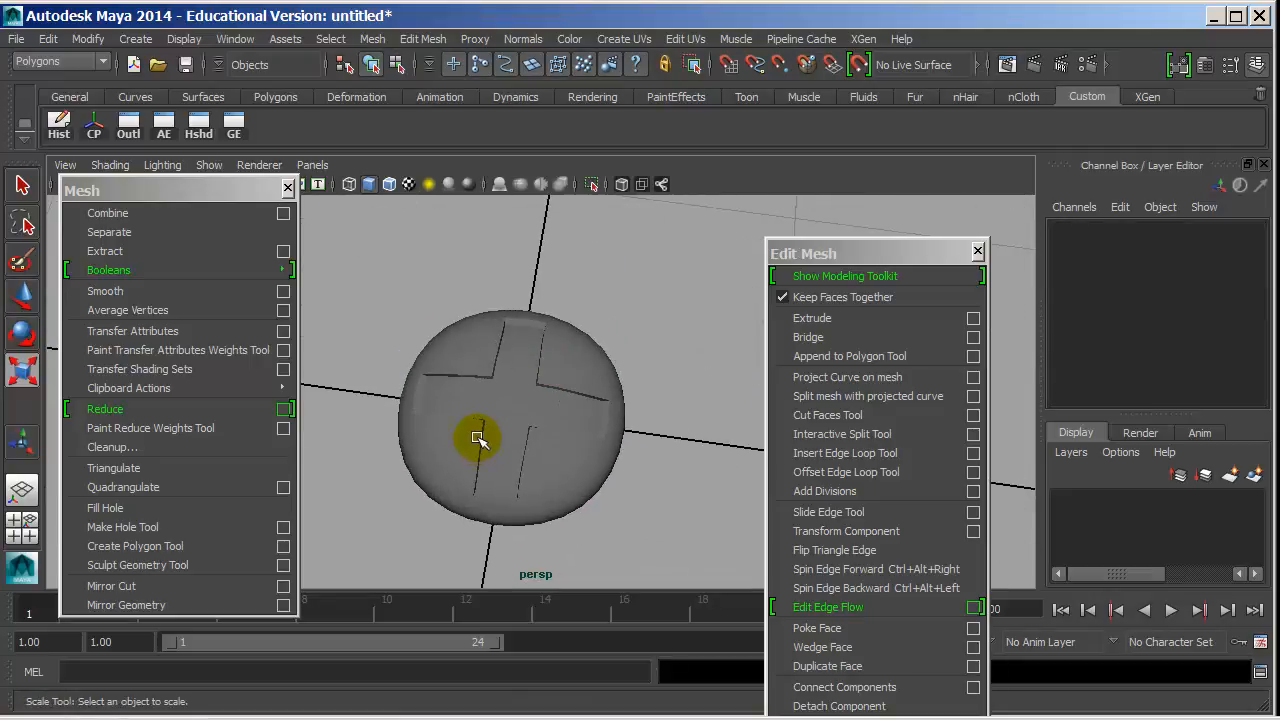
# - Create a polygon sphere at the origin and rotate it about X
pyautogui.click(136, 39)
pyautogui.moveTo(200, 89)
pyautogui.click(366, 94)
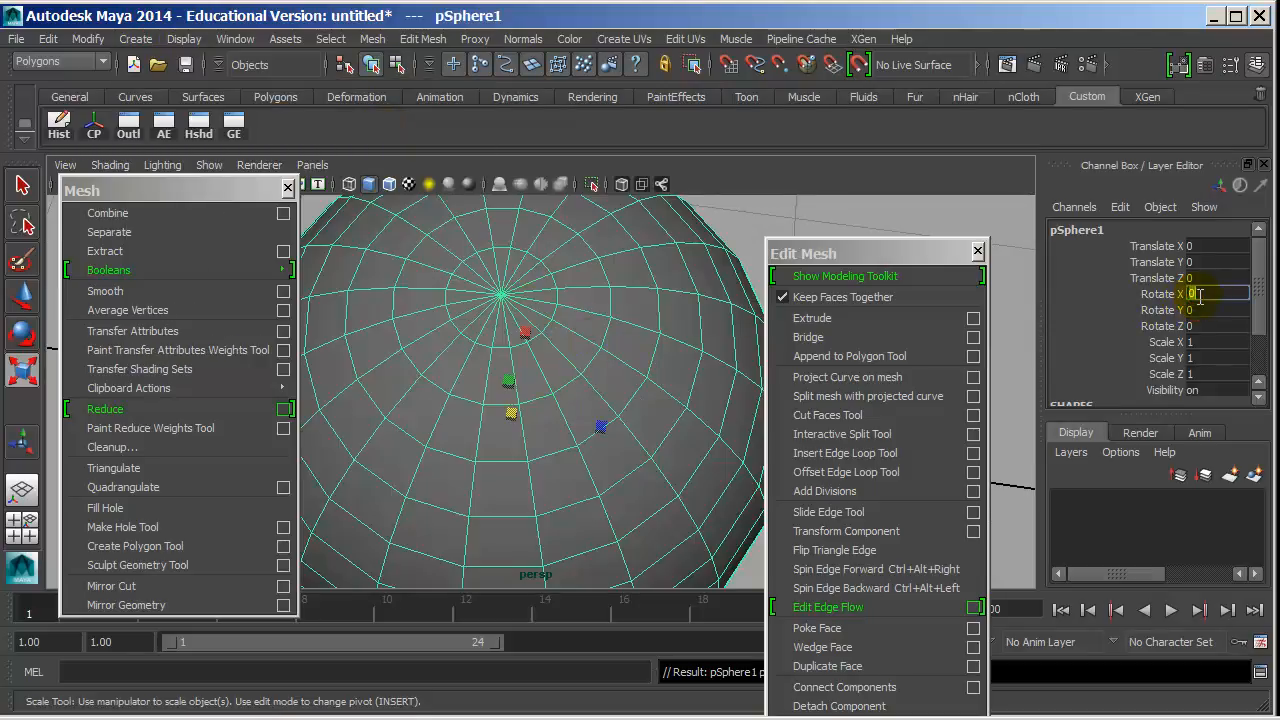
pyautogui.press('Return')
pyautogui.keyDown('alt'); pyautogui.moveTo(714, 334); pyautogui.dragTo(458, 360, button='right'); pyautogui.keyUp('alt')
pyautogui.moveTo(459, 378)
pyautogui.keyDown('alt'); pyautogui.mouseDown()
pyautogui.moveTo(342, 397)
pyautogui.moveTo(450, 376)
pyautogui.mouseUp(); pyautogui.keyUp('alt')
pyautogui.keyDown('alt'); pyautogui.moveTo(528, 363); pyautogui.dragTo(474, 362); pyautogui.keyUp('alt')
# - Select a cross of faces on the sphere in the top view, then return to object mode and delete the sphere
pyautogui.press('space')
pyautogui.press('w')
pyautogui.keyDown('alt'); pyautogui.moveTo(676, 379); pyautogui.dragTo(543, 290, button='right'); pyautogui.keyUp('alt')
pyautogui.moveTo(655, 390); pyautogui.dragTo(642, 406)
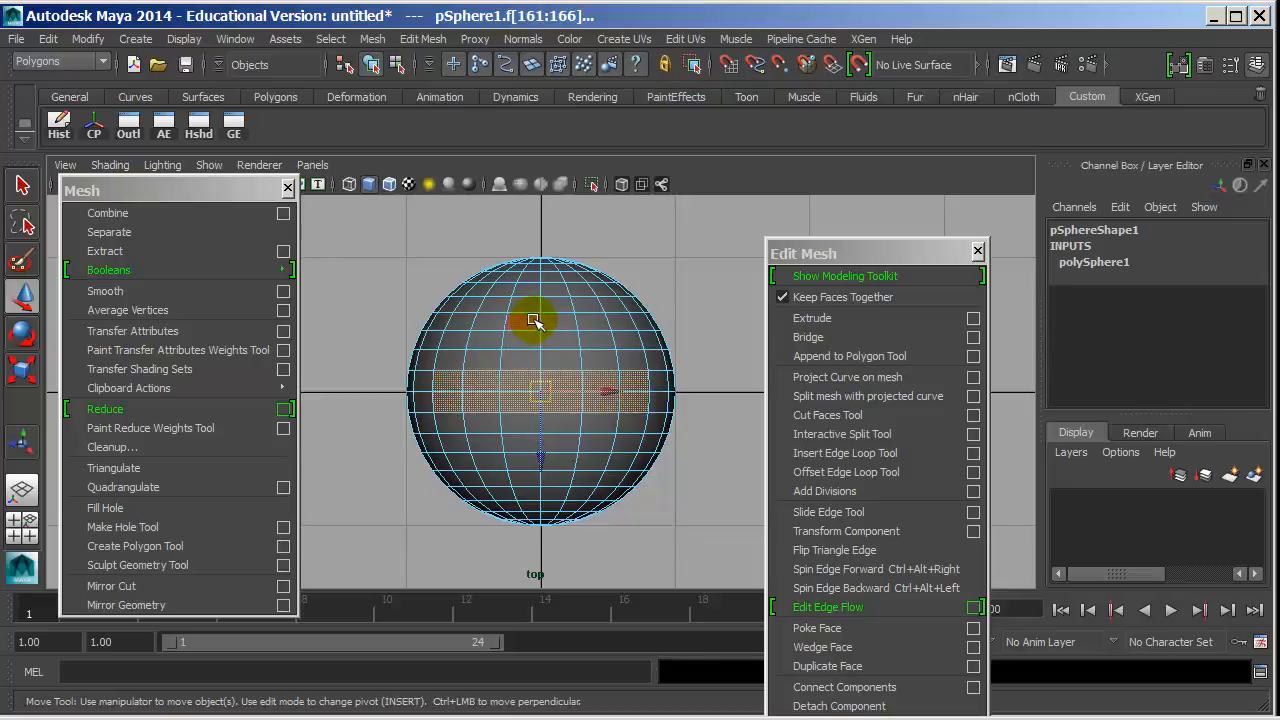
pyautogui.keyDown('shift'); pyautogui.moveTo(558, 492); pyautogui.dragTo(558, 492); pyautogui.keyUp('shift')
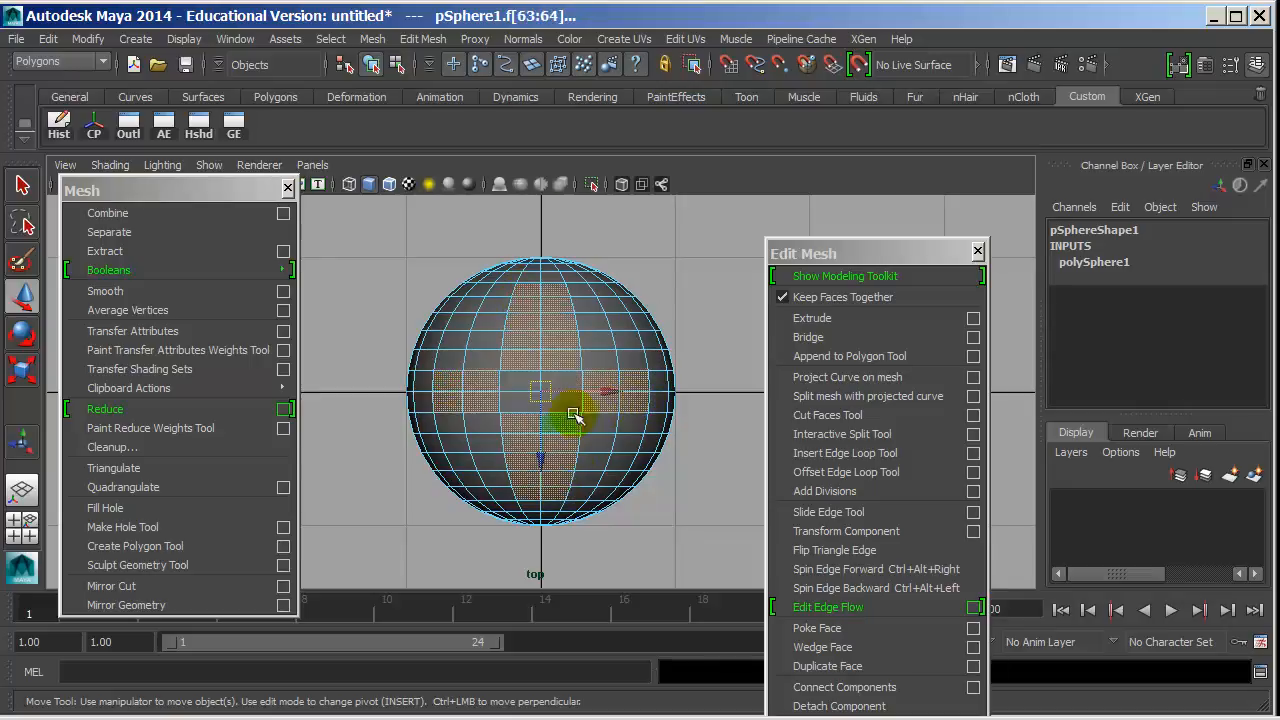
pyautogui.press('q')
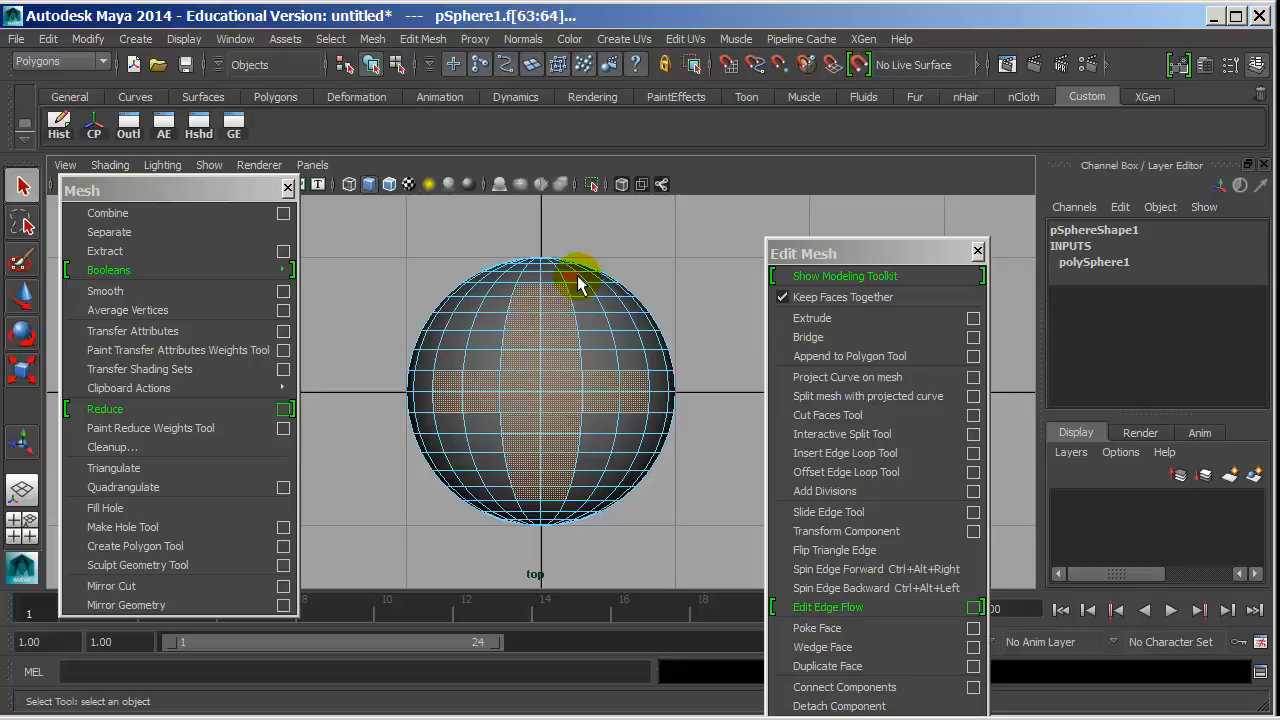
pyautogui.press('F8')
pyautogui.press('Delete')
# - Frame the flattened cube in the front view and delete all faces of its lower half
pyautogui.click(547, 360)
pyautogui.press('f')
pyautogui.keyDown('alt'); pyautogui.moveTo(663, 376); pyautogui.dragTo(628, 377, button='right'); pyautogui.keyUp('alt')
pyautogui.press('space')
pyautogui.moveTo(628, 377); pyautogui.dragTo(638, 404)
pyautogui.press('f')
pyautogui.scroll(-5, 671, 353)
pyautogui.moveTo(488, 375); pyautogui.dragTo(471, 294, button='right')
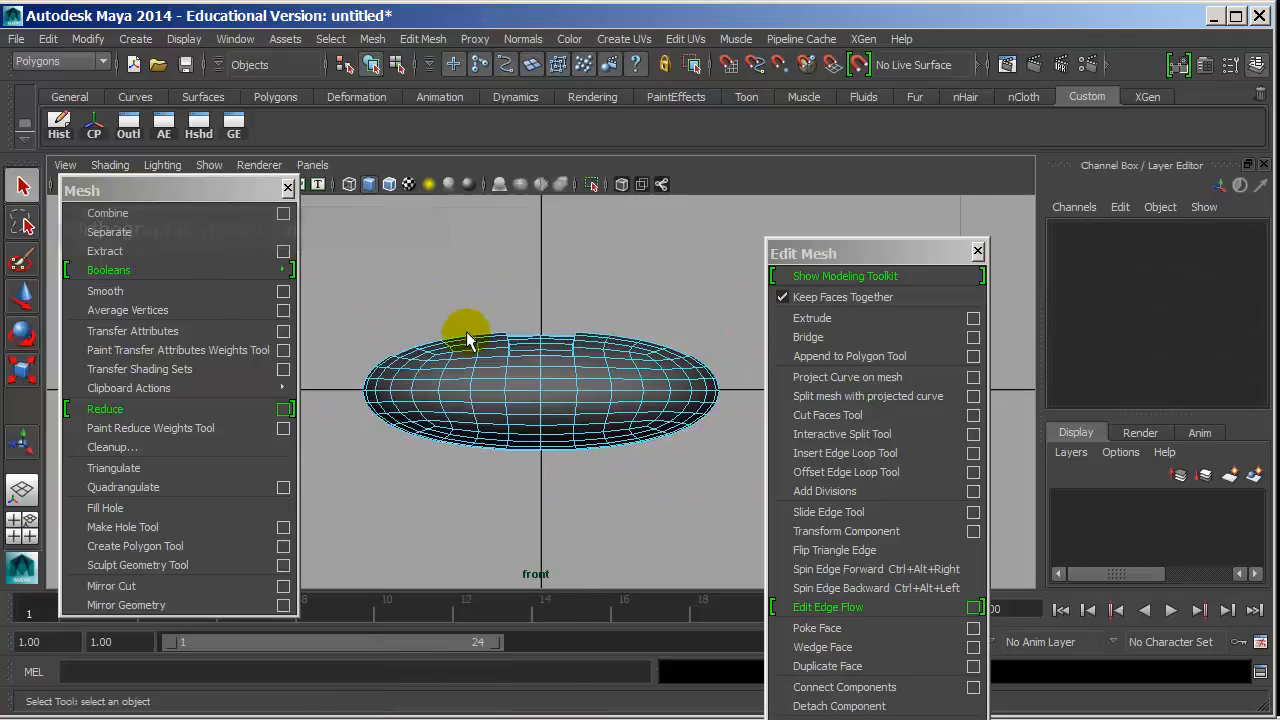
pyautogui.moveTo(348, 393); pyautogui.dragTo(840, 614)
pyautogui.press('Delete')
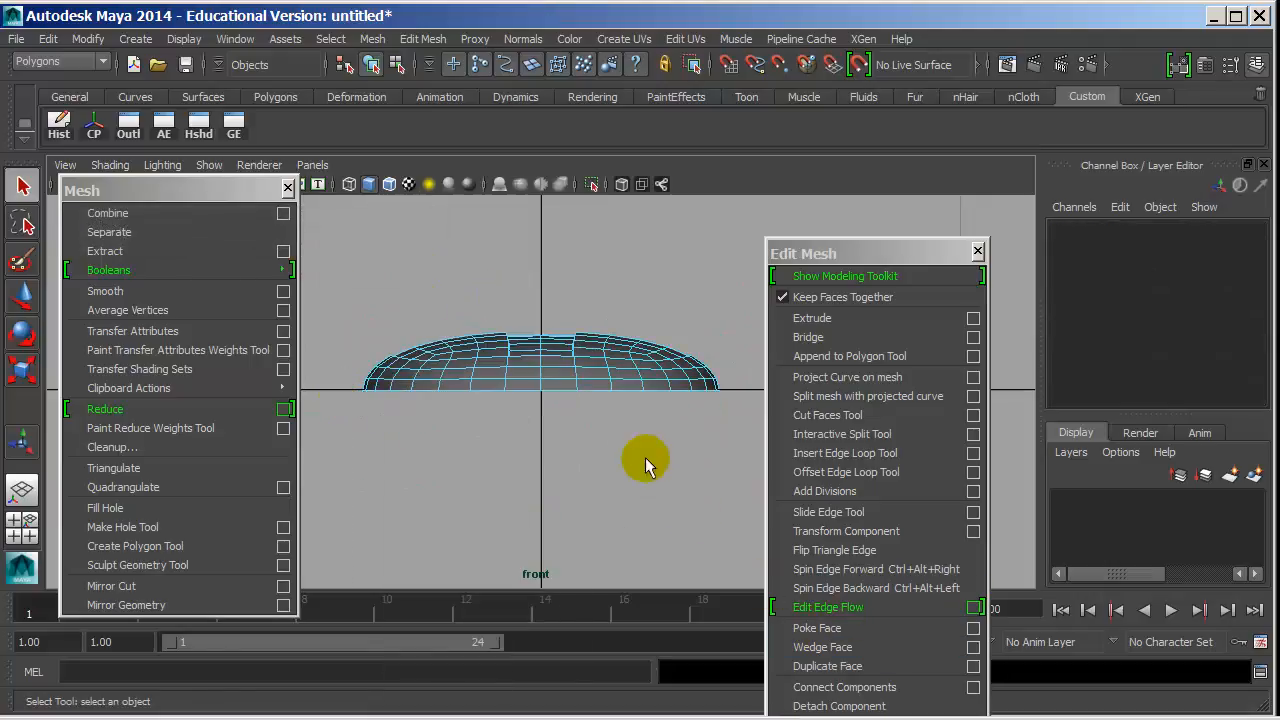
# - Select the edge loop around the dome's open rim in the perspective view with the Scale tool
pyautogui.press('space')
pyautogui.moveTo(455, 340); pyautogui.dragTo(457, 297)
pyautogui.keyDown('alt'); pyautogui.moveTo(500, 352); pyautogui.dragTo(529, 283); pyautogui.keyUp('alt')
pyautogui.keyDown('alt'); pyautogui.moveTo(545, 315); pyautogui.dragTo(822, 315, button='right'); pyautogui.keyUp('alt')
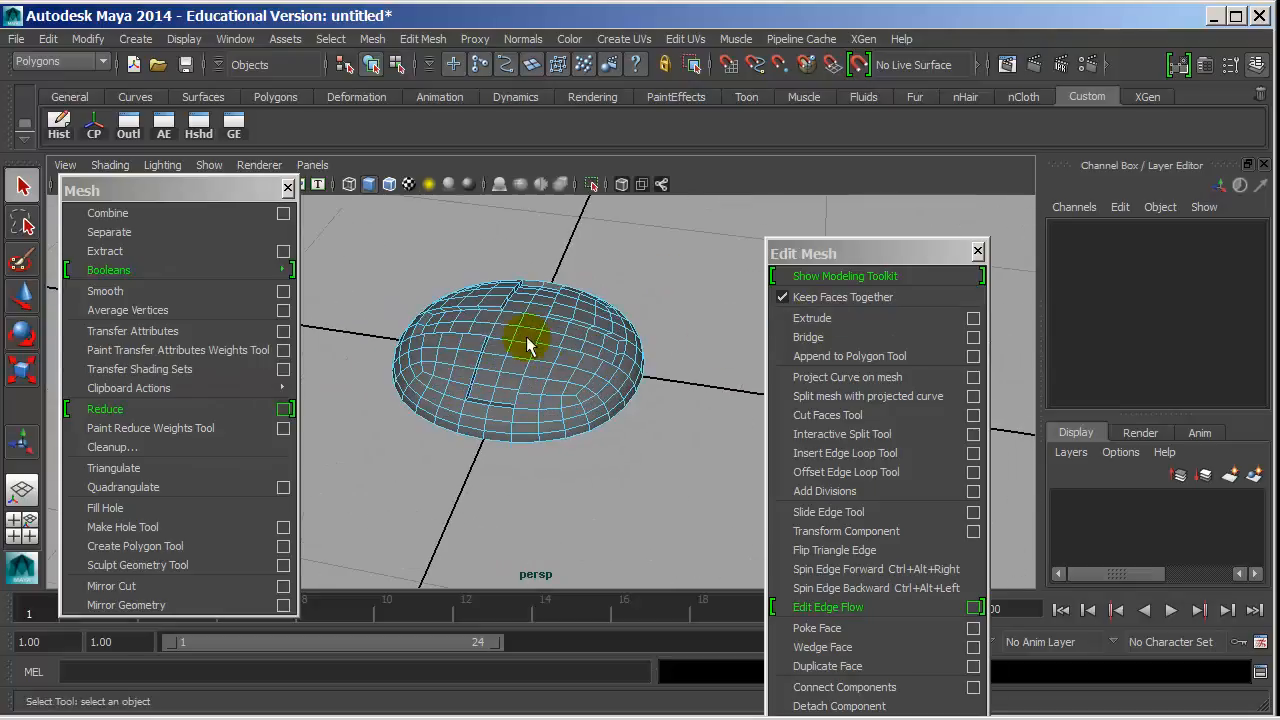
pyautogui.keyDown('alt'); pyautogui.moveTo(531, 337); pyautogui.dragTo(806, 374, button='right'); pyautogui.keyUp('alt')
pyautogui.keyDown('alt'); pyautogui.moveTo(622, 437); pyautogui.dragTo(543, 309); pyautogui.keyUp('alt')
pyautogui.rightClick(451, 297)
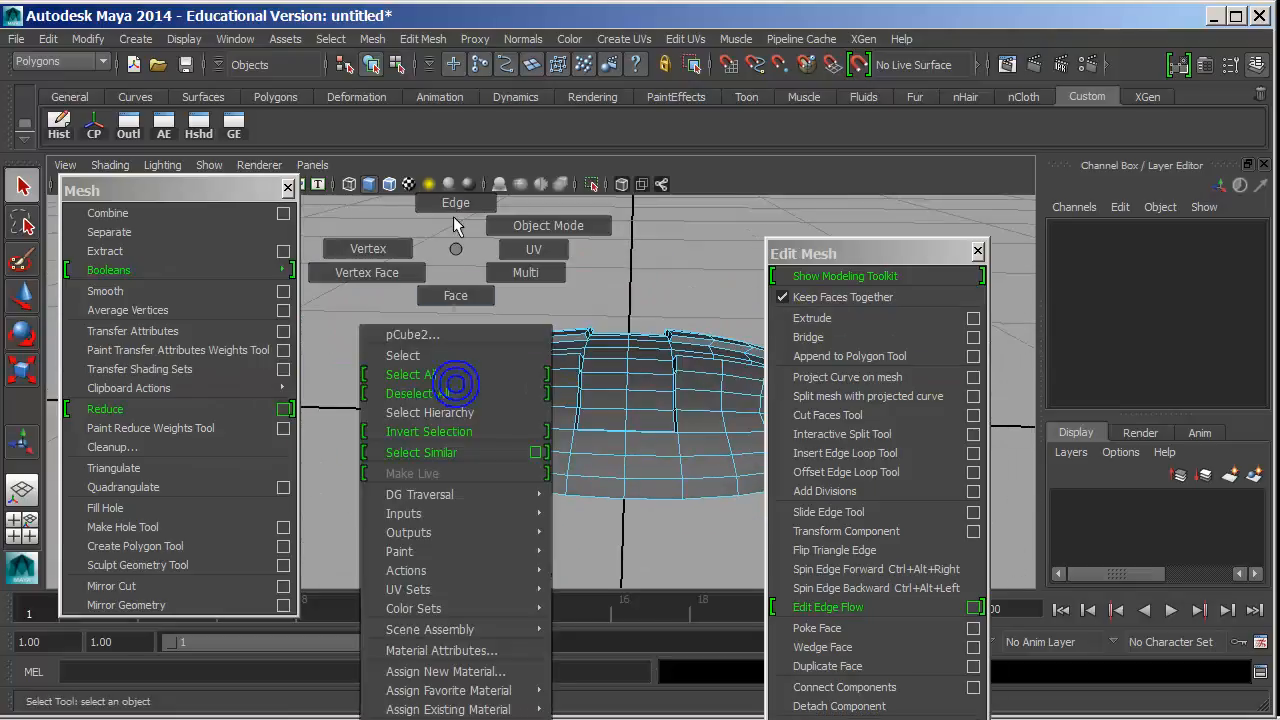
pyautogui.doubleClick(444, 467)
pyautogui.press('r')
pyautogui.moveTo(505, 420); pyautogui.dragTo(496, 420, button='middle')
# - Display the dome in smooth mesh preview, return to object mode, and examine it from several angles
pyautogui.press('3')
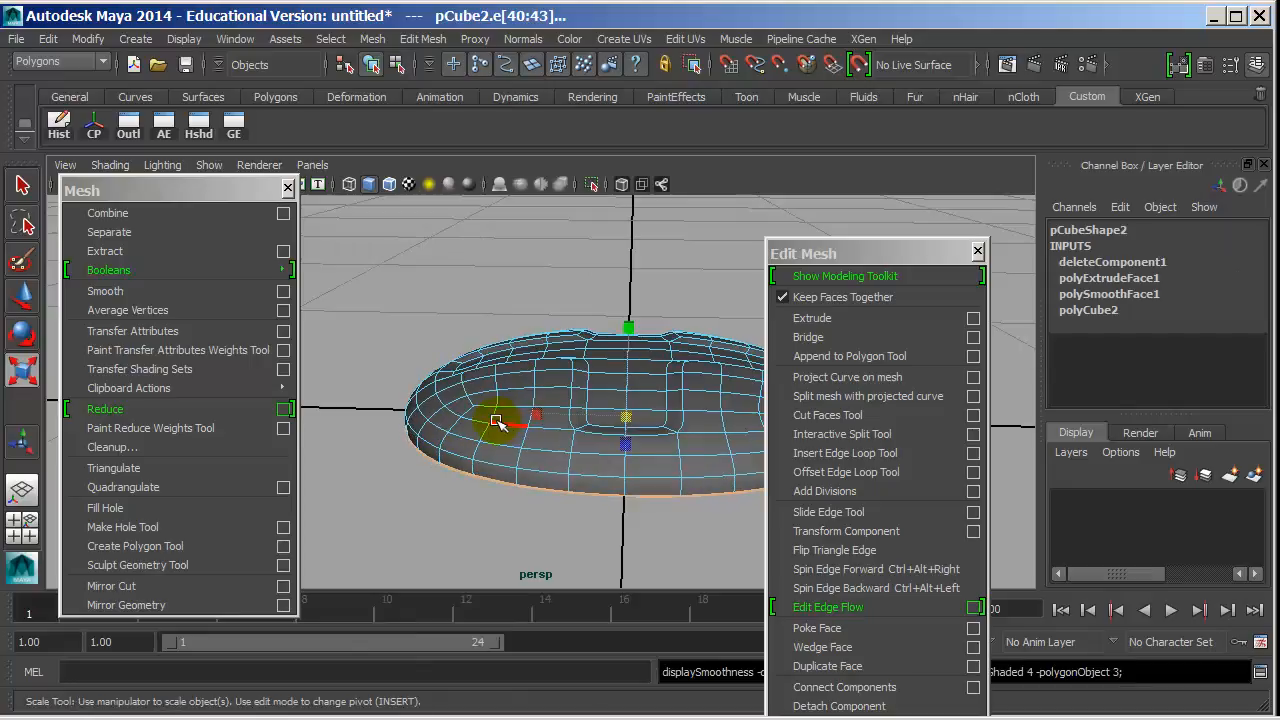
pyautogui.moveTo(451, 409); pyautogui.dragTo(494, 364, button='right')
pyautogui.click(488, 316)
pyautogui.keyDown('alt'); pyautogui.moveTo(590, 368); pyautogui.dragTo(669, 447); pyautogui.keyUp('alt')
pyautogui.keyDown('alt'); pyautogui.moveTo(669, 447); pyautogui.dragTo(420, 423, button='right'); pyautogui.keyUp('alt')
pyautogui.keyDown('alt'); pyautogui.moveTo(420, 423); pyautogui.dragTo(511, 306); pyautogui.keyUp('alt')
pyautogui.click(537, 346)
pyautogui.keyDown('alt'); pyautogui.moveTo(511, 306); pyautogui.dragTo(923, 449, button='right'); pyautogui.keyUp('alt')
pyautogui.keyDown('alt'); pyautogui.moveTo(632, 350); pyautogui.dragTo(694, 422); pyautogui.keyUp('alt')
# - Select the faces of the cross-shaped groove in the top view, covering both the middle columns and middle rows
pyautogui.moveTo(567, 249); pyautogui.dragTo(564, 310, button='right')
pyautogui.press('space')
pyautogui.moveTo(543, 306); pyautogui.dragTo(497, 309)
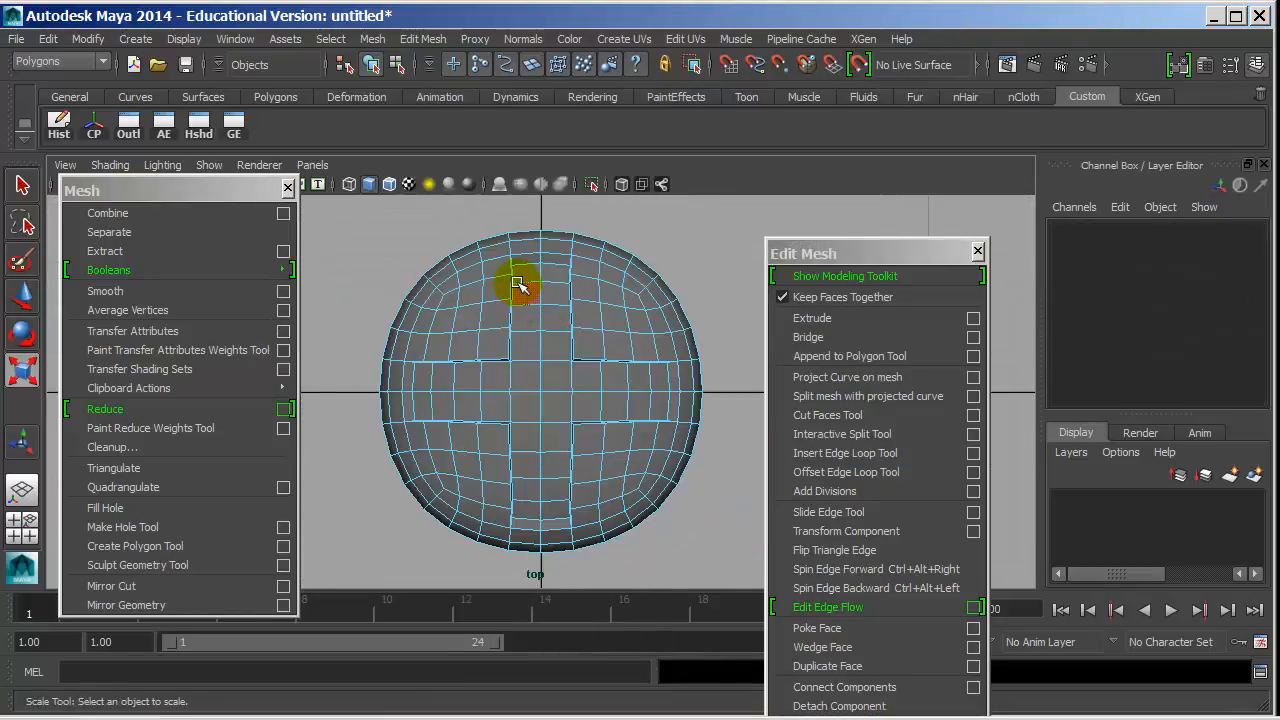
pyautogui.press('4')
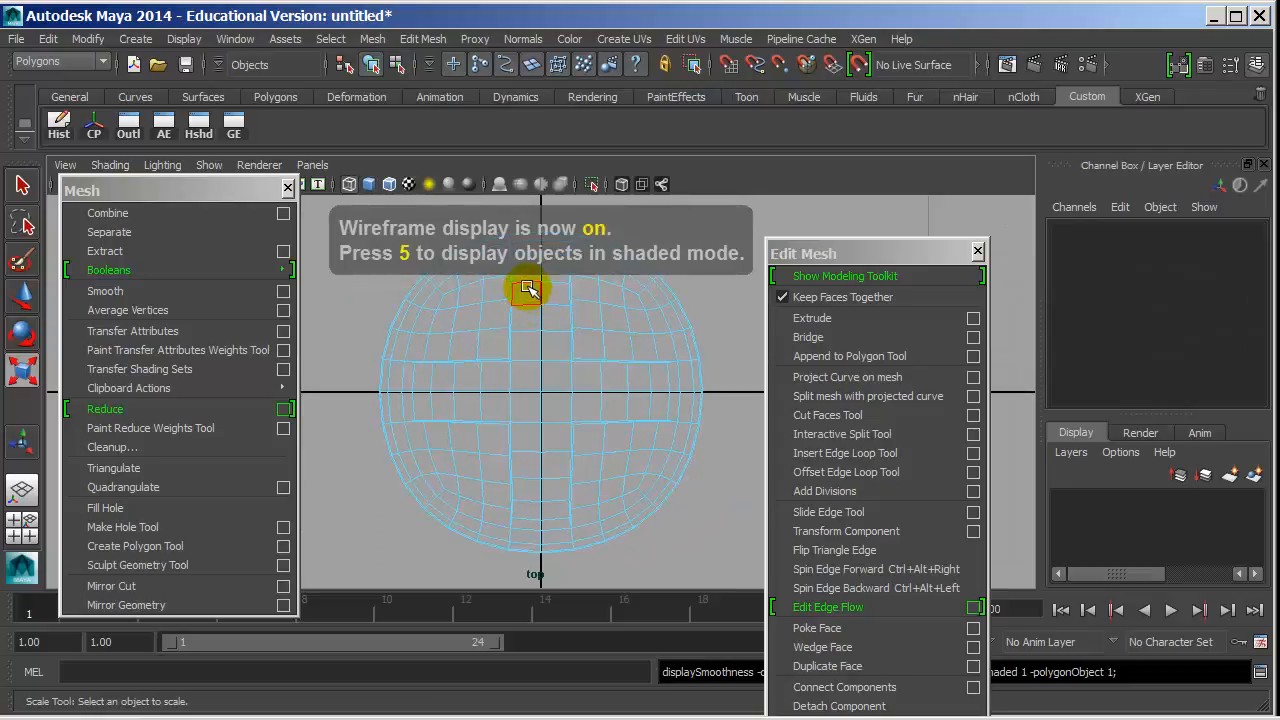
pyautogui.click(551, 505)
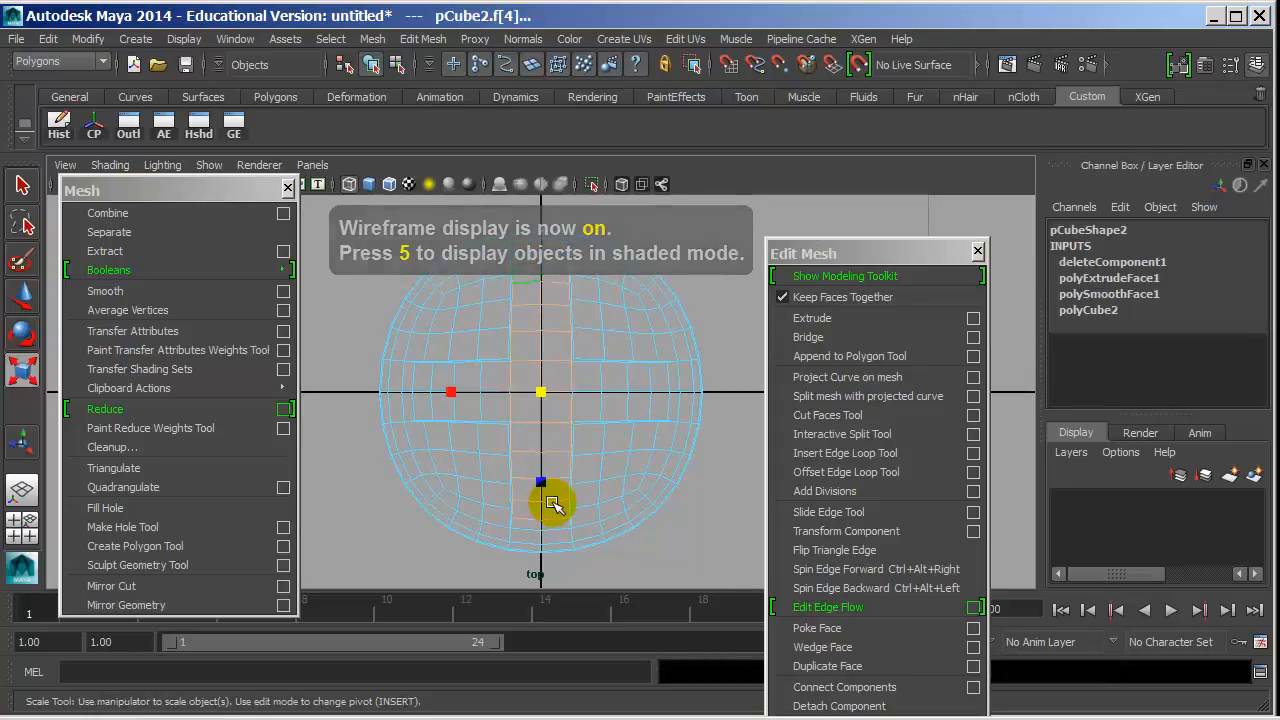
pyautogui.press('5')
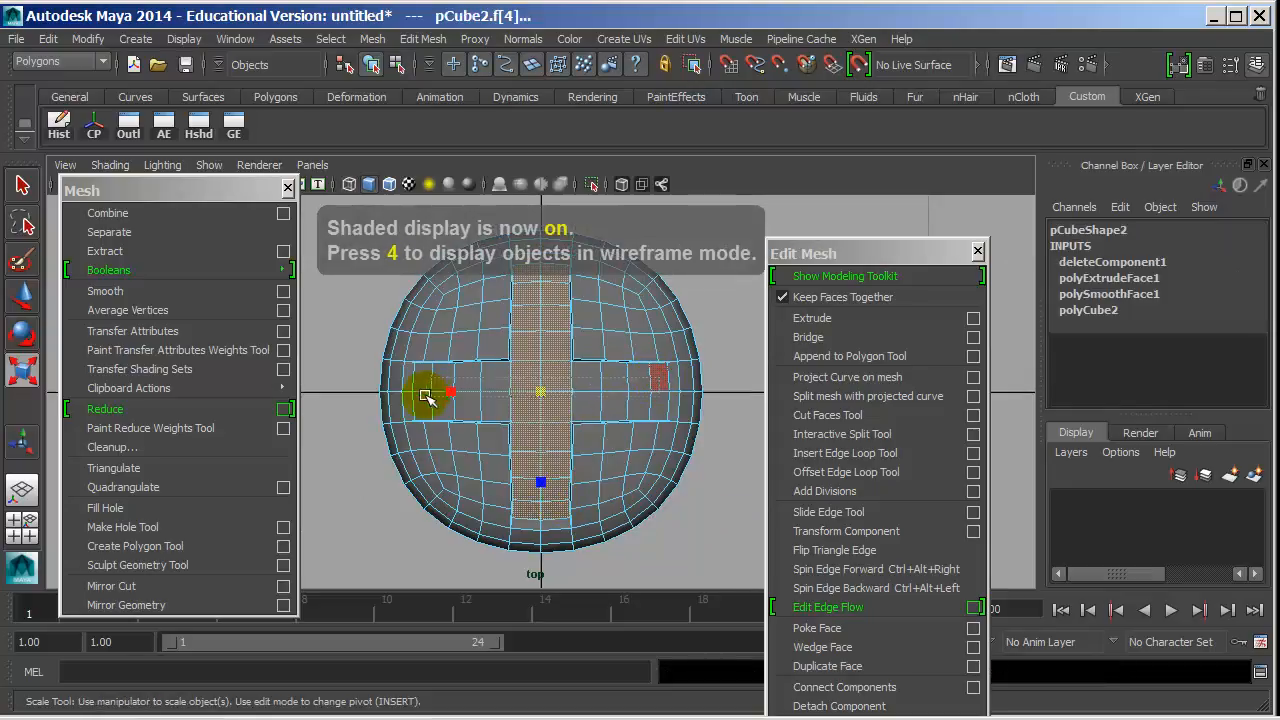
pyautogui.keyDown('shift'); pyautogui.moveTo(429, 391); pyautogui.dragTo(428, 392); pyautogui.keyUp('shift')
# - Move the cross faces down in Y to deepen the groove, then return to object mode and select the dome
pyautogui.press('space')
pyautogui.moveTo(563, 363); pyautogui.dragTo(470, 380)
pyautogui.press('r')
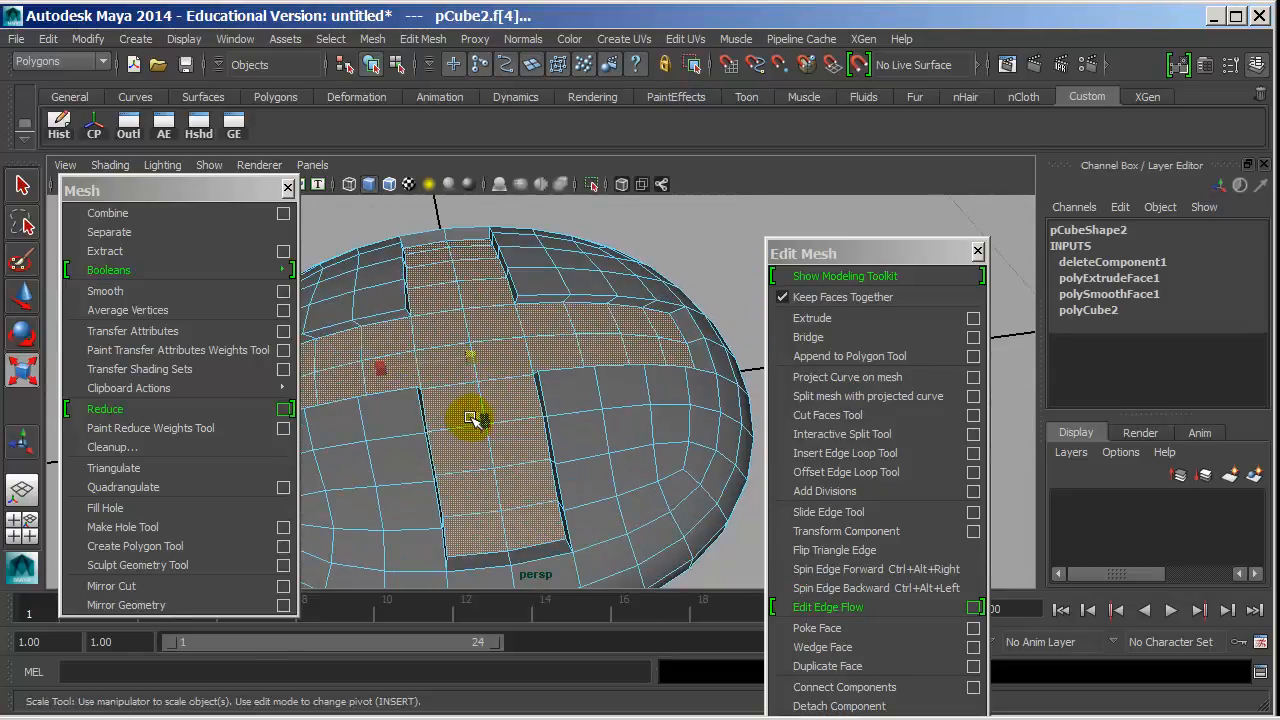
pyautogui.keyDown('alt'); pyautogui.moveTo(428, 414); pyautogui.dragTo(590, 400); pyautogui.keyUp('alt')
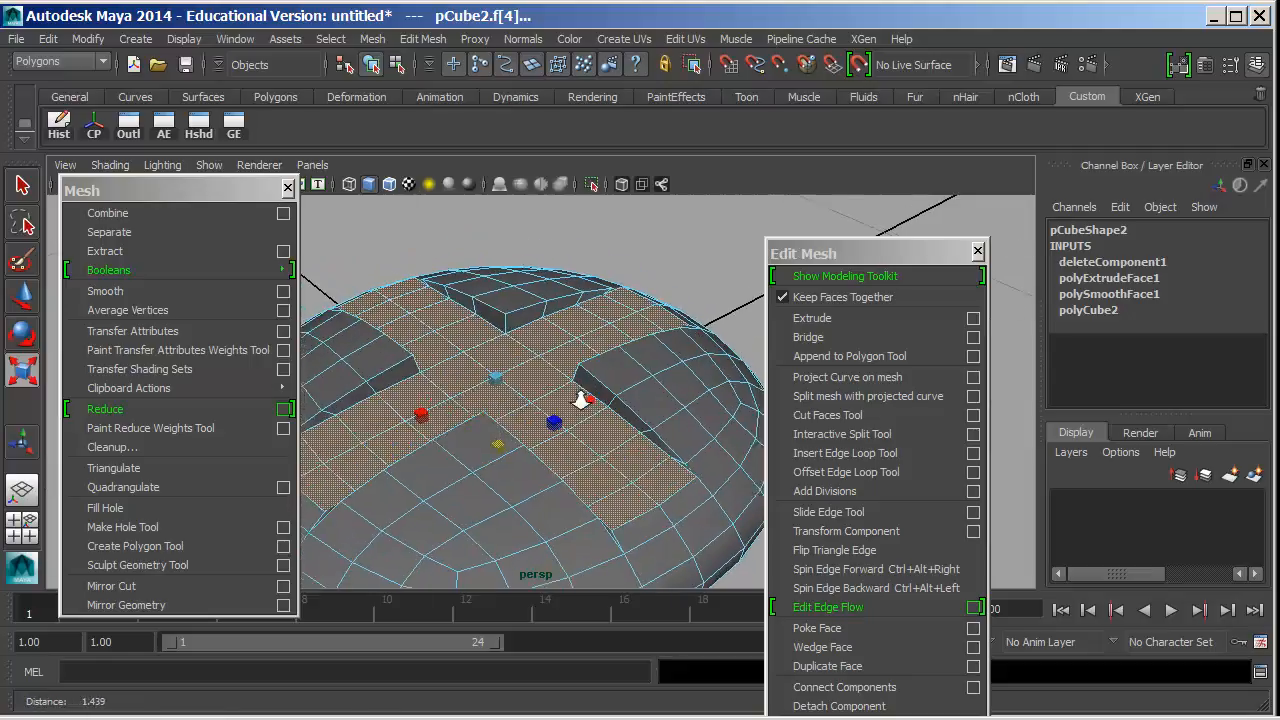
pyautogui.keyDown('alt'); pyautogui.moveTo(590, 400); pyautogui.dragTo(592, 397, button='right'); pyautogui.keyUp('alt')
pyautogui.press('w')
pyautogui.moveTo(498, 336); pyautogui.dragTo(498, 355)
pyautogui.moveTo(418, 422)
pyautogui.keyDown('alt'); pyautogui.mouseDown()
pyautogui.moveTo(520, 390)
pyautogui.moveTo(455, 381)
pyautogui.mouseUp(); pyautogui.keyUp('alt')
pyautogui.keyDown('alt'); pyautogui.moveTo(557, 377); pyautogui.dragTo(571, 383); pyautogui.keyUp('alt')
pyautogui.moveTo(443, 400); pyautogui.dragTo(466, 369, button='right')
pyautogui.keyDown('alt'); pyautogui.moveTo(514, 342); pyautogui.dragTo(600, 438); pyautogui.keyUp('alt')
pyautogui.keyDown('alt'); pyautogui.moveTo(600, 438); pyautogui.dragTo(551, 405, button='right'); pyautogui.keyUp('alt')
pyautogui.click(551, 405)
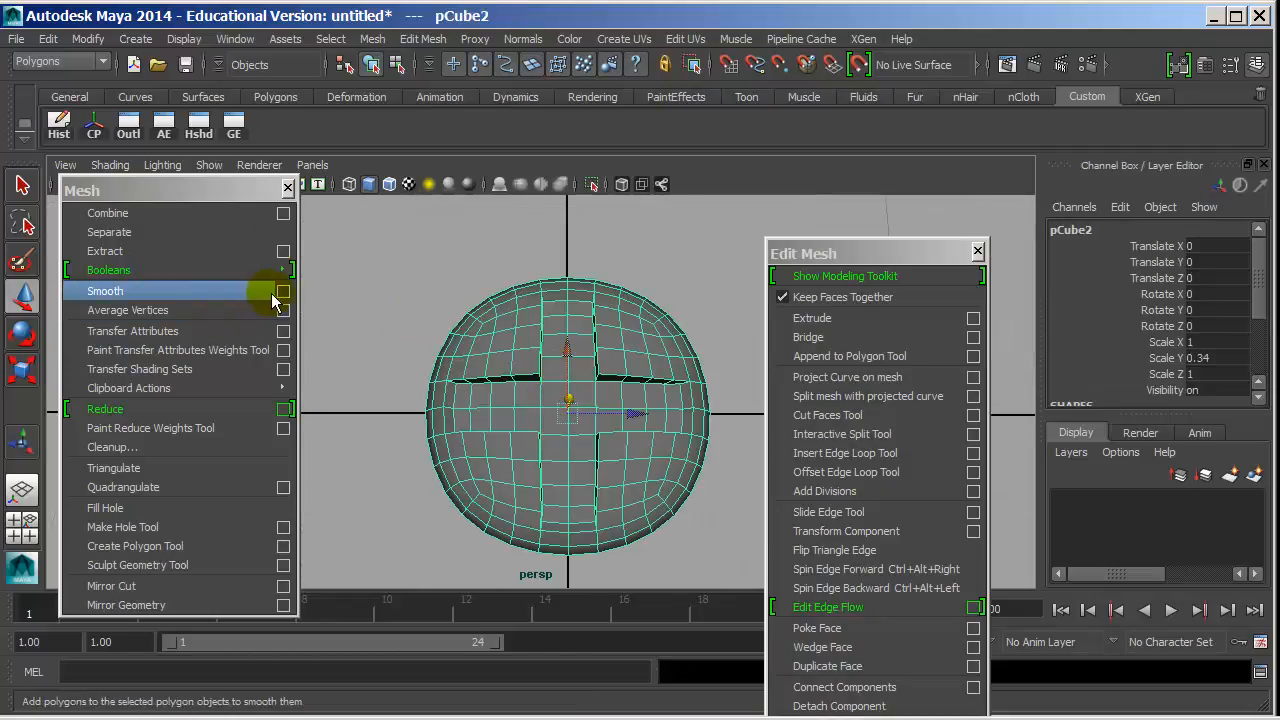
# - Create a polygon cube and raise it above the dome to about 1.021 in Translate Y
pyautogui.click(135, 39)
pyautogui.moveTo(250, 89)
pyautogui.click(375, 121)
pyautogui.keyDown('alt'); pyautogui.moveTo(575, 373); pyautogui.dragTo(603, 357); pyautogui.keyUp('alt')
pyautogui.keyDown('alt'); pyautogui.moveTo(603, 357); pyautogui.dragTo(389, 346, button='right'); pyautogui.keyUp('alt')
pyautogui.moveTo(556, 342); pyautogui.dragTo(555, 184)
pyautogui.press('f')
pyautogui.keyDown('alt'); pyautogui.moveTo(591, 397); pyautogui.dragTo(711, 386); pyautogui.keyUp('alt')
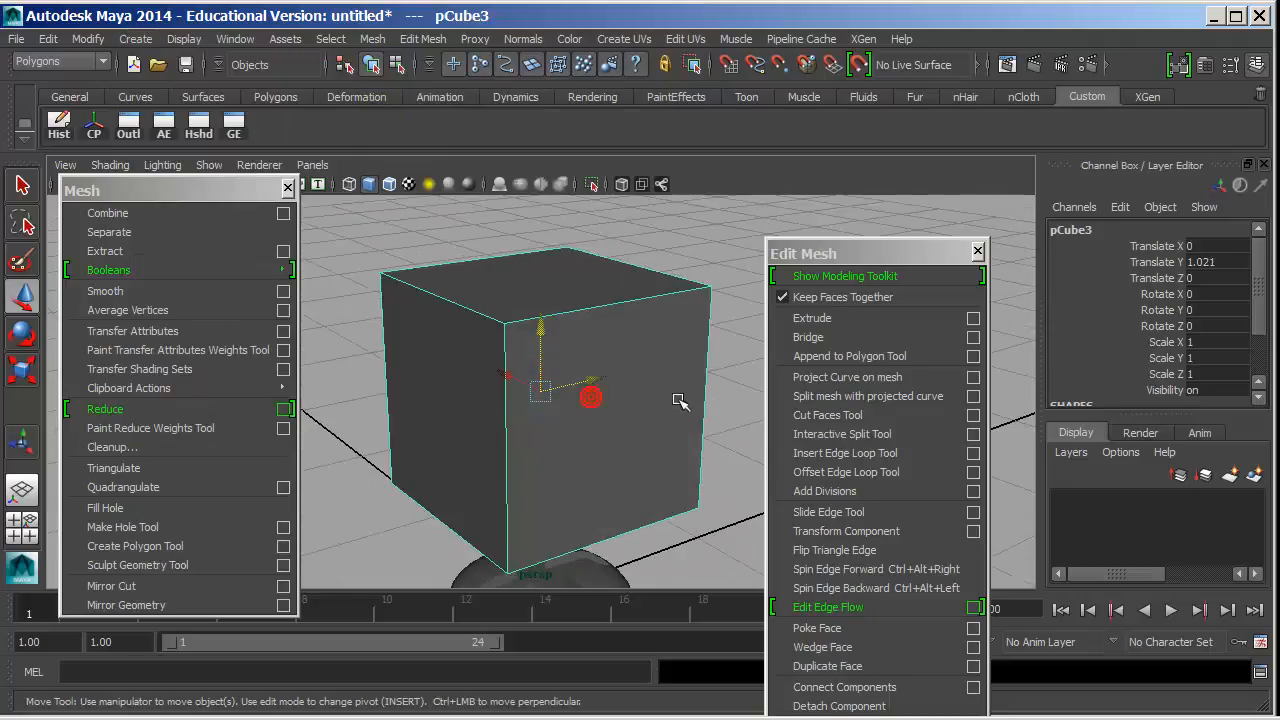
pyautogui.keyDown('alt'); pyautogui.moveTo(657, 400); pyautogui.dragTo(489, 363, button='right'); pyautogui.keyUp('alt')
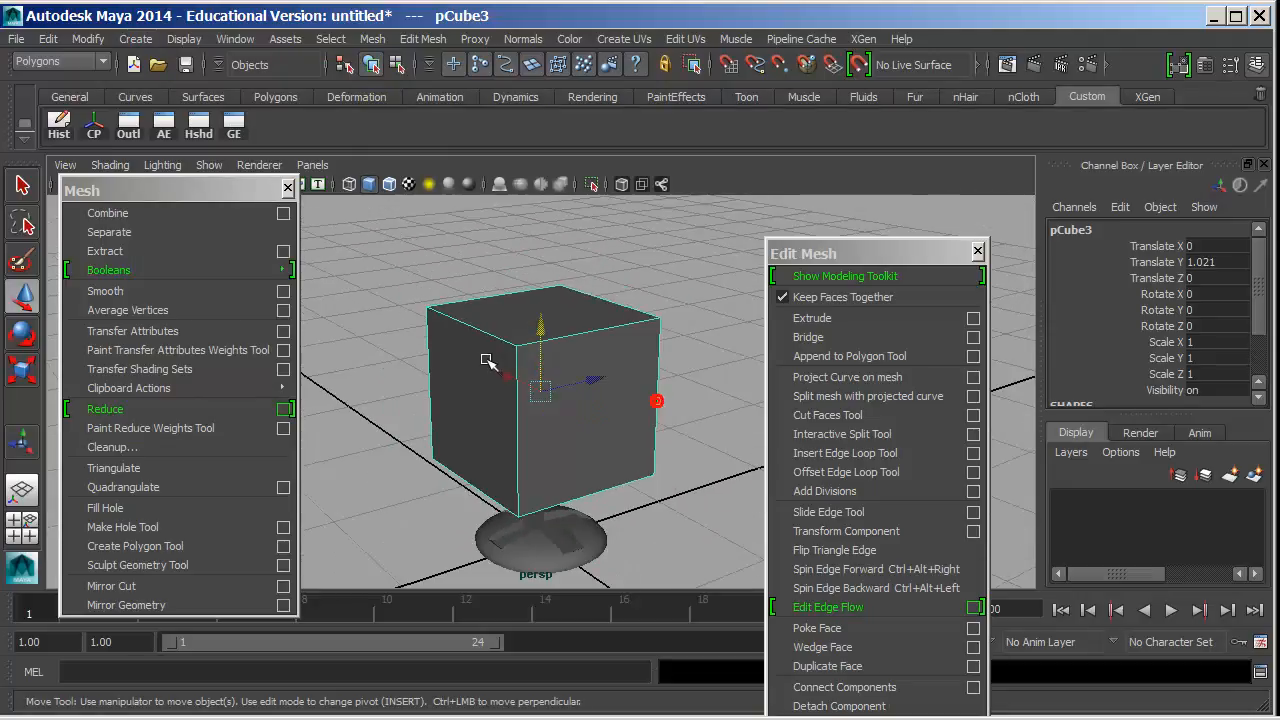
# - Apply Smooth to the new cube and set the polySmoothFace2 Continuity to 0.2
pyautogui.click(182, 292)
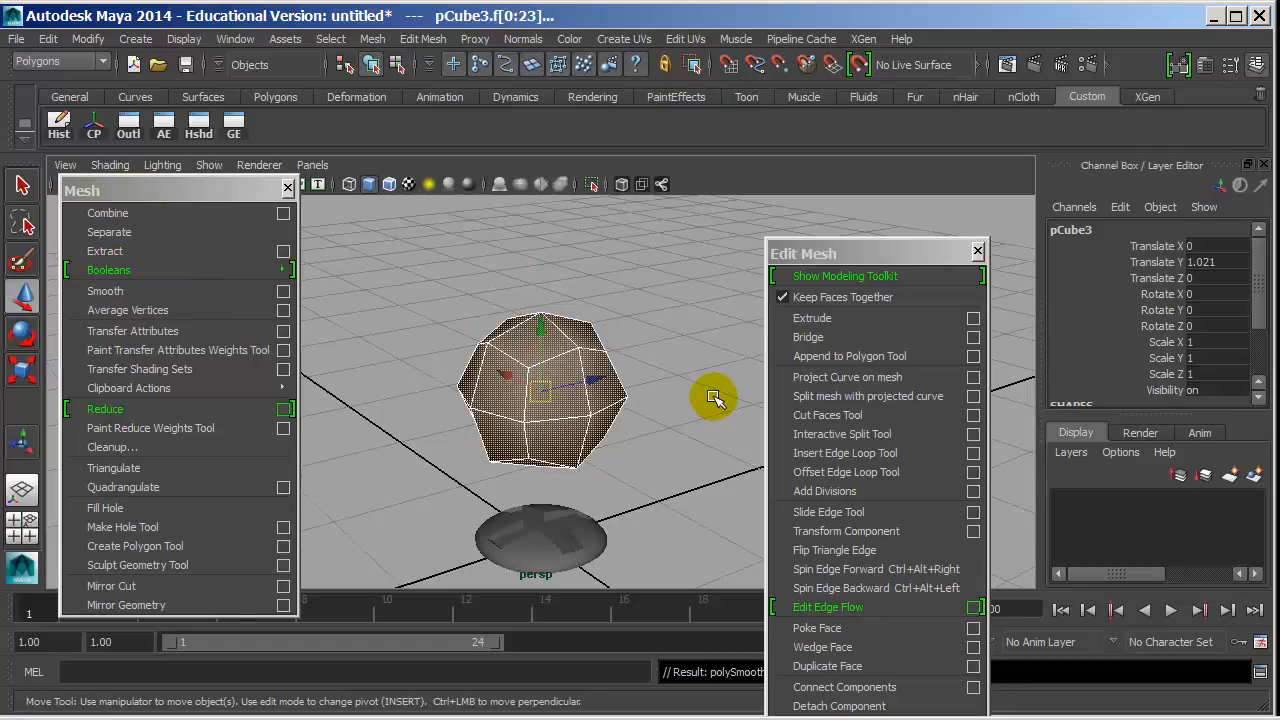
pyautogui.scroll(-3, 1185, 325)
pyautogui.click(1152, 367)
pyautogui.scroll(-3, 1185, 335)
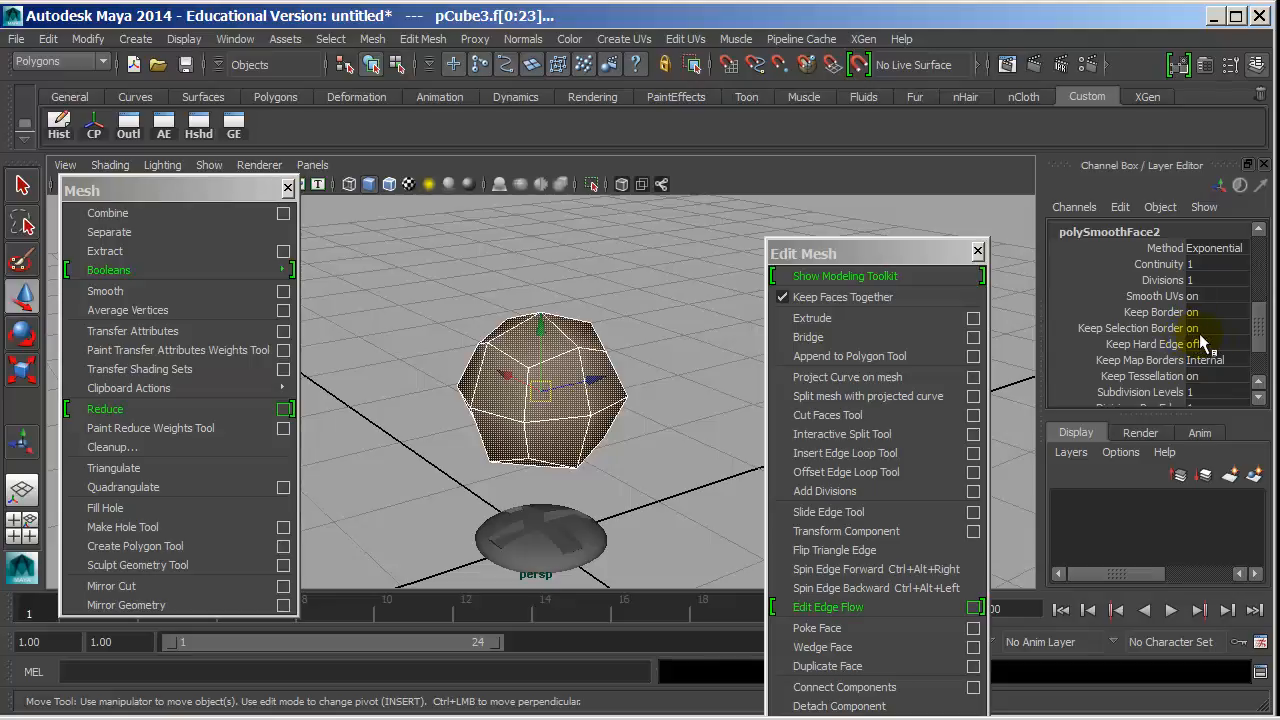
pyautogui.click(1160, 264)
pyautogui.moveTo(726, 241); pyautogui.dragTo(680, 266, button='middle')
# - Raise the polySmoothFace2 Divisions to 2, return to object mode, and select the cube
pyautogui.click(1160, 280)
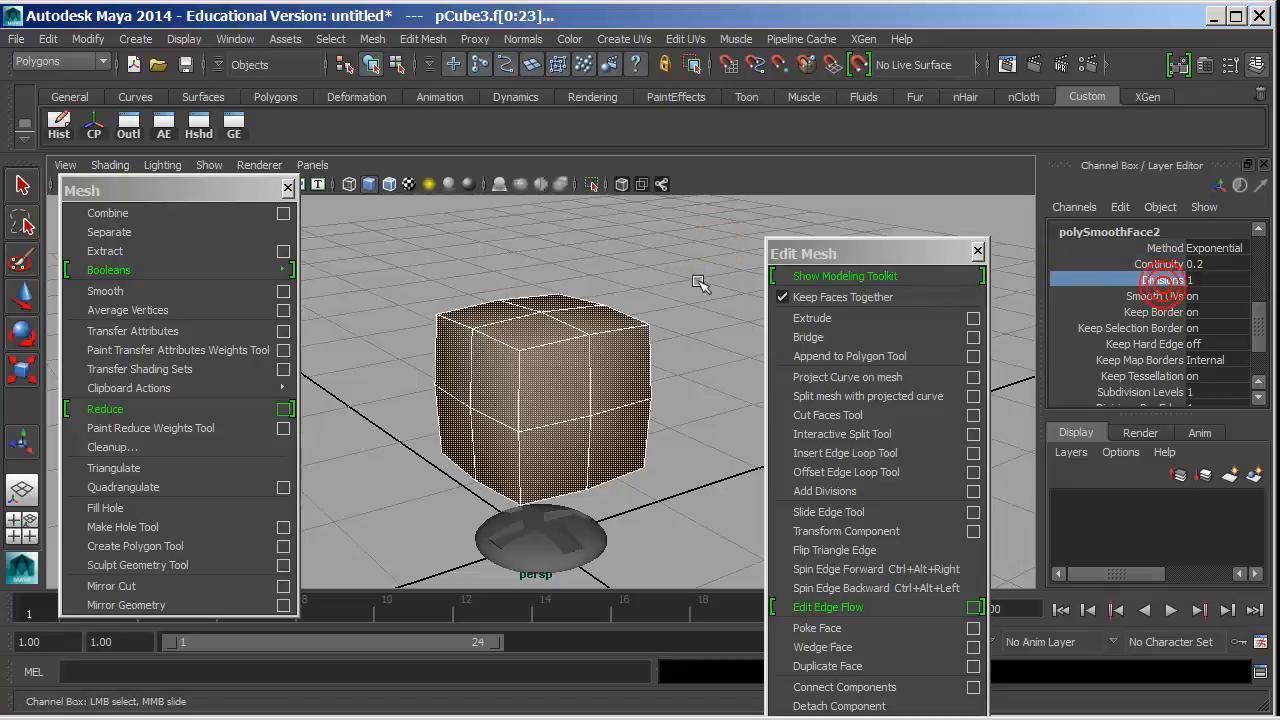
pyautogui.moveTo(600, 277); pyautogui.dragTo(647, 288, button='middle')
pyautogui.click(647, 287)
pyautogui.click(555, 331)
pyautogui.click(653, 274)
pyautogui.keyDown('alt'); pyautogui.moveTo(476, 317); pyautogui.dragTo(557, 337); pyautogui.keyUp('alt')
pyautogui.click(517, 337)
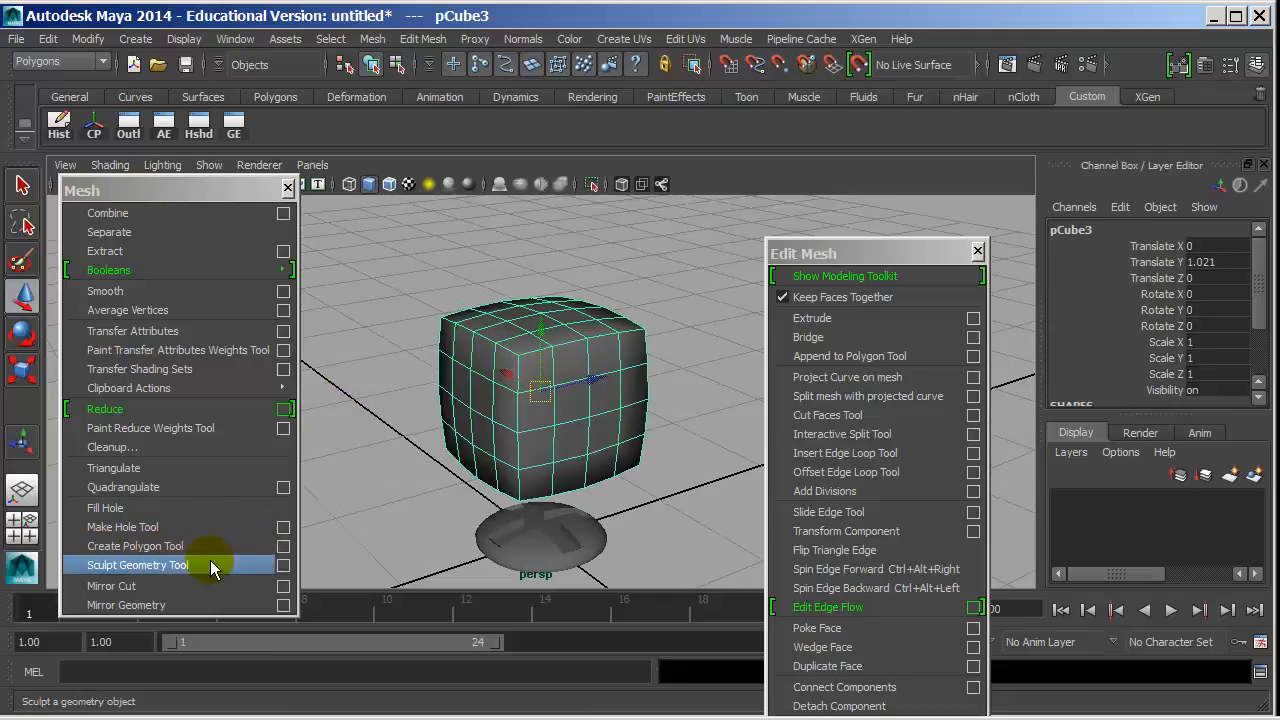
# - Activate the Sculpt Geometry Tool with its settings and adjust the brush radius over the cube
pyautogui.click(283, 565)
pyautogui.click(226, 188)
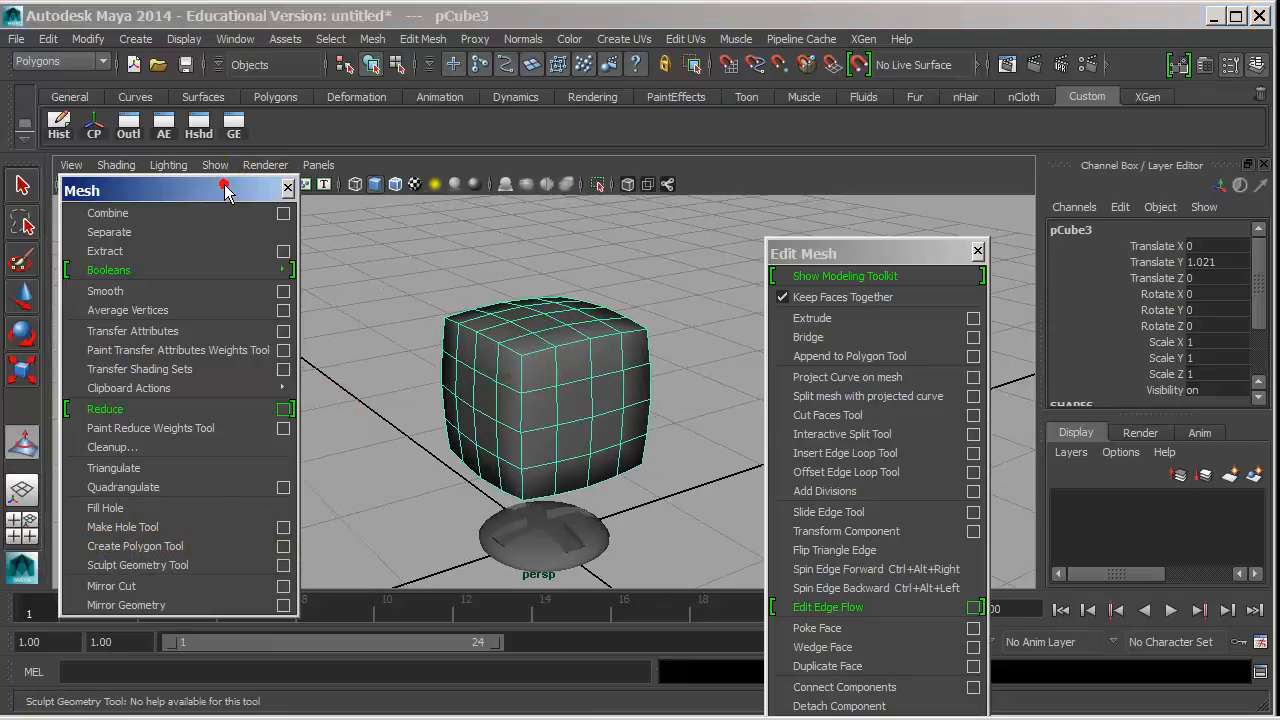
pyautogui.keyDown('alt'); pyautogui.moveTo(629, 366); pyautogui.dragTo(528, 370); pyautogui.keyUp('alt')
pyautogui.press('b')
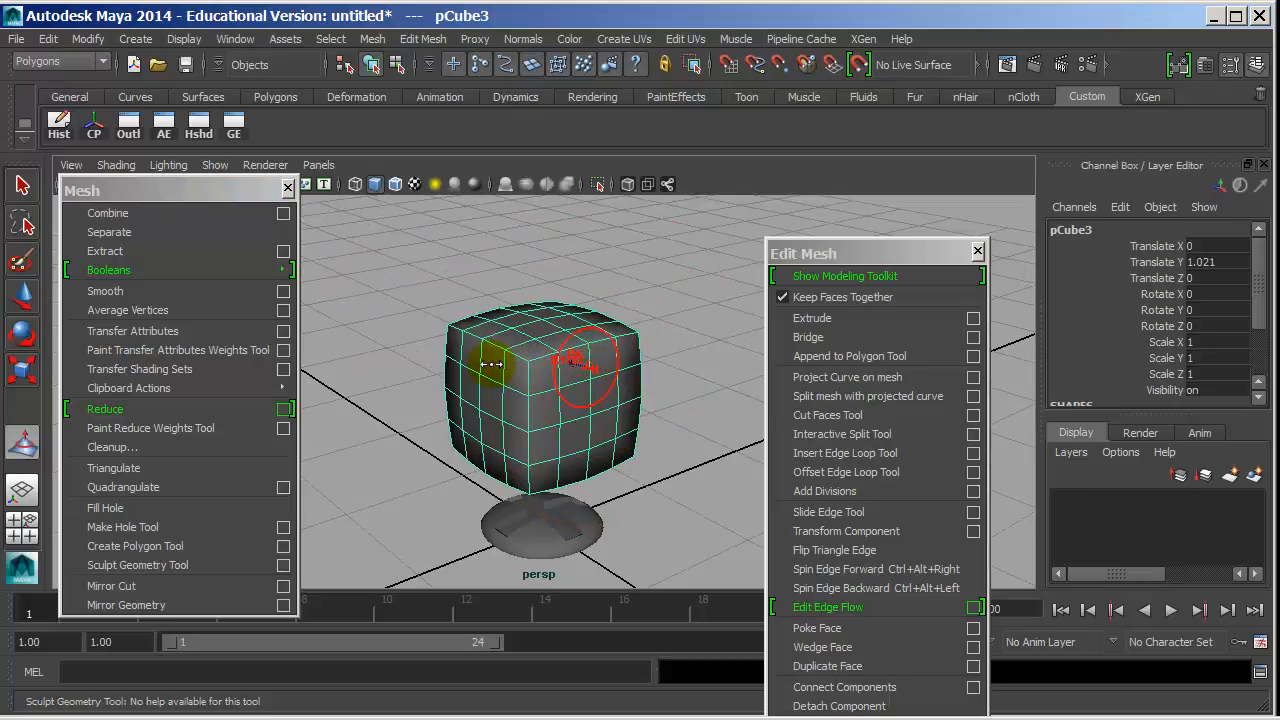
# - Choose a sculpt operation and brush across the cube's upper edges
pyautogui.press('u')
pyautogui.moveTo(582, 346)
pyautogui.mouseDown()
pyautogui.moveTo(572, 324)
pyautogui.moveTo(509, 298)
pyautogui.moveTo(502, 345)
pyautogui.mouseUp()
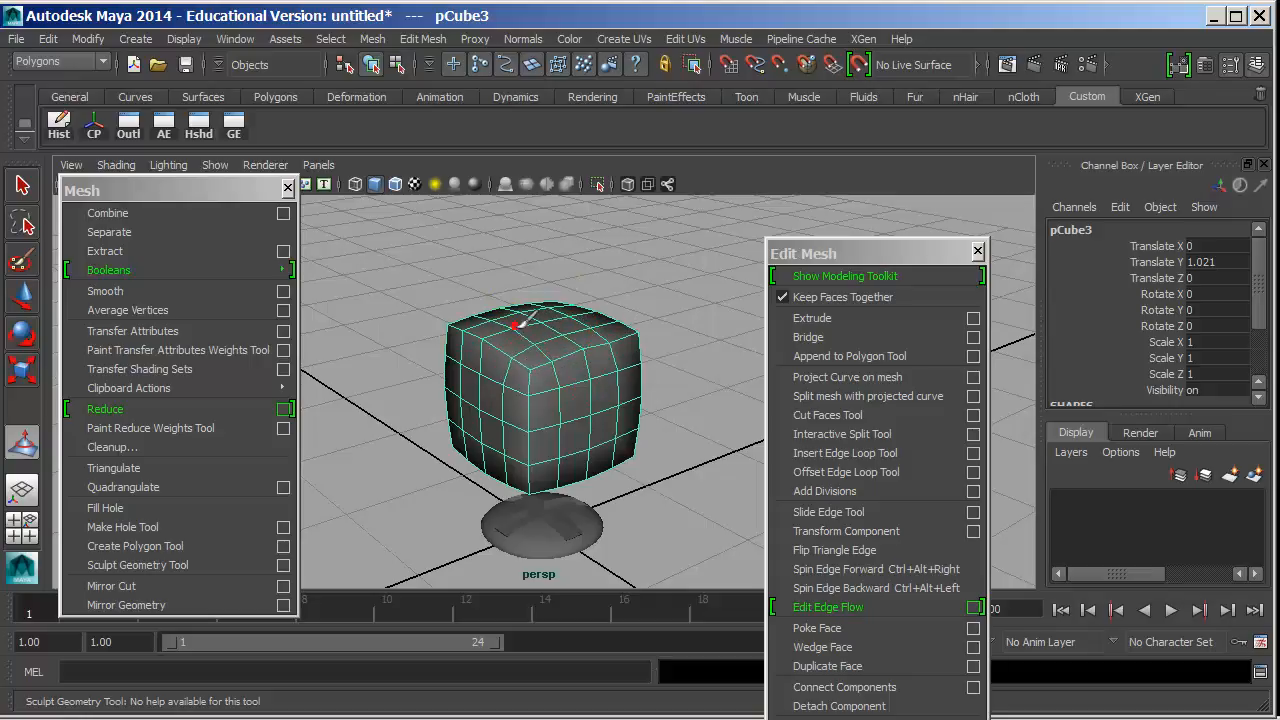
pyautogui.moveTo(605, 305)
pyautogui.mouseDown()
pyautogui.moveTo(657, 357)
pyautogui.moveTo(640, 350)
pyautogui.mouseUp()
# - Switch the sculpt operation, brush further bumps around the cube's surface, and undo the last two strokes
pyautogui.moveTo(531, 381)
pyautogui.keyDown('alt'); pyautogui.mouseDown()
pyautogui.moveTo(598, 360)
pyautogui.moveTo(597, 316)
pyautogui.mouseUp(); pyautogui.keyUp('alt')
pyautogui.press('u')
pyautogui.moveTo(608, 374)
pyautogui.mouseDown()
pyautogui.moveTo(614, 390)
pyautogui.moveTo(635, 354)
pyautogui.mouseUp()
pyautogui.hotkey('ctrl', 'z')
pyautogui.hotkey('ctrl', 'z')
pyautogui.moveTo(484, 428)
pyautogui.keyDown('alt'); pyautogui.mouseDown()
pyautogui.moveTo(570, 446)
pyautogui.moveTo(523, 425)
pyautogui.moveTo(545, 370)
pyautogui.mouseUp(); pyautogui.keyUp('alt')
pyautogui.moveTo(457, 418)
pyautogui.keyDown('alt'); pyautogui.mouseDown()
pyautogui.moveTo(548, 440)
pyautogui.moveTo(617, 434)
pyautogui.moveTo(574, 422)
pyautogui.mouseUp(); pyautogui.keyUp('alt')
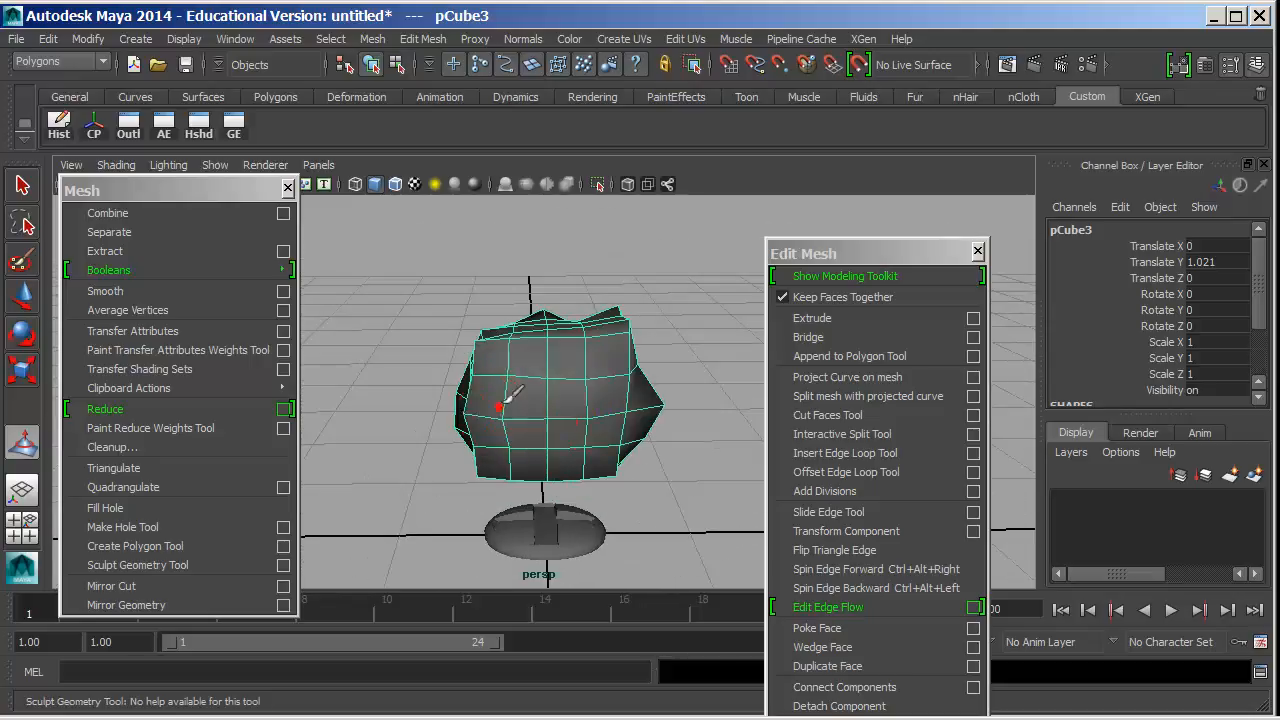
# - Apply Smooth to the sculpted cube, return to object mode, and select the cube
pyautogui.press('w')
pyautogui.click(165, 291)
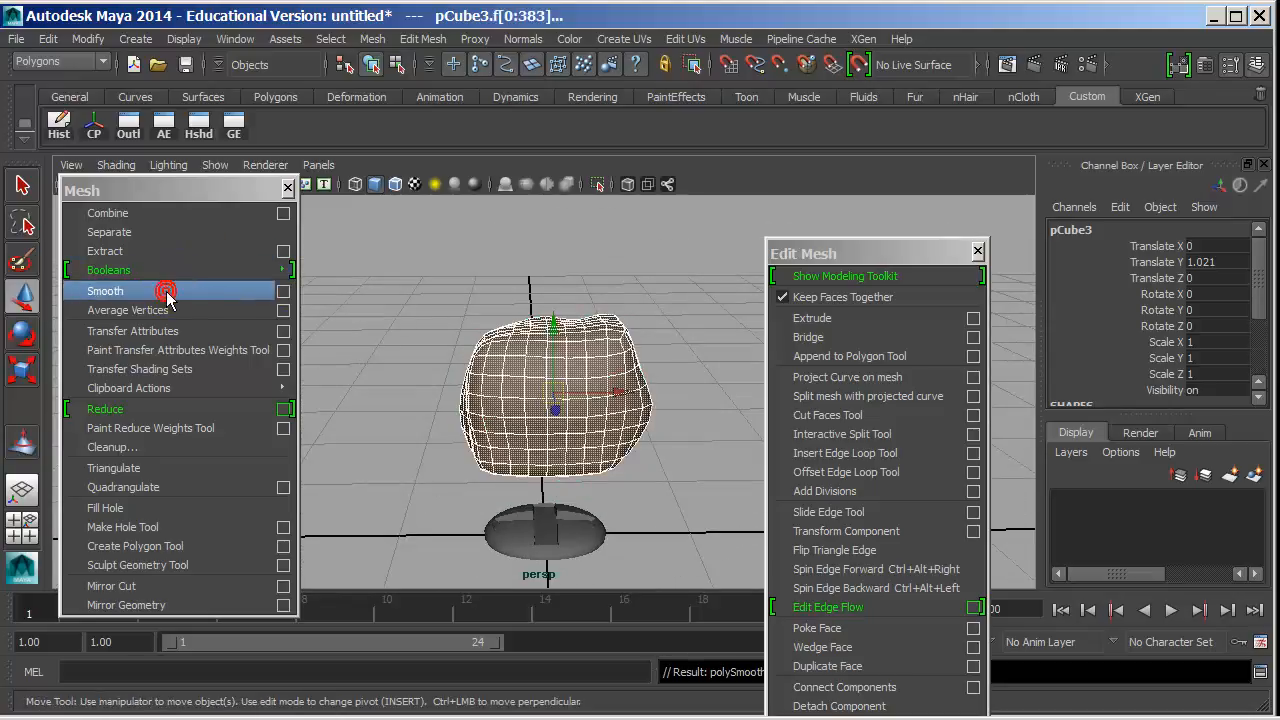
pyautogui.moveTo(523, 384); pyautogui.dragTo(575, 335, button='right')
pyautogui.click(523, 371)
pyautogui.click(441, 289)
pyautogui.keyDown('alt'); pyautogui.moveTo(432, 359); pyautogui.dragTo(810, 328); pyautogui.keyUp('alt')
pyautogui.click(591, 340)
pyautogui.hotkey('ctrl', 'z')
pyautogui.keyDown('alt'); pyautogui.moveTo(594, 351); pyautogui.dragTo(587, 390); pyautogui.keyUp('alt')
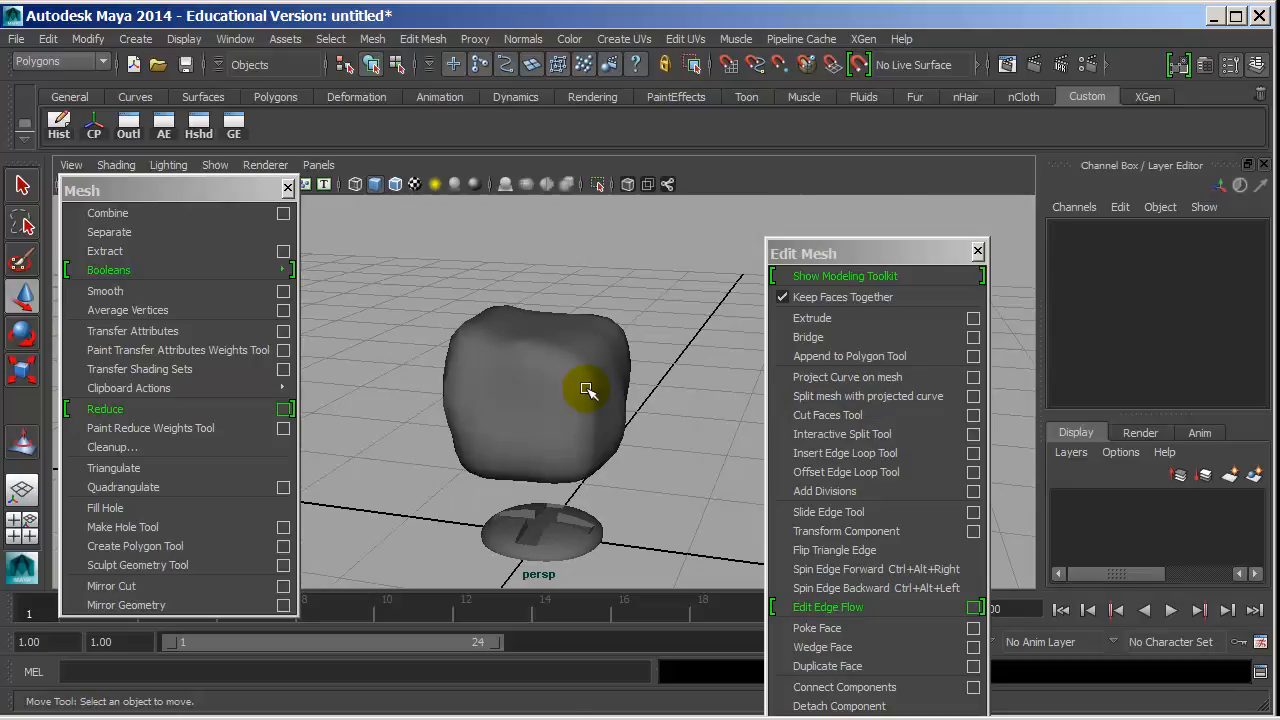
pyautogui.click(587, 390)
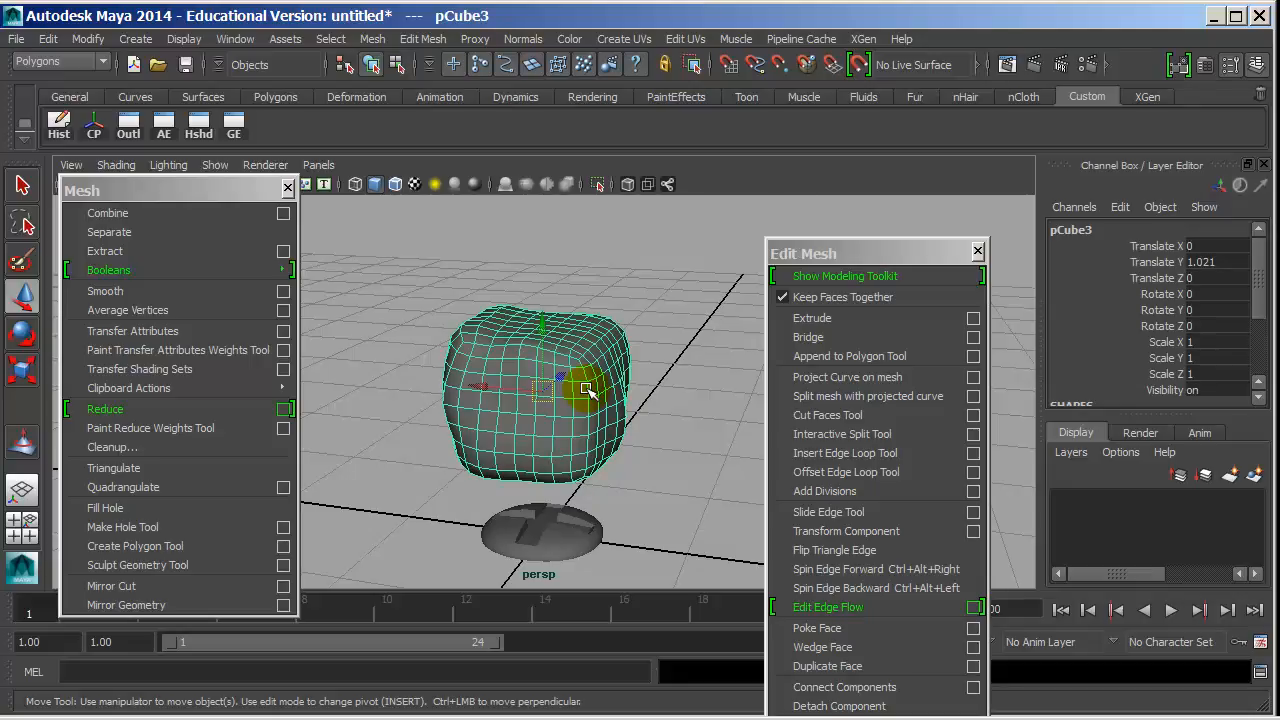
# - Delete the sculpted cube, then undo the deletion
pyautogui.click(666, 325)
pyautogui.keyDown('alt'); pyautogui.moveTo(509, 391); pyautogui.dragTo(566, 329); pyautogui.keyUp('alt')
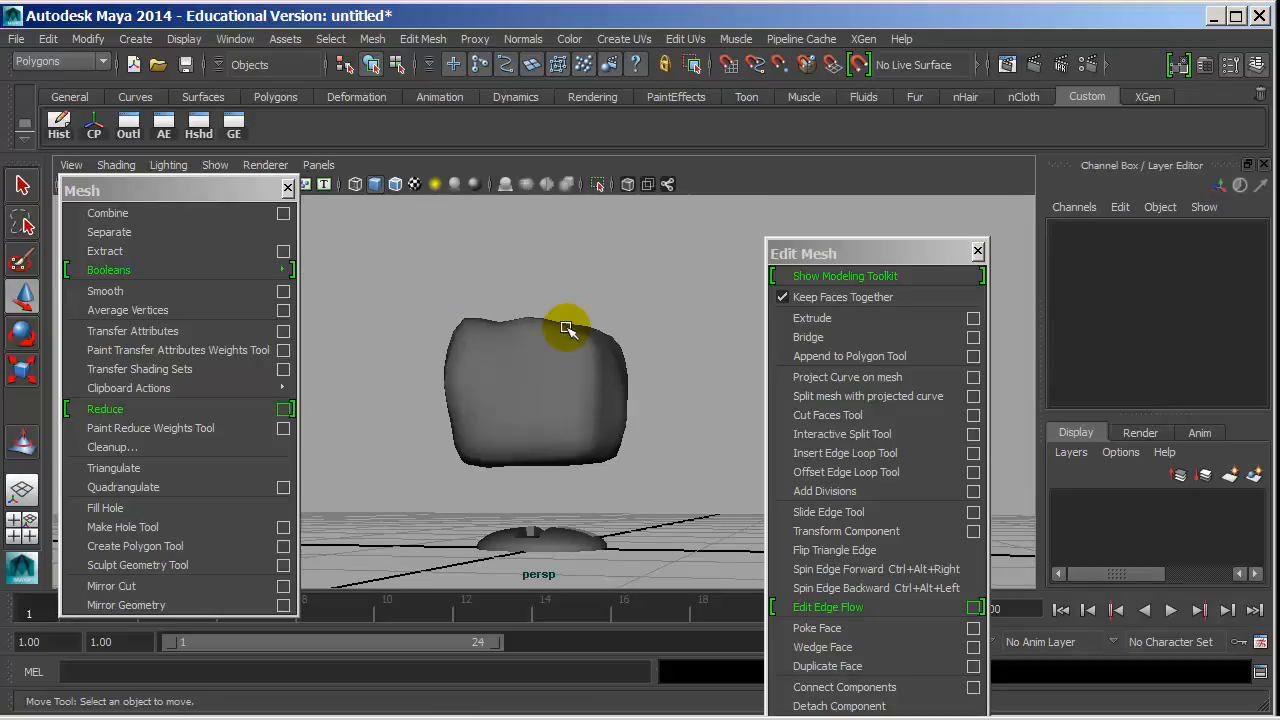
pyautogui.click(566, 329)
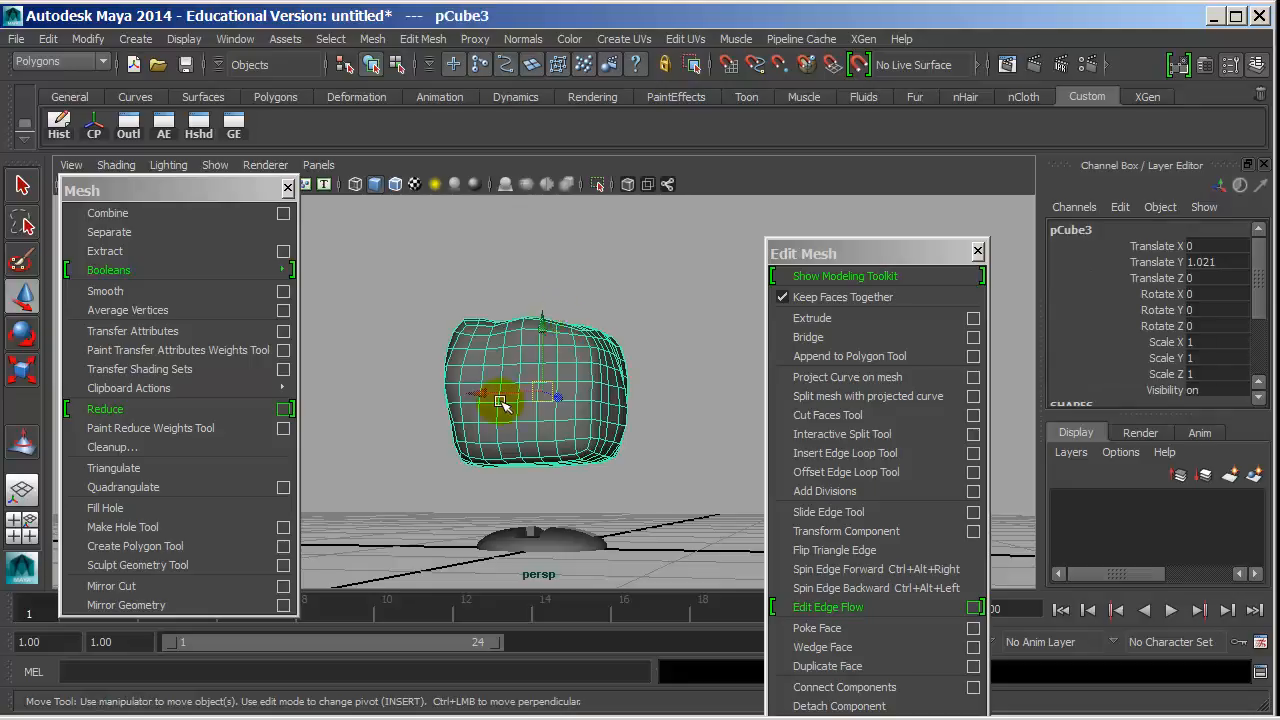
pyautogui.press('Delete')
pyautogui.hotkey('ctrl', 'z')
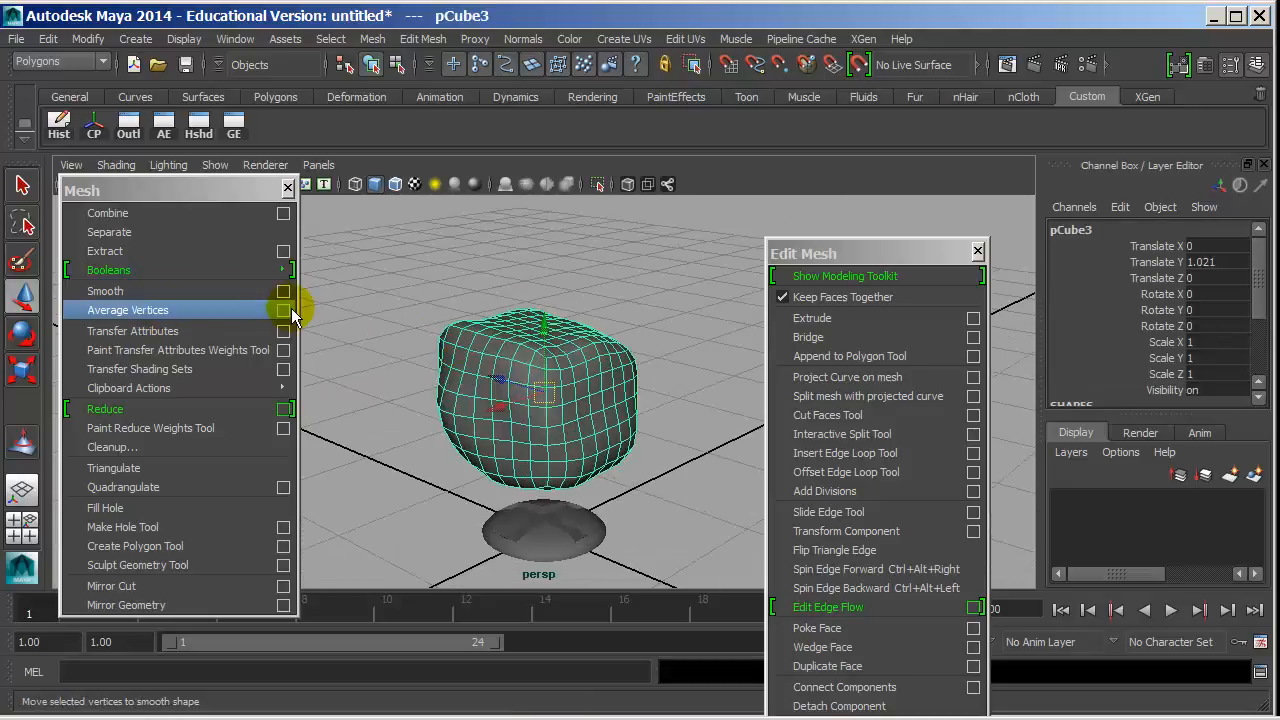
# - Select a block of vertices on one side of the sculpted cube, then return the cube to object mode
pyautogui.rightClick(488, 328)
pyautogui.moveTo(488, 328); pyautogui.dragTo(384, 268, button='right')
pyautogui.moveTo(381, 272); pyautogui.dragTo(404, 330)
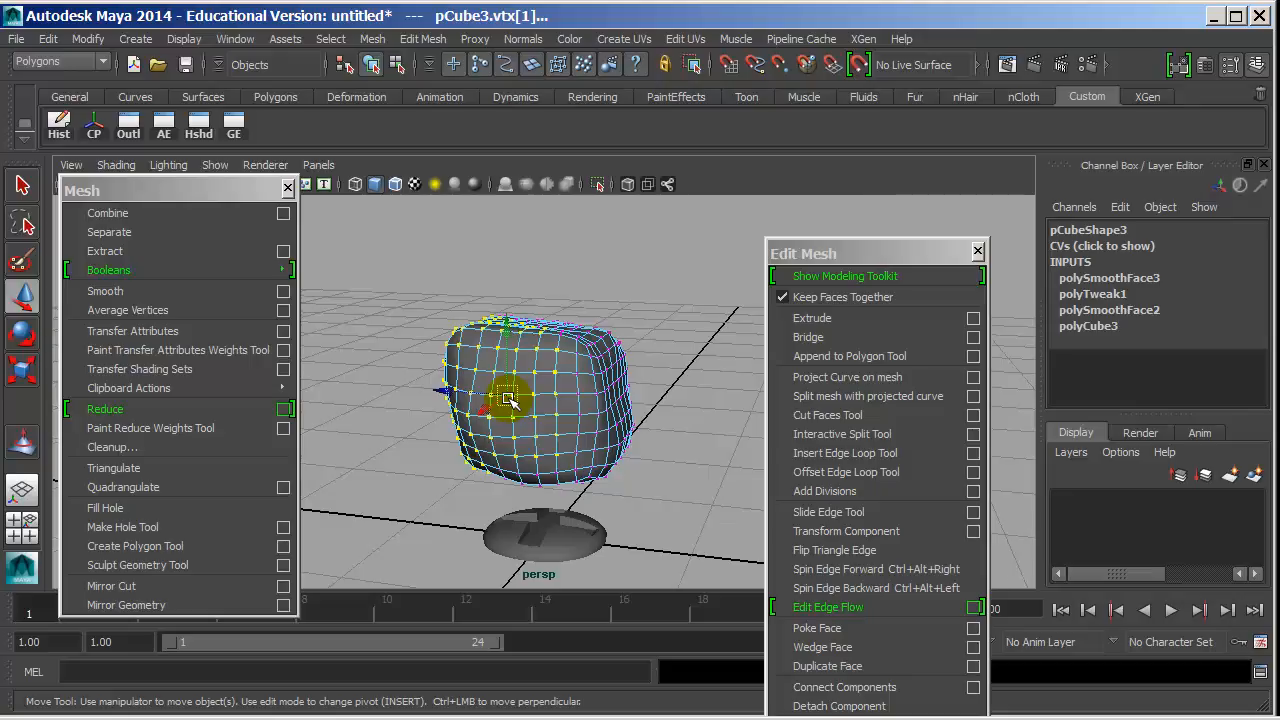
pyautogui.moveTo(282, 270)
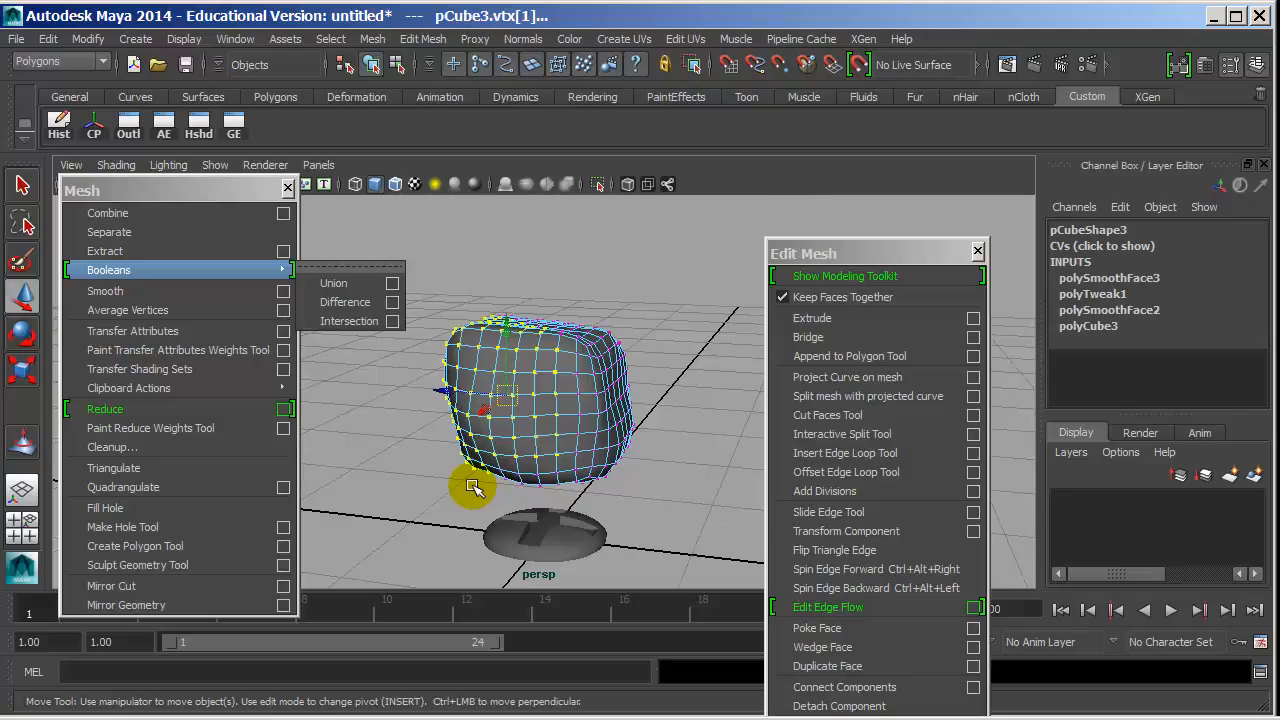
pyautogui.press('F8')
pyautogui.press('F8')
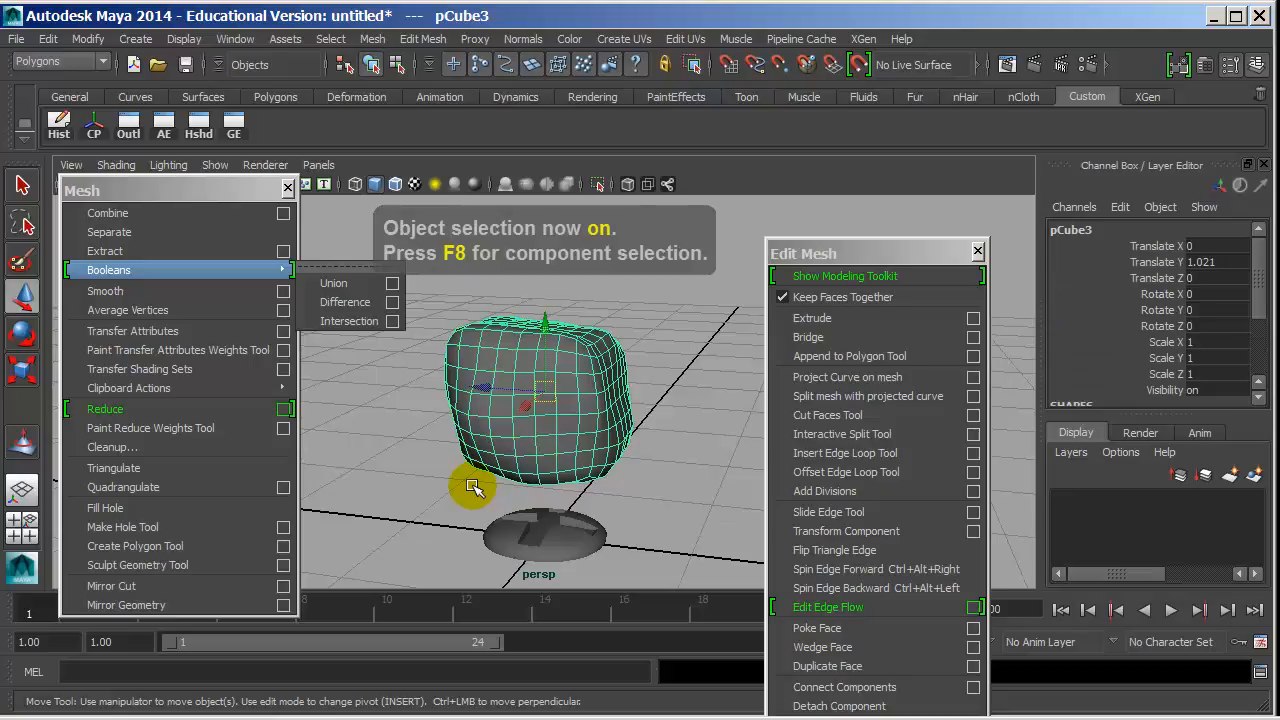
# - Duplicate the sculpted cube, move the copy to about -0.755 in Z beside the original, and delete the copy
pyautogui.hotkey('ctrl', 'd')
pyautogui.moveTo(484, 387); pyautogui.dragTo(598, 393)
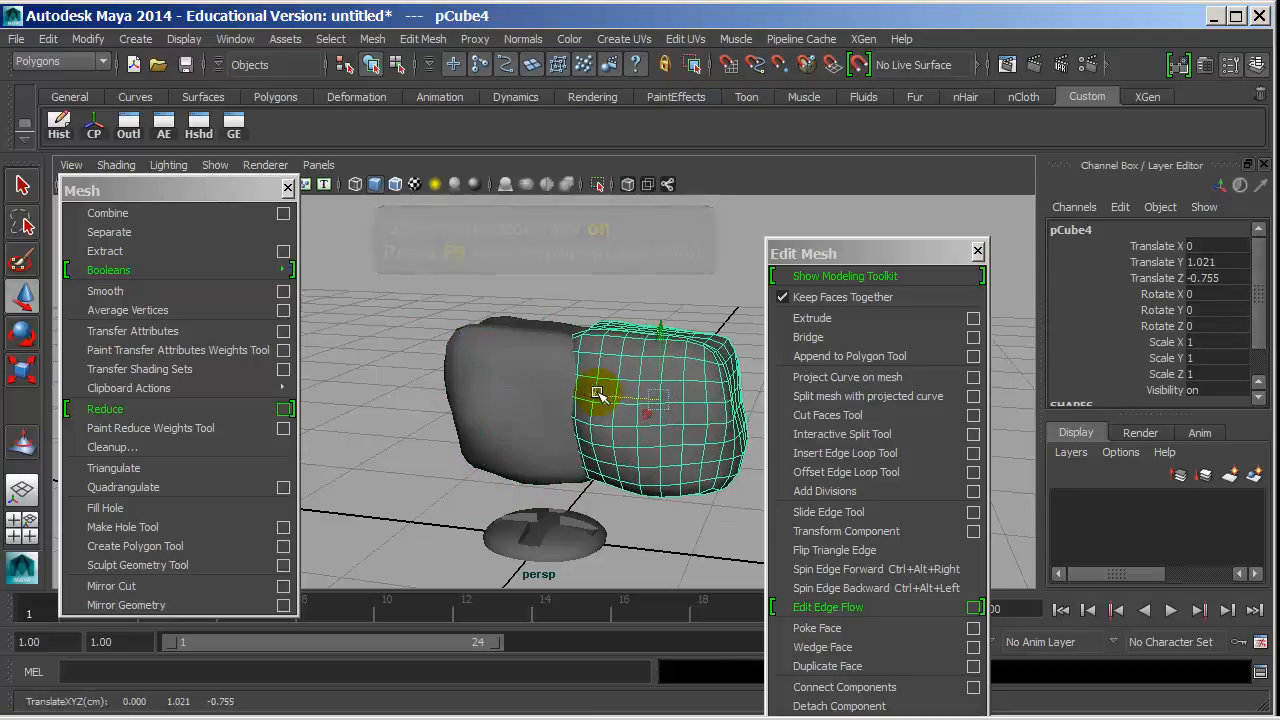
pyautogui.keyDown('shift'); pyautogui.click(524, 357); pyautogui.keyUp('shift')
pyautogui.keyDown('alt'); pyautogui.moveTo(448, 371); pyautogui.dragTo(472, 366); pyautogui.keyUp('alt')
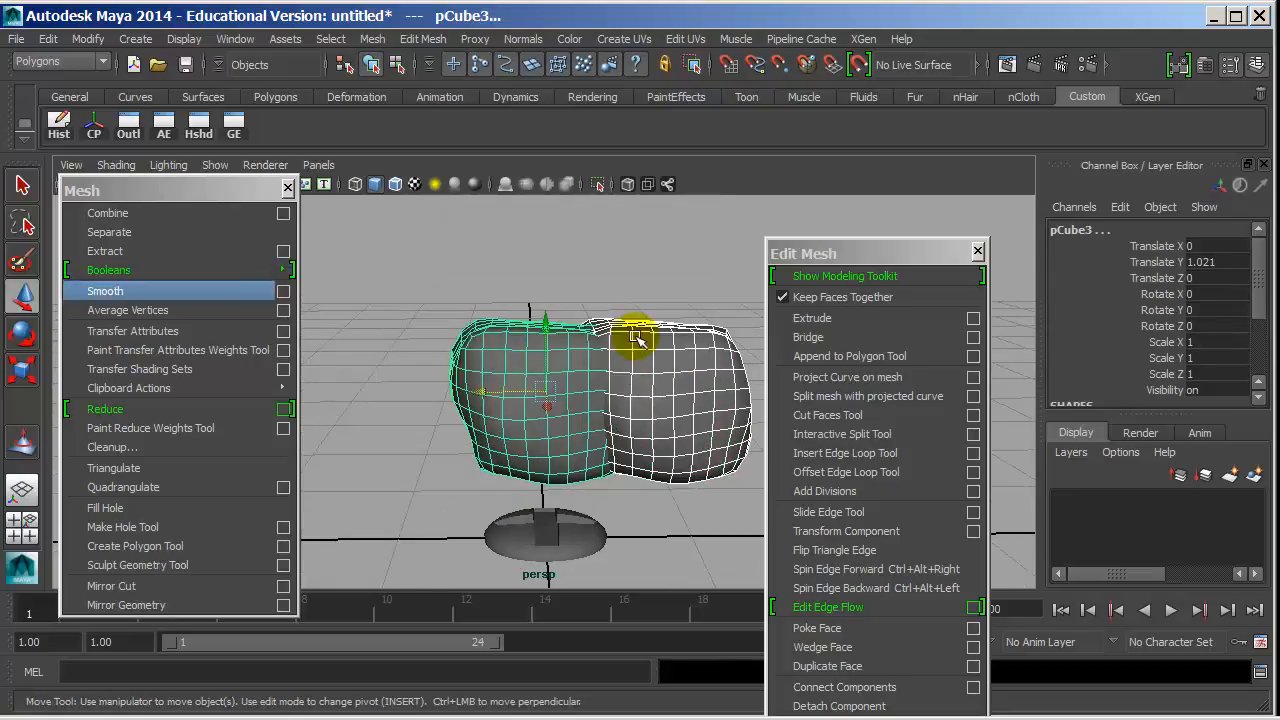
pyautogui.click(630, 340)
pyautogui.press('Delete')
# - Create a polygon cube, scale it to about 1.547, and overlap it with the sculpted cube at about Y 1.19, Z -0.818
pyautogui.click(136, 39)
pyautogui.moveTo(210, 97)
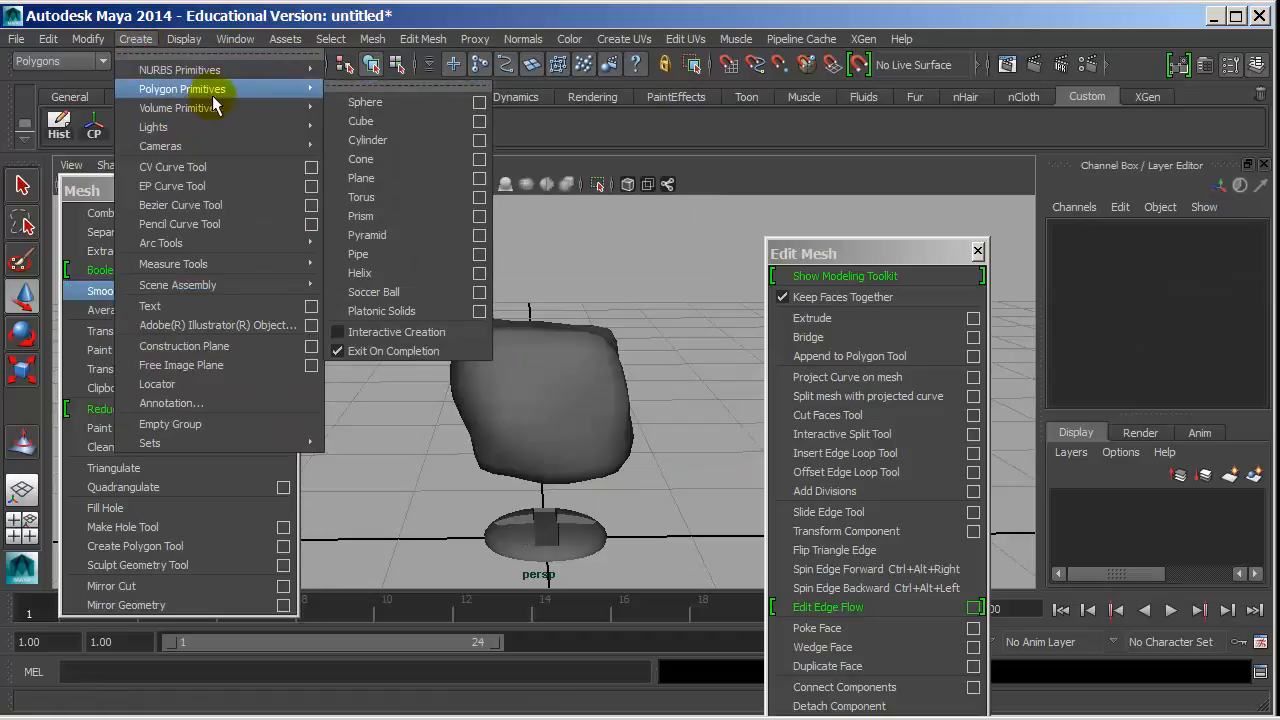
pyautogui.click(361, 121)
pyautogui.press('w')
pyautogui.moveTo(529, 429); pyautogui.dragTo(540, 304)
pyautogui.press('r')
pyautogui.moveTo(482, 335); pyautogui.dragTo(554, 344, button='middle')
pyautogui.press('w')
pyautogui.moveTo(477, 381); pyautogui.dragTo(587, 371)
pyautogui.click(563, 376)
pyautogui.click(638, 343)
# - Subtract the new polygon cube from the sculpted cube with a Boolean Difference
pyautogui.click(500, 357)
pyautogui.keyDown('shift'); pyautogui.click(586, 322); pyautogui.keyUp('shift')
pyautogui.click(247, 274)
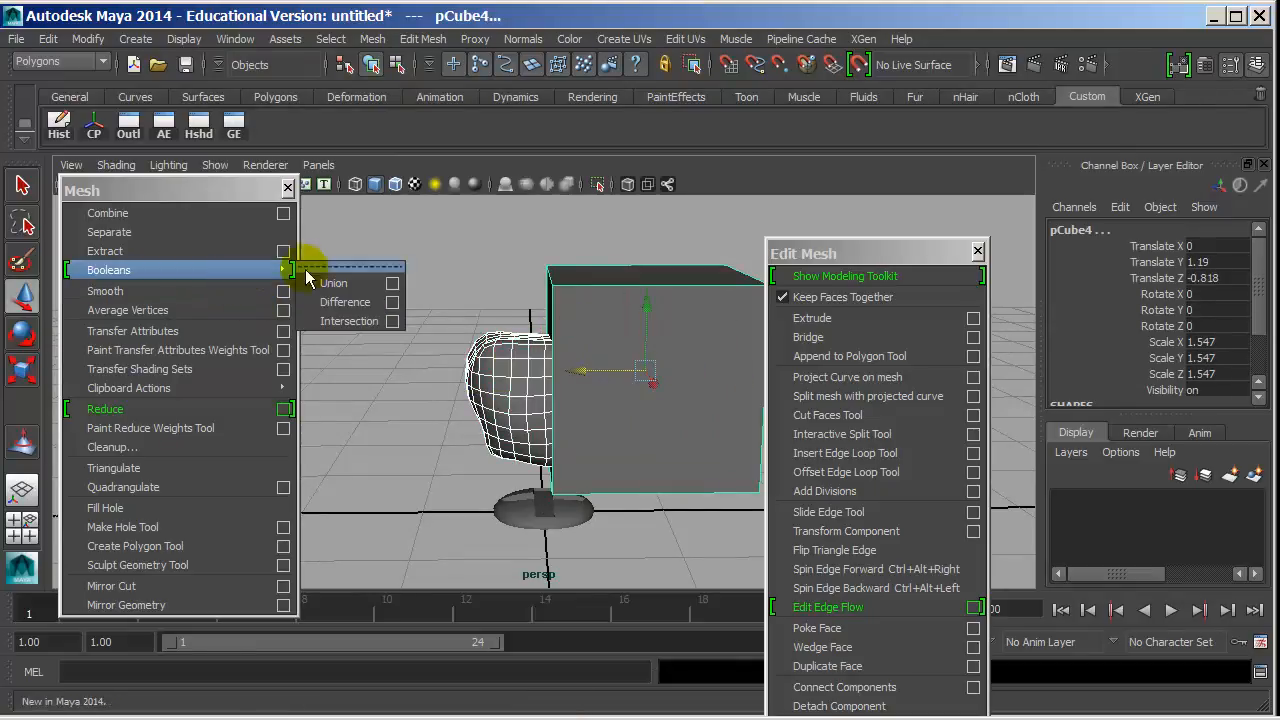
pyautogui.click(345, 302)
pyautogui.keyDown('alt'); pyautogui.moveTo(451, 377); pyautogui.dragTo(364, 392); pyautogui.keyUp('alt')
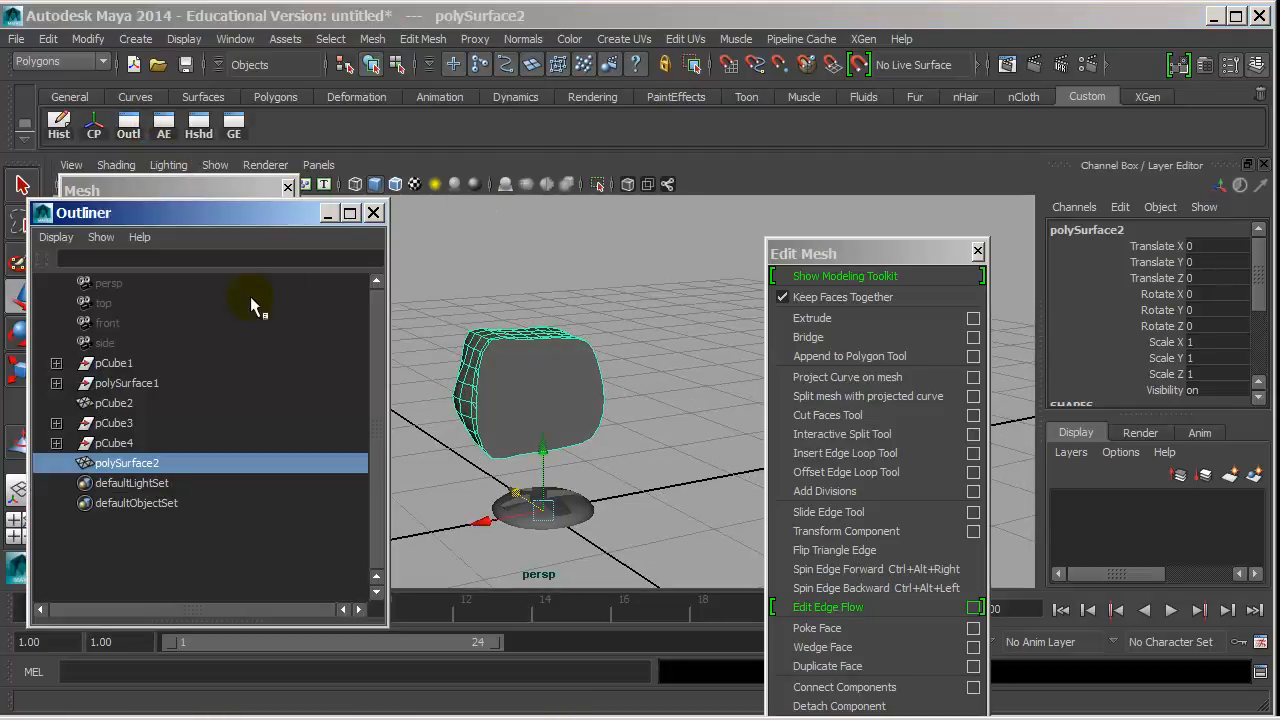
# - Select the cutter pCube4 in the Outliner and move it along Z to change the Boolean cut
pyautogui.click(128, 441)
pyautogui.click(128, 428)
pyautogui.click(129, 440)
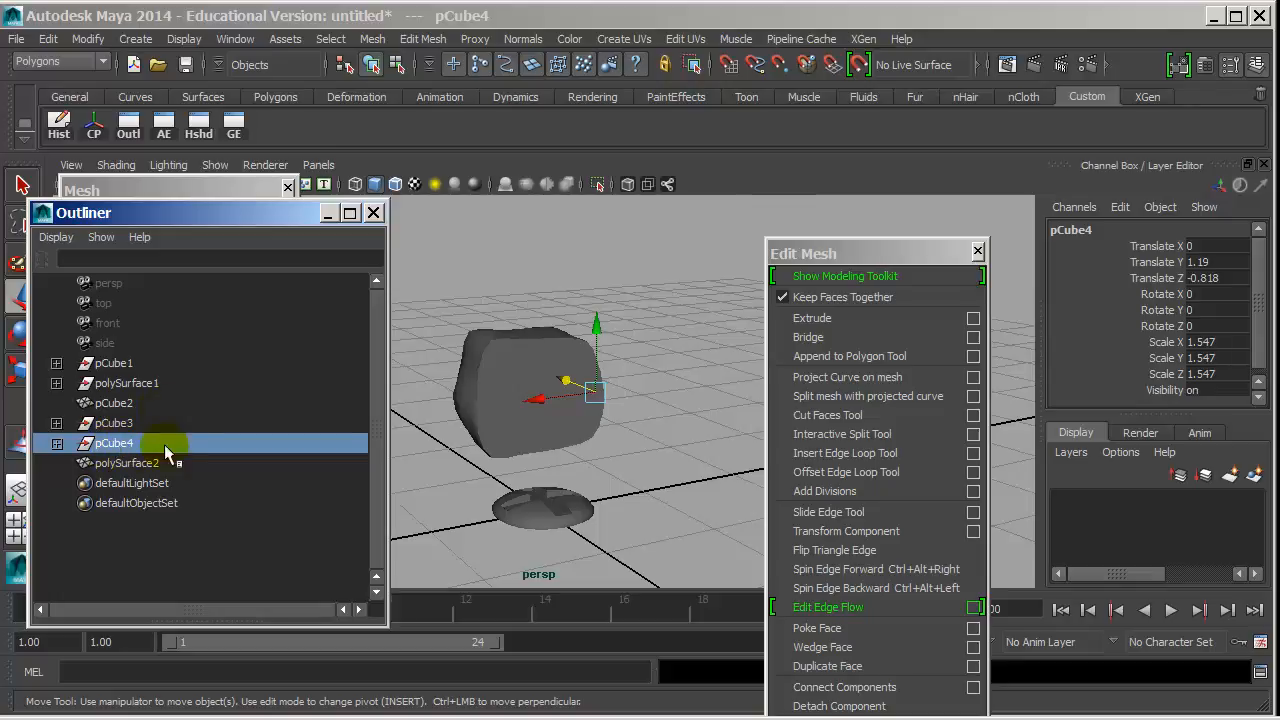
pyautogui.moveTo(516, 423); pyautogui.dragTo(618, 378)
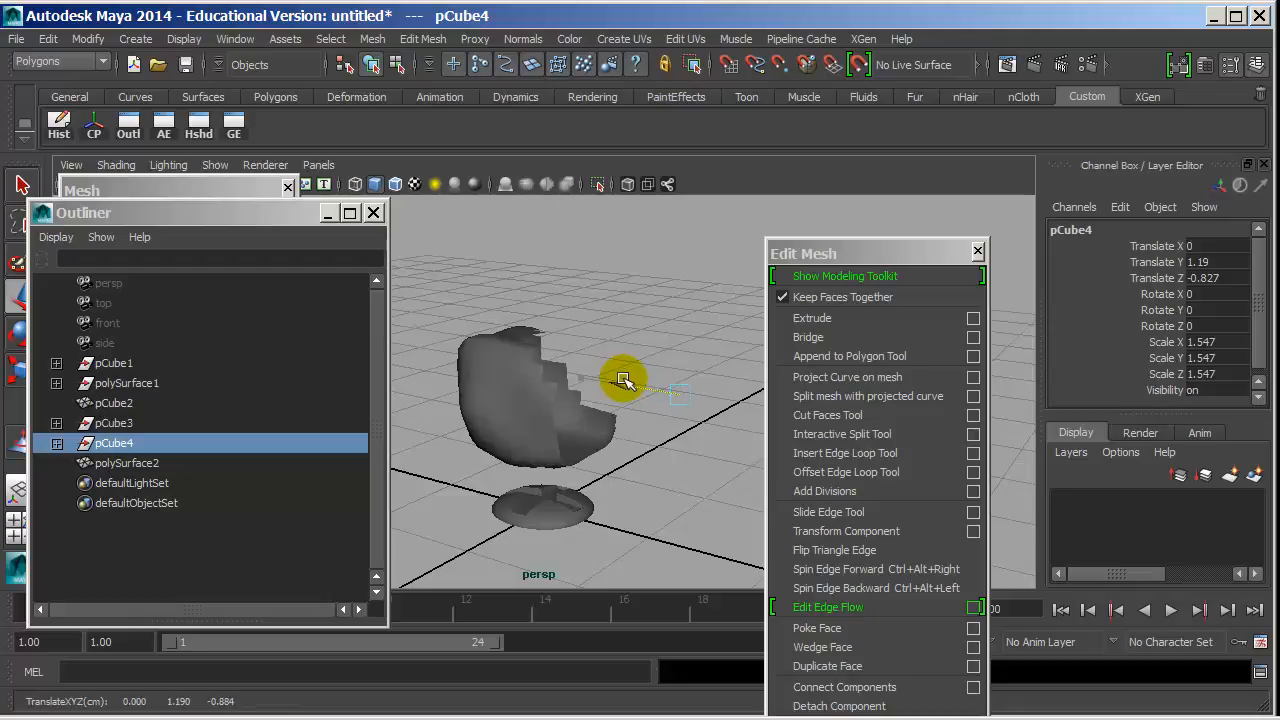
# - Assign a new Lambert material to the Boolean result polySurface2
pyautogui.click(514, 350)
pyautogui.rightClick(510, 347)
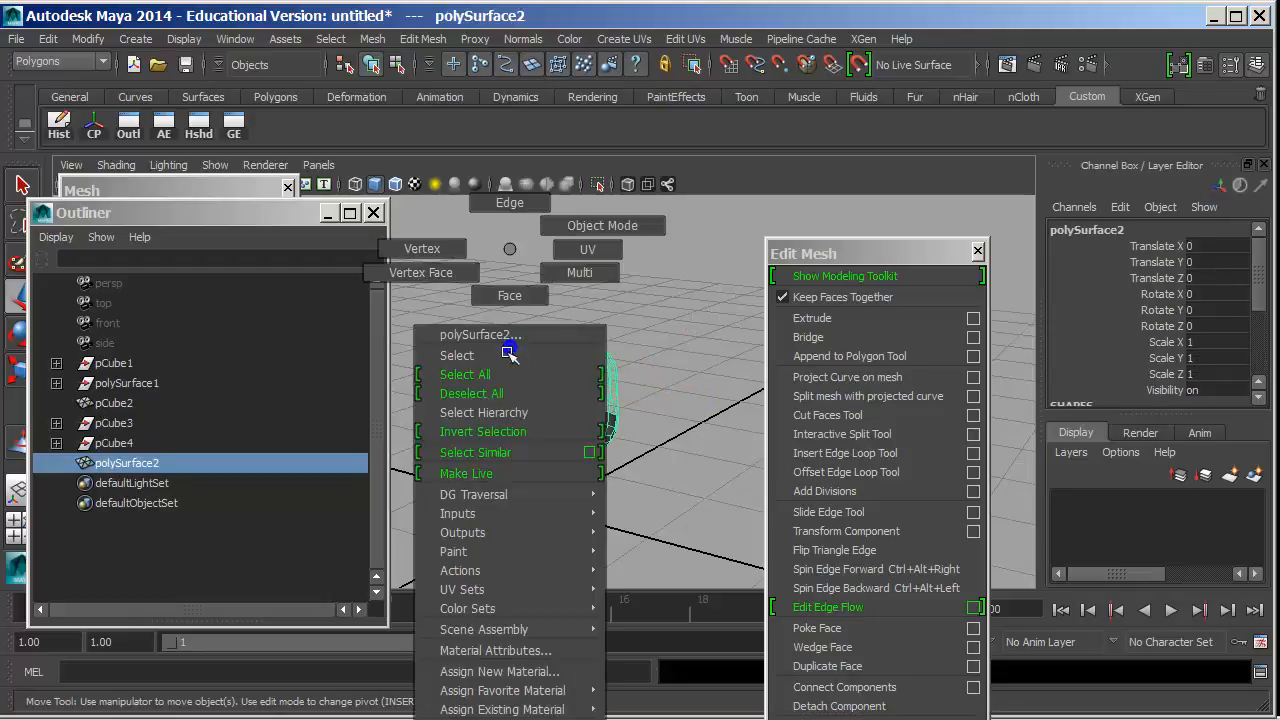
pyautogui.moveTo(545, 690)
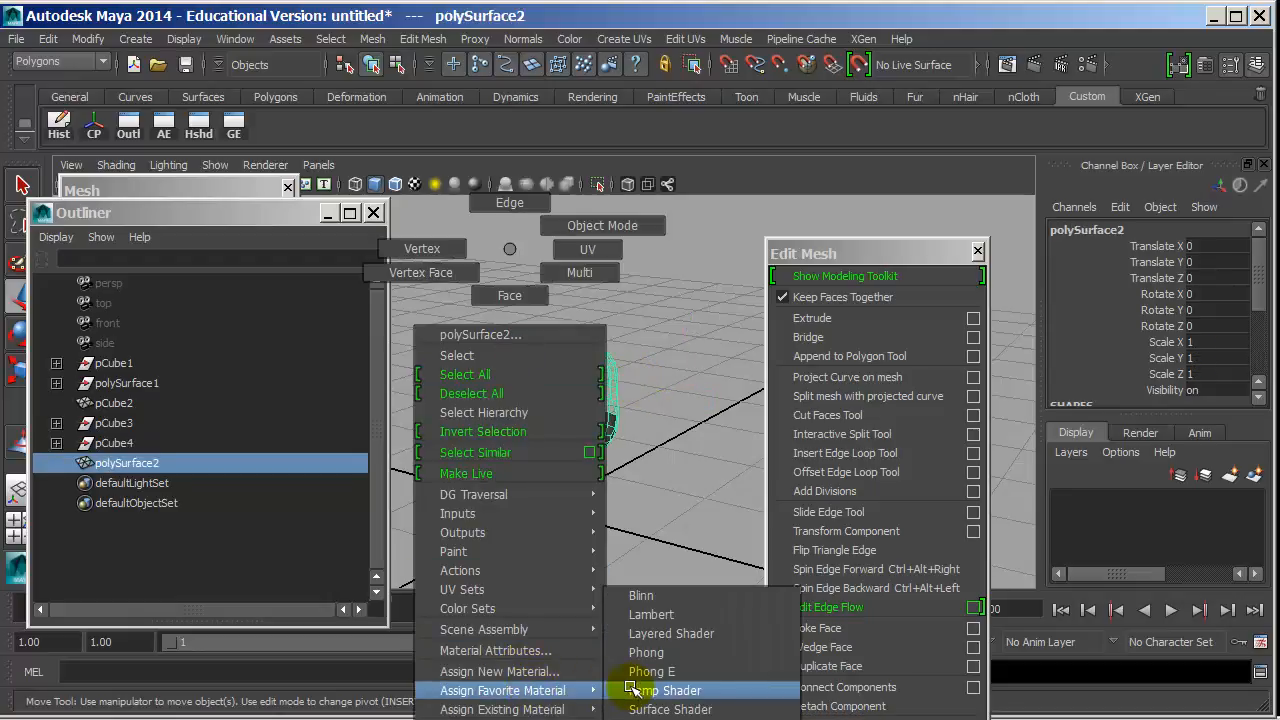
pyautogui.click(648, 616)
pyautogui.click(1080, 602)
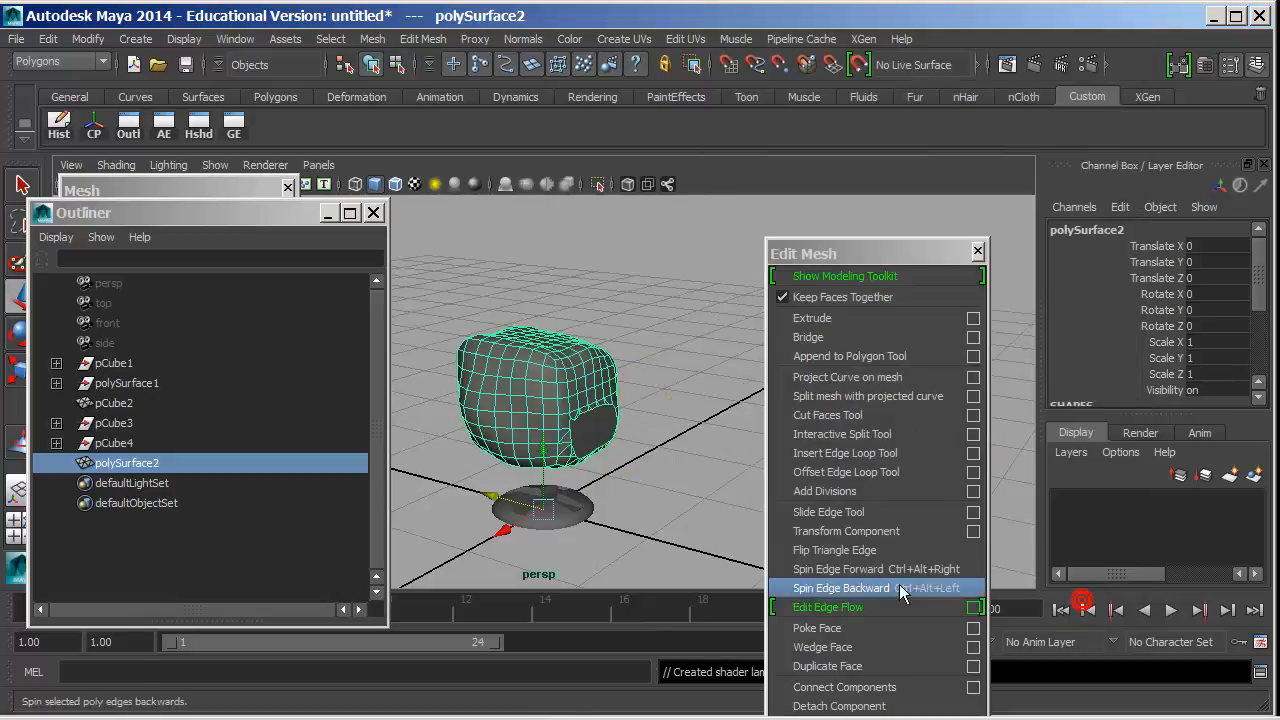
# - Reselect the cutter pCube4 and slide it back and forth along Z through the mesh
pyautogui.click(273, 441)
pyautogui.moveTo(641, 388); pyautogui.dragTo(603, 397)
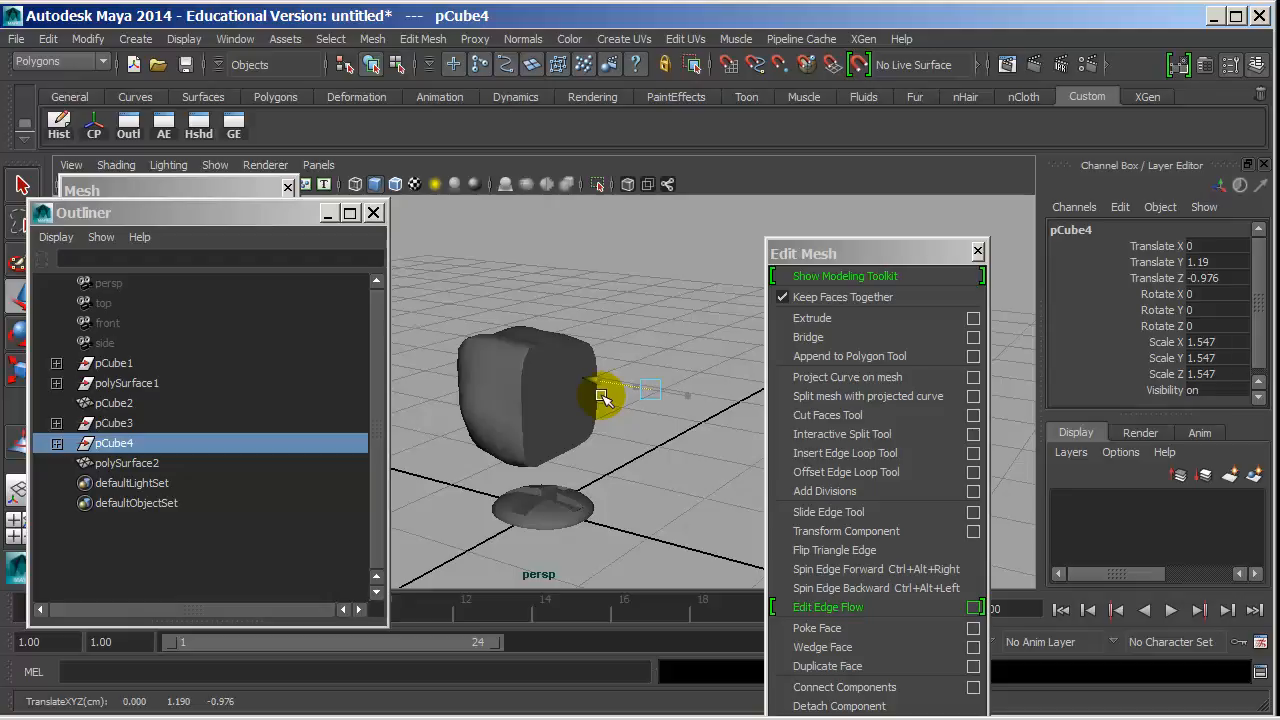
pyautogui.moveTo(603, 397); pyautogui.dragTo(651, 378)
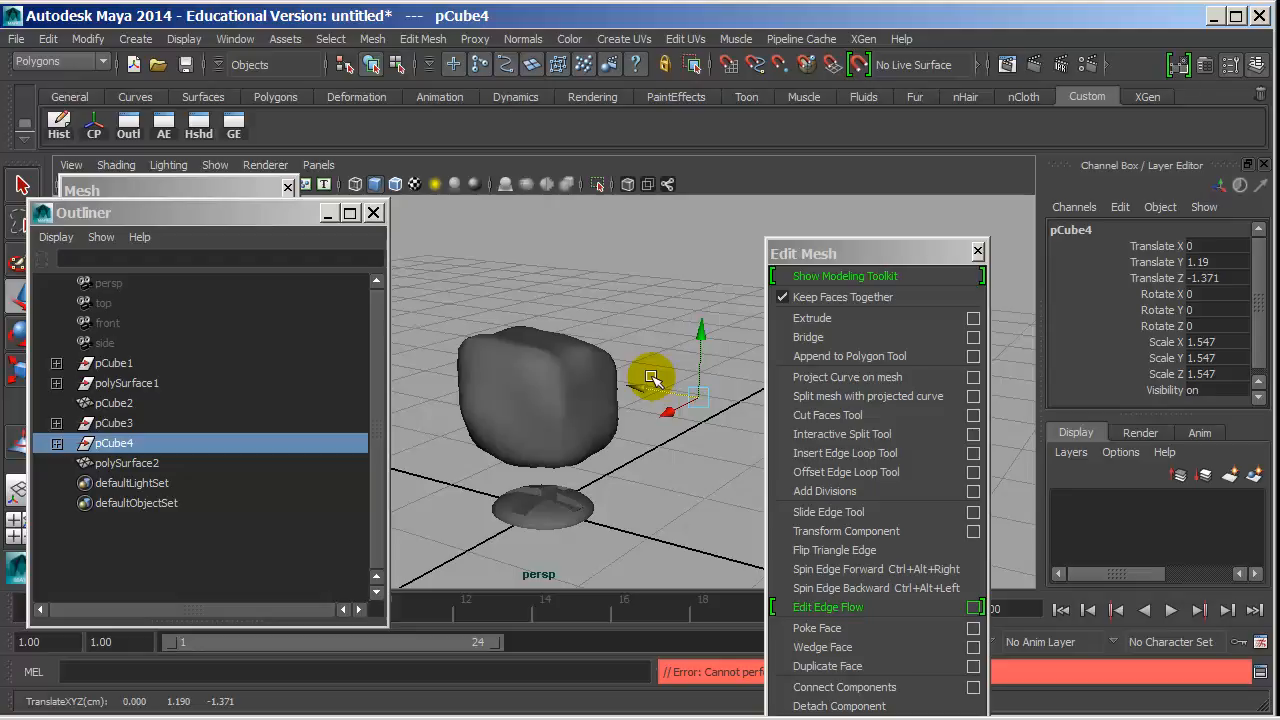
pyautogui.moveTo(648, 384); pyautogui.dragTo(612, 386)
# - Delete the Boolean result polySurface2 and close the Outliner
pyautogui.click(494, 372)
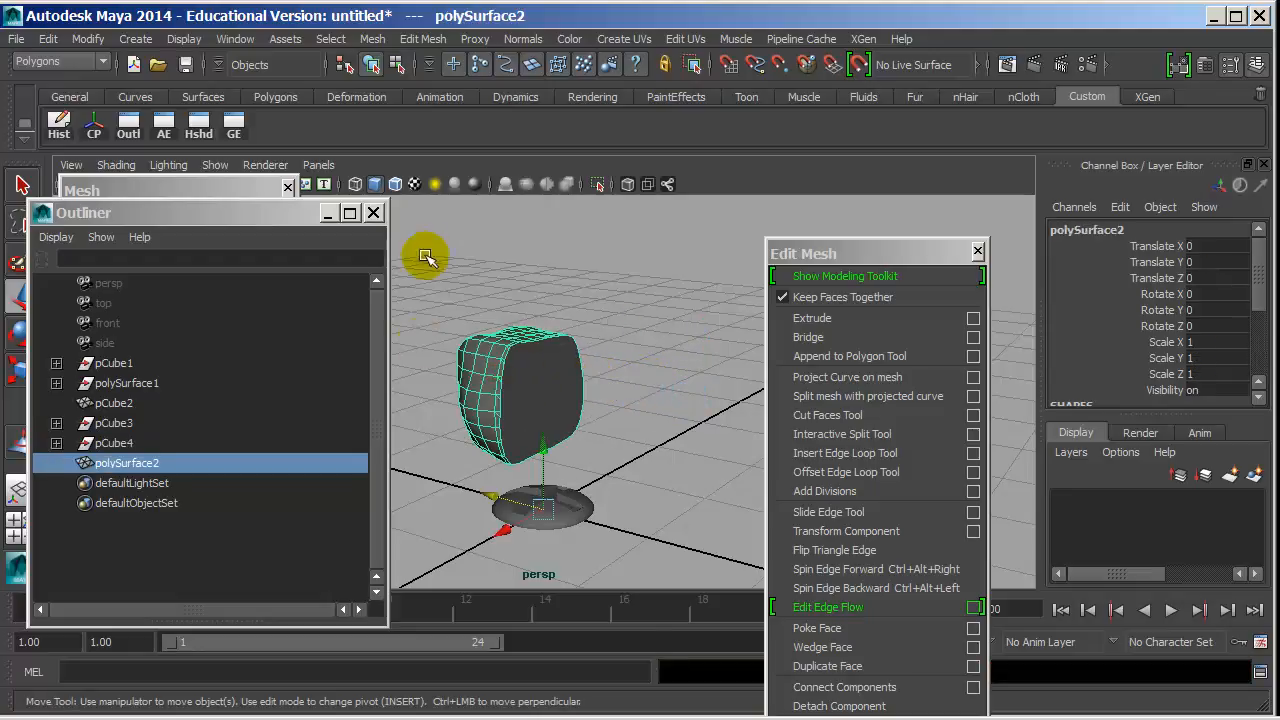
pyautogui.click(416, 345)
pyautogui.click(135, 463)
pyautogui.press('Delete')
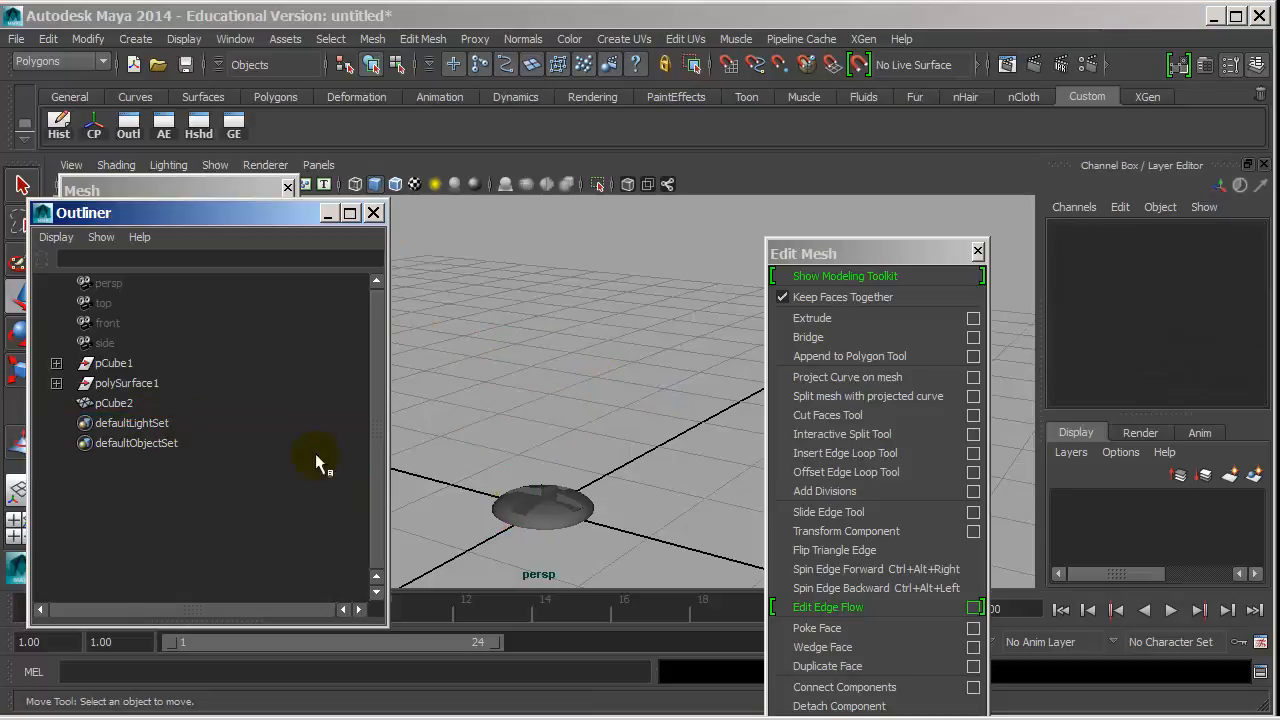
pyautogui.click(373, 212)
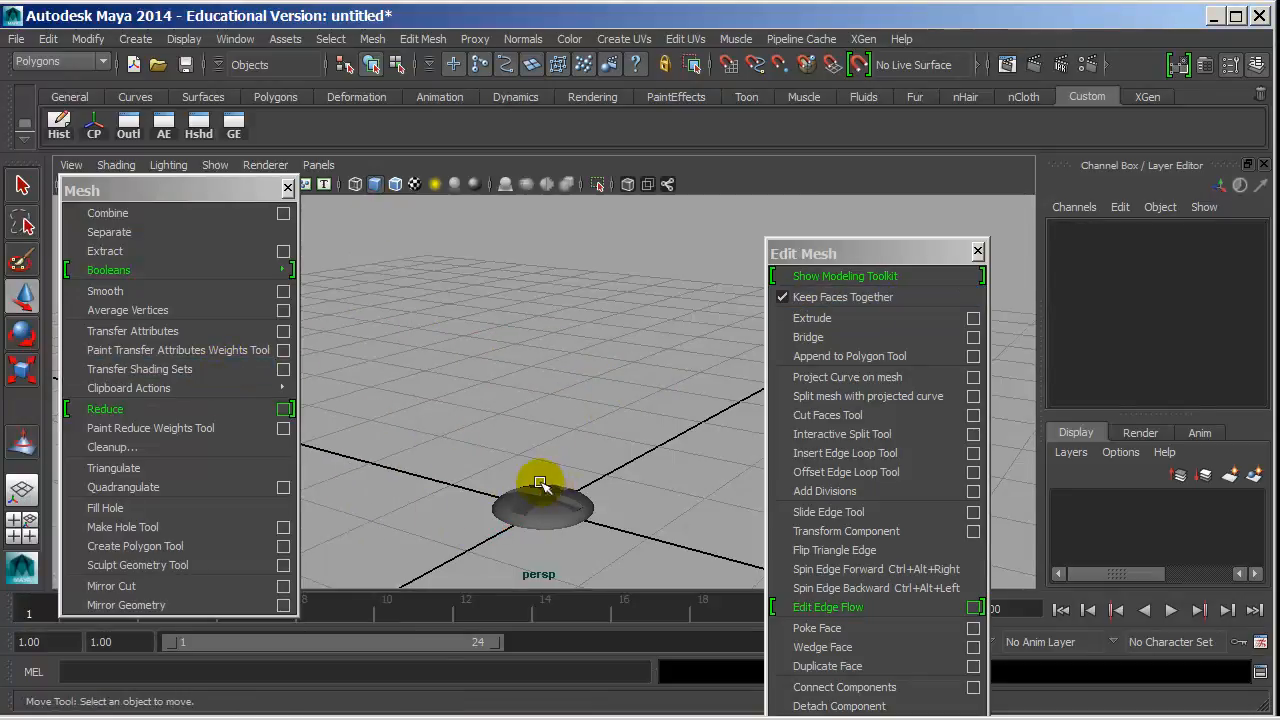
# - Undo the deletion, the cutter moves, the material assignment and the Boolean Difference
pyautogui.hotkey('ctrl', 'z')
pyautogui.hotkey('ctrl', 'z')
pyautogui.hotkey('ctrl', 'z')
pyautogui.hotkey('ctrl', 'z')
pyautogui.hotkey('ctrl', 'z')
pyautogui.hotkey('ctrl', 'z')
pyautogui.hotkey('ctrl', 'z')
pyautogui.hotkey('ctrl', 'z')
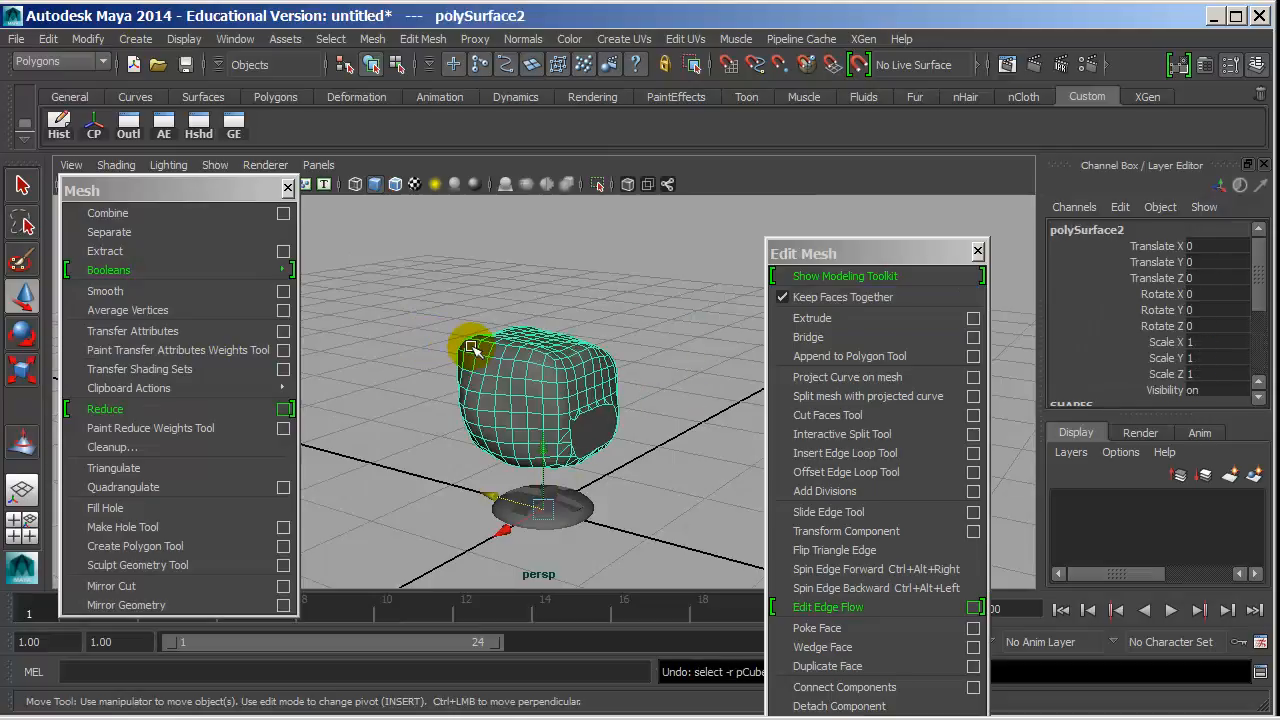
pyautogui.hotkey('ctrl', 'z')
pyautogui.hotkey('ctrl', 'z')
pyautogui.hotkey('ctrl', 'z')
pyautogui.hotkey('ctrl', 'z')
pyautogui.hotkey('ctrl', 'z')
pyautogui.hotkey('ctrl', 'z')
pyautogui.hotkey('ctrl', 'z')
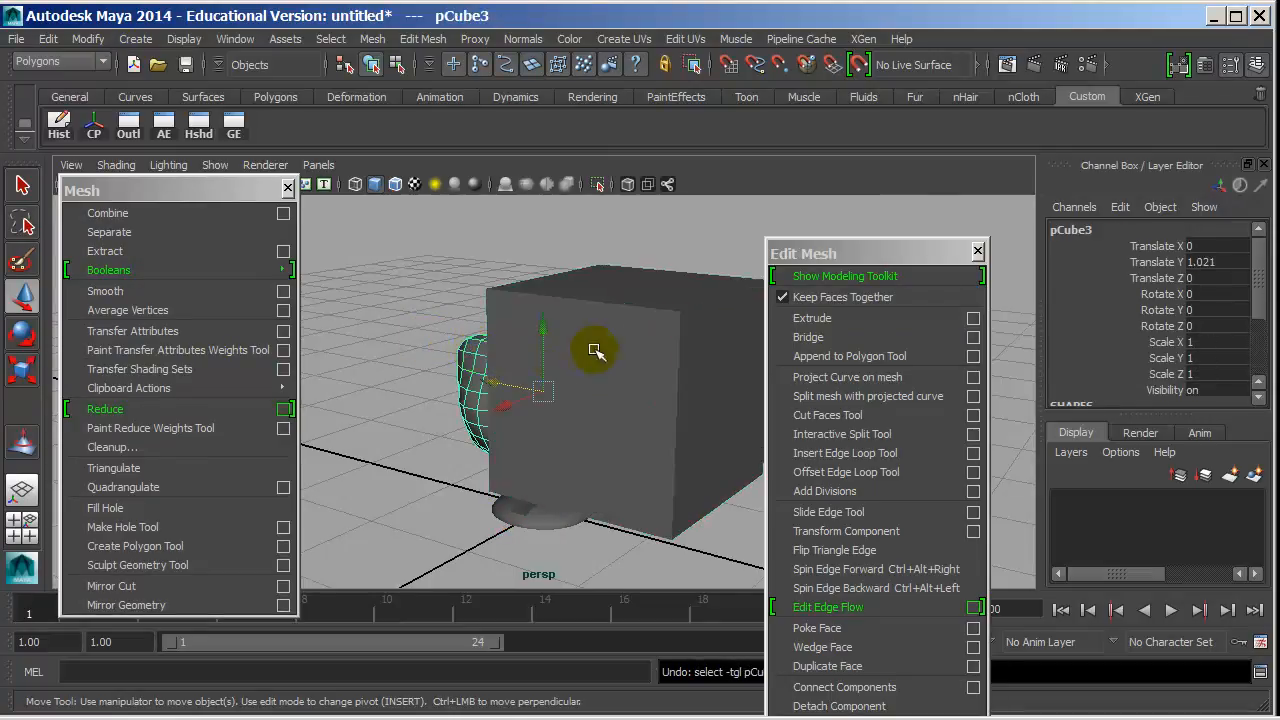
# - Select the vertices on one side of the sculpted cube and apply Average Vertices four times
pyautogui.keyDown('alt'); pyautogui.moveTo(528, 365); pyautogui.dragTo(471, 300); pyautogui.keyUp('alt')
pyautogui.moveTo(473, 249); pyautogui.dragTo(418, 252, button='right')
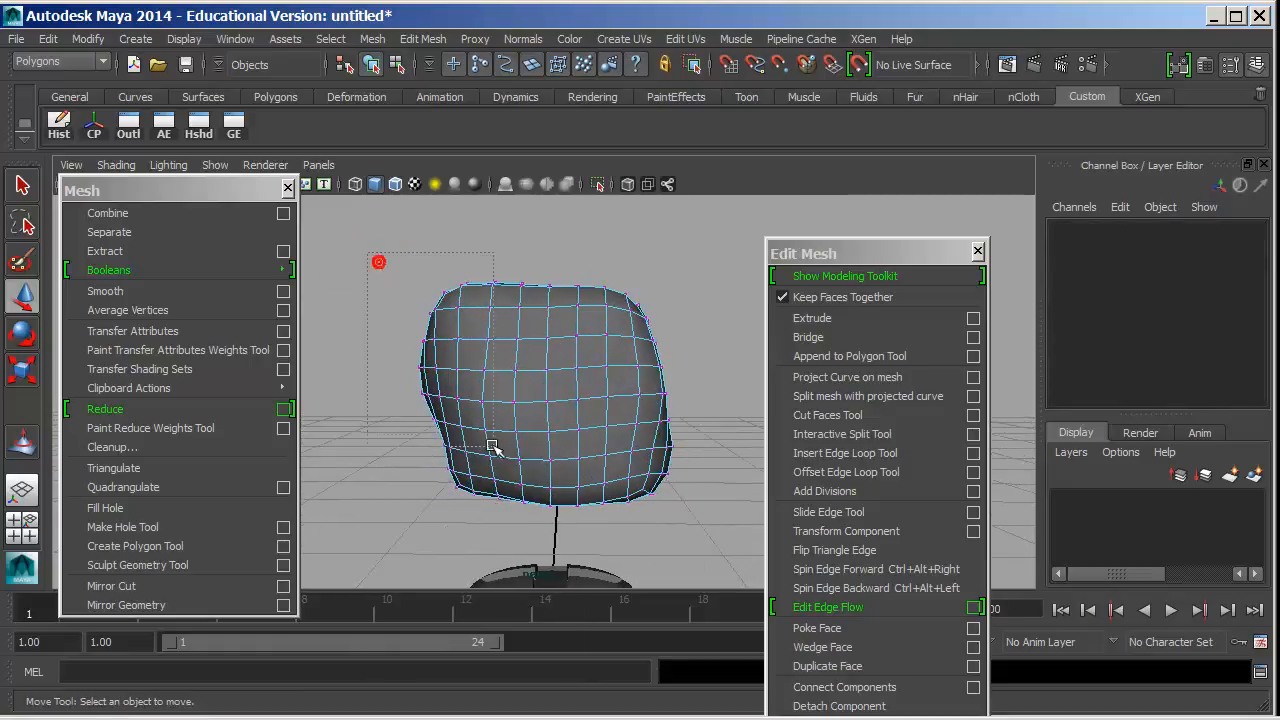
pyautogui.click(434, 428)
pyautogui.keyDown('alt'); pyautogui.moveTo(434, 428); pyautogui.dragTo(595, 448); pyautogui.keyUp('alt')
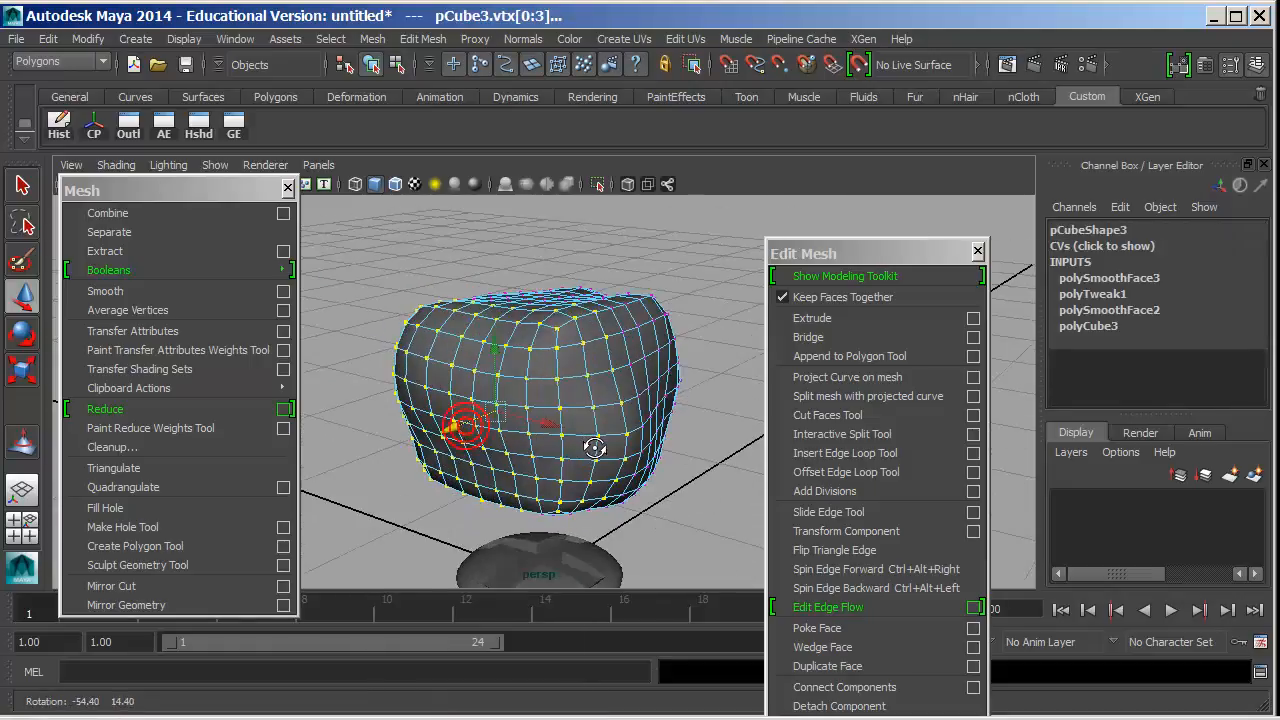
pyautogui.click(197, 310)
pyautogui.click(197, 310)
pyautogui.click(197, 310)
pyautogui.click(197, 310)
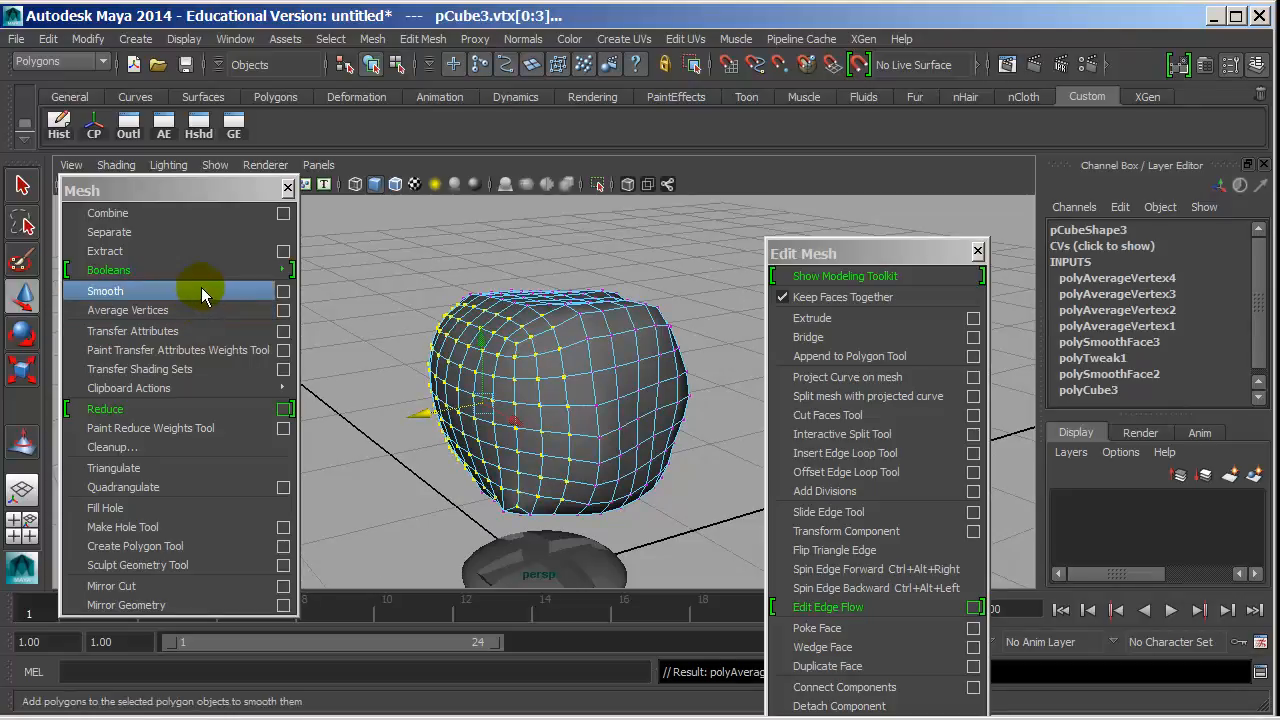
# - Pull a single vertex from the cube's upper edge far above the mesh to form a long spike
pyautogui.moveTo(571, 295); pyautogui.dragTo(564, 310, button='right')
pyautogui.click(555, 324)
pyautogui.moveTo(555, 324); pyautogui.dragTo(652, 249, button='middle')
pyautogui.moveTo(668, 305); pyautogui.dragTo(438, 20)
pyautogui.press('F8')
pyautogui.keyDown('alt'); pyautogui.moveTo(651, 251); pyautogui.dragTo(590, 350); pyautogui.keyUp('alt')
pyautogui.moveTo(447, 290); pyautogui.dragTo(362, 248, button='right')
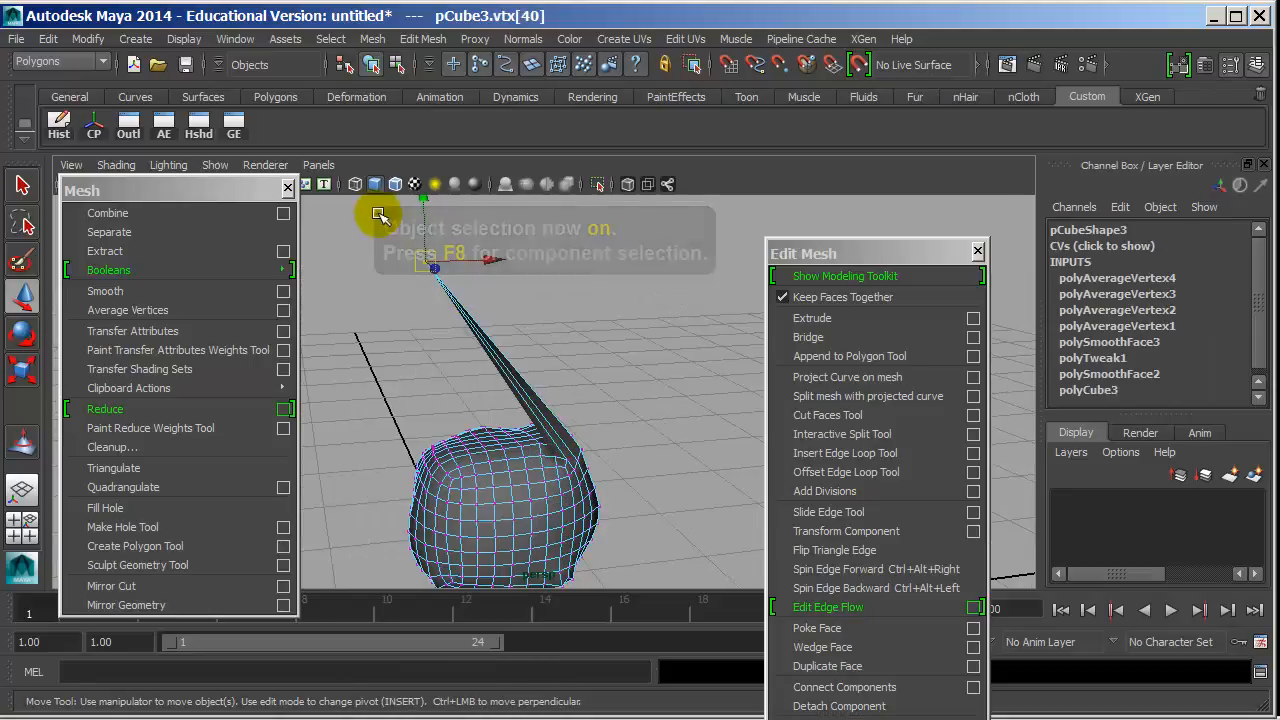
pyautogui.moveTo(423, 257); pyautogui.dragTo(471, 243)
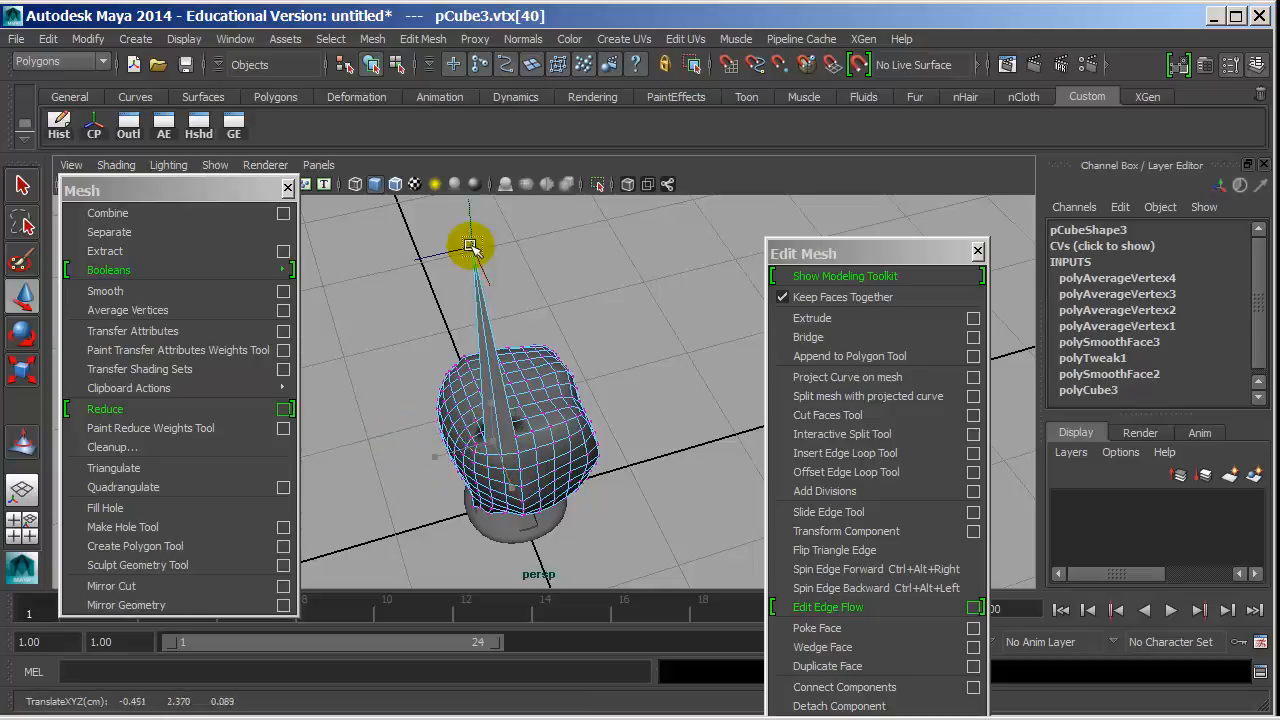
# - Apply Average Vertices repeatedly to the spike's vertex until it settles back into the cube's surface
pyautogui.click(170, 311)
pyautogui.click(170, 311)
pyautogui.click(170, 311)
pyautogui.click(170, 311)
pyautogui.click(170, 311)
pyautogui.click(170, 311)
pyautogui.click(170, 311)
pyautogui.click(170, 311)
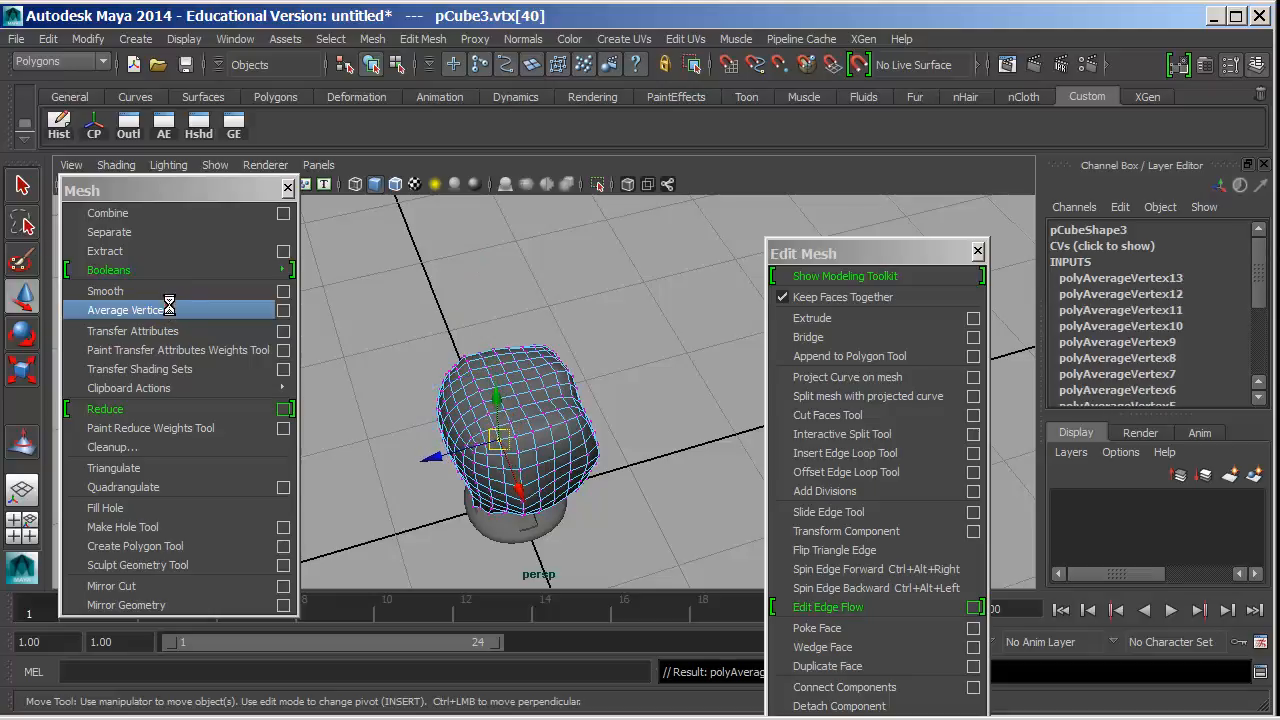
pyautogui.click(170, 311)
# - Frame the averaged vertex, examine the surrounding surface, and return the cube to object mode
pyautogui.keyDown('alt'); pyautogui.moveTo(463, 404); pyautogui.dragTo(508, 366); pyautogui.keyUp('alt')
pyautogui.press('f')
pyautogui.keyDown('alt'); pyautogui.moveTo(523, 400); pyautogui.dragTo(529, 400, button='right'); pyautogui.keyUp('alt')
pyautogui.keyDown('alt'); pyautogui.moveTo(535, 397); pyautogui.dragTo(503, 373); pyautogui.keyUp('alt')
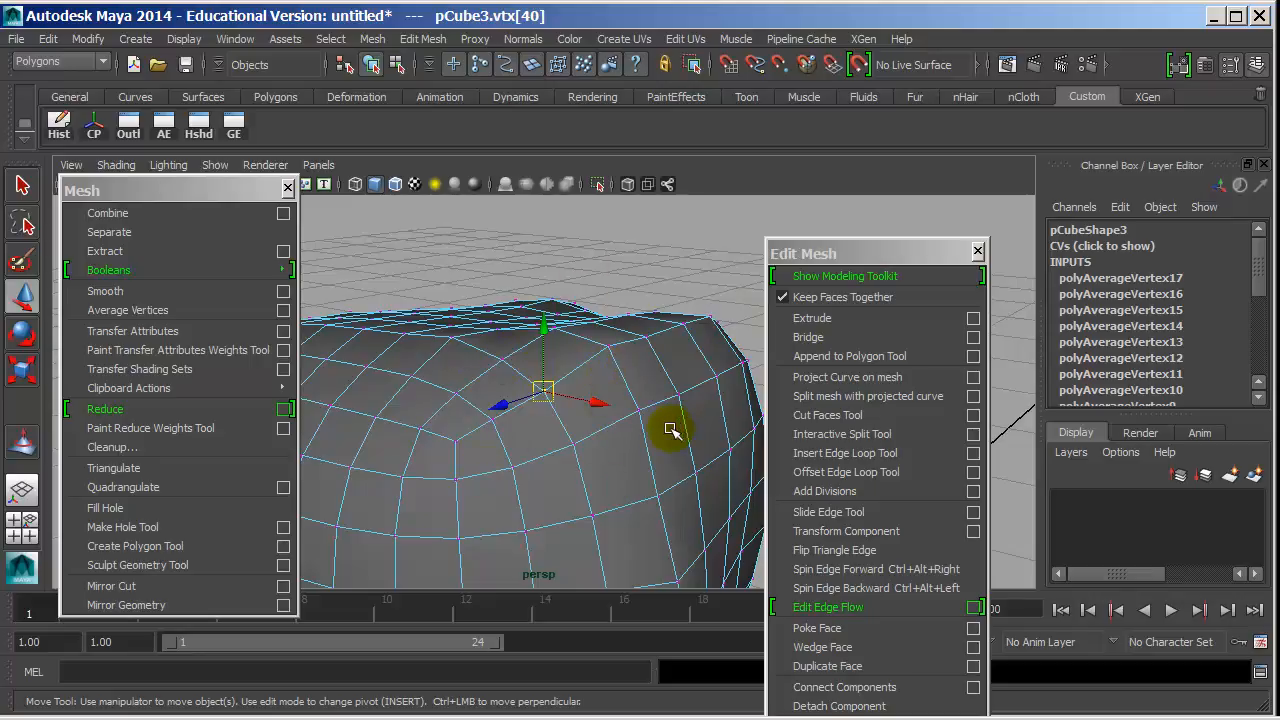
pyautogui.moveTo(509, 402); pyautogui.dragTo(510, 404)
pyautogui.moveTo(581, 401); pyautogui.dragTo(563, 295)
pyautogui.press('F8')
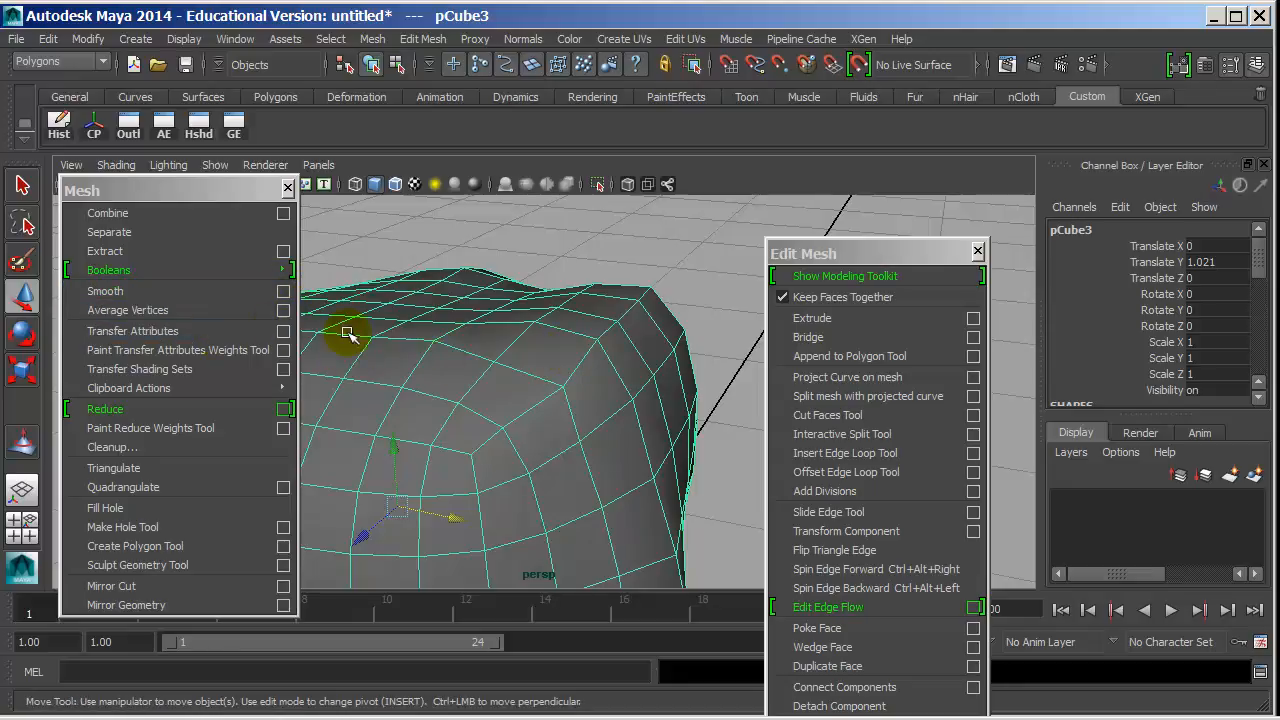
# - Review the Transfer Attributes options and close them without transferring anything
pyautogui.click(284, 331)
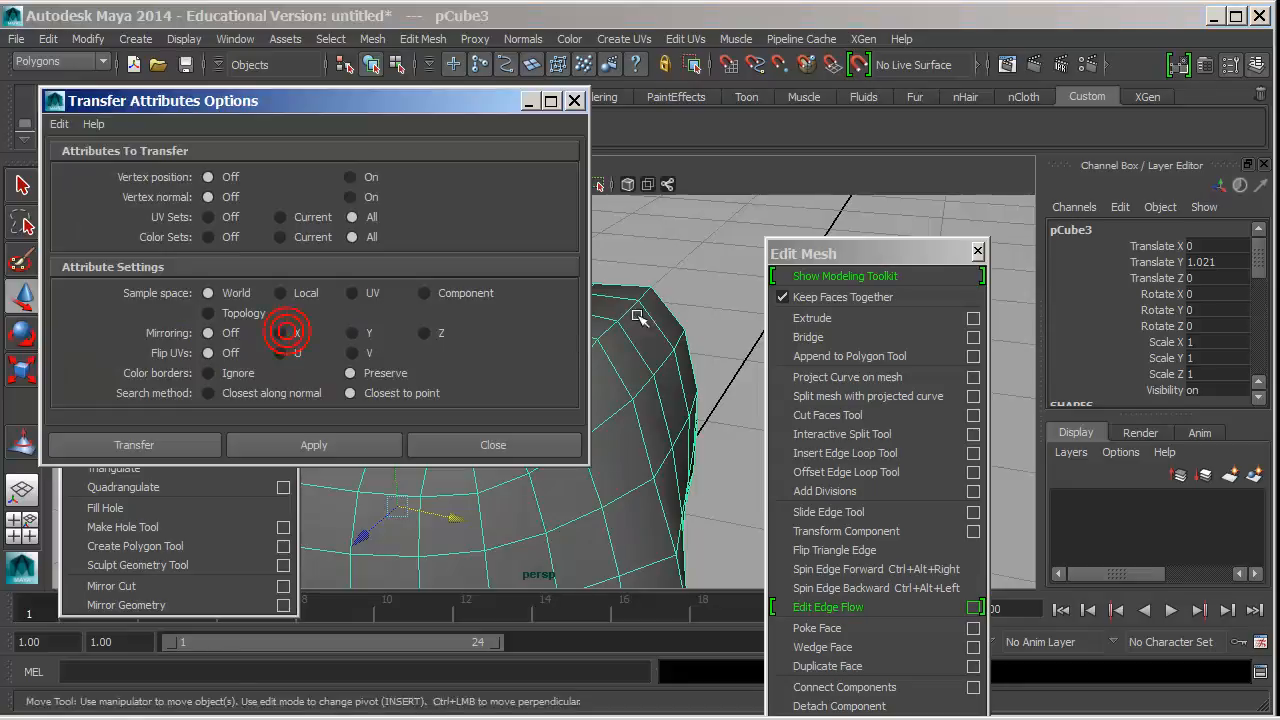
pyautogui.click(493, 440)
pyautogui.keyDown('alt'); pyautogui.moveTo(491, 434); pyautogui.dragTo(627, 444); pyautogui.keyUp('alt')
pyautogui.keyDown('alt'); pyautogui.moveTo(627, 444); pyautogui.dragTo(385, 437, button='right'); pyautogui.keyUp('alt')
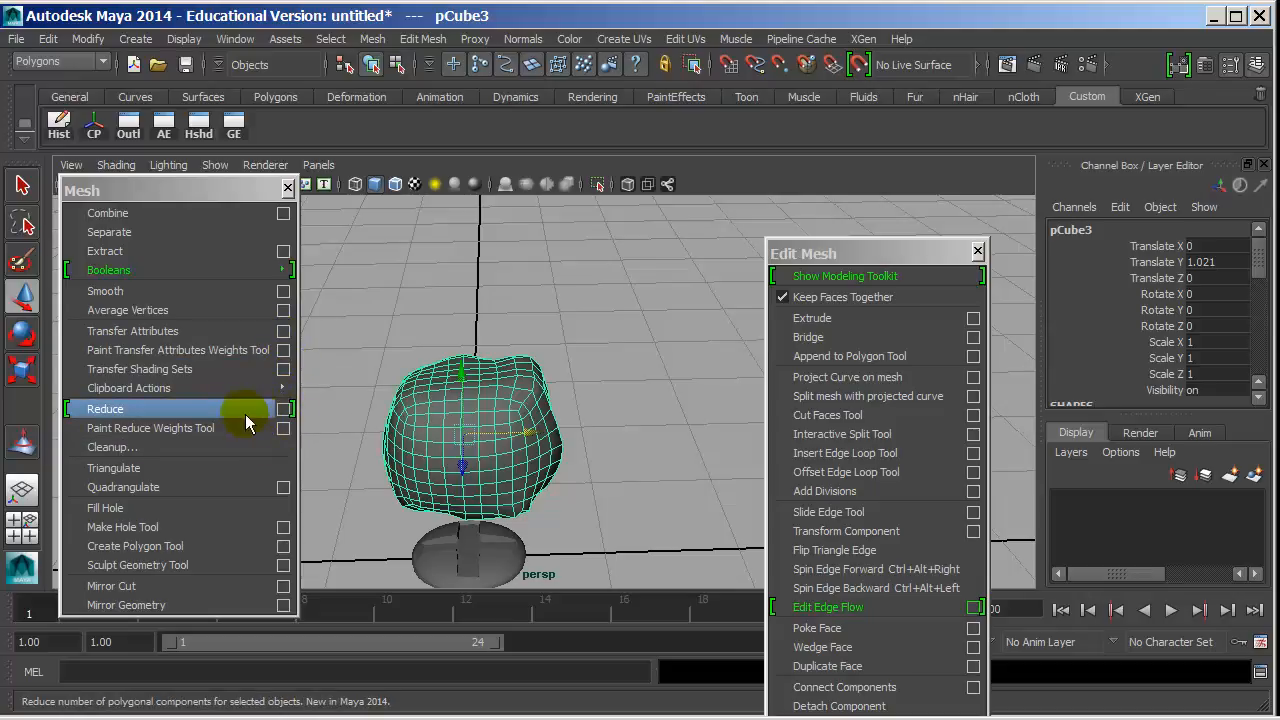
# - Duplicate the sculpted cube and move the copy to about 1.567 in X
pyautogui.hotkey('ctrl', 'd')
pyautogui.moveTo(522, 432); pyautogui.dragTo(748, 431)
pyautogui.keyDown('alt'); pyautogui.moveTo(557, 431); pyautogui.dragTo(339, 412, button='middle'); pyautogui.keyUp('alt')
# - Try Reduce on the duplicated cube with its current settings and again with the percentage set to 14.2336
pyautogui.click(181, 410)
pyautogui.keyDown('alt'); pyautogui.moveTo(440, 430); pyautogui.dragTo(560, 395); pyautogui.keyUp('alt')
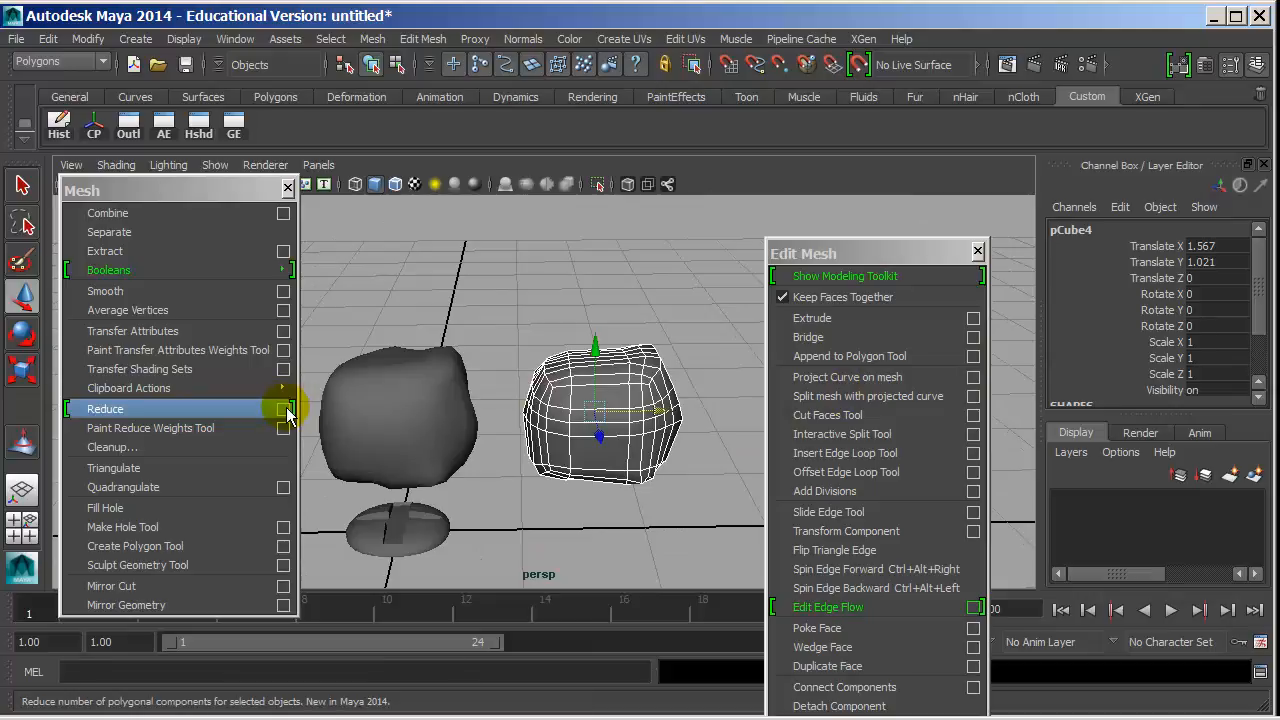
pyautogui.click(284, 408)
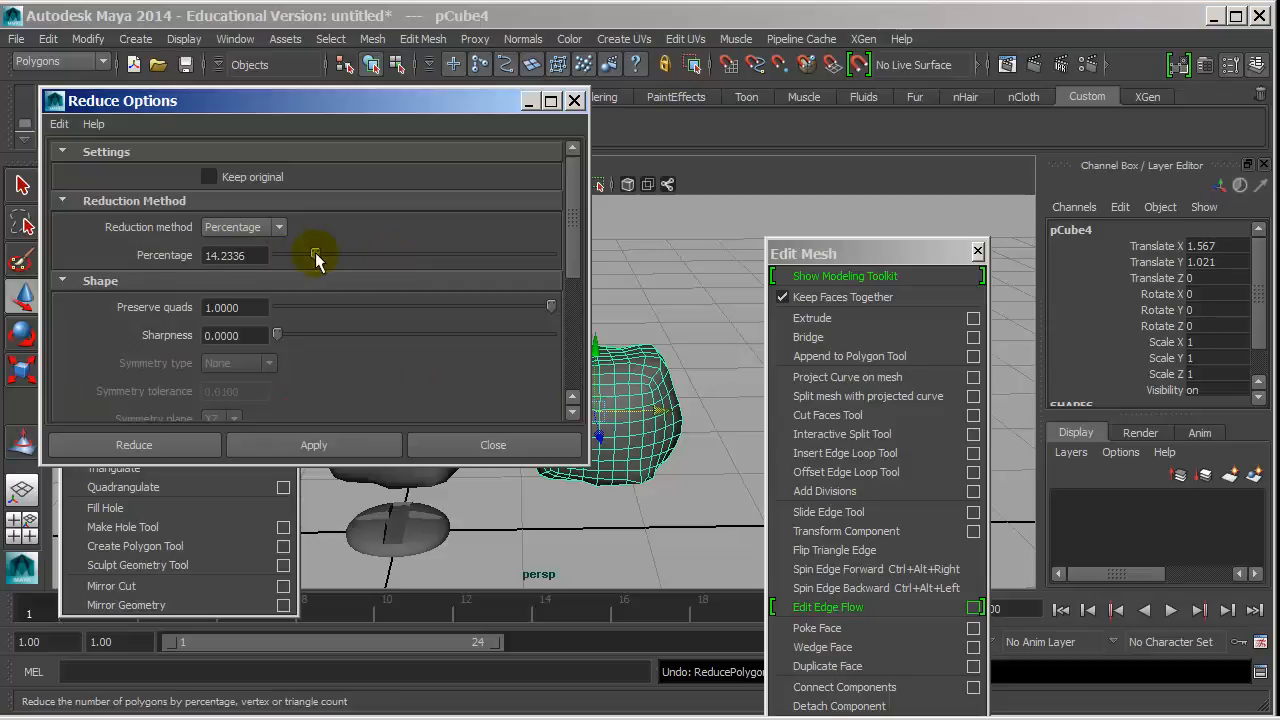
pyautogui.click(167, 446)
pyautogui.keyDown('alt'); pyautogui.moveTo(410, 423); pyautogui.dragTo(394, 445); pyautogui.keyUp('alt')
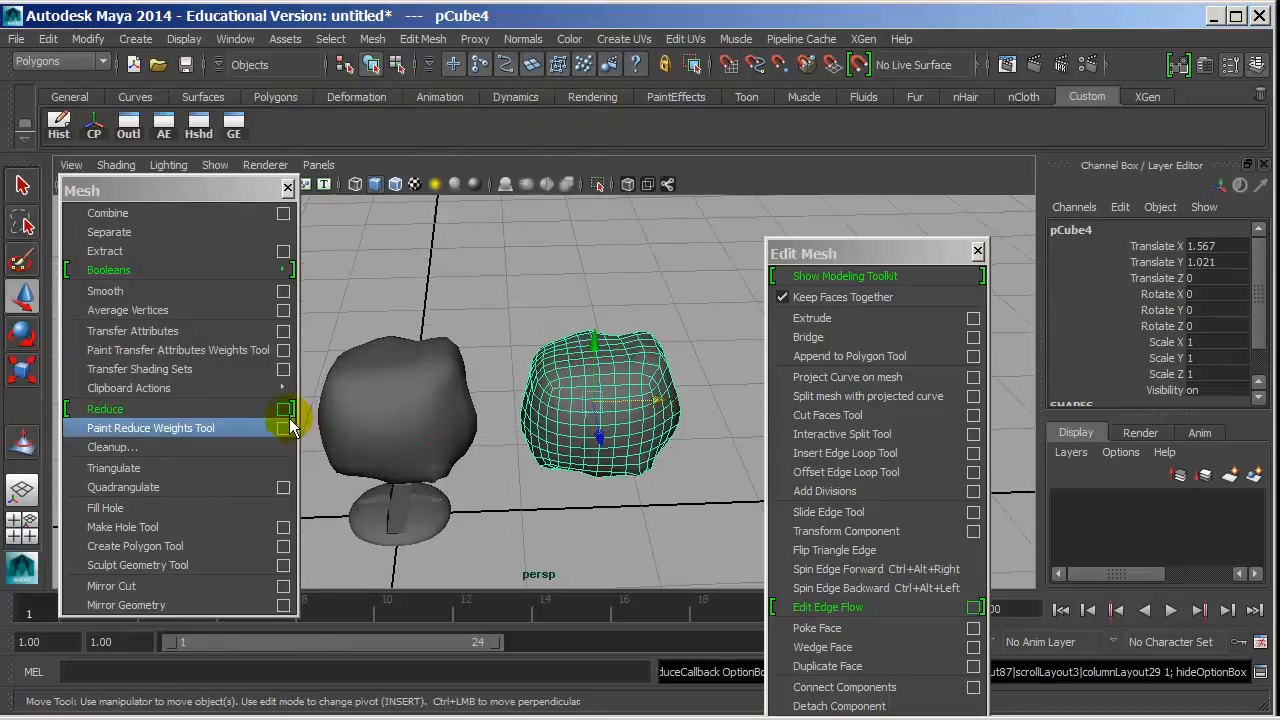
# - Reduce the duplicated cube by 96.7153 percent and inspect its simplified form beside the original
pyautogui.click(284, 409)
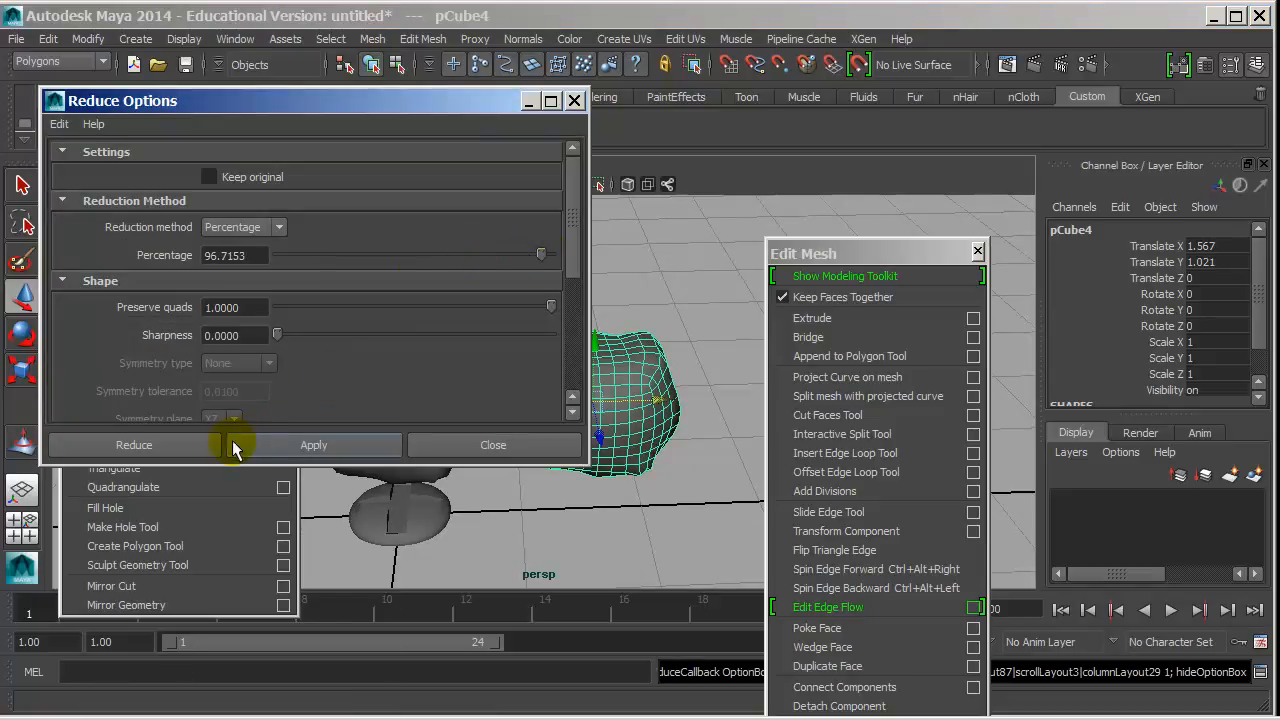
pyautogui.click(196, 447)
pyautogui.keyDown('alt'); pyautogui.moveTo(600, 400); pyautogui.dragTo(503, 460); pyautogui.keyUp('alt')
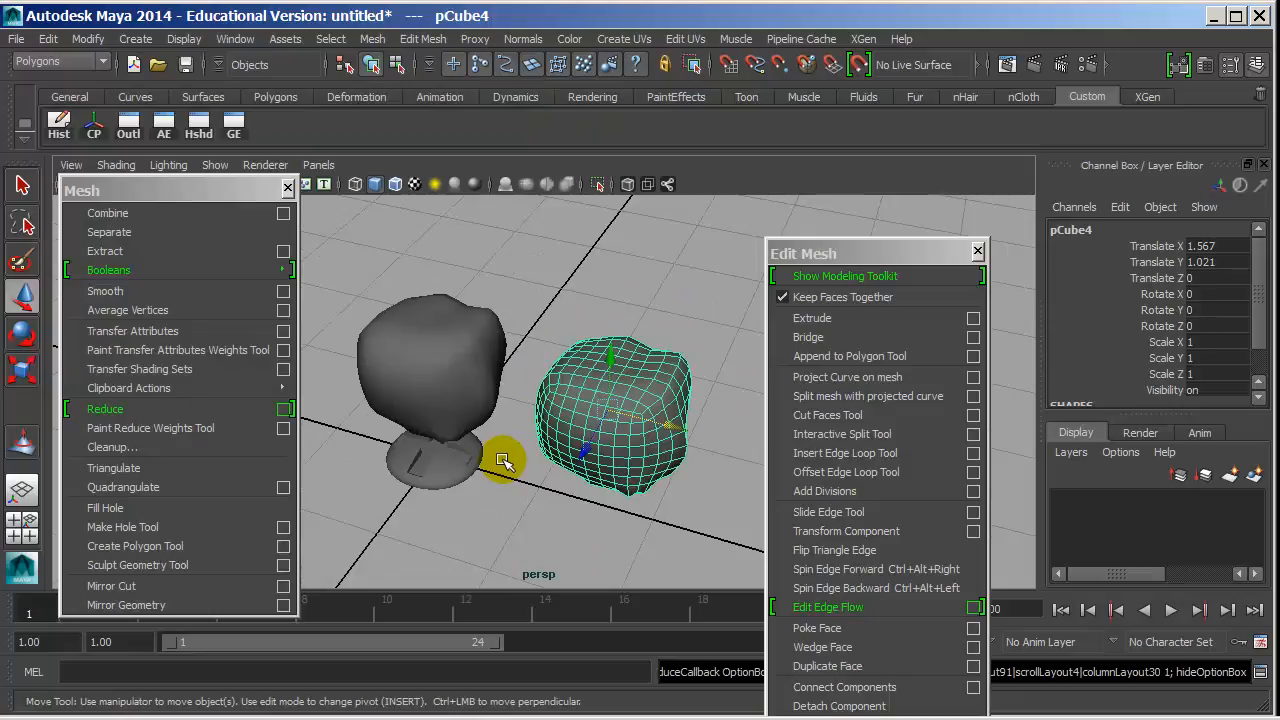
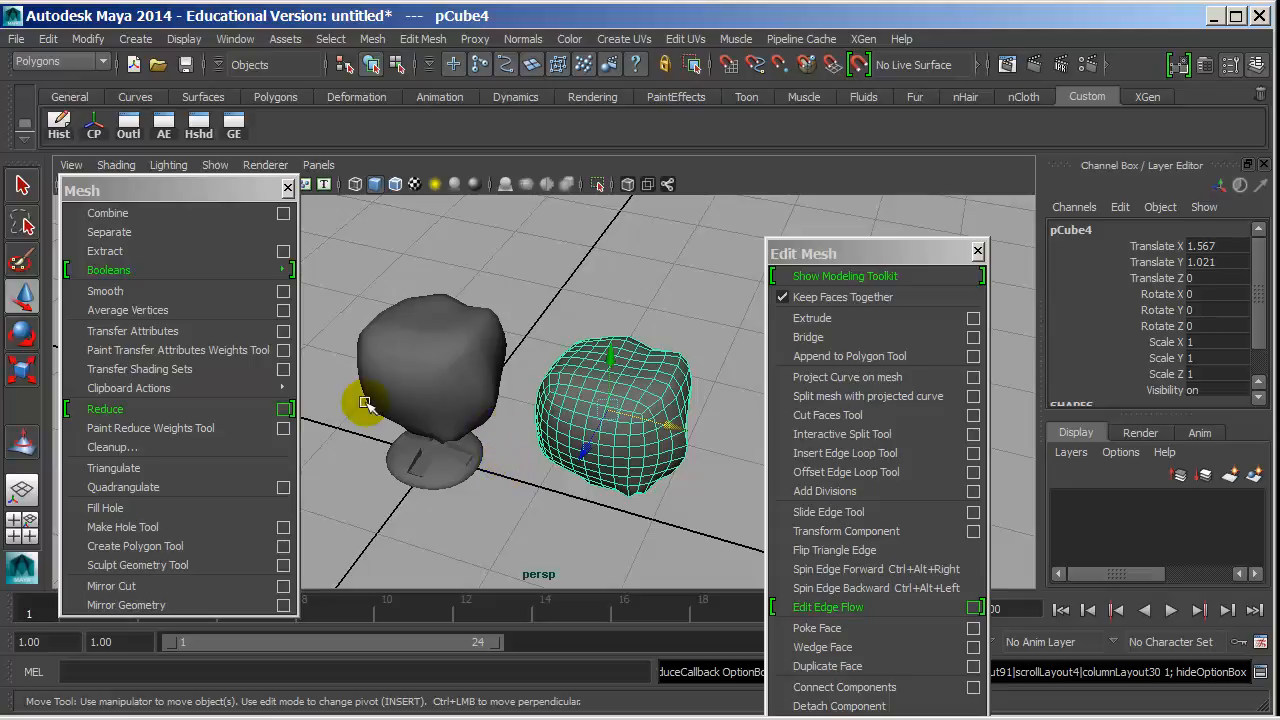
pyautogui.click(166, 409)
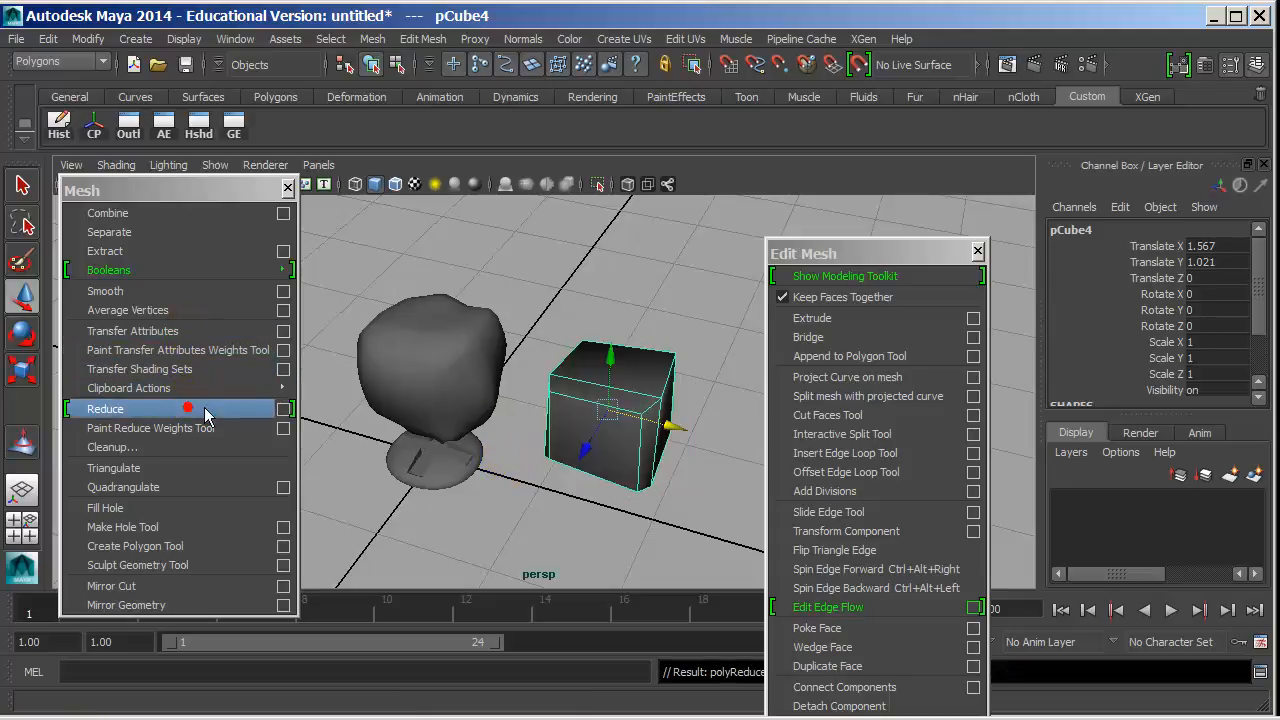
pyautogui.keyDown('alt'); pyautogui.moveTo(514, 400); pyautogui.dragTo(508, 364); pyautogui.keyUp('alt')
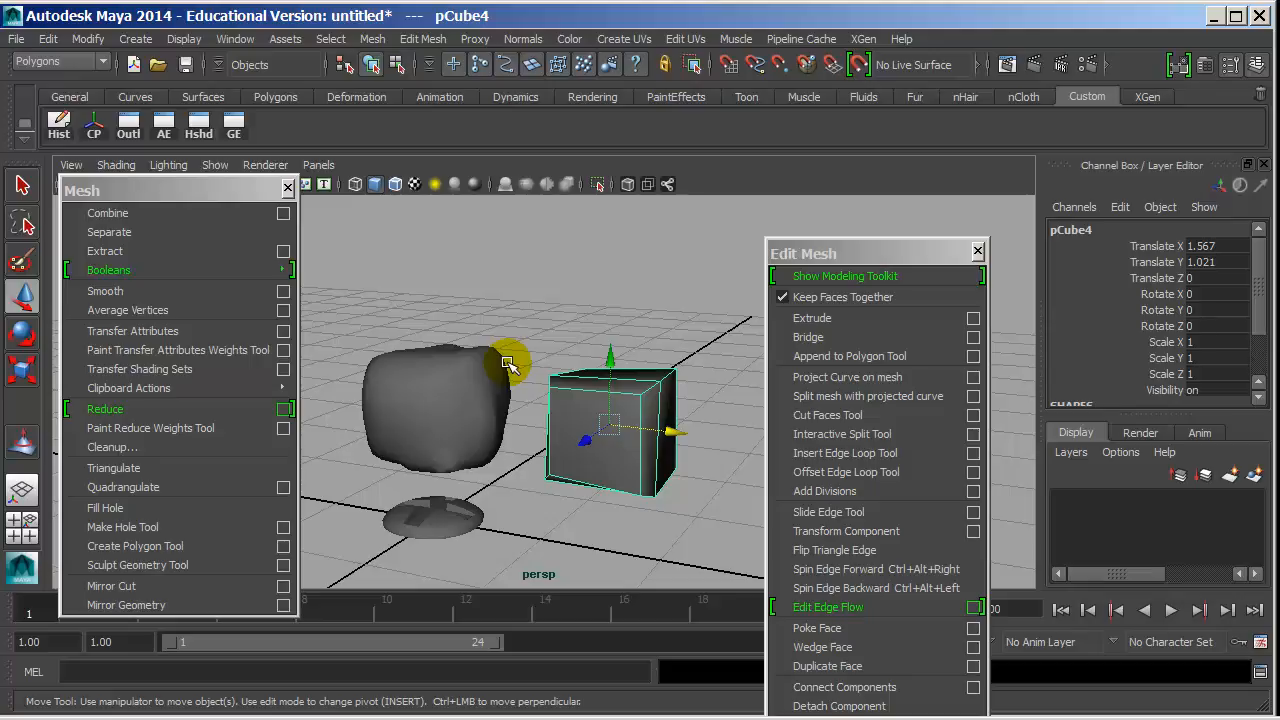
pyautogui.keyDown('alt'); pyautogui.moveTo(645, 449); pyautogui.dragTo(528, 406); pyautogui.keyUp('alt')
# - Undo the reduction of the duplicated cube and delete that copy from the scene
pyautogui.click(277, 411)
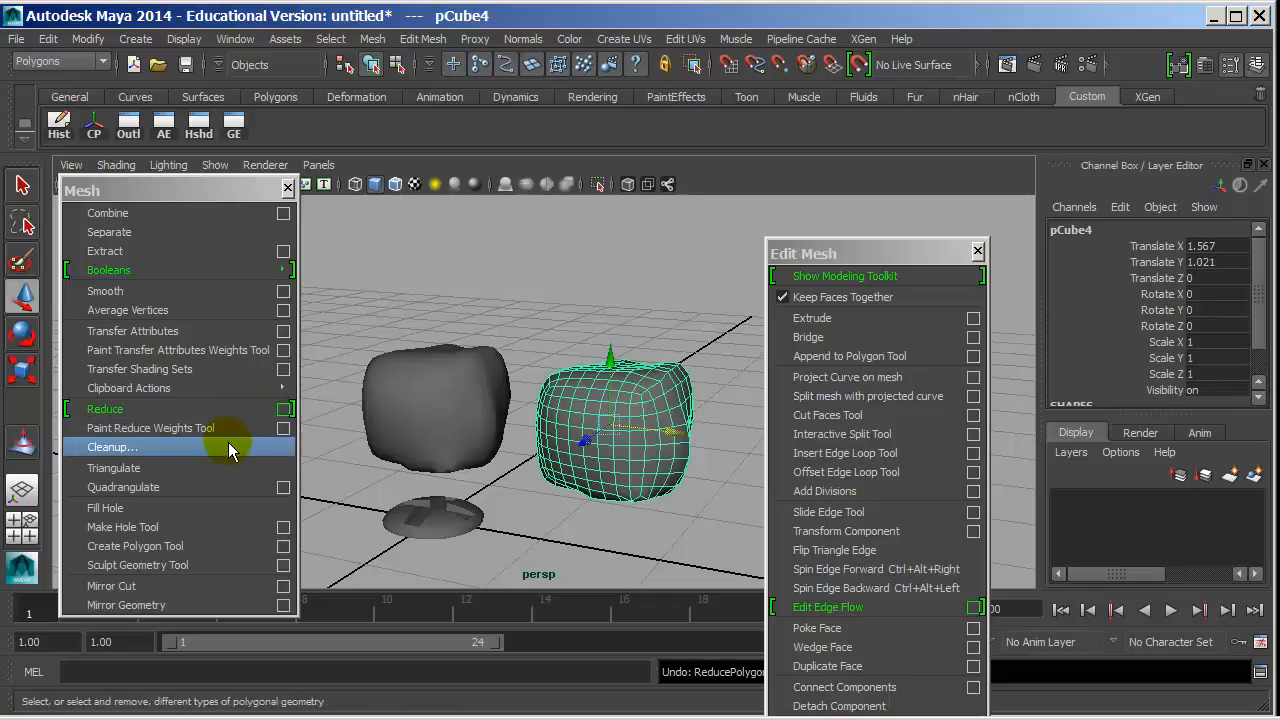
pyautogui.press('Delete')
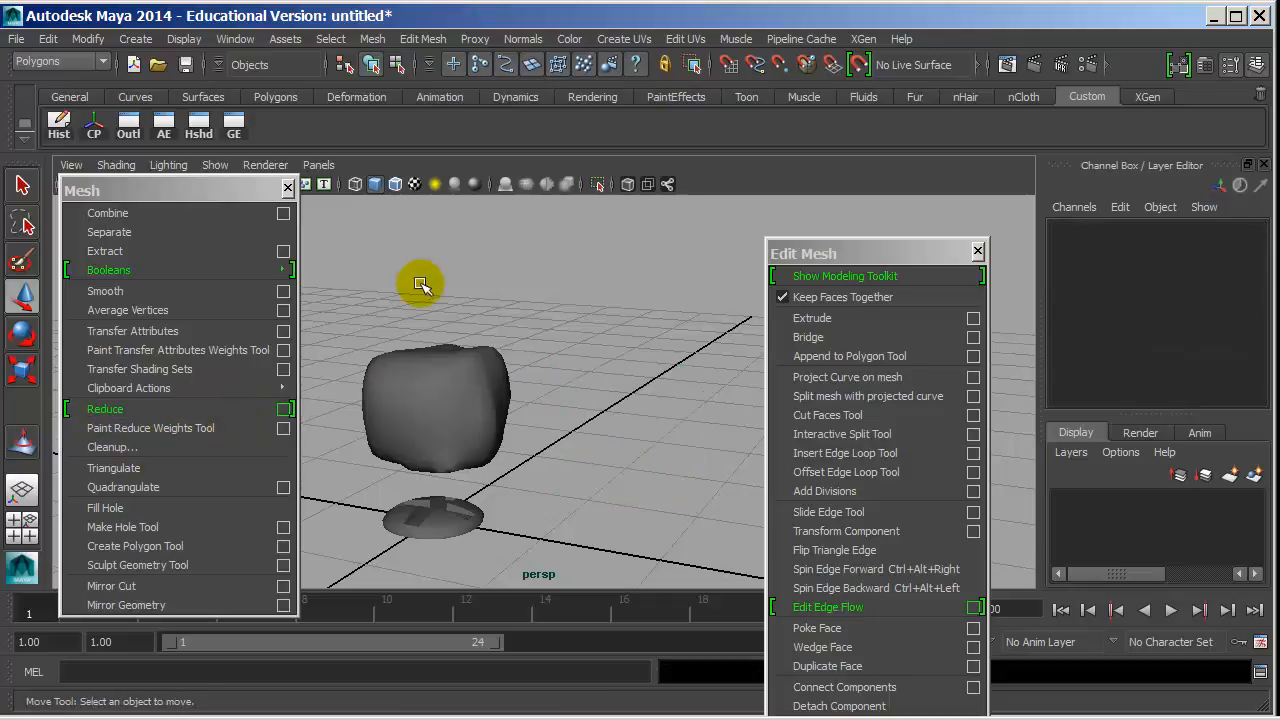
# - Create a polygon plane, move it to 3.09 in X, and frame it in the perspective view
pyautogui.click(135, 39)
pyautogui.moveTo(220, 89)
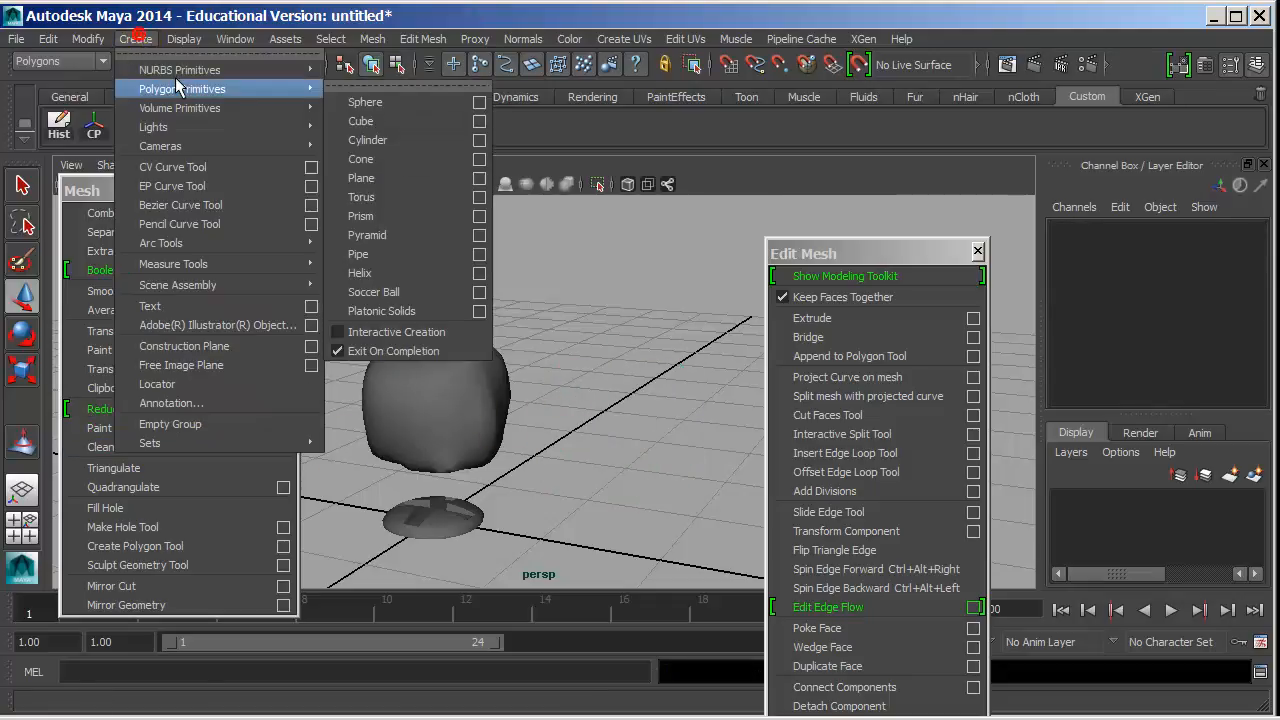
pyautogui.click(390, 180)
pyautogui.moveTo(500, 482); pyautogui.dragTo(655, 470)
pyautogui.keyDown('alt'); pyautogui.moveTo(655, 470); pyautogui.dragTo(494, 349, button='middle'); pyautogui.keyUp('alt')
pyautogui.keyDown('alt'); pyautogui.moveTo(494, 349); pyautogui.dragTo(526, 394); pyautogui.keyUp('alt')
pyautogui.press('f')
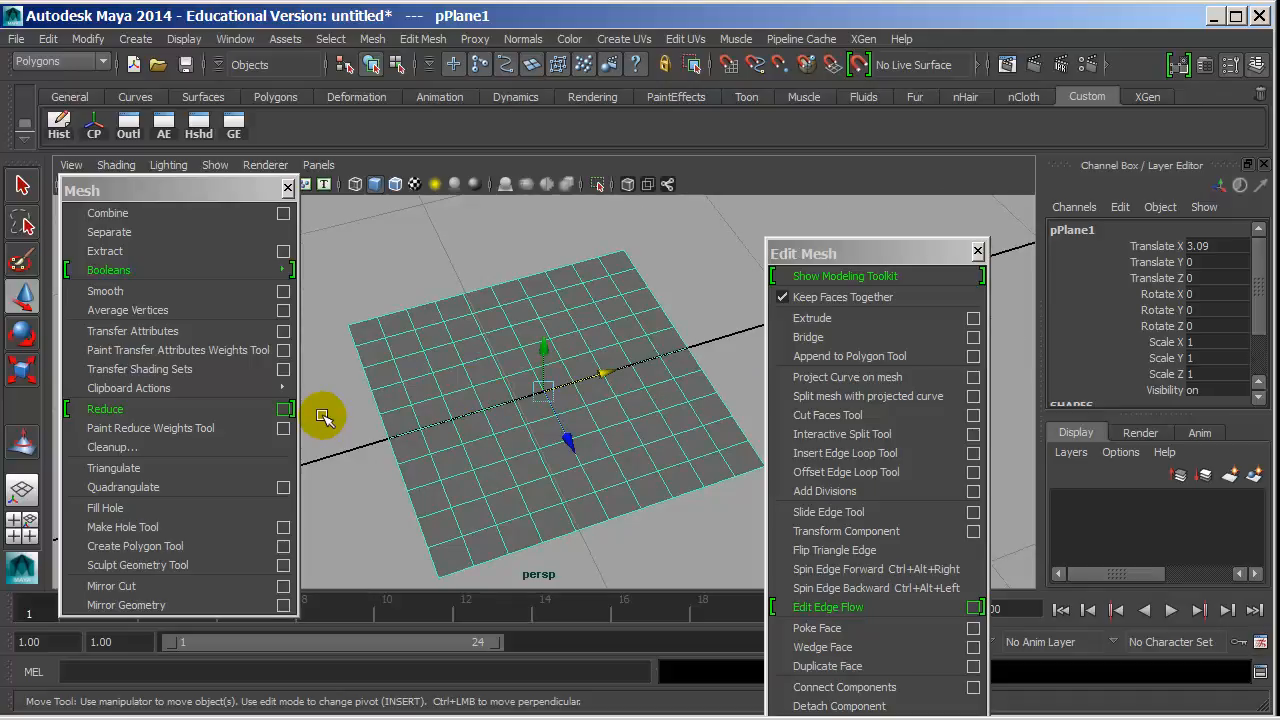
# - Review the Cleanup options and close them without cleaning up the plane
pyautogui.click(868, 436)
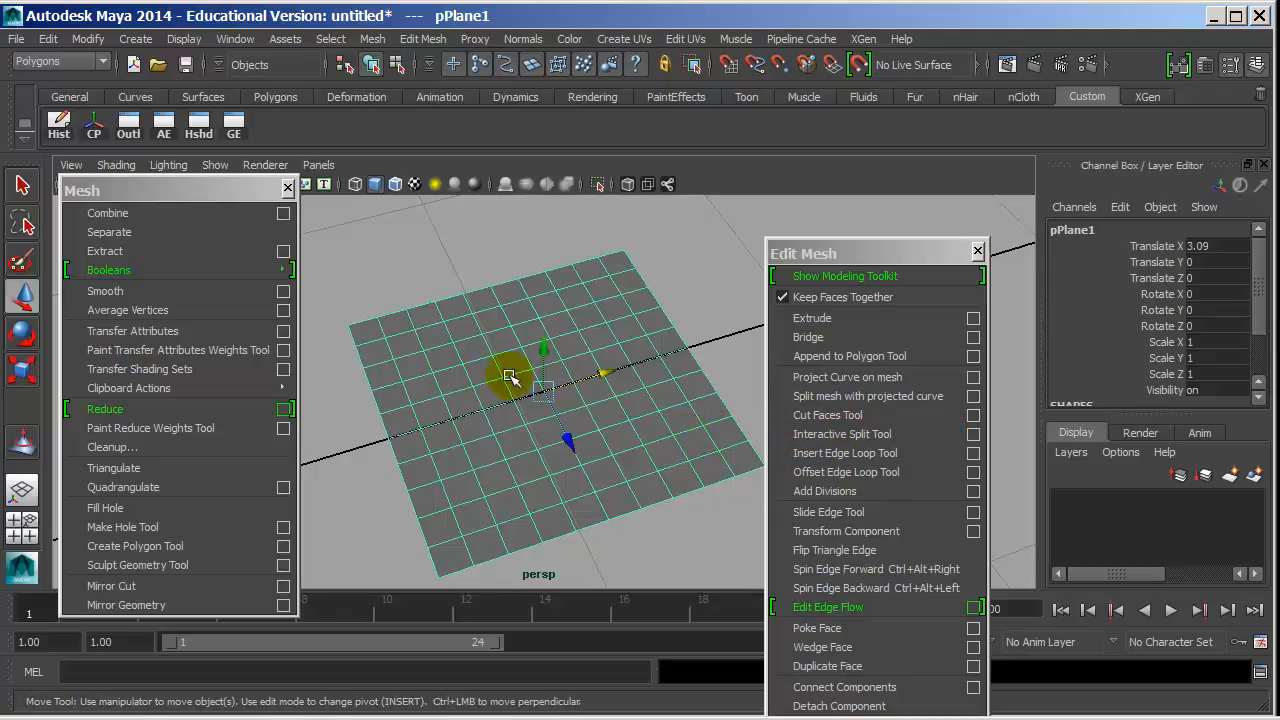
pyautogui.click(138, 449)
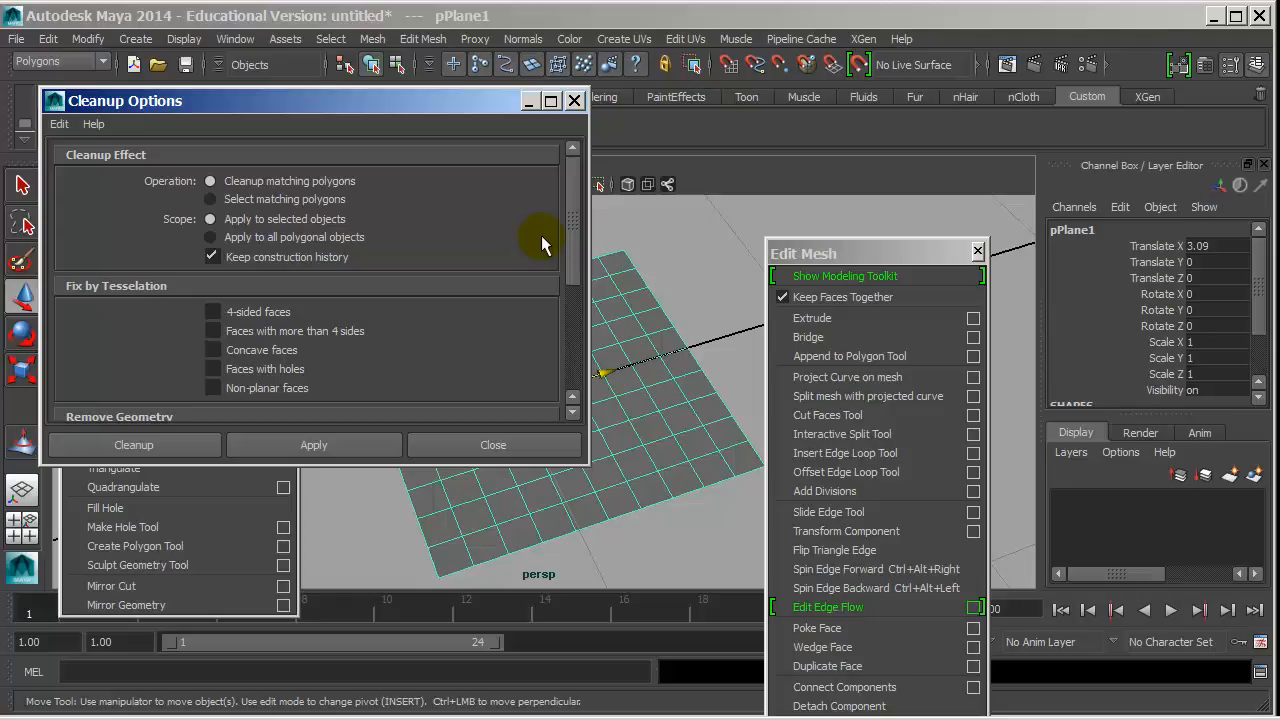
pyautogui.click(530, 445)
# - Select a single face near the plane's centre, reverse its normal, and return the plane to object mode
pyautogui.rightClick(491, 300)
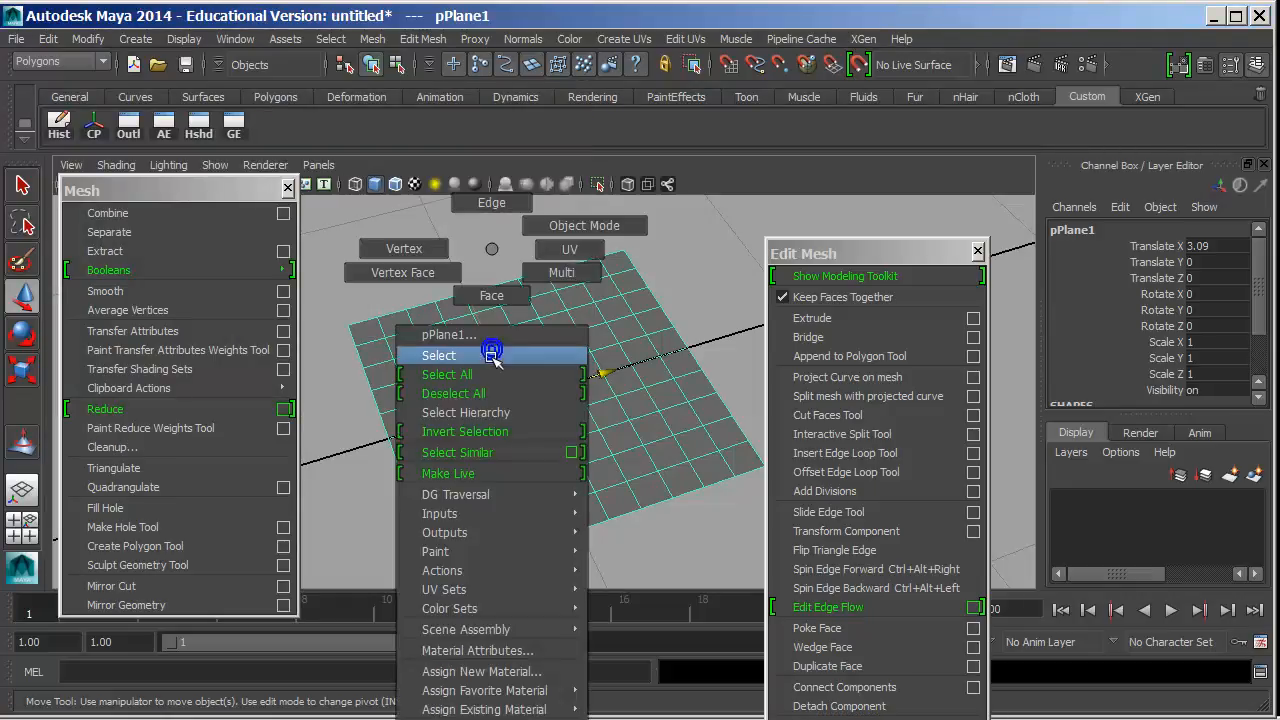
pyautogui.click(491, 300)
pyautogui.click(540, 352)
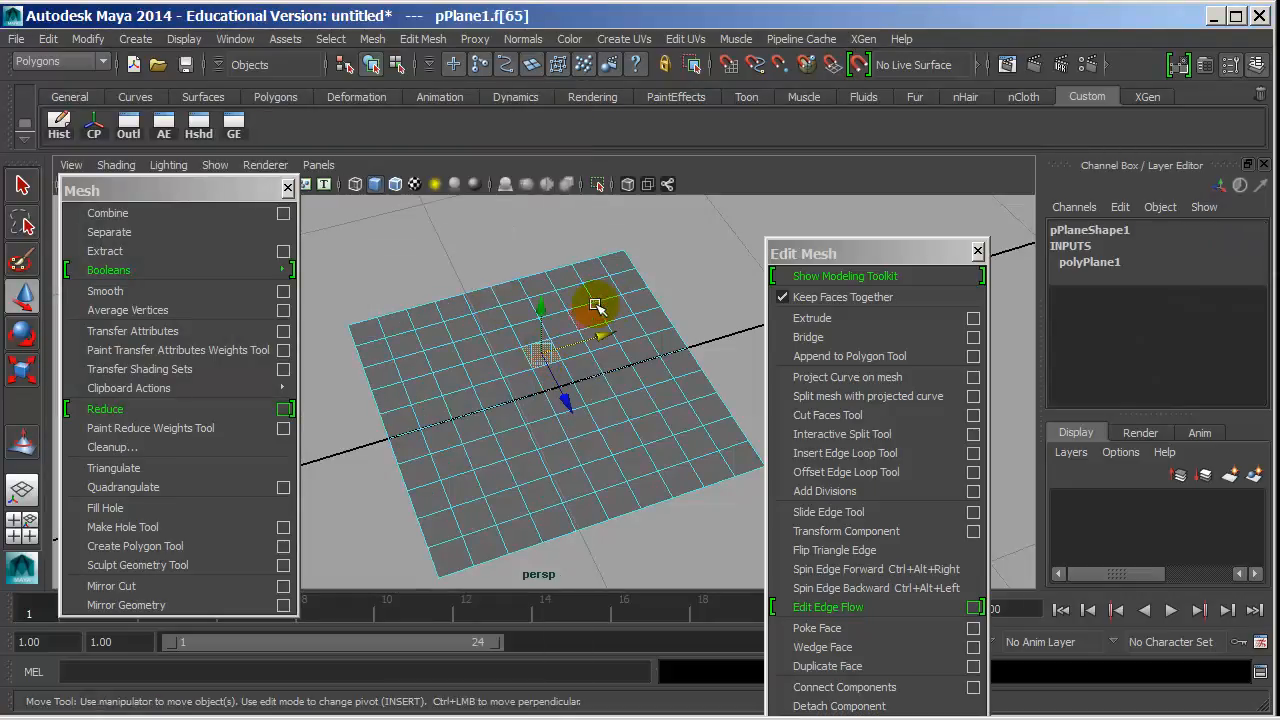
pyautogui.click(527, 39)
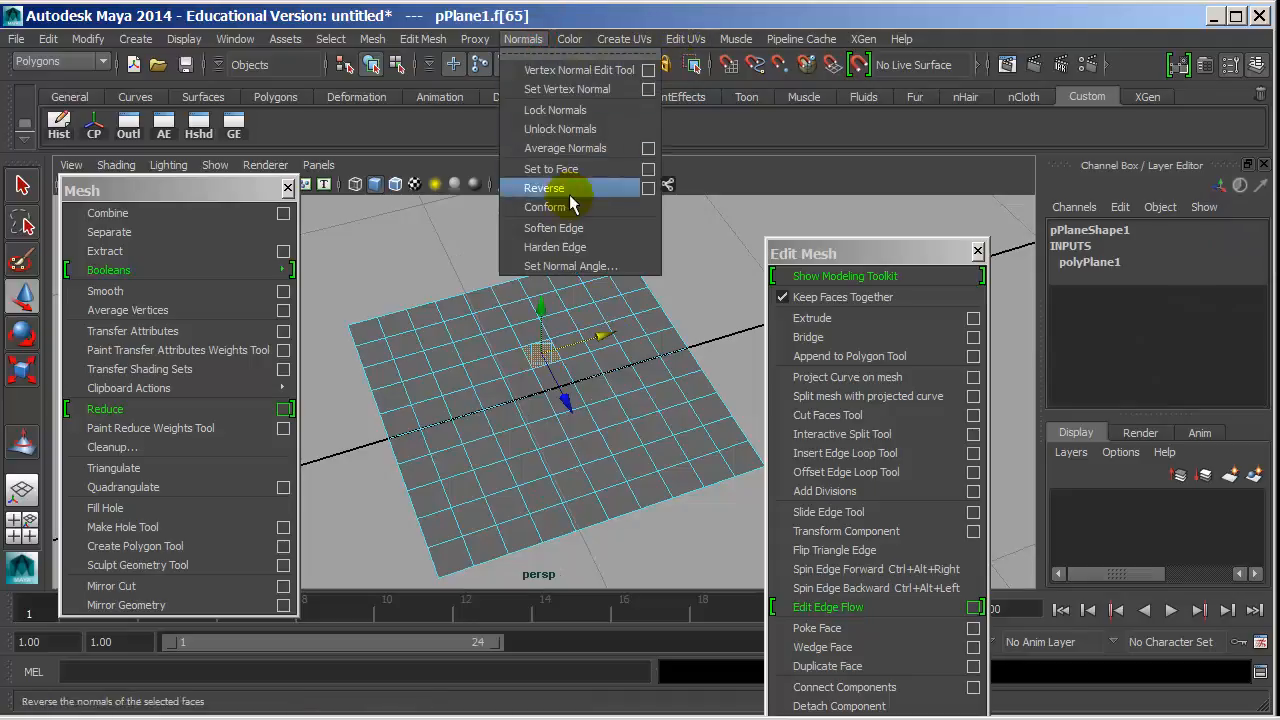
pyautogui.click(569, 195)
pyautogui.moveTo(490, 339); pyautogui.dragTo(518, 303, button='right')
pyautogui.click(504, 312)
pyautogui.click(487, 261)
pyautogui.keyDown('alt'); pyautogui.moveTo(638, 364); pyautogui.dragTo(594, 371); pyautogui.keyUp('alt')
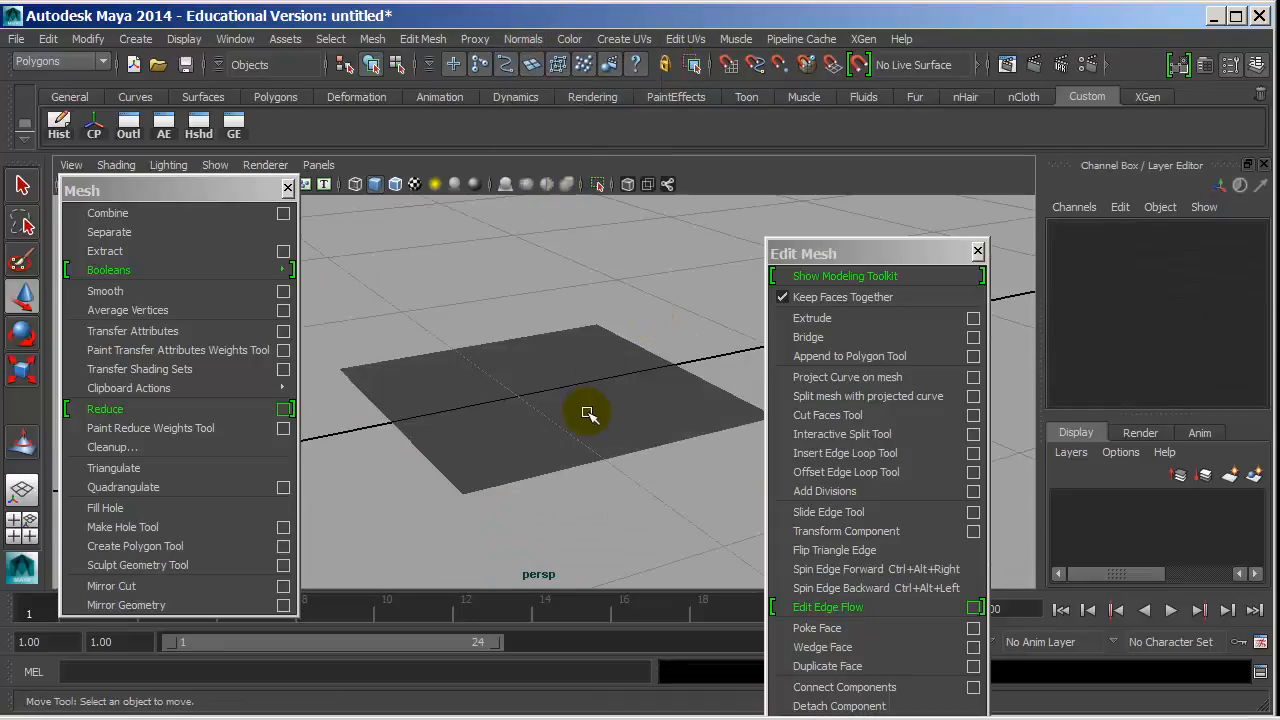
# - Select the plane and turn on the display of its face normals
pyautogui.click(588, 413)
pyautogui.click(235, 39)
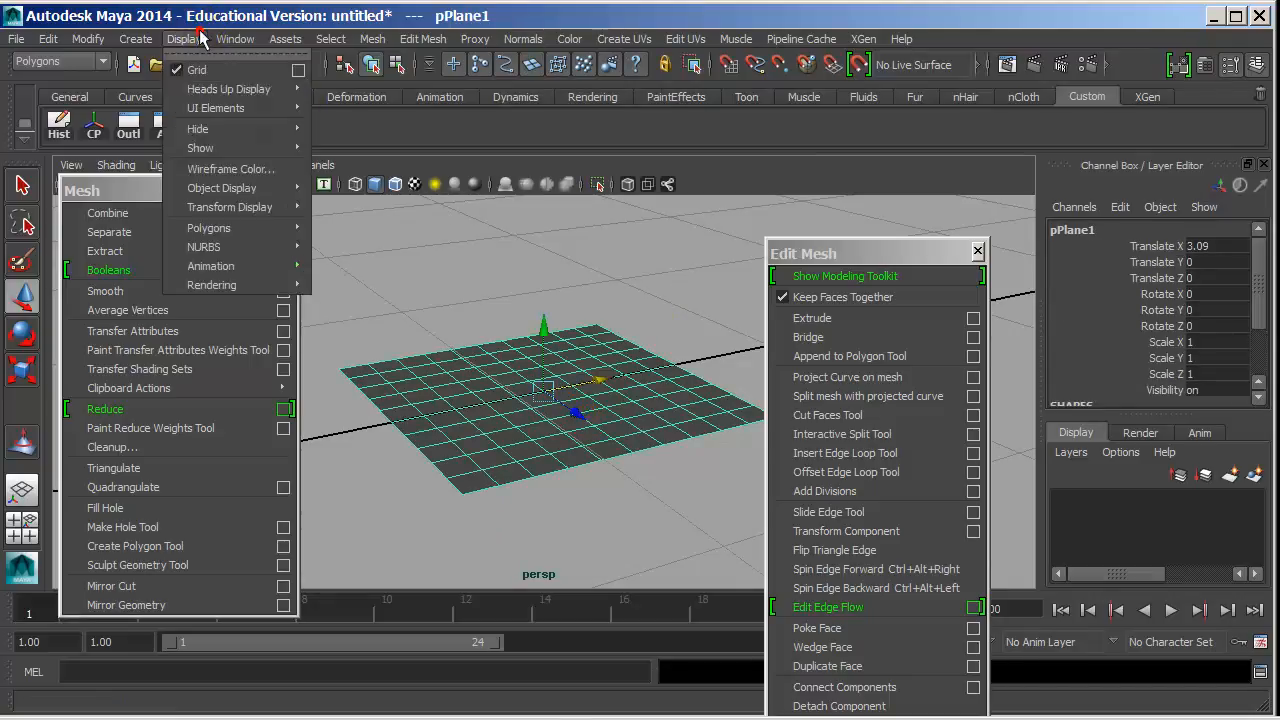
pyautogui.moveTo(165, 47)
pyautogui.moveTo(290, 228)
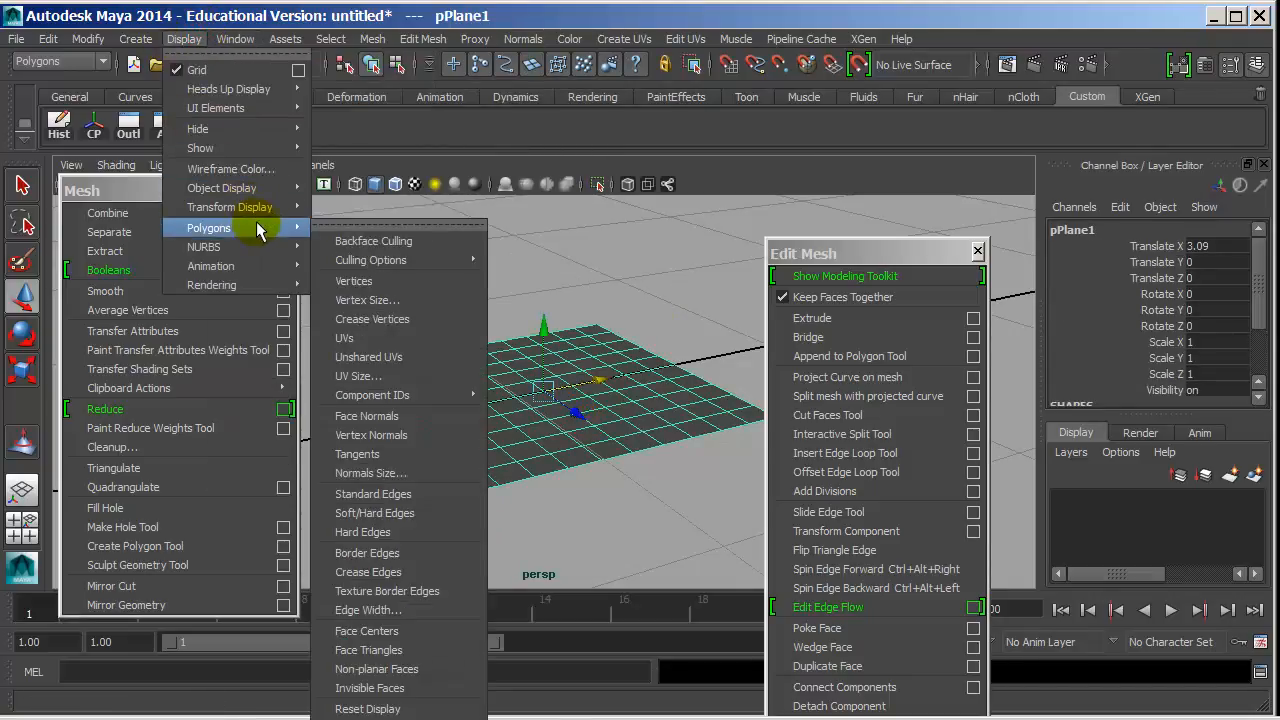
pyautogui.click(412, 414)
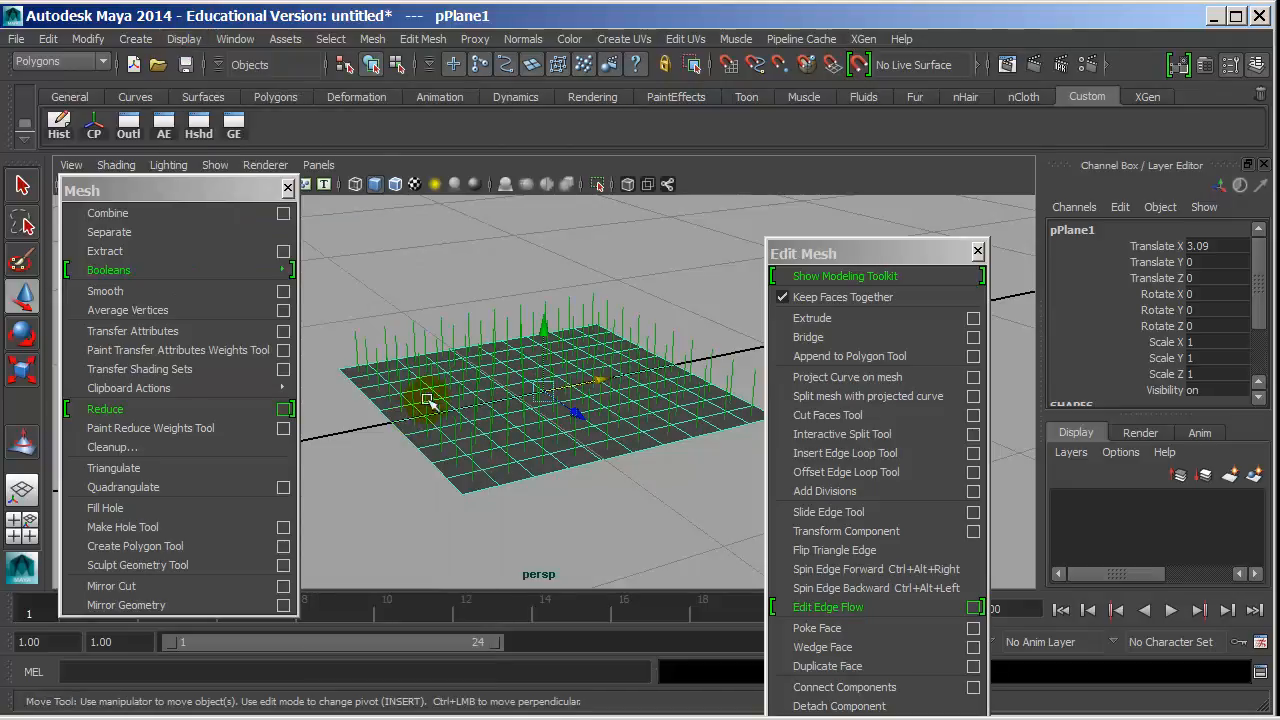
# - Examine the plane's face normals from several angles and at close range
pyautogui.click(427, 261)
pyautogui.keyDown('alt'); pyautogui.moveTo(526, 303); pyautogui.dragTo(516, 384); pyautogui.keyUp('alt')
pyautogui.click(530, 390)
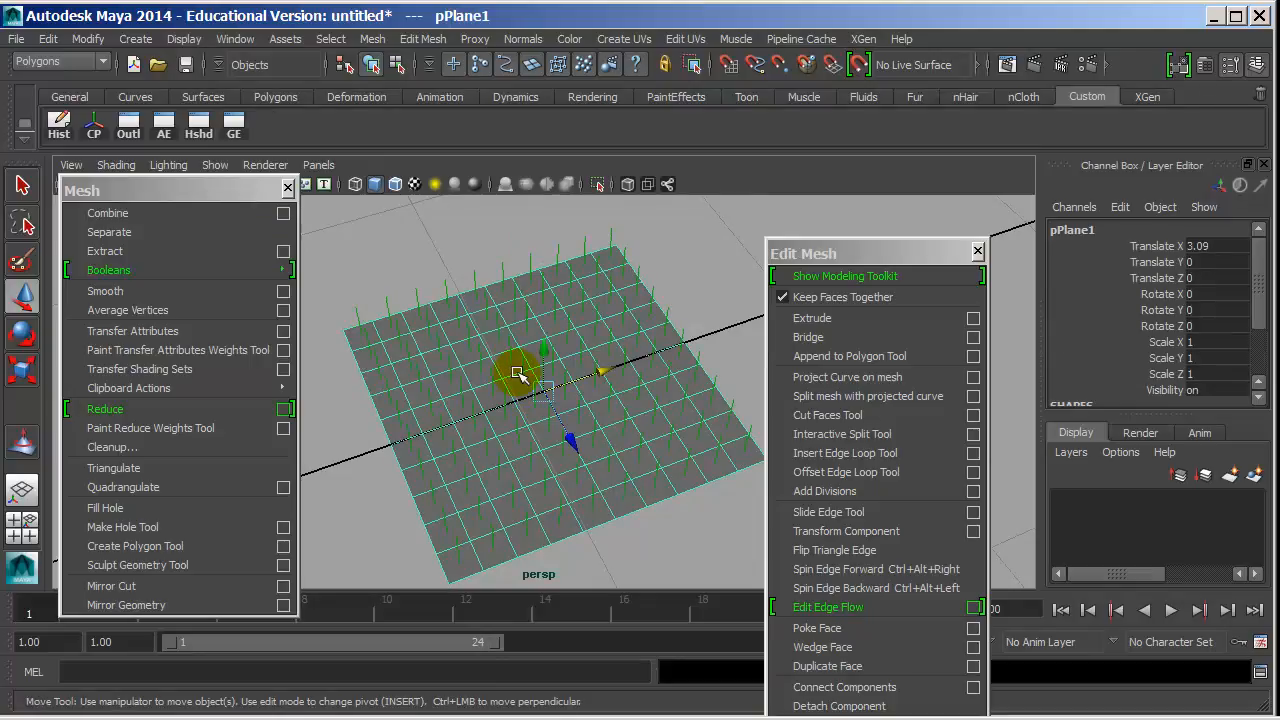
pyautogui.keyDown('alt'); pyautogui.moveTo(547, 296); pyautogui.dragTo(451, 340); pyautogui.keyUp('alt')
pyautogui.keyDown('alt'); pyautogui.moveTo(451, 340); pyautogui.dragTo(400, 394, button='middle'); pyautogui.keyUp('alt')
pyautogui.keyDown('alt'); pyautogui.moveTo(400, 394); pyautogui.dragTo(544, 409, button='right'); pyautogui.keyUp('alt')
pyautogui.press('q')
pyautogui.moveTo(545, 418)
pyautogui.keyDown('alt'); pyautogui.mouseDown()
pyautogui.moveTo(480, 434)
pyautogui.moveTo(580, 403)
pyautogui.moveTo(543, 380)
pyautogui.moveTo(556, 370)
pyautogui.moveTo(529, 400)
pyautogui.mouseUp(); pyautogui.keyUp('alt')
pyautogui.keyDown('alt'); pyautogui.moveTo(586, 471); pyautogui.dragTo(600, 446); pyautogui.keyUp('alt')
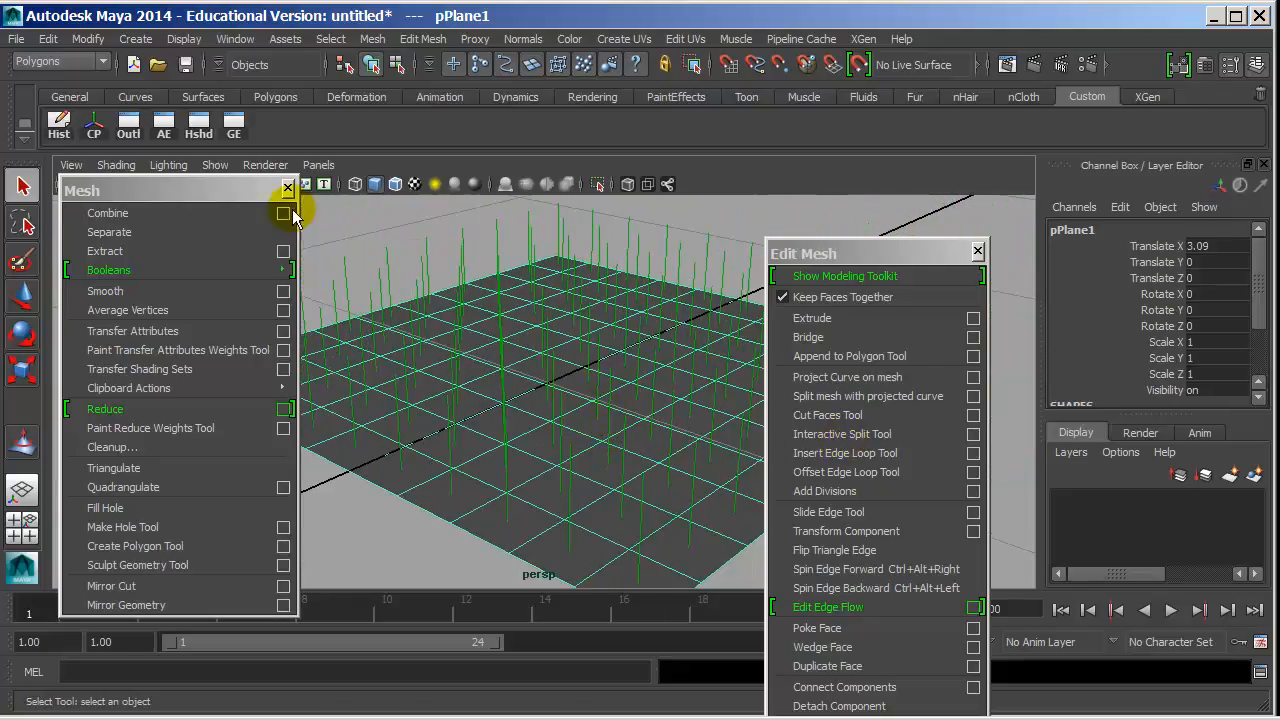
pyautogui.click(184, 38)
pyautogui.moveTo(290, 208)
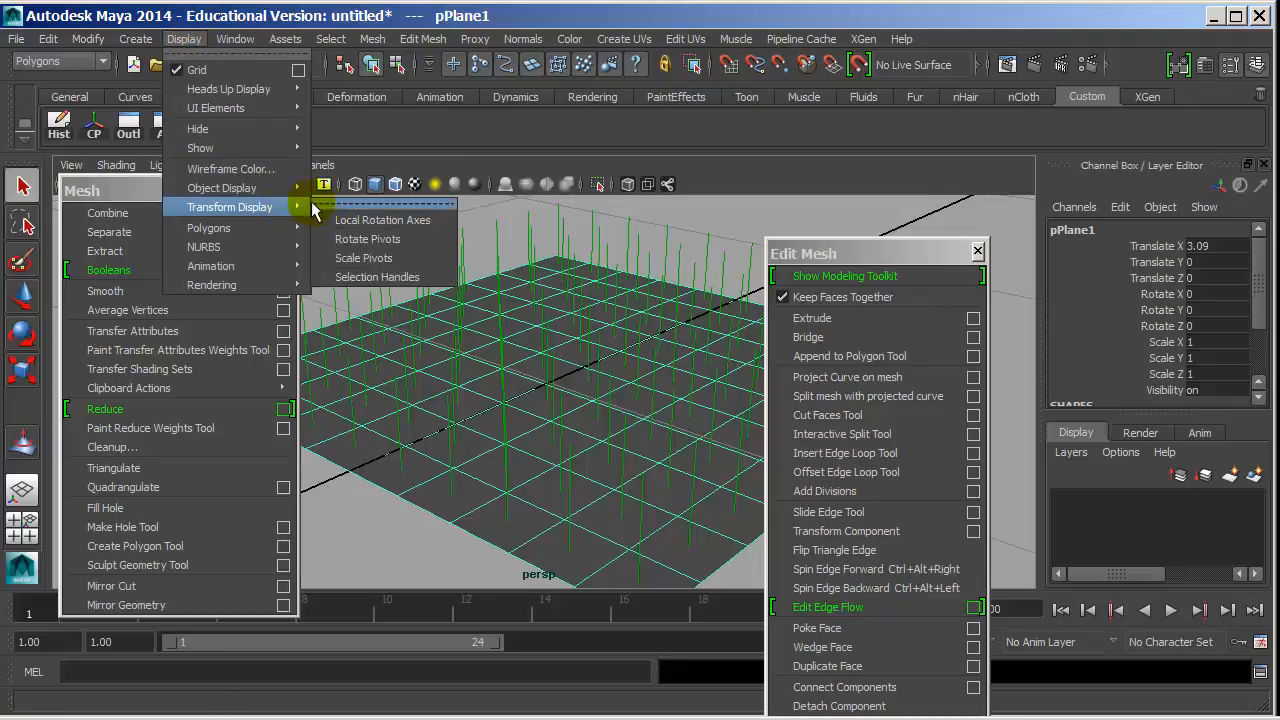
pyautogui.moveTo(285, 148)
pyautogui.click(358, 180)
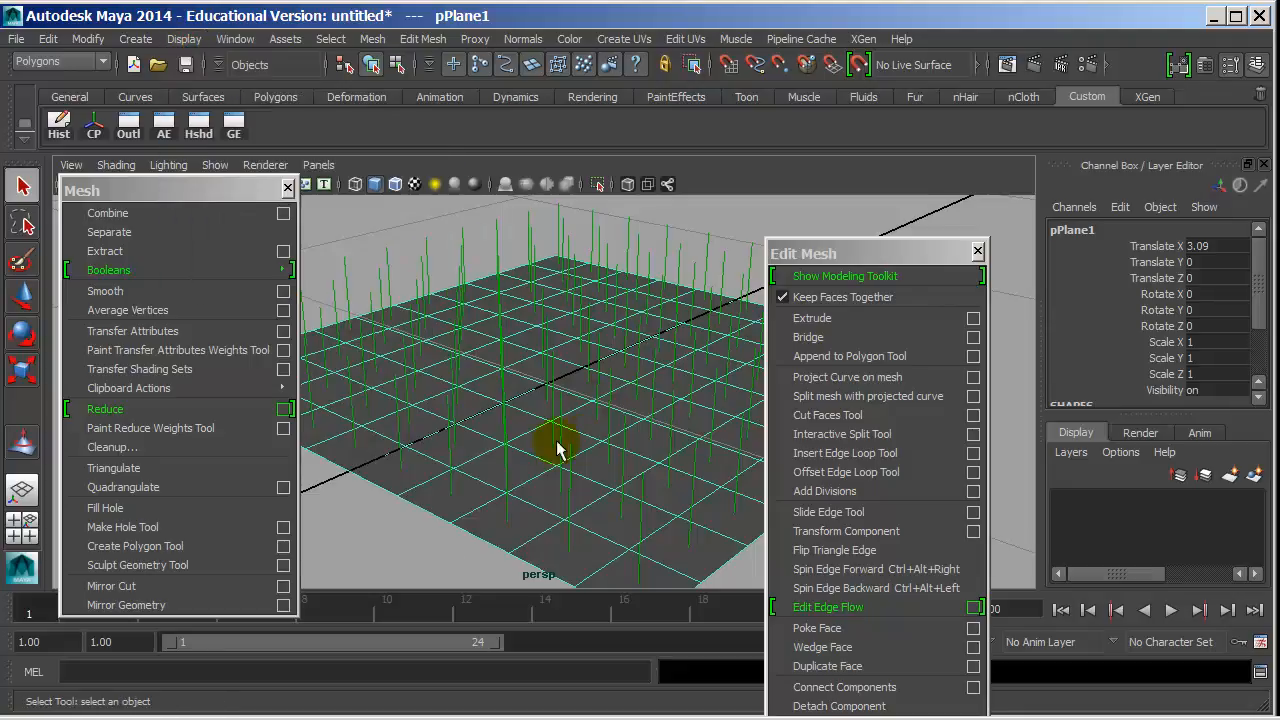
# - Clean up the plane's nonmanifold geometry using Normals and geometry, inspect the face normals, and return to object mode
pyautogui.click(239, 447)
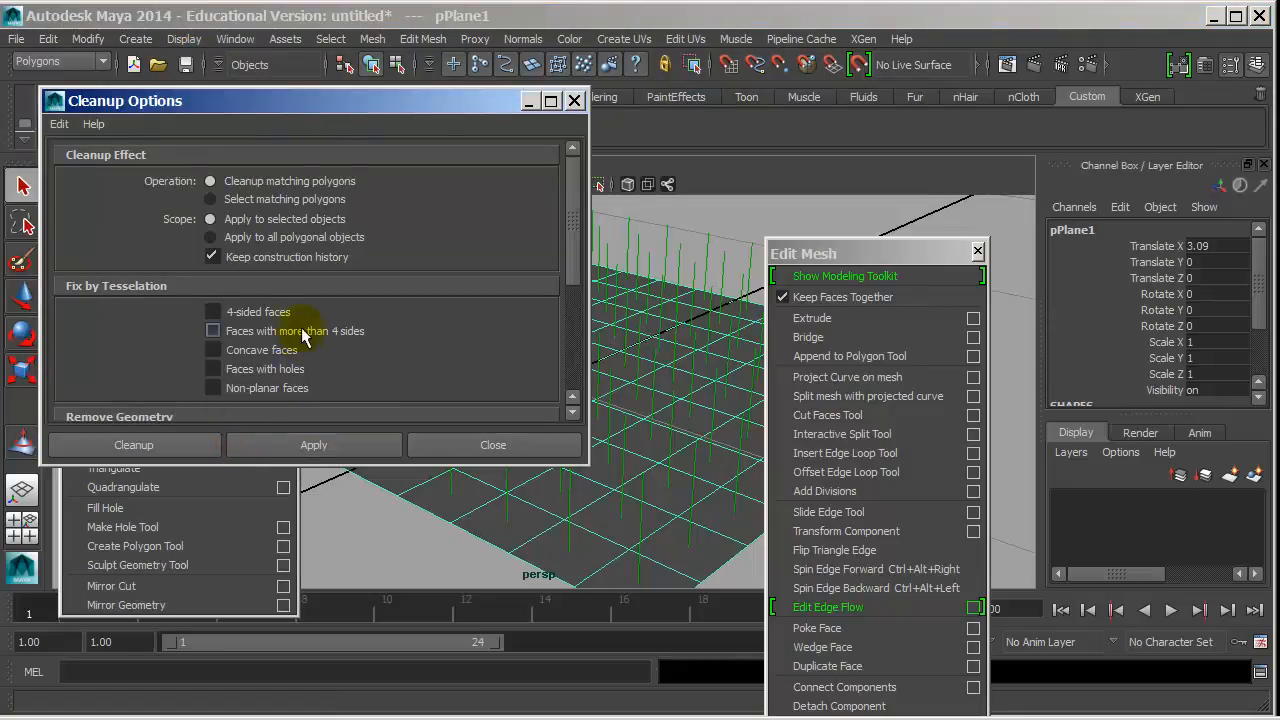
pyautogui.scroll(-5, 295, 340)
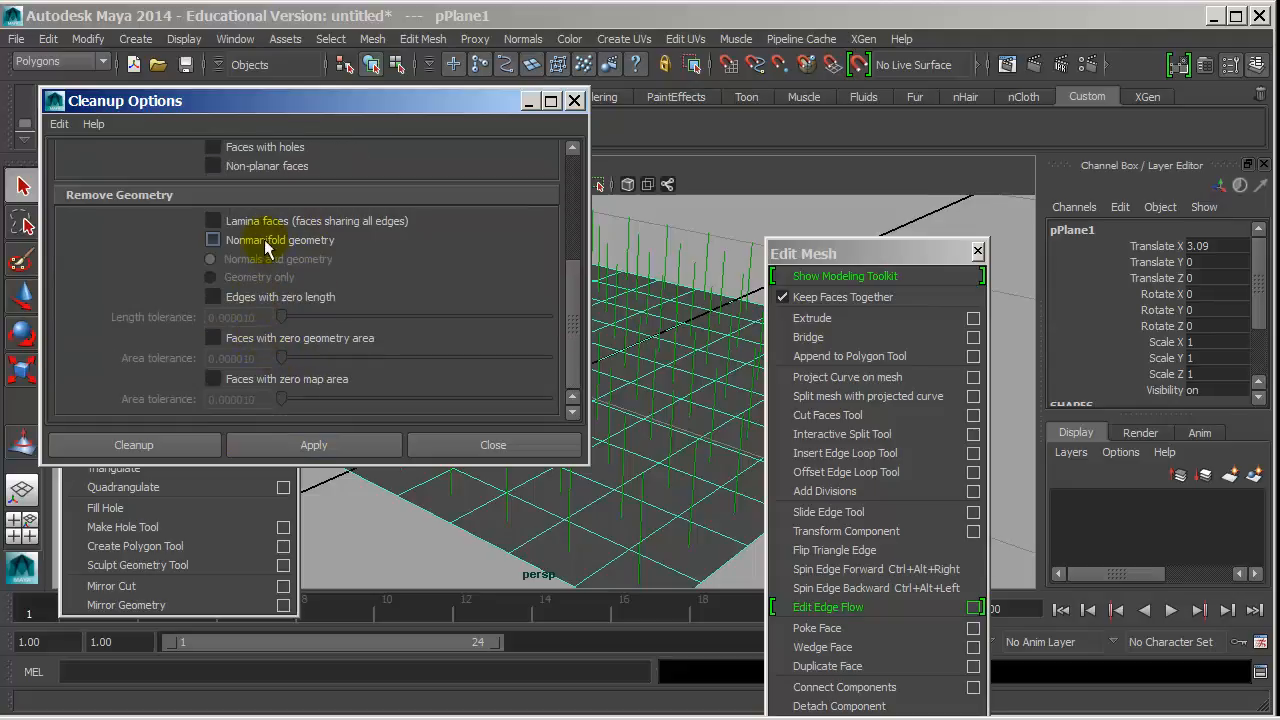
pyautogui.click(268, 244)
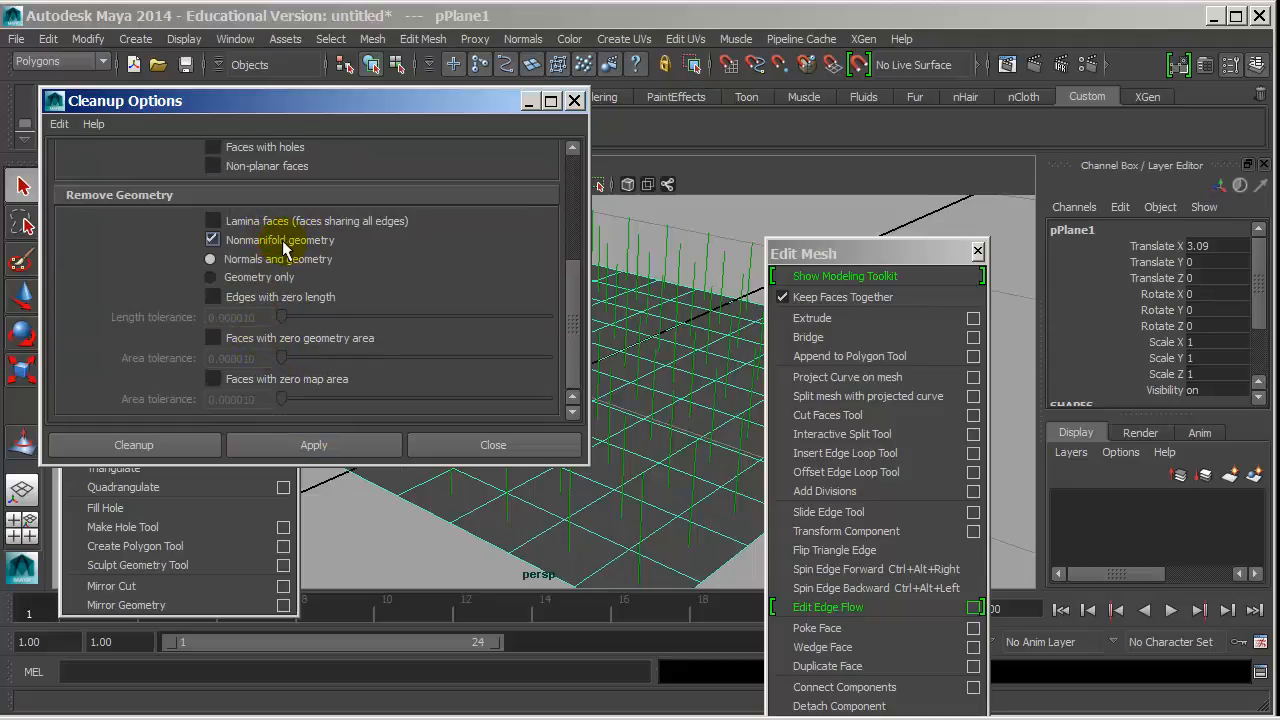
pyautogui.click(170, 444)
pyautogui.keyDown('alt'); pyautogui.moveTo(514, 306); pyautogui.dragTo(400, 334); pyautogui.keyUp('alt')
pyautogui.keyDown('alt'); pyautogui.moveTo(508, 335); pyautogui.dragTo(360, 334); pyautogui.keyUp('alt')
pyautogui.keyDown('alt'); pyautogui.moveTo(547, 310); pyautogui.dragTo(671, 386); pyautogui.keyUp('alt')
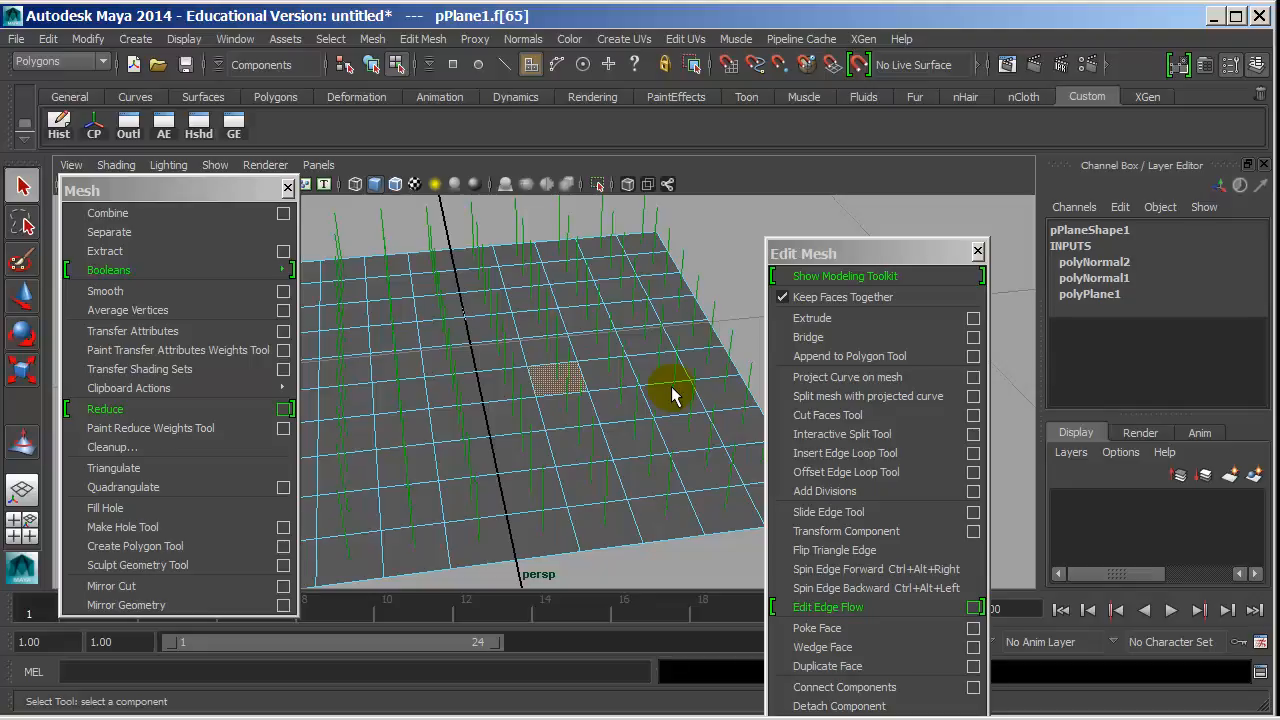
pyautogui.moveTo(483, 248); pyautogui.dragTo(558, 229, button='right')
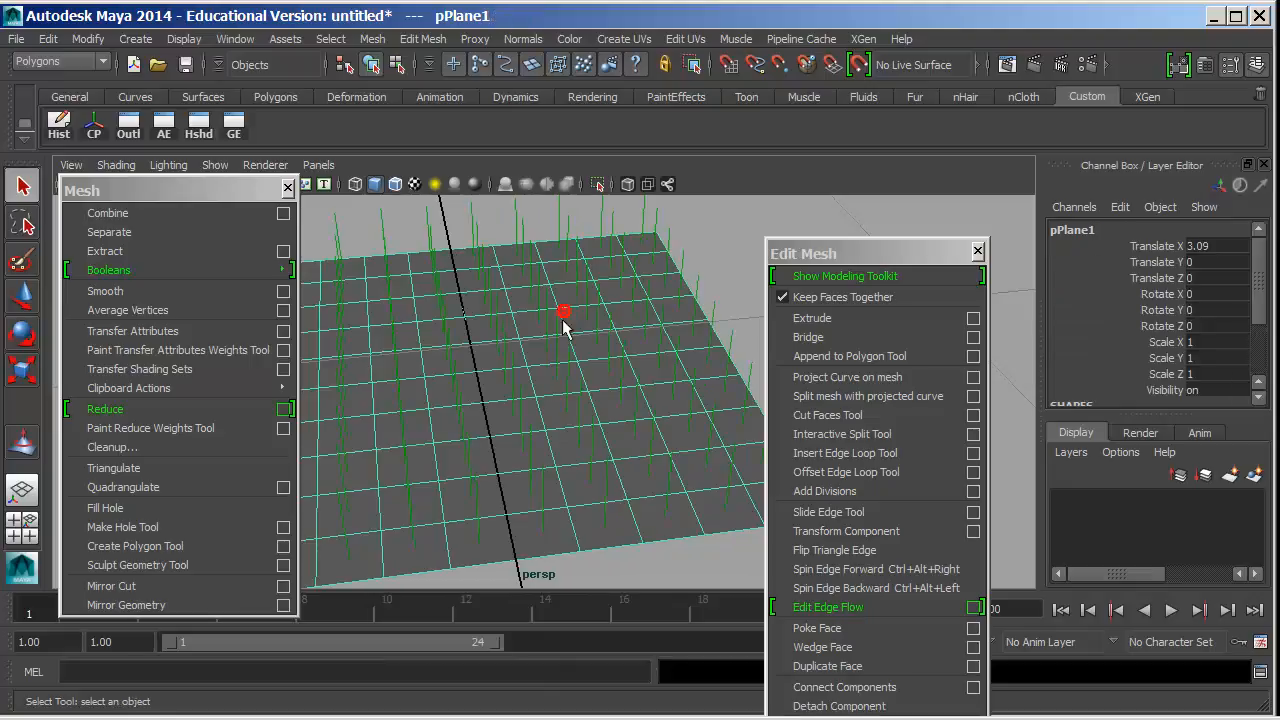
# - Check the plane's entry in the Outliner, close the list, and look over the plane's surface
pyautogui.click(128, 125)
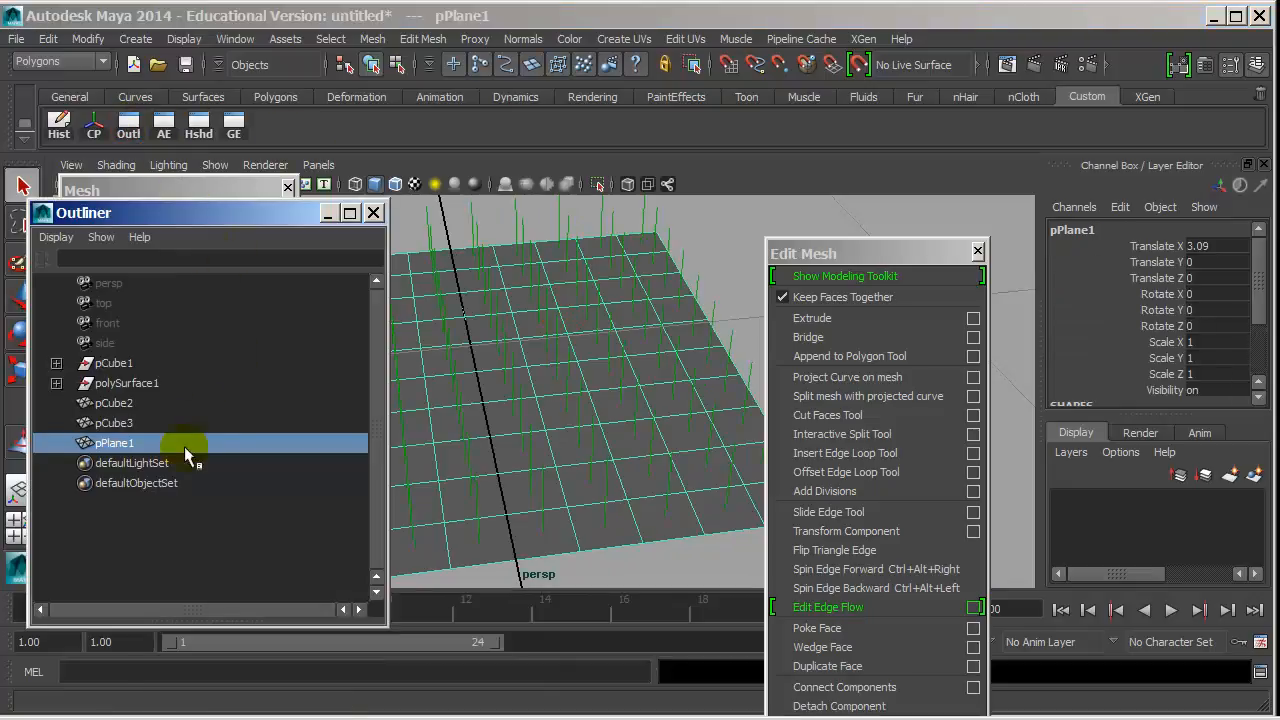
pyautogui.click(373, 212)
pyautogui.press('3')
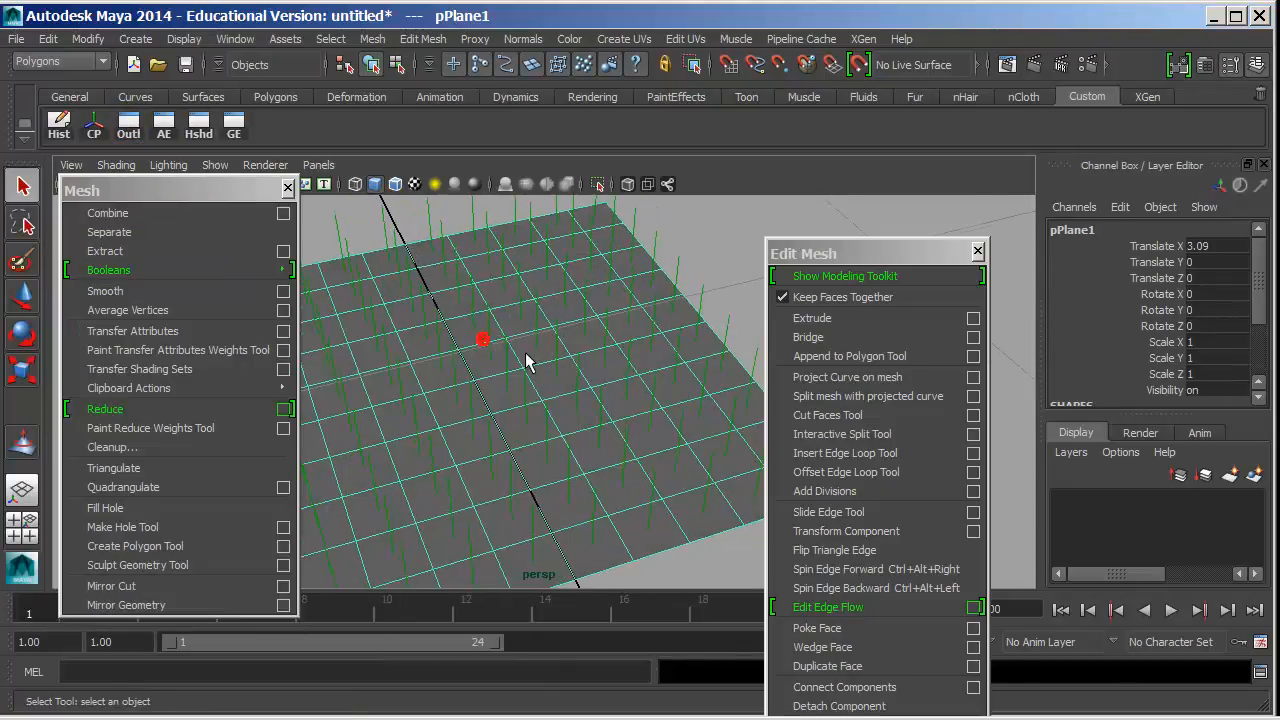
pyautogui.keyDown('alt'); pyautogui.moveTo(530, 363); pyautogui.dragTo(604, 390); pyautogui.keyUp('alt')
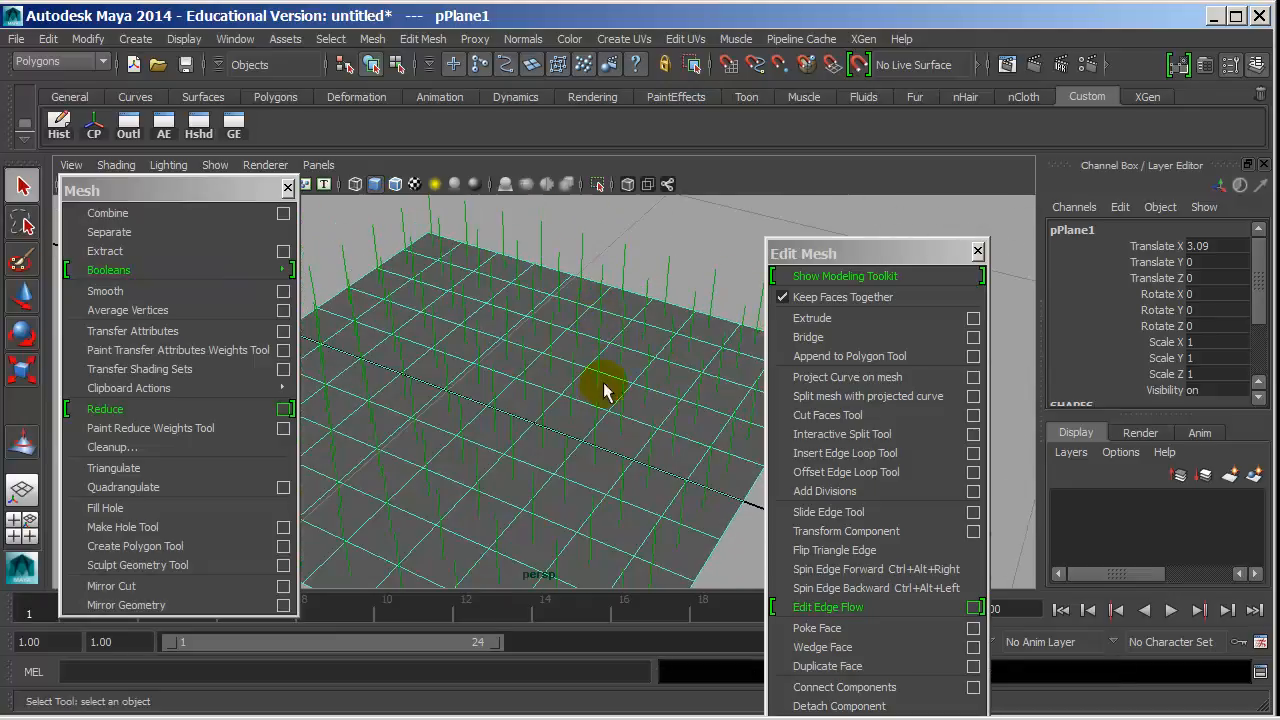
# - Apply Cleanup to the plane with tessellation of 4-sided faces enabled
pyautogui.click(200, 448)
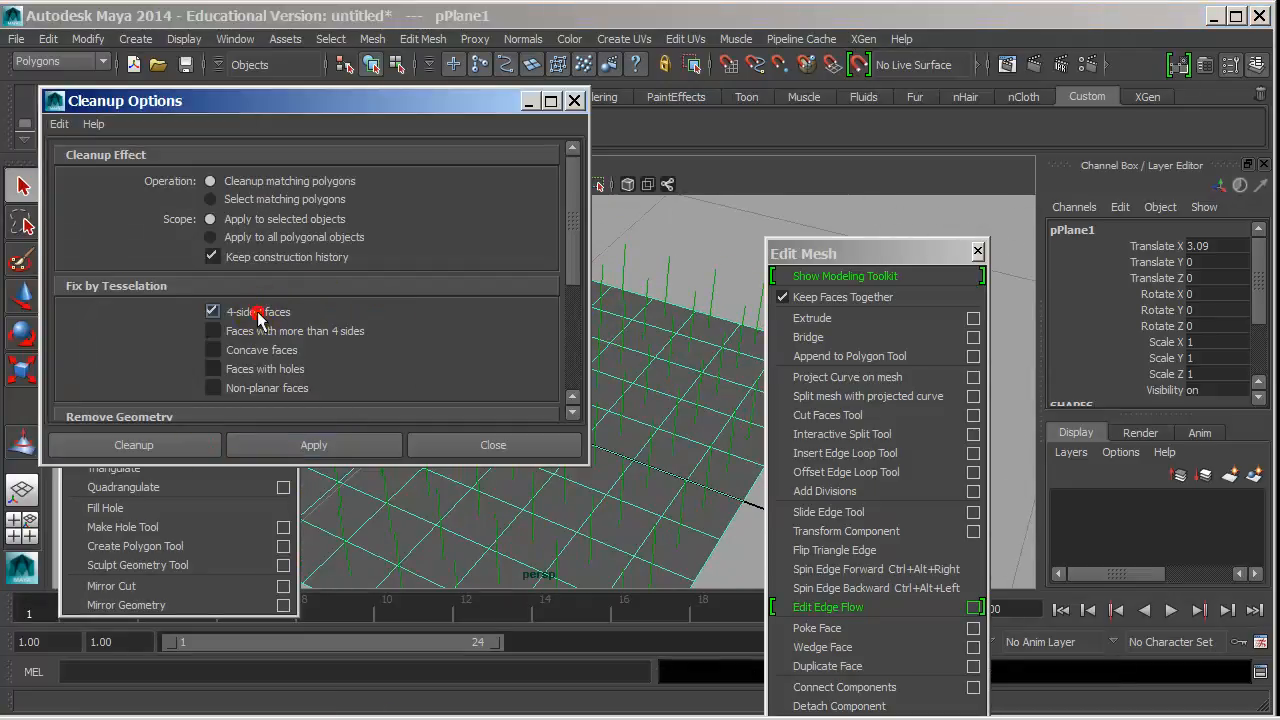
pyautogui.click(313, 446)
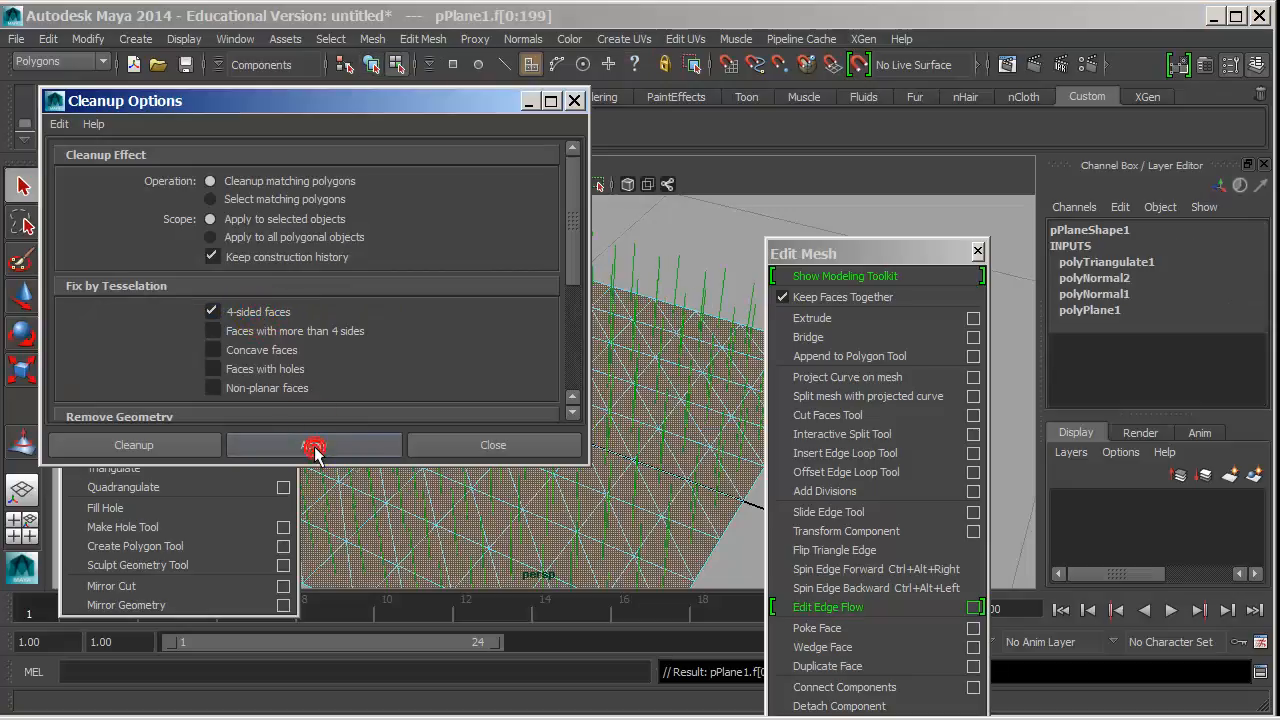
# - Move the Cleanup options clear of the plane and examine its triangulated faces in object mode
pyautogui.moveTo(460, 103); pyautogui.dragTo(1188, 102)
pyautogui.keyDown('alt'); pyautogui.moveTo(642, 331); pyautogui.dragTo(516, 348); pyautogui.keyUp('alt')
pyautogui.moveTo(490, 363); pyautogui.dragTo(571, 229, button='right')
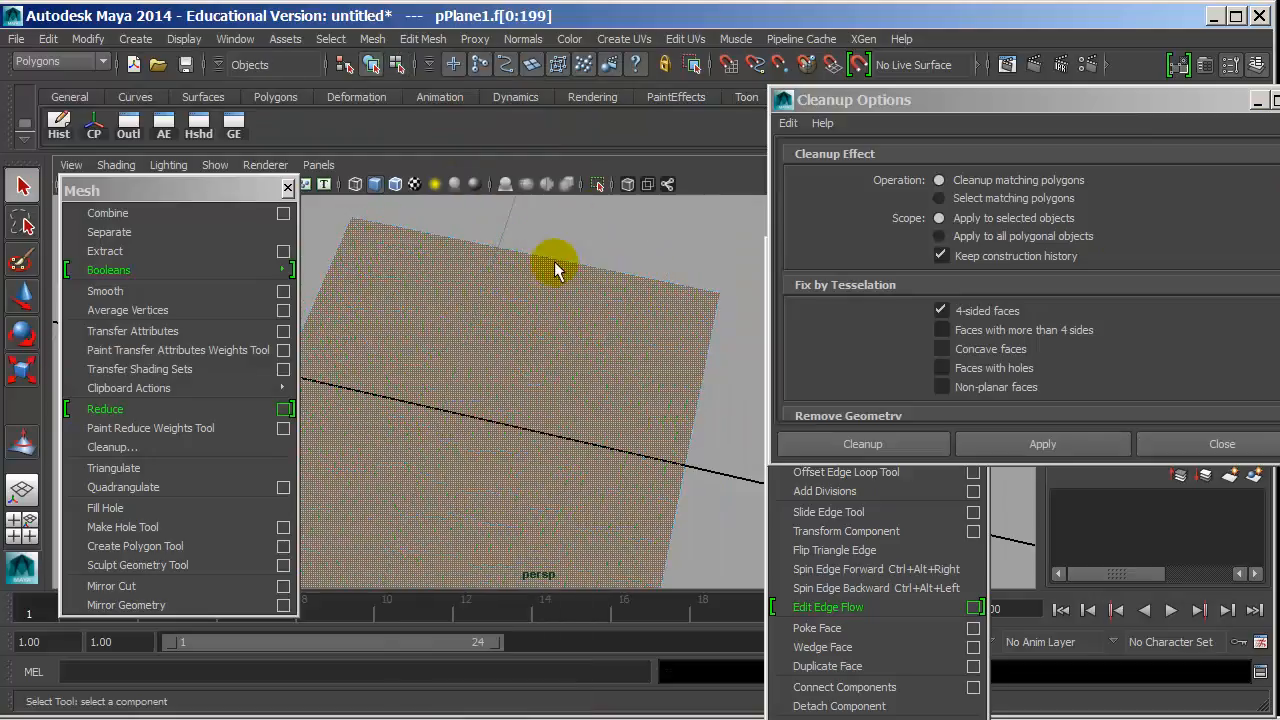
pyautogui.click(572, 248)
pyautogui.click(572, 358)
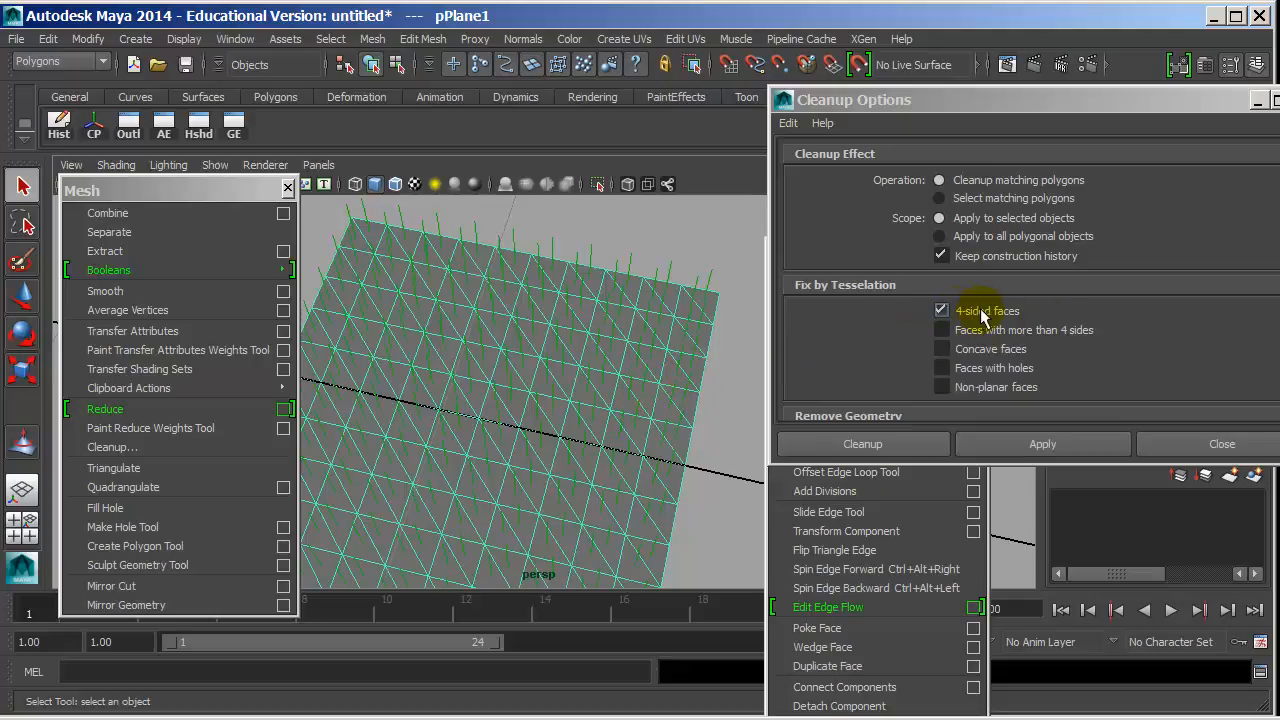
# - Undo the Cleanup that tessellated the plane's 4-sided faces
pyautogui.hotkey('ctrl', 'z')
pyautogui.hotkey('ctrl', 'z')
pyautogui.hotkey('ctrl', 'z')
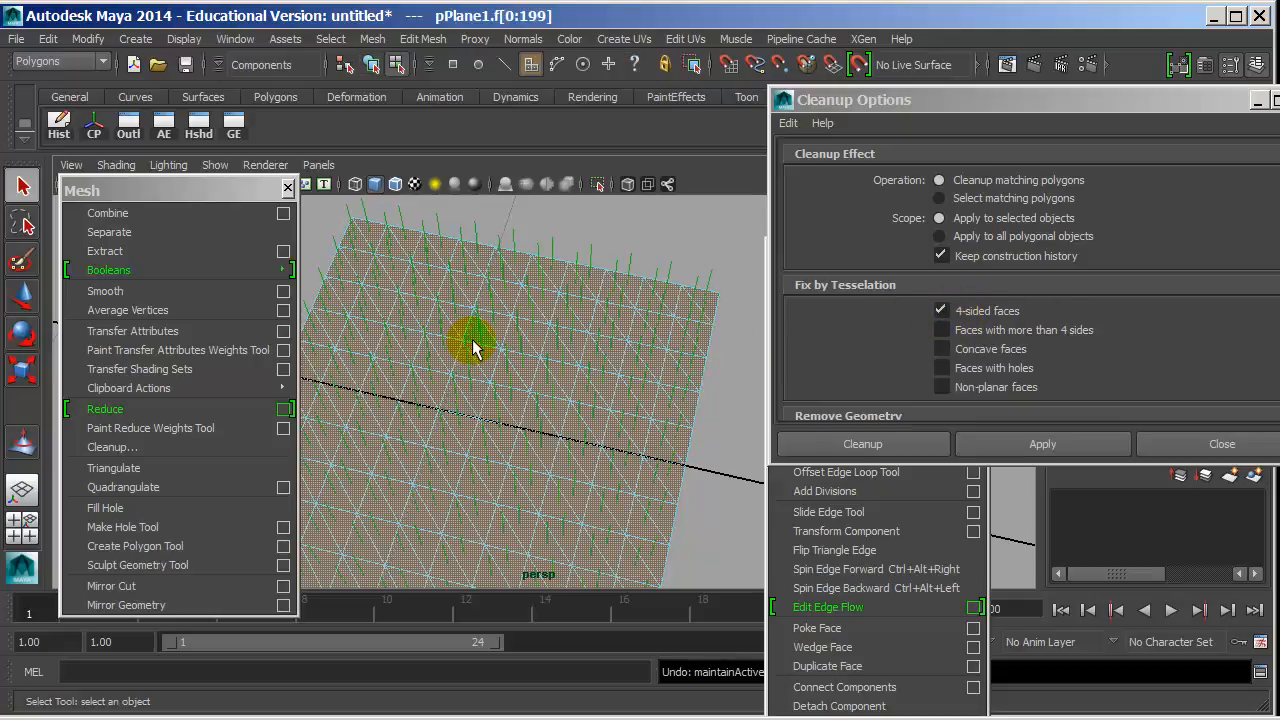
pyautogui.hotkey('ctrl', 'z')
# - Cut several short edges into faces near the plane's middle with the Interactive Split Tool, and switch to the Move tool
pyautogui.rightClick(476, 336)
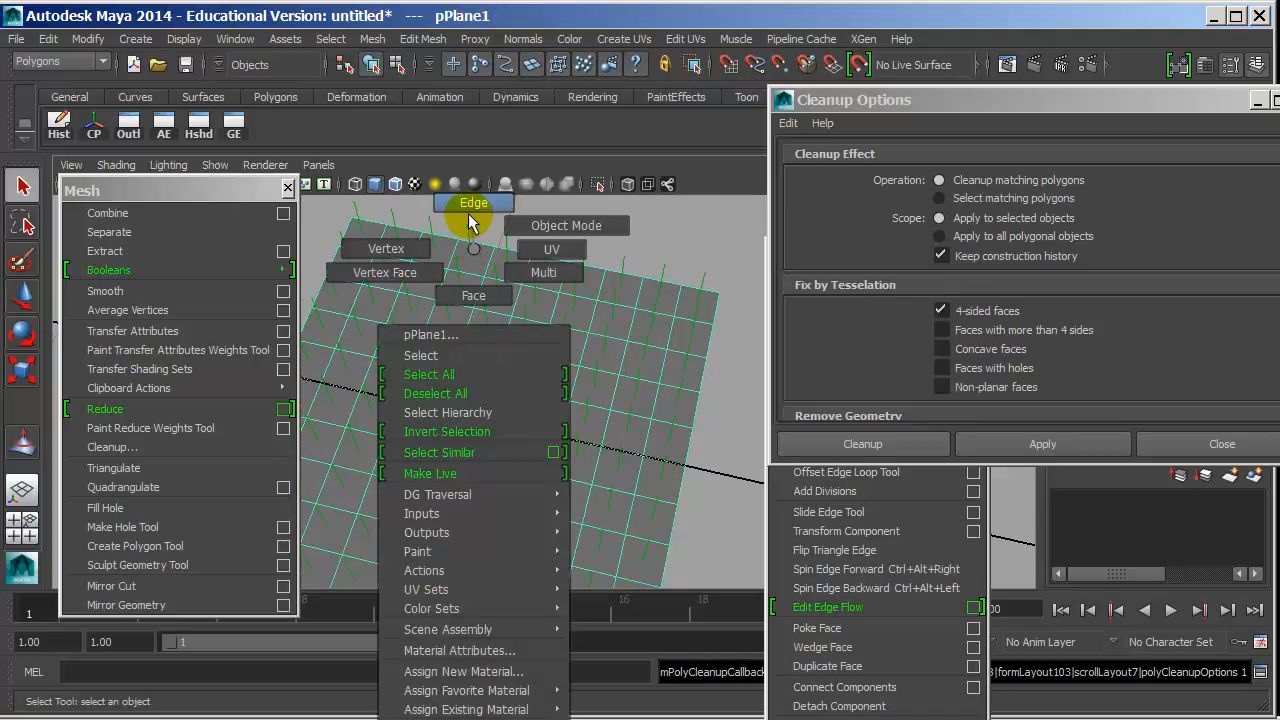
pyautogui.press('space')
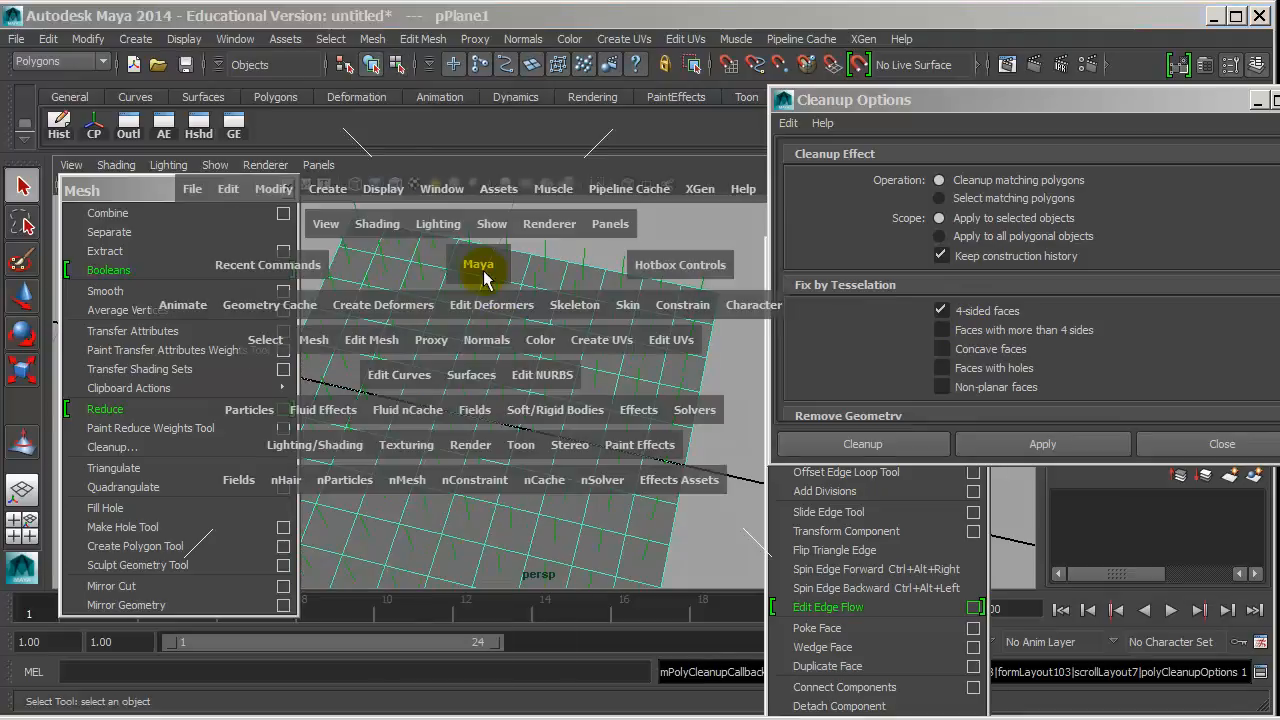
pyautogui.click(371, 340)
pyautogui.click(465, 232)
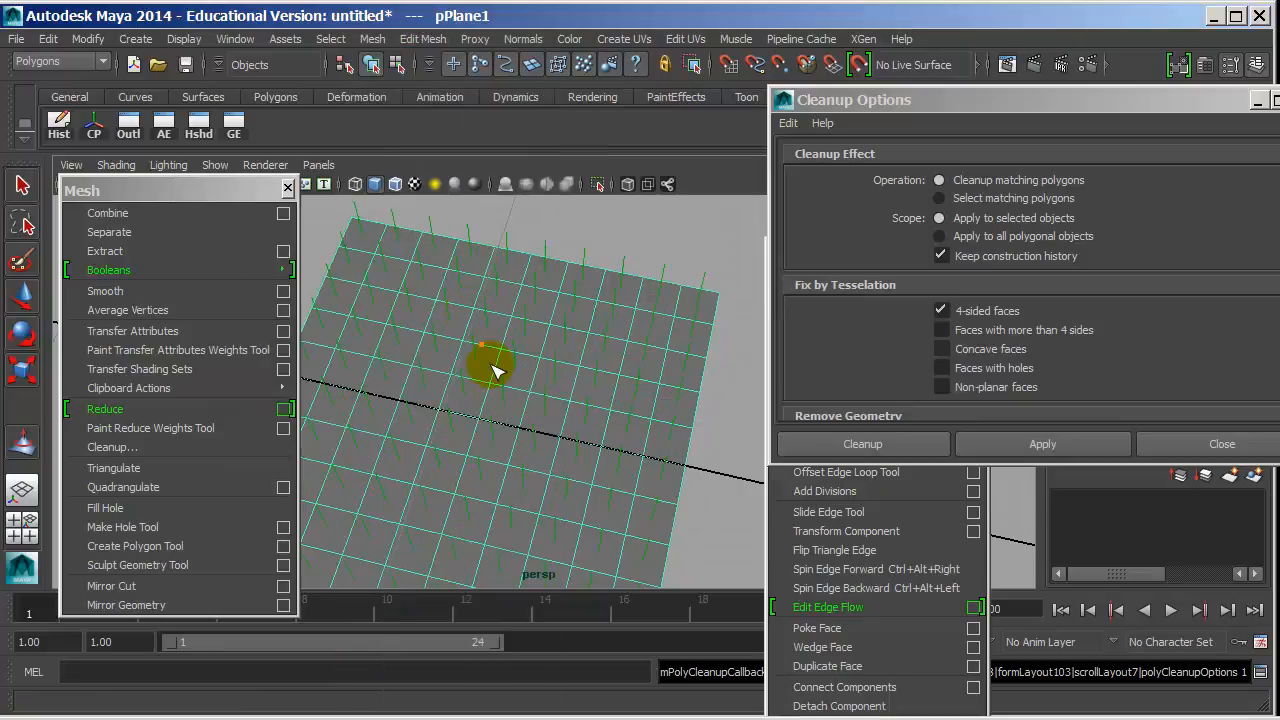
pyautogui.rightClick(532, 376)
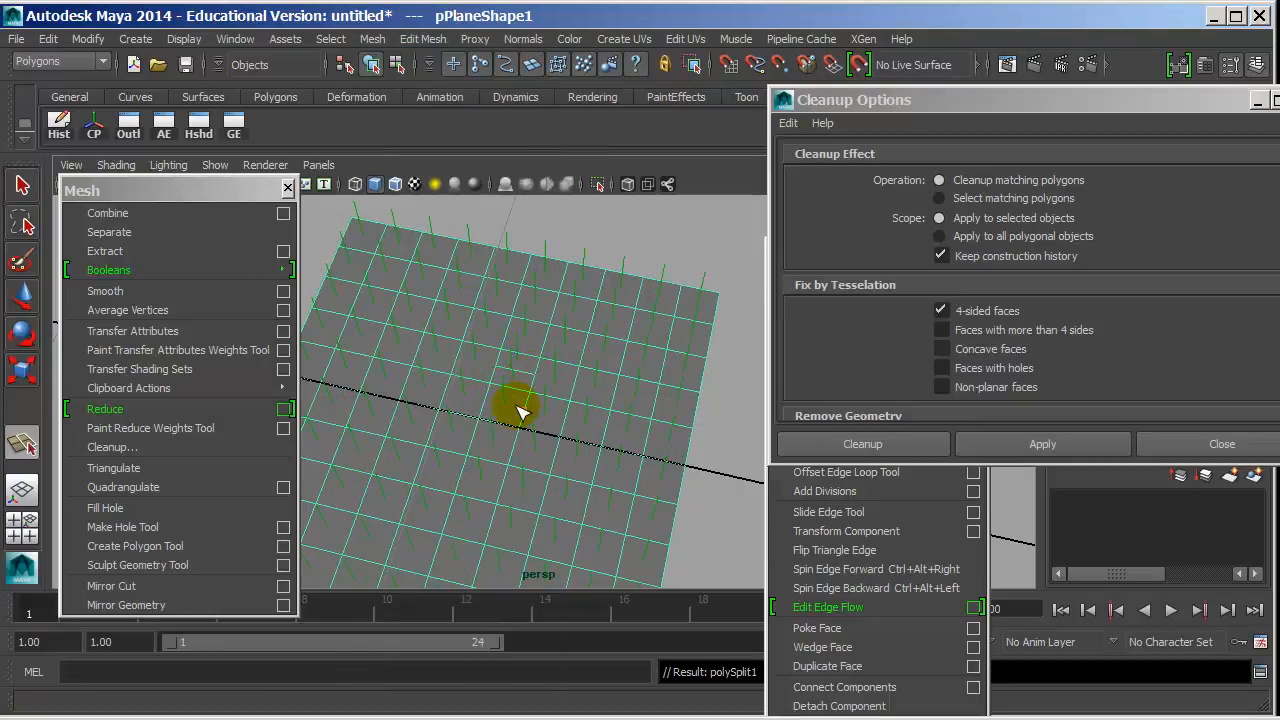
pyautogui.click(525, 411)
pyautogui.click(526, 471)
pyautogui.click(517, 503)
pyautogui.rightClick(517, 503)
pyautogui.press('w')
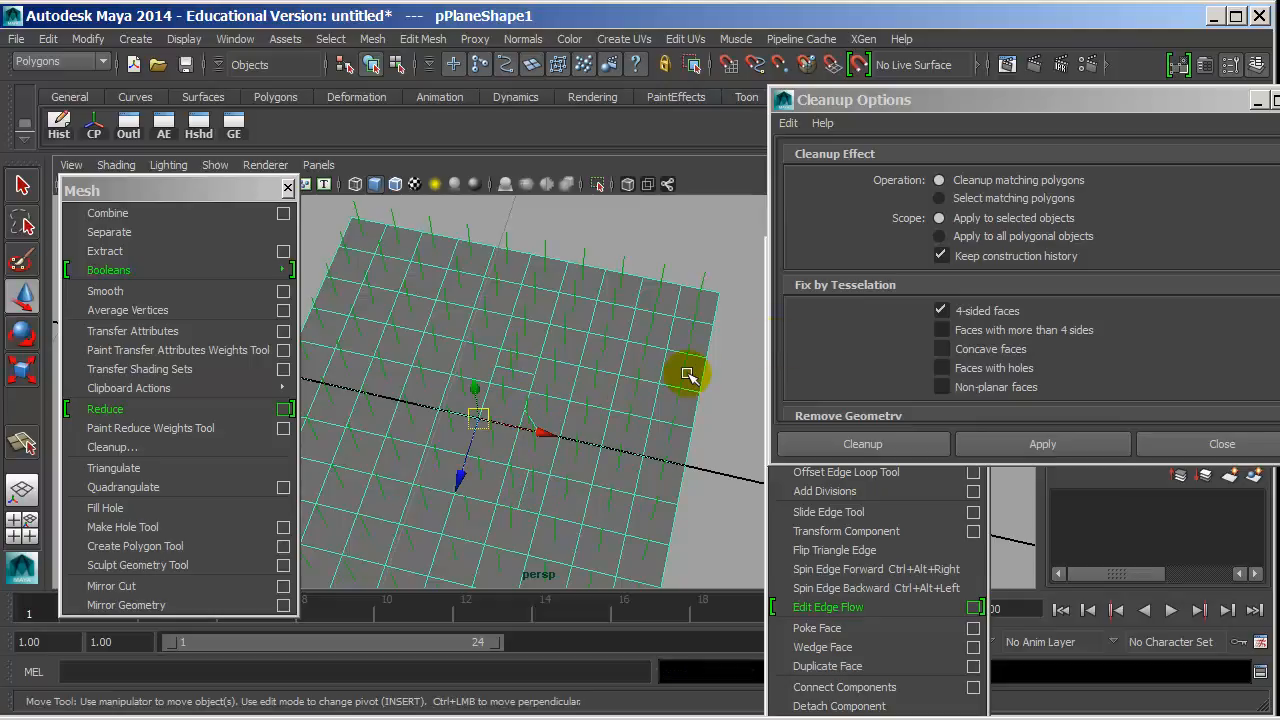
# - Try Cleanup on the plane with only Faces with more than 4 sides tessellated, and undo the result
pyautogui.click(966, 328)
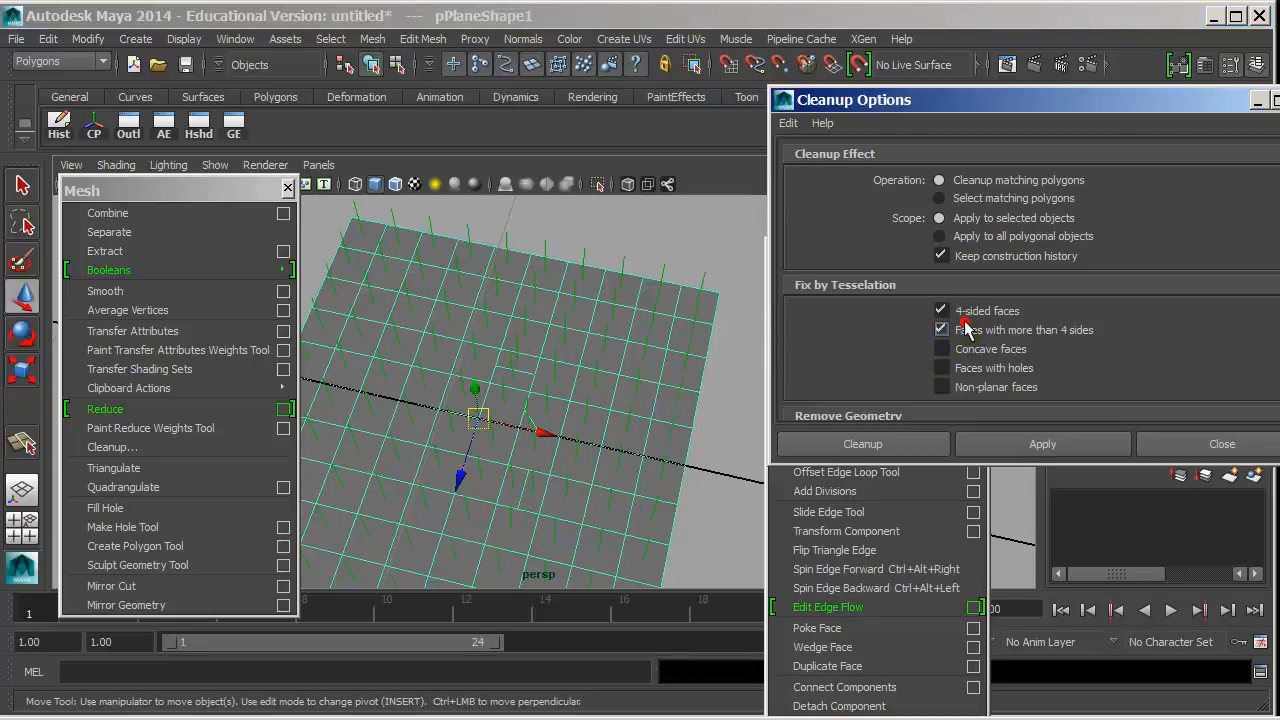
pyautogui.click(1043, 443)
pyautogui.keyDown('alt'); pyautogui.moveTo(588, 408); pyautogui.dragTo(600, 446); pyautogui.keyUp('alt')
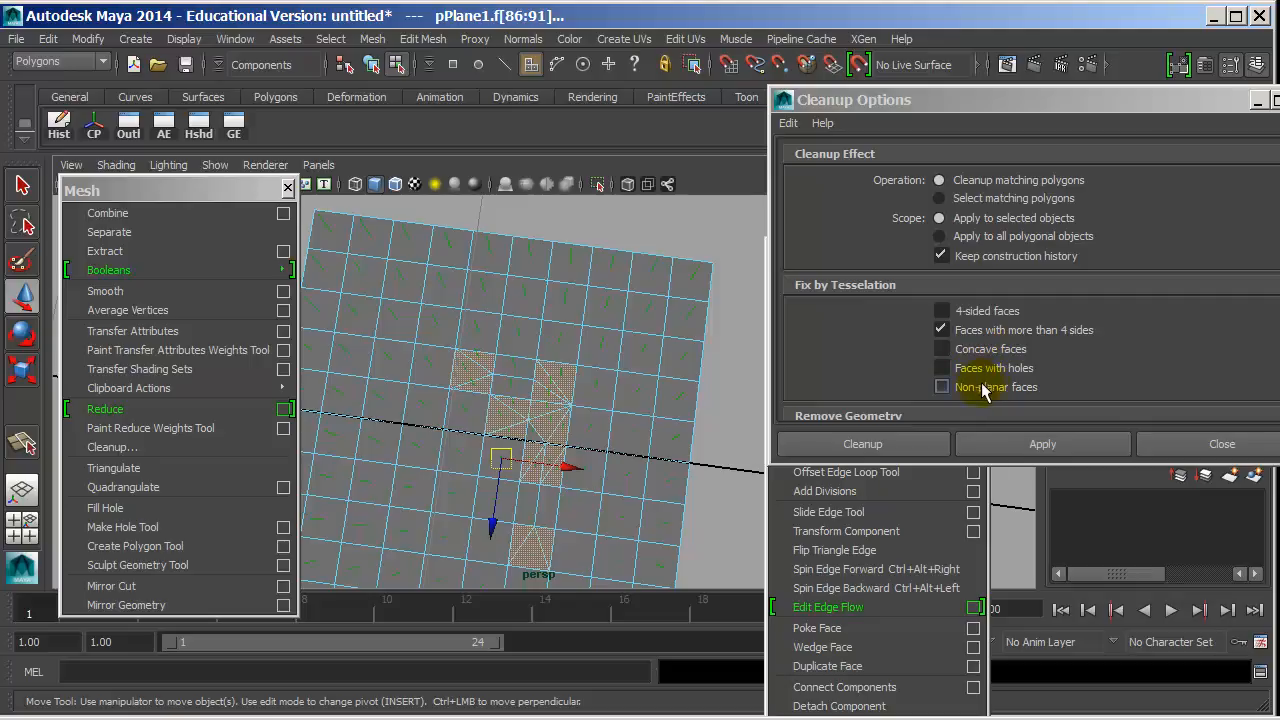
pyautogui.hotkey('ctrl', 'z')
# - Raise one split vertex near the plane's middle straight up into a tall spike and inspect its faces
pyautogui.keyDown('alt'); pyautogui.moveTo(565, 386); pyautogui.dragTo(570, 361); pyautogui.keyUp('alt')
pyautogui.moveTo(556, 352); pyautogui.dragTo(480, 250, button='right')
pyautogui.click(532, 376)
pyautogui.moveTo(532, 347); pyautogui.dragTo(491, 186)
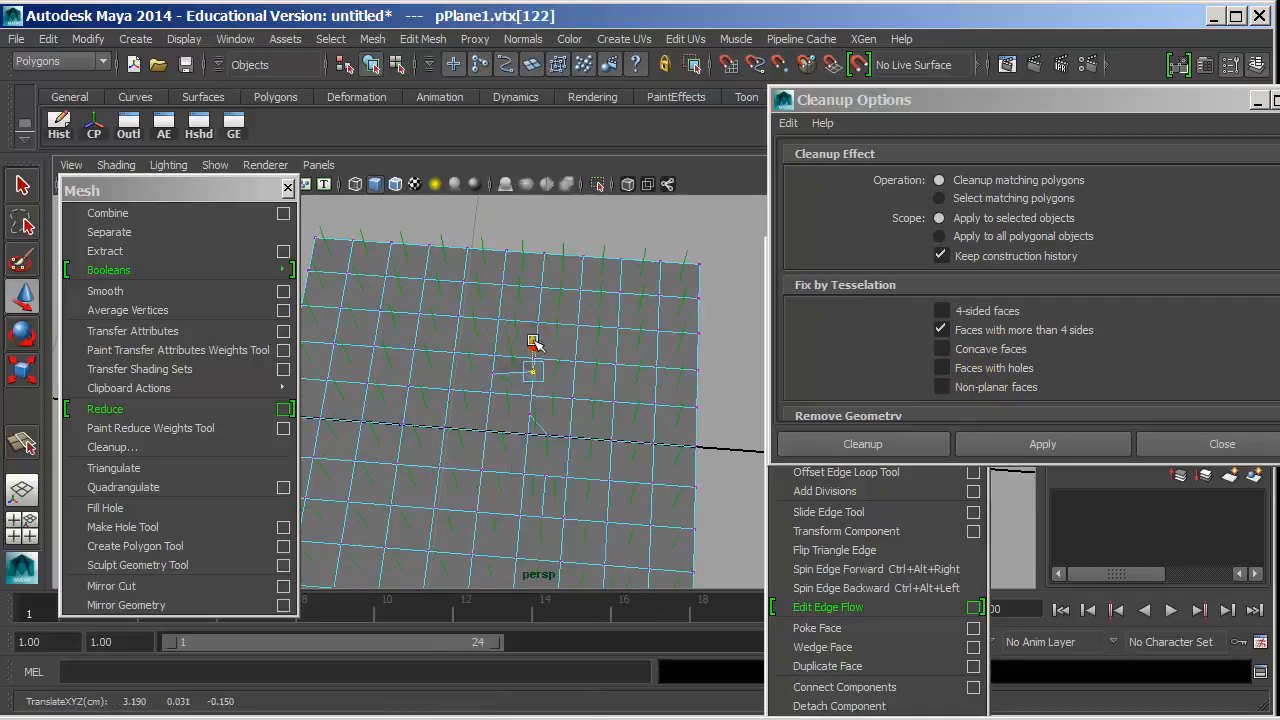
pyautogui.keyDown('alt'); pyautogui.moveTo(603, 317); pyautogui.dragTo(576, 358); pyautogui.keyUp('alt')
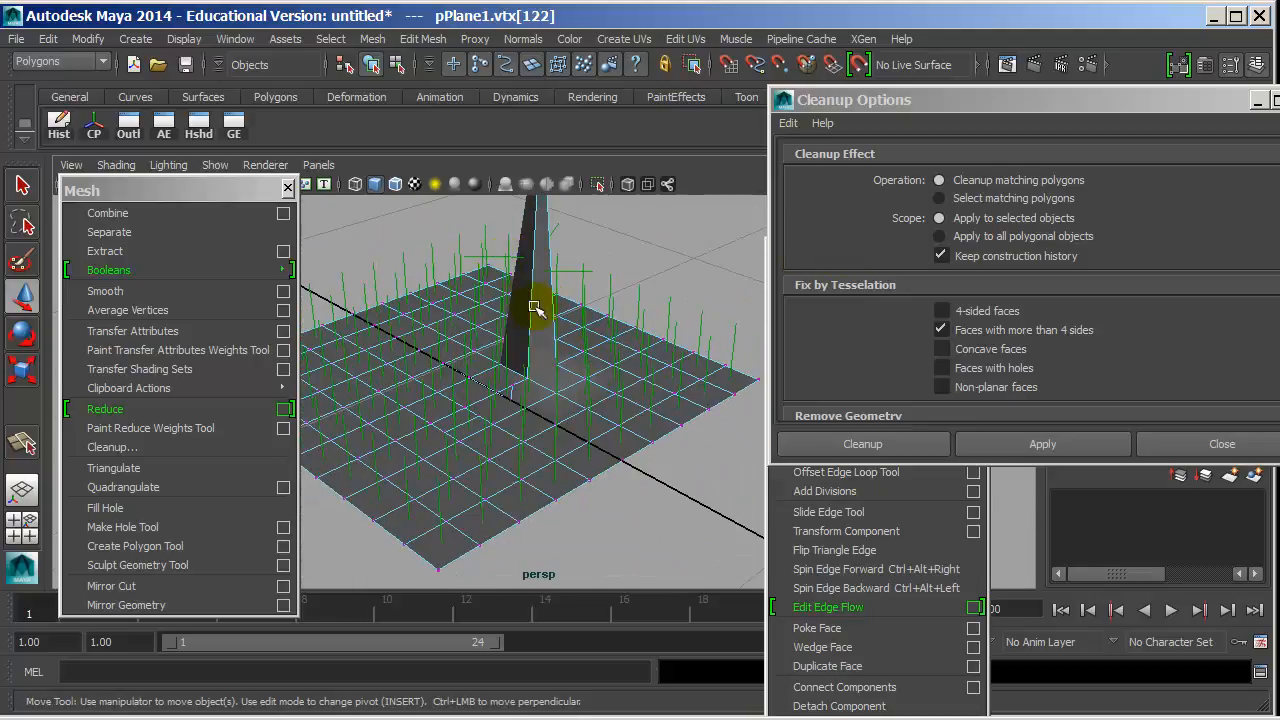
pyautogui.keyDown('alt'); pyautogui.moveTo(550, 306); pyautogui.dragTo(608, 403); pyautogui.keyUp('alt')
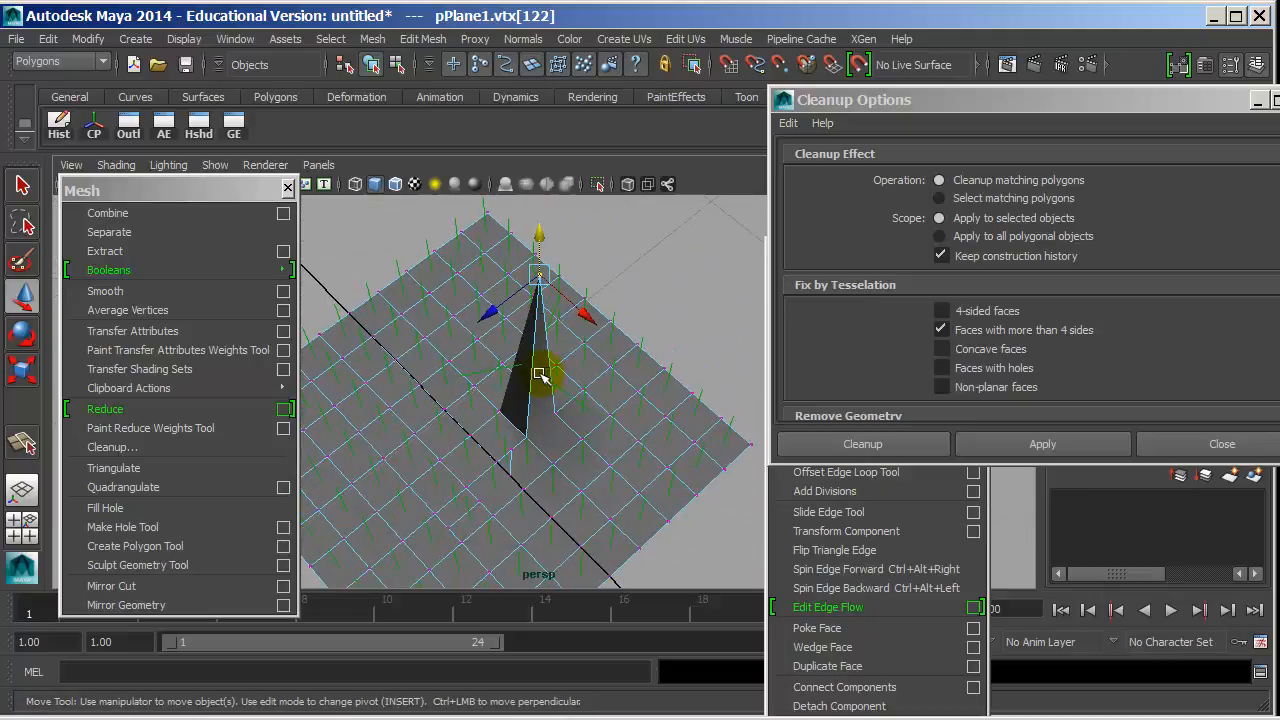
# - Apply Cleanup to the plane with only Non-planar faces tessellated, return to object mode, and inspect the spike's base
pyautogui.press('F8')
pyautogui.click(992, 330)
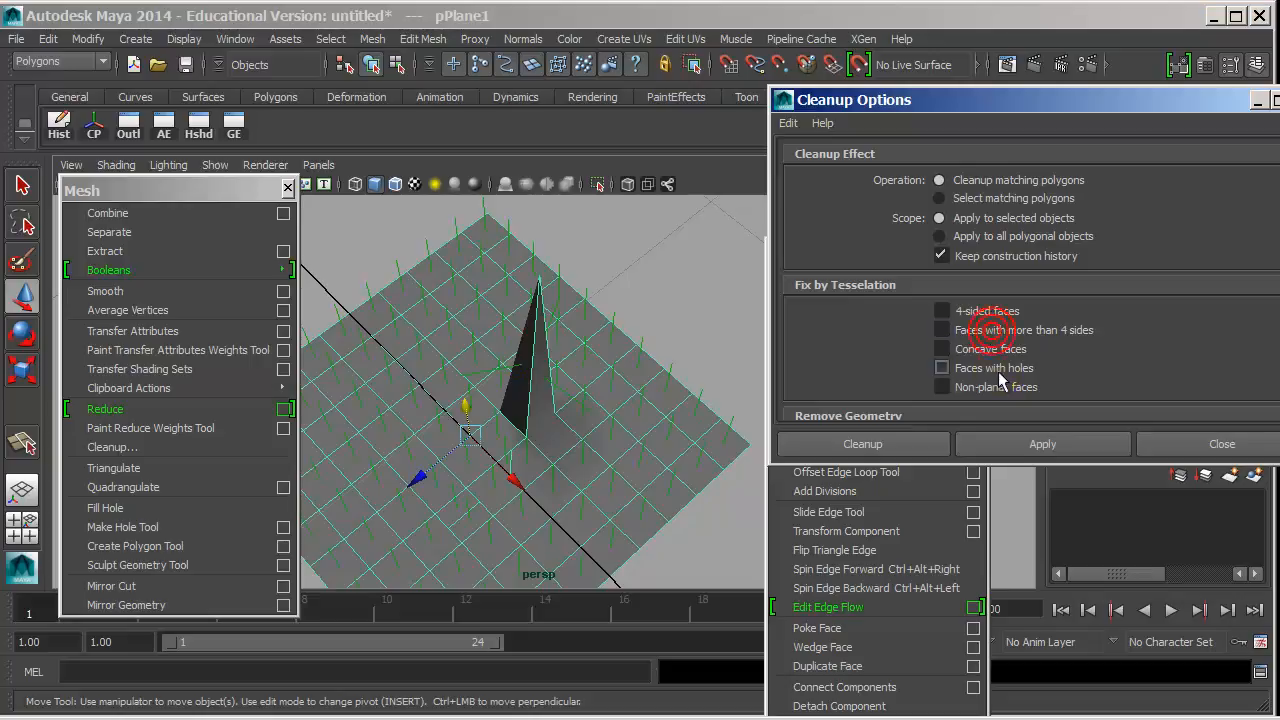
pyautogui.click(1015, 443)
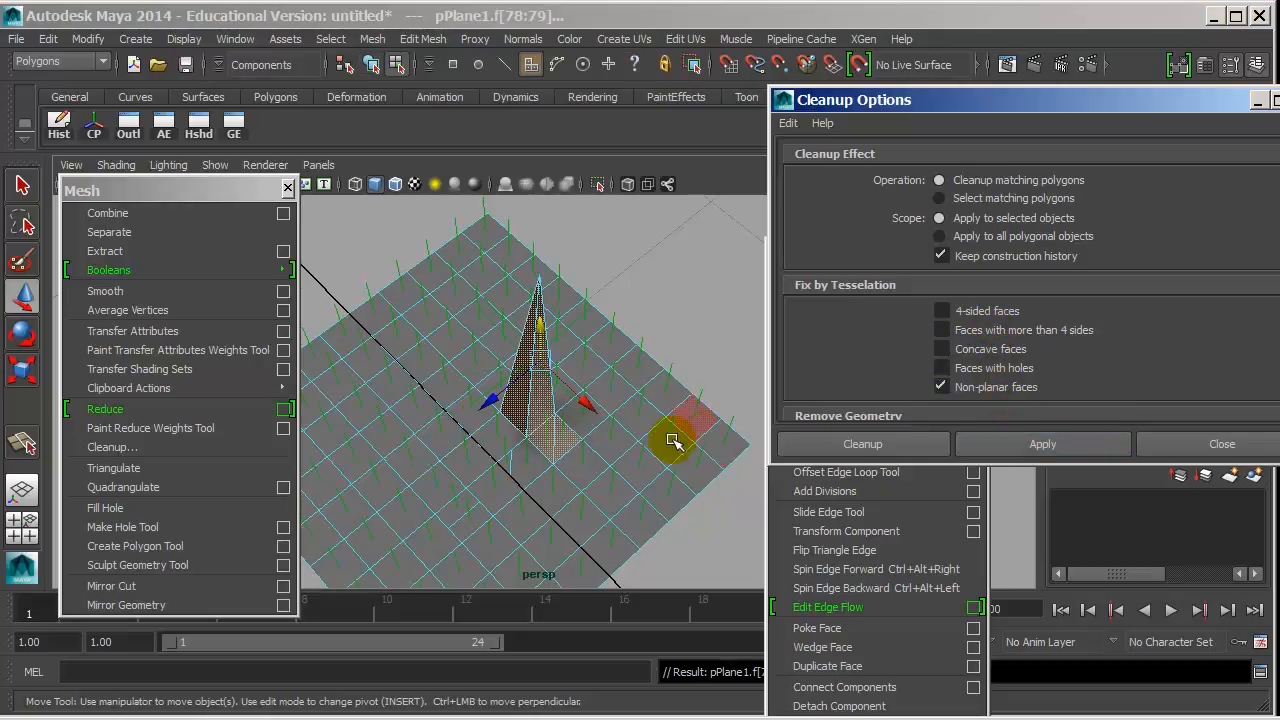
pyautogui.keyDown('alt'); pyautogui.moveTo(700, 437); pyautogui.dragTo(667, 440); pyautogui.keyUp('alt')
pyautogui.press('F8')
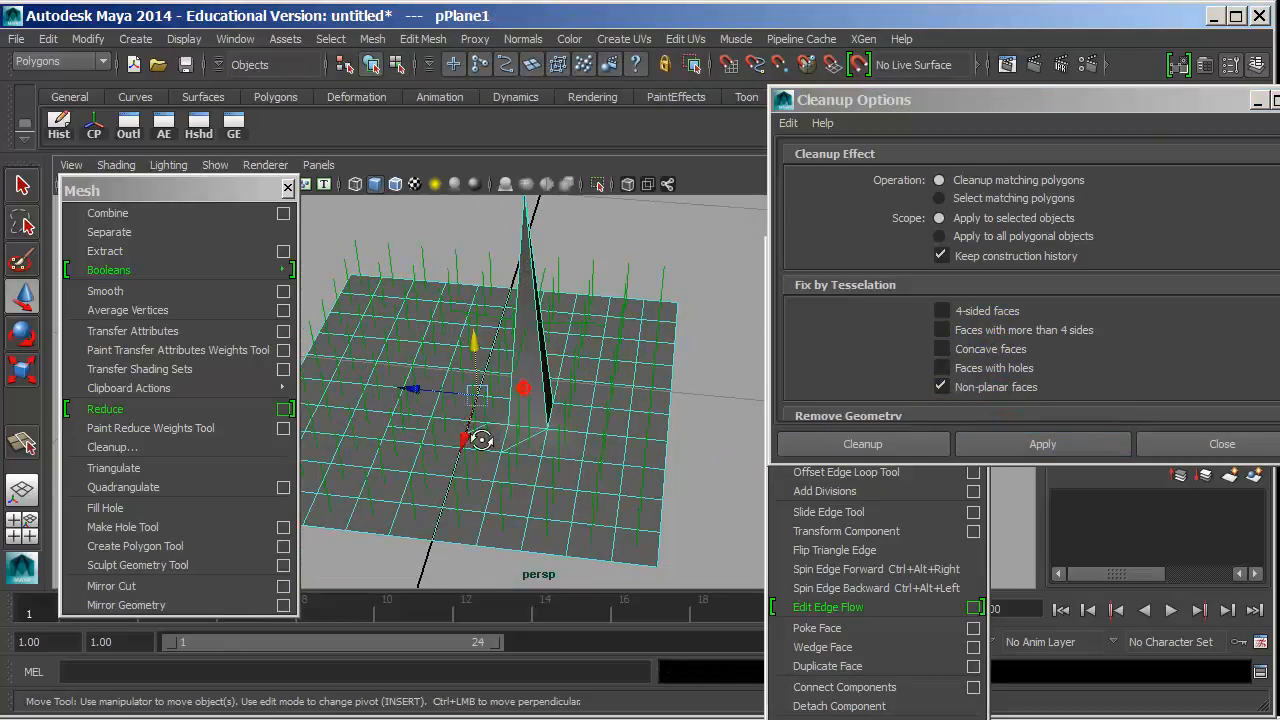
pyautogui.keyDown('alt'); pyautogui.moveTo(497, 334); pyautogui.dragTo(737, 453); pyautogui.keyUp('alt')
pyautogui.keyDown('alt'); pyautogui.moveTo(557, 354); pyautogui.dragTo(794, 409, button='right'); pyautogui.keyUp('alt')
pyautogui.keyDown('alt'); pyautogui.moveTo(557, 391); pyautogui.dragTo(646, 388); pyautogui.keyUp('alt')
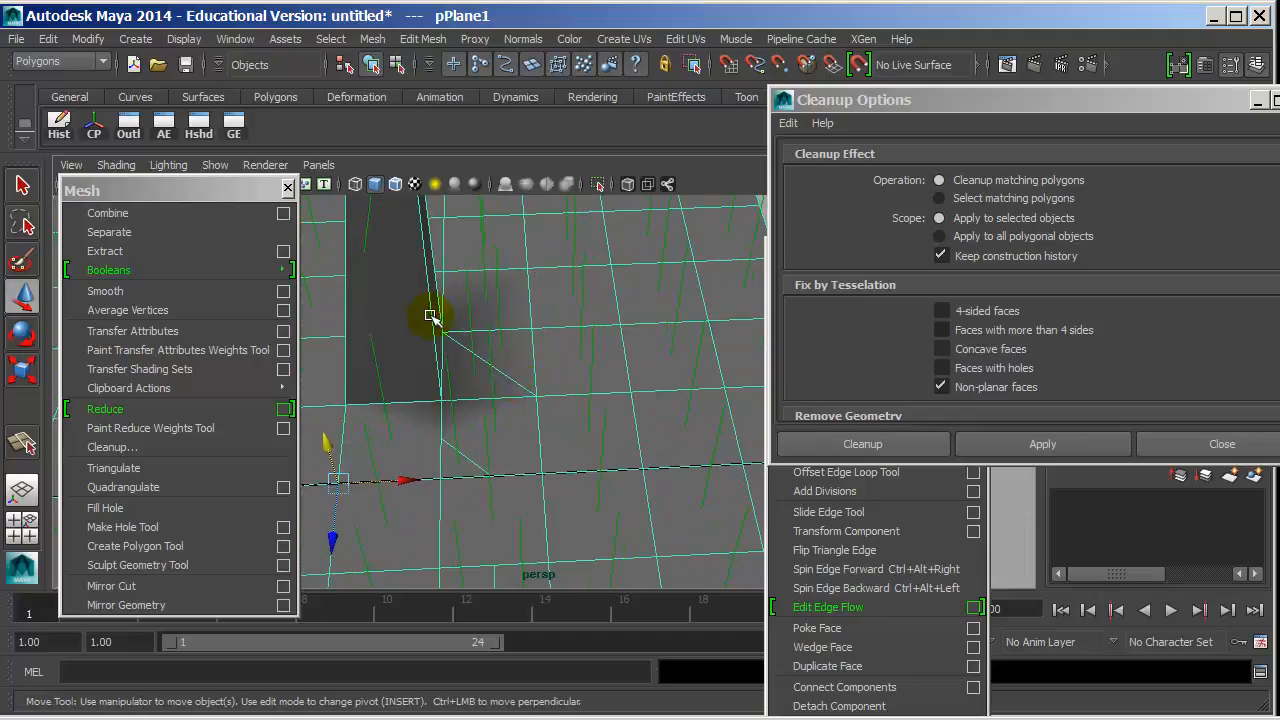
pyautogui.keyDown('alt'); pyautogui.moveTo(557, 316); pyautogui.dragTo(674, 543, button='middle'); pyautogui.keyUp('alt')
pyautogui.keyDown('alt'); pyautogui.moveTo(674, 543); pyautogui.dragTo(526, 406, button='right'); pyautogui.keyUp('alt')
pyautogui.keyDown('alt'); pyautogui.moveTo(594, 406); pyautogui.dragTo(466, 406); pyautogui.keyUp('alt')
# - Disable tessellation of Non-planar faces and close the Cleanup options
pyautogui.click(986, 385)
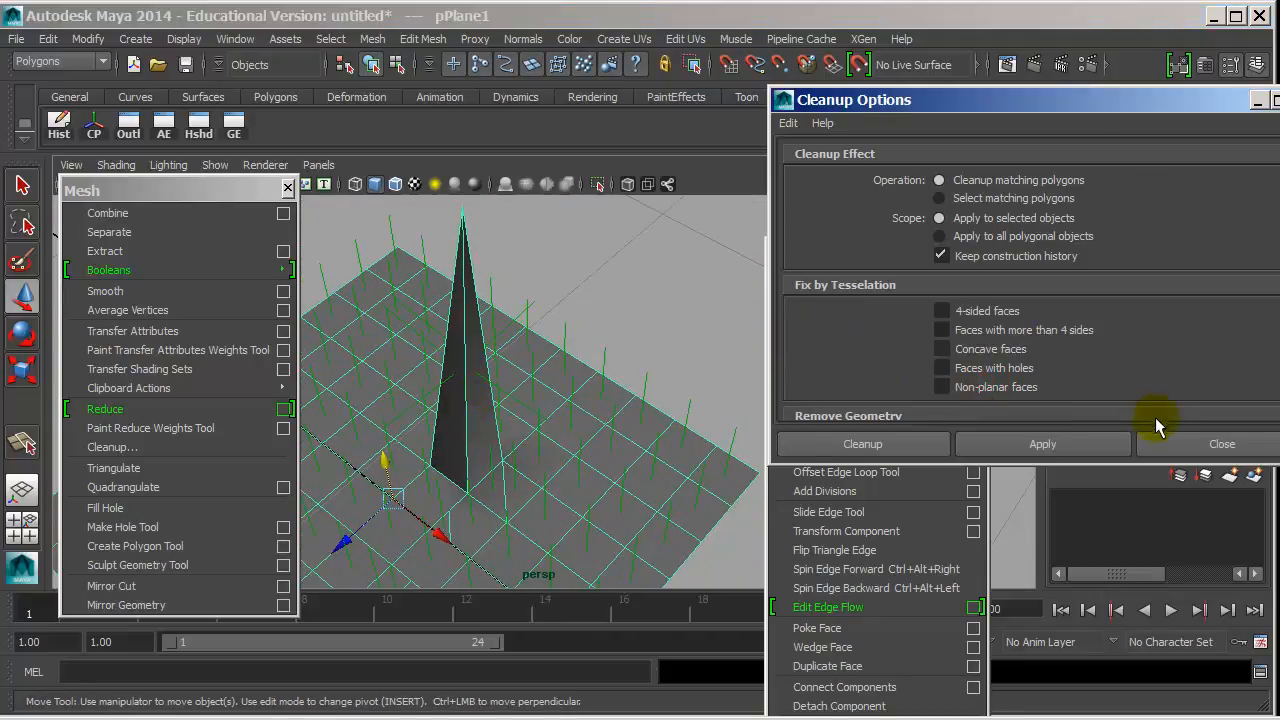
pyautogui.scroll(-3, 1065, 365)
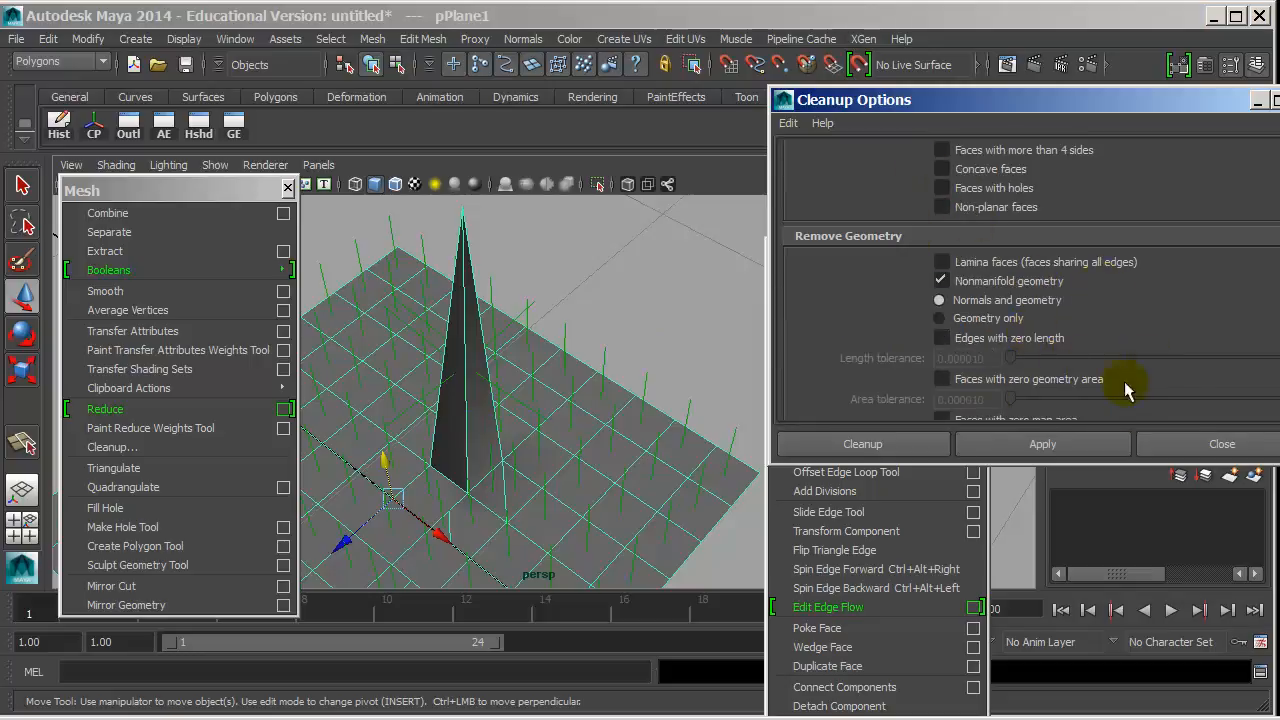
pyautogui.click(1168, 440)
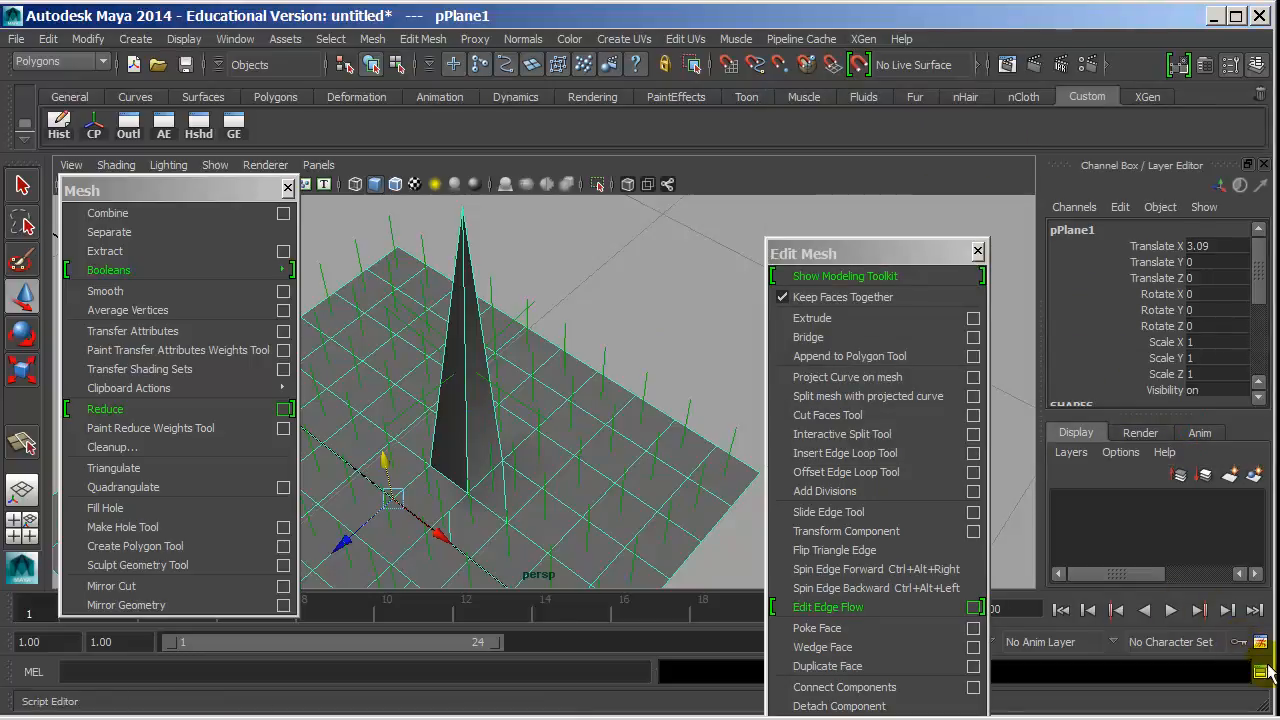
# - Review the recent Cleanup commands in the Script Editor history and close the editor
pyautogui.click(1261, 671)
pyautogui.moveTo(455, 334); pyautogui.dragTo(643, 434)
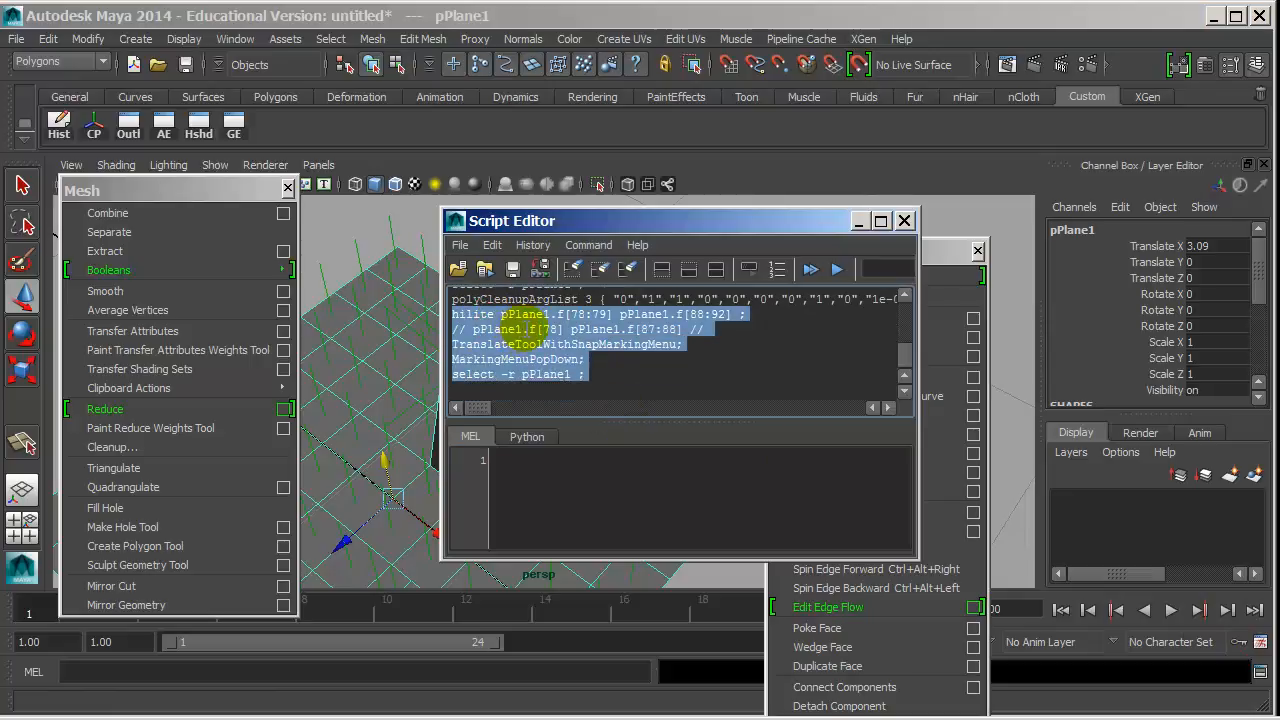
pyautogui.click(904, 220)
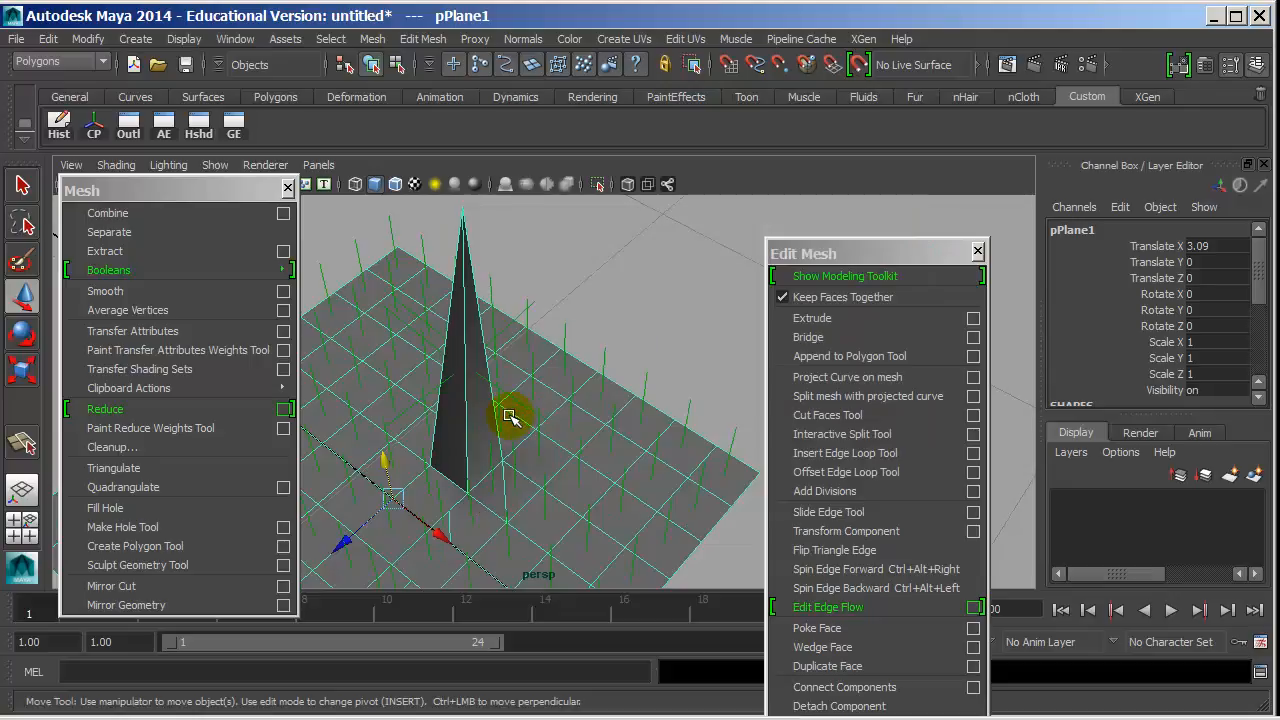
# - Triangulate the spiked plane and convert its faces back with Quadrangulate
pyautogui.keyDown('alt'); pyautogui.moveTo(437, 390); pyautogui.dragTo(523, 297); pyautogui.keyUp('alt')
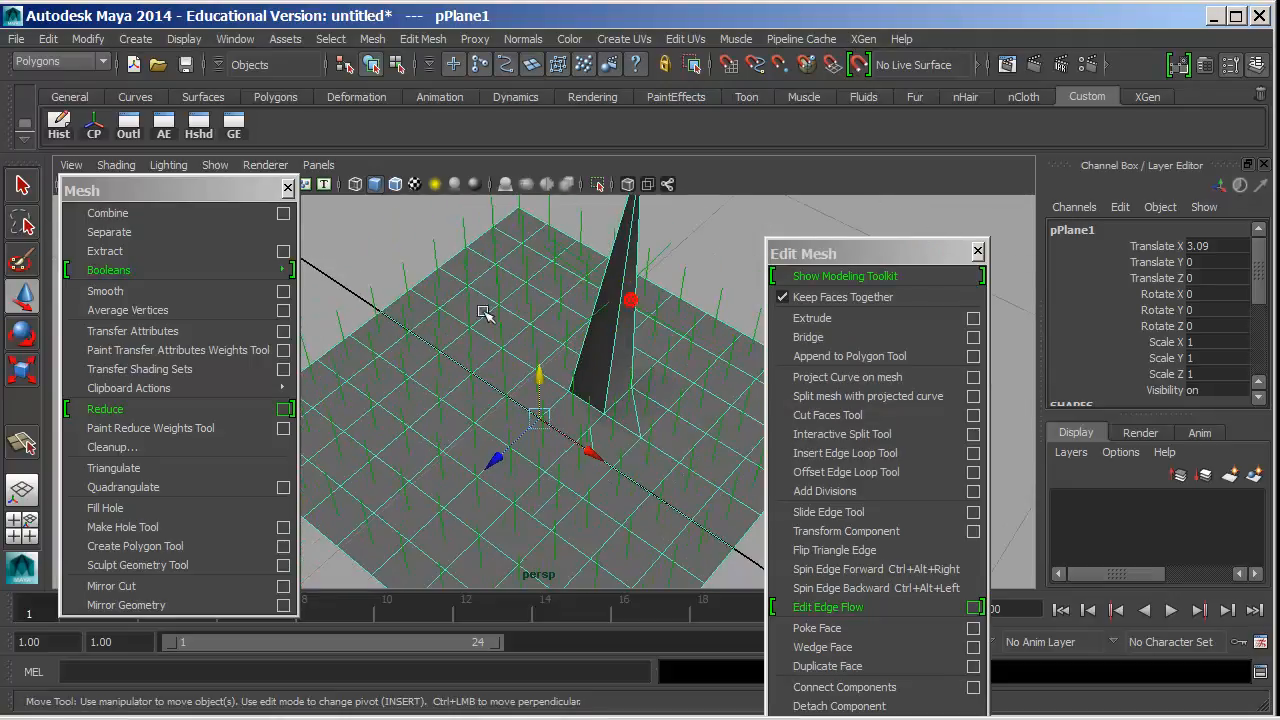
pyautogui.click(138, 470)
pyautogui.keyDown('alt'); pyautogui.moveTo(528, 440); pyautogui.dragTo(600, 466); pyautogui.keyUp('alt')
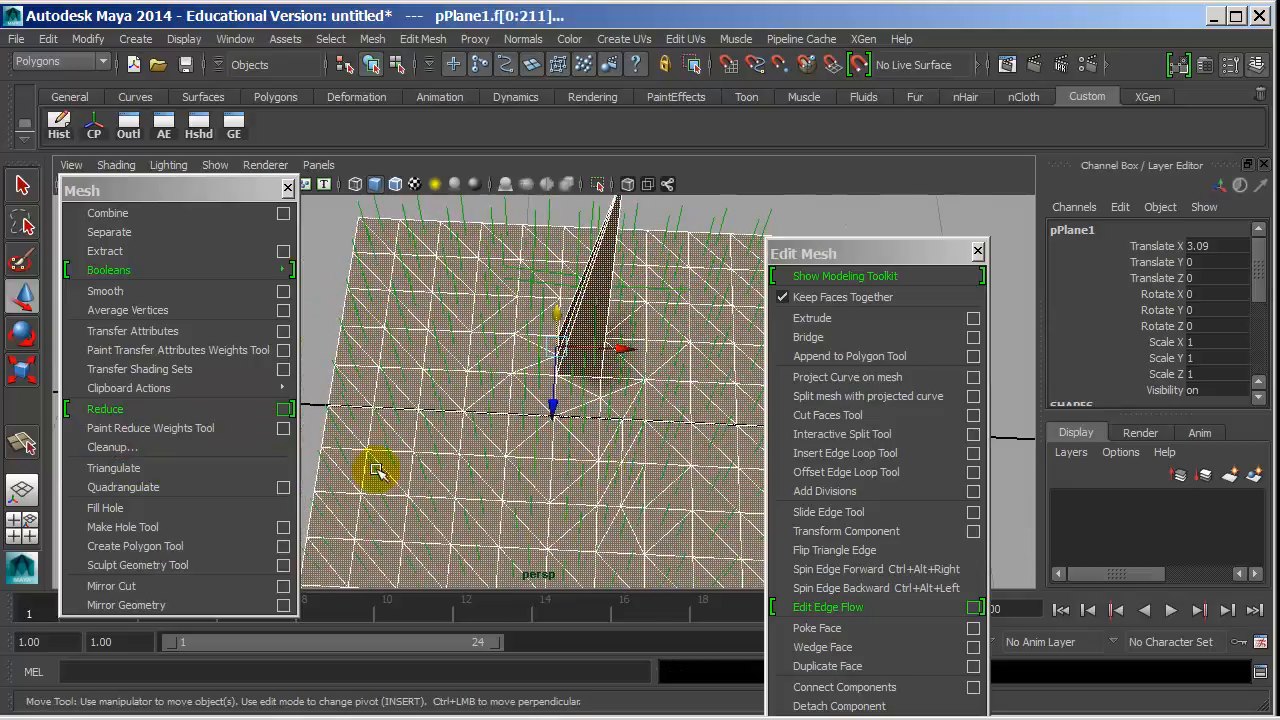
pyautogui.click(155, 487)
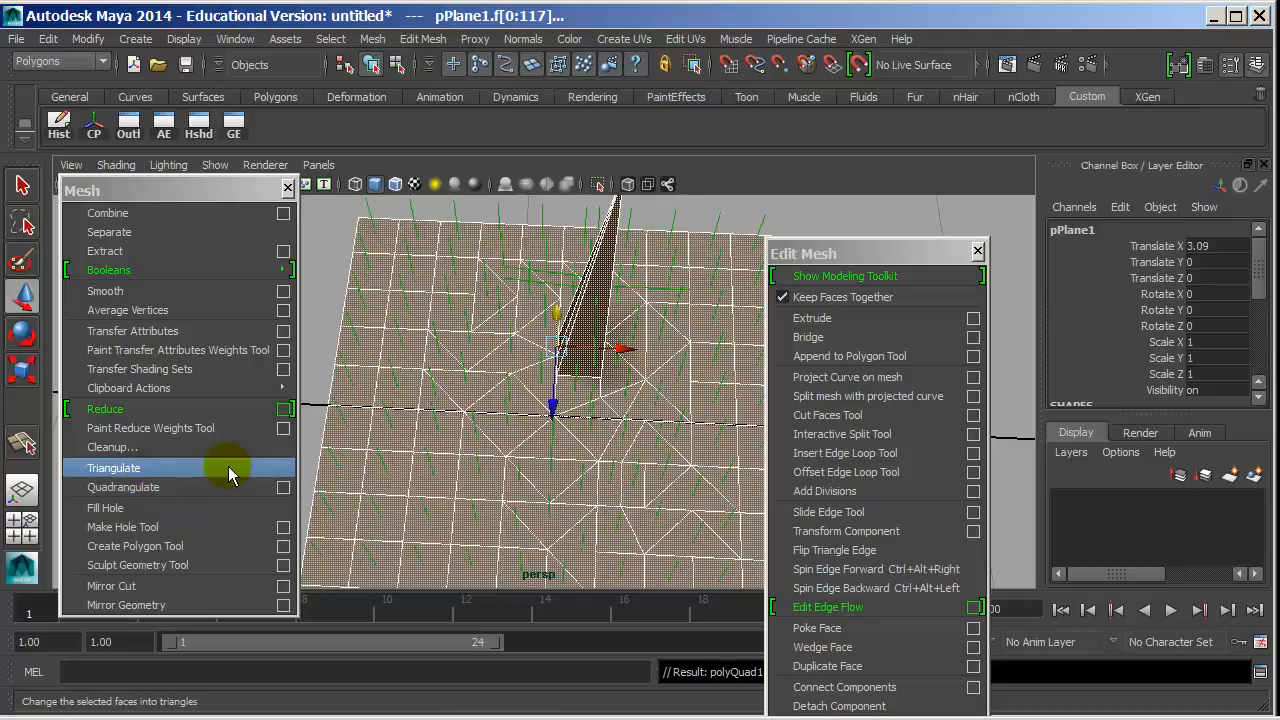
# - Turn off the face normals display on the plane
pyautogui.click(184, 38)
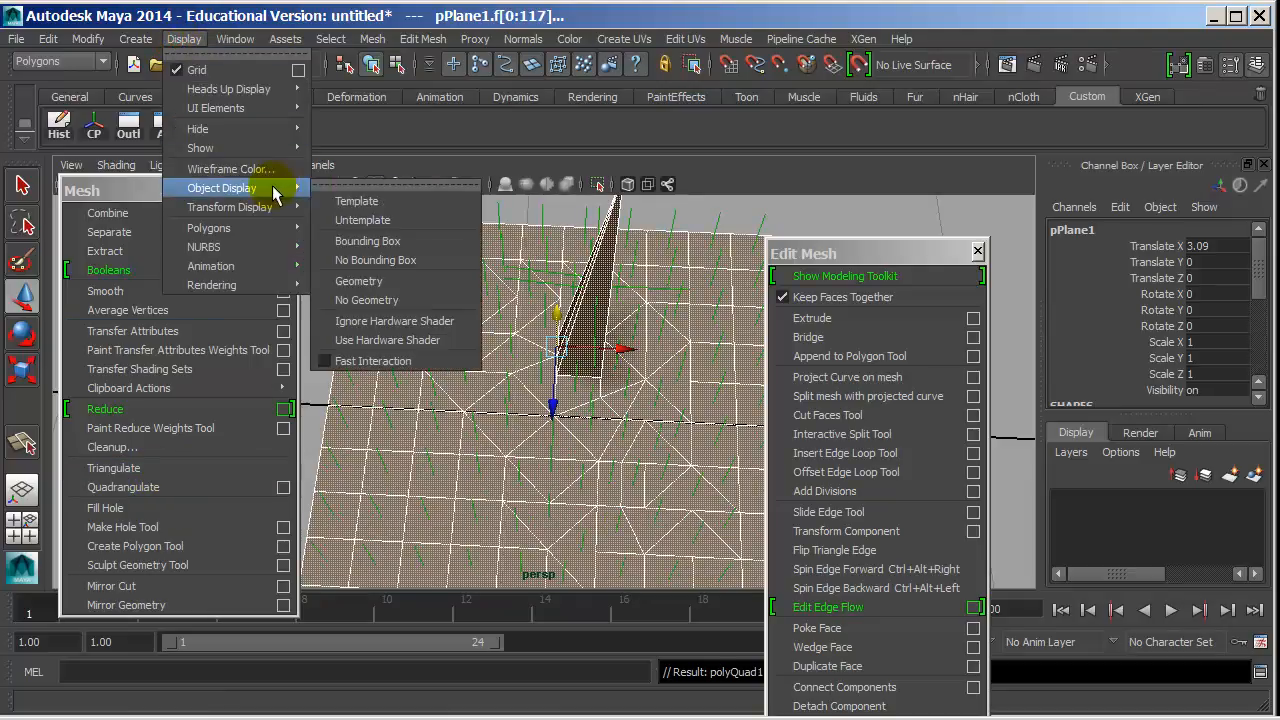
pyautogui.moveTo(284, 229)
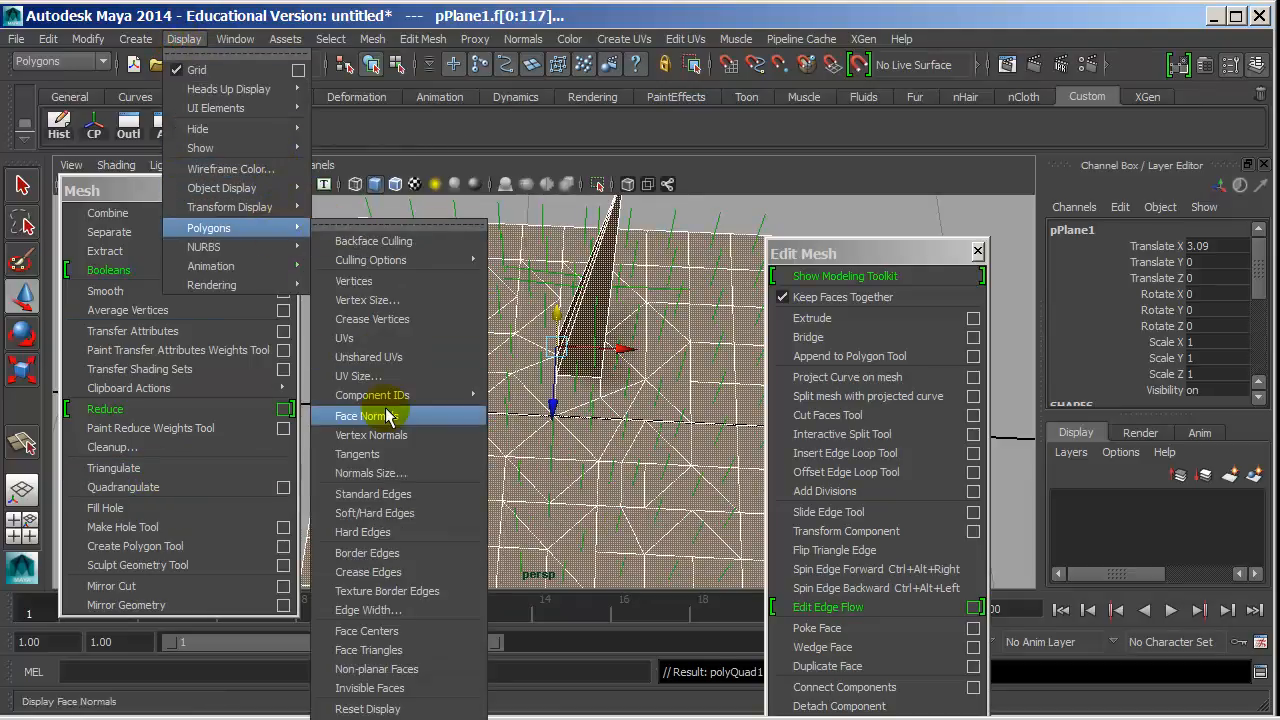
pyautogui.click(413, 416)
# - Alternate Triangulate and Quadrangulate on the plane several times to compare how the edges change
pyautogui.click(178, 470)
pyautogui.click(166, 488)
pyautogui.click(160, 469)
pyautogui.click(164, 487)
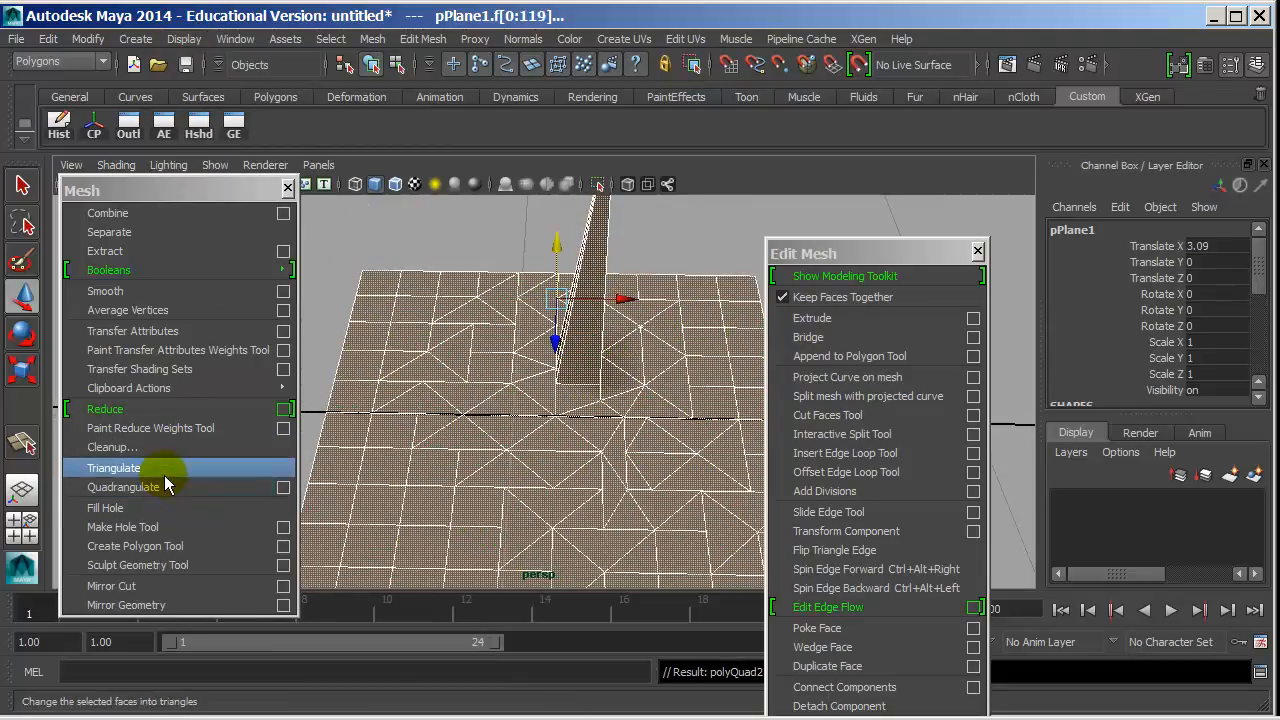
pyautogui.click(160, 470)
pyautogui.click(164, 487)
pyautogui.click(160, 473)
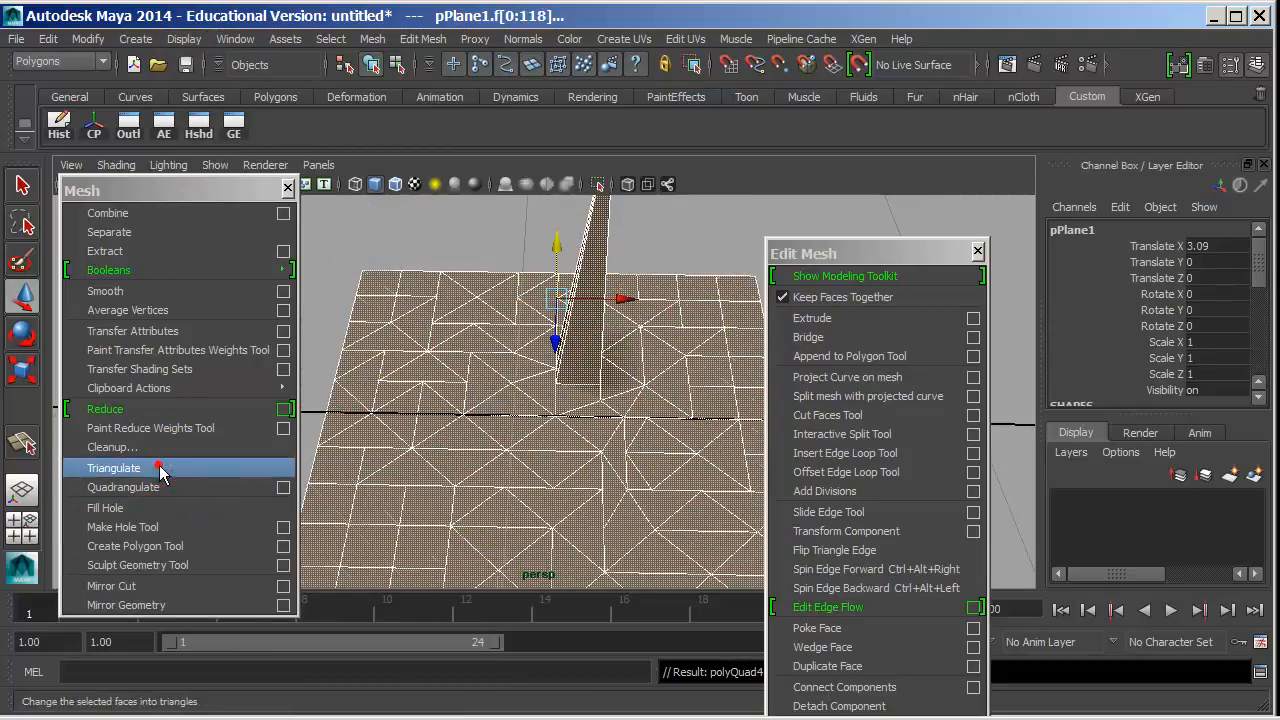
pyautogui.click(164, 487)
pyautogui.click(160, 470)
pyautogui.click(164, 487)
pyautogui.click(160, 470)
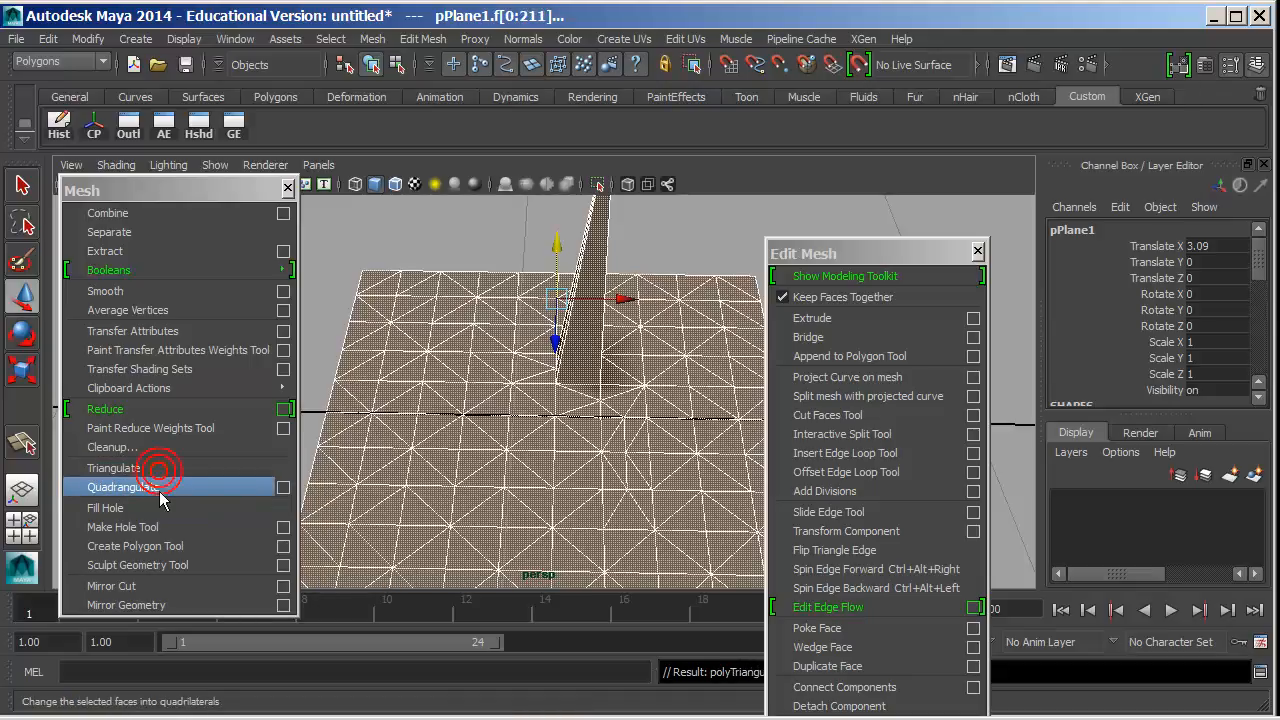
pyautogui.click(162, 488)
pyautogui.click(160, 470)
pyautogui.click(163, 504)
# - Delete the spiked plane and create a new polygon cube
pyautogui.moveTo(505, 441); pyautogui.dragTo(597, 370, button='right')
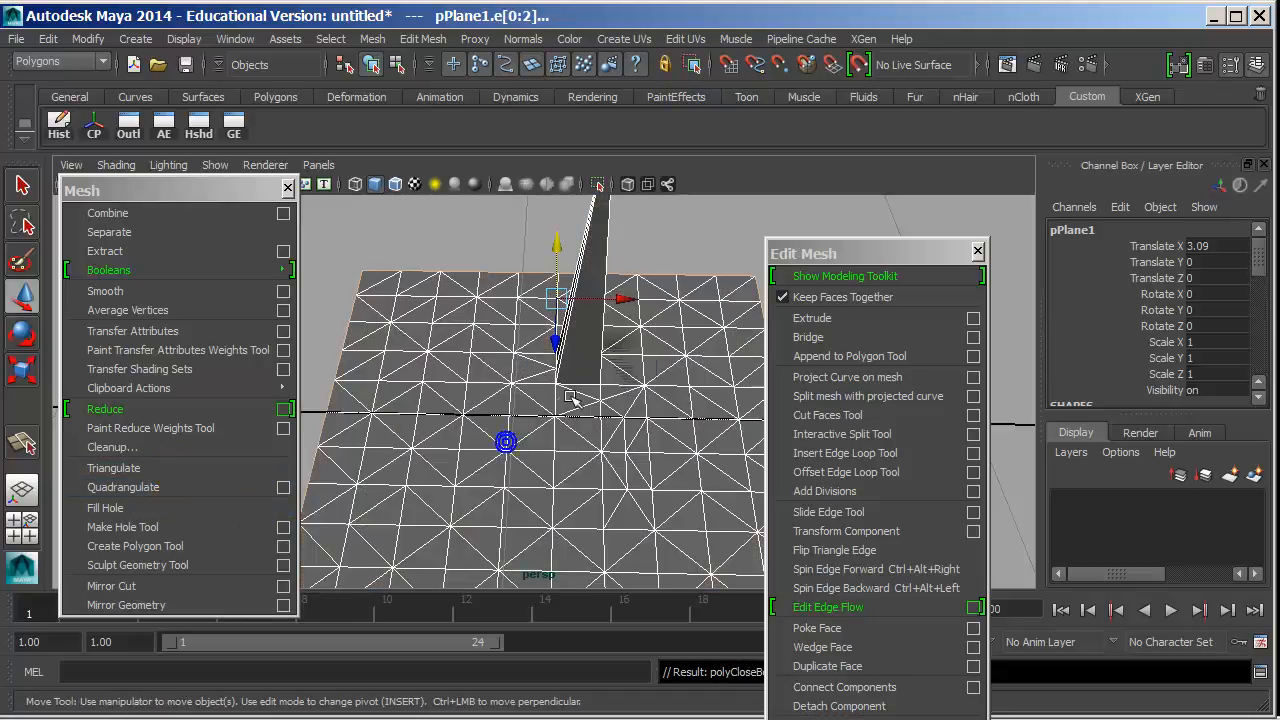
pyautogui.press('Delete')
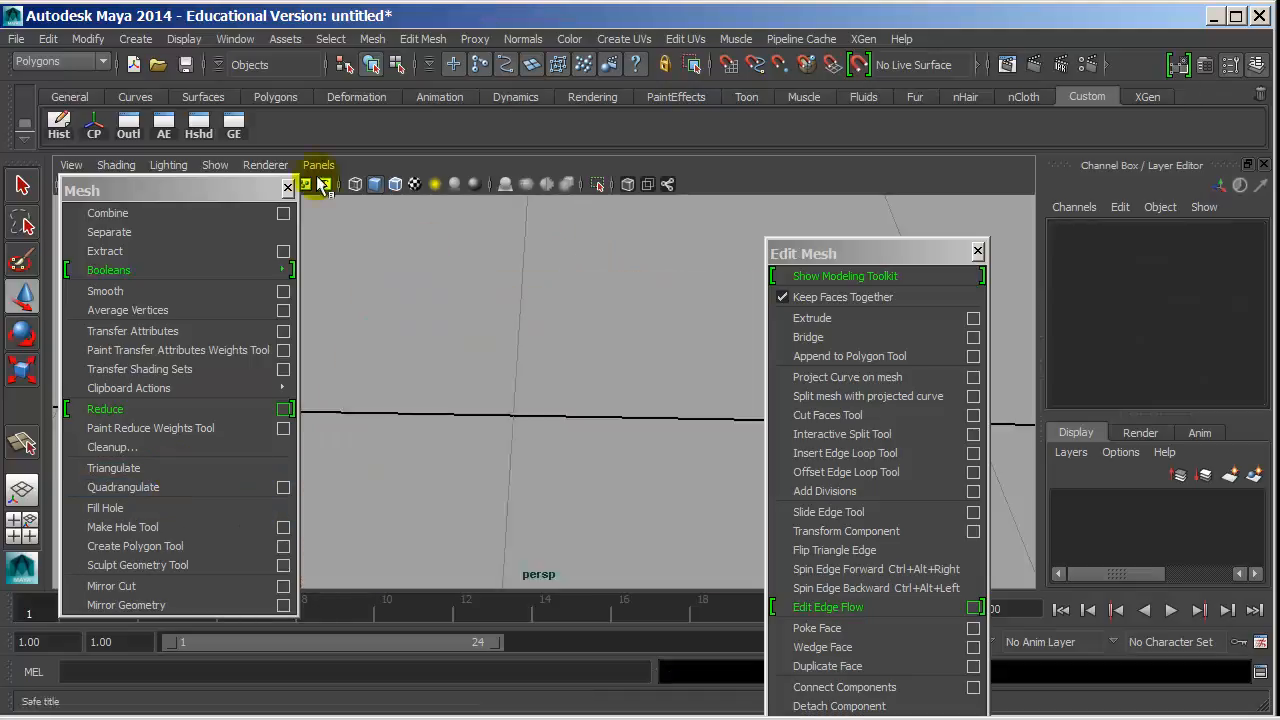
pyautogui.click(135, 38)
pyautogui.moveTo(177, 89)
pyautogui.click(380, 119)
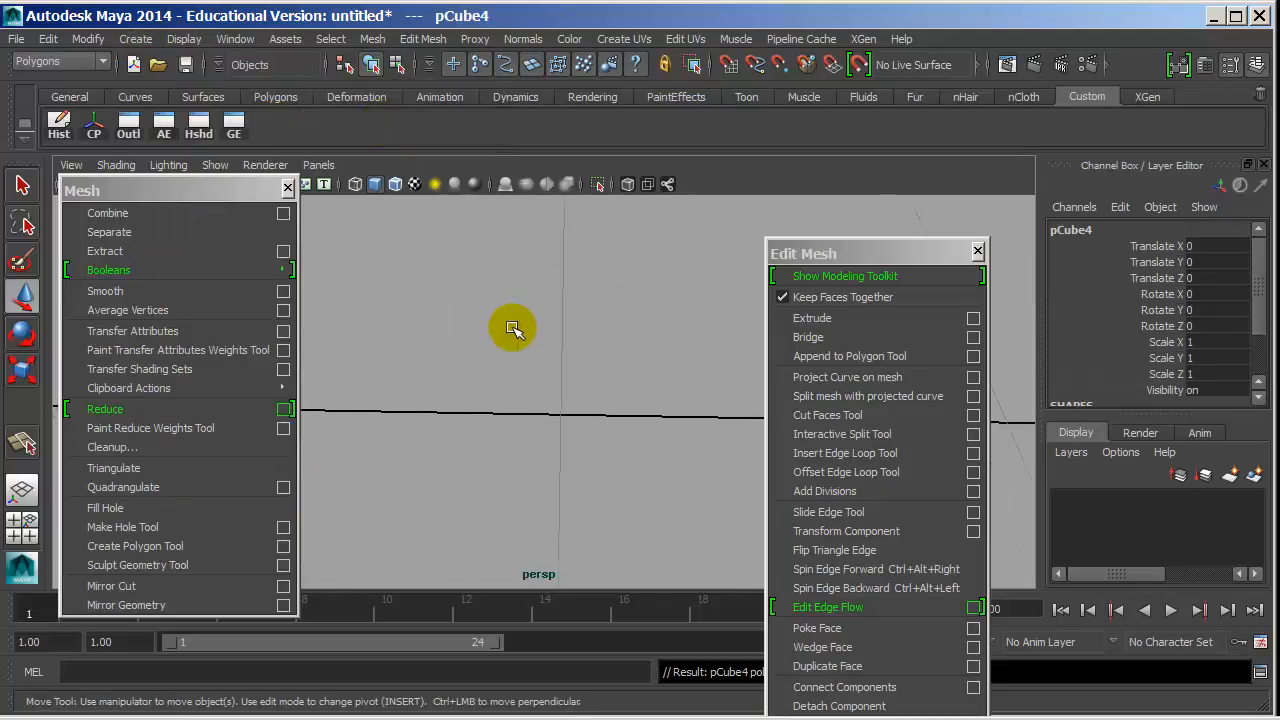
# - Lower the cube to a Translate Y of -2.208 and frame it in the perspective view
pyautogui.scroll(-5, 520, 334)
pyautogui.keyDown('alt'); pyautogui.moveTo(526, 338); pyautogui.dragTo(523, 491); pyautogui.keyUp('alt')
pyautogui.scroll(-2, 630, 380)
pyautogui.press('f')
# - Triangulate the cube, quadrangulate it, and triangulate it again
pyautogui.click(145, 470)
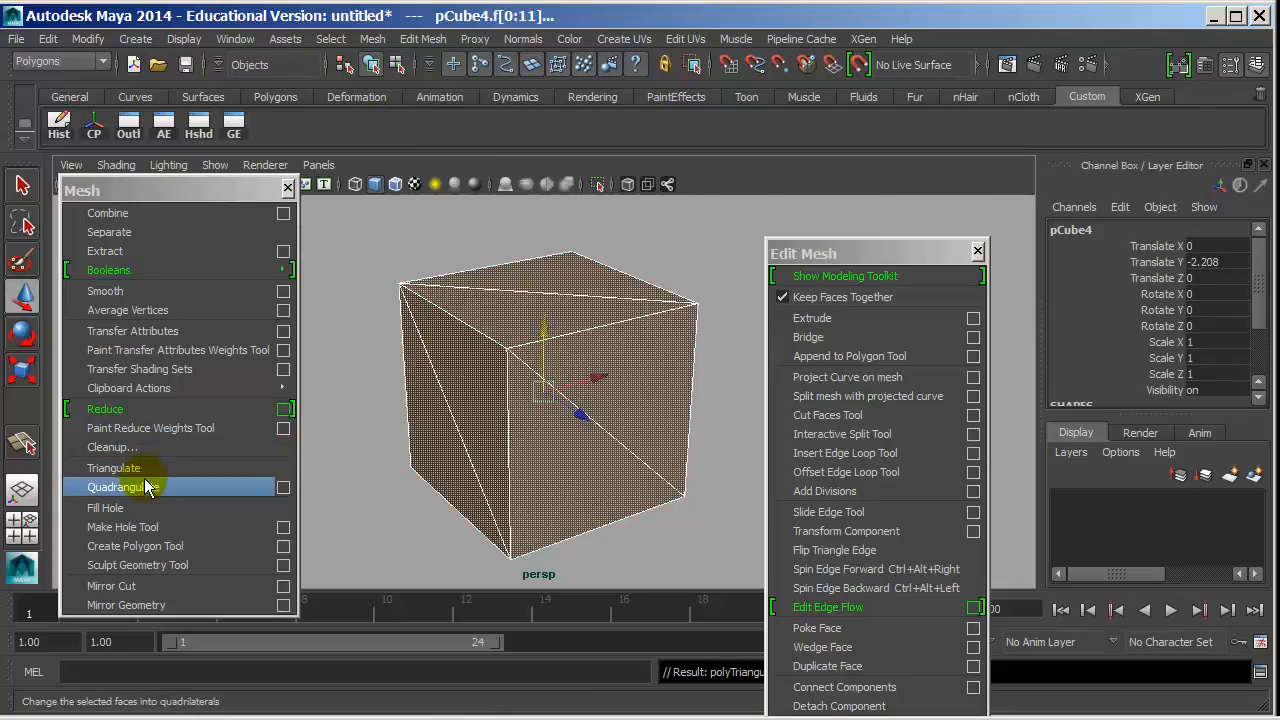
pyautogui.click(143, 486)
pyautogui.click(145, 467)
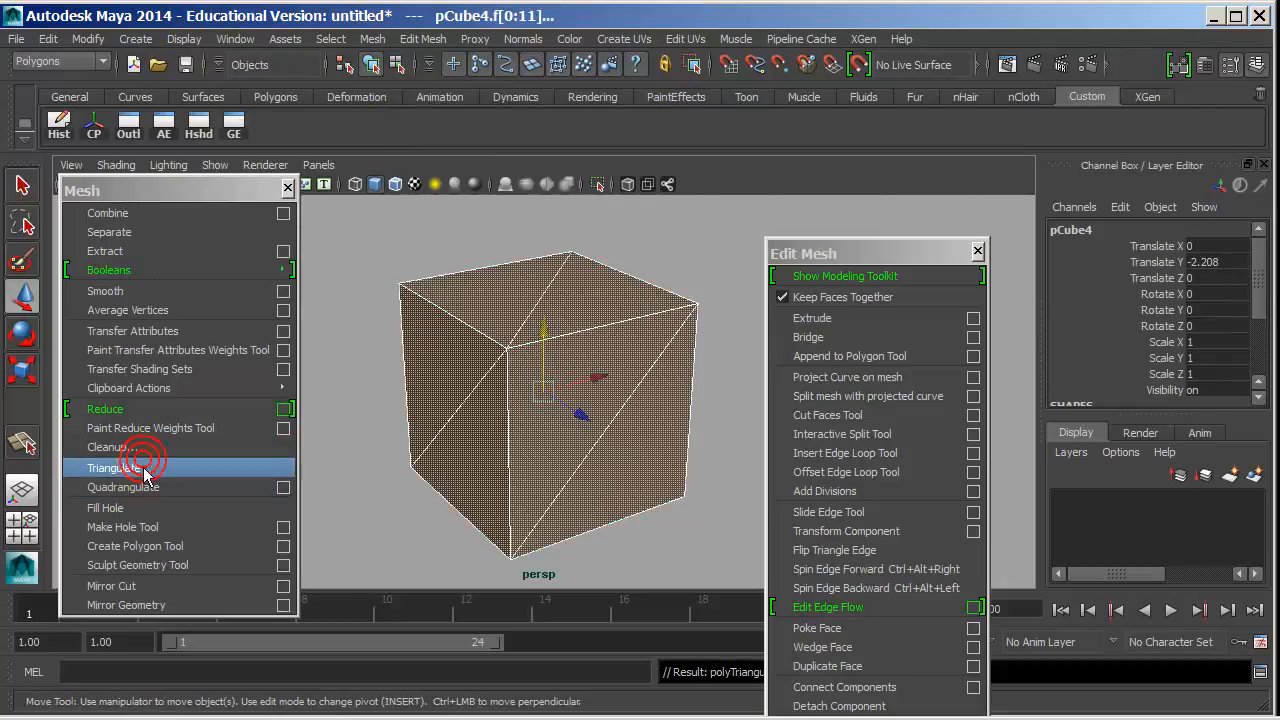
# - Alternate Quadrangulate and Triangulate on the cube several times, including from object mode, finishing with quads
pyautogui.click(143, 487)
pyautogui.click(145, 468)
pyautogui.click(147, 487)
pyautogui.click(143, 467)
pyautogui.click(158, 487)
pyautogui.moveTo(563, 300)
pyautogui.mouseDown(button='right')
pyautogui.moveTo(566, 262)
pyautogui.moveTo(560, 295)
pyautogui.mouseUp(button='right')
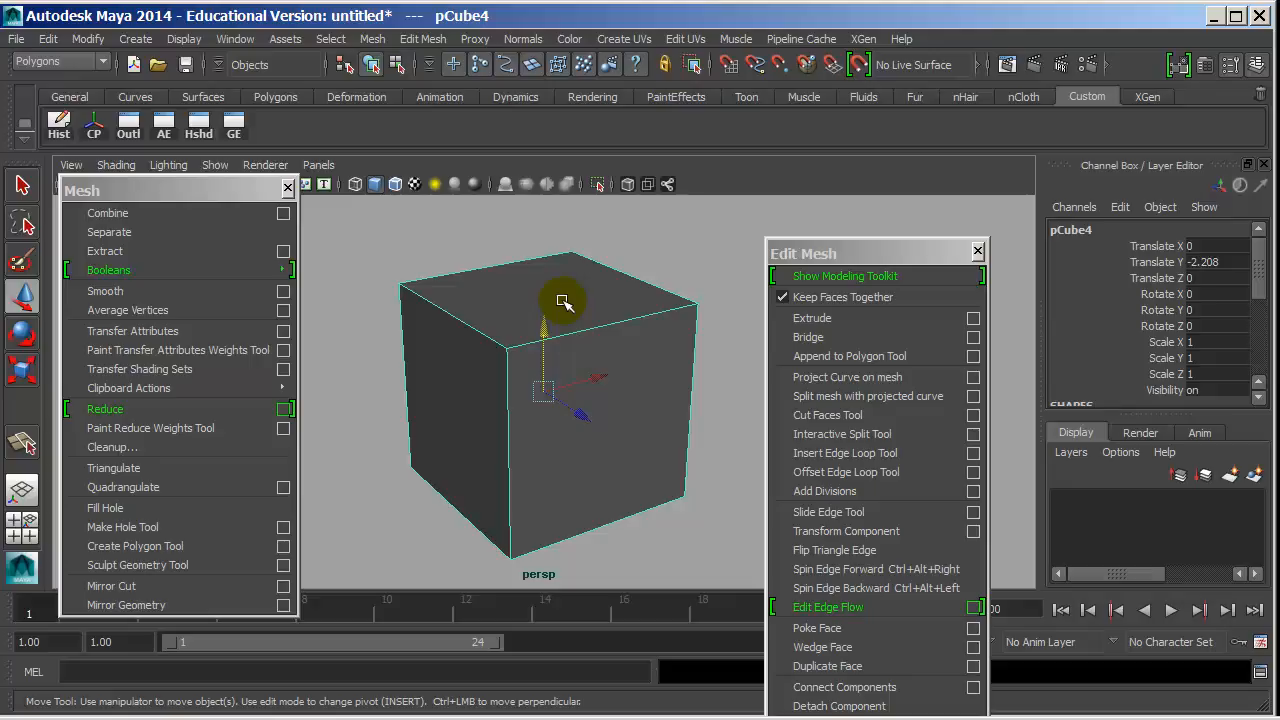
pyautogui.click(120, 468)
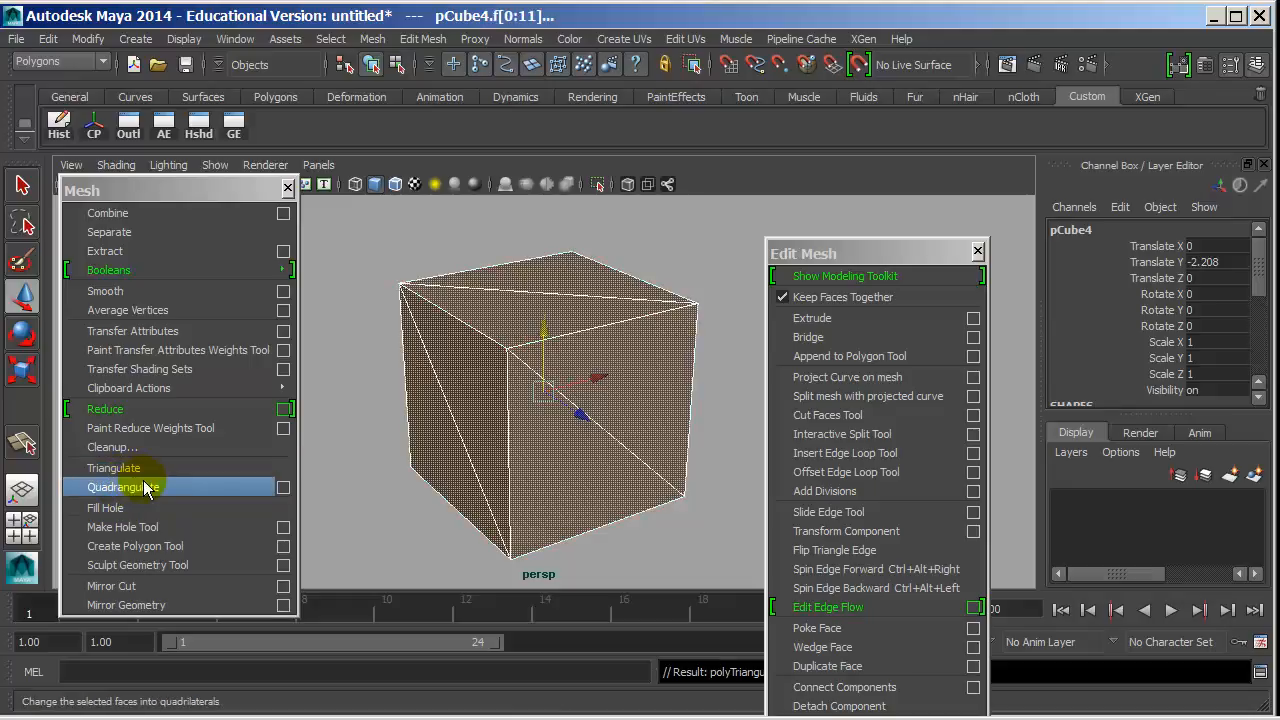
pyautogui.click(146, 489)
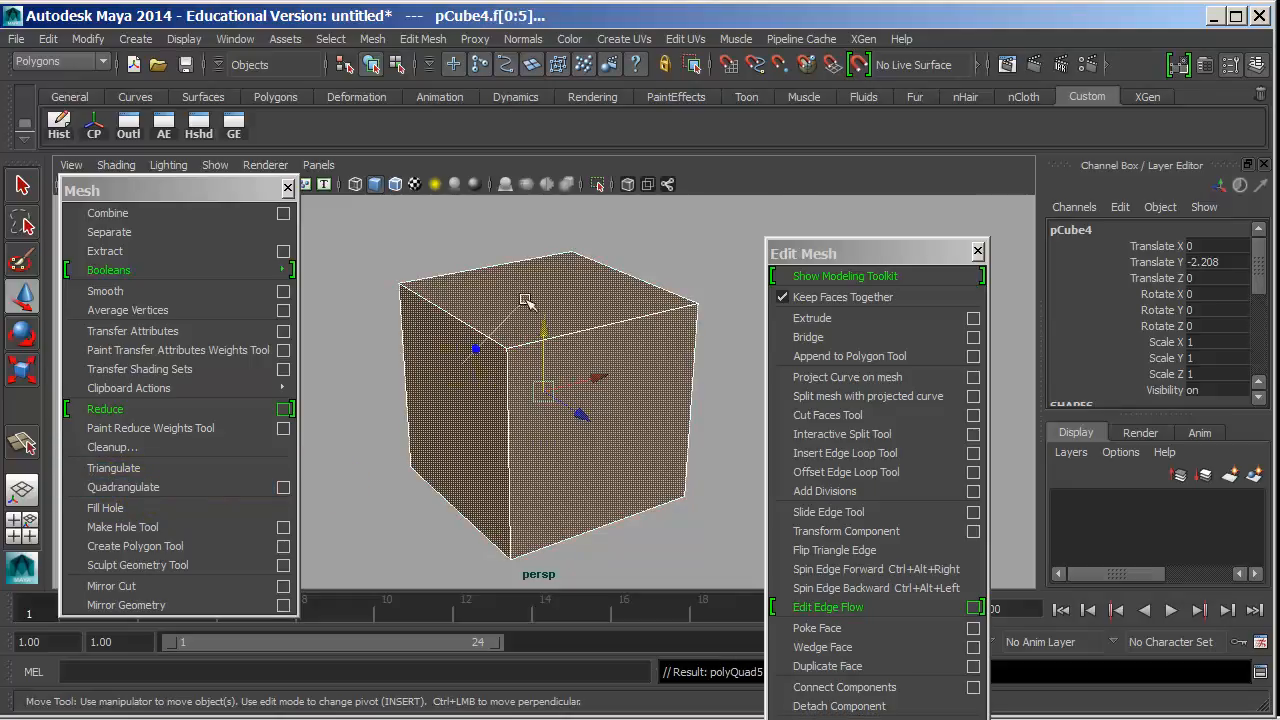
# - Switch the cube to face selection and delete one of its side faces
pyautogui.moveTo(478, 348); pyautogui.dragTo(503, 329, button='right')
pyautogui.keyDown('alt'); pyautogui.moveTo(472, 380); pyautogui.dragTo(588, 384); pyautogui.keyUp('alt')
pyautogui.moveTo(558, 249); pyautogui.dragTo(567, 340, button='right')
pyautogui.click(1104, 587)
pyautogui.click(478, 379)
pyautogui.press('Delete')
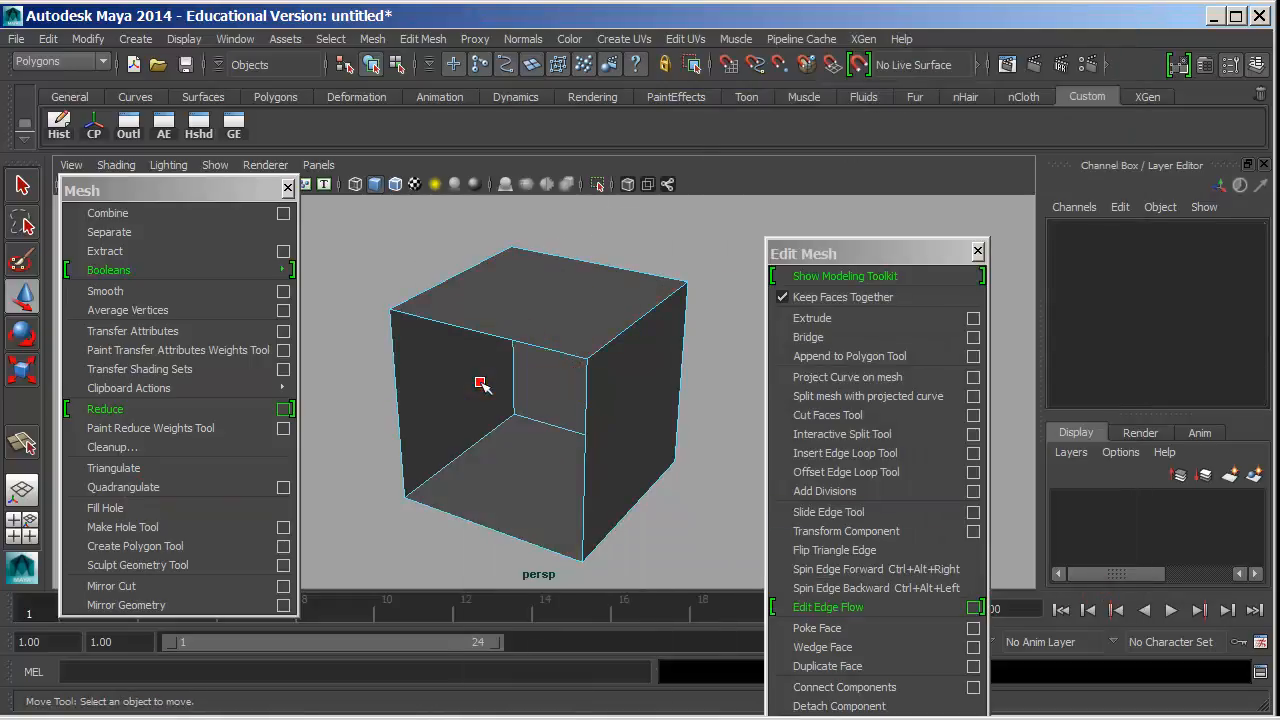
# - Select a border edge of the cube's open side and close the opening with Fill Hole
pyautogui.moveTo(463, 326); pyautogui.dragTo(511, 309, button='right')
pyautogui.keyDown('alt'); pyautogui.moveTo(323, 446); pyautogui.dragTo(575, 300); pyautogui.keyUp('alt')
pyautogui.click(165, 510)
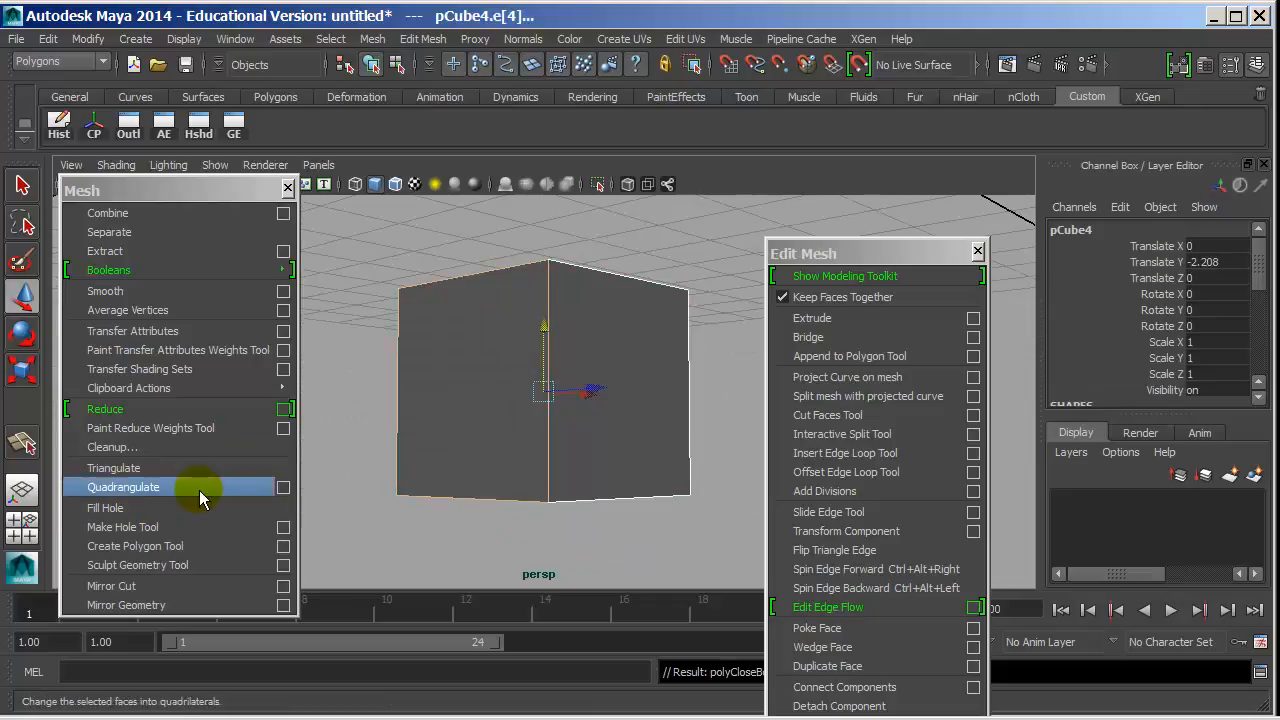
# - Delete the cube and create a polygon torus
pyautogui.click(464, 329)
pyautogui.press('Delete')
pyautogui.click(135, 39)
pyautogui.moveTo(200, 89)
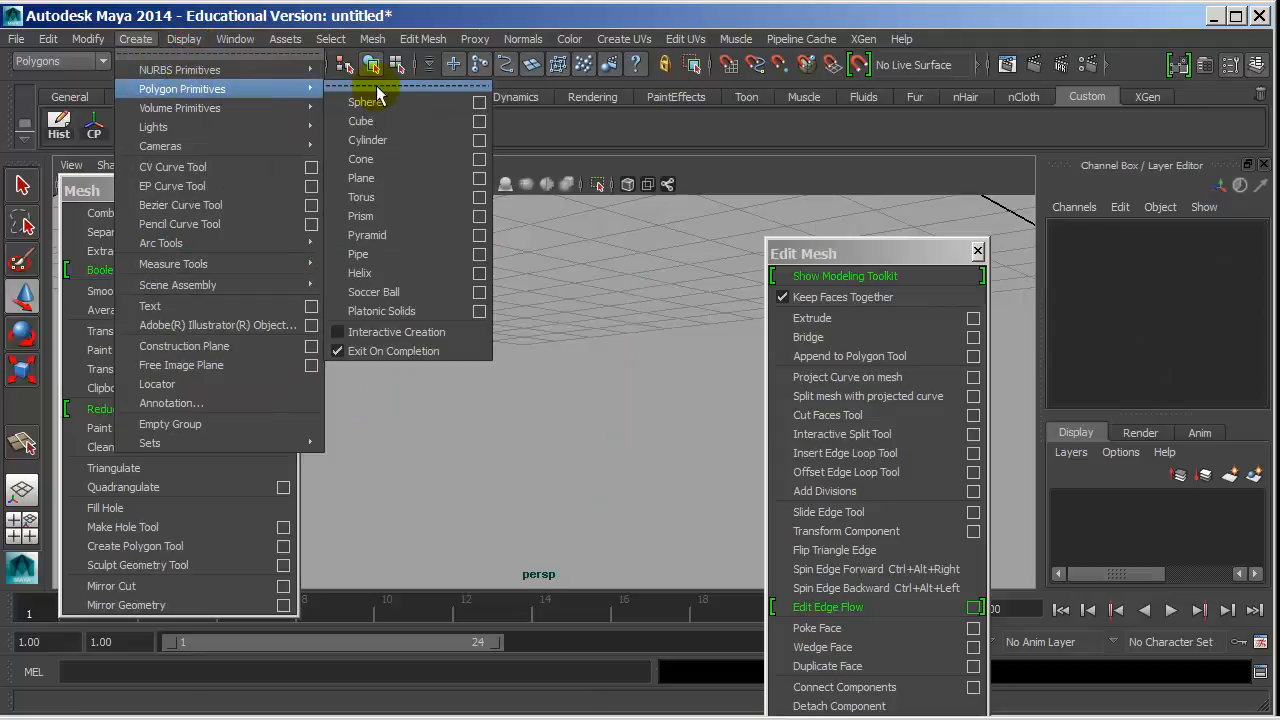
pyautogui.click(400, 196)
# - Move the torus to a Translate Z of 5.08 and frame it in the perspective view
pyautogui.moveTo(526, 316); pyautogui.dragTo(587, 402)
pyautogui.keyDown('alt'); pyautogui.moveTo(587, 402); pyautogui.dragTo(487, 273, button='right'); pyautogui.keyUp('alt')
pyautogui.moveTo(487, 273); pyautogui.dragTo(790, 240)
pyautogui.keyDown('alt'); pyautogui.moveTo(660, 268); pyautogui.dragTo(614, 346); pyautogui.keyUp('alt')
pyautogui.press('f')
# - Select a band of faces across the torus ring and delete it to cut a gap
pyautogui.moveTo(612, 345); pyautogui.dragTo(611, 302, button='right')
pyautogui.keyDown('alt'); pyautogui.moveTo(614, 325); pyautogui.dragTo(647, 390); pyautogui.keyUp('alt')
pyautogui.moveTo(536, 437); pyautogui.dragTo(576, 547)
pyautogui.press('Delete')
pyautogui.press('Delete')
# - Try Fill Hole on both open ends of the torus at once, and undo the fill
pyautogui.keyDown('alt'); pyautogui.moveTo(488, 466); pyautogui.dragTo(465, 372); pyautogui.keyUp('alt')
pyautogui.keyDown('alt'); pyautogui.moveTo(465, 372); pyautogui.dragTo(515, 368, button='right'); pyautogui.keyUp('alt')
pyautogui.keyDown('alt'); pyautogui.moveTo(420, 366); pyautogui.dragTo(445, 346); pyautogui.keyUp('alt')
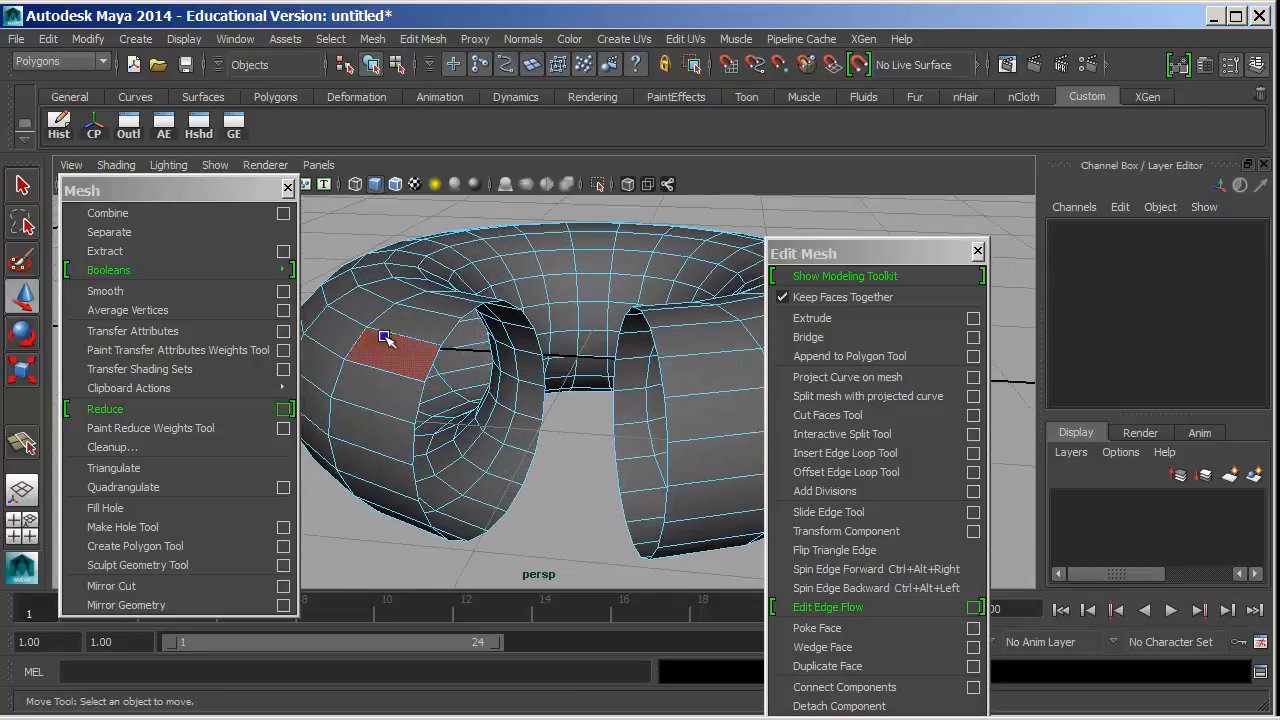
pyautogui.moveTo(386, 337); pyautogui.dragTo(446, 283, button='right')
pyautogui.click(178, 510)
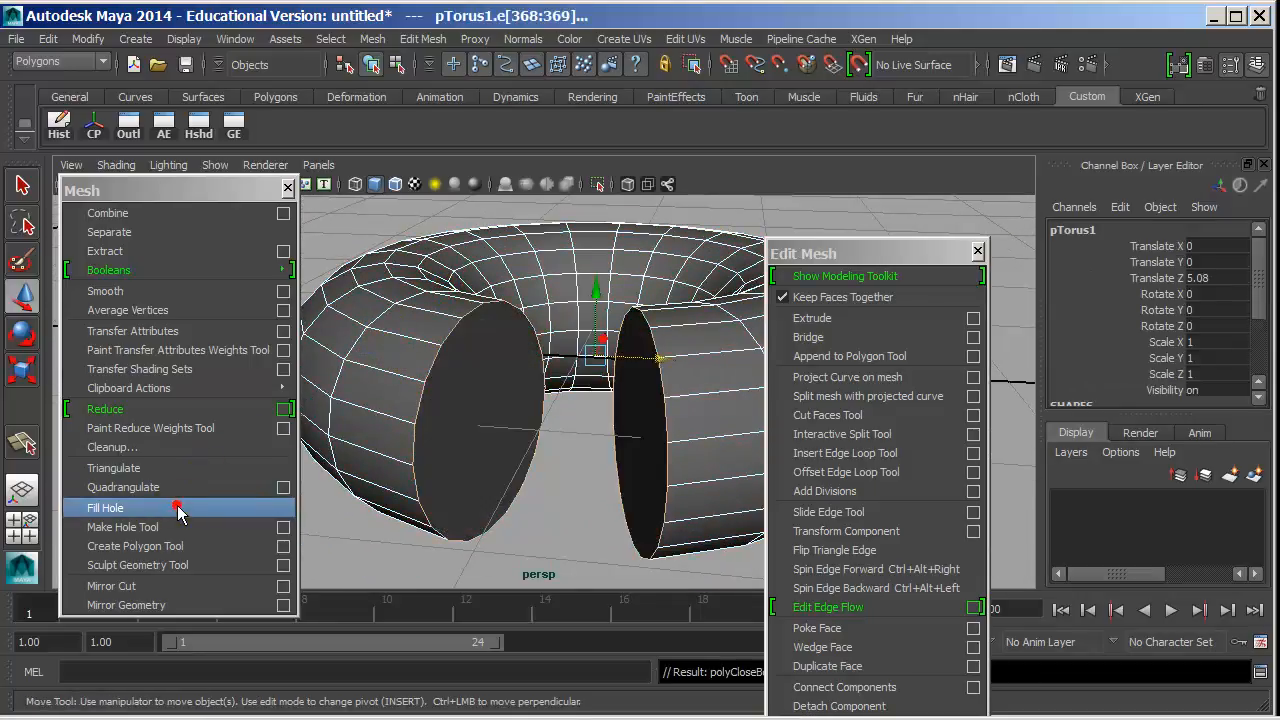
pyautogui.keyDown('alt'); pyautogui.moveTo(572, 335); pyautogui.dragTo(628, 343); pyautogui.keyUp('alt')
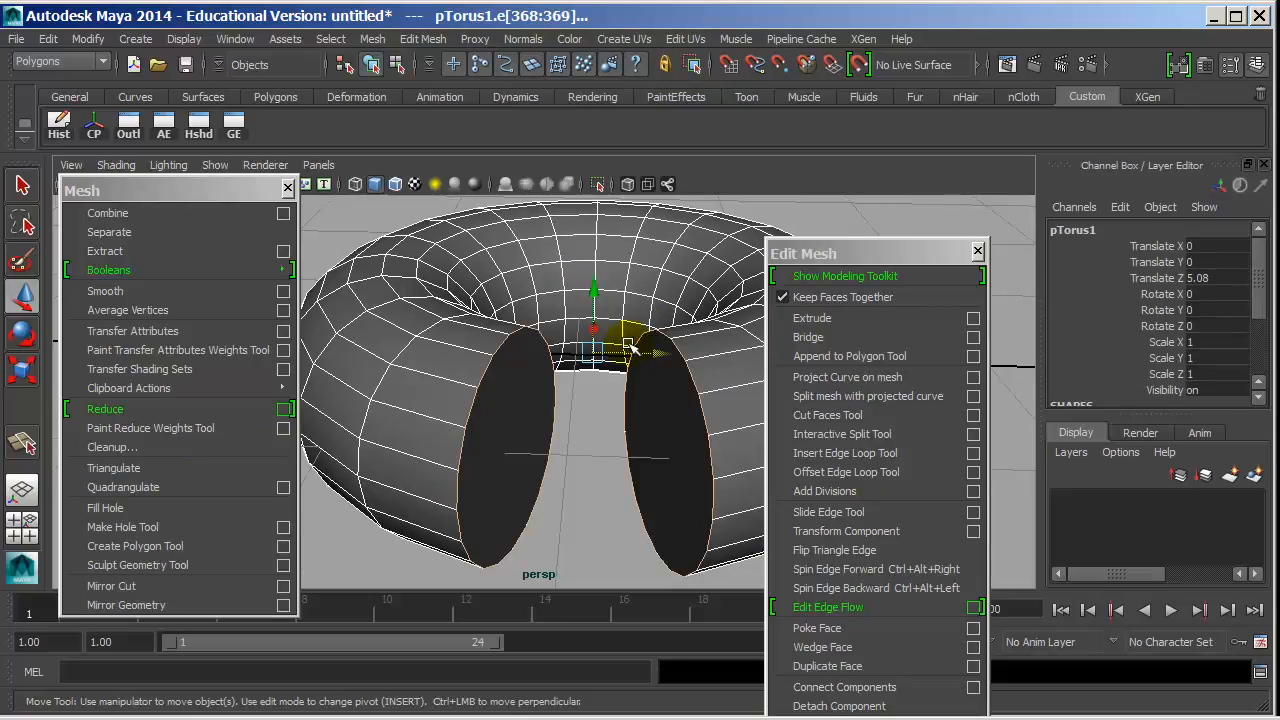
pyautogui.hotkey('ctrl', 'z')
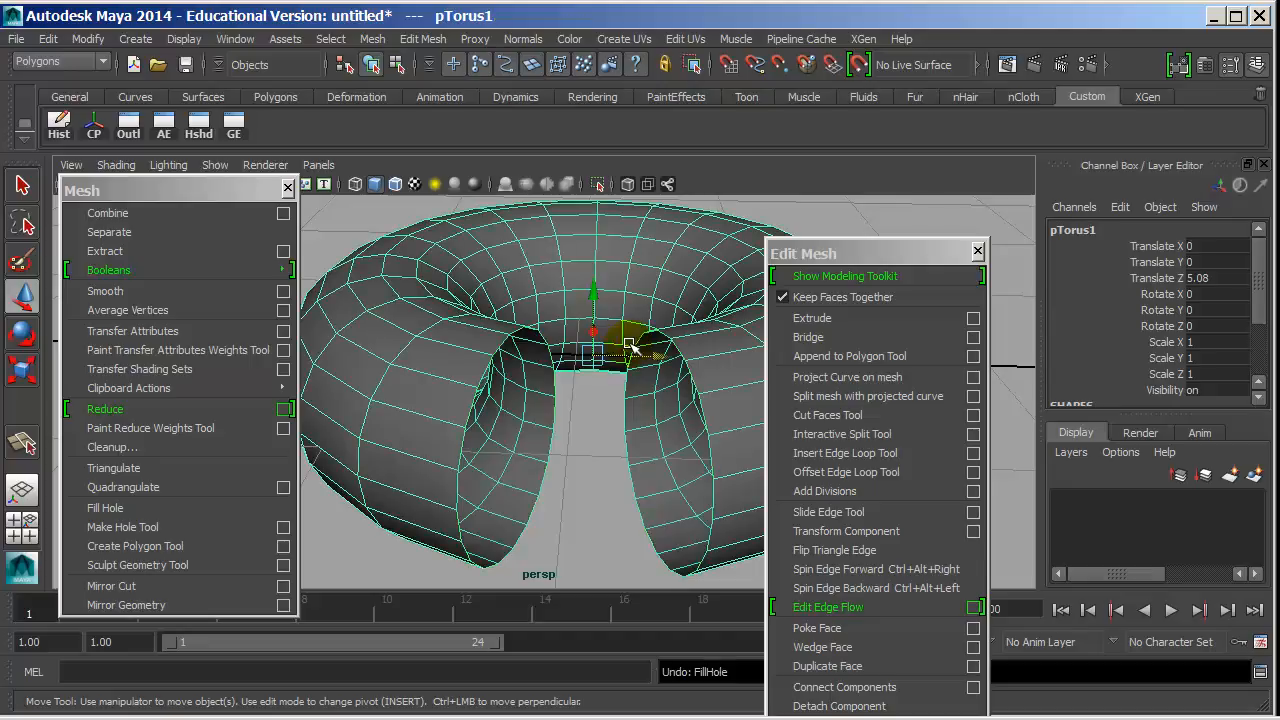
# - Select a border edge at each open end of the torus, fill the ends one at a time, and return to object mode
pyautogui.moveTo(494, 371); pyautogui.dragTo(494, 209, button='right')
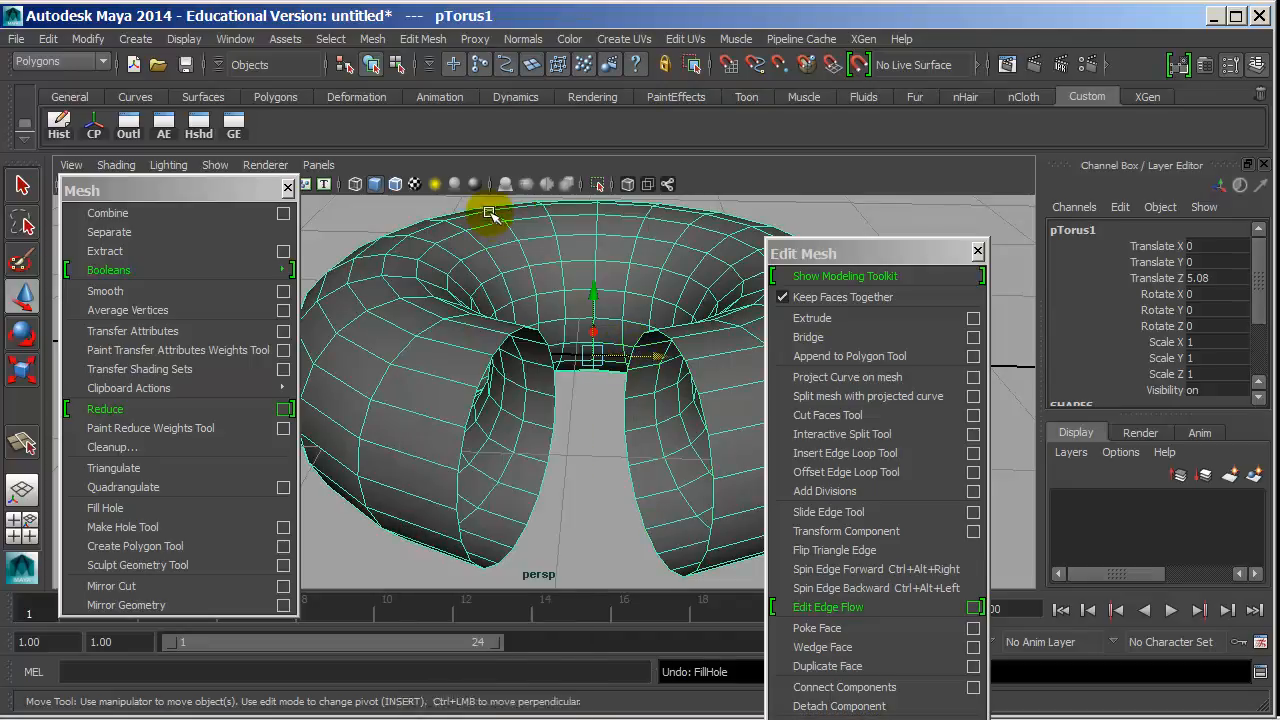
pyautogui.click(492, 353)
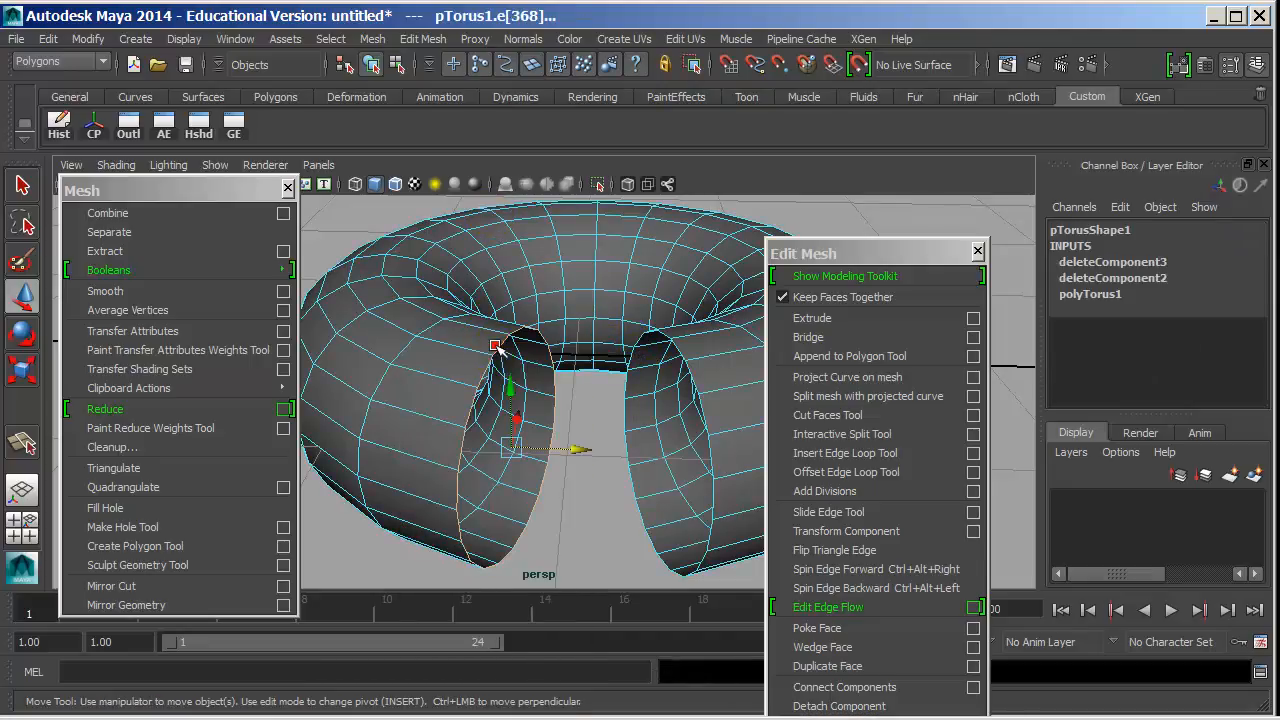
pyautogui.click(140, 502)
pyautogui.keyDown('alt'); pyautogui.moveTo(552, 355); pyautogui.dragTo(465, 341); pyautogui.keyUp('alt')
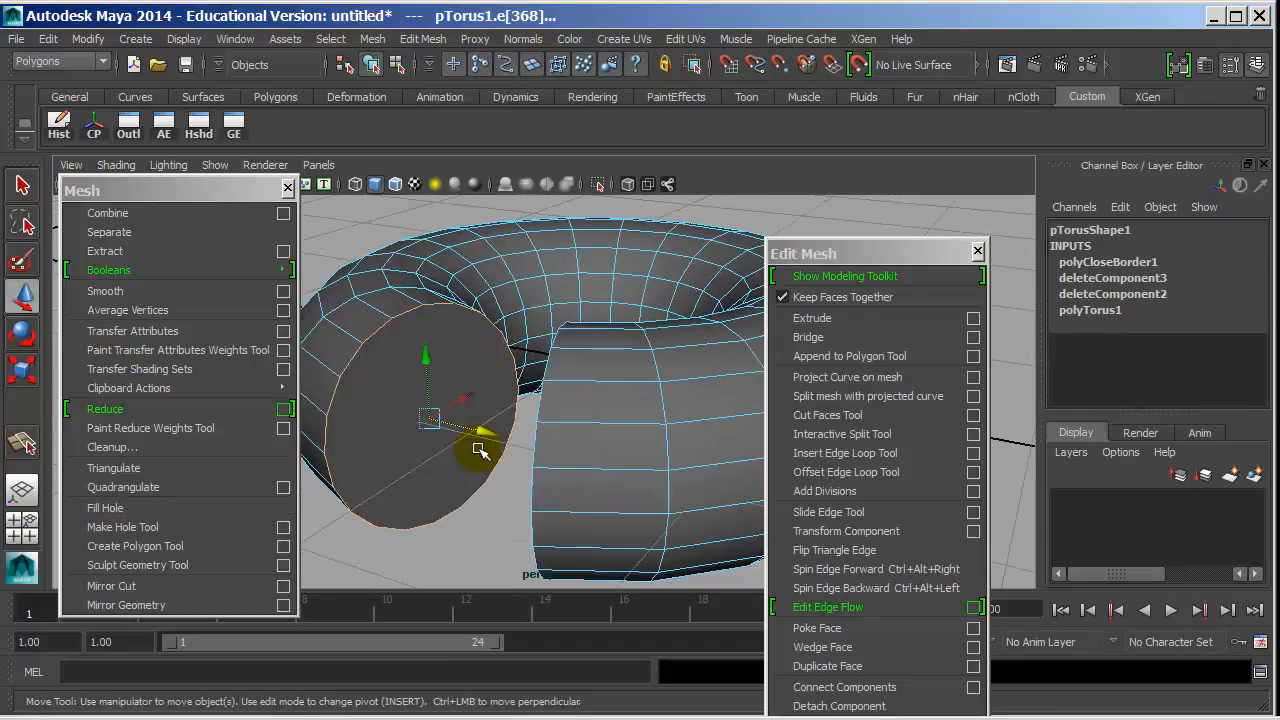
pyautogui.click(541, 401)
pyautogui.keyDown('alt'); pyautogui.moveTo(541, 401); pyautogui.dragTo(580, 413); pyautogui.keyUp('alt')
pyautogui.click(193, 511)
pyautogui.keyDown('alt'); pyautogui.moveTo(547, 387); pyautogui.dragTo(491, 394, button='middle'); pyautogui.keyUp('alt')
pyautogui.keyDown('alt'); pyautogui.moveTo(491, 394); pyautogui.dragTo(394, 366, button='right'); pyautogui.keyUp('alt')
pyautogui.click(397, 369)
pyautogui.keyDown('alt'); pyautogui.moveTo(474, 373); pyautogui.dragTo(514, 374, button='middle'); pyautogui.keyUp('alt')
pyautogui.keyDown('alt'); pyautogui.moveTo(514, 374); pyautogui.dragTo(400, 380, button='right'); pyautogui.keyUp('alt')
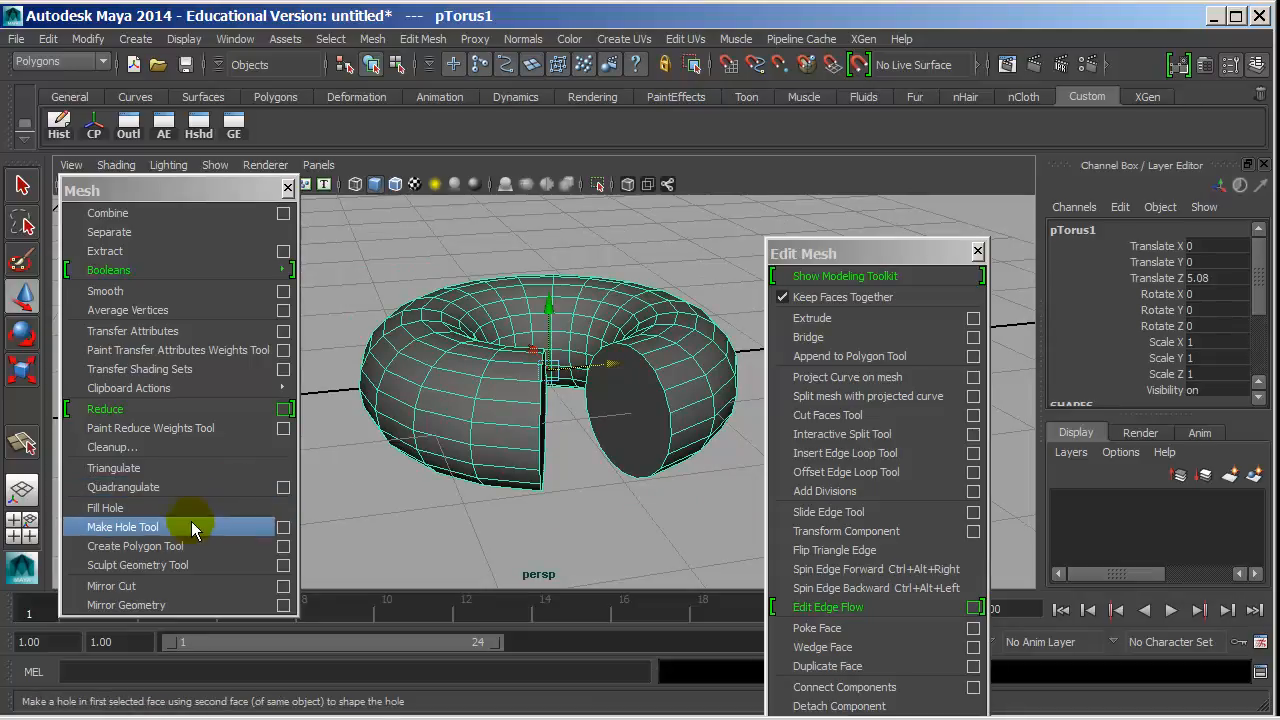
# - Open the Create Polygon Tool's settings and move the Mesh window out of the way
pyautogui.click(284, 566)
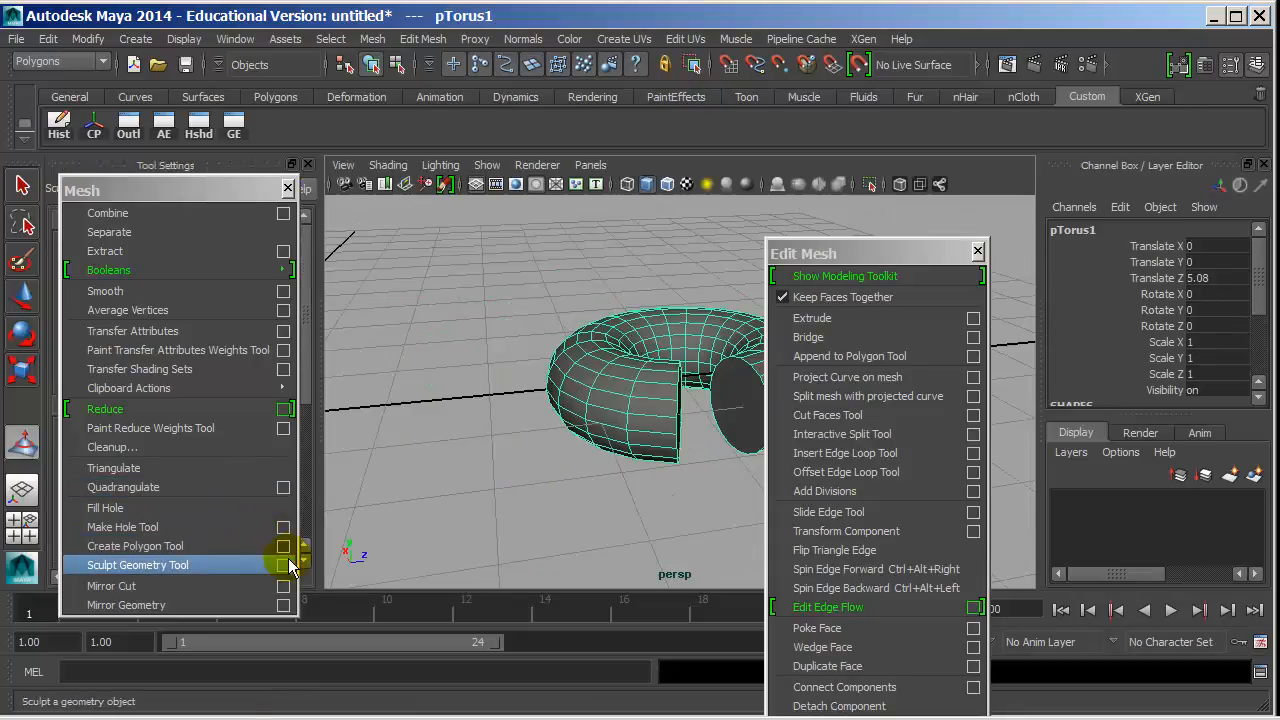
pyautogui.click(284, 548)
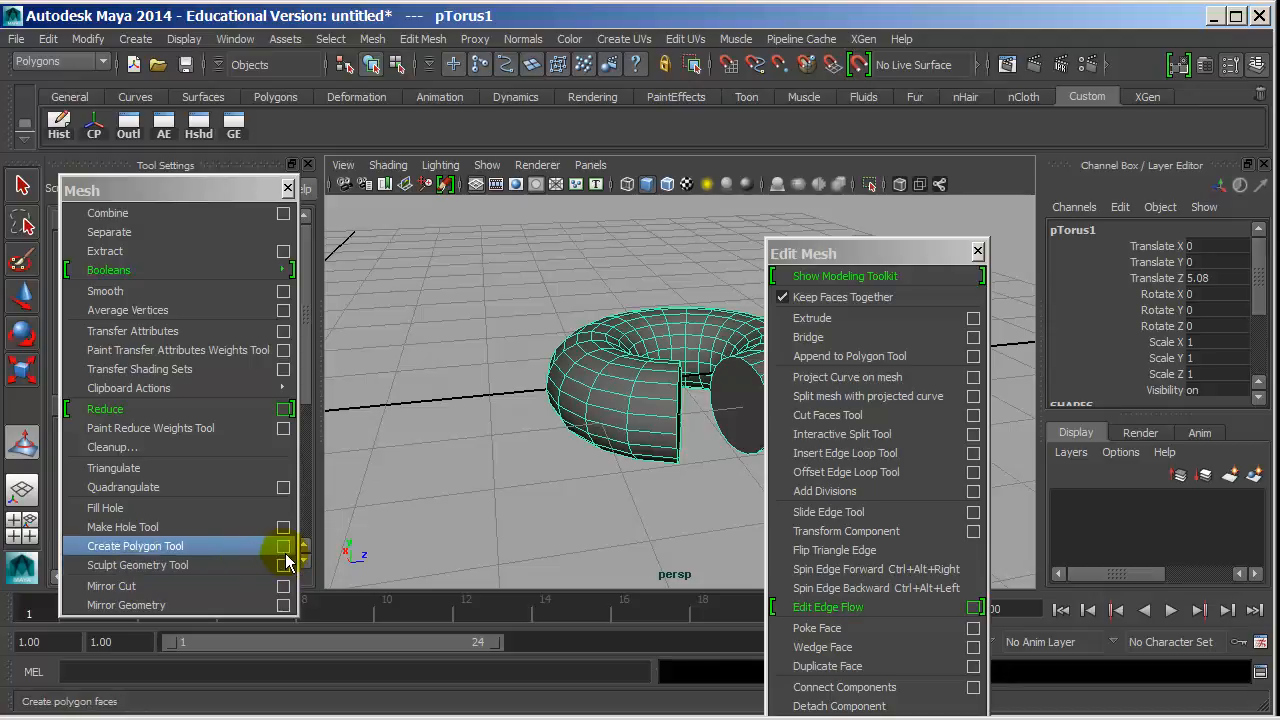
pyautogui.click(284, 549)
pyautogui.moveTo(216, 190); pyautogui.dragTo(1279, 560)
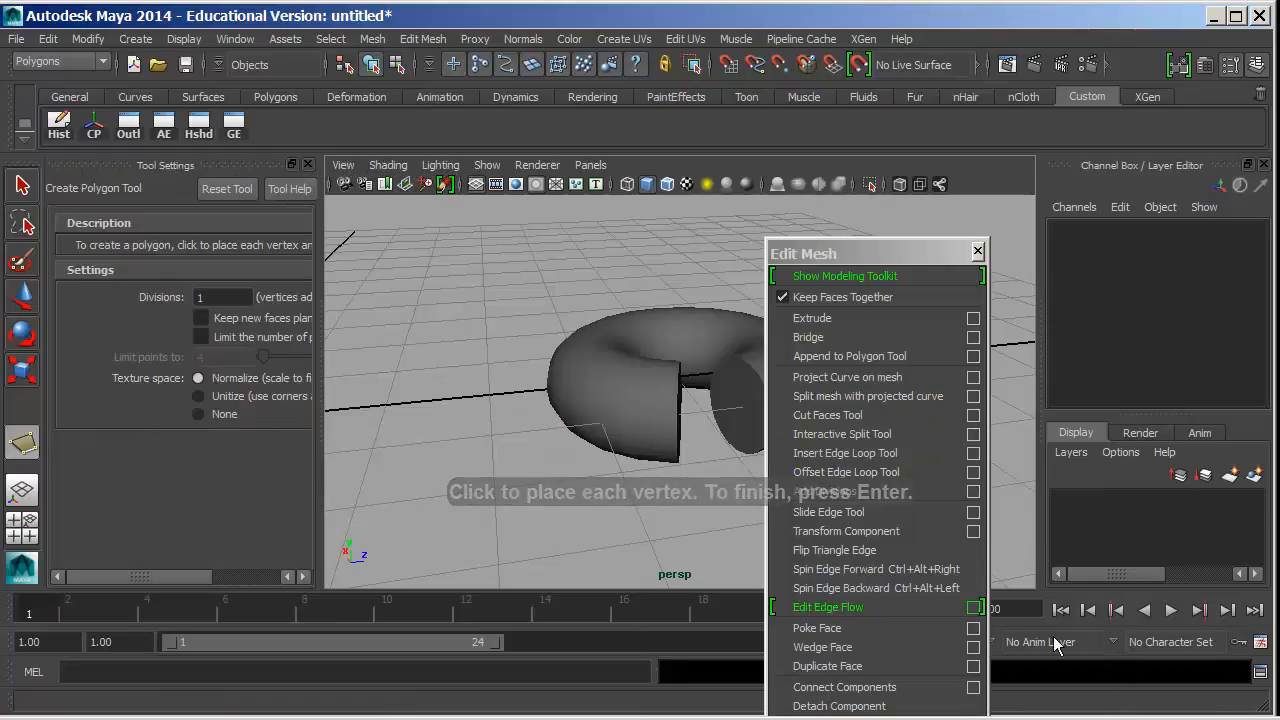
# - Try placing a few polygon vertices over the torus, complete the polygon, and delete it
pyautogui.moveTo(561, 354); pyautogui.dragTo(611, 320)
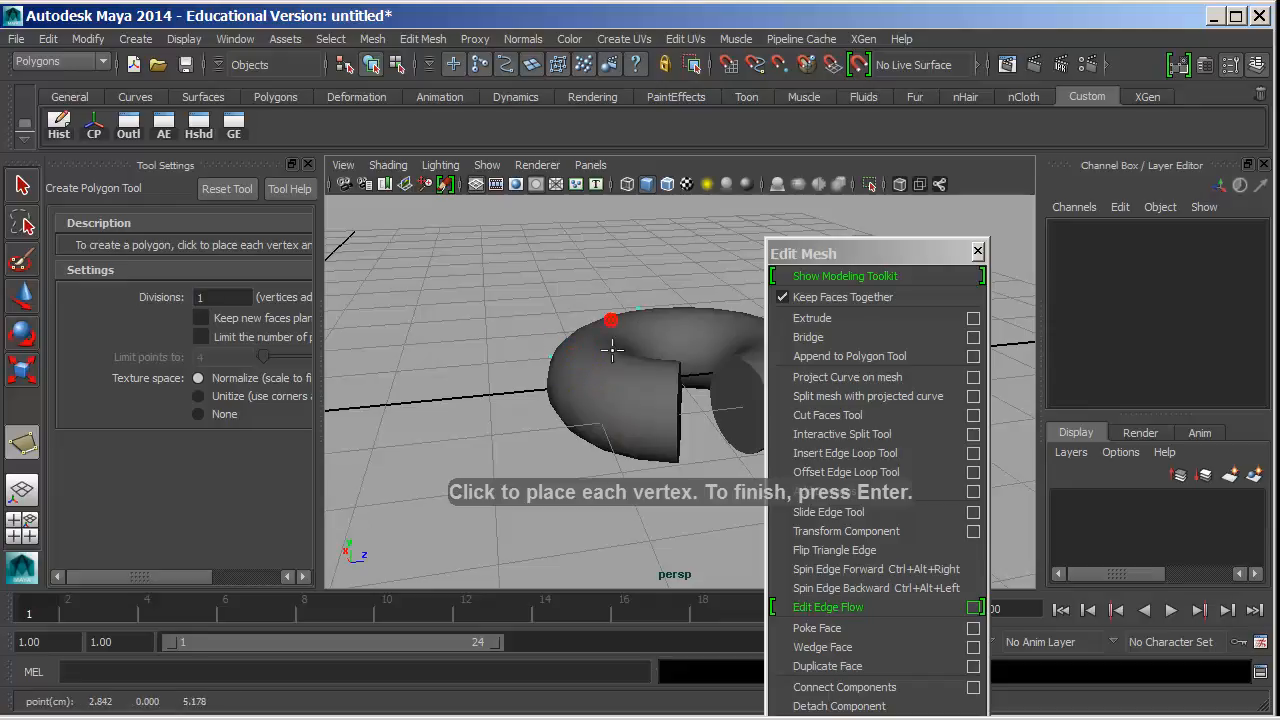
pyautogui.press('Return')
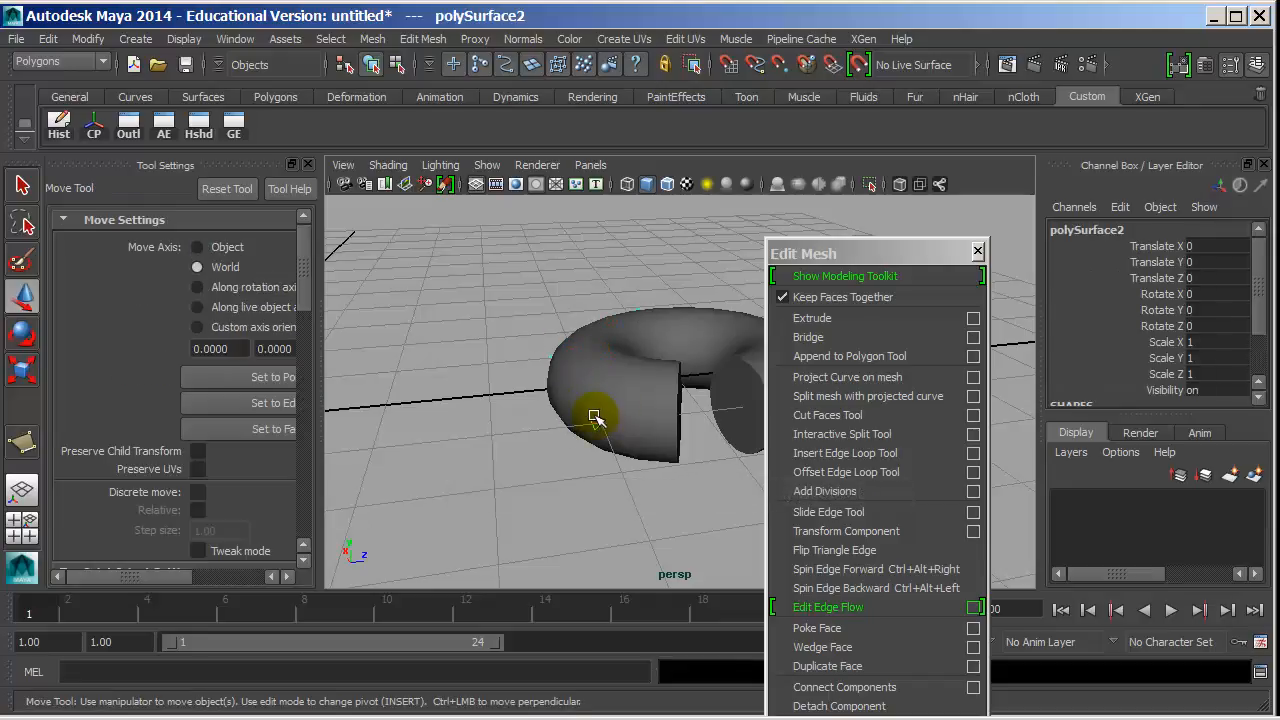
pyautogui.press('Delete')
# - Bring the Mesh window back and draw an irregular, notched polygon on the grid beside the sculpted cube with the Create Polygon Tool
pyautogui.moveTo(590, 718); pyautogui.dragTo(247, 74)
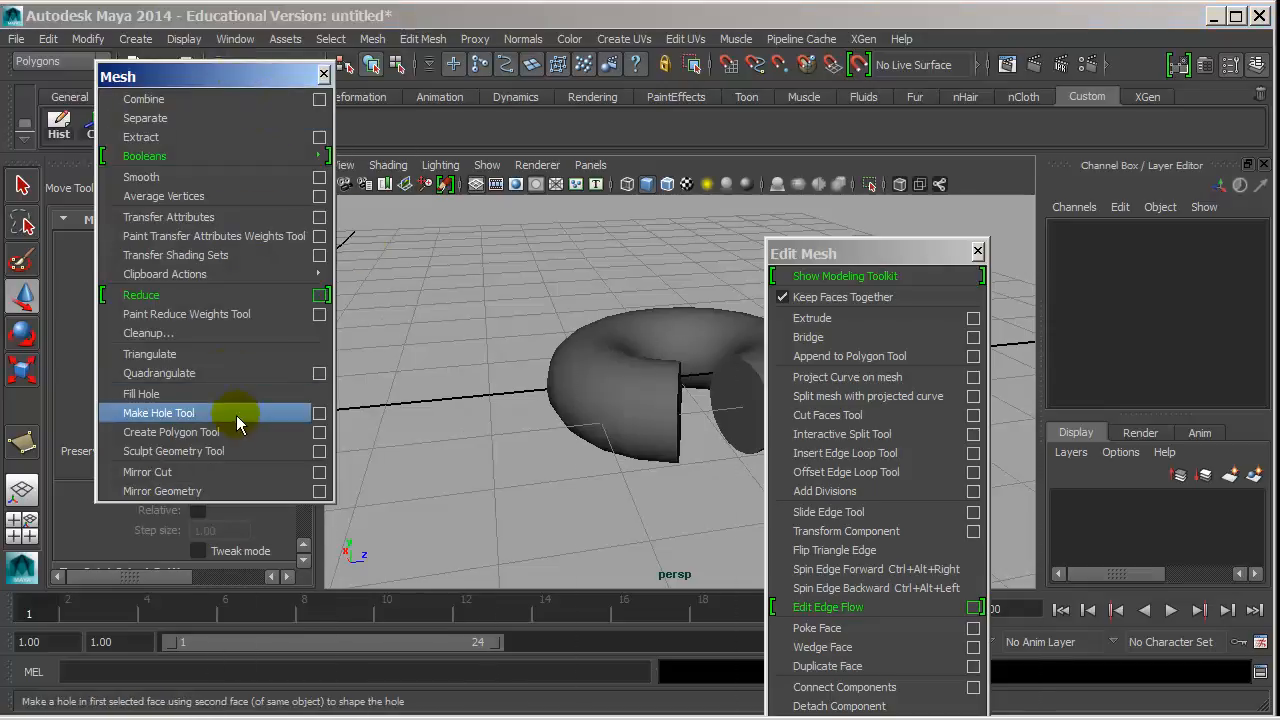
pyautogui.click(212, 431)
pyautogui.keyDown('alt'); pyautogui.moveTo(534, 351); pyautogui.dragTo(640, 361); pyautogui.keyUp('alt')
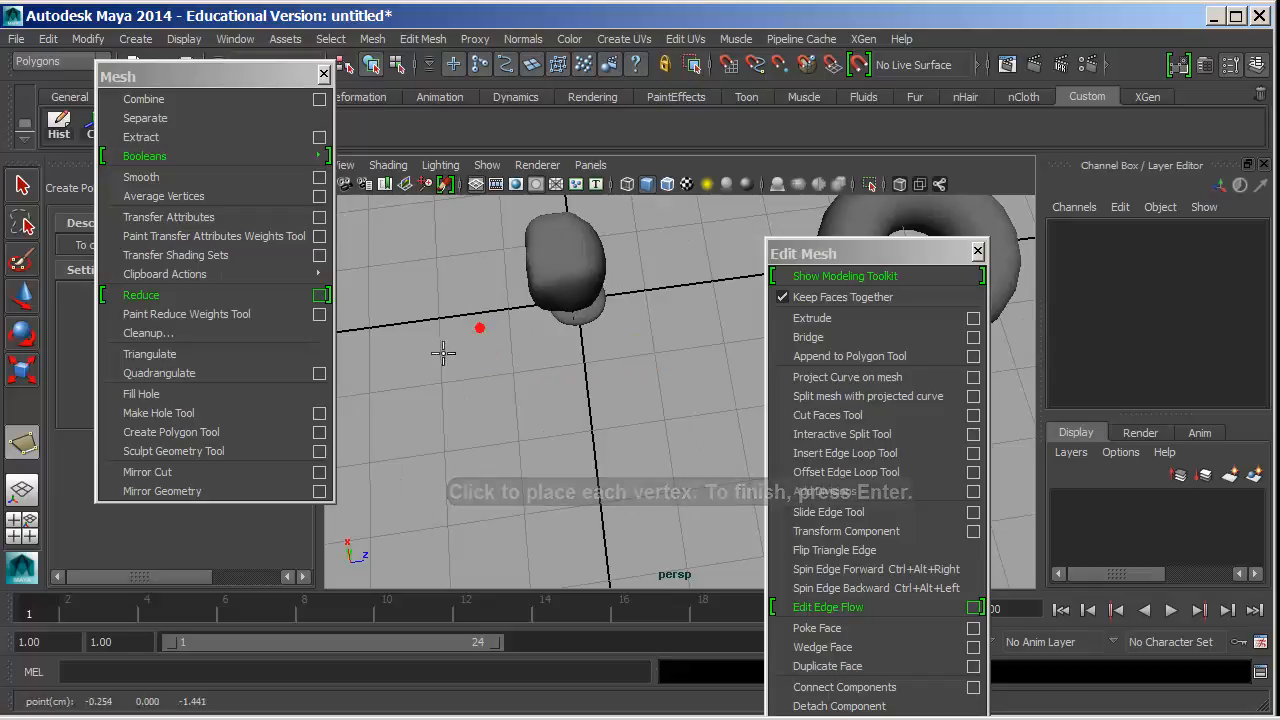
pyautogui.click(404, 394)
pyautogui.click(413, 453)
pyautogui.click(503, 504)
pyautogui.click(568, 490)
pyautogui.click(610, 437)
pyautogui.click(567, 389)
pyautogui.click(543, 365)
pyautogui.click(583, 339)
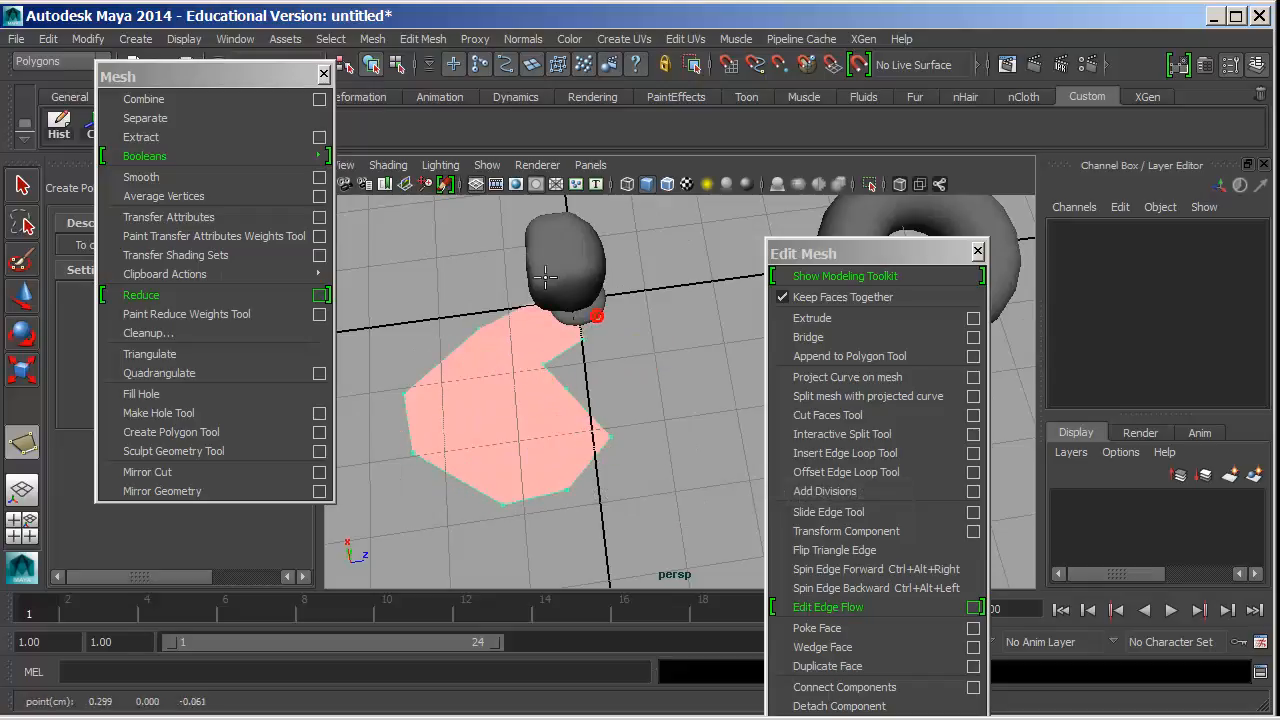
pyautogui.press('w')
# - Extrude the drawn polygon upward into a tall solid
pyautogui.moveTo(537, 371)
pyautogui.keyDown('alt'); pyautogui.mouseDown()
pyautogui.moveTo(540, 345)
pyautogui.moveTo(543, 384)
pyautogui.mouseUp(); pyautogui.keyUp('alt')
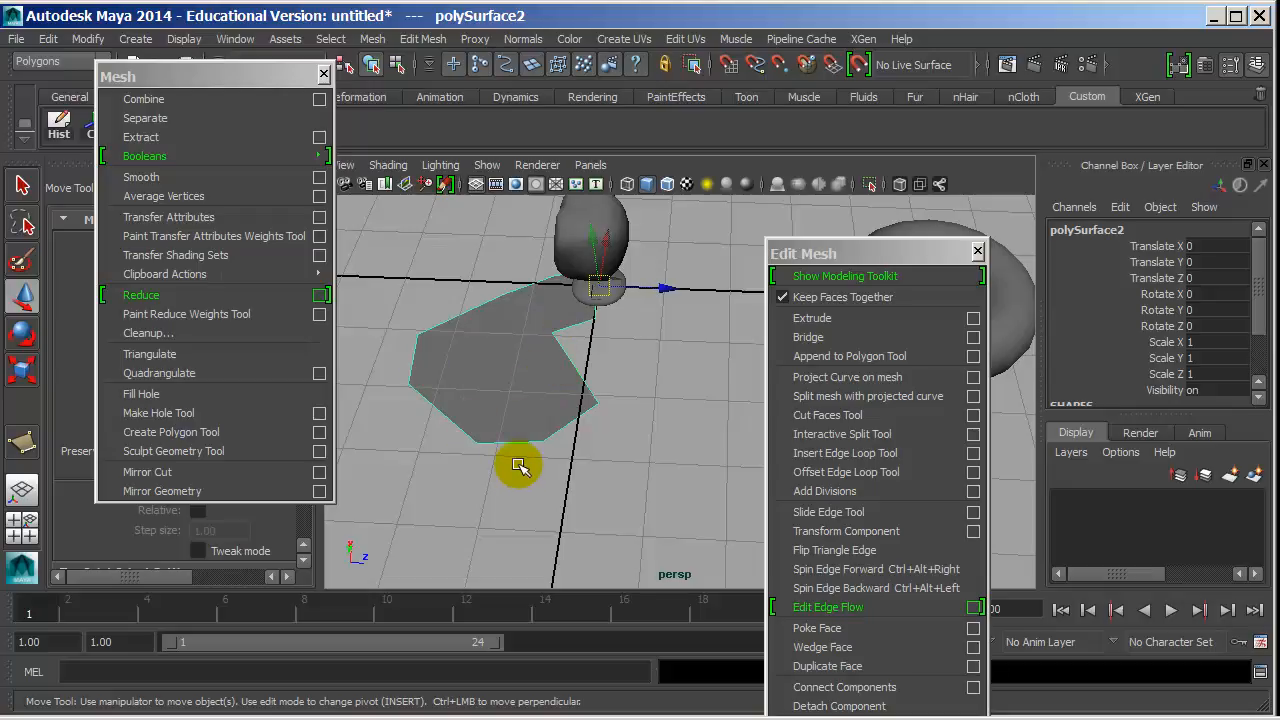
pyautogui.press('space')
pyautogui.moveTo(352, 398); pyautogui.dragTo(371, 96)
pyautogui.moveTo(508, 309); pyautogui.dragTo(553, 290)
pyautogui.keyDown('alt'); pyautogui.moveTo(640, 495); pyautogui.dragTo(470, 382); pyautogui.keyUp('alt')
# - Return to object mode and delete the extruded polygon solid
pyautogui.moveTo(438, 370); pyautogui.dragTo(487, 304, button='right')
pyautogui.click(468, 341)
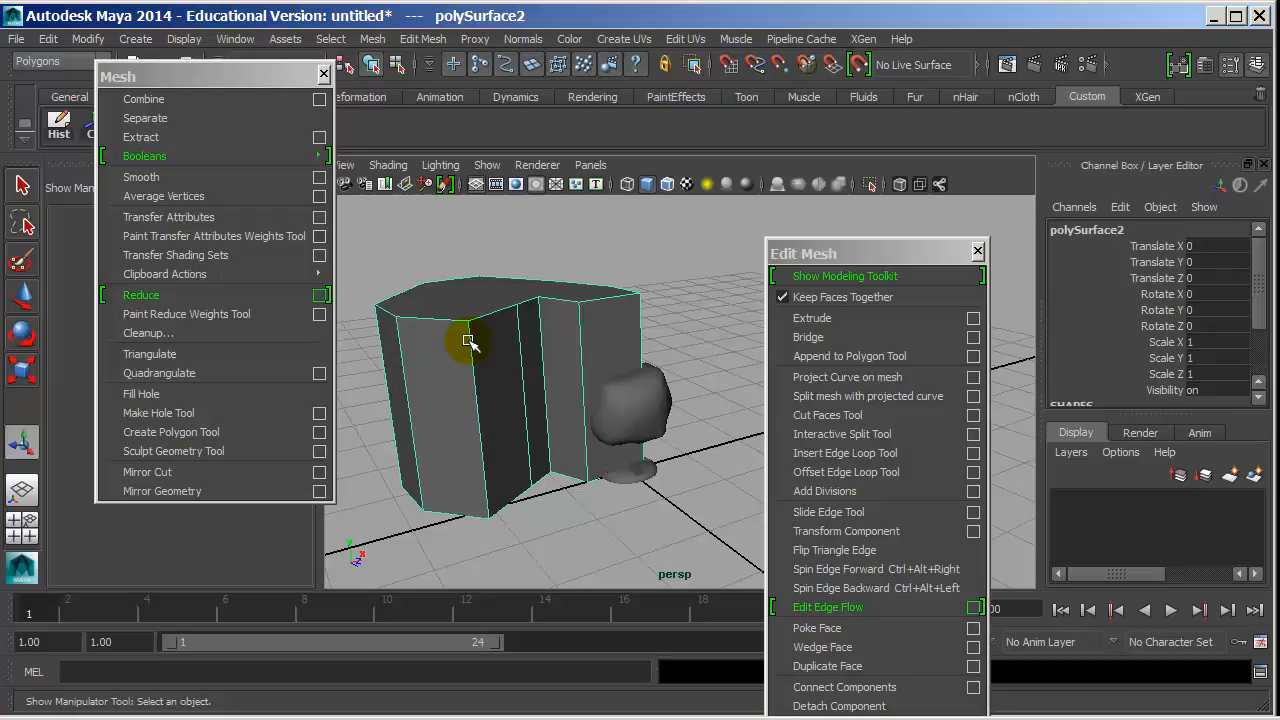
pyautogui.press('Delete')
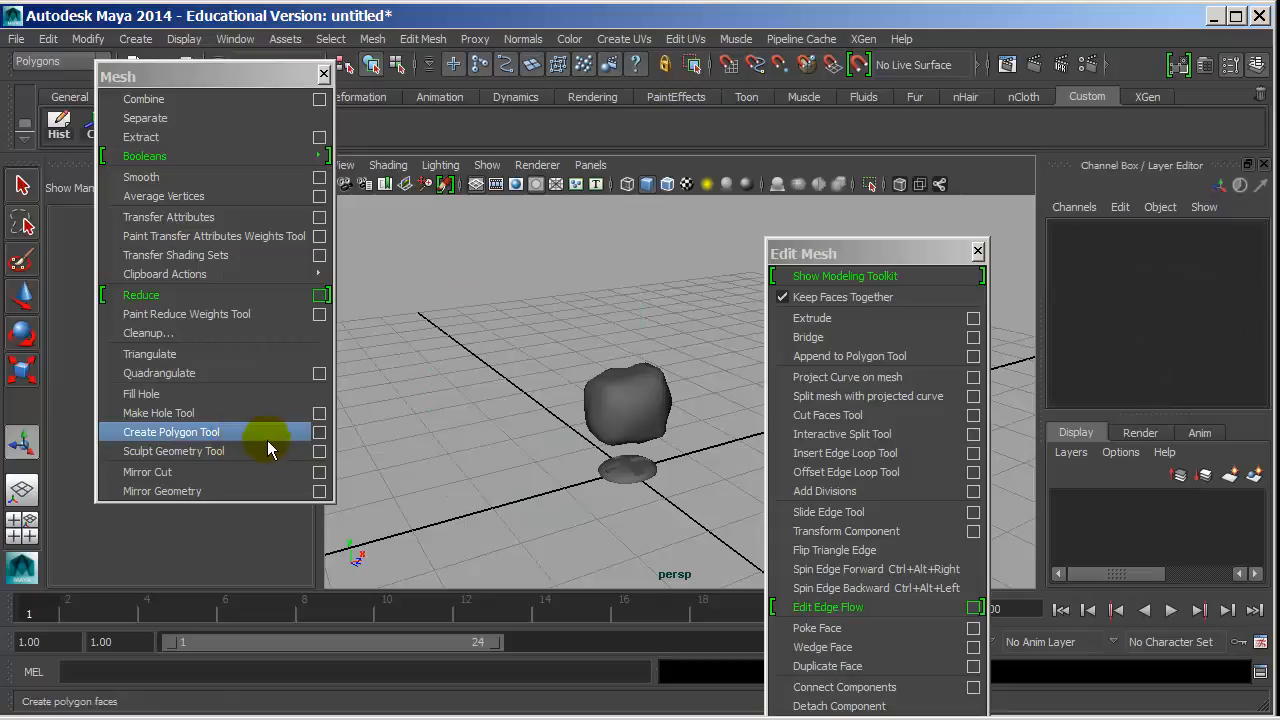
# - Select the sculpted cube above the origin and open the Sculpt Geometry Tool with its settings
pyautogui.click(315, 451)
pyautogui.press('w')
pyautogui.click(630, 408)
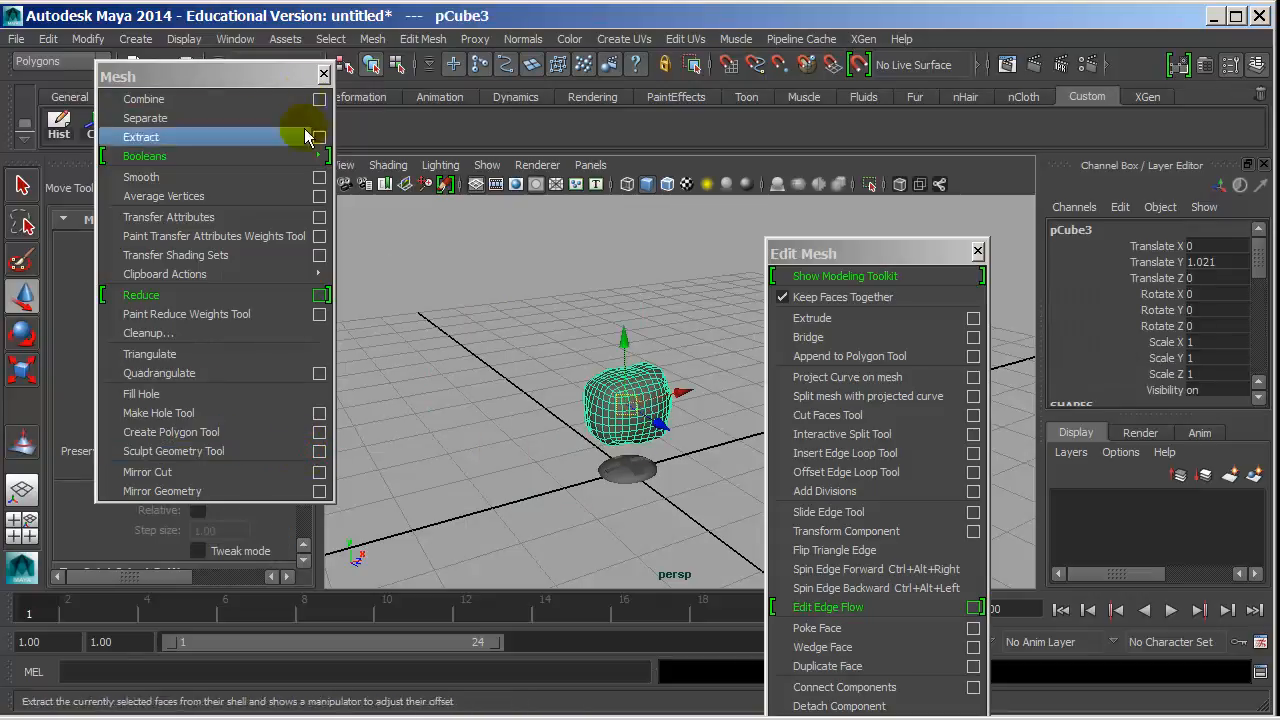
pyautogui.click(319, 453)
pyautogui.keyDown('alt'); pyautogui.moveTo(457, 424); pyautogui.dragTo(520, 428); pyautogui.keyUp('alt')
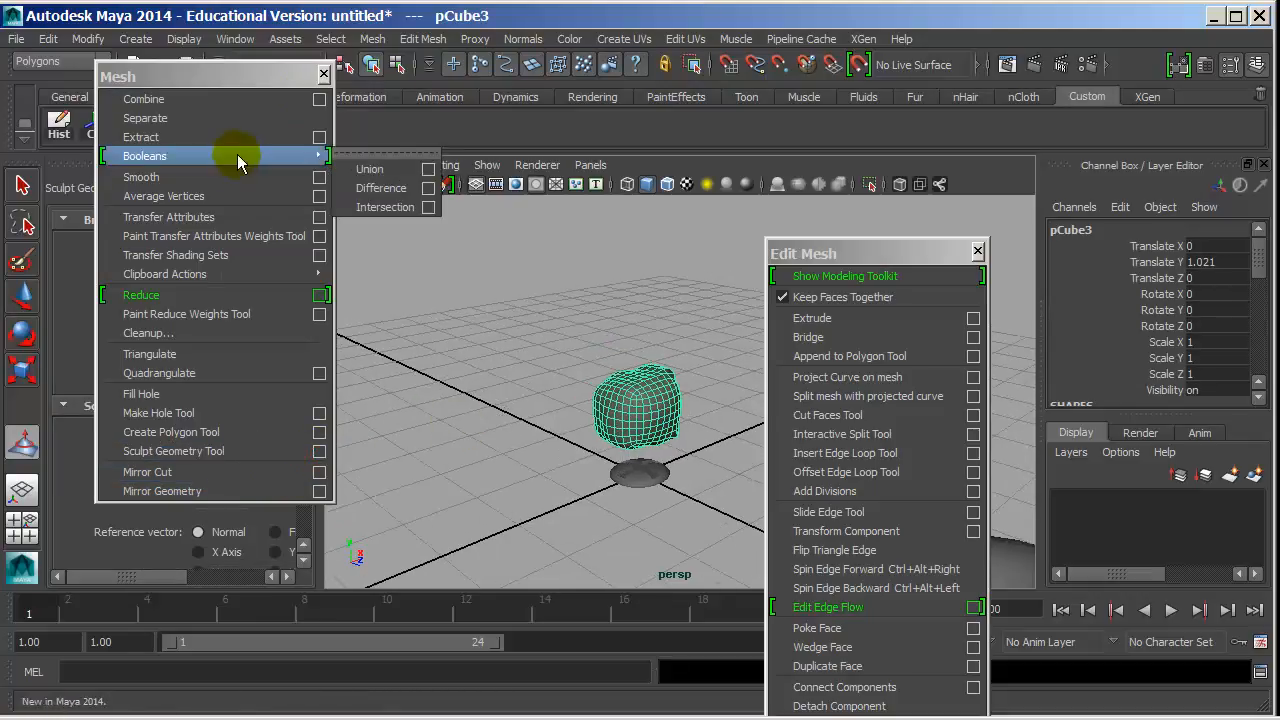
# - Close the Mesh window, widen the tool settings, and move the Edit Mesh window clear of the enlarged sculpted cube
pyautogui.click(234, 74)
pyautogui.click(323, 74)
pyautogui.keyDown('alt'); pyautogui.moveTo(546, 357); pyautogui.dragTo(563, 383, button='right'); pyautogui.keyUp('alt')
pyautogui.keyDown('alt'); pyautogui.moveTo(572, 345); pyautogui.dragTo(640, 367, button='middle'); pyautogui.keyUp('alt')
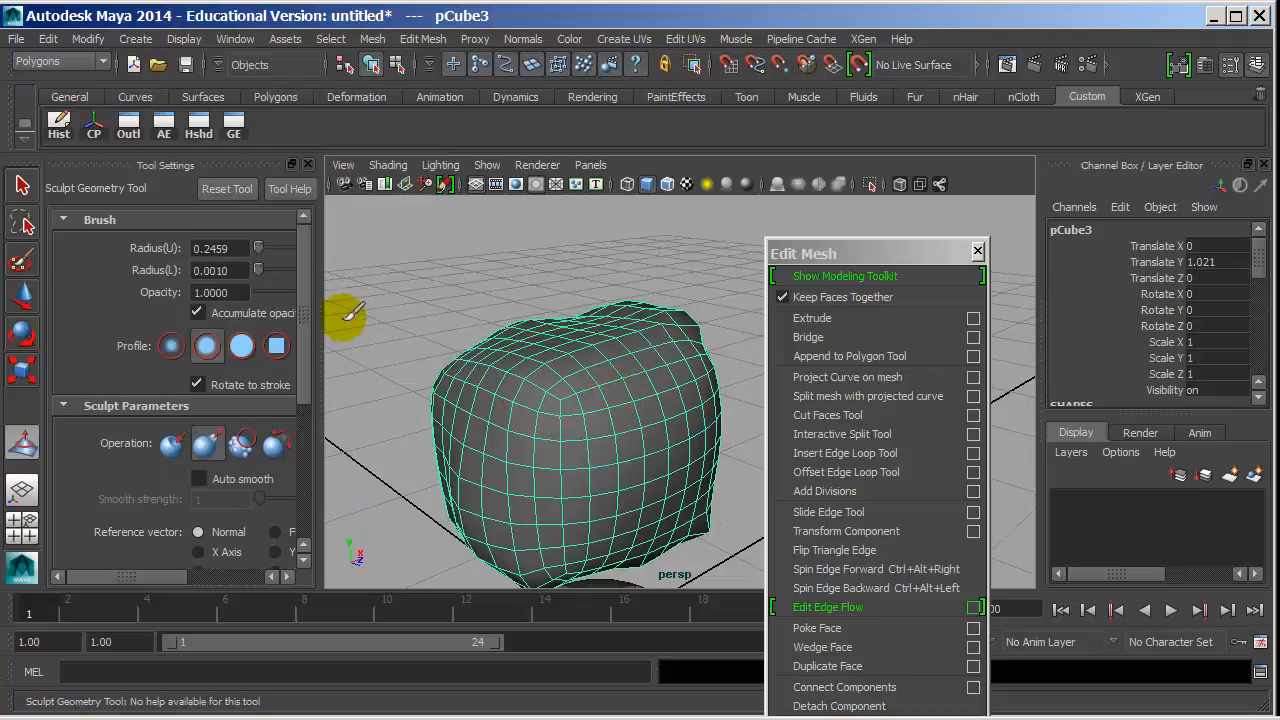
pyautogui.moveTo(316, 310); pyautogui.dragTo(423, 308)
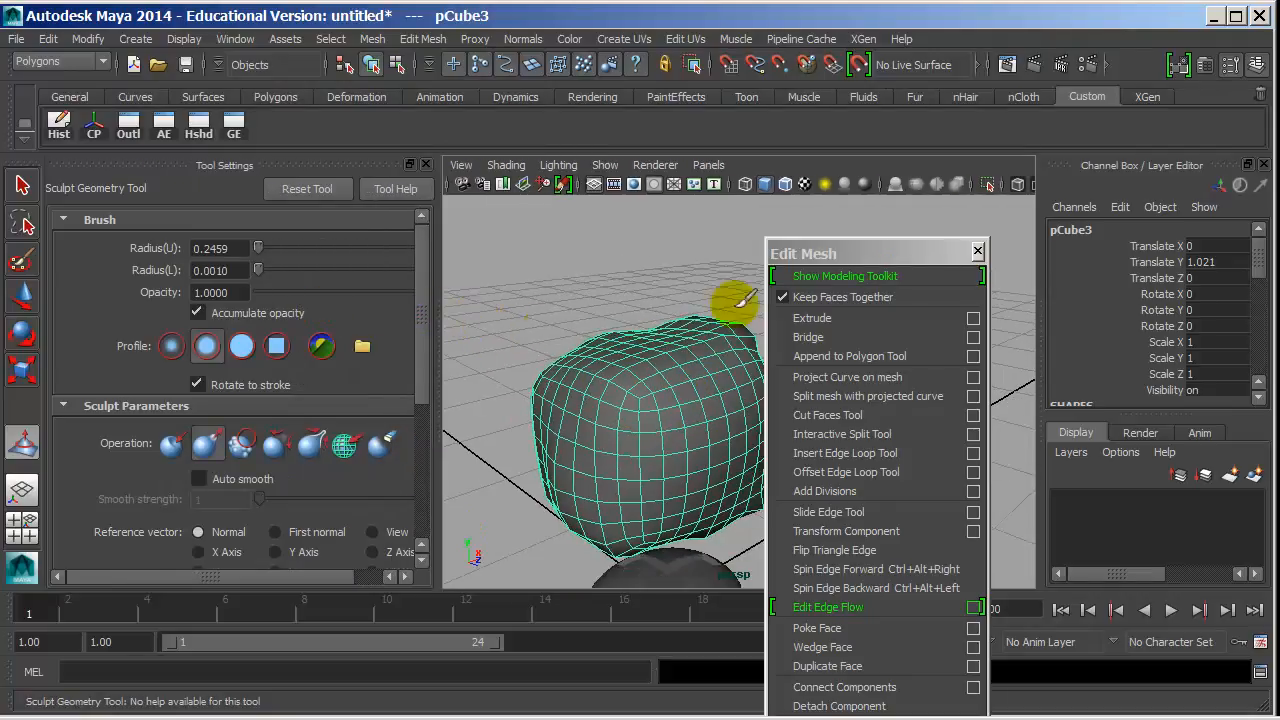
pyautogui.moveTo(808, 253); pyautogui.dragTo(1092, 135)
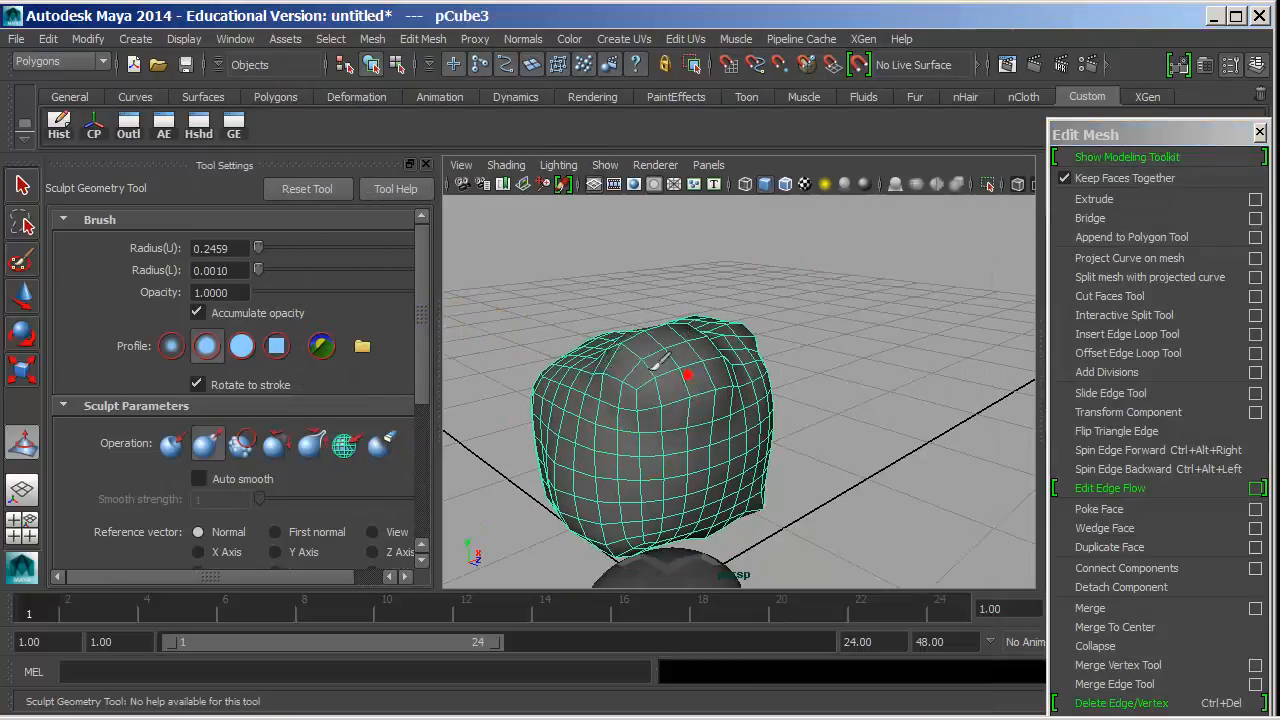
# - Sculpt strokes on the cube's upper side at brush radius 0.3163, switching between the Pinch and Relax operations
pyautogui.moveTo(623, 371)
pyautogui.keyDown('alt'); pyautogui.mouseDown()
pyautogui.moveTo(654, 429)
pyautogui.moveTo(742, 430)
pyautogui.moveTo(766, 400)
pyautogui.moveTo(758, 378)
pyautogui.moveTo(771, 433)
pyautogui.mouseUp(); pyautogui.keyUp('alt')
pyautogui.press('u')
pyautogui.moveTo(752, 378)
pyautogui.mouseDown()
pyautogui.moveTo(785, 333)
pyautogui.moveTo(788, 356)
pyautogui.mouseUp()
pyautogui.moveTo(818, 420); pyautogui.dragTo(838, 399)
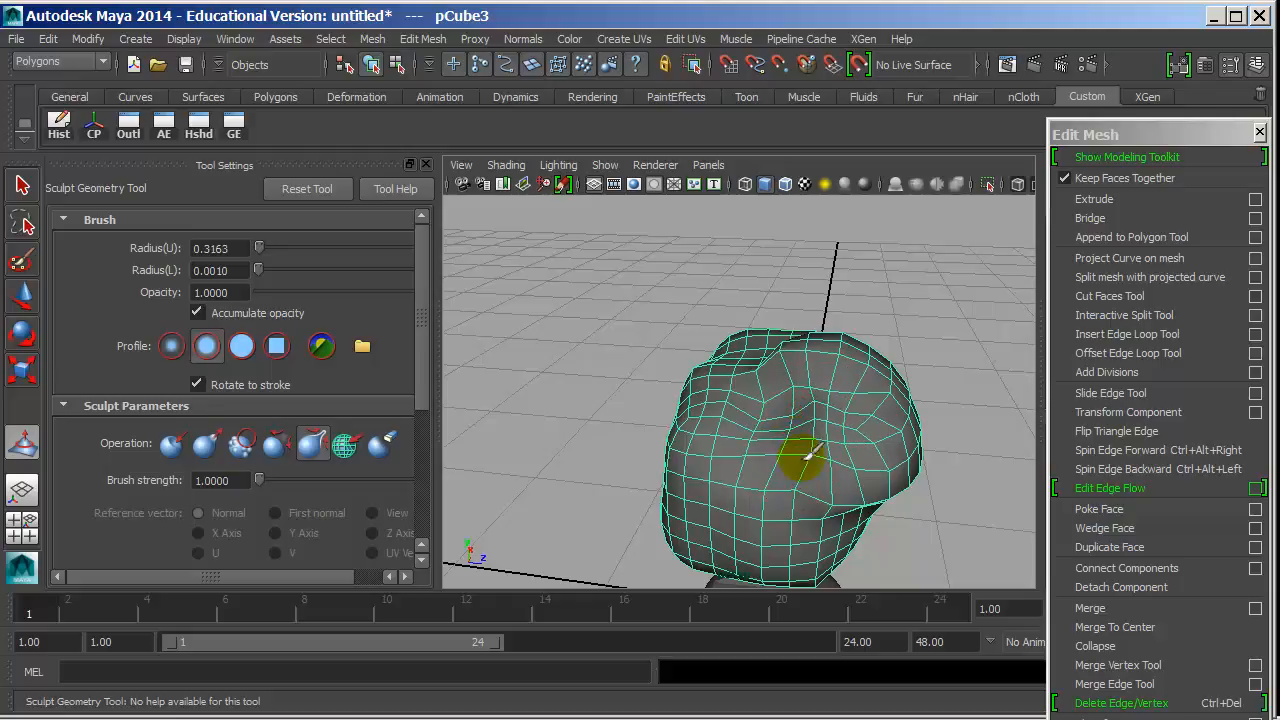
pyautogui.moveTo(770, 402); pyautogui.dragTo(815, 388)
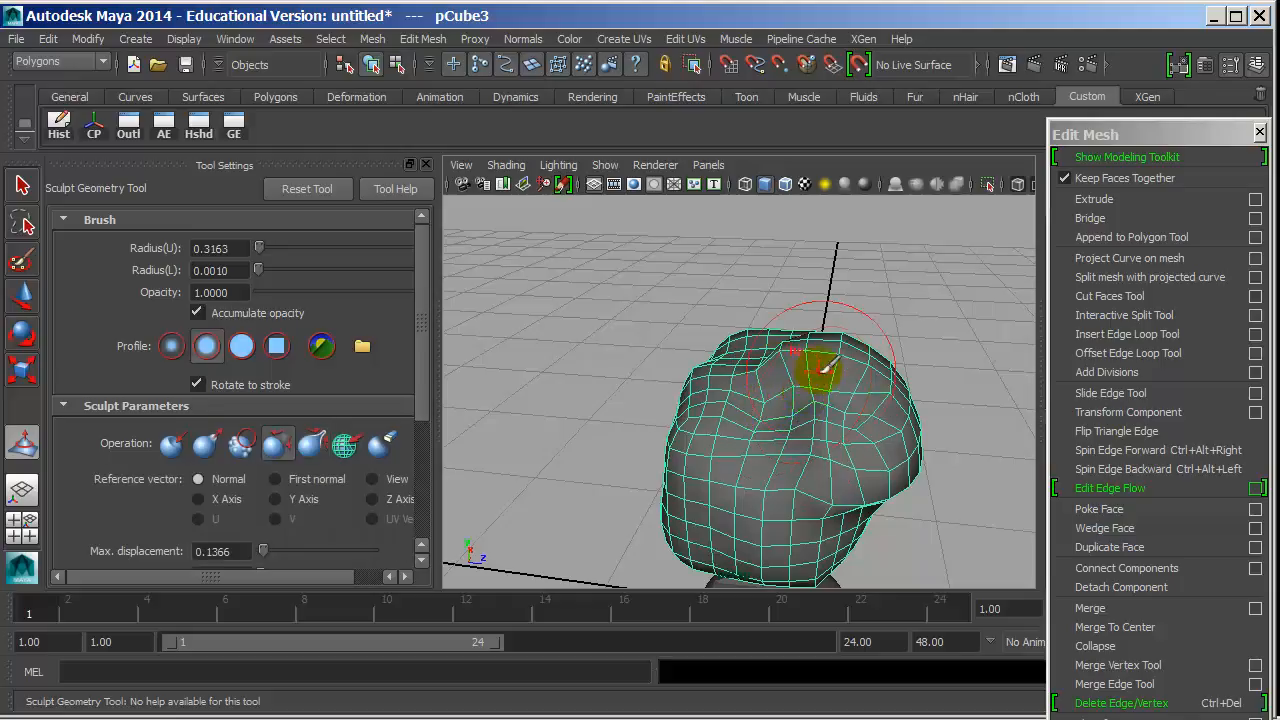
pyautogui.moveTo(808, 463); pyautogui.dragTo(877, 362)
# - Smooth the bumps on another side of the cube with the Smooth operation at strength 1
pyautogui.keyDown('alt'); pyautogui.moveTo(828, 458); pyautogui.dragTo(586, 443); pyautogui.keyUp('alt')
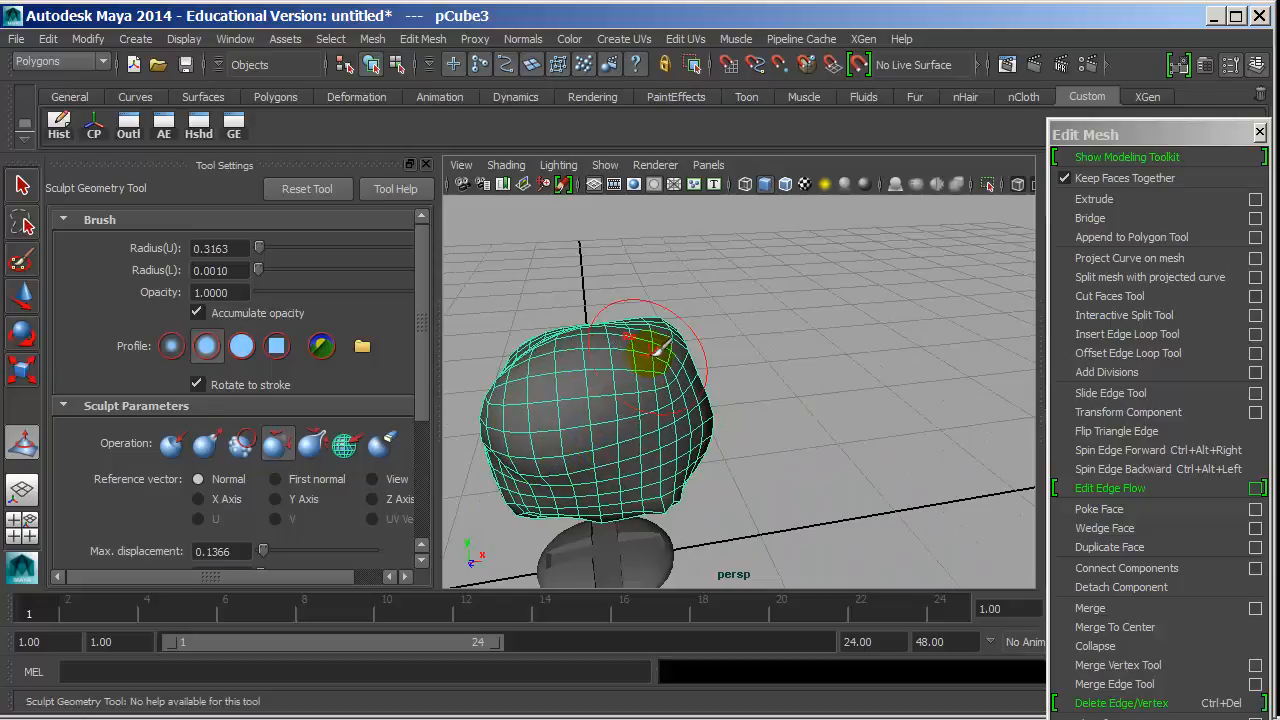
pyautogui.moveTo(597, 390); pyautogui.dragTo(599, 388)
pyautogui.moveTo(553, 390); pyautogui.dragTo(550, 390)
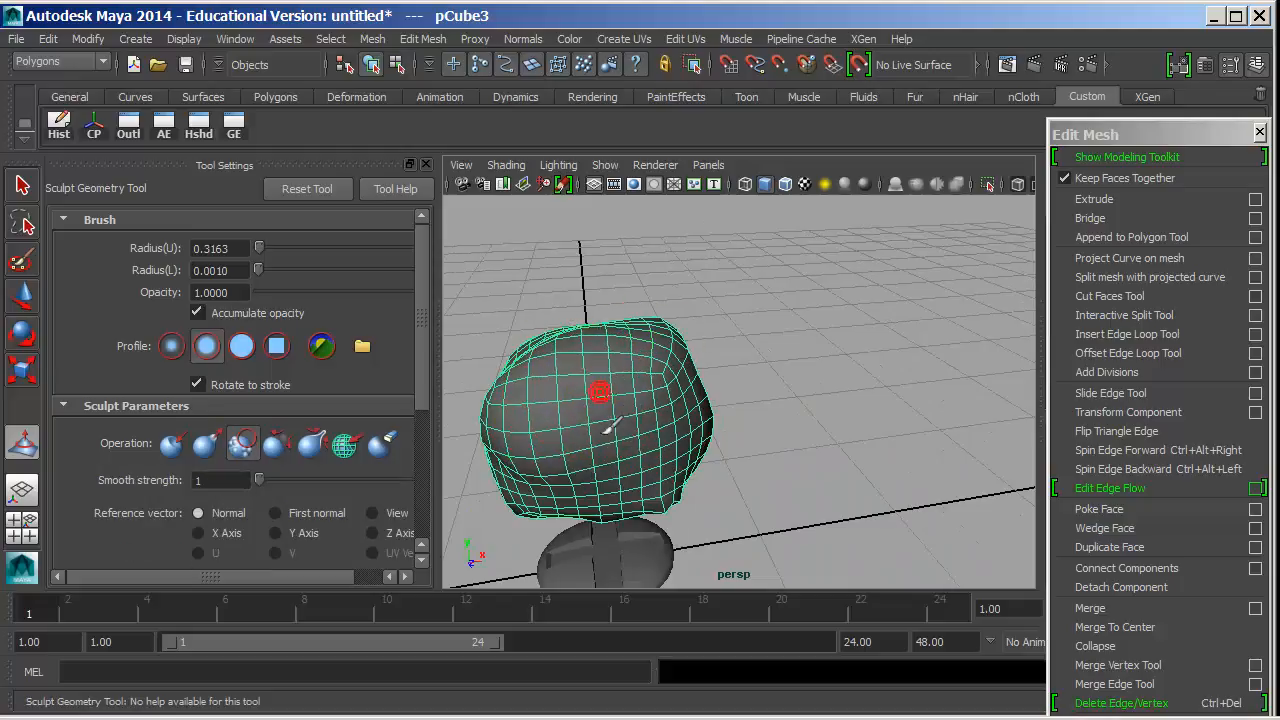
pyautogui.moveTo(547, 450)
pyautogui.keyDown('alt'); pyautogui.mouseDown()
pyautogui.moveTo(763, 423)
pyautogui.moveTo(765, 385)
pyautogui.moveTo(828, 395)
pyautogui.moveTo(794, 443)
pyautogui.moveTo(751, 366)
pyautogui.moveTo(715, 408)
pyautogui.mouseUp(); pyautogui.keyUp('alt')
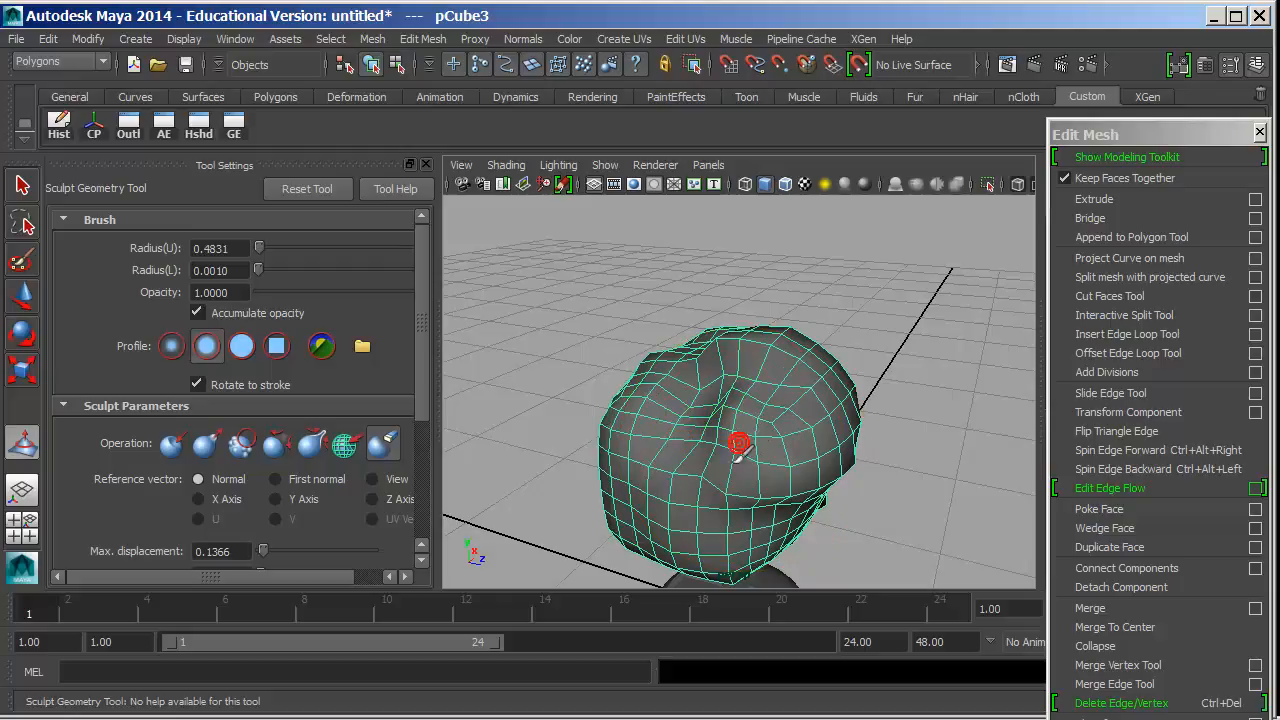
# - Switch the sculpt operation to Pull and set the brush radius to 0.3049
pyautogui.keyDown('alt'); pyautogui.moveTo(643, 443); pyautogui.dragTo(685, 425); pyautogui.keyUp('alt')
pyautogui.keyDown('alt'); pyautogui.moveTo(668, 426); pyautogui.dragTo(573, 414, button='right'); pyautogui.keyUp('alt')
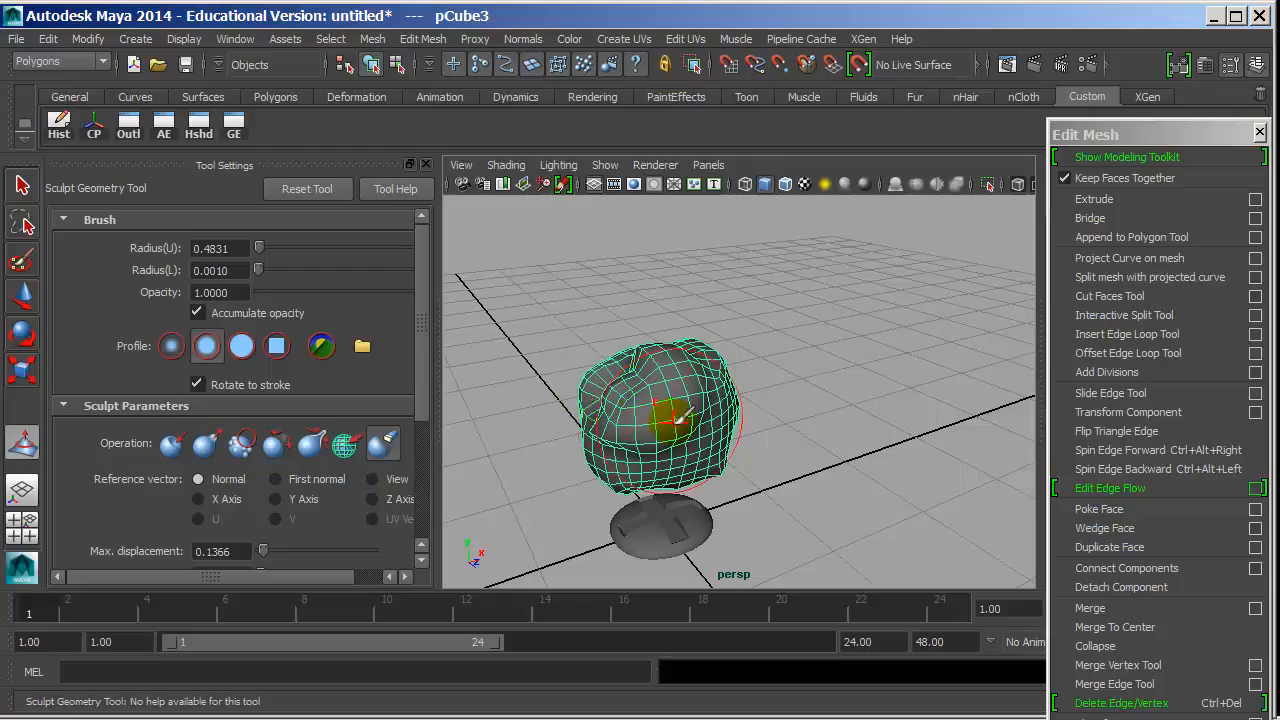
pyautogui.press('u')
pyautogui.moveTo(653, 393)
pyautogui.mouseDown()
pyautogui.moveTo(658, 368)
pyautogui.moveTo(634, 415)
pyautogui.moveTo(674, 380)
pyautogui.moveTo(656, 362)
pyautogui.mouseUp()
pyautogui.press('b')
pyautogui.moveTo(685, 424)
pyautogui.mouseDown()
pyautogui.moveTo(657, 418)
pyautogui.moveTo(703, 388)
pyautogui.mouseUp()
# - Pull the cube's side far outward with sculpt strokes
pyautogui.moveTo(637, 426)
pyautogui.keyDown('alt'); pyautogui.mouseDown()
pyautogui.moveTo(757, 423)
pyautogui.moveTo(683, 425)
pyautogui.mouseUp(); pyautogui.keyUp('alt')
pyautogui.moveTo(683, 425); pyautogui.dragTo(685, 412)
pyautogui.keyDown('alt'); pyautogui.moveTo(744, 414); pyautogui.dragTo(750, 411); pyautogui.keyUp('alt')
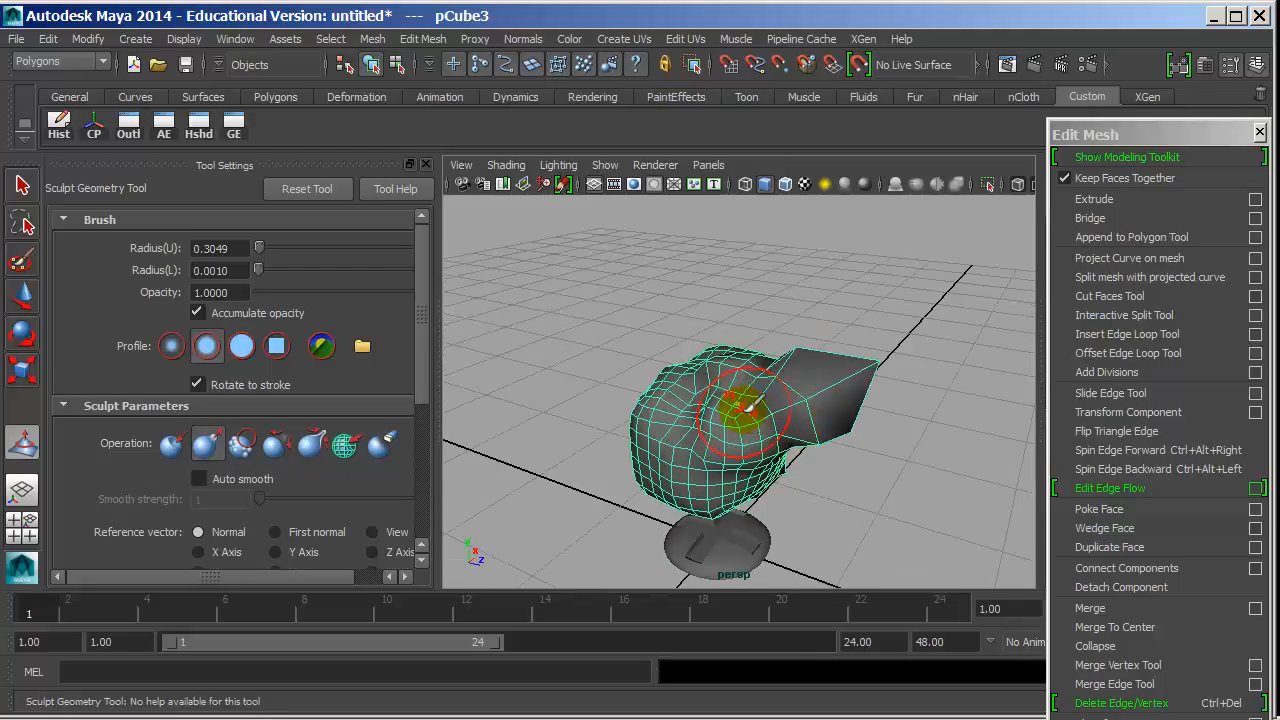
pyautogui.scroll(-3, 283, 374)
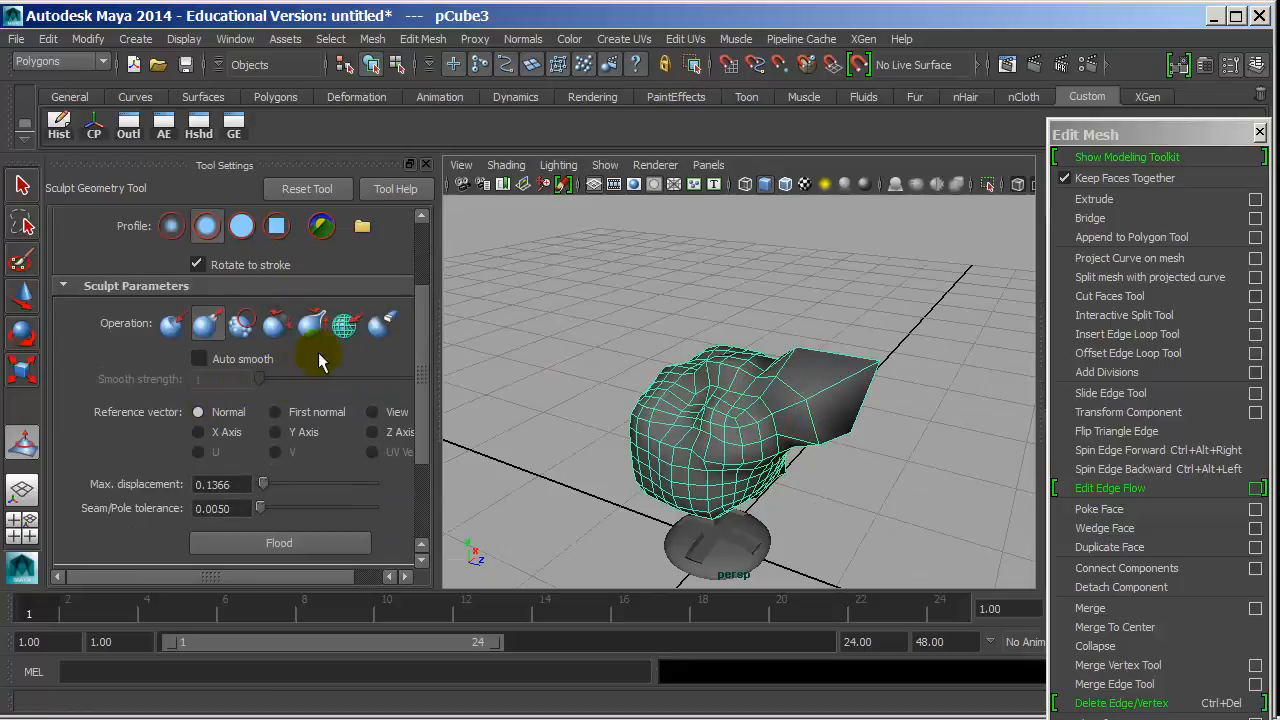
pyautogui.scroll(-5, 276, 380)
pyautogui.scroll(8, 290, 400)
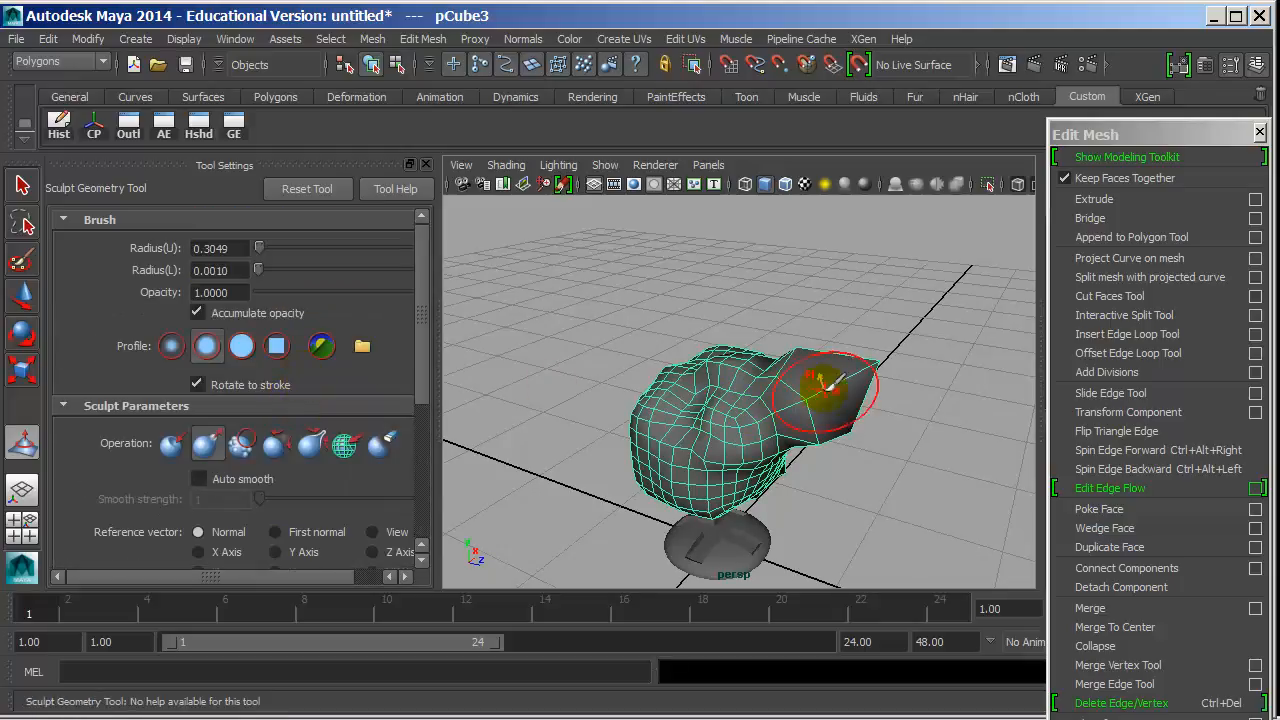
# - Undo the pull strokes on the cube's side
pyautogui.hotkey('ctrl', 'z')
pyautogui.hotkey('ctrl', 'z')
pyautogui.hotkey('ctrl', 'z')
pyautogui.hotkey('ctrl', 'z')
pyautogui.hotkey('ctrl', 'z')
pyautogui.hotkey('ctrl', 'z')
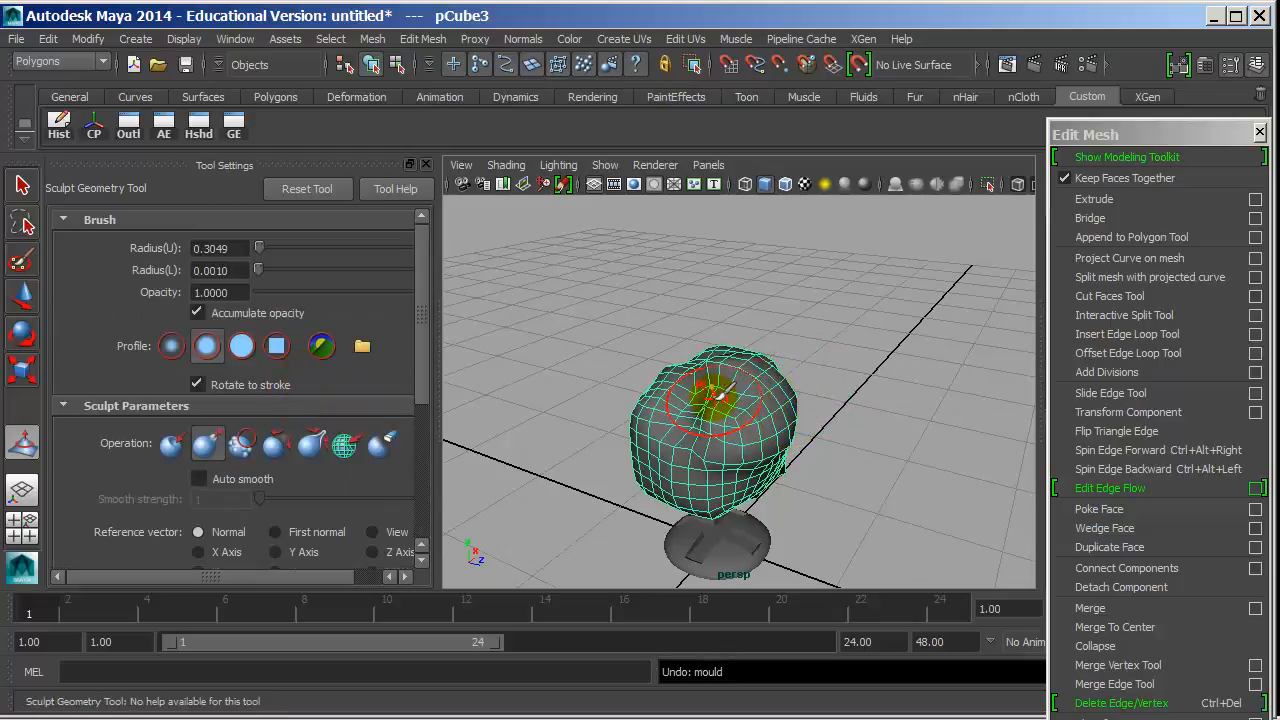
# - Set the sculpt brush radius to 0.0982 and delete the sculpted cube
pyautogui.moveTo(712, 380)
pyautogui.mouseDown()
pyautogui.moveTo(745, 365)
pyautogui.moveTo(678, 385)
pyautogui.moveTo(706, 345)
pyautogui.mouseUp()
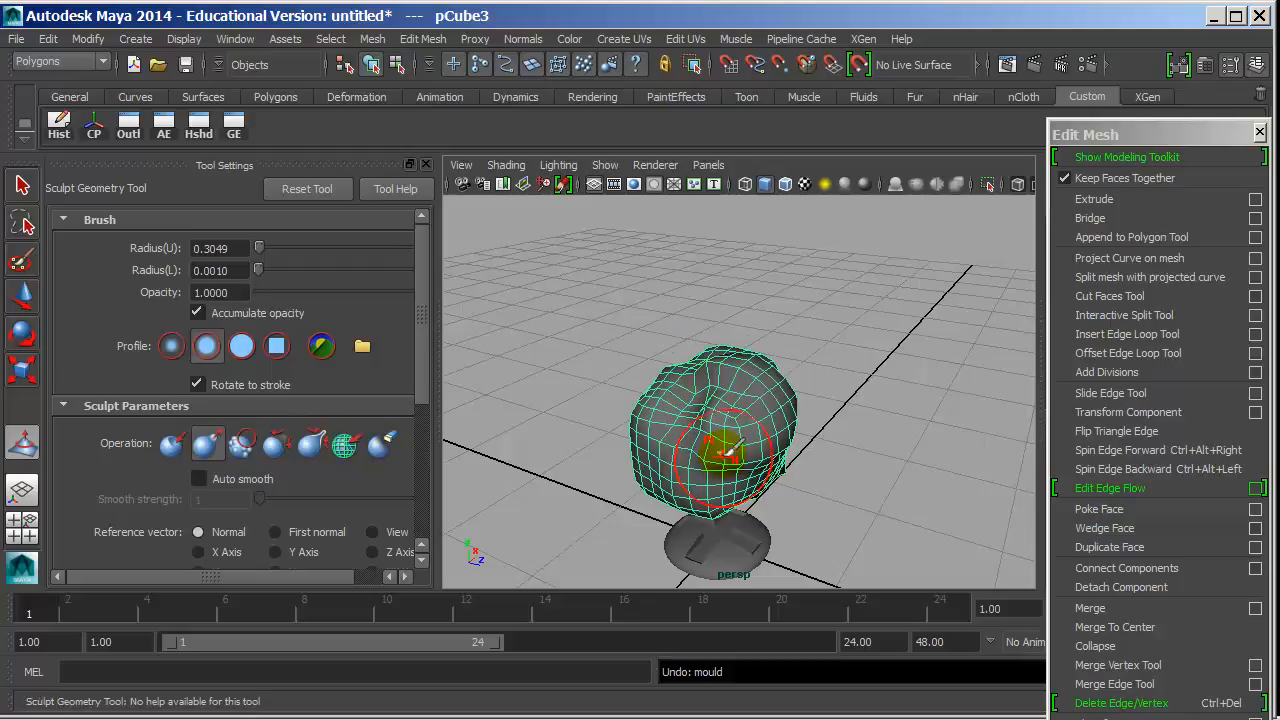
pyautogui.press('b')
pyautogui.moveTo(745, 401)
pyautogui.mouseDown()
pyautogui.moveTo(967, 400)
pyautogui.moveTo(668, 410)
pyautogui.mouseUp()
pyautogui.press('b')
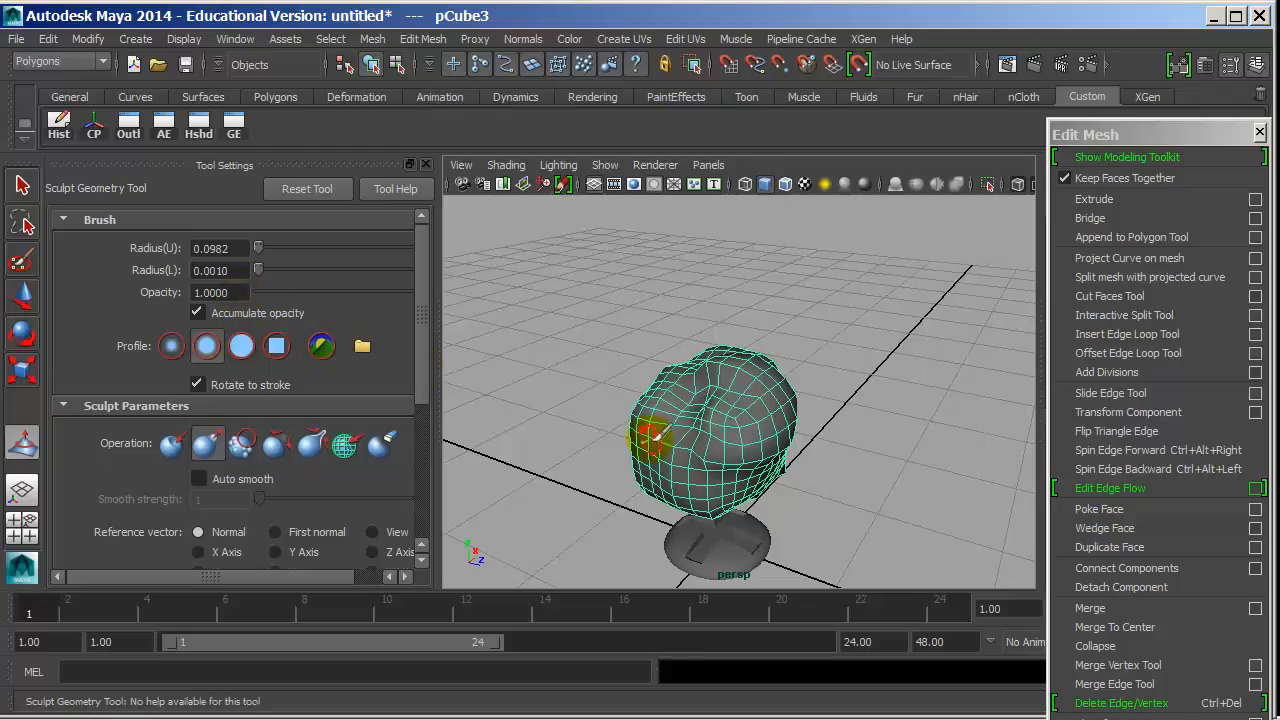
pyautogui.press('Delete')
pyautogui.press('w')
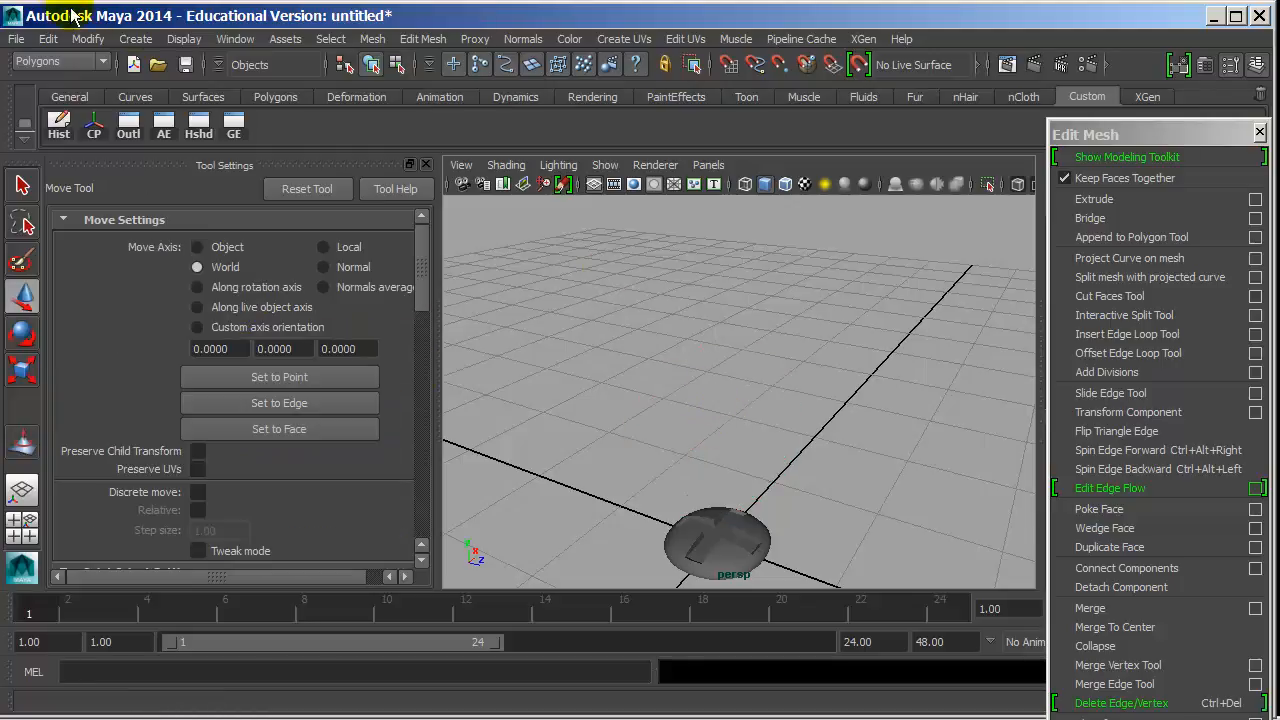
# - Create a polygon plane scaled to 3.593 and raise it to Translate Y 1.407
pyautogui.click(135, 38)
pyautogui.moveTo(212, 97)
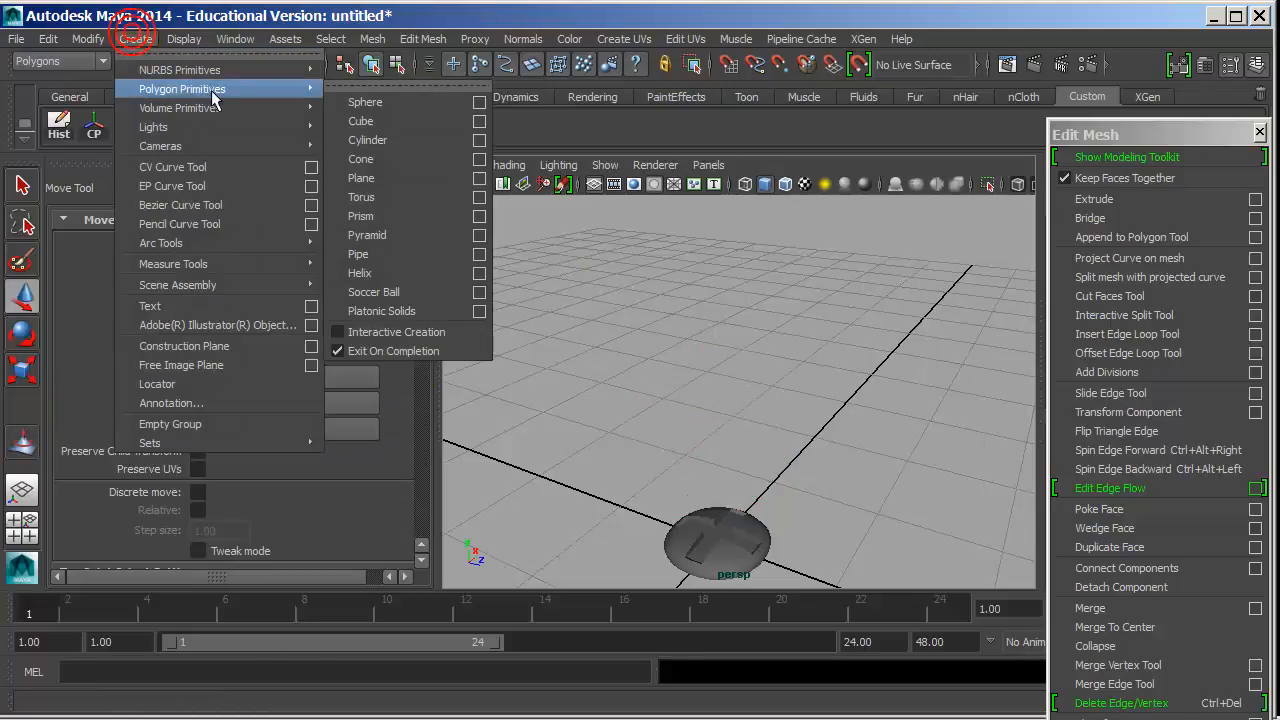
pyautogui.click(400, 177)
pyautogui.moveTo(716, 487)
pyautogui.mouseDown()
pyautogui.moveTo(729, 300)
pyautogui.moveTo(722, 370)
pyautogui.mouseUp()
pyautogui.keyDown('alt'); pyautogui.moveTo(722, 370); pyautogui.dragTo(594, 371, button='right'); pyautogui.keyUp('alt')
# - Try Pull strokes with the Sculpt Geometry Tool on the coarse plane and undo them
pyautogui.press('y')
pyautogui.scroll(5, 623, 440)
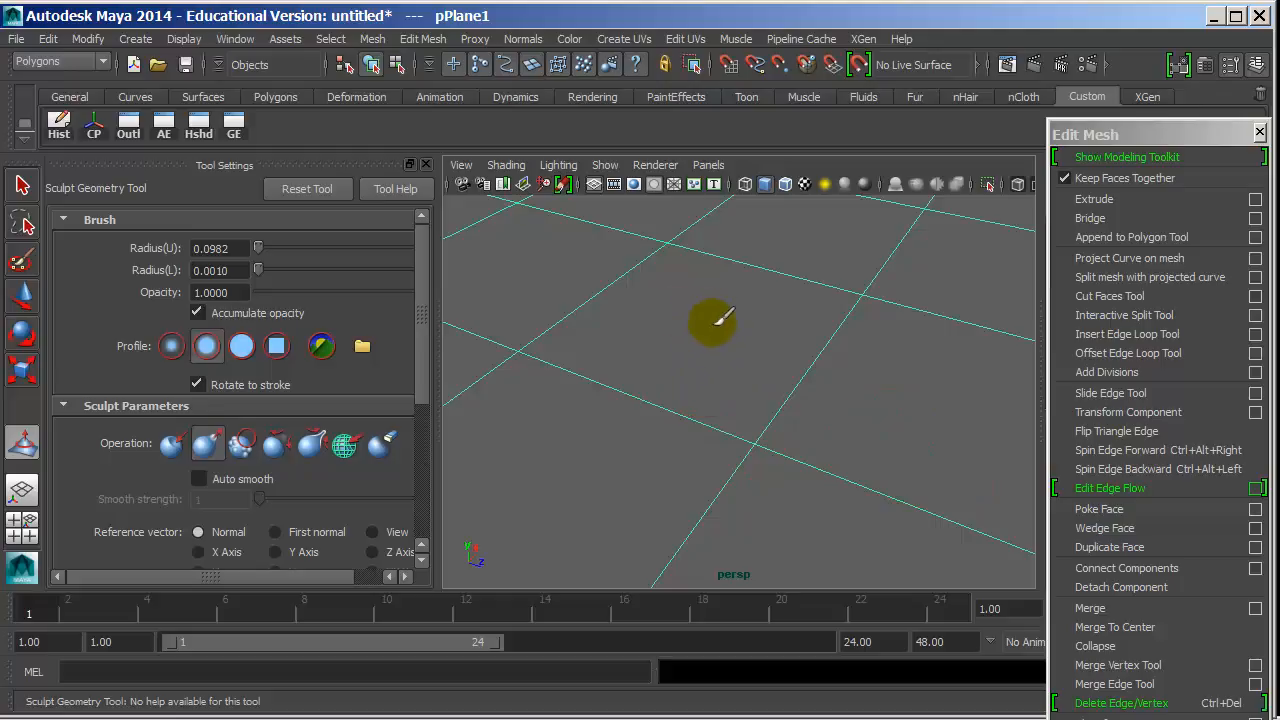
pyautogui.moveTo(710, 320); pyautogui.dragTo(697, 322)
pyautogui.click(759, 446)
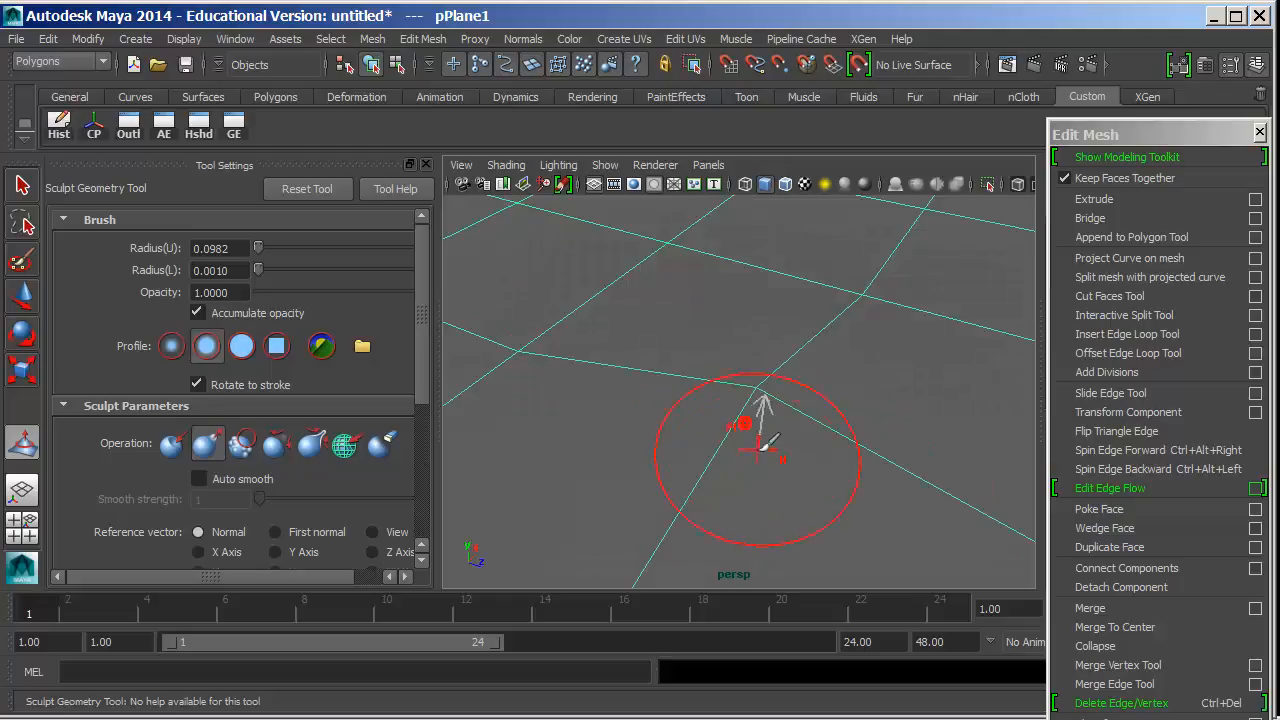
pyautogui.hotkey('ctrl', 'z')
pyautogui.click(534, 363)
pyautogui.click(709, 405)
pyautogui.hotkey('ctrl', 'z')
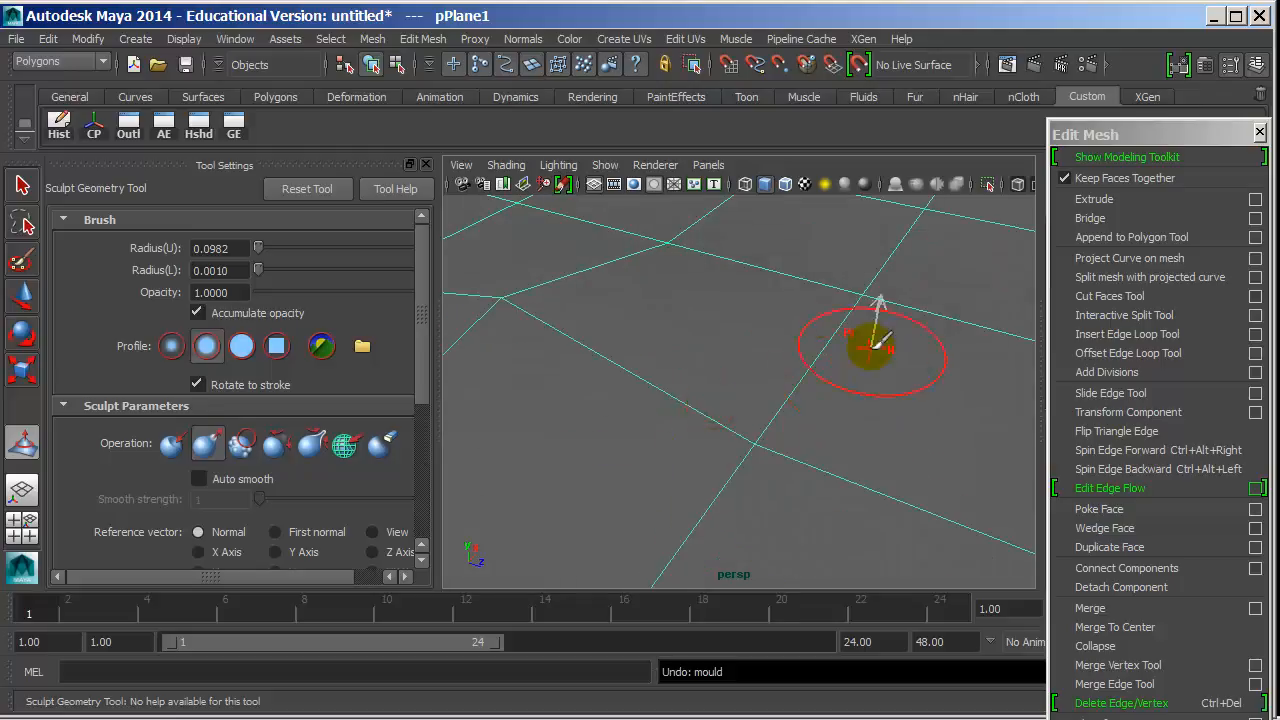
pyautogui.hotkey('ctrl', 'z')
# - Close the Edit Mesh window and set the plane's Subdivisions Width and Subdivisions Height to 111
pyautogui.click(1141, 134)
pyautogui.click(1260, 132)
pyautogui.scroll(-3, 1163, 358)
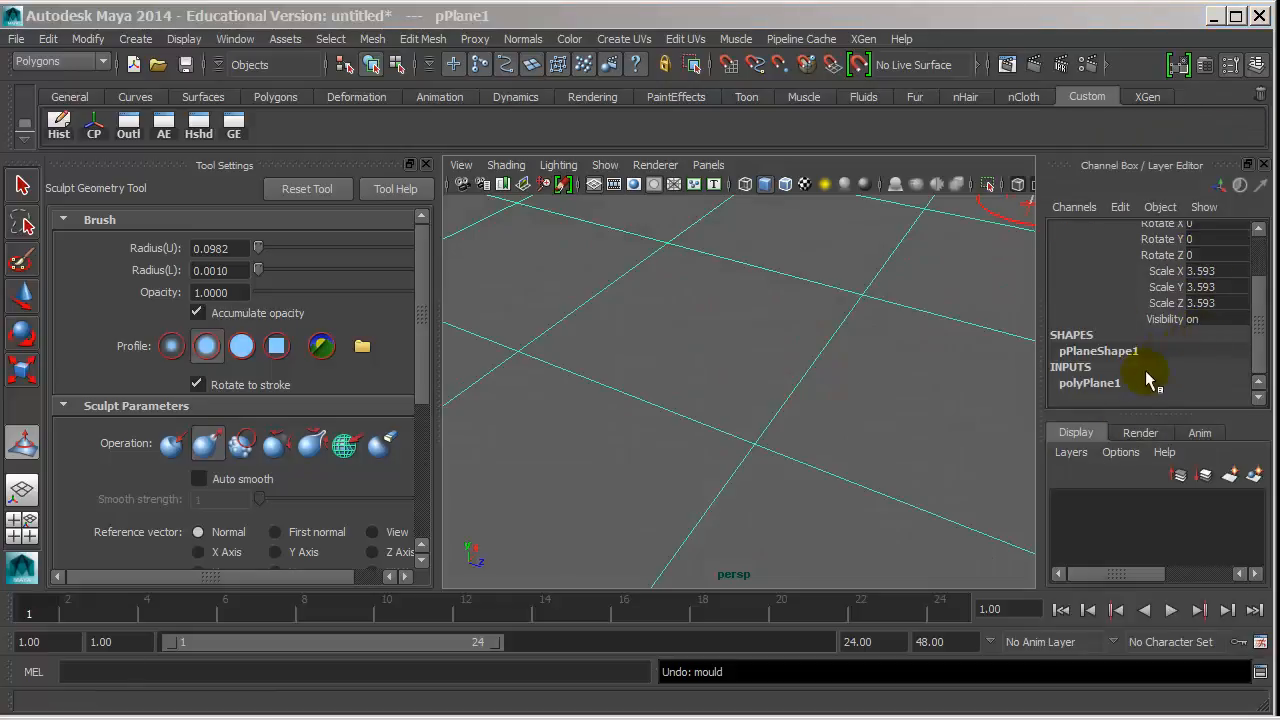
pyautogui.click(1146, 377)
pyautogui.scroll(-3, 1160, 362)
pyautogui.moveTo(1170, 350); pyautogui.dragTo(1170, 366)
pyautogui.moveTo(569, 364); pyautogui.dragTo(700, 364, button='middle')
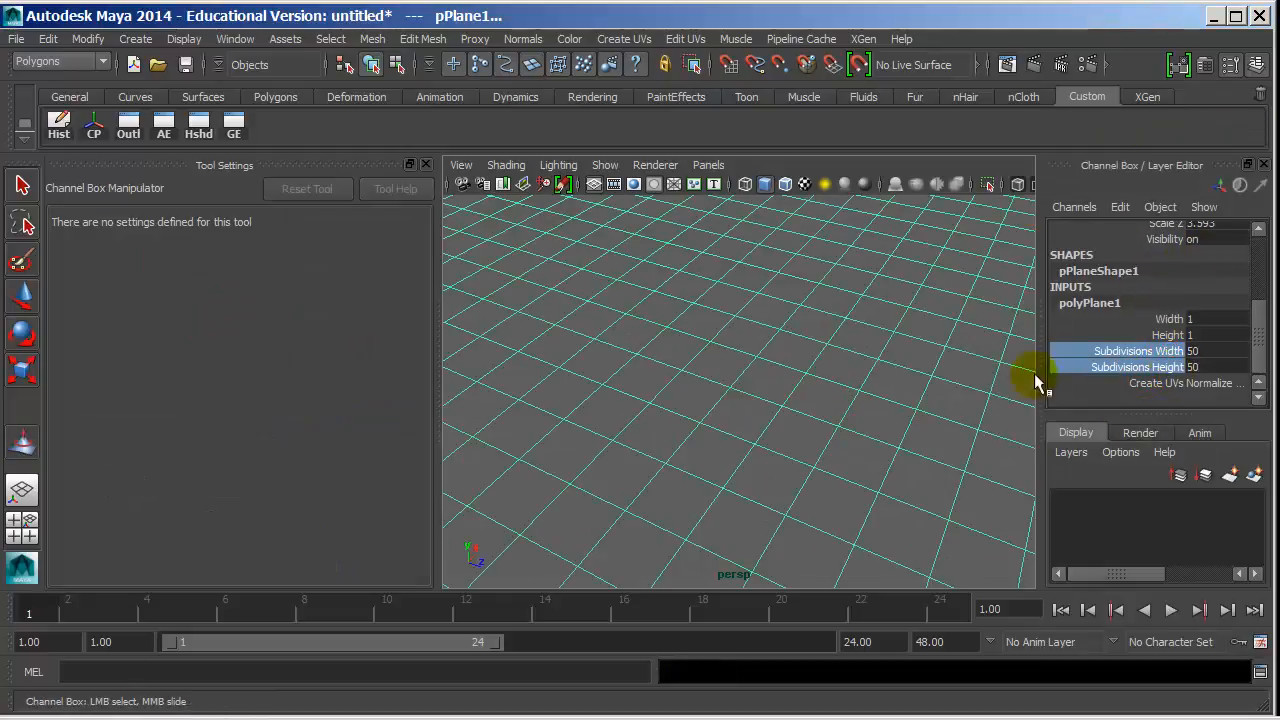
pyautogui.moveTo(1214, 352); pyautogui.dragTo(1217, 368)
pyautogui.write('111')
pyautogui.press('Return')
# - Sculpt an S-shaped ridge across the dense plane with the Pull operation at brush radius 0.0982
pyautogui.keyDown('alt'); pyautogui.moveTo(886, 354); pyautogui.dragTo(670, 343, button='right'); pyautogui.keyUp('alt')
pyautogui.press('y')
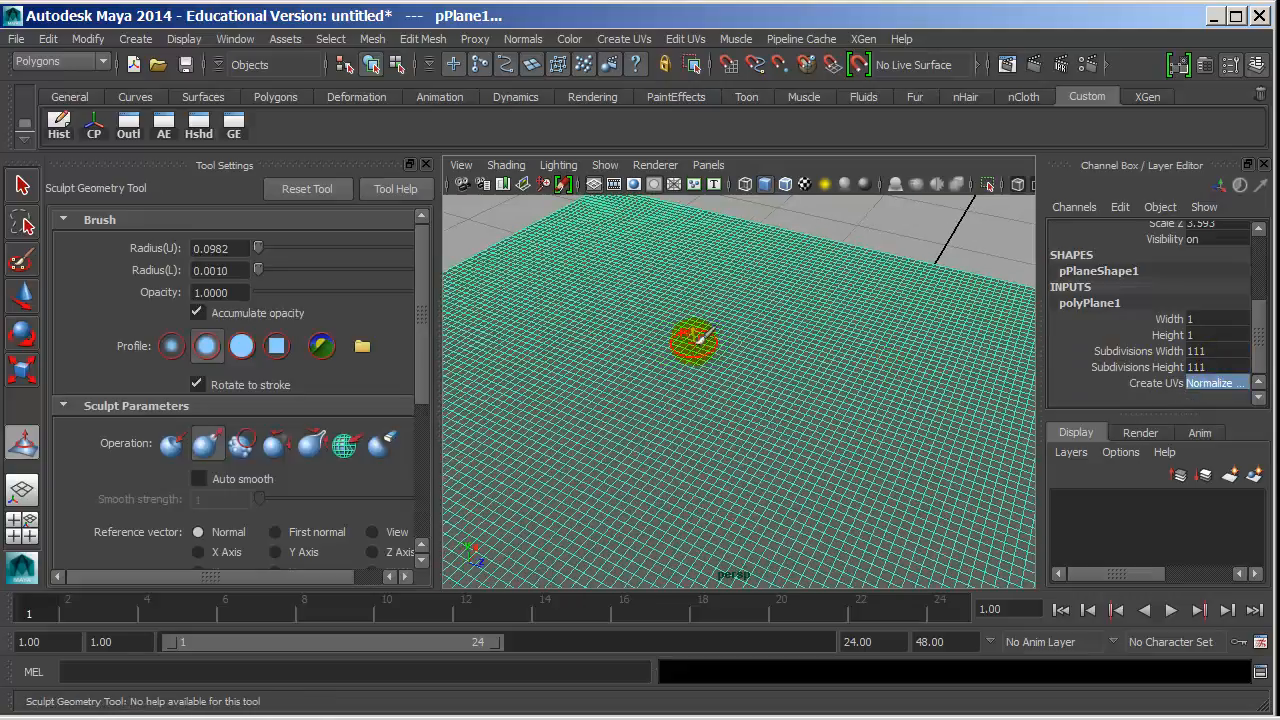
pyautogui.moveTo(588, 252)
pyautogui.mouseDown()
pyautogui.moveTo(694, 243)
pyautogui.moveTo(771, 360)
pyautogui.moveTo(643, 483)
pyautogui.moveTo(735, 490)
pyautogui.mouseUp()
pyautogui.moveTo(837, 427)
pyautogui.keyDown('alt'); pyautogui.mouseDown()
pyautogui.moveTo(891, 486)
pyautogui.moveTo(897, 453)
pyautogui.mouseUp(); pyautogui.keyUp('alt')
pyautogui.keyDown('alt'); pyautogui.moveTo(897, 453); pyautogui.dragTo(760, 454, button='right'); pyautogui.keyUp('alt')
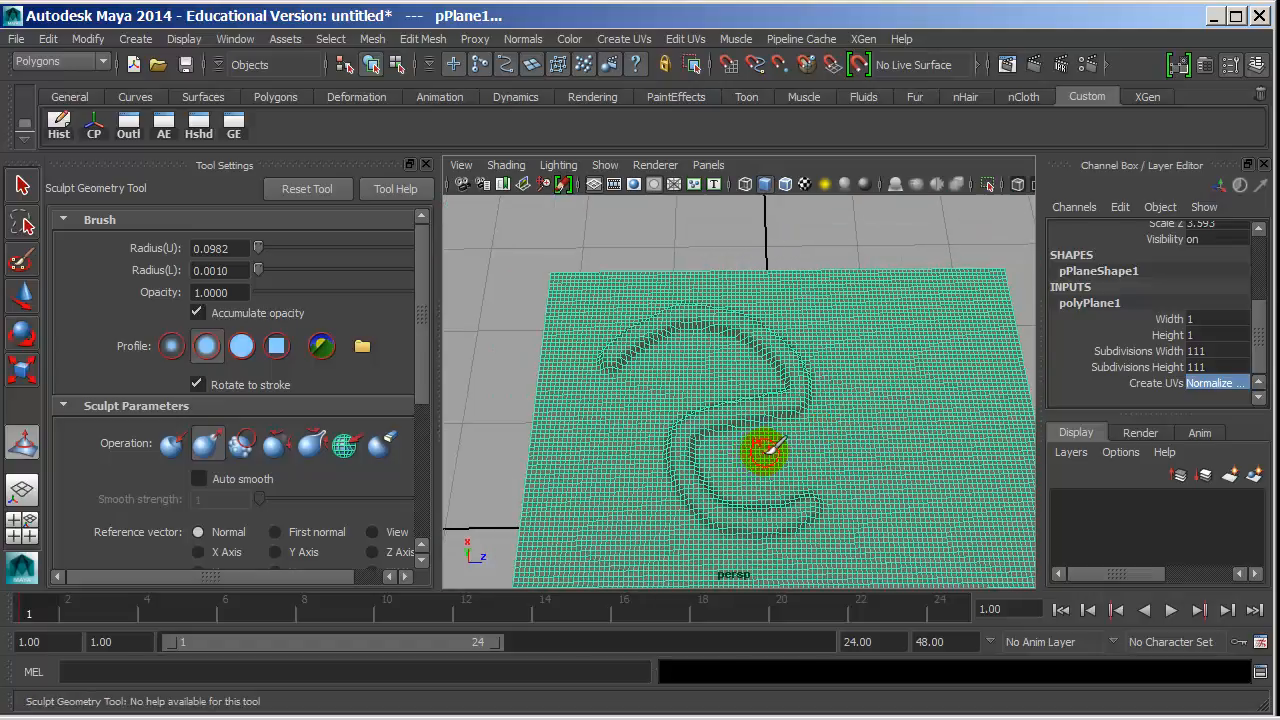
pyautogui.hotkey('ctrl', 'd')
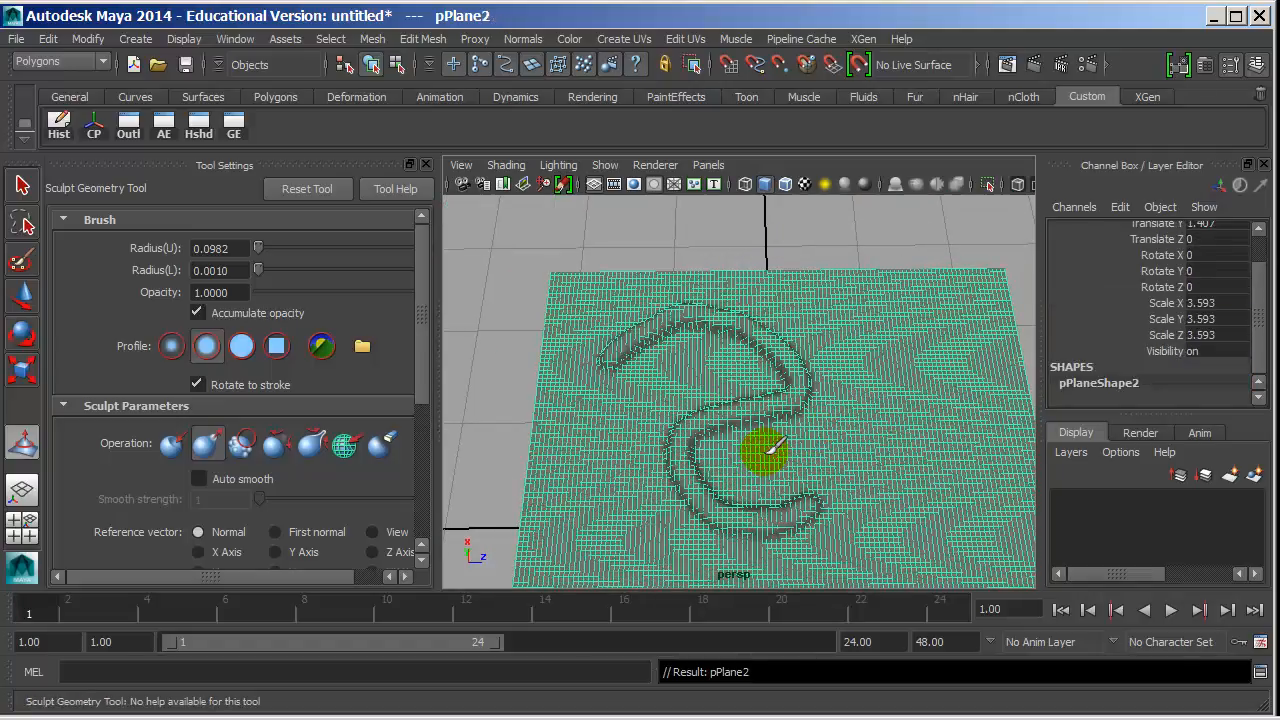
pyautogui.hotkey('ctrl', 'z')
pyautogui.press('a')
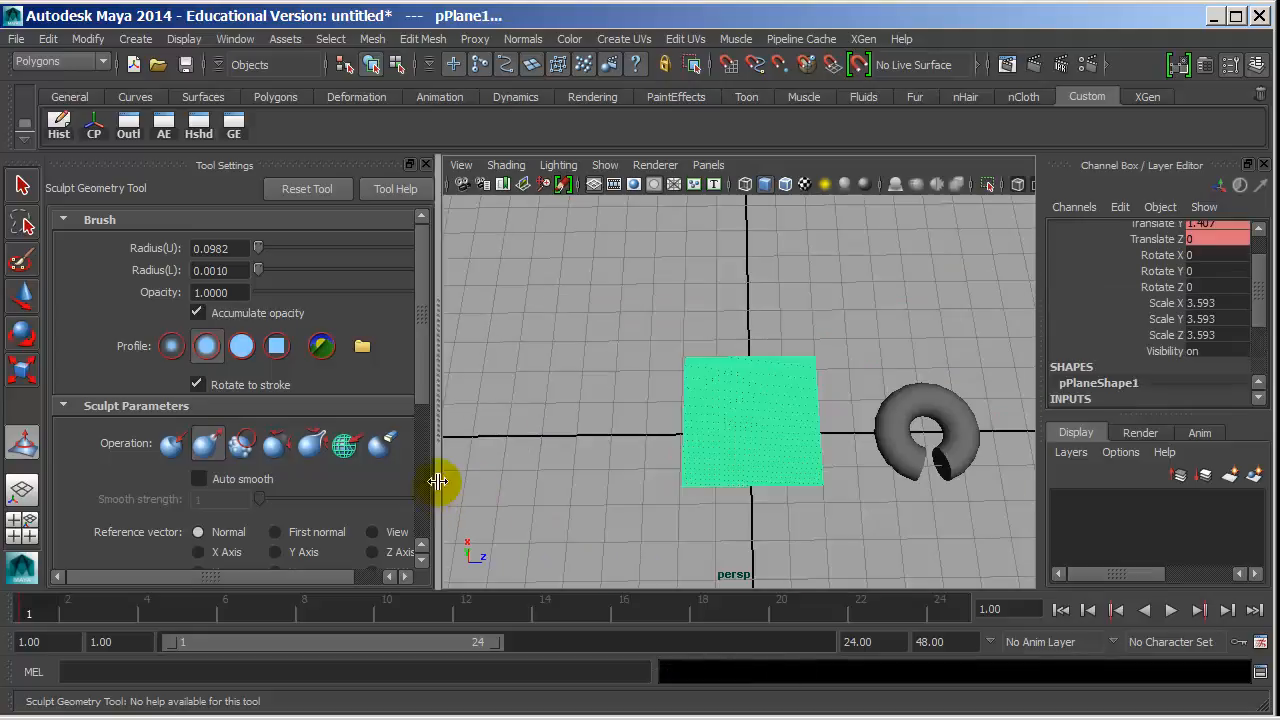
# - Turn off Show wireframe in the Sculpt Geometry Tool's display settings
pyautogui.press('f')
pyautogui.scroll(-5, 273, 462)
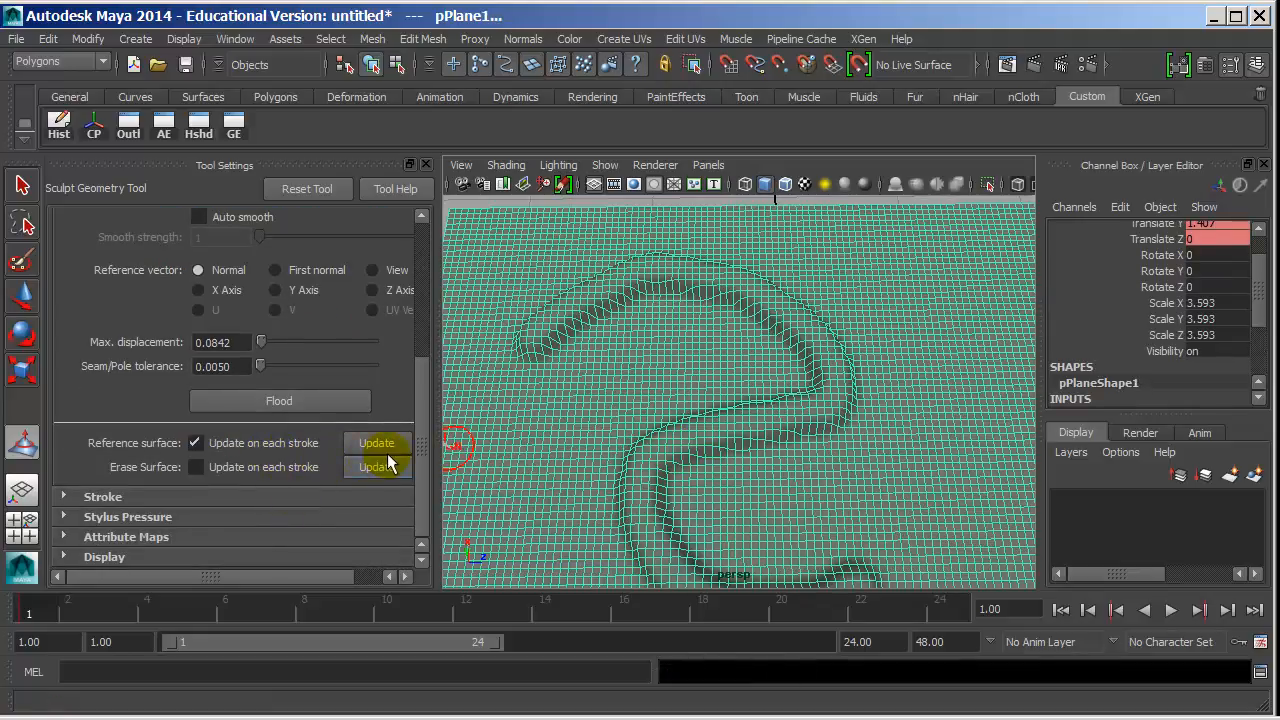
pyautogui.click(118, 556)
pyautogui.click(240, 551)
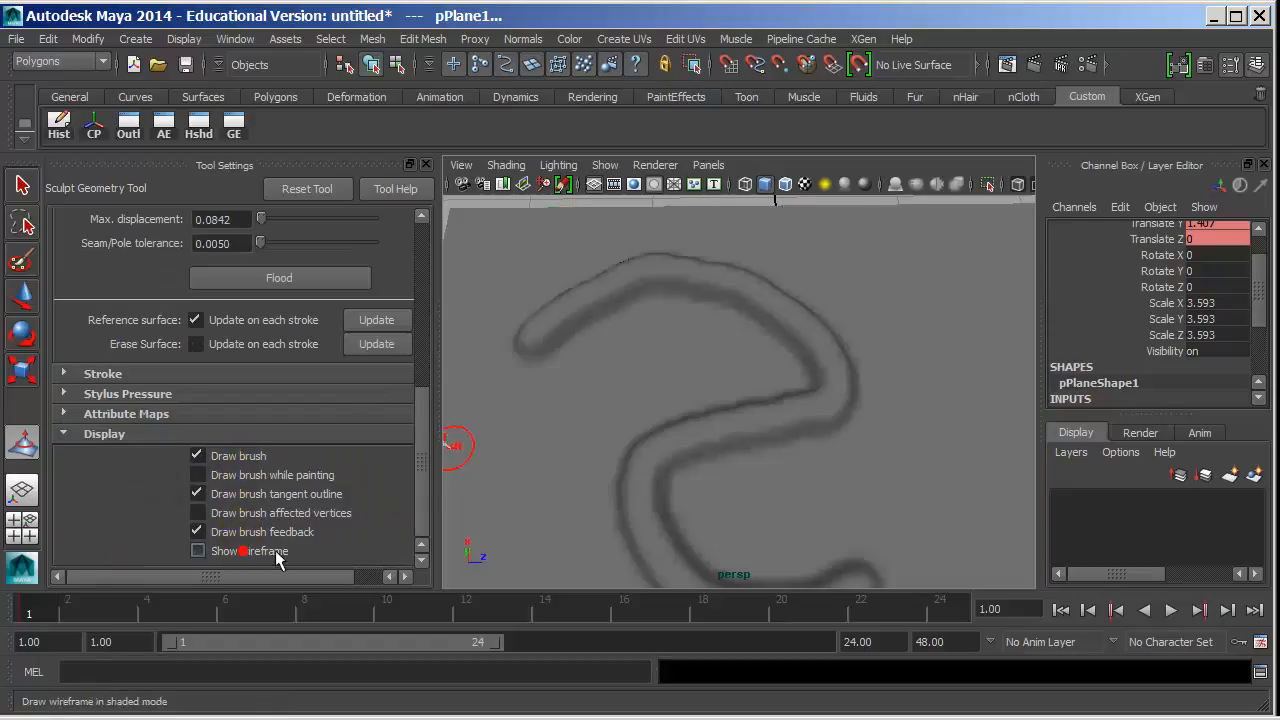
# - Pull additional wavy ridges on the plane beside the S-shaped ridge
pyautogui.keyDown('alt'); pyautogui.moveTo(880, 463); pyautogui.dragTo(735, 433); pyautogui.keyUp('alt')
pyautogui.moveTo(800, 345)
pyautogui.mouseDown()
pyautogui.moveTo(809, 423)
pyautogui.moveTo(782, 500)
pyautogui.mouseUp()
pyautogui.moveTo(749, 340)
pyautogui.mouseDown()
pyautogui.moveTo(757, 386)
pyautogui.moveTo(737, 522)
pyautogui.moveTo(466, 417)
pyautogui.moveTo(580, 394)
pyautogui.mouseUp()
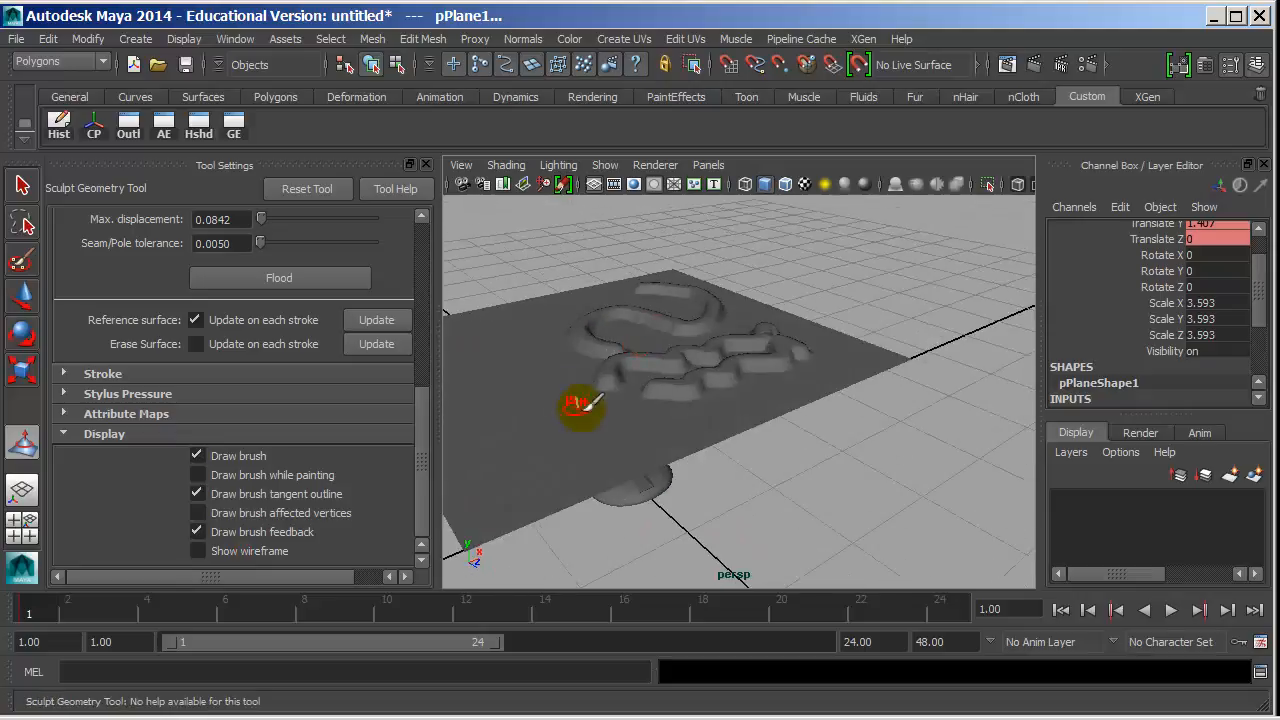
# - Build up large bulges over part of the plane with Pull strokes at brush radius 0.4239
pyautogui.keyDown('alt'); pyautogui.moveTo(580, 394); pyautogui.dragTo(688, 420, button='right'); pyautogui.keyUp('alt')
pyautogui.keyDown('alt'); pyautogui.moveTo(806, 416); pyautogui.dragTo(915, 412, button='middle'); pyautogui.keyUp('alt')
pyautogui.moveTo(915, 412)
pyautogui.keyDown('alt'); pyautogui.mouseDown(button='right')
pyautogui.moveTo(726, 400)
pyautogui.moveTo(660, 380)
pyautogui.mouseUp(button='right'); pyautogui.keyUp('alt')
pyautogui.moveTo(628, 348)
pyautogui.mouseDown()
pyautogui.moveTo(686, 371)
pyautogui.moveTo(688, 340)
pyautogui.moveTo(686, 356)
pyautogui.moveTo(771, 309)
pyautogui.moveTo(677, 423)
pyautogui.moveTo(727, 333)
pyautogui.mouseUp()
pyautogui.keyDown('alt'); pyautogui.moveTo(736, 431); pyautogui.dragTo(628, 477); pyautogui.keyUp('alt')
pyautogui.keyDown('alt'); pyautogui.moveTo(628, 477); pyautogui.dragTo(680, 378, button='right'); pyautogui.keyUp('alt')
# - Smooth the plane's bulges and ridges into rolling hills with the Smooth operation at strength 1
pyautogui.scroll(1, 341, 349)
pyautogui.scroll(3, 341, 349)
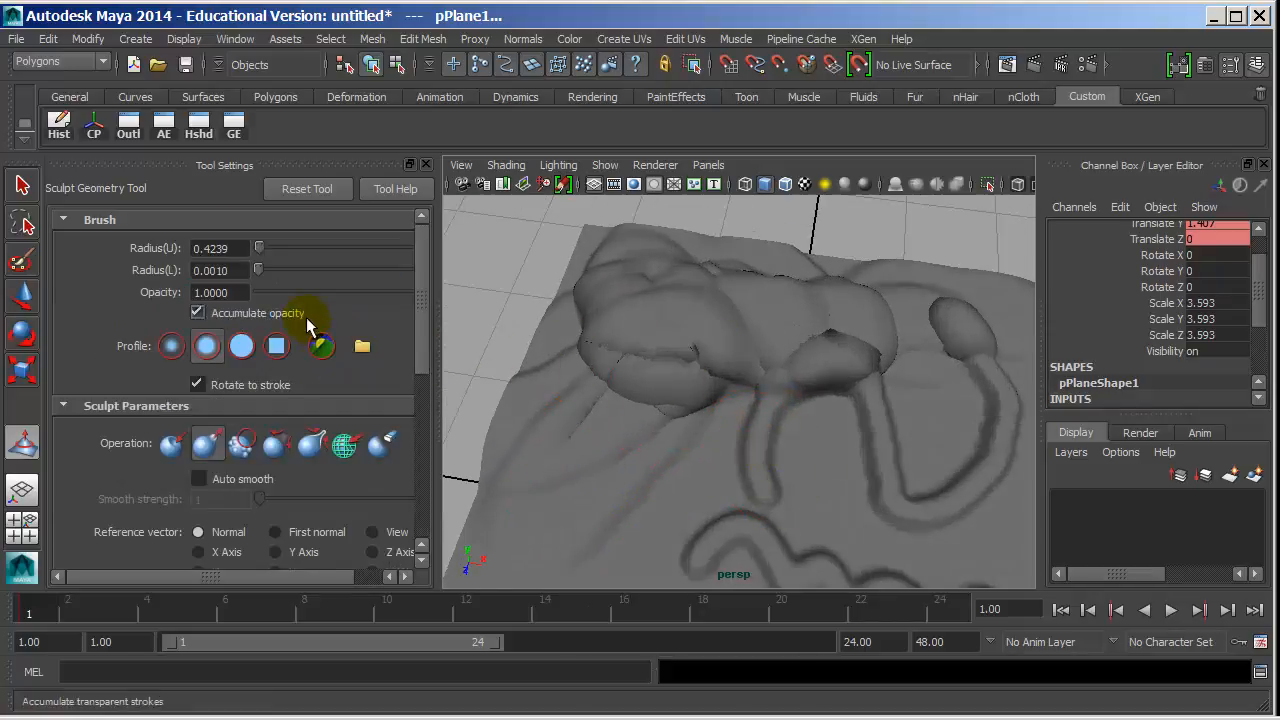
pyautogui.click(242, 443)
pyautogui.moveTo(655, 368)
pyautogui.mouseDown()
pyautogui.moveTo(874, 346)
pyautogui.moveTo(620, 340)
pyautogui.mouseUp()
pyautogui.moveTo(818, 391)
pyautogui.mouseDown()
pyautogui.moveTo(971, 357)
pyautogui.moveTo(880, 466)
pyautogui.moveTo(723, 494)
pyautogui.moveTo(750, 340)
pyautogui.mouseUp()
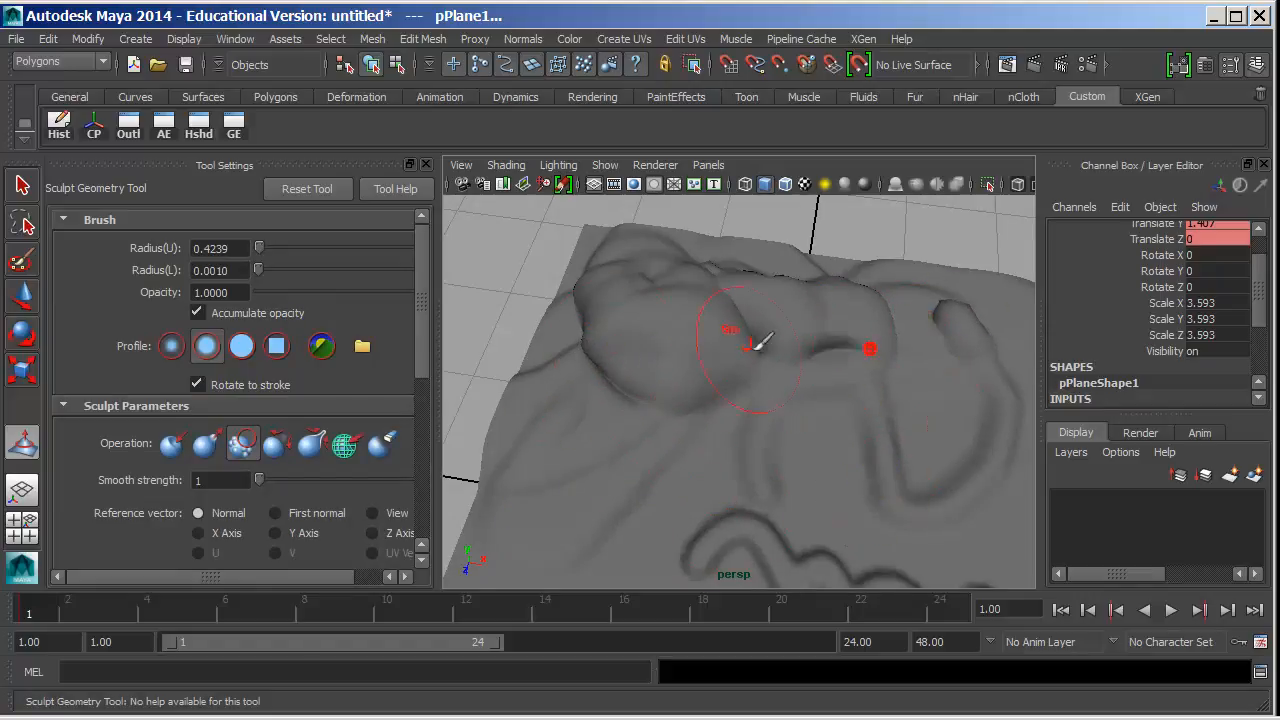
pyautogui.keyDown('alt'); pyautogui.moveTo(985, 337); pyautogui.dragTo(843, 300); pyautogui.keyUp('alt')
pyautogui.moveTo(840, 432)
pyautogui.keyDown('alt'); pyautogui.mouseDown()
pyautogui.moveTo(651, 380)
pyautogui.moveTo(785, 315)
pyautogui.moveTo(971, 366)
pyautogui.moveTo(880, 449)
pyautogui.mouseUp(); pyautogui.keyUp('alt')
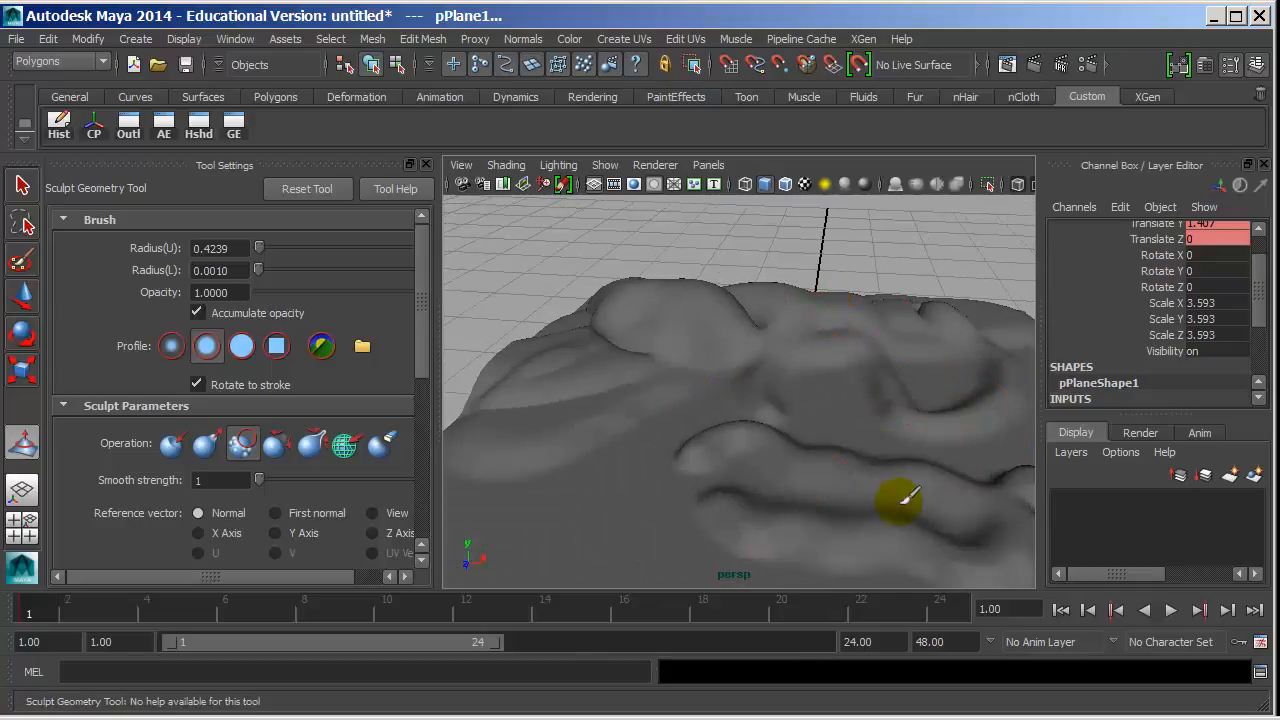
pyautogui.keyDown('alt'); pyautogui.moveTo(720, 492); pyautogui.dragTo(714, 459); pyautogui.keyUp('alt')
pyautogui.keyDown('alt'); pyautogui.moveTo(714, 459); pyautogui.dragTo(741, 461, button='right'); pyautogui.keyUp('alt')
pyautogui.keyDown('alt'); pyautogui.moveTo(741, 461); pyautogui.dragTo(741, 476, button='middle'); pyautogui.keyUp('alt')
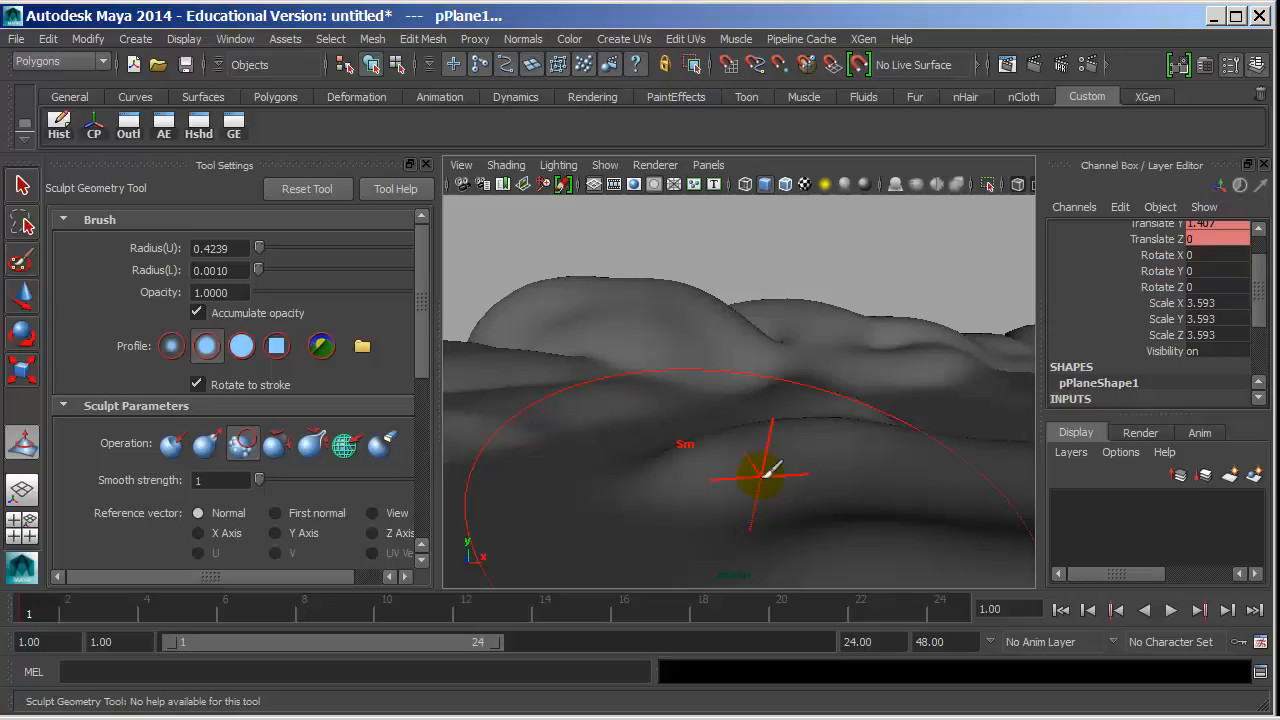
pyautogui.moveTo(786, 451)
pyautogui.mouseDown()
pyautogui.moveTo(731, 461)
pyautogui.moveTo(764, 457)
pyautogui.mouseUp()
# - Leave the sculpt tool for the Move Tool and delete the sculpted plane
pyautogui.keyDown('alt'); pyautogui.moveTo(837, 406); pyautogui.dragTo(757, 391, button='right'); pyautogui.keyUp('alt')
pyautogui.keyDown('alt'); pyautogui.moveTo(757, 391); pyautogui.dragTo(689, 452); pyautogui.keyUp('alt')
pyautogui.keyDown('alt'); pyautogui.moveTo(689, 452); pyautogui.dragTo(769, 443, button='right'); pyautogui.keyUp('alt')
pyautogui.press('w')
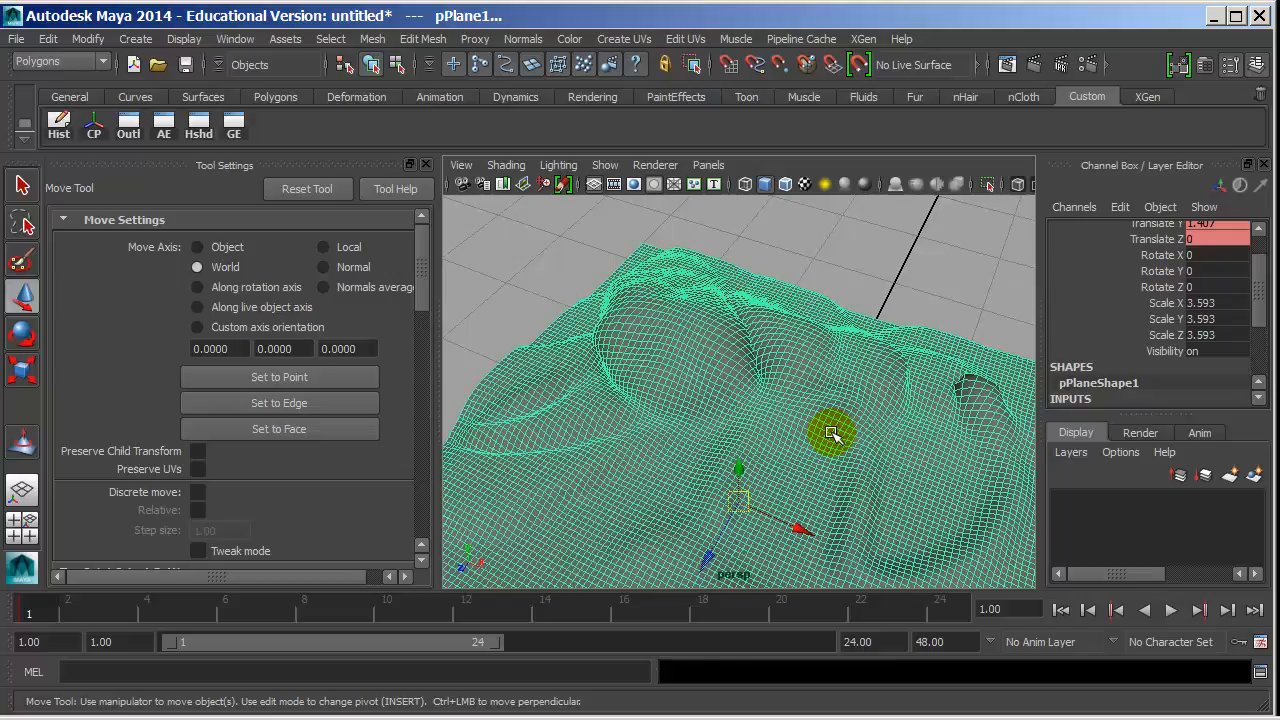
pyautogui.press('Delete')
# - Create a polygon sphere at the origin
pyautogui.click(373, 38)
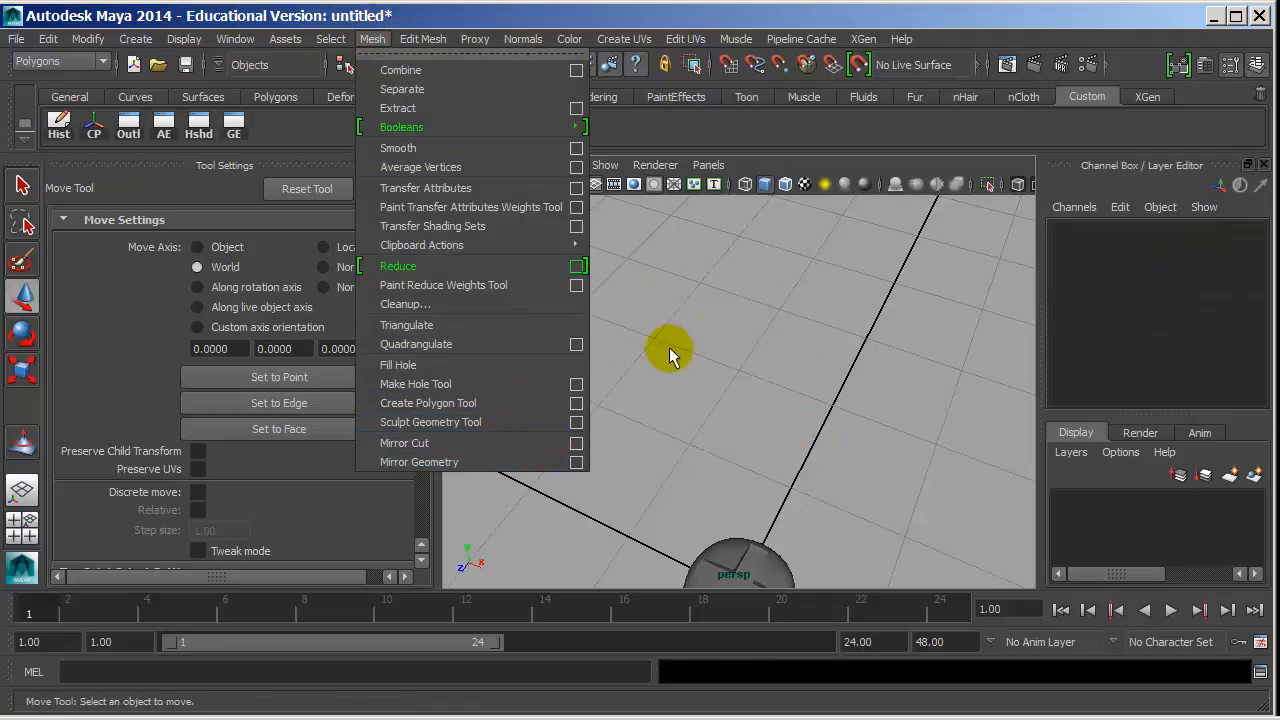
pyautogui.click(135, 38)
pyautogui.moveTo(190, 88)
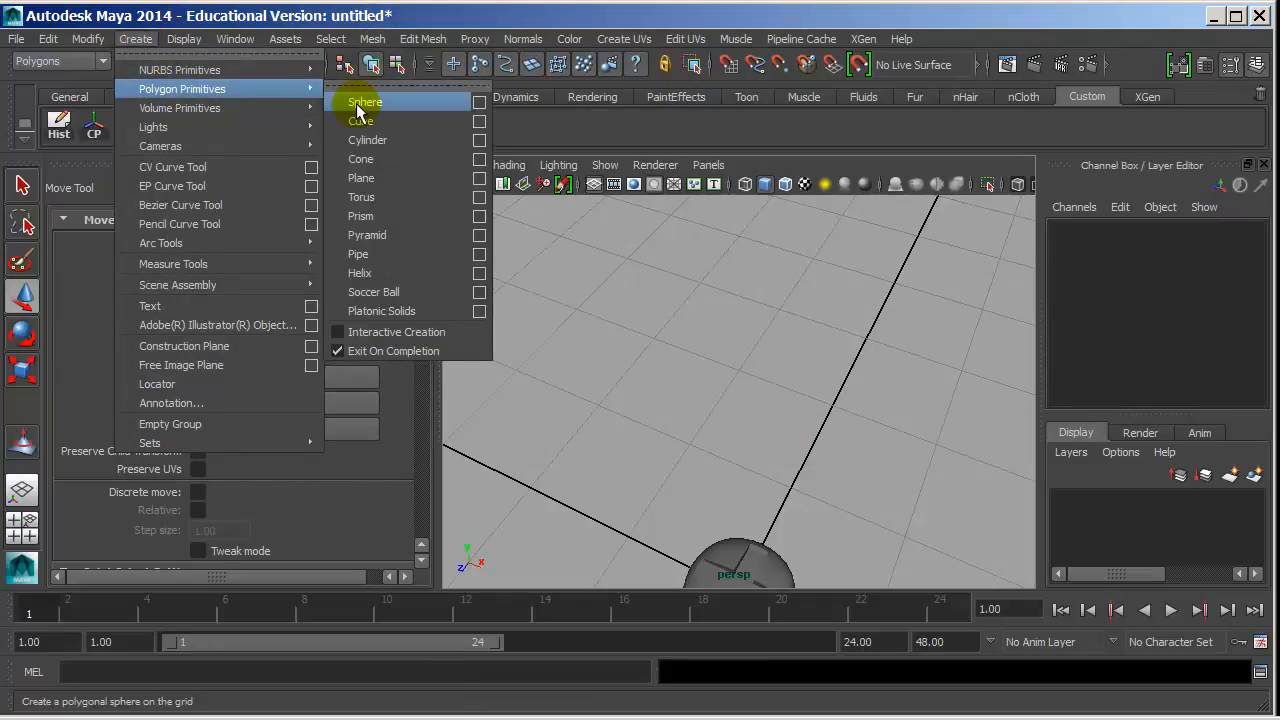
pyautogui.click(360, 103)
pyautogui.press('f')
# - Select the edges on the sphere's positive X side, stretch them outward along X, and return to object mode
pyautogui.moveTo(790, 350); pyautogui.dragTo(791, 296, button='right')
pyautogui.keyDown('alt'); pyautogui.moveTo(789, 358); pyautogui.dragTo(804, 340); pyautogui.keyUp('alt')
pyautogui.moveTo(804, 404); pyautogui.dragTo(834, 320)
pyautogui.moveTo(866, 377); pyautogui.dragTo(986, 380)
pyautogui.moveTo(815, 368); pyautogui.dragTo(888, 296, button='right')
pyautogui.keyDown('alt'); pyautogui.moveTo(829, 383); pyautogui.dragTo(830, 436); pyautogui.keyUp('alt')
pyautogui.scroll(2, 835, 409)
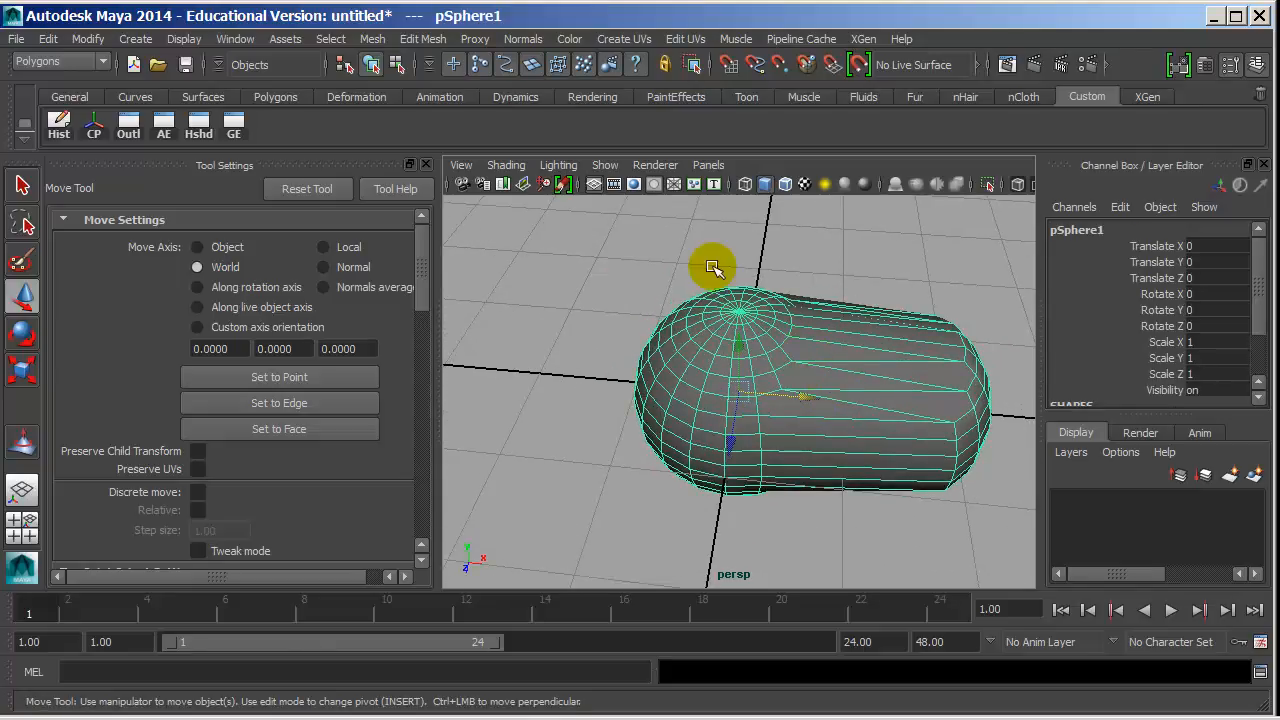
# - Open the Mirror Cut options and move the window clear of the stretched sphere
pyautogui.click(372, 39)
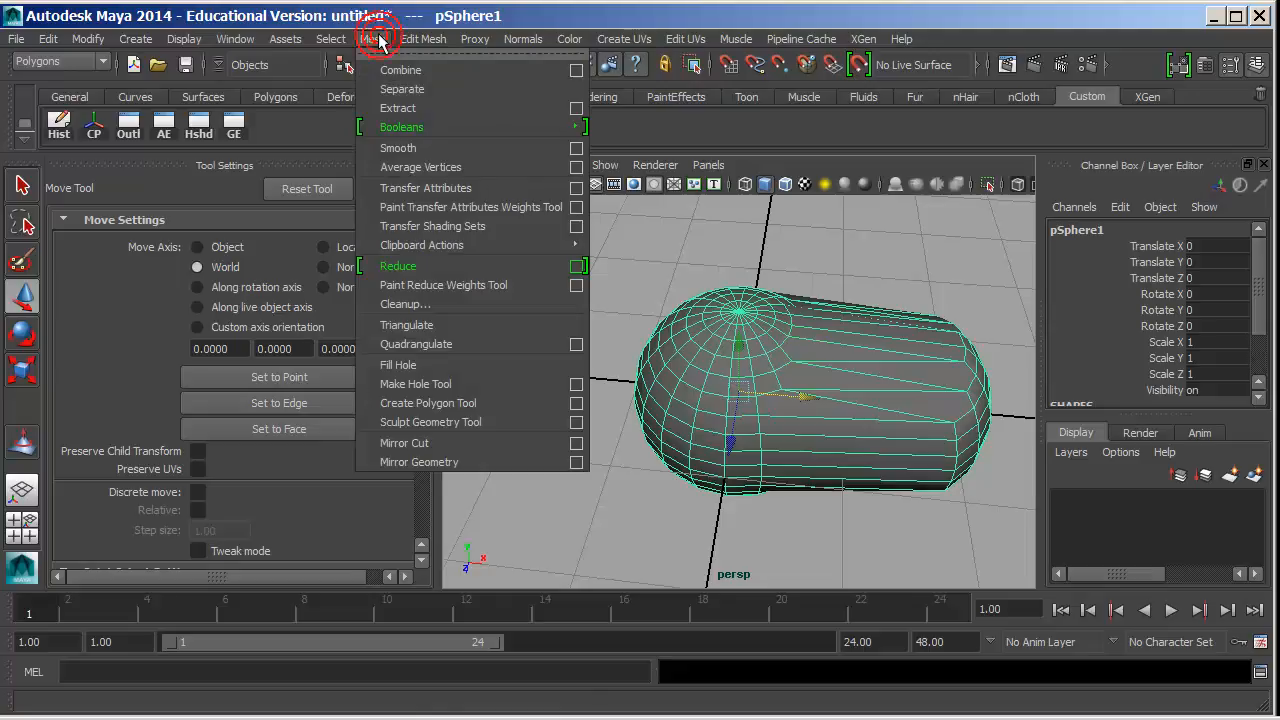
pyautogui.click(576, 444)
pyautogui.moveTo(971, 105); pyautogui.dragTo(295, 60)
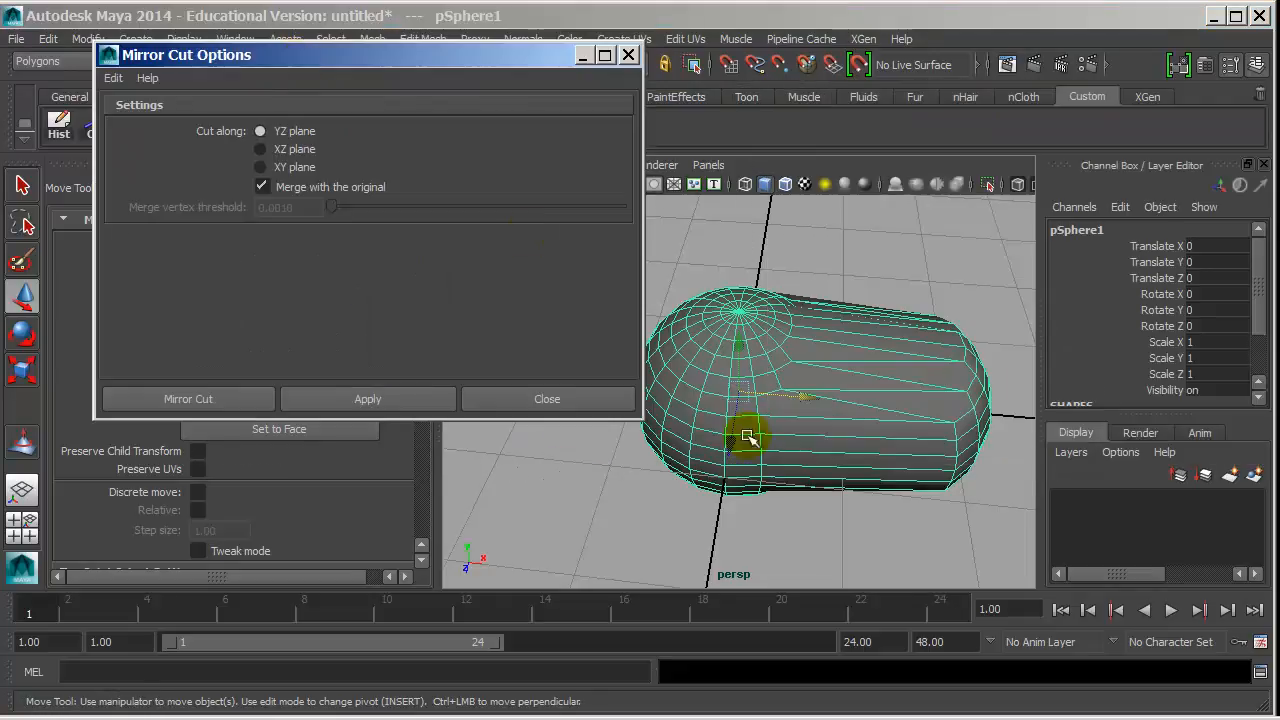
pyautogui.keyDown('alt'); pyautogui.moveTo(829, 451); pyautogui.dragTo(808, 484); pyautogui.keyUp('alt')
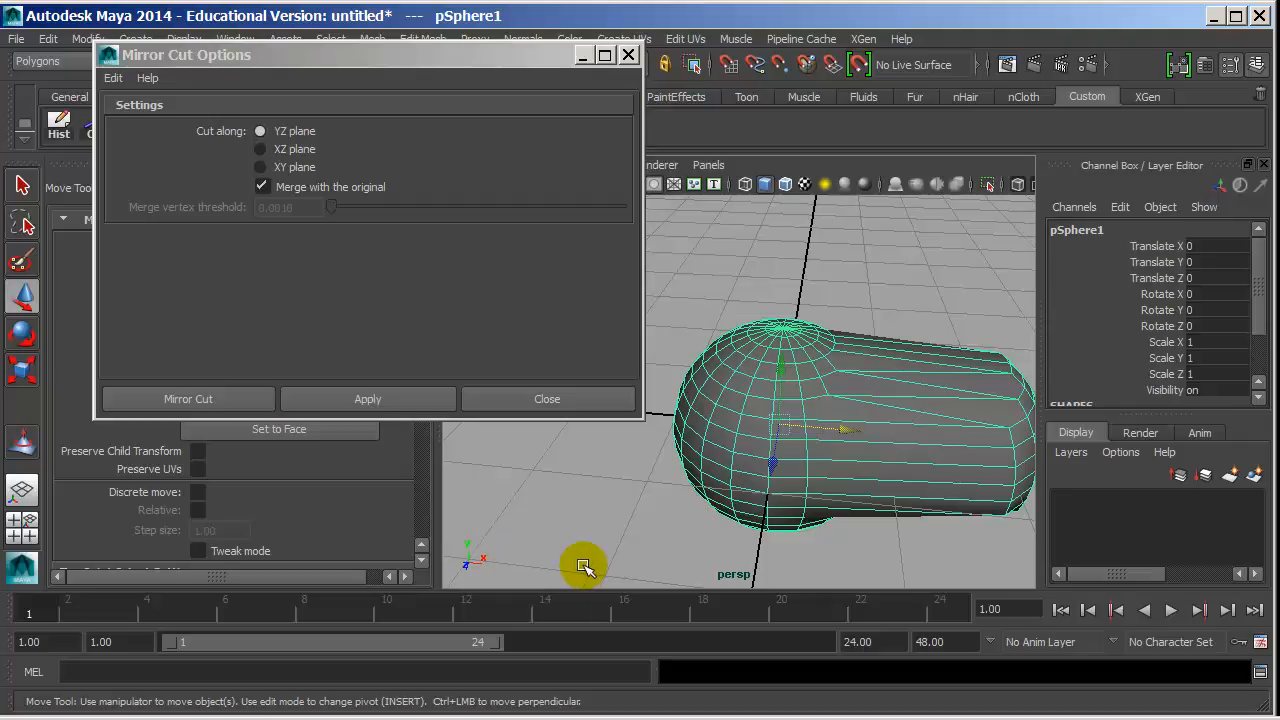
# - Try flipping the stretched sphere by scaling it to -0.926 in X, and undo the scaling
pyautogui.moveTo(872, 462)
pyautogui.keyDown('alt'); pyautogui.mouseDown()
pyautogui.moveTo(885, 463)
pyautogui.moveTo(861, 471)
pyautogui.mouseUp(); pyautogui.keyUp('alt')
pyautogui.press('r')
pyautogui.moveTo(866, 410); pyautogui.dragTo(697, 418)
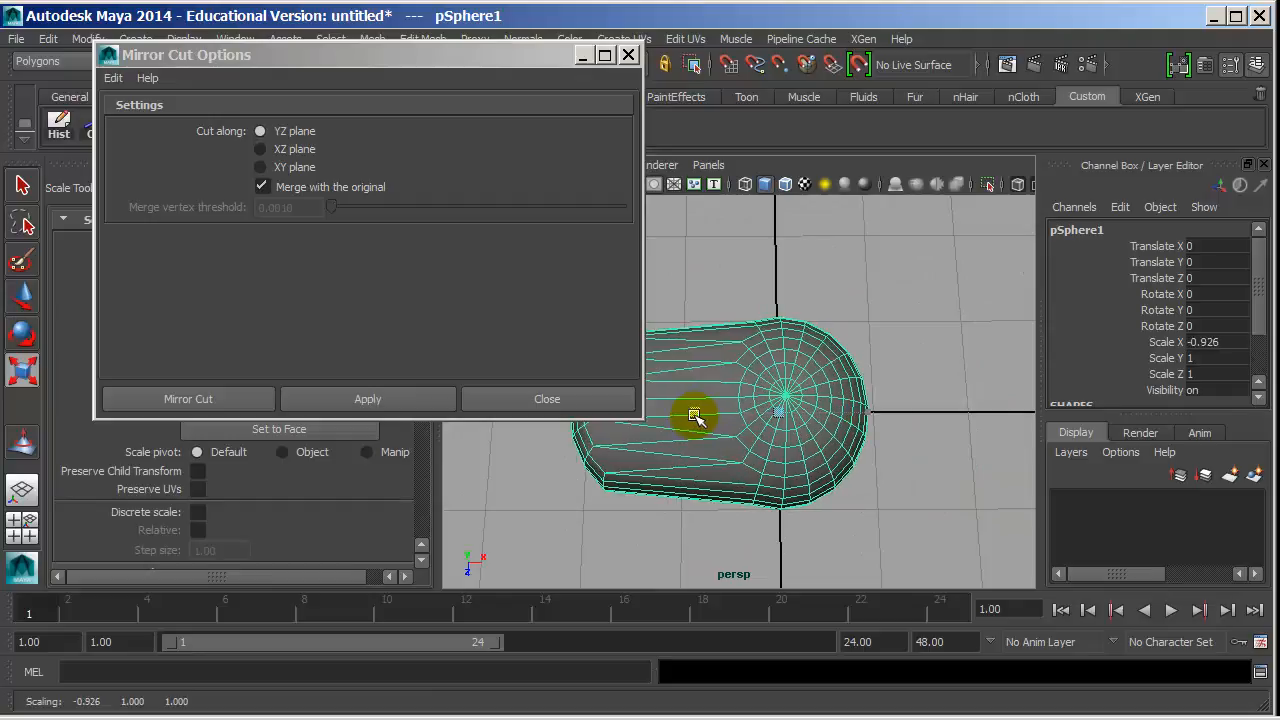
pyautogui.hotkey('ctrl', 'z')
# - Mirror Cut the stretched sphere along the YZ plane, merged with the original, and set the cut plane's Translate X to 0
pyautogui.click(278, 132)
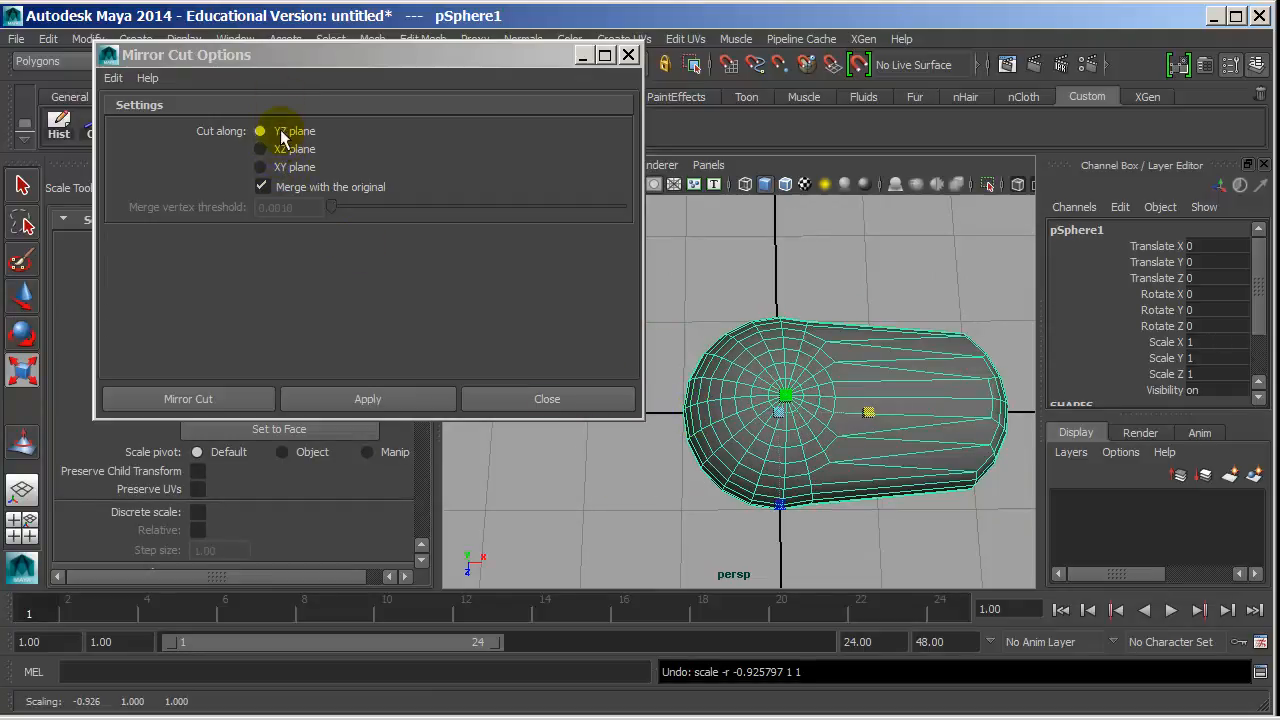
pyautogui.click(229, 396)
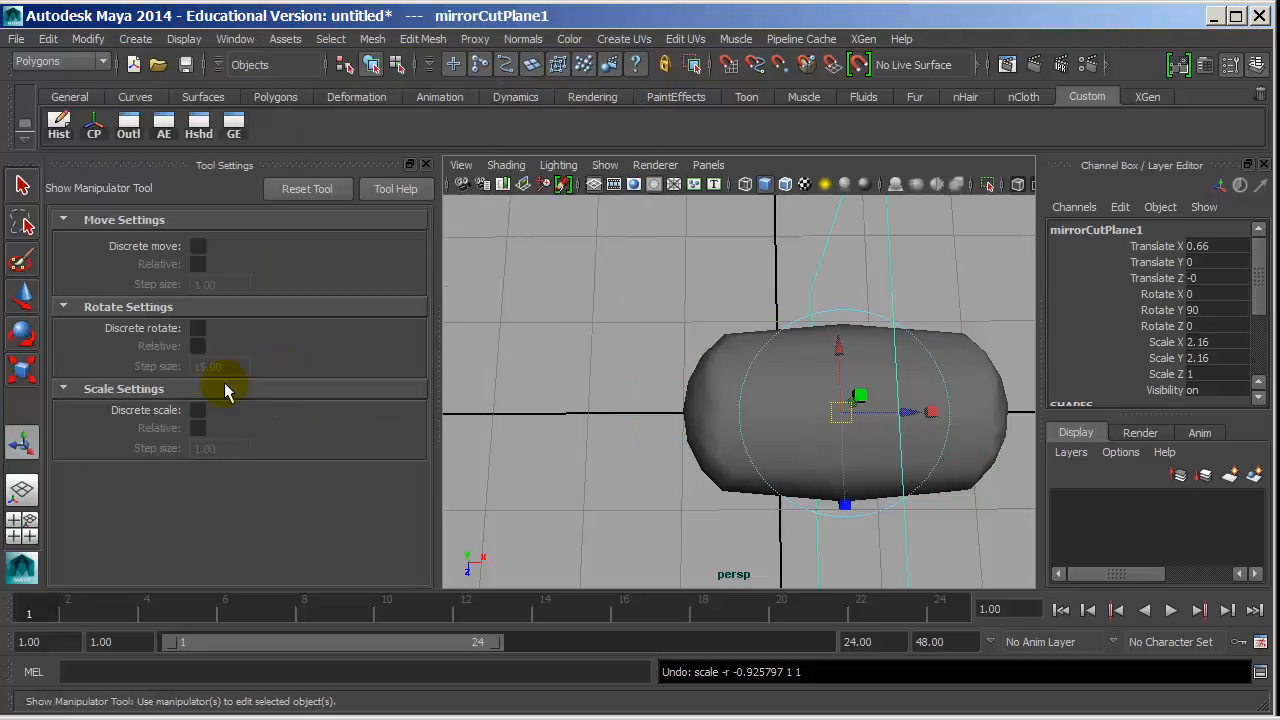
pyautogui.keyDown('alt'); pyautogui.moveTo(722, 380); pyautogui.dragTo(598, 385); pyautogui.keyUp('alt')
pyautogui.click(748, 351)
pyautogui.keyDown('alt'); pyautogui.moveTo(702, 355); pyautogui.dragTo(872, 354, button='middle'); pyautogui.keyUp('alt')
pyautogui.keyDown('alt'); pyautogui.moveTo(872, 354); pyautogui.dragTo(744, 274, button='right'); pyautogui.keyUp('alt')
pyautogui.keyDown('alt'); pyautogui.moveTo(862, 366); pyautogui.dragTo(767, 368); pyautogui.keyUp('alt')
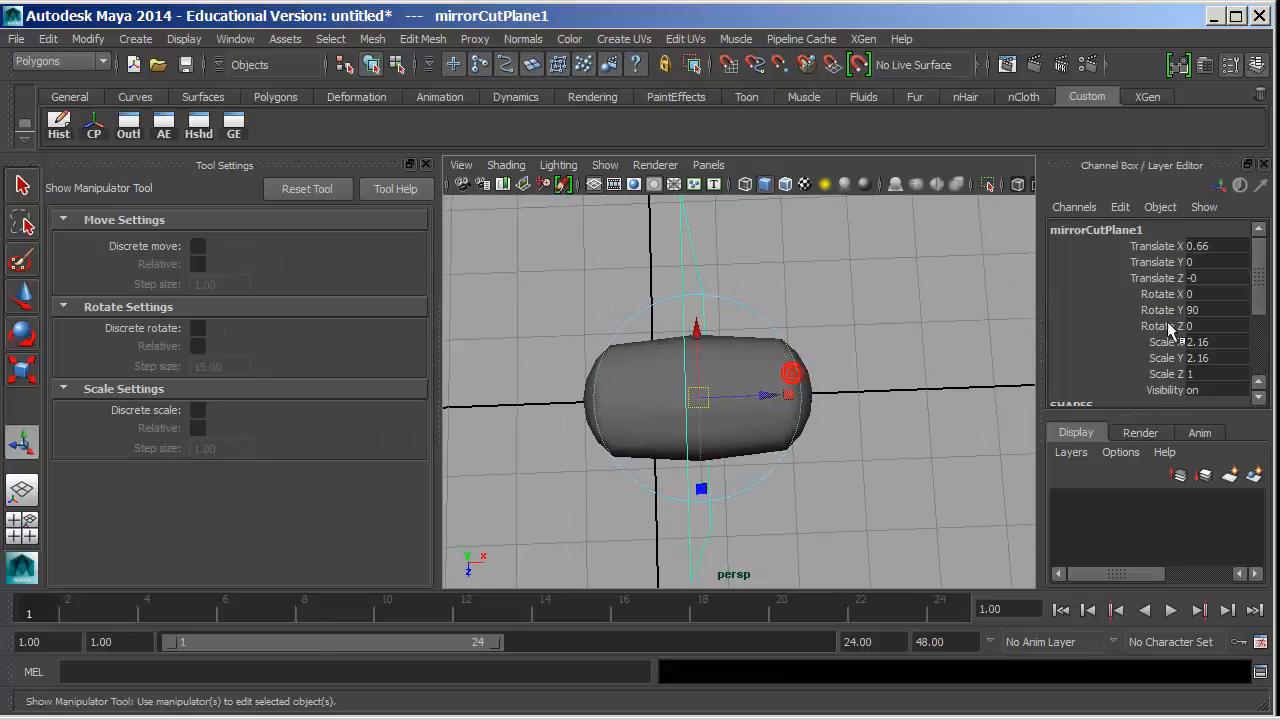
pyautogui.press('Return')
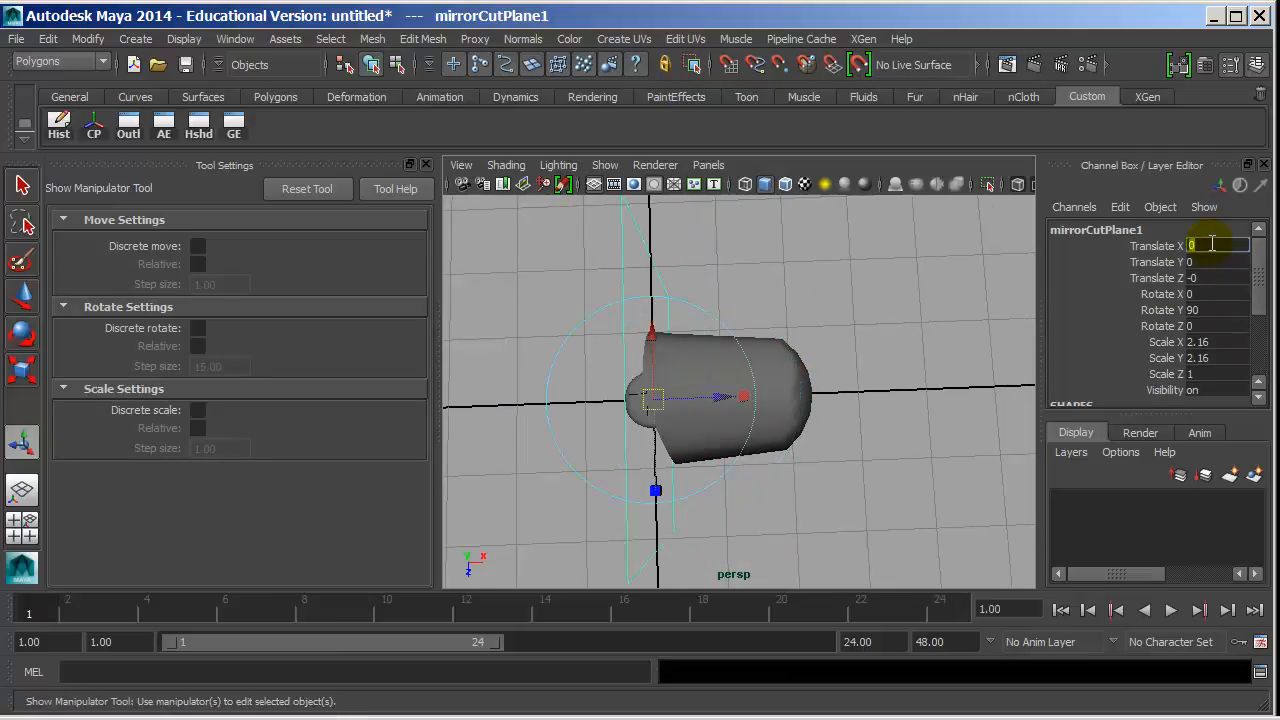
# - Select the mirrored mesh in wireframe display, assign it to initialShadingGroup, return to shaded display and deselect it
pyautogui.moveTo(894, 369)
pyautogui.keyDown('alt'); pyautogui.mouseDown()
pyautogui.moveTo(729, 414)
pyautogui.moveTo(703, 347)
pyautogui.moveTo(903, 354)
pyautogui.moveTo(820, 429)
pyautogui.moveTo(757, 388)
pyautogui.moveTo(951, 400)
pyautogui.moveTo(757, 378)
pyautogui.mouseUp(); pyautogui.keyUp('alt')
pyautogui.press('4')
pyautogui.press('5')
pyautogui.press('4')
pyautogui.click(626, 348)
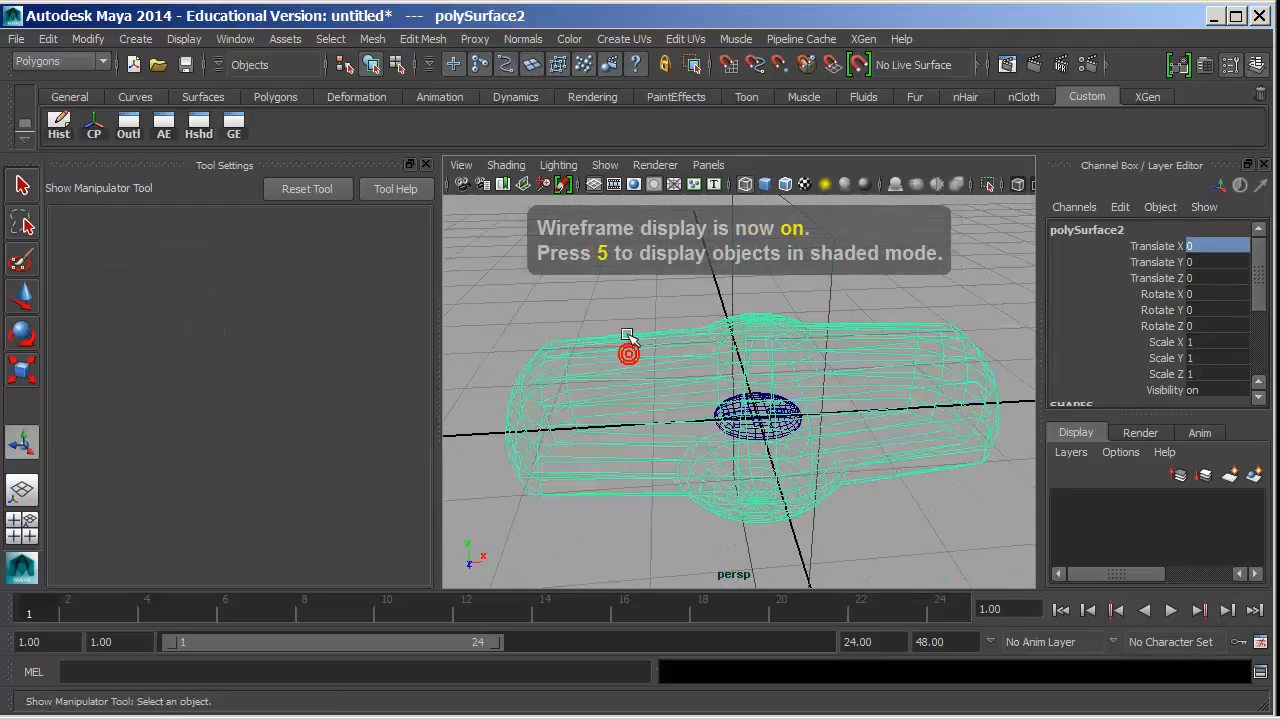
pyautogui.press('space')
pyautogui.moveTo(449, 540)
pyautogui.mouseDown()
pyautogui.moveTo(470, 434)
pyautogui.moveTo(614, 258)
pyautogui.moveTo(600, 238)
pyautogui.moveTo(690, 242)
pyautogui.mouseUp()
pyautogui.press('5')
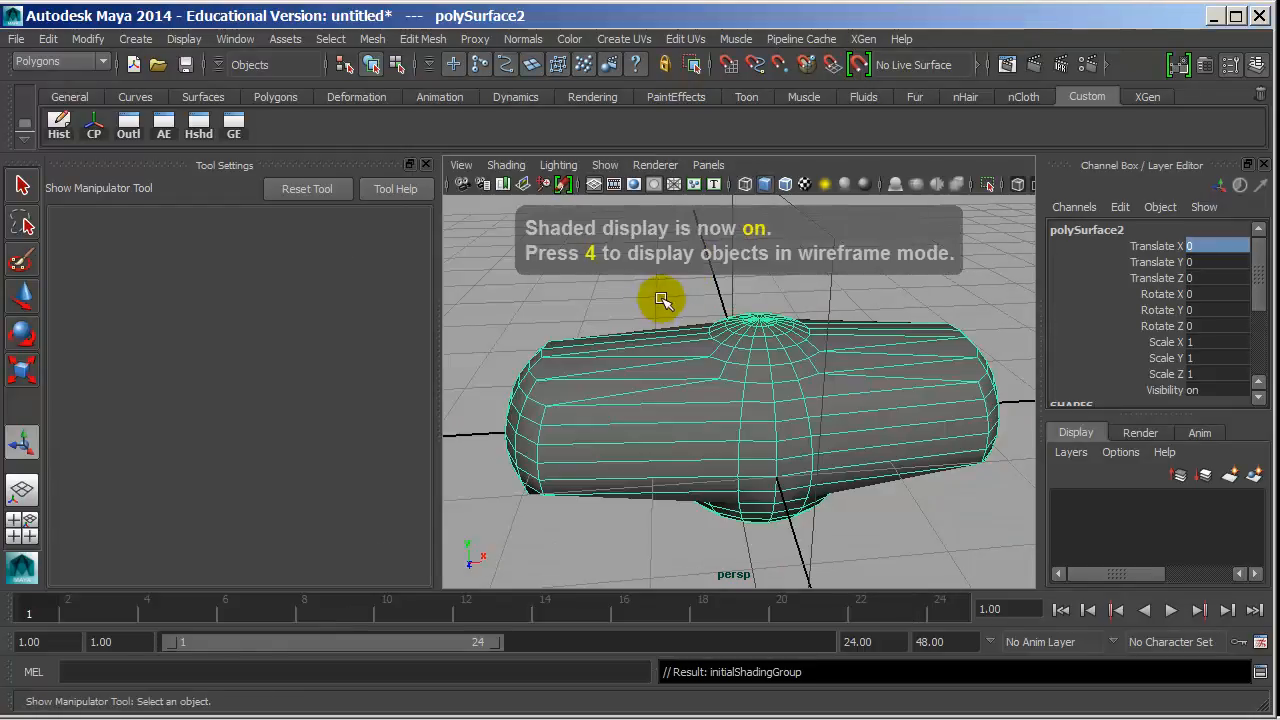
pyautogui.click(663, 296)
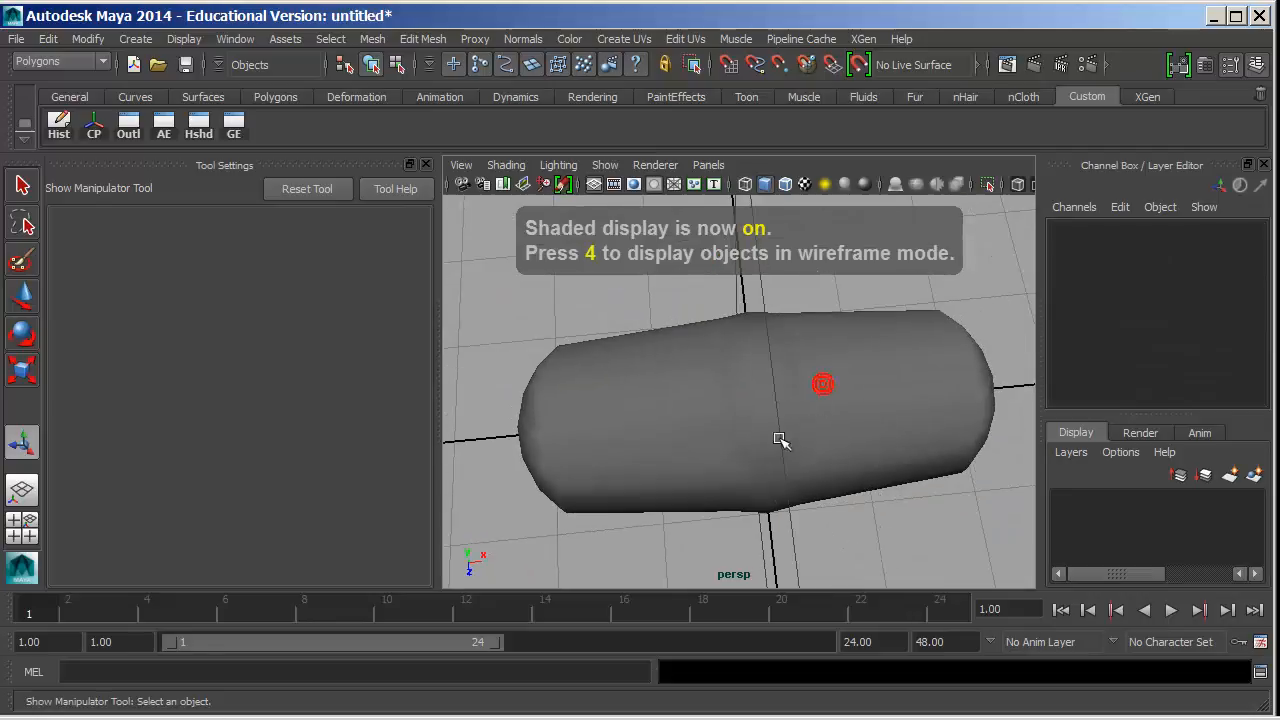
# - Slide the mirror cut plane along X to about -0.091 so the two mirrored halves meet
pyautogui.click(910, 487)
pyautogui.keyDown('alt'); pyautogui.moveTo(902, 482); pyautogui.dragTo(794, 414); pyautogui.keyUp('alt')
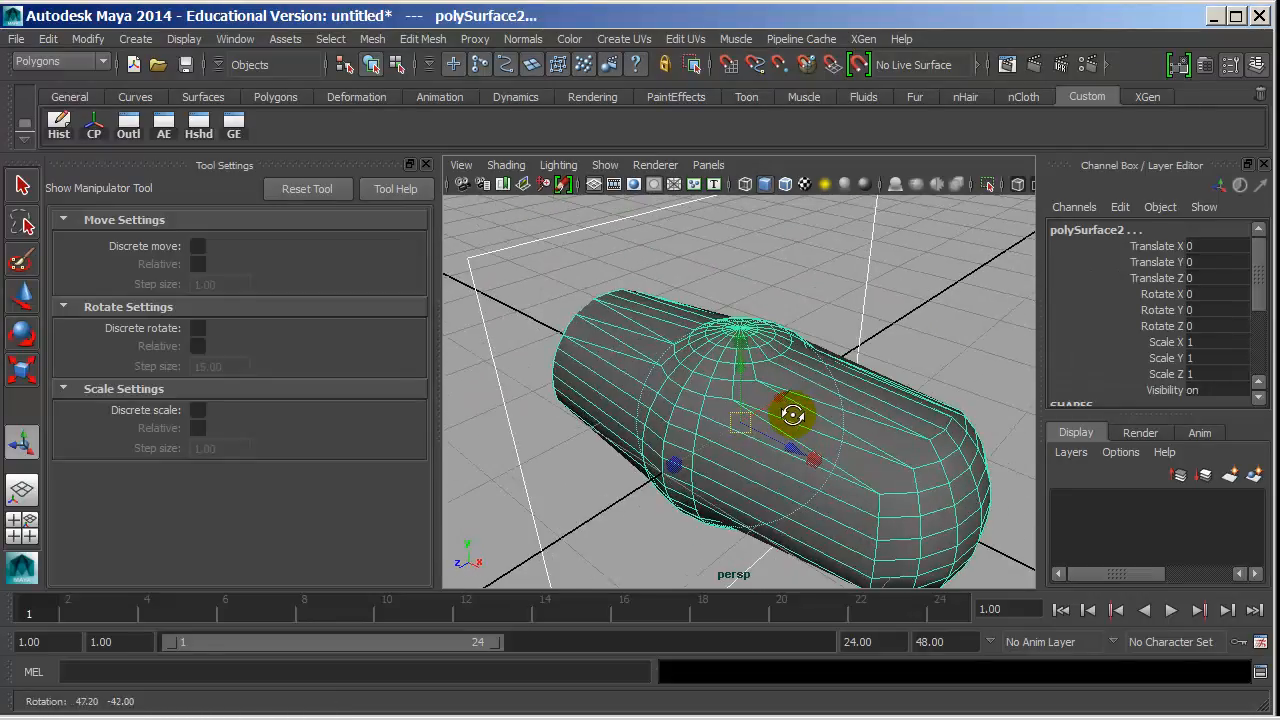
pyautogui.keyDown('alt'); pyautogui.moveTo(794, 414); pyautogui.dragTo(660, 337, button='right'); pyautogui.keyUp('alt')
pyautogui.click(805, 278)
pyautogui.moveTo(786, 408); pyautogui.dragTo(839, 525)
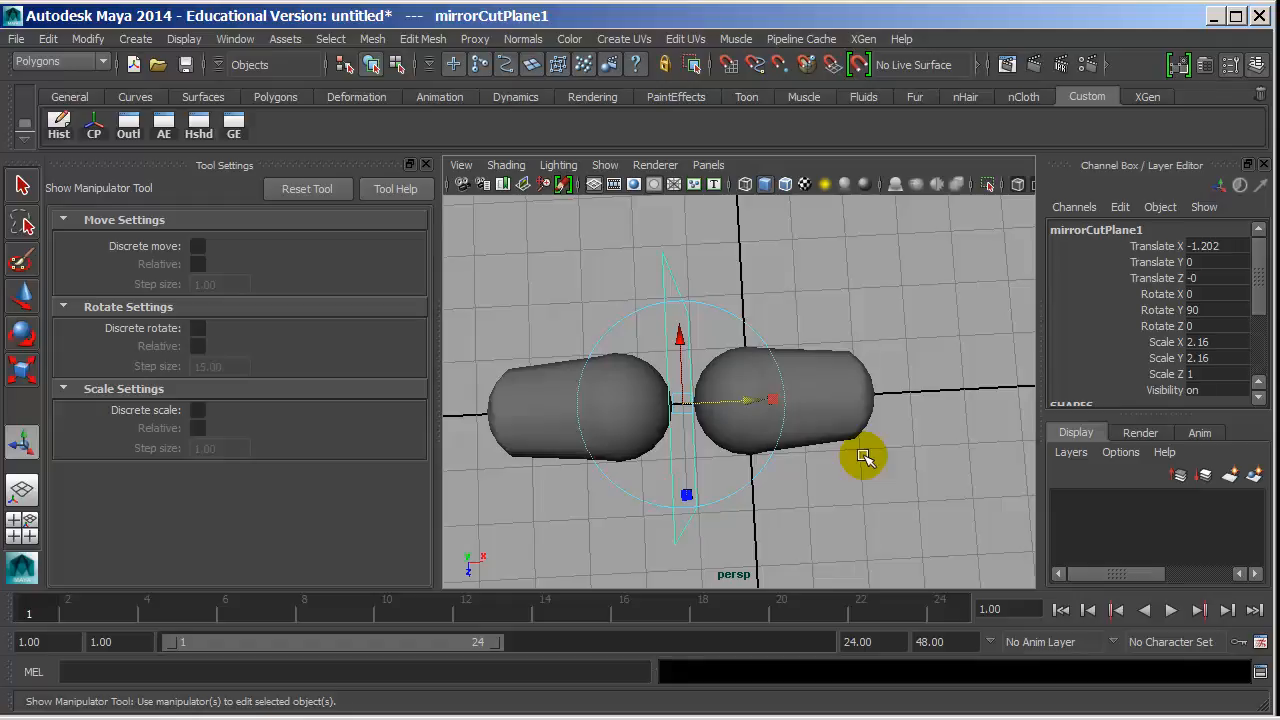
pyautogui.moveTo(754, 403); pyautogui.dragTo(808, 400)
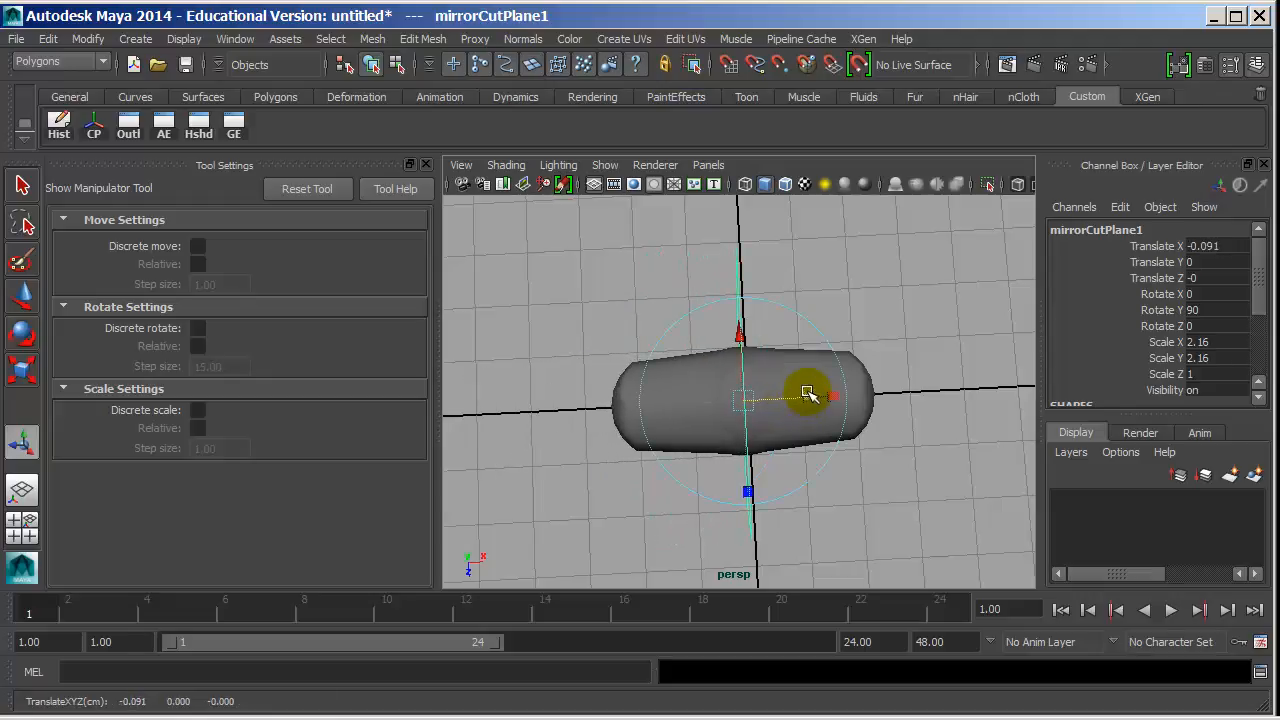
# - Delete the construction history of the mirrored mesh and deselect it
pyautogui.keyDown('alt'); pyautogui.moveTo(903, 409); pyautogui.dragTo(900, 409); pyautogui.keyUp('alt')
pyautogui.click(897, 423)
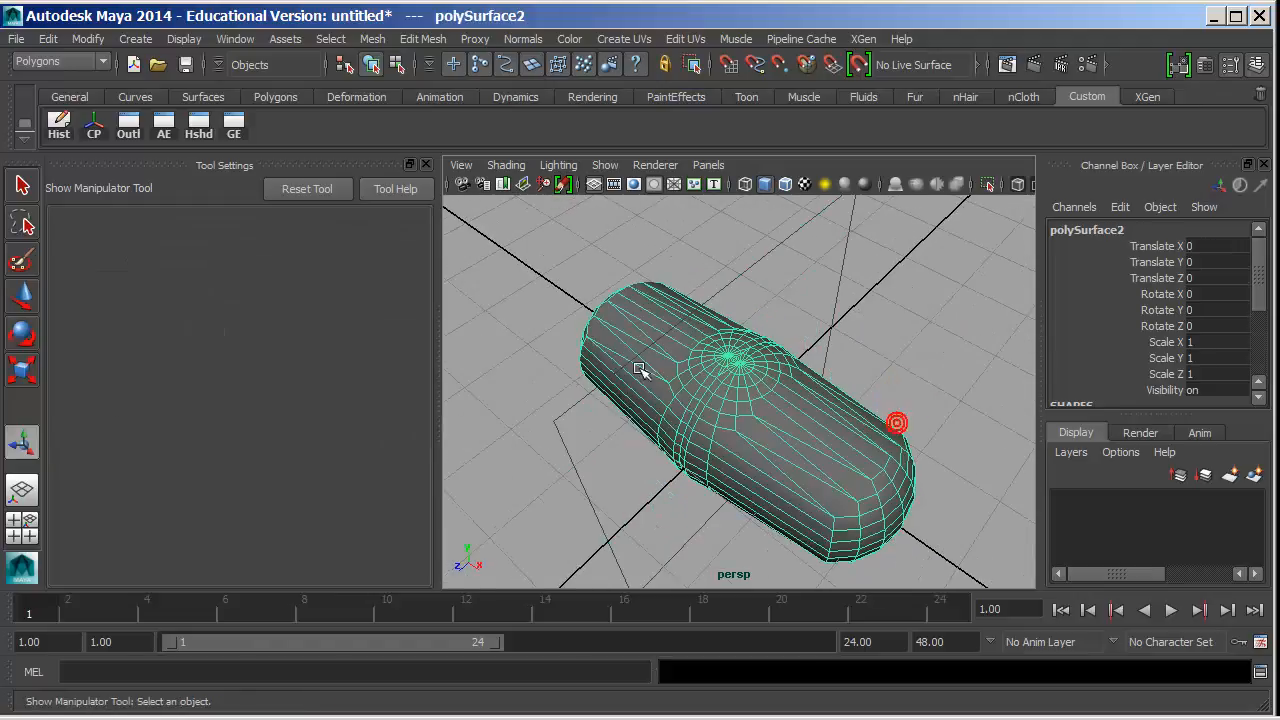
pyautogui.click(58, 125)
pyautogui.click(847, 267)
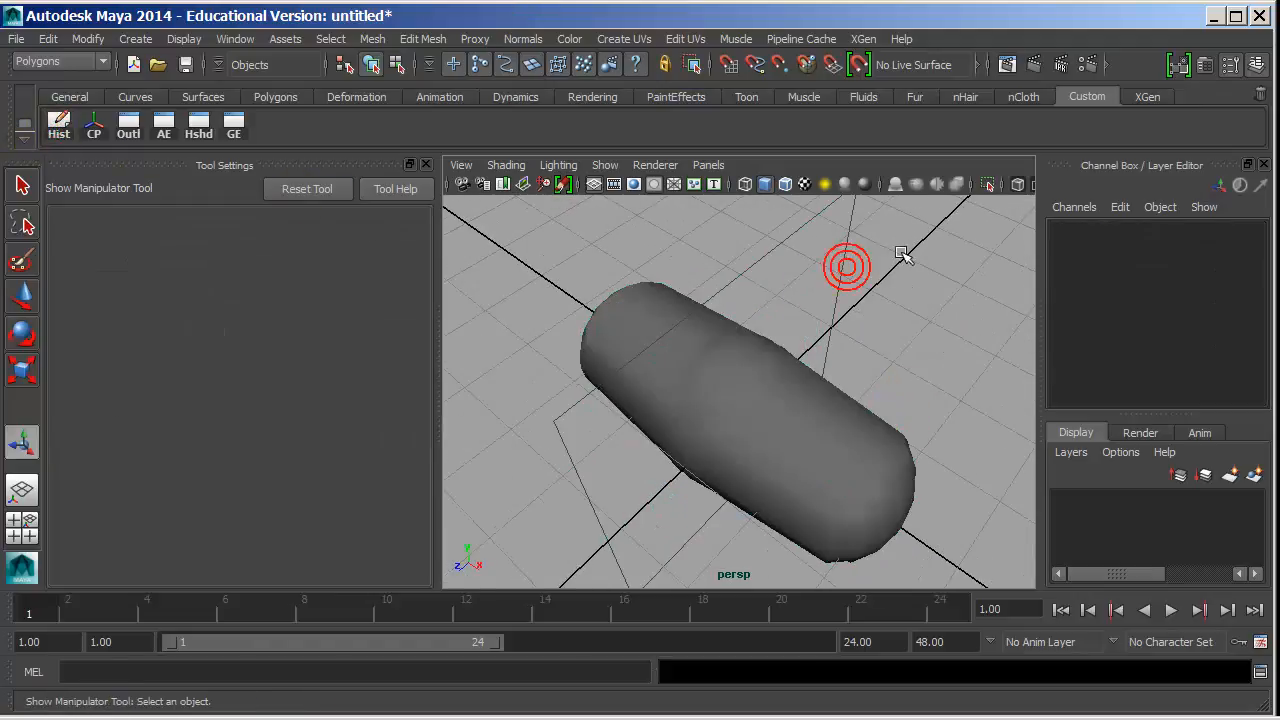
# - Delete the mirrored mesh and every leftover object so the scene is empty
pyautogui.click(832, 405)
pyautogui.keyDown('alt'); pyautogui.moveTo(730, 483); pyautogui.dragTo(823, 405); pyautogui.keyUp('alt')
pyautogui.press('Delete')
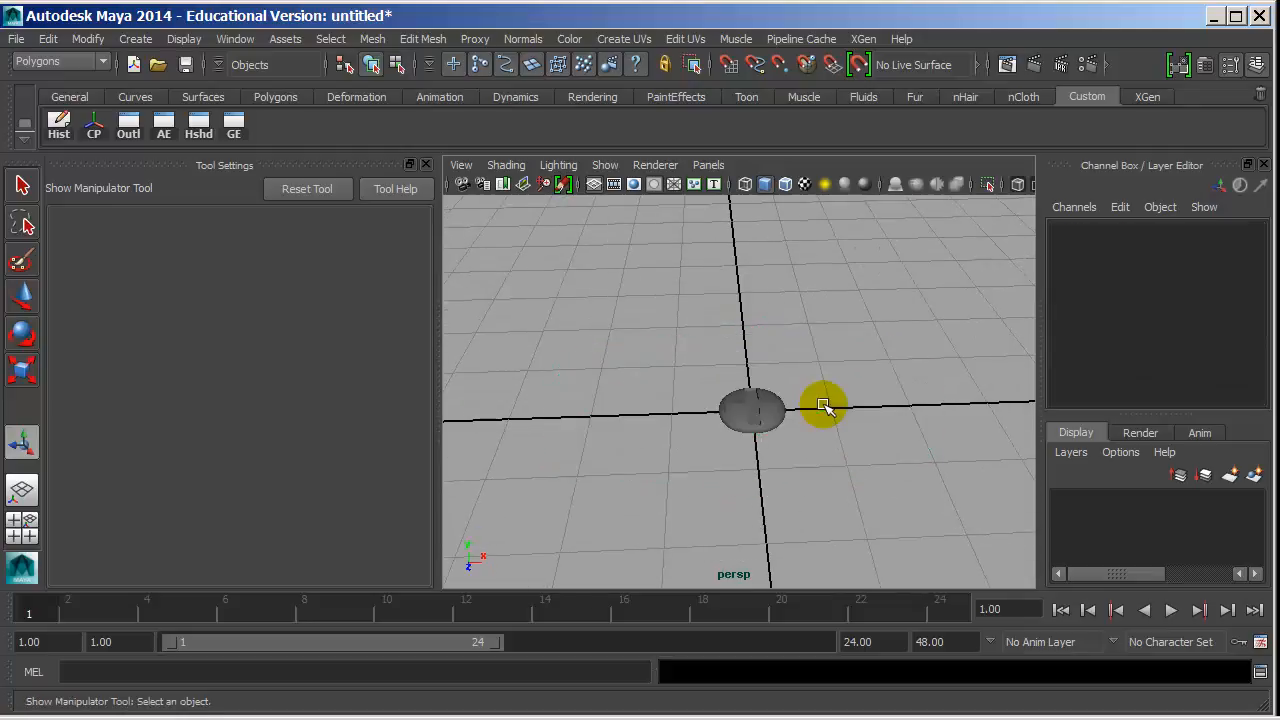
pyautogui.keyDown('alt'); pyautogui.moveTo(914, 388); pyautogui.dragTo(677, 309, button='right'); pyautogui.keyUp('alt')
pyautogui.moveTo(665, 330); pyautogui.dragTo(850, 560)
pyautogui.press('Delete')
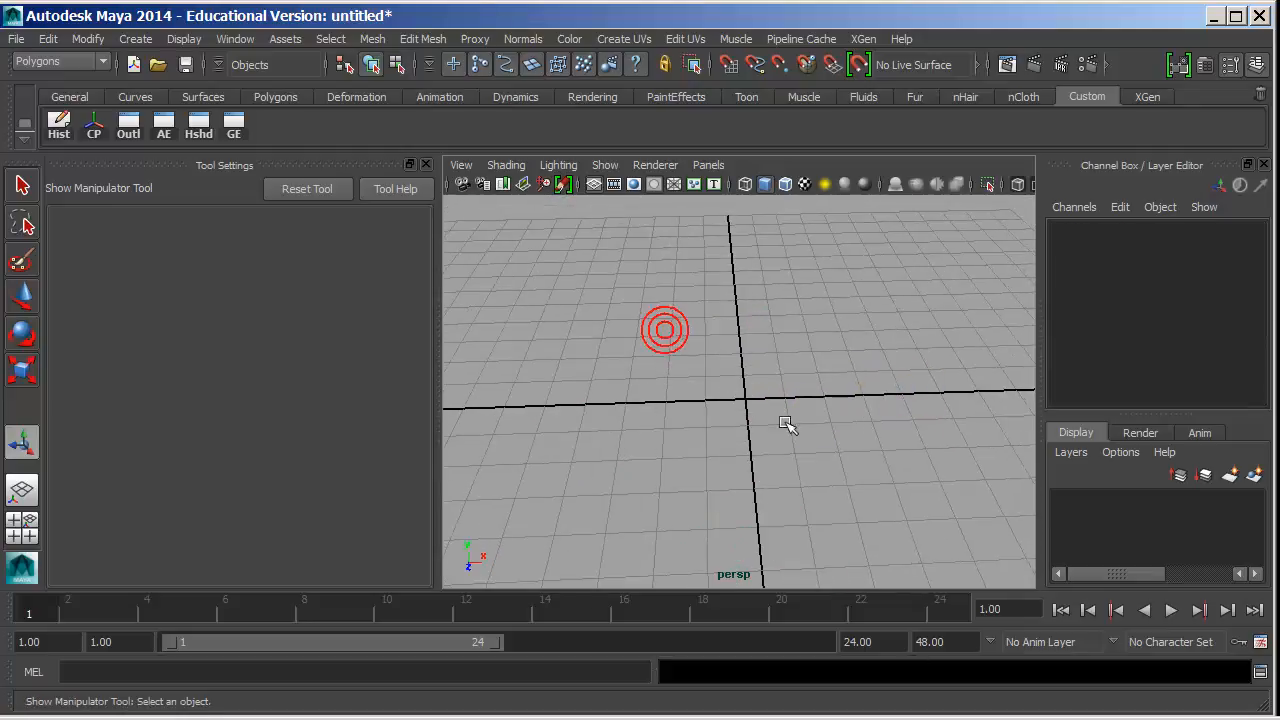
# - Create a polygon cylinder primitive at the origin
pyautogui.click(136, 38)
pyautogui.moveTo(200, 89)
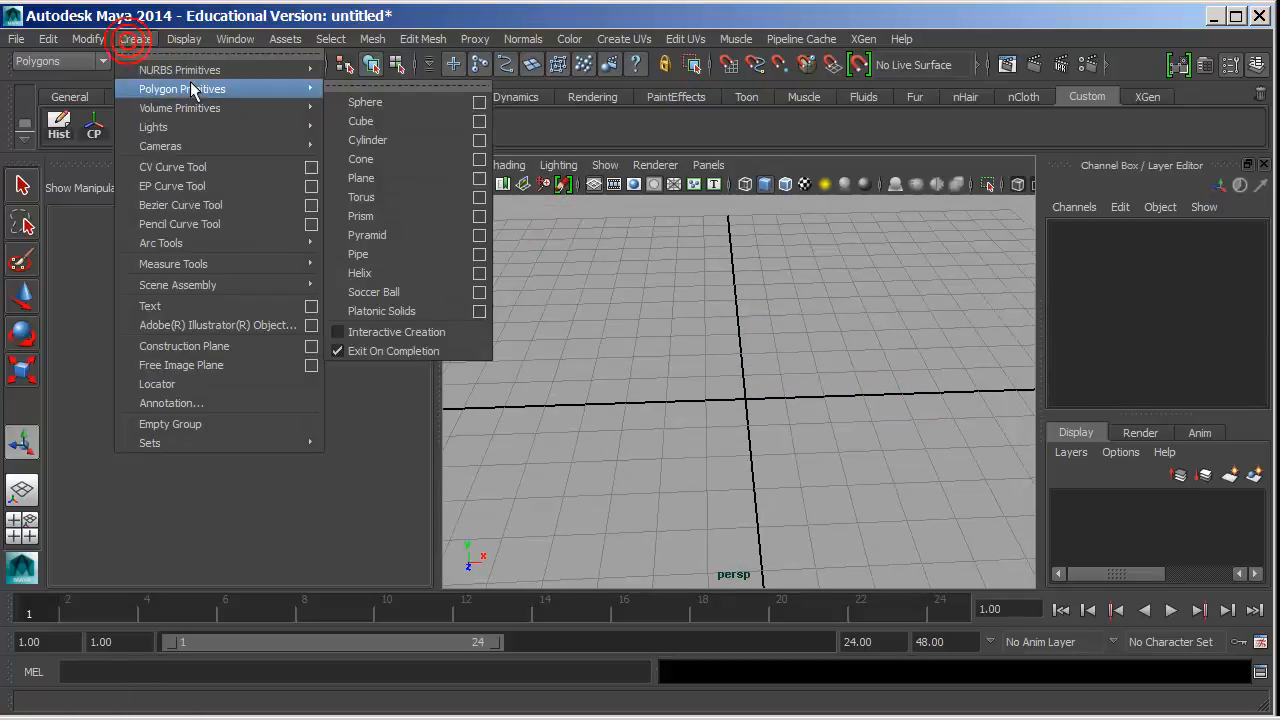
pyautogui.click(368, 140)
# - Delete the faces on the negative X half of the cylinder
pyautogui.press('space')
pyautogui.moveTo(723, 346); pyautogui.dragTo(729, 386)
pyautogui.keyDown('alt'); pyautogui.moveTo(745, 382); pyautogui.dragTo(660, 376, button='right'); pyautogui.keyUp('alt')
pyautogui.press('space')
pyautogui.moveTo(658, 375); pyautogui.dragTo(600, 375)
pyautogui.keyDown('alt'); pyautogui.moveTo(797, 354); pyautogui.dragTo(714, 352, button='right'); pyautogui.keyUp('alt')
pyautogui.moveTo(709, 320); pyautogui.dragTo(708, 297, button='right')
pyautogui.moveTo(731, 274); pyautogui.dragTo(622, 594)
pyautogui.press('Delete')
# - Move the top rim vertices at the half cylinder's outer positive X side down along Y
pyautogui.press('space')
pyautogui.moveTo(764, 374); pyautogui.dragTo(689, 349)
pyautogui.keyDown('alt'); pyautogui.moveTo(689, 349); pyautogui.dragTo(826, 334, button='right'); pyautogui.keyUp('alt')
pyautogui.keyDown('alt'); pyautogui.moveTo(826, 332); pyautogui.dragTo(842, 321); pyautogui.keyUp('alt')
pyautogui.moveTo(800, 357); pyautogui.dragTo(783, 252, button='right')
pyautogui.keyDown('alt'); pyautogui.moveTo(820, 274); pyautogui.dragTo(846, 270); pyautogui.keyUp('alt')
pyautogui.moveTo(922, 261); pyautogui.dragTo(856, 338)
pyautogui.press('w')
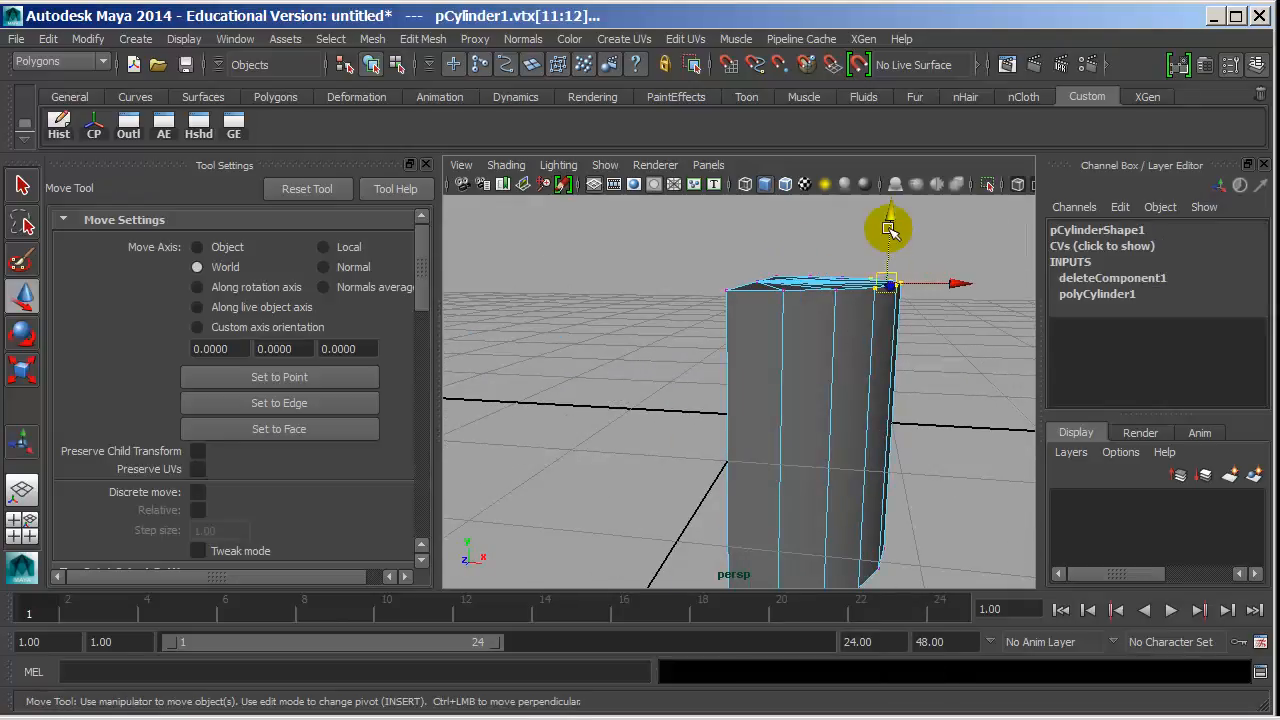
pyautogui.moveTo(888, 229); pyautogui.dragTo(885, 307)
# - Return the half cylinder to object selection and apply Mirror Cut to it
pyautogui.moveTo(797, 380); pyautogui.dragTo(847, 333, button='right')
pyautogui.keyDown('alt'); pyautogui.moveTo(857, 383); pyautogui.dragTo(775, 372); pyautogui.keyUp('alt')
pyautogui.keyDown('alt'); pyautogui.moveTo(775, 372); pyautogui.dragTo(691, 363, button='right'); pyautogui.keyUp('alt')
pyautogui.moveTo(757, 369)
pyautogui.keyDown('alt'); pyautogui.mouseDown()
pyautogui.moveTo(685, 360)
pyautogui.moveTo(755, 345)
pyautogui.mouseUp(); pyautogui.keyUp('alt')
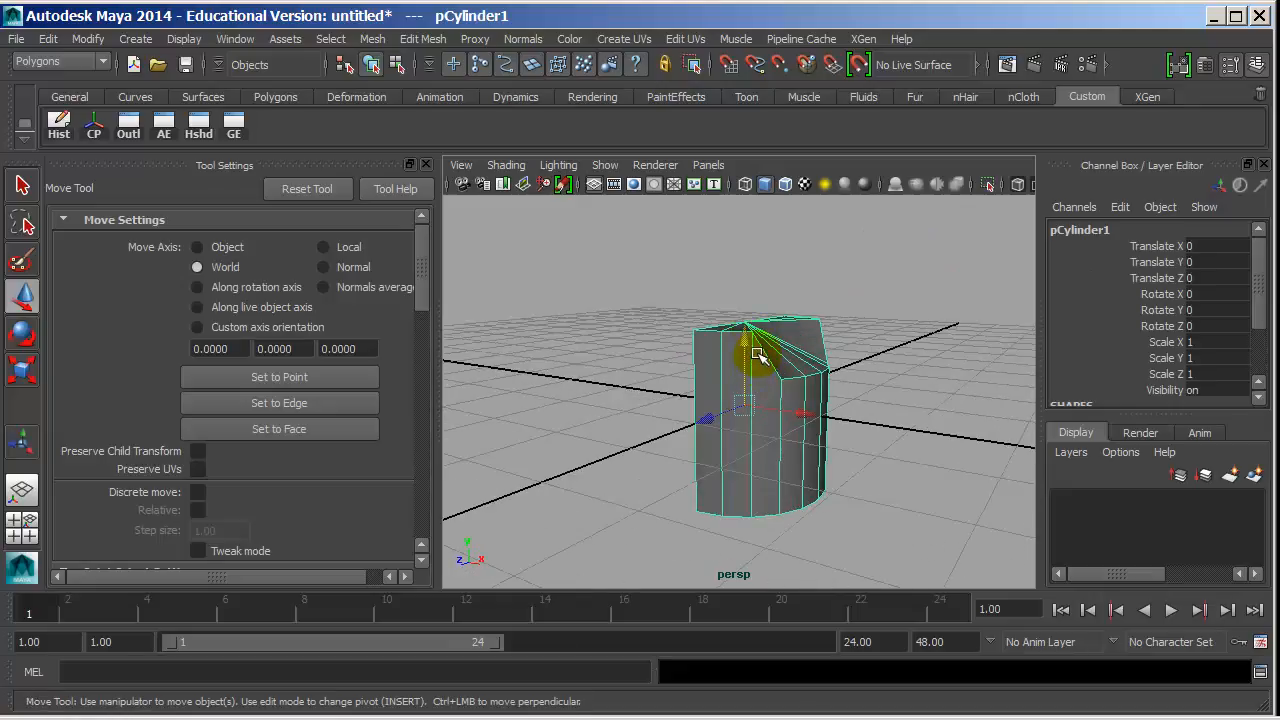
pyautogui.click(372, 38)
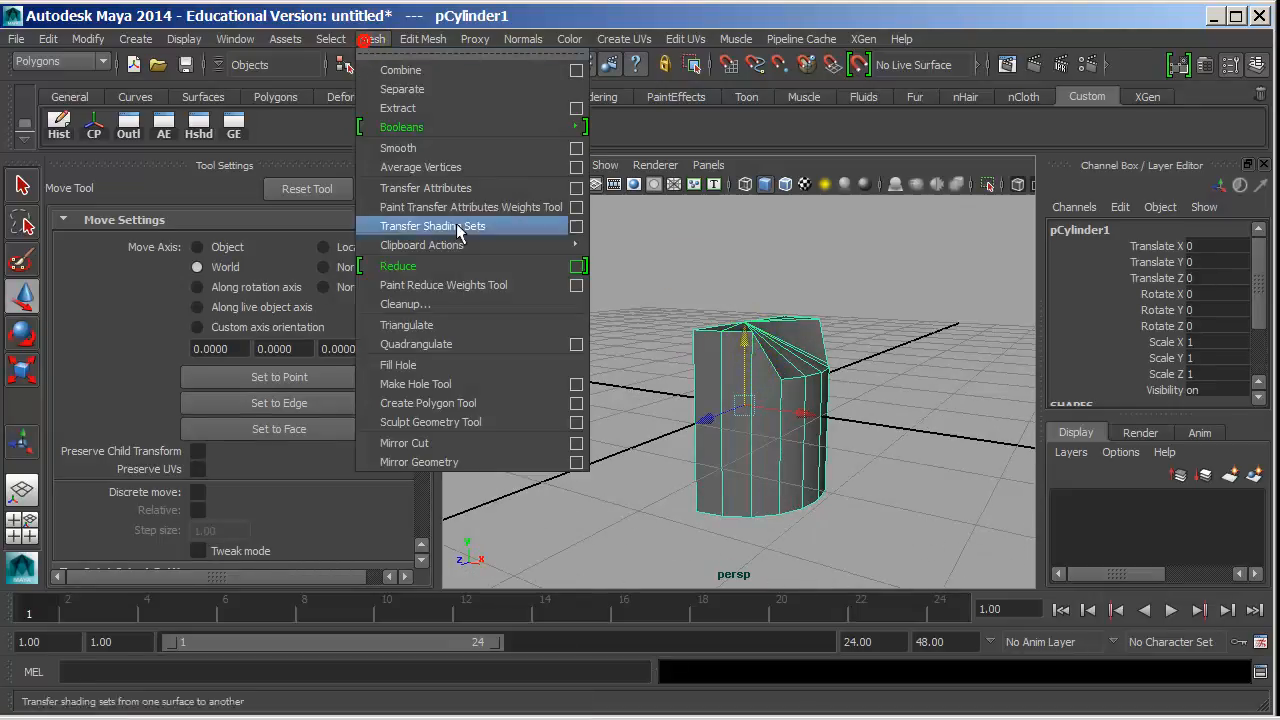
pyautogui.click(500, 446)
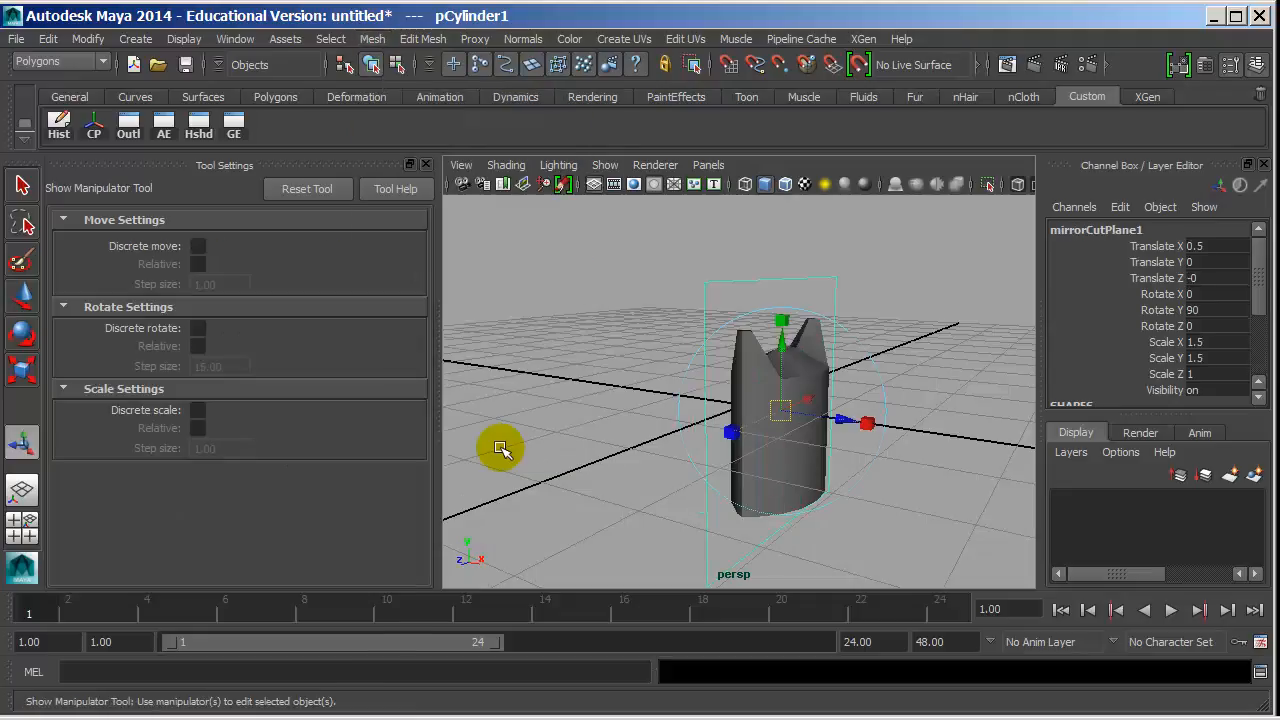
# - Display the scene in wireframe and set the mirror cut plane's Translate X to 0
pyautogui.keyDown('alt'); pyautogui.moveTo(742, 423); pyautogui.dragTo(1055, 307); pyautogui.keyUp('alt')
pyautogui.press('4')
pyautogui.doubleClick(1214, 245)
pyautogui.write('0')
pyautogui.press('Return')
pyautogui.keyDown('alt'); pyautogui.moveTo(911, 346); pyautogui.dragTo(849, 318); pyautogui.keyUp('alt')
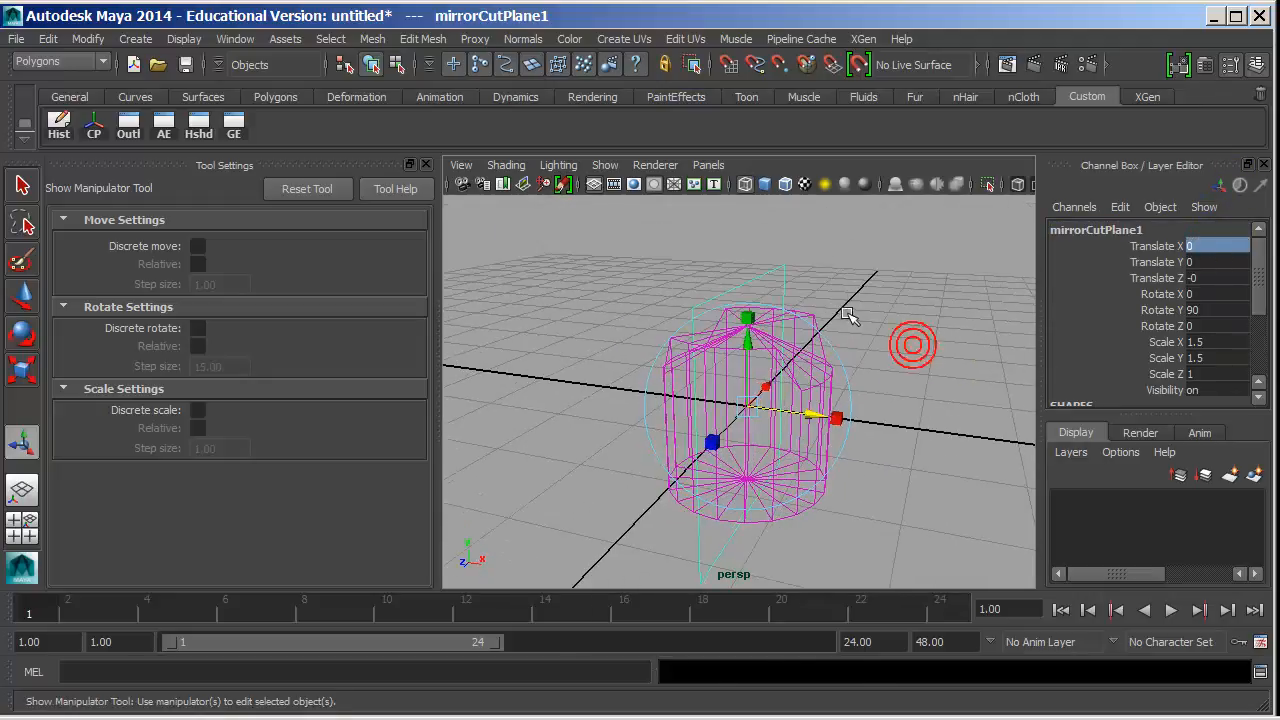
# - Undo the Mirror Cut on the half cylinder and switch back to shaded display
pyautogui.hotkey('ctrl', 'z')
pyautogui.hotkey('ctrl', 'z')
pyautogui.hotkey('ctrl', 'z')
pyautogui.press('4')
pyautogui.press('5')
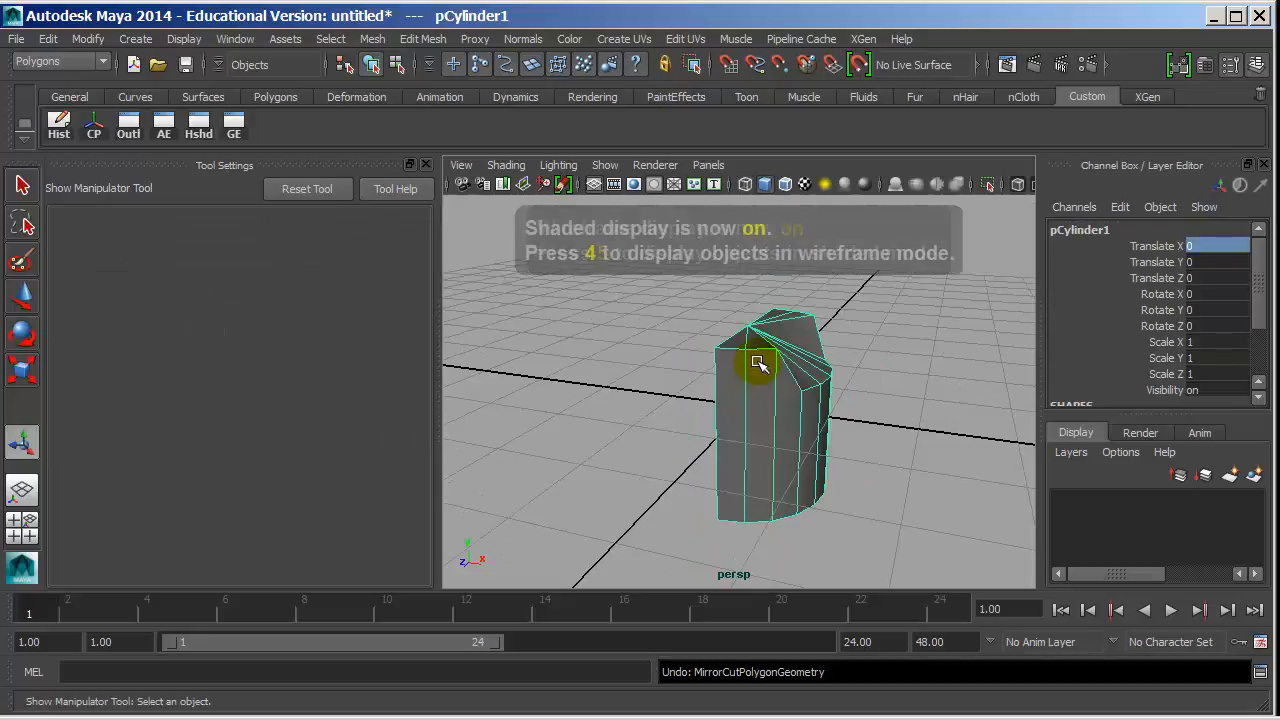
# - Mirror the half cylinder's geometry in the -X direction, merged with the original and with Merge vertices enabled
pyautogui.click(376, 40)
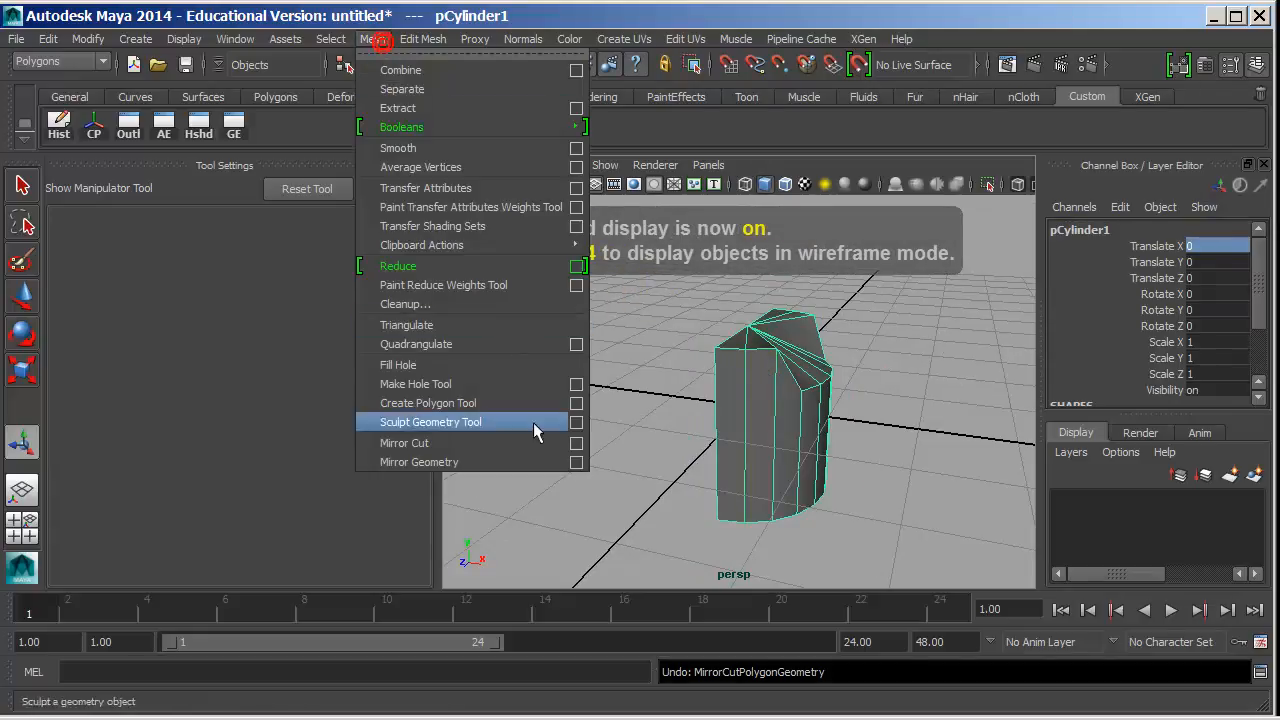
pyautogui.click(578, 457)
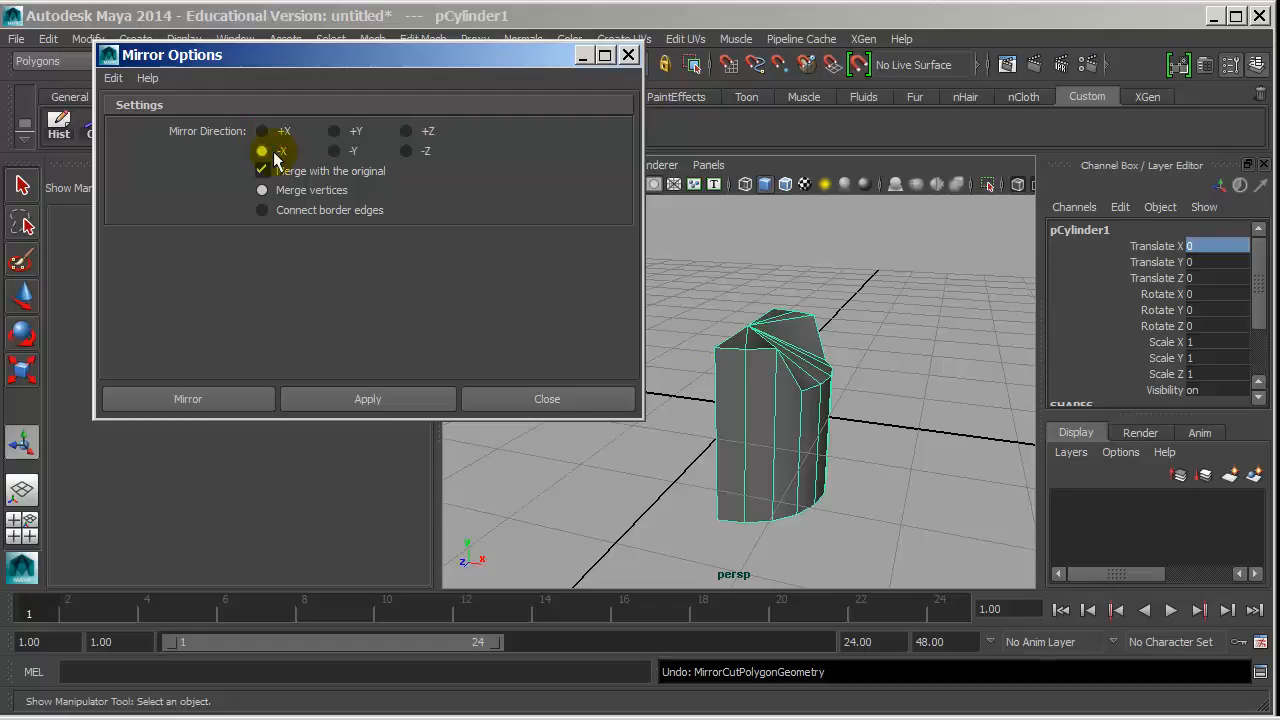
pyautogui.keyDown('alt'); pyautogui.moveTo(640, 434); pyautogui.dragTo(779, 460); pyautogui.keyUp('alt')
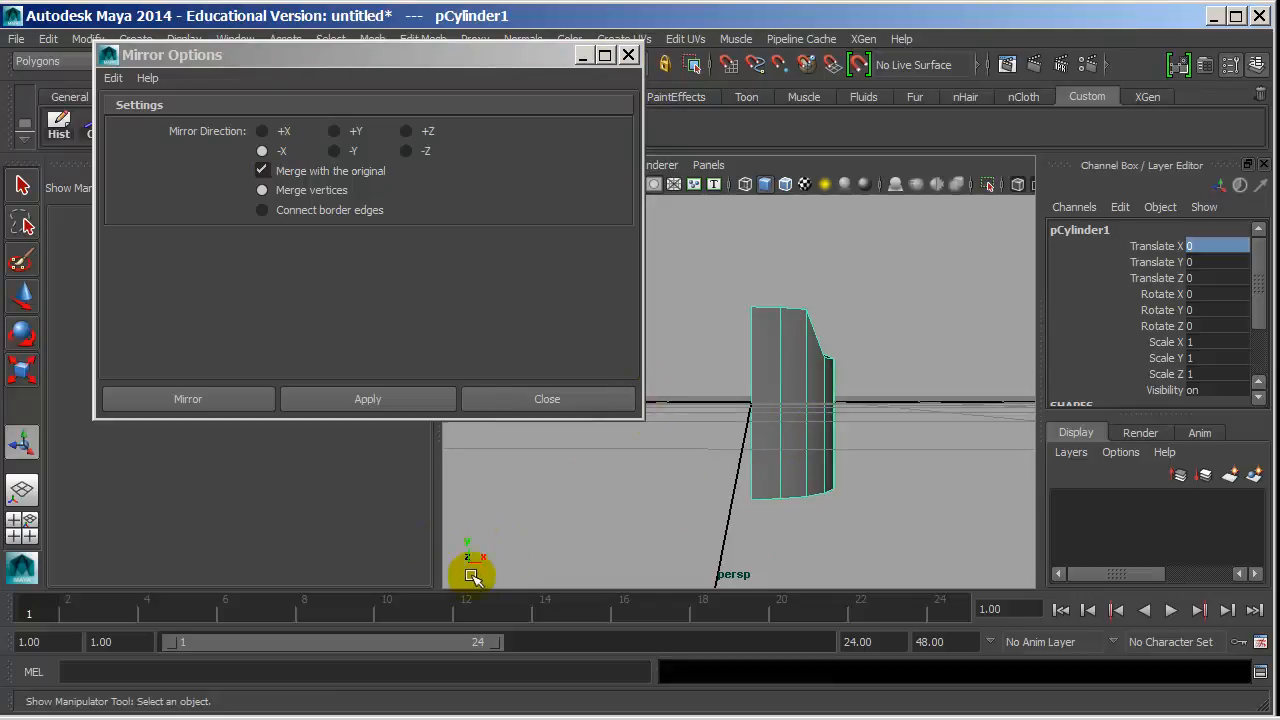
pyautogui.click(266, 151)
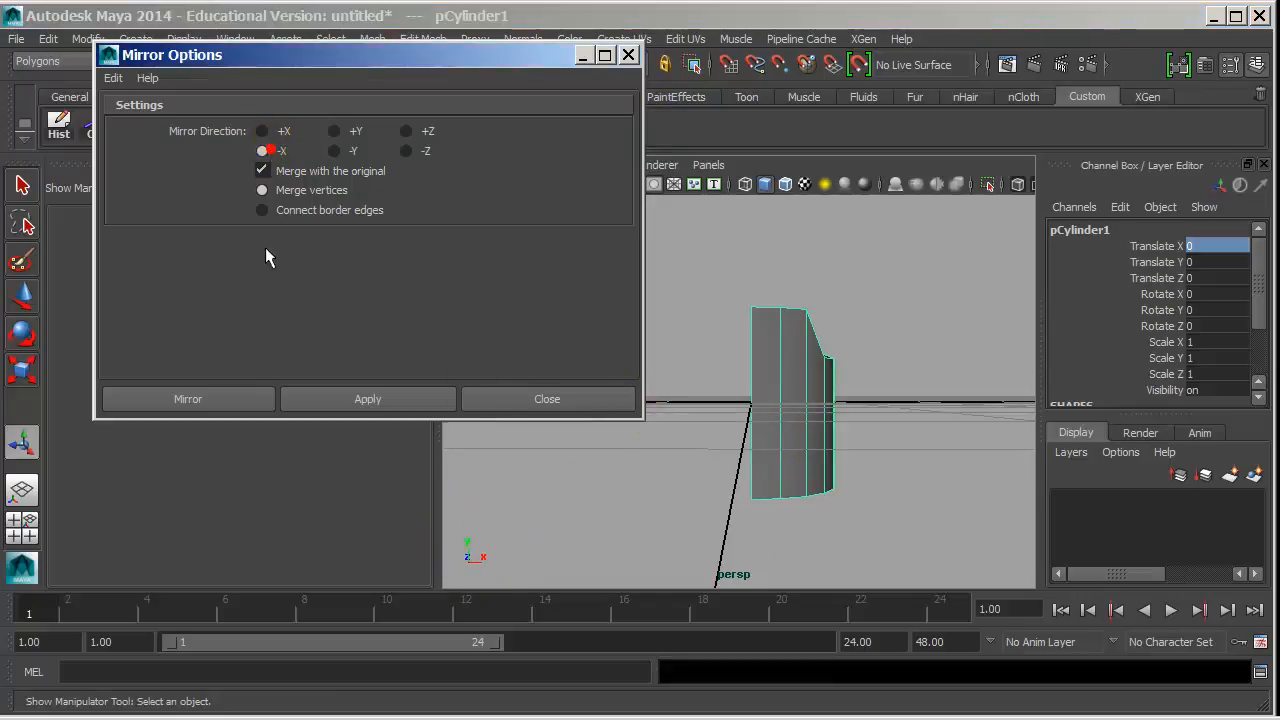
pyautogui.click(232, 392)
pyautogui.keyDown('alt'); pyautogui.moveTo(740, 398); pyautogui.dragTo(757, 363); pyautogui.keyUp('alt')
pyautogui.click(755, 368)
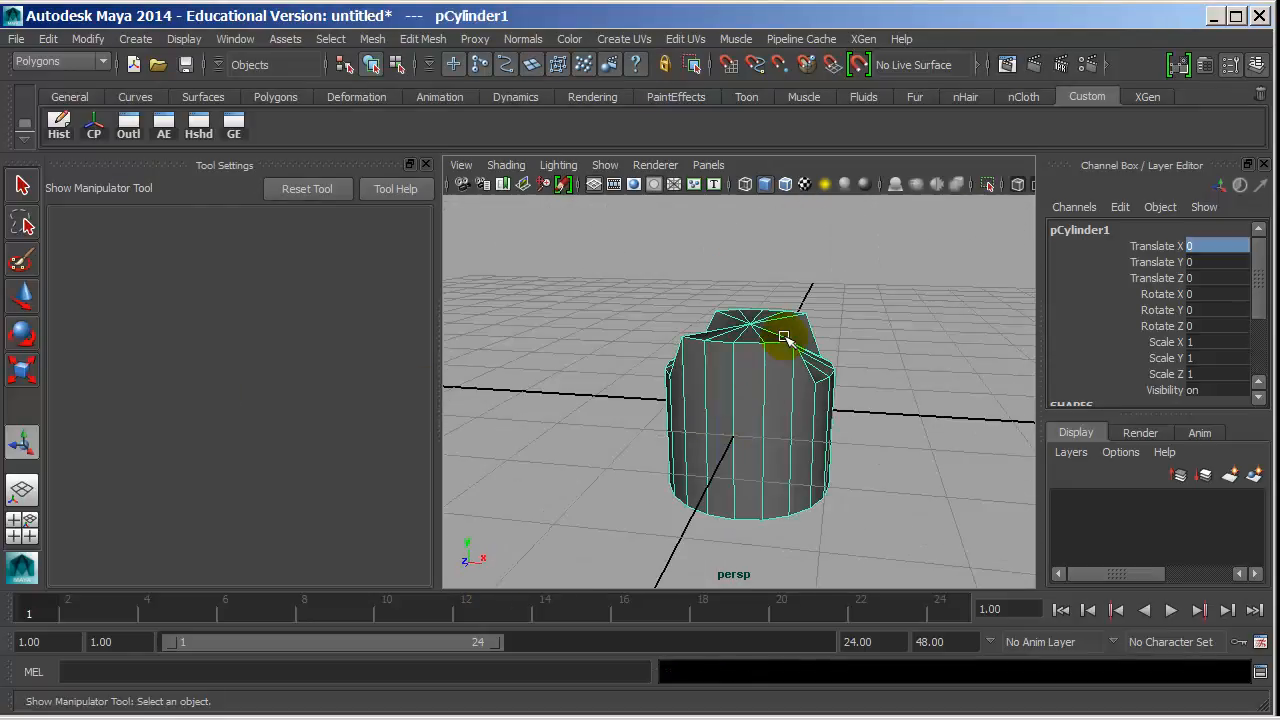
# - Compare the mirrored cylinder with smooth mesh preview on and off
pyautogui.press('1')
pyautogui.press('3')
pyautogui.press('1')
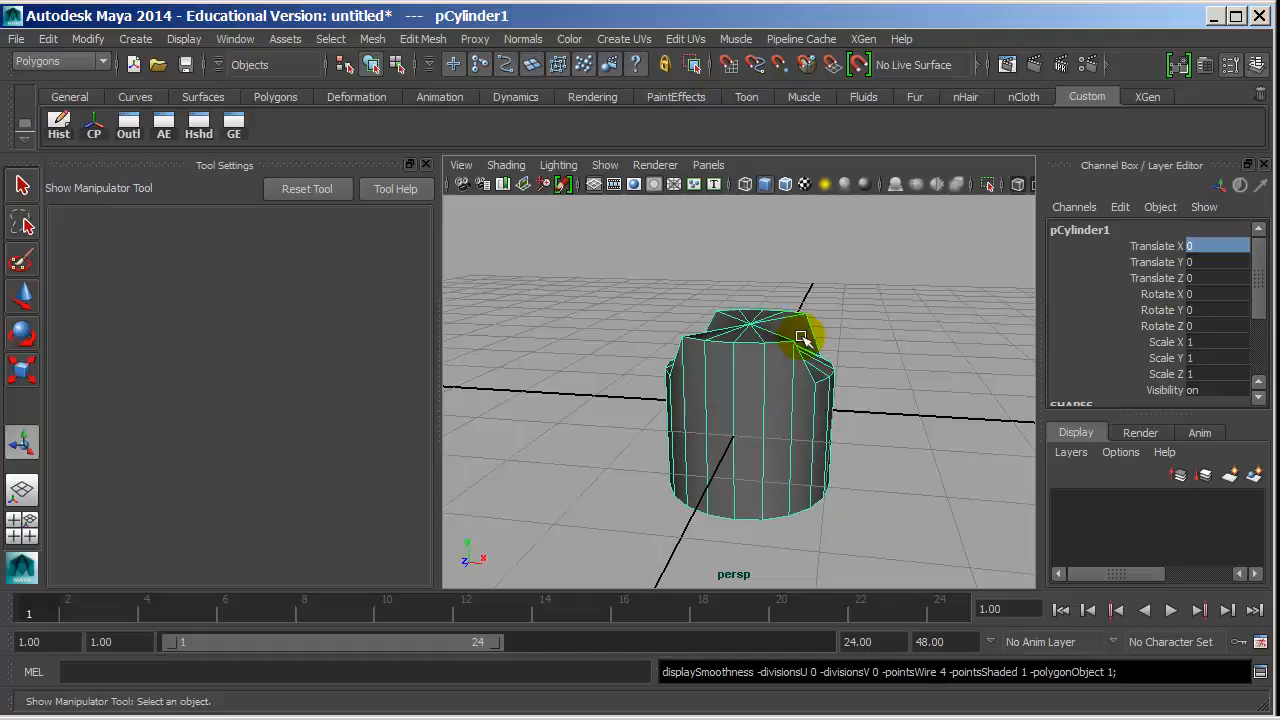
pyautogui.press('3')
pyautogui.press('1')
pyautogui.press('3')
pyautogui.press('1')
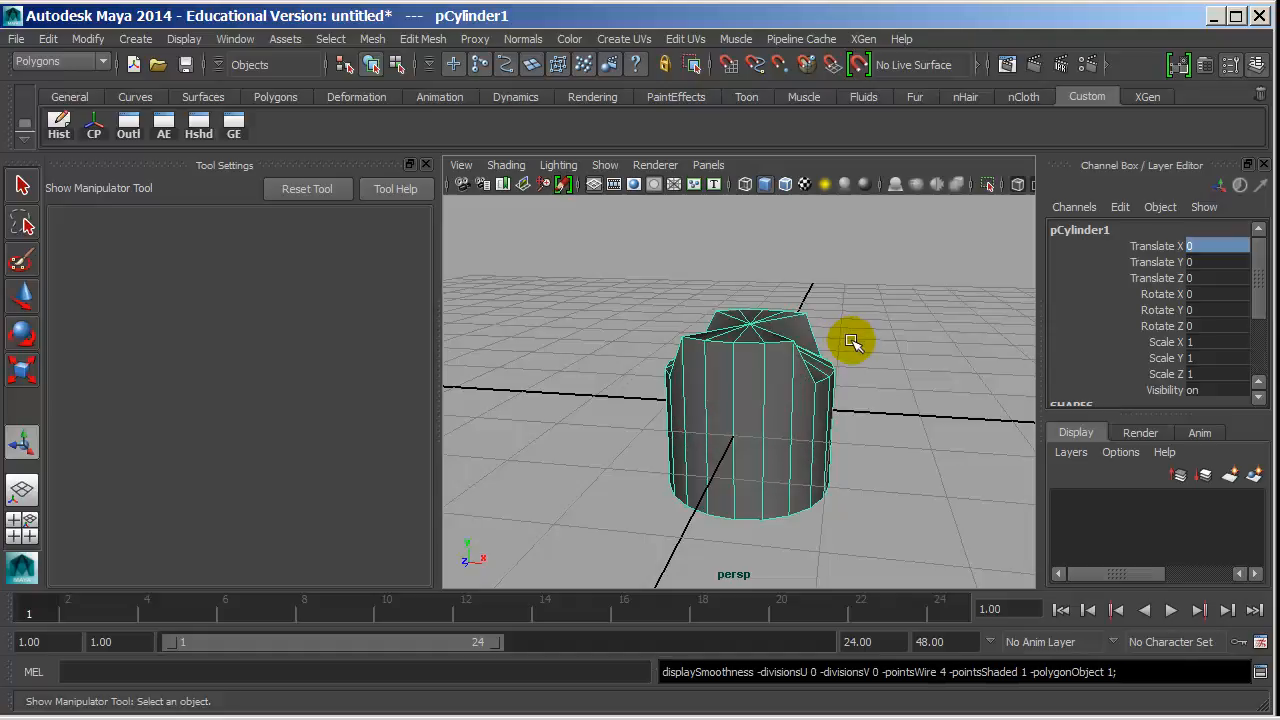
# - Undo the Mirror Geometry operation to restore the half cylinder
pyautogui.keyDown('alt'); pyautogui.moveTo(766, 329); pyautogui.dragTo(743, 414); pyautogui.keyUp('alt')
pyautogui.hotkey('ctrl', 'z')
pyautogui.hotkey('ctrl', 'z')
pyautogui.hotkey('ctrl', 'z')
# - Duplicate the half cylinder and flip the copy across X to form the missing half
pyautogui.hotkey('ctrl', 'd')
pyautogui.press('w')
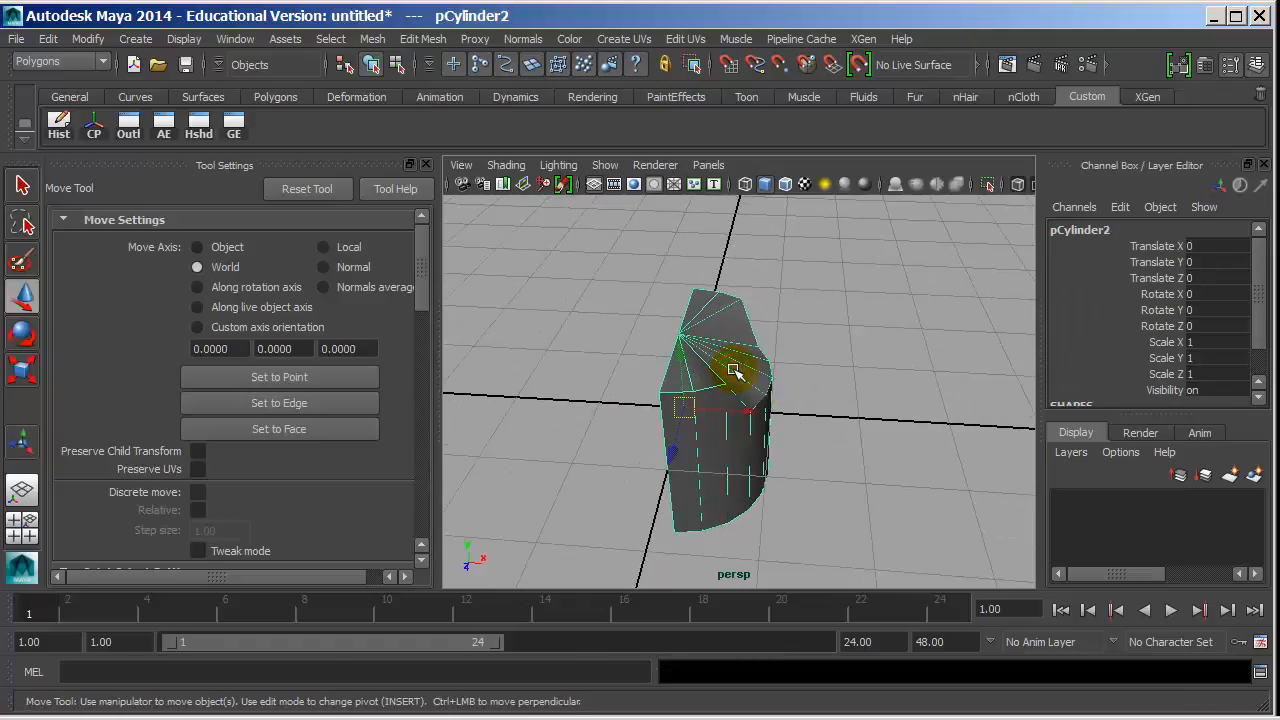
pyautogui.moveTo(750, 408)
pyautogui.mouseDown()
pyautogui.moveTo(666, 423)
pyautogui.moveTo(694, 404)
pyautogui.moveTo(523, 400)
pyautogui.moveTo(731, 410)
pyautogui.mouseUp()
pyautogui.press('e')
pyautogui.press('r')
pyautogui.press('w')
# - Combine the two half cylinders into one mesh and merge its vertices
pyautogui.keyDown('shift'); pyautogui.click(735, 360); pyautogui.keyUp('shift')
pyautogui.press('space')
pyautogui.click(530, 286)
pyautogui.click(618, 327)
pyautogui.press('space')
pyautogui.click(523, 296)
pyautogui.click(580, 514)
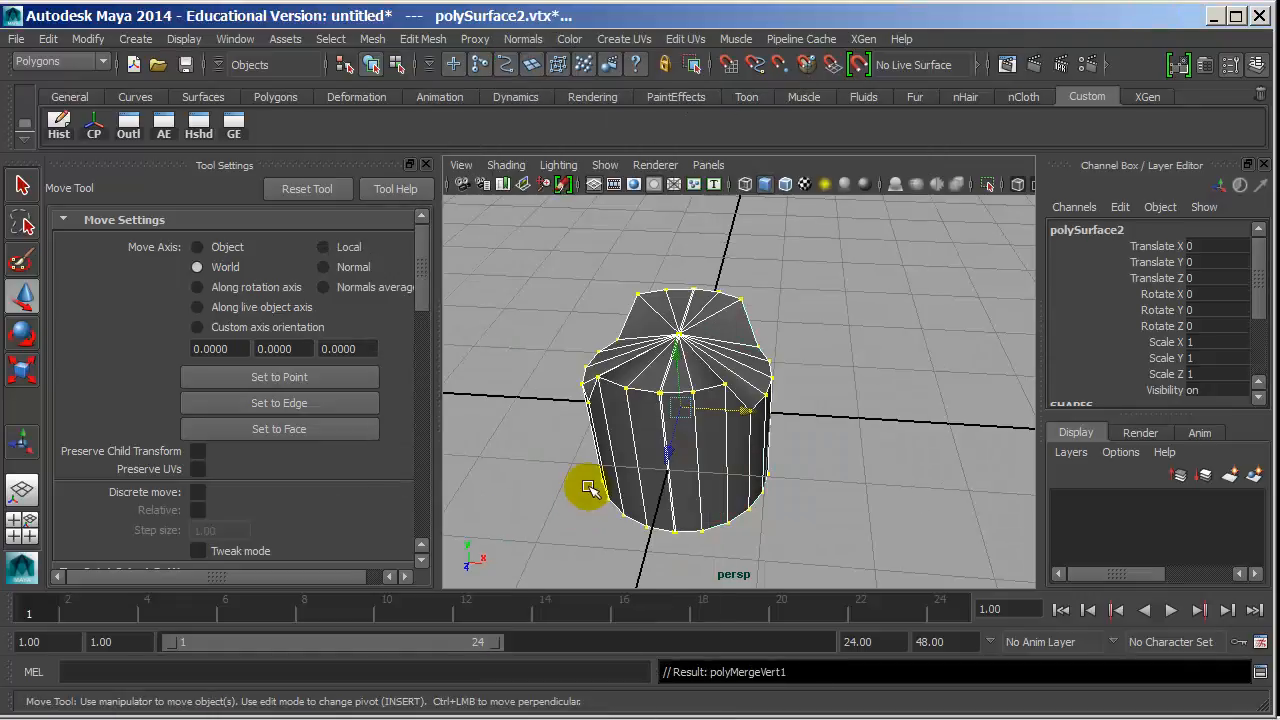
pyautogui.click(673, 306)
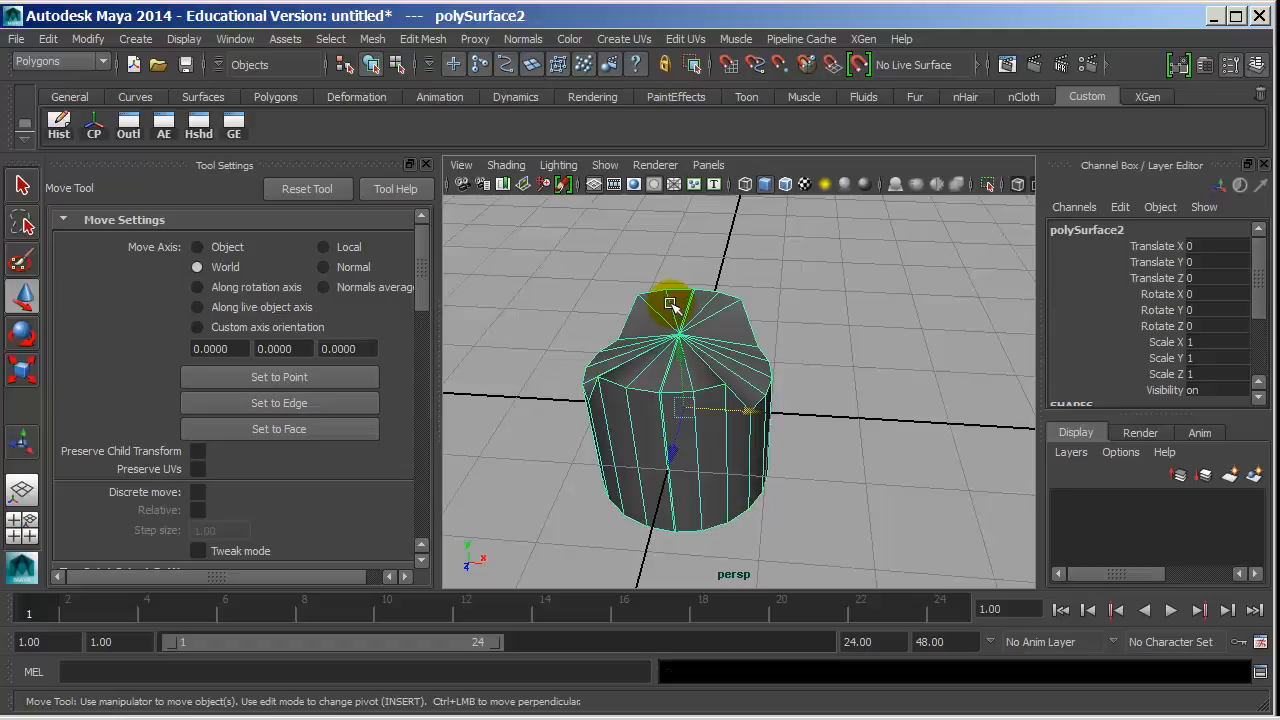
# - Separate the combined cylinder mesh back into individual pieces
pyautogui.press('space')
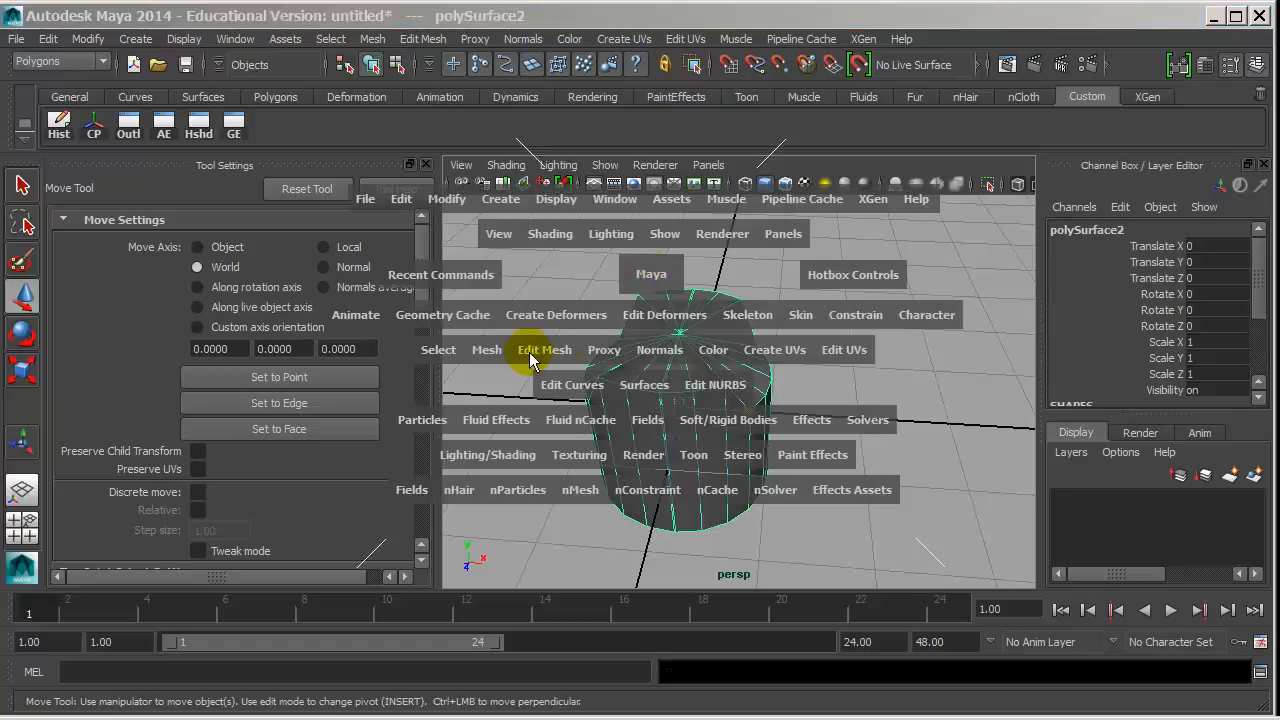
pyautogui.click(490, 346)
pyautogui.click(519, 395)
pyautogui.click(598, 322)
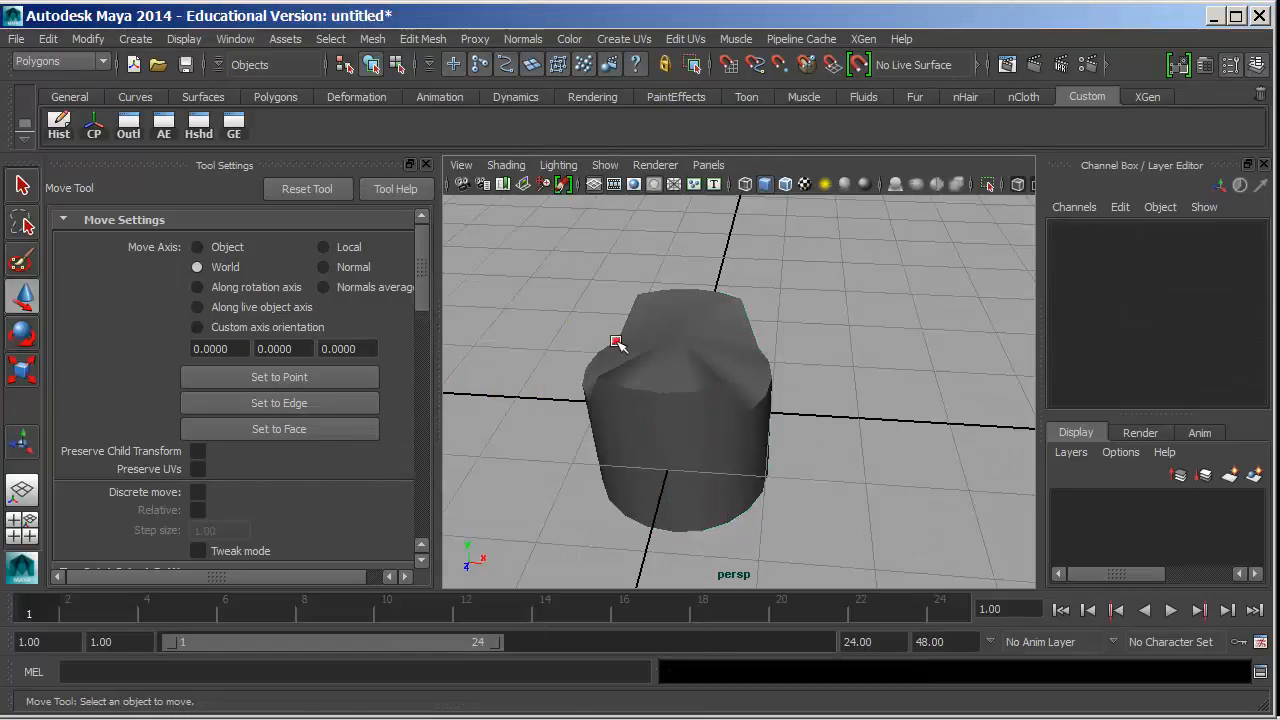
# - Move the negative X half away along X, and delete both halves
pyautogui.moveTo(738, 410); pyautogui.dragTo(614, 413)
pyautogui.click(727, 342)
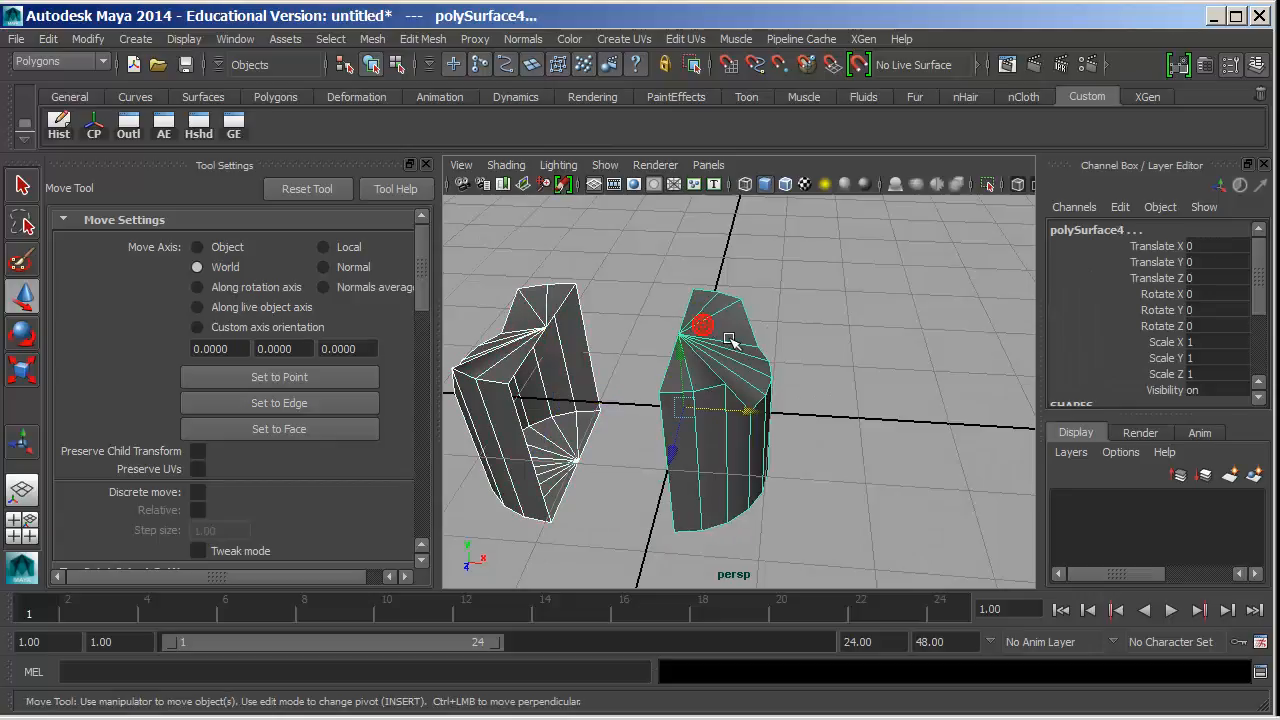
pyautogui.press('Delete')
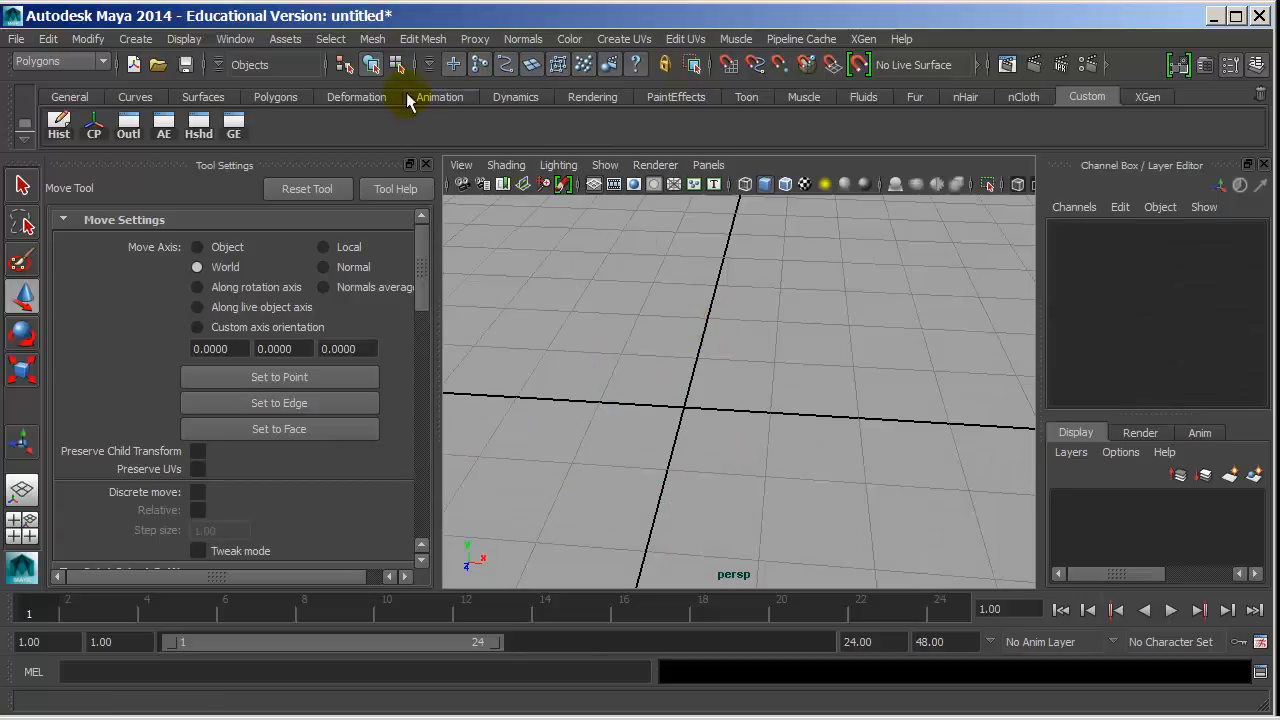
# - Try to detach the Edit Mesh commands as a floating window
pyautogui.click(371, 39)
pyautogui.moveTo(448, 42)
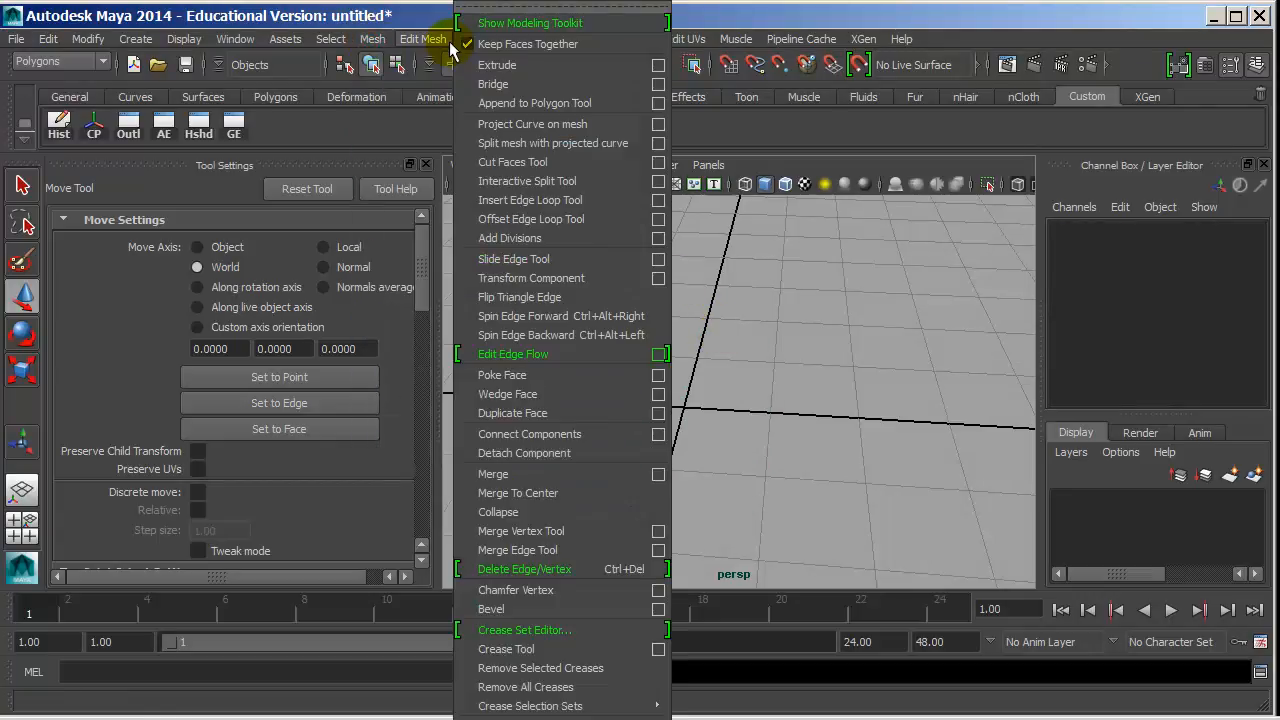
pyautogui.click(561, 5)
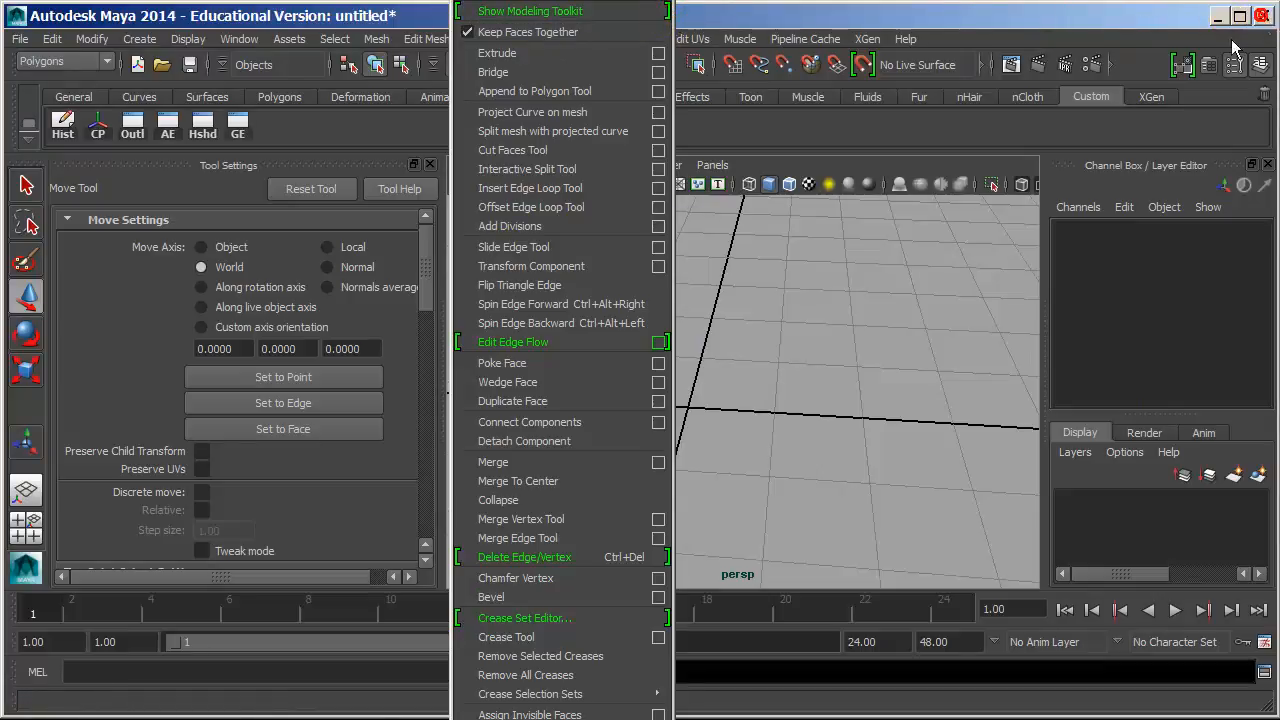
# - Close the current Maya session, relaunch Maya 2014 and close the Tool Settings
pyautogui.click(1263, 16)
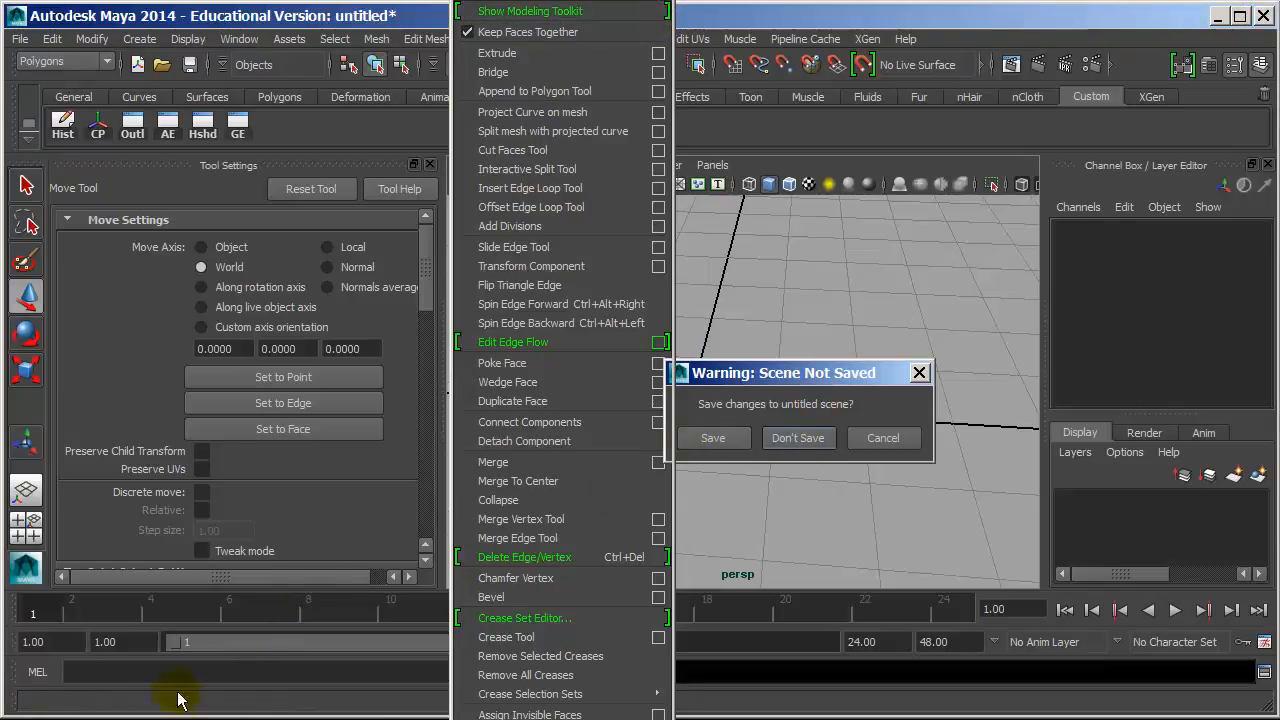
pyautogui.press('super')
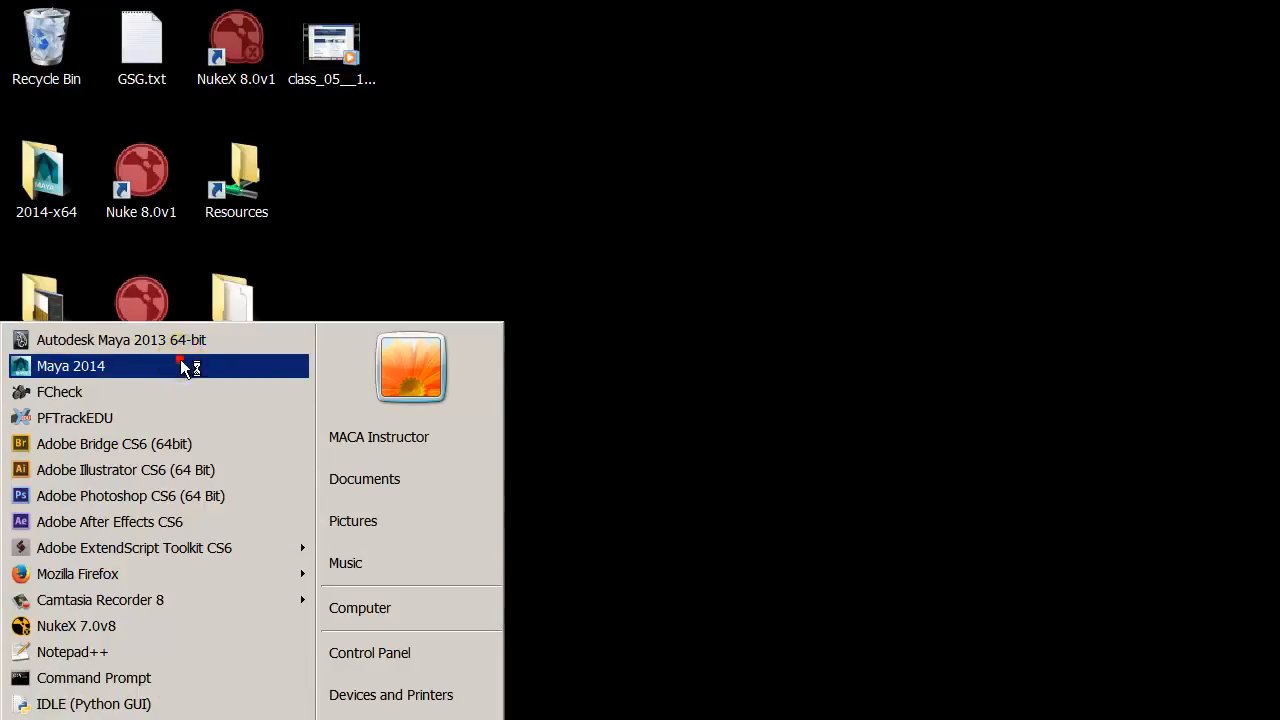
pyautogui.click(191, 363)
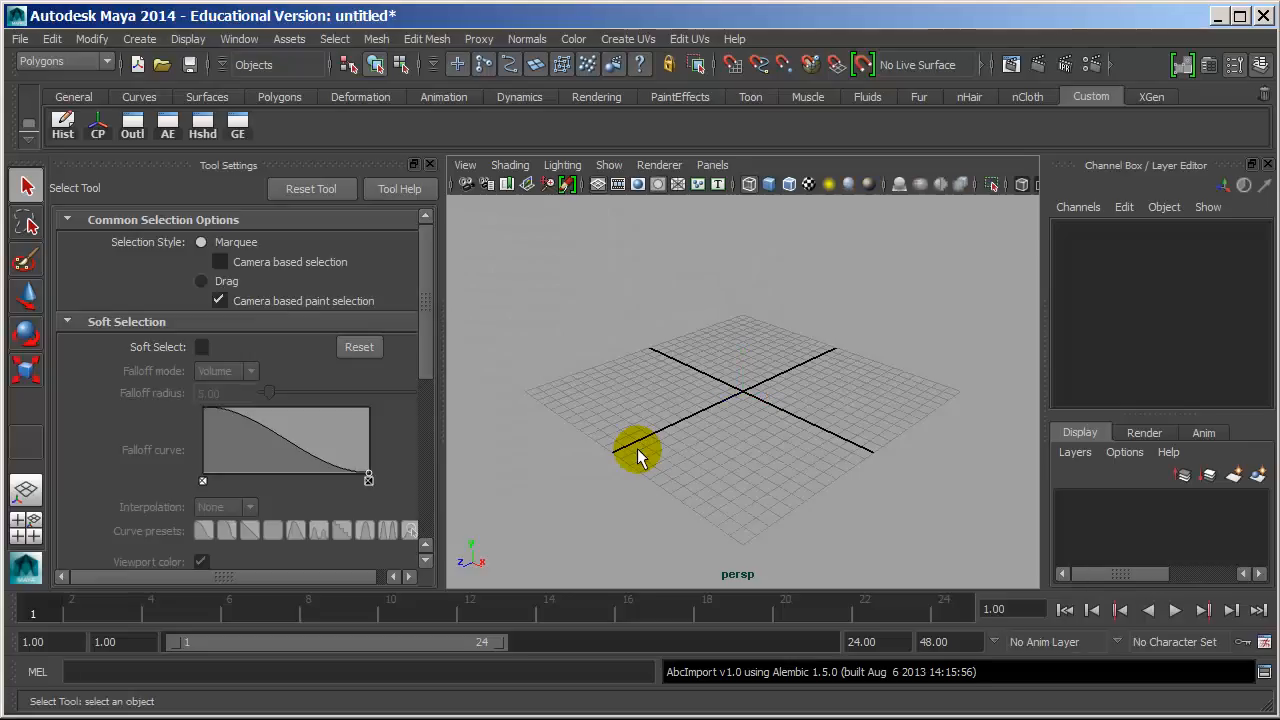
pyautogui.click(431, 165)
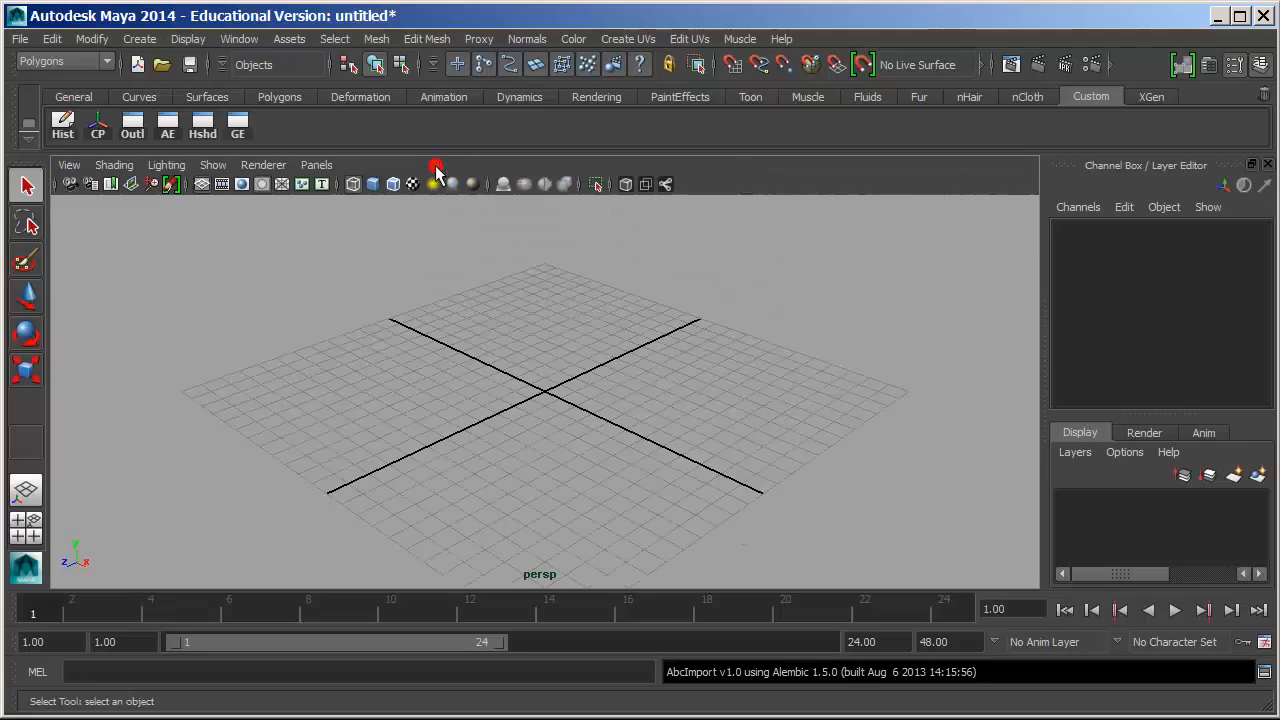
# - Detach the Edit Mesh commands as a floating window and show the Modeling Toolkit
pyautogui.click(427, 39)
pyautogui.click(490, 53)
pyautogui.click(490, 58)
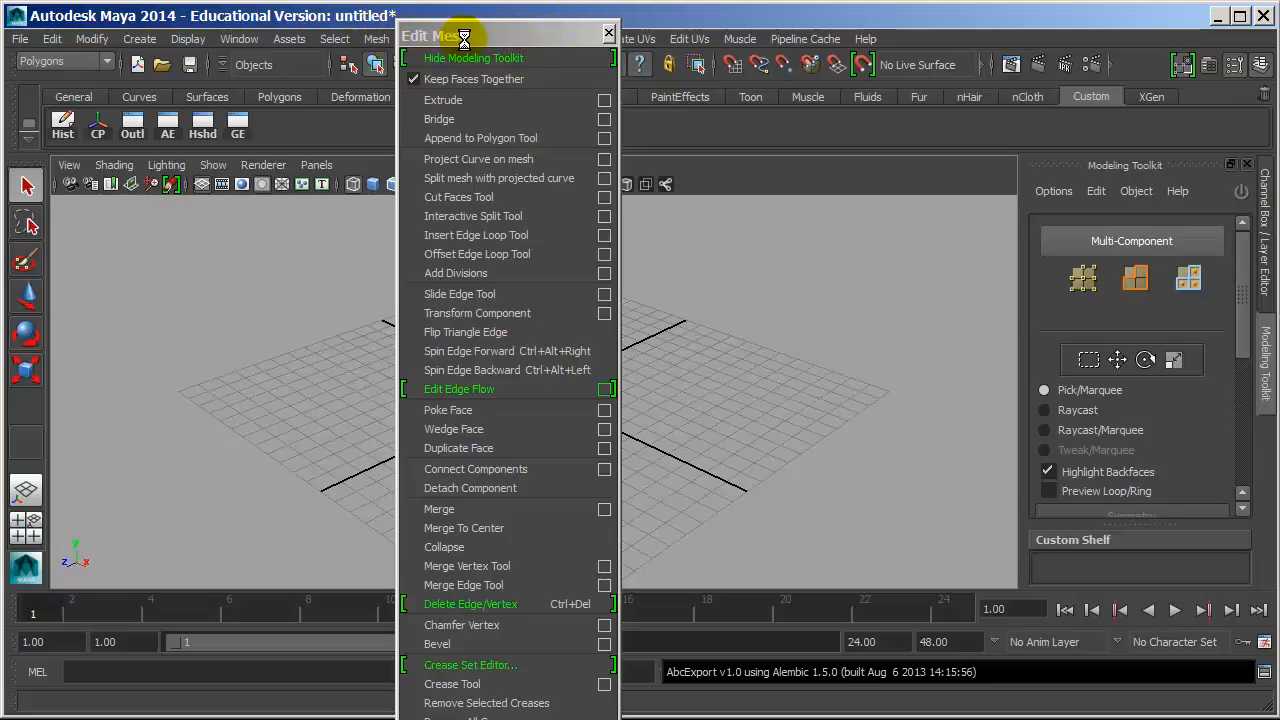
# - Move the floating Edit Mesh commands aside, then close them and hide the Modeling Toolkit
pyautogui.moveTo(518, 36); pyautogui.dragTo(1038, 83)
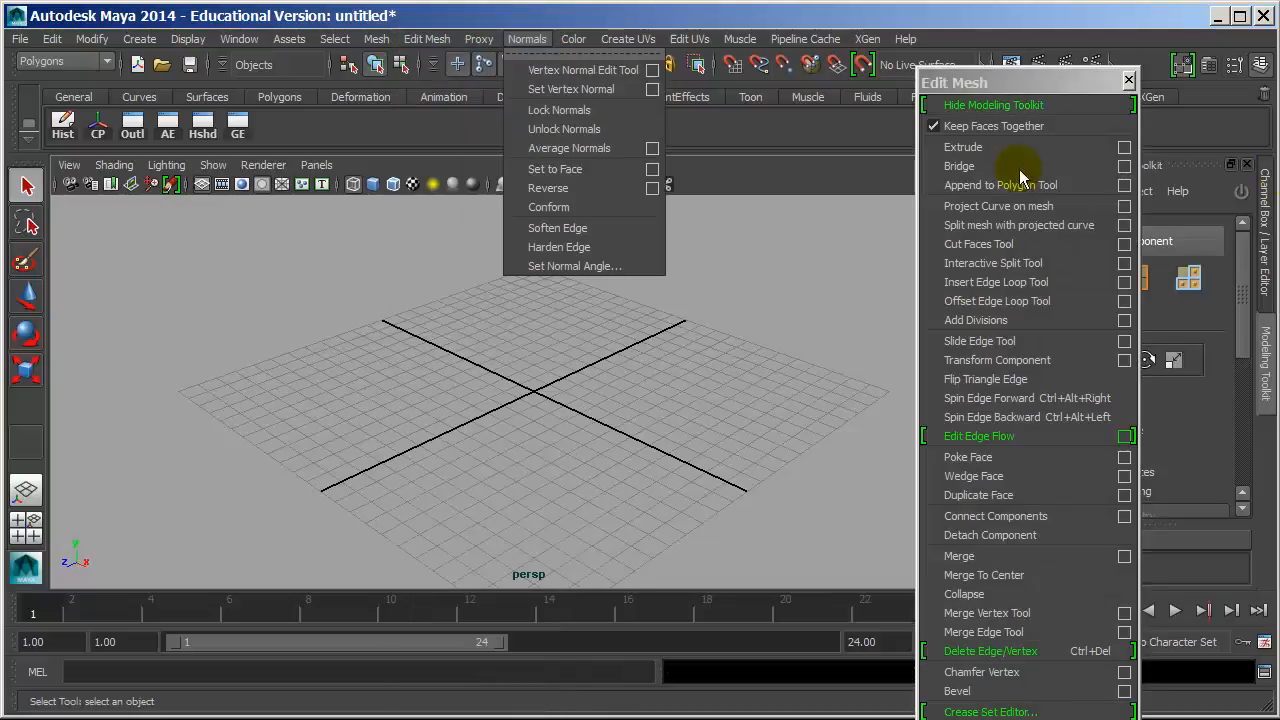
pyautogui.click(750, 321)
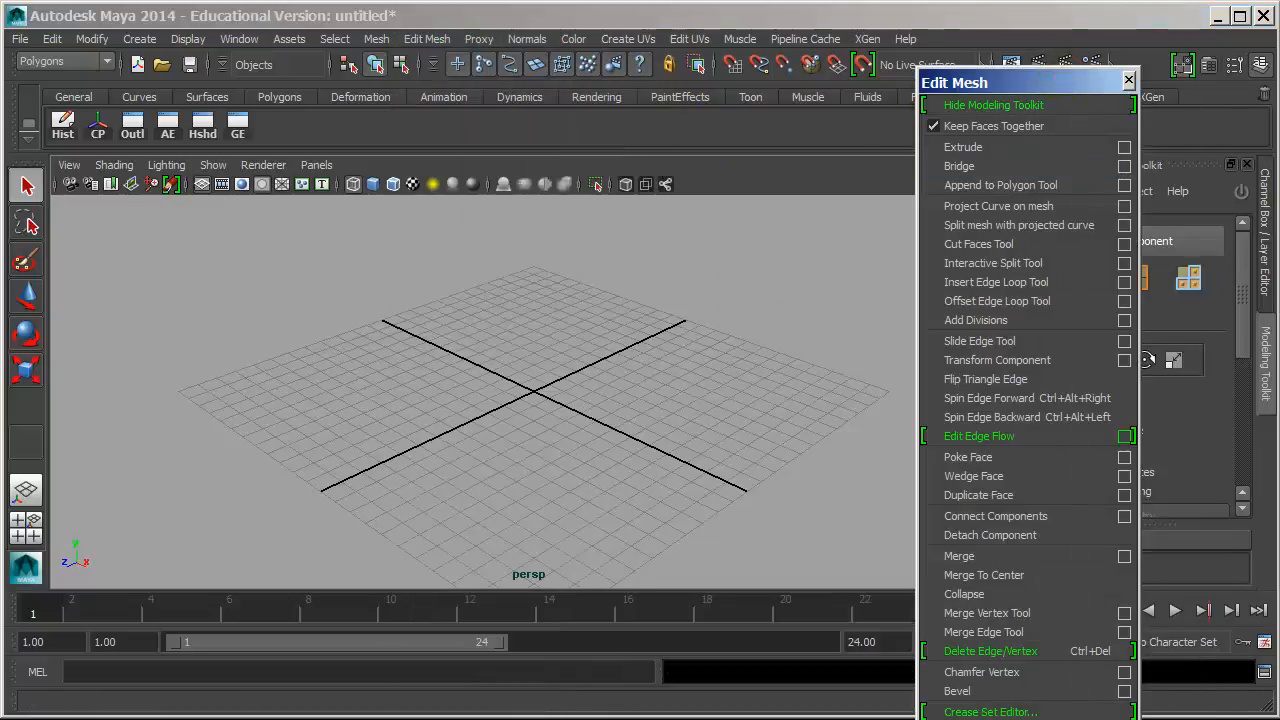
pyautogui.click(1128, 80)
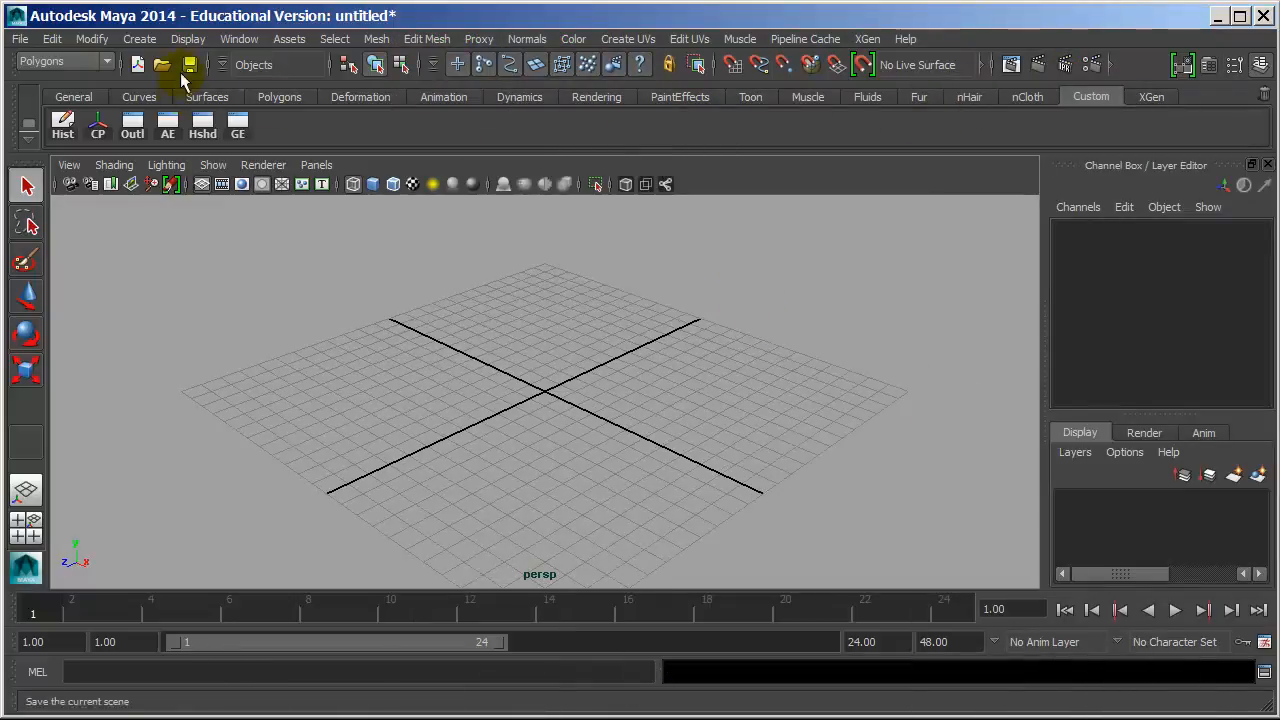
# - Create a polygon cube, frame it in shaded display, and float the Edit Mesh commands beside it
pyautogui.click(140, 39)
pyautogui.moveTo(215, 93)
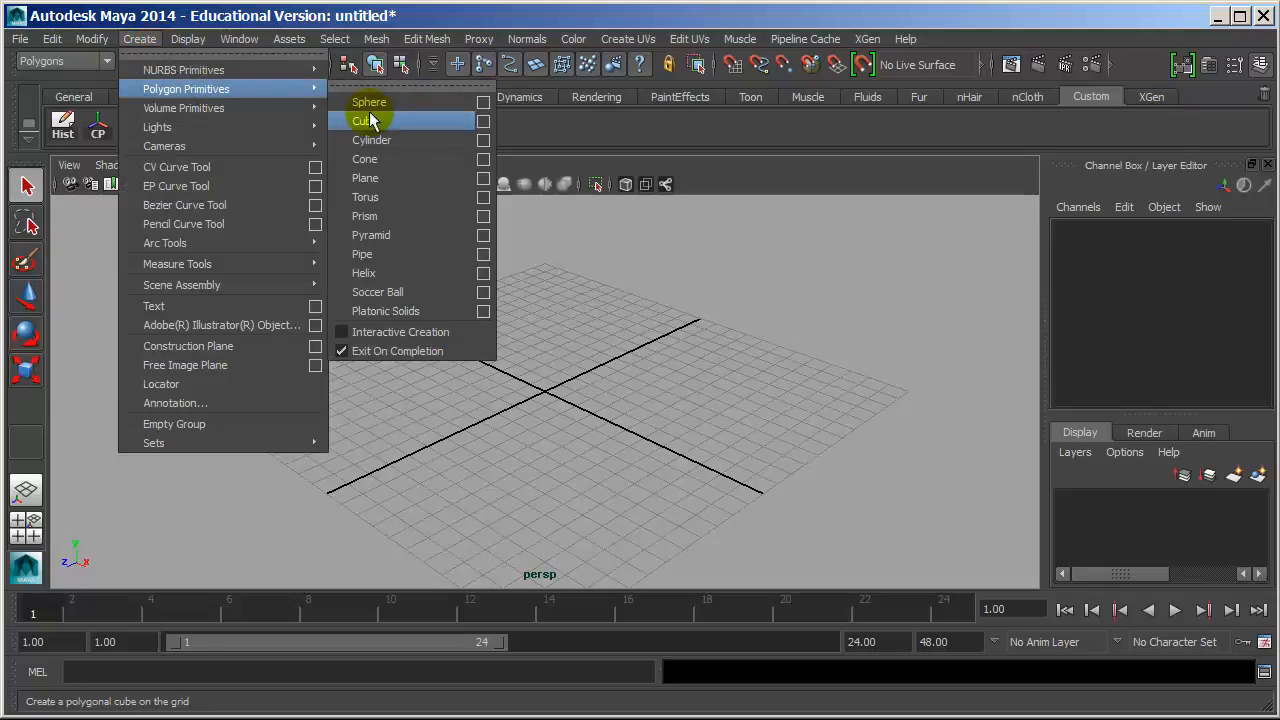
pyautogui.click(400, 120)
pyautogui.press('f')
pyautogui.press('5')
pyautogui.keyDown('alt'); pyautogui.moveTo(610, 320); pyautogui.dragTo(620, 315); pyautogui.keyUp('alt')
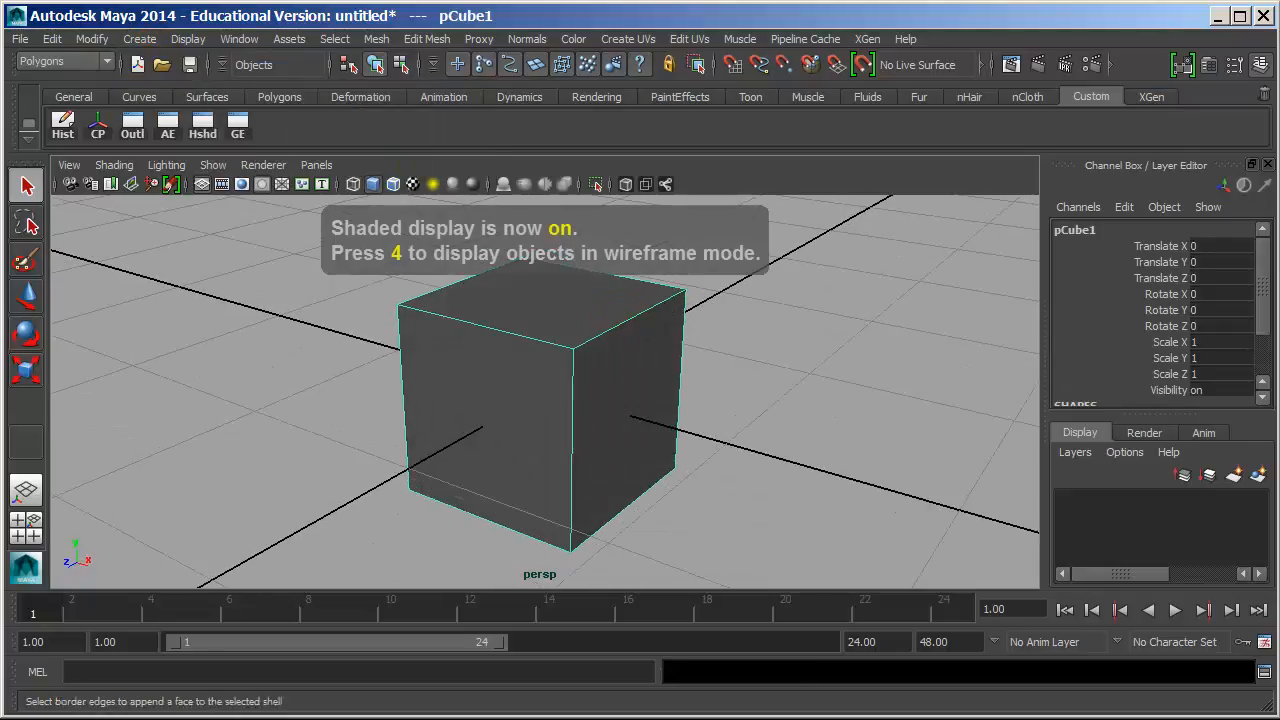
pyautogui.moveTo(1279, 50); pyautogui.dragTo(866, 34)
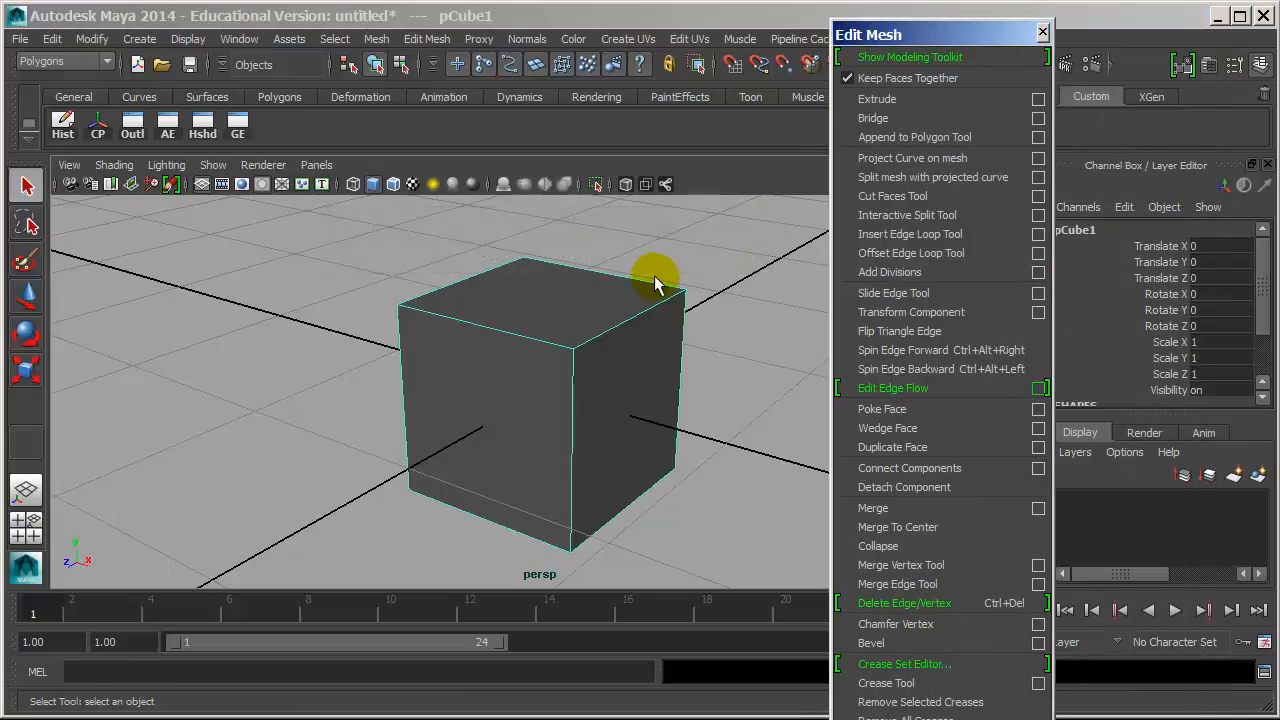
# - Extrude the cube's positive X side face outward into a longer block
pyautogui.keyDown('alt'); pyautogui.moveTo(648, 270); pyautogui.dragTo(470, 257); pyautogui.keyUp('alt')
pyautogui.moveTo(560, 318); pyautogui.dragTo(563, 352, button='right')
pyautogui.click(569, 345)
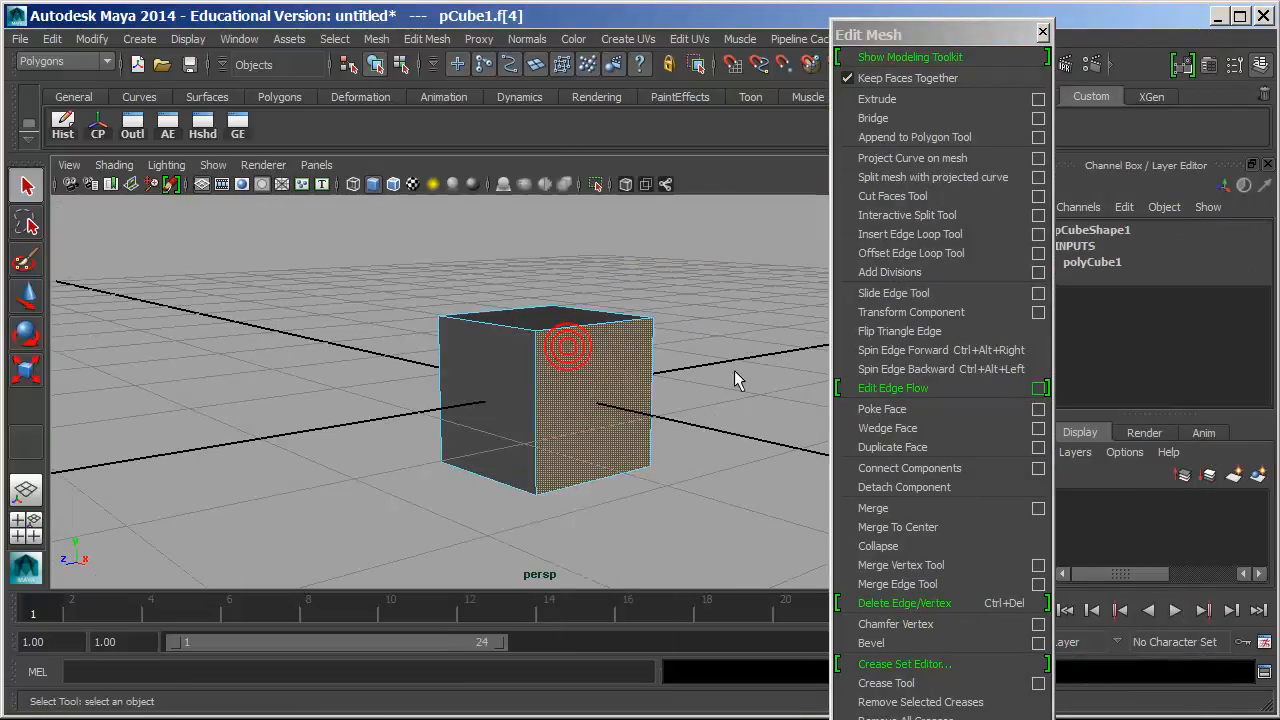
pyautogui.keyDown('alt'); pyautogui.moveTo(733, 372); pyautogui.dragTo(528, 376, button='right'); pyautogui.keyUp('alt')
pyautogui.click(877, 99)
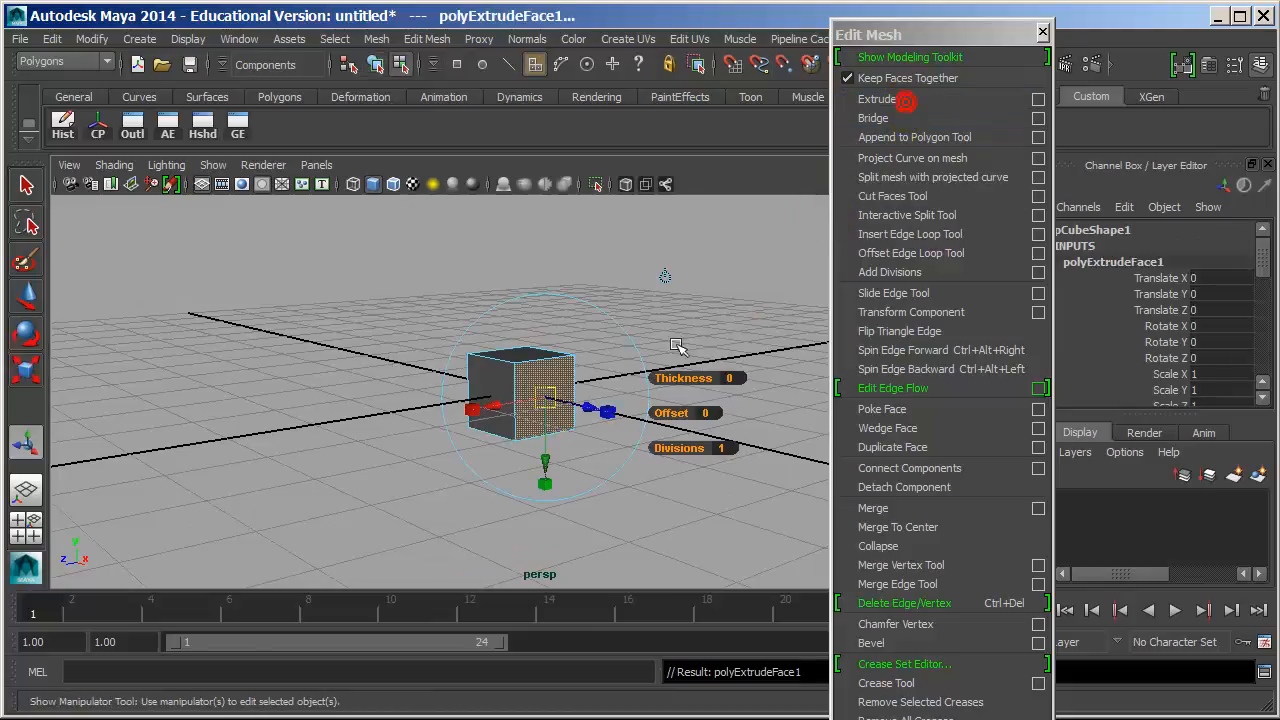
pyautogui.moveTo(573, 400); pyautogui.dragTo(731, 417)
# - Draw a 13-point CV curve in the front view, from the block's extruded end, looping up and back over the block
pyautogui.keyDown('alt'); pyautogui.moveTo(583, 418); pyautogui.dragTo(528, 390); pyautogui.keyUp('alt')
pyautogui.press('space')
pyautogui.keyDown('alt'); pyautogui.moveTo(528, 390); pyautogui.dragTo(328, 402, button='middle'); pyautogui.keyUp('alt')
pyautogui.click(139, 39)
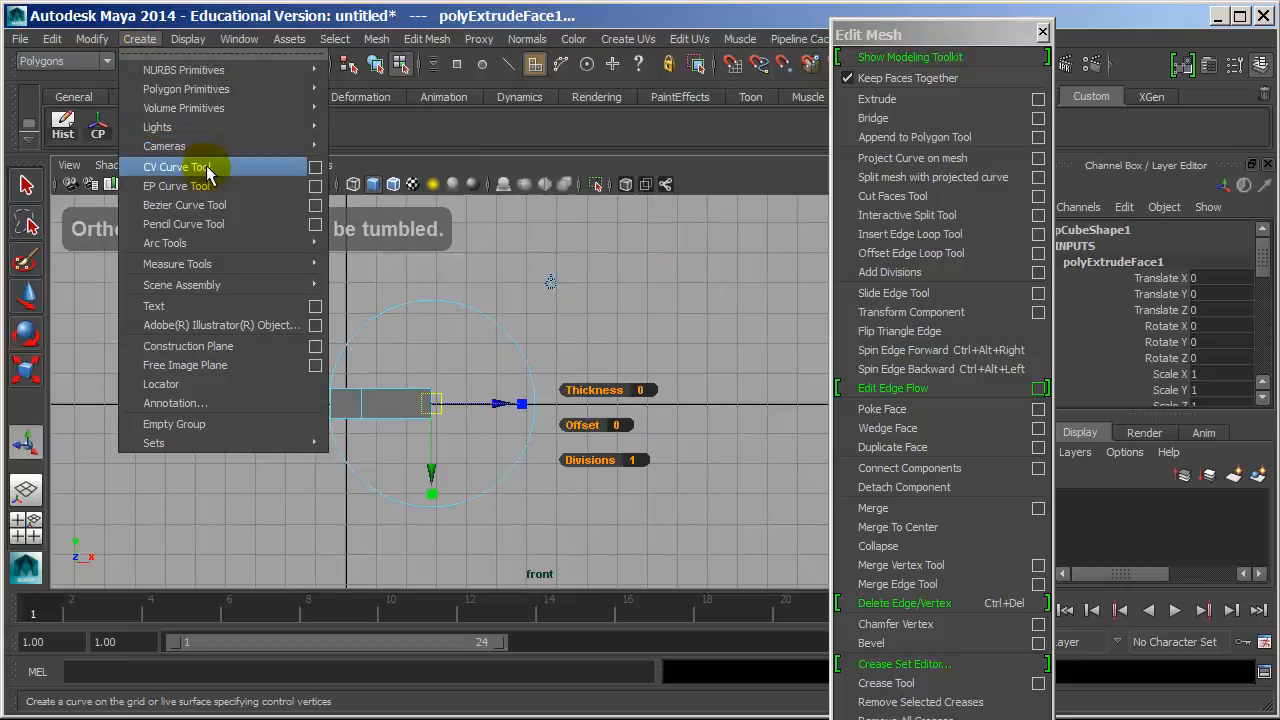
pyautogui.click(180, 167)
pyautogui.click(432, 404)
pyautogui.click(498, 404)
pyautogui.click(562, 390)
pyautogui.click(588, 364)
pyautogui.click(590, 298)
pyautogui.click(557, 262)
pyautogui.click(518, 258)
pyautogui.click(439, 300)
pyautogui.click(381, 346)
pyautogui.click(296, 374)
pyautogui.click(190, 407)
pyautogui.click(88, 333)
pyautogui.click(127, 231)
pyautogui.press('Return')
pyautogui.press('w')
pyautogui.press('space')
# - Select the block's end face together with the curve and extrude the face along the curve
pyautogui.moveTo(331, 295); pyautogui.dragTo(470, 352)
pyautogui.moveTo(606, 382); pyautogui.dragTo(605, 427, button='right')
pyautogui.click(607, 425)
pyautogui.keyDown('alt'); pyautogui.moveTo(610, 420); pyautogui.dragTo(648, 344); pyautogui.keyUp('alt')
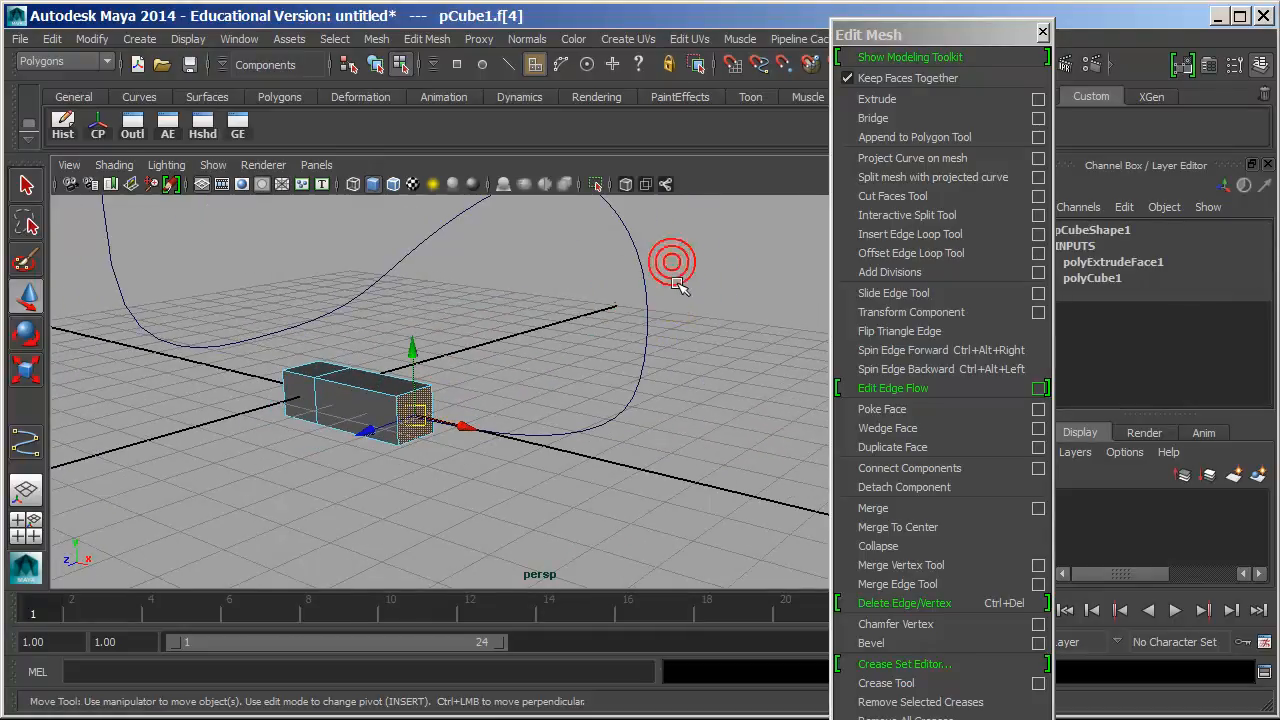
pyautogui.moveTo(654, 272); pyautogui.dragTo(594, 243, button='right')
pyautogui.click(644, 267)
pyautogui.click(443, 405)
pyautogui.moveTo(400, 395); pyautogui.dragTo(403, 427, button='right')
pyautogui.click(405, 420)
pyautogui.keyDown('shift'); pyautogui.click(646, 300); pyautogui.keyUp('shift')
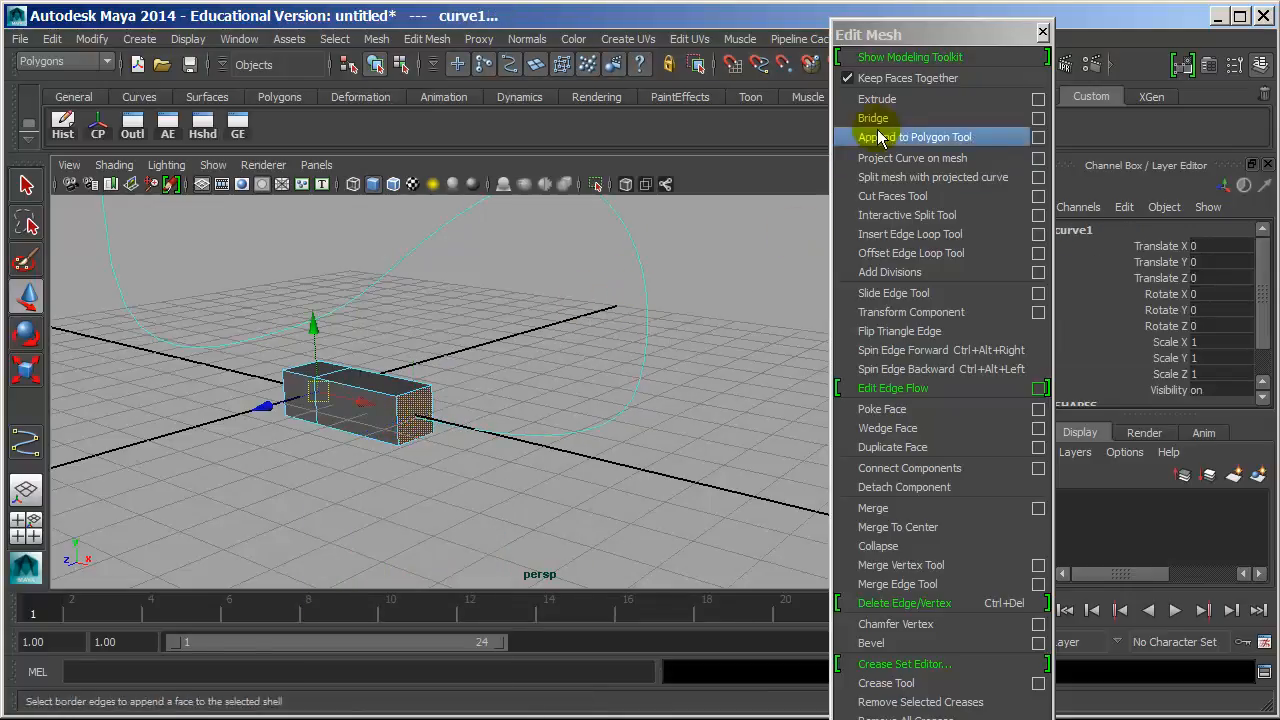
pyautogui.click(952, 97)
# - Set the path extrusion's Divisions to 50
pyautogui.keyDown('alt'); pyautogui.moveTo(517, 260); pyautogui.dragTo(465, 328); pyautogui.keyUp('alt')
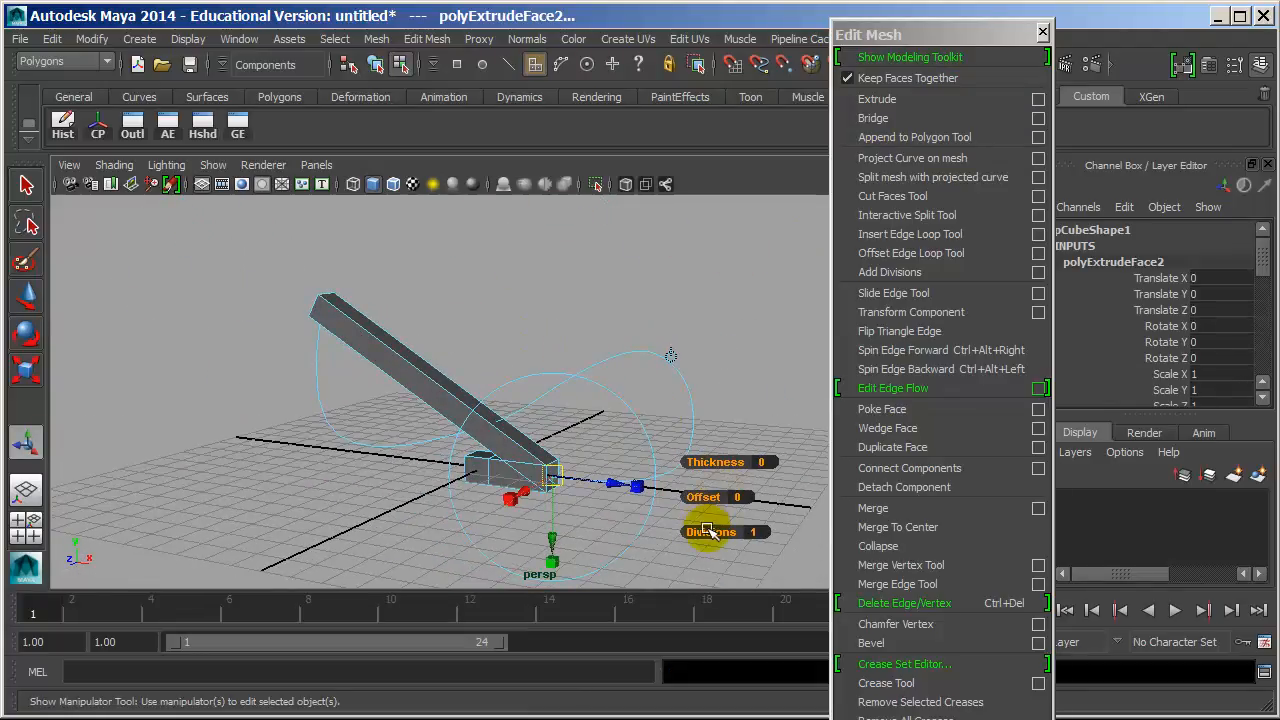
pyautogui.moveTo(697, 532); pyautogui.dragTo(1060, 527)
pyautogui.click(764, 531)
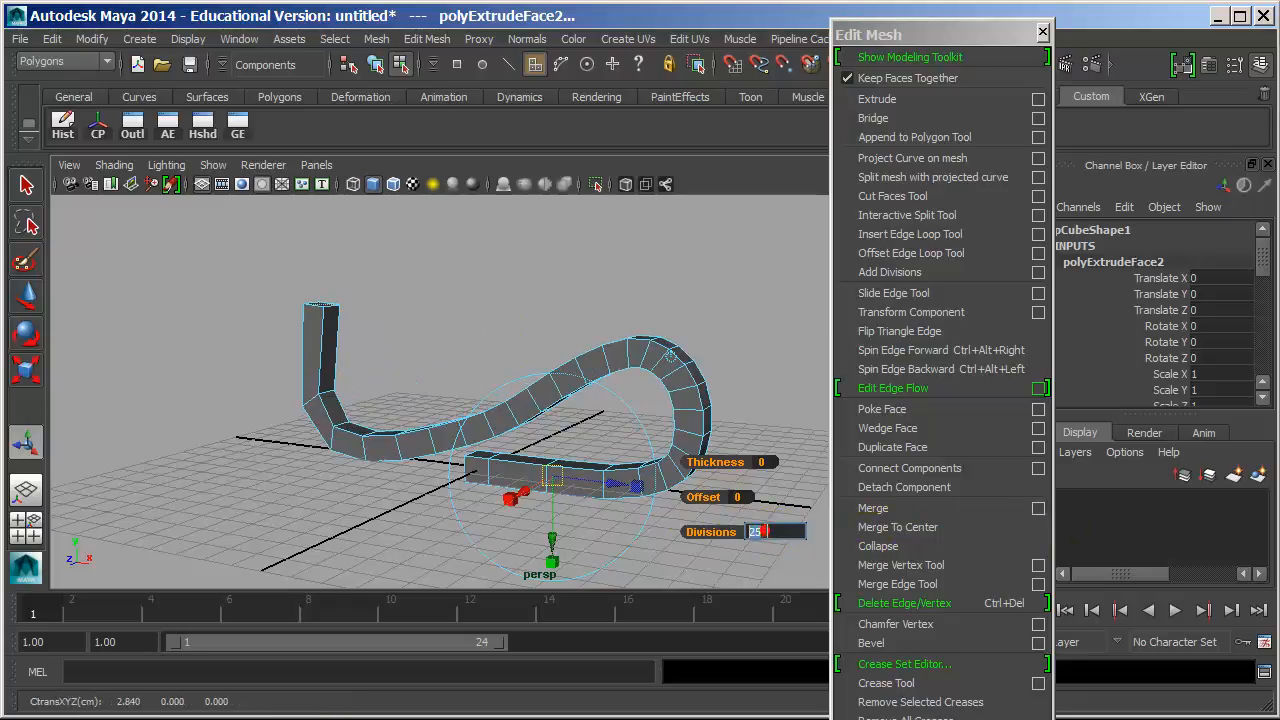
pyautogui.write('50')
pyautogui.press('Return')
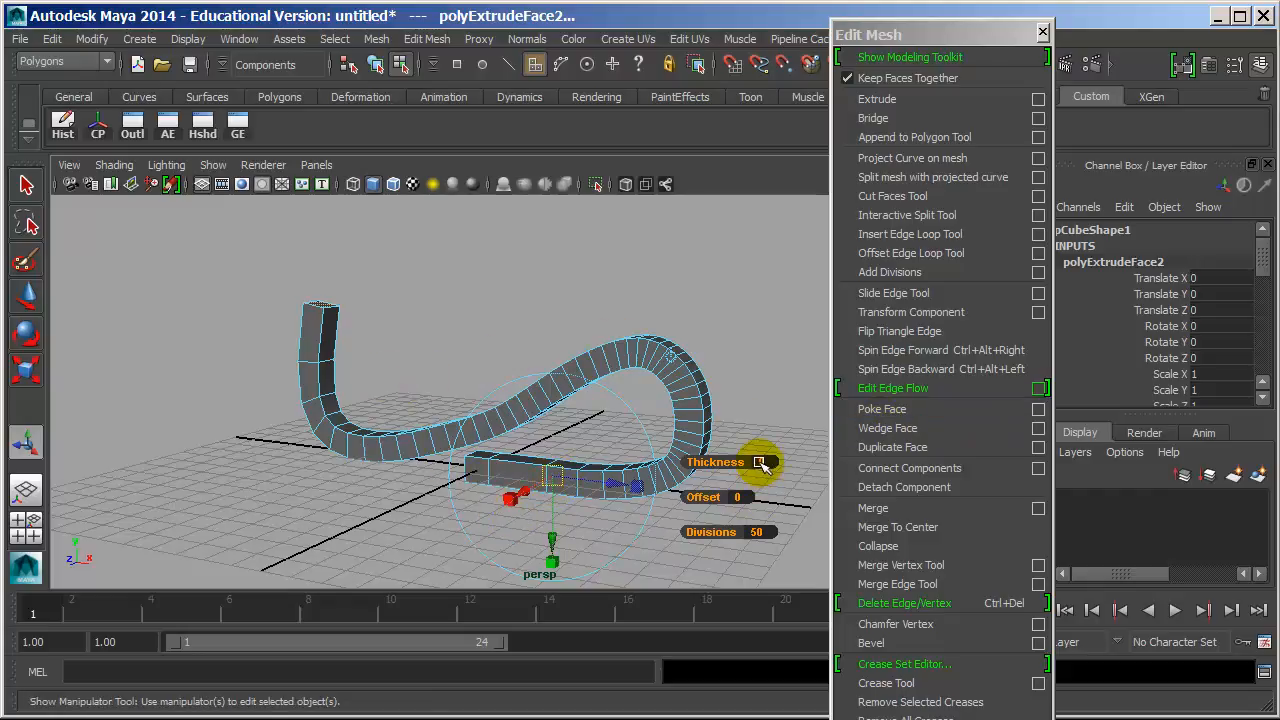
# - Undo a trial thickness change on the path extrusion and set its Taper to 0.2
pyautogui.moveTo(737, 462); pyautogui.dragTo(731, 462)
pyautogui.hotkey('ctrl', 'z')
pyautogui.scroll(-5, 1158, 348)
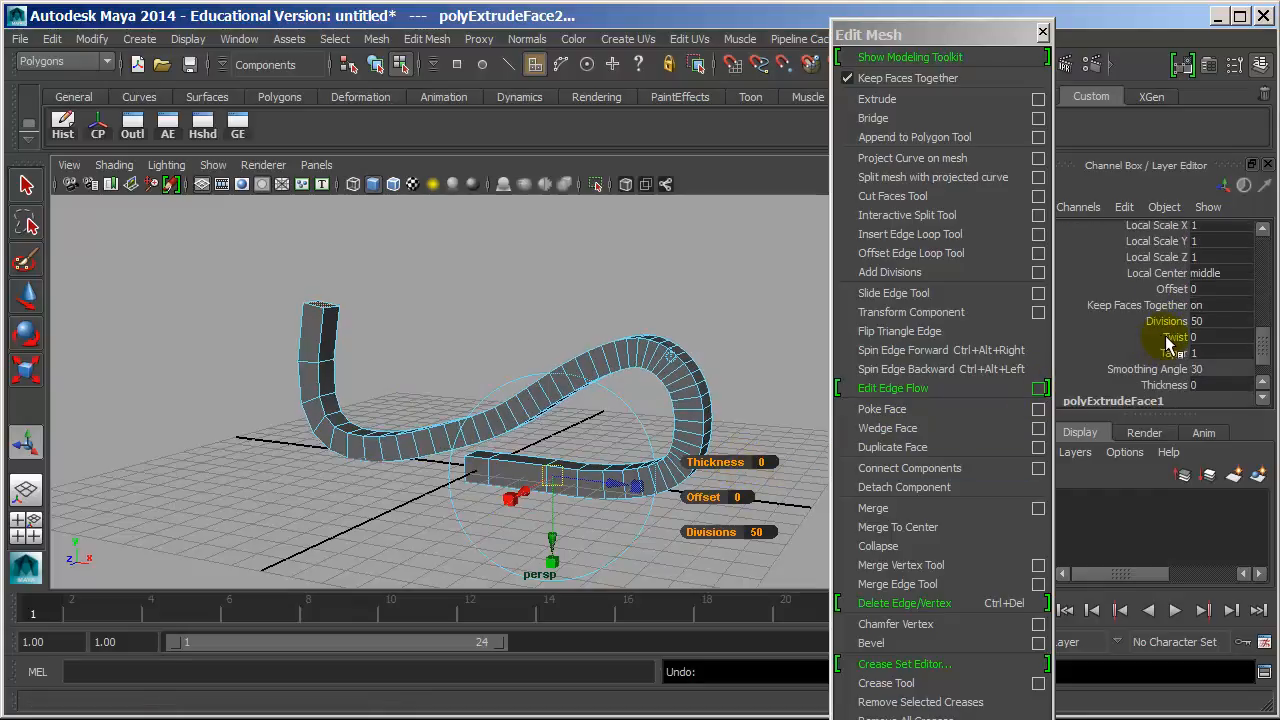
pyautogui.click(1170, 353)
pyautogui.moveTo(672, 353); pyautogui.dragTo(665, 353, button='middle')
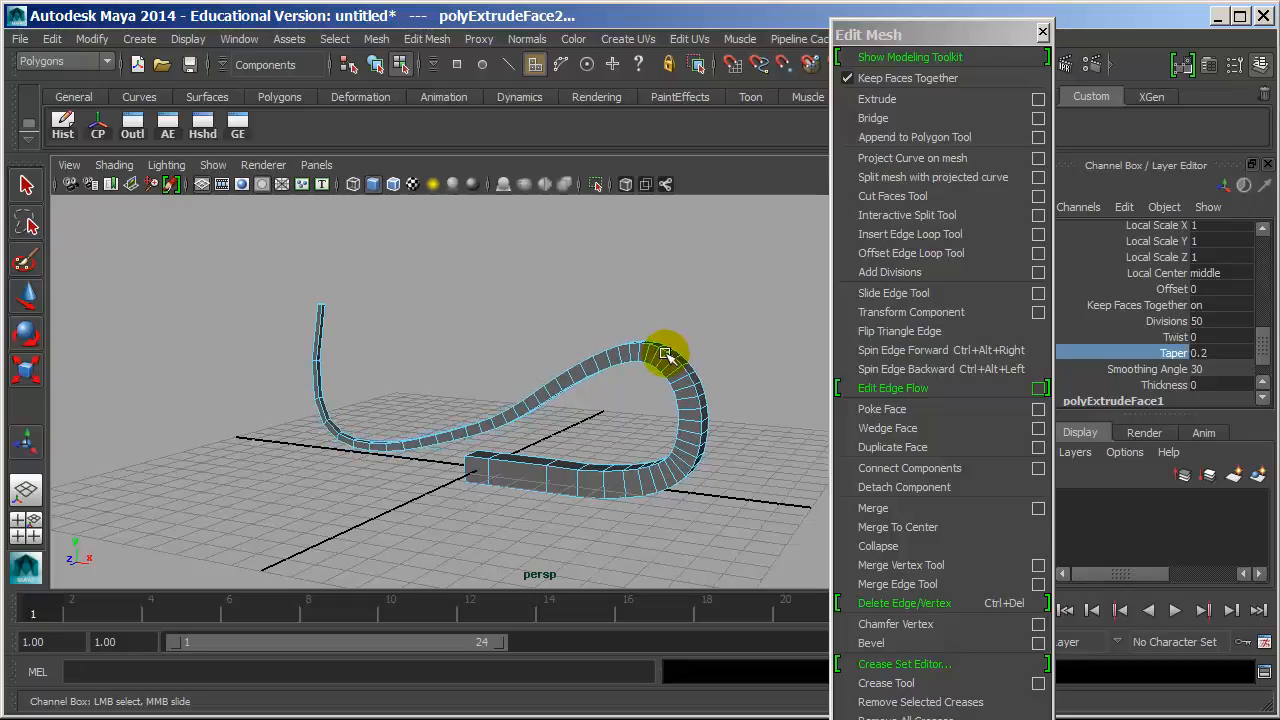
# - Select the whole mesh in object mode and set the path extrusion's Twist to 180
pyautogui.keyDown('alt'); pyautogui.moveTo(443, 451); pyautogui.dragTo(541, 455); pyautogui.keyUp('alt')
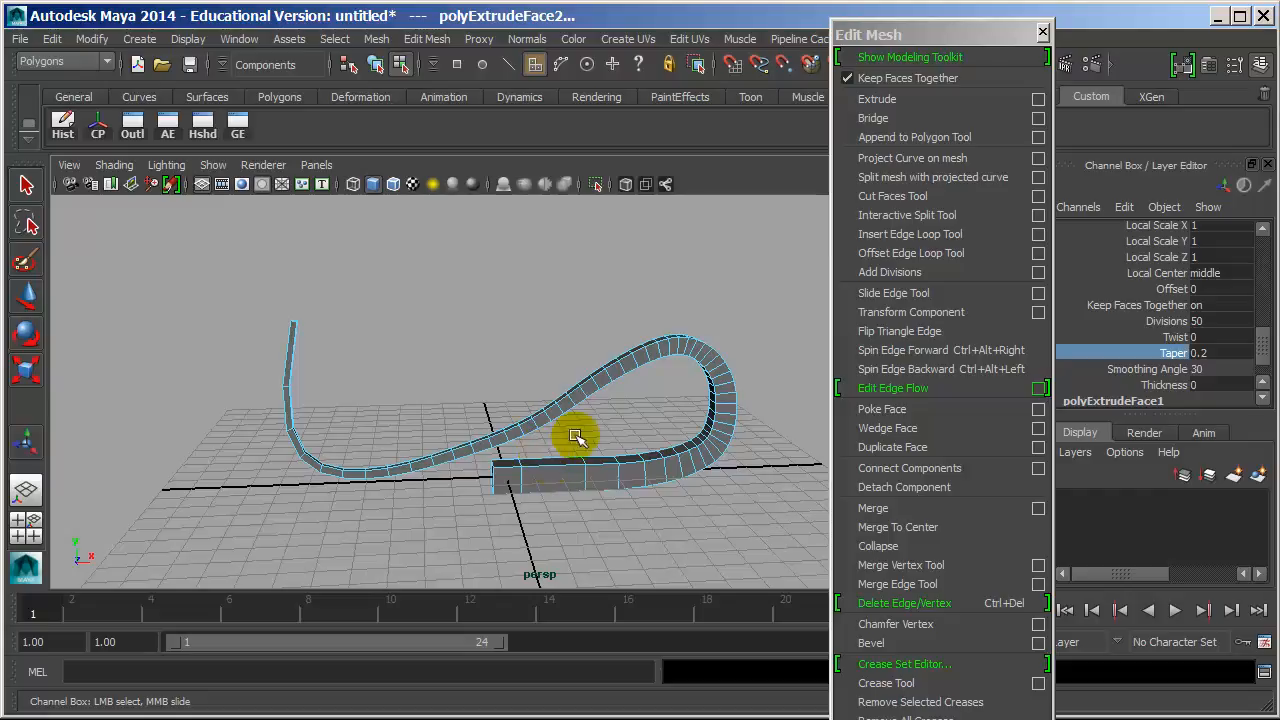
pyautogui.keyDown('alt'); pyautogui.moveTo(650, 381); pyautogui.dragTo(685, 370); pyautogui.keyUp('alt')
pyautogui.moveTo(718, 311); pyautogui.dragTo(734, 337, button='right')
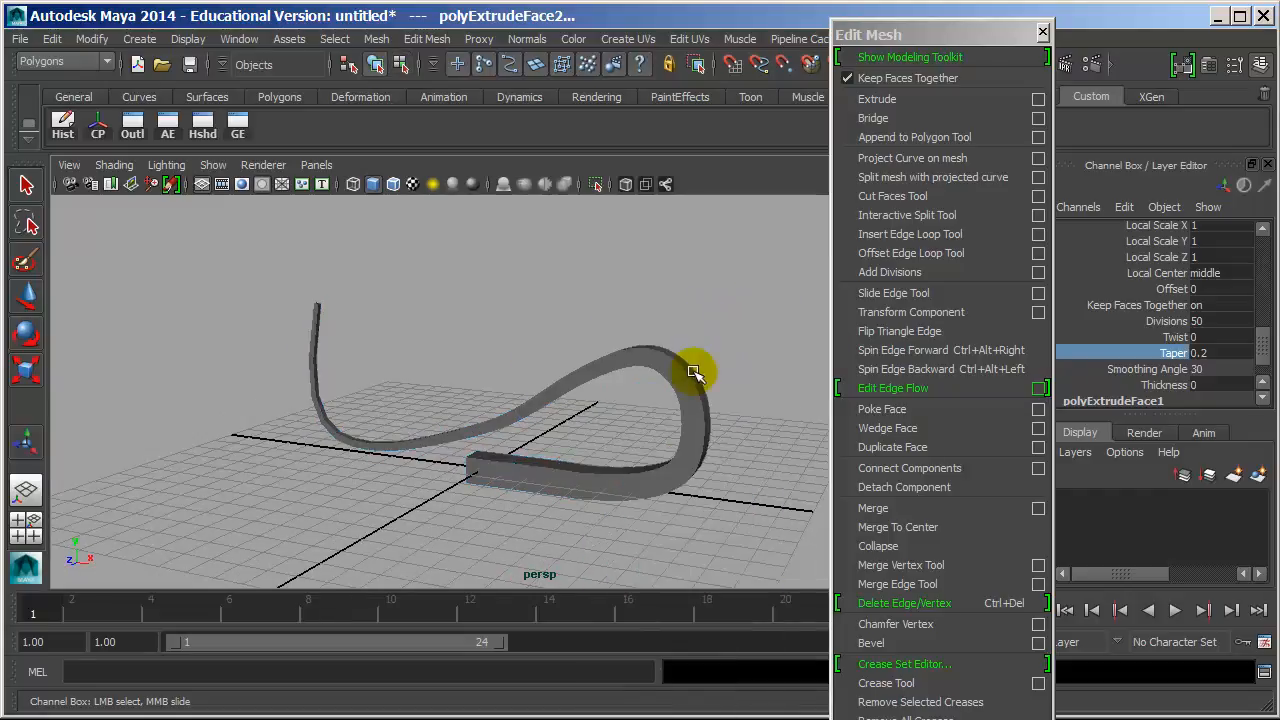
pyautogui.click(683, 381)
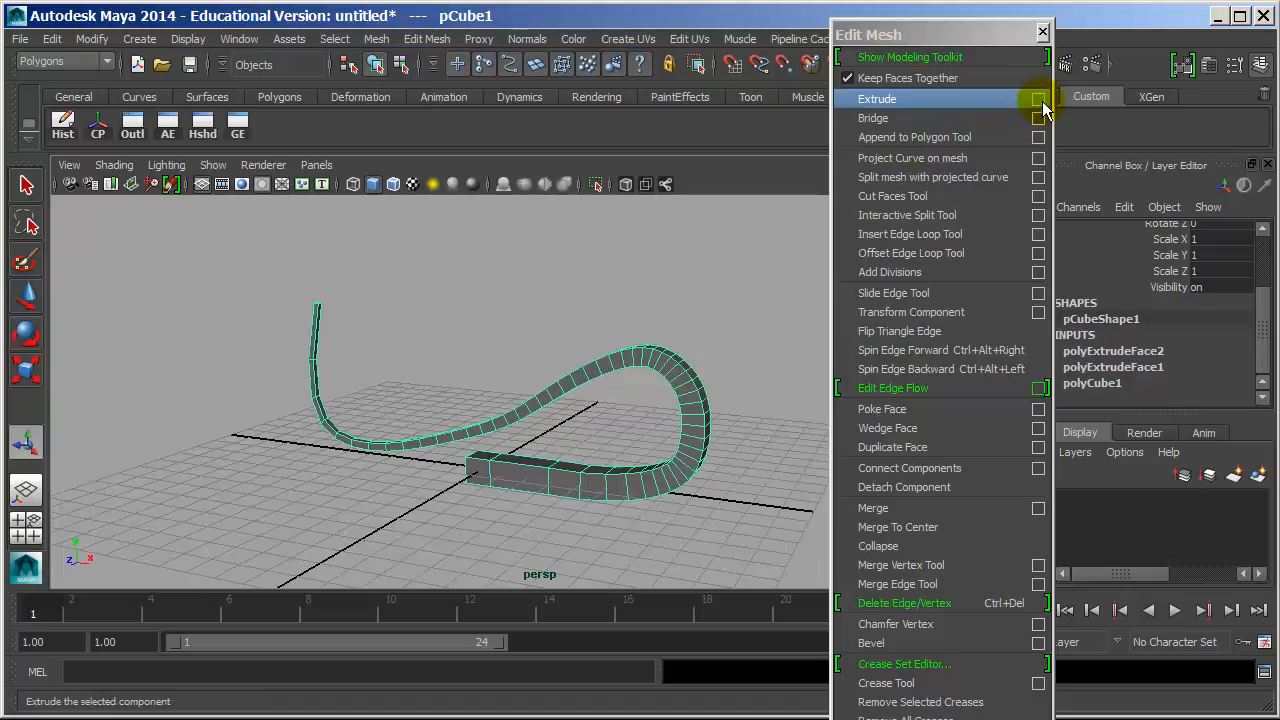
pyautogui.click(1113, 350)
pyautogui.scroll(-3, 1140, 345)
pyautogui.click(1170, 305)
pyautogui.moveTo(705, 342); pyautogui.dragTo(1005, 349, button='middle')
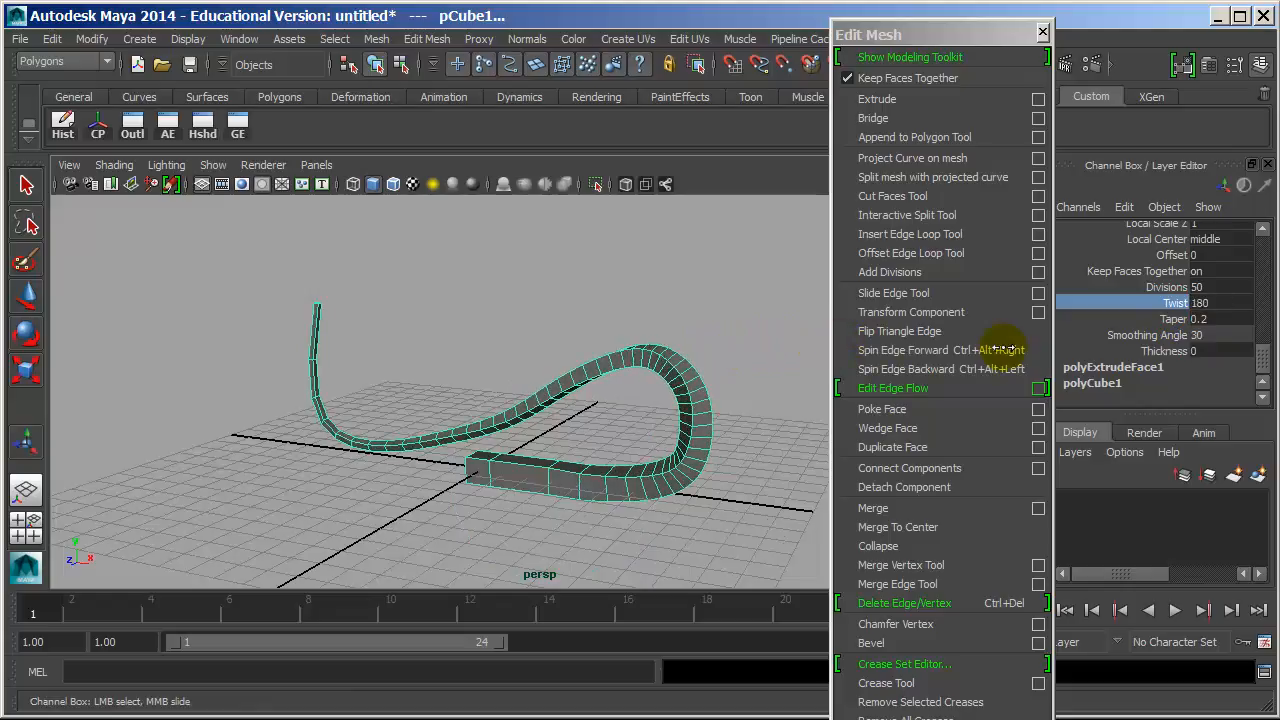
# - Try a Thickness of 7.5 on the path extrusion and a deletion, and undo both
pyautogui.click(1165, 351)
pyautogui.moveTo(388, 358); pyautogui.dragTo(463, 357, button='middle')
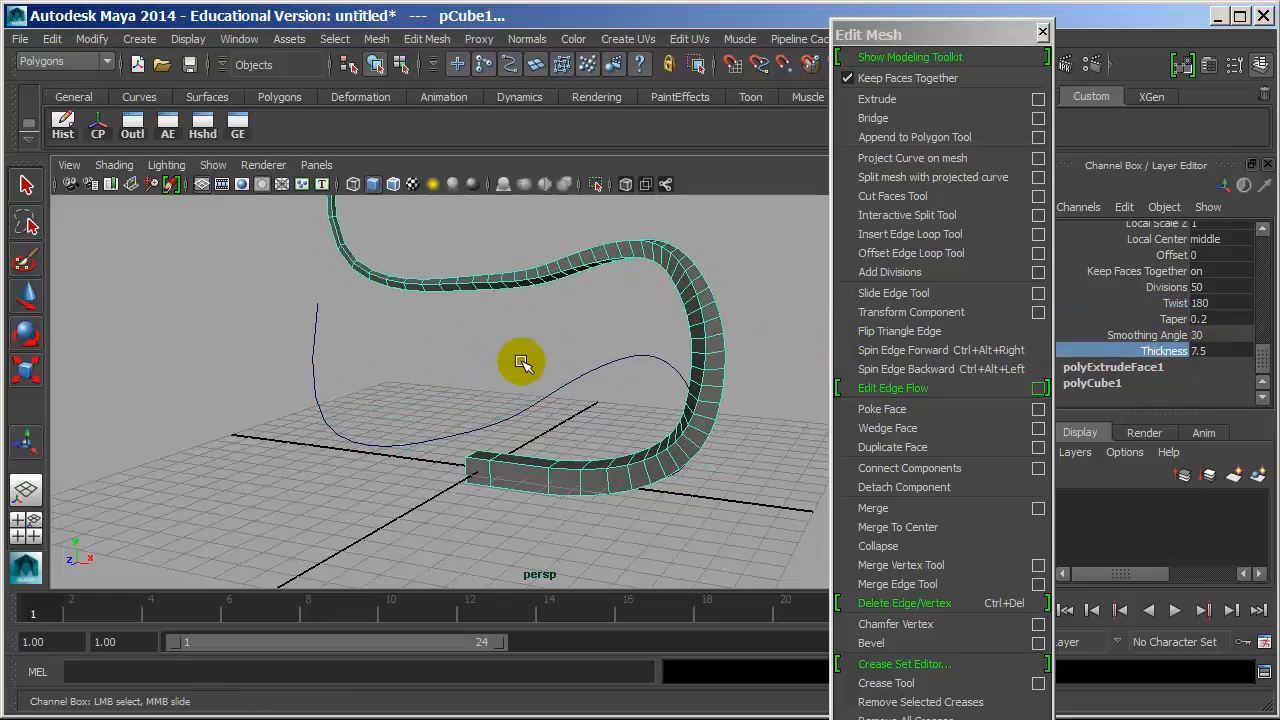
pyautogui.press('Delete')
pyautogui.moveTo(414, 345); pyautogui.dragTo(465, 465)
pyautogui.hotkey('ctrl', 'z')
pyautogui.hotkey('ctrl', 'z')
pyautogui.hotkey('ctrl', 'z')
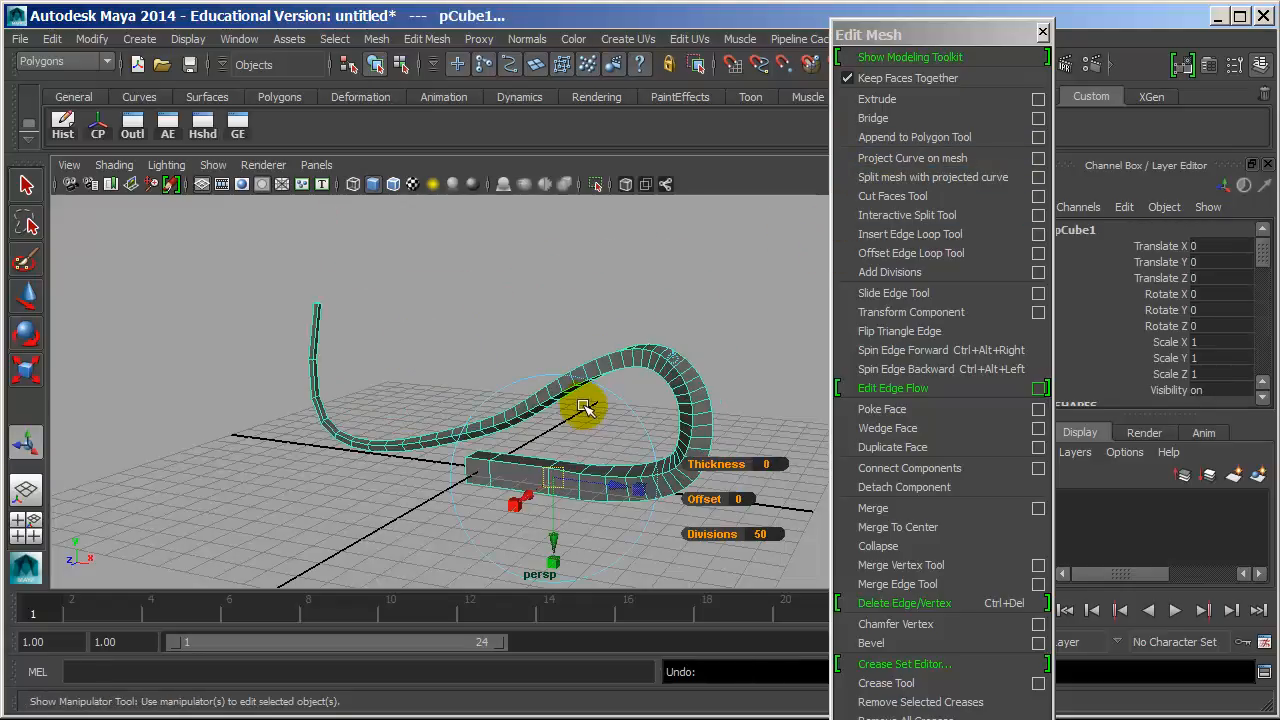
# - Delete the mesh's construction history and bridge two facing faces on the inside of the loop
pyautogui.click(62, 124)
pyautogui.keyDown('alt'); pyautogui.moveTo(363, 408); pyautogui.dragTo(543, 420, button='right'); pyautogui.keyUp('alt')
pyautogui.keyDown('alt'); pyautogui.moveTo(350, 365); pyautogui.dragTo(454, 366); pyautogui.keyUp('alt')
pyautogui.moveTo(423, 262); pyautogui.dragTo(430, 280, button='right')
pyautogui.keyDown('alt'); pyautogui.moveTo(315, 368); pyautogui.dragTo(509, 346); pyautogui.keyUp('alt')
pyautogui.click(481, 309)
pyautogui.keyDown('alt'); pyautogui.moveTo(568, 455); pyautogui.dragTo(530, 454); pyautogui.keyUp('alt')
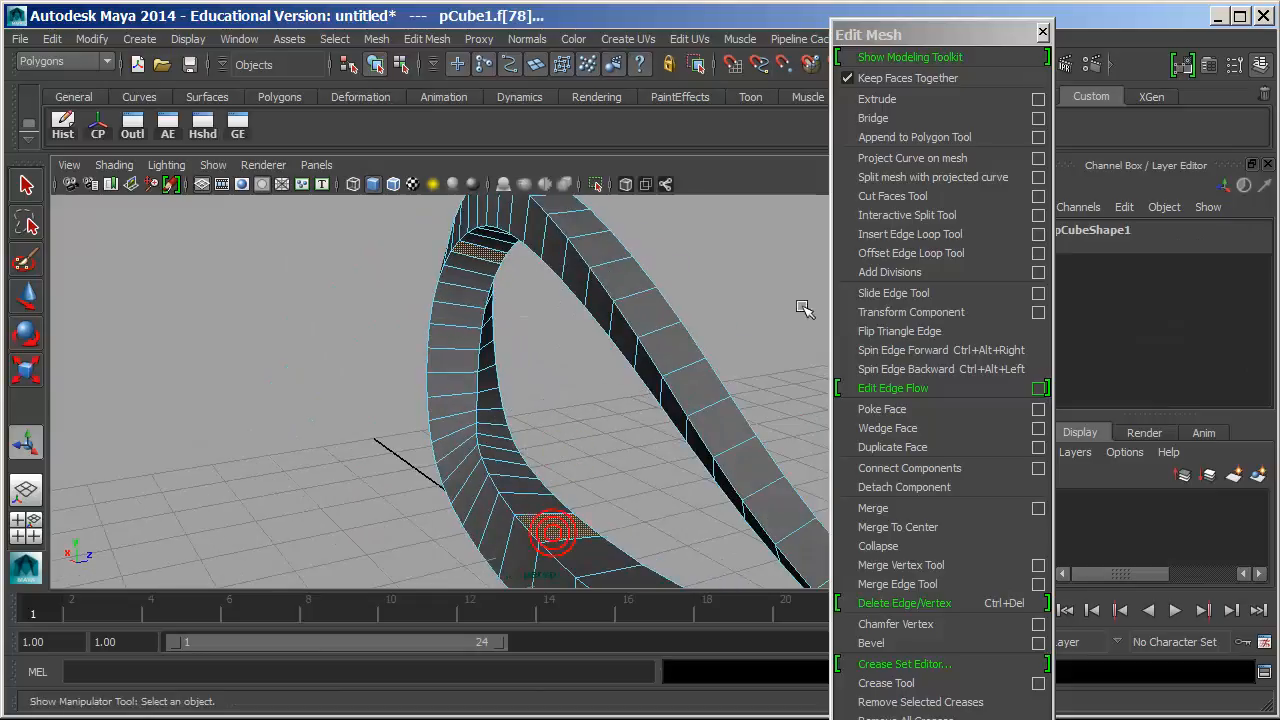
pyautogui.click(873, 118)
pyautogui.keyDown('alt'); pyautogui.moveTo(776, 251); pyautogui.dragTo(540, 337); pyautogui.keyUp('alt')
pyautogui.keyDown('alt'); pyautogui.moveTo(540, 337); pyautogui.dragTo(590, 327, button='right'); pyautogui.keyUp('alt')
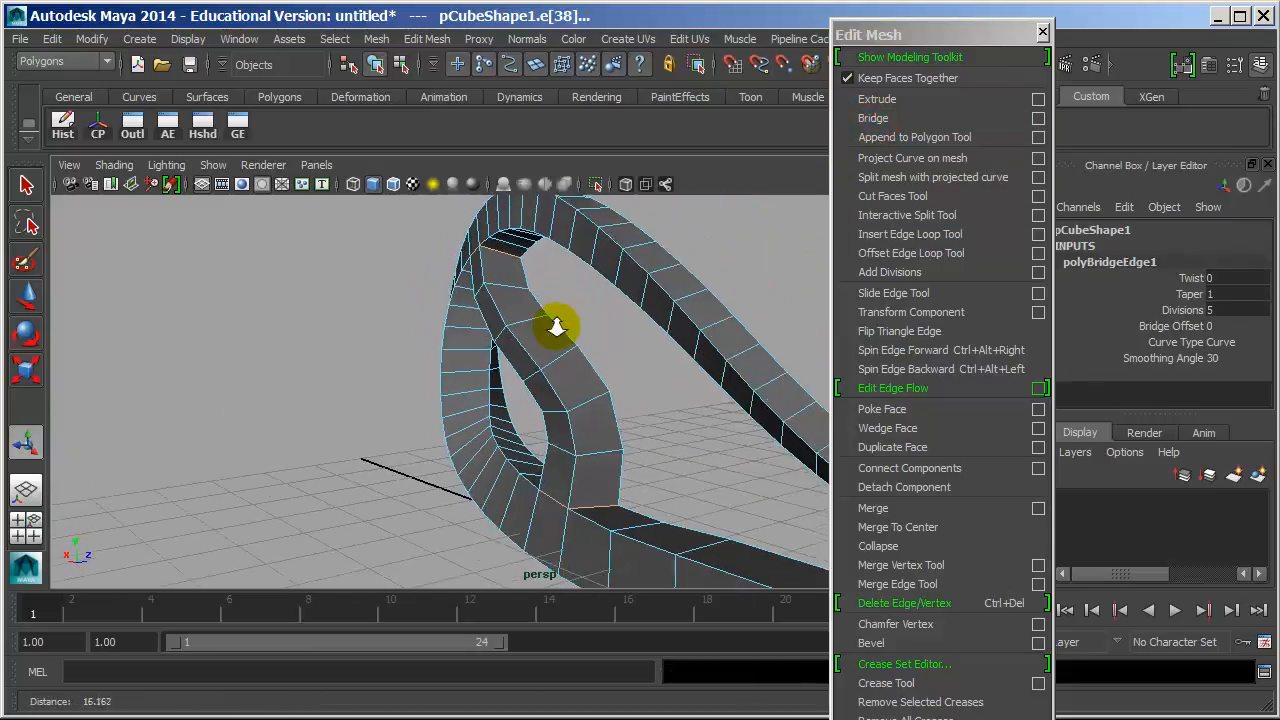
pyautogui.keyDown('alt'); pyautogui.moveTo(590, 327); pyautogui.dragTo(441, 344); pyautogui.keyUp('alt')
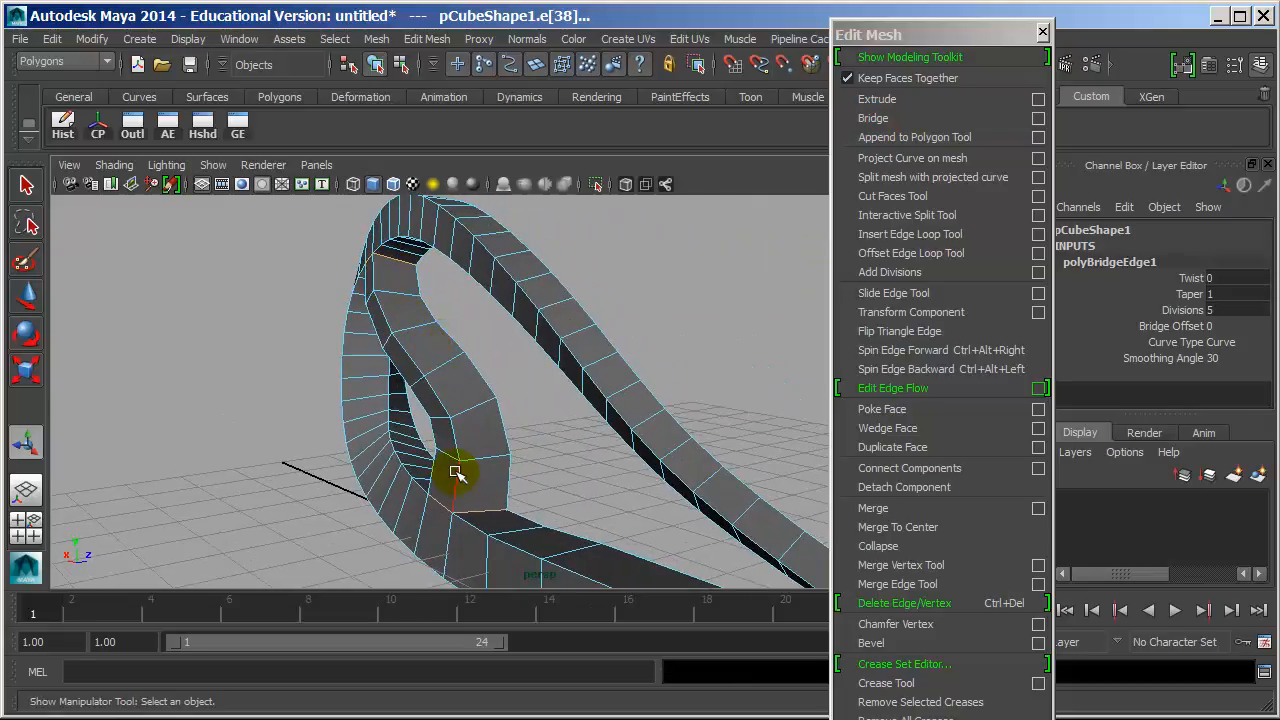
pyautogui.keyDown('alt'); pyautogui.moveTo(545, 541); pyautogui.dragTo(634, 409); pyautogui.keyUp('alt')
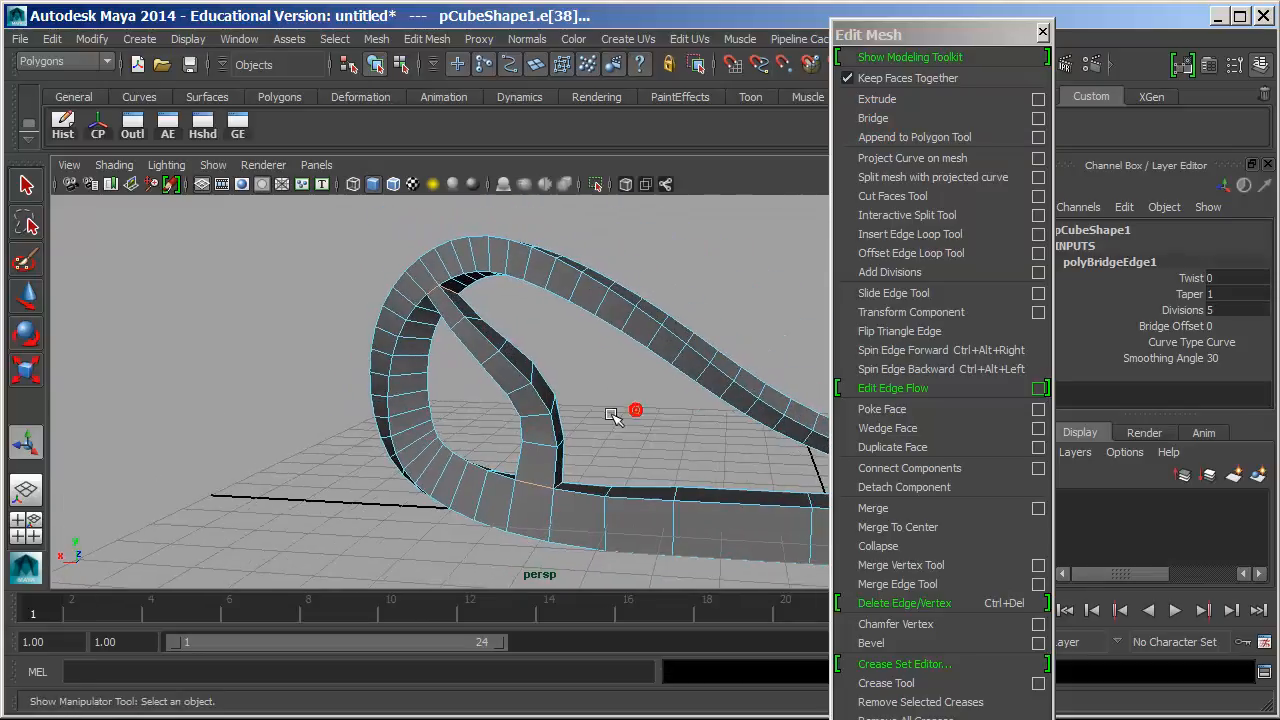
# - Bridge a second pair of faces between the straight base and the curved arm above it
pyautogui.click(680, 363)
pyautogui.moveTo(690, 357); pyautogui.dragTo(691, 384, button='right')
pyautogui.keyDown('alt'); pyautogui.moveTo(630, 395); pyautogui.dragTo(636, 497); pyautogui.keyUp('alt')
pyautogui.click(734, 349)
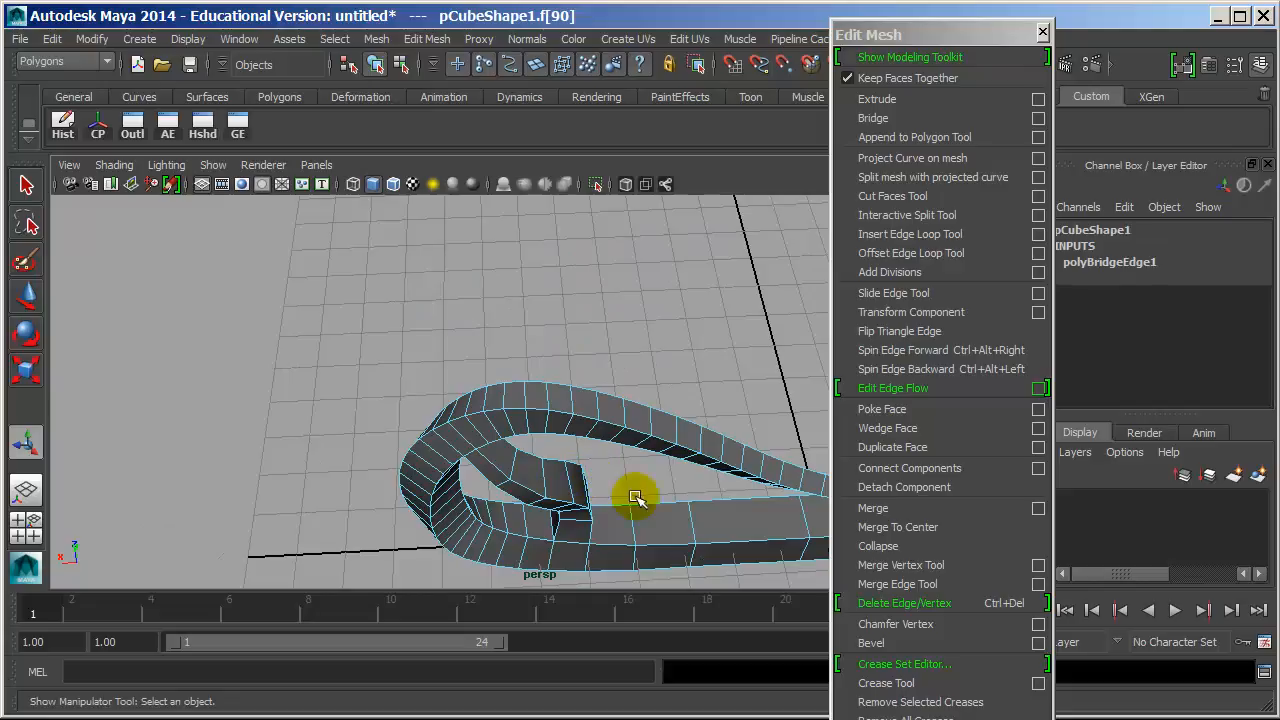
pyautogui.click(873, 118)
pyautogui.keyDown('alt'); pyautogui.moveTo(786, 277); pyautogui.dragTo(509, 414); pyautogui.keyUp('alt')
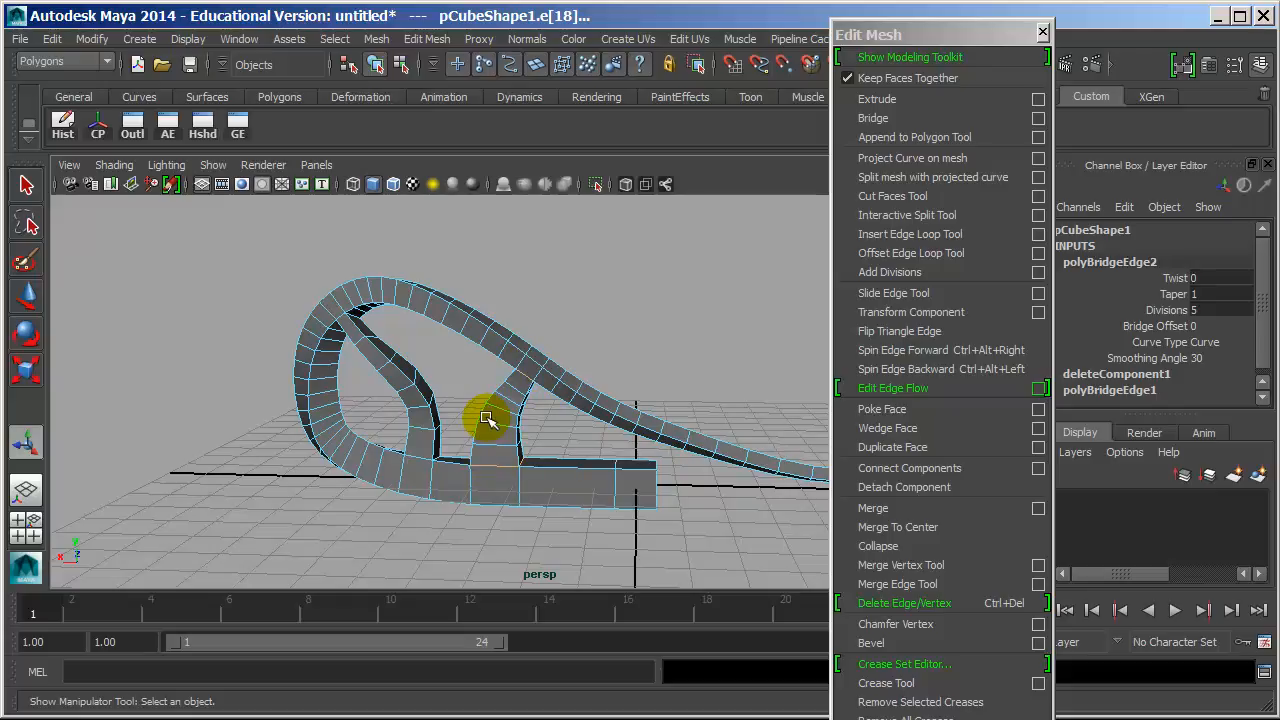
# - Try bridging a face of the first bridge to the loop's inner wall with a Linear path and 5 divisions, and undo it
pyautogui.click(492, 340)
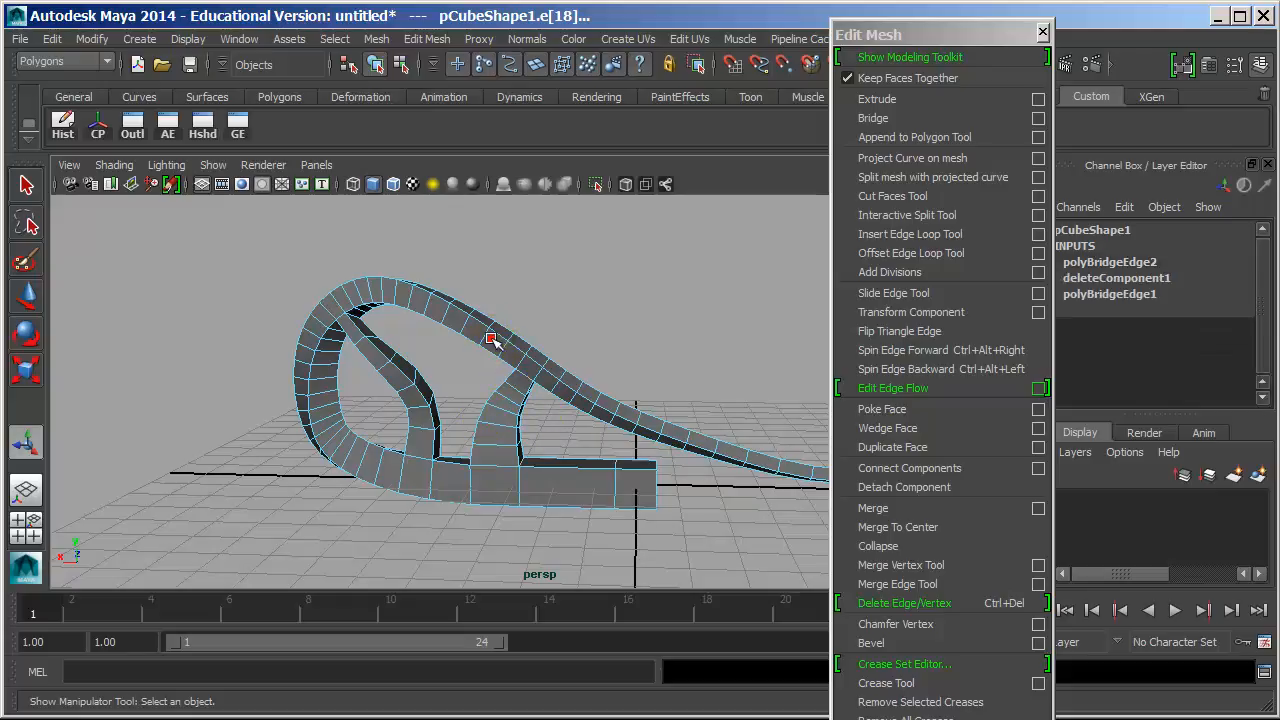
pyautogui.keyDown('alt'); pyautogui.moveTo(492, 340); pyautogui.dragTo(752, 369); pyautogui.keyUp('alt')
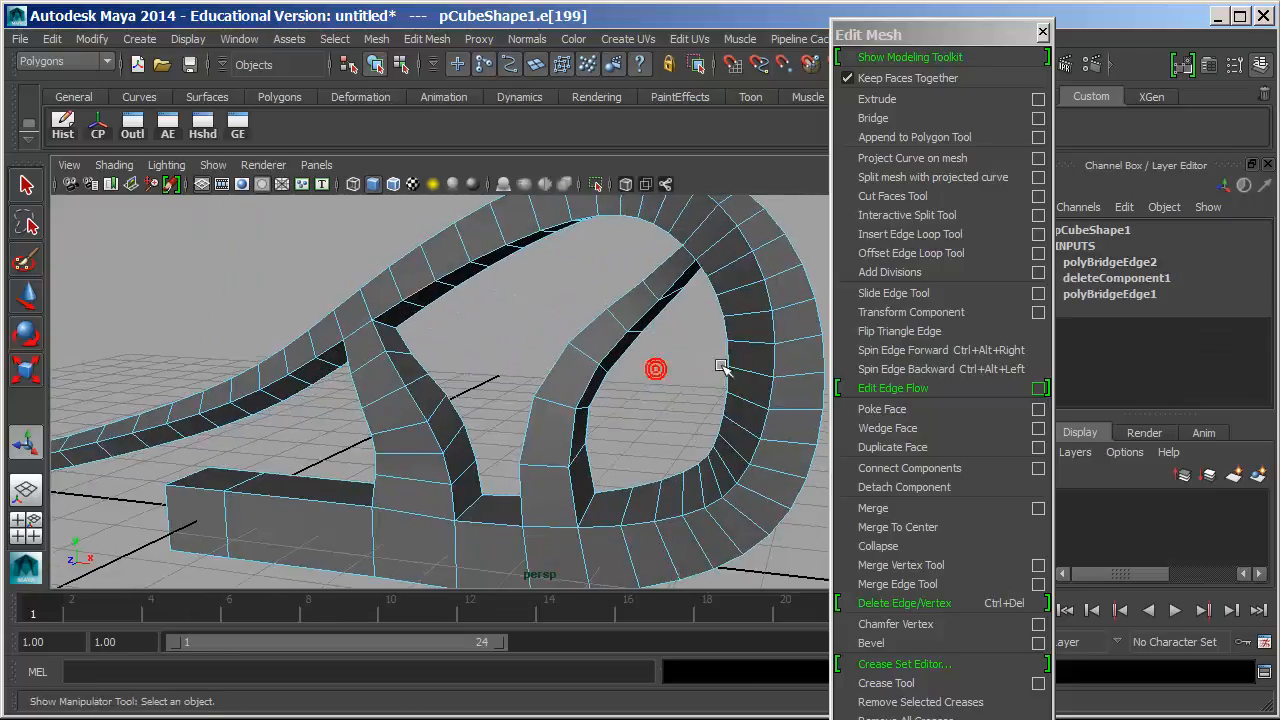
pyautogui.moveTo(614, 357); pyautogui.dragTo(603, 397, button='right')
pyautogui.click(594, 392)
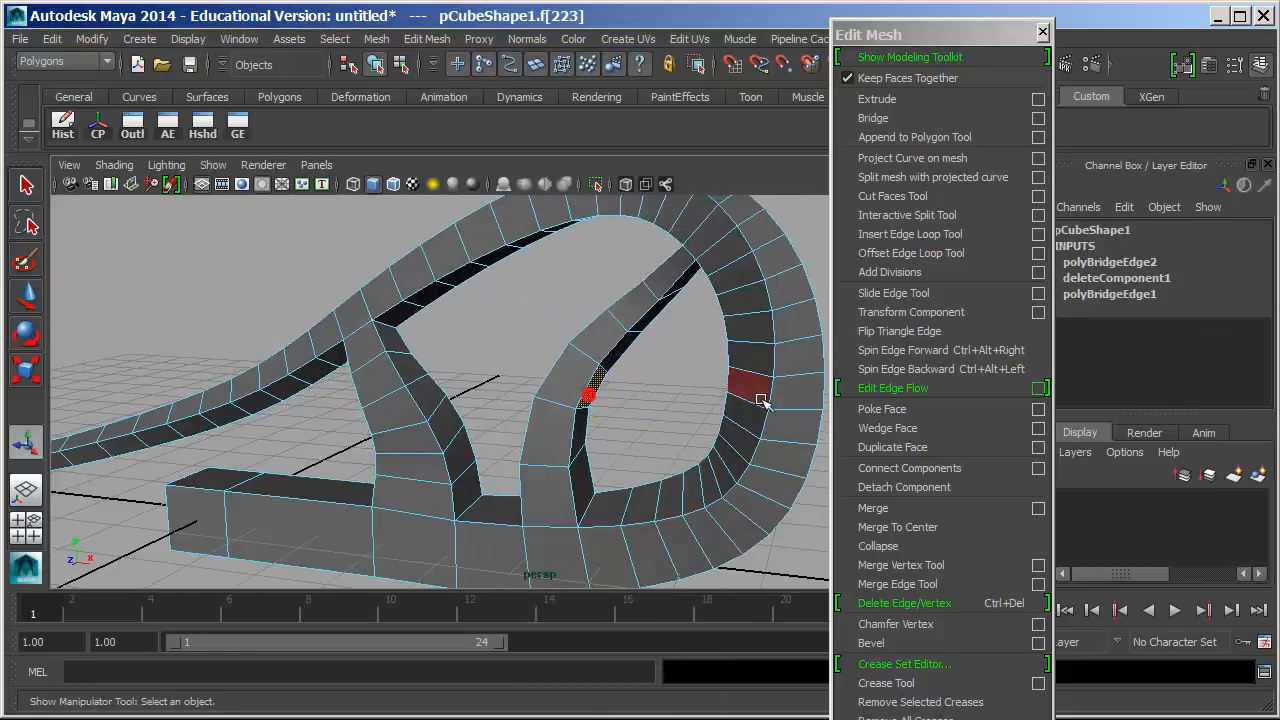
pyautogui.keyDown('shift'); pyautogui.click(745, 396); pyautogui.keyUp('shift')
pyautogui.click(1041, 118)
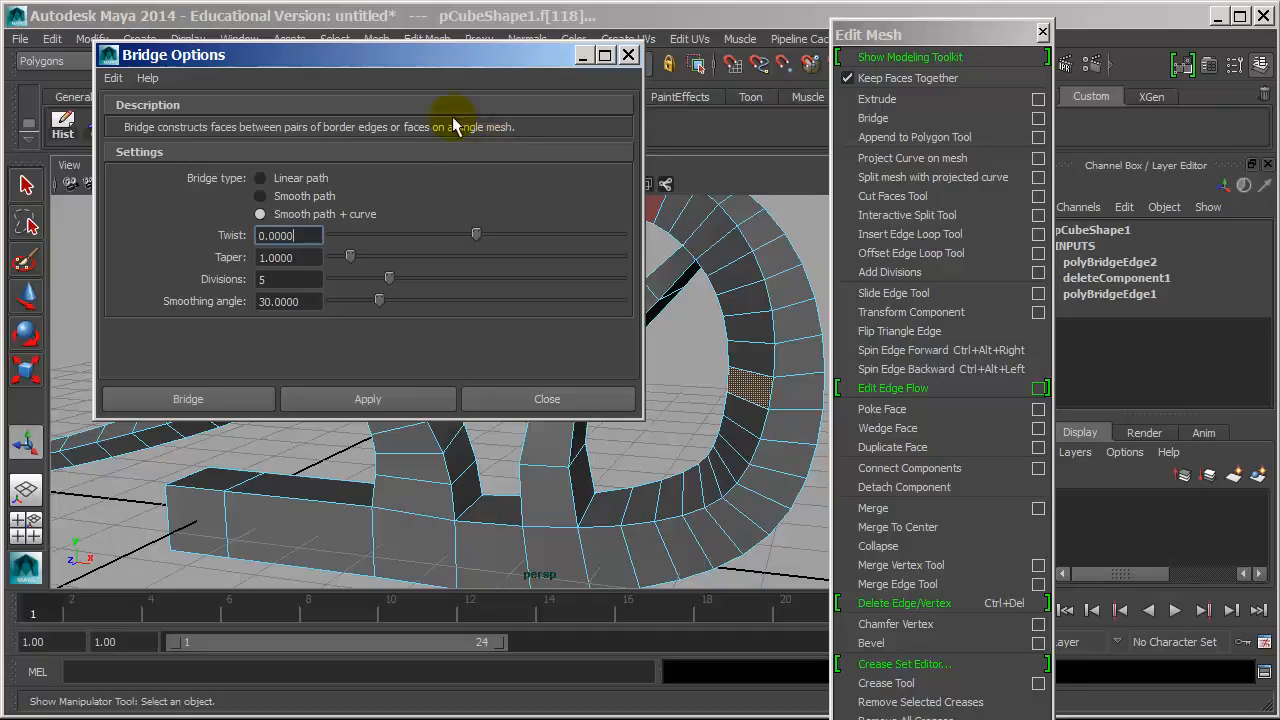
pyautogui.click(316, 178)
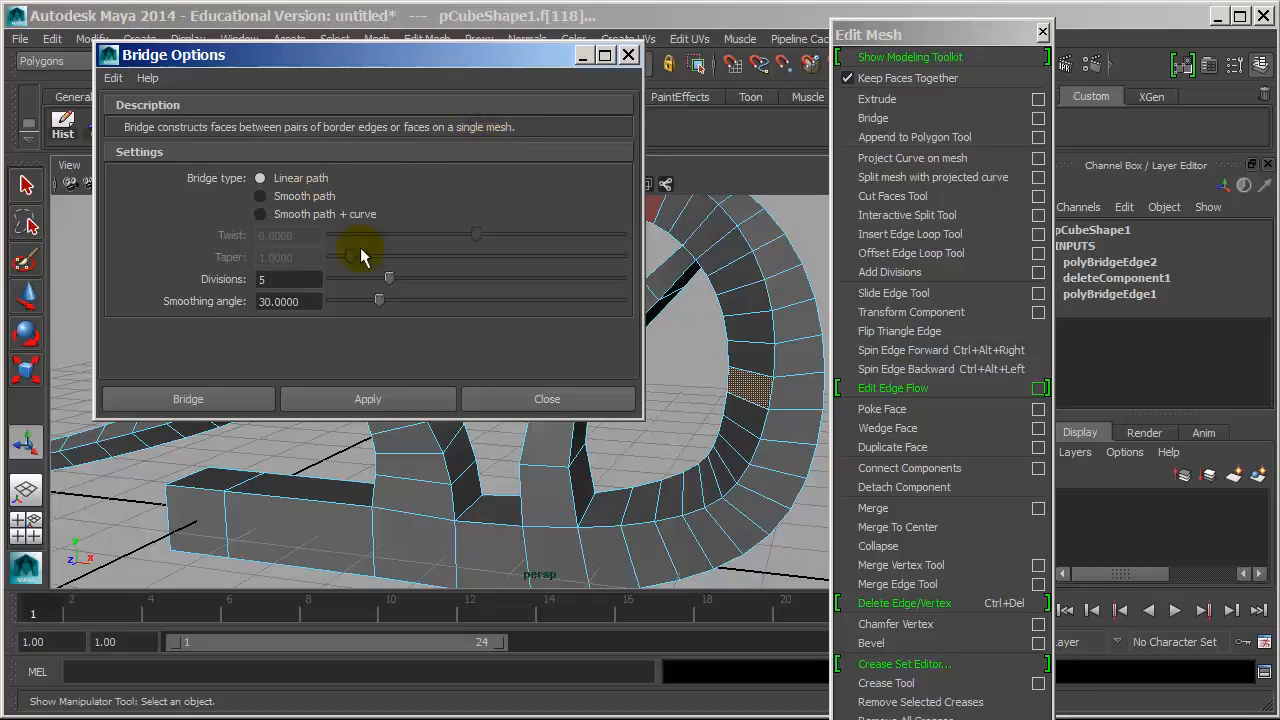
pyautogui.click(227, 398)
pyautogui.keyDown('alt'); pyautogui.moveTo(634, 394); pyautogui.dragTo(355, 413); pyautogui.keyUp('alt')
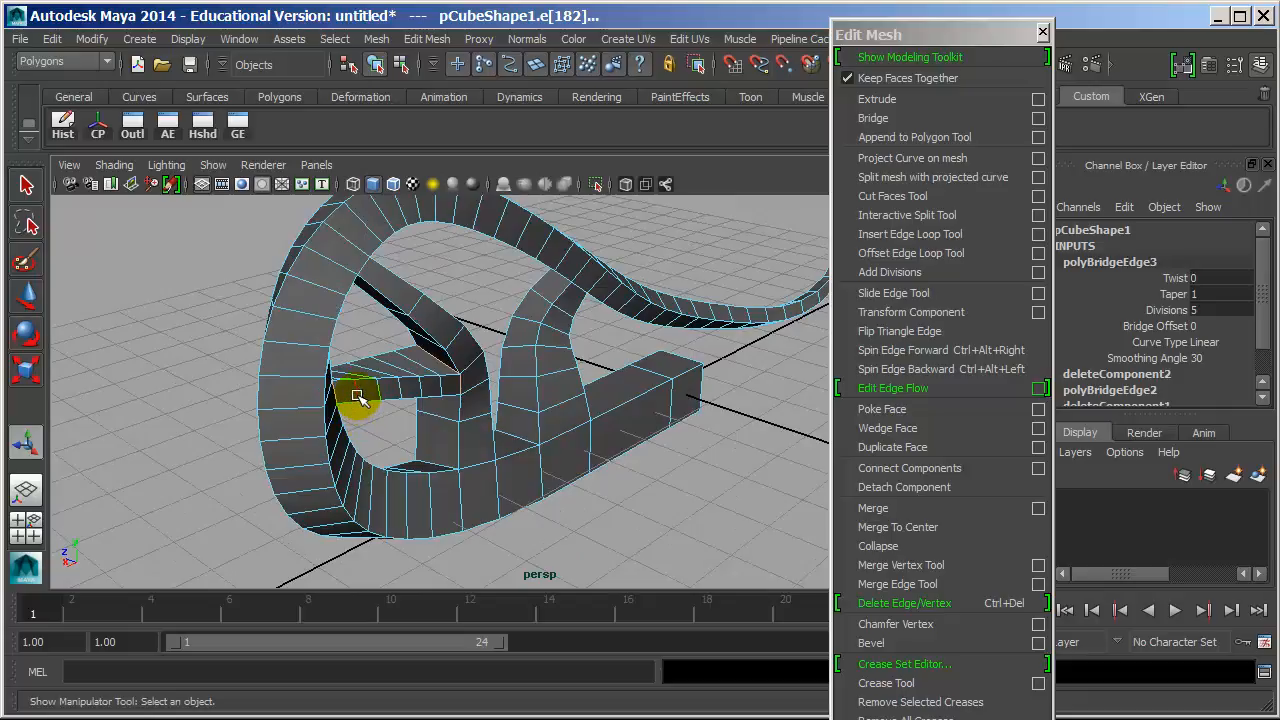
pyautogui.hotkey('ctrl', 'z')
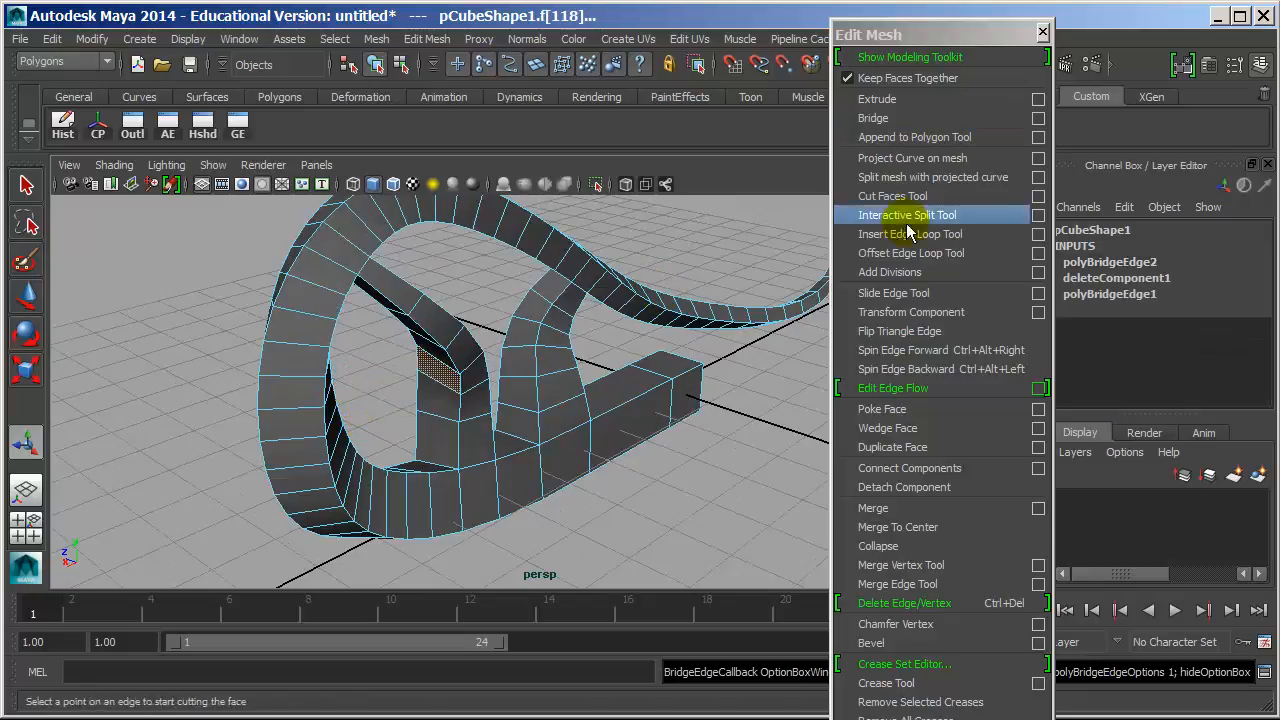
# - Bridge the first bridge's selected face to the loop's inner wall with a Smooth path and 5 divisions
pyautogui.click(1038, 118)
pyautogui.click(316, 198)
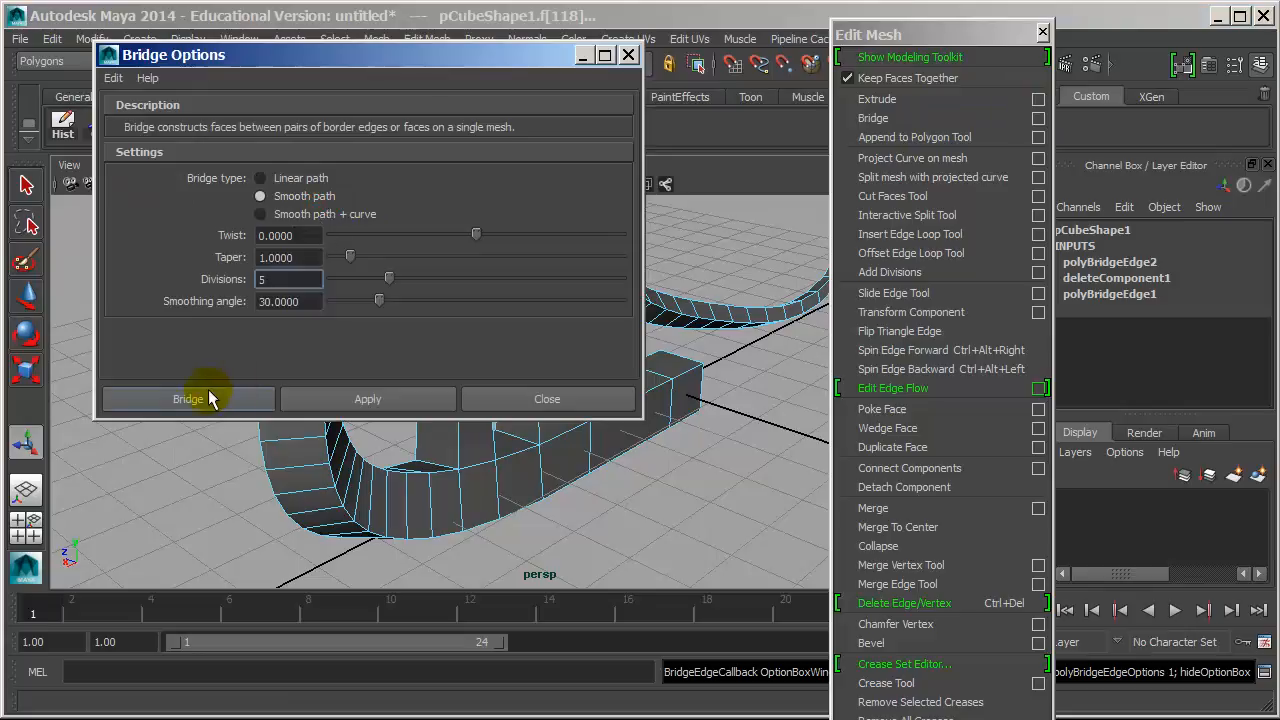
pyautogui.click(215, 395)
pyautogui.keyDown('alt'); pyautogui.moveTo(209, 386); pyautogui.dragTo(737, 366); pyautogui.keyUp('alt')
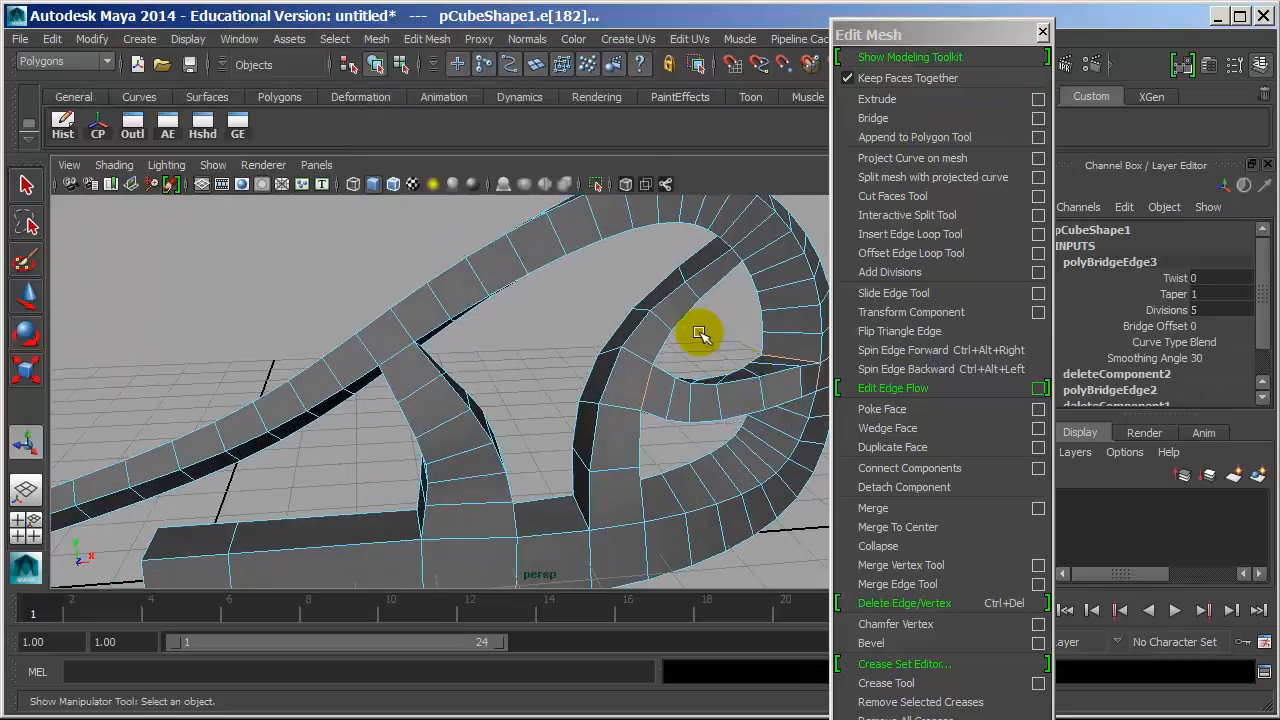
# - Show the control vertices of the curve inside the first bridge, using wireframe to reach it, and return to shaded display
pyautogui.press('4')
pyautogui.click(642, 340)
pyautogui.press('F11')
pyautogui.click(641, 338)
pyautogui.moveTo(616, 338); pyautogui.dragTo(666, 315, button='right')
pyautogui.click(658, 319)
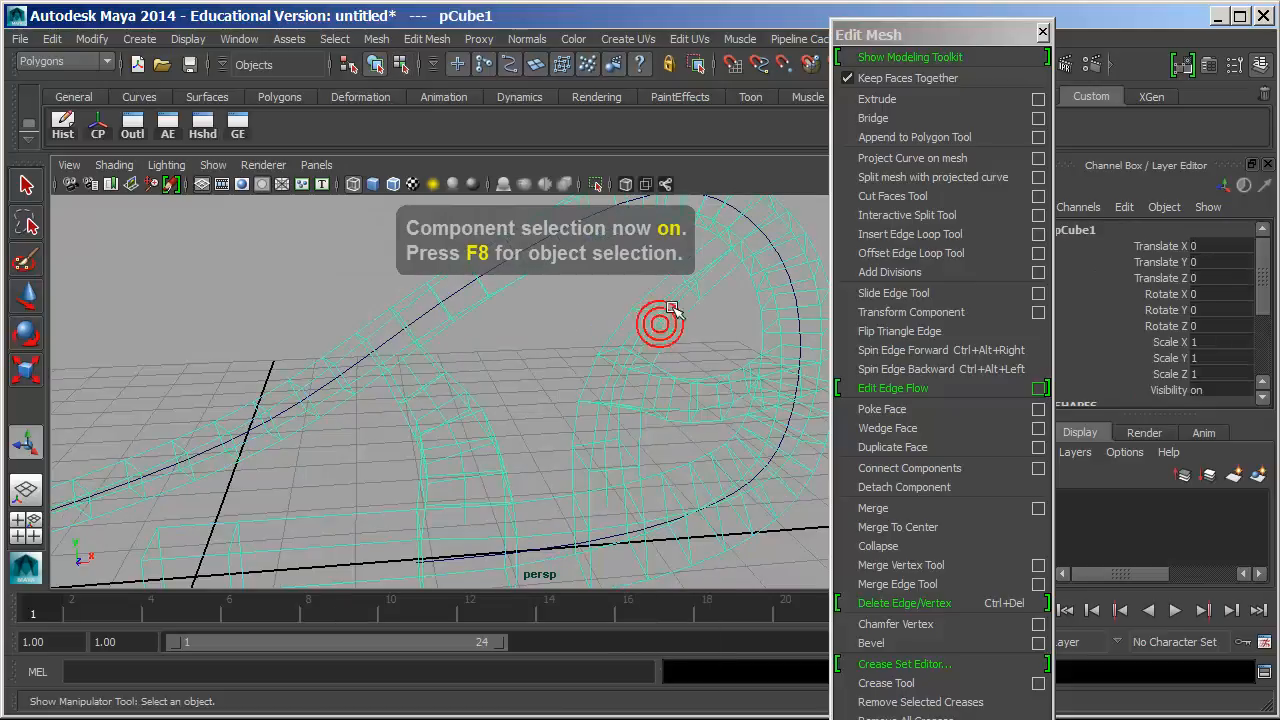
pyautogui.click(678, 286)
pyautogui.keyDown('alt'); pyautogui.moveTo(678, 286); pyautogui.dragTo(640, 391); pyautogui.keyUp('alt')
pyautogui.keyDown('alt'); pyautogui.moveTo(631, 391); pyautogui.dragTo(417, 400, button='right'); pyautogui.keyUp('alt')
pyautogui.press('5')
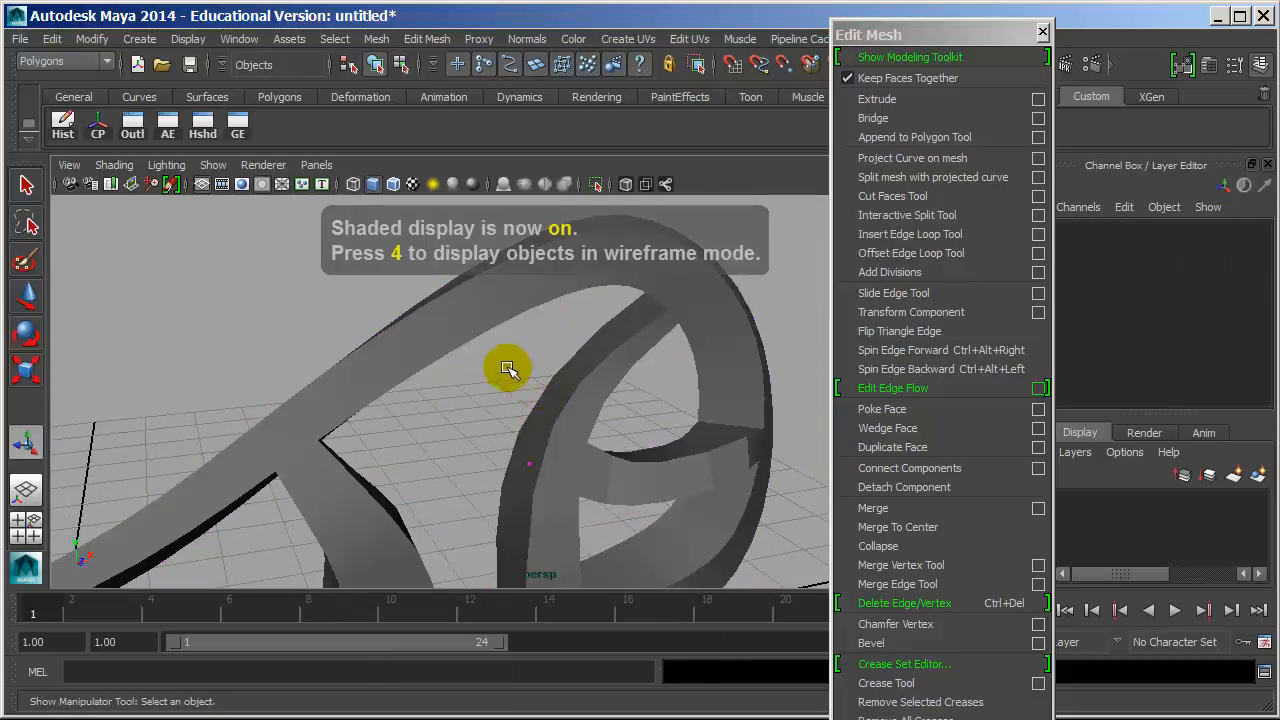
# - Undo a trial move of the bridge curve's control vertices and raise them to reshape the bend of the first bridge
pyautogui.moveTo(511, 374); pyautogui.dragTo(580, 451)
pyautogui.press('w')
pyautogui.moveTo(548, 406)
pyautogui.mouseDown()
pyautogui.moveTo(474, 407)
pyautogui.moveTo(542, 336)
pyautogui.moveTo(582, 411)
pyautogui.moveTo(493, 423)
pyautogui.mouseUp()
pyautogui.hotkey('ctrl', 'z')
pyautogui.keyDown('alt'); pyautogui.moveTo(608, 461); pyautogui.dragTo(595, 458, button='right'); pyautogui.keyUp('alt')
pyautogui.keyDown('shift'); pyautogui.moveTo(514, 450); pyautogui.dragTo(512, 413); pyautogui.keyUp('shift')
pyautogui.keyDown('alt'); pyautogui.moveTo(609, 427); pyautogui.dragTo(500, 414); pyautogui.keyUp('alt')
pyautogui.press('F8')
pyautogui.press('F8')
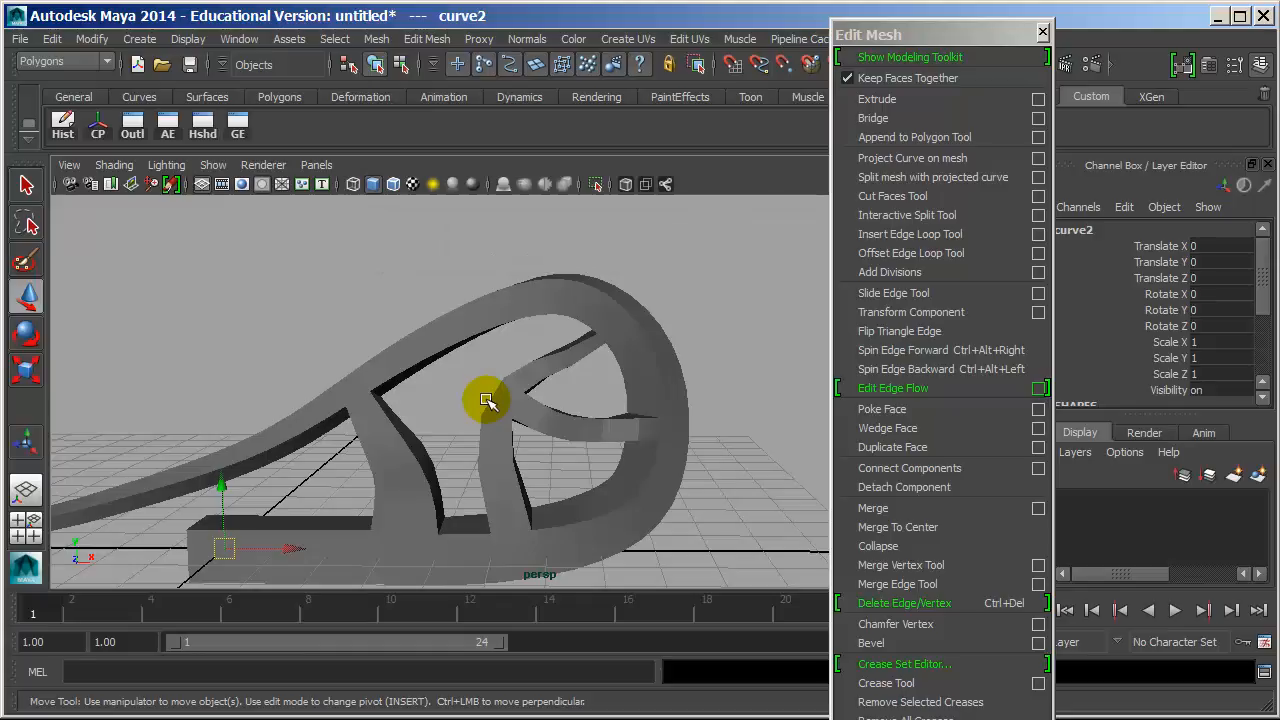
# - Delete the lowest side face of the wide strut where it meets the straight base, and reselect the whole mesh
pyautogui.click(519, 392)
pyautogui.keyDown('alt'); pyautogui.moveTo(626, 363); pyautogui.dragTo(691, 346); pyautogui.keyUp('alt')
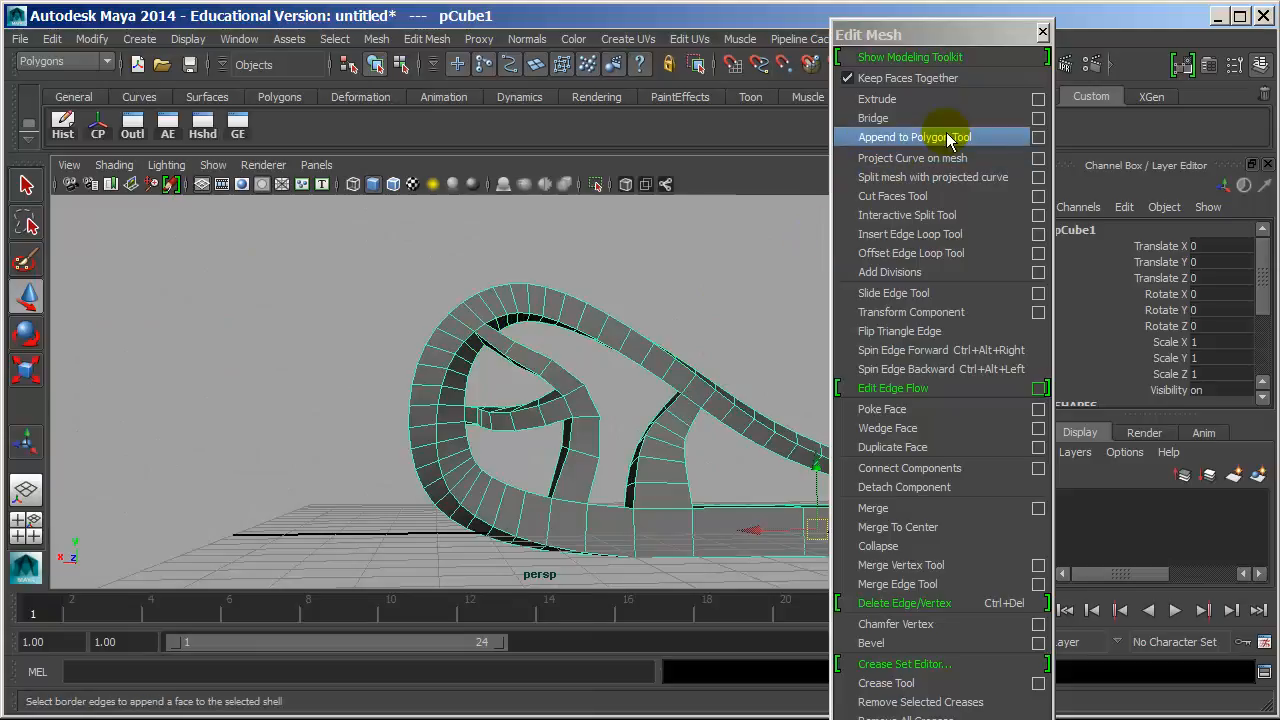
pyautogui.scroll(5, 451, 357)
pyautogui.keyDown('alt'); pyautogui.moveTo(407, 330); pyautogui.dragTo(414, 366); pyautogui.keyUp('alt')
pyautogui.moveTo(414, 350); pyautogui.dragTo(414, 418, button='right')
pyautogui.click(396, 387)
pyautogui.press('Delete')
pyautogui.moveTo(341, 367); pyautogui.dragTo(400, 304, button='right')
pyautogui.keyDown('alt'); pyautogui.moveTo(354, 363); pyautogui.dragTo(519, 341, button='middle'); pyautogui.keyUp('alt')
pyautogui.scroll(1, 519, 341)
pyautogui.scroll(3, 519, 341)
pyautogui.keyDown('alt'); pyautogui.moveTo(526, 346); pyautogui.dragTo(651, 286); pyautogui.keyUp('alt')
pyautogui.keyDown('alt'); pyautogui.moveTo(651, 286); pyautogui.dragTo(703, 277, button='right'); pyautogui.keyUp('alt')
pyautogui.press('space')
pyautogui.moveTo(384, 352); pyautogui.dragTo(448, 690)
pyautogui.click(154, 631)
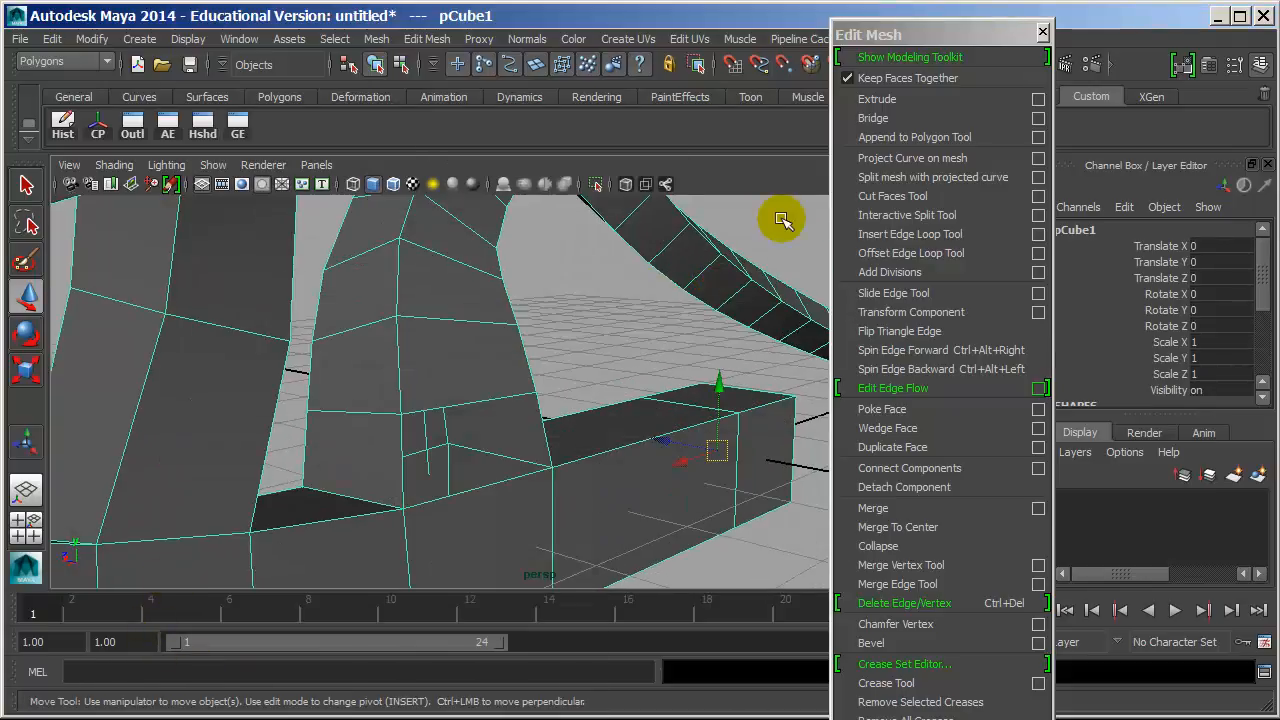
# - Fill the hole at the strut's foot with the Append to Polygon Tool, joining its upper and lower border edges
pyautogui.click(930, 138)
pyautogui.keyDown('alt'); pyautogui.moveTo(586, 334); pyautogui.dragTo(451, 346); pyautogui.keyUp('alt')
pyautogui.keyDown('alt'); pyautogui.moveTo(451, 246); pyautogui.dragTo(1120, 388, button='right'); pyautogui.keyUp('alt')
pyautogui.keyDown('alt'); pyautogui.moveTo(658, 430); pyautogui.dragTo(623, 588, button='middle'); pyautogui.keyUp('alt')
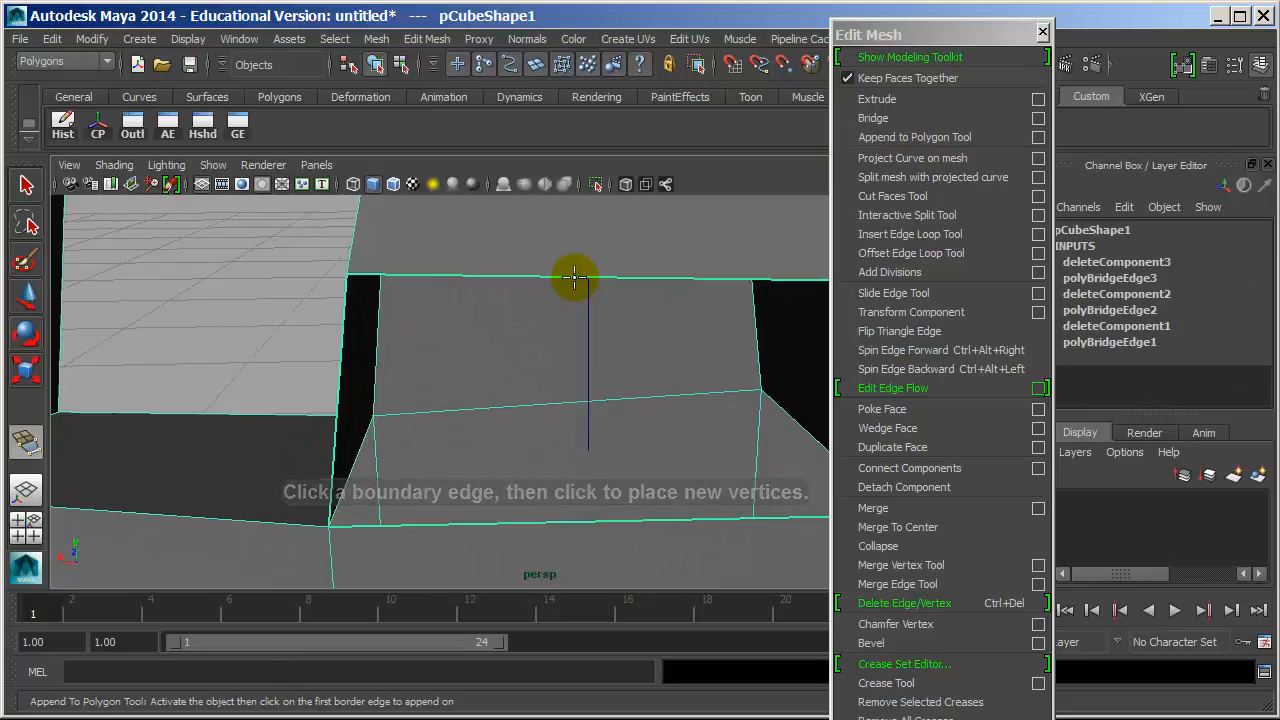
pyautogui.click(576, 279)
pyautogui.click(626, 511)
pyautogui.click(627, 518)
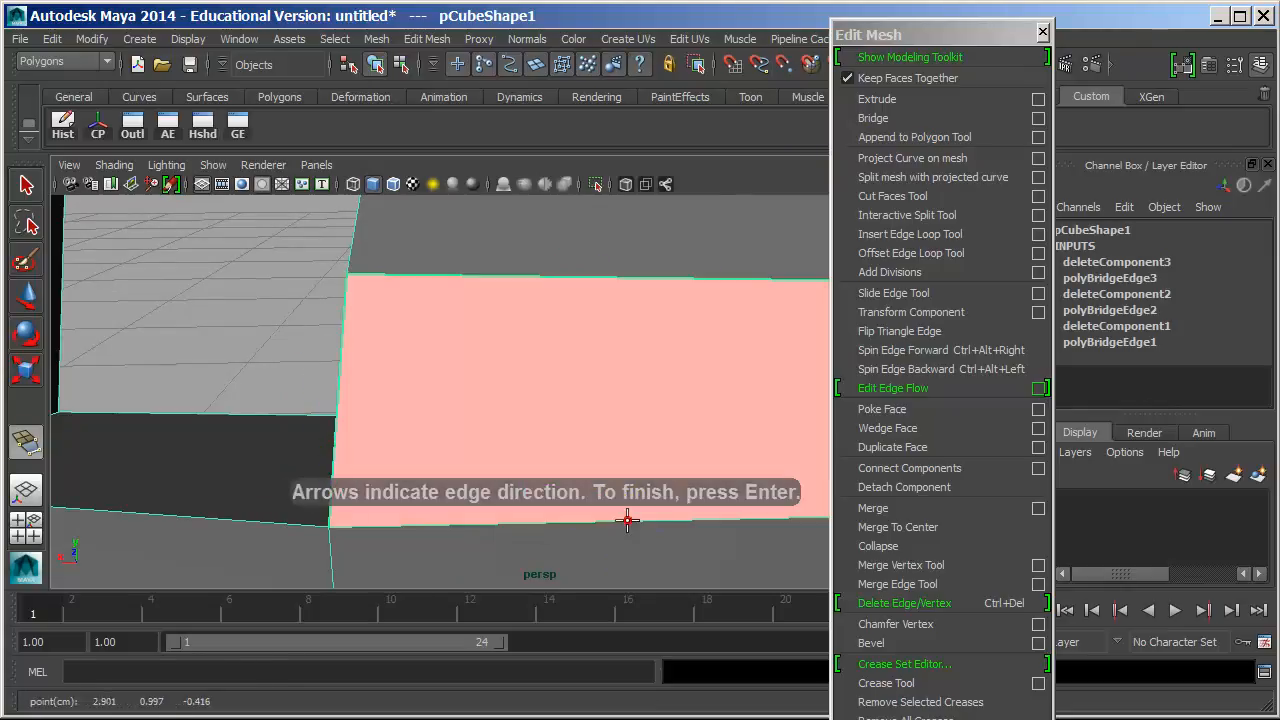
pyautogui.keyDown('alt'); pyautogui.moveTo(686, 473); pyautogui.dragTo(682, 406, button='right'); pyautogui.keyUp('alt')
pyautogui.keyDown('alt'); pyautogui.moveTo(682, 406); pyautogui.dragTo(578, 405, button='middle'); pyautogui.keyUp('alt')
pyautogui.press('Return')
pyautogui.keyDown('alt'); pyautogui.moveTo(449, 408); pyautogui.dragTo(577, 408); pyautogui.keyUp('alt')
pyautogui.keyDown('alt'); pyautogui.moveTo(577, 408); pyautogui.dragTo(302, 314, button='right'); pyautogui.keyUp('alt')
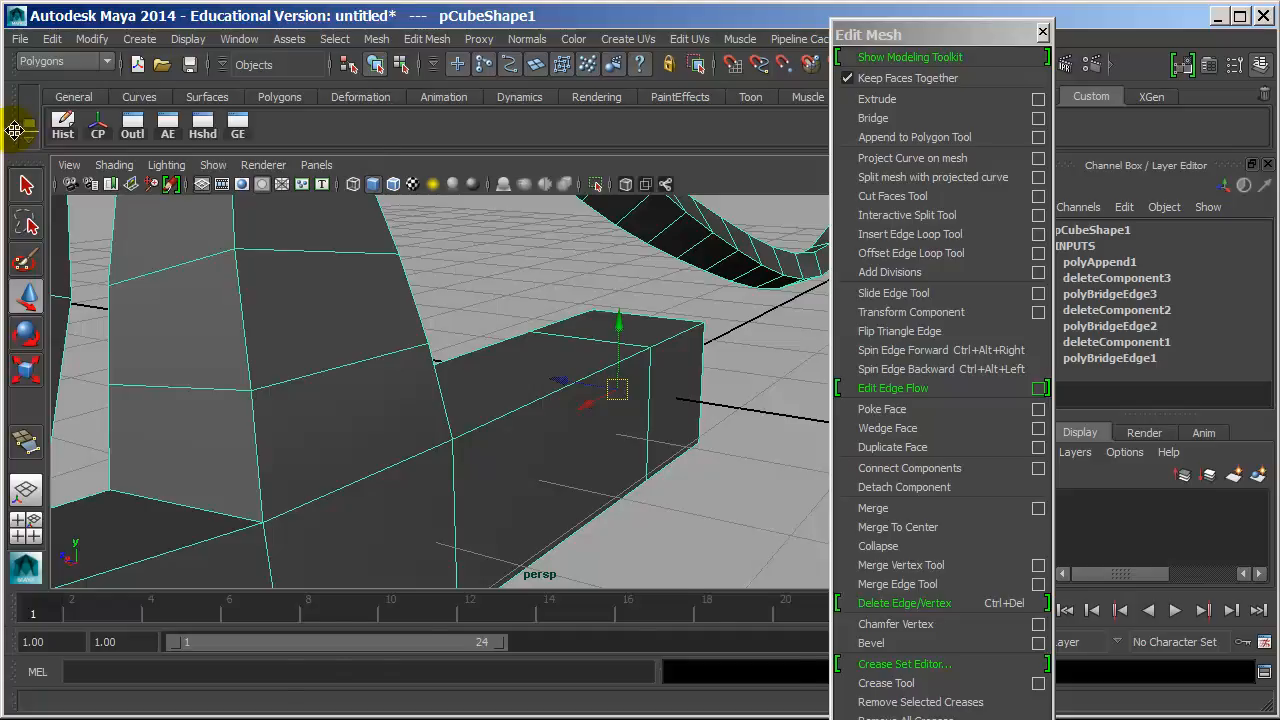
# - Narrow the main window, shift the floating Edit Mesh commands aside, and delete the three lowest side faces of the strut
pyautogui.moveTo(2, 130); pyautogui.dragTo(274, 130)
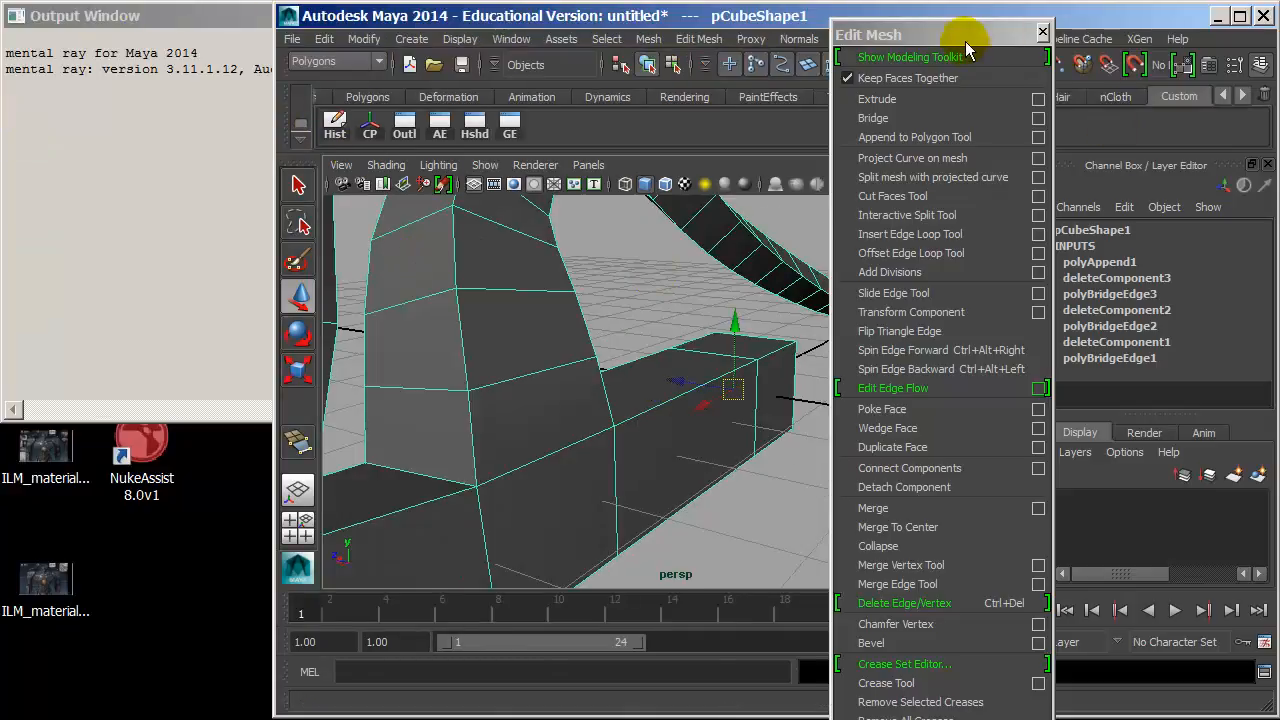
pyautogui.moveTo(859, 34); pyautogui.dragTo(969, 34)
pyautogui.keyDown('alt'); pyautogui.moveTo(648, 385); pyautogui.dragTo(611, 389); pyautogui.keyUp('alt')
pyautogui.rightClick(614, 400)
pyautogui.click(613, 427)
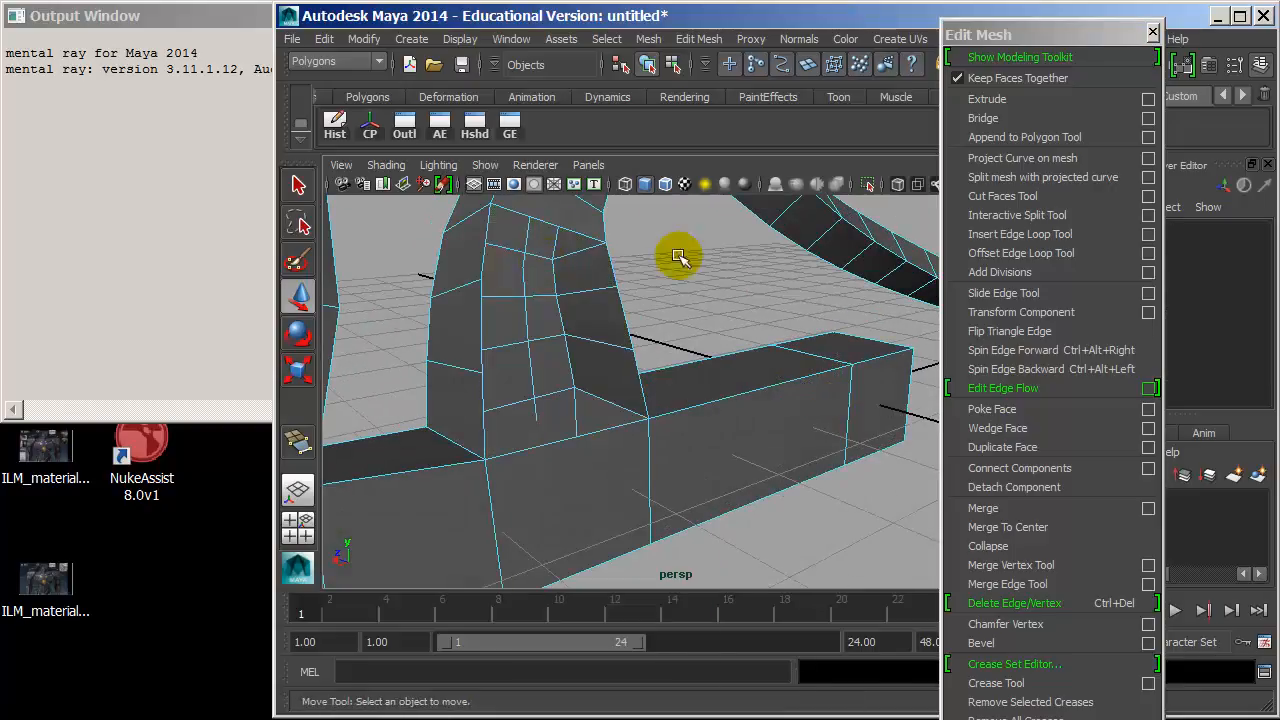
# - Rebuild the strut's three missing faces one by one with the Append to Polygon Tool, joining opposite border edges
pyautogui.click(1024, 137)
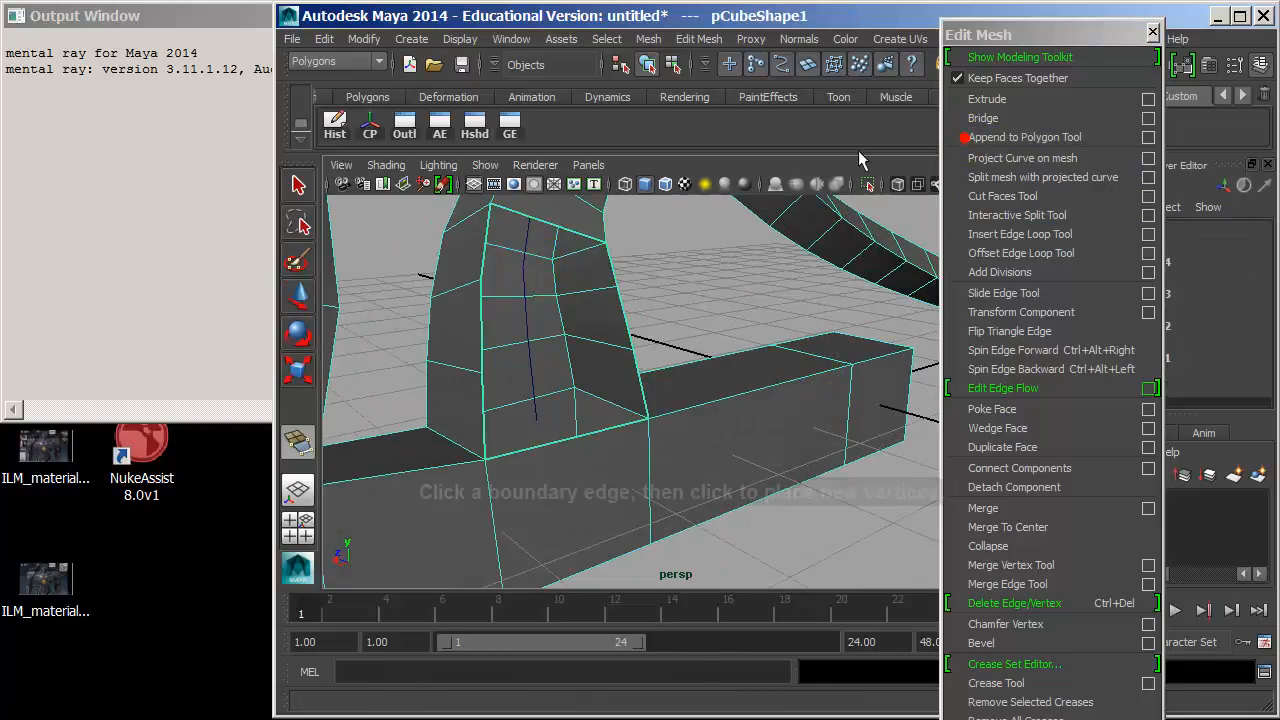
pyautogui.click(489, 233)
pyautogui.click(612, 260)
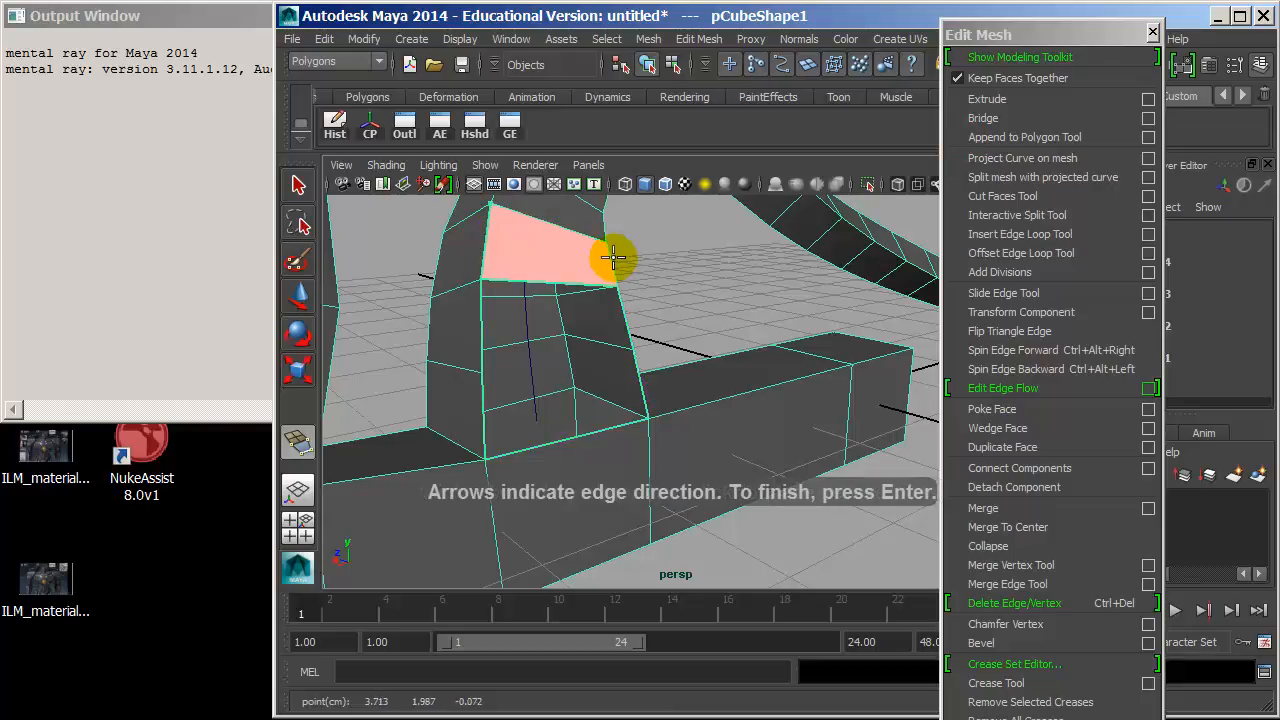
pyautogui.press('Return')
pyautogui.click(479, 333)
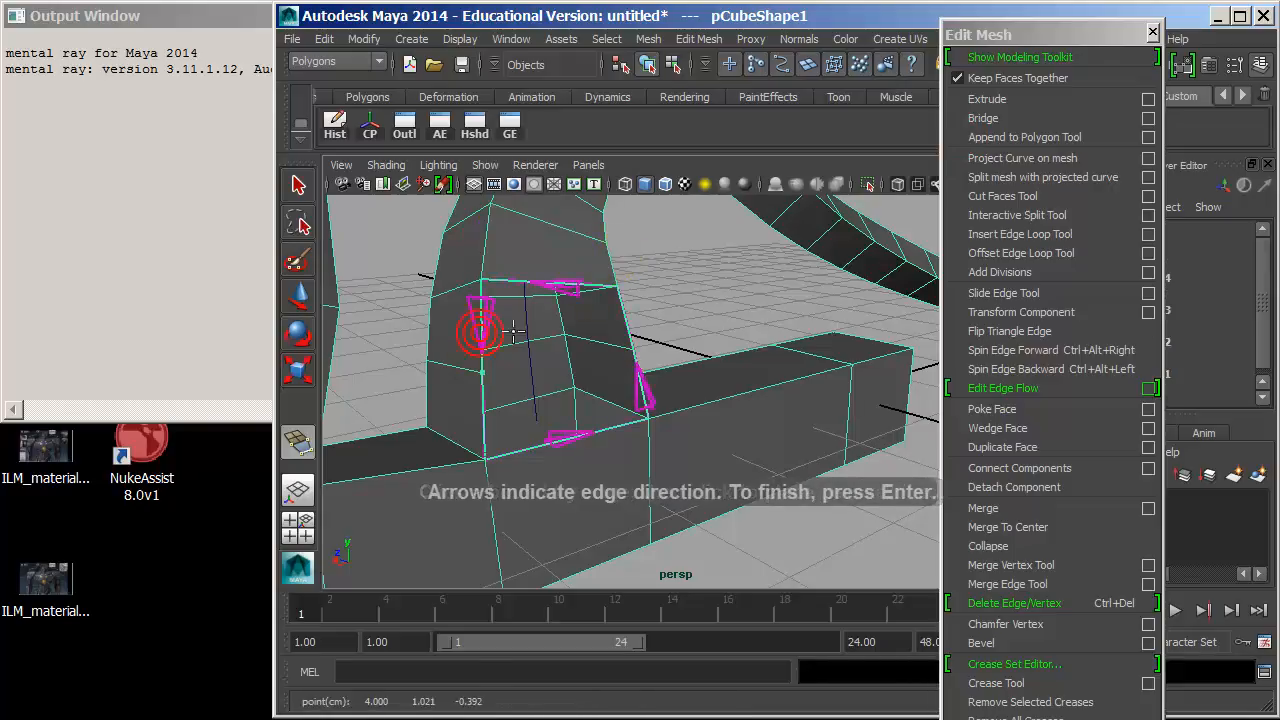
pyautogui.click(620, 325)
pyautogui.press('Return')
pyautogui.click(483, 415)
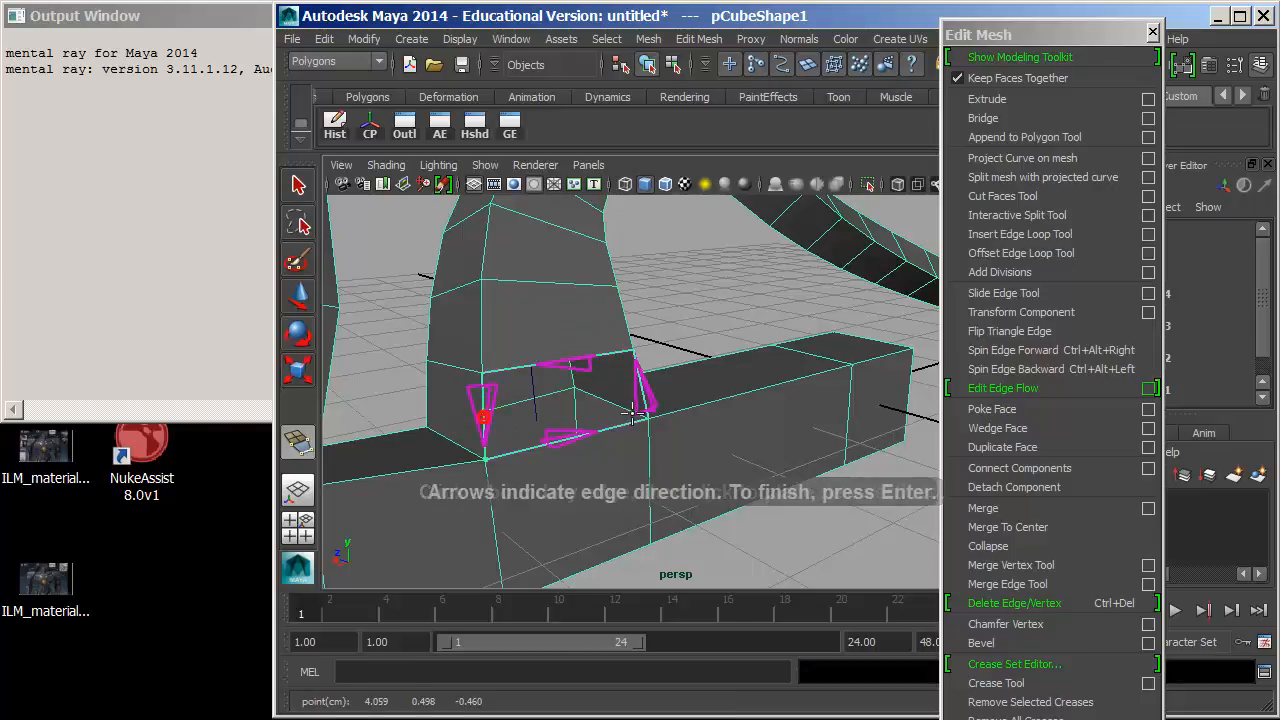
pyautogui.click(645, 389)
pyautogui.press('Return')
pyautogui.keyDown('alt'); pyautogui.moveTo(634, 286); pyautogui.dragTo(652, 383); pyautogui.keyUp('alt')
pyautogui.press('w')
# - Delete a strip of six adjacent faces along the outer side of the loop
pyautogui.scroll(-5, 788, 423)
pyautogui.keyDown('alt'); pyautogui.moveTo(789, 420); pyautogui.dragTo(796, 394); pyautogui.keyUp('alt')
pyautogui.keyDown('alt'); pyautogui.moveTo(796, 394); pyautogui.dragTo(694, 380, button='right'); pyautogui.keyUp('alt')
pyautogui.keyDown('alt'); pyautogui.moveTo(503, 370); pyautogui.dragTo(909, 397, button='right'); pyautogui.keyUp('alt')
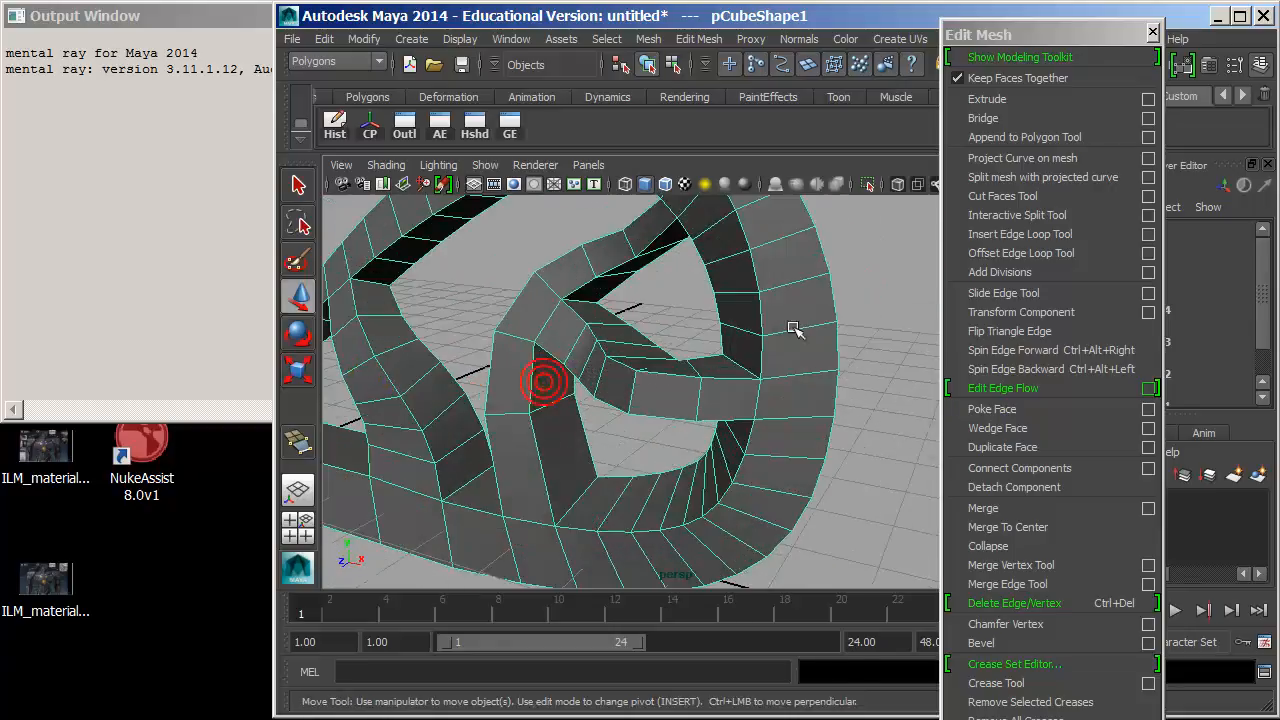
pyautogui.keyDown('alt'); pyautogui.moveTo(909, 397); pyautogui.dragTo(651, 426, button='middle'); pyautogui.keyUp('alt')
pyautogui.moveTo(626, 363); pyautogui.dragTo(630, 392, button='right')
pyautogui.click(608, 312)
pyautogui.keyDown('shift'); pyautogui.click(636, 333); pyautogui.keyUp('shift')
pyautogui.keyDown('shift'); pyautogui.click(660, 374); pyautogui.keyUp('shift')
pyautogui.keyDown('shift'); pyautogui.click(679, 405); pyautogui.keyUp('shift')
pyautogui.keyDown('shift'); pyautogui.click(707, 449); pyautogui.keyUp('shift')
pyautogui.keyDown('shift'); pyautogui.click(714, 484); pyautogui.keyUp('shift')
pyautogui.press('Delete')
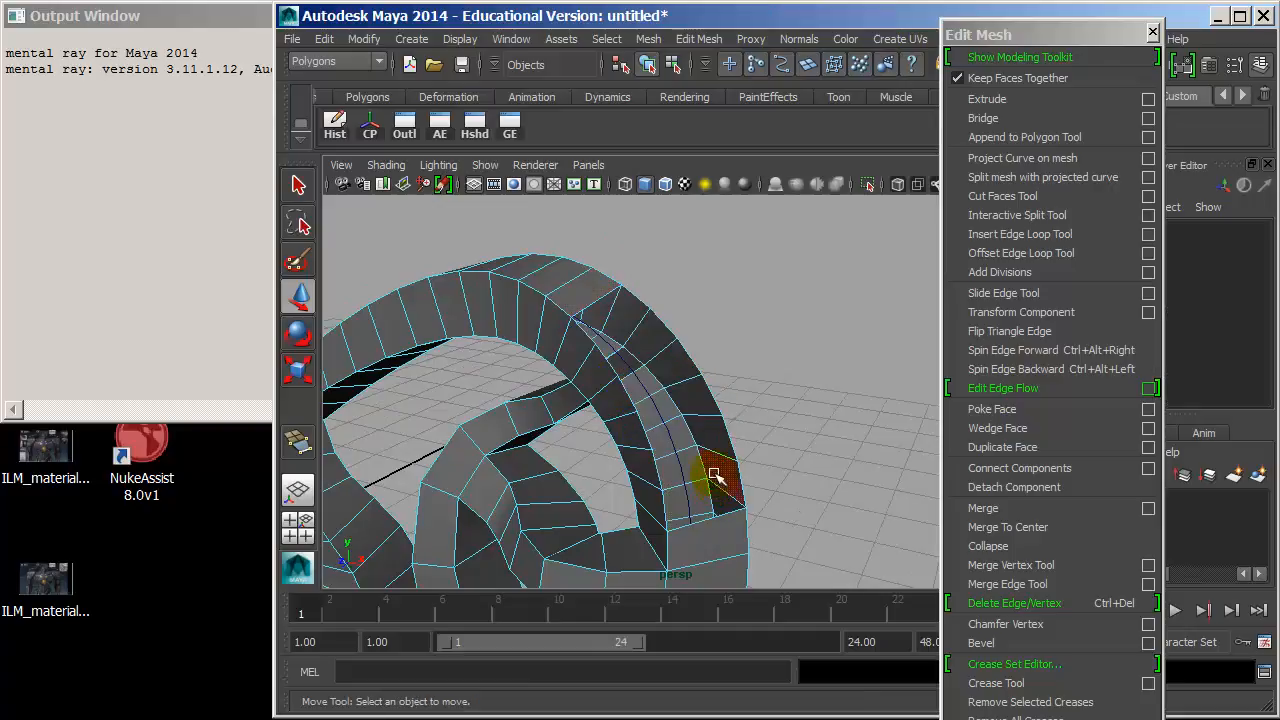
# - Start an appended polygon from the lower border edge of the loop's opening and add the first edges of its outer rim
pyautogui.press('g')
pyautogui.keyDown('alt'); pyautogui.moveTo(646, 392); pyautogui.dragTo(651, 389); pyautogui.keyUp('alt')
pyautogui.keyDown('alt'); pyautogui.moveTo(651, 389); pyautogui.dragTo(597, 320, button='middle'); pyautogui.keyUp('alt')
pyautogui.keyDown('alt'); pyautogui.moveTo(578, 312); pyautogui.dragTo(597, 318, button='right'); pyautogui.keyUp('alt')
pyautogui.keyDown('alt'); pyautogui.moveTo(531, 232); pyautogui.dragTo(694, 374, button='middle'); pyautogui.keyUp('alt')
pyautogui.keyDown('alt'); pyautogui.moveTo(694, 374); pyautogui.dragTo(603, 354, button='right'); pyautogui.keyUp('alt')
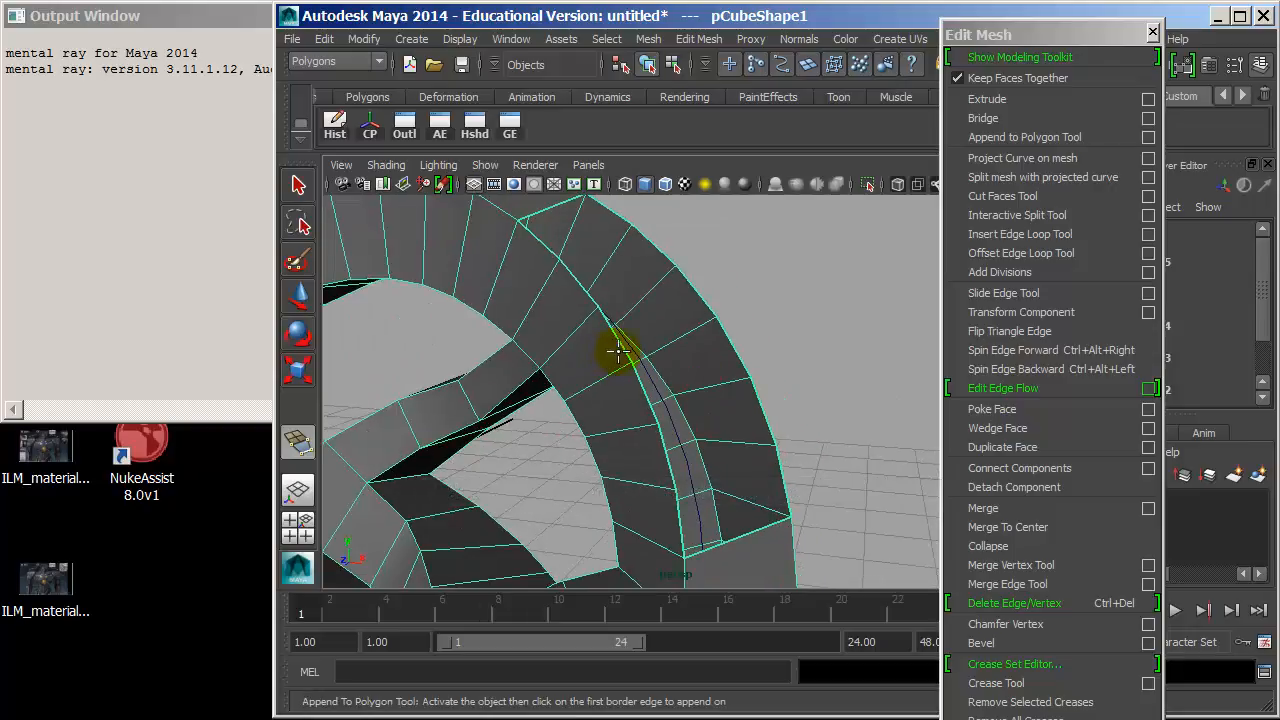
pyautogui.click(755, 529)
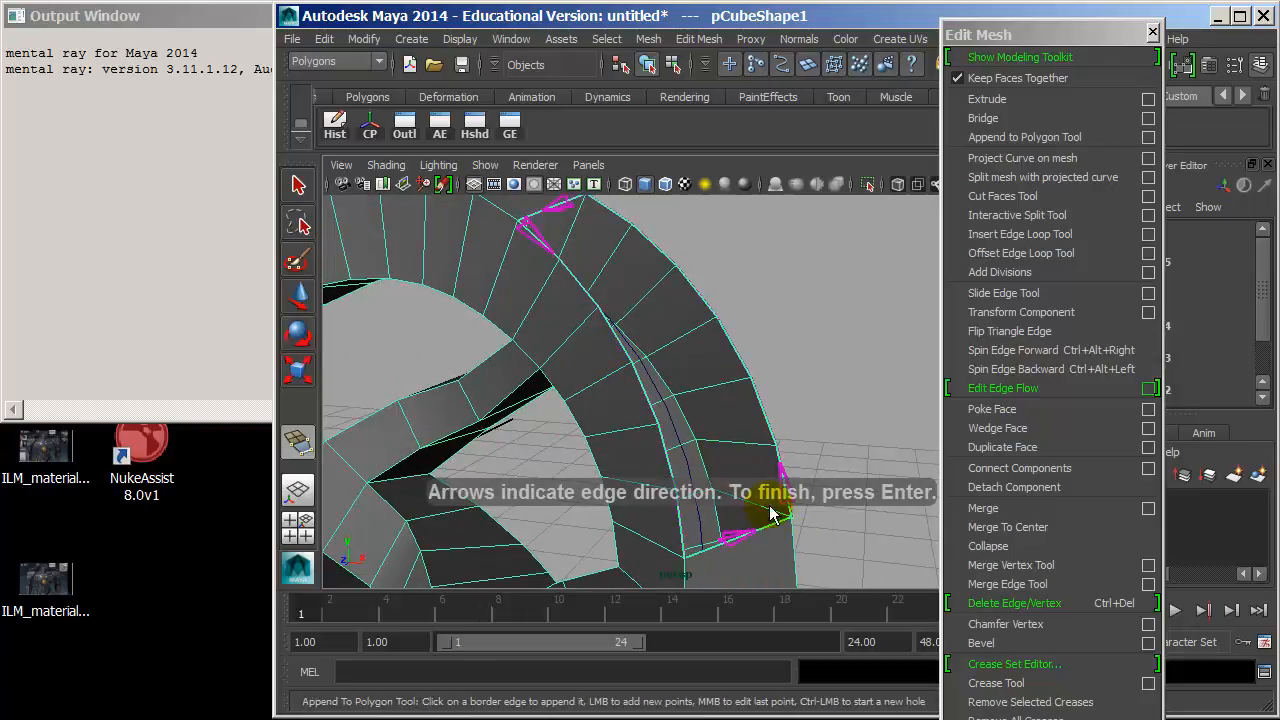
pyautogui.keyDown('alt'); pyautogui.moveTo(740, 503); pyautogui.dragTo(646, 463); pyautogui.keyUp('alt')
pyautogui.keyDown('alt'); pyautogui.moveTo(657, 459); pyautogui.dragTo(719, 463, button='right'); pyautogui.keyUp('alt')
pyautogui.keyDown('alt'); pyautogui.moveTo(719, 462); pyautogui.dragTo(722, 311, button='middle'); pyautogui.keyUp('alt')
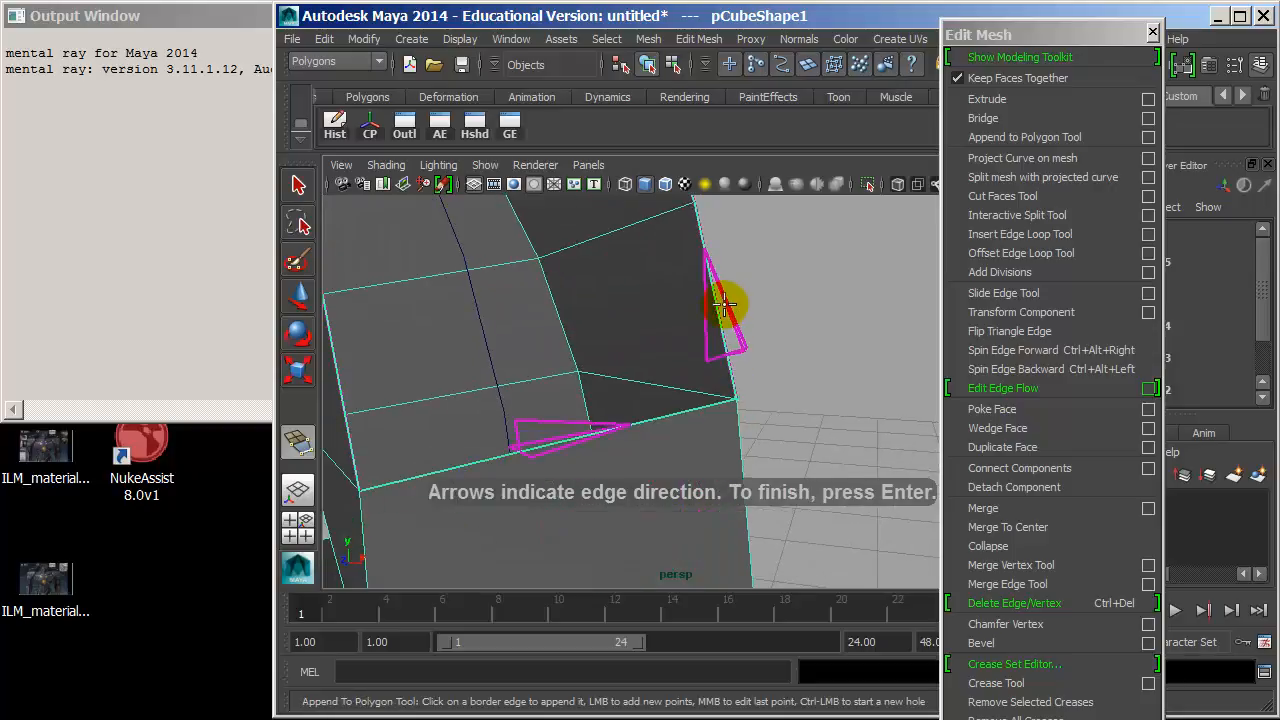
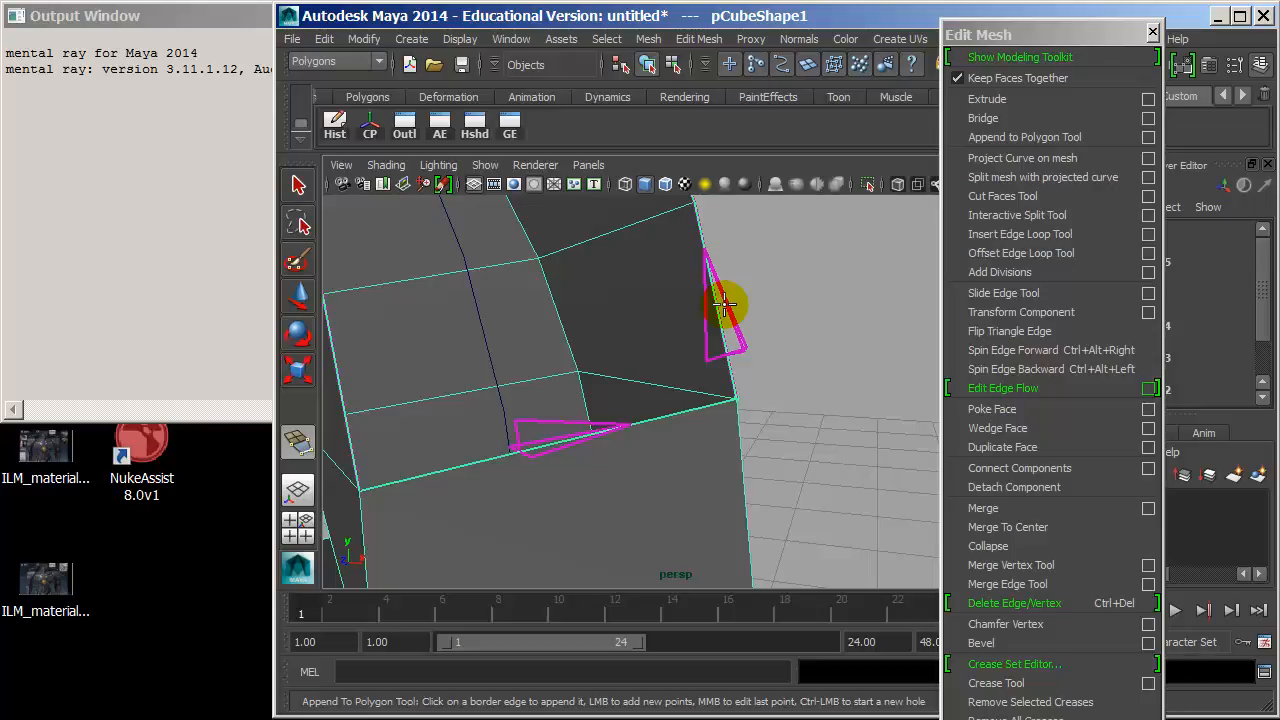
pyautogui.click(715, 289)
pyautogui.keyDown('alt'); pyautogui.moveTo(716, 289); pyautogui.dragTo(743, 442, button='middle'); pyautogui.keyUp('alt')
pyautogui.click(708, 367)
# - Continue the appended polygon up the remaining outer rim and across the opening's upper end edge
pyautogui.keyDown('alt'); pyautogui.moveTo(652, 233); pyautogui.dragTo(734, 313, button='middle'); pyautogui.keyUp('alt')
pyautogui.keyDown('alt'); pyautogui.moveTo(719, 309); pyautogui.dragTo(666, 366); pyautogui.keyUp('alt')
pyautogui.keyDown('alt'); pyautogui.moveTo(666, 366); pyautogui.dragTo(890, 396, button='right'); pyautogui.keyUp('alt')
pyautogui.keyDown('alt'); pyautogui.moveTo(890, 396); pyautogui.dragTo(604, 365, button='middle'); pyautogui.keyUp('alt')
pyautogui.keyDown('alt'); pyautogui.moveTo(604, 365); pyautogui.dragTo(622, 360); pyautogui.keyUp('alt')
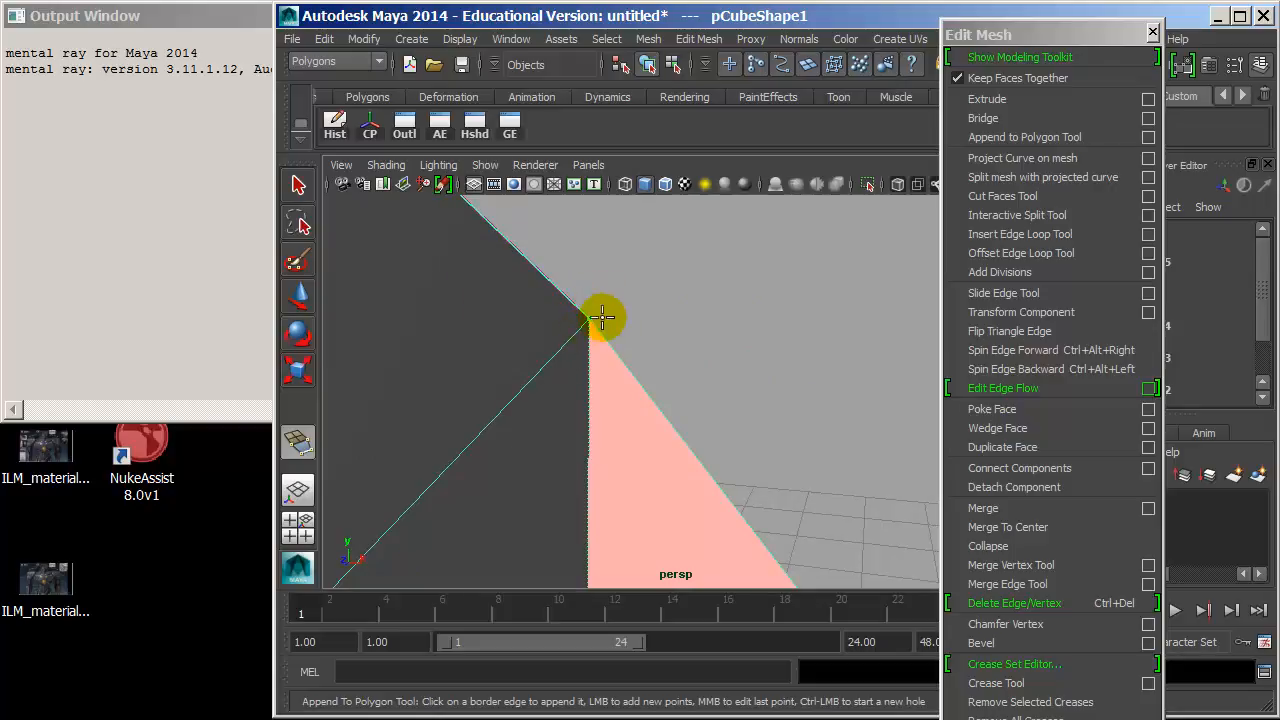
pyautogui.click(546, 278)
pyautogui.keyDown('alt'); pyautogui.moveTo(640, 329); pyautogui.dragTo(474, 299, button='right'); pyautogui.keyUp('alt')
pyautogui.click(543, 277)
pyautogui.click(414, 268)
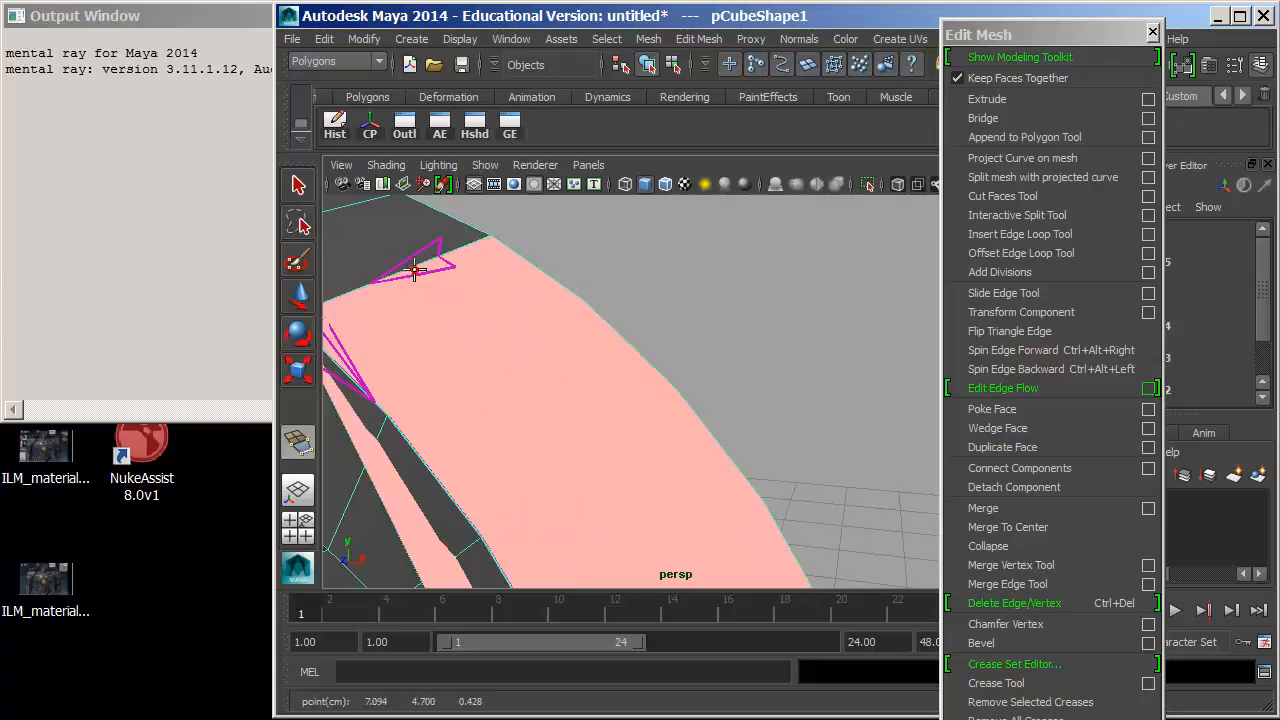
# - Add the inner rim edges back down to the starting edge and complete the single large appended polygon
pyautogui.click(344, 369)
pyautogui.keyDown('alt'); pyautogui.moveTo(452, 478); pyautogui.dragTo(449, 382, button='middle'); pyautogui.keyUp('alt')
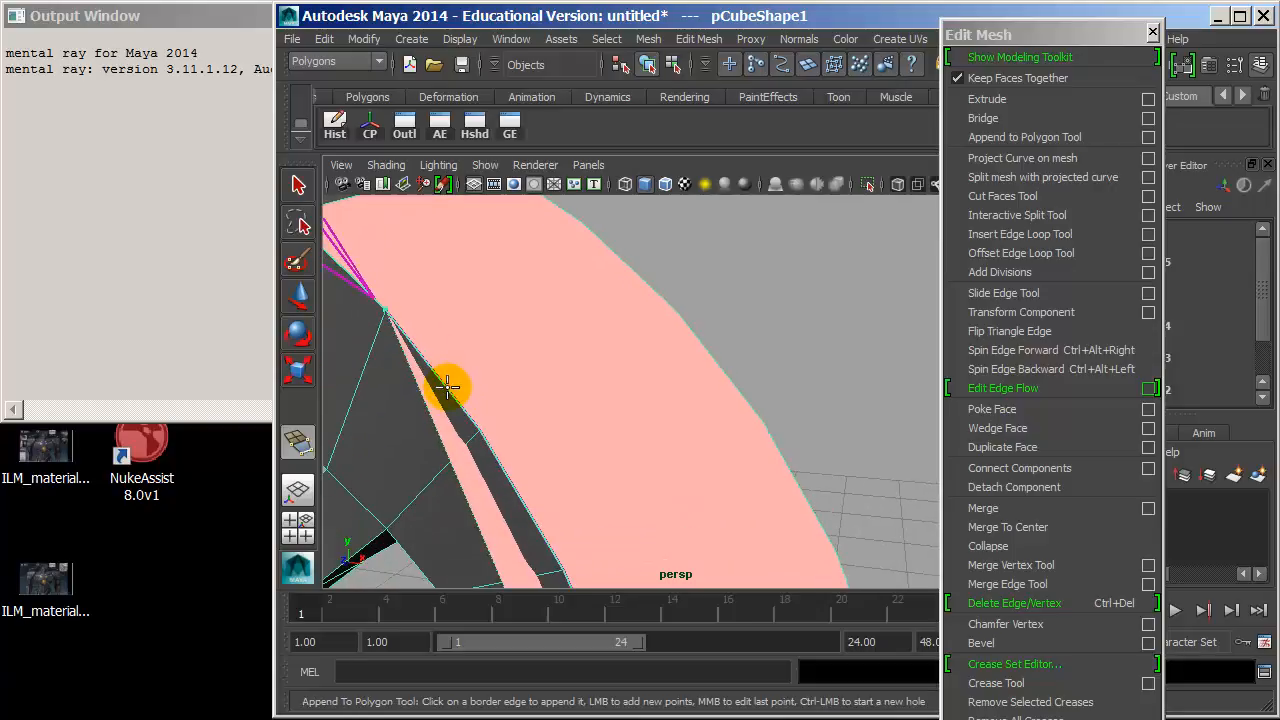
pyautogui.click(449, 387)
pyautogui.click(507, 476)
pyautogui.keyDown('alt'); pyautogui.moveTo(507, 476); pyautogui.dragTo(551, 363); pyautogui.keyUp('alt')
pyautogui.click(557, 383)
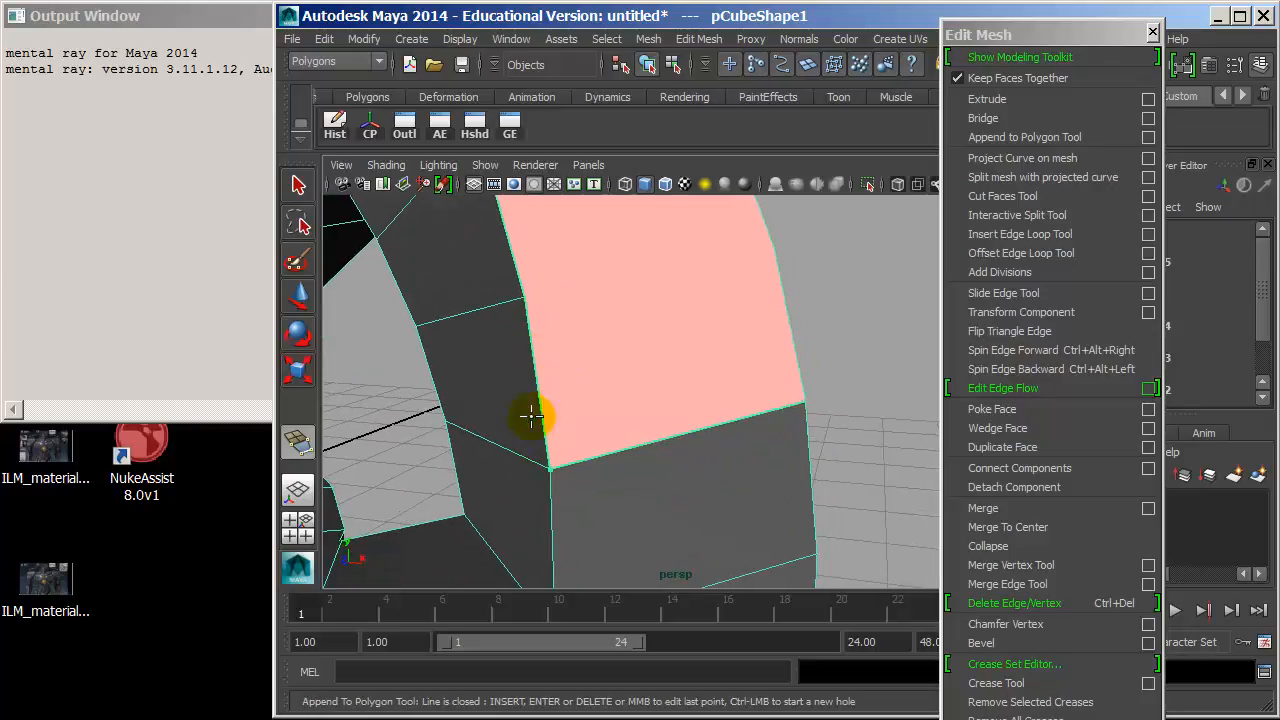
pyautogui.press('Return')
# - Extrude the large appended face outward from the loop into a long block, and reselect the whole mesh
pyautogui.keyDown('alt'); pyautogui.moveTo(646, 380); pyautogui.dragTo(627, 322); pyautogui.keyUp('alt')
pyautogui.moveTo(514, 257); pyautogui.dragTo(494, 311, button='right')
pyautogui.click(568, 290)
pyautogui.press('space')
pyautogui.moveTo(462, 330); pyautogui.dragTo(467, 207)
pyautogui.click(474, 230)
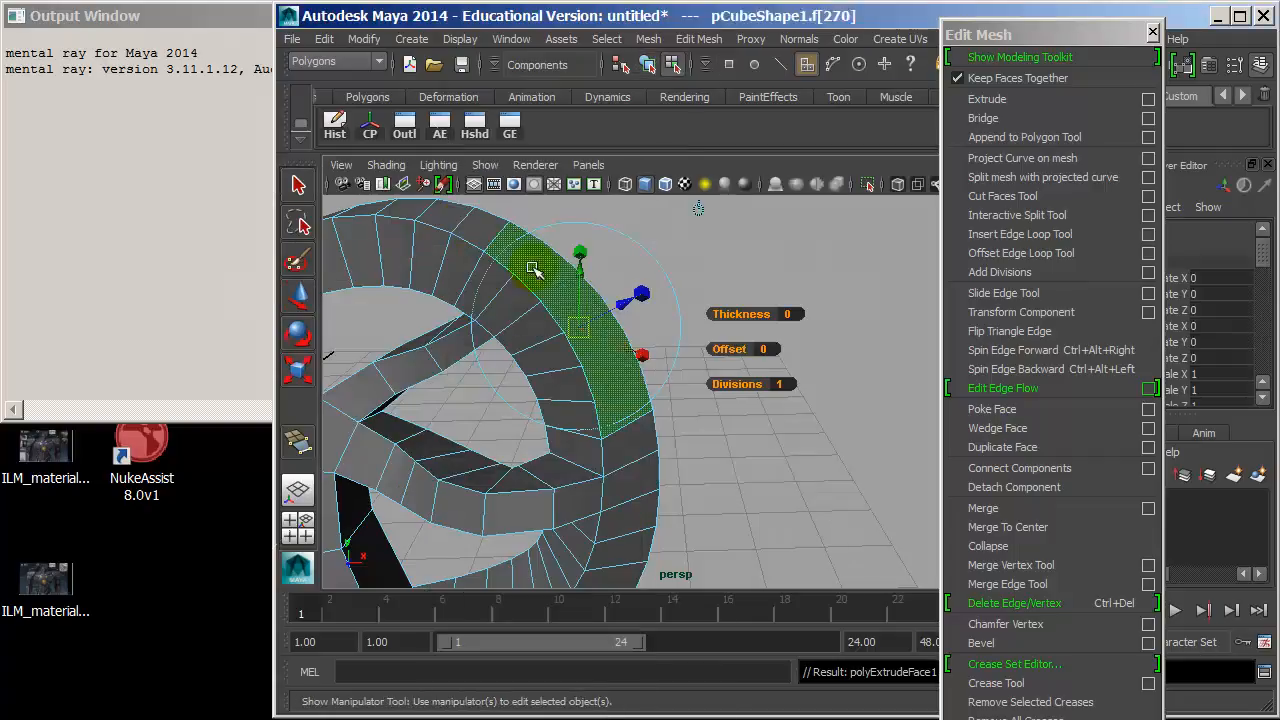
pyautogui.moveTo(654, 310); pyautogui.dragTo(872, 296)
pyautogui.keyDown('alt'); pyautogui.moveTo(791, 380); pyautogui.dragTo(557, 381); pyautogui.keyUp('alt')
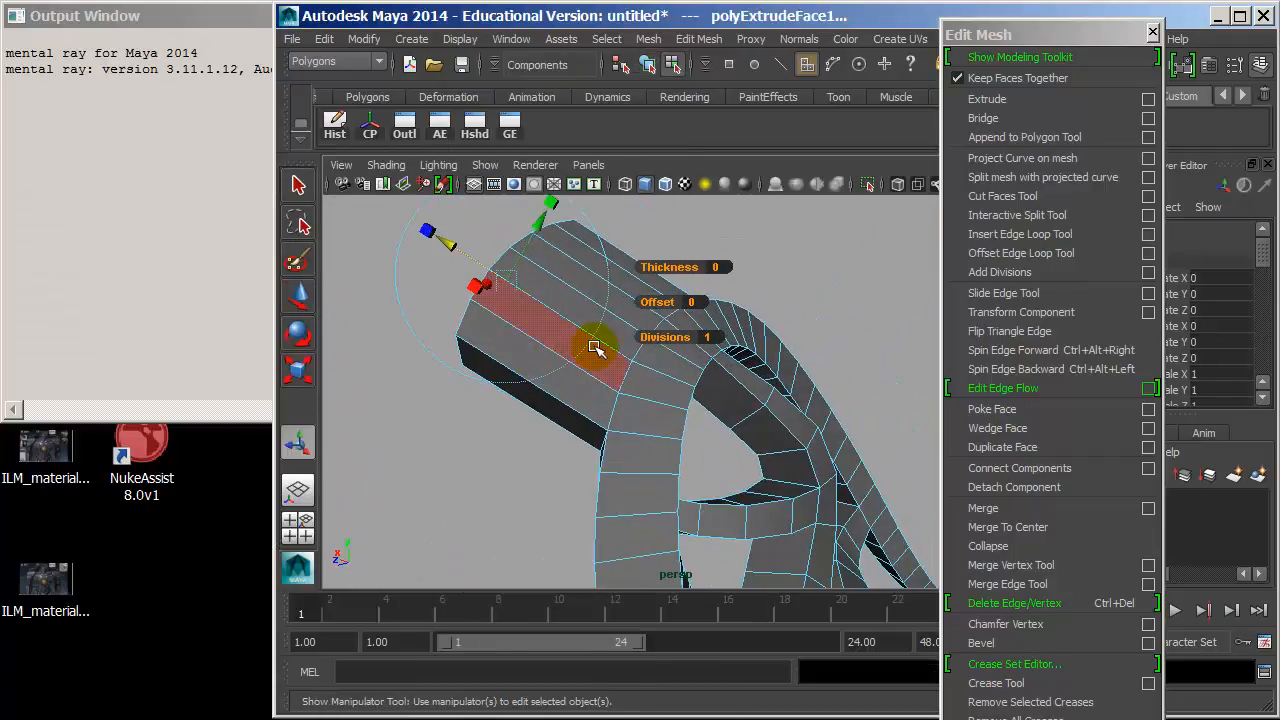
pyautogui.keyDown('alt'); pyautogui.moveTo(523, 349); pyautogui.dragTo(690, 300); pyautogui.keyUp('alt')
pyautogui.press('F8')
pyautogui.click(634, 290)
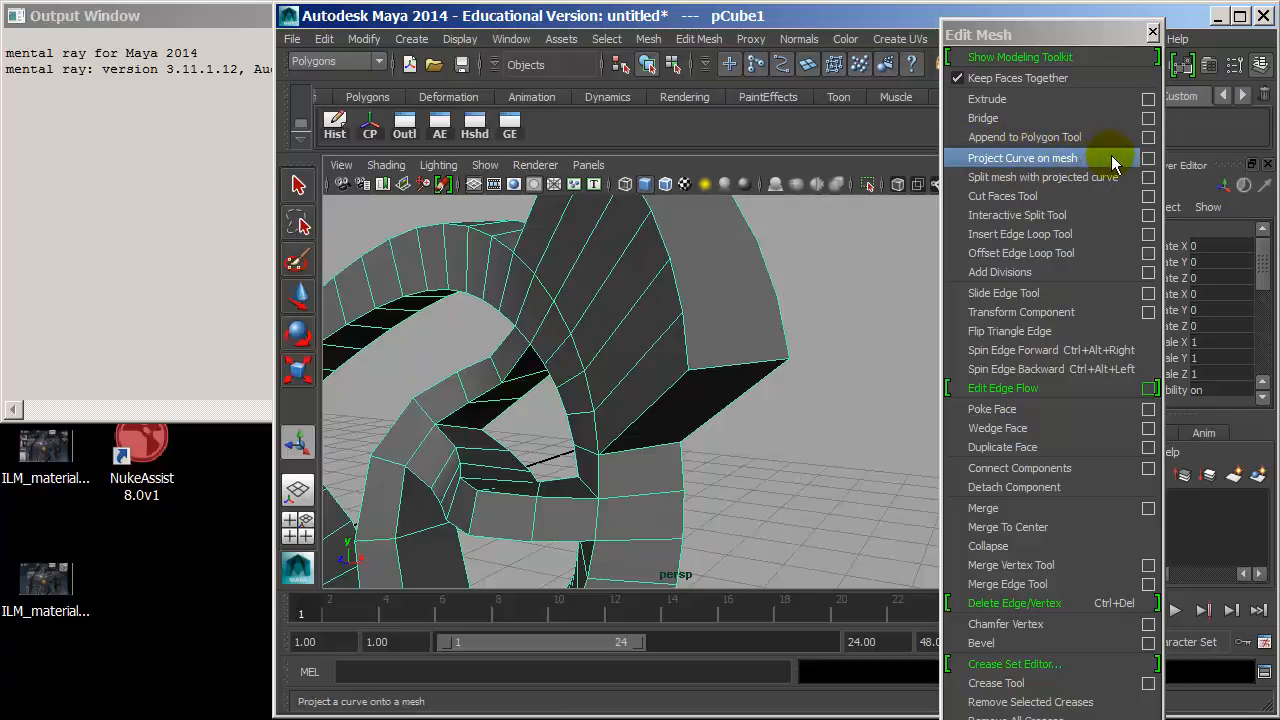
# - Create a polygon sphere and scale it uniformly to 6.426
pyautogui.keyDown('alt'); pyautogui.moveTo(832, 338); pyautogui.dragTo(740, 288); pyautogui.keyUp('alt')
pyautogui.click(411, 39)
pyautogui.moveTo(458, 89)
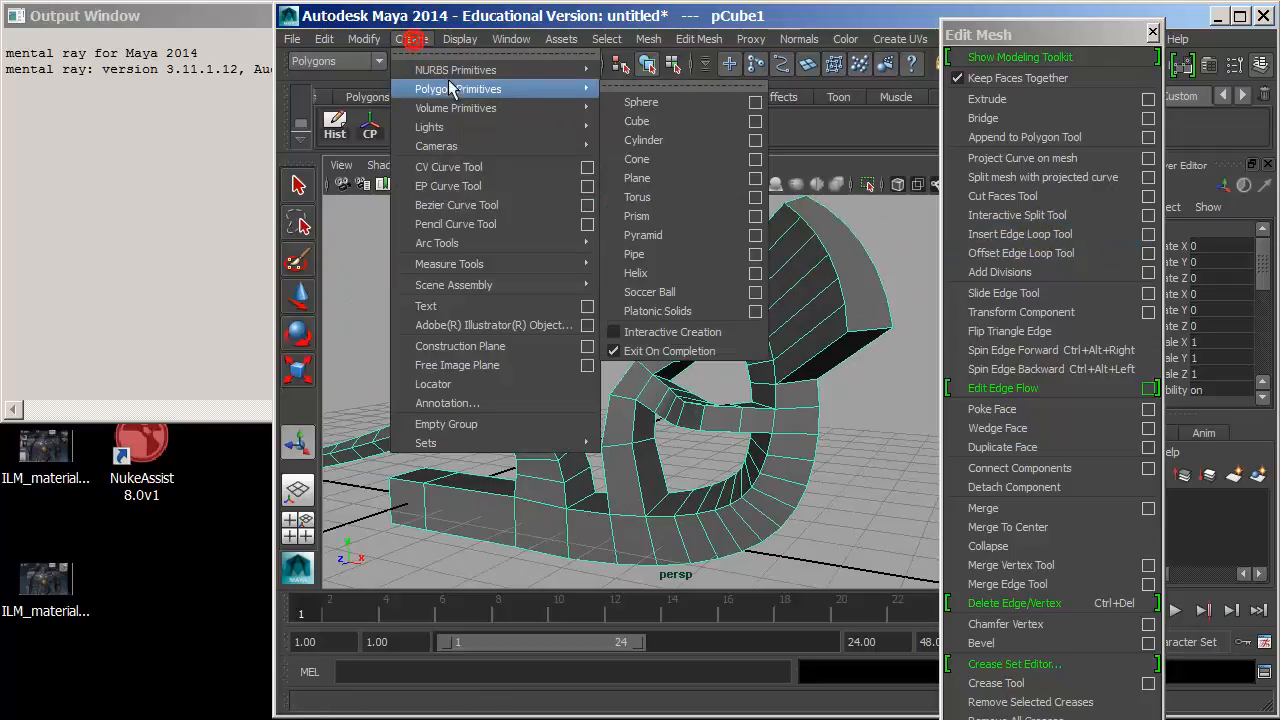
pyautogui.click(639, 102)
pyautogui.keyDown('alt'); pyautogui.moveTo(823, 306); pyautogui.dragTo(590, 358, button='right'); pyautogui.keyUp('alt')
pyautogui.press('r')
pyautogui.moveTo(514, 457); pyautogui.dragTo(790, 350)
pyautogui.keyDown('alt'); pyautogui.moveTo(620, 374); pyautogui.dragTo(720, 390); pyautogui.keyUp('alt')
pyautogui.keyDown('alt'); pyautogui.moveTo(720, 390); pyautogui.dragTo(622, 374, button='right'); pyautogui.keyUp('alt')
pyautogui.keyDown('alt'); pyautogui.moveTo(622, 374); pyautogui.dragTo(722, 287, button='middle'); pyautogui.keyUp('alt')
# - Create a NURBS circle, enlarge it, and stand it upright in front of the sphere
pyautogui.click(413, 40)
pyautogui.moveTo(505, 95)
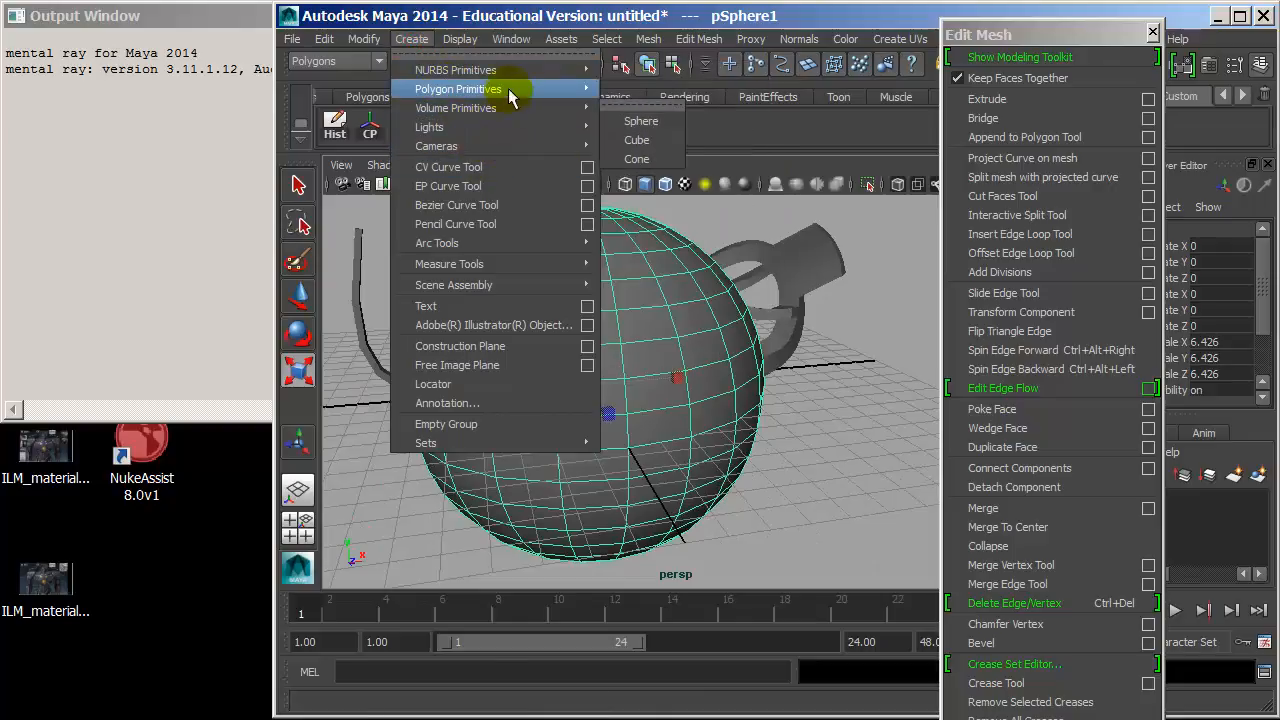
pyautogui.moveTo(514, 74)
pyautogui.click(650, 192)
pyautogui.press('w')
pyautogui.moveTo(586, 371); pyautogui.dragTo(657, 468)
pyautogui.hotkey('ctrl', 'z')
pyautogui.press('r')
pyautogui.press('w')
pyautogui.press('e')
pyautogui.moveTo(652, 419); pyautogui.dragTo(764, 323)
pyautogui.press('w')
# - Project the circle onto the sphere mesh with Project Curve on mesh
pyautogui.keyDown('shift'); pyautogui.click(553, 303); pyautogui.keyUp('shift')
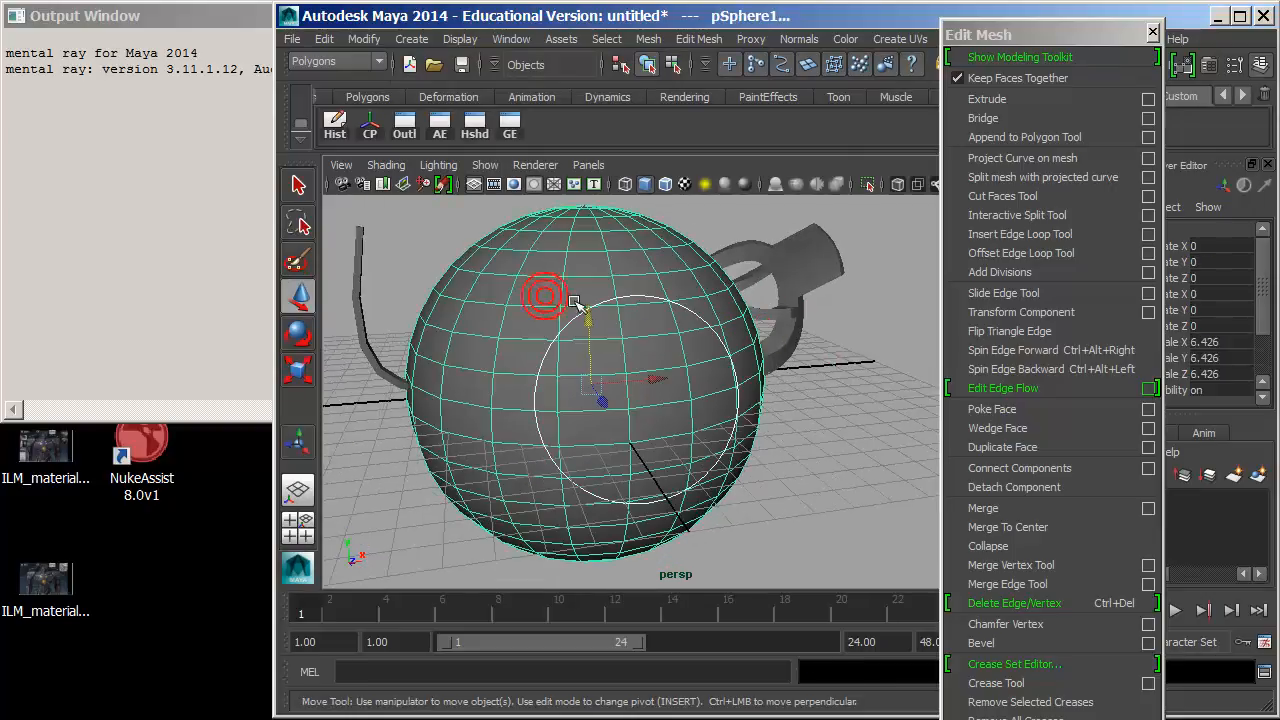
pyautogui.click(1035, 160)
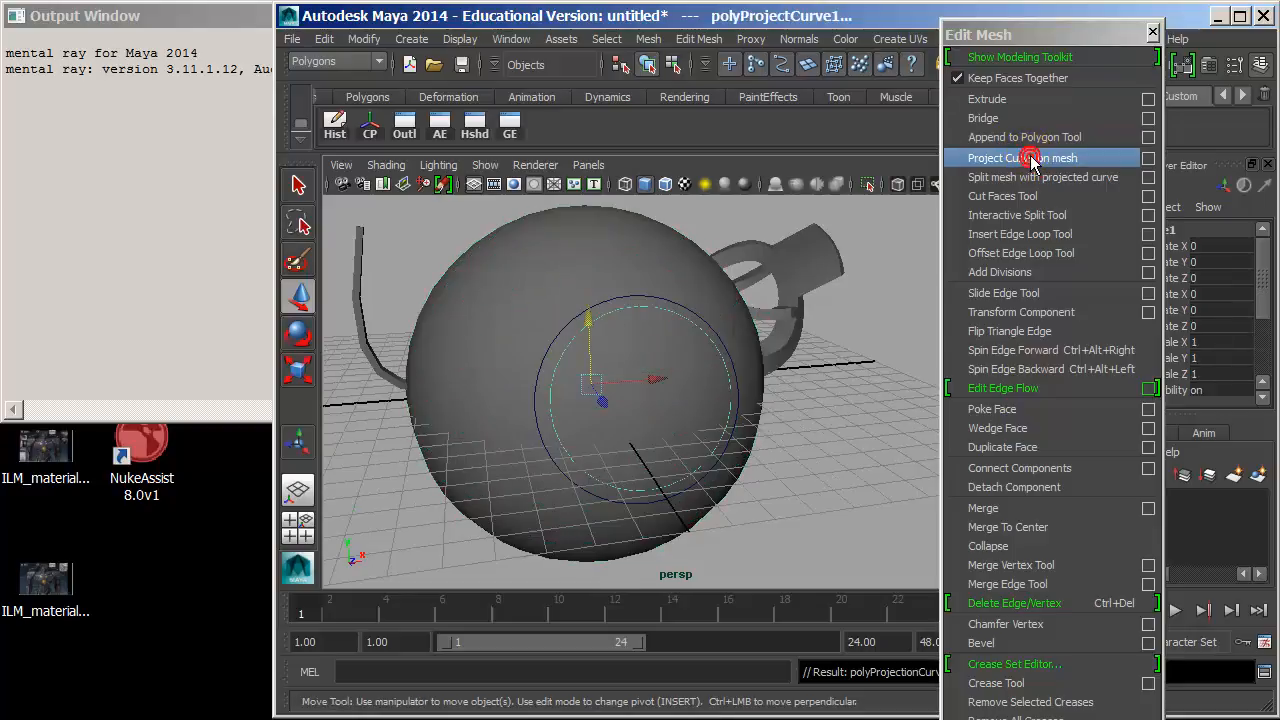
pyautogui.keyDown('alt'); pyautogui.moveTo(826, 317); pyautogui.dragTo(569, 390); pyautogui.keyUp('alt')
# - Duplicate the projected curve on the circle's side of the sphere and move the copy outward to Translate Z 1.292
pyautogui.click(566, 284)
pyautogui.click(564, 280)
pyautogui.hotkey('ctrl', 'd')
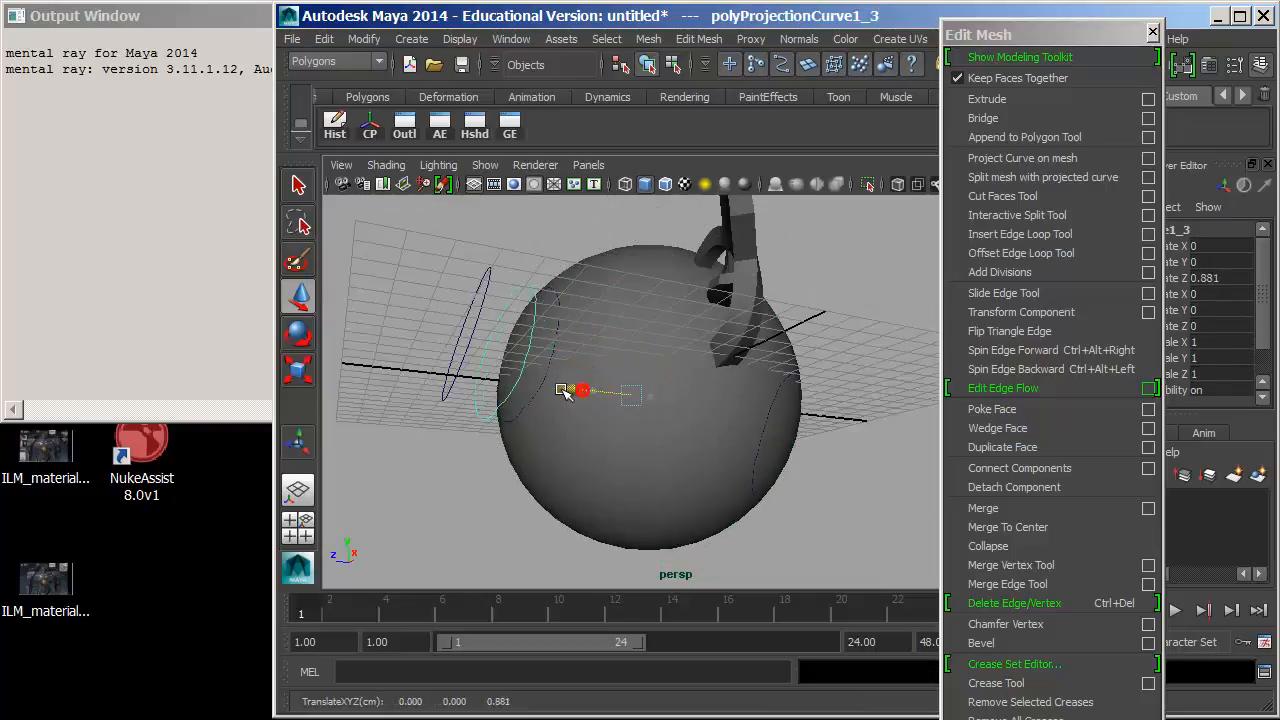
# - Try to loft a surface between the projected curve and its offset copy, and undo the loft
pyautogui.click(546, 297)
pyautogui.click(553, 296)
pyautogui.keyDown('shift'); pyautogui.click(519, 284); pyautogui.keyUp('shift')
pyautogui.press('space')
pyautogui.click(515, 350)
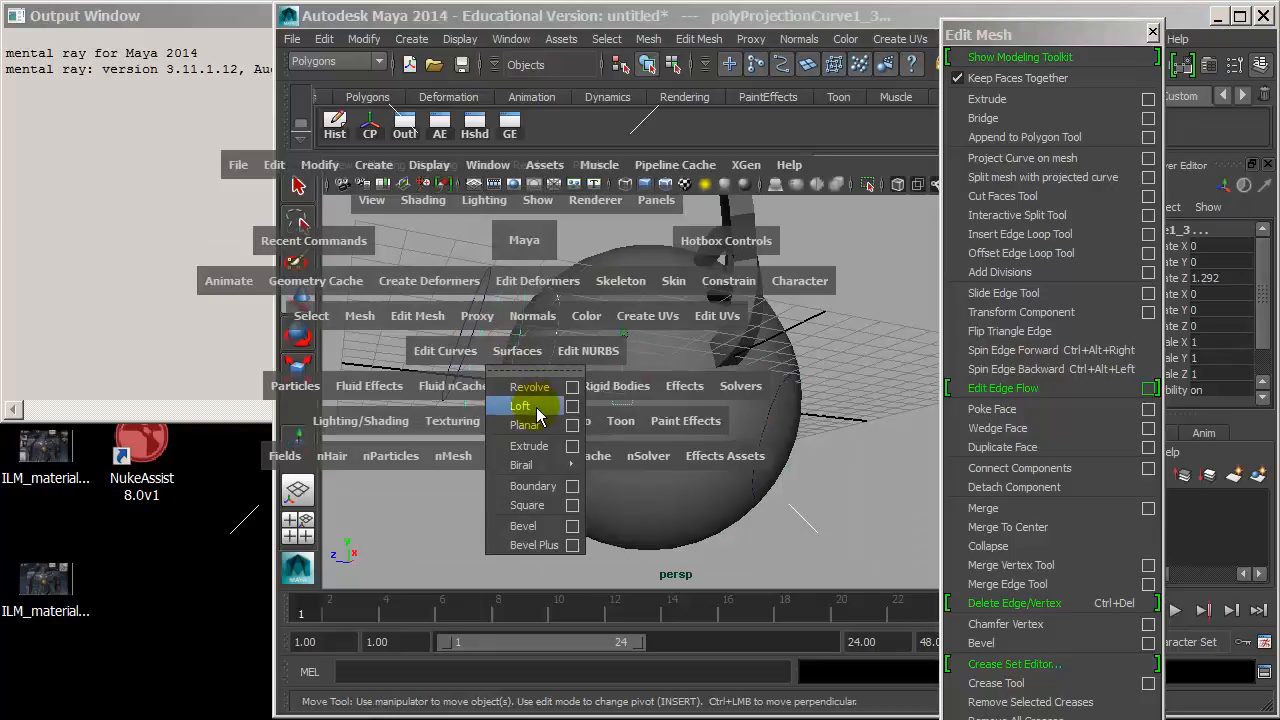
pyautogui.click(537, 405)
pyautogui.keyDown('alt'); pyautogui.moveTo(566, 307); pyautogui.dragTo(523, 369); pyautogui.keyUp('alt')
pyautogui.hotkey('ctrl', 'z')
pyautogui.hotkey('ctrl', 'z')
pyautogui.hotkey('ctrl', 'z')
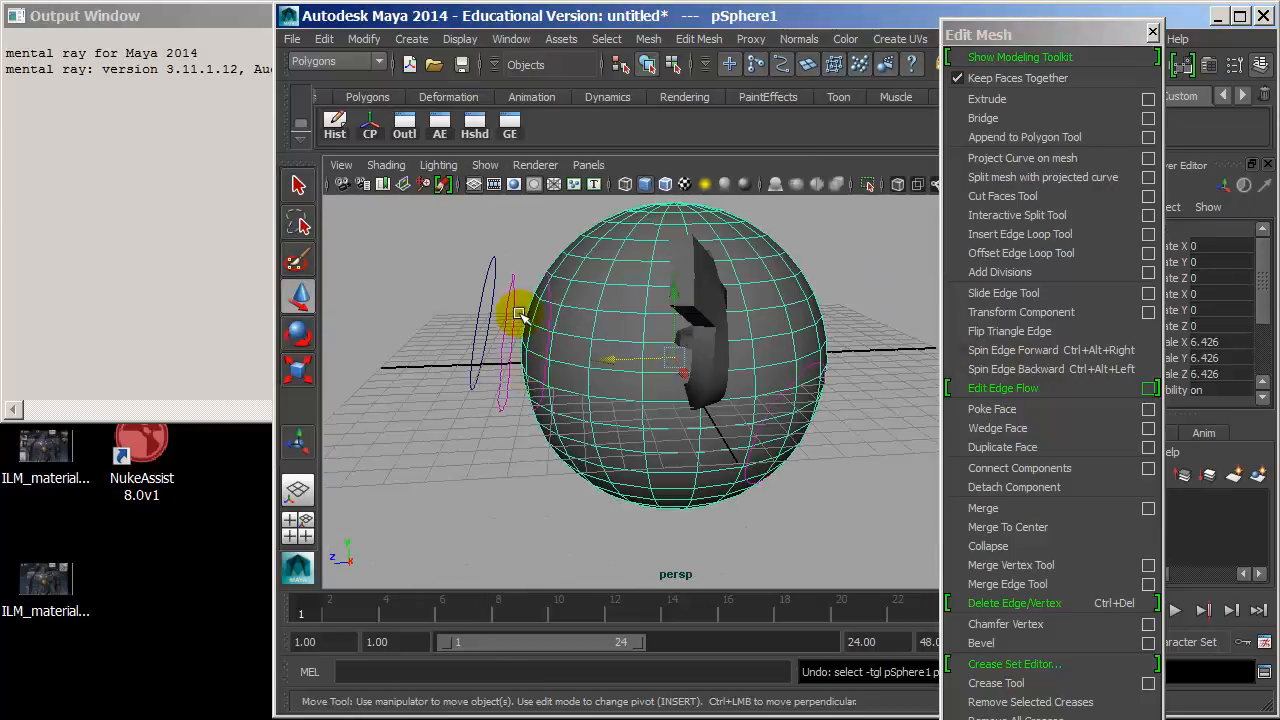
# - Delete the offset curve copy and split the sphere mesh with the projected curve on the circle's side
pyautogui.click(523, 277)
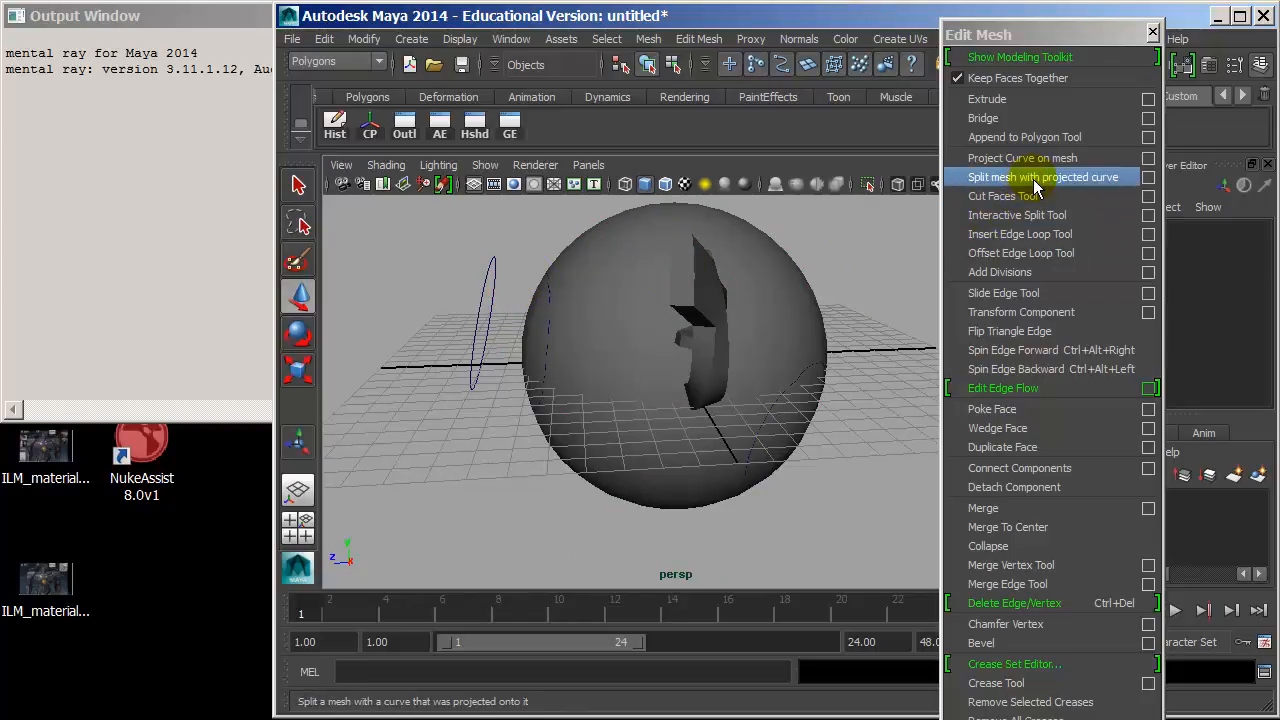
pyautogui.click(700, 296)
pyautogui.click(610, 297)
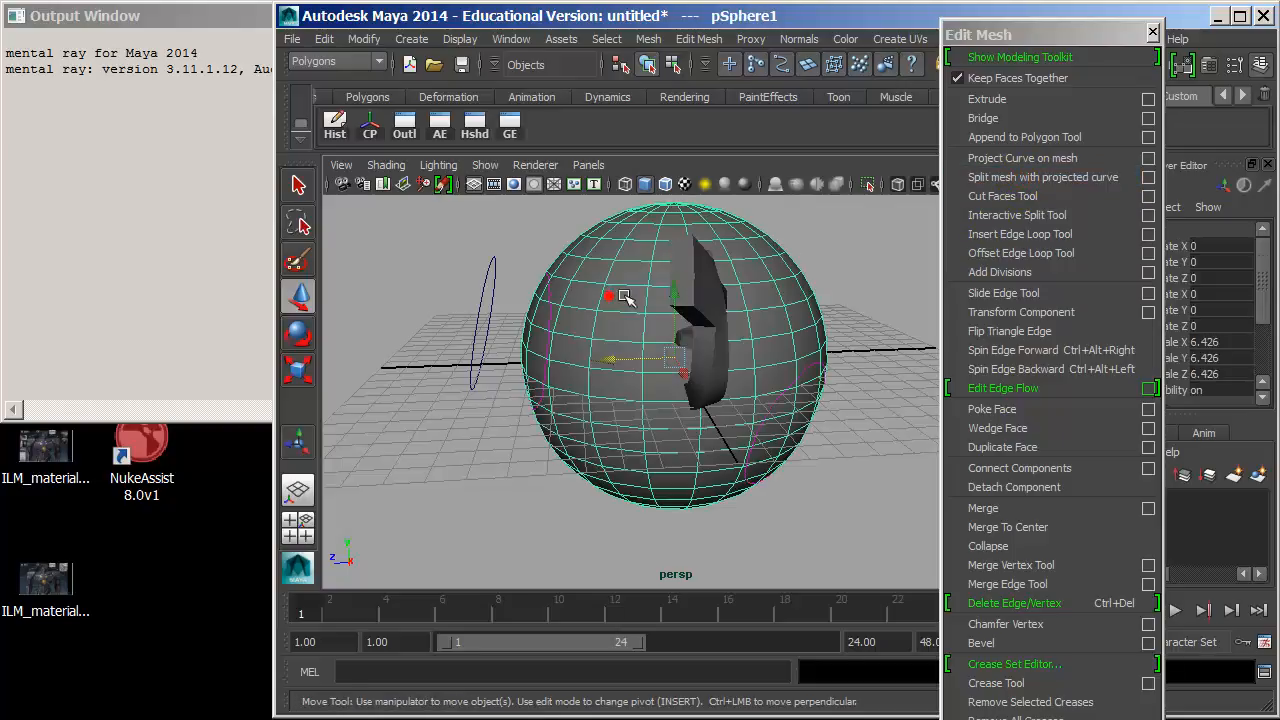
pyautogui.click(1003, 175)
pyautogui.click(557, 309)
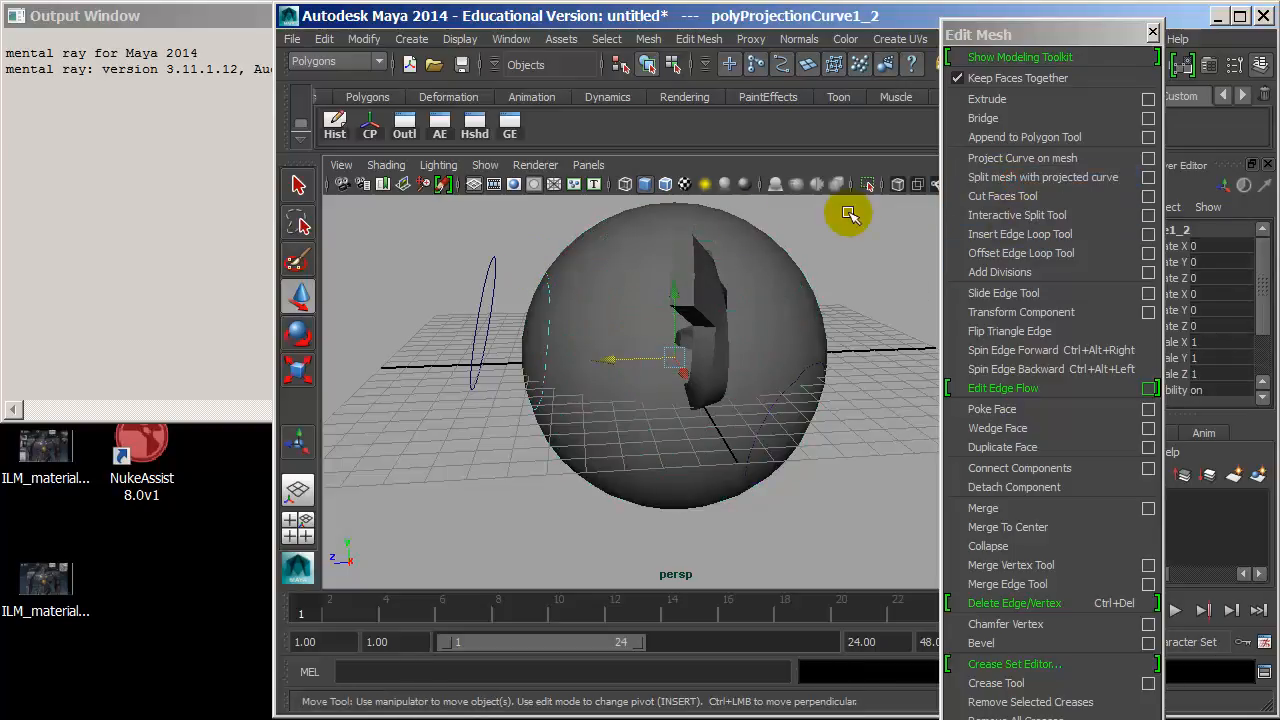
pyautogui.keyDown('shift'); pyautogui.click(562, 246); pyautogui.keyUp('shift')
pyautogui.click(1077, 185)
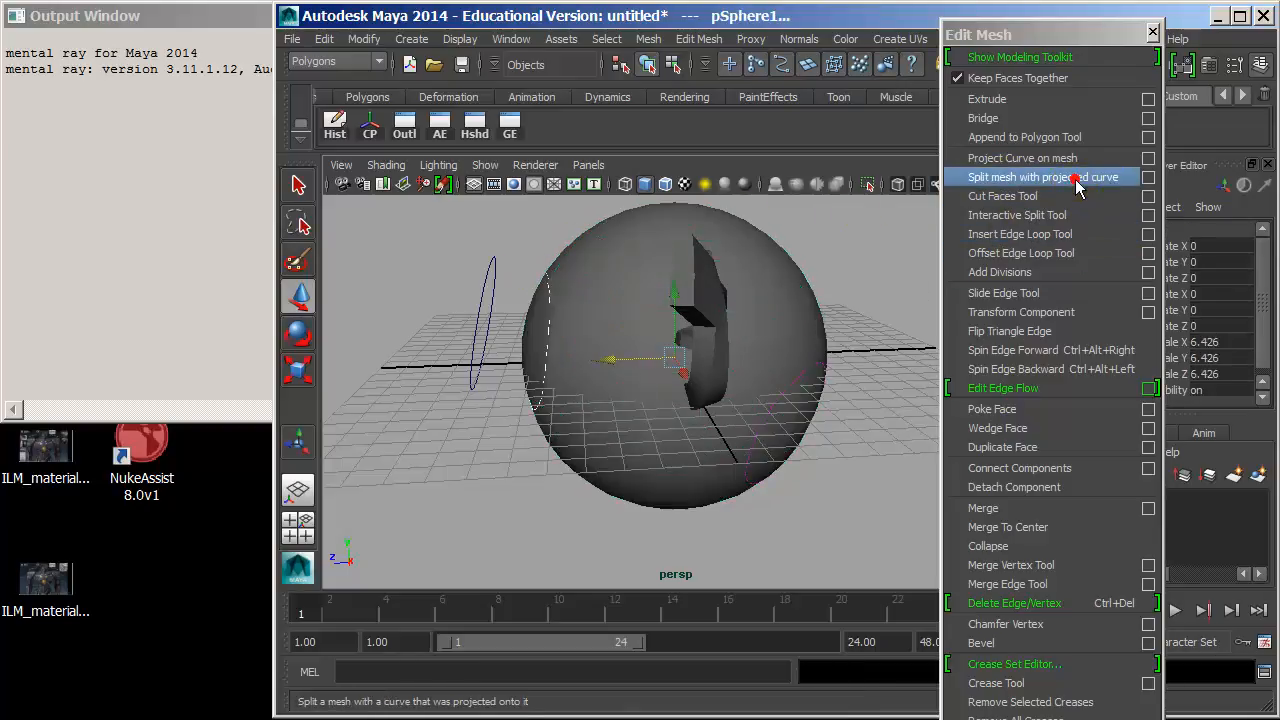
pyautogui.keyDown('alt'); pyautogui.moveTo(629, 322); pyautogui.dragTo(720, 322); pyautogui.keyUp('alt')
pyautogui.click(602, 321)
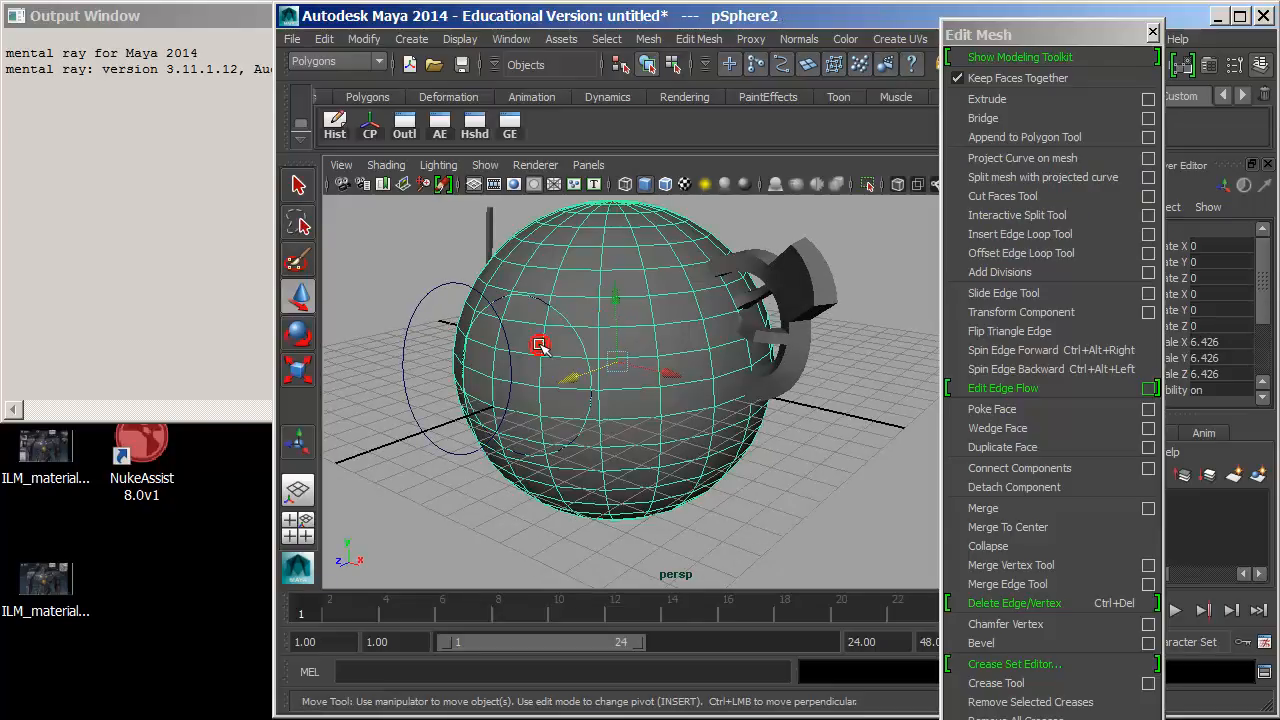
# - Delete the construction history of the split sphere
pyautogui.keyDown('alt'); pyautogui.moveTo(590, 362); pyautogui.dragTo(660, 315, button='right'); pyautogui.keyUp('alt')
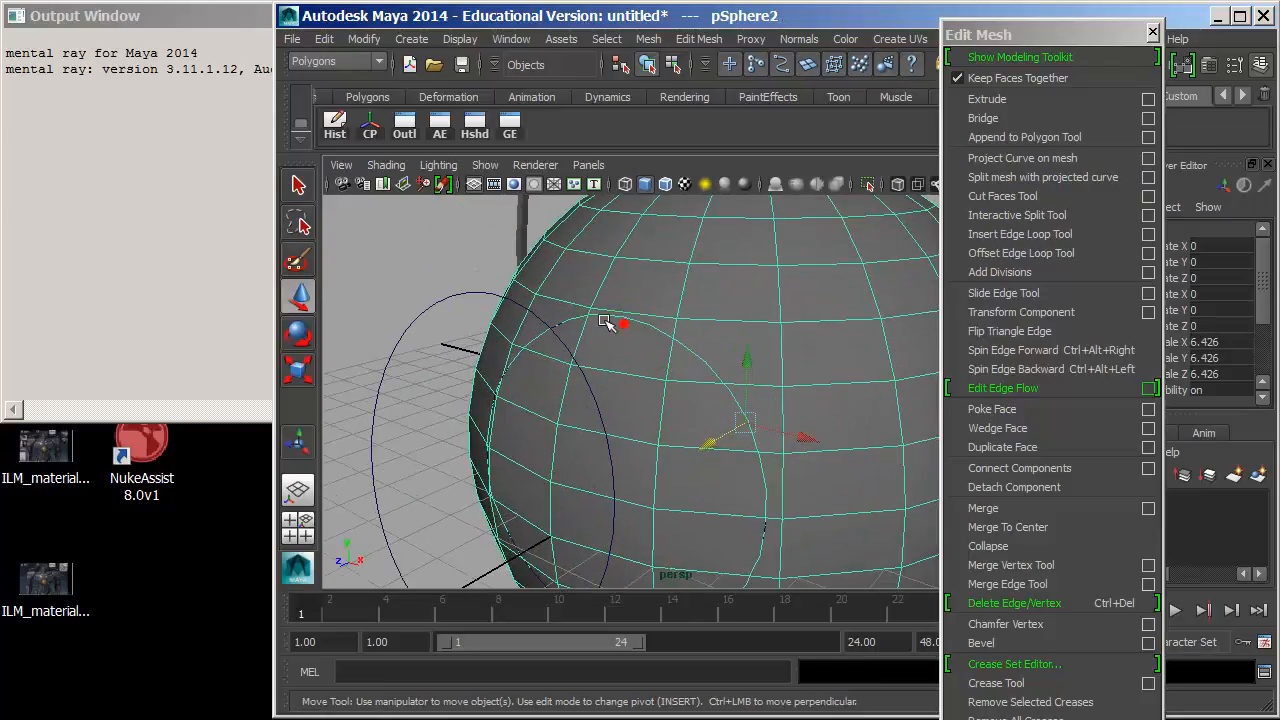
pyautogui.keyDown('alt'); pyautogui.moveTo(764, 368); pyautogui.dragTo(765, 369); pyautogui.keyUp('alt')
pyautogui.click(337, 124)
pyautogui.moveTo(586, 314); pyautogui.dragTo(516, 267)
pyautogui.click(608, 340)
# - Select all the sphere faces inside the circular split outline
pyautogui.keyDown('alt'); pyautogui.moveTo(600, 351); pyautogui.dragTo(657, 357); pyautogui.keyUp('alt')
pyautogui.moveTo(657, 357); pyautogui.dragTo(735, 366, button='right')
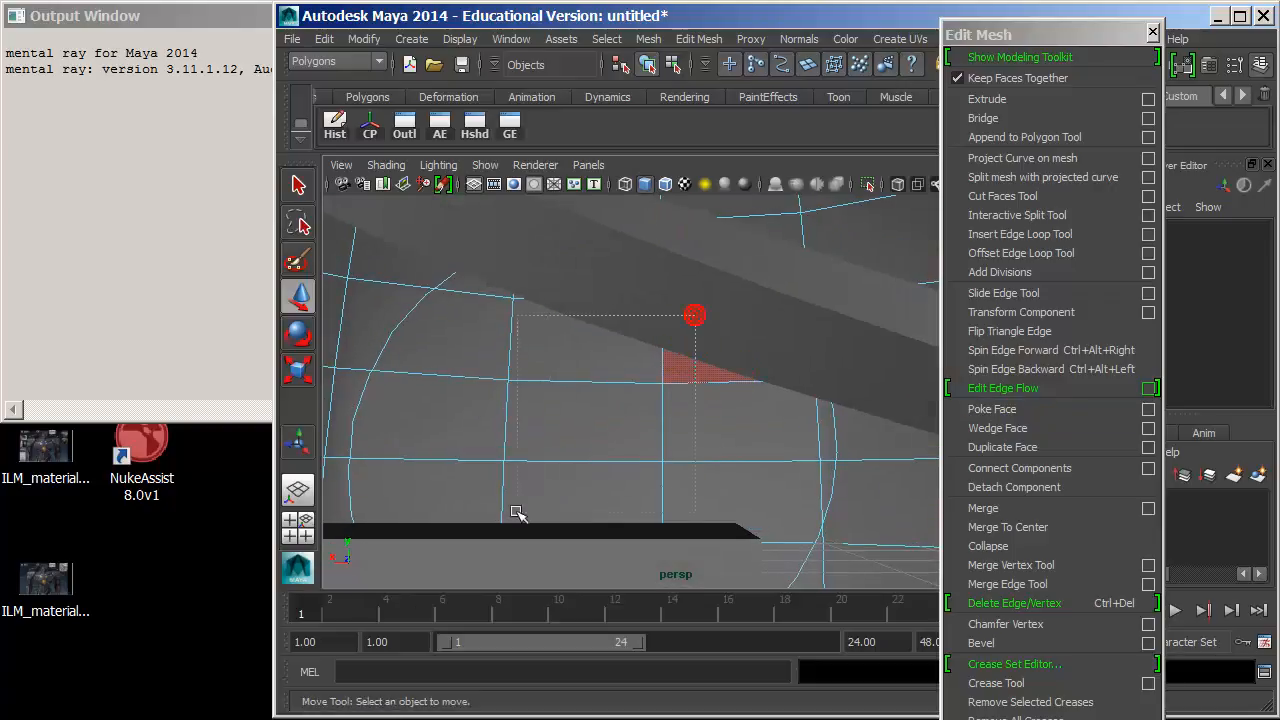
pyautogui.moveTo(548, 485); pyautogui.dragTo(468, 532)
pyautogui.keyDown('alt'); pyautogui.moveTo(803, 506); pyautogui.dragTo(570, 502, button='right'); pyautogui.keyUp('alt')
pyautogui.keyDown('alt'); pyautogui.moveTo(866, 497); pyautogui.dragTo(590, 455); pyautogui.keyUp('alt')
pyautogui.moveTo(697, 452); pyautogui.dragTo(703, 352, button='right')
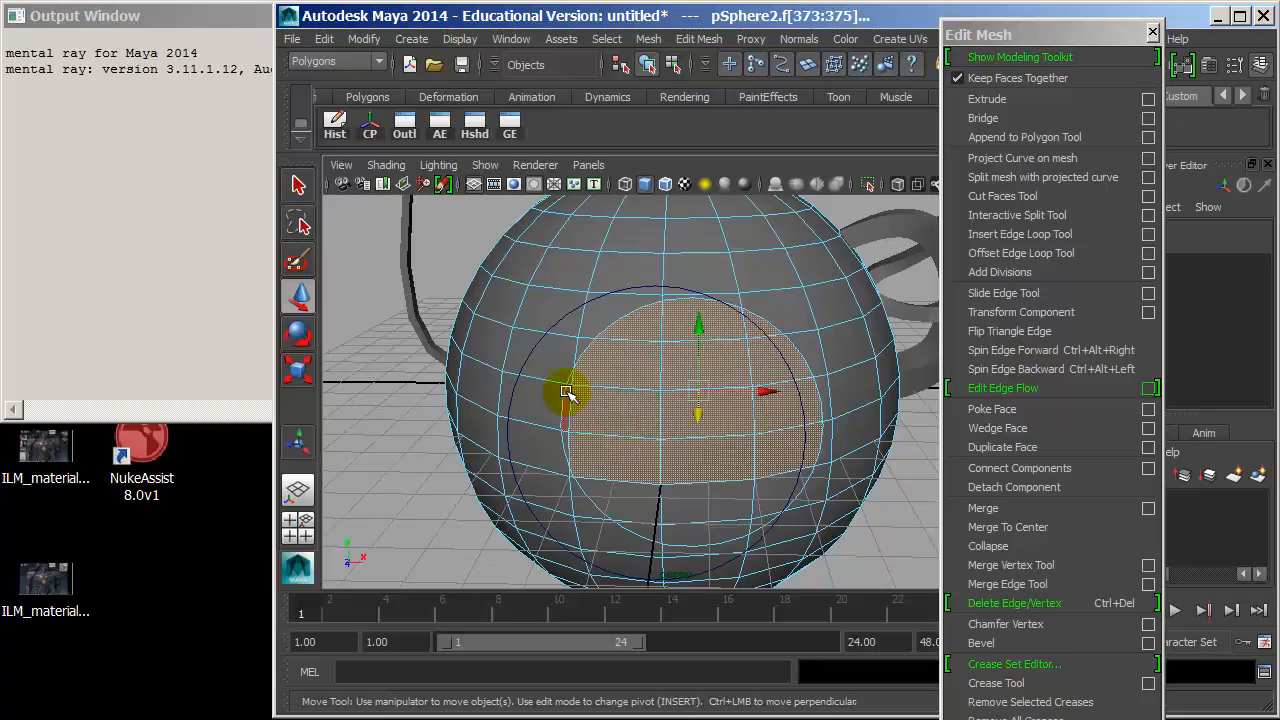
pyautogui.keyDown('shift'); pyautogui.click(565, 442); pyautogui.keyUp('shift')
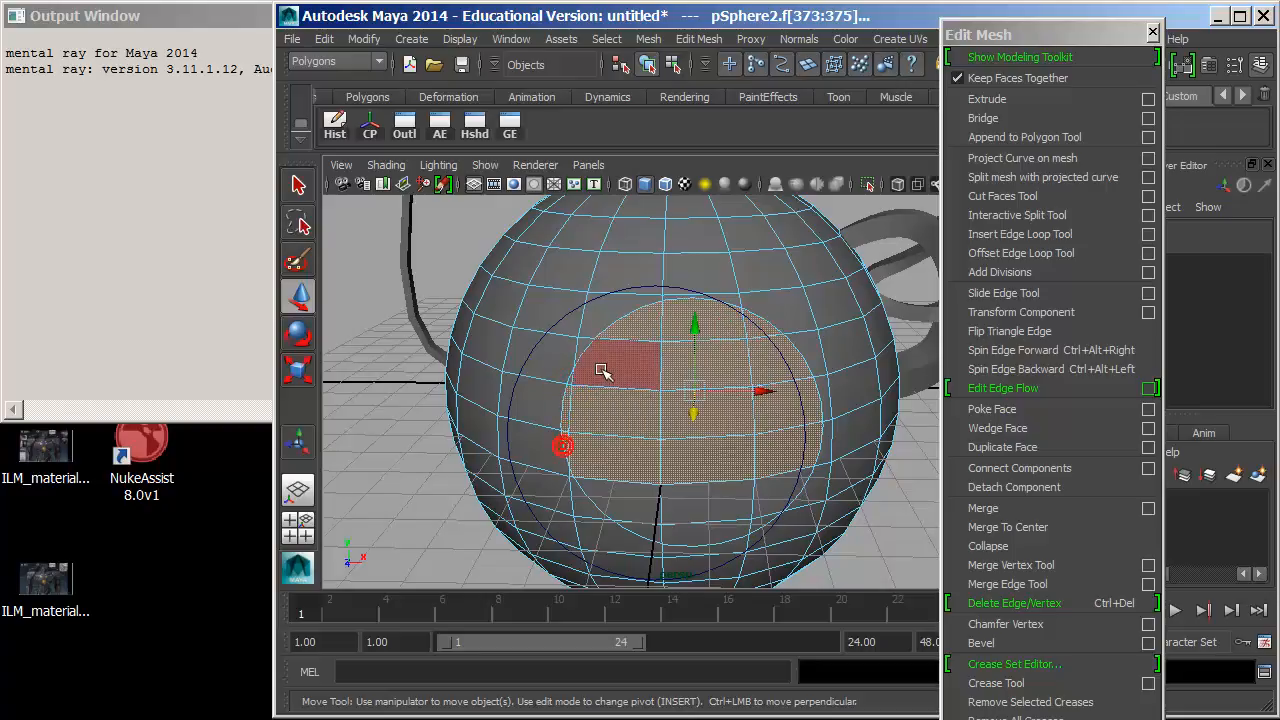
pyautogui.keyDown('shift'); pyautogui.click(603, 369); pyautogui.keyUp('shift')
pyautogui.keyDown('shift'); pyautogui.click(629, 502); pyautogui.keyUp('shift')
pyautogui.keyDown('shift'); pyautogui.click(702, 506); pyautogui.keyUp('shift')
pyautogui.keyDown('shift'); pyautogui.click(759, 498); pyautogui.keyUp('shift')
pyautogui.keyDown('shift'); pyautogui.click(757, 528); pyautogui.keyUp('shift')
pyautogui.keyDown('shift'); pyautogui.click(650, 528); pyautogui.keyUp('shift')
pyautogui.keyDown('alt'); pyautogui.moveTo(755, 505); pyautogui.dragTo(617, 420); pyautogui.keyUp('alt')
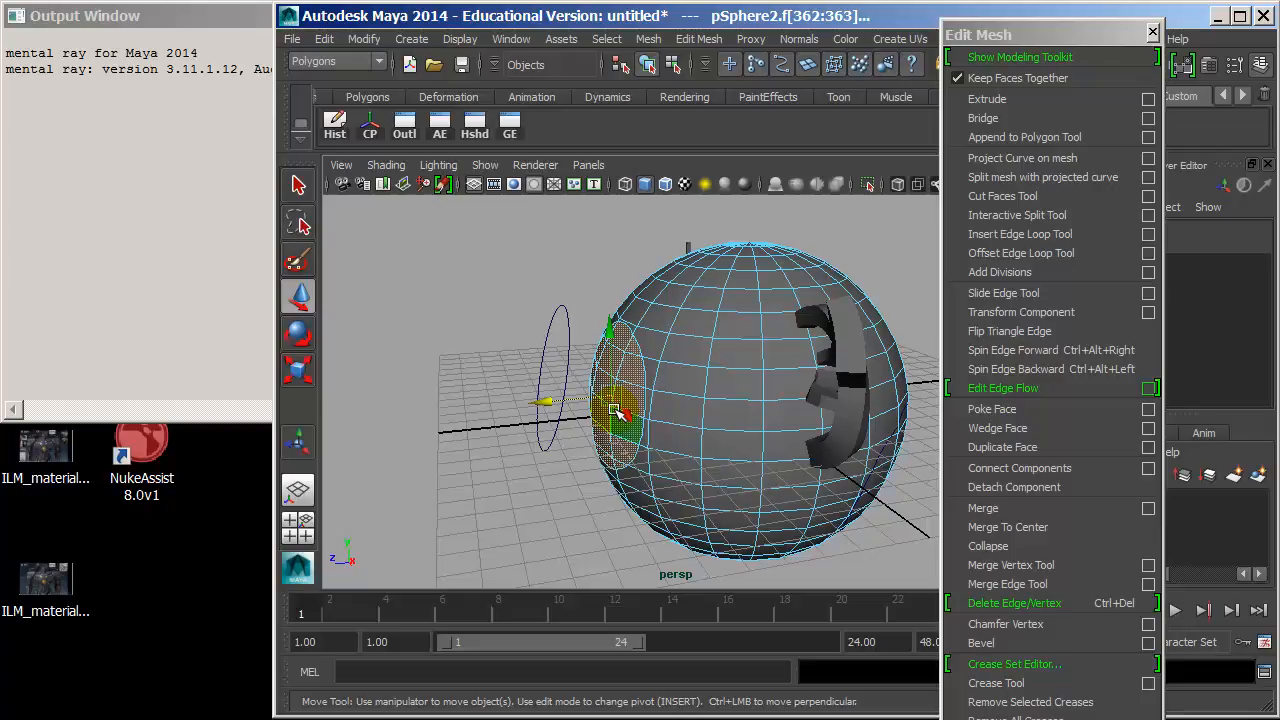
# - Switch to Mozilla Firefox and search the web for "powerball commercial"
pyautogui.press('super')
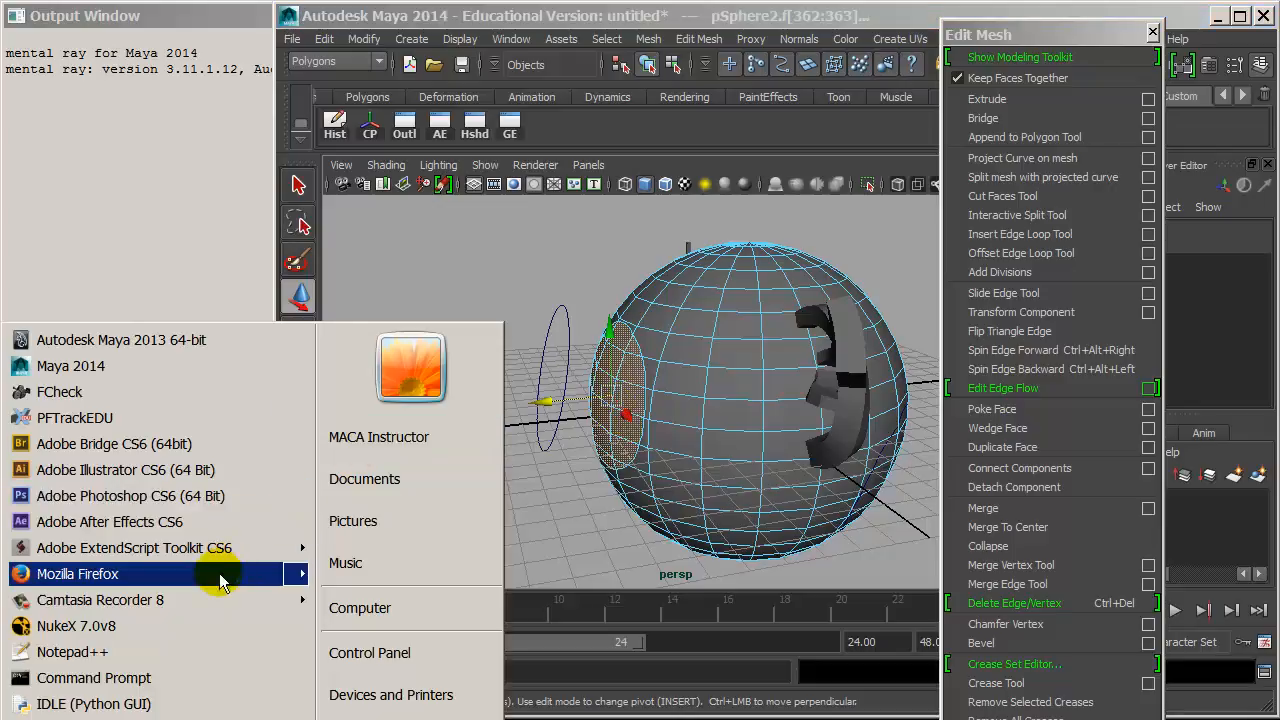
pyautogui.press('Escape')
pyautogui.click(609, 568)
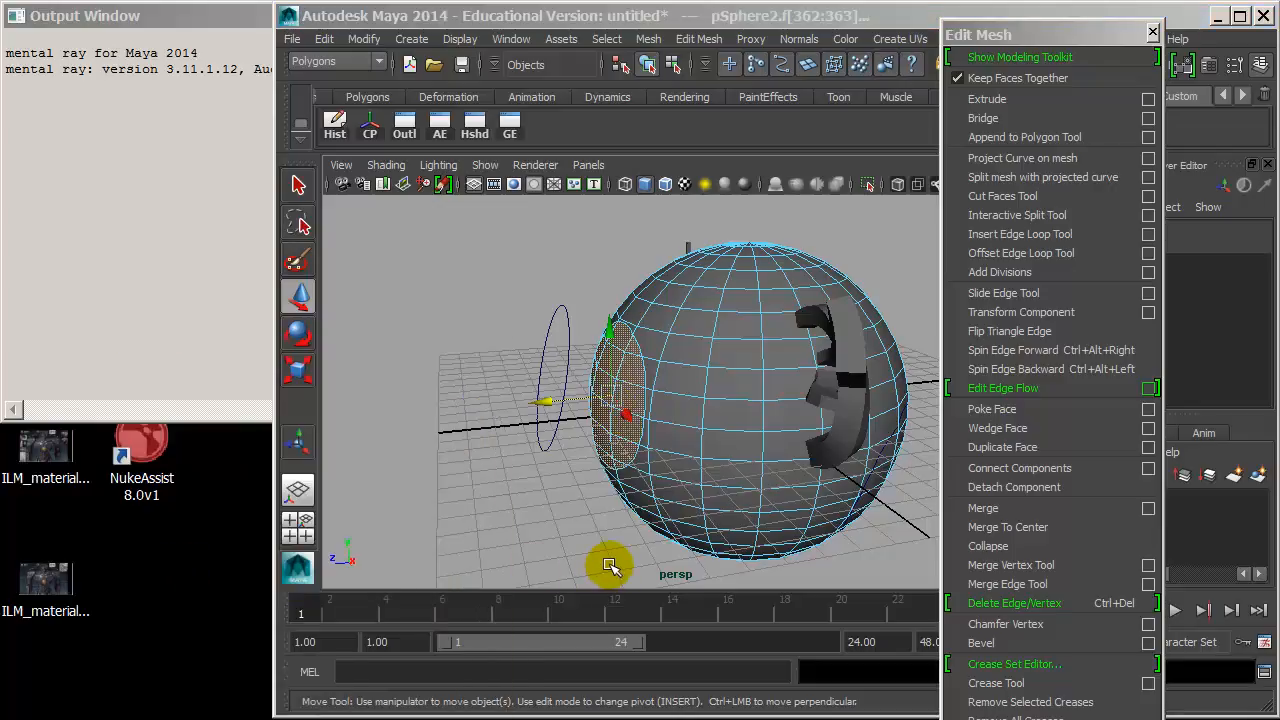
pyautogui.write('power')
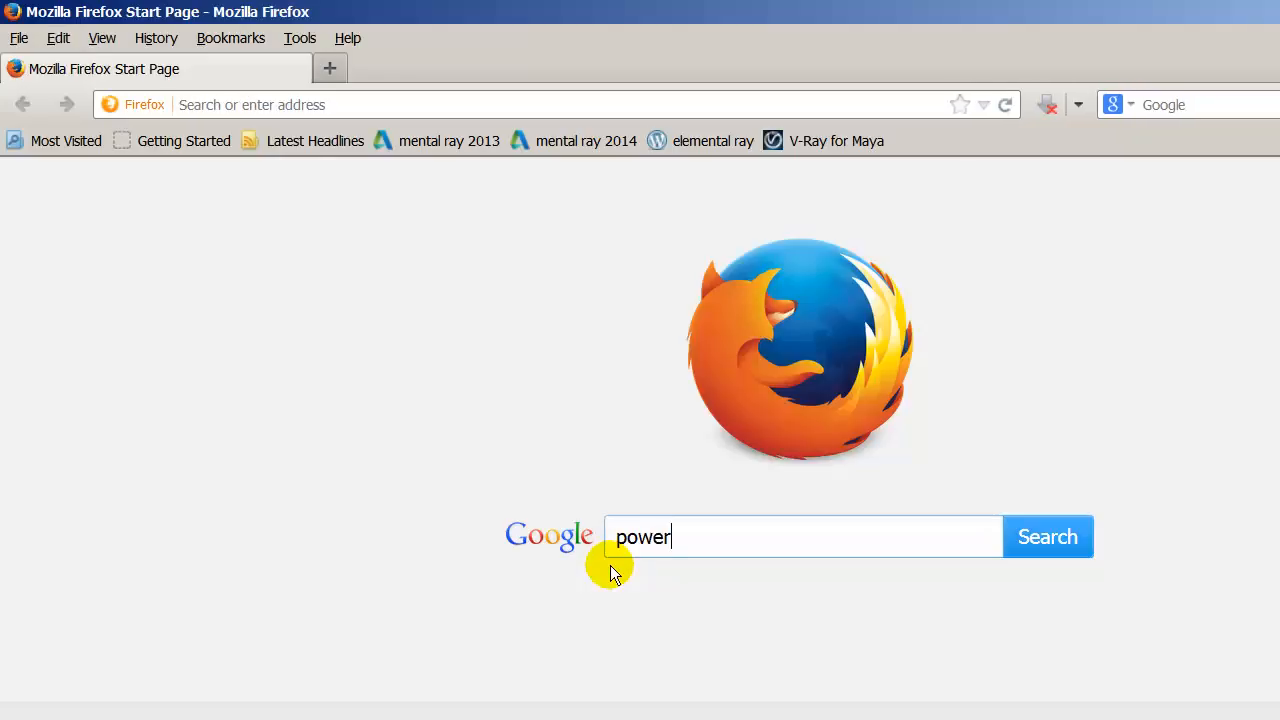
pyautogui.write('ball commercial')
pyautogui.press('Return')
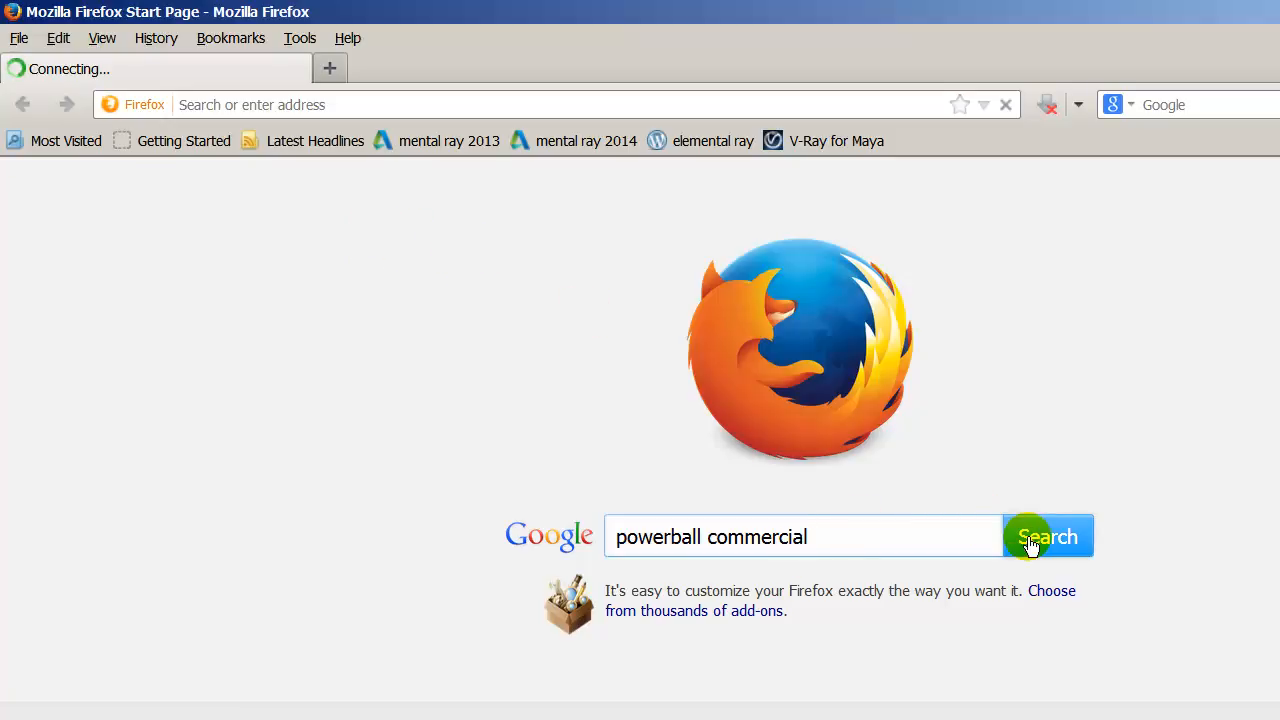
# - Launch Google Chrome, and browse the image results for the powerball commercial in Firefox
pyautogui.press('super')
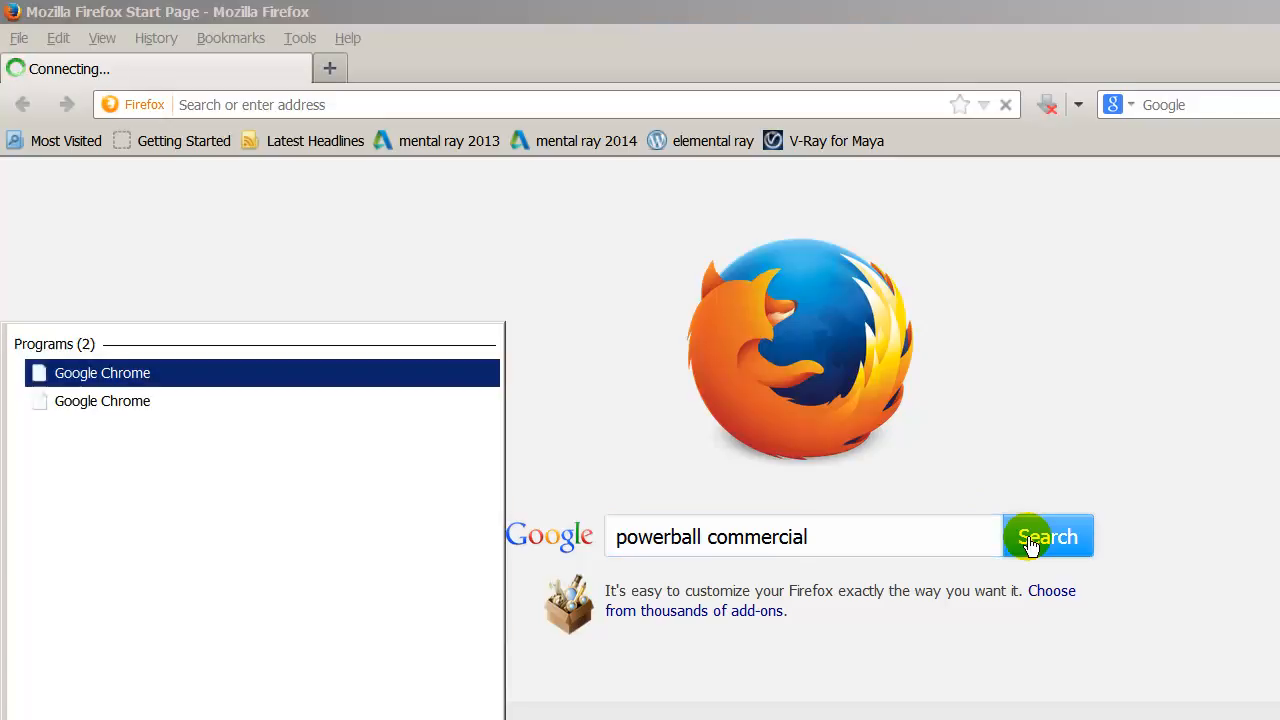
pyautogui.press('Return')
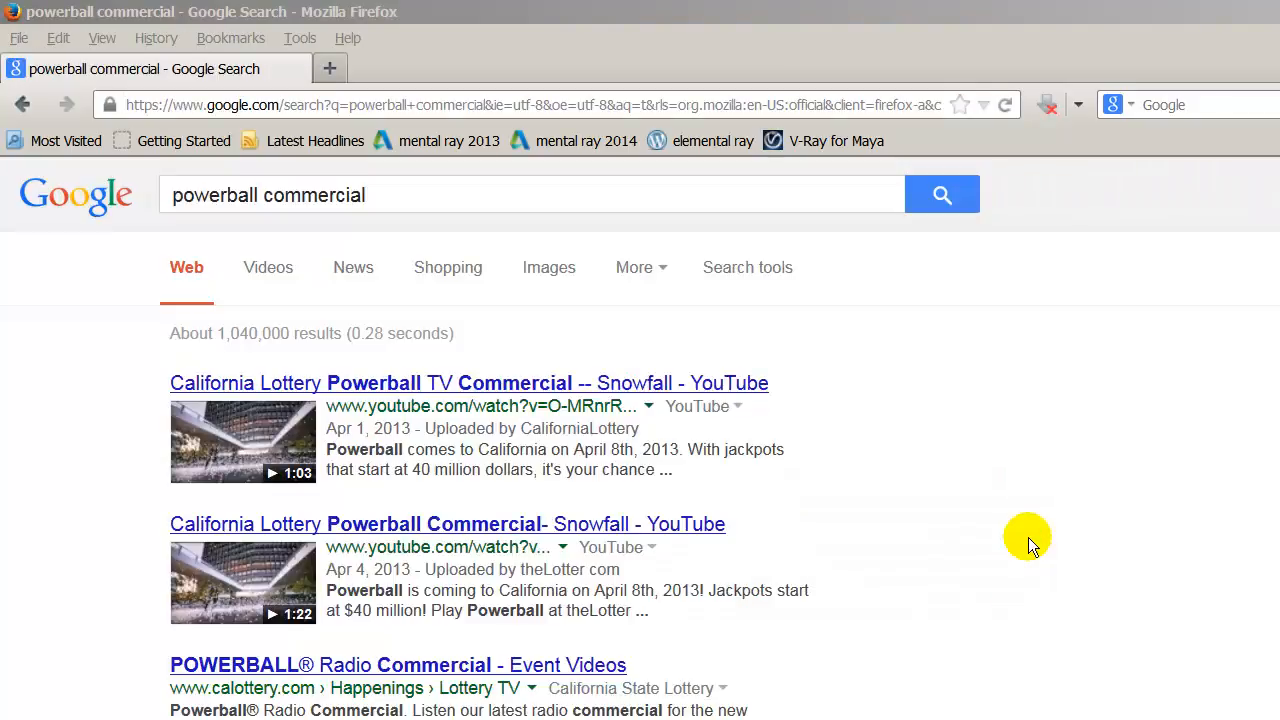
pyautogui.click(1066, 400)
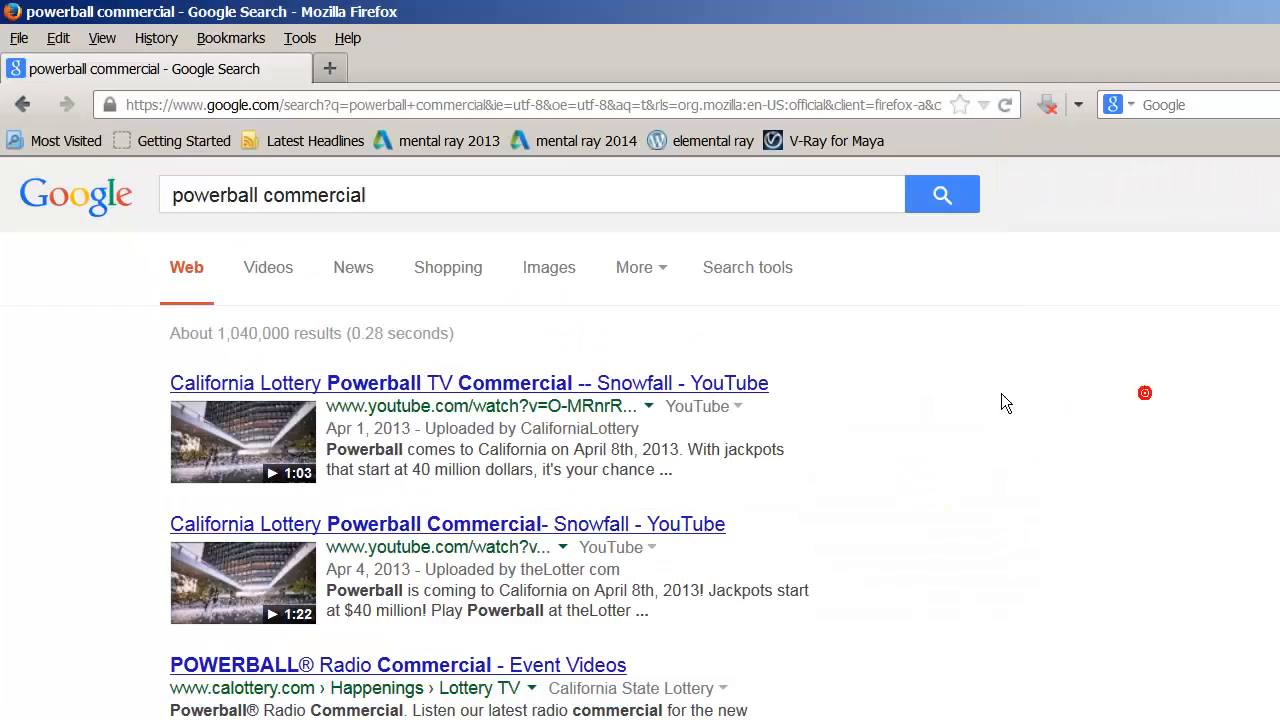
pyautogui.click(549, 268)
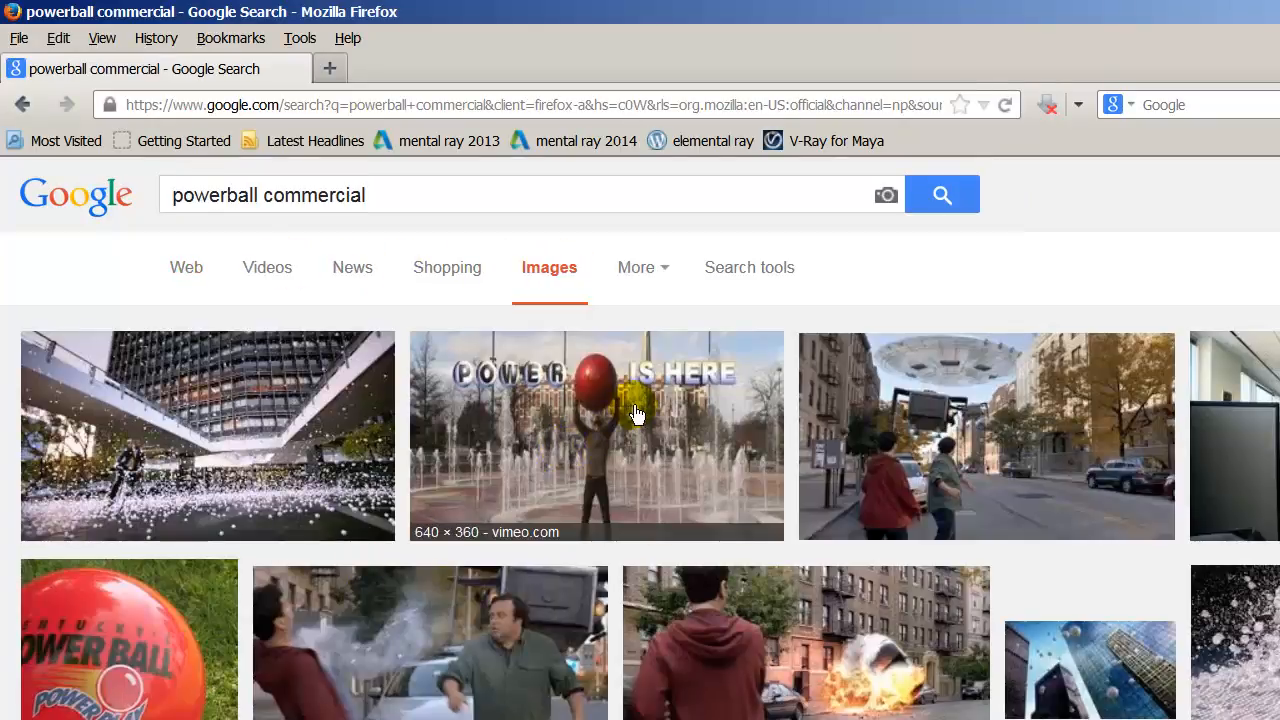
pyautogui.scroll(-5, 637, 414)
pyautogui.scroll(5, 567, 443)
# - Extend the search to "powerball commercial ringside" and show its web results
pyautogui.click(445, 201)
pyautogui.write('ringside')
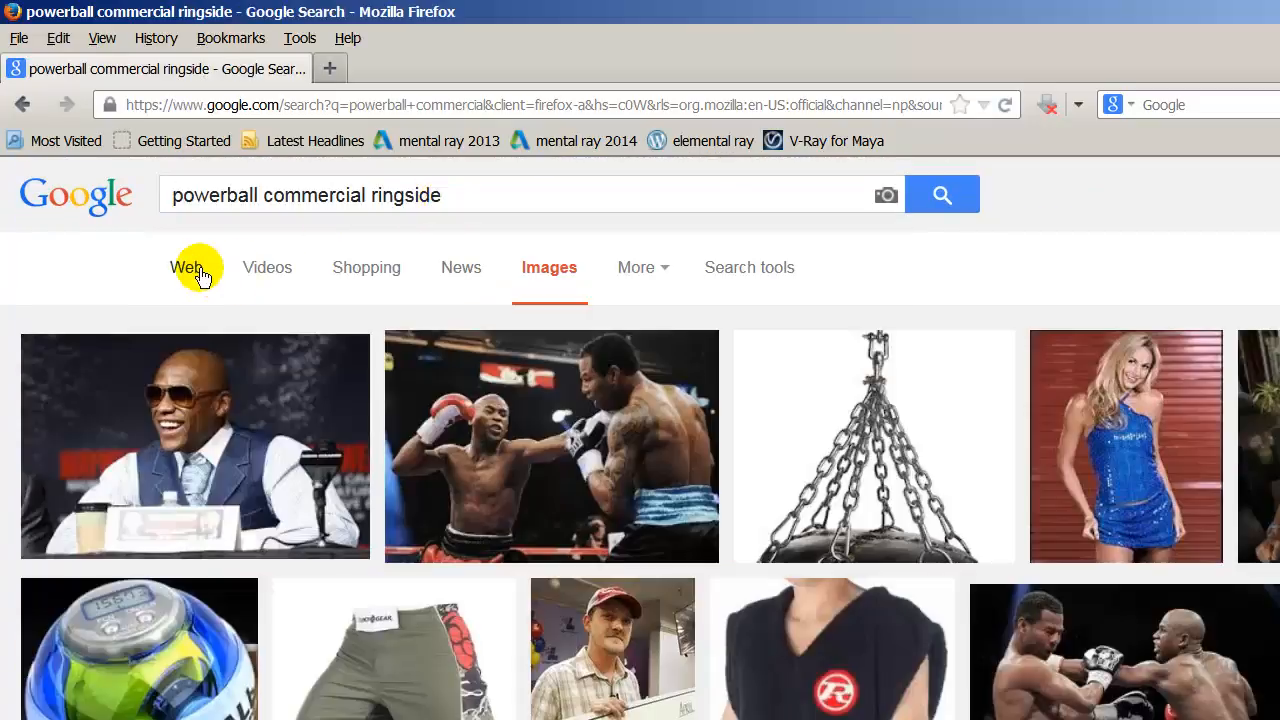
pyautogui.click(199, 270)
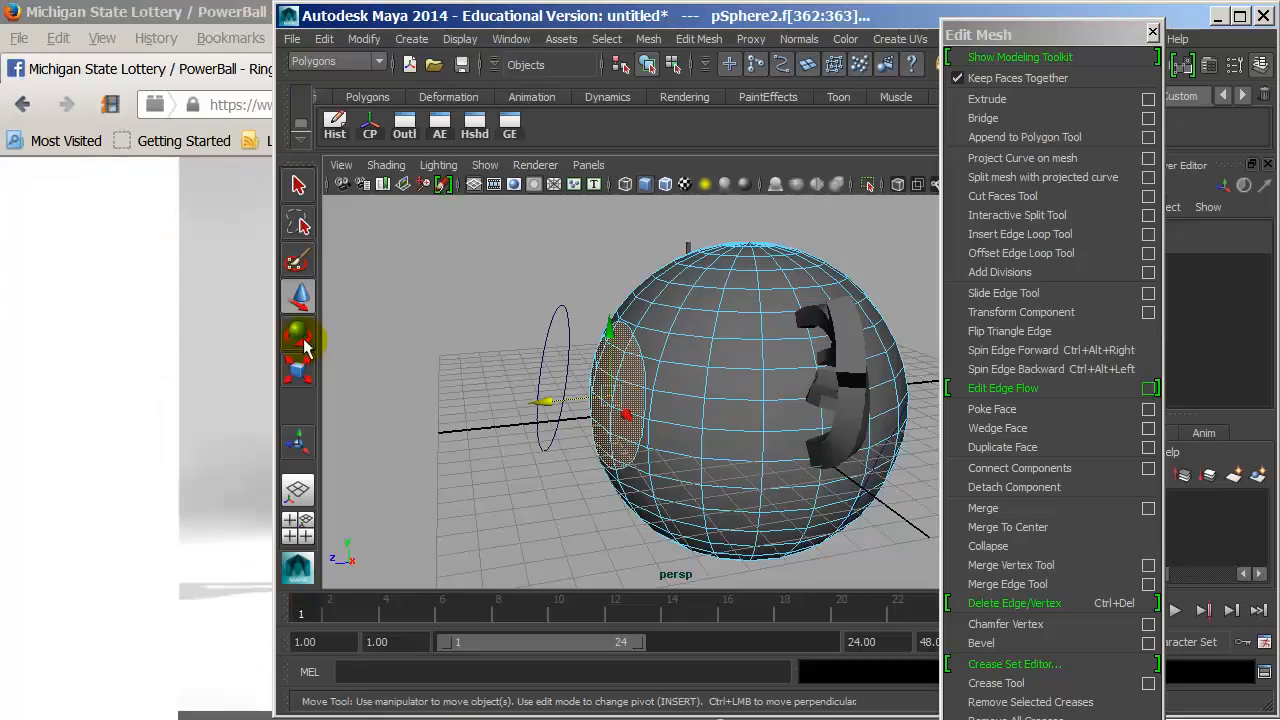
# - Back in Maya, extrude the selected circular faces slightly into the sphere and delete them to open a hole
pyautogui.keyDown('alt'); pyautogui.moveTo(592, 266); pyautogui.dragTo(655, 267); pyautogui.keyUp('alt')
pyautogui.keyDown('alt'); pyautogui.moveTo(655, 267); pyautogui.dragTo(743, 263, button='right'); pyautogui.keyUp('alt')
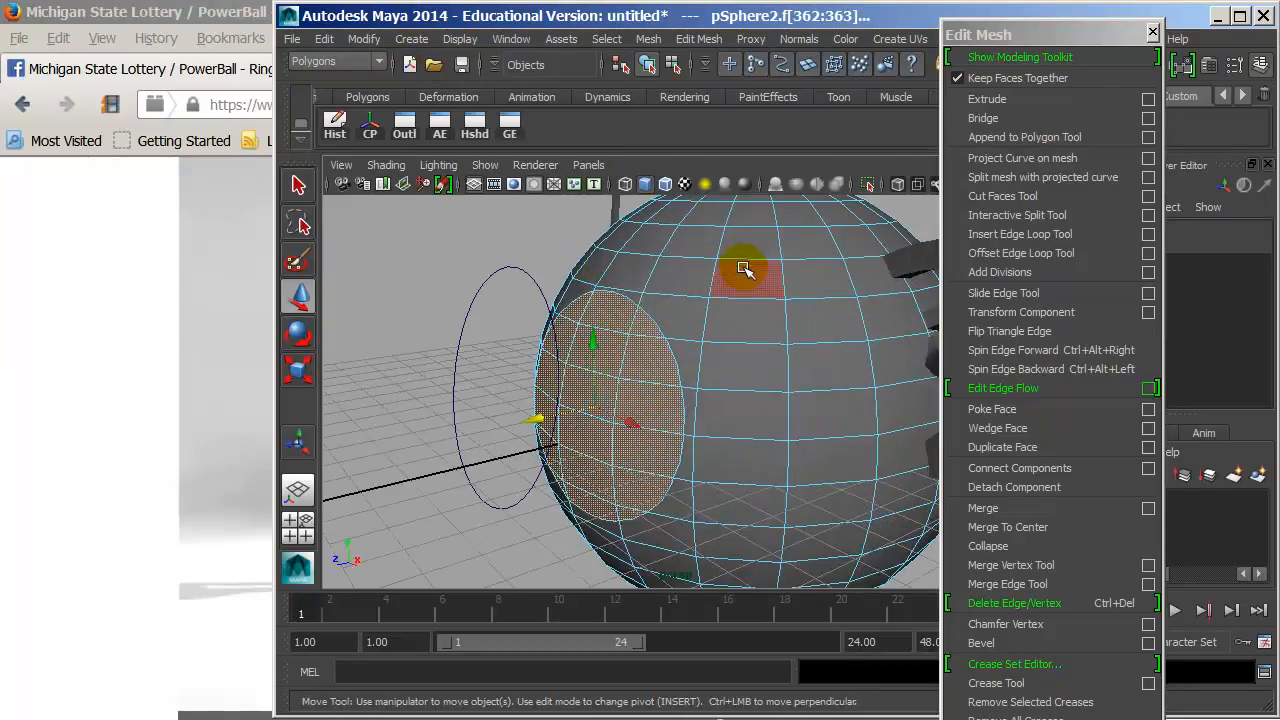
pyautogui.click(987, 99)
pyautogui.moveTo(543, 528); pyautogui.dragTo(558, 531)
pyautogui.press('Delete')
# - Examine the circular opening and its rim from inside and outside the sphere
pyautogui.moveTo(698, 291); pyautogui.dragTo(768, 229, button='right')
pyautogui.keyDown('alt'); pyautogui.moveTo(748, 271); pyautogui.dragTo(866, 262); pyautogui.keyUp('alt')
pyautogui.keyDown('alt'); pyautogui.moveTo(866, 262); pyautogui.dragTo(879, 321, button='right'); pyautogui.keyUp('alt')
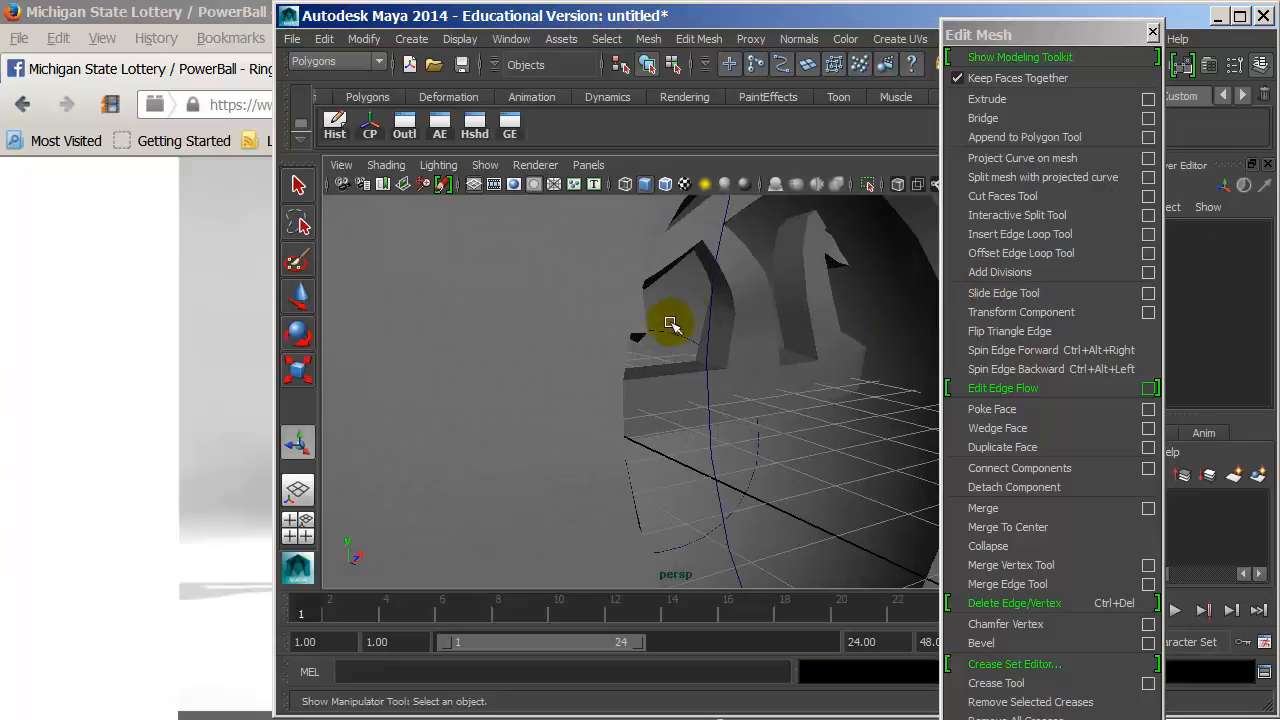
pyautogui.click(638, 332)
pyautogui.keyDown('alt'); pyautogui.moveTo(710, 331); pyautogui.dragTo(617, 326); pyautogui.keyUp('alt')
pyautogui.keyDown('alt'); pyautogui.moveTo(617, 326); pyautogui.dragTo(541, 315, button='right'); pyautogui.keyUp('alt')
pyautogui.keyDown('alt'); pyautogui.moveTo(680, 330); pyautogui.dragTo(531, 356); pyautogui.keyUp('alt')
pyautogui.click(455, 300)
pyautogui.keyDown('alt'); pyautogui.moveTo(531, 356); pyautogui.dragTo(483, 353, button='right'); pyautogui.keyUp('alt')
pyautogui.click(778, 347)
pyautogui.keyDown('alt'); pyautogui.moveTo(800, 341); pyautogui.dragTo(762, 363); pyautogui.keyUp('alt')
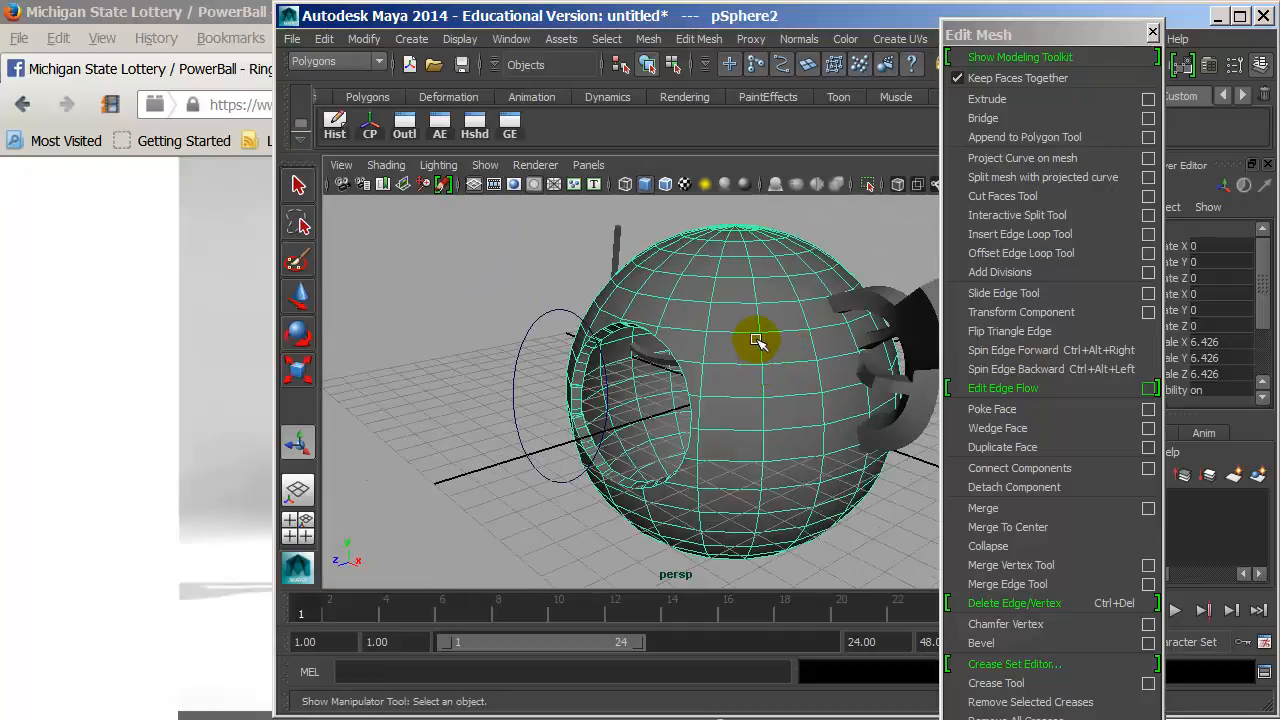
# - Undo the face deletion and extrusion on the sphere, and return to the whole object
pyautogui.hotkey('ctrl', 'z')
pyautogui.hotkey('ctrl', 'z')
pyautogui.hotkey('ctrl', 'z')
pyautogui.hotkey('ctrl', 'z')
pyautogui.hotkey('ctrl', 'z')
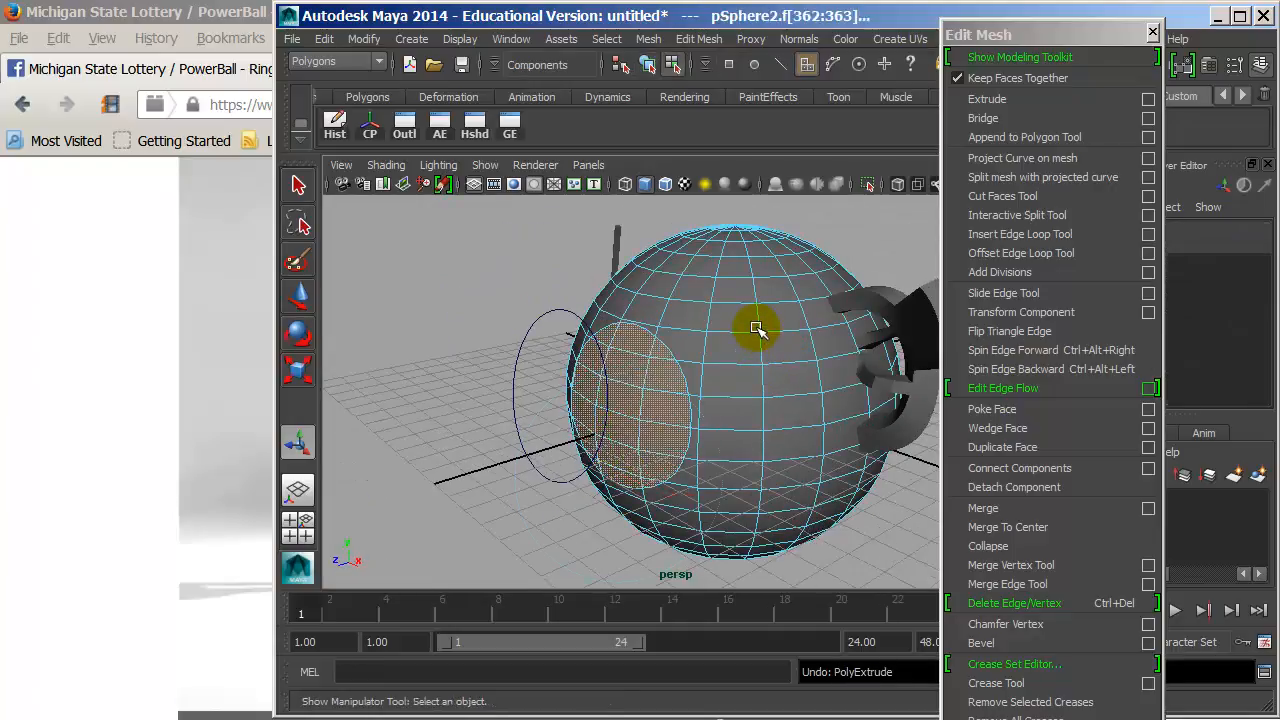
pyautogui.scroll(-3, 823, 304)
pyautogui.keyDown('alt'); pyautogui.moveTo(814, 306); pyautogui.dragTo(727, 323, button='middle'); pyautogui.keyUp('alt')
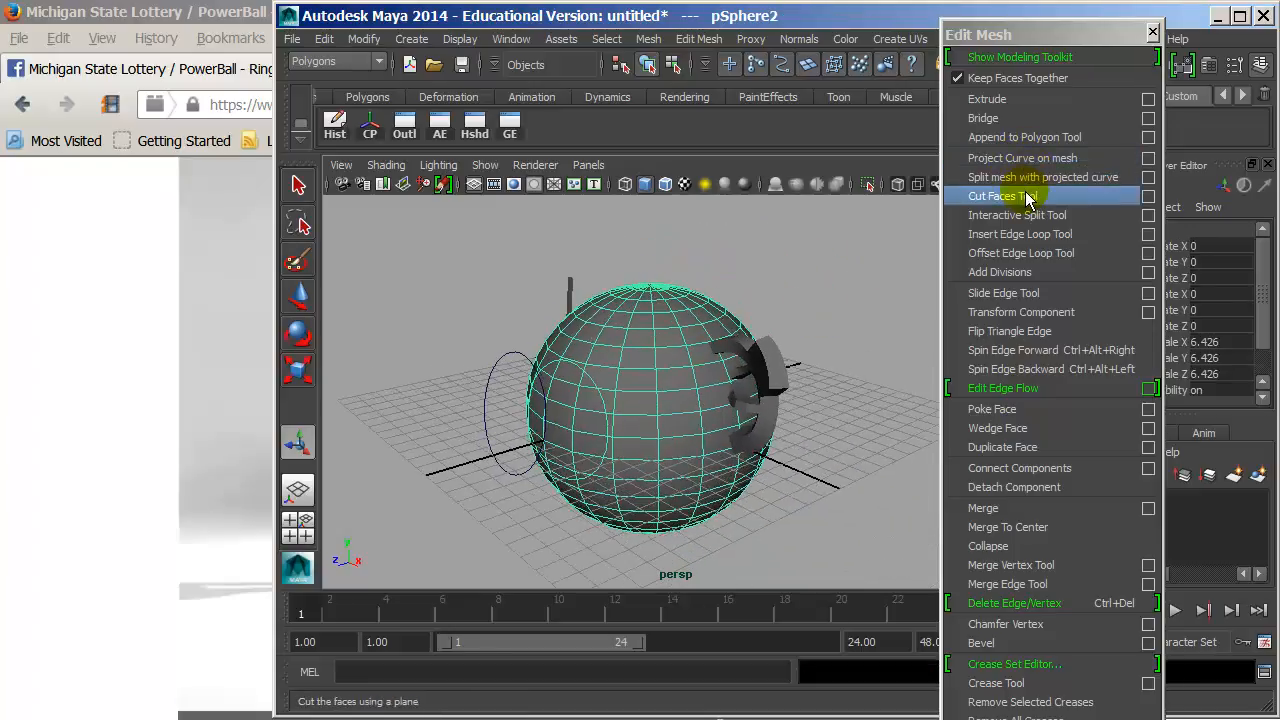
pyautogui.click(1088, 192)
pyautogui.keyDown('alt'); pyautogui.moveTo(833, 271); pyautogui.dragTo(818, 280); pyautogui.keyUp('alt')
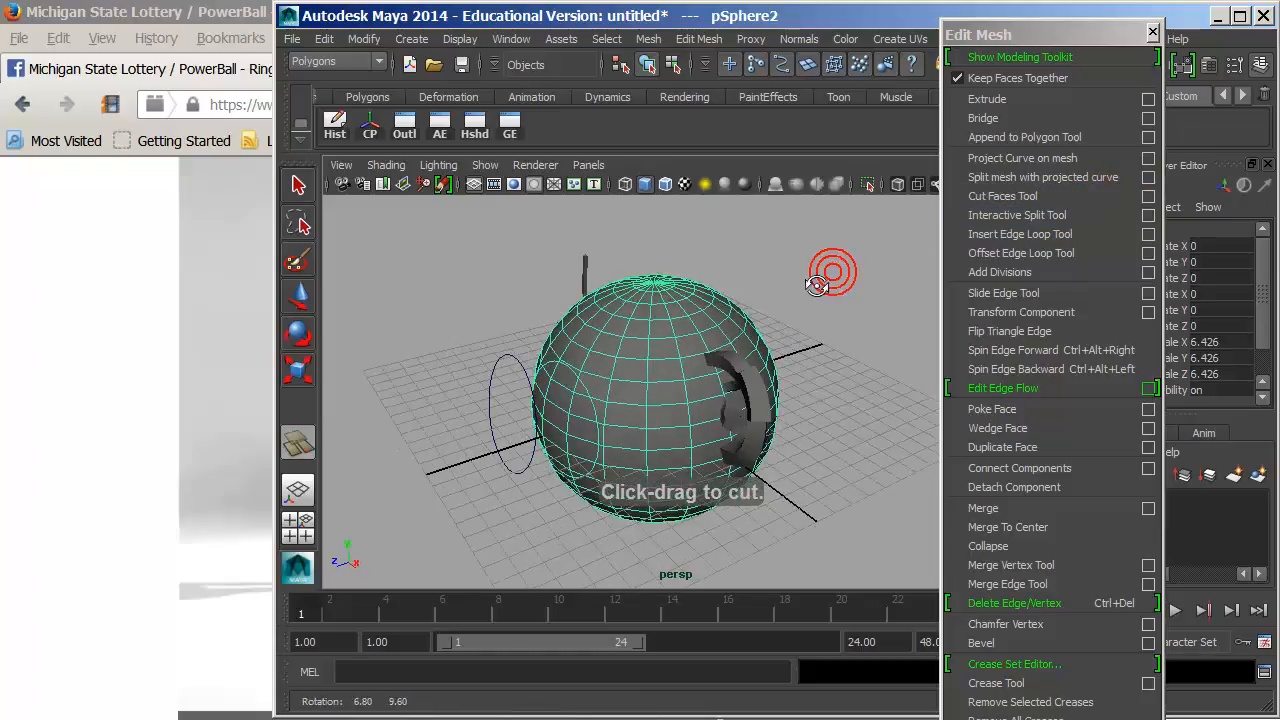
pyautogui.click(1029, 216)
pyautogui.scroll(5, 708, 298)
pyautogui.press('w')
# - Draw a looping path of connected cuts across the sphere's front faces with the Interactive Split Tool
pyautogui.click(1013, 212)
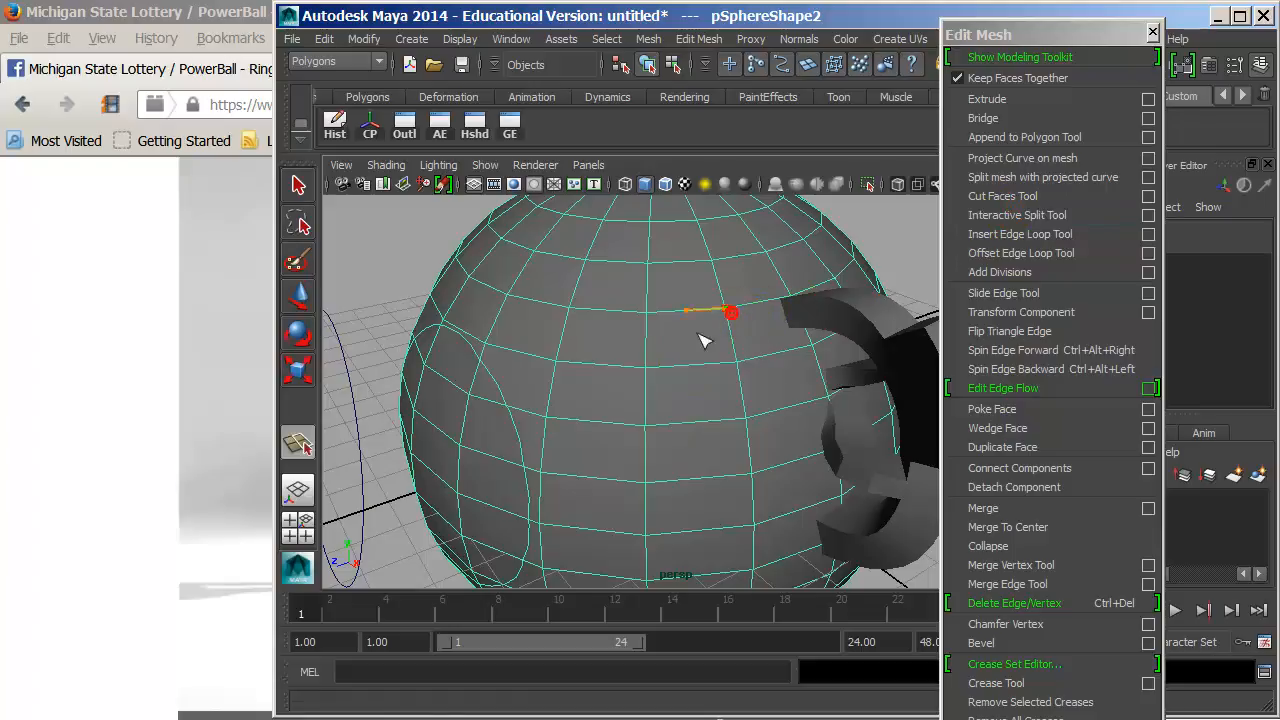
pyautogui.click(655, 480)
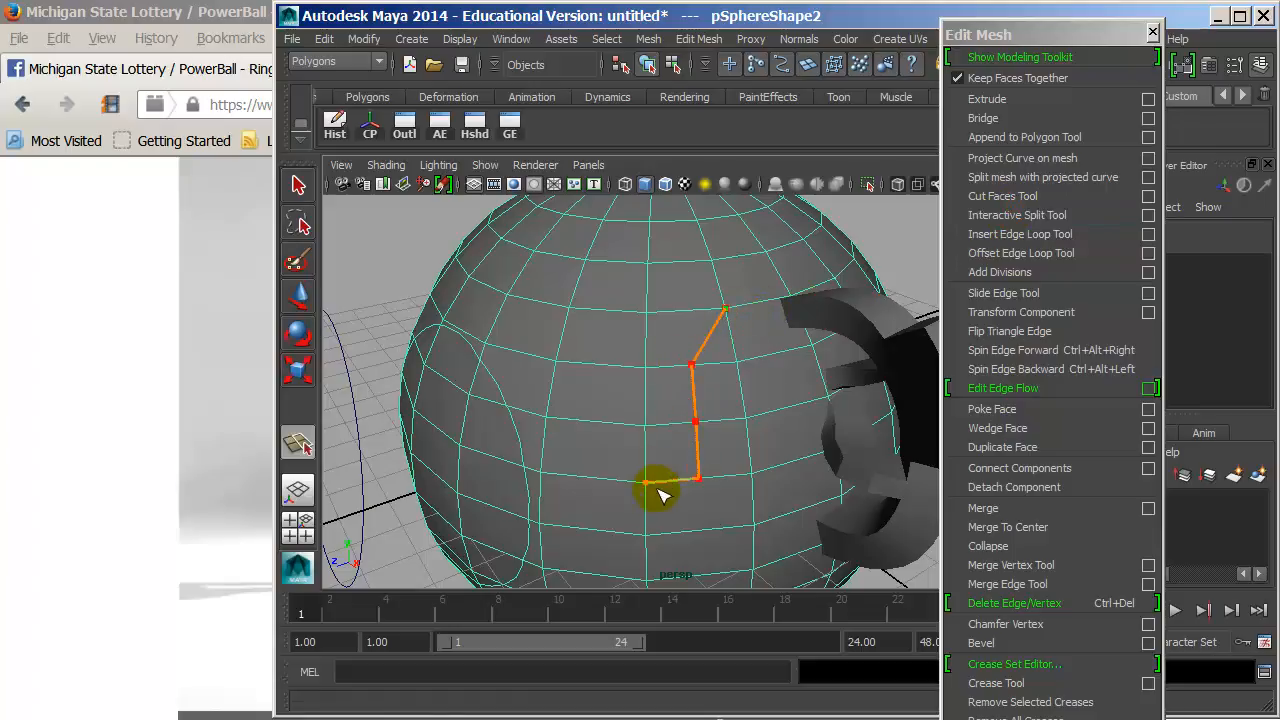
pyautogui.click(545, 388)
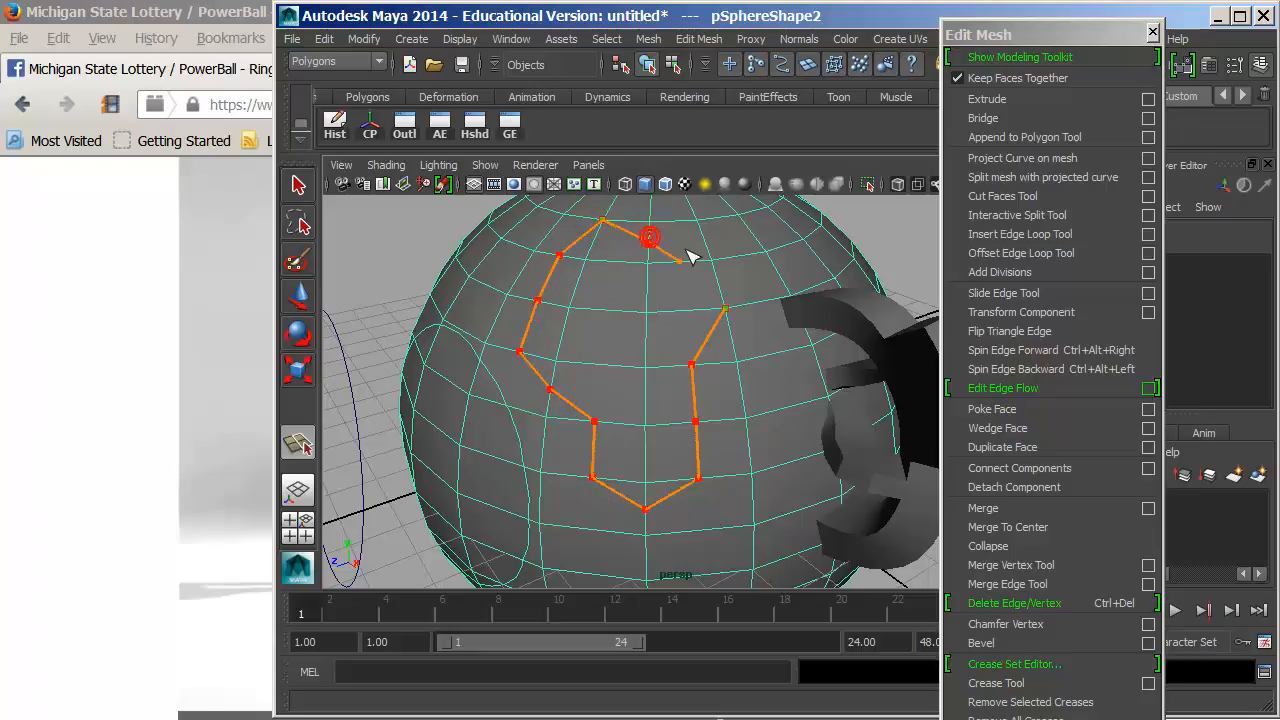
pyautogui.press('Return')
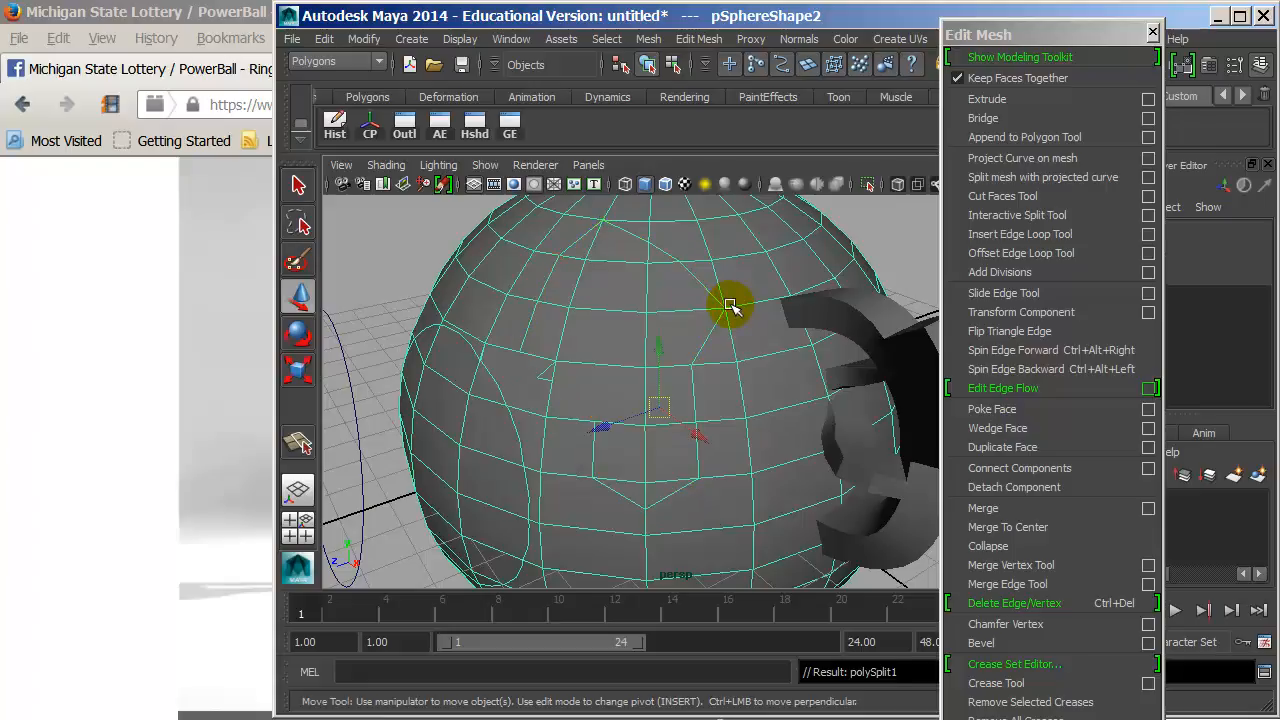
# - Examine the vertices along the circular split and the newly cut edges up close
pyautogui.scroll(6, 716, 318)
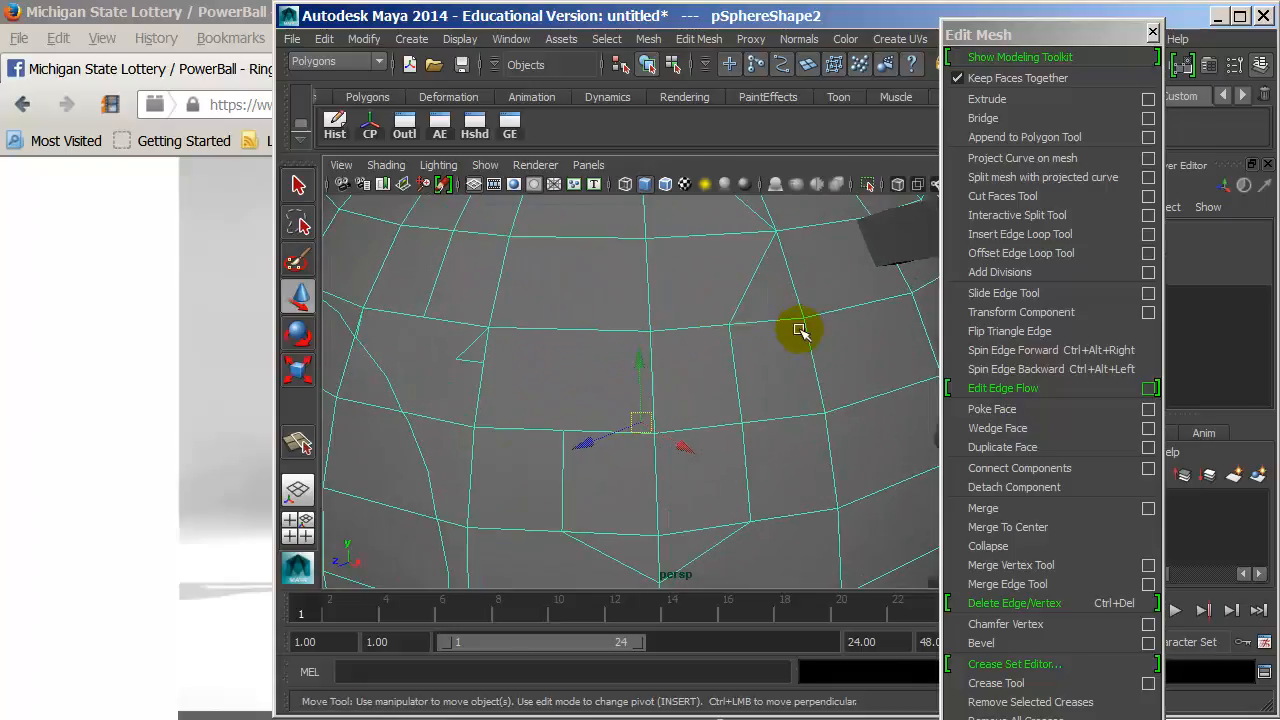
pyautogui.moveTo(451, 322); pyautogui.dragTo(370, 330, button='right')
pyautogui.keyDown('alt'); pyautogui.moveTo(357, 343); pyautogui.dragTo(631, 363, button='middle'); pyautogui.keyUp('alt')
pyautogui.scroll(5, 734, 366)
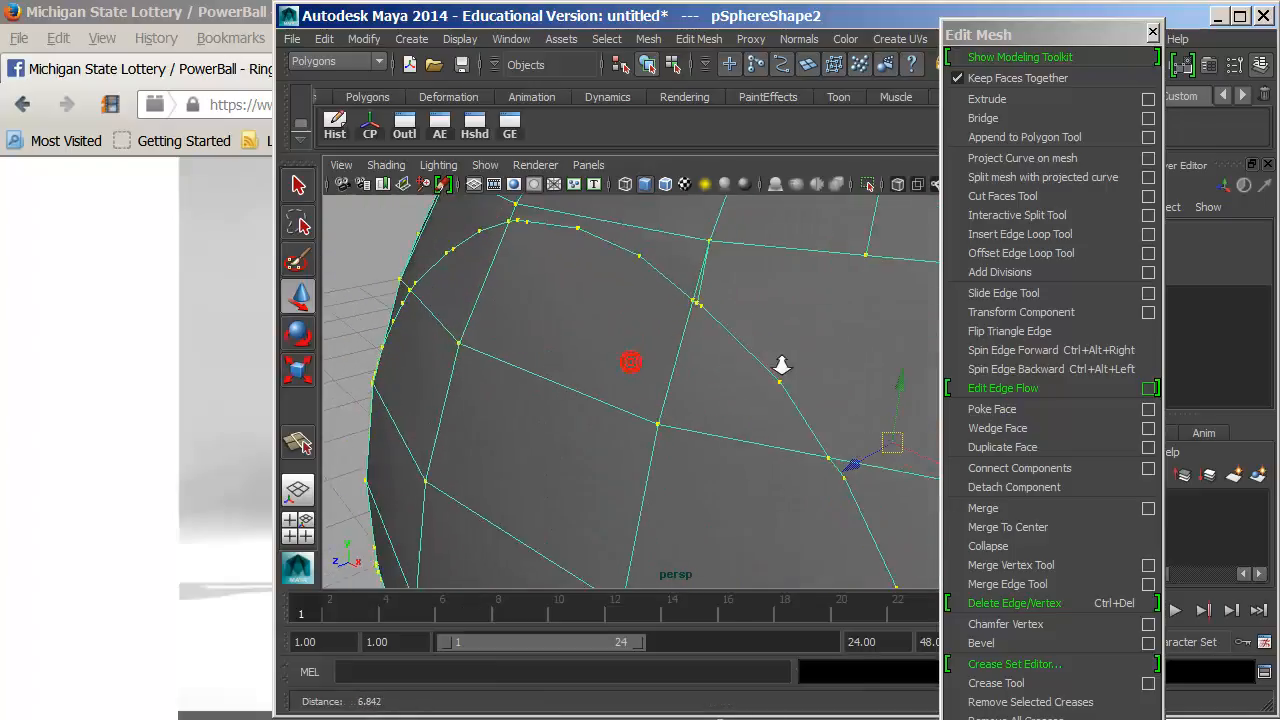
pyautogui.keyDown('alt'); pyautogui.moveTo(823, 369); pyautogui.dragTo(685, 372, button='middle'); pyautogui.keyUp('alt')
pyautogui.scroll(-2, 634, 353)
pyautogui.keyDown('alt'); pyautogui.moveTo(775, 336); pyautogui.dragTo(620, 338, button='right'); pyautogui.keyUp('alt')
pyautogui.keyDown('alt'); pyautogui.moveTo(783, 338); pyautogui.dragTo(660, 340, button='middle'); pyautogui.keyUp('alt')
# - Draw several short zigzag cuts across the sphere's faces beside the circular split with the Interactive Split Tool
pyautogui.press('y')
pyautogui.click(692, 428)
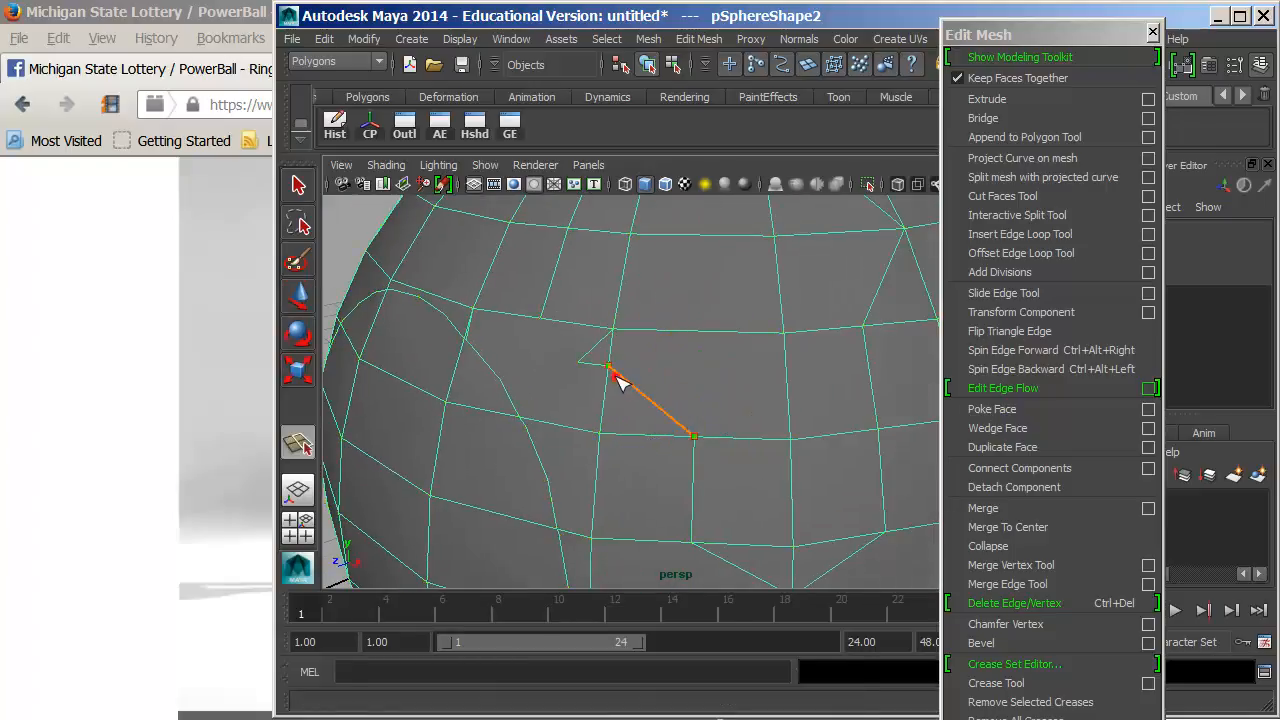
pyautogui.click(614, 374)
pyautogui.rightClick(615, 376)
pyautogui.click(538, 319)
pyautogui.click(573, 353)
pyautogui.rightClick(584, 366)
pyautogui.click(588, 373)
pyautogui.click(601, 392)
pyautogui.rightClick(602, 394)
pyautogui.click(536, 327)
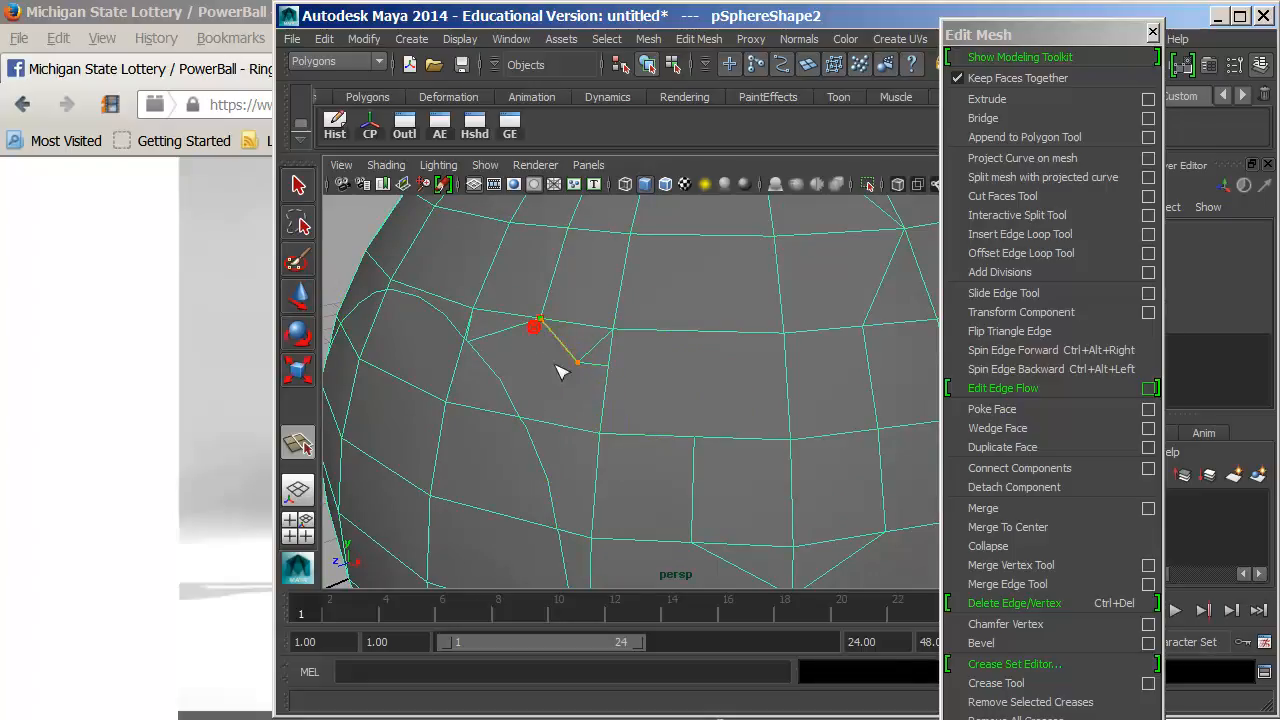
# - Add a short diagonal cut between neighbouring edges just below the zigzag cuts, next to the circular split
pyautogui.rightClick(560, 428)
pyautogui.click(563, 430)
pyautogui.click(586, 480)
pyautogui.rightClick(572, 452)
pyautogui.rightClick(611, 488)
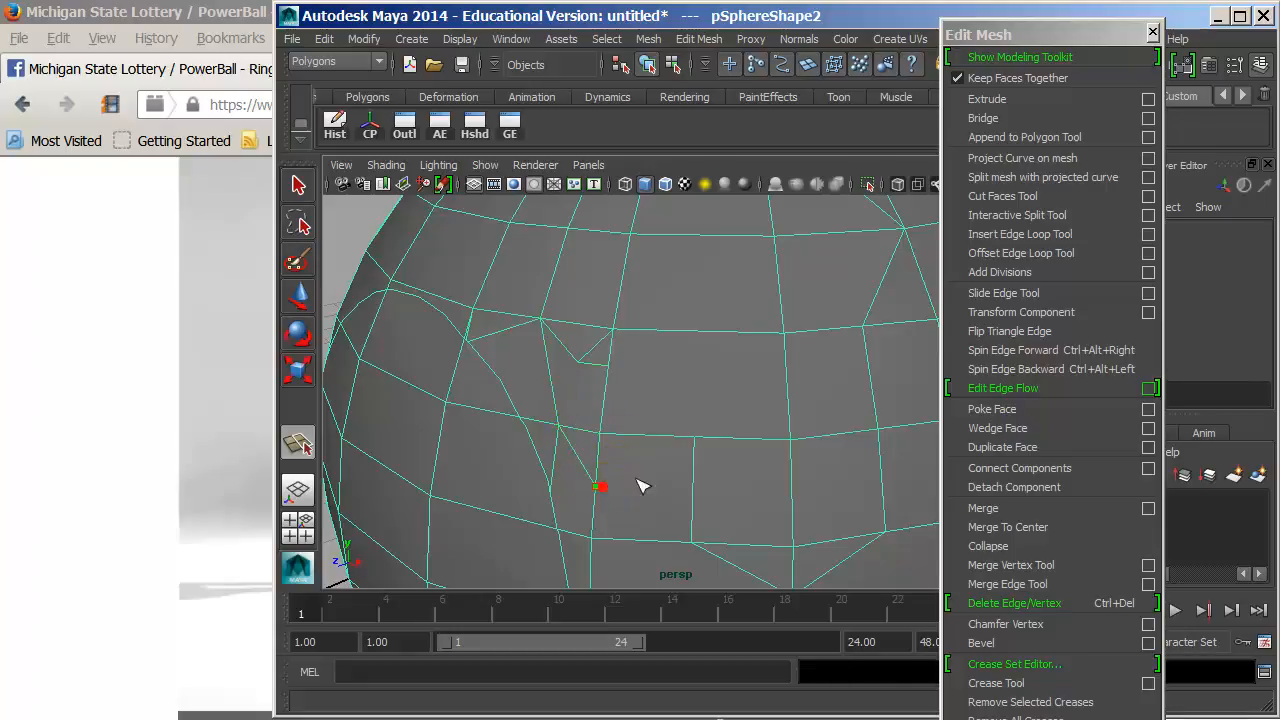
pyautogui.click(693, 439)
pyautogui.click(603, 461)
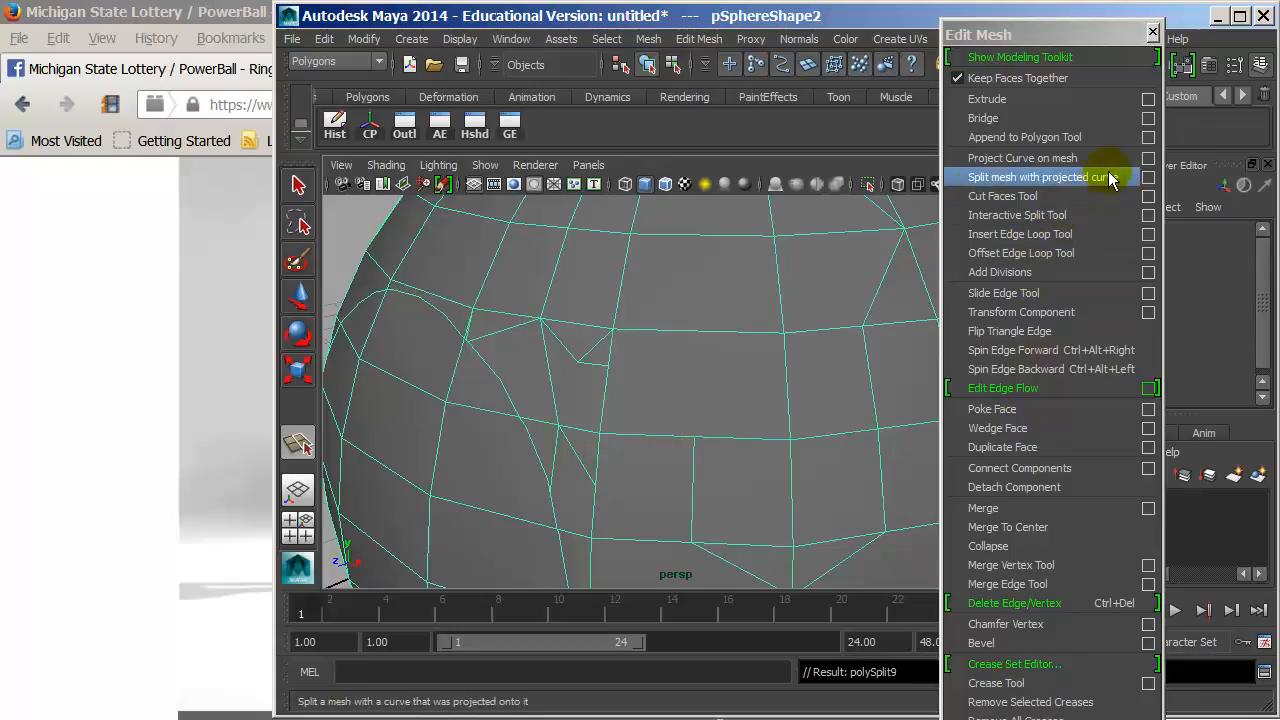
# - Leave the split tool and undo all the interactive split cuts on the sphere
pyautogui.keyDown('alt'); pyautogui.moveTo(823, 386); pyautogui.dragTo(566, 400, button='right'); pyautogui.keyUp('alt')
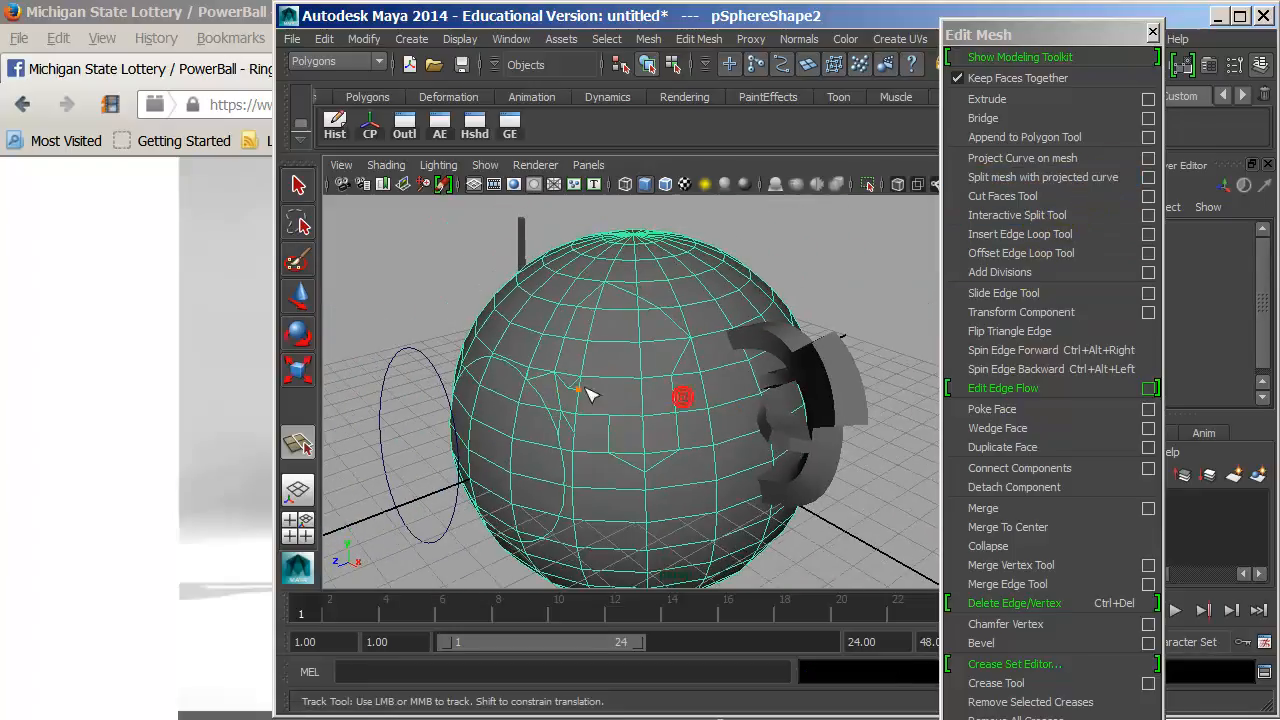
pyautogui.press('w')
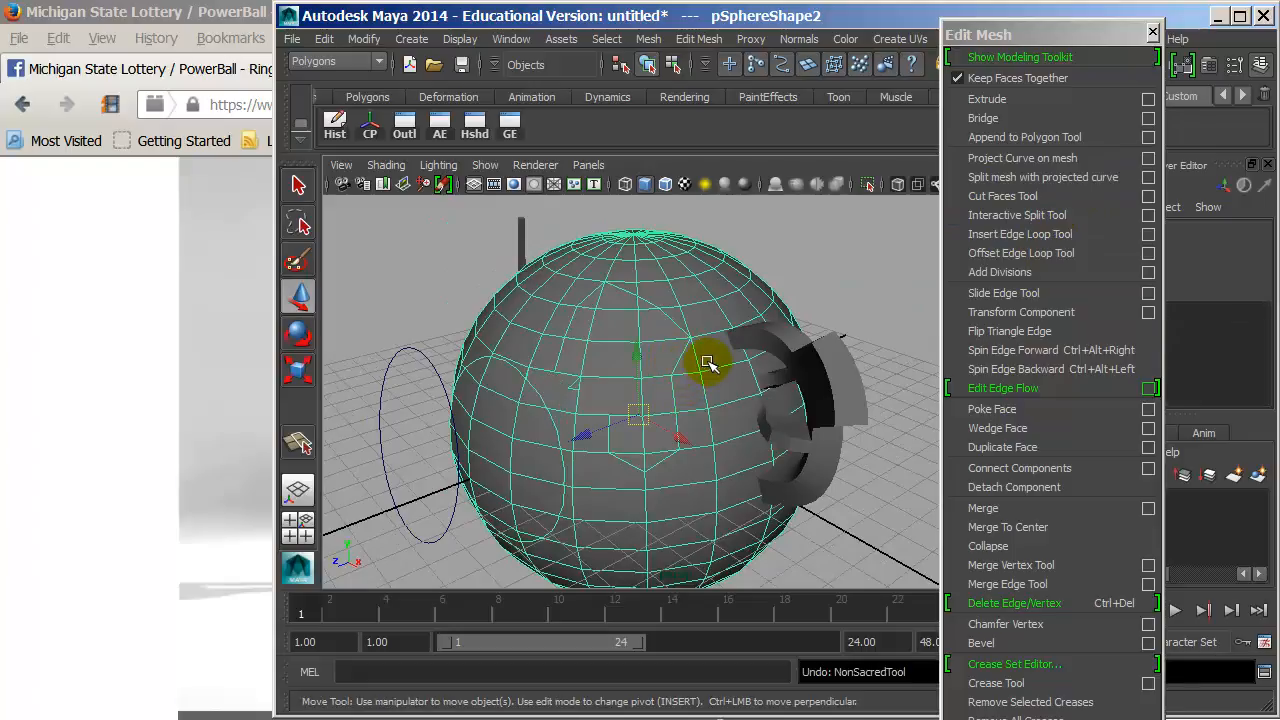
pyautogui.hotkey('ctrl', 'z')
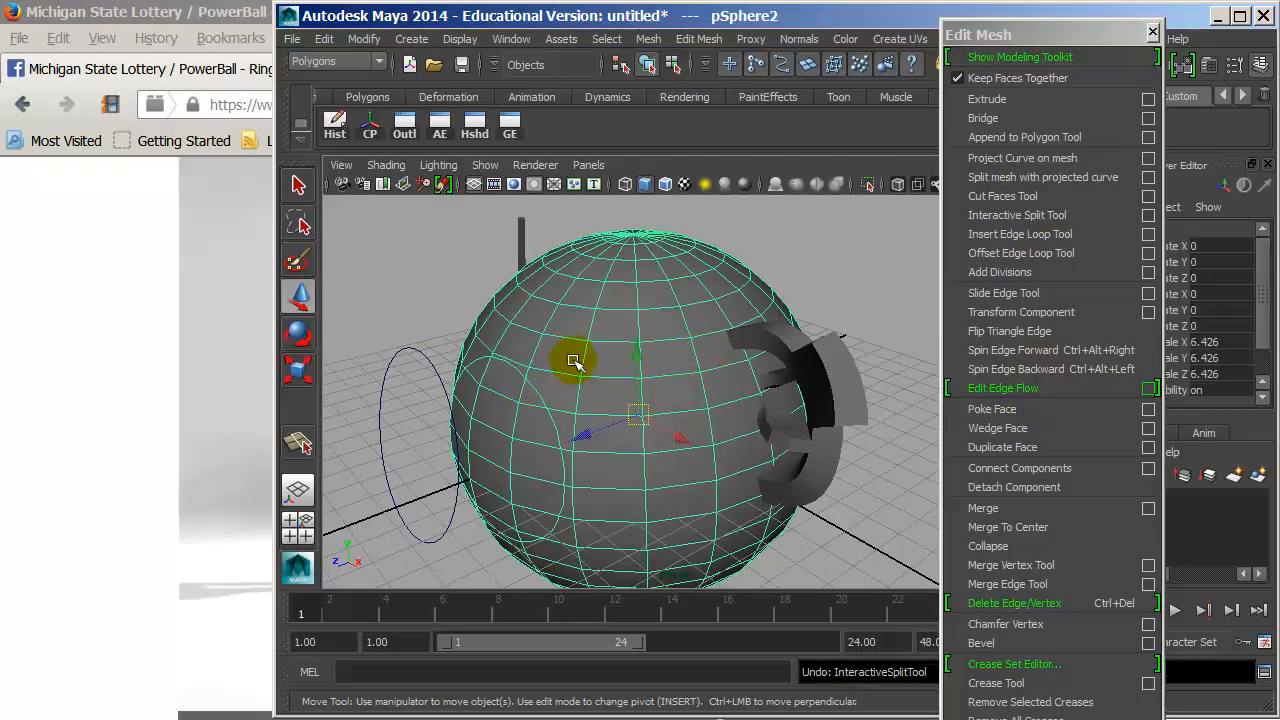
# - Split the sphere's front faces with one vertical cut across several rows using the Interactive Split Tool
pyautogui.click(1010, 214)
pyautogui.click(655, 311)
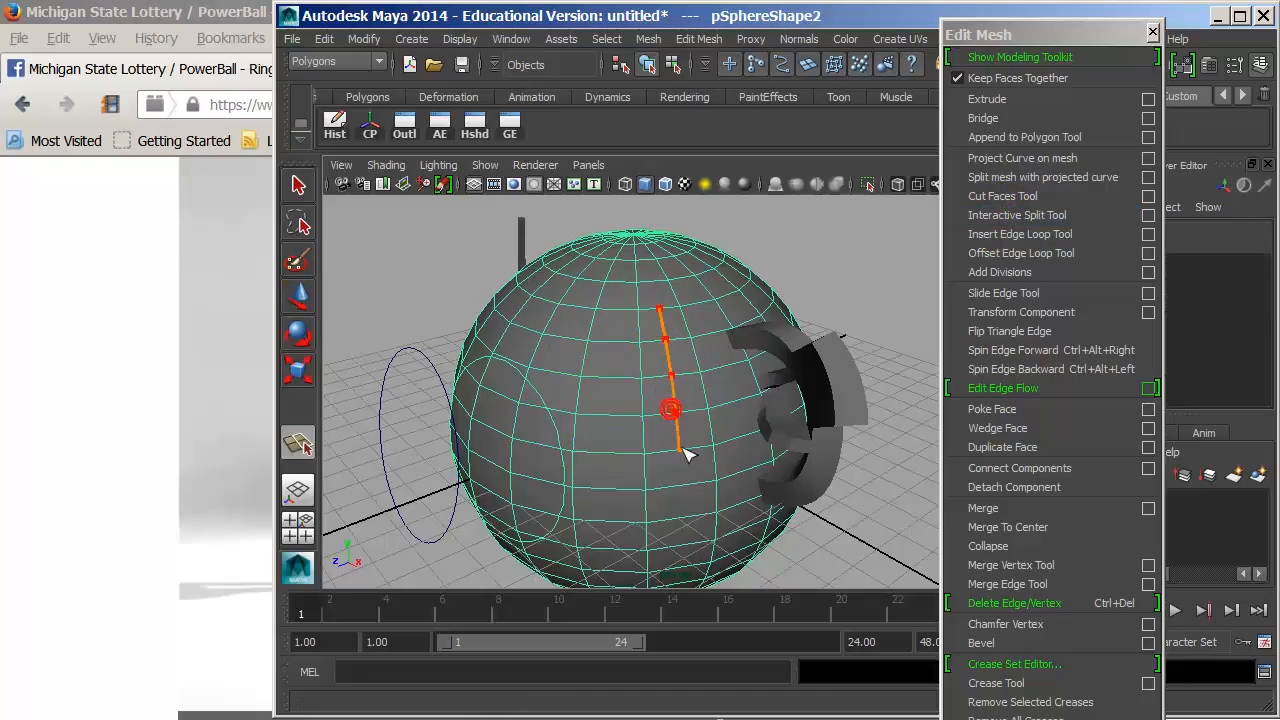
pyautogui.press('Return')
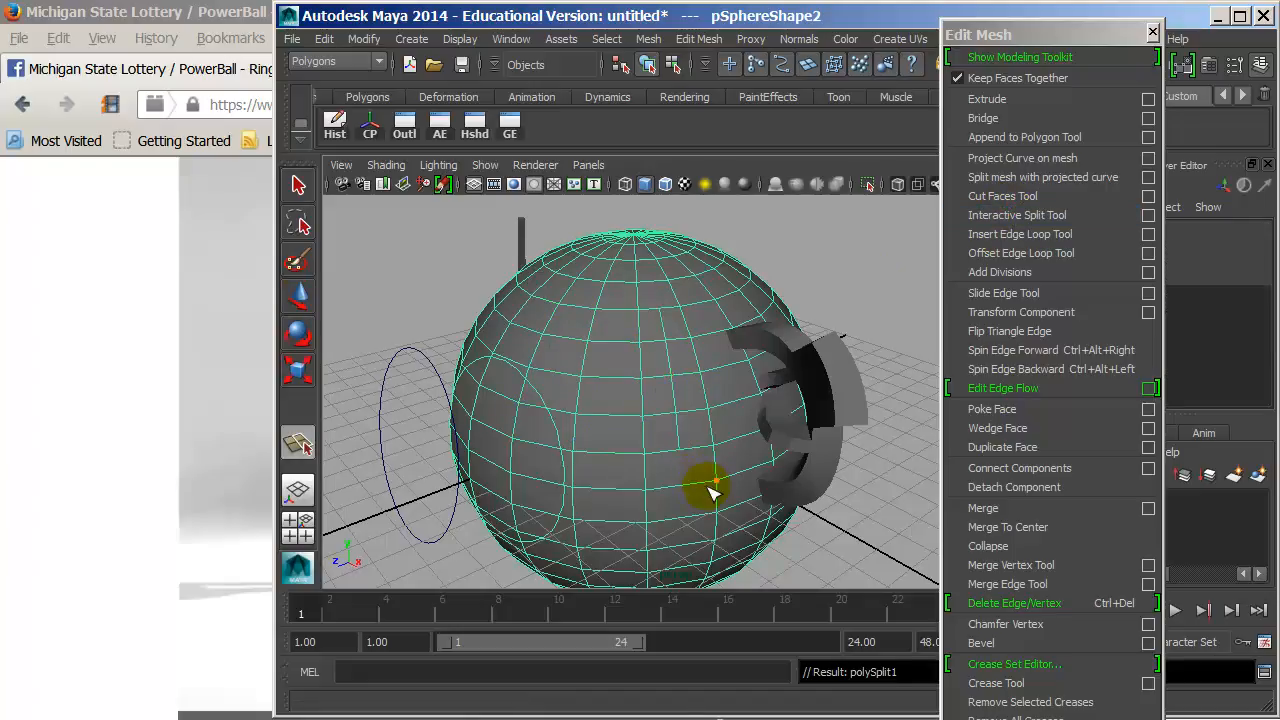
# - Insert several horizontal edge loops around the sphere's upper half and vertical ones beside the new vertical cut
pyautogui.click(1026, 236)
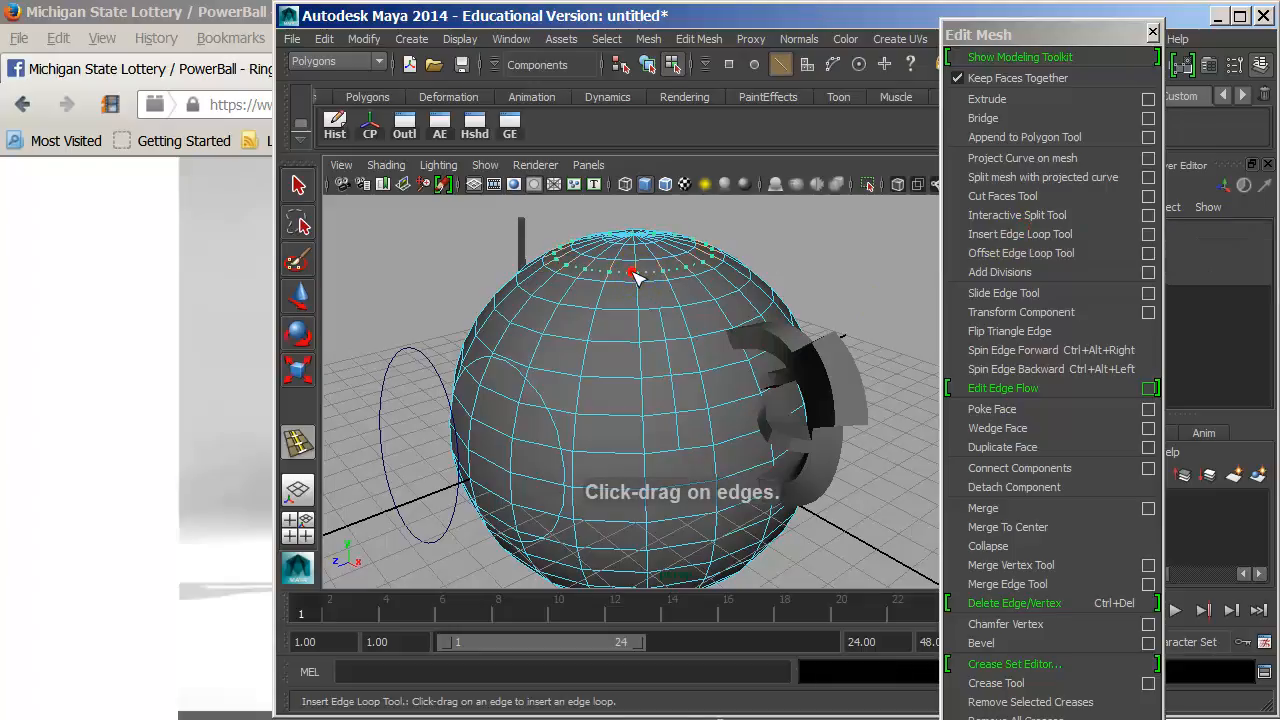
pyautogui.moveTo(637, 278); pyautogui.dragTo(582, 358)
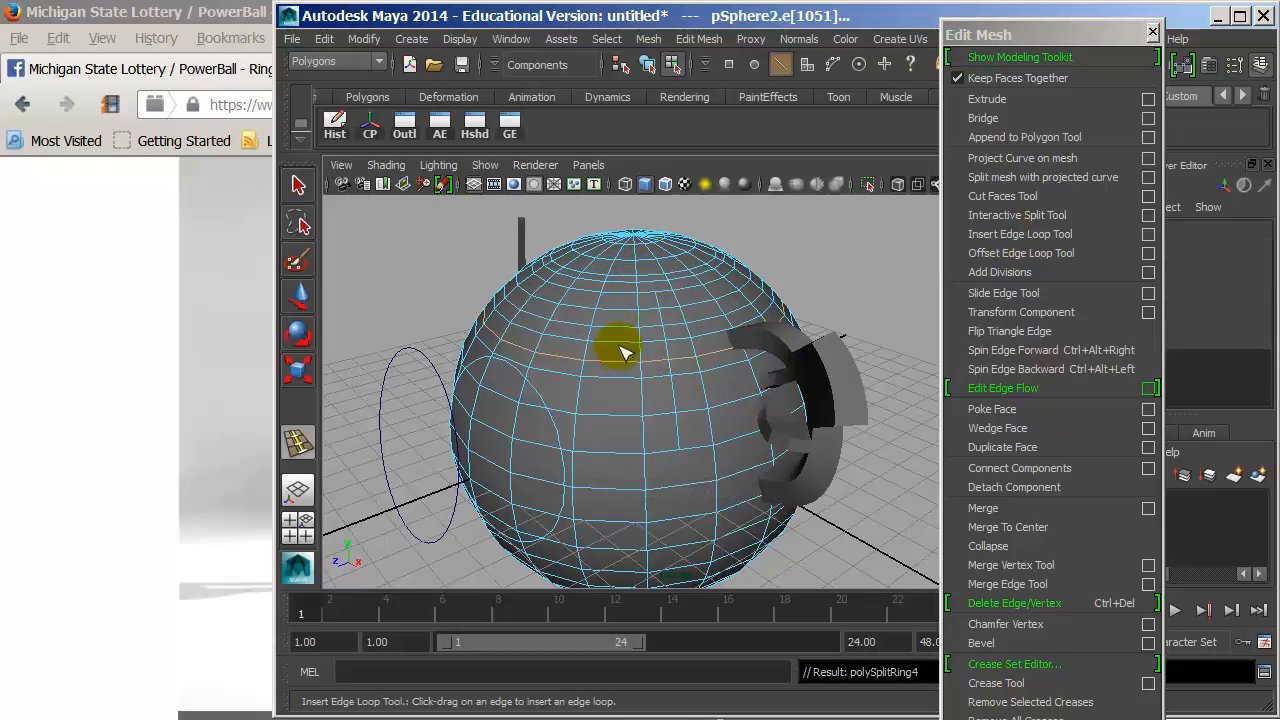
pyautogui.moveTo(672, 309)
pyautogui.mouseDown()
pyautogui.moveTo(692, 369)
pyautogui.moveTo(648, 391)
pyautogui.mouseUp()
pyautogui.keyDown('alt'); pyautogui.moveTo(647, 391); pyautogui.dragTo(785, 405, button='right'); pyautogui.keyUp('alt')
pyautogui.moveTo(648, 366); pyautogui.dragTo(643, 294)
pyautogui.keyDown('alt'); pyautogui.moveTo(650, 314); pyautogui.dragTo(779, 308, button='right'); pyautogui.keyUp('alt')
pyautogui.keyDown('alt'); pyautogui.moveTo(659, 279); pyautogui.dragTo(654, 351, button='middle'); pyautogui.keyUp('alt')
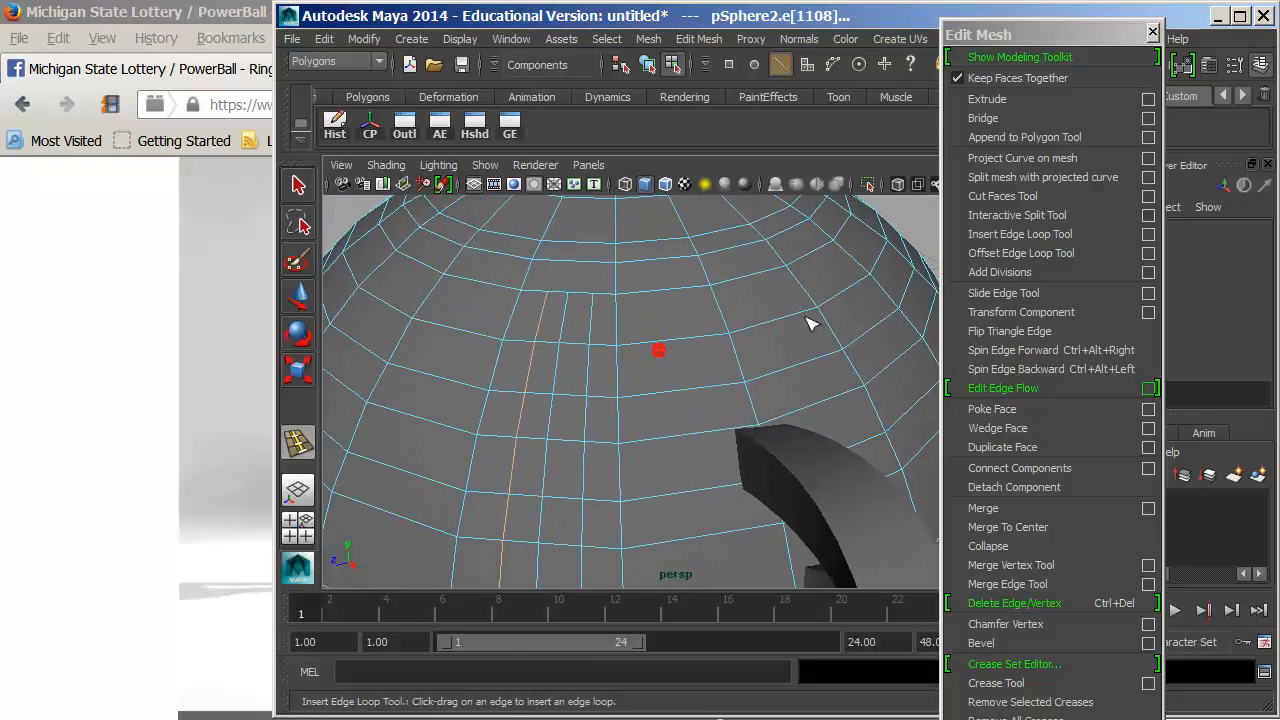
# - Try a bent freehand cut with the Interactive Split Tool, and return to the Insert Edge Loop Tool for comparison
pyautogui.click(998, 230)
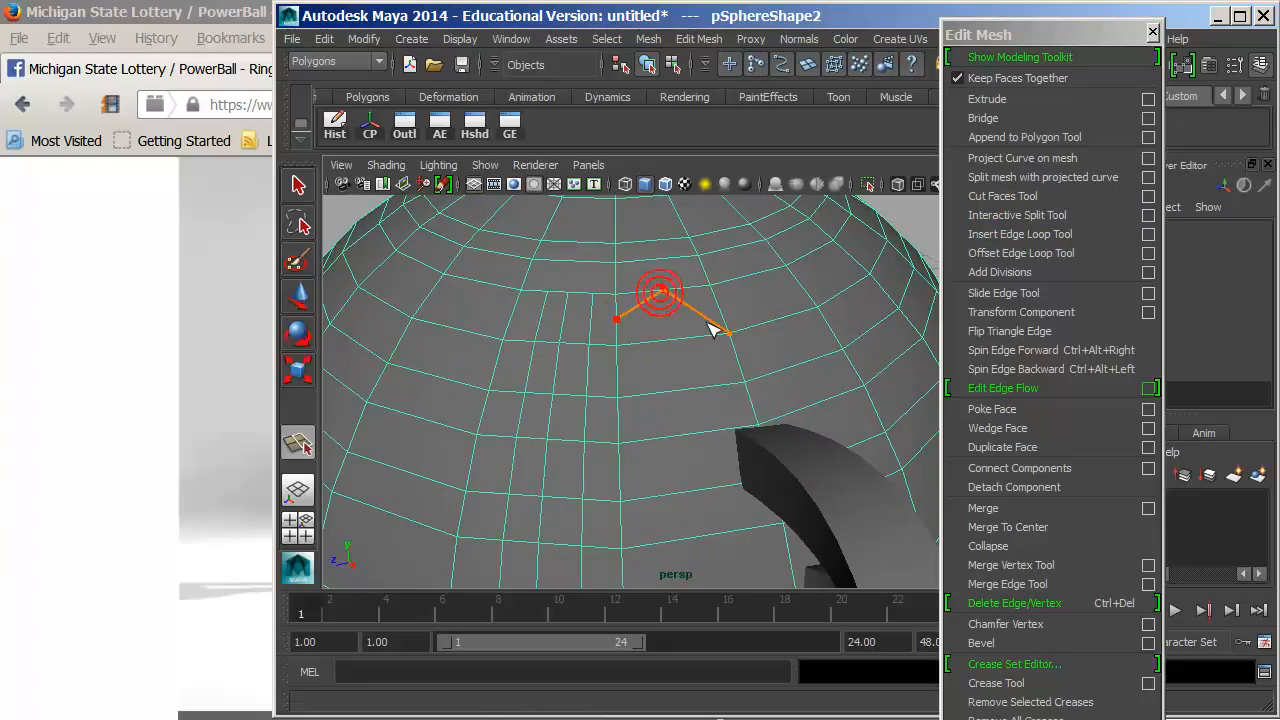
pyautogui.click(975, 234)
pyautogui.moveTo(806, 290); pyautogui.dragTo(775, 300)
pyautogui.press('w')
# - Cut diagonally across the sphere's upper part in the front view with the Cut Faces Tool, and check it in perspective
pyautogui.press('space')
pyautogui.keyDown('alt'); pyautogui.moveTo(634, 363); pyautogui.dragTo(1034, 408, button='right'); pyautogui.keyUp('alt')
pyautogui.keyDown('alt'); pyautogui.moveTo(545, 285); pyautogui.dragTo(703, 406, button='middle'); pyautogui.keyUp('alt')
pyautogui.moveTo(577, 306); pyautogui.dragTo(610, 268, button='right')
pyautogui.click(578, 292)
pyautogui.click(1020, 196)
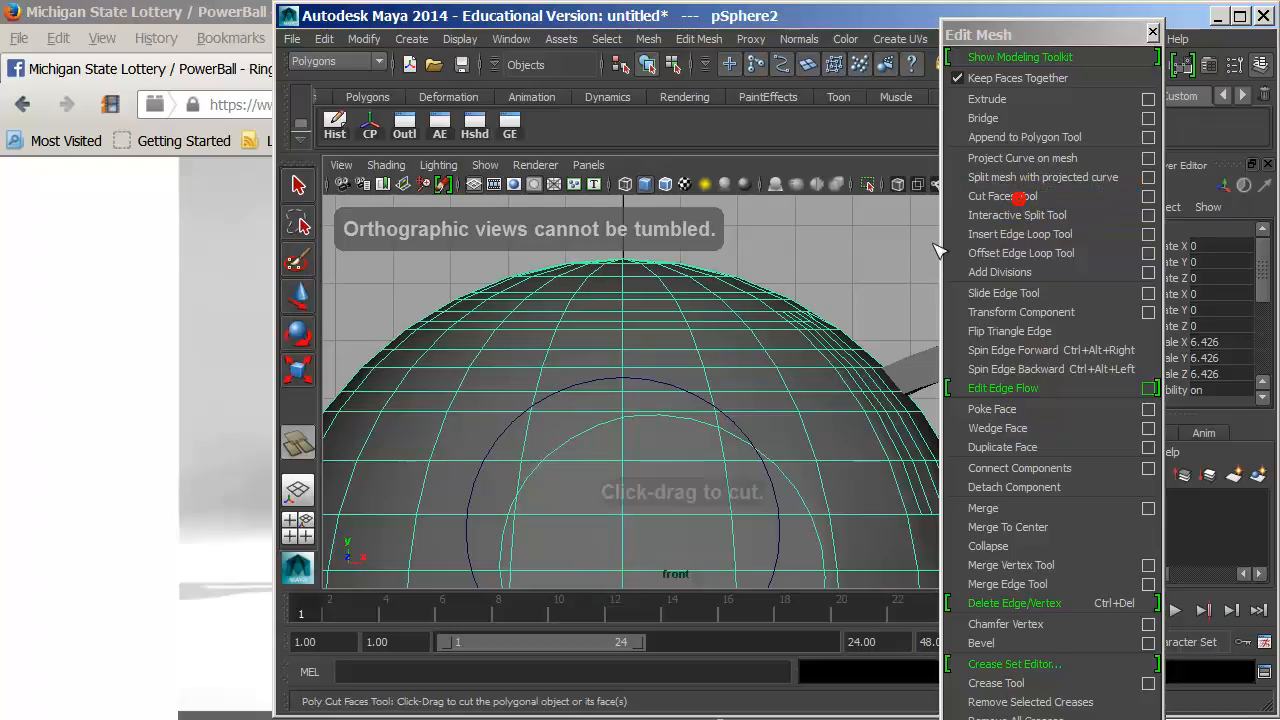
pyautogui.moveTo(545, 309); pyautogui.dragTo(950, 60)
pyautogui.press('space')
pyautogui.moveTo(715, 270); pyautogui.dragTo(721, 238)
pyautogui.keyDown('alt'); pyautogui.moveTo(585, 290); pyautogui.dragTo(752, 301); pyautogui.keyUp('alt')
pyautogui.scroll(-5, 527, 272)
pyautogui.keyDown('alt'); pyautogui.moveTo(527, 274); pyautogui.dragTo(651, 346); pyautogui.keyUp('alt')
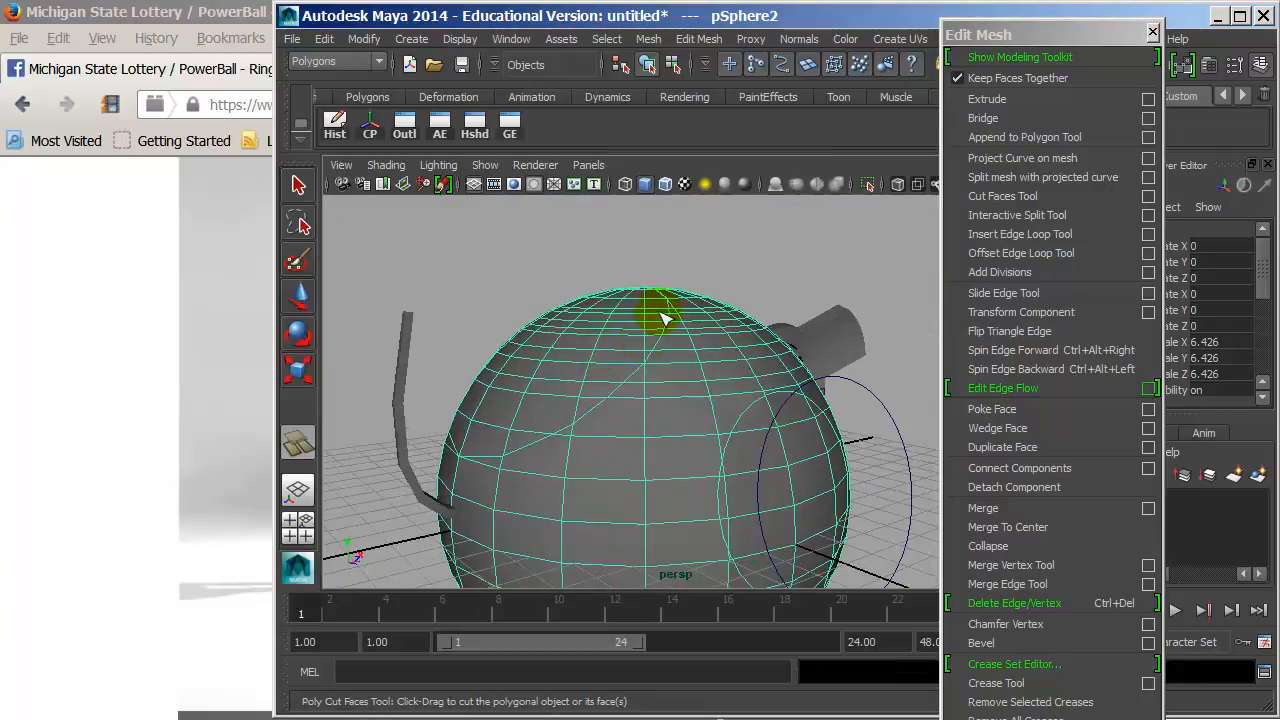
# - Slice the sphere with many crisscrossing cuts at varied angles from several sides using the Cut Faces Tool
pyautogui.moveTo(576, 445); pyautogui.dragTo(592, 435)
pyautogui.moveTo(677, 434); pyautogui.dragTo(724, 480)
pyautogui.moveTo(689, 503); pyautogui.dragTo(727, 467)
pyautogui.moveTo(634, 426); pyautogui.dragTo(604, 410)
pyautogui.moveTo(720, 376); pyautogui.dragTo(542, 434)
pyautogui.moveTo(680, 329); pyautogui.dragTo(584, 404)
pyautogui.moveTo(514, 475); pyautogui.dragTo(606, 368)
pyautogui.moveTo(688, 503); pyautogui.dragTo(547, 515)
pyautogui.moveTo(683, 342); pyautogui.dragTo(658, 470)
pyautogui.moveTo(597, 497); pyautogui.dragTo(713, 310)
pyautogui.keyDown('alt'); pyautogui.moveTo(794, 466); pyautogui.dragTo(574, 477); pyautogui.keyUp('alt')
pyautogui.keyDown('alt'); pyautogui.moveTo(657, 448); pyautogui.dragTo(664, 419); pyautogui.keyUp('alt')
pyautogui.moveTo(586, 386); pyautogui.dragTo(535, 506)
pyautogui.moveTo(540, 403); pyautogui.dragTo(558, 501)
pyautogui.click(534, 428)
pyautogui.moveTo(607, 458); pyautogui.dragTo(600, 413)
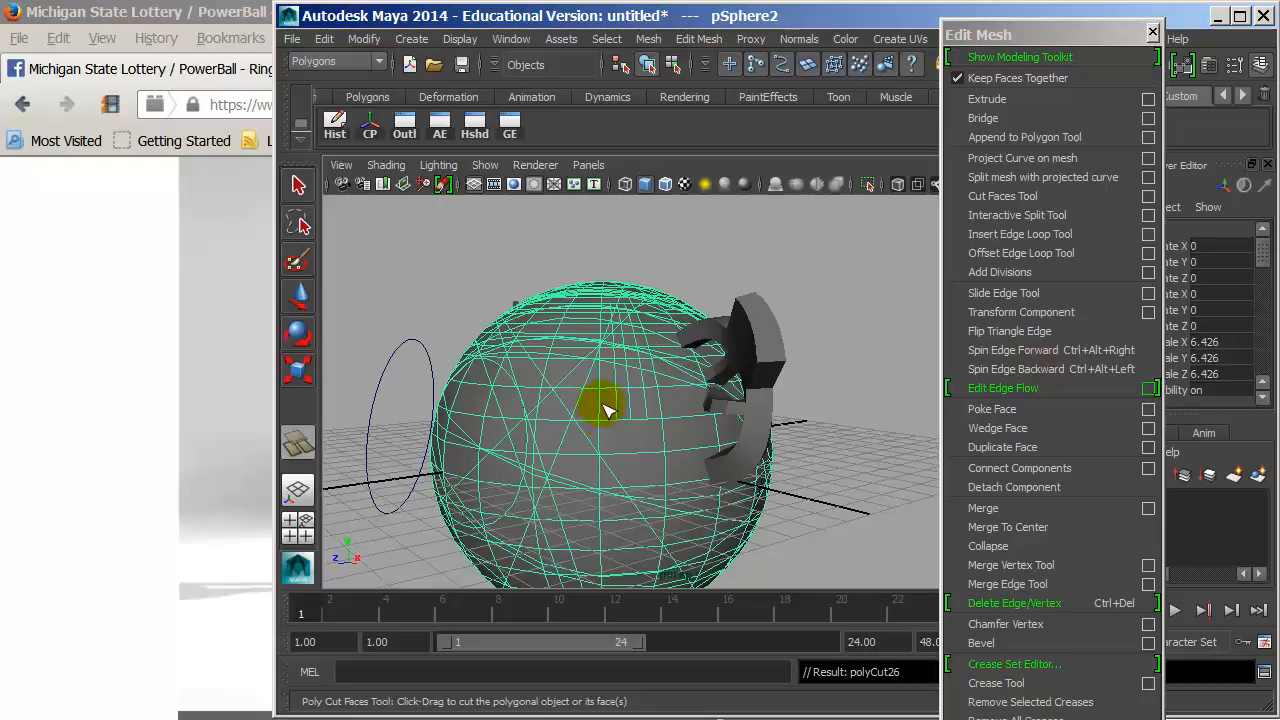
pyautogui.moveTo(614, 360)
pyautogui.keyDown('alt'); pyautogui.mouseDown()
pyautogui.moveTo(617, 391)
pyautogui.moveTo(730, 453)
pyautogui.mouseUp(); pyautogui.keyUp('alt')
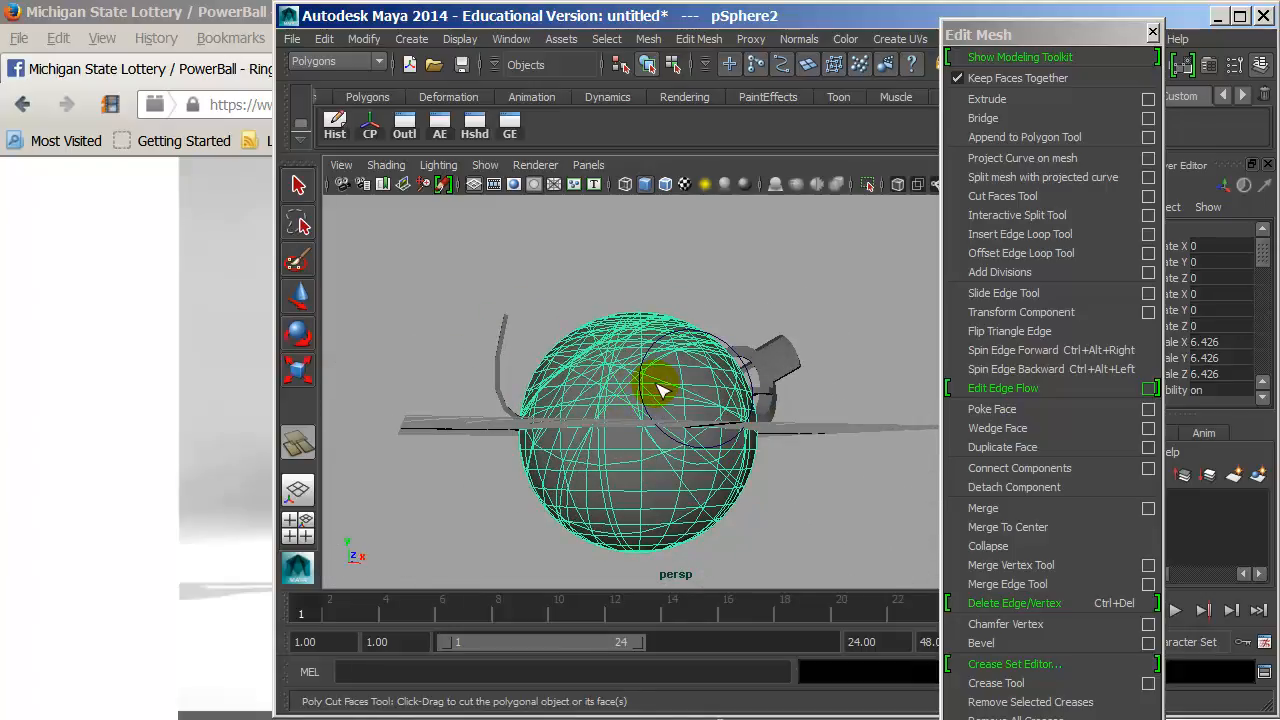
# - Enable extracting cut faces in the Cut Faces Tool options, with extract offsets 0.011, 0.01 and 0.01
pyautogui.press('w')
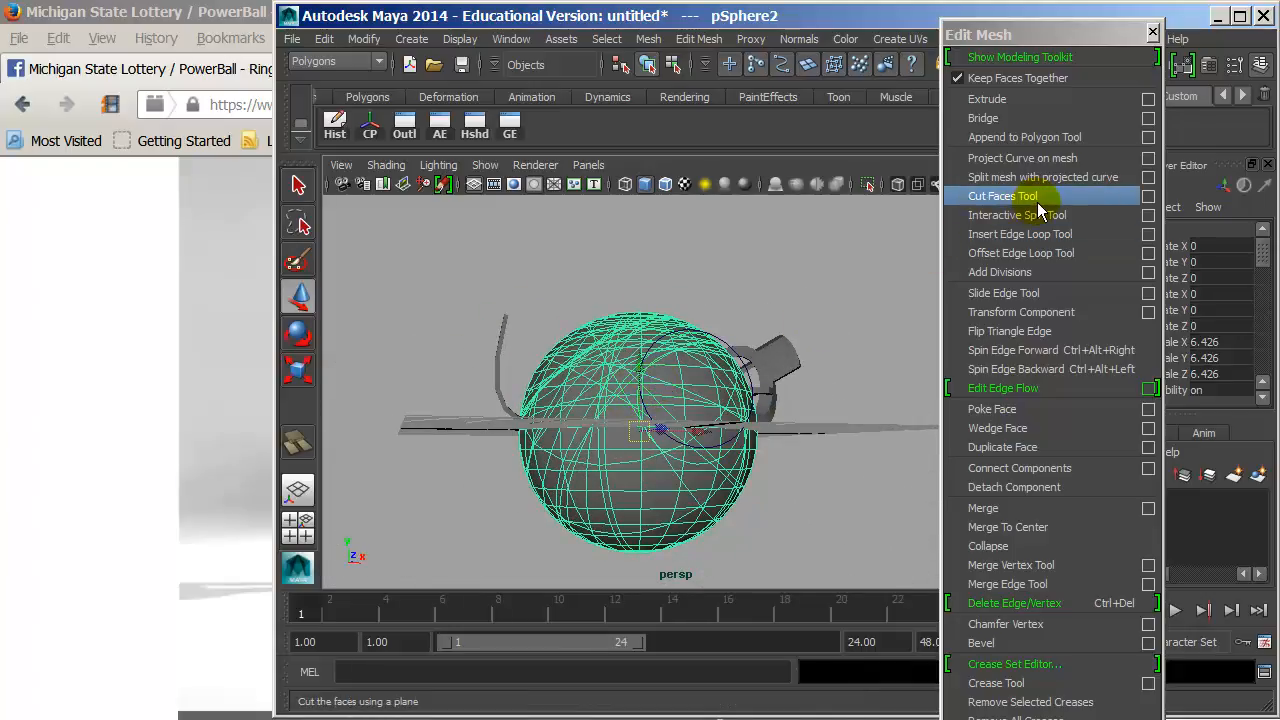
pyautogui.click(1148, 196)
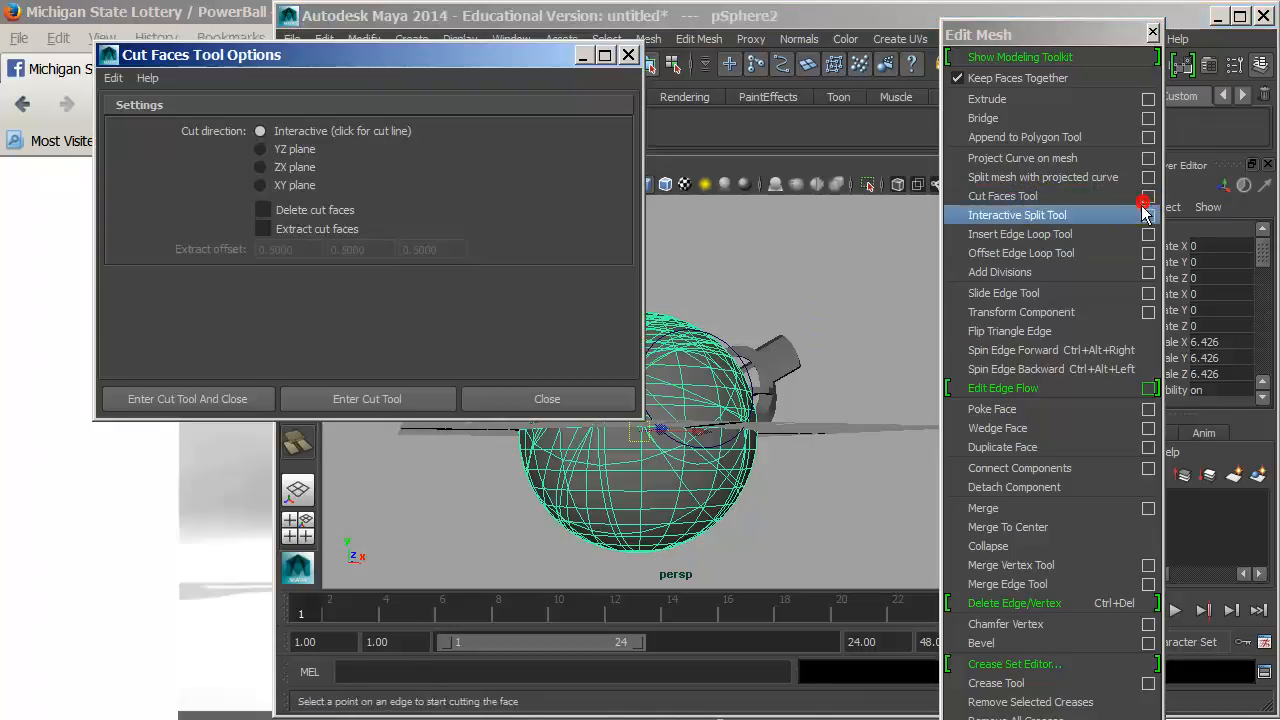
pyautogui.click(288, 230)
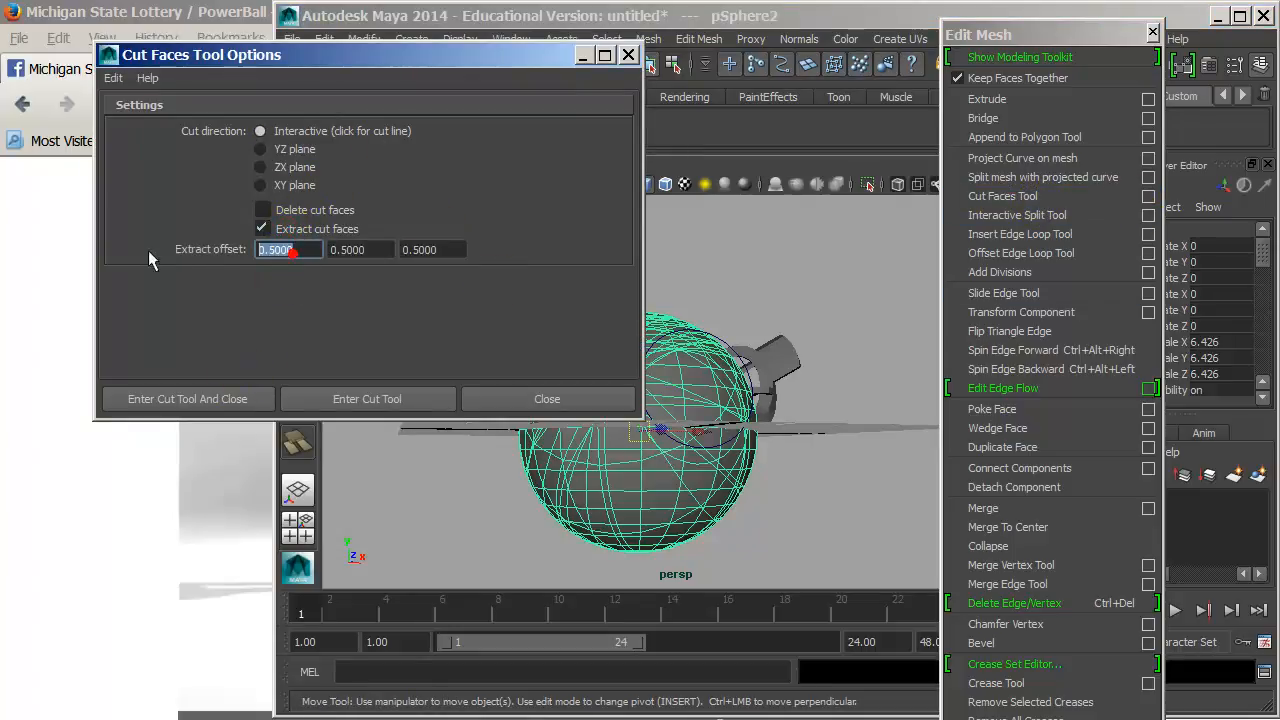
pyautogui.write('.011')
pyautogui.press('Tab')
pyautogui.write('.01')
pyautogui.press('Tab')
pyautogui.write('.01')
pyautogui.press('Tab')
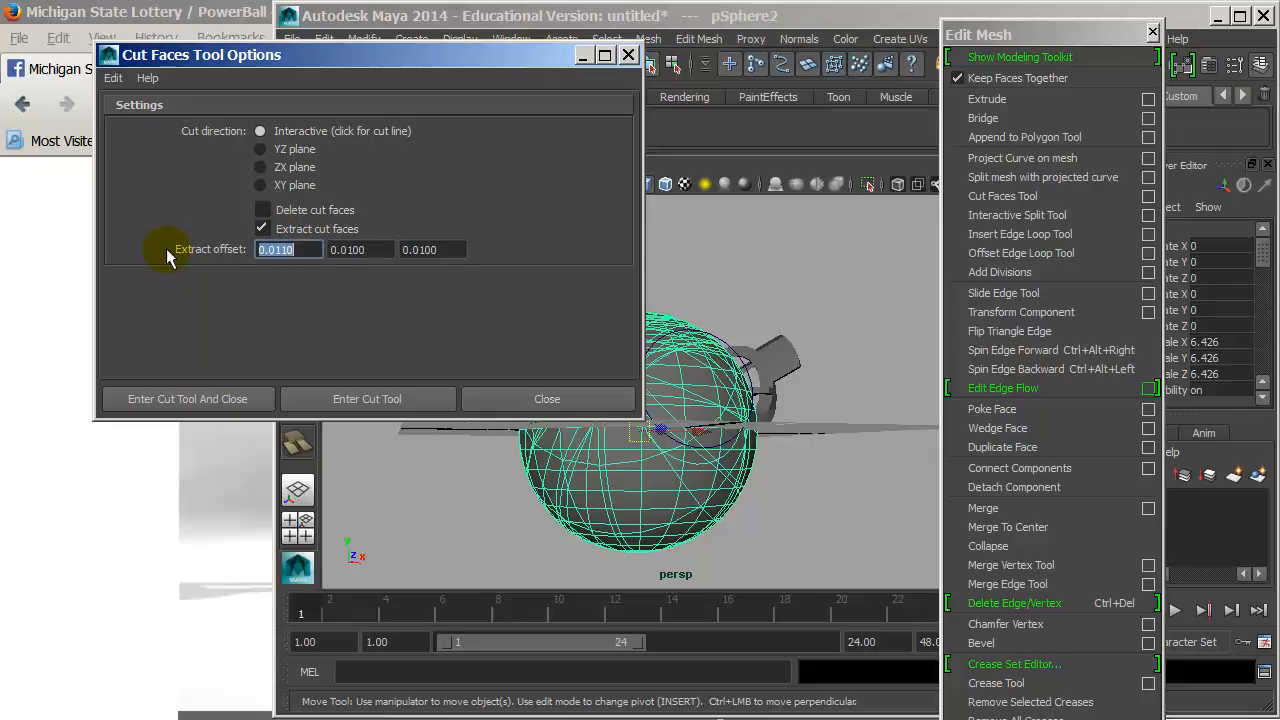
# - Make two diagonal cuts through the sphere with face extraction, and inspect the resulting gaps up close
pyautogui.click(187, 397)
pyautogui.keyDown('alt'); pyautogui.moveTo(606, 393); pyautogui.dragTo(603, 414); pyautogui.keyUp('alt')
pyautogui.moveTo(629, 366); pyautogui.dragTo(675, 450)
pyautogui.moveTo(657, 393); pyautogui.dragTo(630, 436)
pyautogui.keyDown('alt'); pyautogui.moveTo(554, 423); pyautogui.dragTo(835, 454, button='right'); pyautogui.keyUp('alt')
pyautogui.keyDown('alt'); pyautogui.moveTo(790, 385); pyautogui.dragTo(738, 414, button='middle'); pyautogui.keyUp('alt')
pyautogui.keyDown('alt'); pyautogui.moveTo(738, 414); pyautogui.dragTo(698, 366, button='right'); pyautogui.keyUp('alt')
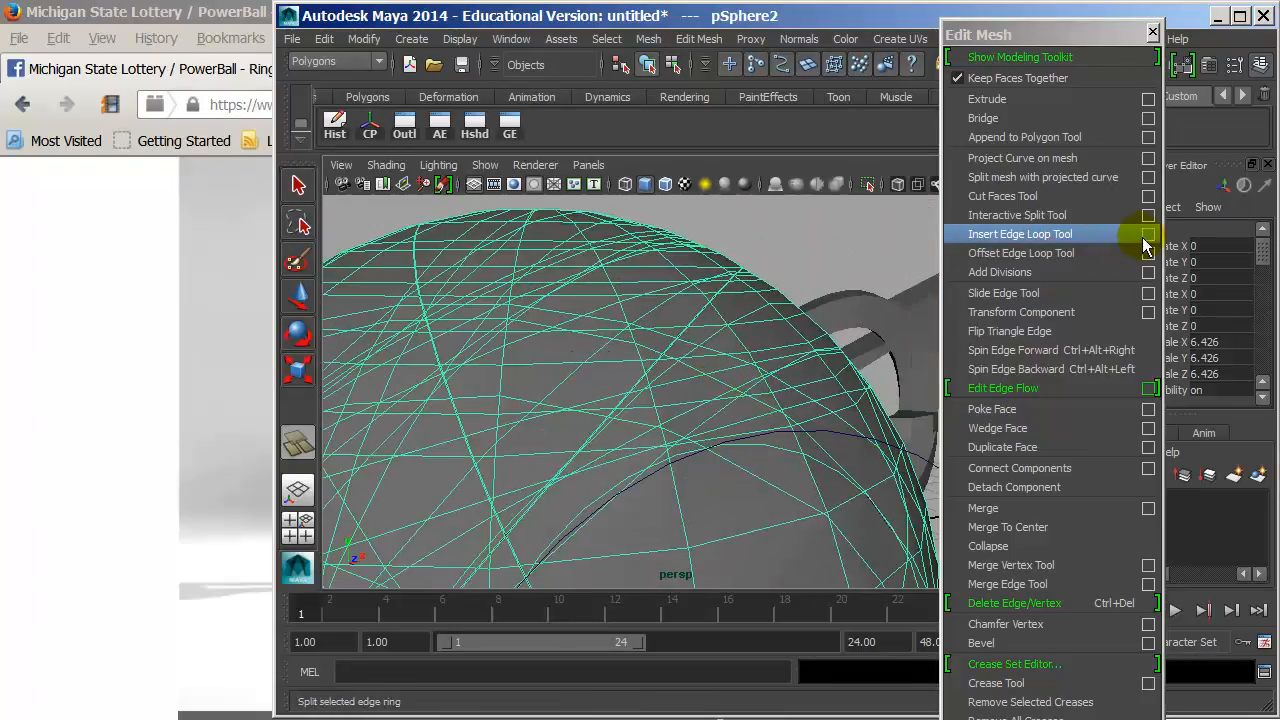
# - Set all three extract offsets of the Cut Faces Tool to 0.1
pyautogui.click(1148, 197)
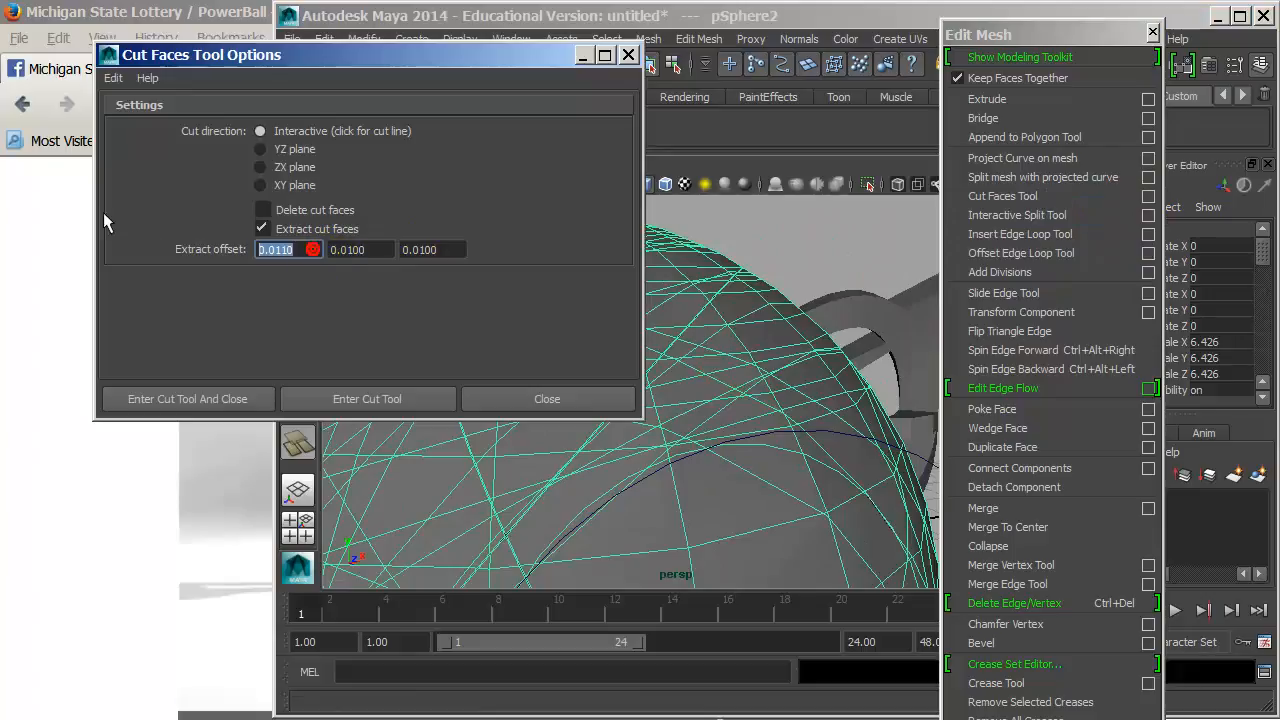
pyautogui.press('Tab')
pyautogui.write('.1')
pyautogui.press('Tab')
pyautogui.write('.1')
pyautogui.press('Tab')
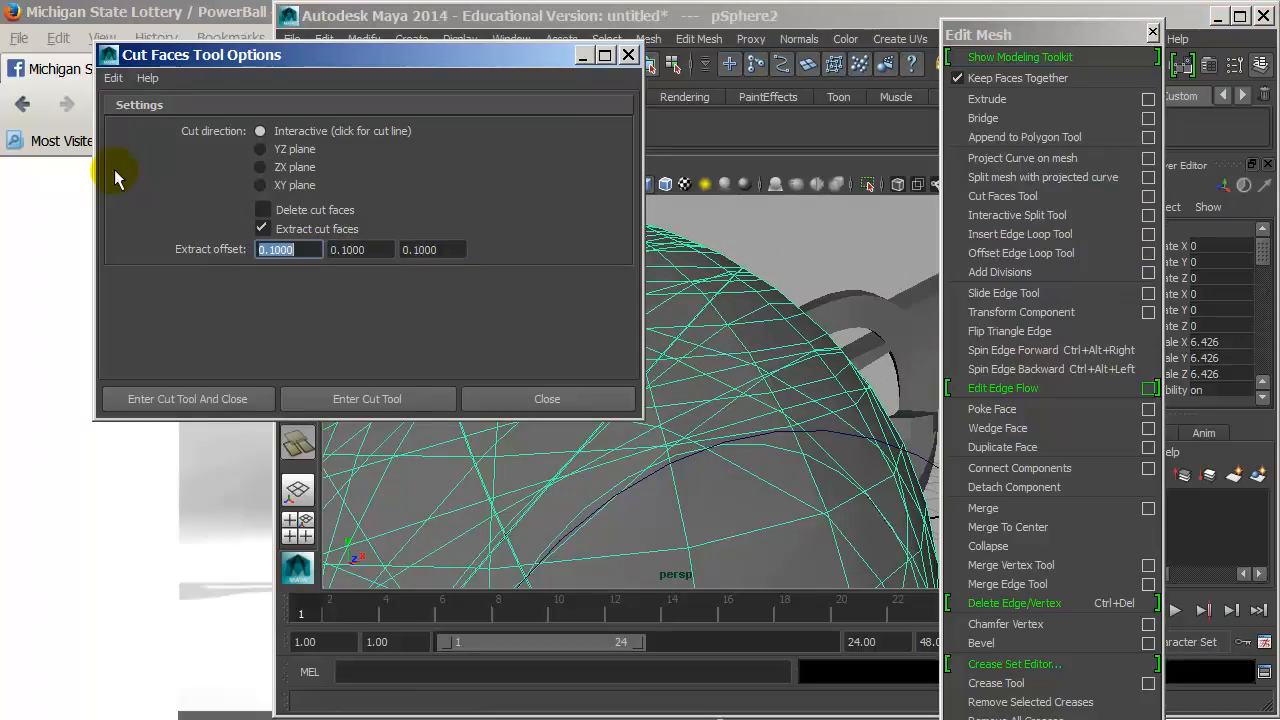
# - Slice the whole sphere with several more crossing cuts in different directions using the new extract offset
pyautogui.click(216, 399)
pyautogui.scroll(-5, 634, 408)
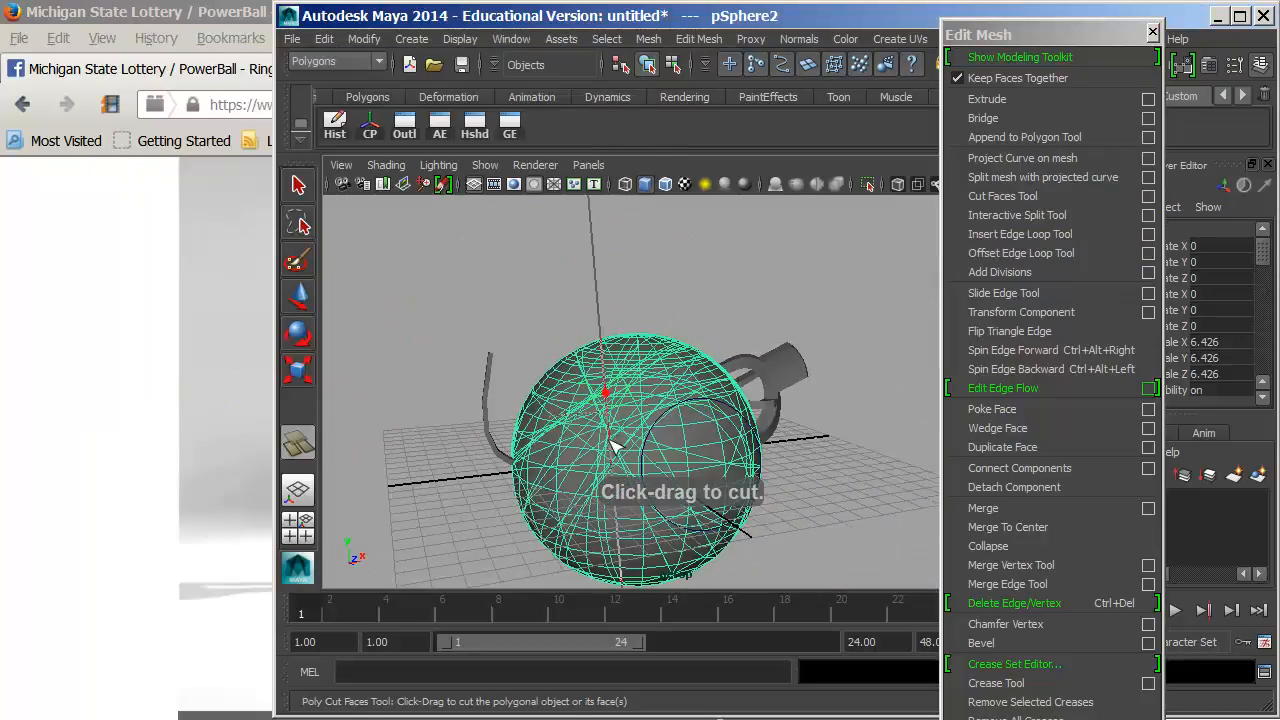
pyautogui.moveTo(575, 457); pyautogui.dragTo(572, 462)
pyautogui.moveTo(676, 434); pyautogui.dragTo(727, 490)
pyautogui.moveTo(590, 507); pyautogui.dragTo(684, 452)
pyautogui.moveTo(663, 503); pyautogui.dragTo(556, 346)
pyautogui.moveTo(562, 406); pyautogui.dragTo(689, 351)
pyautogui.moveTo(592, 411); pyautogui.dragTo(657, 549)
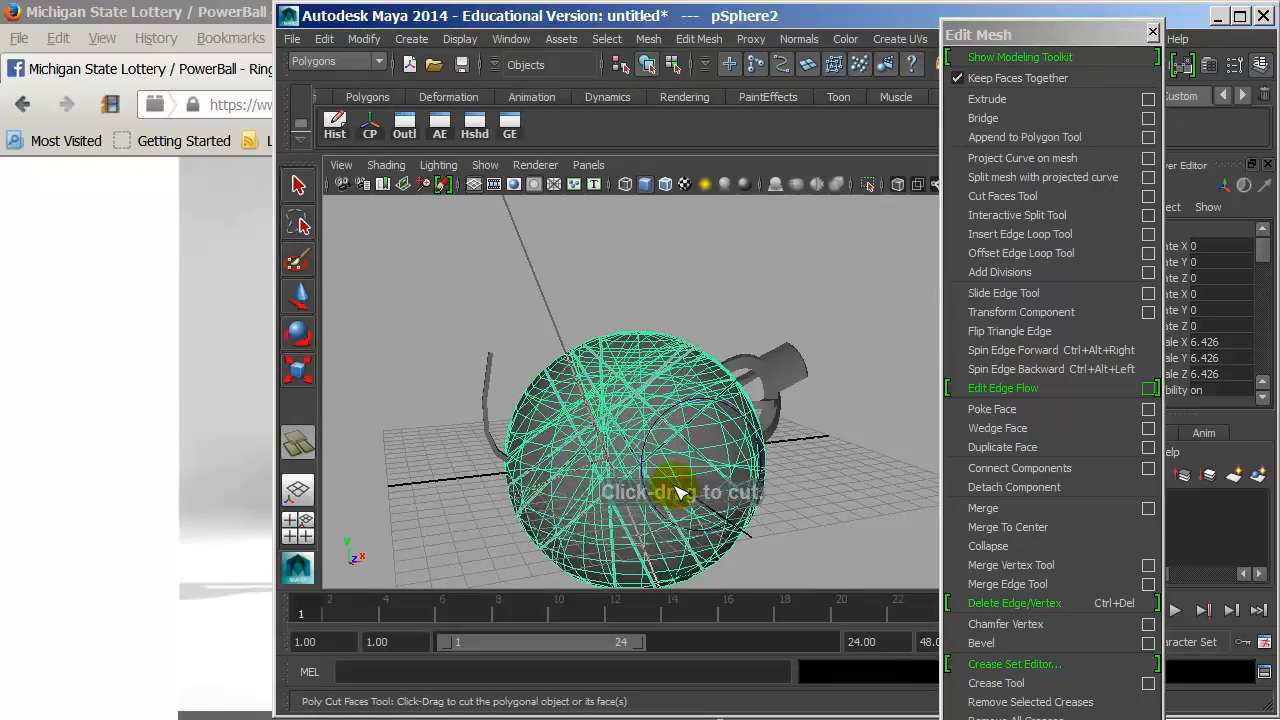
pyautogui.moveTo(727, 445); pyautogui.dragTo(531, 434)
# - Leave the cutting tool and separate the sliced sphere into individual pieces
pyautogui.press('w')
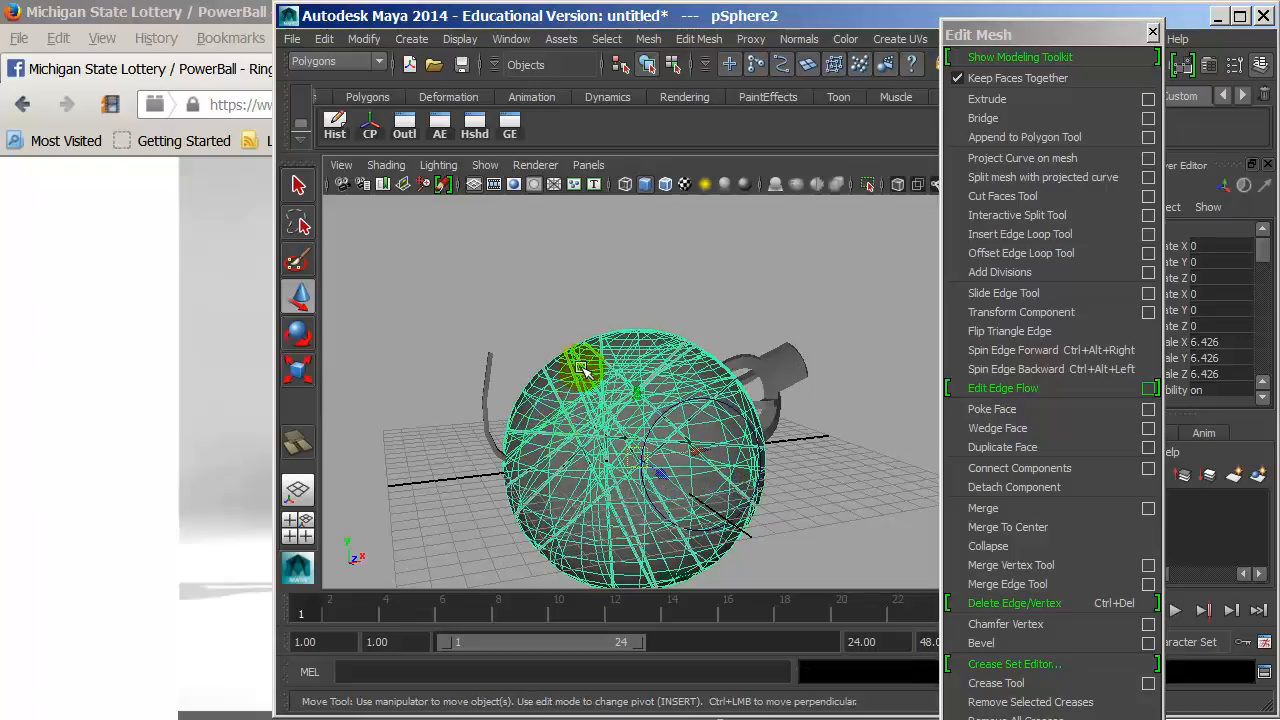
pyautogui.press('space')
pyautogui.click(528, 328)
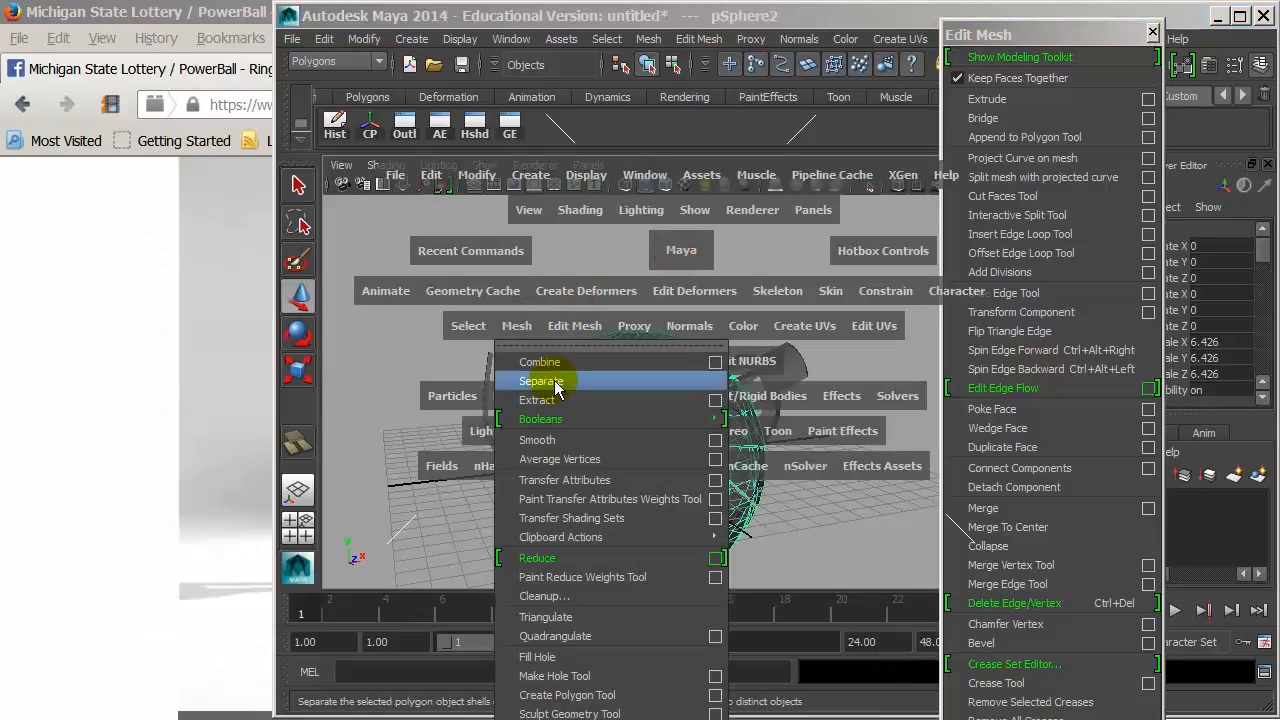
pyautogui.click(556, 384)
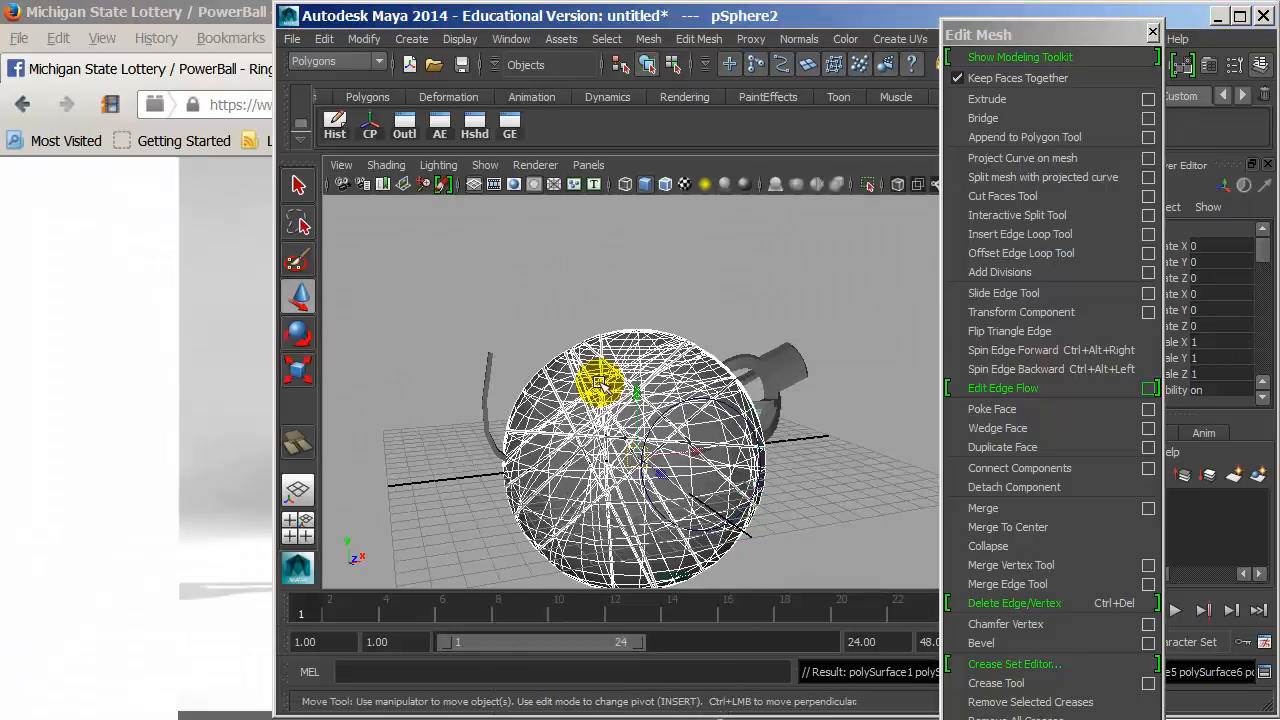
# - Select one of the separated pieces, and examine the cut sphere up close from several sides
pyautogui.click(598, 412)
pyautogui.scroll(8, 598, 415)
pyautogui.keyDown('alt'); pyautogui.moveTo(628, 414); pyautogui.dragTo(712, 412); pyautogui.keyUp('alt')
pyautogui.scroll(-8, 643, 417)
pyautogui.moveTo(686, 434); pyautogui.dragTo(774, 372, button='middle')
pyautogui.keyDown('alt'); pyautogui.moveTo(696, 394); pyautogui.dragTo(749, 400); pyautogui.keyUp('alt')
pyautogui.scroll(-5, 714, 434)
# - Select all the sphere's pieces in wireframe display, leaving the surrounding strip objects out of the selection
pyautogui.click(591, 449)
pyautogui.moveTo(446, 328); pyautogui.dragTo(812, 617)
pyautogui.keyDown('alt'); pyautogui.moveTo(657, 484); pyautogui.dragTo(796, 457); pyautogui.keyUp('alt')
pyautogui.keyDown('shift'); pyautogui.click(759, 422); pyautogui.keyUp('shift')
pyautogui.press('4')
pyautogui.keyDown('alt'); pyautogui.moveTo(558, 445); pyautogui.dragTo(570, 443); pyautogui.keyUp('alt')
pyautogui.keyDown('shift'); pyautogui.click(530, 387); pyautogui.keyUp('shift')
pyautogui.keyDown('alt'); pyautogui.moveTo(631, 405); pyautogui.dragTo(767, 432); pyautogui.keyUp('alt')
pyautogui.keyDown('shift'); pyautogui.click(620, 395); pyautogui.keyUp('shift')
# - Try extruding the faces of all the selected sphere pieces, and undo the extrusion
pyautogui.press('space')
pyautogui.moveTo(525, 432); pyautogui.dragTo(545, 228)
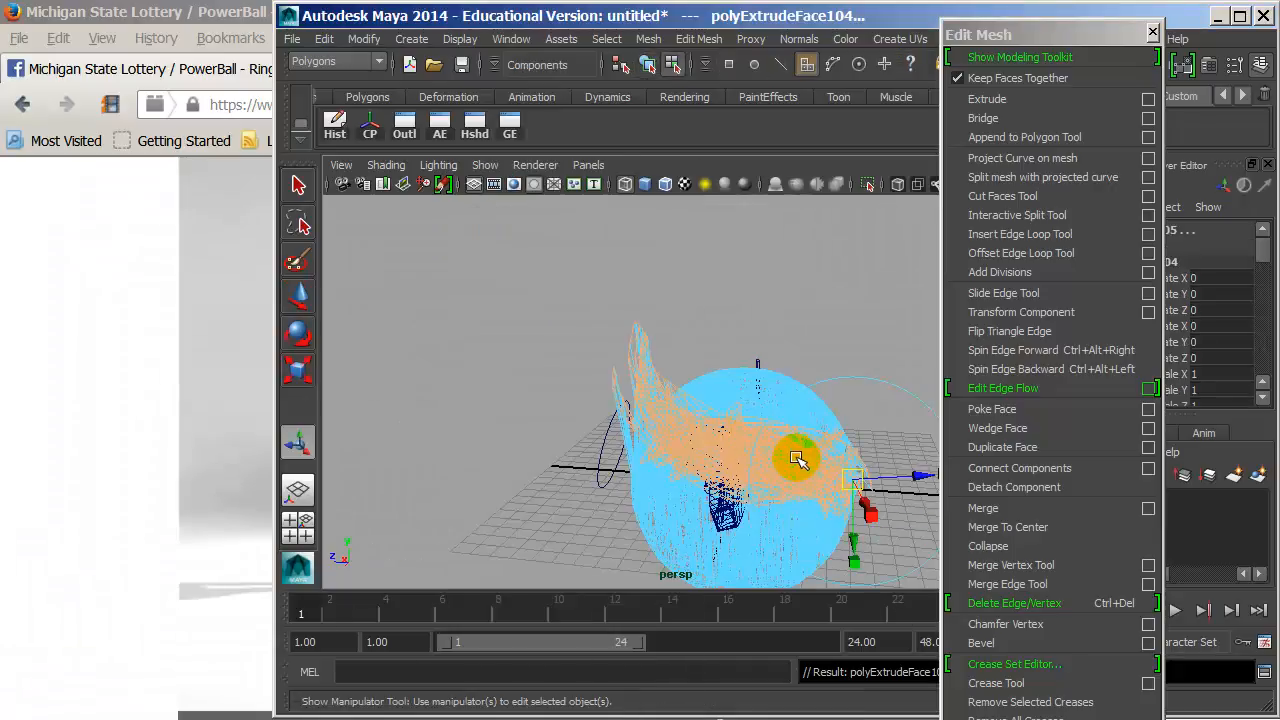
pyautogui.keyDown('alt'); pyautogui.moveTo(797, 457); pyautogui.dragTo(671, 434); pyautogui.keyUp('alt')
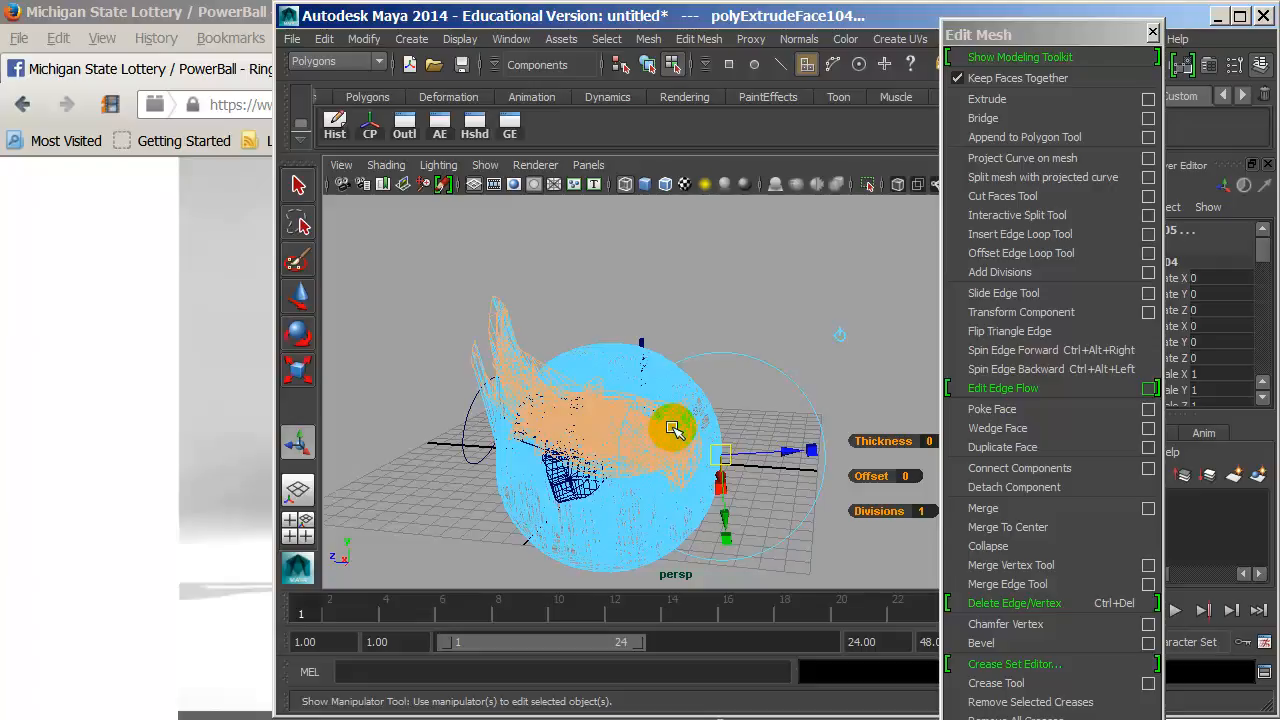
pyautogui.hotkey('ctrl', 'z')
pyautogui.hotkey('ctrl', 'z')
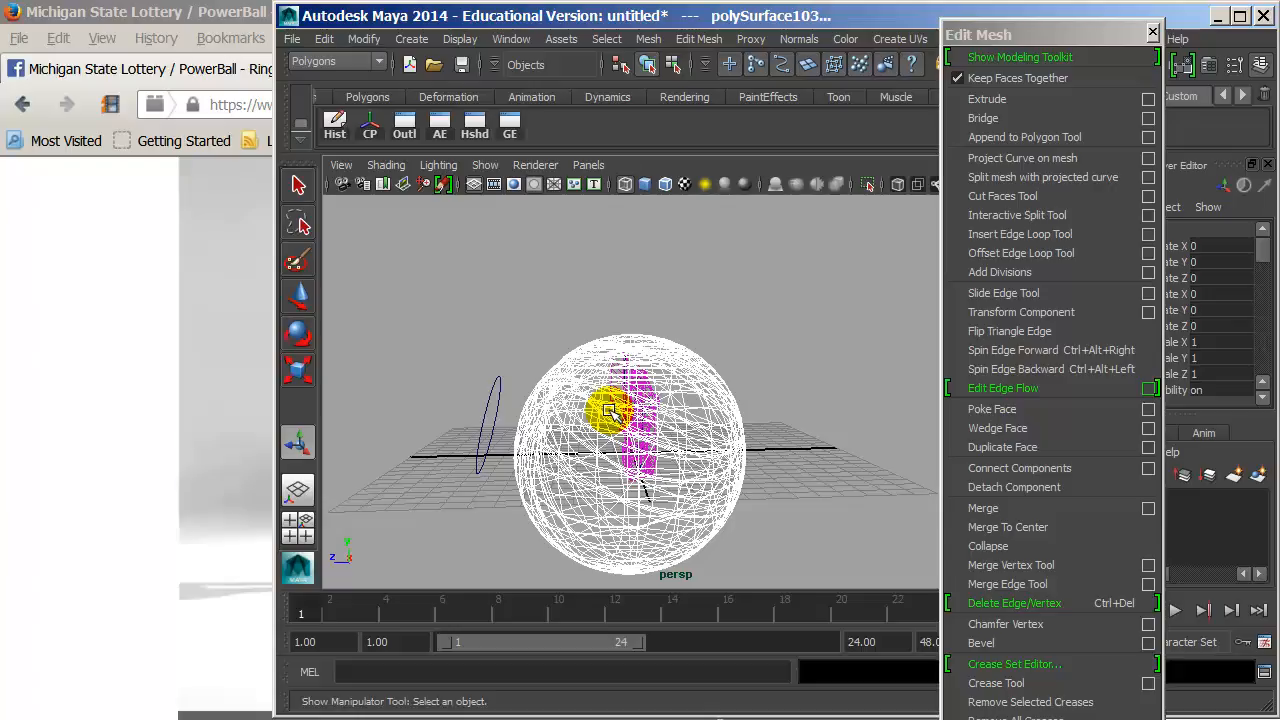
# - Limit the selection to part of the sphere's pieces and try to extrude their faces
pyautogui.keyDown('alt'); pyautogui.moveTo(622, 448); pyautogui.dragTo(600, 449); pyautogui.keyUp('alt')
pyautogui.keyDown('alt'); pyautogui.moveTo(600, 449); pyautogui.dragTo(721, 452, button='right'); pyautogui.keyUp('alt')
pyautogui.keyDown('alt'); pyautogui.moveTo(662, 452); pyautogui.dragTo(664, 452); pyautogui.keyUp('alt')
pyautogui.moveTo(747, 493); pyautogui.dragTo(777, 377)
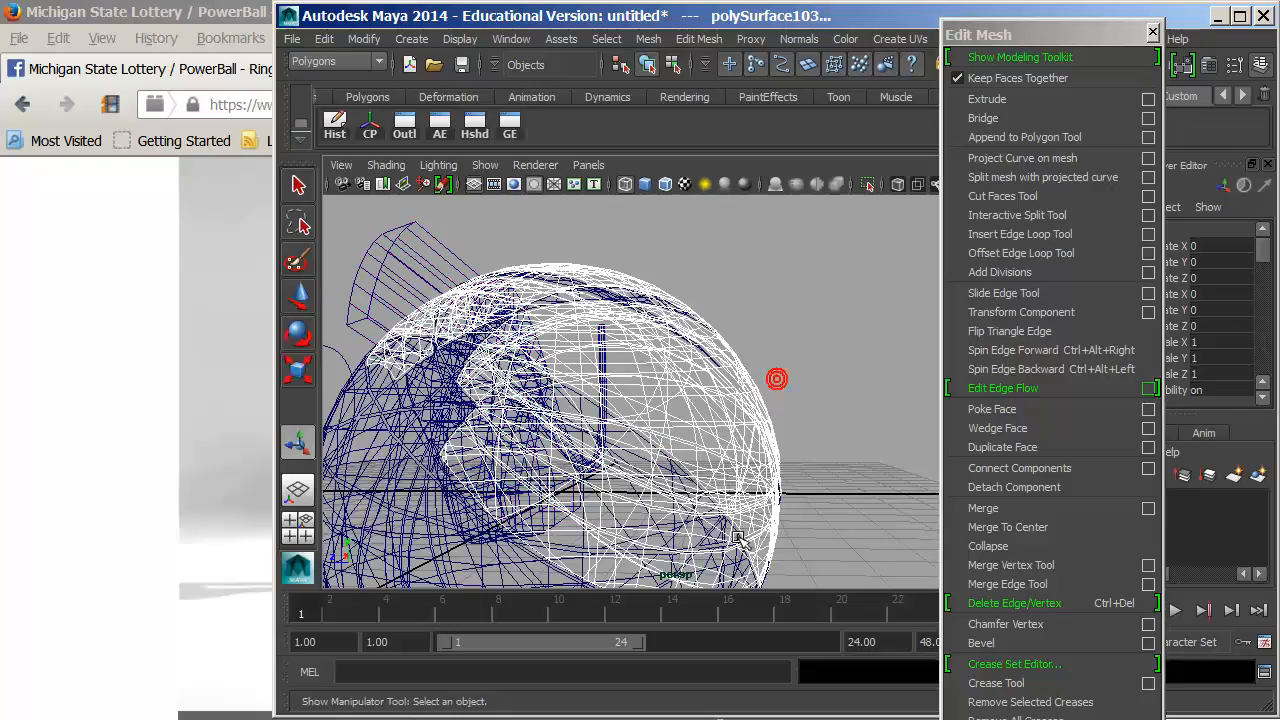
pyautogui.click(995, 101)
pyautogui.scroll(-5, 858, 327)
pyautogui.keyDown('alt'); pyautogui.moveTo(856, 328); pyautogui.dragTo(797, 425); pyautogui.keyUp('alt')
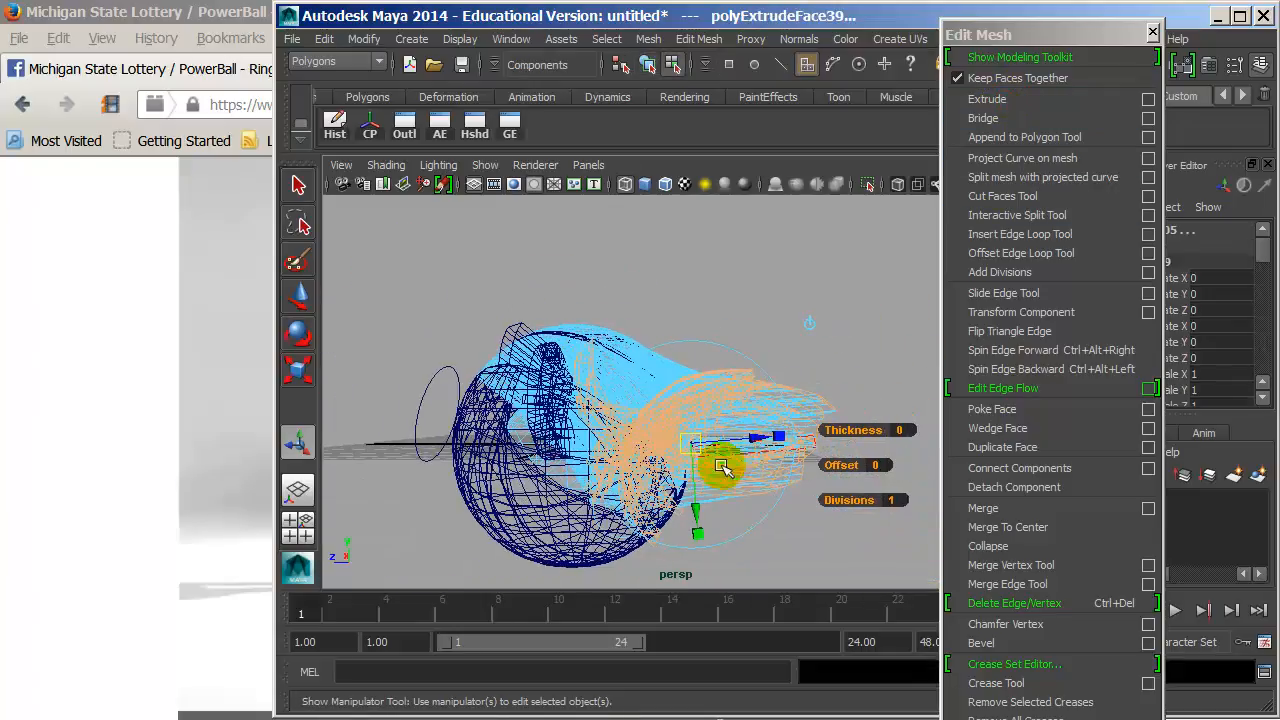
pyautogui.click(723, 486)
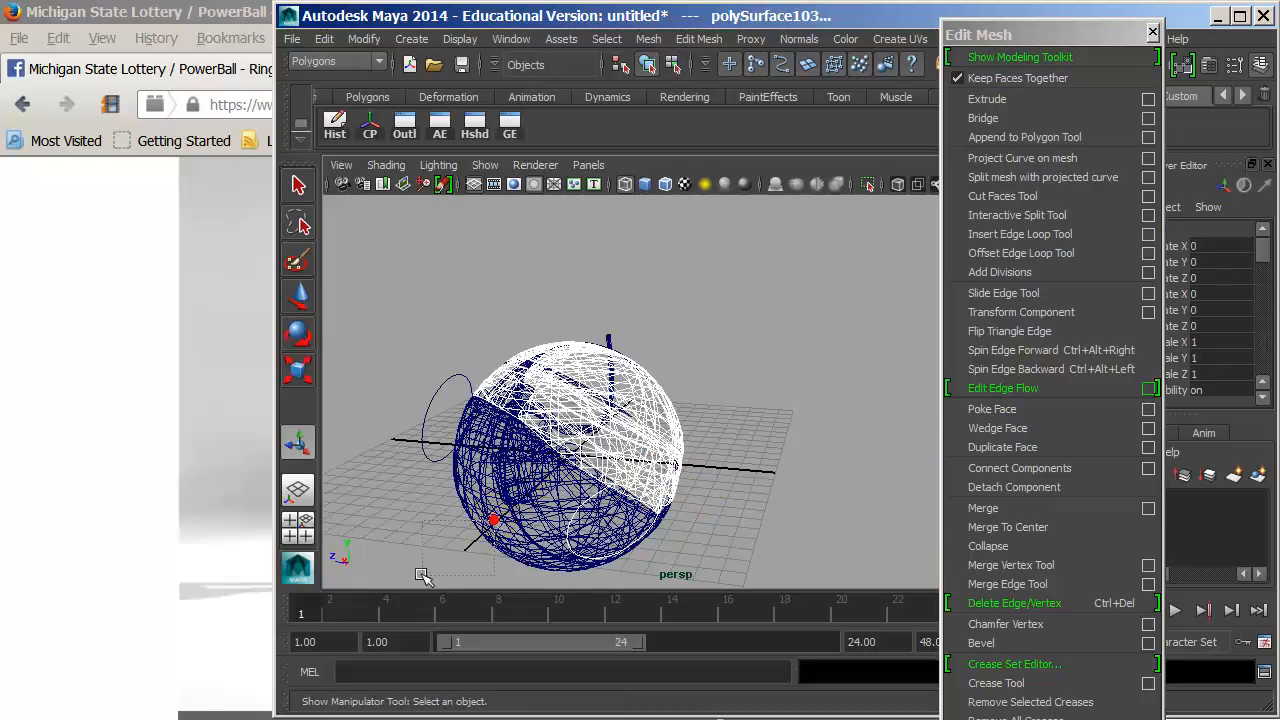
# - Extrude the faces of the selected lower sphere piece and examine it in shaded display
pyautogui.keyDown('alt'); pyautogui.moveTo(466, 549); pyautogui.dragTo(560, 503); pyautogui.keyUp('alt')
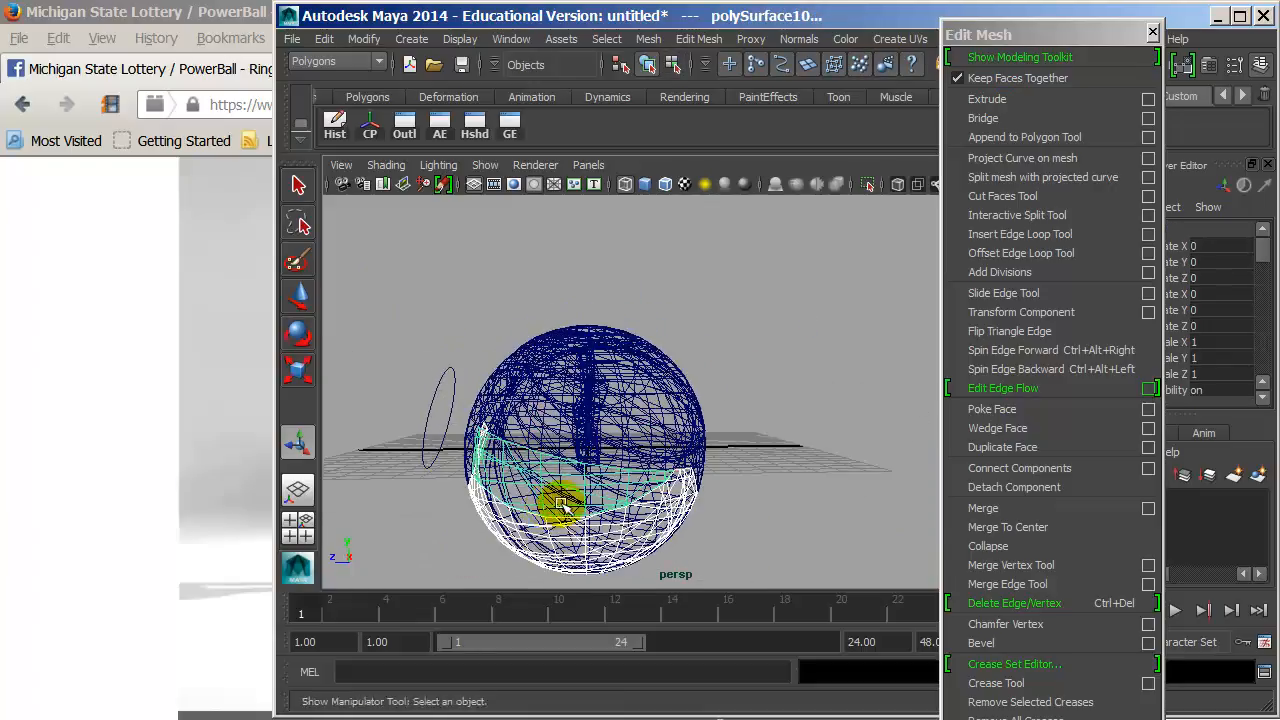
pyautogui.click(987, 99)
pyautogui.keyDown('alt'); pyautogui.moveTo(720, 380); pyautogui.dragTo(737, 366); pyautogui.keyUp('alt')
pyautogui.press('5')
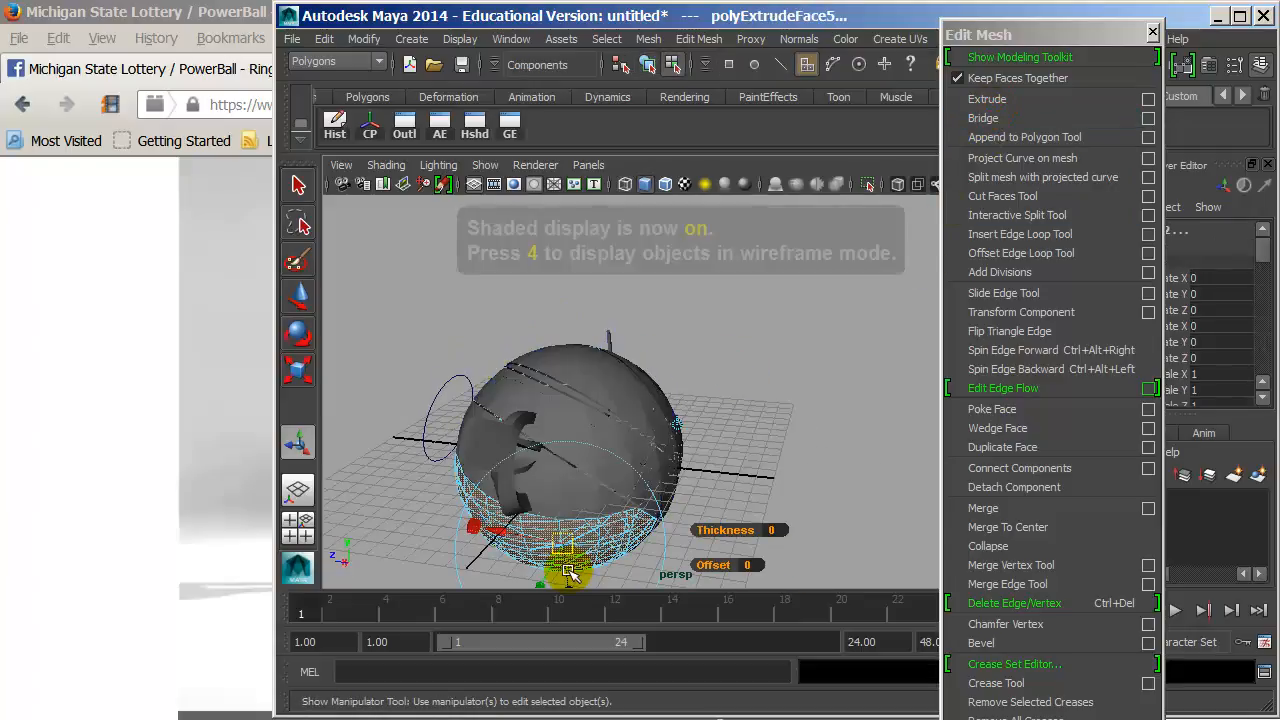
pyautogui.moveTo(568, 572); pyautogui.dragTo(567, 574)
pyautogui.keyDown('alt'); pyautogui.moveTo(608, 505); pyautogui.dragTo(586, 508); pyautogui.keyUp('alt')
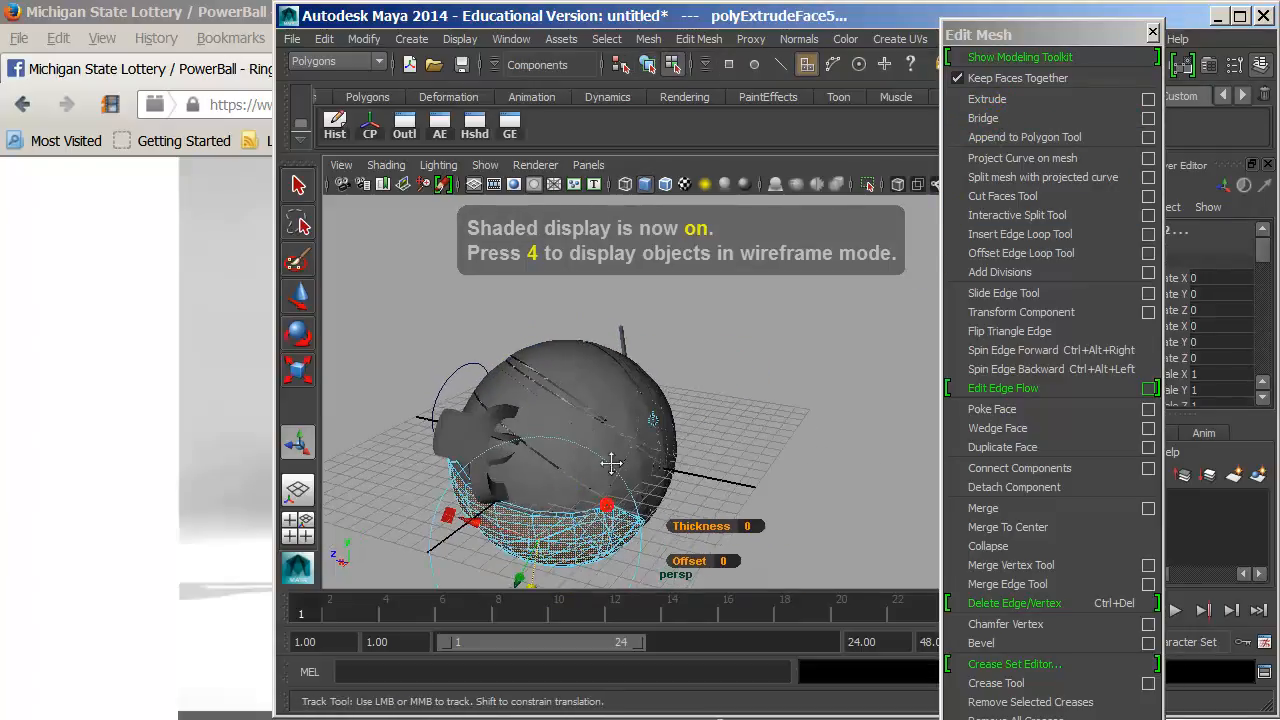
pyautogui.keyDown('alt'); pyautogui.moveTo(586, 508); pyautogui.dragTo(629, 437, button='middle'); pyautogui.keyUp('alt')
# - Return to object selection and move the curved piece away from the sphere, about 0.84 in X, -0.45 in Y and -0.34 in Z
pyautogui.press('w')
pyautogui.press('F8')
pyautogui.keyDown('alt'); pyautogui.moveTo(660, 405); pyautogui.dragTo(765, 425); pyautogui.keyUp('alt')
pyautogui.moveTo(558, 360); pyautogui.dragTo(695, 440)
pyautogui.keyDown('alt'); pyautogui.moveTo(695, 440); pyautogui.dragTo(698, 404); pyautogui.keyUp('alt')
pyautogui.click(803, 426)
pyautogui.click(705, 402)
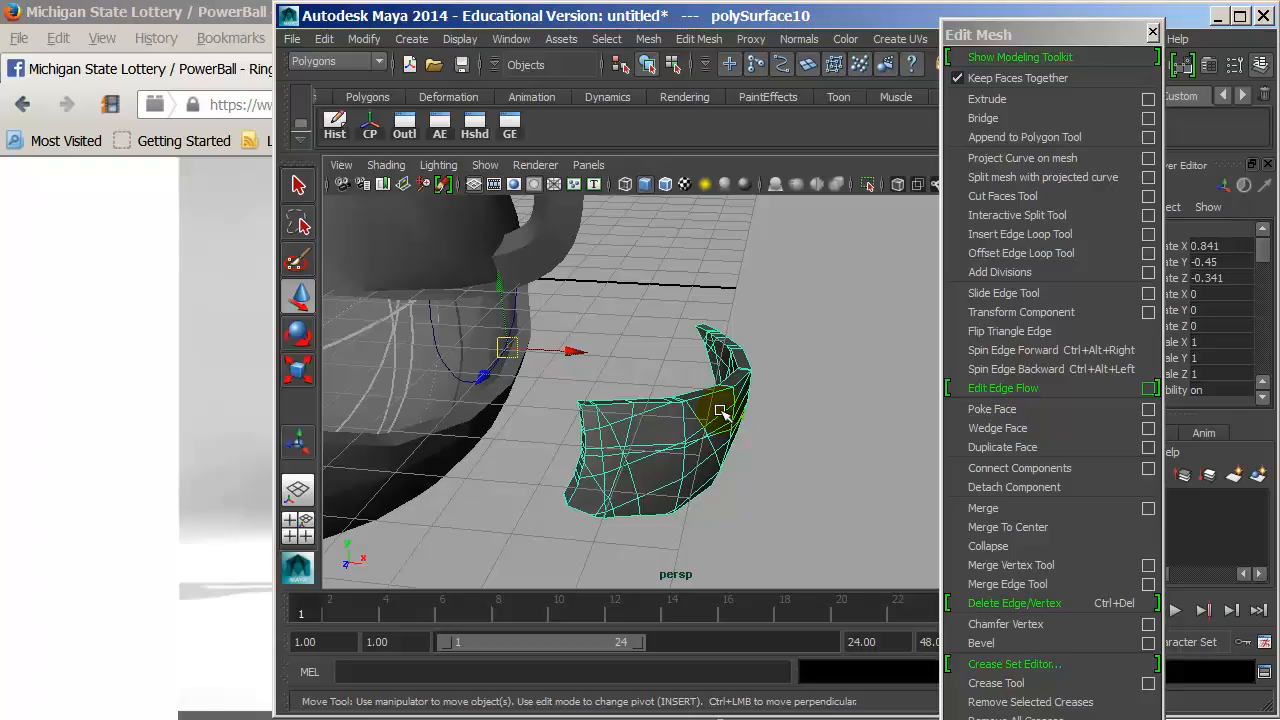
# - Delete all the sphere pieces and remaining objects from the scene
pyautogui.scroll(-8, 769, 460)
pyautogui.moveTo(430, 259); pyautogui.dragTo(727, 507)
pyautogui.press('Delete')
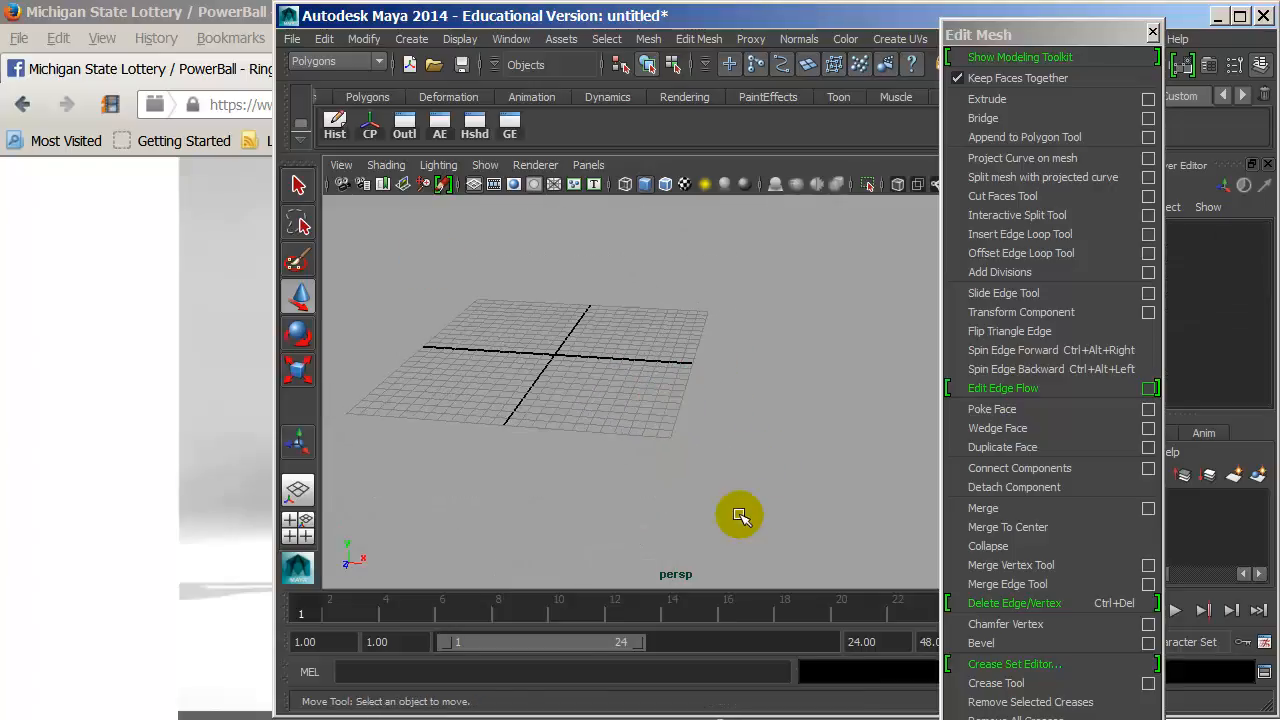
# - Create a polygon sphere at the grid's centre and show it shaded in a close view
pyautogui.click(420, 42)
pyautogui.moveTo(530, 108)
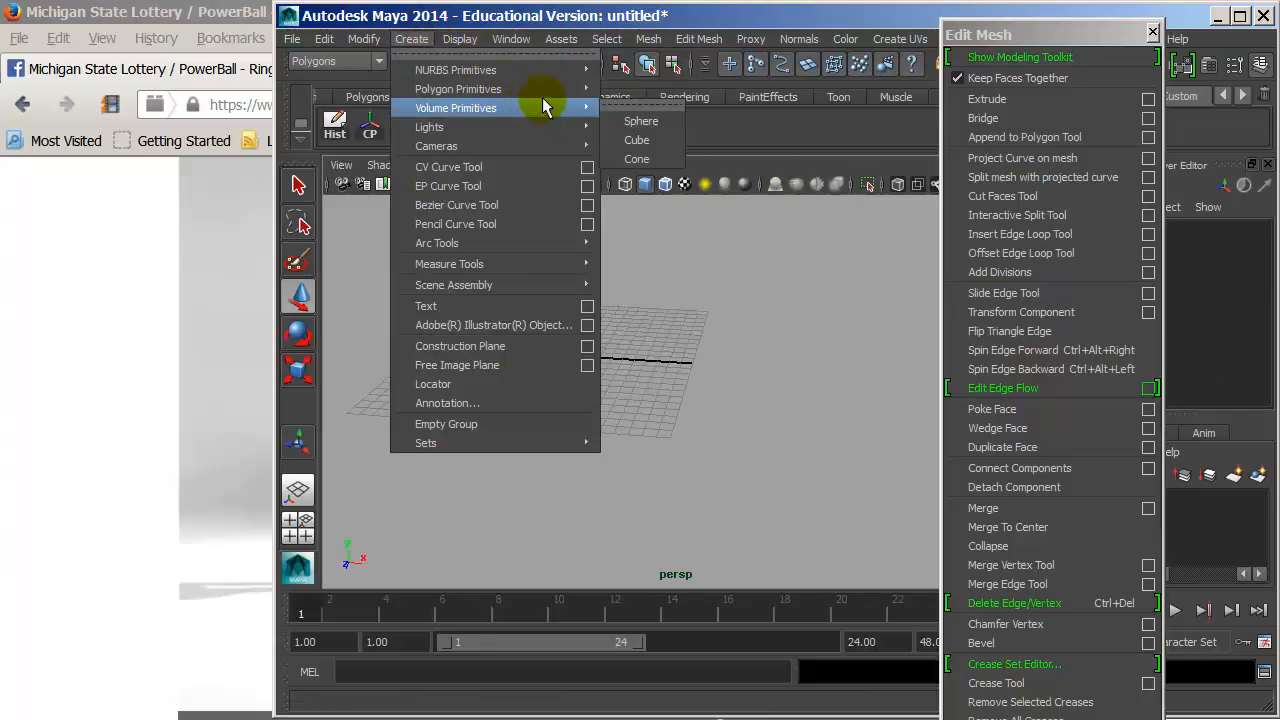
pyautogui.moveTo(560, 89)
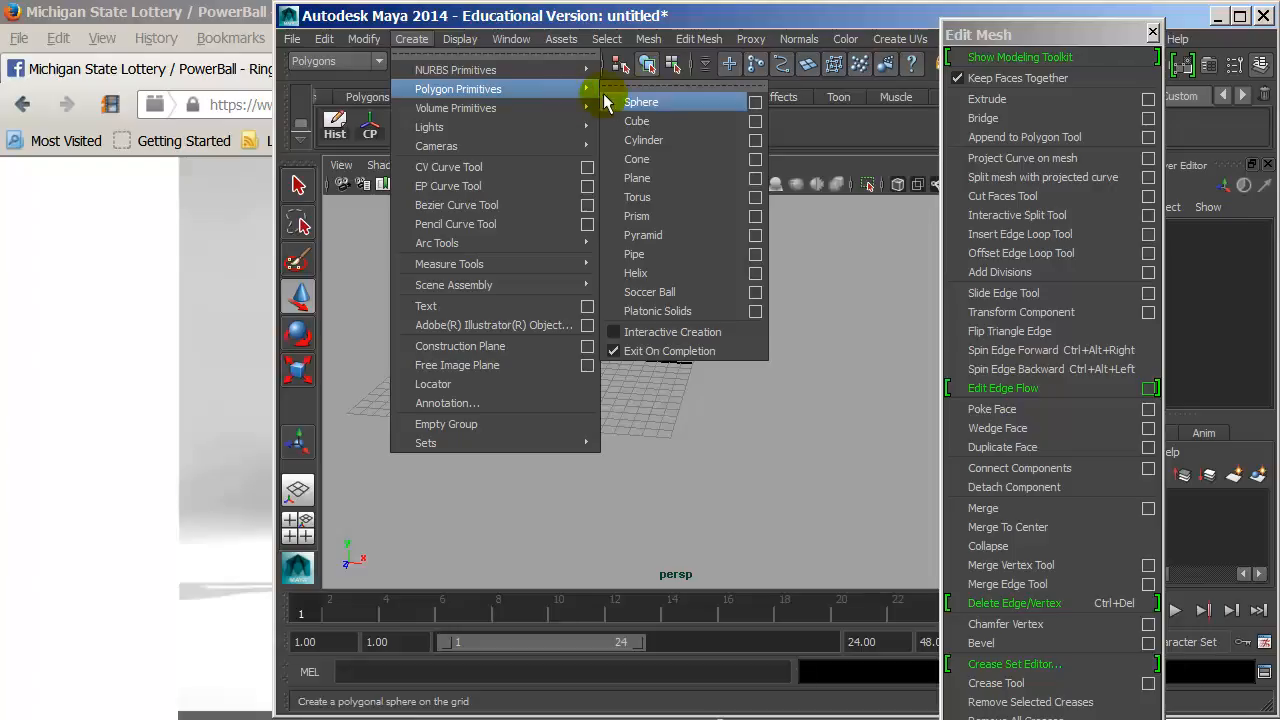
pyautogui.click(668, 102)
pyautogui.press('5')
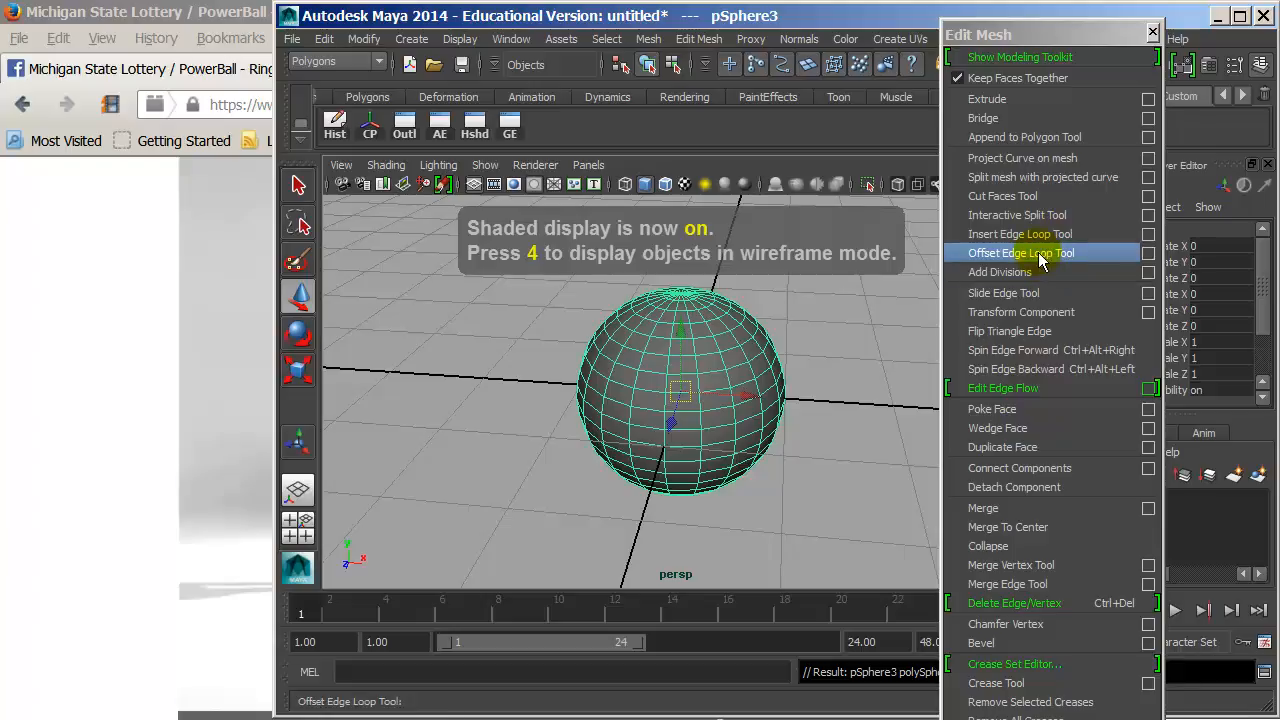
pyautogui.keyDown('alt'); pyautogui.moveTo(614, 283); pyautogui.dragTo(985, 298, button='right'); pyautogui.keyUp('alt')
pyautogui.keyDown('alt'); pyautogui.moveTo(803, 285); pyautogui.dragTo(835, 284); pyautogui.keyUp('alt')
# - Open the Insert Edge Loop tool settings and try inserting multiple edge loops, two at a time, on the sphere
pyautogui.click(990, 238)
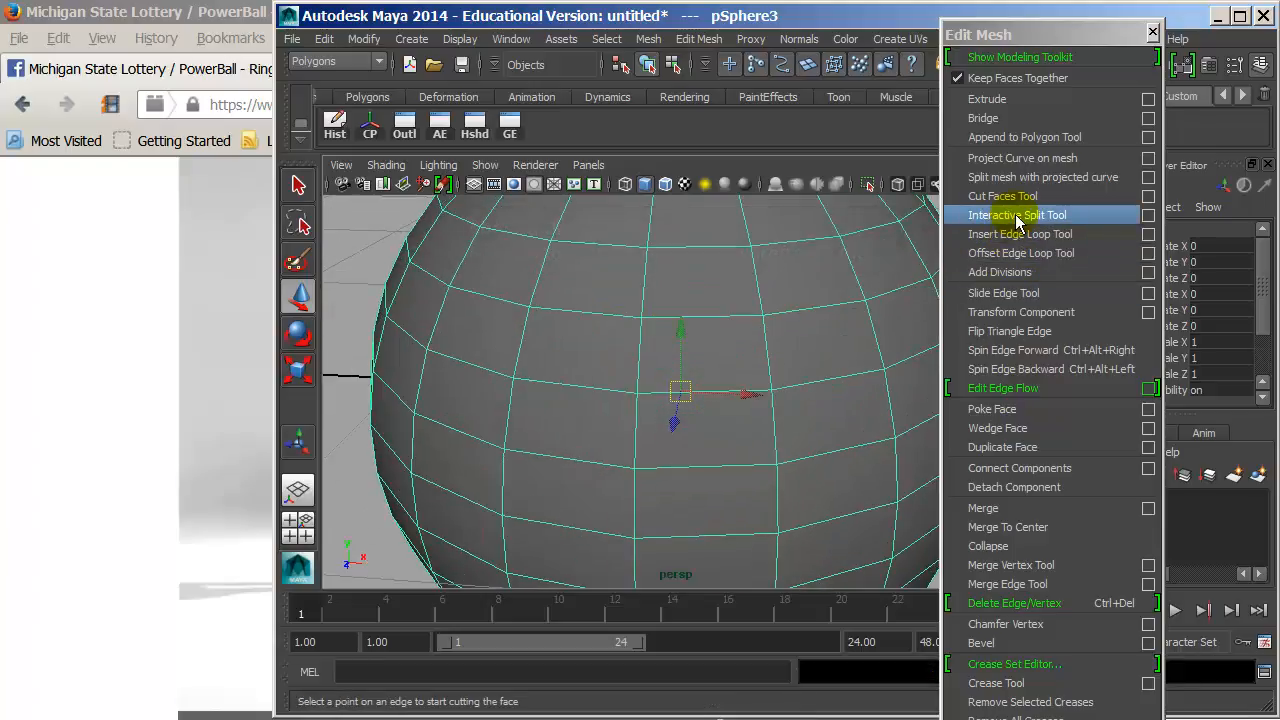
pyautogui.click(1147, 235)
pyautogui.moveTo(620, 165); pyautogui.dragTo(1209, 108)
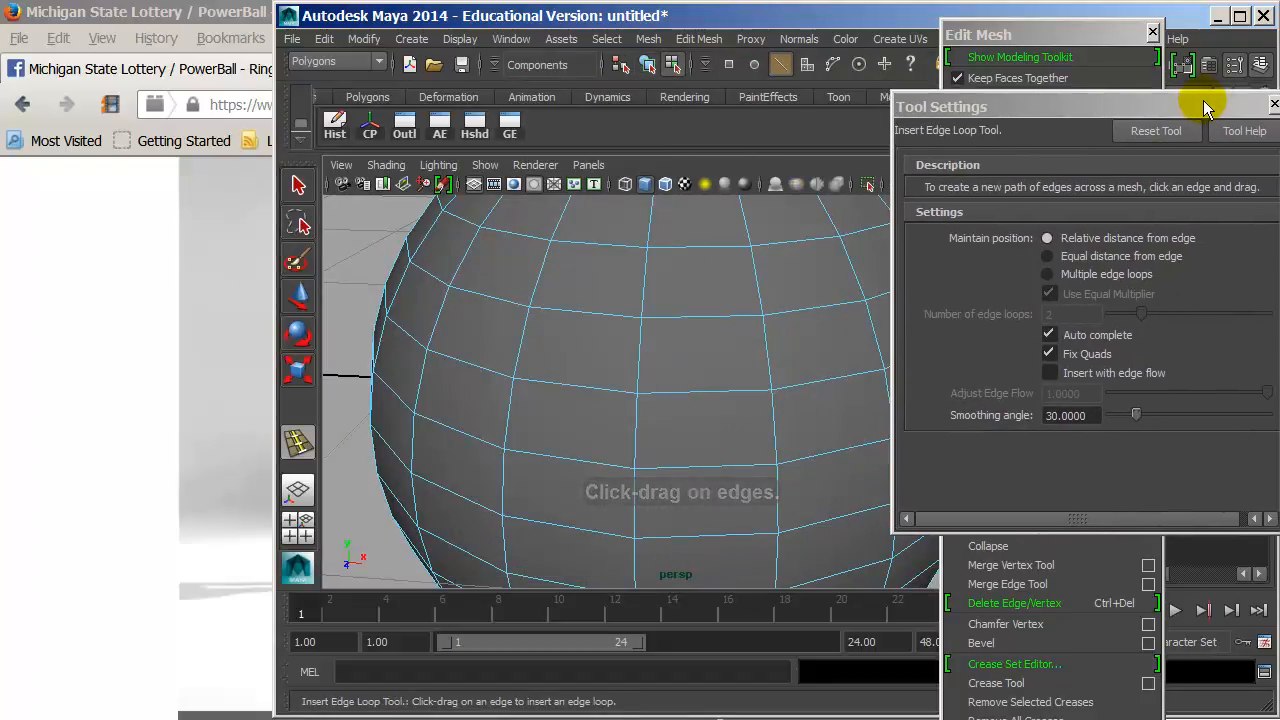
pyautogui.click(1087, 275)
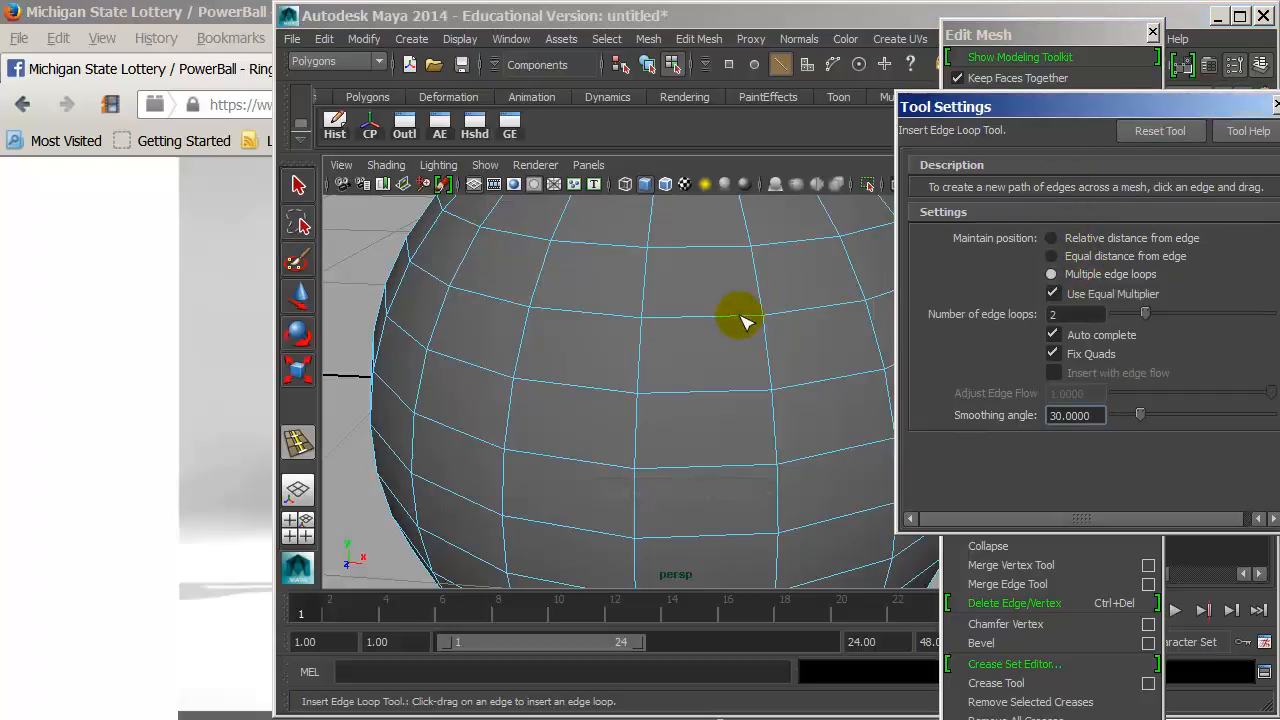
pyautogui.click(743, 306)
# - Insert several single edge loops at relative distance from edge within one band of the sphere's upper half
pyautogui.click(1120, 240)
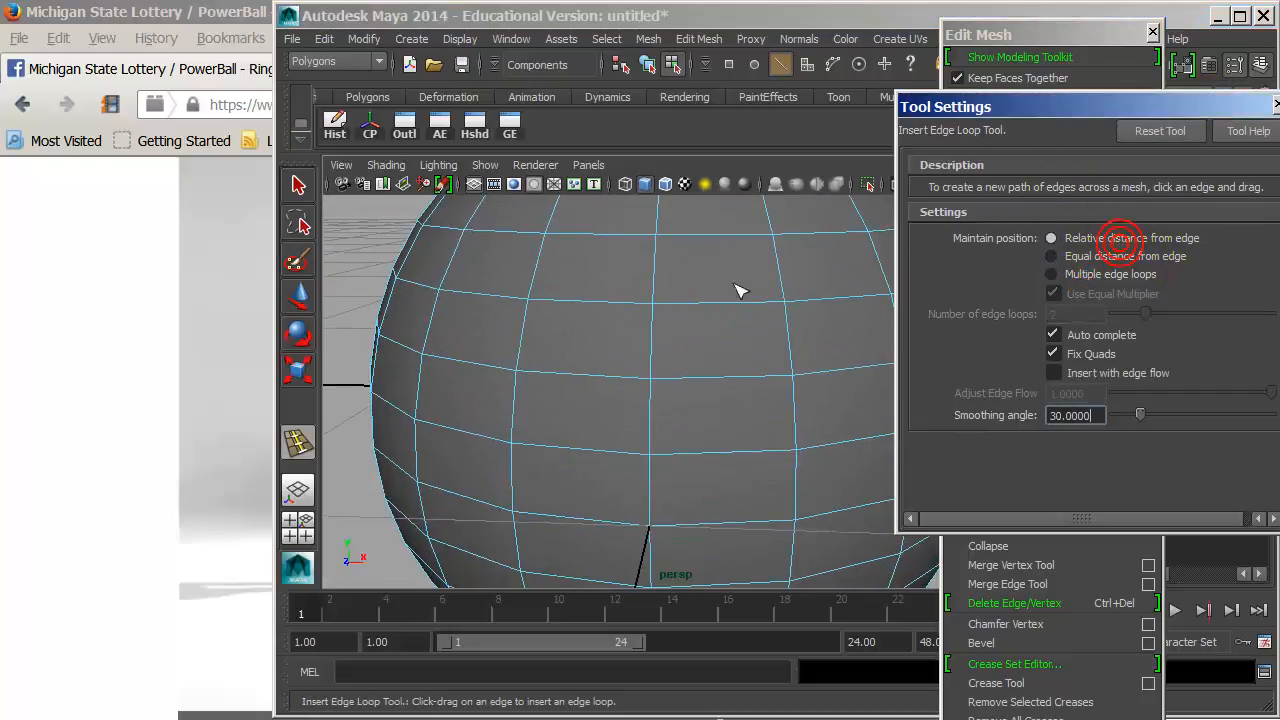
pyautogui.click(654, 258)
pyautogui.click(654, 285)
pyautogui.click(654, 292)
pyautogui.click(654, 294)
# - Insert multiple edge loops, five at a time, into the successive bands below the first loops
pyautogui.click(1110, 274)
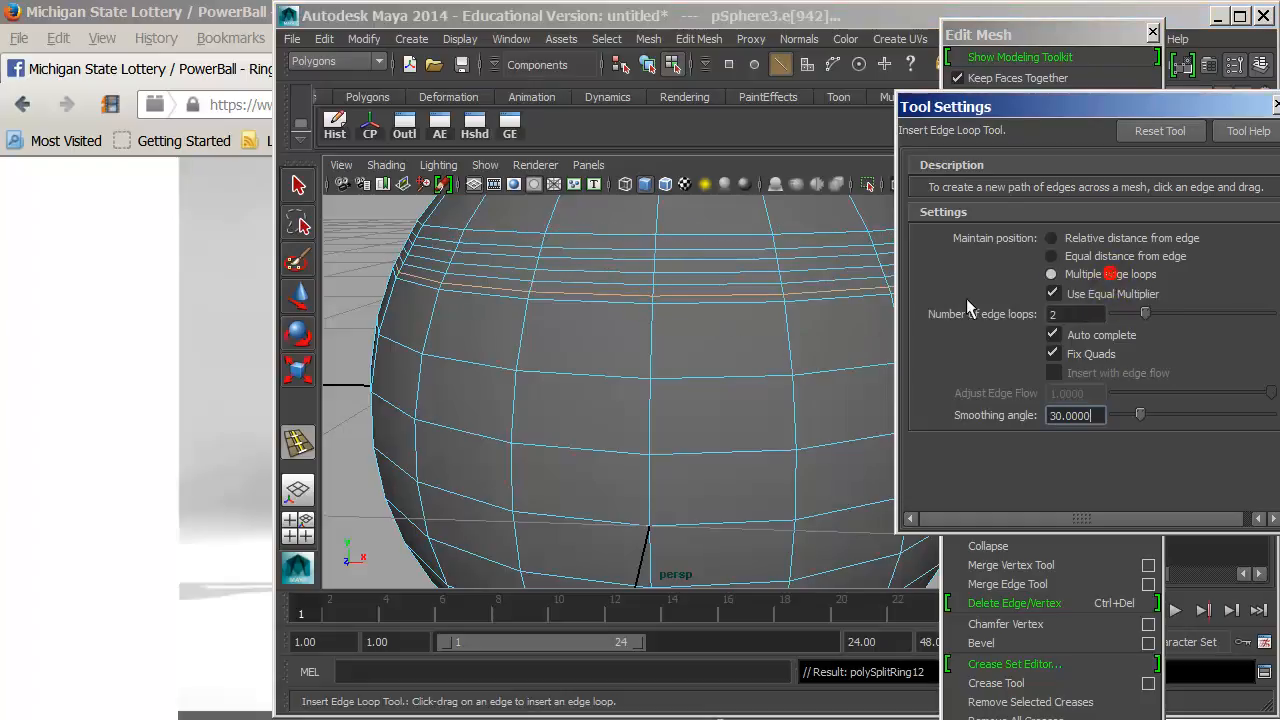
pyautogui.click(651, 337)
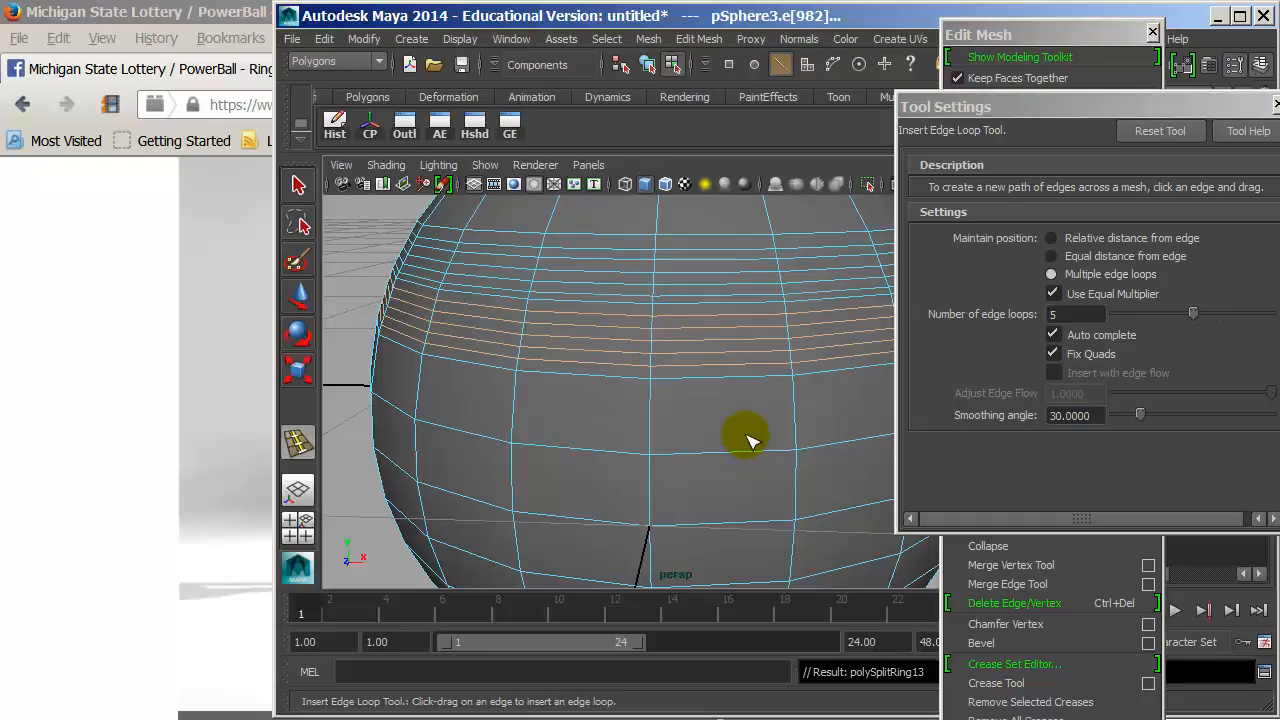
pyautogui.click(651, 415)
pyautogui.click(651, 481)
pyautogui.keyDown('alt'); pyautogui.moveTo(646, 563); pyautogui.dragTo(654, 471); pyautogui.keyUp('alt')
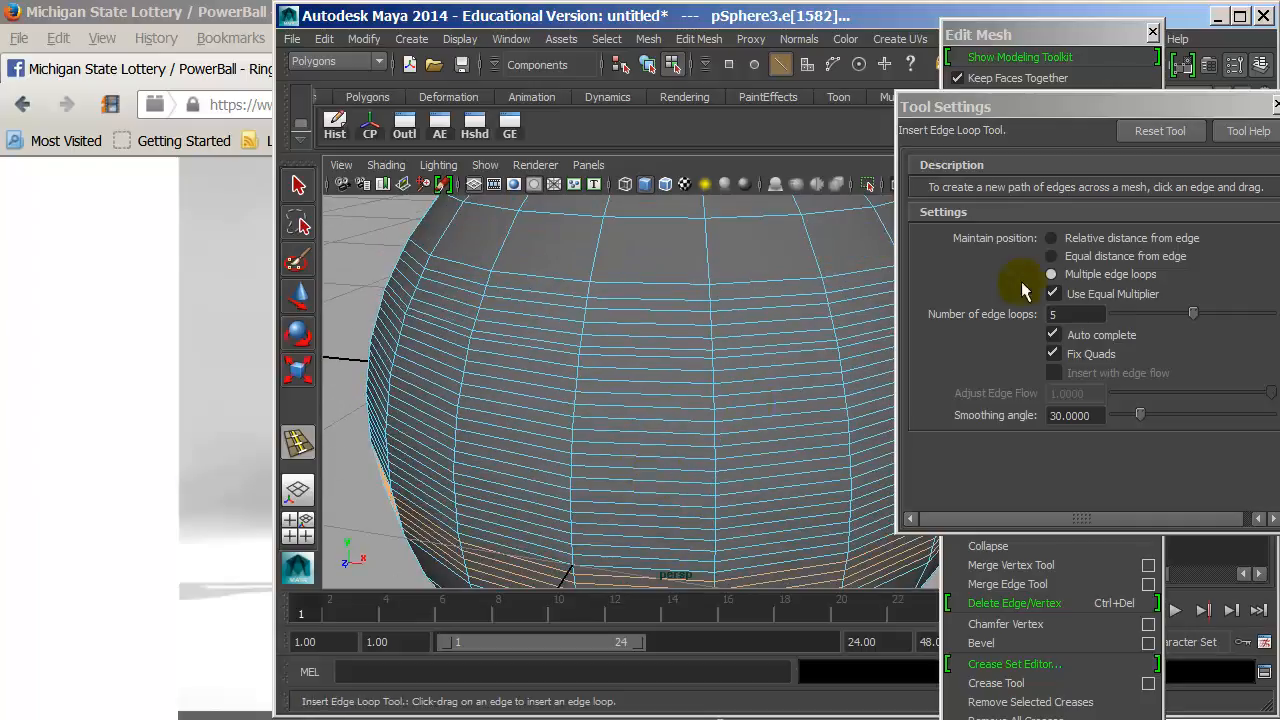
# - Set the Insert Edge Loop tool to equal distance from edge, view the sphere's pole, and close the settings
pyautogui.click(1108, 257)
pyautogui.keyDown('alt'); pyautogui.moveTo(716, 290); pyautogui.dragTo(728, 405); pyautogui.keyUp('alt')
pyautogui.keyDown('alt'); pyautogui.moveTo(610, 322); pyautogui.dragTo(640, 410); pyautogui.keyUp('alt')
pyautogui.keyDown('alt'); pyautogui.moveTo(683, 352); pyautogui.dragTo(760, 376, button='right'); pyautogui.keyUp('alt')
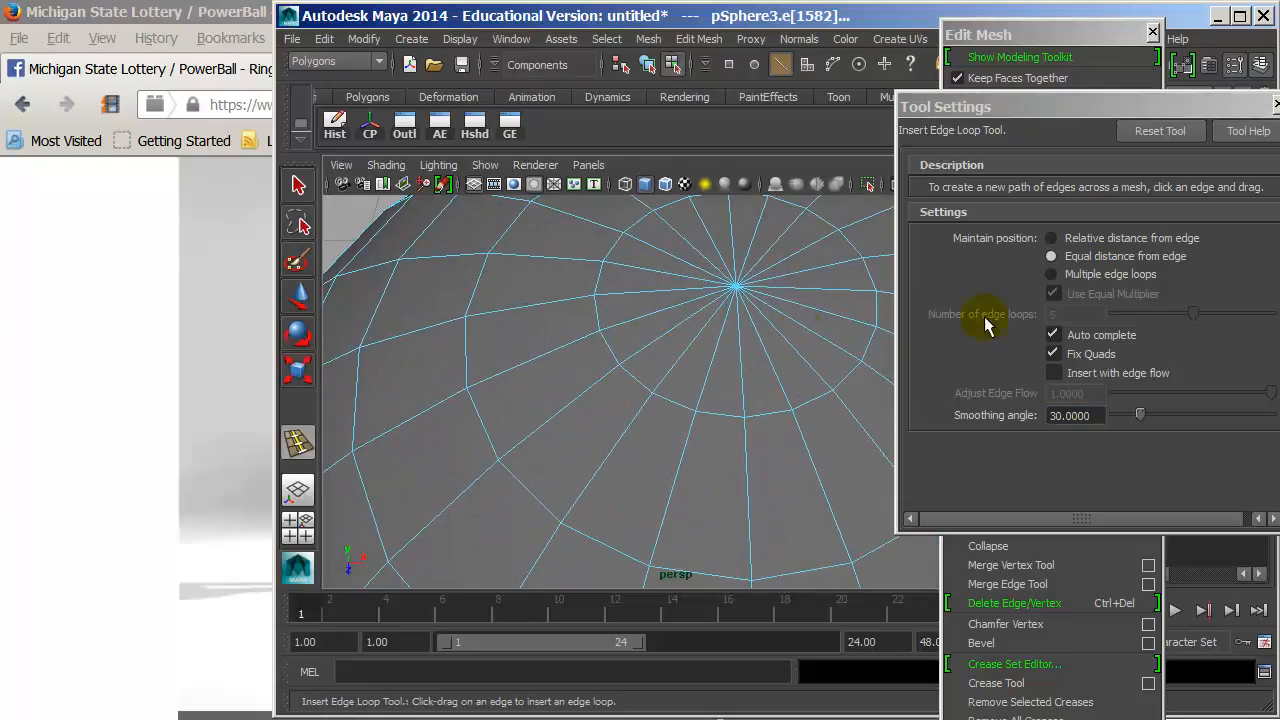
pyautogui.click(1275, 104)
# - Start the Offset Edge Loop tool with relative distance from edge and insert loops on both sides of a ring near the pole
pyautogui.click(698, 40)
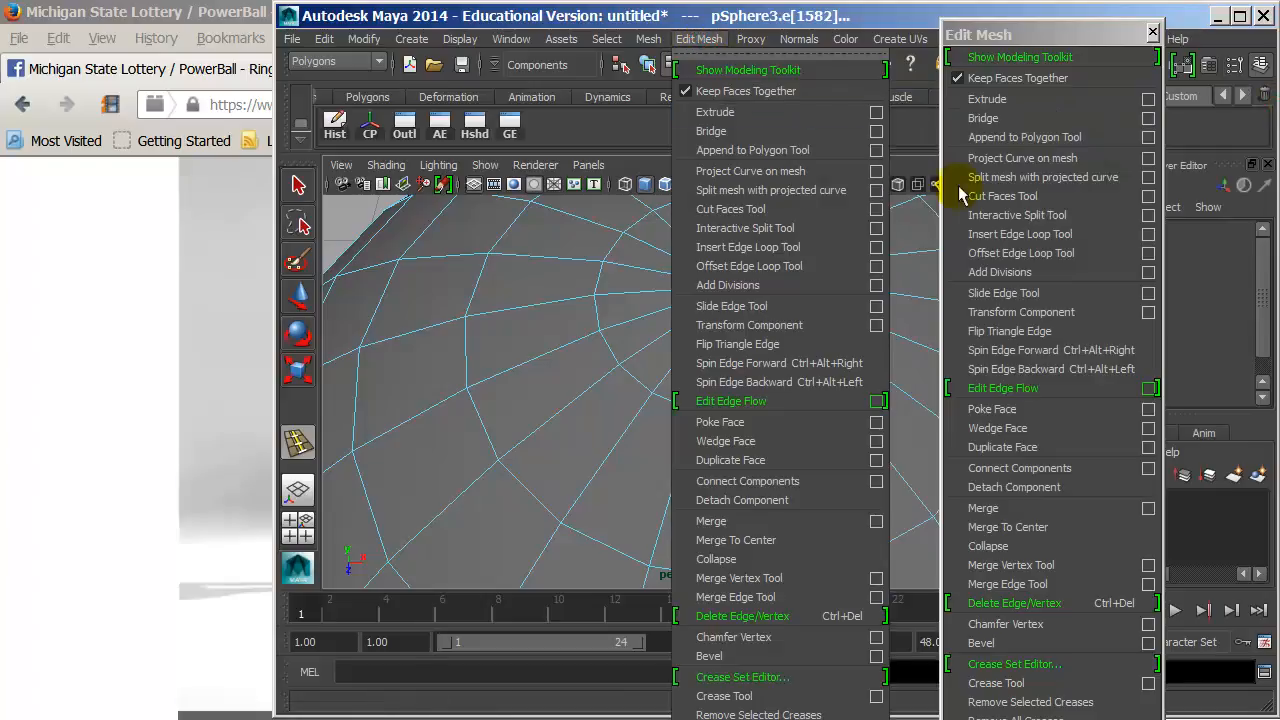
pyautogui.click(1147, 256)
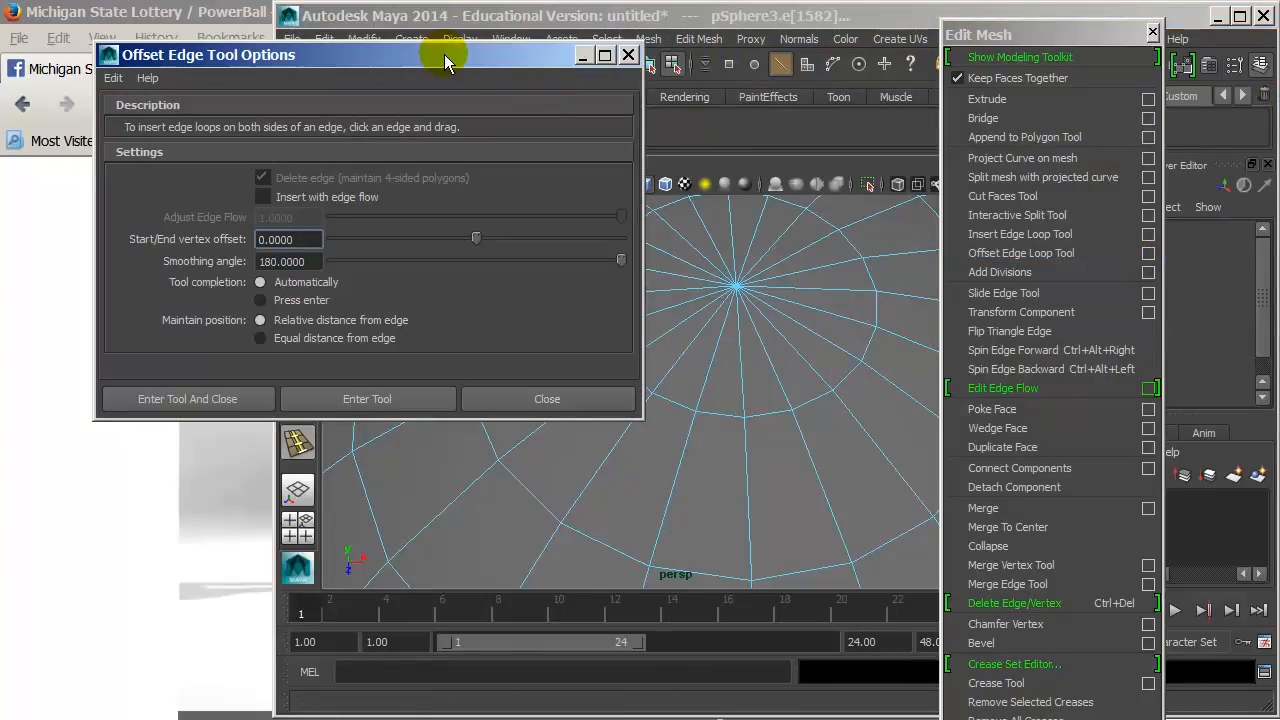
pyautogui.moveTo(531, 55); pyautogui.dragTo(1218, 101)
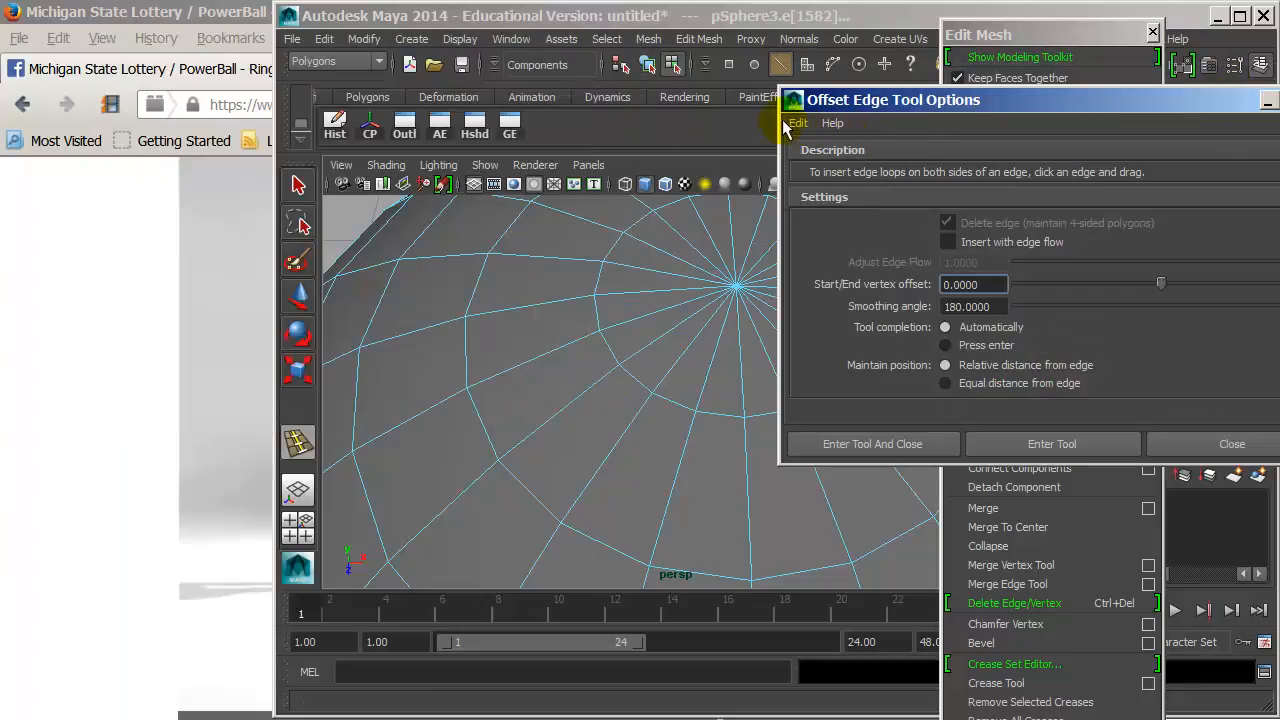
pyautogui.moveTo(501, 370); pyautogui.dragTo(640, 349)
pyautogui.click(814, 443)
pyautogui.keyDown('alt'); pyautogui.moveTo(642, 347); pyautogui.dragTo(678, 383, button='middle'); pyautogui.keyUp('alt')
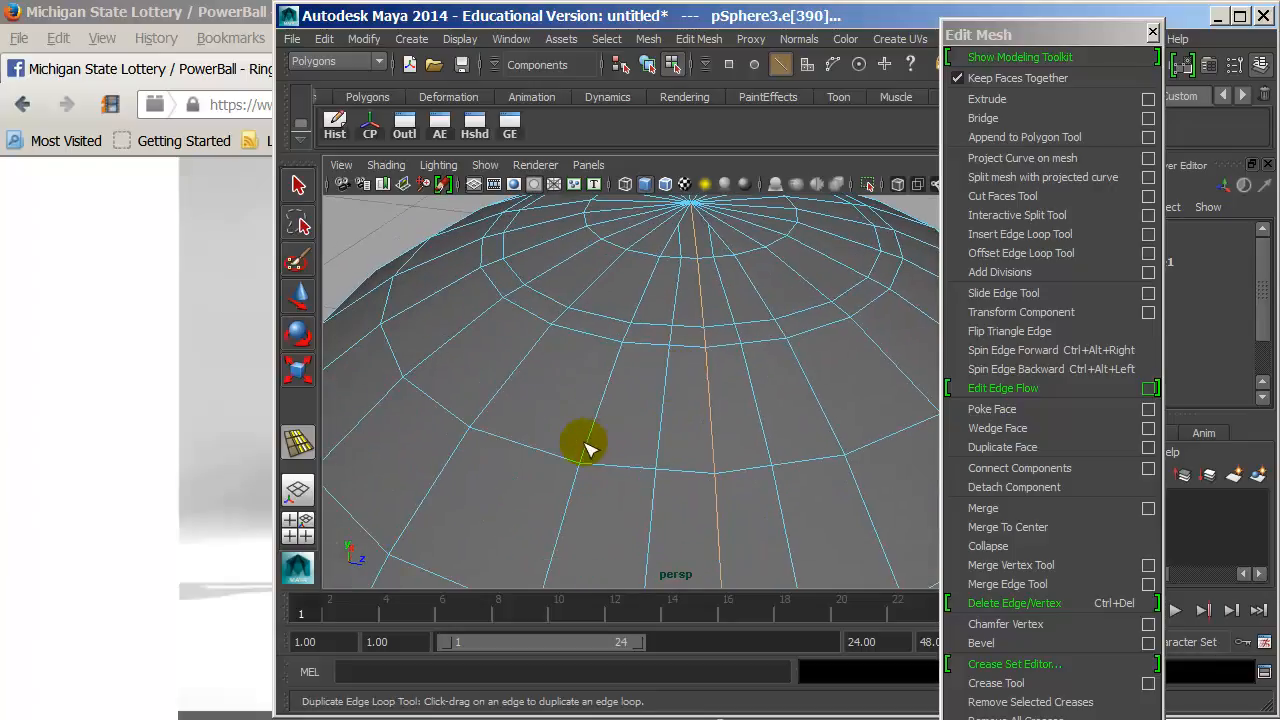
# - Offset edge loops on both sides of further rings, down to the ring just above the dense band
pyautogui.moveTo(586, 446); pyautogui.dragTo(560, 330)
pyautogui.keyDown('alt'); pyautogui.moveTo(560, 330); pyautogui.dragTo(452, 331, button='right'); pyautogui.keyUp('alt')
pyautogui.keyDown('alt'); pyautogui.moveTo(452, 331); pyautogui.dragTo(686, 406); pyautogui.keyUp('alt')
pyautogui.keyDown('alt'); pyautogui.moveTo(686, 406); pyautogui.dragTo(923, 440, button='right'); pyautogui.keyUp('alt')
pyautogui.keyDown('alt'); pyautogui.moveTo(923, 440); pyautogui.dragTo(568, 494); pyautogui.keyUp('alt')
pyautogui.keyDown('alt'); pyautogui.moveTo(568, 494); pyautogui.dragTo(689, 334, button='middle'); pyautogui.keyUp('alt')
pyautogui.keyDown('alt'); pyautogui.moveTo(689, 334); pyautogui.dragTo(866, 351, button='right'); pyautogui.keyUp('alt')
pyautogui.keyDown('alt'); pyautogui.moveTo(575, 335); pyautogui.dragTo(621, 334, button='middle'); pyautogui.keyUp('alt')
pyautogui.keyDown('alt'); pyautogui.moveTo(622, 334); pyautogui.dragTo(686, 332, button='right'); pyautogui.keyUp('alt')
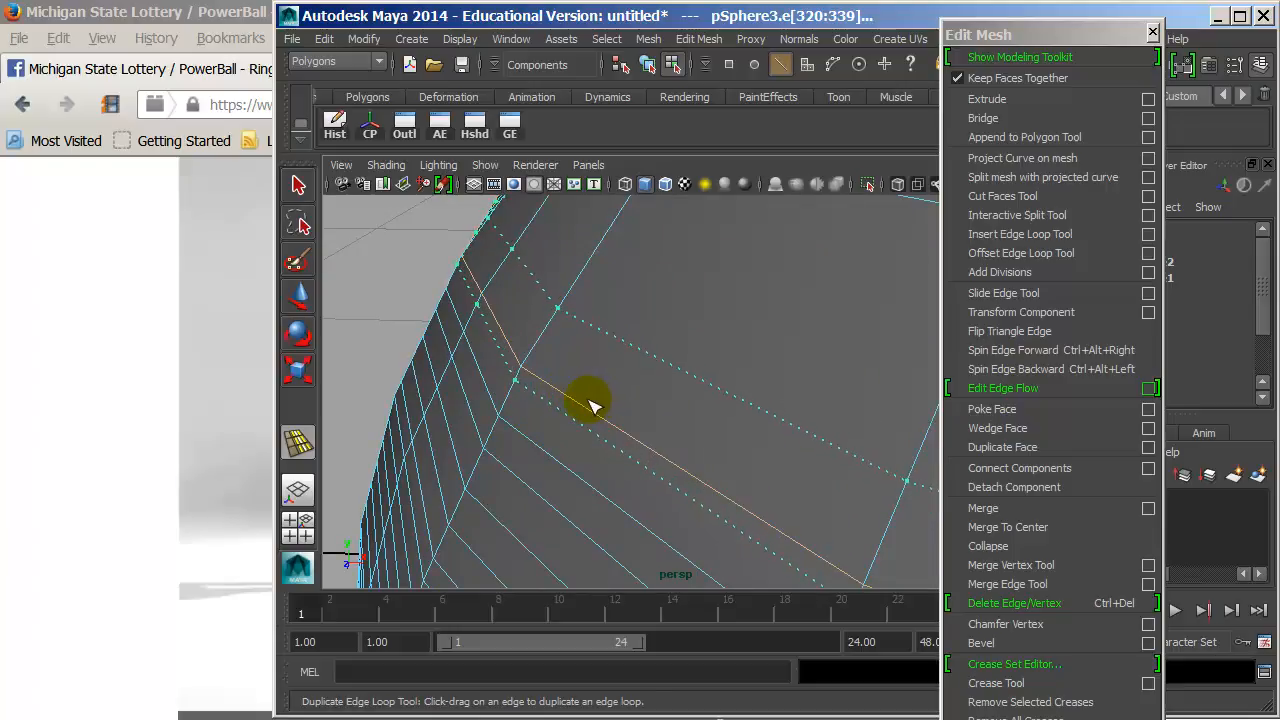
pyautogui.click(600, 410)
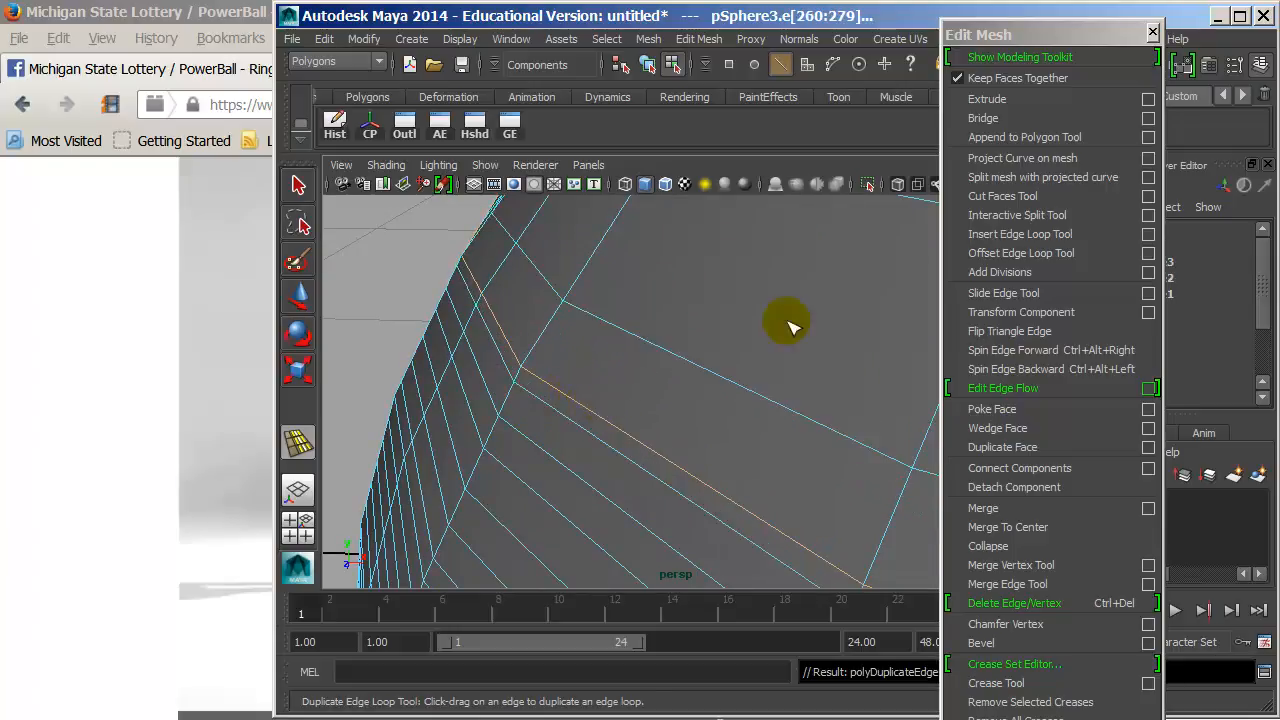
# - Set the offset edge tool to equal distance from edge and offset loops around the ring above the dense band and another nearby ring
pyautogui.click(1148, 253)
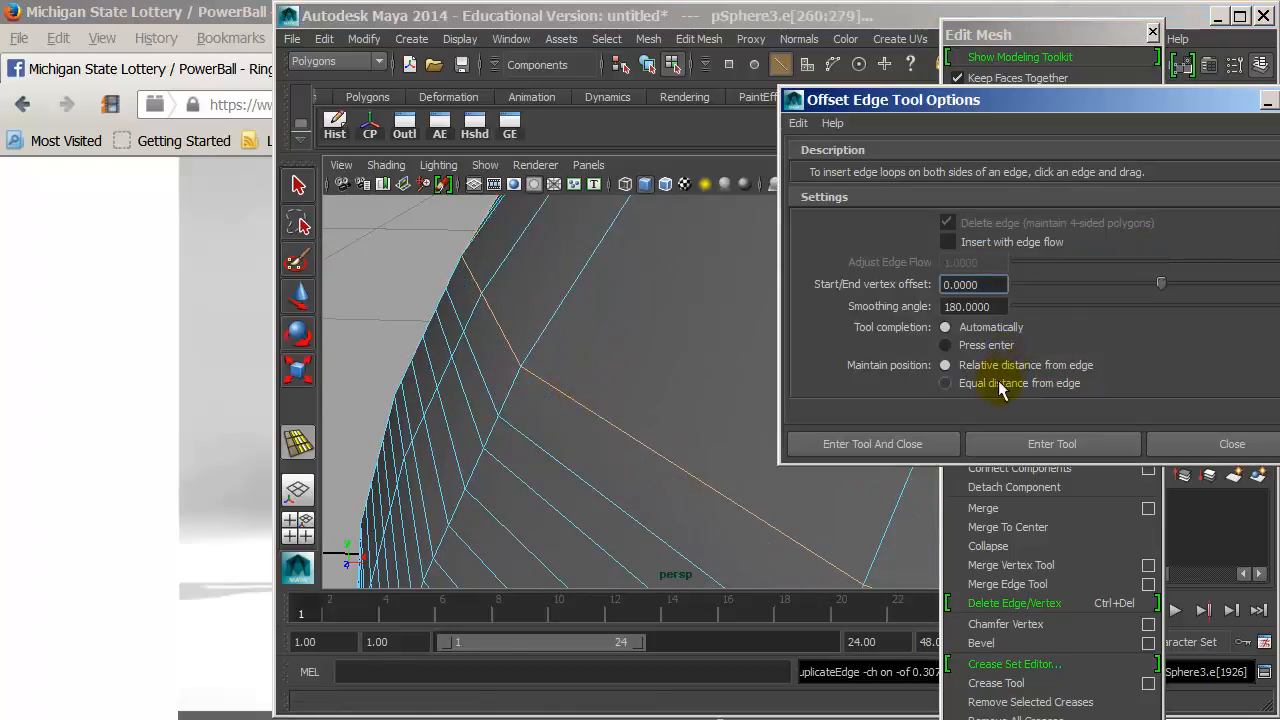
pyautogui.moveTo(569, 392)
pyautogui.mouseDown()
pyautogui.moveTo(718, 447)
pyautogui.moveTo(567, 405)
pyautogui.mouseUp()
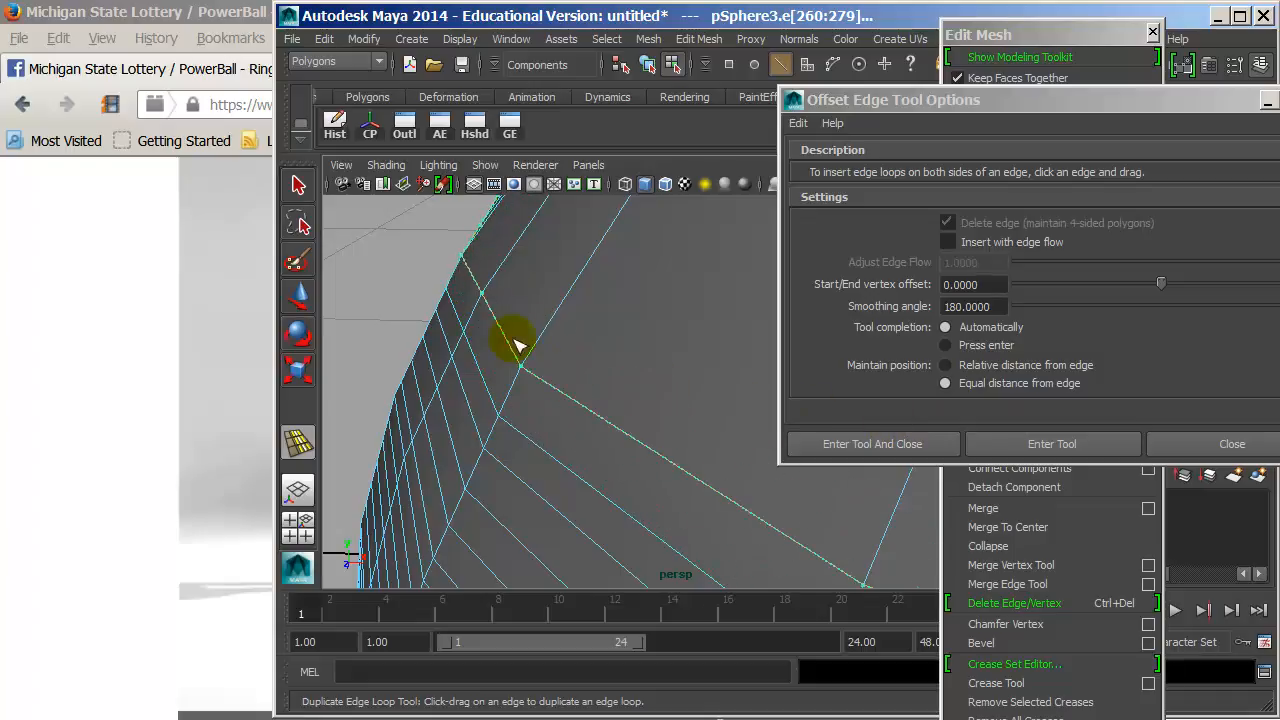
pyautogui.moveTo(887, 494); pyautogui.dragTo(655, 464)
pyautogui.click(1200, 443)
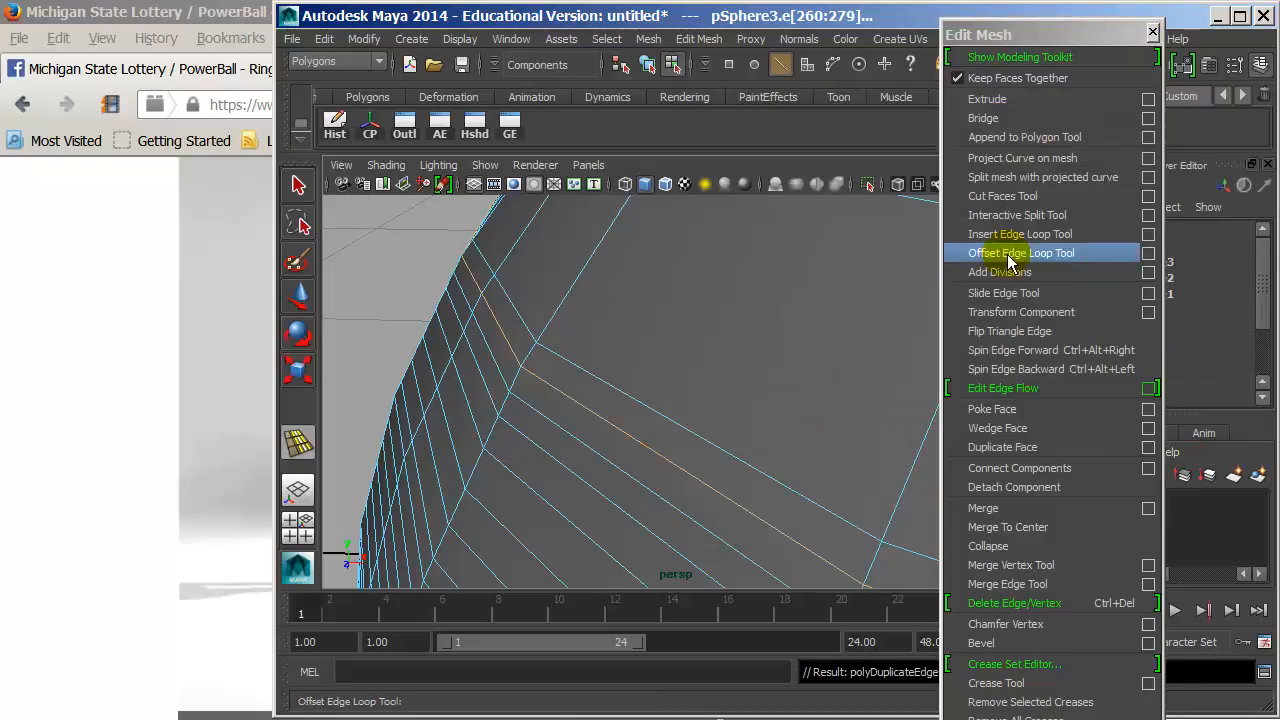
pyautogui.keyDown('alt'); pyautogui.moveTo(748, 306); pyautogui.dragTo(705, 380, button='middle'); pyautogui.keyUp('alt')
pyautogui.moveTo(632, 455); pyautogui.dragTo(740, 440)
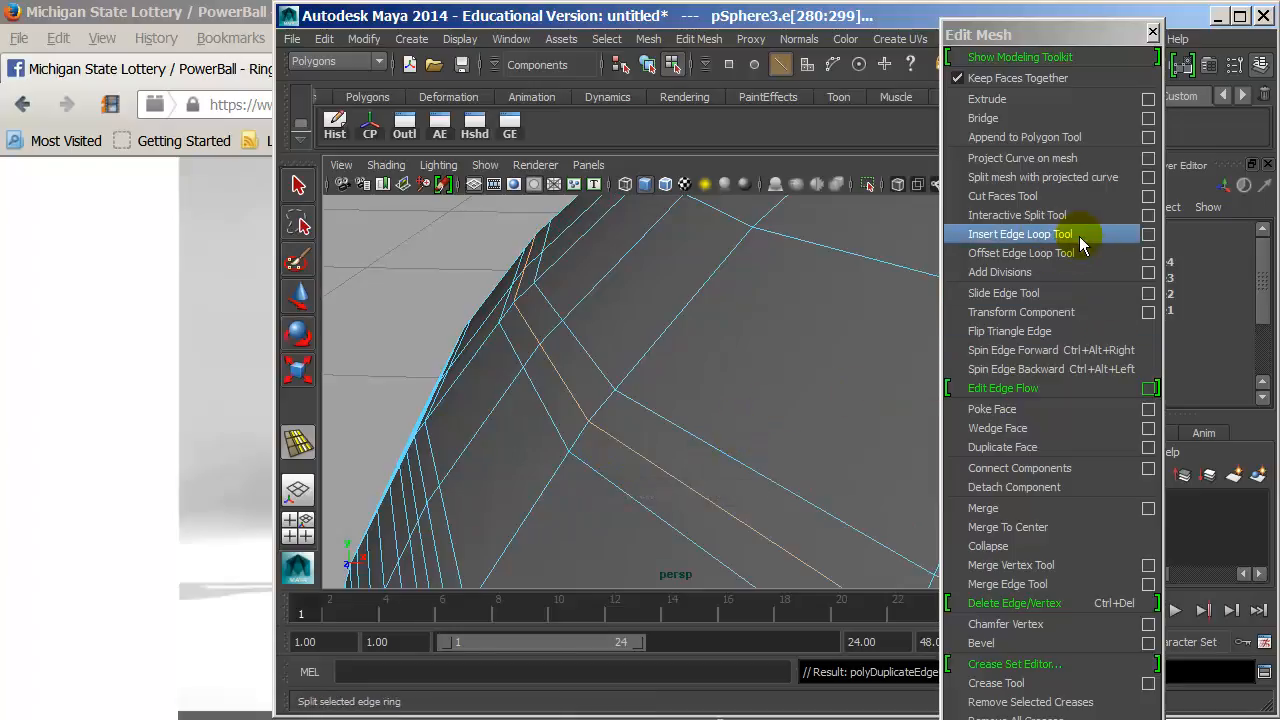
# - Add divisions to neighbouring faces on the sphere's upper half and return to object selection
pyautogui.moveTo(777, 286); pyautogui.dragTo(777, 314, button='right')
pyautogui.click(766, 297)
pyautogui.click(997, 272)
pyautogui.keyDown('alt'); pyautogui.moveTo(740, 367); pyautogui.dragTo(786, 283); pyautogui.keyUp('alt')
pyautogui.keyDown('alt'); pyautogui.moveTo(804, 335); pyautogui.dragTo(814, 329); pyautogui.keyUp('alt')
pyautogui.keyDown('alt'); pyautogui.moveTo(814, 329); pyautogui.dragTo(757, 320, button='right'); pyautogui.keyUp('alt')
pyautogui.click(757, 320)
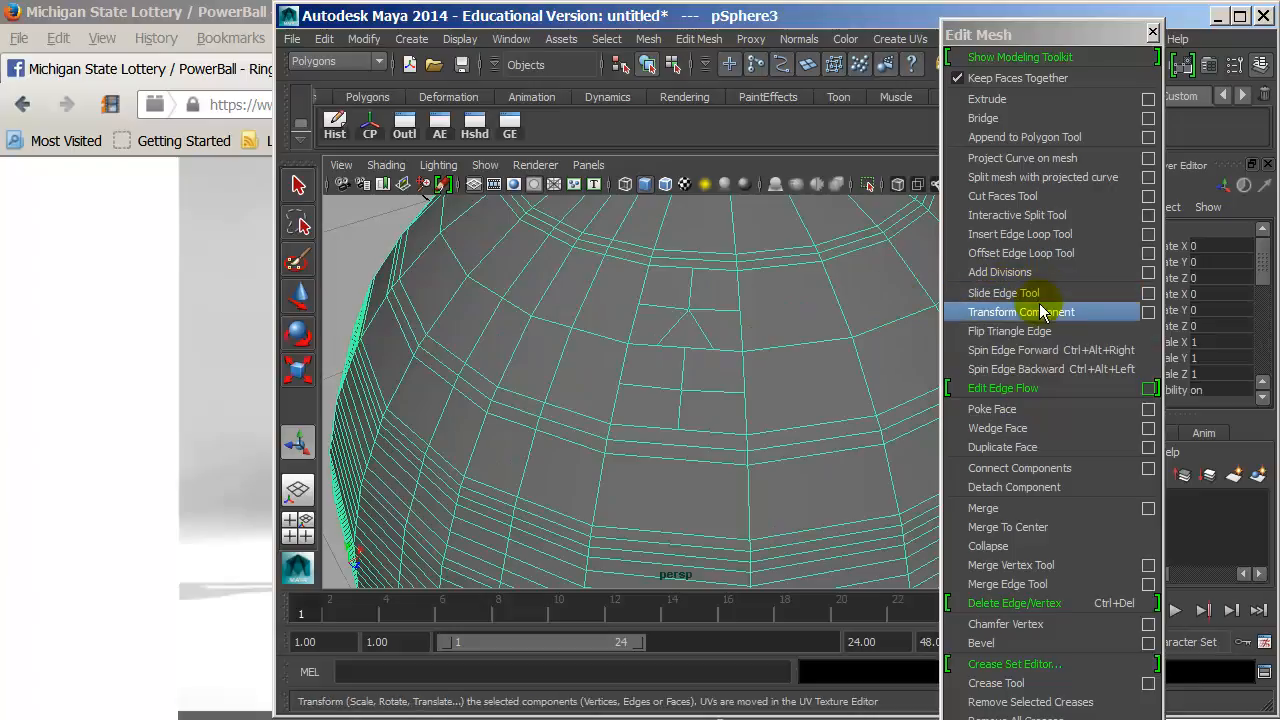
# - Slide the upright edge beside the subdivided faces back and forth with the Slide Edge tool
pyautogui.keyDown('alt'); pyautogui.moveTo(720, 335); pyautogui.dragTo(737, 252, button='right'); pyautogui.keyUp('alt')
pyautogui.click(990, 293)
pyautogui.click(742, 338)
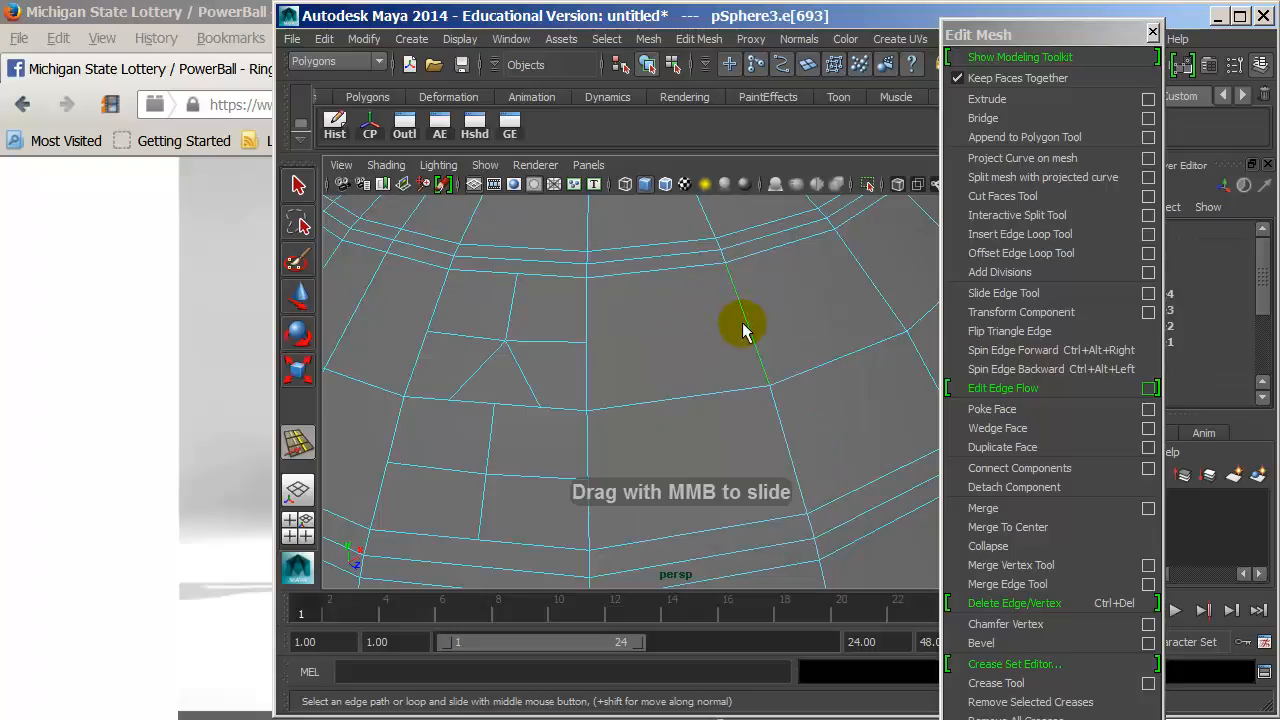
pyautogui.moveTo(766, 324)
pyautogui.mouseDown(button='middle')
pyautogui.moveTo(820, 320)
pyautogui.moveTo(623, 323)
pyautogui.moveTo(704, 330)
pyautogui.moveTo(820, 309)
pyautogui.moveTo(743, 334)
pyautogui.moveTo(677, 334)
pyautogui.moveTo(783, 337)
pyautogui.mouseUp(button='middle')
pyautogui.keyDown('alt'); pyautogui.moveTo(764, 326); pyautogui.dragTo(731, 204); pyautogui.keyUp('alt')
pyautogui.moveTo(743, 434); pyautogui.dragTo(628, 434, button='middle')
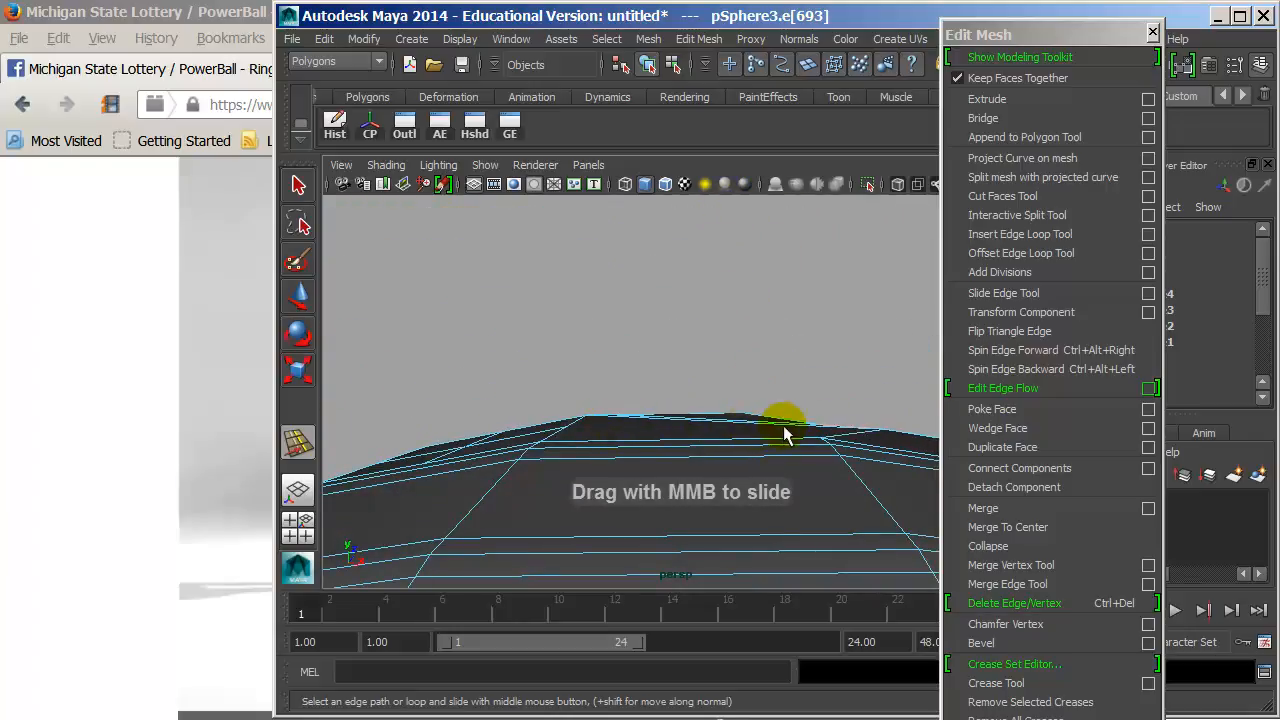
pyautogui.keyDown('alt'); pyautogui.moveTo(694, 380); pyautogui.dragTo(737, 366); pyautogui.keyUp('alt')
# - Try moving the vertex at the slid edge's lower end, undo the move, and return to object selection
pyautogui.press('w')
pyautogui.rightClick(718, 318)
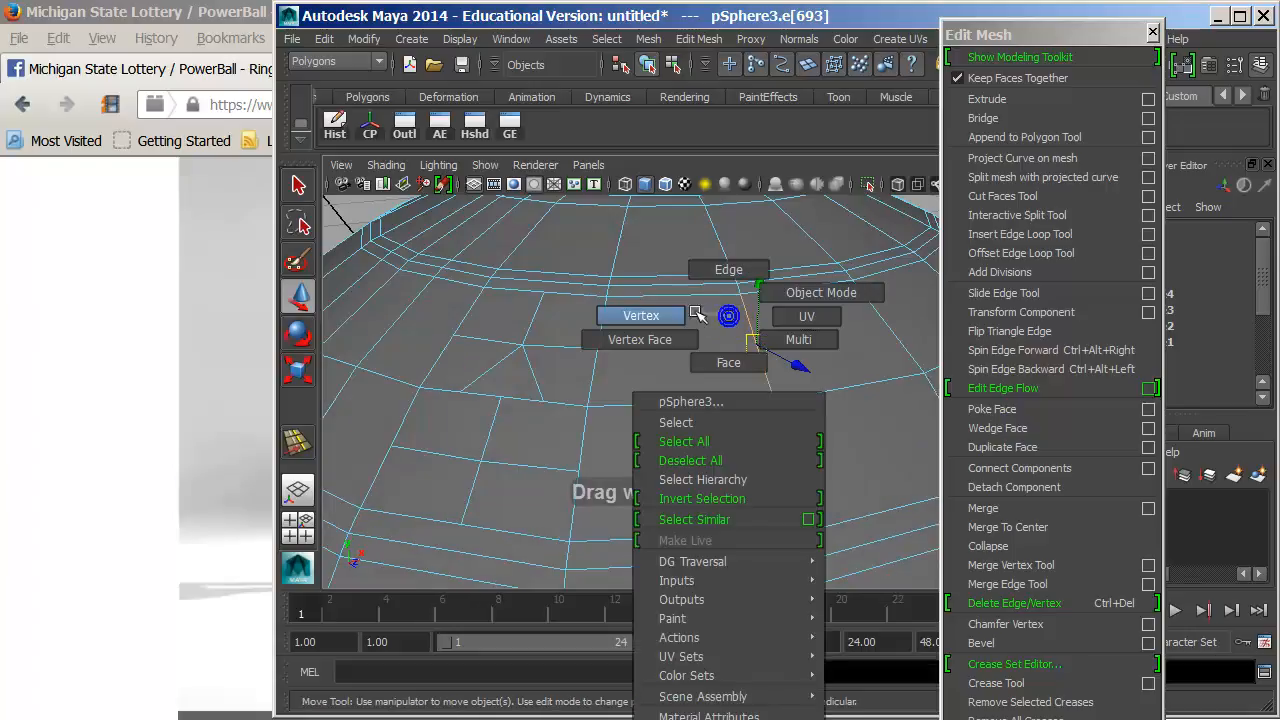
pyautogui.click(739, 370)
pyautogui.click(769, 393)
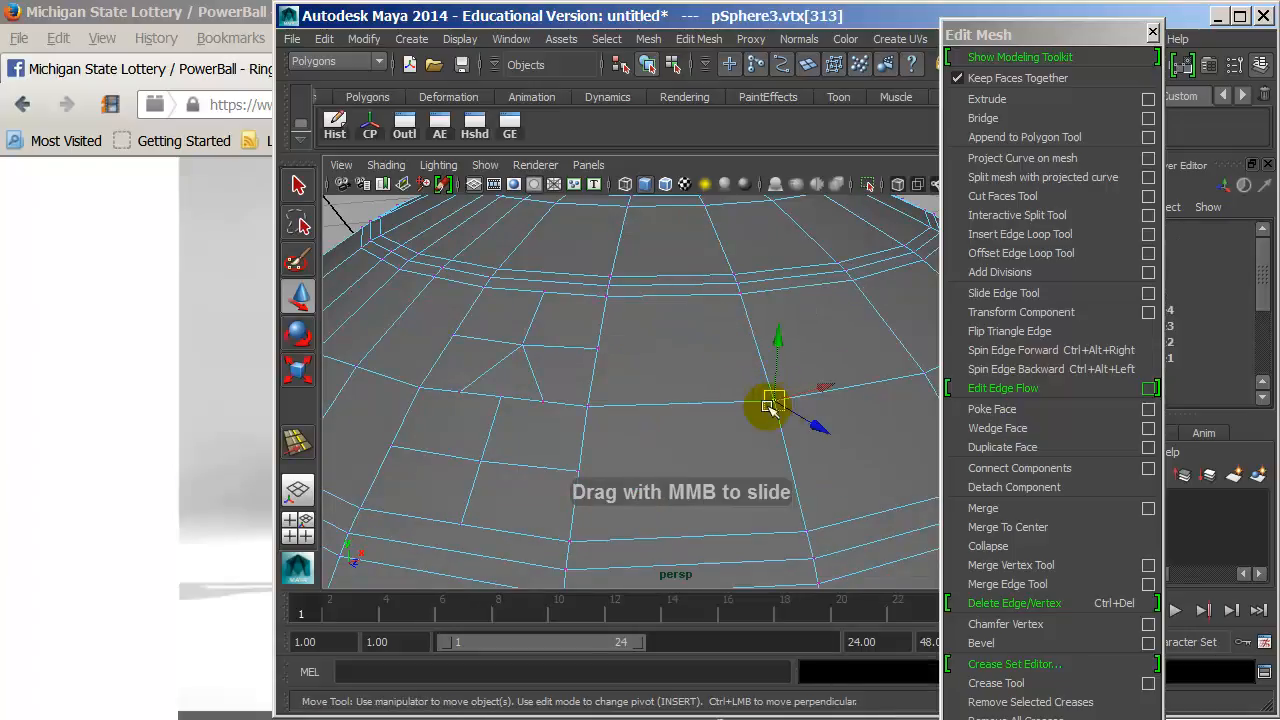
pyautogui.moveTo(646, 403); pyautogui.dragTo(697, 403, button='middle')
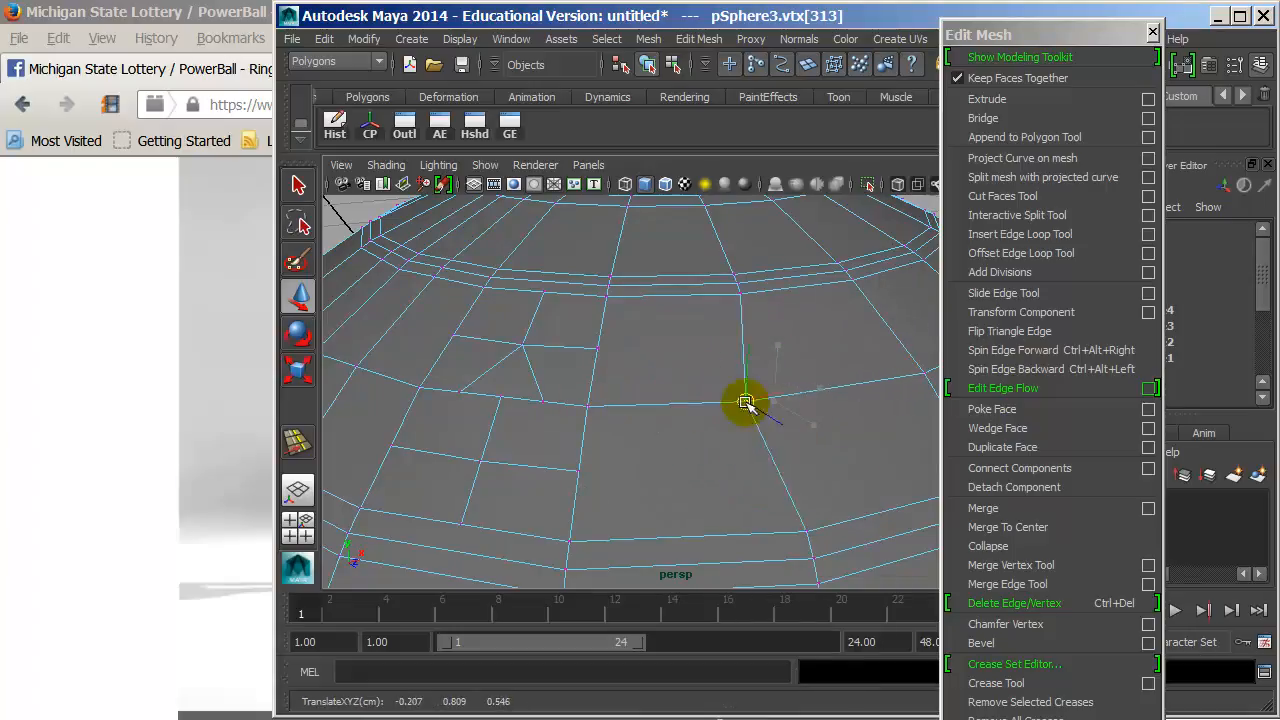
pyautogui.moveTo(811, 391); pyautogui.dragTo(780, 398, button='middle')
pyautogui.hotkey('ctrl', 'z')
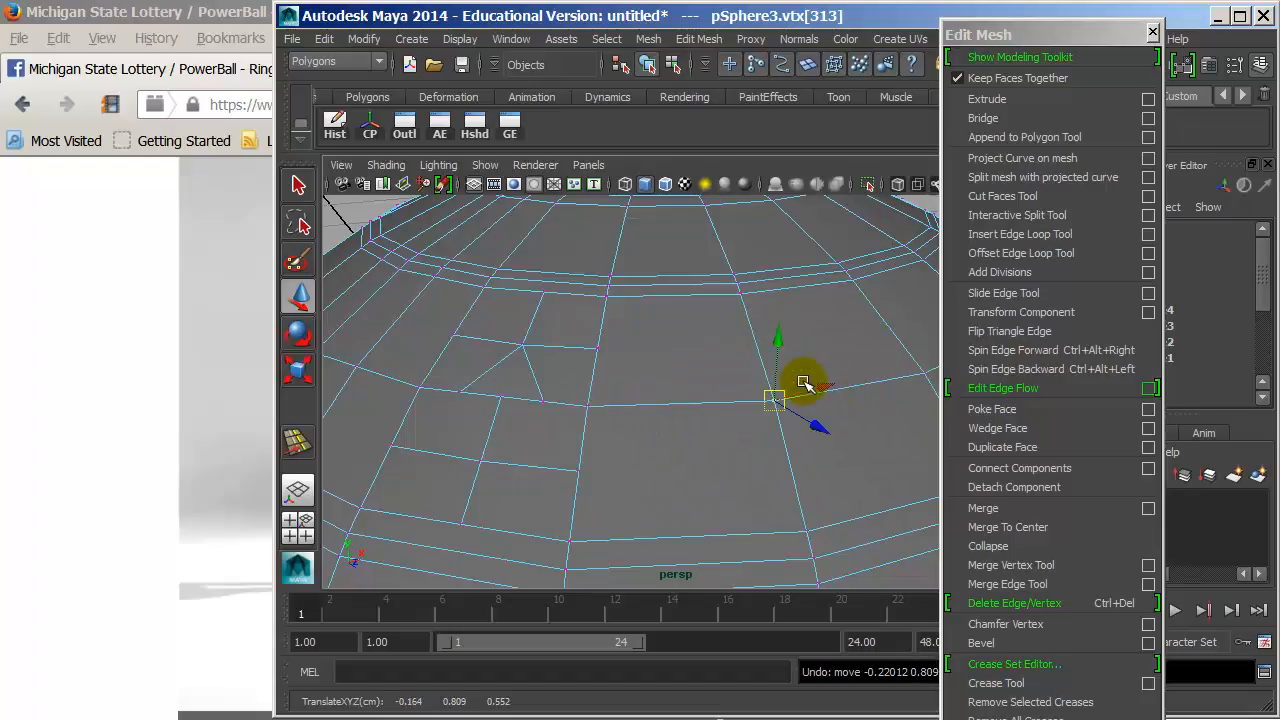
pyautogui.moveTo(742, 304); pyautogui.dragTo(800, 264, button='right')
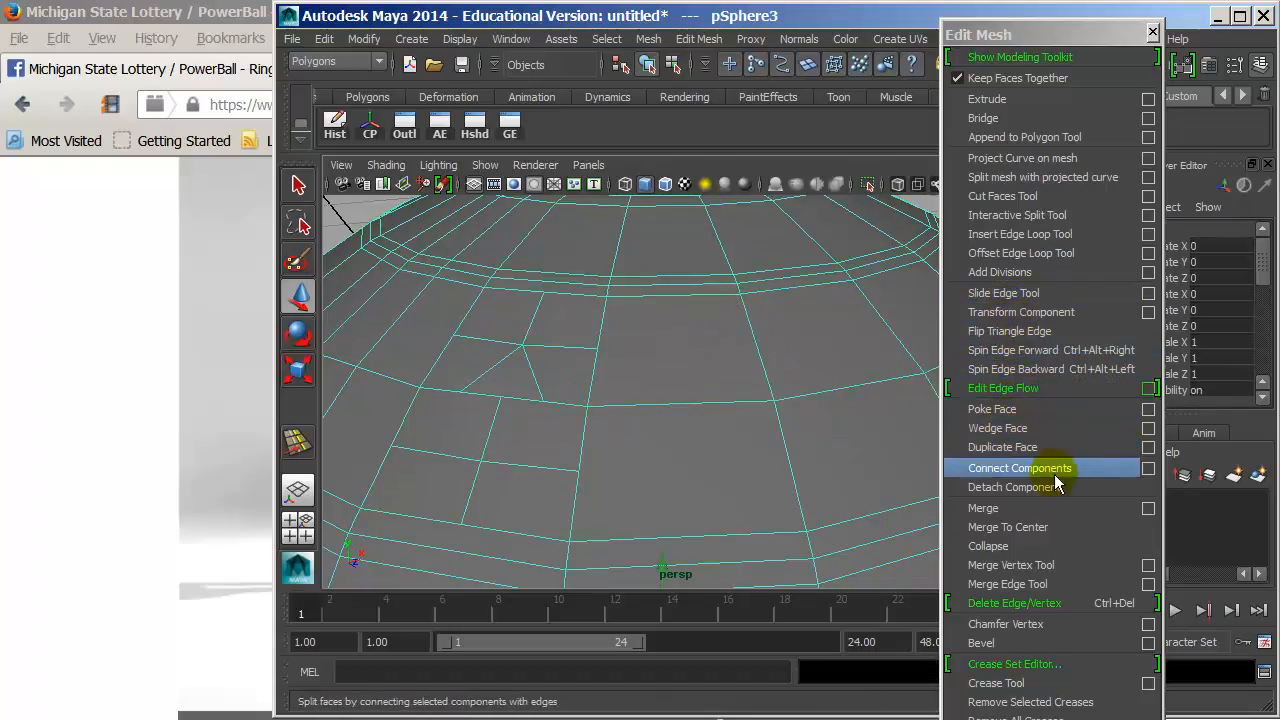
pyautogui.keyDown('alt'); pyautogui.moveTo(865, 401); pyautogui.dragTo(735, 387, button='right'); pyautogui.keyUp('alt')
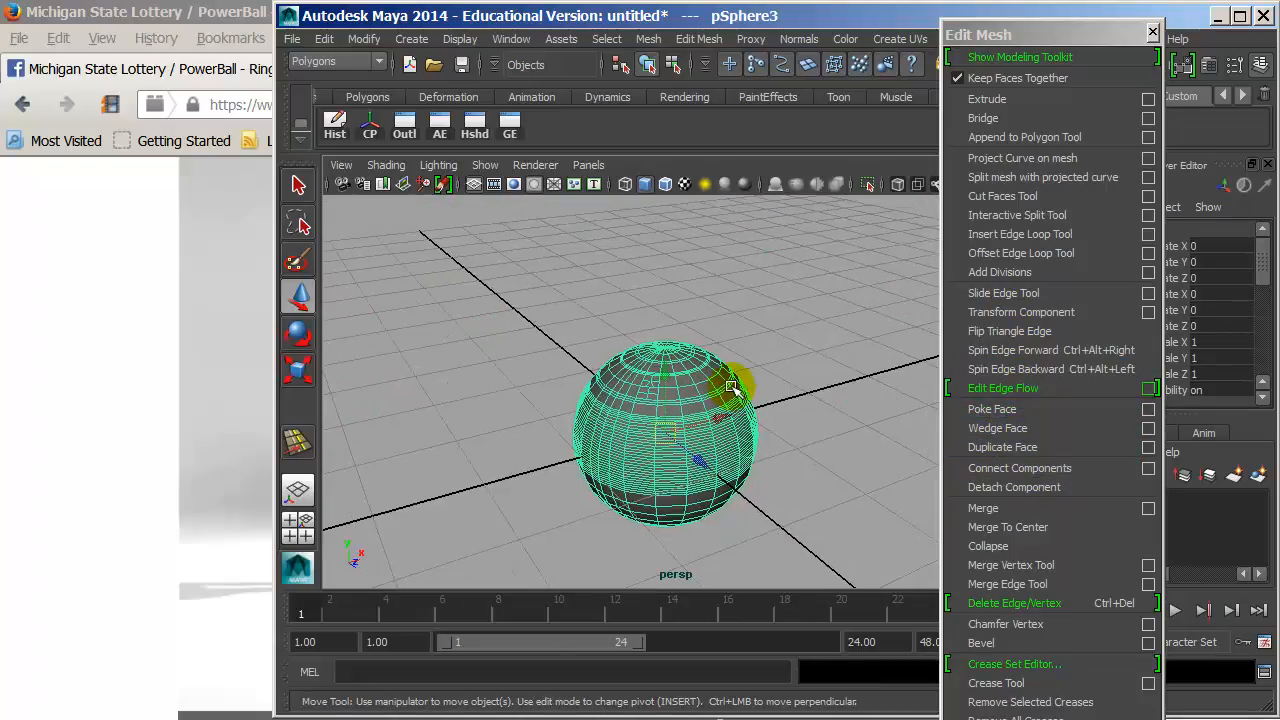
# - Delete the sphere, create a polygon plane, scale it uniformly to 6.727, and raise it to a Y position of 0.537
pyautogui.press('Delete')
pyautogui.click(415, 43)
pyautogui.moveTo(467, 91)
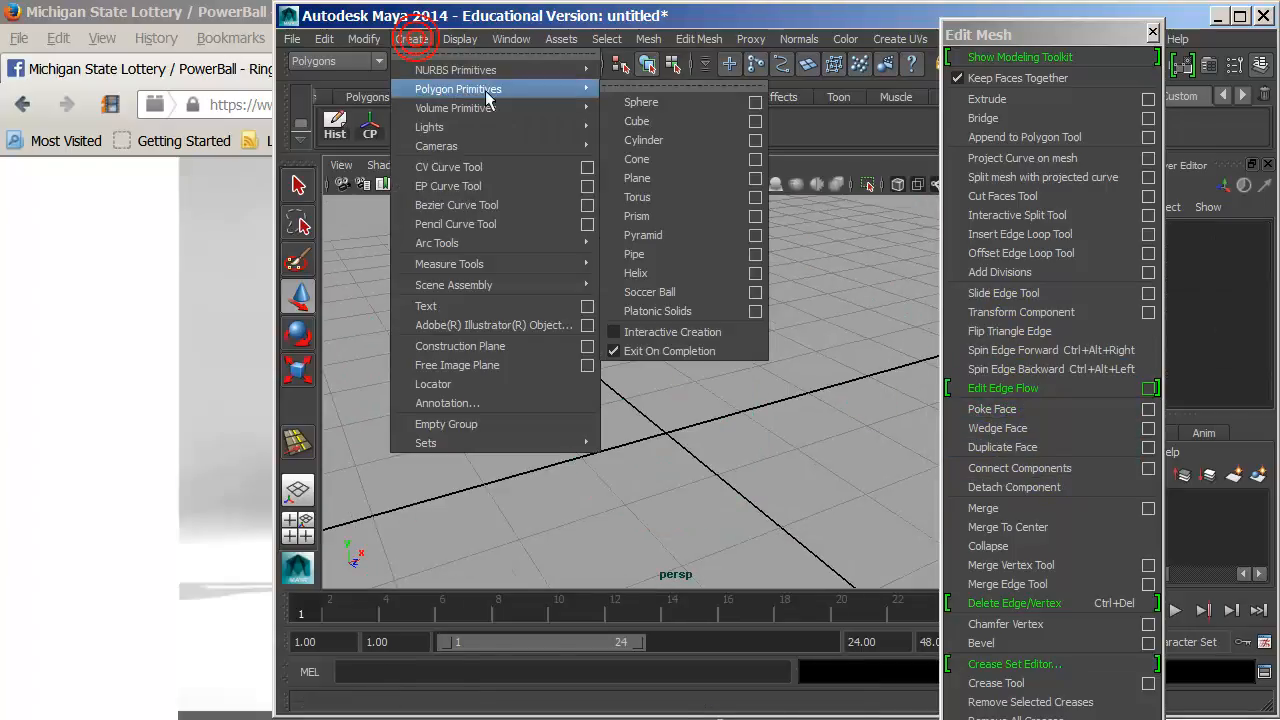
pyautogui.click(648, 178)
pyautogui.press('r')
pyautogui.moveTo(556, 353); pyautogui.dragTo(930, 360, button='middle')
pyautogui.press('w')
pyautogui.moveTo(674, 368); pyautogui.dragTo(677, 317)
pyautogui.keyDown('alt'); pyautogui.moveTo(680, 320); pyautogui.dragTo(690, 345, button='right'); pyautogui.keyUp('alt')
pyautogui.keyDown('alt'); pyautogui.moveTo(611, 348); pyautogui.dragTo(755, 425); pyautogui.keyUp('alt')
# - Select a single face in the middle of the plane and poke it into four triangles
pyautogui.moveTo(655, 345); pyautogui.dragTo(660, 382, button='right')
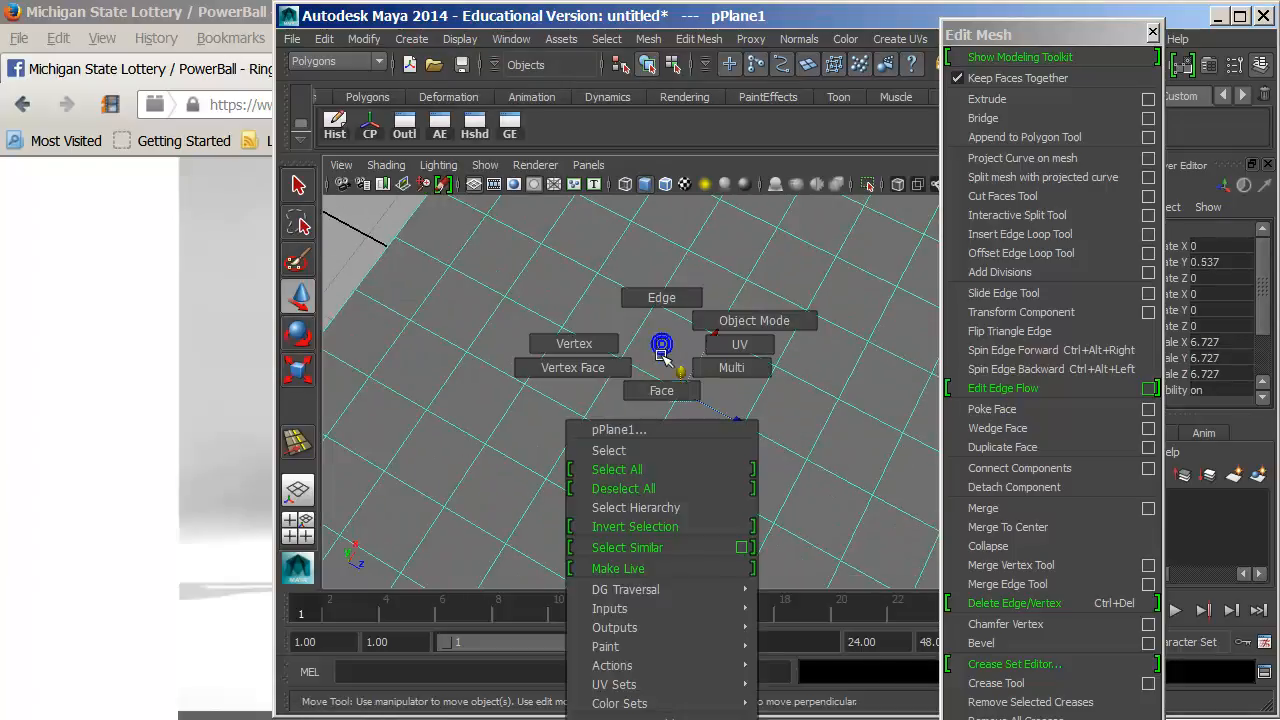
pyautogui.click(666, 346)
pyautogui.click(975, 410)
pyautogui.keyDown('alt'); pyautogui.moveTo(630, 400); pyautogui.dragTo(702, 405); pyautogui.keyUp('alt')
pyautogui.keyDown('alt'); pyautogui.moveTo(570, 388); pyautogui.dragTo(710, 405, button='right'); pyautogui.keyUp('alt')
pyautogui.keyDown('alt'); pyautogui.moveTo(480, 371); pyautogui.dragTo(786, 443, button='right'); pyautogui.keyUp('alt')
pyautogui.keyDown('alt'); pyautogui.moveTo(718, 410); pyautogui.dragTo(671, 139); pyautogui.keyUp('alt')
pyautogui.hotkey('ctrl', 'z')
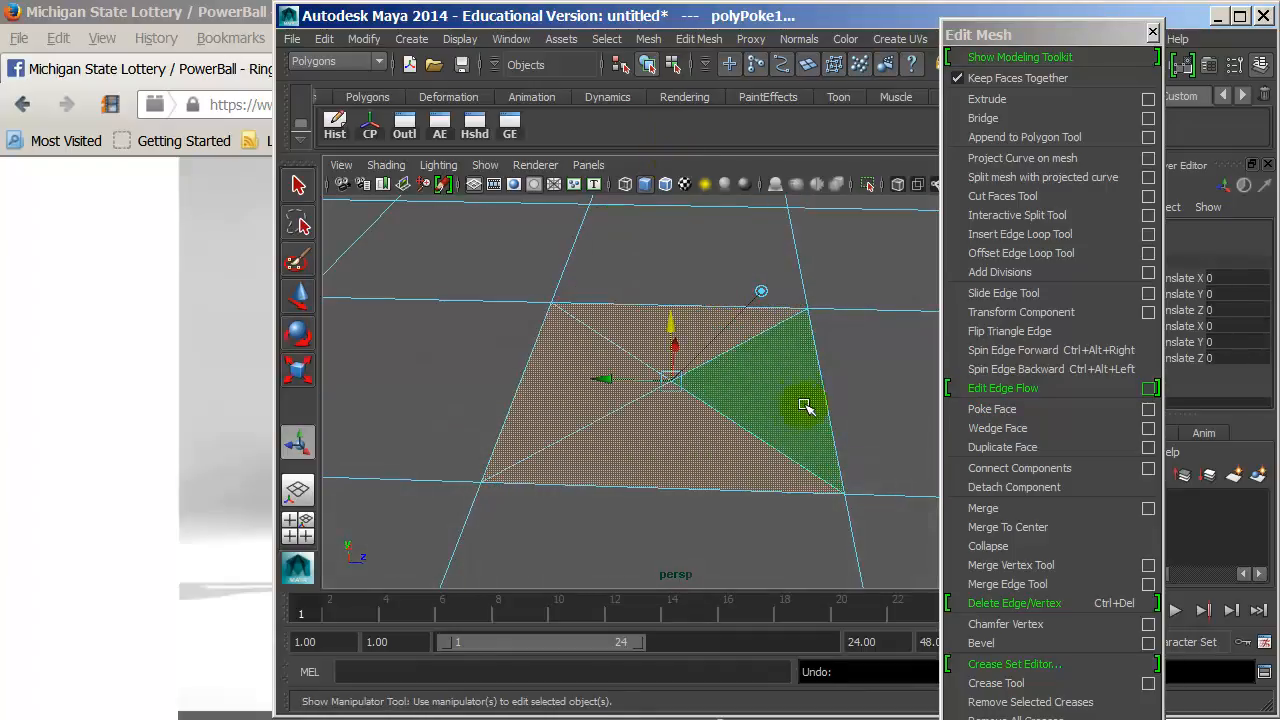
pyautogui.keyDown('alt'); pyautogui.moveTo(741, 394); pyautogui.dragTo(731, 366); pyautogui.keyUp('alt')
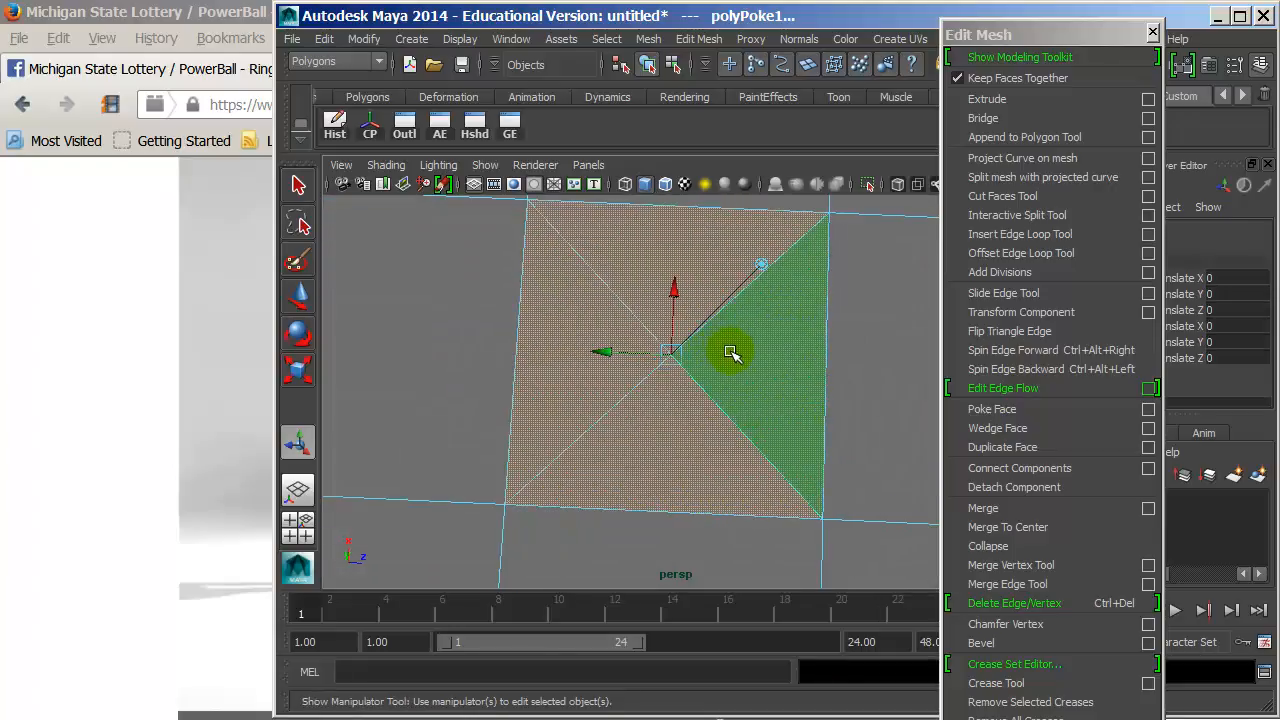
# - Return to object selection and split a closed inner square across the poked face's four diagonals with the Interactive Split tool
pyautogui.moveTo(729, 340); pyautogui.dragTo(760, 303, button='right')
pyautogui.press('space')
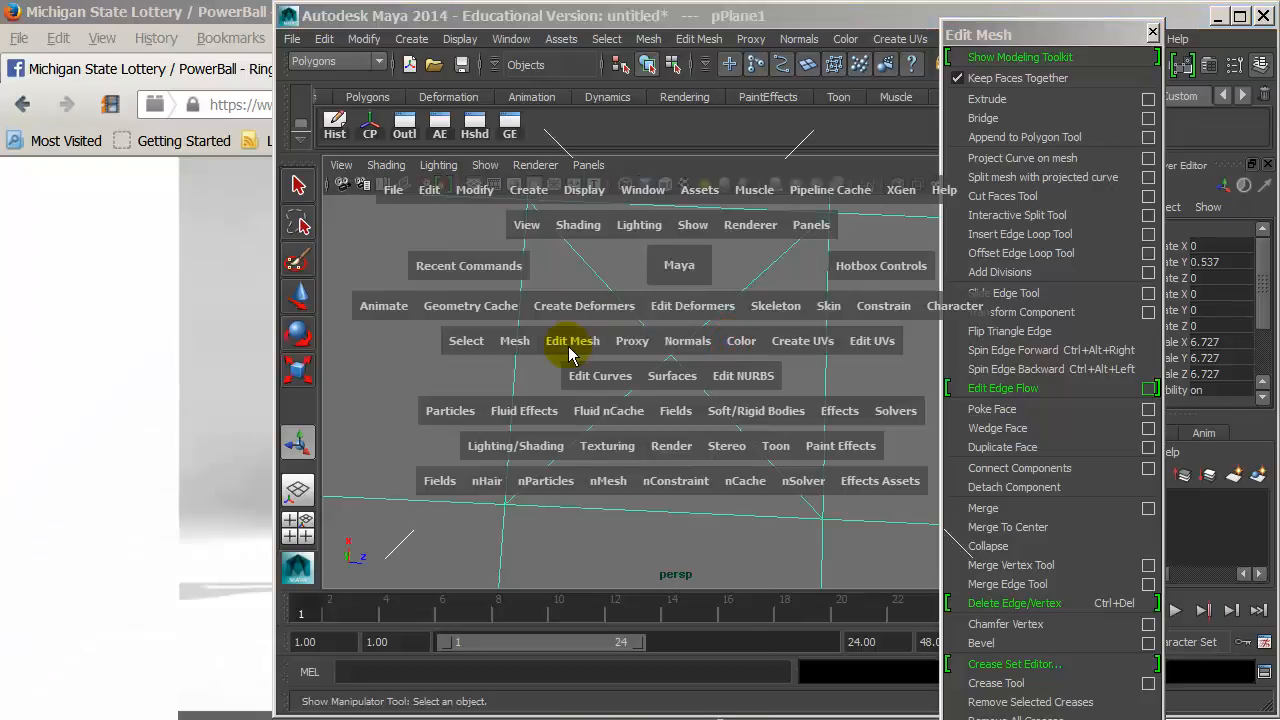
pyautogui.click(568, 345)
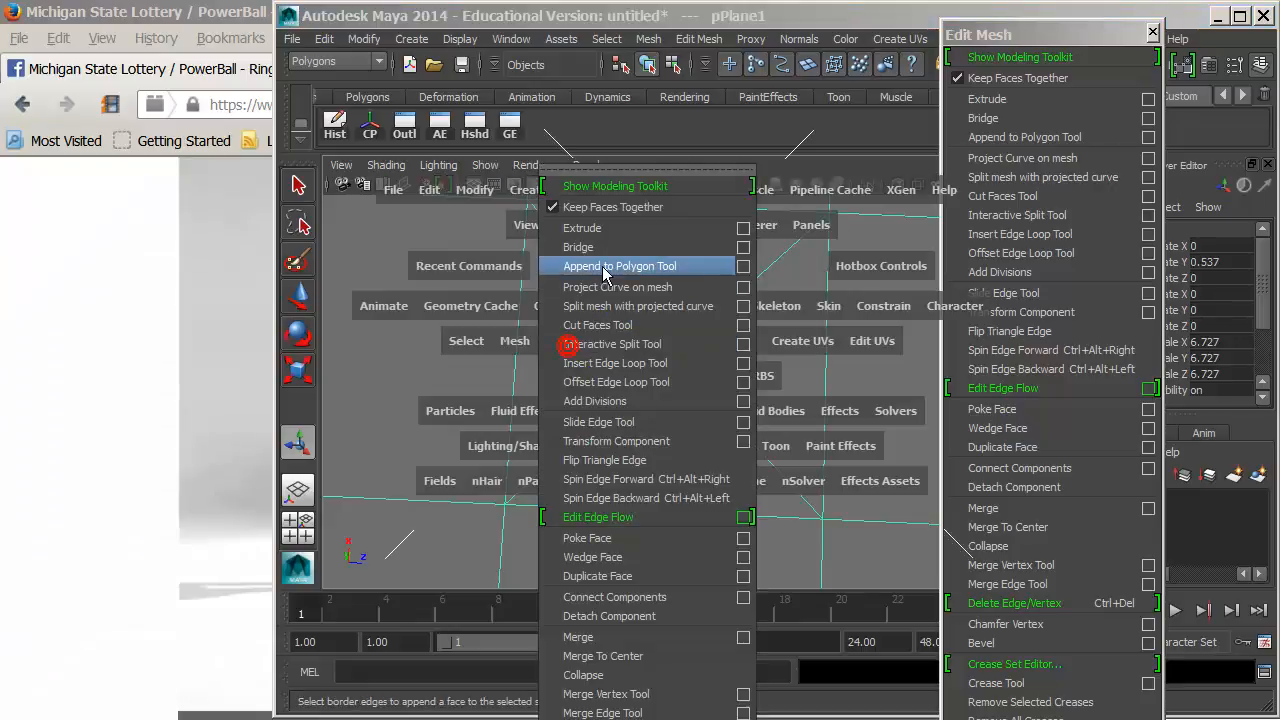
pyautogui.click(612, 344)
pyautogui.click(616, 290)
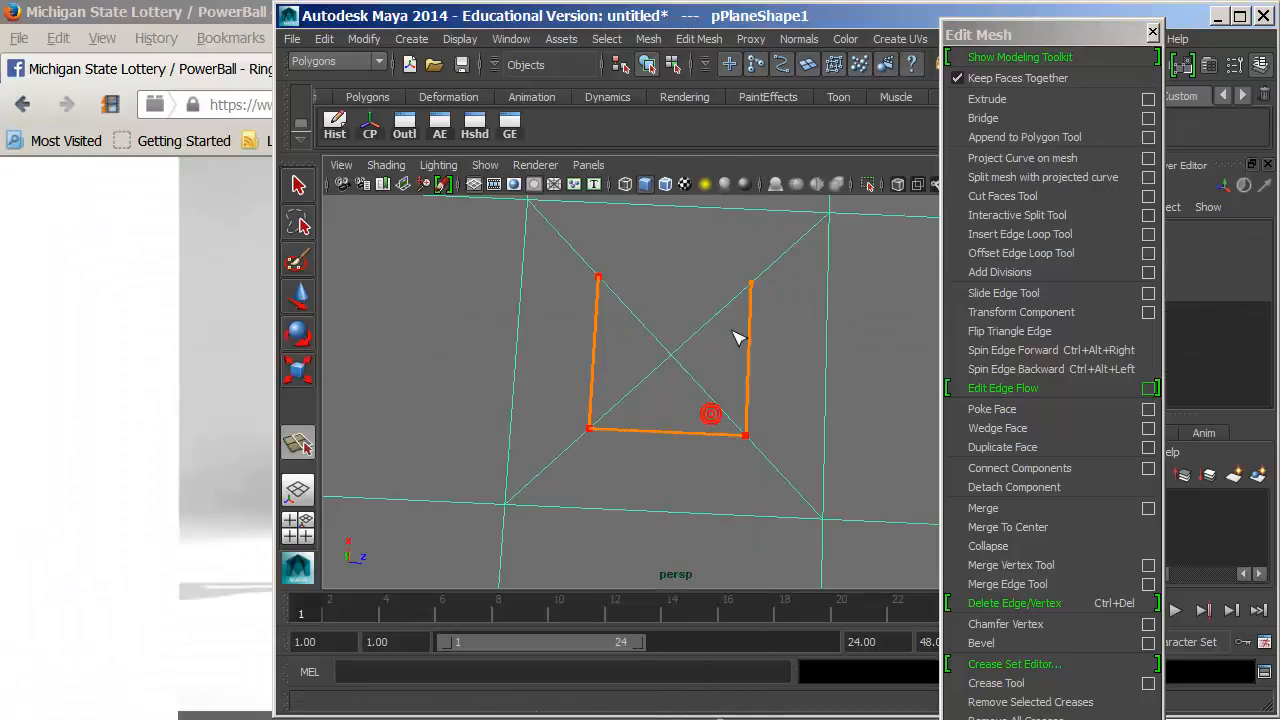
pyautogui.press('Return')
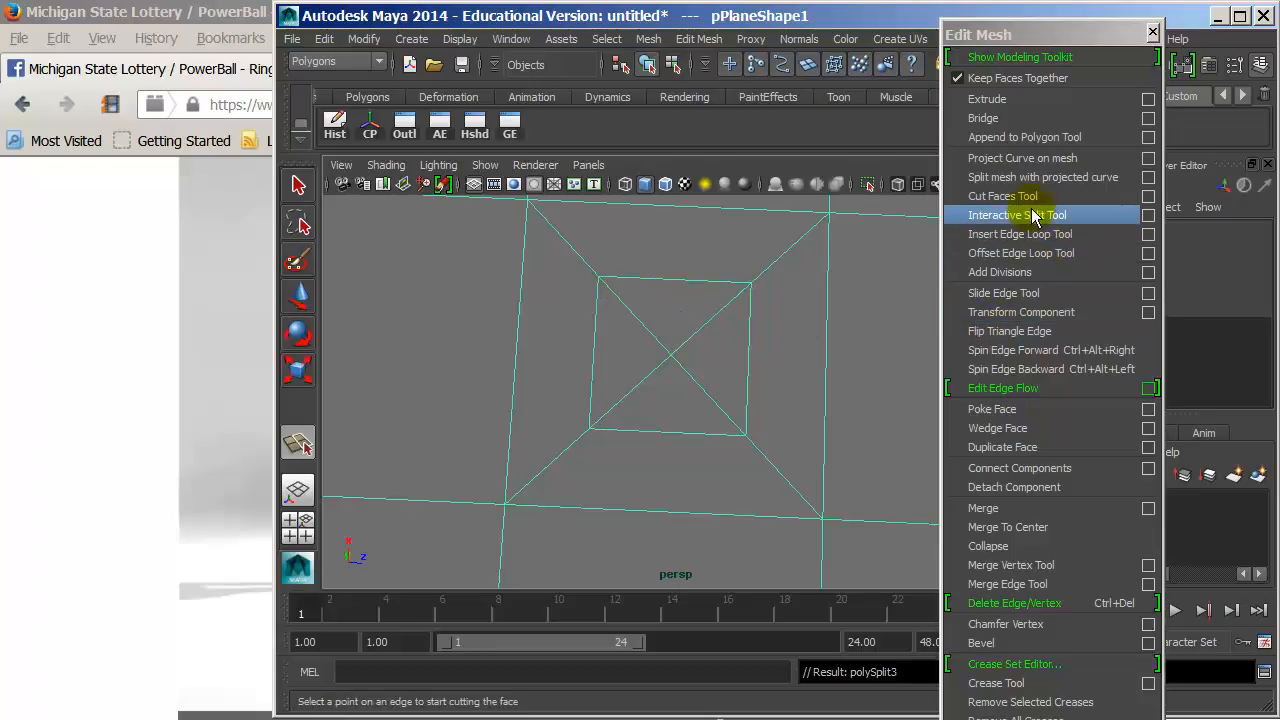
# - Frame the poked face in the top view, try a cut across it with the Cut Faces tool, and undo the cut
pyautogui.click(1003, 196)
pyautogui.press('space')
pyautogui.moveTo(757, 265); pyautogui.dragTo(757, 313)
pyautogui.press('f')
pyautogui.press('space')
pyautogui.moveTo(712, 392); pyautogui.dragTo(712, 340)
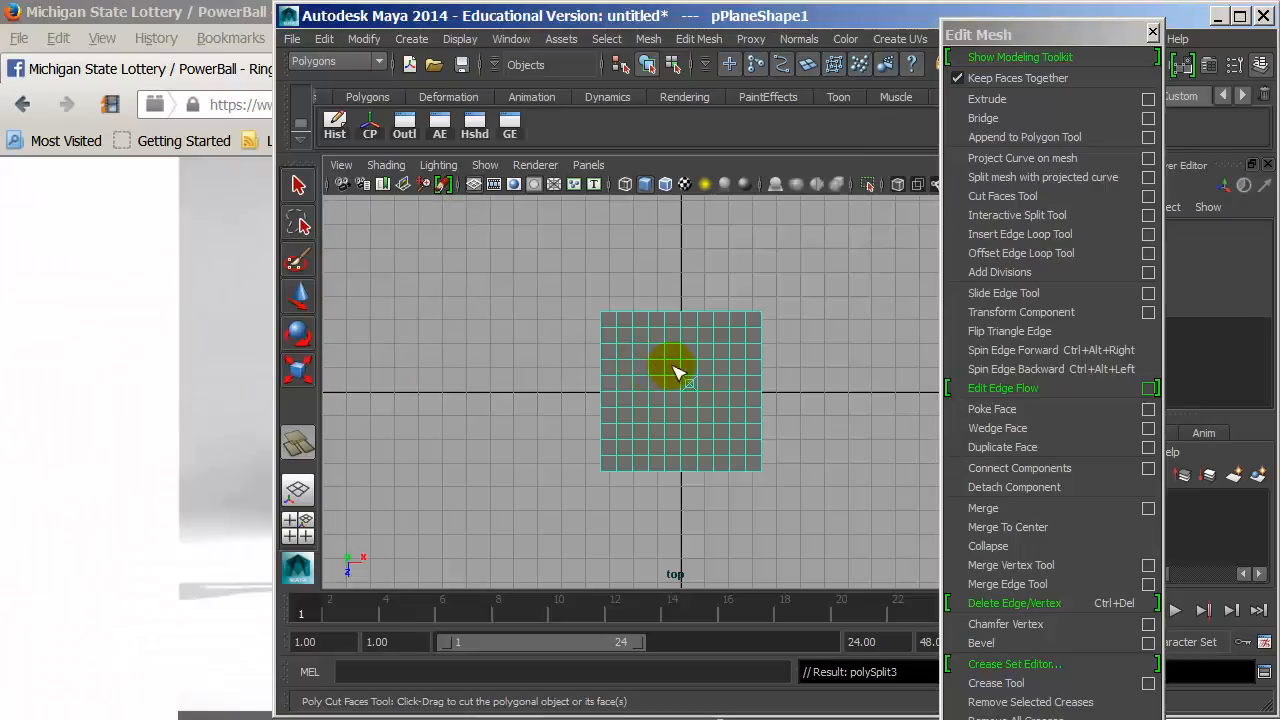
pyautogui.keyDown('alt'); pyautogui.moveTo(652, 359); pyautogui.dragTo(742, 404, button='right'); pyautogui.keyUp('alt')
pyautogui.keyDown('alt'); pyautogui.moveTo(717, 359); pyautogui.dragTo(673, 418, button='middle'); pyautogui.keyUp('alt')
pyautogui.keyDown('alt'); pyautogui.moveTo(677, 422); pyautogui.dragTo(846, 369, button='right'); pyautogui.keyUp('alt')
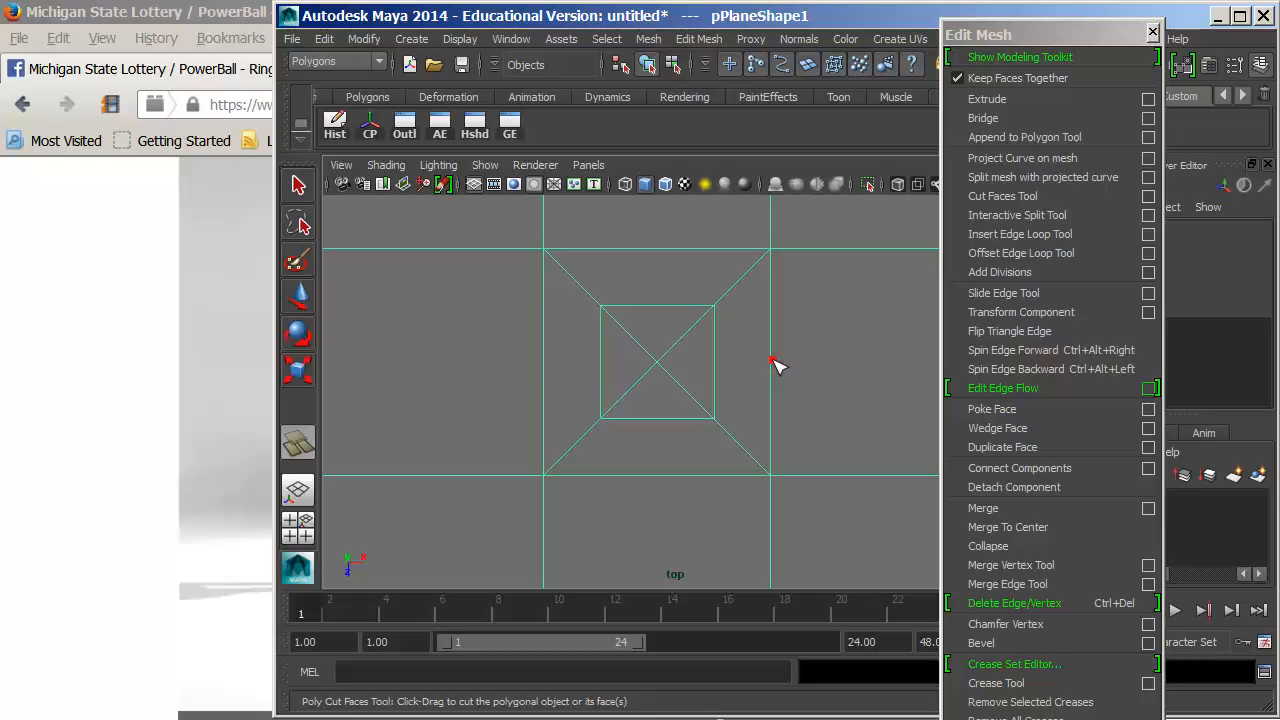
pyautogui.moveTo(817, 367); pyautogui.dragTo(699, 368)
pyautogui.hotkey('ctrl', 'z')
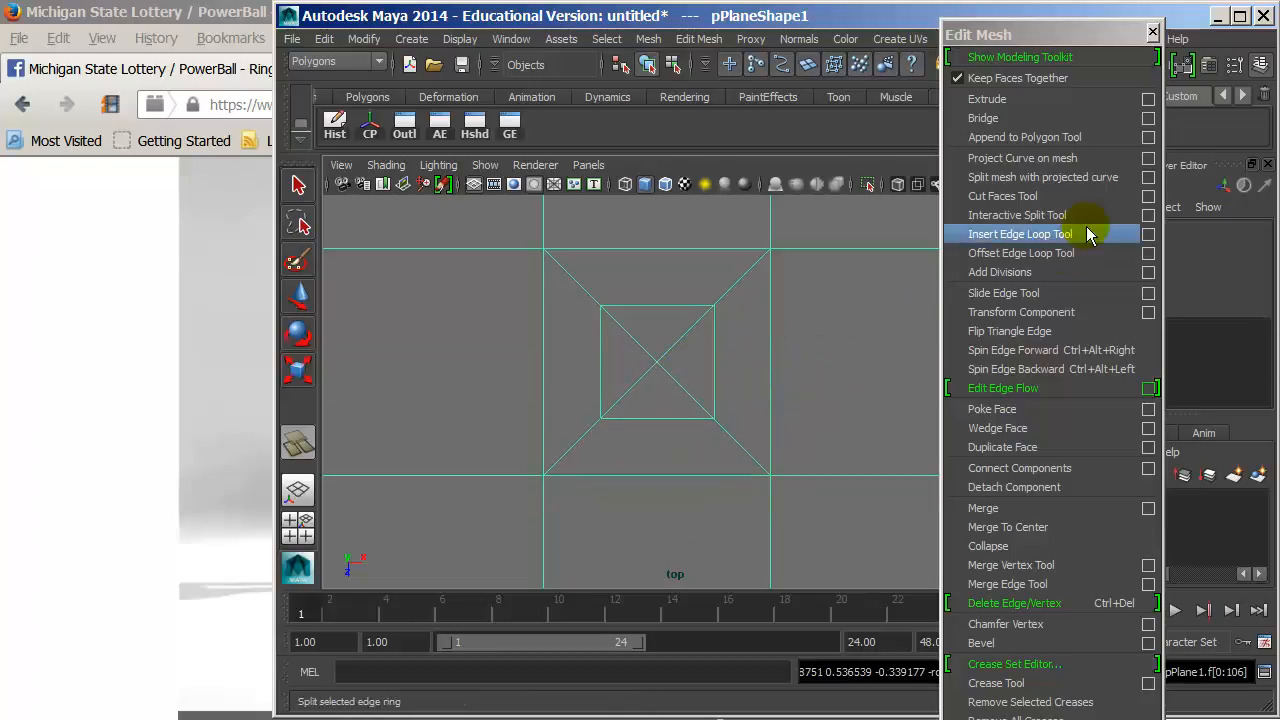
# - Check the Cut Faces options and cut the plane vertically and horizontally through the poked face's centre with the interactive cut direction
pyautogui.click(1148, 196)
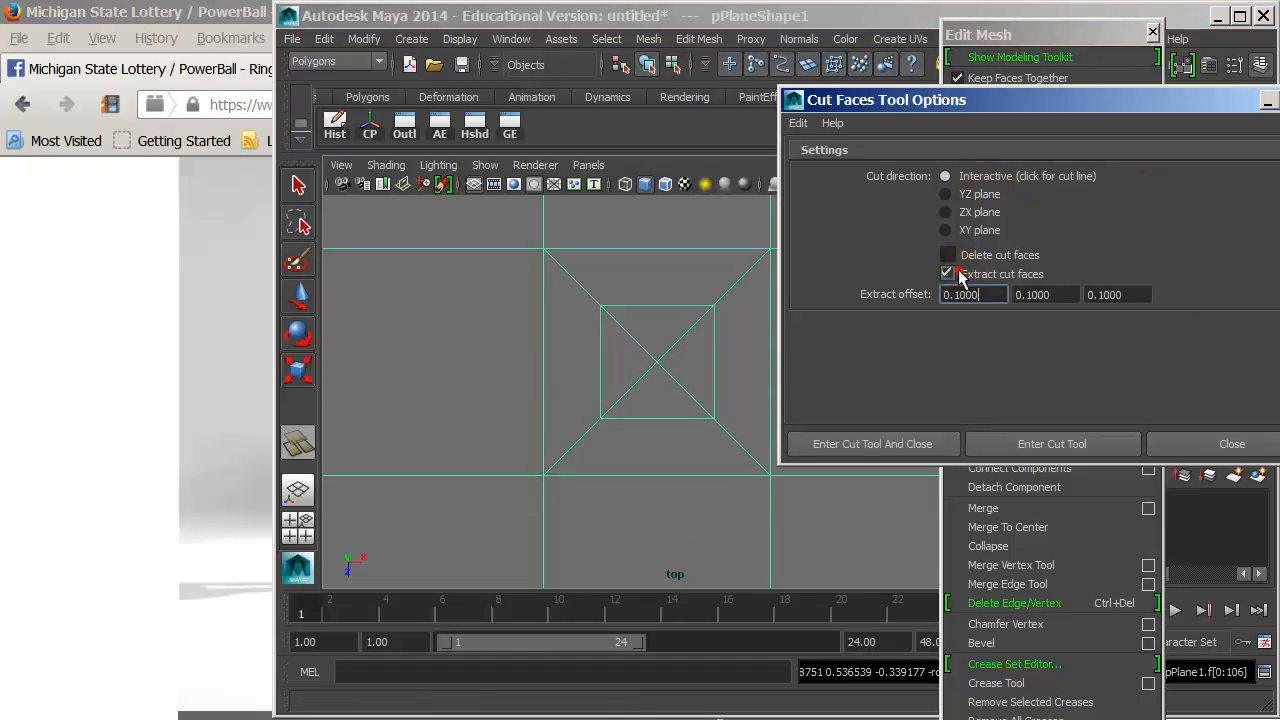
pyautogui.click(872, 443)
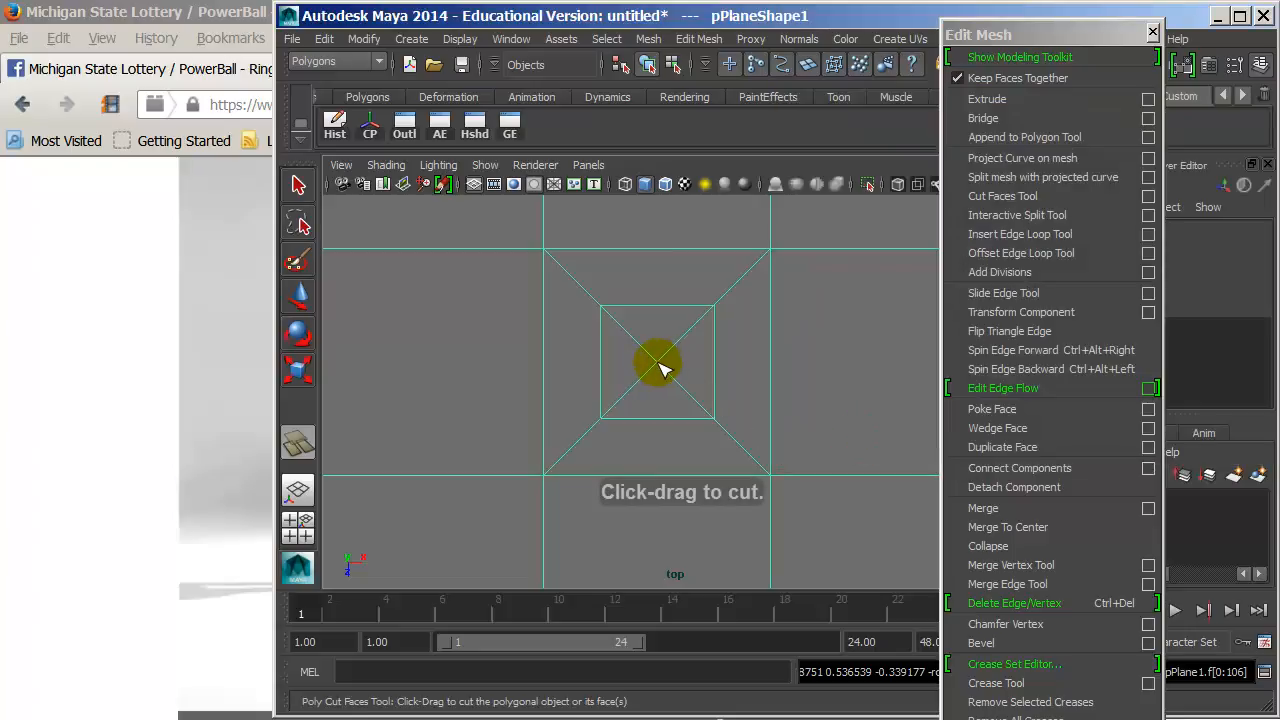
pyautogui.moveTo(660, 368); pyautogui.dragTo(662, 385)
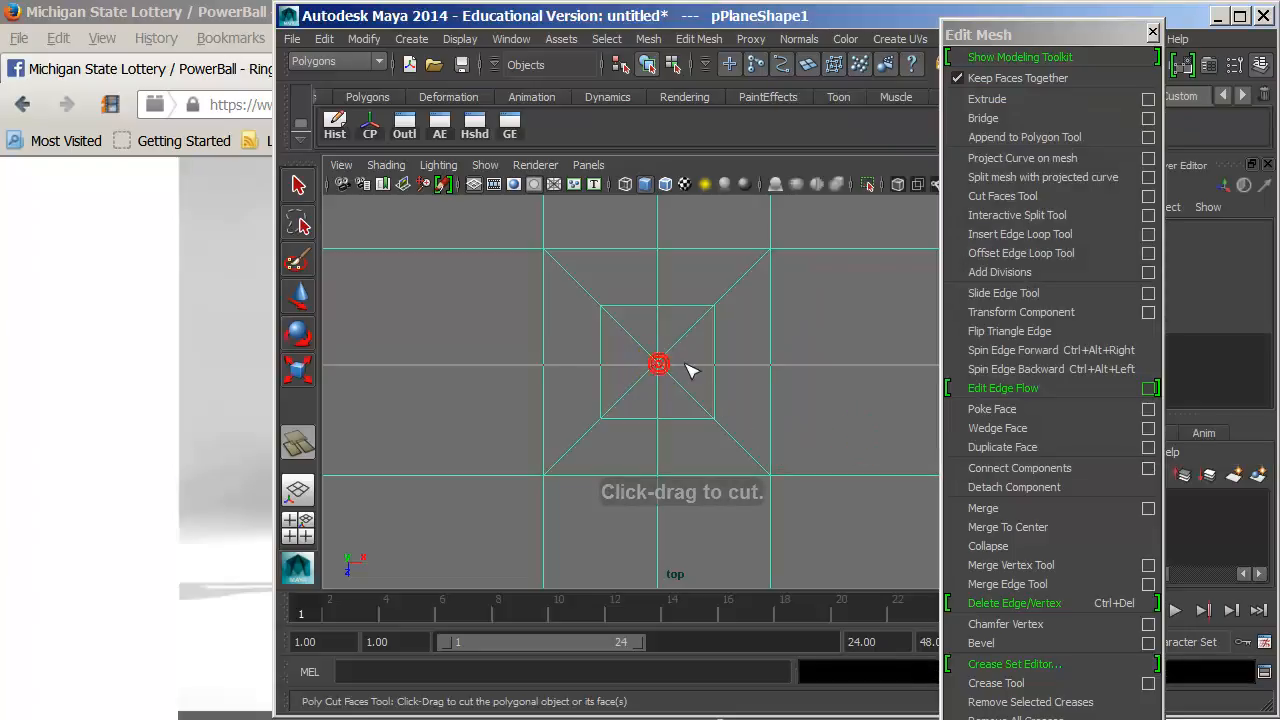
# - Move the vertices of the inner square around the poked centre to shape it into a rough octagon
pyautogui.press('w')
pyautogui.moveTo(700, 320); pyautogui.dragTo(651, 311, button='right')
pyautogui.moveTo(613, 375); pyautogui.dragTo(625, 368)
pyautogui.moveTo(636, 296); pyautogui.dragTo(655, 328)
pyautogui.click(654, 336)
pyautogui.hotkey('ctrl', 'z')
pyautogui.moveTo(692, 335); pyautogui.dragTo(777, 365)
pyautogui.moveTo(696, 407); pyautogui.dragTo(660, 475)
# - Select the faces inside the octagon and extrude them downward in the perspective view to form a recess
pyautogui.moveTo(634, 392); pyautogui.dragTo(637, 424, button='right')
pyautogui.press('space')
pyautogui.moveTo(623, 334); pyautogui.dragTo(659, 309)
pyautogui.press('f')
pyautogui.press('space')
pyautogui.moveTo(568, 391); pyautogui.dragTo(572, 228)
pyautogui.moveTo(632, 335); pyautogui.dragTo(632, 364)
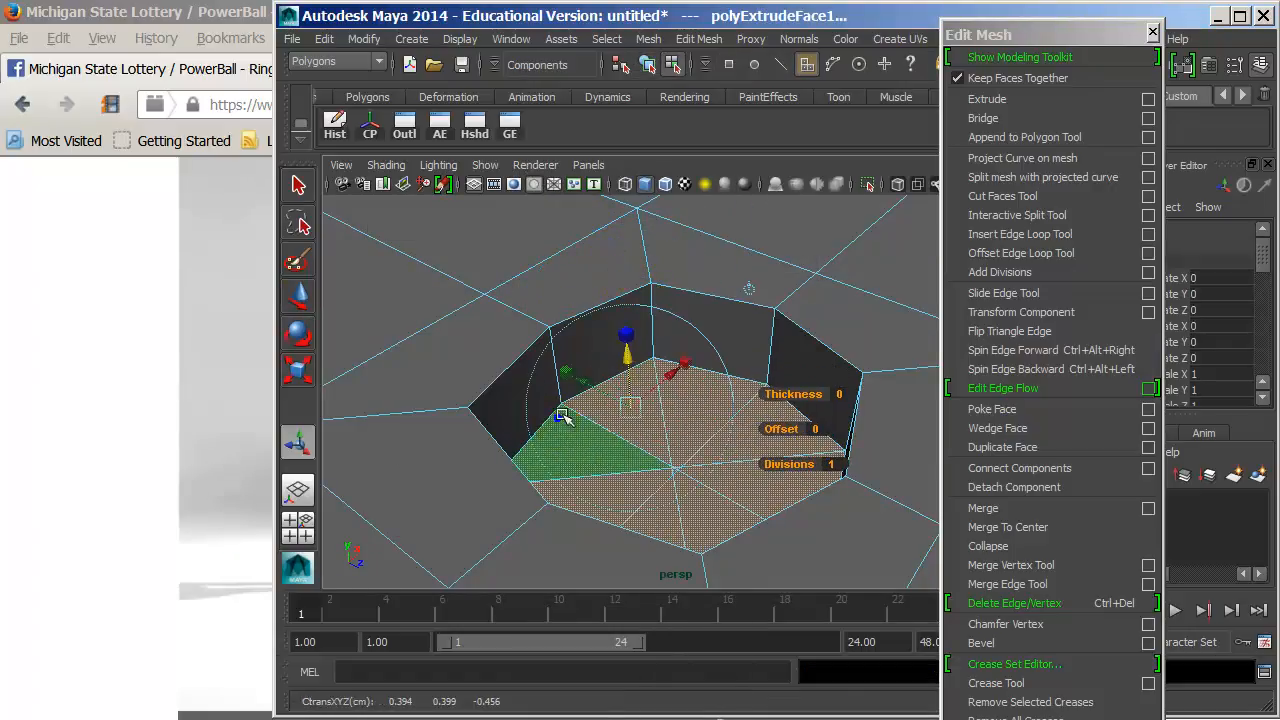
# - Return to object selection, inspect the octagonal recess in smooth mesh preview, and restore the unsmoothed display
pyautogui.moveTo(560, 421); pyautogui.dragTo(646, 340, button='right')
pyautogui.keyDown('alt'); pyautogui.moveTo(820, 363); pyautogui.dragTo(857, 349); pyautogui.keyUp('alt')
pyautogui.keyDown('alt'); pyautogui.moveTo(857, 349); pyautogui.dragTo(606, 361, button='right'); pyautogui.keyUp('alt')
pyautogui.keyDown('alt'); pyautogui.moveTo(606, 361); pyautogui.dragTo(518, 330); pyautogui.keyUp('alt')
pyautogui.click(520, 246)
pyautogui.keyDown('alt'); pyautogui.moveTo(520, 248); pyautogui.dragTo(560, 323); pyautogui.keyUp('alt')
pyautogui.keyDown('alt'); pyautogui.moveTo(560, 323); pyautogui.dragTo(766, 364, button='right'); pyautogui.keyUp('alt')
pyautogui.click(733, 358)
pyautogui.press('3')
pyautogui.keyDown('alt'); pyautogui.moveTo(752, 360); pyautogui.dragTo(720, 313); pyautogui.keyUp('alt')
pyautogui.click(503, 224)
pyautogui.moveTo(718, 376)
pyautogui.keyDown('alt'); pyautogui.mouseDown()
pyautogui.moveTo(845, 433)
pyautogui.moveTo(764, 443)
pyautogui.moveTo(734, 380)
pyautogui.mouseUp(); pyautogui.keyUp('alt')
pyautogui.click(728, 380)
pyautogui.press('1')
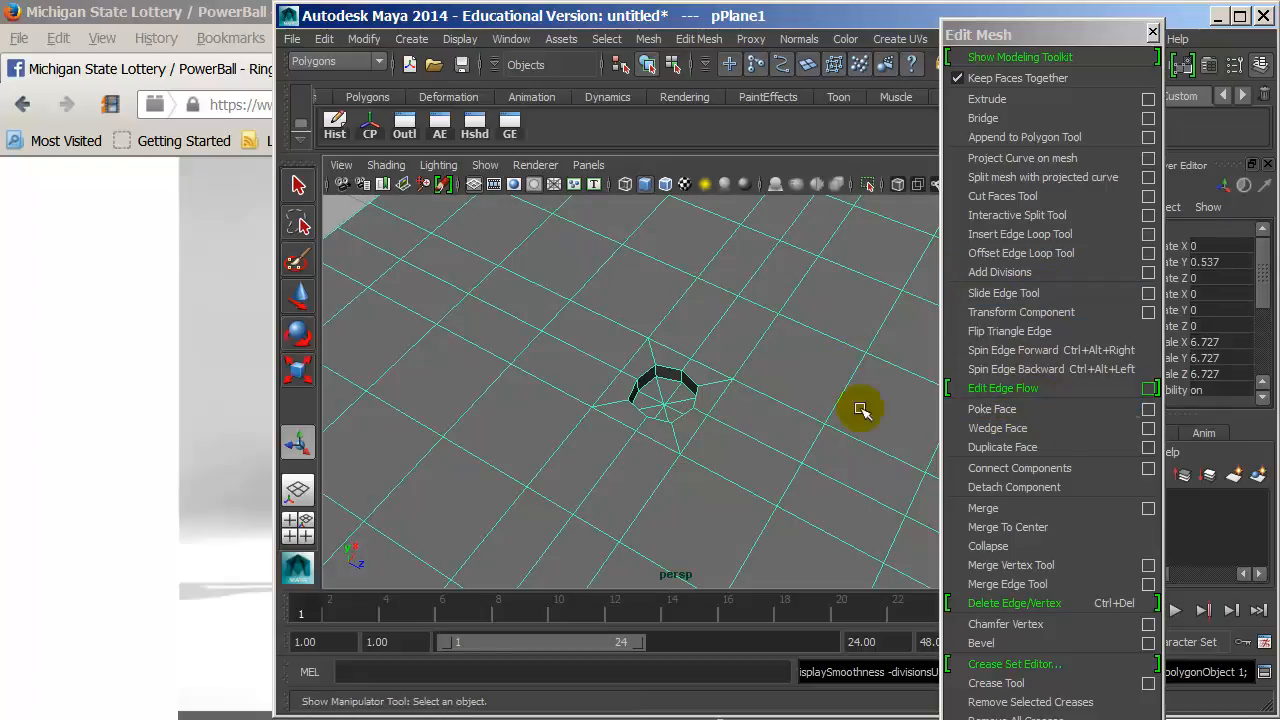
# - Try Wedge Face with only the outer edge of the plane's corner face selected
pyautogui.keyDown('alt'); pyautogui.moveTo(662, 412); pyautogui.dragTo(736, 388); pyautogui.keyUp('alt')
pyautogui.moveTo(725, 306); pyautogui.dragTo(724, 350, button='right')
pyautogui.keyDown('alt'); pyautogui.moveTo(735, 324); pyautogui.dragTo(352, 389, button='middle'); pyautogui.keyUp('alt')
pyautogui.click(638, 301)
pyautogui.moveTo(638, 301); pyautogui.dragTo(714, 301, button='right')
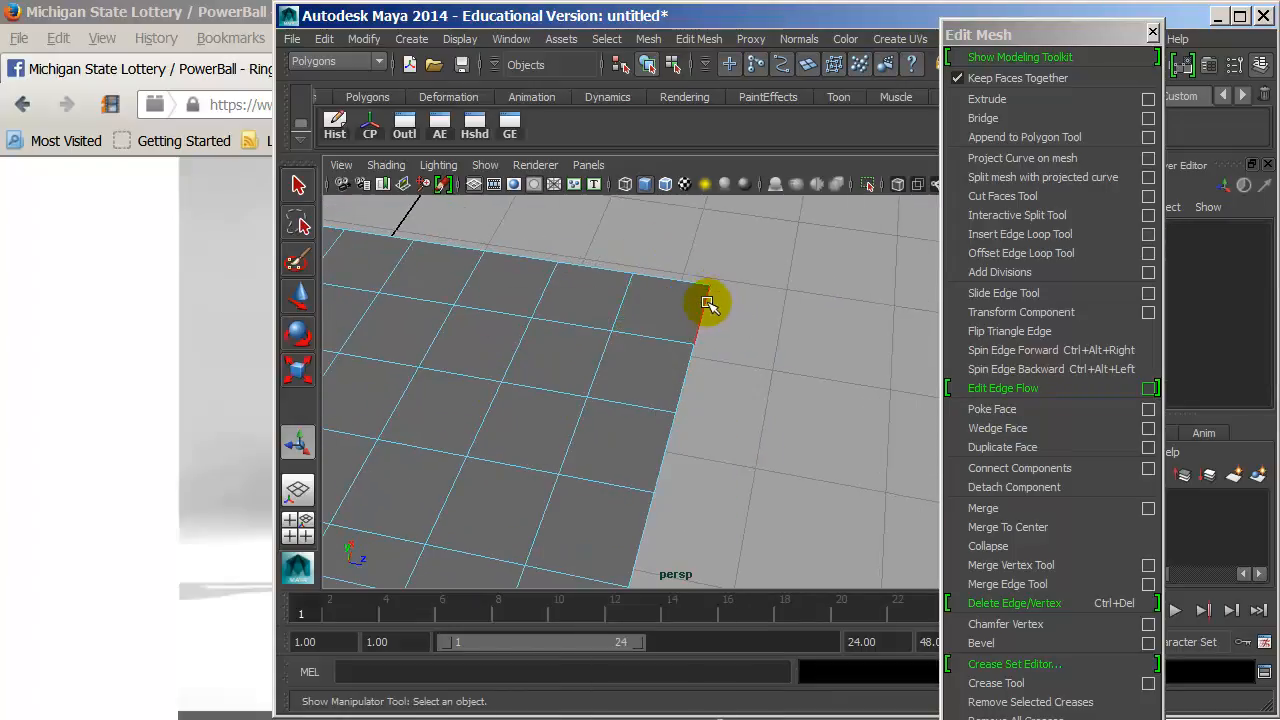
pyautogui.click(700, 306)
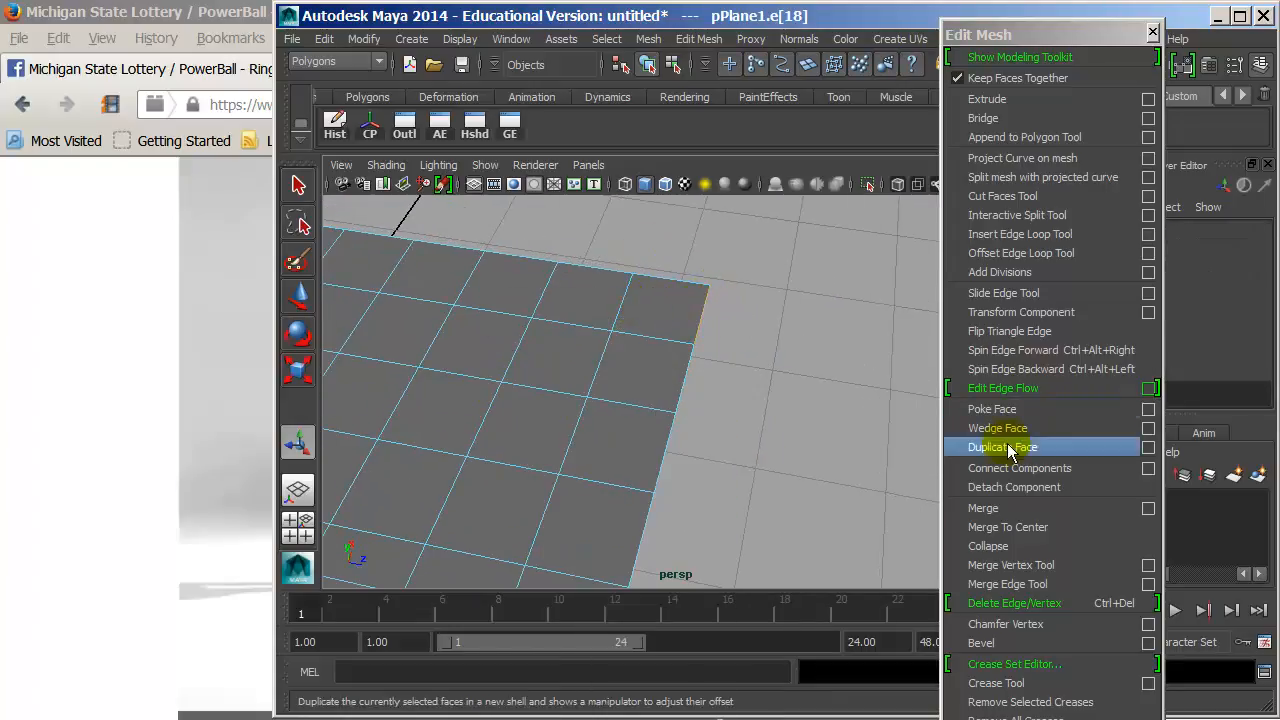
pyautogui.click(1008, 430)
# - Select the plane's corner face together with its outer edge using Multi selection and wedge the face about that edge
pyautogui.moveTo(651, 306); pyautogui.dragTo(690, 316, button='right')
pyautogui.click(660, 300)
pyautogui.click(690, 322)
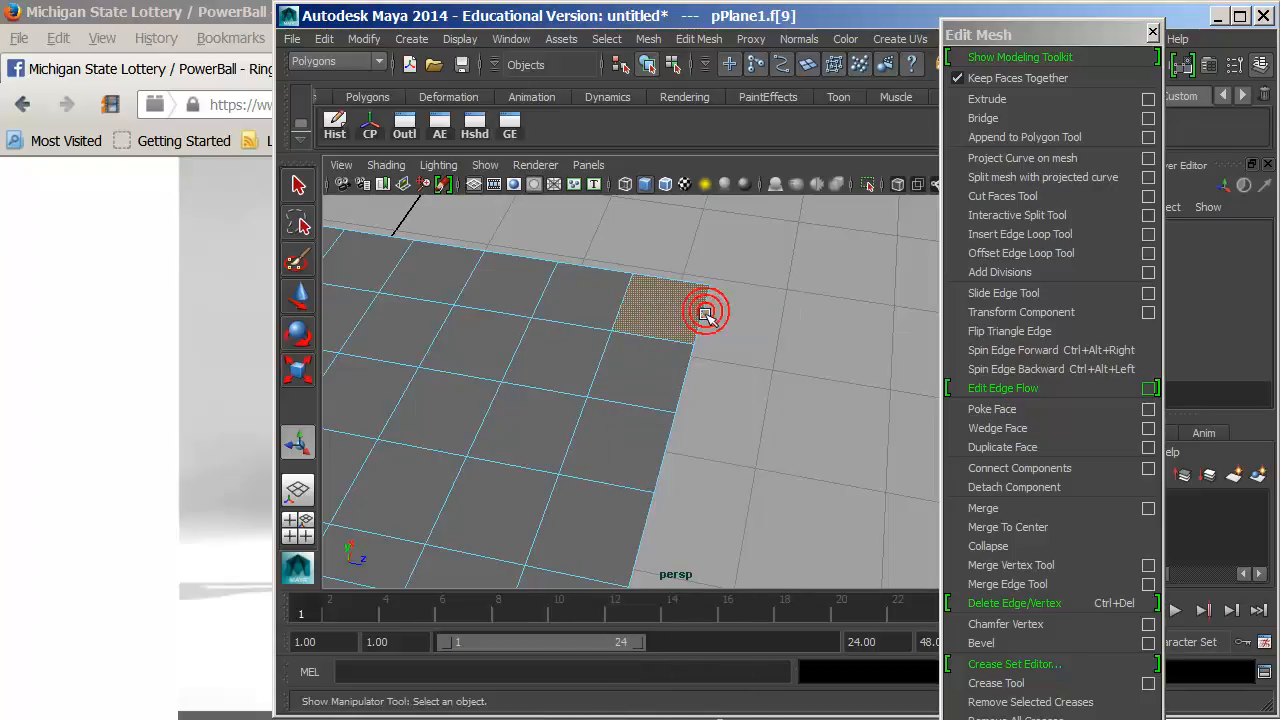
pyautogui.click(997, 428)
pyautogui.keyDown('alt'); pyautogui.moveTo(749, 394); pyautogui.dragTo(745, 335); pyautogui.keyUp('alt')
pyautogui.press('f')
# - Extrude the end face of the corner wedge outward beyond the plane's border into a long block
pyautogui.moveTo(803, 424)
pyautogui.keyDown('alt'); pyautogui.mouseDown()
pyautogui.moveTo(894, 414)
pyautogui.moveTo(806, 414)
pyautogui.mouseUp(); pyautogui.keyUp('alt')
pyautogui.keyDown('alt'); pyautogui.moveTo(806, 414); pyautogui.dragTo(635, 414, button='right'); pyautogui.keyUp('alt')
pyautogui.keyDown('alt'); pyautogui.moveTo(635, 414); pyautogui.dragTo(1069, 406); pyautogui.keyUp('alt')
pyautogui.click(1003, 99)
pyautogui.keyDown('alt'); pyautogui.moveTo(590, 385); pyautogui.dragTo(449, 383, button='right'); pyautogui.keyUp('alt')
pyautogui.keyDown('alt'); pyautogui.moveTo(449, 383); pyautogui.dragTo(548, 384); pyautogui.keyUp('alt')
pyautogui.keyDown('alt'); pyautogui.moveTo(828, 393); pyautogui.dragTo(783, 388); pyautogui.keyUp('alt')
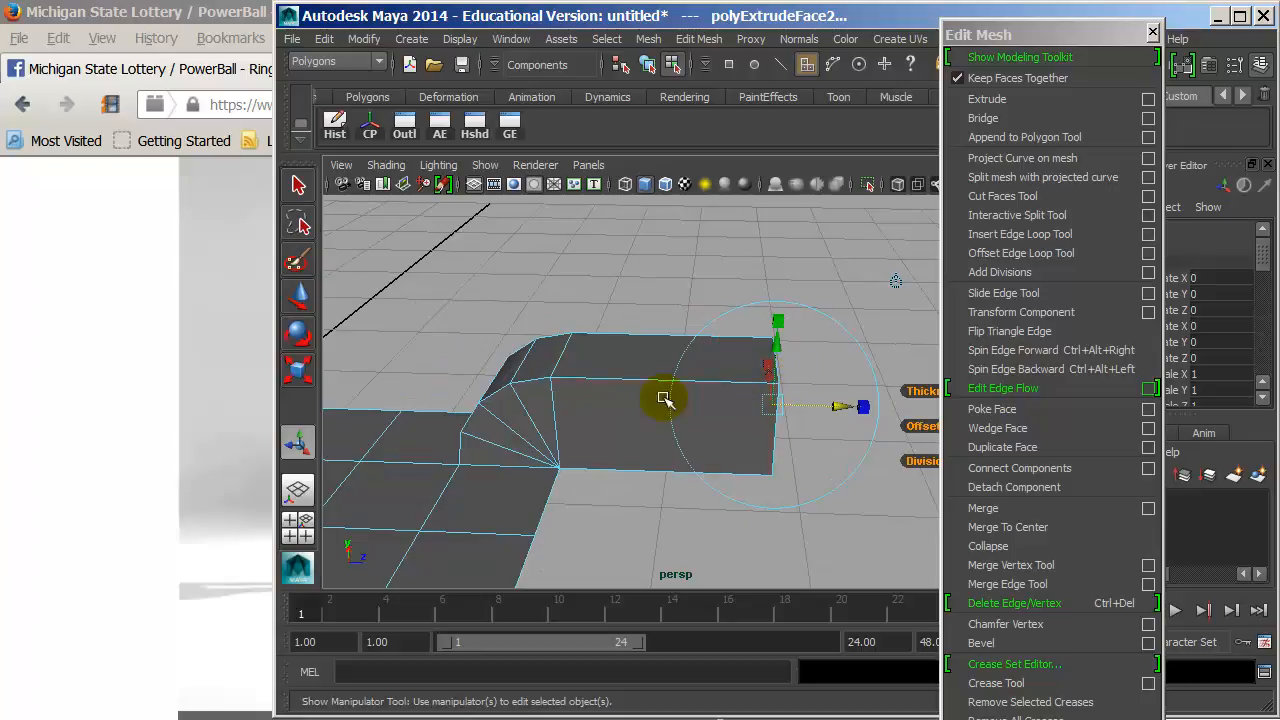
# - Select another border face plus an unconnected edge in the plane's interior and try Wedge Face on them
pyautogui.keyDown('alt'); pyautogui.moveTo(514, 395); pyautogui.dragTo(689, 389, button='middle'); pyautogui.keyUp('alt')
pyautogui.keyDown('alt'); pyautogui.moveTo(689, 389); pyautogui.dragTo(446, 486); pyautogui.keyUp('alt')
pyautogui.click(452, 398)
pyautogui.keyDown('alt'); pyautogui.moveTo(462, 454); pyautogui.dragTo(576, 455, button='middle'); pyautogui.keyUp('alt')
pyautogui.keyDown('alt'); pyautogui.moveTo(576, 455); pyautogui.dragTo(694, 409); pyautogui.keyUp('alt')
pyautogui.rightClick(697, 353)
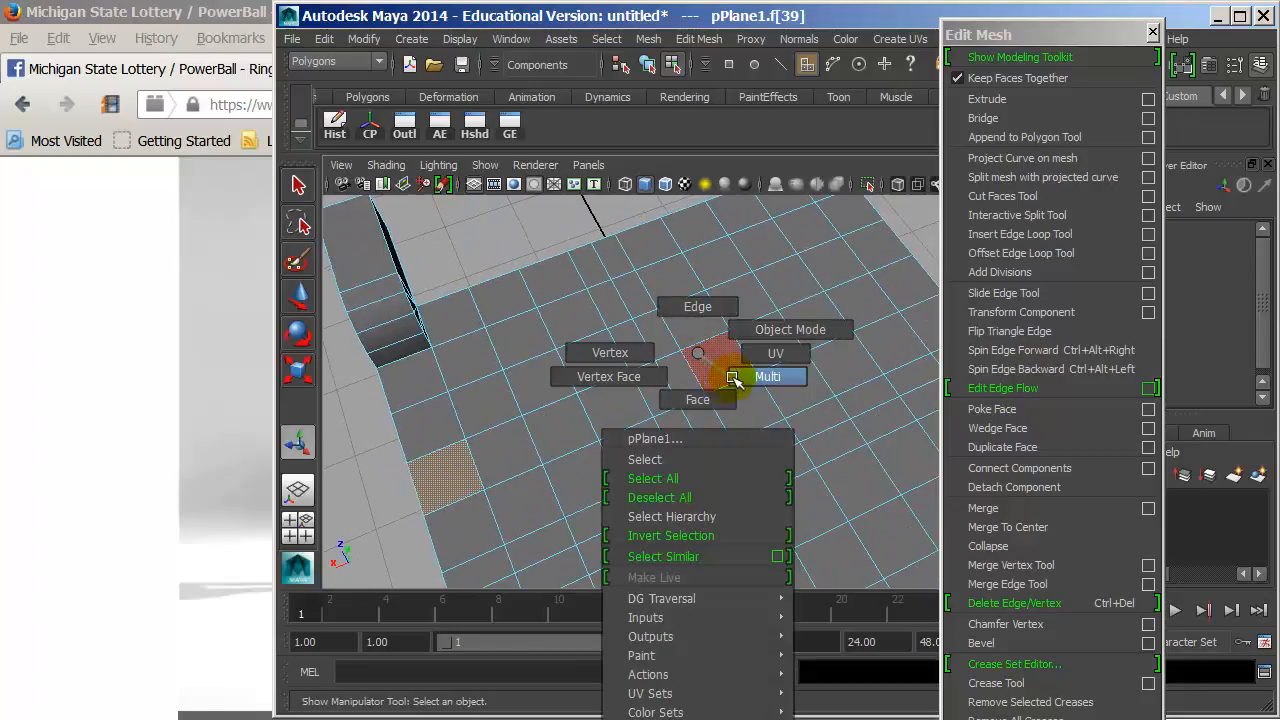
pyautogui.moveTo(727, 381); pyautogui.dragTo(730, 380, button='right')
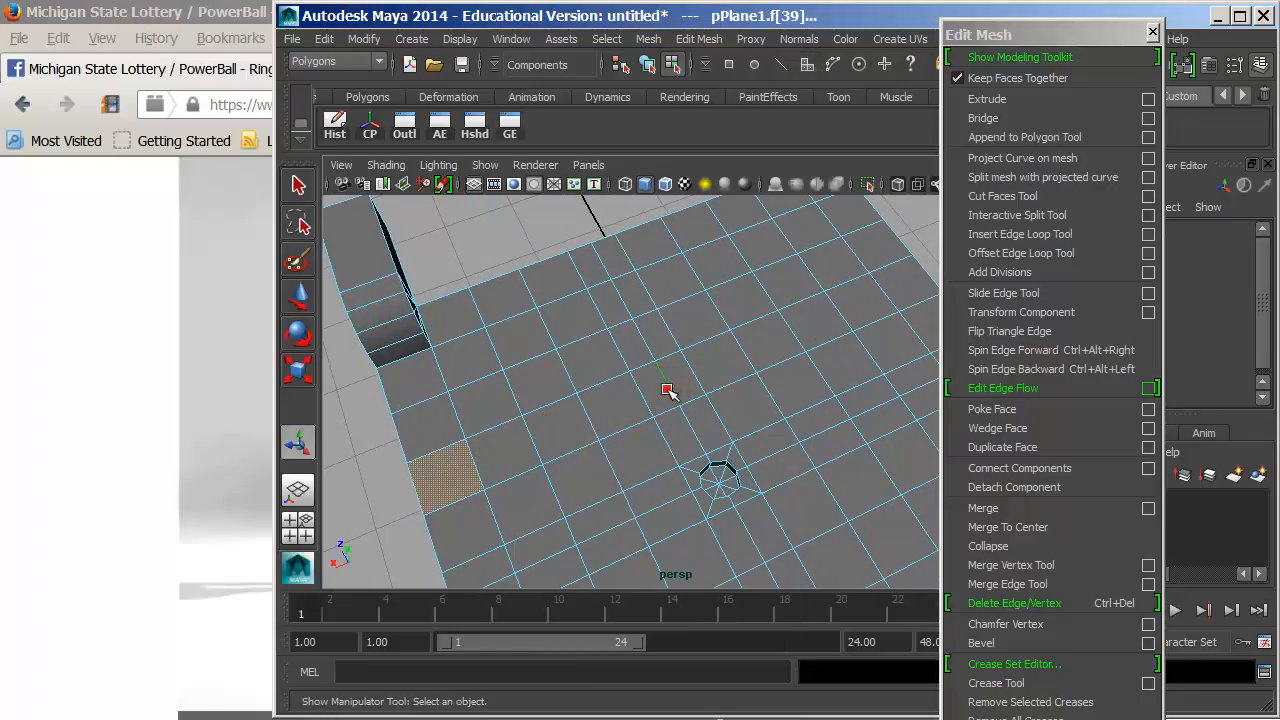
pyautogui.click(990, 427)
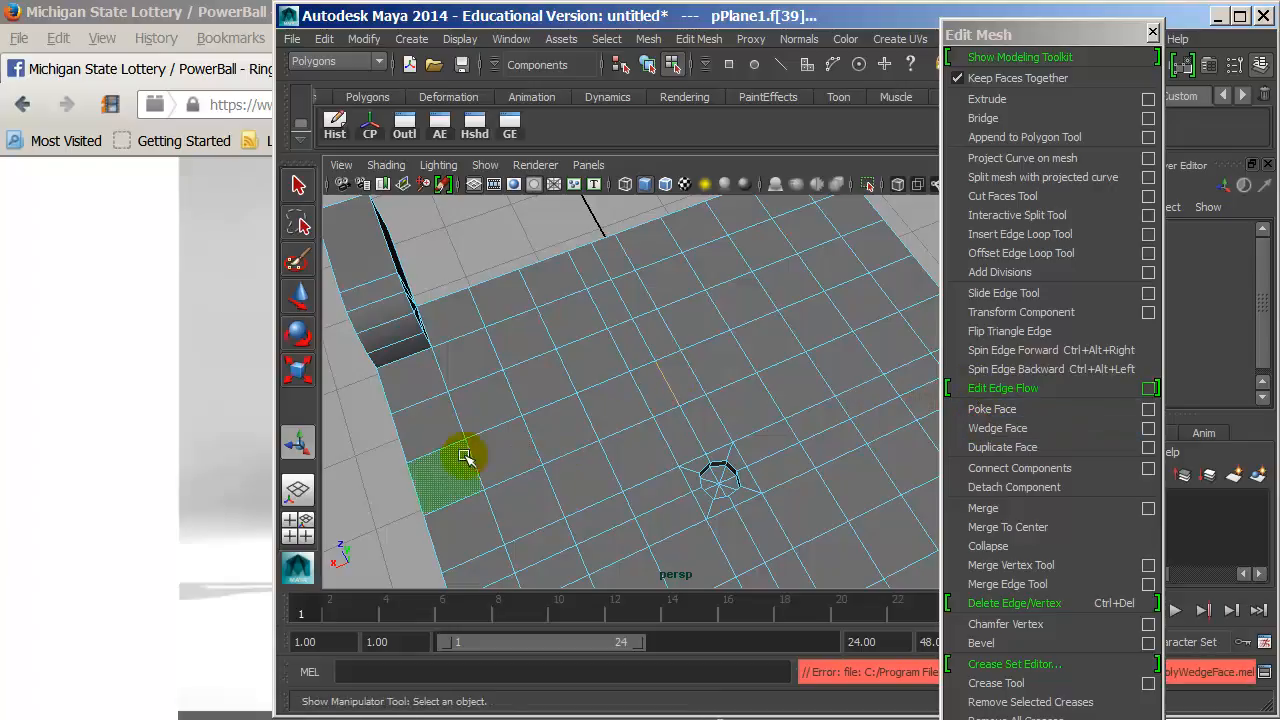
# - Add the selected border face's own outer edge to the selection and wedge the face about that edge
pyautogui.press('f')
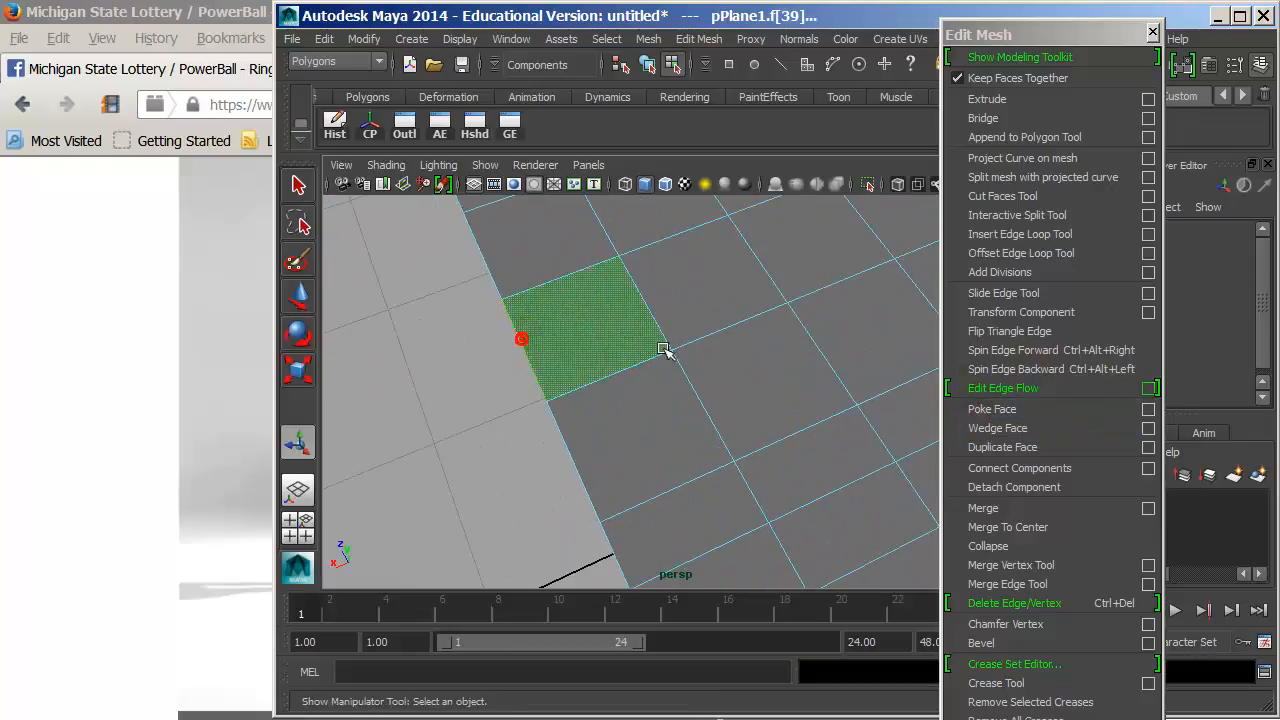
pyautogui.click(993, 434)
pyautogui.keyDown('alt'); pyautogui.moveTo(694, 414); pyautogui.dragTo(837, 363); pyautogui.keyUp('alt')
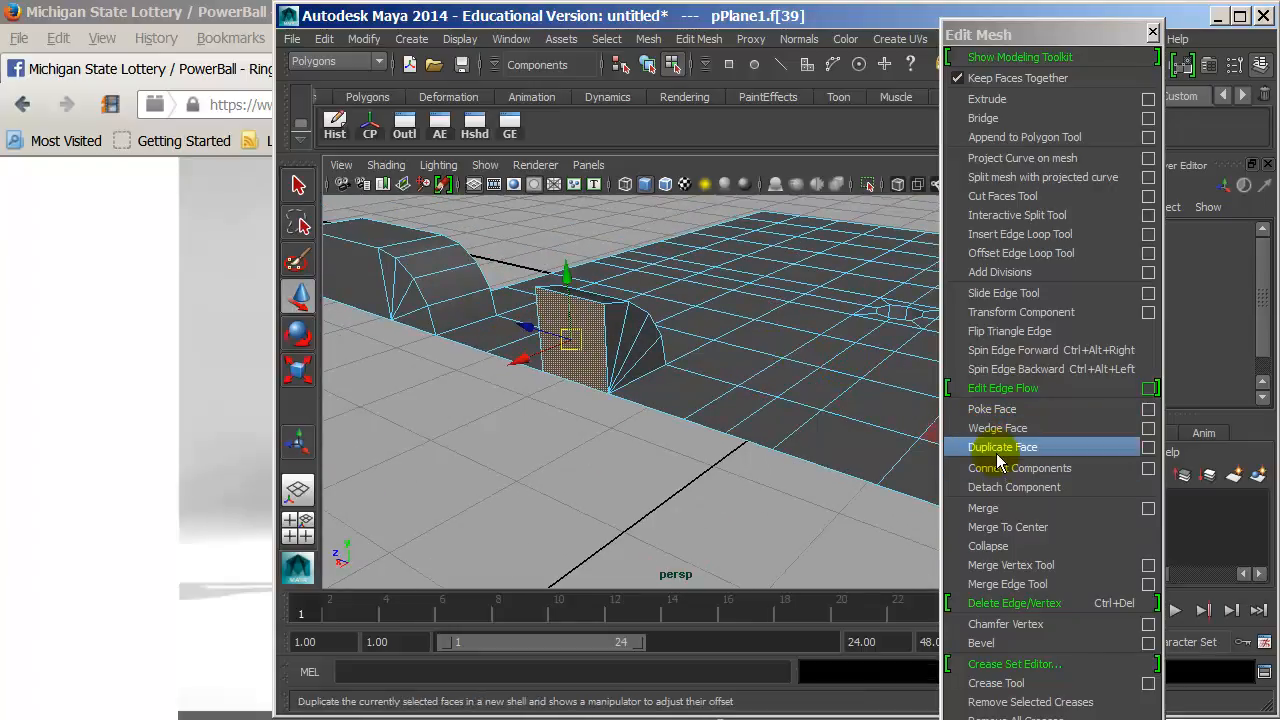
# - Select the three rows of faces along the plane's wedged side, including the extruded block, and duplicate them with Duplicate Face
pyautogui.keyDown('alt'); pyautogui.moveTo(800, 403); pyautogui.dragTo(497, 355); pyautogui.keyUp('alt')
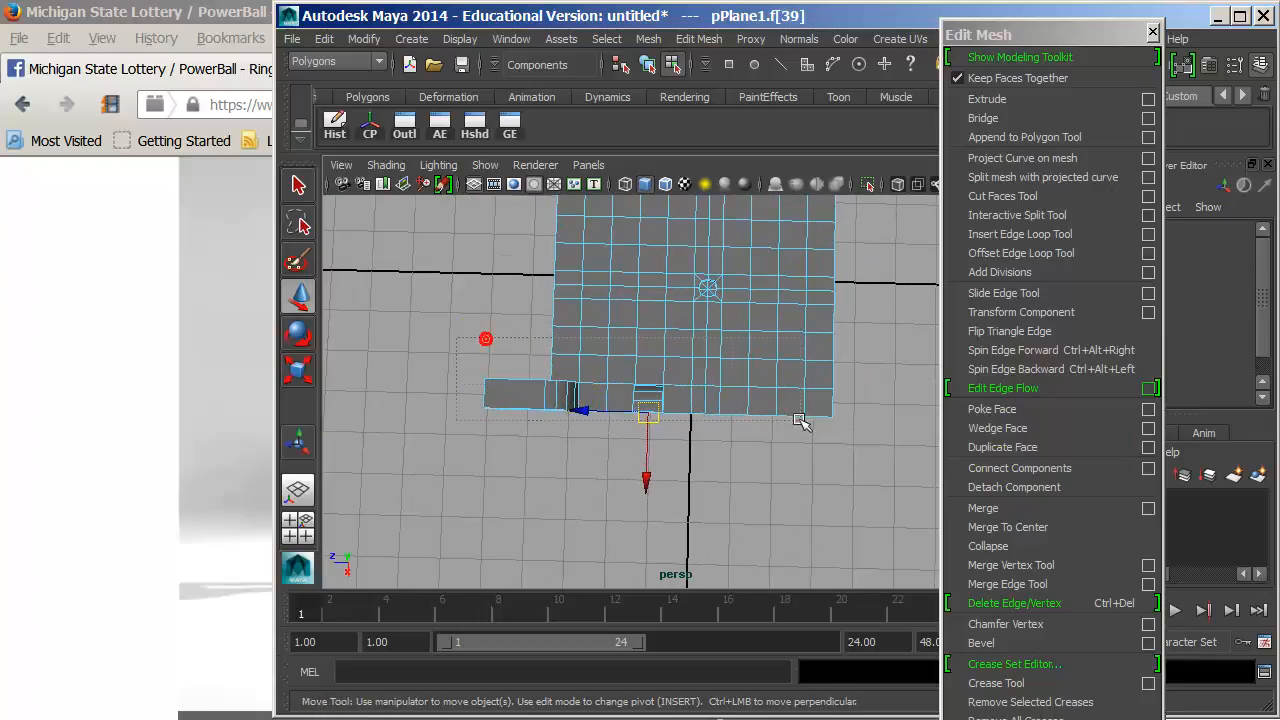
pyautogui.moveTo(733, 385); pyautogui.dragTo(900, 522)
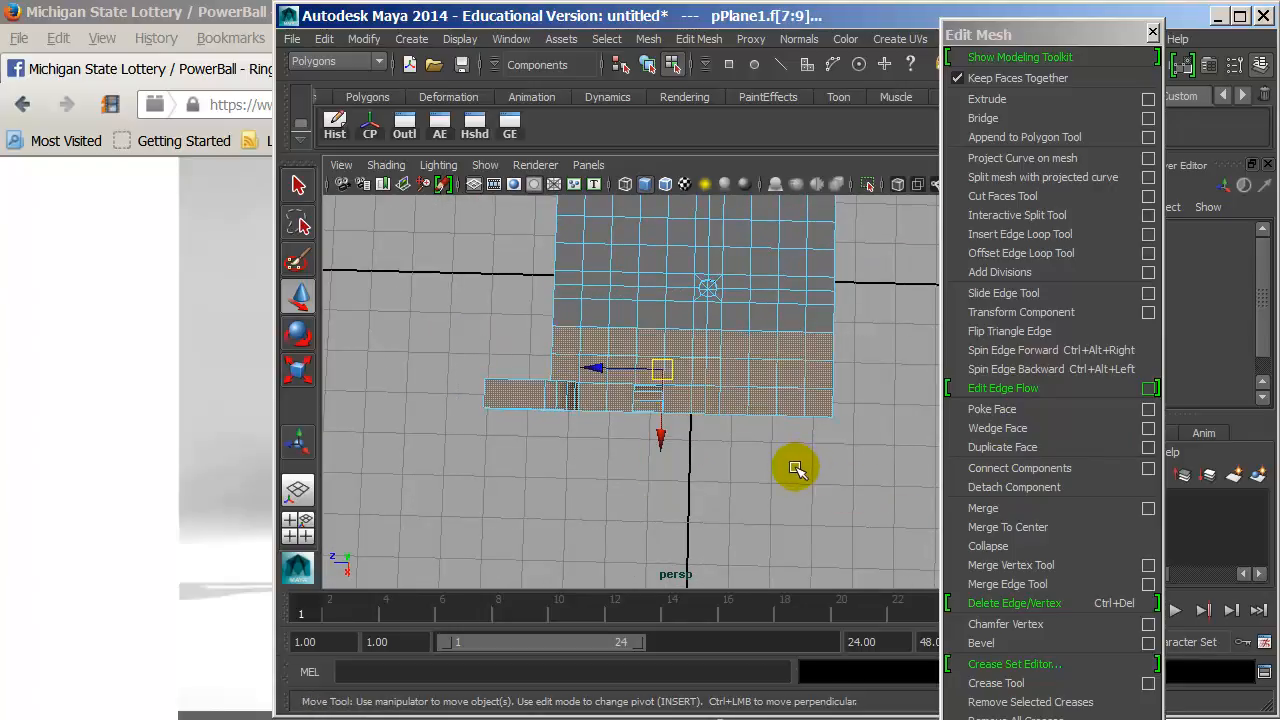
pyautogui.click(1001, 447)
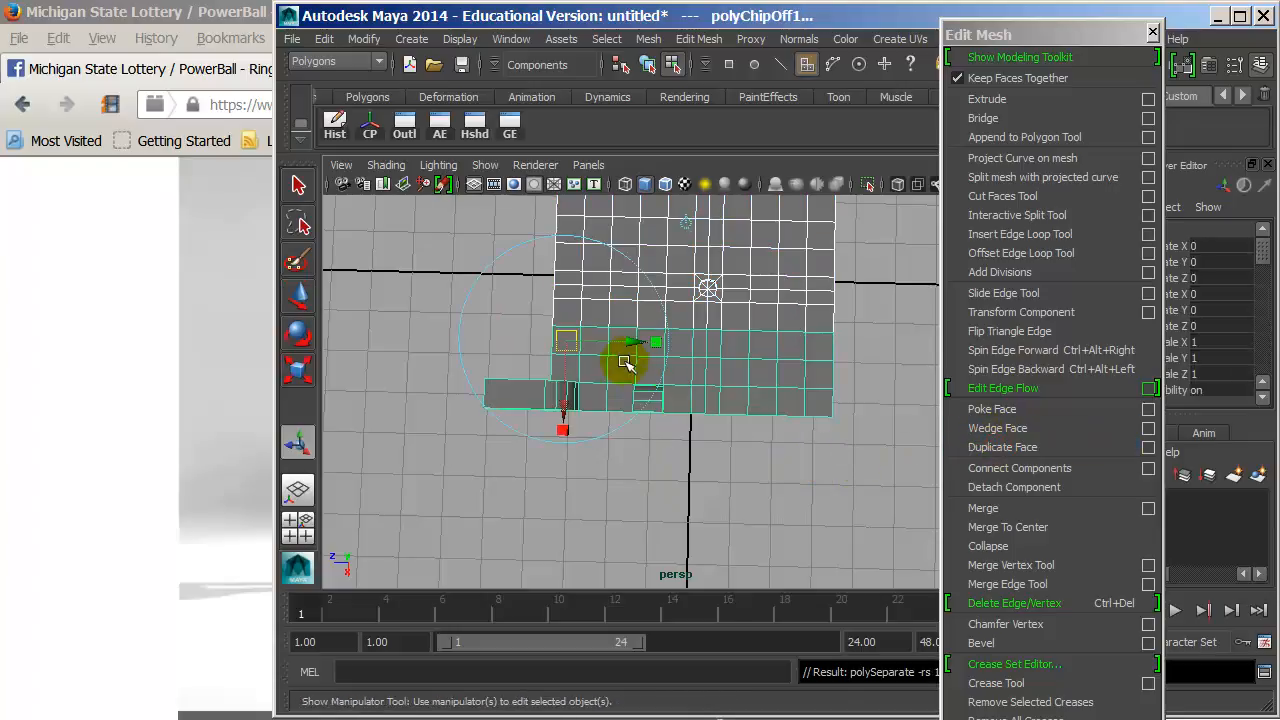
# - Select the duplicated strip as an object and move it outward beside the plane to an X translation of about 0.303
pyautogui.moveTo(711, 357); pyautogui.dragTo(772, 303, button='right')
pyautogui.click(729, 358)
pyautogui.click(789, 358)
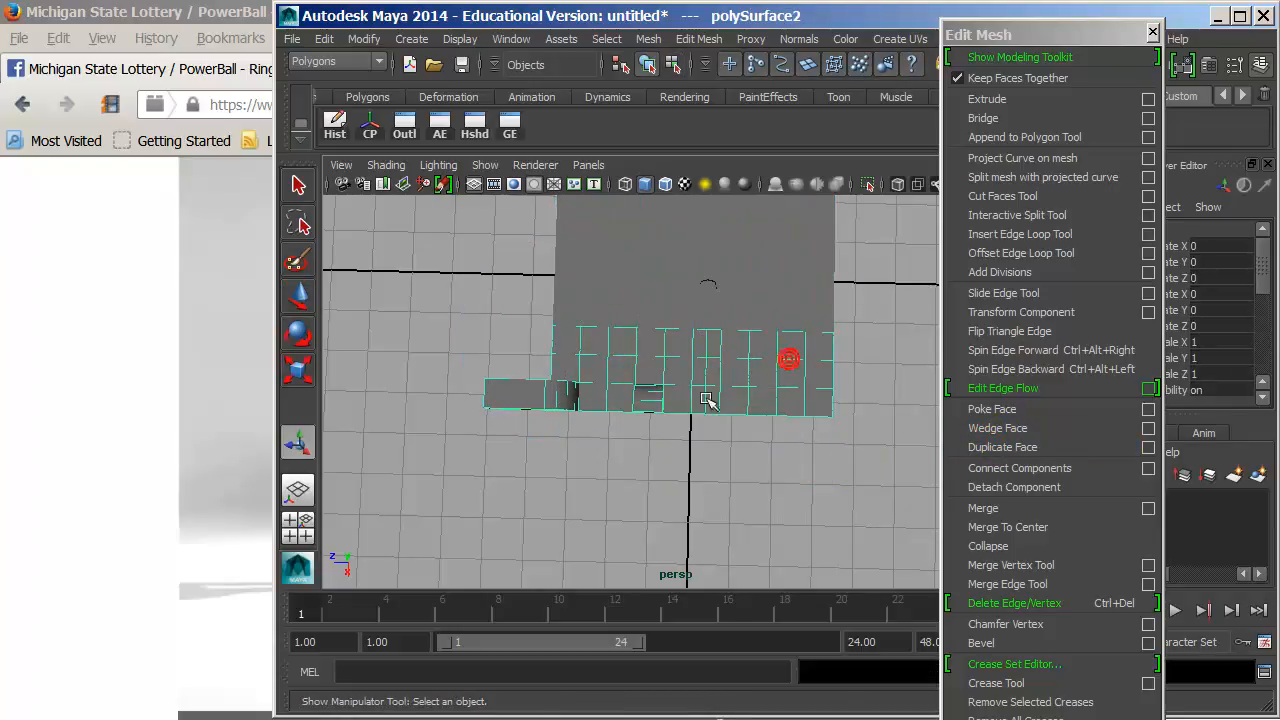
pyautogui.press('w')
pyautogui.keyDown('alt'); pyautogui.moveTo(680, 352); pyautogui.dragTo(850, 347); pyautogui.keyUp('alt')
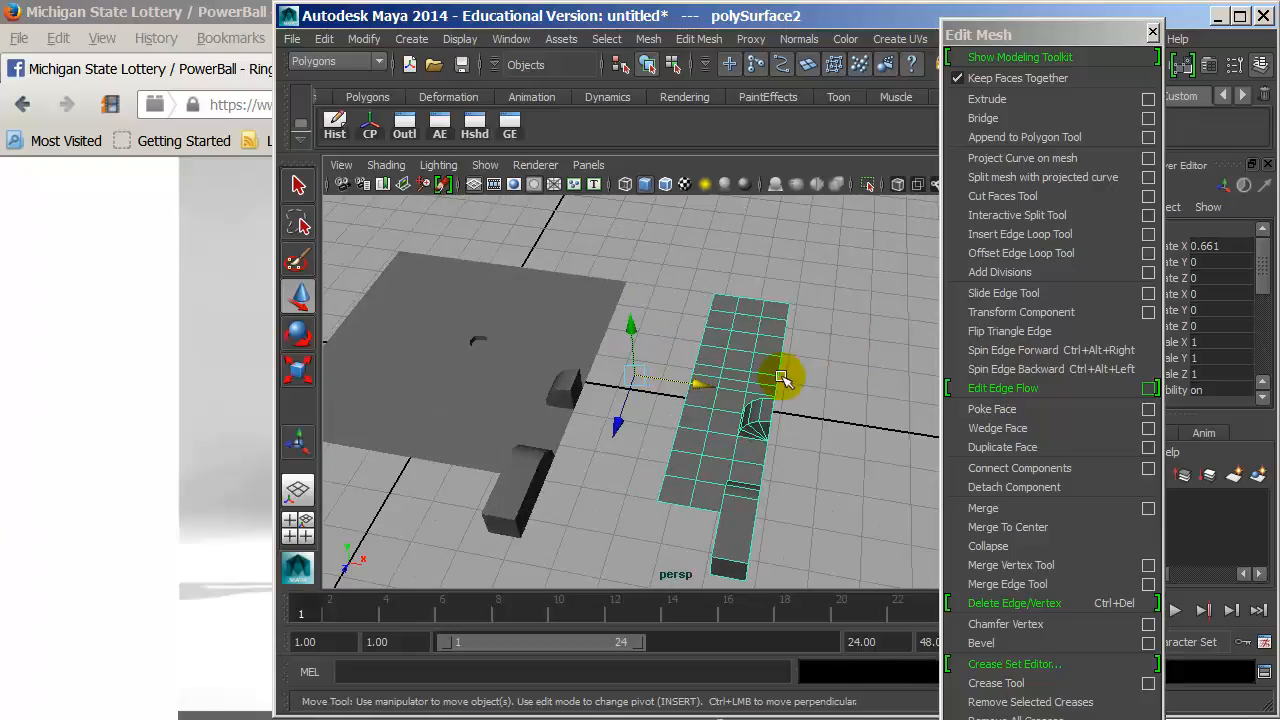
pyautogui.moveTo(692, 386); pyautogui.dragTo(608, 374)
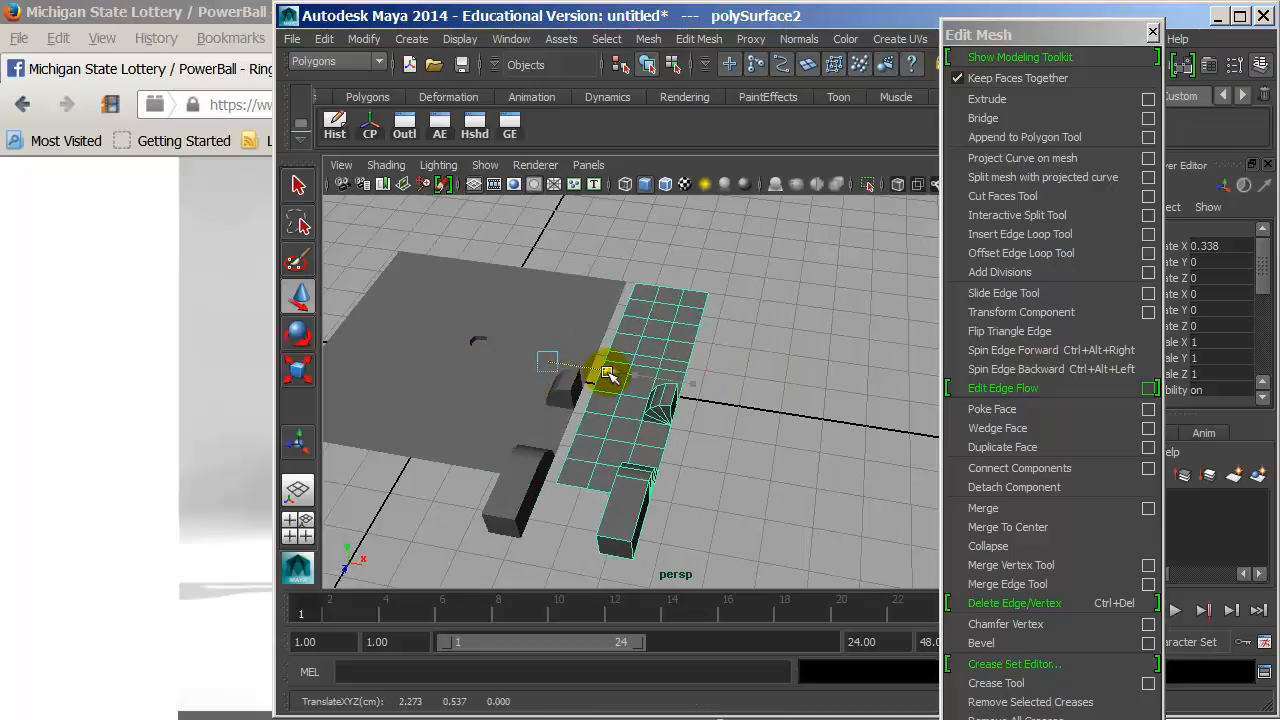
# - Duplicate the strip, offset the copy outward along X, and repeat the duplication with the same spacing three times
pyautogui.hotkey('ctrl', 'd')
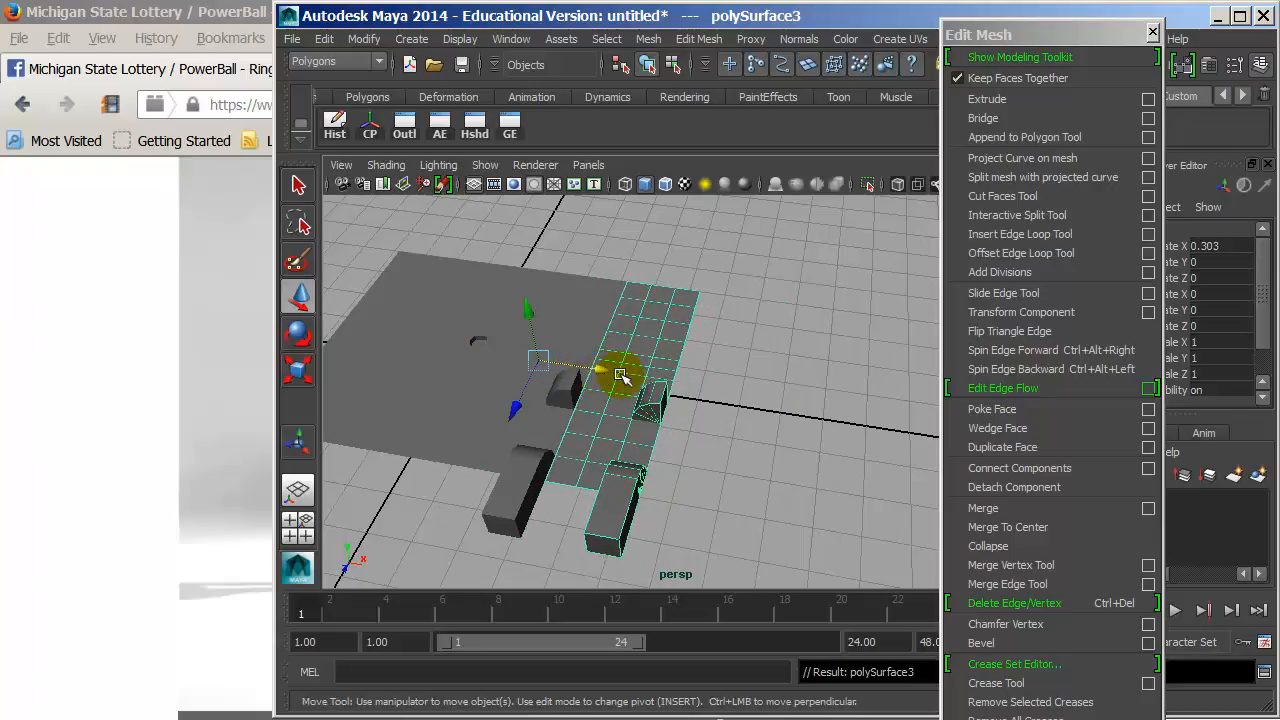
pyautogui.moveTo(605, 373); pyautogui.dragTo(700, 376)
pyautogui.hotkey('shift', 'd')
pyautogui.hotkey('shift', 'd')
pyautogui.hotkey('shift', 'd')
# - Reselect the original duplicated strip, move it farther out from the plane, and switch it to component selection
pyautogui.keyDown('alt'); pyautogui.moveTo(828, 420); pyautogui.dragTo(500, 370, button='middle'); pyautogui.keyUp('alt')
pyautogui.click(600, 274)
pyautogui.keyDown('alt'); pyautogui.moveTo(775, 355); pyautogui.dragTo(584, 296); pyautogui.keyUp('alt')
pyautogui.keyDown('alt'); pyautogui.moveTo(640, 348); pyautogui.dragTo(731, 437, button='right'); pyautogui.keyUp('alt')
pyautogui.keyDown('alt'); pyautogui.moveTo(731, 437); pyautogui.dragTo(686, 441); pyautogui.keyUp('alt')
pyautogui.keyDown('alt'); pyautogui.moveTo(678, 445); pyautogui.dragTo(571, 429); pyautogui.keyUp('alt')
pyautogui.click(686, 432)
pyautogui.click(705, 432)
pyautogui.rightClick(580, 392)
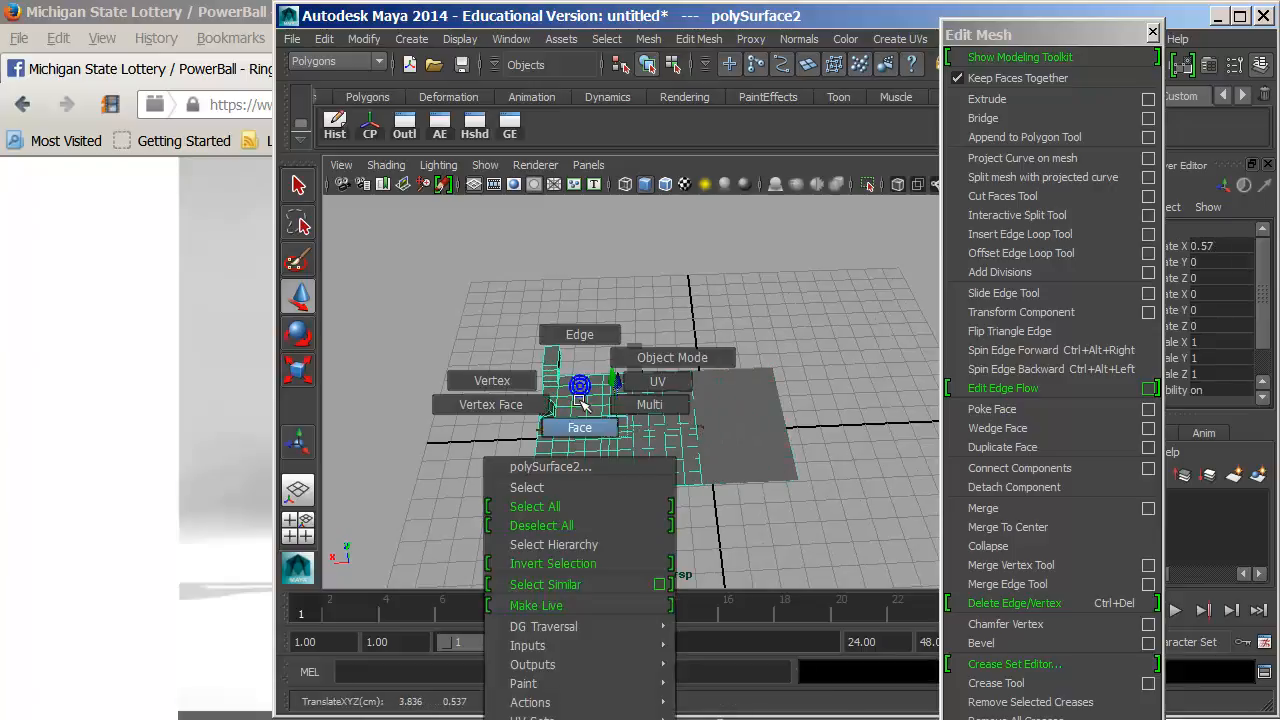
pyautogui.moveTo(580, 392); pyautogui.dragTo(592, 372, button='right')
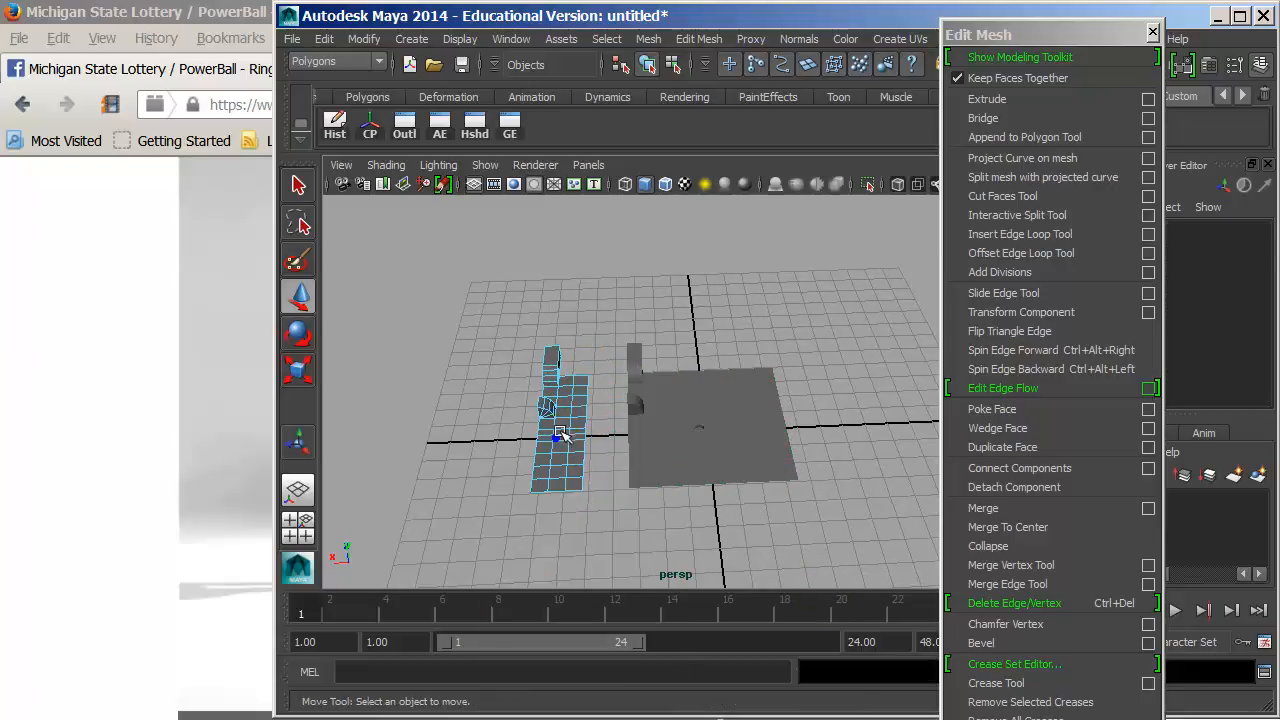
# - Move the duplicated strip back against the plane, duplicate it with an outward offset along X, and repeat the duplication five times
pyautogui.click(556, 420)
pyautogui.moveTo(578, 429); pyautogui.dragTo(560, 430)
pyautogui.hotkey('ctrl', 'd')
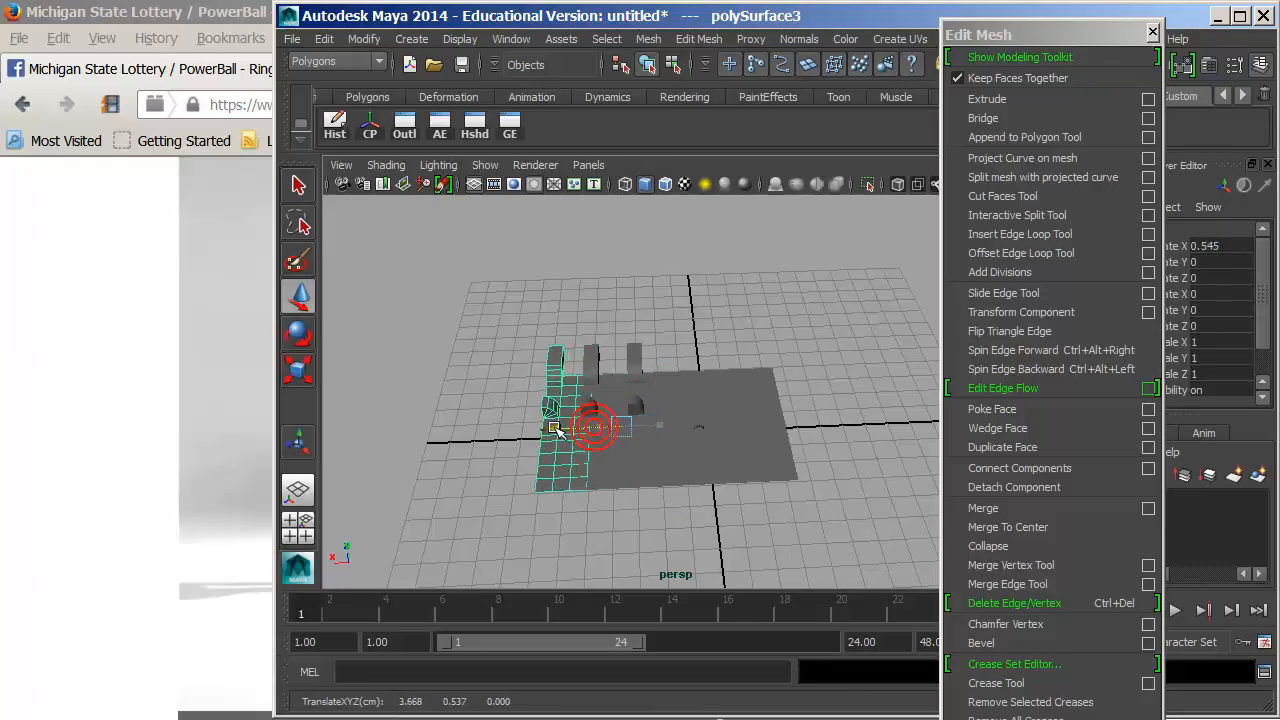
pyautogui.hotkey('shift', 'd')
pyautogui.hotkey('shift', 'd')
pyautogui.hotkey('shift', 'd')
pyautogui.hotkey('shift', 'd')
pyautogui.hotkey('shift', 'd')
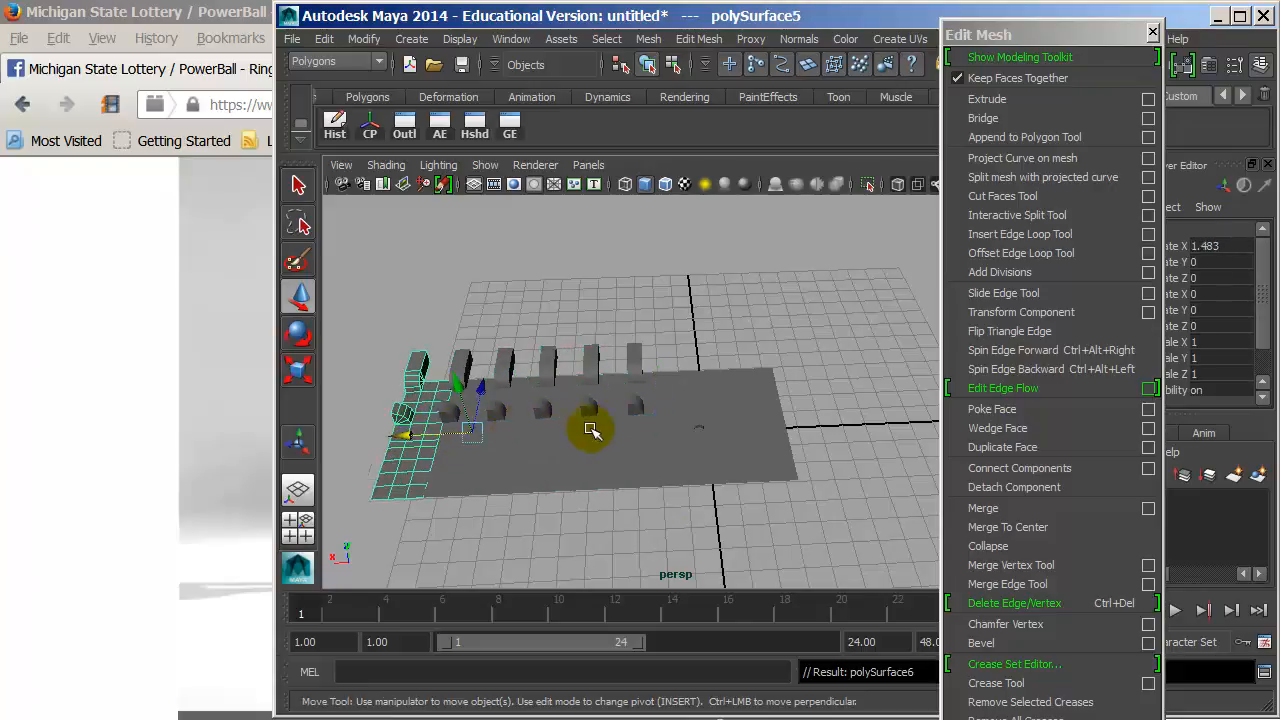
# - Clear away the remaining strip copies and switch the plane to vertex selection at its octagonal recess
pyautogui.keyDown('alt'); pyautogui.moveTo(609, 431); pyautogui.dragTo(660, 410); pyautogui.keyUp('alt')
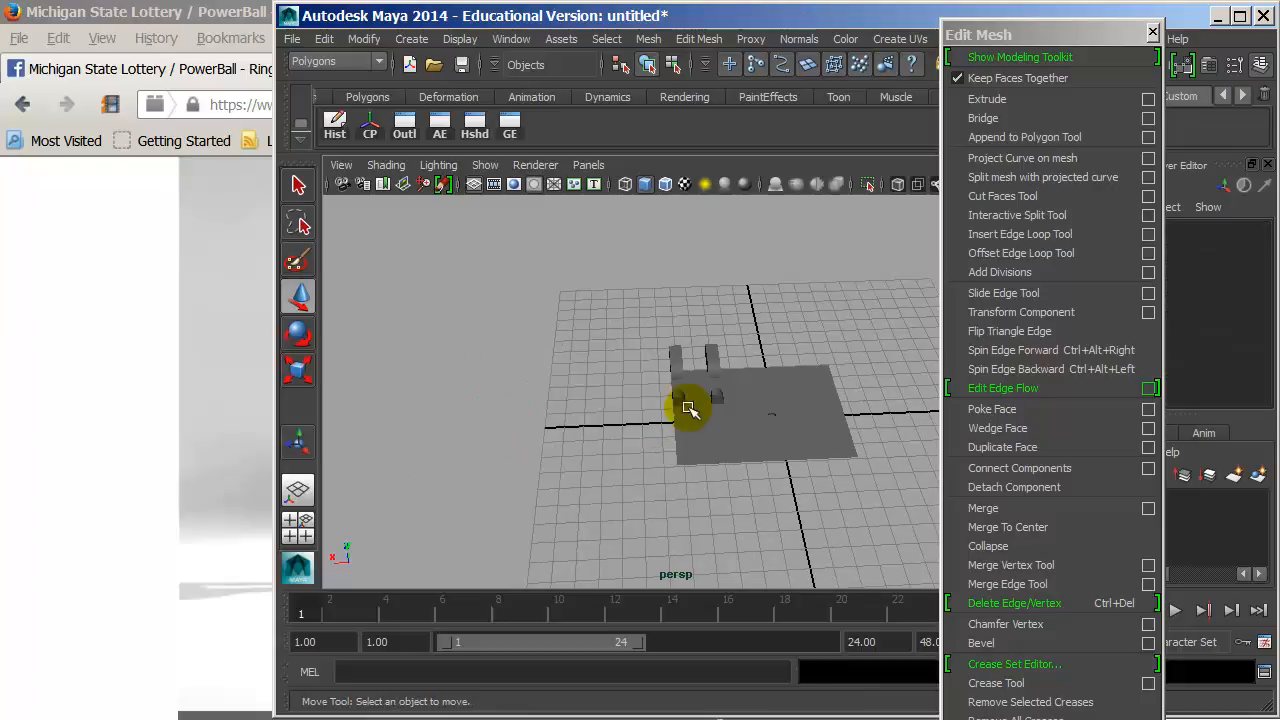
pyautogui.click(677, 386)
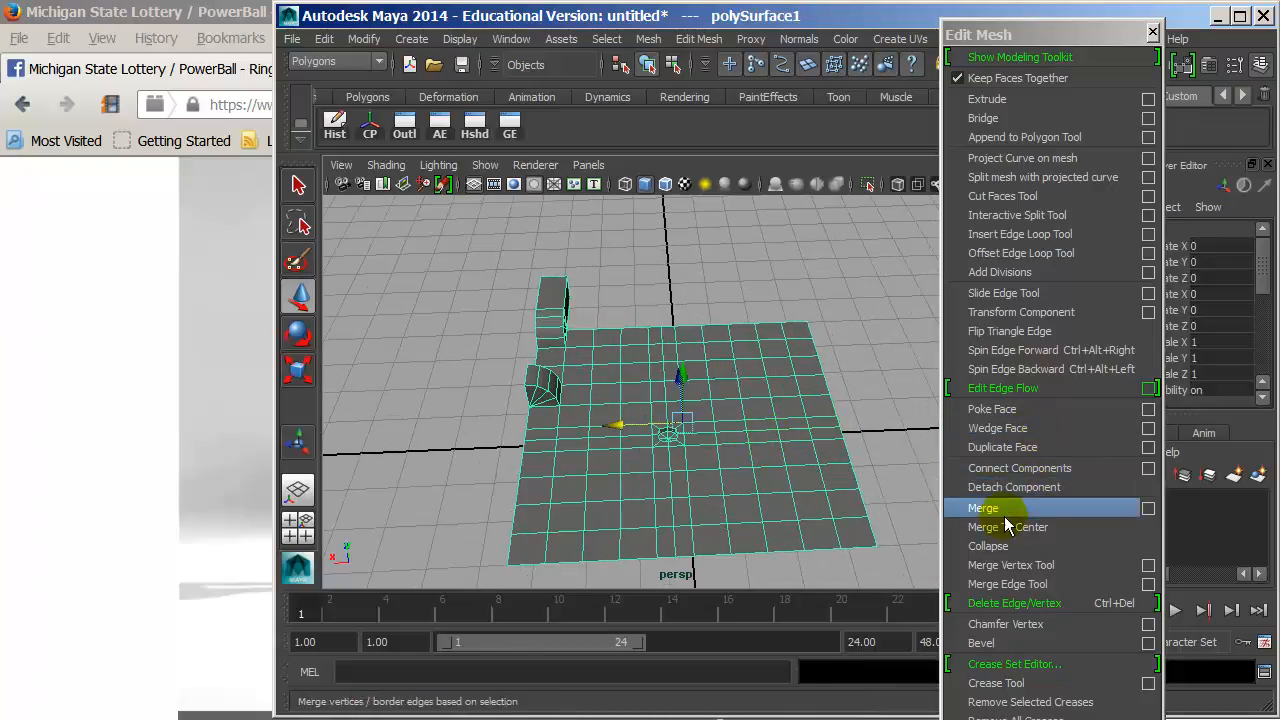
pyautogui.keyDown('alt'); pyautogui.moveTo(811, 454); pyautogui.dragTo(714, 446, button='middle'); pyautogui.keyUp('alt')
pyautogui.keyDown('alt'); pyautogui.moveTo(714, 446); pyautogui.dragTo(914, 466, button='right'); pyautogui.keyUp('alt')
pyautogui.keyDown('alt'); pyautogui.moveTo(646, 420); pyautogui.dragTo(795, 450, button='middle'); pyautogui.keyUp('alt')
pyautogui.keyDown('alt'); pyautogui.moveTo(795, 450); pyautogui.dragTo(860, 452, button='right'); pyautogui.keyUp('alt')
pyautogui.keyDown('alt'); pyautogui.moveTo(708, 452); pyautogui.dragTo(840, 329, button='middle'); pyautogui.keyUp('alt')
pyautogui.keyDown('alt'); pyautogui.moveTo(660, 389); pyautogui.dragTo(650, 448); pyautogui.keyUp('alt')
pyautogui.keyDown('alt'); pyautogui.moveTo(650, 448); pyautogui.dragTo(755, 462, button='right'); pyautogui.keyUp('alt')
pyautogui.keyDown('alt'); pyautogui.moveTo(654, 466); pyautogui.dragTo(680, 337, button='middle'); pyautogui.keyUp('alt')
pyautogui.keyDown('alt'); pyautogui.moveTo(680, 337); pyautogui.dragTo(902, 376, button='right'); pyautogui.keyUp('alt')
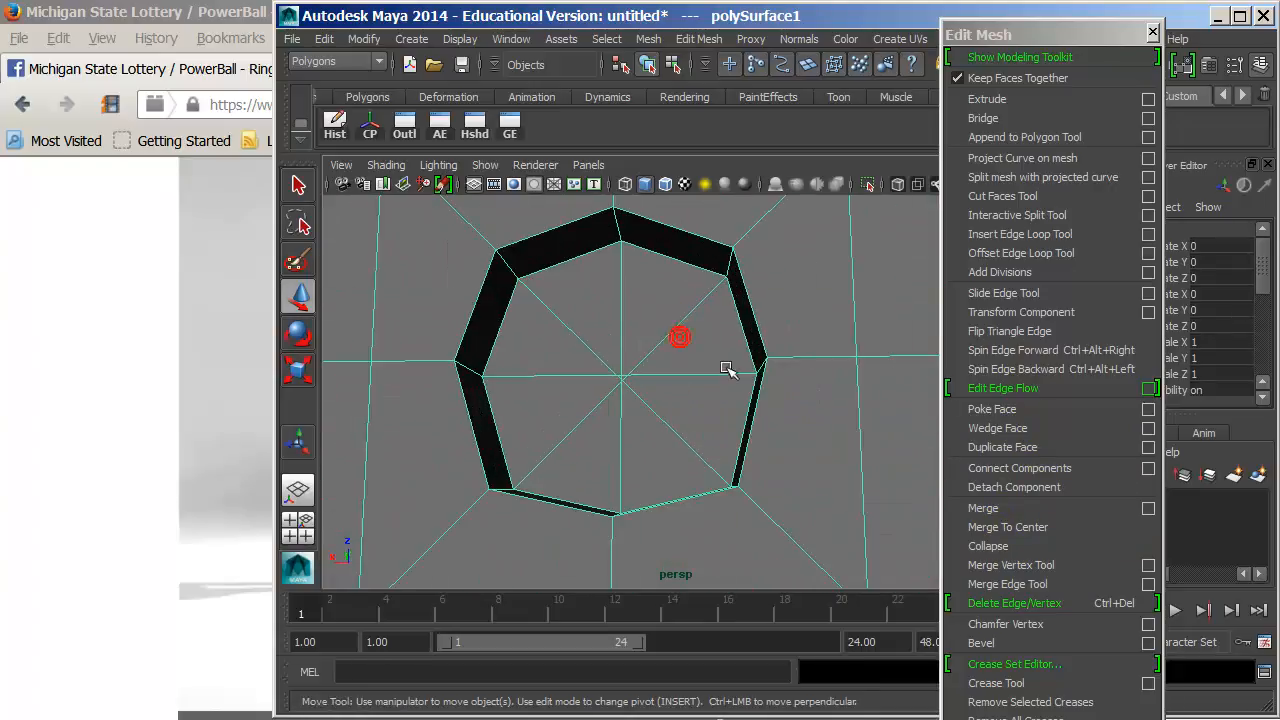
pyautogui.scroll(5, 820, 343)
pyautogui.click(683, 260)
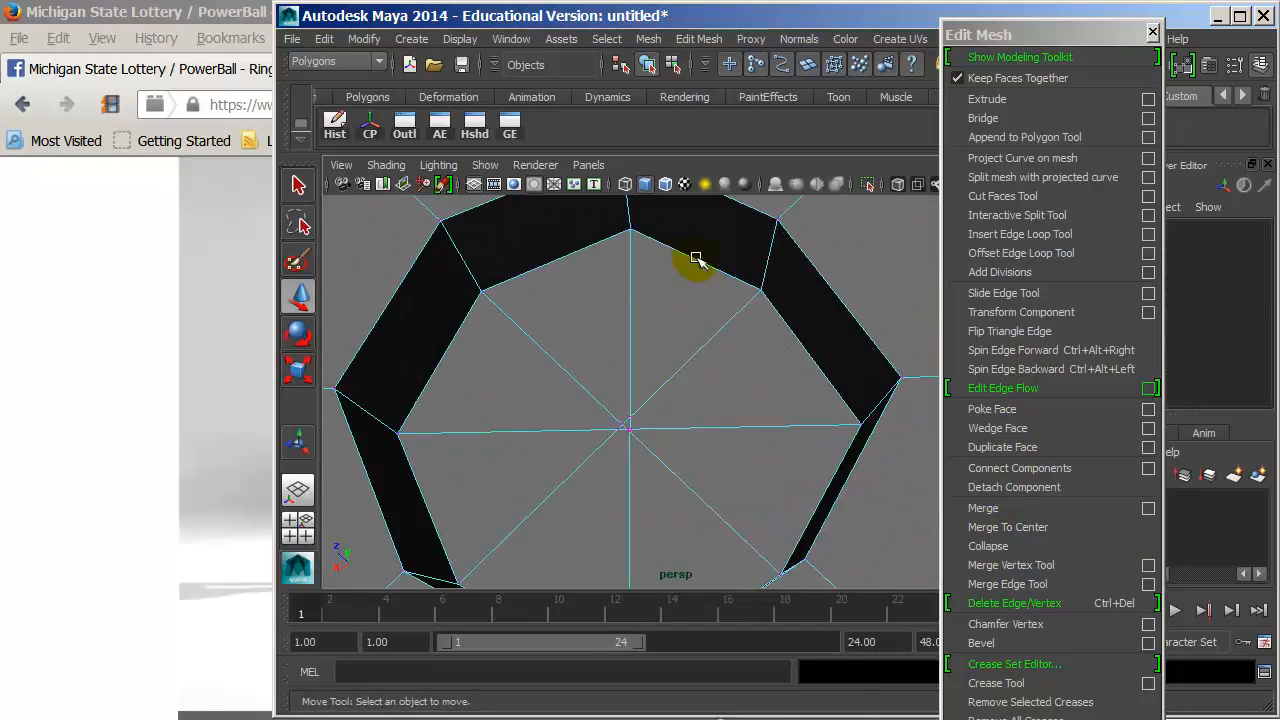
# - Select the cluster of vertices in the middle of the recess floor and combine them with Merge To Center
pyautogui.keyDown('alt'); pyautogui.moveTo(683, 260); pyautogui.dragTo(671, 320, button='middle'); pyautogui.keyUp('alt')
pyautogui.scroll(2, 674, 321)
pyautogui.click(674, 321)
pyautogui.moveTo(632, 536); pyautogui.dragTo(631, 538)
pyautogui.scroll(-5, 650, 515)
pyautogui.keyDown('alt'); pyautogui.moveTo(700, 437); pyautogui.dragTo(748, 413); pyautogui.keyUp('alt')
pyautogui.moveTo(672, 489); pyautogui.dragTo(642, 522)
pyautogui.scroll(3, 658, 534)
pyautogui.scroll(3, 658, 534)
pyautogui.keyDown('alt'); pyautogui.moveTo(763, 471); pyautogui.dragTo(608, 449); pyautogui.keyUp('alt')
pyautogui.scroll(-2, 736, 466)
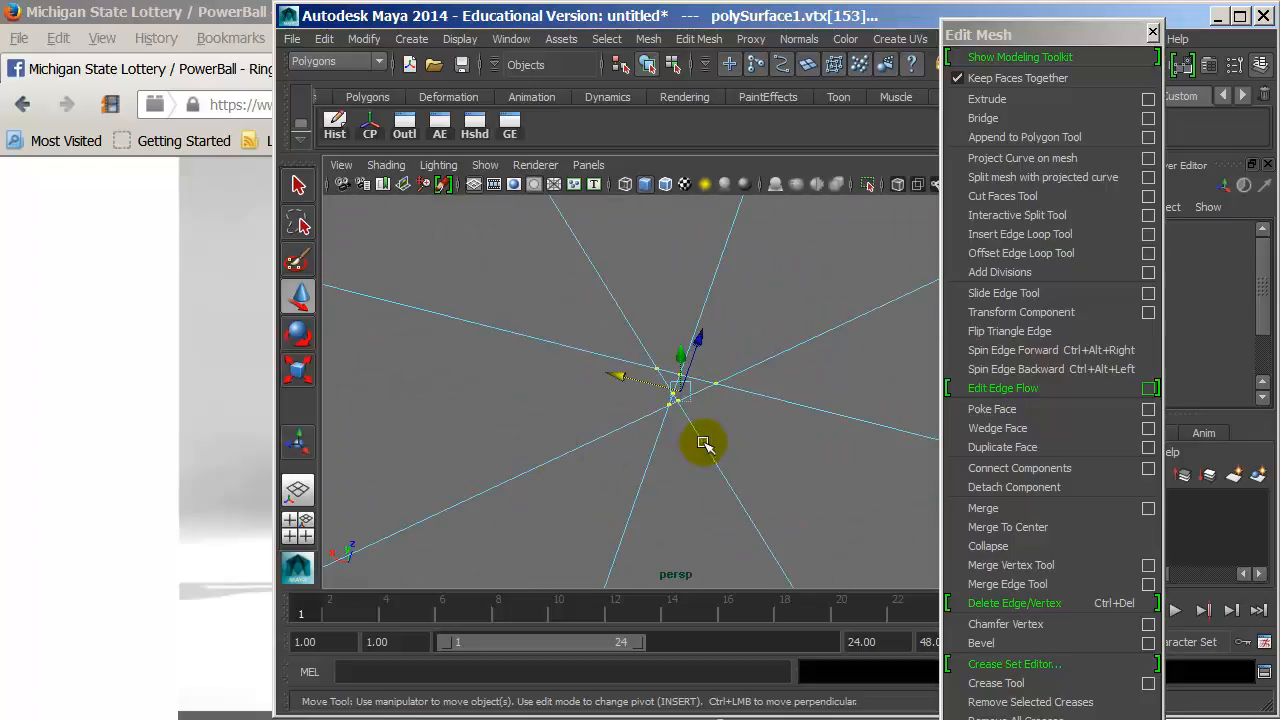
pyautogui.press('q')
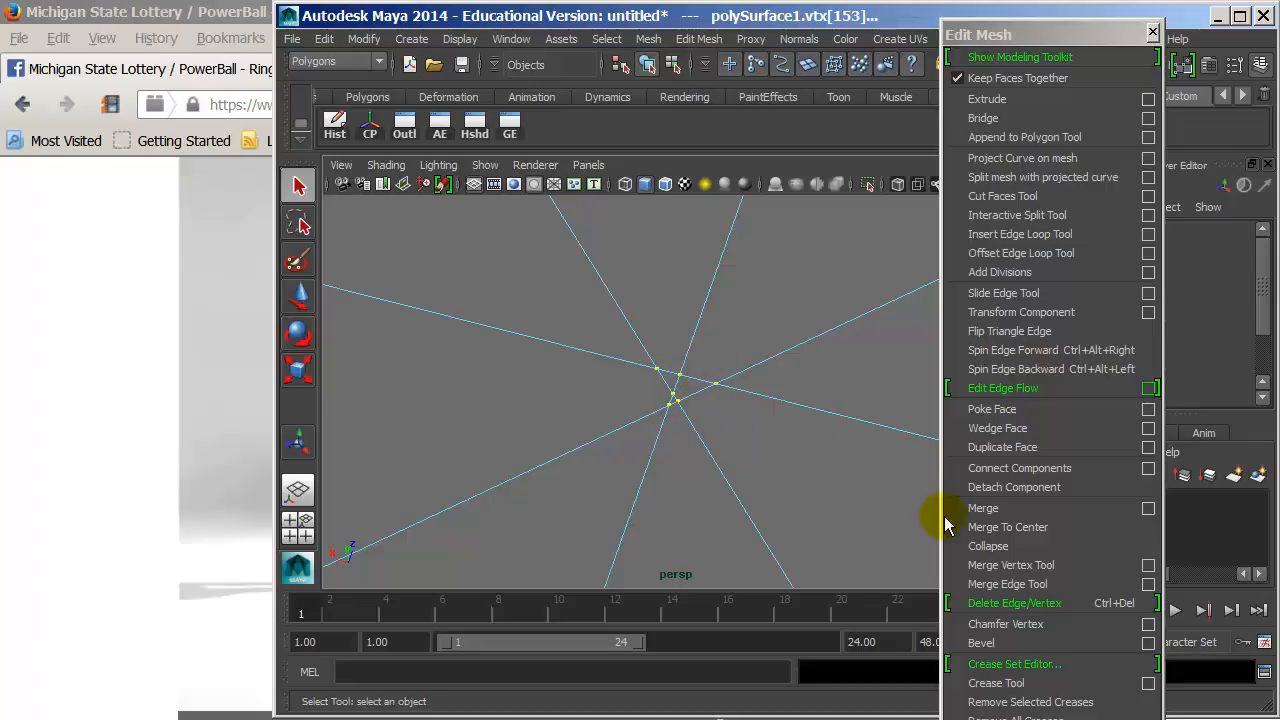
pyautogui.click(1003, 533)
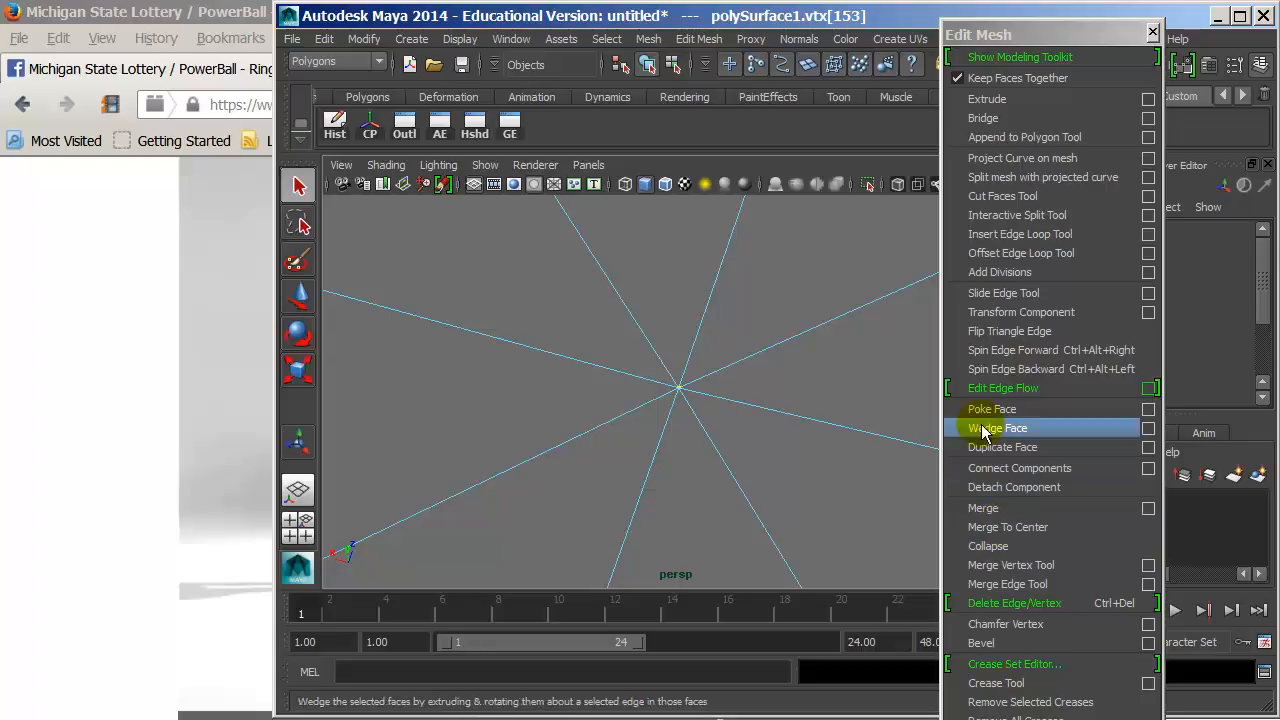
# - Try moving individual rim vertices of the octagonal recess, and undo the moves
pyautogui.scroll(-5, 812, 376)
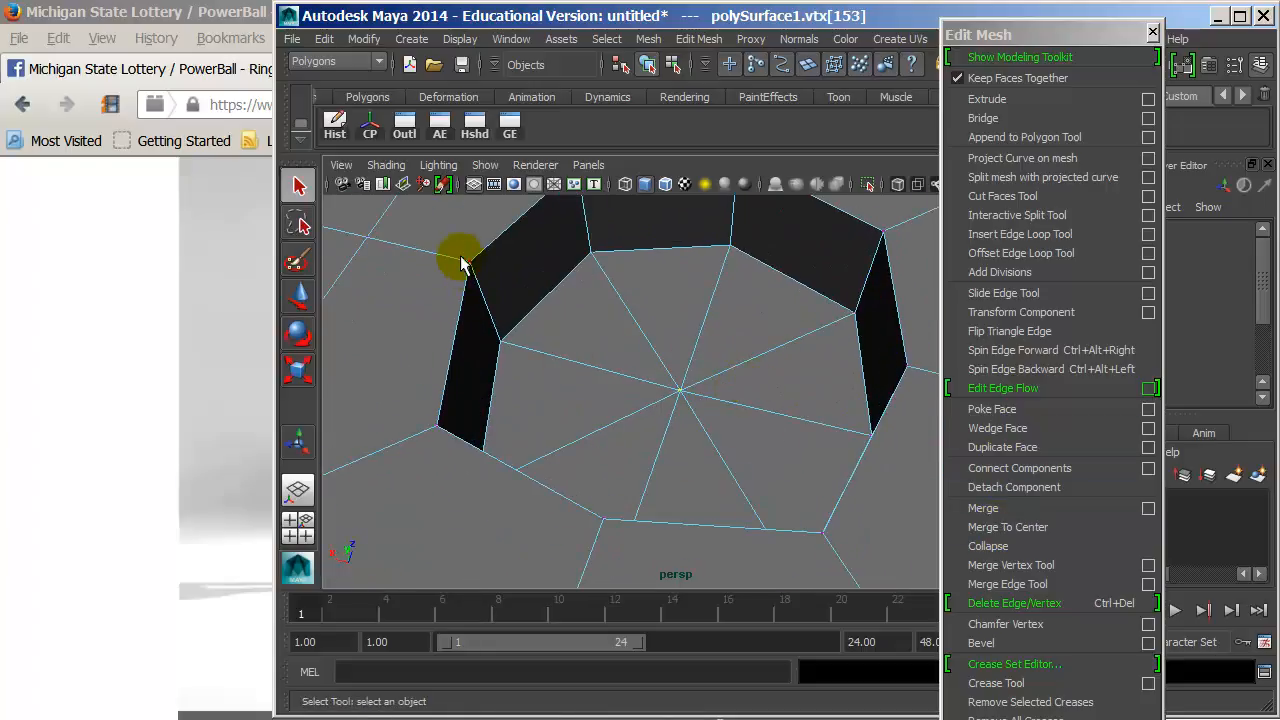
pyautogui.click(466, 258)
pyautogui.press('w')
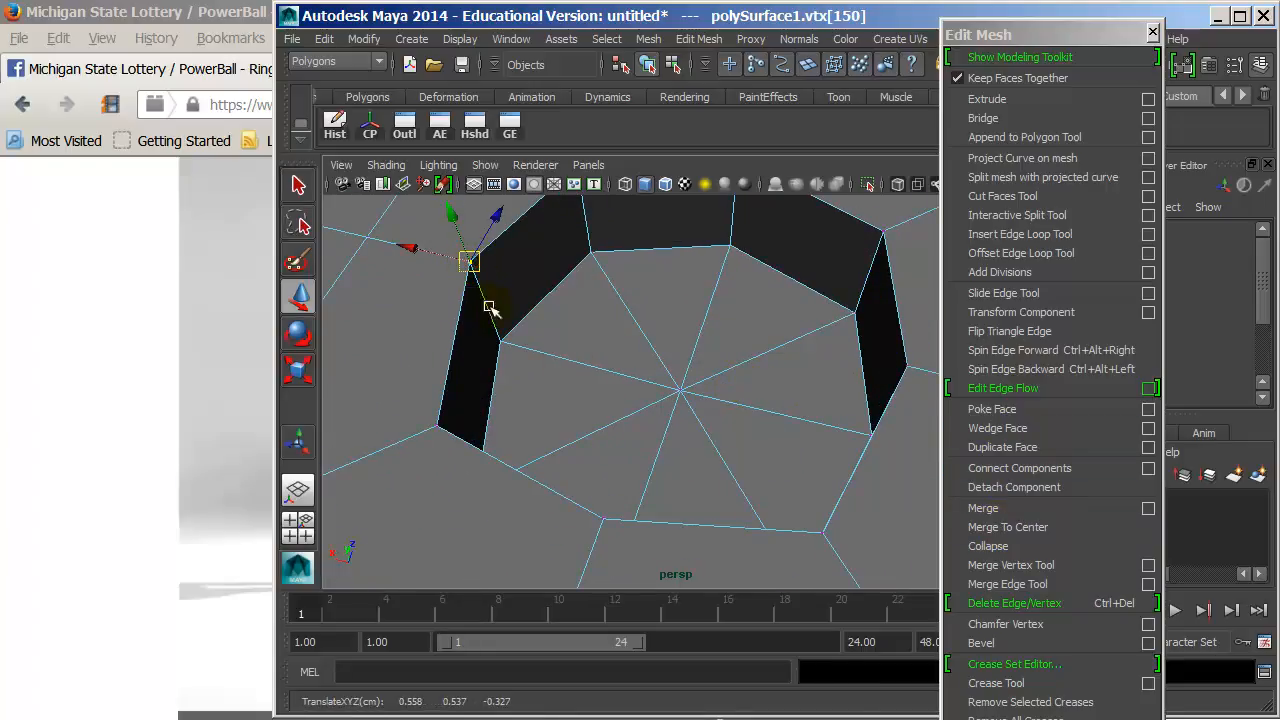
pyautogui.moveTo(466, 260); pyautogui.dragTo(423, 220)
pyautogui.hotkey('ctrl', 'z')
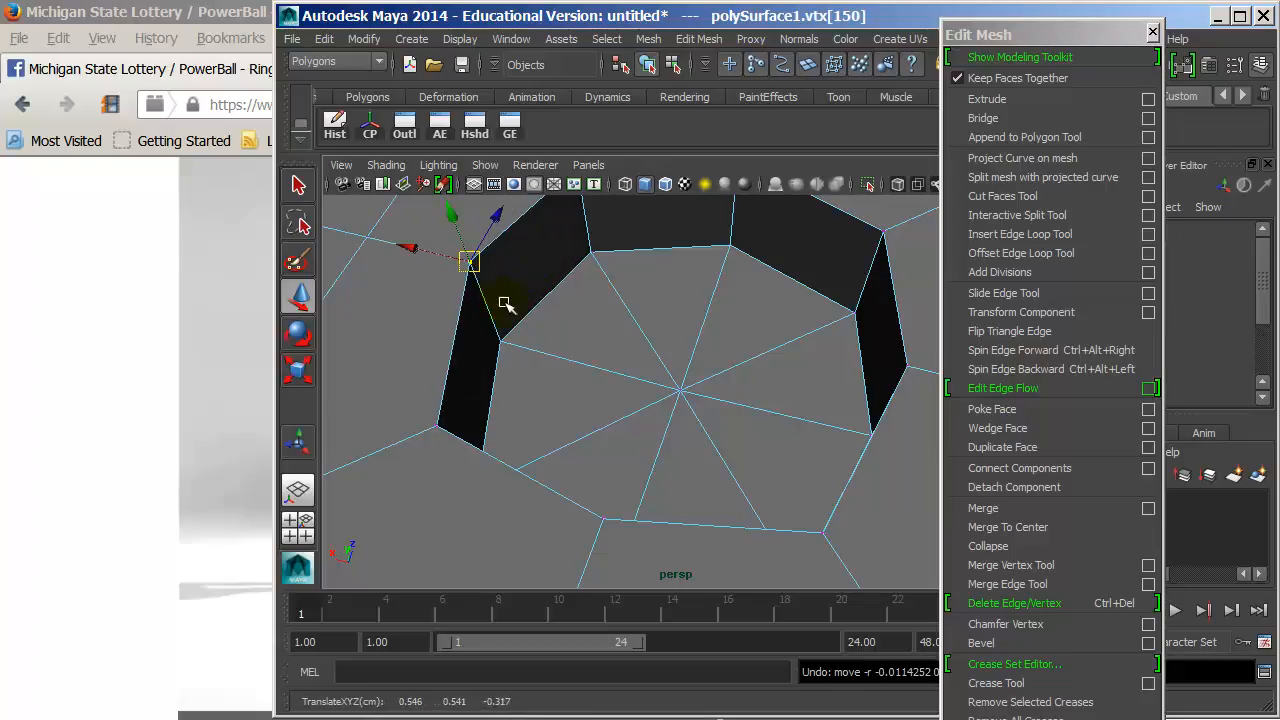
pyautogui.click(502, 337)
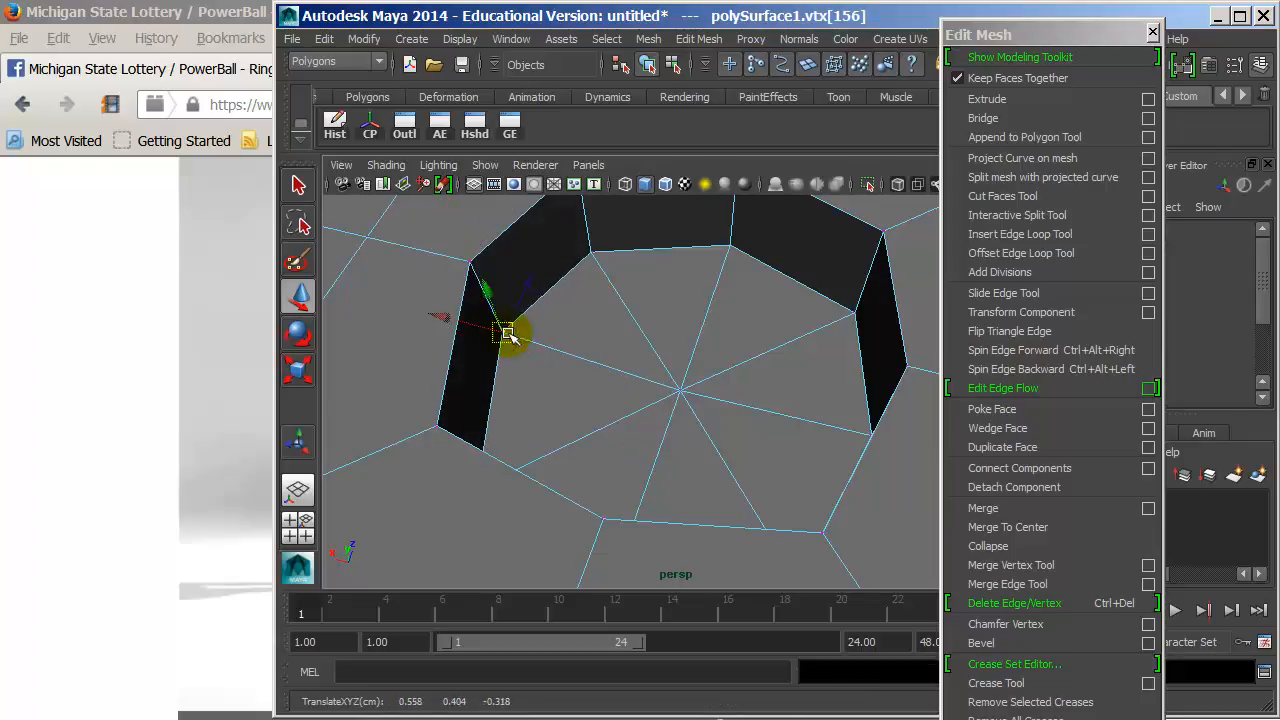
pyautogui.click(908, 367)
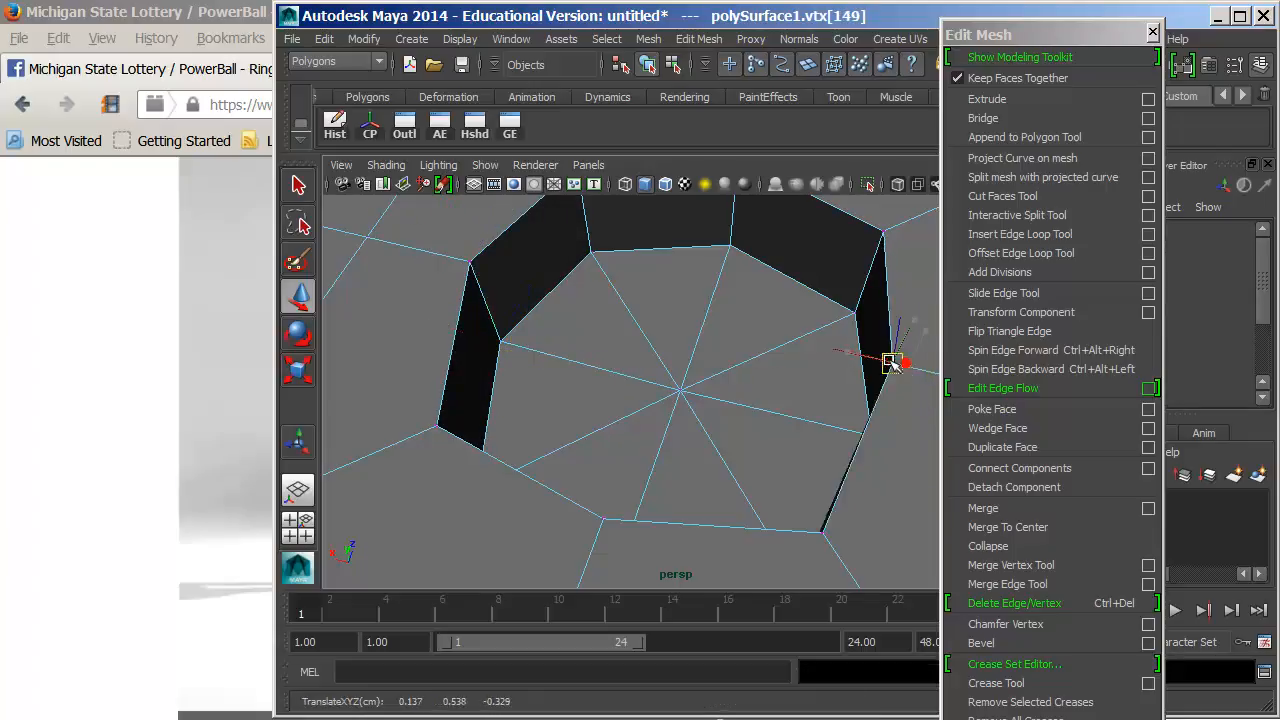
pyautogui.keyDown('alt'); pyautogui.moveTo(857, 386); pyautogui.dragTo(795, 552); pyautogui.keyUp('alt')
pyautogui.click(789, 540)
pyautogui.click(787, 547)
pyautogui.hotkey('ctrl', 'z')
pyautogui.keyDown('alt'); pyautogui.moveTo(731, 507); pyautogui.dragTo(791, 457); pyautogui.keyUp('alt')
# - Merge two neighbouring rim vertices of the recess, each with the adjacent outer grid vertex
pyautogui.click(796, 388)
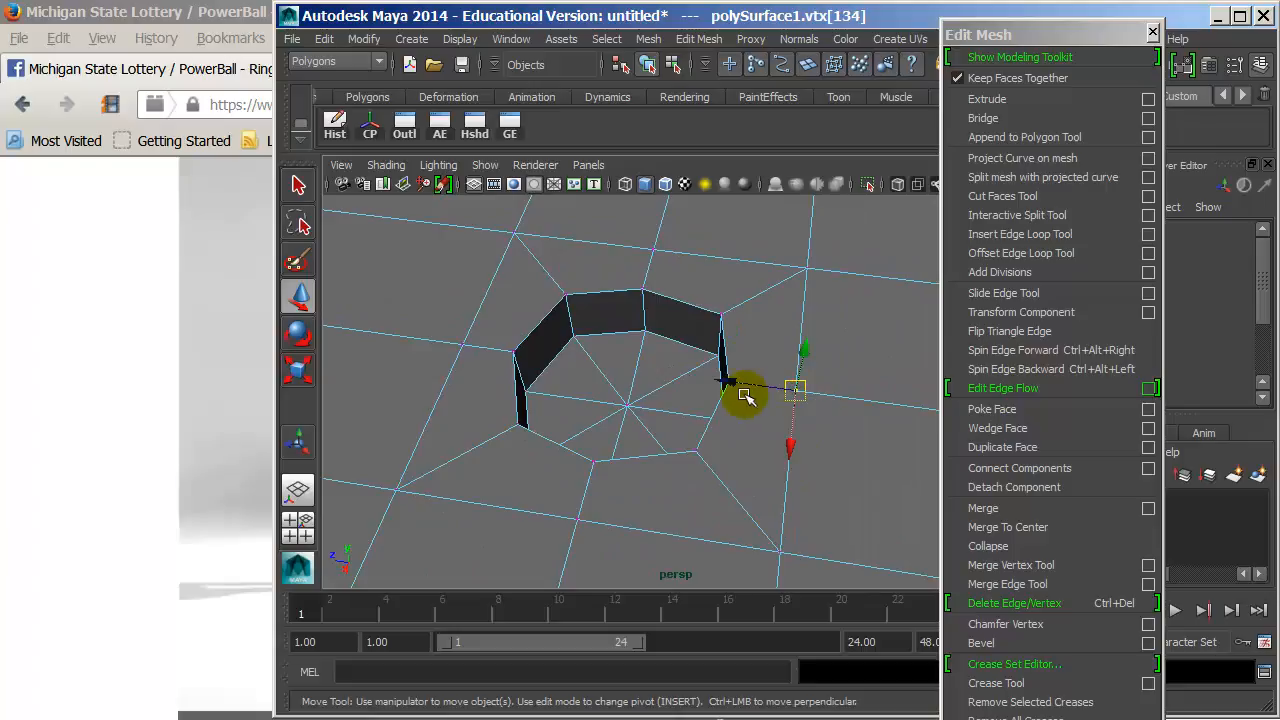
pyautogui.press('q')
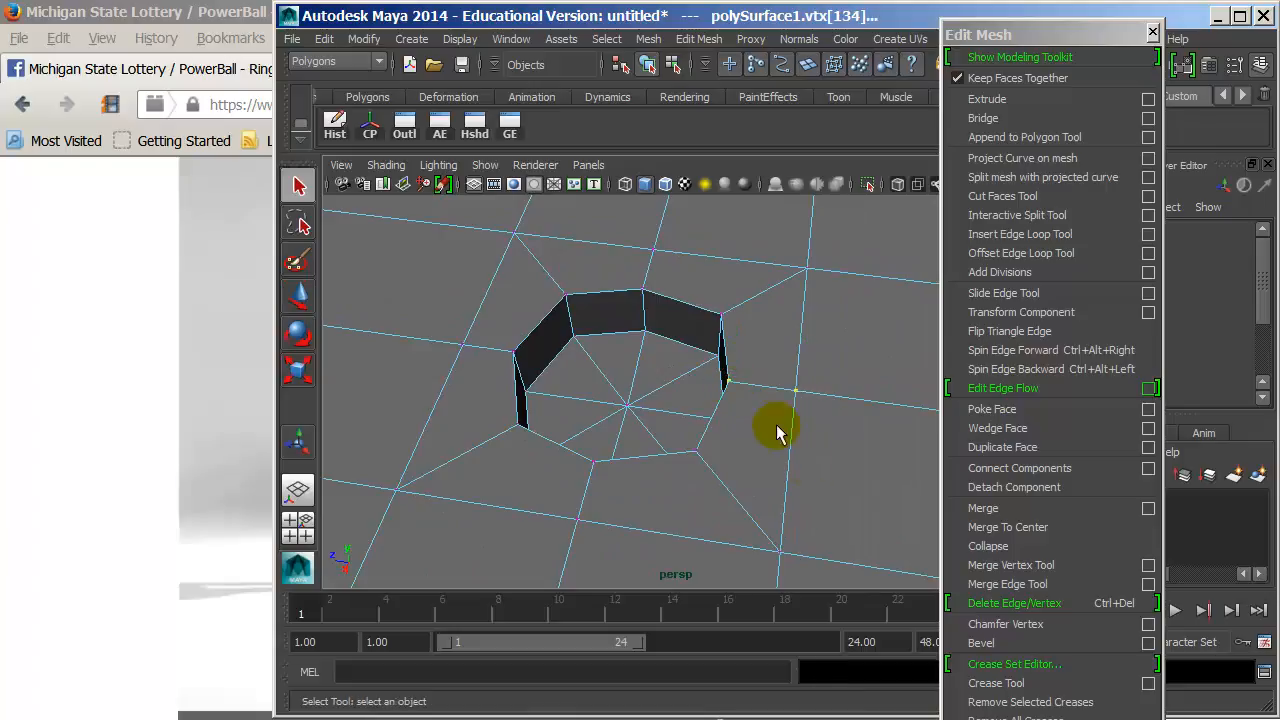
pyautogui.click(983, 508)
pyautogui.keyDown('alt'); pyautogui.moveTo(826, 380); pyautogui.dragTo(726, 367); pyautogui.keyUp('alt')
pyautogui.click(736, 330)
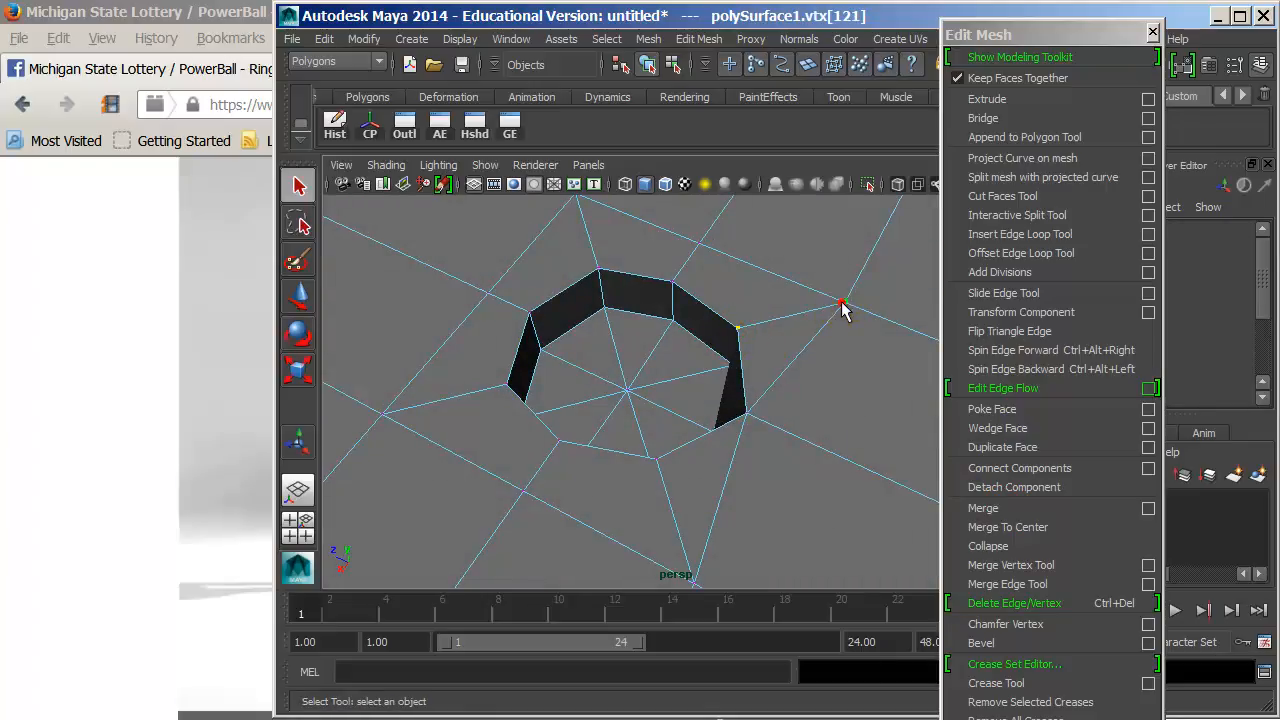
pyautogui.click(983, 508)
pyautogui.keyDown('alt'); pyautogui.moveTo(871, 420); pyautogui.dragTo(880, 366); pyautogui.keyUp('alt')
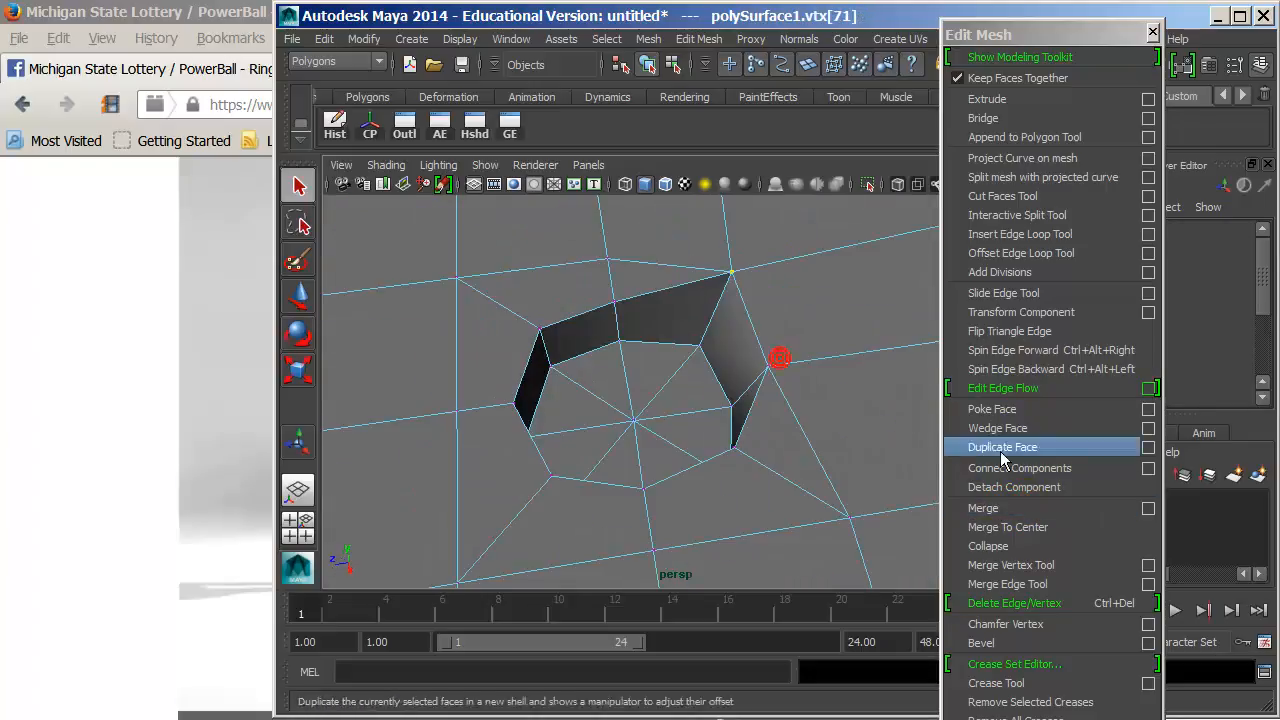
# - Weld several more recess rim vertices onto their adjacent outer grid vertices with the Merge Vertex Tool
pyautogui.click(1034, 568)
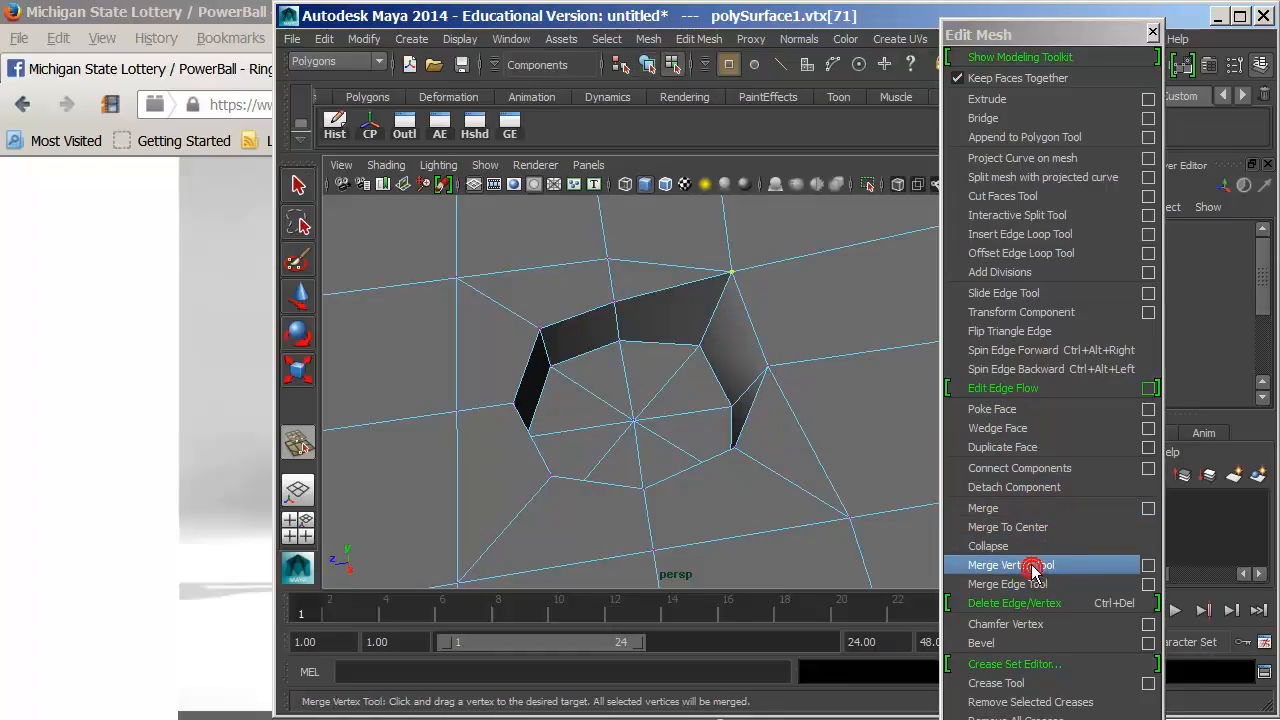
pyautogui.keyDown('alt'); pyautogui.moveTo(766, 391); pyautogui.dragTo(594, 258); pyautogui.keyUp('alt')
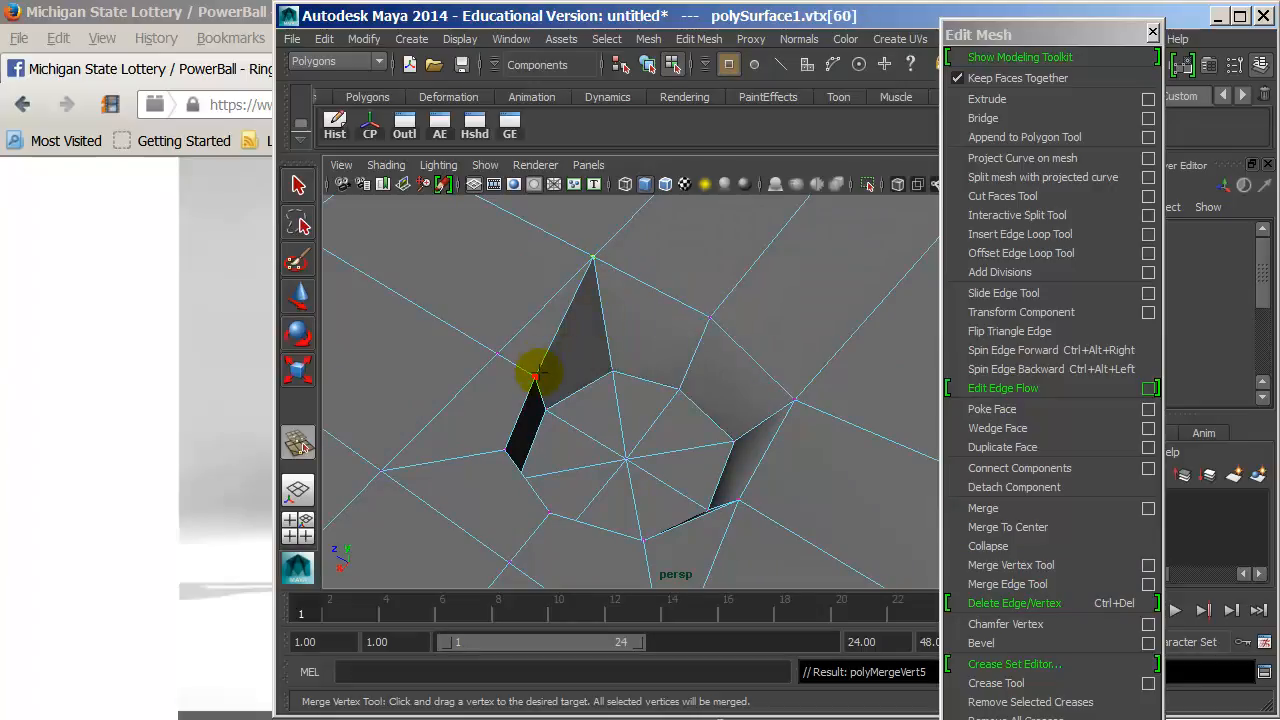
pyautogui.moveTo(498, 355); pyautogui.dragTo(498, 355)
pyautogui.click(496, 457)
pyautogui.moveTo(490, 452); pyautogui.dragTo(423, 477)
pyautogui.click(548, 512)
pyautogui.moveTo(508, 554); pyautogui.dragTo(509, 561)
pyautogui.keyDown('alt'); pyautogui.moveTo(563, 514); pyautogui.dragTo(540, 449, button='middle'); pyautogui.keyUp('alt')
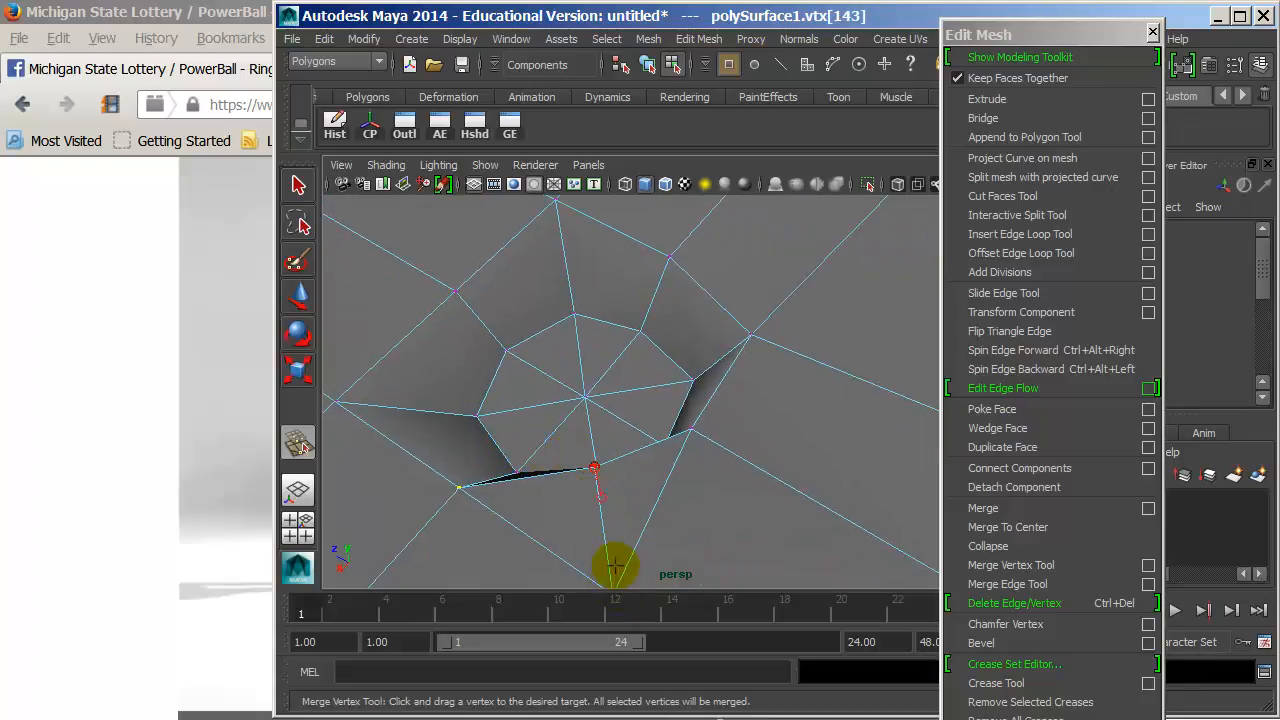
# - Undo the last vertex welds and merge the remaining recess rim vertices onto their outer grid vertices
pyautogui.hotkey('ctrl', 'z')
pyautogui.keyDown('alt'); pyautogui.moveTo(667, 539); pyautogui.dragTo(831, 440); pyautogui.keyUp('alt')
pyautogui.hotkey('ctrl', 'z')
pyautogui.keyDown('alt'); pyautogui.moveTo(831, 440); pyautogui.dragTo(758, 452, button='middle'); pyautogui.keyUp('alt')
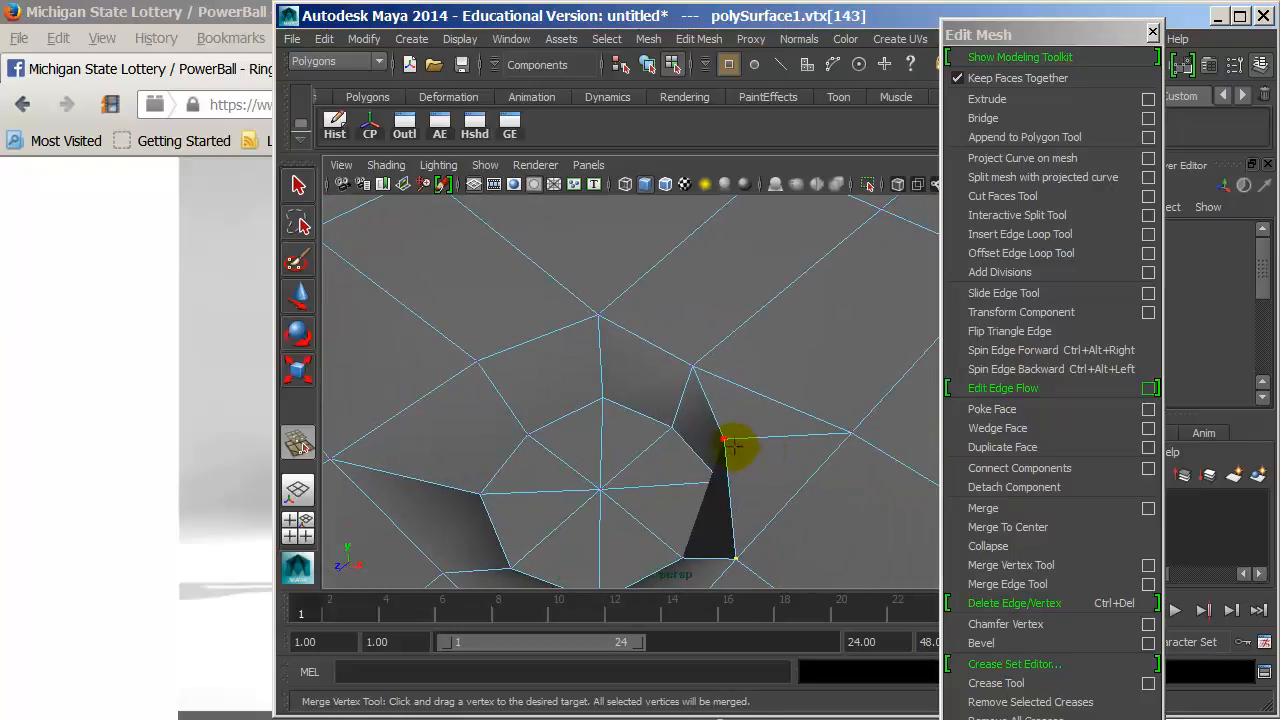
pyautogui.moveTo(834, 443); pyautogui.dragTo(654, 443)
pyautogui.press('w')
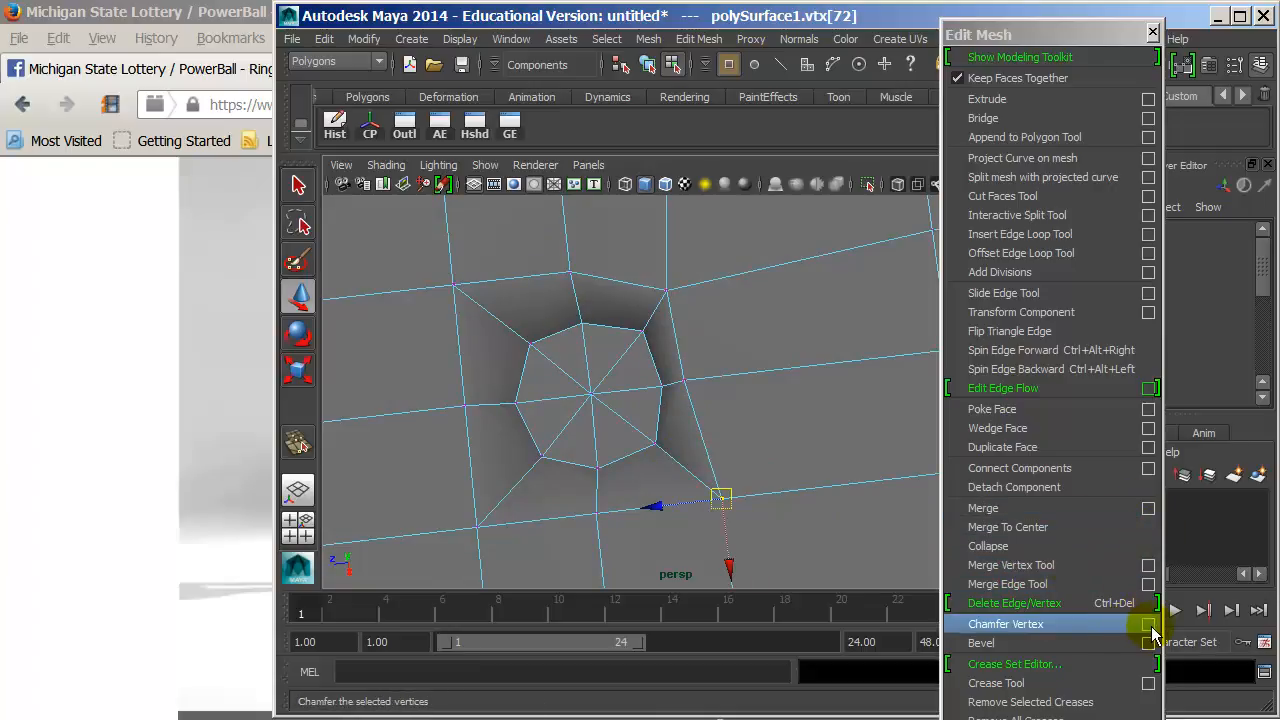
# - Try Chamfer Vertex on a selected plane face away from the recess, and undo it
pyautogui.moveTo(823, 338); pyautogui.dragTo(843, 366, button='right')
pyautogui.keyDown('alt'); pyautogui.moveTo(843, 366); pyautogui.dragTo(490, 476, button='middle'); pyautogui.keyUp('alt')
pyautogui.keyDown('alt'); pyautogui.moveTo(598, 422); pyautogui.dragTo(554, 417, button='right'); pyautogui.keyUp('alt')
pyautogui.click(781, 396)
pyautogui.click(994, 624)
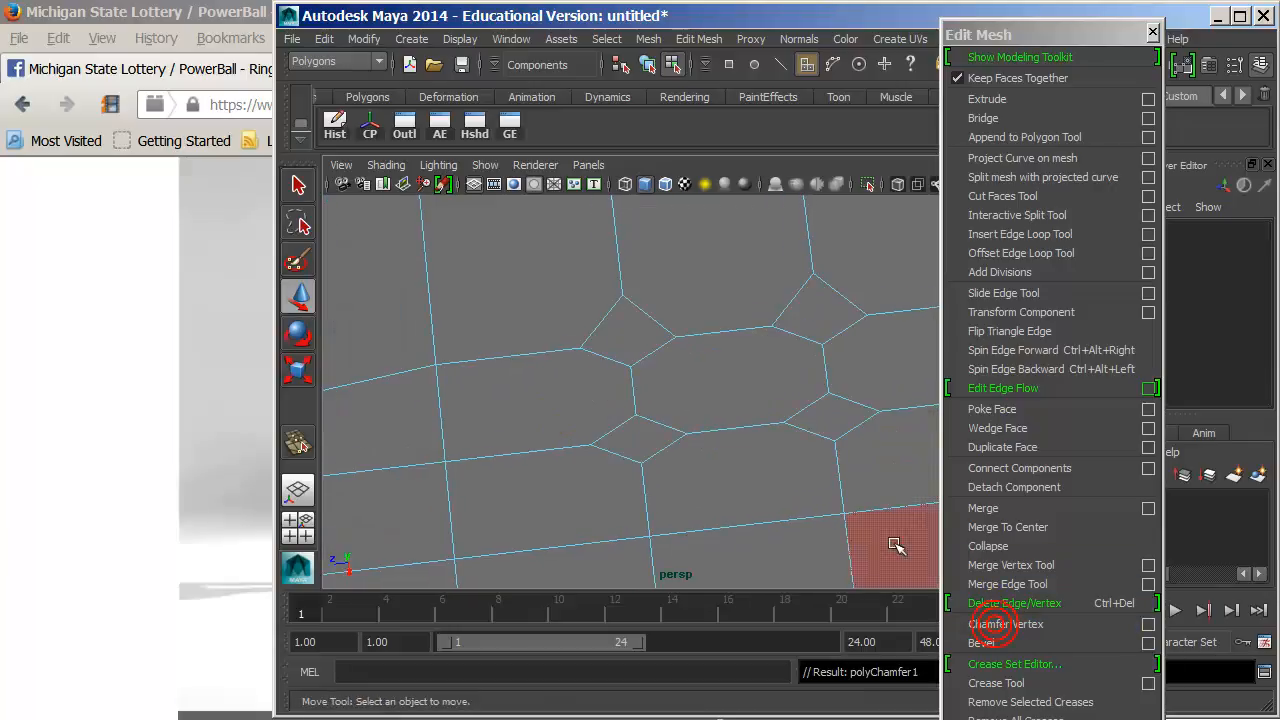
pyautogui.keyDown('alt'); pyautogui.moveTo(808, 400); pyautogui.dragTo(709, 354, button='middle'); pyautogui.keyUp('alt')
pyautogui.hotkey('ctrl', 'z')
# - Select a single grid vertex on the plane away from the recess and apply Chamfer Vertex to it
pyautogui.moveTo(707, 343); pyautogui.dragTo(684, 343, button='right')
pyautogui.click(634, 337)
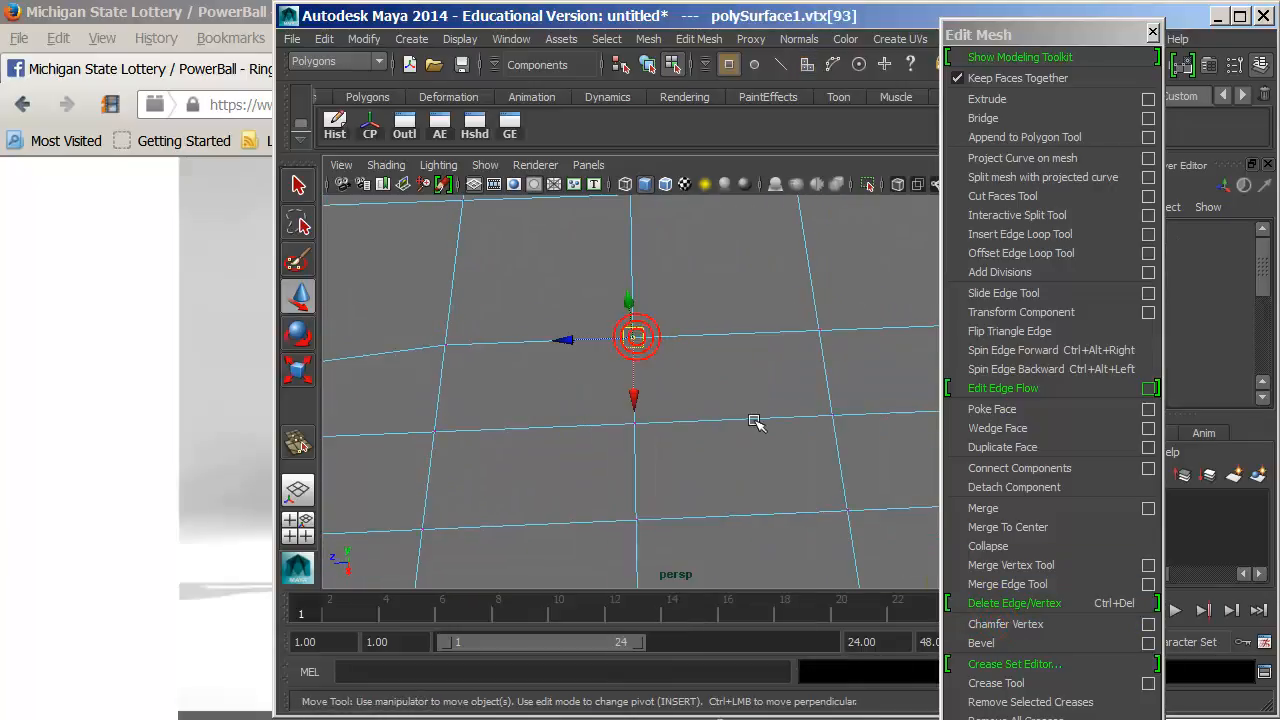
pyautogui.click(994, 626)
pyautogui.click(768, 430)
# - Select the diamond-shaped face made by the chamfer, extrude it, and scale the extrusion inward
pyautogui.moveTo(646, 334); pyautogui.dragTo(624, 364, button='right')
pyautogui.click(626, 330)
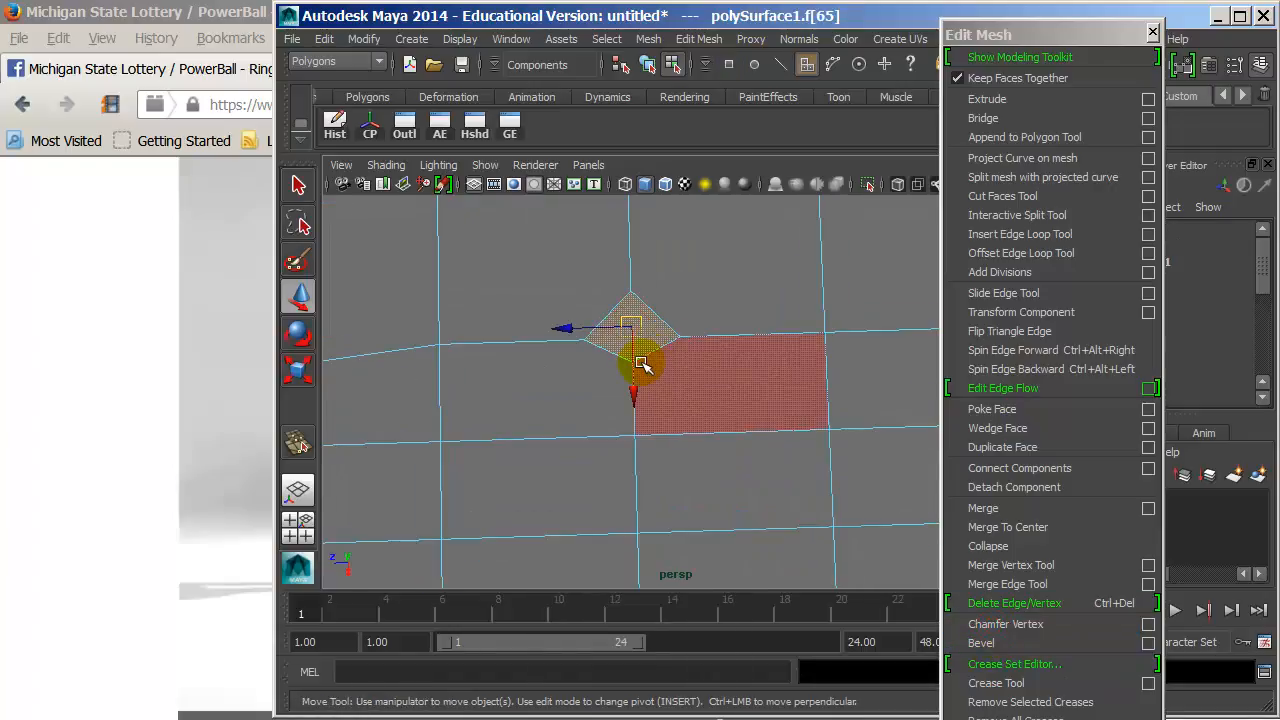
pyautogui.press('space')
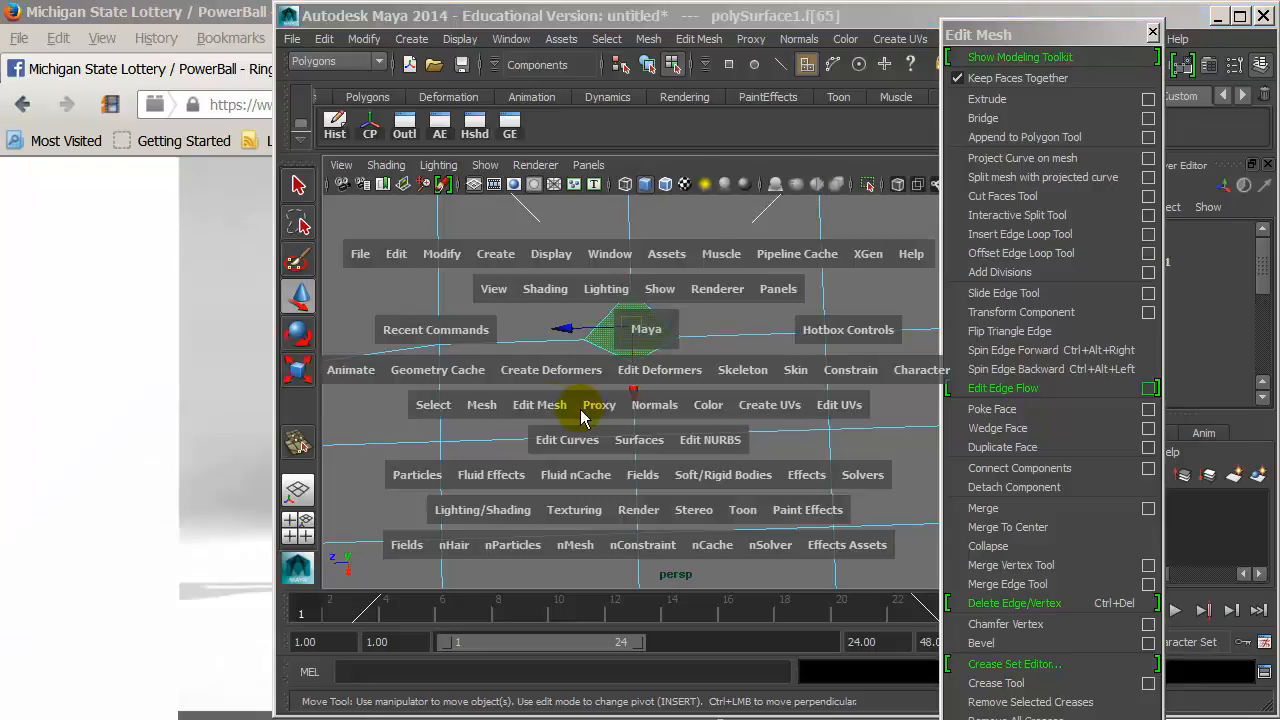
pyautogui.click(541, 407)
pyautogui.click(574, 230)
pyautogui.press('r')
pyautogui.moveTo(647, 353); pyautogui.dragTo(634, 356, button='middle')
# - Extrude the inset diamond face again and push it down below the plane's surface
pyautogui.press('g')
pyautogui.keyDown('alt'); pyautogui.moveTo(794, 372); pyautogui.dragTo(652, 293); pyautogui.keyUp('alt')
pyautogui.moveTo(710, 254); pyautogui.dragTo(709, 286)
pyautogui.press('w')
pyautogui.click(694, 278)
pyautogui.click(708, 321)
pyautogui.scroll(4, 700, 332)
pyautogui.moveTo(691, 340)
pyautogui.keyDown('alt'); pyautogui.mouseDown()
pyautogui.moveTo(777, 343)
pyautogui.moveTo(668, 333)
pyautogui.moveTo(678, 350)
pyautogui.mouseUp(); pyautogui.keyUp('alt')
pyautogui.scroll(-6, 777, 343)
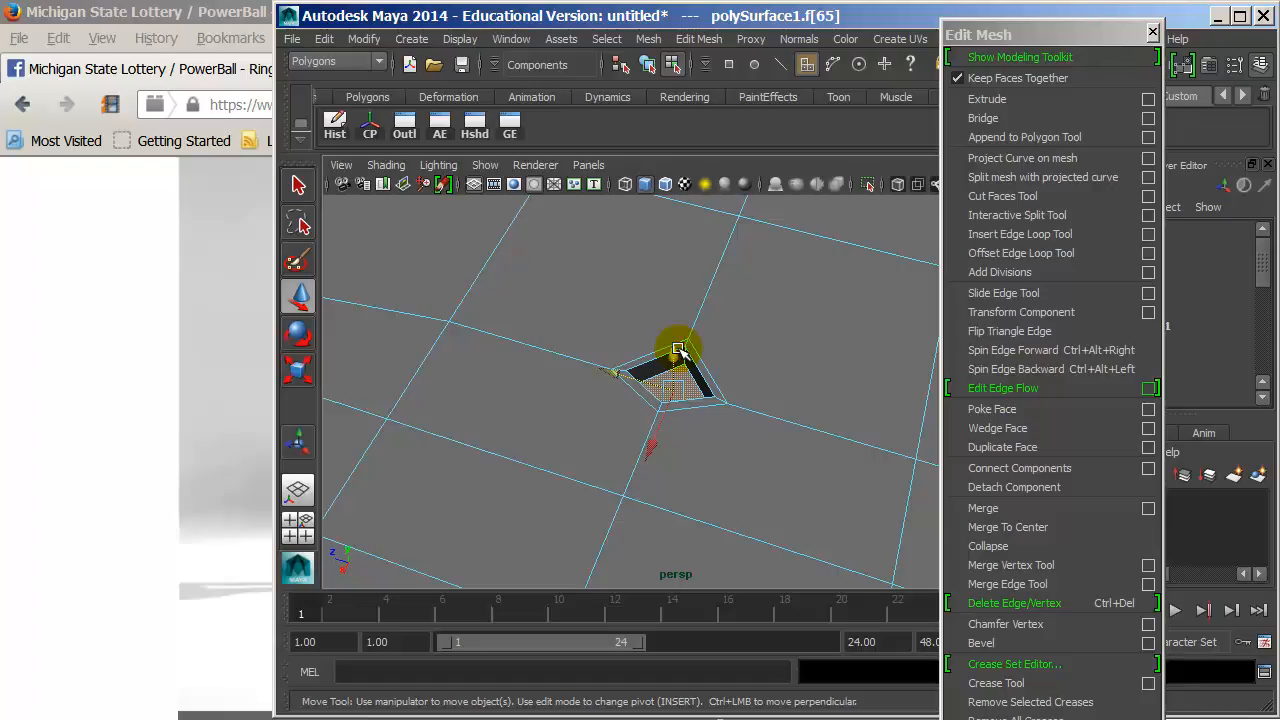
# - Return the plane to object selection and compare its smoothed preview with the unsmoothed display
pyautogui.moveTo(674, 300); pyautogui.dragTo(674, 272, button='right')
pyautogui.keyDown('alt'); pyautogui.moveTo(671, 364); pyautogui.dragTo(730, 382); pyautogui.keyUp('alt')
pyautogui.scroll(4, 770, 328)
pyautogui.press('3')
pyautogui.press('1')
pyautogui.keyDown('alt'); pyautogui.moveTo(844, 425); pyautogui.dragTo(683, 422, button='right'); pyautogui.keyUp('alt')
pyautogui.click(907, 372)
pyautogui.click(809, 372)
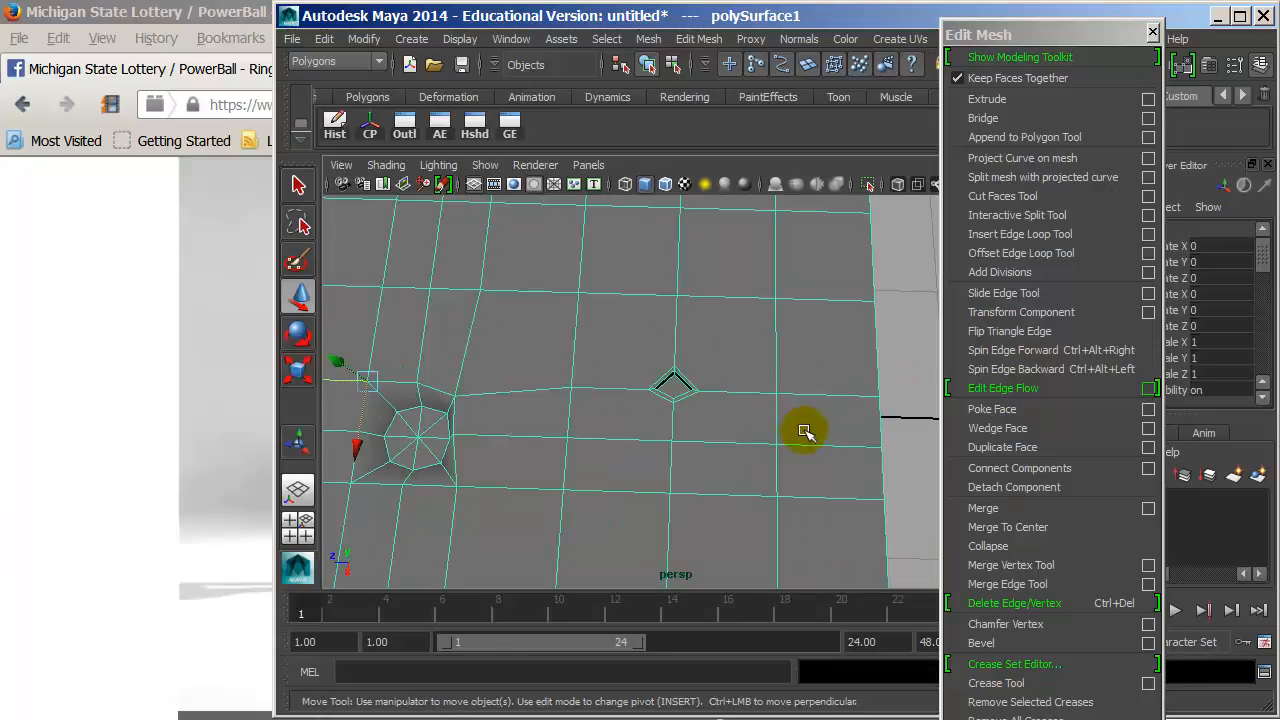
pyautogui.keyDown('alt'); pyautogui.moveTo(807, 428); pyautogui.dragTo(757, 425, button='right'); pyautogui.keyUp('alt')
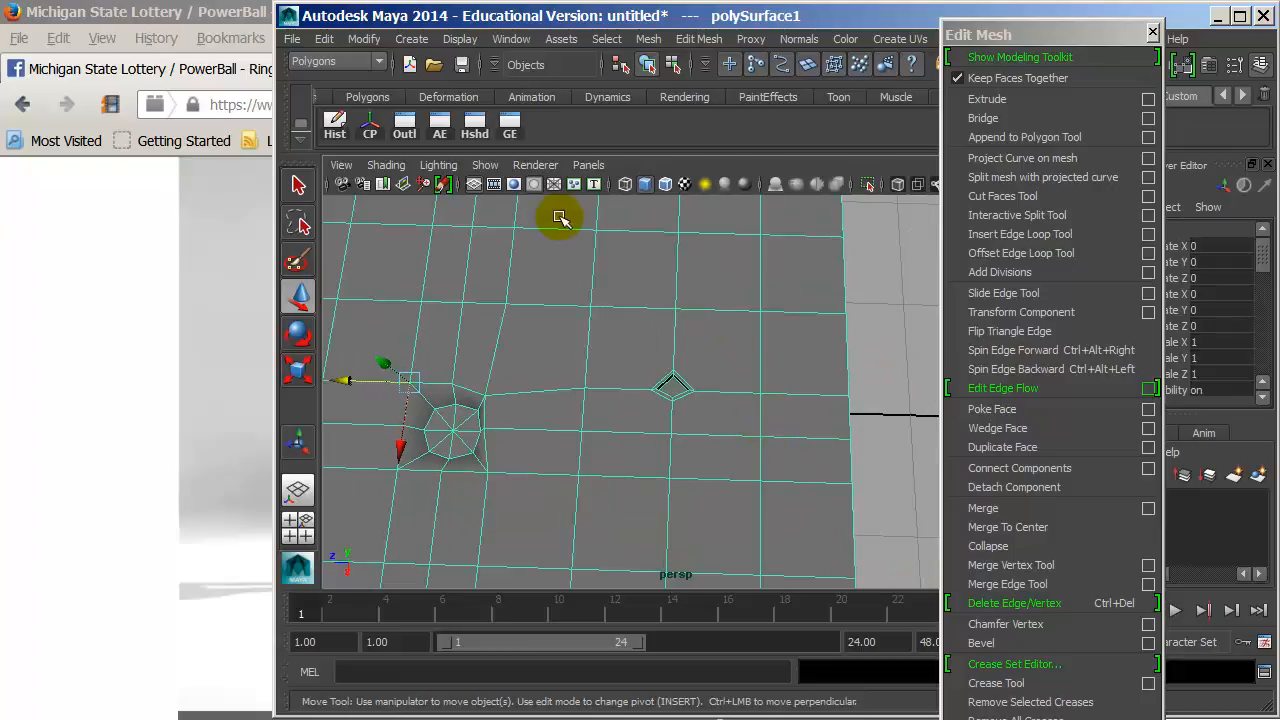
# - Switch to edge selection and delete the edge loop between the diamond inset and the plane's nearby border
pyautogui.moveTo(737, 323); pyautogui.dragTo(745, 290, button='right')
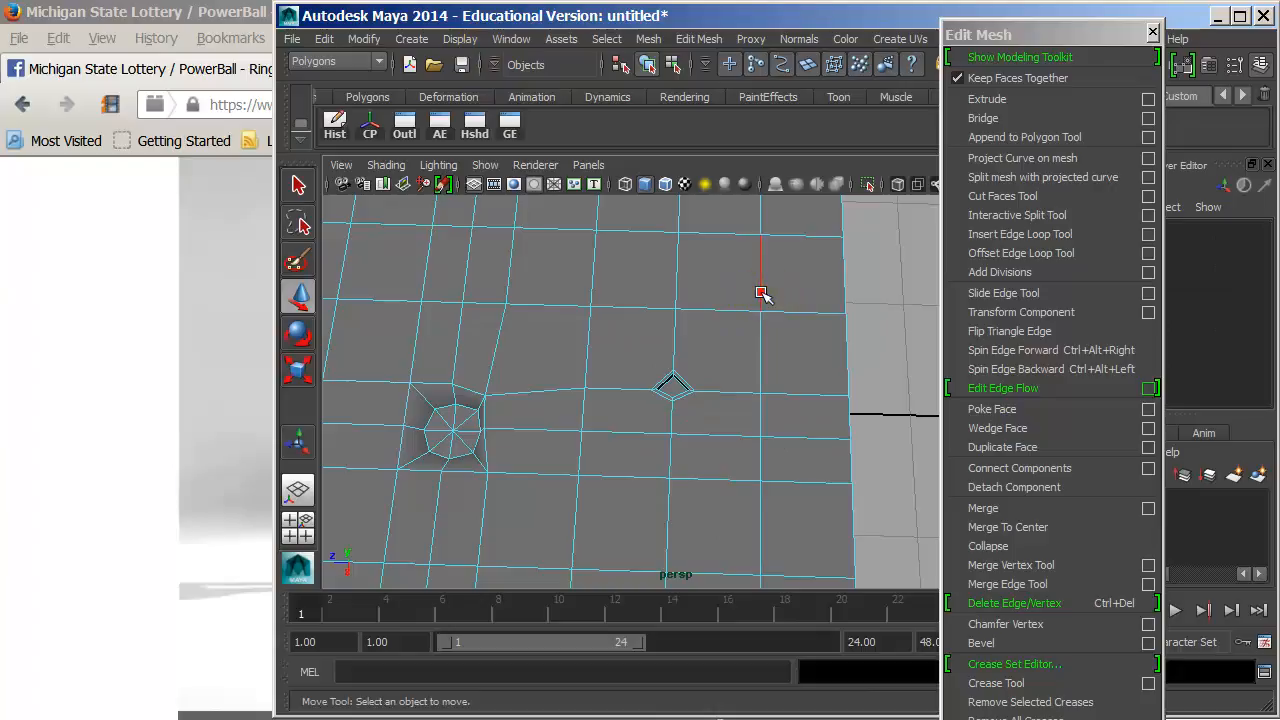
pyautogui.click(762, 294)
pyautogui.keyDown('alt'); pyautogui.moveTo(870, 423); pyautogui.dragTo(777, 409, button='right'); pyautogui.keyUp('alt')
pyautogui.keyDown('alt'); pyautogui.moveTo(777, 409); pyautogui.dragTo(677, 425, button='middle'); pyautogui.keyUp('alt')
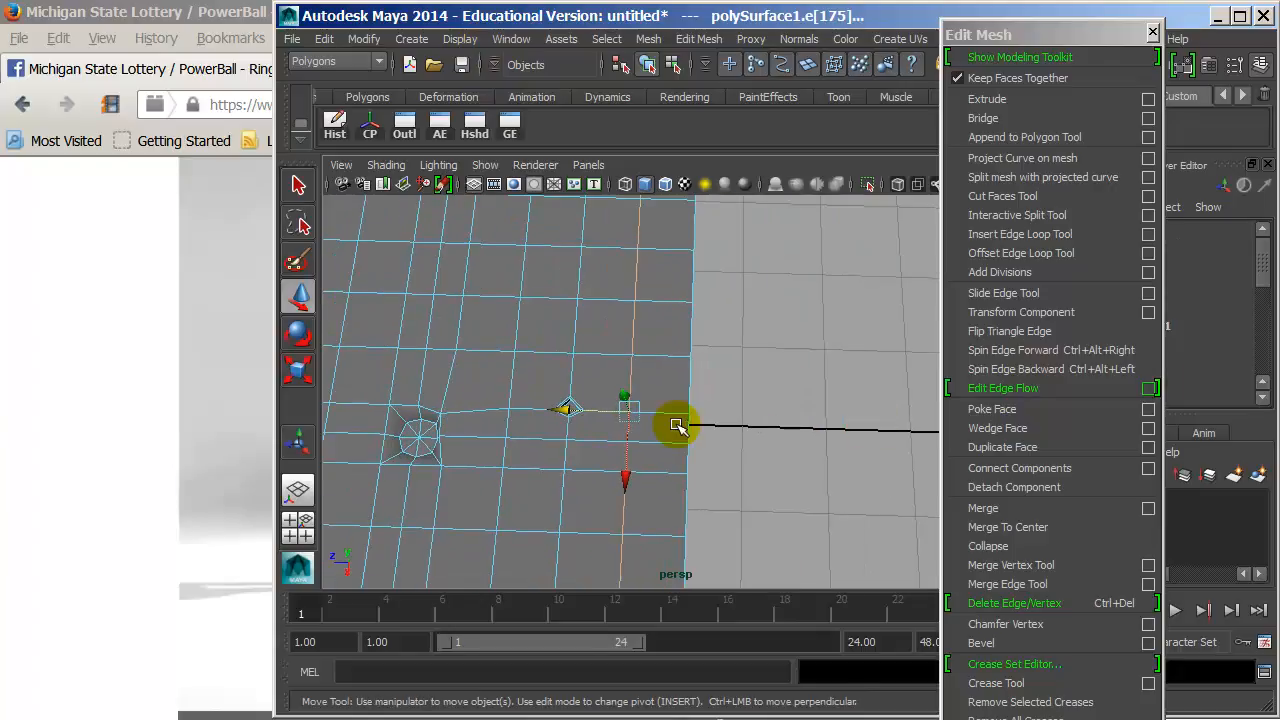
pyautogui.click(677, 425)
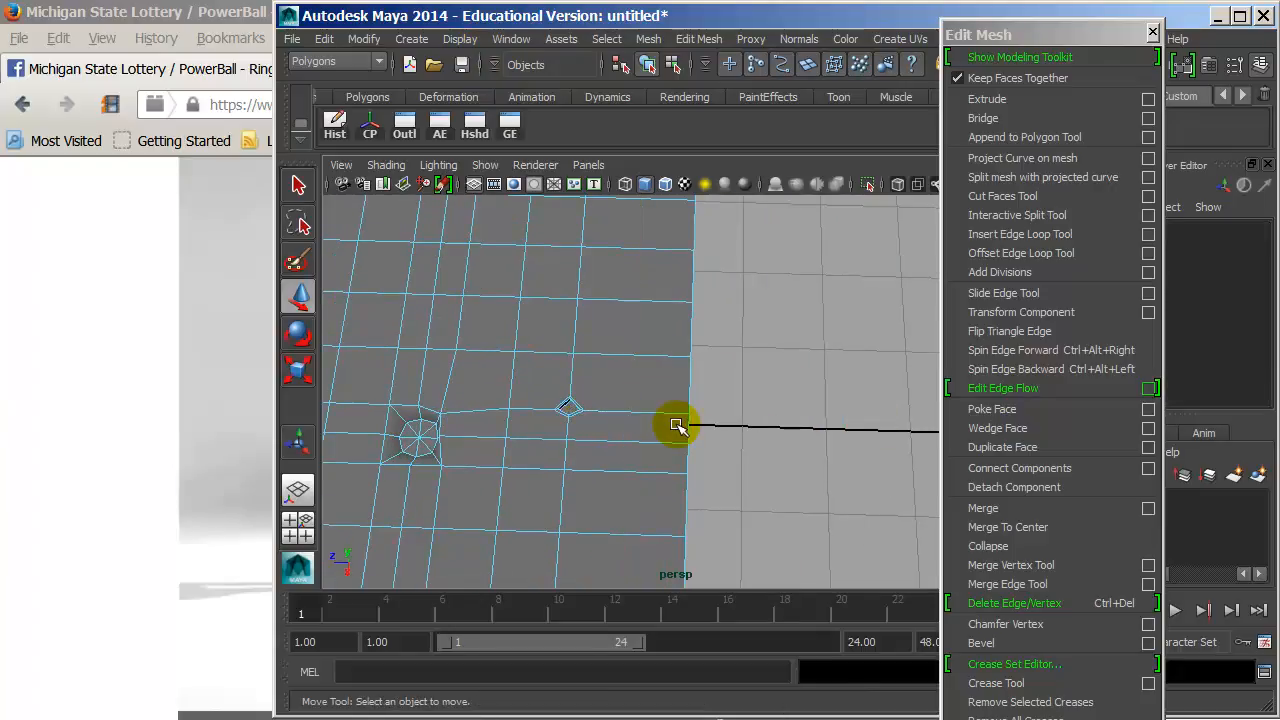
# - Delete the edges of crosswise rows on the plane a short distance from the recess and diamond inset
pyautogui.doubleClick(562, 299)
pyautogui.press('Delete')
pyautogui.click(640, 248)
pyautogui.press('Delete')
pyautogui.click(552, 241)
pyautogui.press('Delete')
# - Select a single edge segment in the area of the deleted crosswise rows and examine it up close
pyautogui.keyDown('alt'); pyautogui.moveTo(514, 277); pyautogui.dragTo(720, 413); pyautogui.keyUp('alt')
pyautogui.keyDown('alt'); pyautogui.moveTo(720, 413); pyautogui.dragTo(643, 401, button='right'); pyautogui.keyUp('alt')
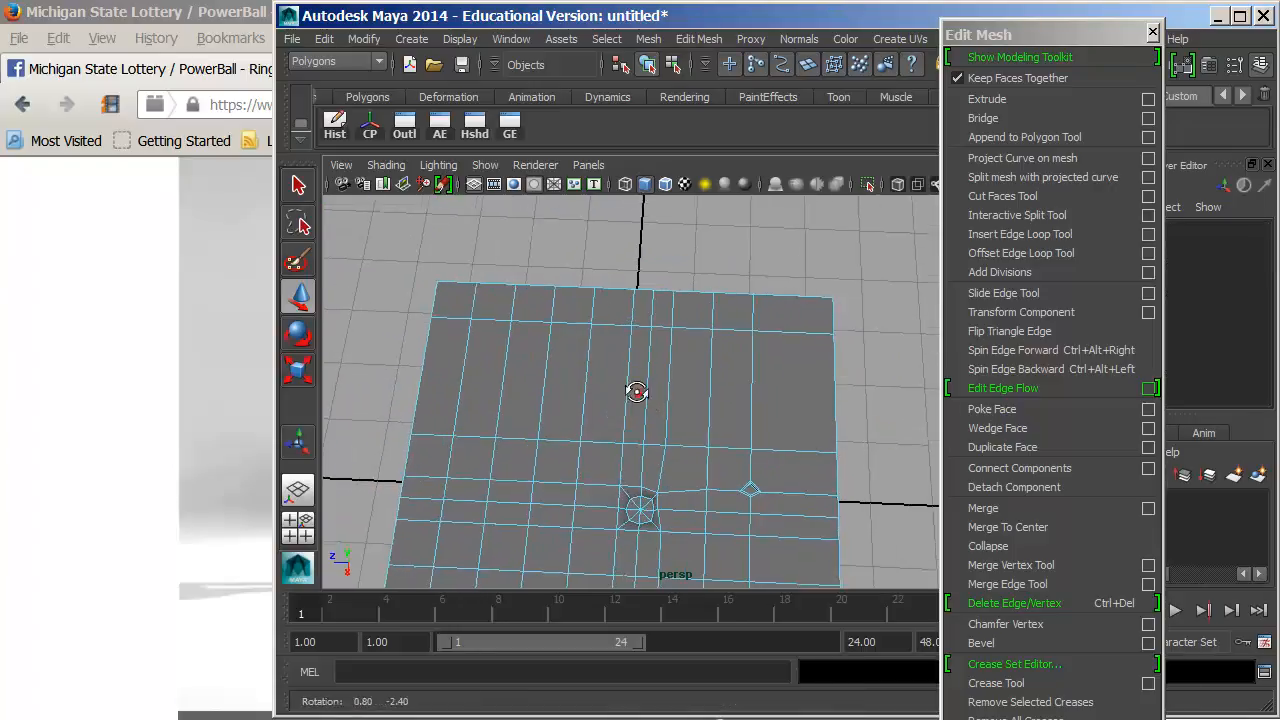
pyautogui.keyDown('alt'); pyautogui.moveTo(638, 392); pyautogui.dragTo(586, 369); pyautogui.keyUp('alt')
pyautogui.click(597, 367)
pyautogui.keyDown('alt'); pyautogui.moveTo(720, 425); pyautogui.dragTo(604, 412); pyautogui.keyUp('alt')
pyautogui.keyDown('alt'); pyautogui.moveTo(604, 412); pyautogui.dragTo(722, 415, button='right'); pyautogui.keyUp('alt')
pyautogui.press('q')
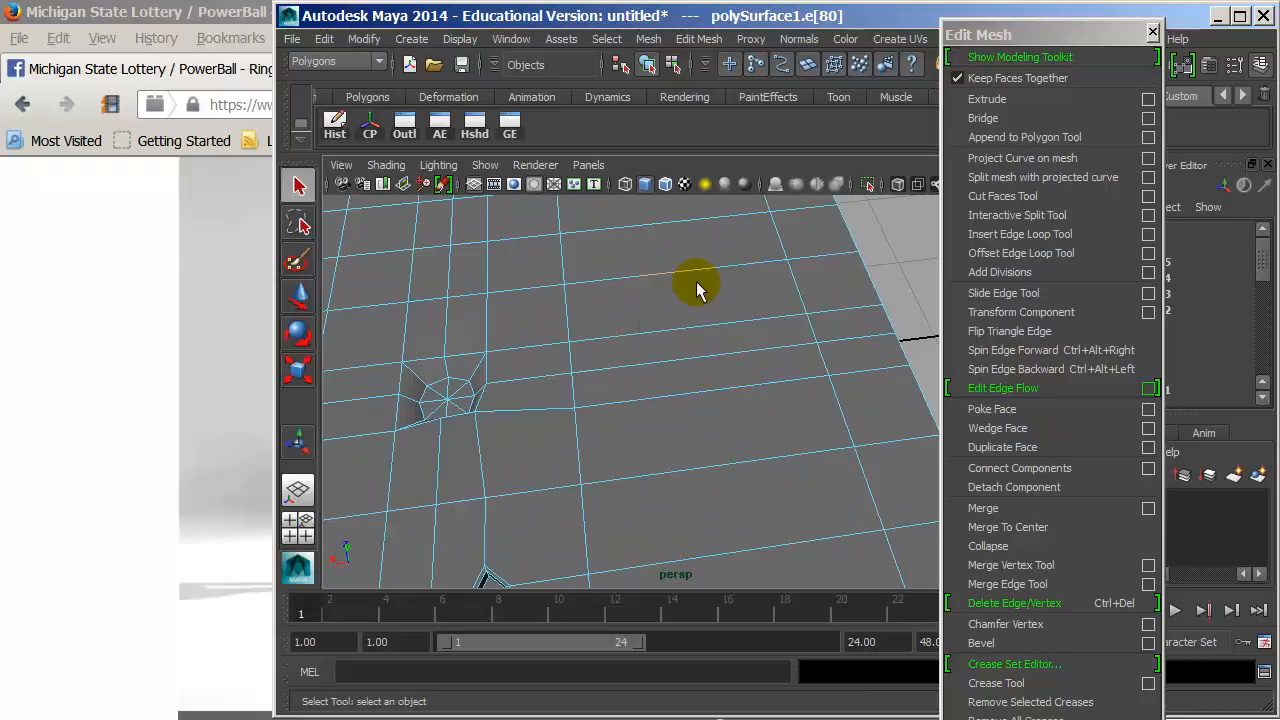
# - Switch to vertex selection and examine the leftover vertices along the deleted crosswise rows
pyautogui.moveTo(669, 247); pyautogui.dragTo(642, 253, button='right')
pyautogui.moveTo(752, 343); pyautogui.dragTo(753, 344)
pyautogui.keyDown('alt'); pyautogui.moveTo(763, 414); pyautogui.dragTo(694, 346); pyautogui.keyUp('alt')
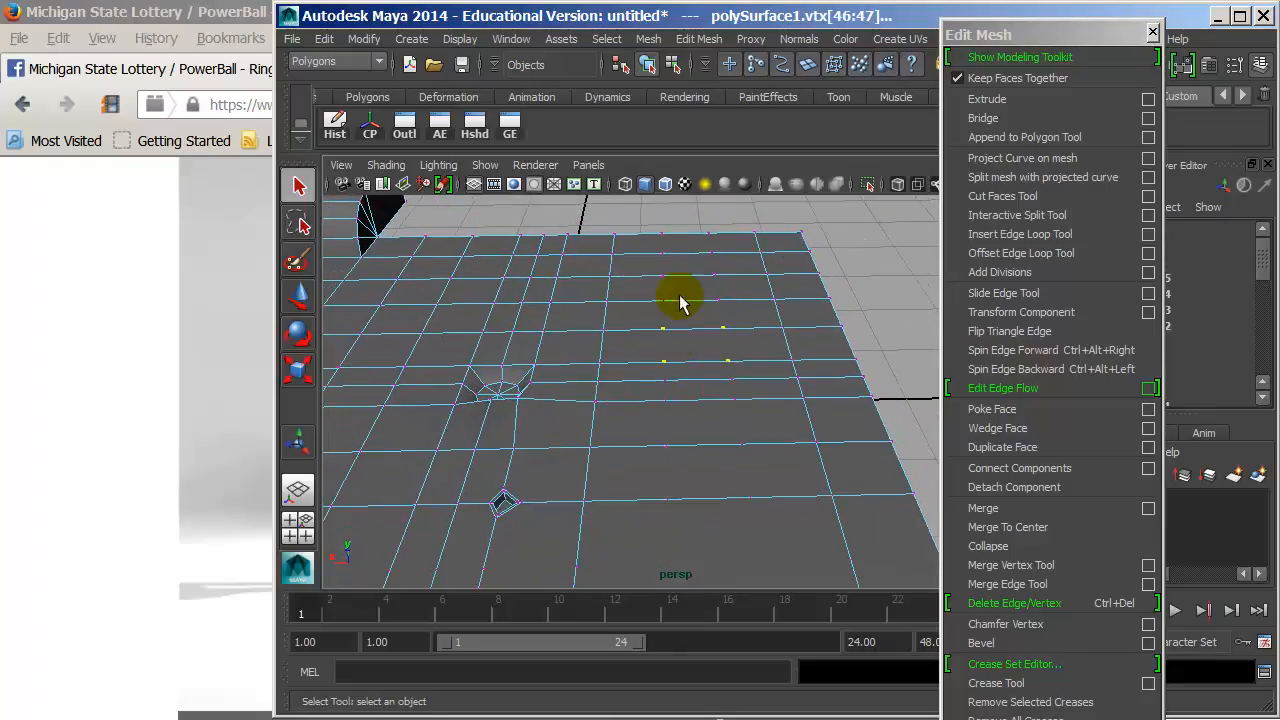
pyautogui.moveTo(754, 402); pyautogui.dragTo(754, 440)
pyautogui.keyDown('alt'); pyautogui.moveTo(622, 418); pyautogui.dragTo(827, 426); pyautogui.keyUp('alt')
pyautogui.keyDown('alt'); pyautogui.moveTo(827, 426); pyautogui.dragTo(710, 325, button='middle'); pyautogui.keyUp('alt')
# - Remove the edge loop between the extruded block and the recess with Delete Edge/Vertex, and inspect the area in vertex and edge selection
pyautogui.moveTo(600, 421); pyautogui.dragTo(598, 360, button='right')
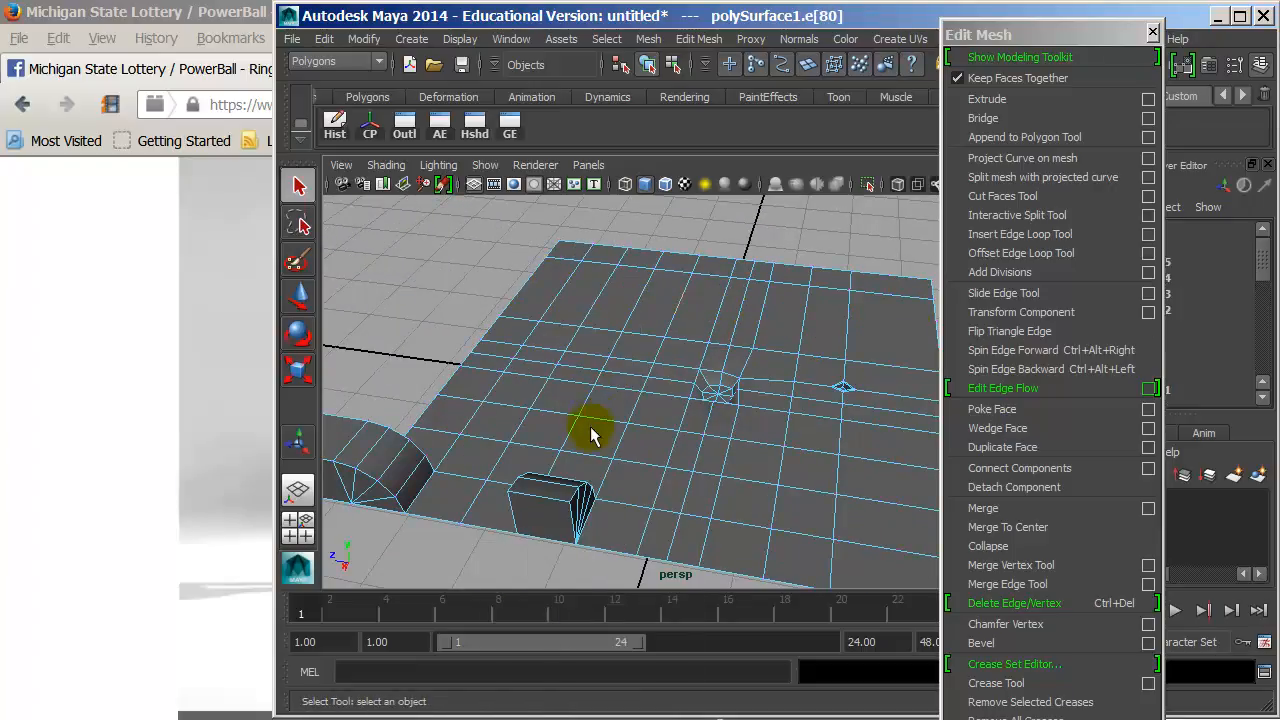
pyautogui.click(597, 416)
pyautogui.doubleClick(600, 421)
pyautogui.keyDown('alt'); pyautogui.moveTo(600, 422); pyautogui.dragTo(641, 456); pyautogui.keyUp('alt')
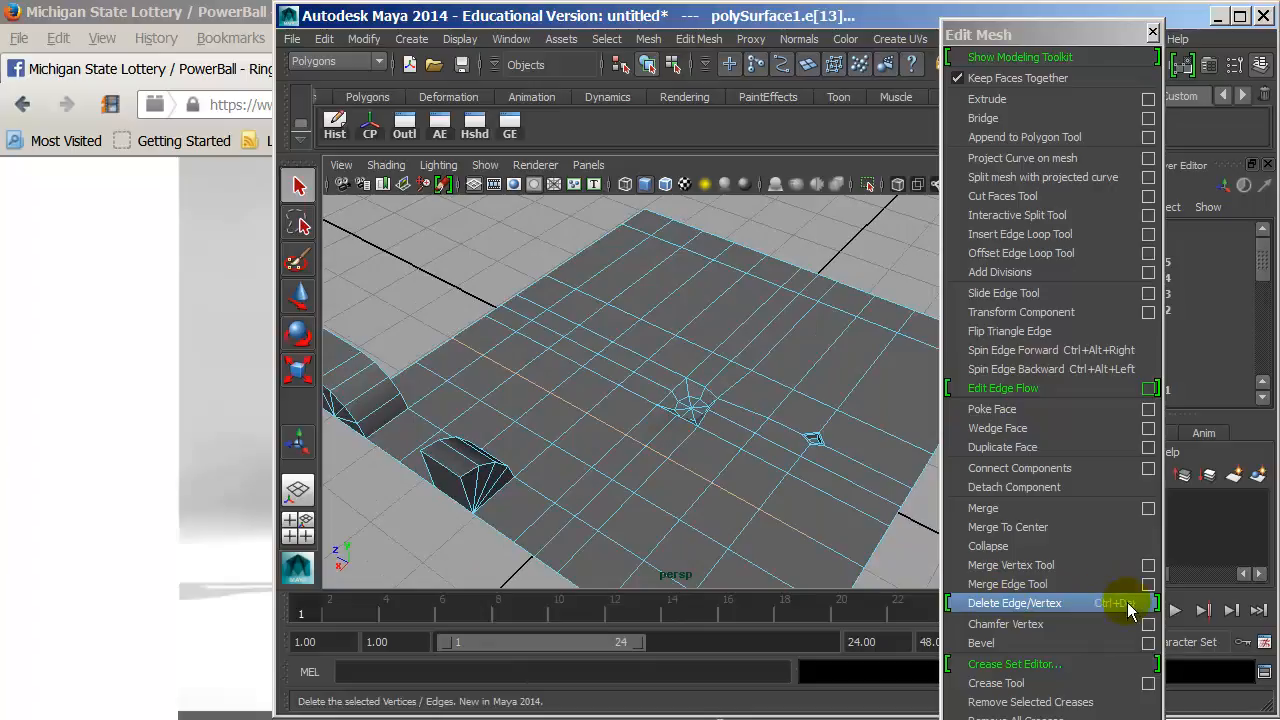
pyautogui.hotkey('ctrl', 'Delete')
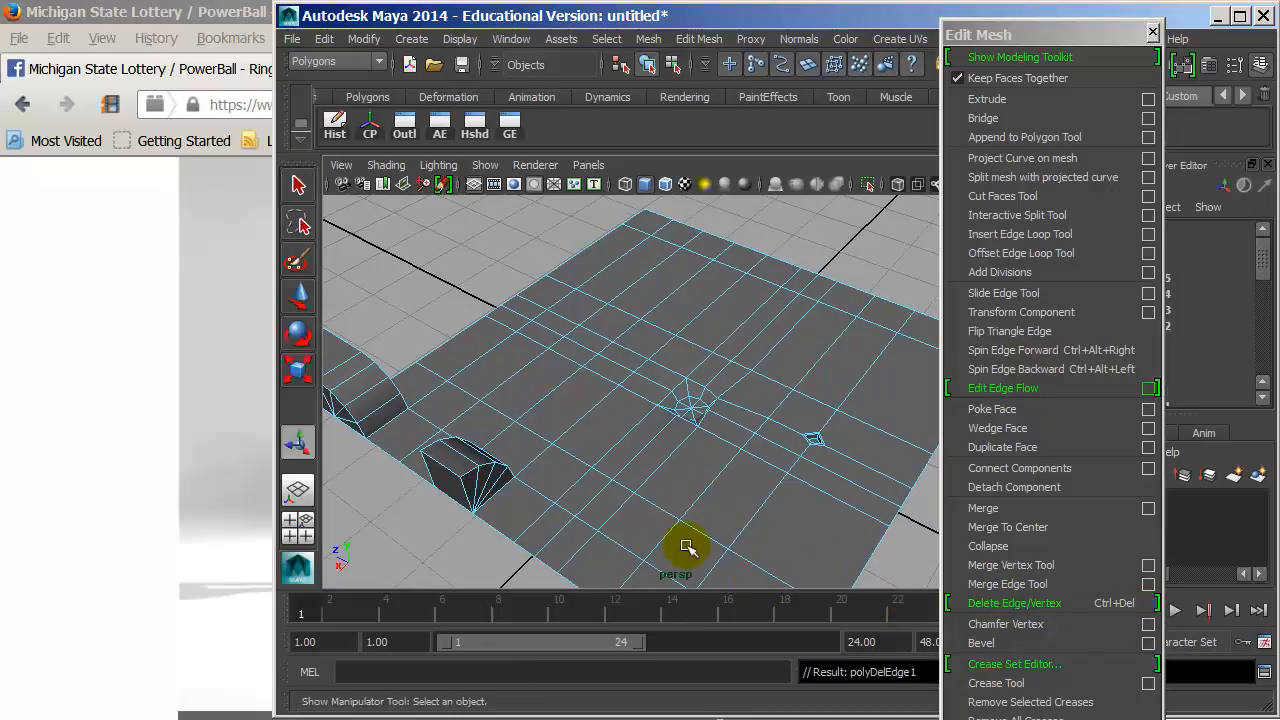
pyautogui.moveTo(651, 381); pyautogui.dragTo(566, 383, button='right')
pyautogui.keyDown('alt'); pyautogui.moveTo(645, 459); pyautogui.dragTo(597, 423); pyautogui.keyUp('alt')
pyautogui.keyDown('alt'); pyautogui.moveTo(597, 423); pyautogui.dragTo(622, 434, button='right'); pyautogui.keyUp('alt')
pyautogui.keyDown('alt'); pyautogui.moveTo(622, 434); pyautogui.dragTo(635, 457, button='middle'); pyautogui.keyUp('alt')
pyautogui.moveTo(590, 373); pyautogui.dragTo(582, 323, button='right')
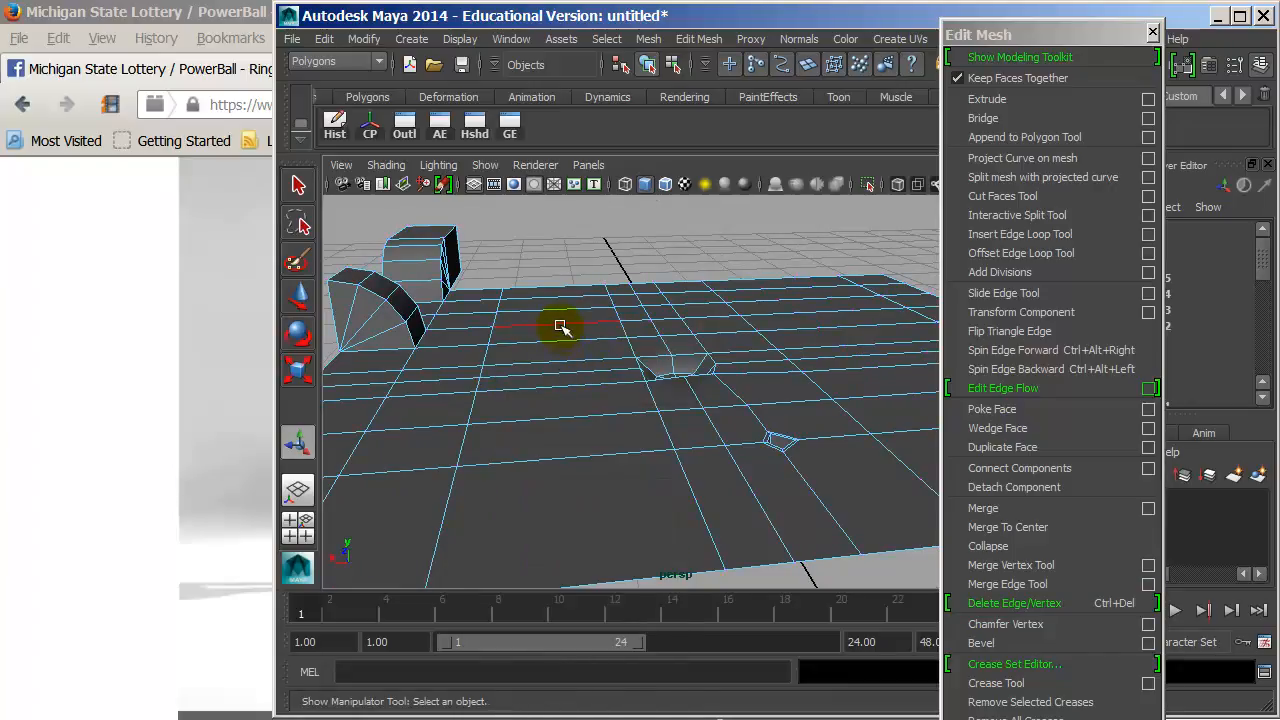
pyautogui.keyDown('alt'); pyautogui.moveTo(826, 346); pyautogui.dragTo(680, 343); pyautogui.keyUp('alt')
# - Delete the leftover vertices along the two previously deleted crosswise rows of the plane
pyautogui.moveTo(672, 333); pyautogui.dragTo(651, 343, button='right')
pyautogui.keyDown('alt'); pyautogui.moveTo(651, 343); pyautogui.dragTo(624, 324); pyautogui.keyUp('alt')
pyautogui.moveTo(717, 463); pyautogui.dragTo(735, 508)
pyautogui.keyDown('alt'); pyautogui.moveTo(734, 466); pyautogui.dragTo(690, 490); pyautogui.keyUp('alt')
pyautogui.scroll(-5, 689, 483)
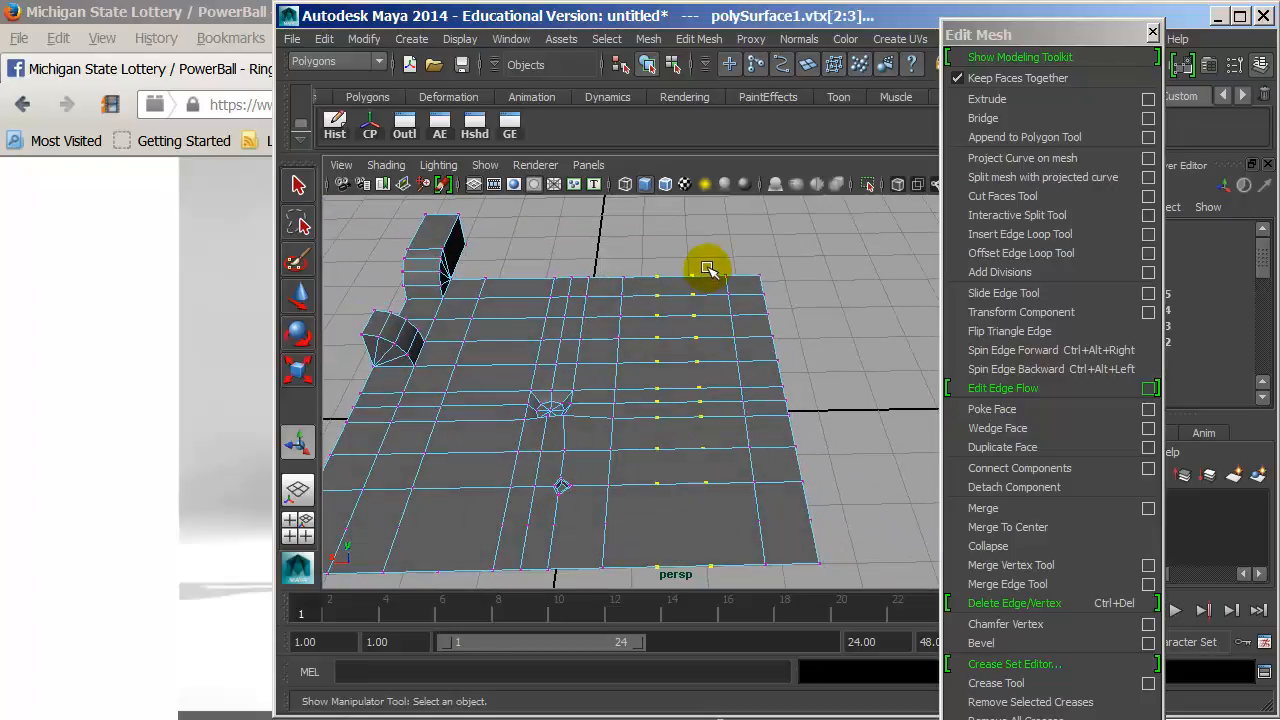
pyautogui.press('Delete')
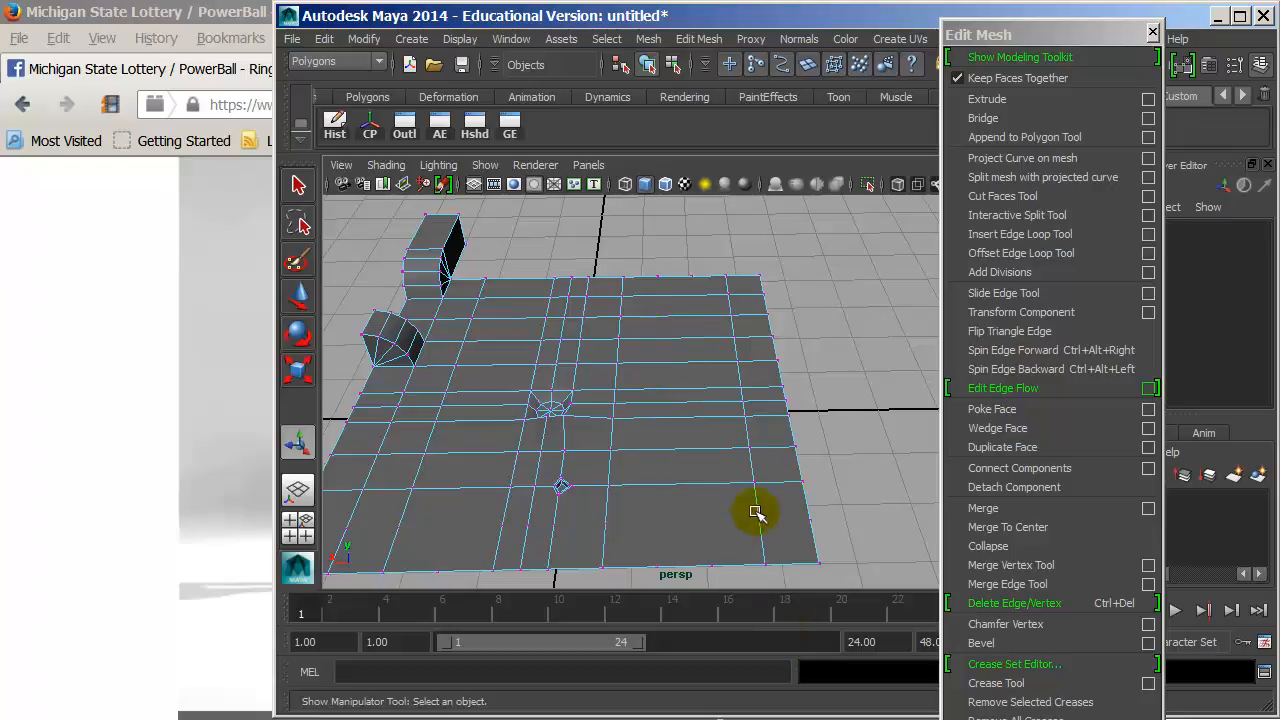
# - Delete the leftover vertices between the diamond inset and the nearby border, and return the plane to object selection
pyautogui.keyDown('alt'); pyautogui.moveTo(790, 521); pyautogui.dragTo(791, 537); pyautogui.keyUp('alt')
pyautogui.keyDown('alt'); pyautogui.moveTo(791, 537); pyautogui.dragTo(694, 560, button='right'); pyautogui.keyUp('alt')
pyautogui.keyDown('alt'); pyautogui.moveTo(694, 560); pyautogui.dragTo(705, 538, button='middle'); pyautogui.keyUp('alt')
pyautogui.moveTo(415, 468); pyautogui.dragTo(426, 469)
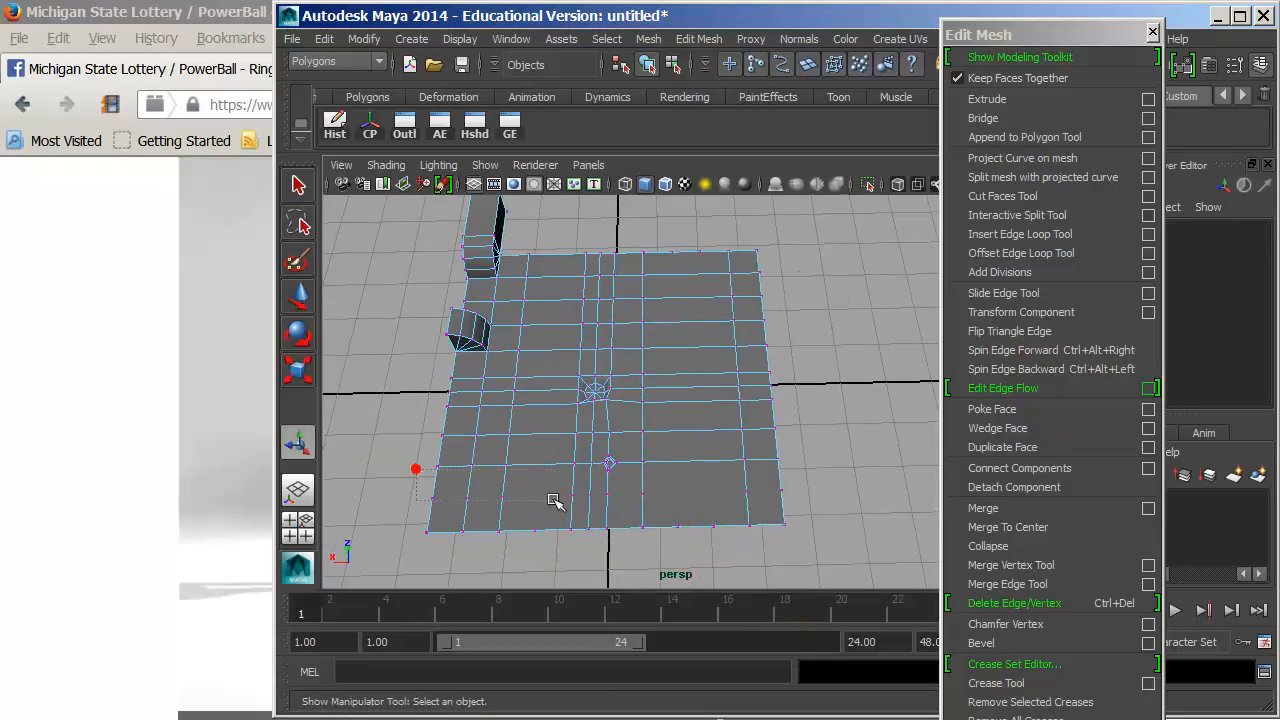
pyautogui.moveTo(783, 508); pyautogui.dragTo(785, 510)
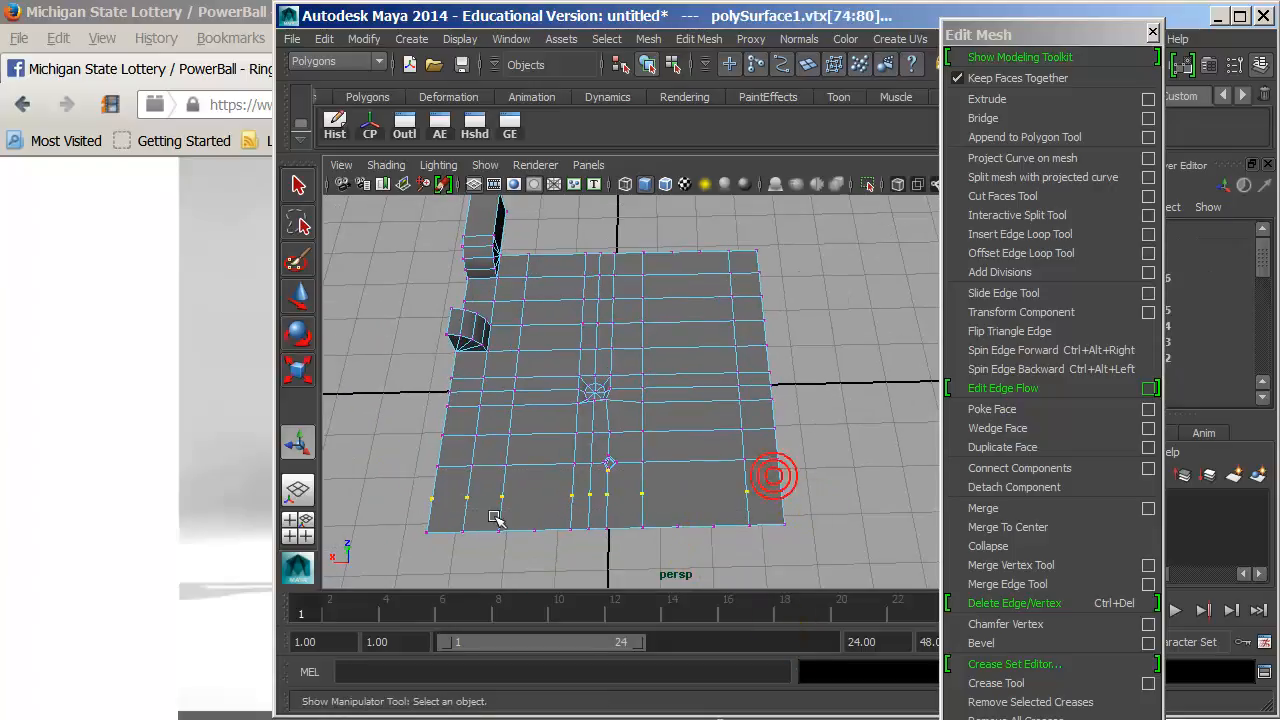
pyautogui.press('Delete')
pyautogui.moveTo(483, 450); pyautogui.dragTo(549, 399, button='right')
pyautogui.click(549, 399)
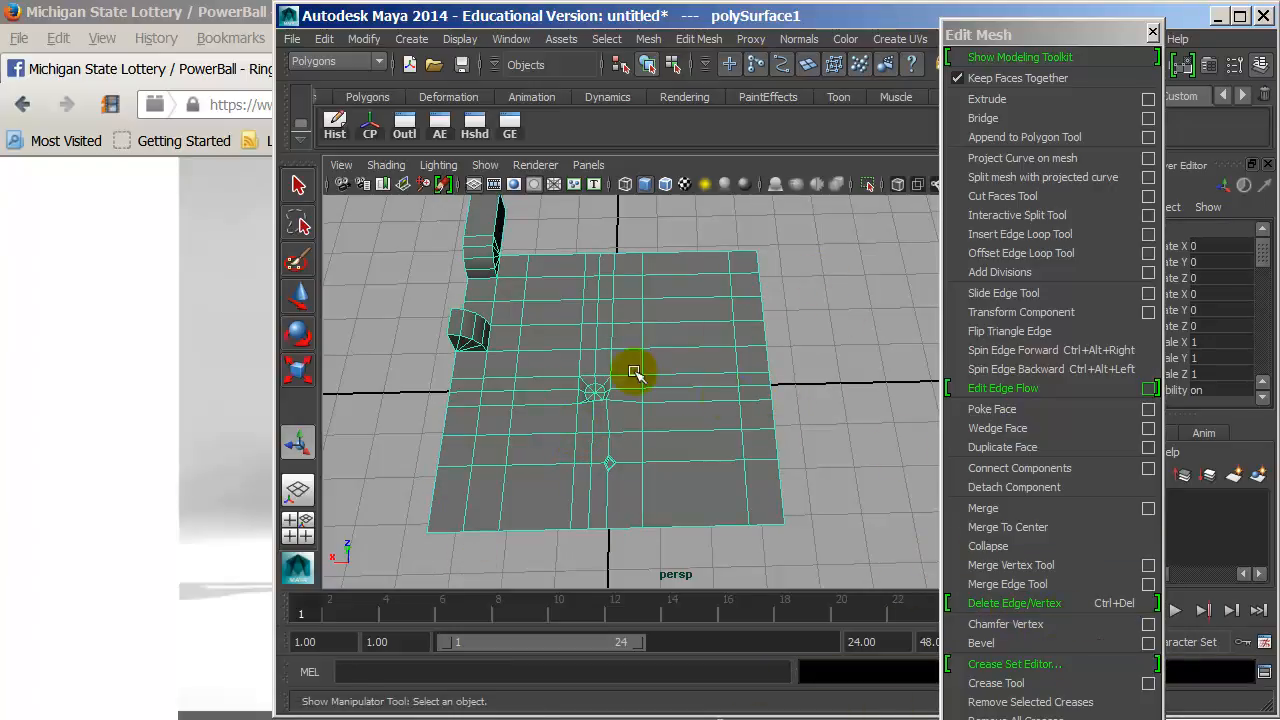
# - Bevel the edges at the free end of the extruded block with an offset of 0.1 and 3 segments
pyautogui.keyDown('alt'); pyautogui.moveTo(597, 377); pyautogui.dragTo(811, 343); pyautogui.keyUp('alt')
pyautogui.keyDown('alt'); pyautogui.moveTo(600, 360); pyautogui.dragTo(734, 280, button='middle'); pyautogui.keyUp('alt')
pyautogui.keyDown('alt'); pyautogui.moveTo(734, 280); pyautogui.dragTo(869, 309, button='right'); pyautogui.keyUp('alt')
pyautogui.keyDown('alt'); pyautogui.moveTo(534, 306); pyautogui.dragTo(651, 311); pyautogui.keyUp('alt')
pyautogui.keyDown('alt'); pyautogui.moveTo(644, 310); pyautogui.dragTo(600, 351, button='middle'); pyautogui.keyUp('alt')
pyautogui.moveTo(651, 386); pyautogui.dragTo(820, 436, button='right')
pyautogui.click(666, 426)
pyautogui.keyDown('alt'); pyautogui.moveTo(731, 433); pyautogui.dragTo(790, 415); pyautogui.keyUp('alt')
pyautogui.click(1040, 643)
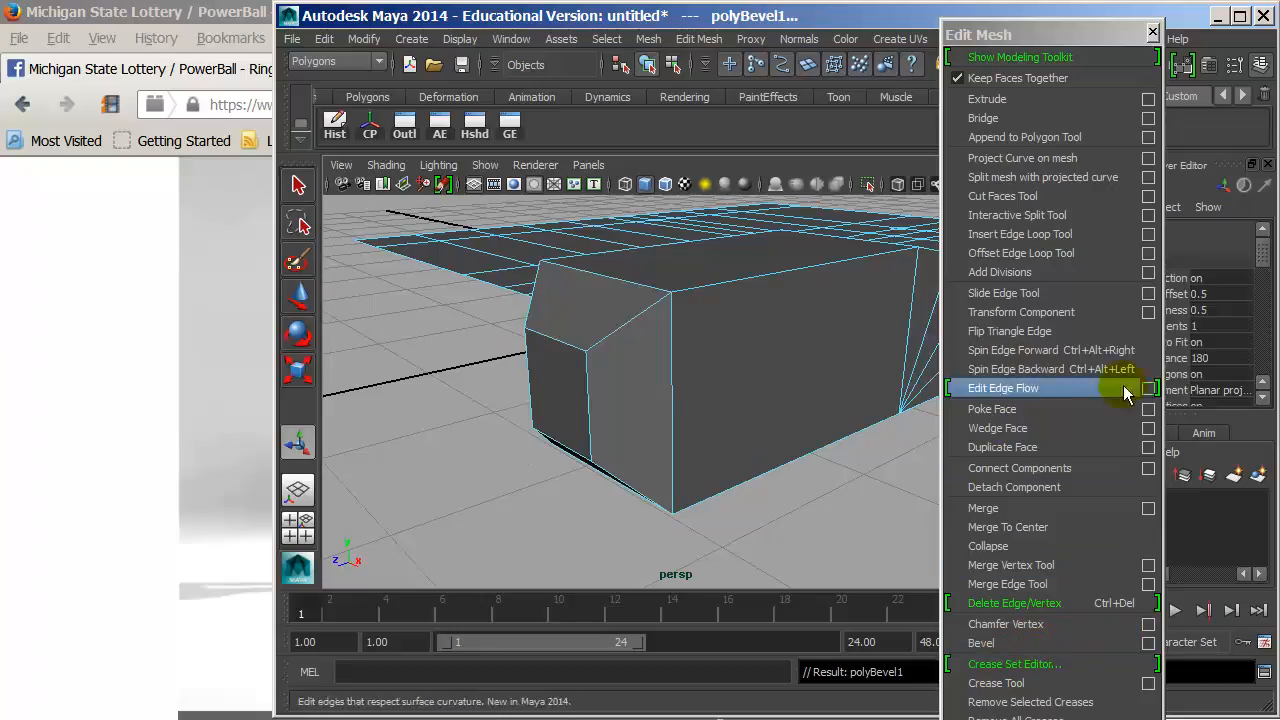
pyautogui.write('0.1')
pyautogui.press('Return')
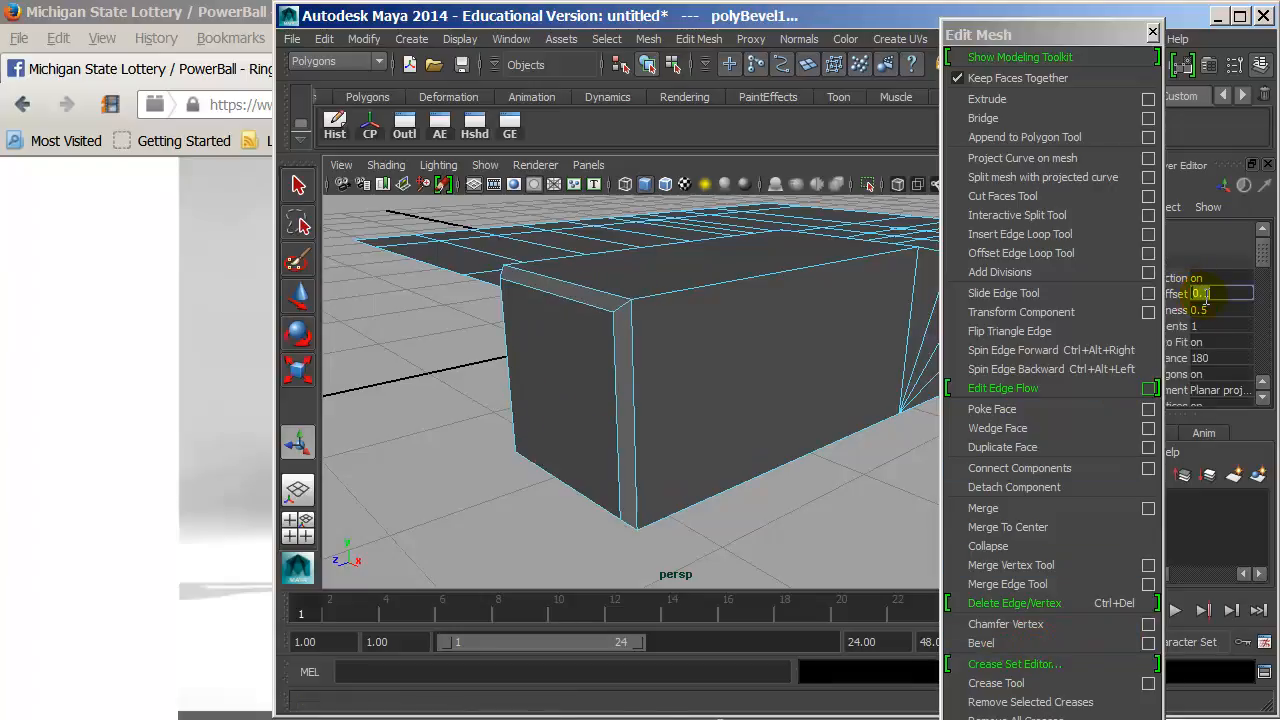
pyautogui.click(1212, 326)
pyautogui.write('3')
pyautogui.press('Return')
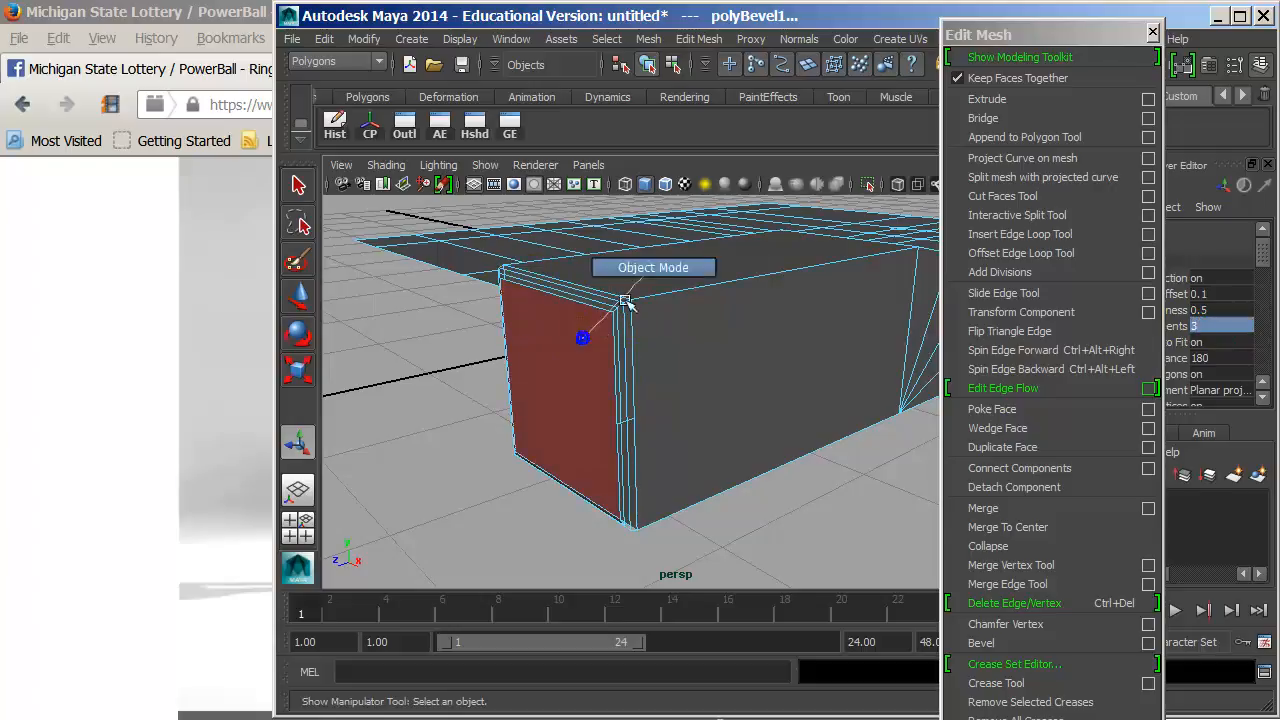
# - Return to object selection and inspect the block's beveled end from several sides
pyautogui.moveTo(583, 338); pyautogui.dragTo(653, 266, button='right')
pyautogui.click(624, 303)
pyautogui.keyDown('alt'); pyautogui.moveTo(643, 397); pyautogui.dragTo(877, 394); pyautogui.keyUp('alt')
pyautogui.click(834, 392)
pyautogui.moveTo(653, 391)
pyautogui.keyDown('alt'); pyautogui.mouseDown()
pyautogui.moveTo(608, 399)
pyautogui.moveTo(741, 366)
pyautogui.mouseUp(); pyautogui.keyUp('alt')
pyautogui.click(766, 289)
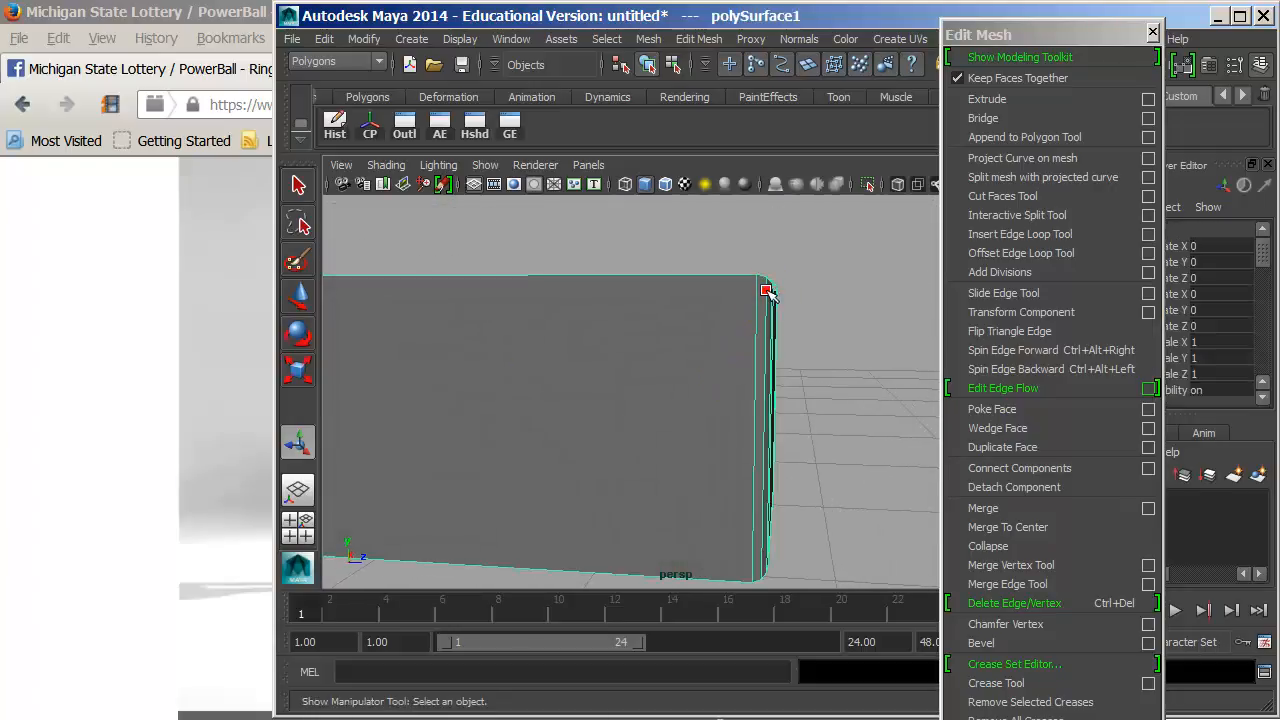
pyautogui.keyDown('alt'); pyautogui.moveTo(766, 289); pyautogui.dragTo(735, 287); pyautogui.keyUp('alt')
pyautogui.moveTo(660, 301)
pyautogui.mouseDown(button='right')
pyautogui.moveTo(660, 400)
pyautogui.moveTo(715, 700)
pyautogui.moveTo(790, 715)
pyautogui.mouseUp(button='right')
pyautogui.click(830, 460)
pyautogui.moveTo(834, 471)
pyautogui.keyDown('alt'); pyautogui.mouseDown()
pyautogui.moveTo(749, 489)
pyautogui.moveTo(449, 457)
pyautogui.mouseUp(); pyautogui.keyUp('alt')
pyautogui.moveTo(566, 407)
pyautogui.keyDown('alt'); pyautogui.mouseDown()
pyautogui.moveTo(670, 320)
pyautogui.moveTo(714, 357)
pyautogui.moveTo(709, 423)
pyautogui.mouseUp(); pyautogui.keyUp('alt')
pyautogui.click(666, 360)
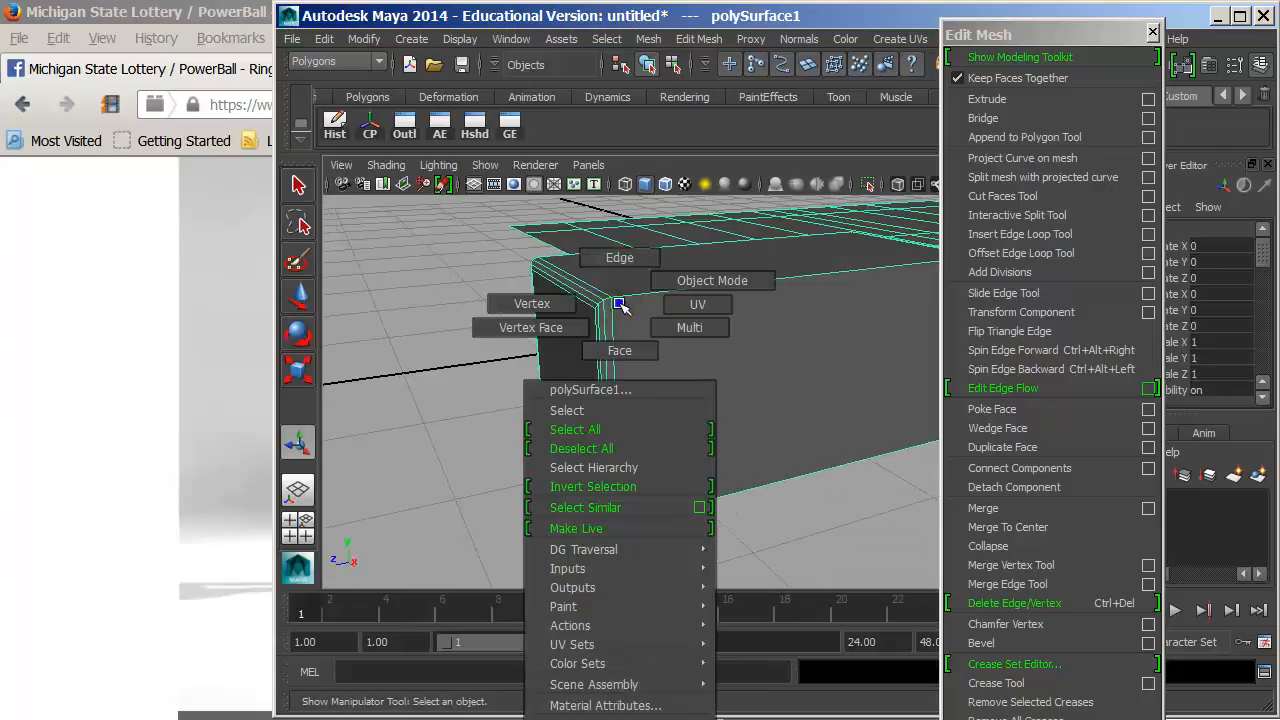
# - Bevel the edge loop along one upper side of the block and its curved part with offset 0.1 and 3 segments
pyautogui.click(672, 285)
pyautogui.doubleClick(676, 290)
pyautogui.keyDown('alt'); pyautogui.moveTo(676, 290); pyautogui.dragTo(797, 318); pyautogui.keyUp('alt')
pyautogui.keyDown('alt'); pyautogui.moveTo(567, 350); pyautogui.dragTo(690, 348); pyautogui.keyUp('alt')
pyautogui.keyDown('alt'); pyautogui.moveTo(613, 348); pyautogui.dragTo(518, 311, button='middle'); pyautogui.keyUp('alt')
pyautogui.keyDown('alt'); pyautogui.moveTo(518, 311); pyautogui.dragTo(629, 297); pyautogui.keyUp('alt')
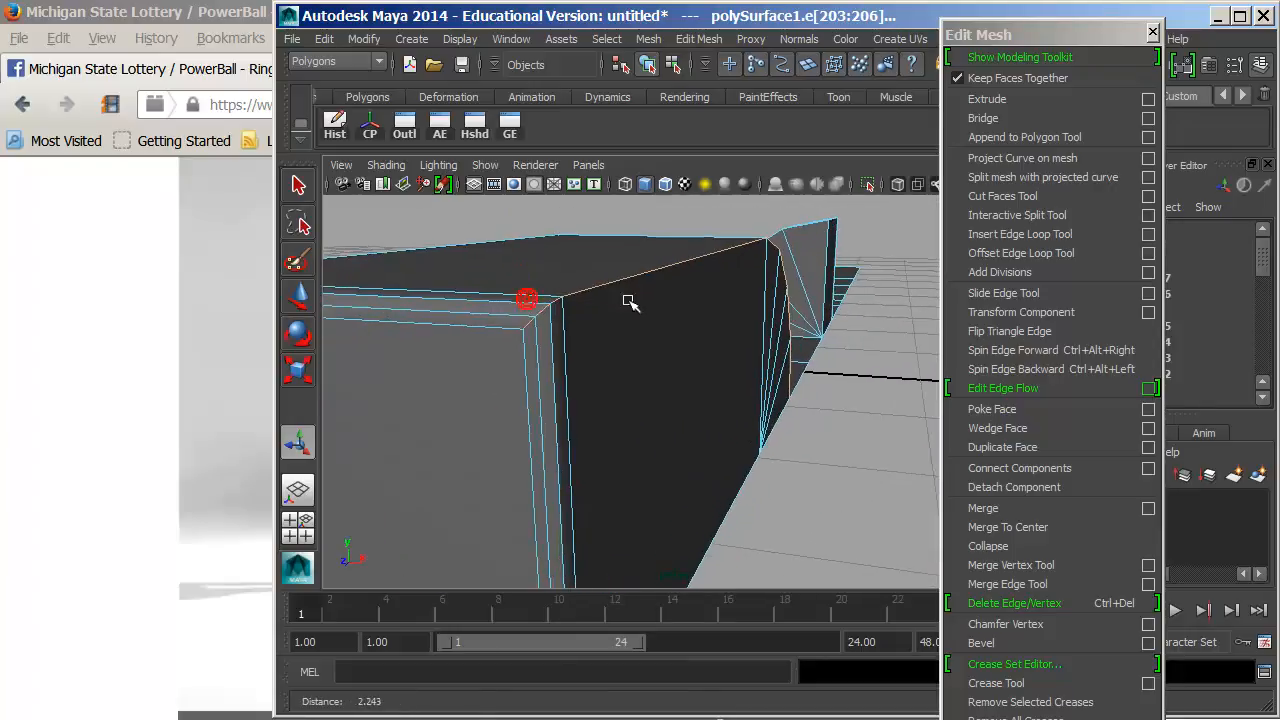
pyautogui.click(1024, 640)
pyautogui.keyDown('alt'); pyautogui.moveTo(785, 540); pyautogui.dragTo(852, 512); pyautogui.keyUp('alt')
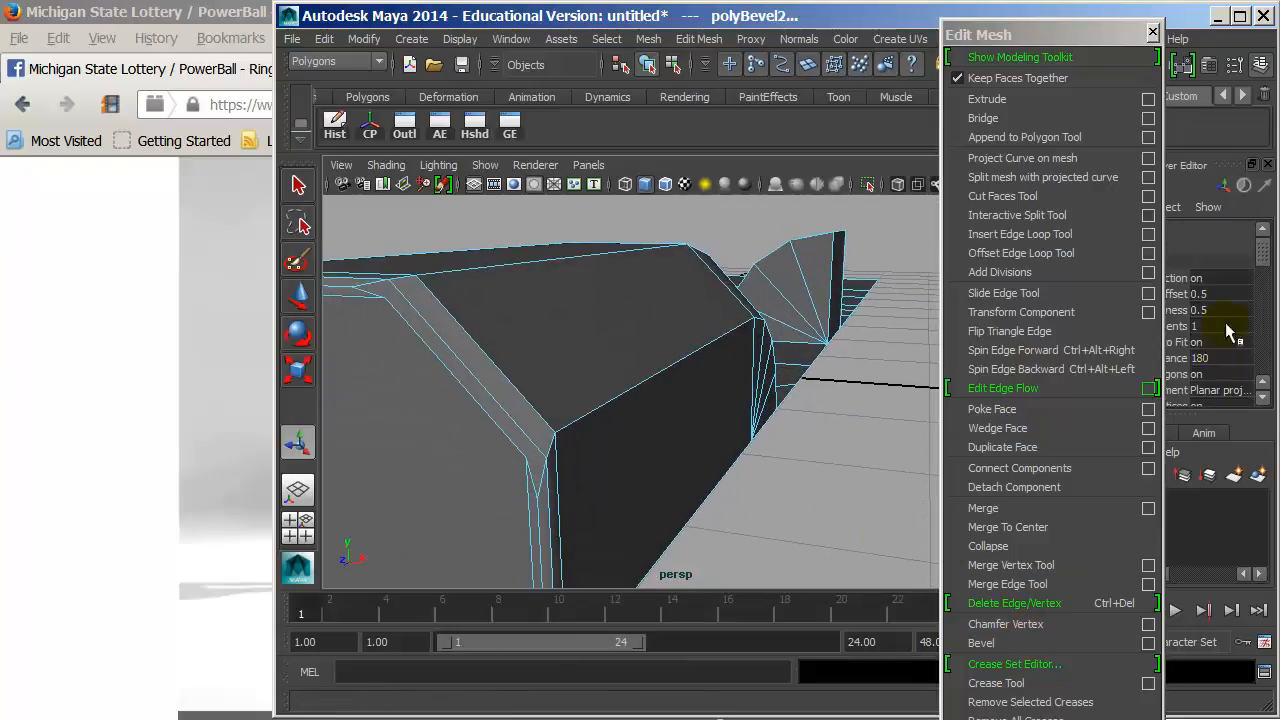
pyautogui.press('Return')
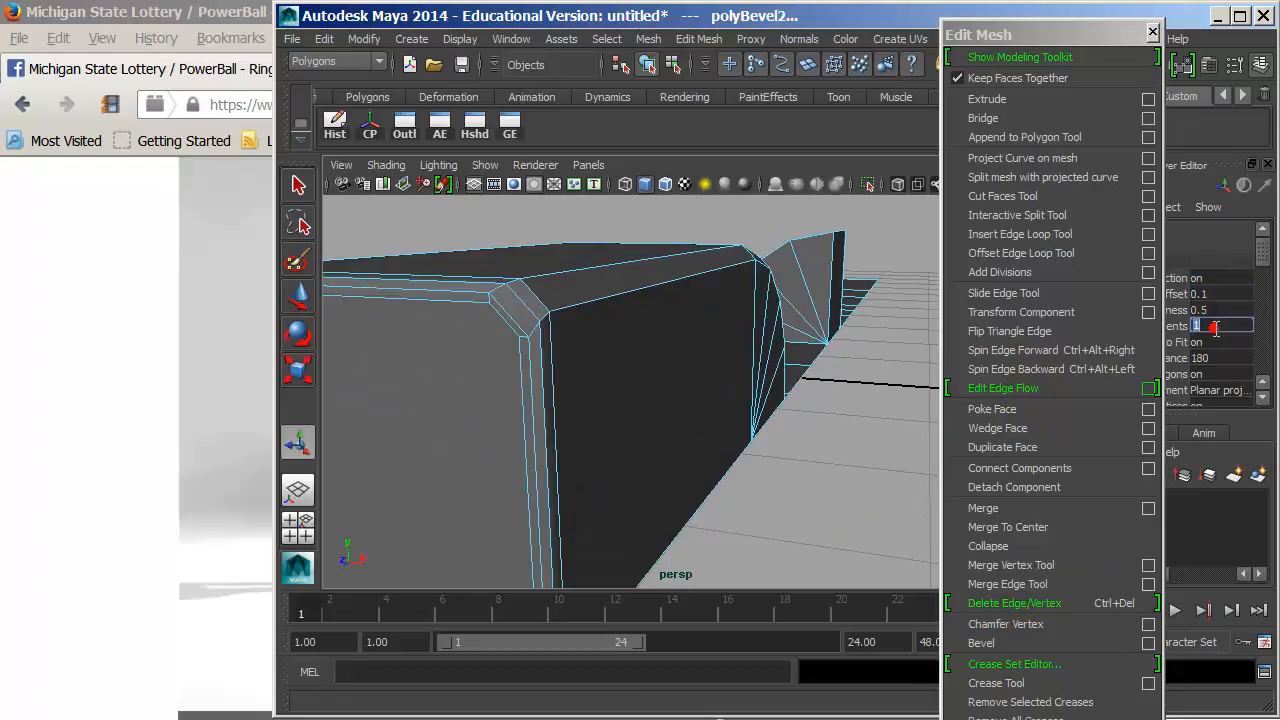
pyautogui.write('3')
pyautogui.press('Return')
# - Bevel the edge loop along the block's other upper side and curve with an offset of 0.2
pyautogui.keyDown('alt'); pyautogui.moveTo(629, 337); pyautogui.dragTo(560, 350); pyautogui.keyUp('alt')
pyautogui.keyDown('alt'); pyautogui.moveTo(655, 352); pyautogui.dragTo(780, 335, button='right'); pyautogui.keyUp('alt')
pyautogui.keyDown('alt'); pyautogui.moveTo(780, 335); pyautogui.dragTo(725, 380); pyautogui.keyUp('alt')
pyautogui.keyDown('alt'); pyautogui.moveTo(710, 437); pyautogui.dragTo(722, 363); pyautogui.keyUp('alt')
pyautogui.click(669, 375)
pyautogui.press('g')
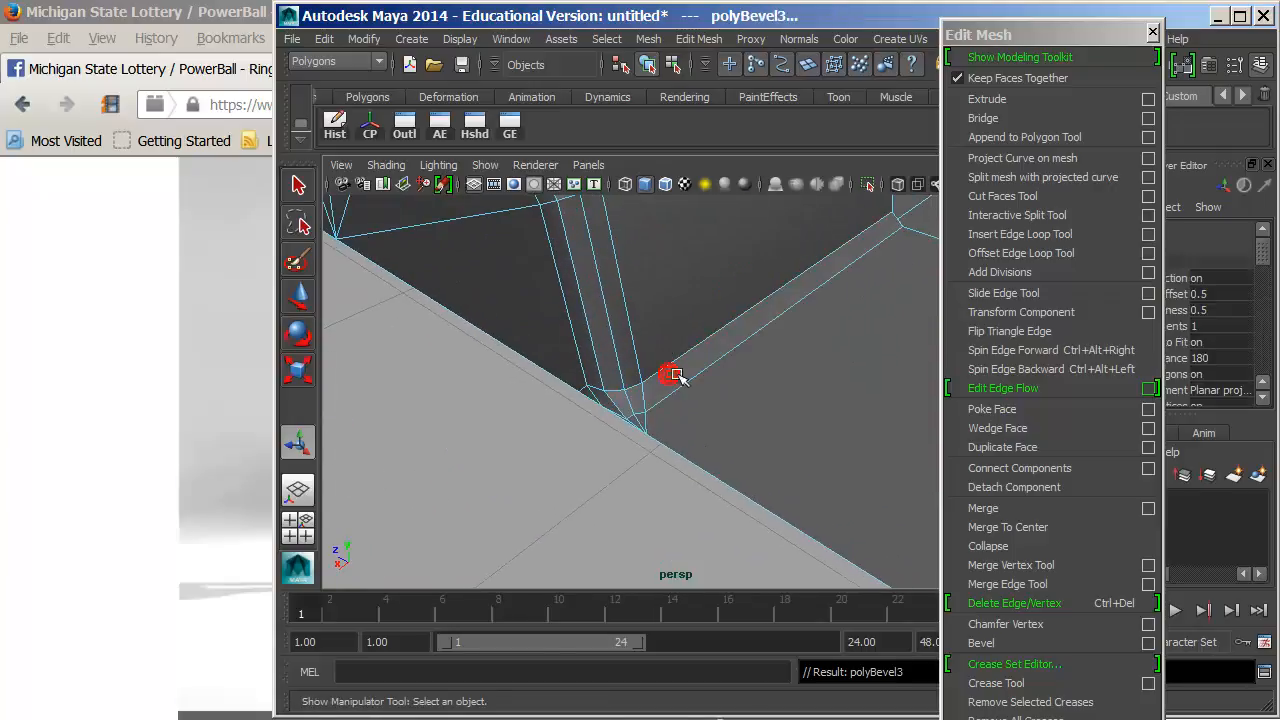
pyautogui.click(1215, 297)
pyautogui.write('2')
pyautogui.press('Return')
pyautogui.write('0.2')
pyautogui.press('Return')
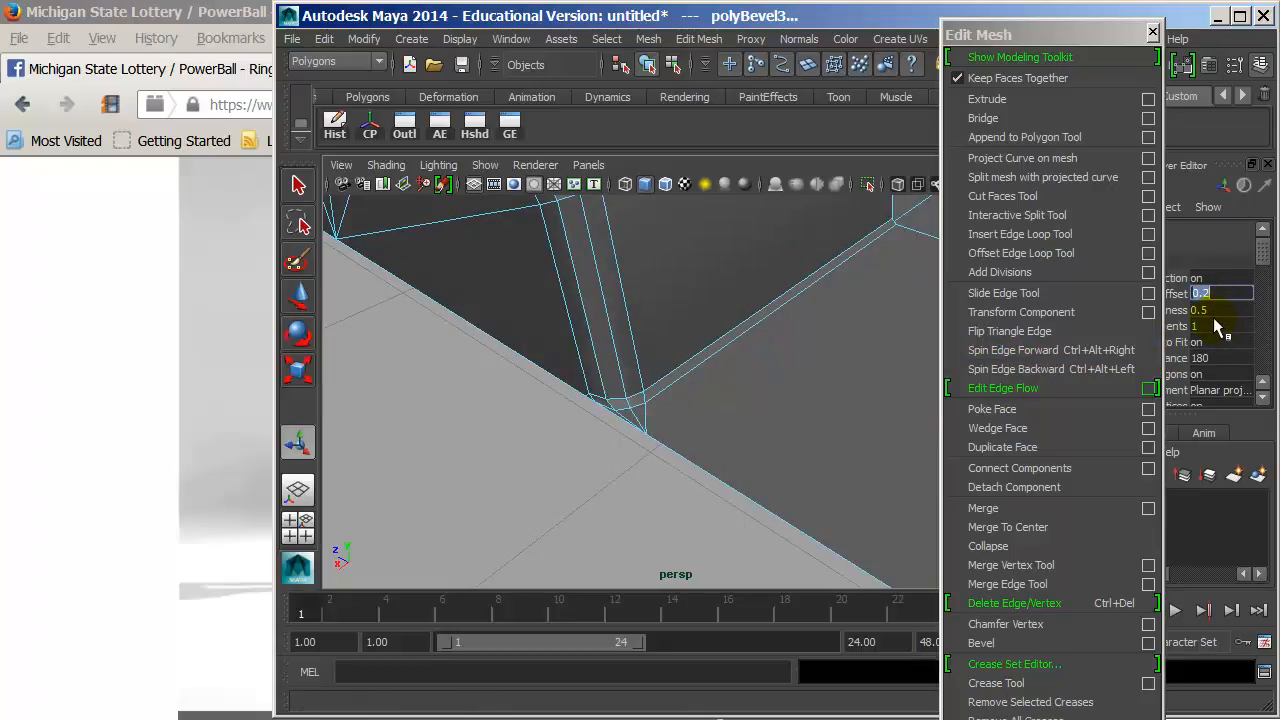
# - Set the new bevel's segments to 3 and return the mesh to object selection
pyautogui.click(1213, 324)
pyautogui.write('3')
pyautogui.press('Return')
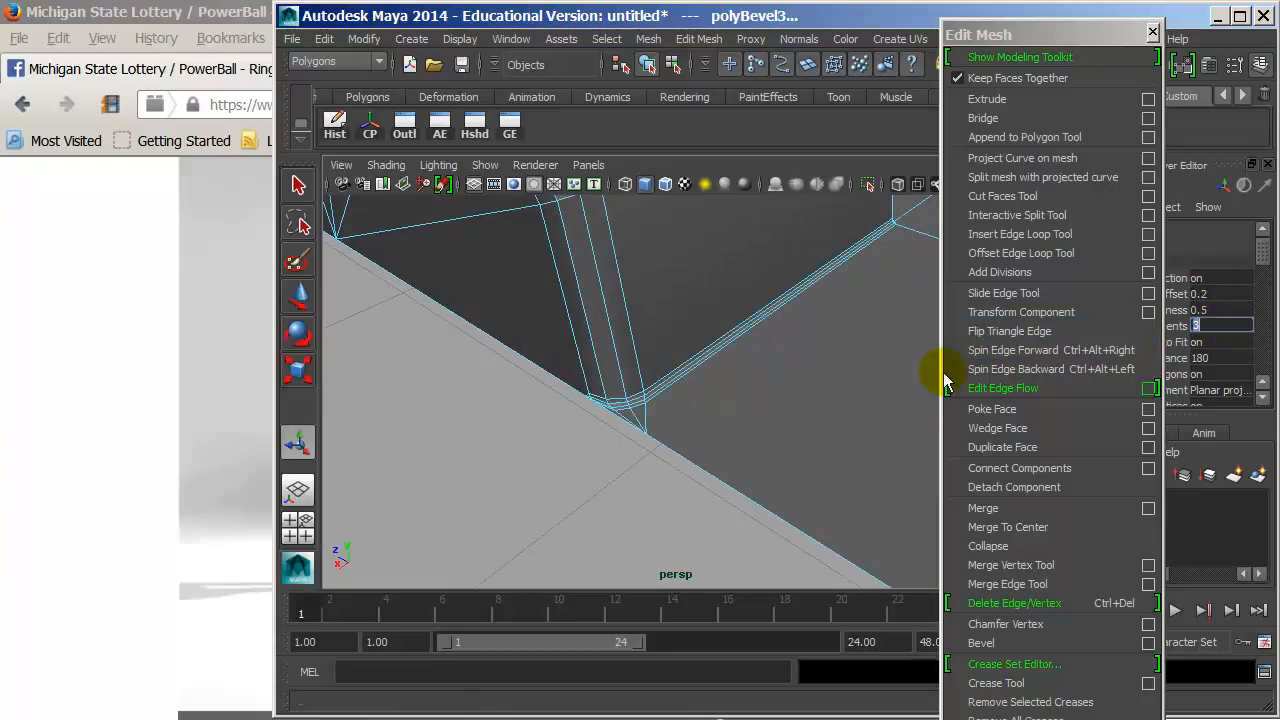
pyautogui.keyDown('alt'); pyautogui.moveTo(815, 307); pyautogui.dragTo(646, 350); pyautogui.keyUp('alt')
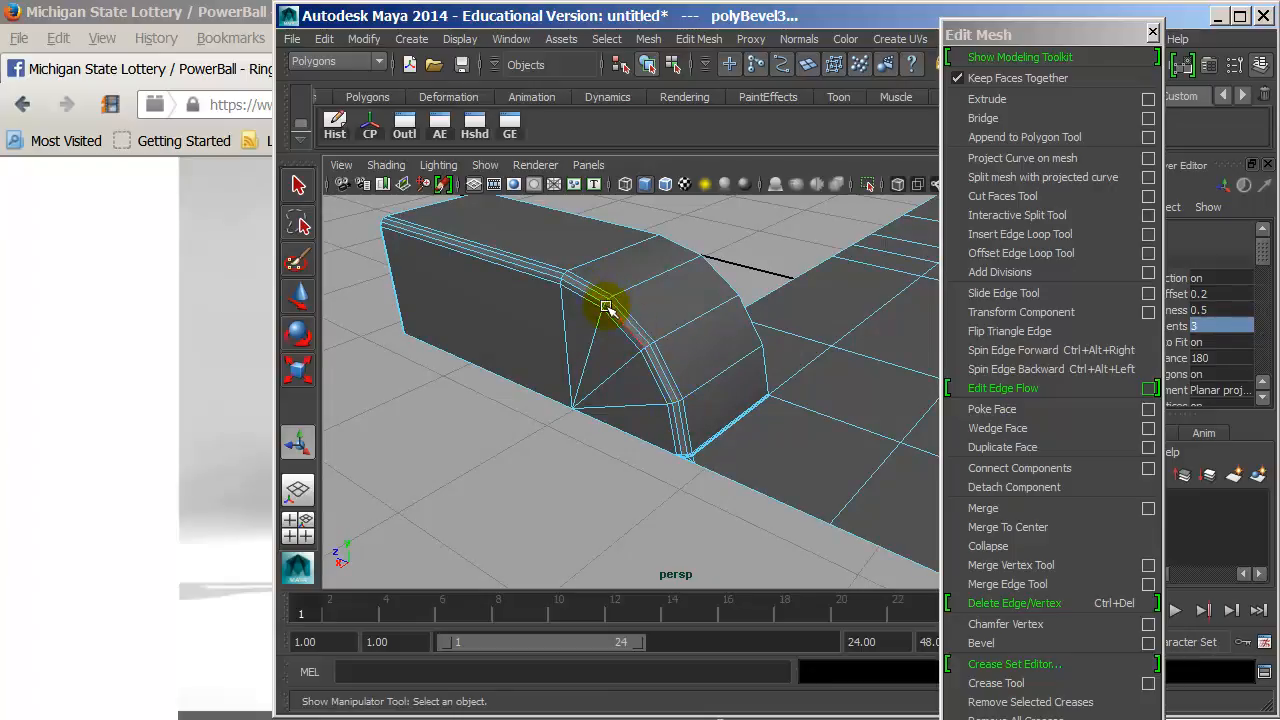
pyautogui.click(655, 276)
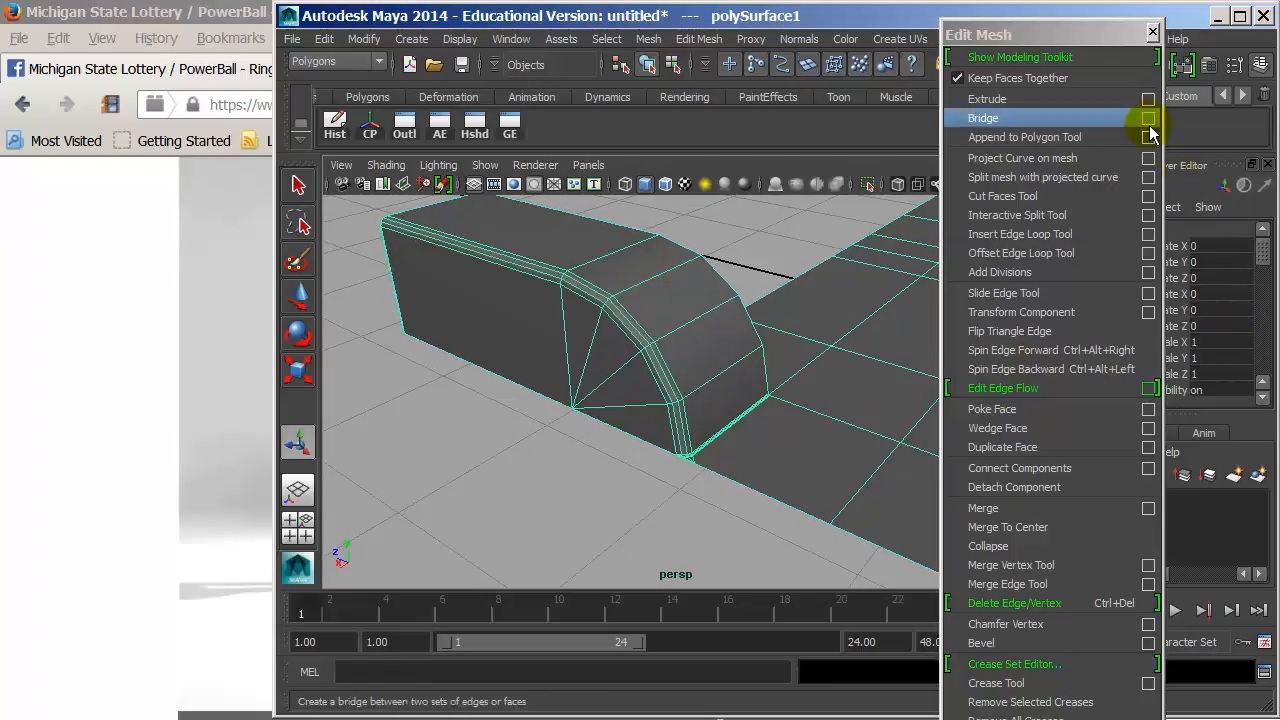
# - Clear the floating Edit Mesh menu out of the way and look through the mesh's construction history
pyautogui.click(1091, 33)
pyautogui.moveTo(1091, 33); pyautogui.dragTo(1279, 200)
pyautogui.moveTo(1254, 254); pyautogui.dragTo(1258, 372)
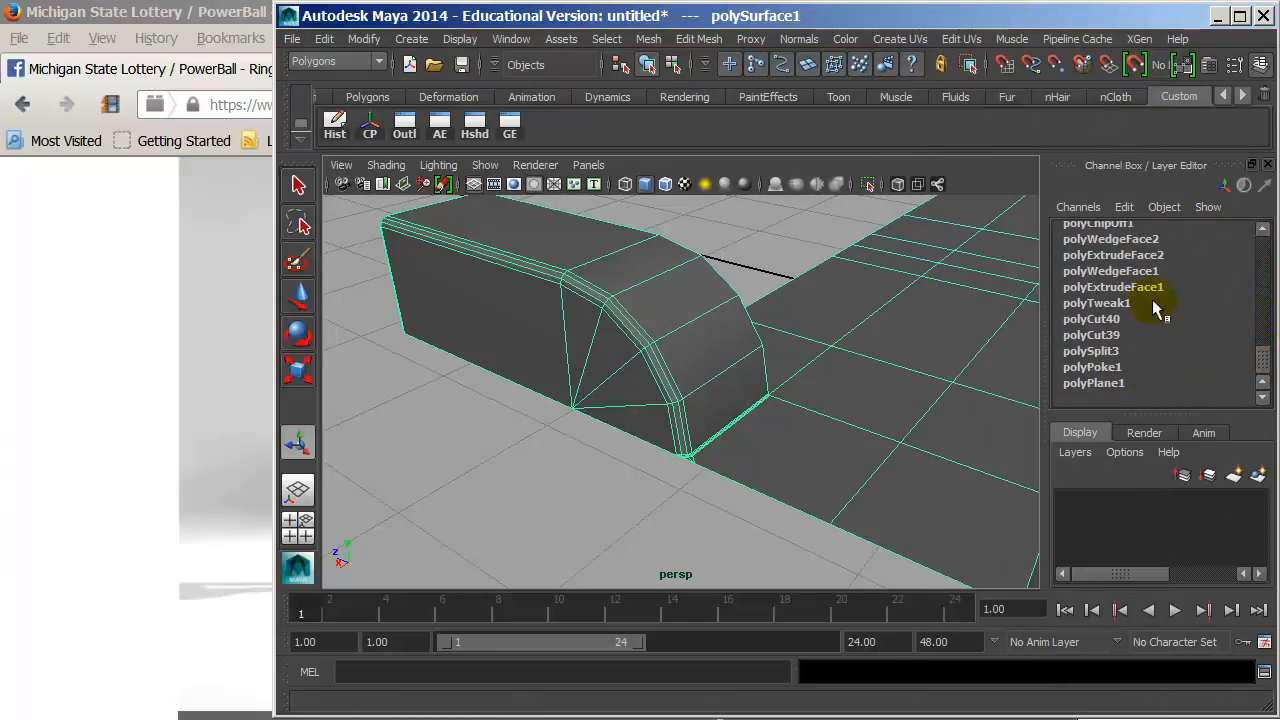
# - Using multi-component selection, select a face at the plane's border with its outer edge and apply Wedge Face
pyautogui.moveTo(868, 353); pyautogui.dragTo(868, 384, button='right')
pyautogui.click(914, 529)
pyautogui.keyDown('alt'); pyautogui.moveTo(914, 529); pyautogui.dragTo(700, 462, button='middle'); pyautogui.keyUp('alt')
pyautogui.moveTo(689, 381); pyautogui.dragTo(729, 414, button='right')
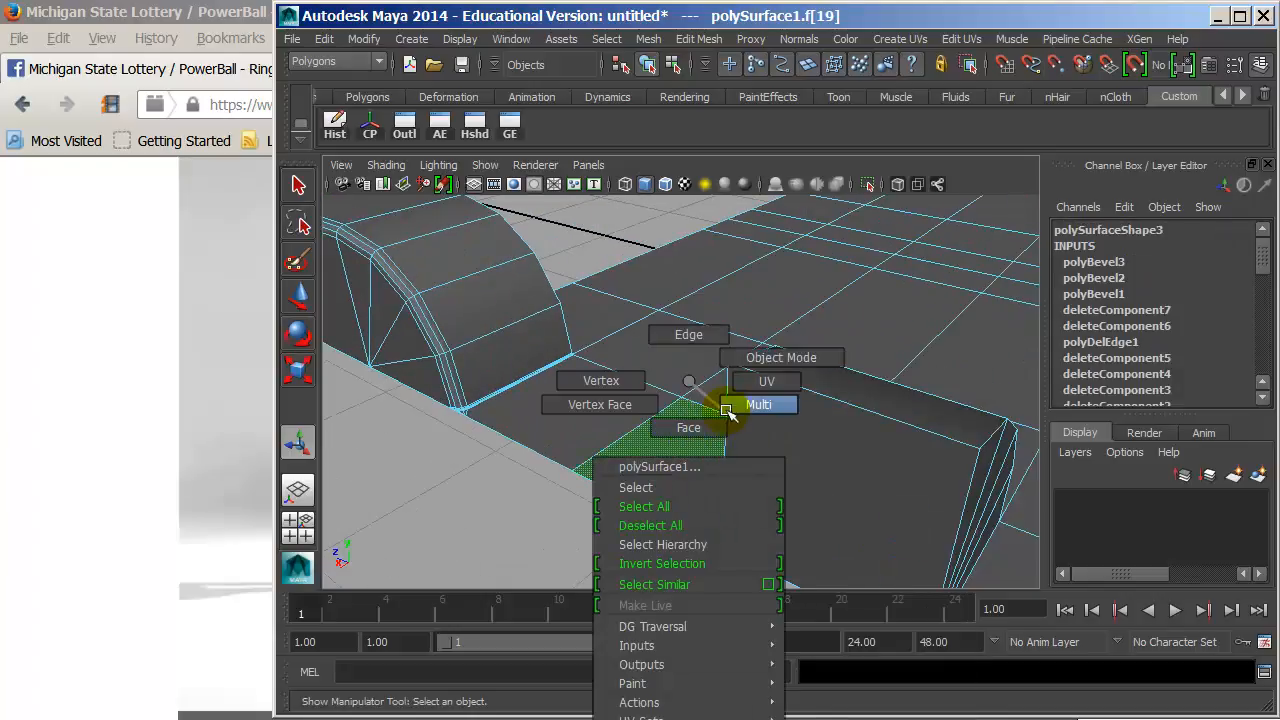
pyautogui.keyDown('alt'); pyautogui.moveTo(737, 443); pyautogui.dragTo(826, 451); pyautogui.keyUp('alt')
pyautogui.keyDown('alt'); pyautogui.moveTo(748, 458); pyautogui.dragTo(708, 405, button='middle'); pyautogui.keyUp('alt')
pyautogui.keyDown('alt'); pyautogui.moveTo(777, 266); pyautogui.dragTo(726, 380); pyautogui.keyUp('alt')
pyautogui.click(726, 380)
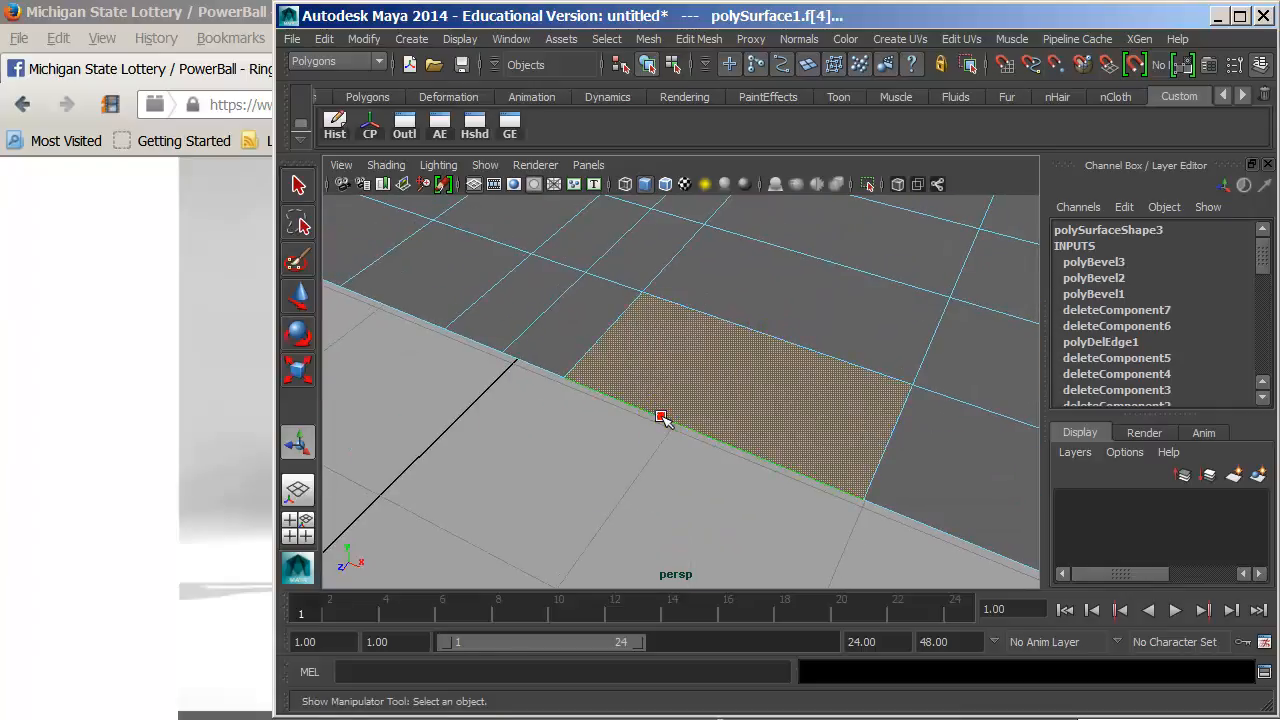
pyautogui.press('space')
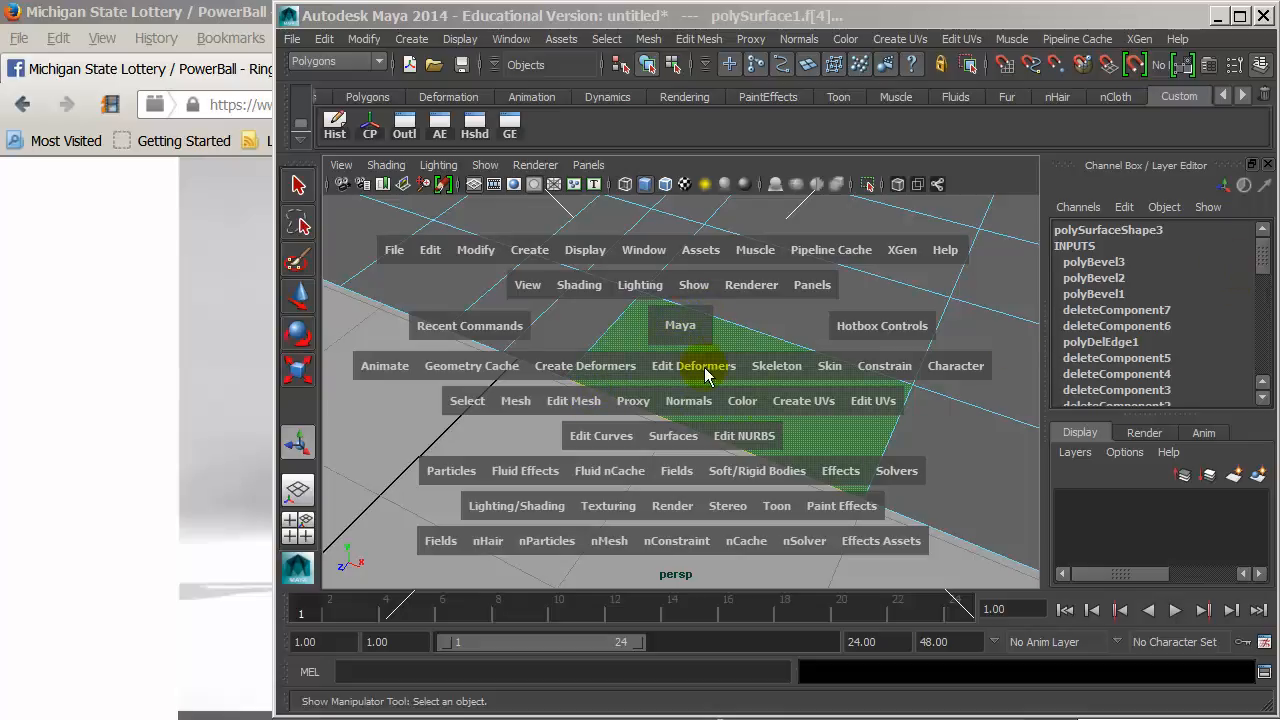
pyautogui.moveTo(567, 395); pyautogui.dragTo(651, 563)
# - Increase the new wedge's divisions for a much finer arc, and return the mesh to object selection
pyautogui.keyDown('alt'); pyautogui.moveTo(694, 497); pyautogui.dragTo(864, 293); pyautogui.keyUp('alt')
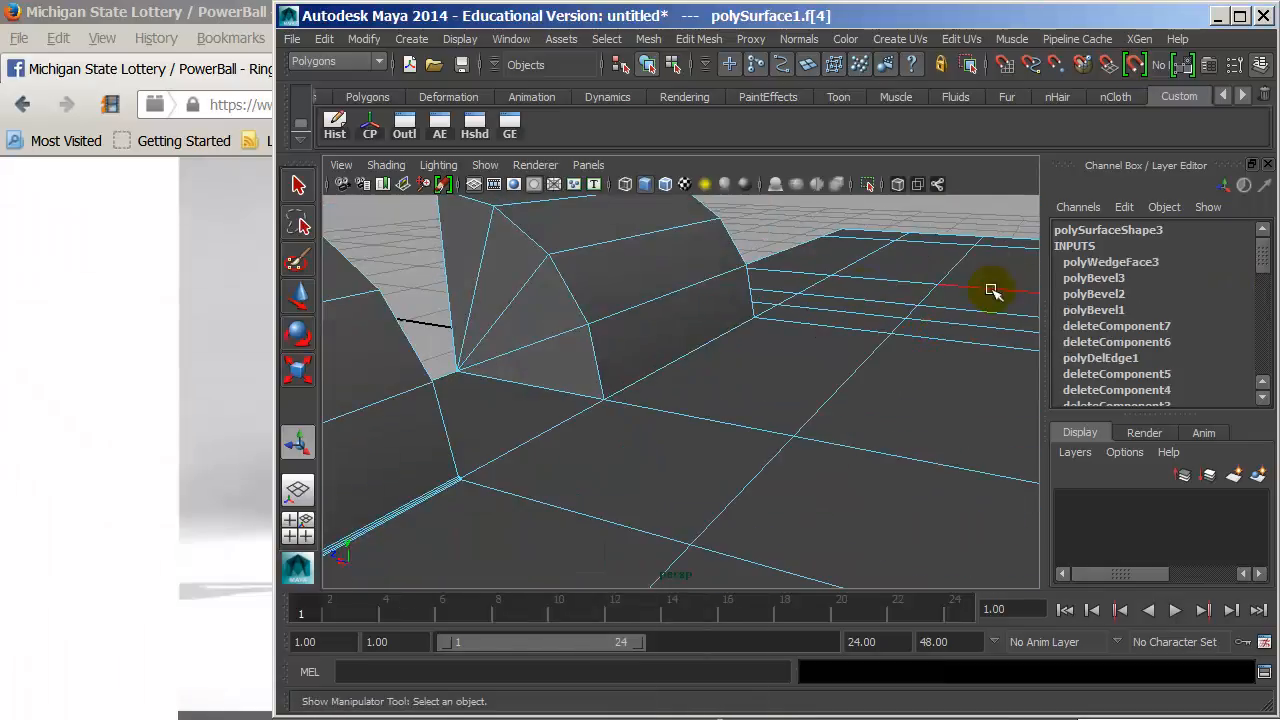
pyautogui.click(1108, 261)
pyautogui.click(1178, 262)
pyautogui.moveTo(844, 307); pyautogui.dragTo(830, 392, button='middle')
pyautogui.moveTo(620, 346); pyautogui.dragTo(660, 311, button='right')
pyautogui.click(660, 311)
# - Insert two edge loops across the curved part of the beveled block with the Insert Edge Loop Tool
pyautogui.keyDown('alt'); pyautogui.moveTo(840, 407); pyautogui.dragTo(582, 377); pyautogui.keyUp('alt')
pyautogui.keyDown('alt'); pyautogui.moveTo(682, 373); pyautogui.dragTo(909, 374, button='right'); pyautogui.keyUp('alt')
pyautogui.press('space')
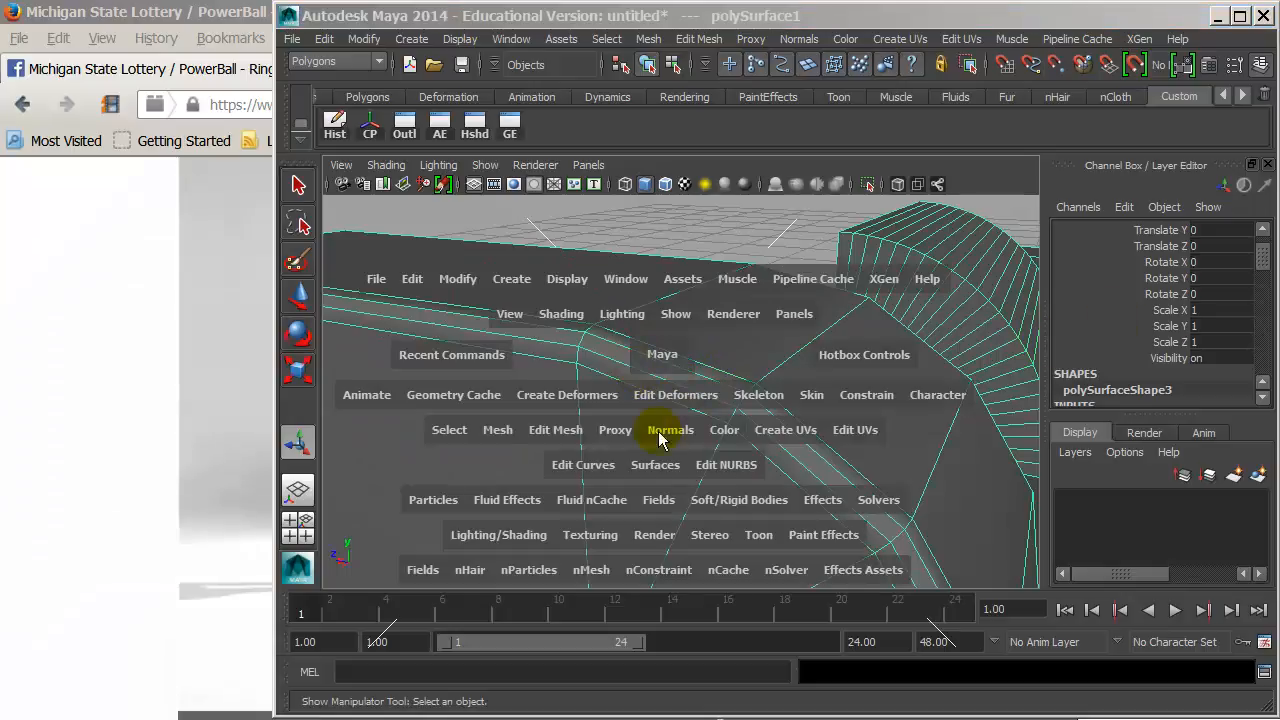
pyautogui.moveTo(560, 429); pyautogui.dragTo(680, 364)
pyautogui.moveTo(847, 471); pyautogui.dragTo(847, 471)
# - Raise the two inserted edge loops with the Move tool to round out the block's curve
pyautogui.keyDown('alt'); pyautogui.moveTo(848, 473); pyautogui.dragTo(889, 450); pyautogui.keyUp('alt')
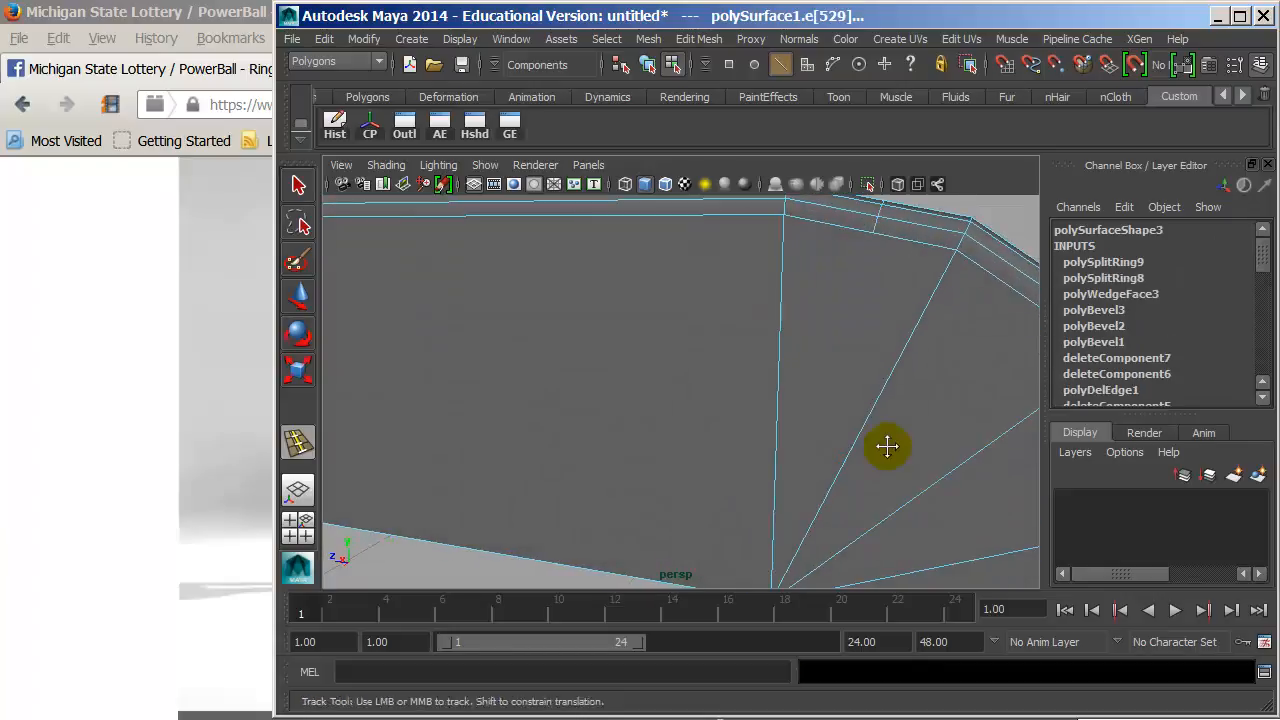
pyautogui.keyDown('alt'); pyautogui.moveTo(889, 450); pyautogui.dragTo(844, 475, button='middle'); pyautogui.keyUp('alt')
pyautogui.press('w')
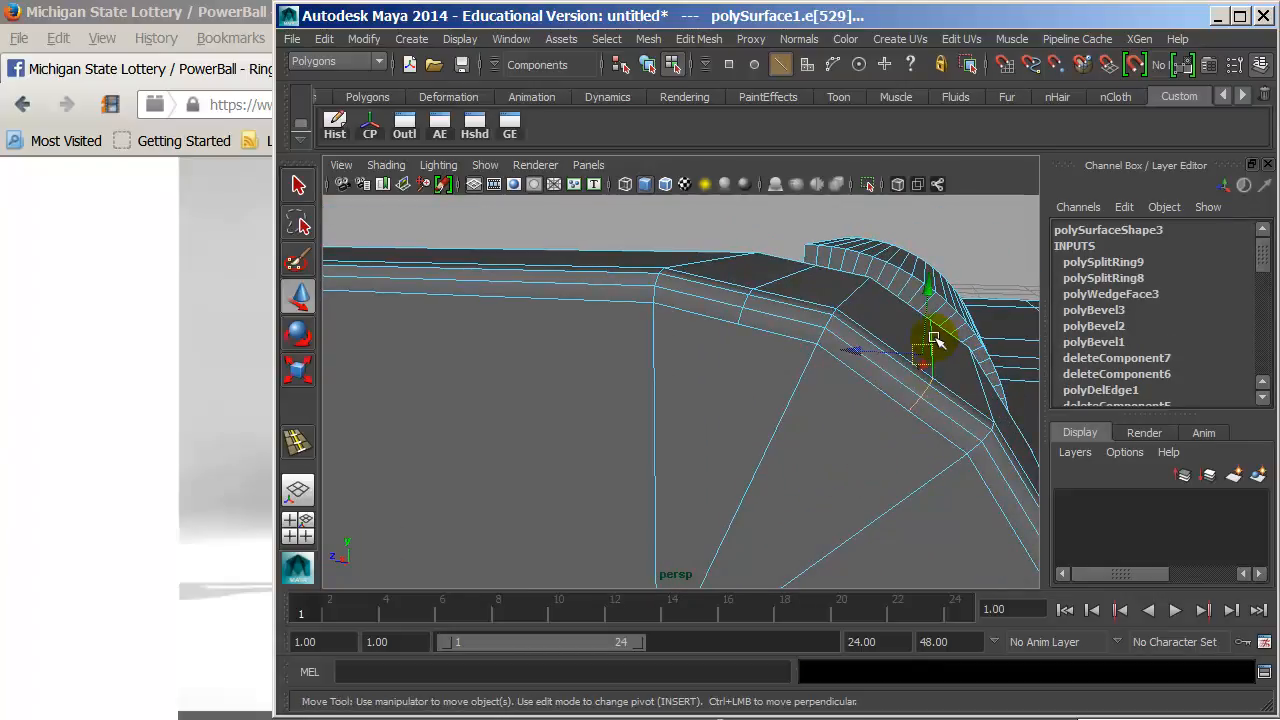
pyautogui.moveTo(928, 312); pyautogui.dragTo(790, 236)
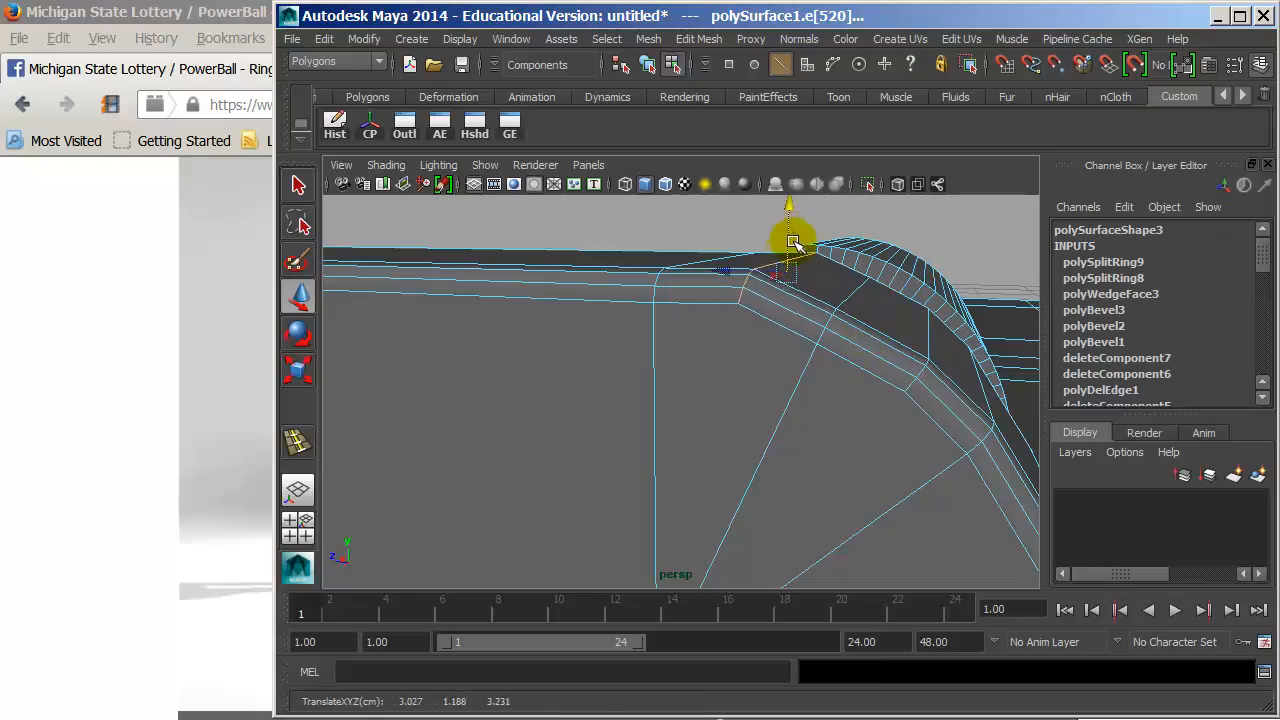
pyautogui.keyDown('alt'); pyautogui.moveTo(912, 338); pyautogui.dragTo(838, 336, button='right'); pyautogui.keyUp('alt')
pyautogui.keyDown('alt'); pyautogui.moveTo(838, 336); pyautogui.dragTo(668, 364); pyautogui.keyUp('alt')
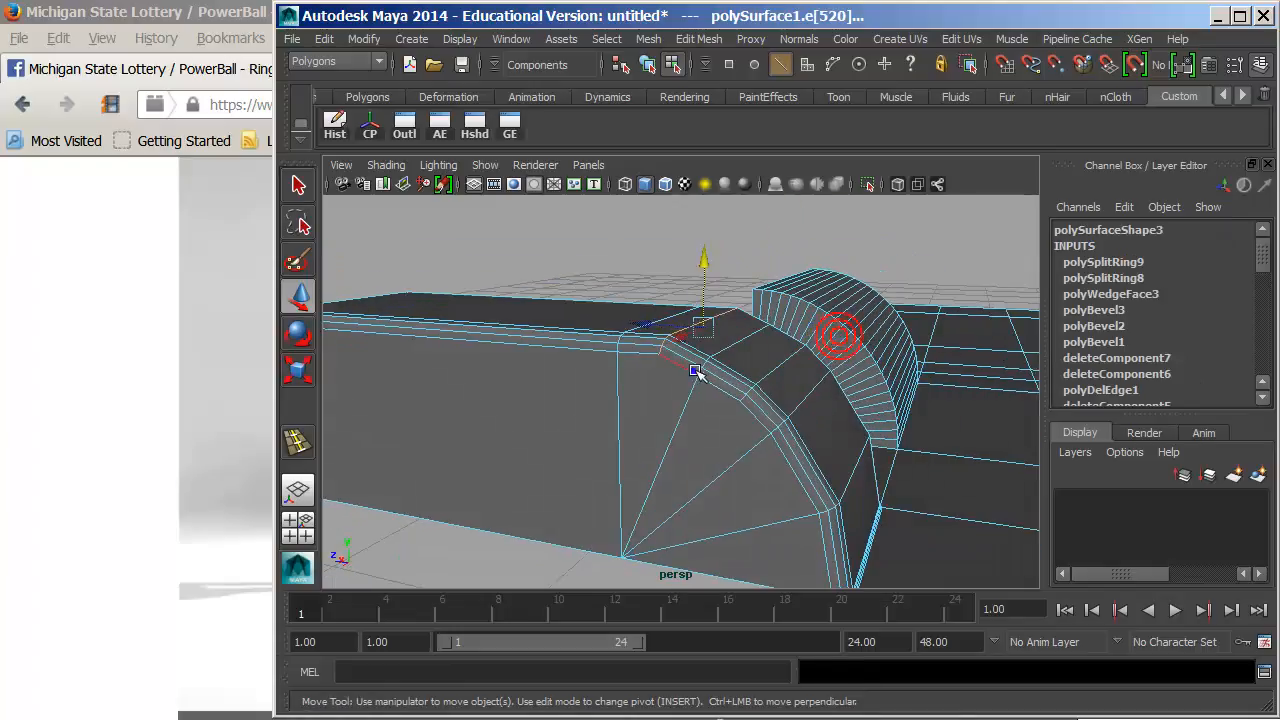
# - Return to object selection, turn on the smoothed preview, and examine the curved block and the new wedge
pyautogui.moveTo(692, 372); pyautogui.dragTo(727, 350, button='right')
pyautogui.click(764, 352)
pyautogui.press('3')
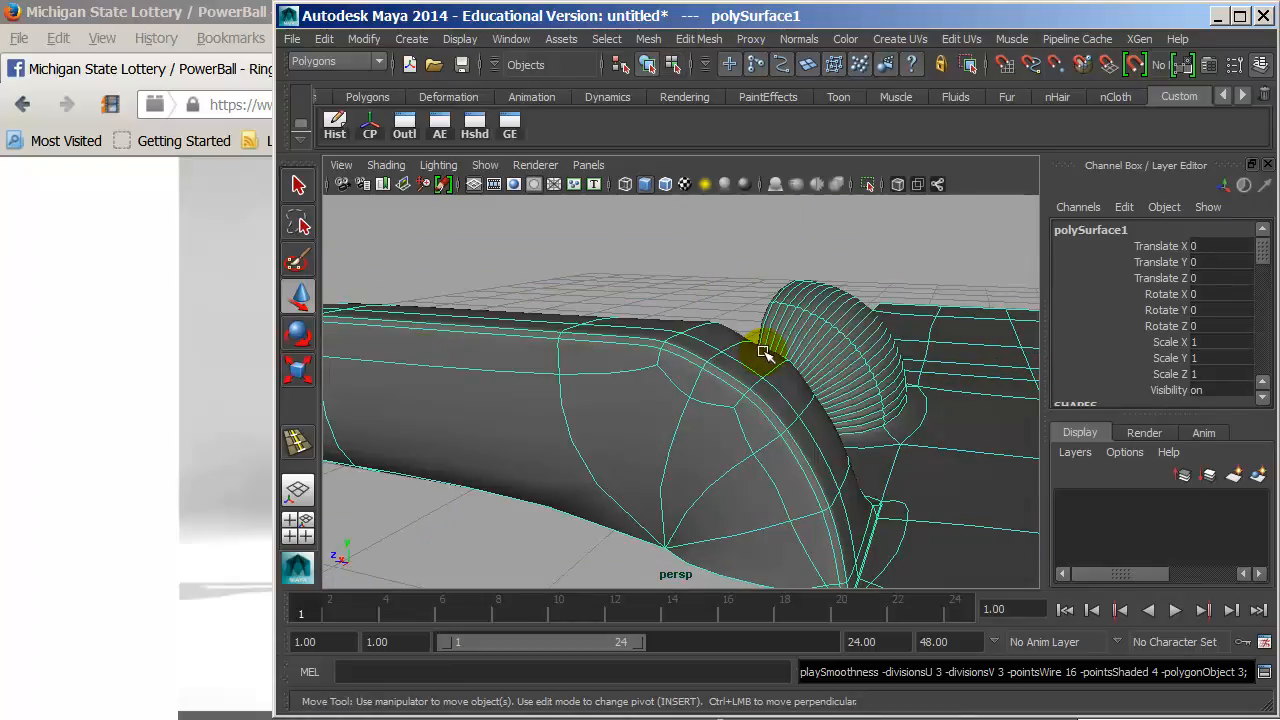
pyautogui.click(735, 298)
pyautogui.keyDown('alt'); pyautogui.moveTo(812, 381); pyautogui.dragTo(690, 408); pyautogui.keyUp('alt')
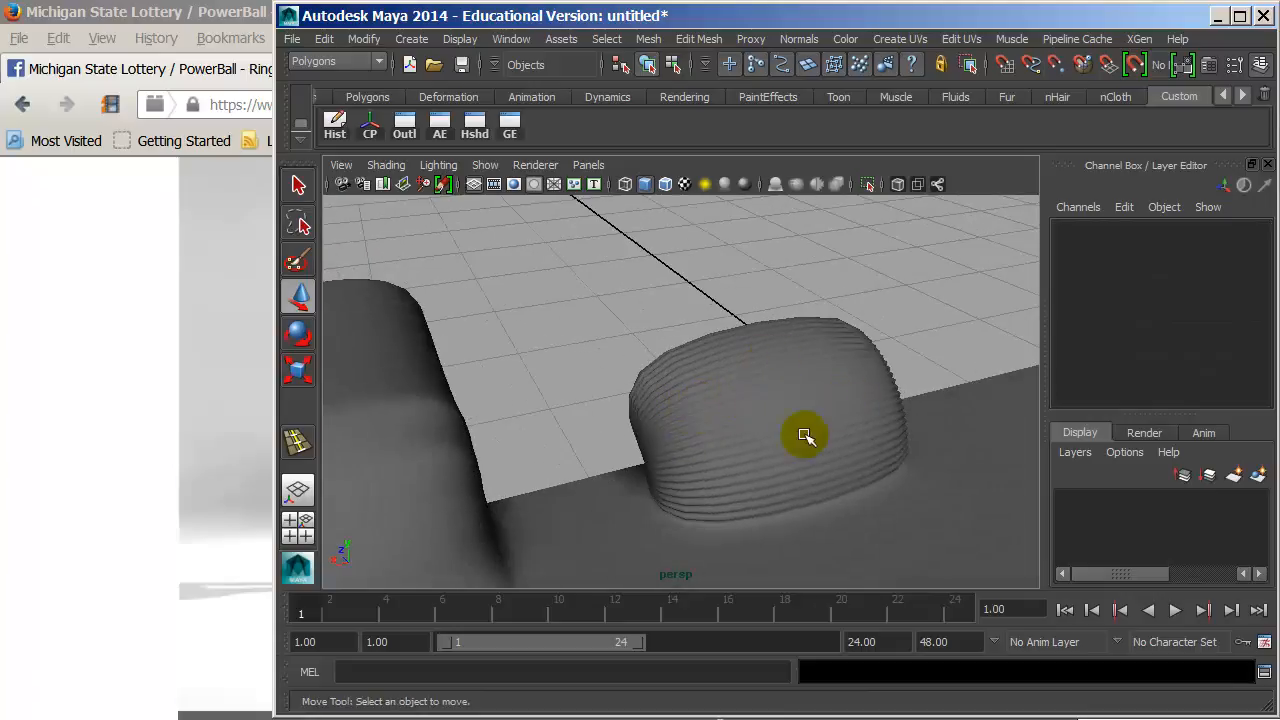
# - Turn off the mesh's smoothed preview, select the curved edge loops at both ends of the wedge, and bevel them
pyautogui.click(775, 401)
pyautogui.press('1')
pyautogui.keyDown('alt'); pyautogui.moveTo(689, 416); pyautogui.dragTo(692, 408, button='middle'); pyautogui.keyUp('alt')
pyautogui.keyDown('alt'); pyautogui.moveTo(692, 408); pyautogui.dragTo(747, 315, button='right'); pyautogui.keyUp('alt')
pyautogui.press('1')
pyautogui.press('3')
pyautogui.press('1')
pyautogui.moveTo(804, 341); pyautogui.dragTo(795, 322, button='right')
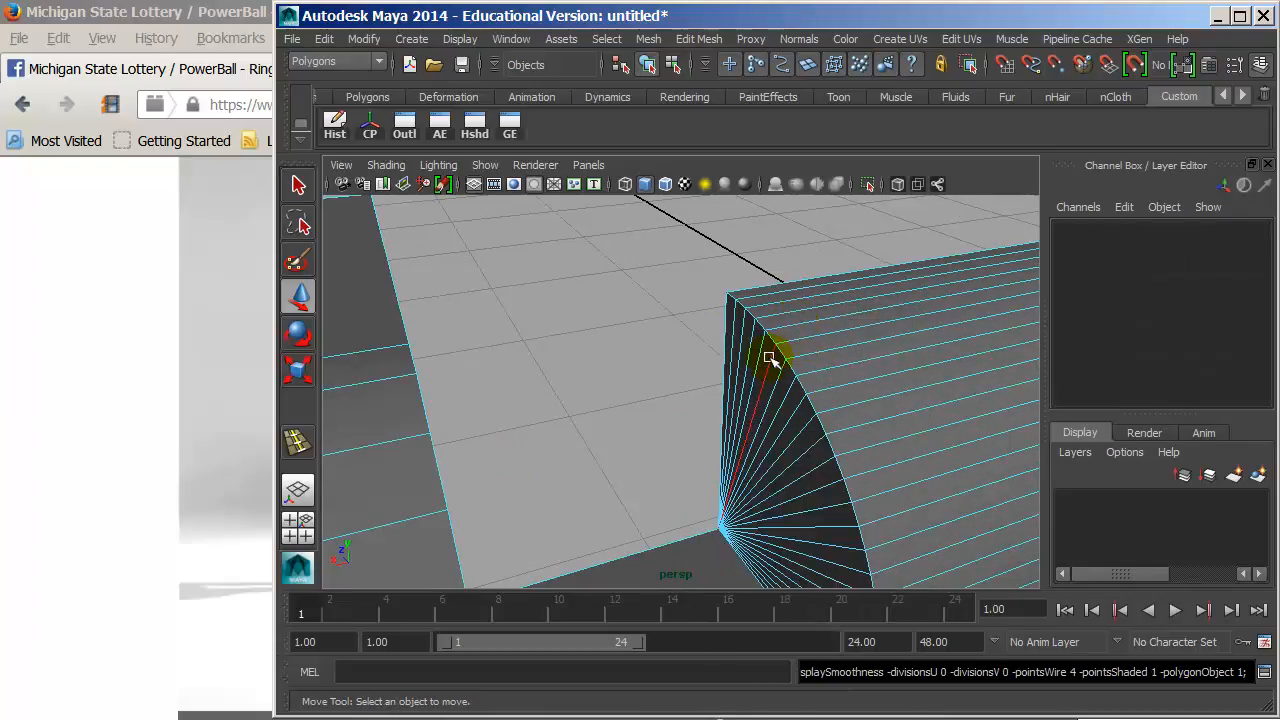
pyautogui.doubleClick(786, 288)
pyautogui.keyDown('alt'); pyautogui.moveTo(786, 288); pyautogui.dragTo(803, 405); pyautogui.keyUp('alt')
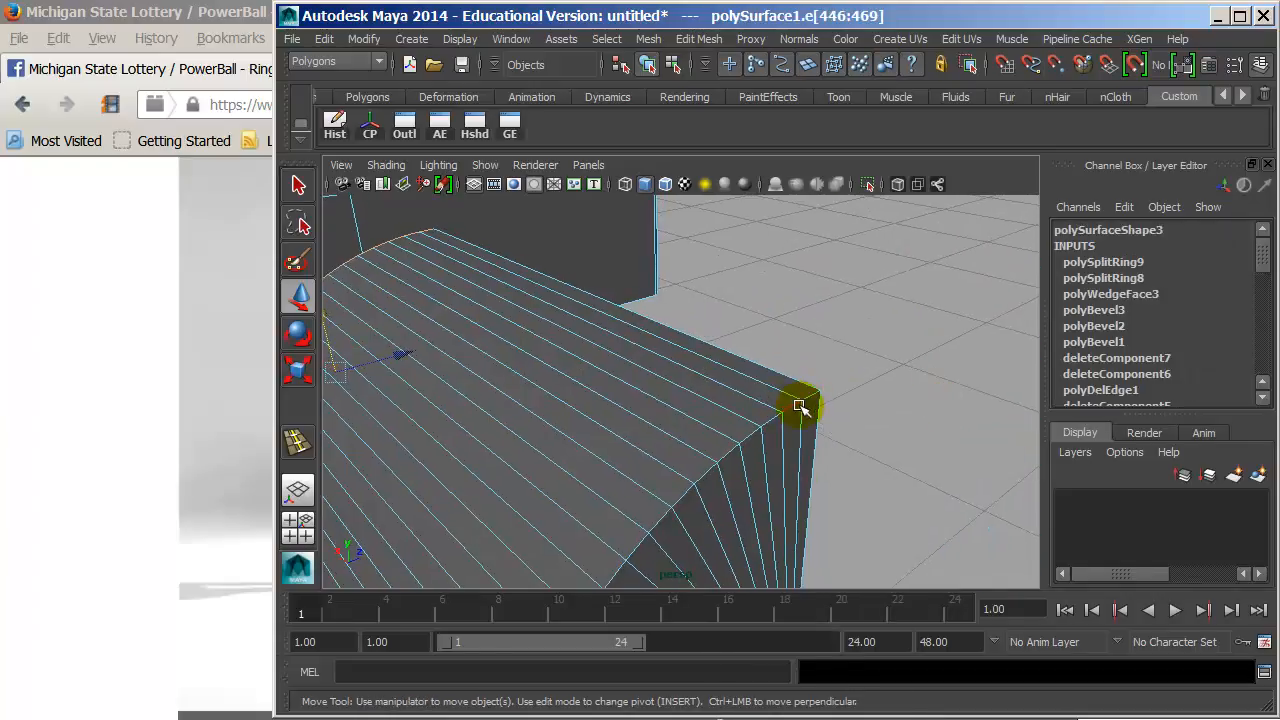
pyautogui.click(1279, 634)
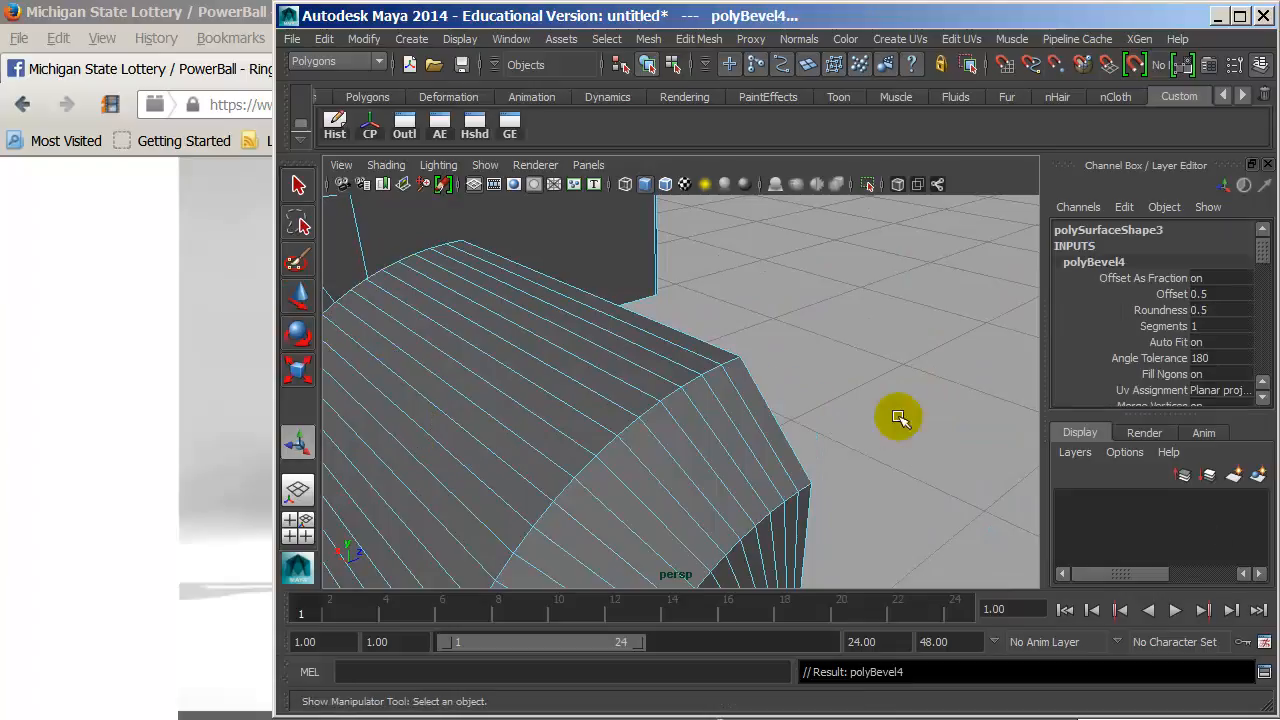
# - Set the new bevel's offset to 0.1 and its segments to 3
pyautogui.click(919, 404)
pyautogui.press('Return')
pyautogui.click(1218, 325)
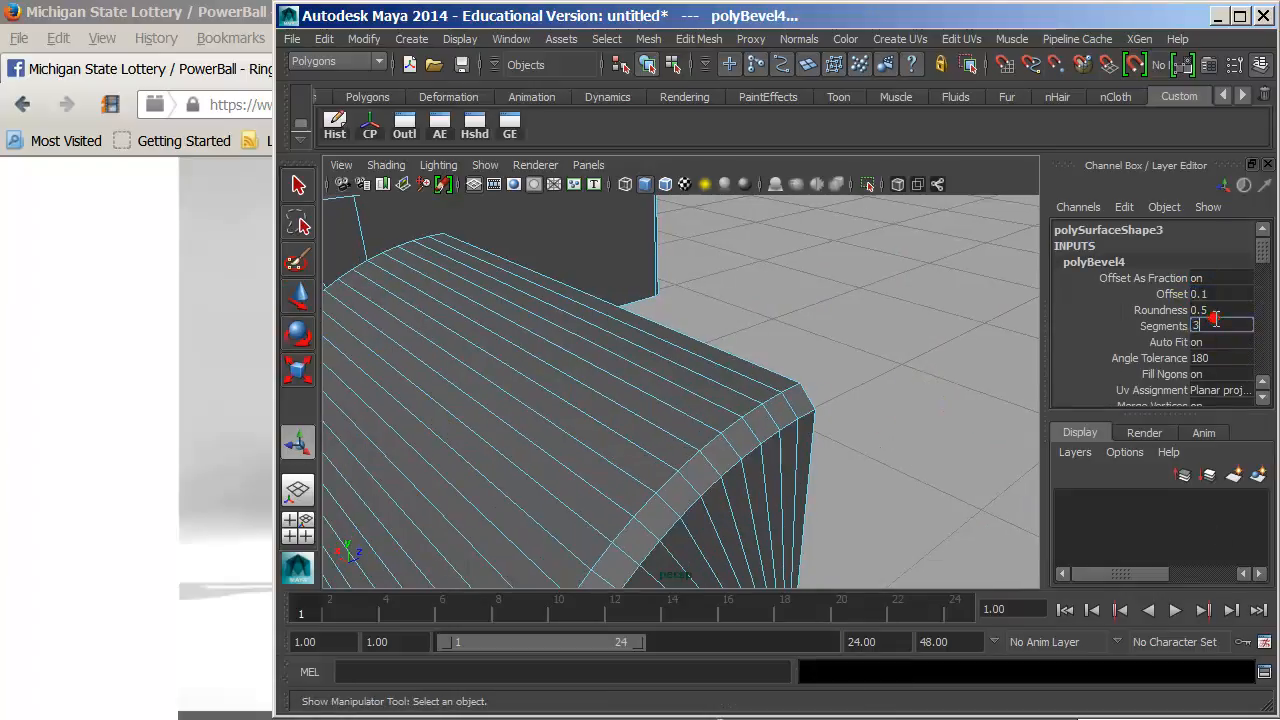
pyautogui.write('2')
pyautogui.press('Return')
# - Return to object selection, turn on the smoothed preview, and examine the beveled end of the wedge up close
pyautogui.moveTo(669, 411); pyautogui.dragTo(710, 357, button='right')
pyautogui.click(724, 363)
pyautogui.press('3')
pyautogui.click(773, 354)
pyautogui.keyDown('alt'); pyautogui.moveTo(651, 403); pyautogui.dragTo(772, 360); pyautogui.keyUp('alt')
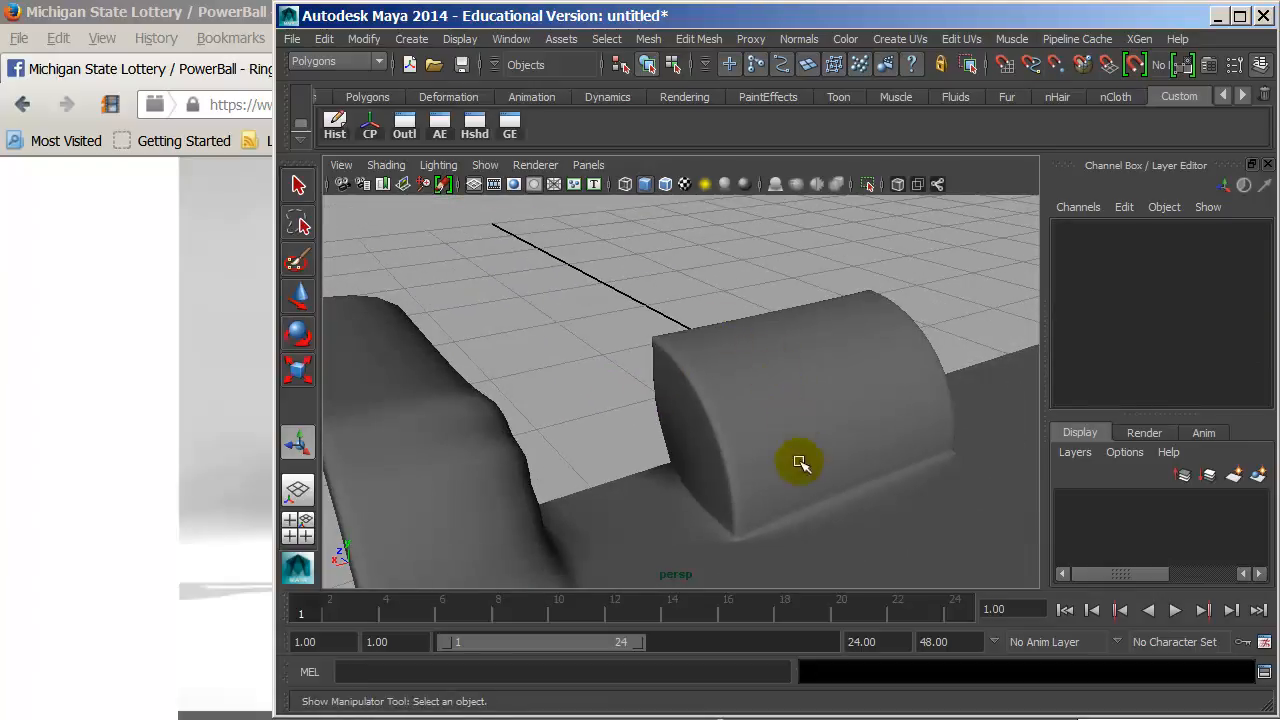
pyautogui.keyDown('alt'); pyautogui.moveTo(793, 433); pyautogui.dragTo(843, 406); pyautogui.keyUp('alt')
pyautogui.keyDown('alt'); pyautogui.moveTo(843, 406); pyautogui.dragTo(785, 455, button='middle'); pyautogui.keyUp('alt')
pyautogui.keyDown('alt'); pyautogui.moveTo(777, 431); pyautogui.dragTo(964, 452, button='right'); pyautogui.keyUp('alt')
pyautogui.click(838, 416)
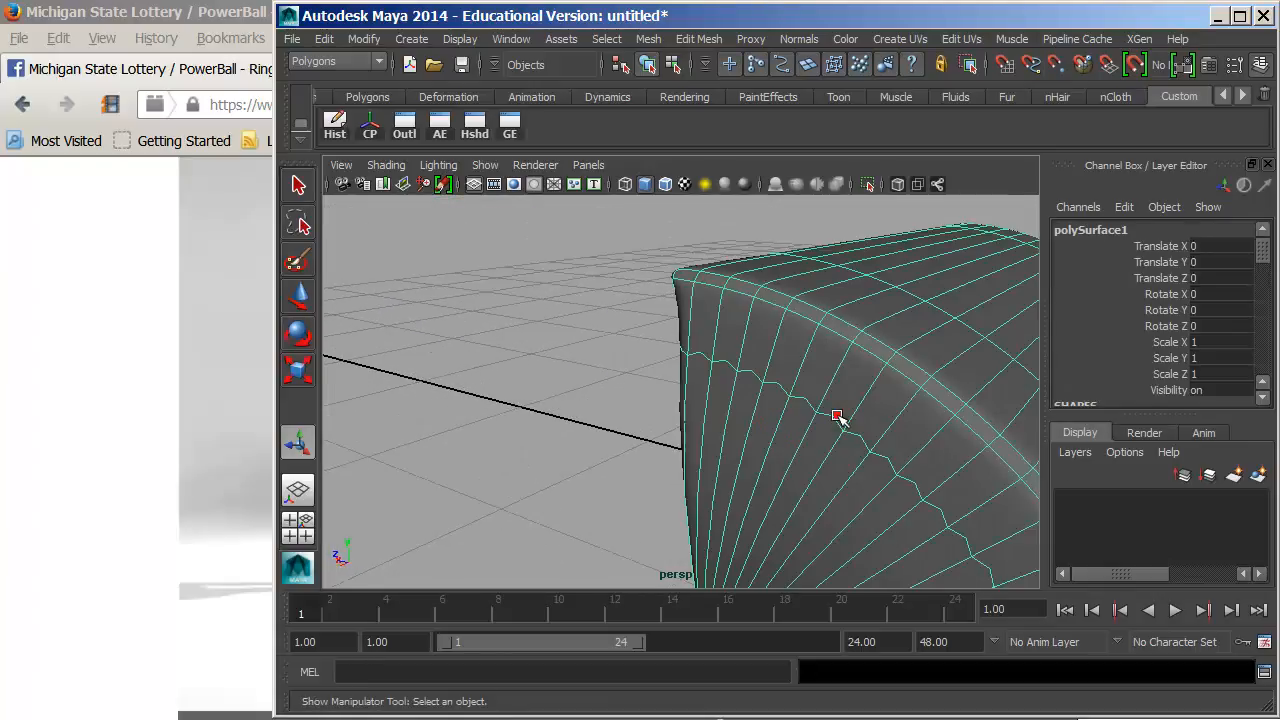
# - Turn off the smoothed preview and inspect the beveled corner geometry at the back of the wedge
pyautogui.press('1')
pyautogui.keyDown('alt'); pyautogui.moveTo(785, 412); pyautogui.dragTo(726, 406, button='right'); pyautogui.keyUp('alt')
pyautogui.keyDown('alt'); pyautogui.moveTo(726, 406); pyautogui.dragTo(809, 409); pyautogui.keyUp('alt')
pyautogui.keyDown('alt'); pyautogui.moveTo(809, 409); pyautogui.dragTo(740, 406, button='right'); pyautogui.keyUp('alt')
pyautogui.keyDown('alt'); pyautogui.moveTo(728, 396); pyautogui.dragTo(849, 402); pyautogui.keyUp('alt')
pyautogui.keyDown('alt'); pyautogui.moveTo(849, 402); pyautogui.dragTo(749, 452, button='middle'); pyautogui.keyUp('alt')
pyautogui.keyDown('alt'); pyautogui.moveTo(749, 452); pyautogui.dragTo(926, 457, button='right'); pyautogui.keyUp('alt')
pyautogui.keyDown('alt'); pyautogui.moveTo(926, 457); pyautogui.dragTo(766, 443, button='middle'); pyautogui.keyUp('alt')
pyautogui.moveTo(766, 443)
pyautogui.keyDown('alt'); pyautogui.mouseDown(button='right')
pyautogui.moveTo(806, 443)
pyautogui.moveTo(755, 443)
pyautogui.mouseUp(button='right'); pyautogui.keyUp('alt')
pyautogui.keyDown('alt'); pyautogui.moveTo(755, 443); pyautogui.dragTo(811, 437, button='middle'); pyautogui.keyUp('alt')
pyautogui.keyDown('alt'); pyautogui.moveTo(813, 438); pyautogui.dragTo(757, 410, button='right'); pyautogui.keyUp('alt')
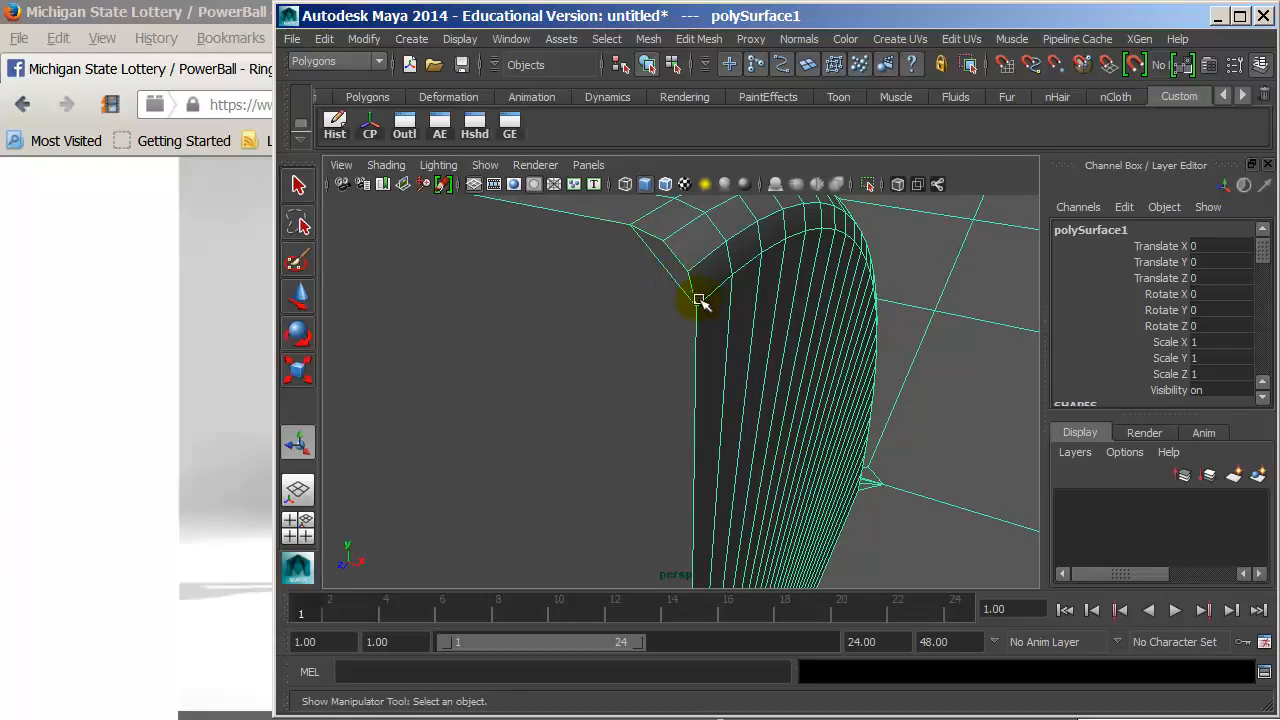
pyautogui.keyDown('alt'); pyautogui.moveTo(692, 292); pyautogui.dragTo(709, 306); pyautogui.keyUp('alt')
pyautogui.moveTo(597, 303); pyautogui.dragTo(597, 256, button='right')
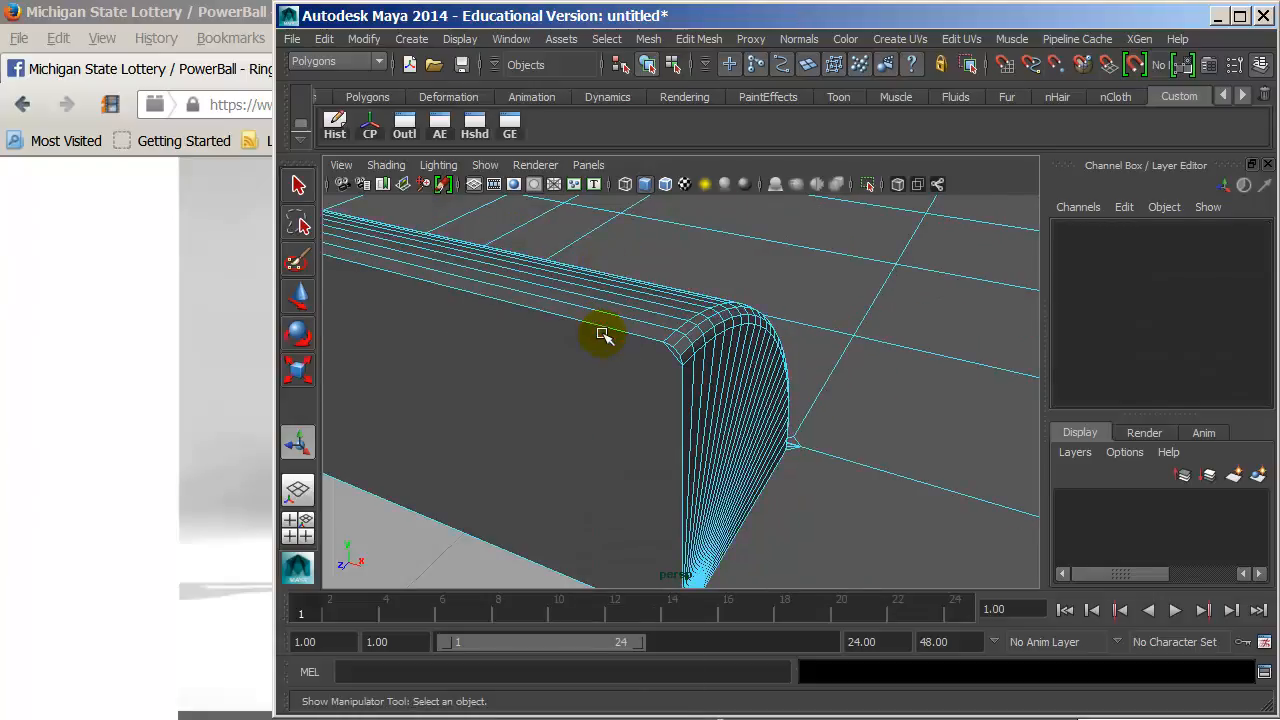
pyautogui.click(603, 327)
pyautogui.keyDown('alt'); pyautogui.moveTo(634, 337); pyautogui.dragTo(703, 368); pyautogui.keyUp('alt')
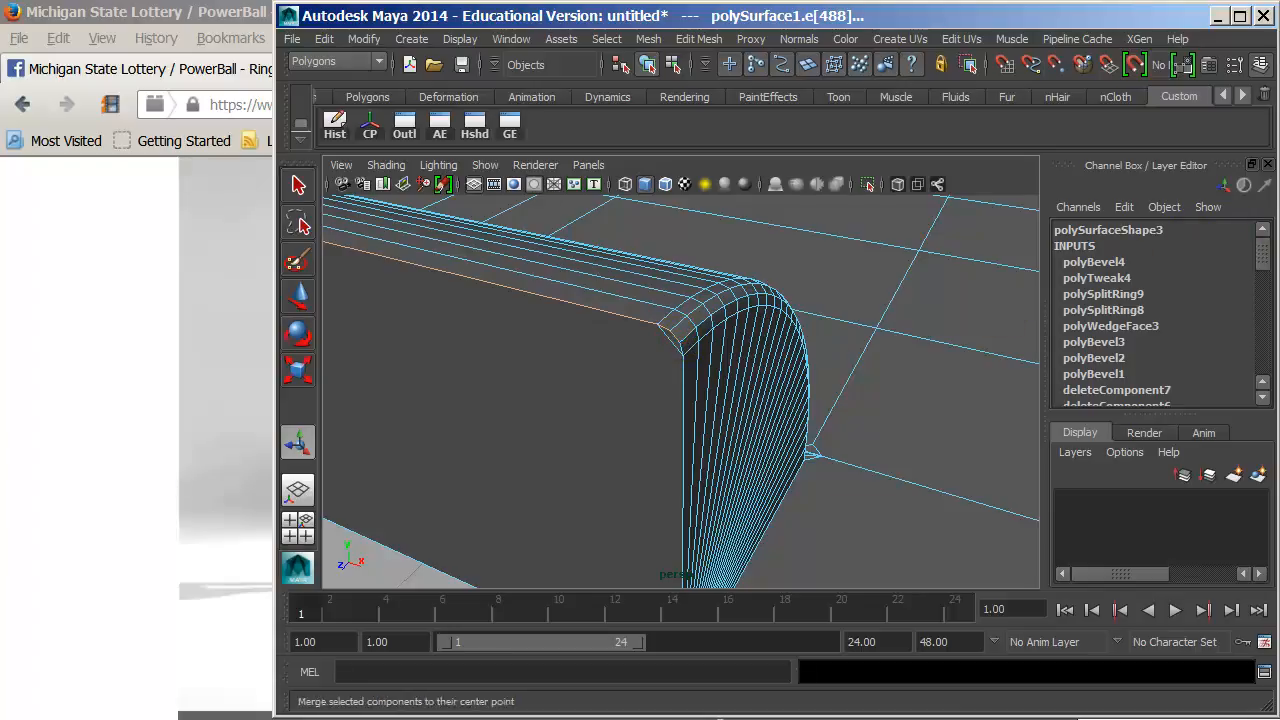
pyautogui.keyDown('alt'); pyautogui.moveTo(612, 364); pyautogui.dragTo(671, 319, button='right'); pyautogui.keyUp('alt')
pyautogui.hotkey('ctrl', 'z')
pyautogui.hotkey('ctrl', 'z')
# - Delete the wedge mesh, create a polygon cube, and frame it in the perspective view
pyautogui.click(671, 319)
pyautogui.keyDown('alt'); pyautogui.moveTo(877, 400); pyautogui.dragTo(575, 386); pyautogui.keyUp('alt')
pyautogui.keyDown('alt'); pyautogui.moveTo(572, 386); pyautogui.dragTo(460, 390, button='right'); pyautogui.keyUp('alt')
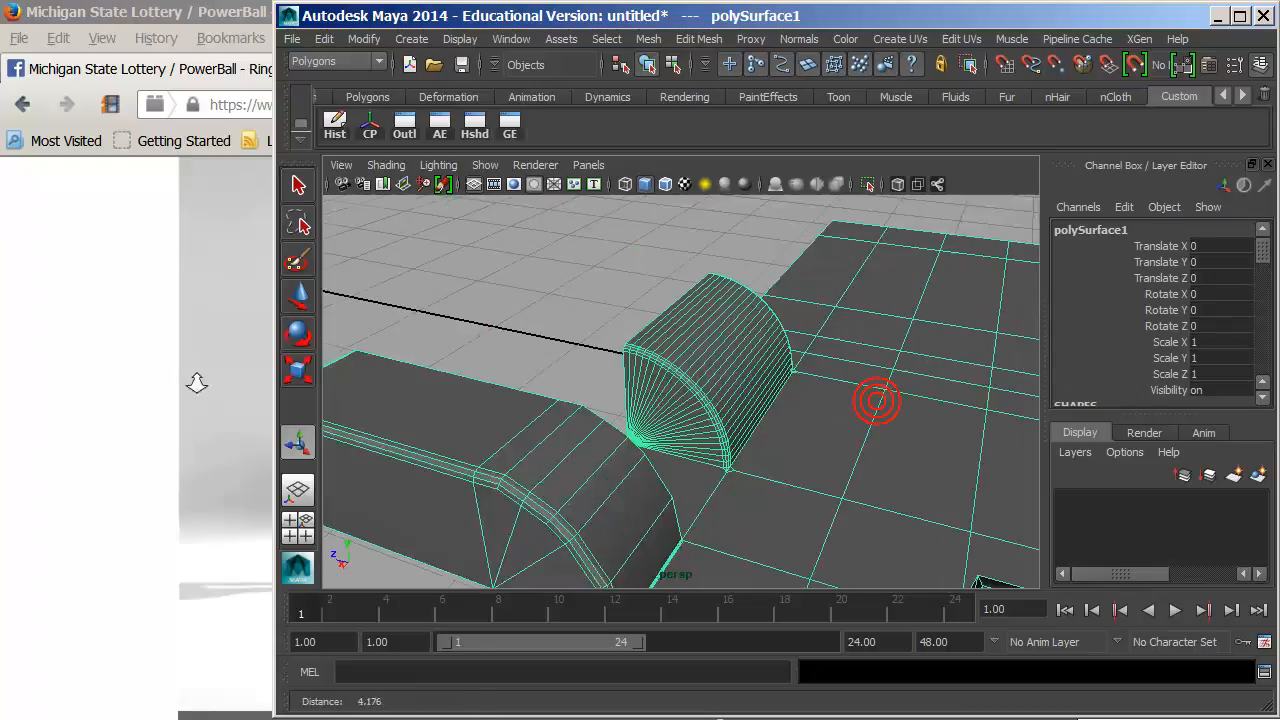
pyautogui.keyDown('alt'); pyautogui.moveTo(831, 431); pyautogui.dragTo(725, 415, button='right'); pyautogui.keyUp('alt')
pyautogui.keyDown('alt'); pyautogui.moveTo(810, 405); pyautogui.dragTo(690, 366, button='middle'); pyautogui.keyUp('alt')
pyautogui.press('Delete')
pyautogui.click(411, 38)
pyautogui.moveTo(457, 89)
pyautogui.click(650, 117)
pyautogui.press('f')
# - Select the cube's upper front edge and keep the Edit Mesh commands open in a floating window
pyautogui.moveTo(672, 329); pyautogui.dragTo(674, 294, button='right')
pyautogui.click(669, 350)
pyautogui.moveTo(1279, 82); pyautogui.dragTo(1102, 78)
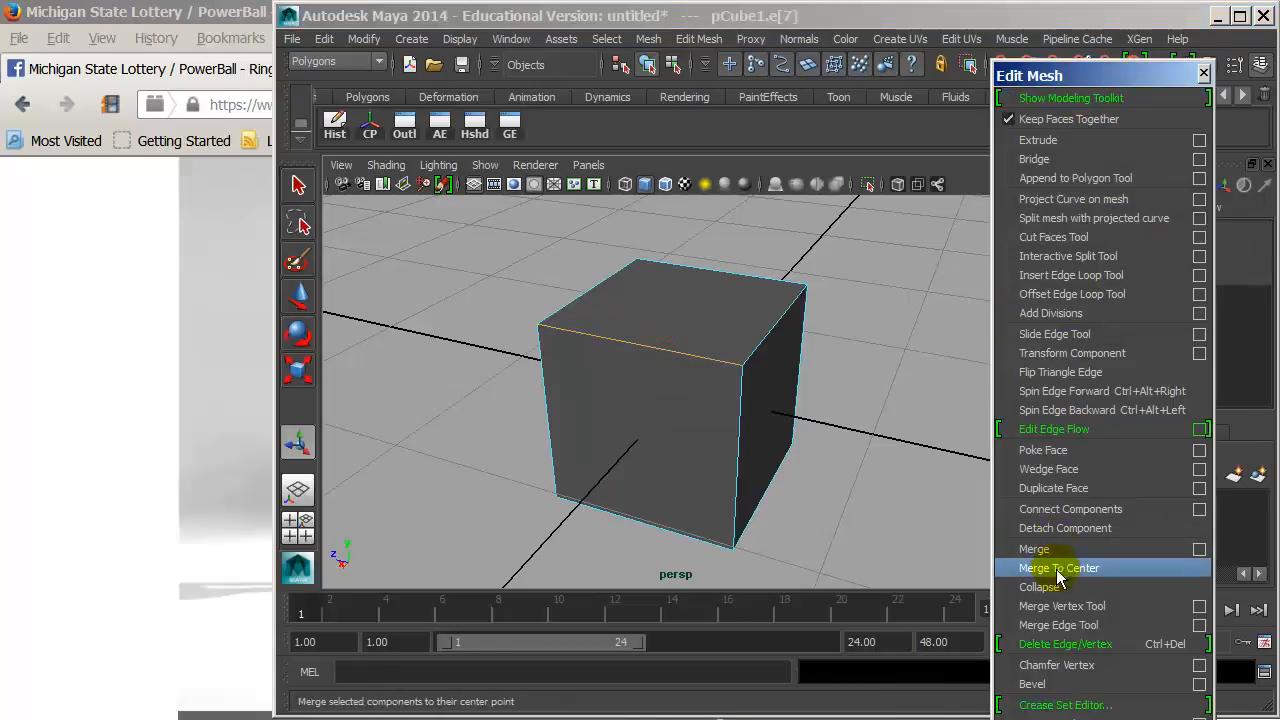
# - Try the default bevel on the cube's selected upper front edge, and undo it
pyautogui.click(1032, 684)
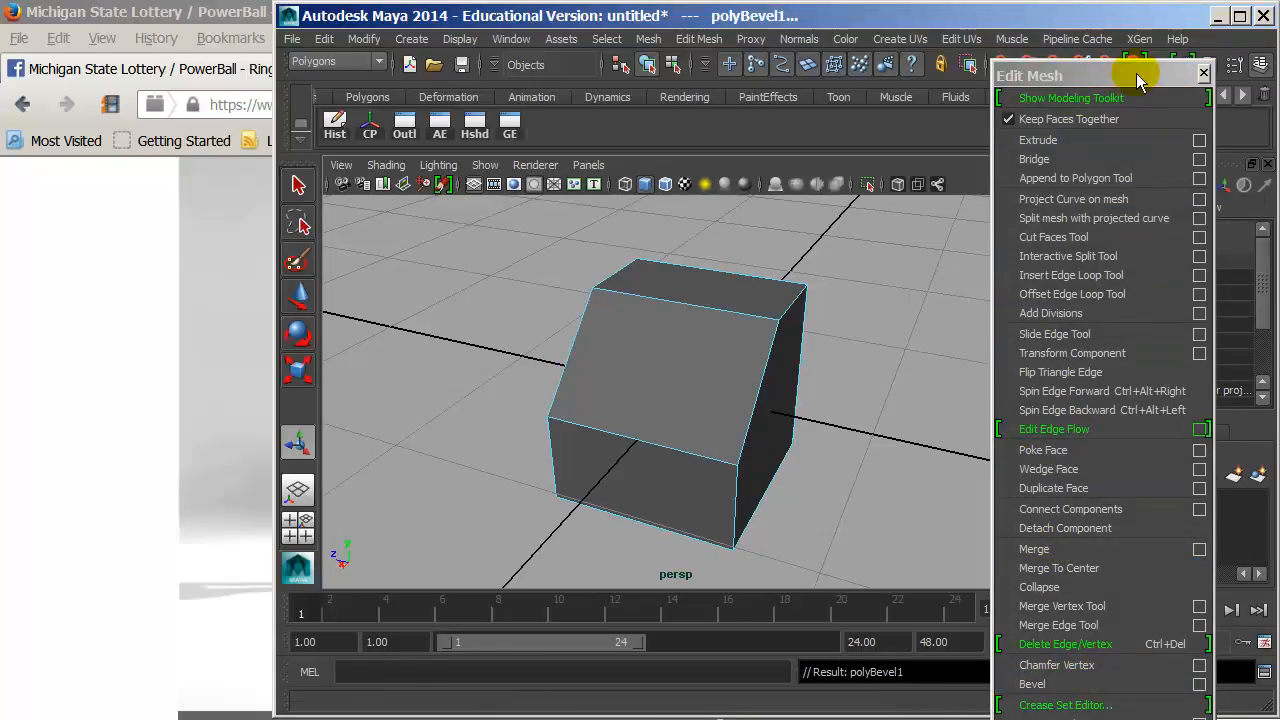
pyautogui.moveTo(1140, 80); pyautogui.dragTo(1046, 80)
pyautogui.hotkey('ctrl', 'z')
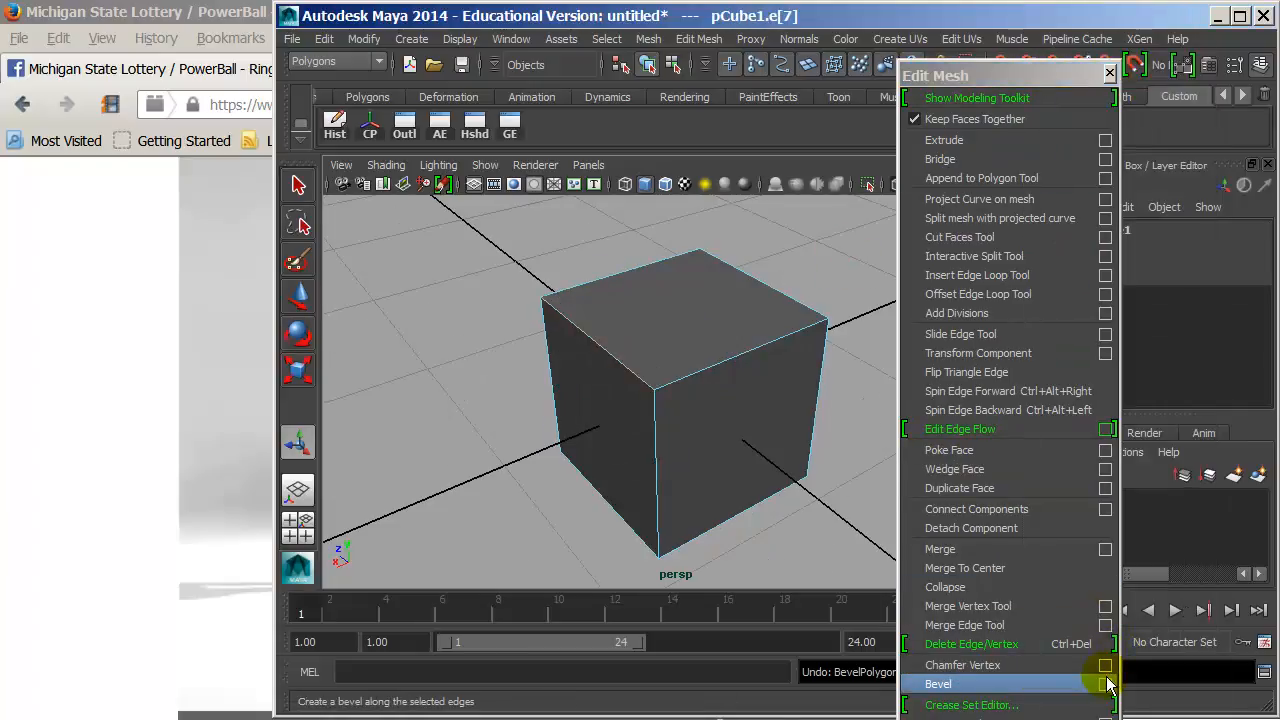
# - Bevel the cube's selected upper edge with a fractional width of 0.1 and 1 segment
pyautogui.click(1105, 684)
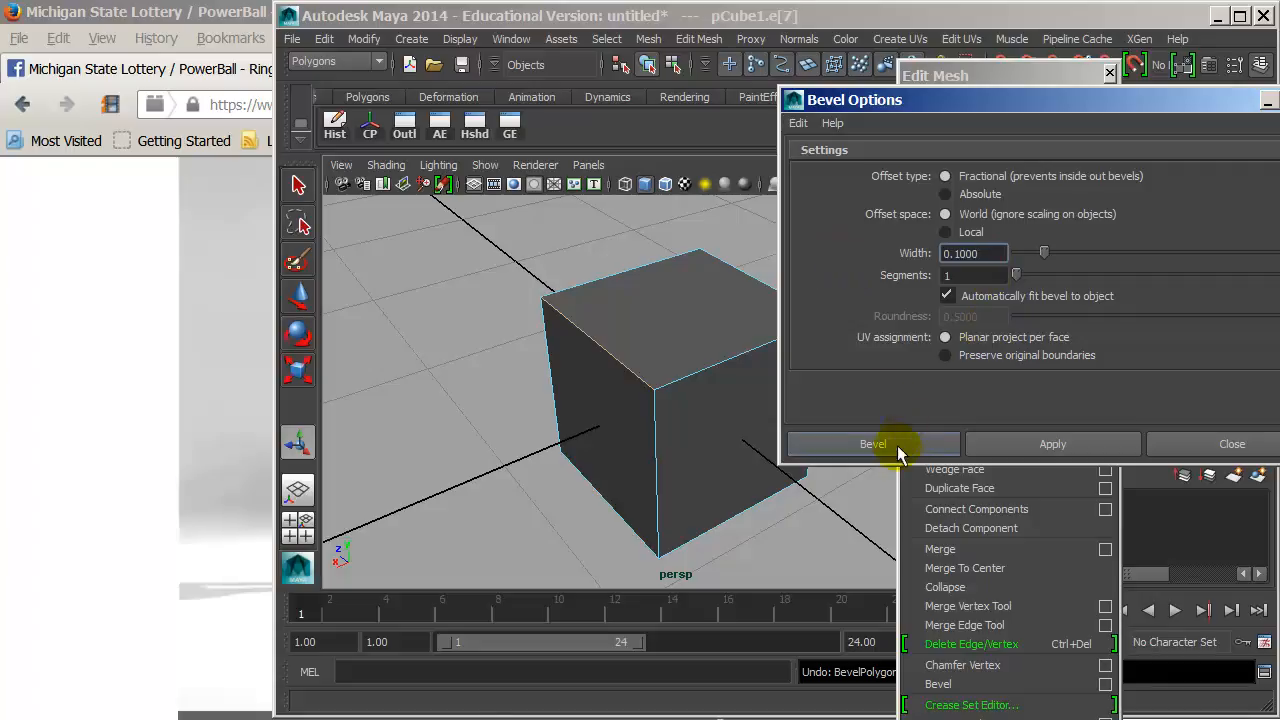
pyautogui.click(900, 443)
pyautogui.hotkey('ctrl', 'z')
pyautogui.press('g')
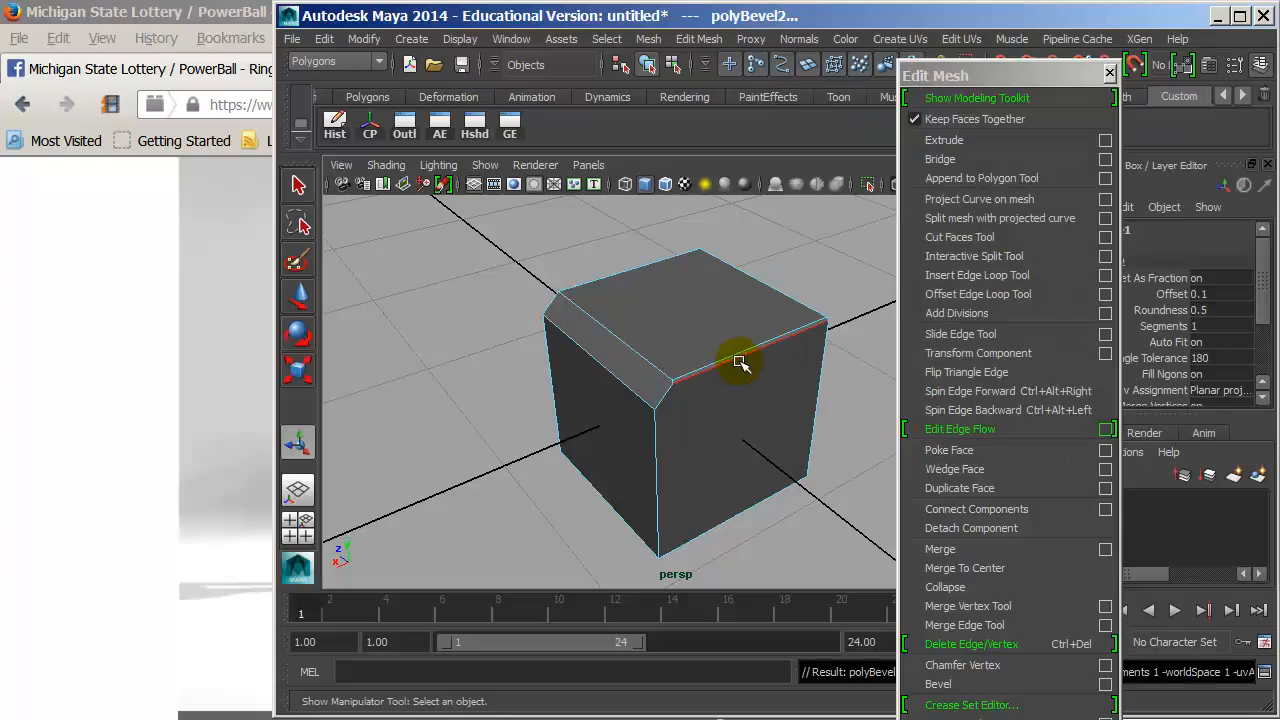
# - Repeat the bevel on the neighbouring upper edge that meets the first bevel at the corner
pyautogui.keyDown('alt'); pyautogui.moveTo(692, 391); pyautogui.dragTo(970, 412, button='right'); pyautogui.keyUp('alt')
pyautogui.keyDown('alt'); pyautogui.moveTo(812, 392); pyautogui.dragTo(754, 391, button='middle'); pyautogui.keyUp('alt')
pyautogui.keyDown('alt'); pyautogui.moveTo(754, 391); pyautogui.dragTo(735, 379, button='right'); pyautogui.keyUp('alt')
pyautogui.keyDown('alt'); pyautogui.moveTo(735, 379); pyautogui.dragTo(611, 474); pyautogui.keyUp('alt')
pyautogui.click(712, 316)
pyautogui.press('g')
# - Select edges along the bottom of the cube and repeat the bevel on them
pyautogui.keyDown('alt'); pyautogui.moveTo(709, 306); pyautogui.dragTo(623, 311); pyautogui.keyUp('alt')
pyautogui.moveTo(422, 408); pyautogui.dragTo(838, 561)
pyautogui.moveTo(822, 377); pyautogui.dragTo(781, 377)
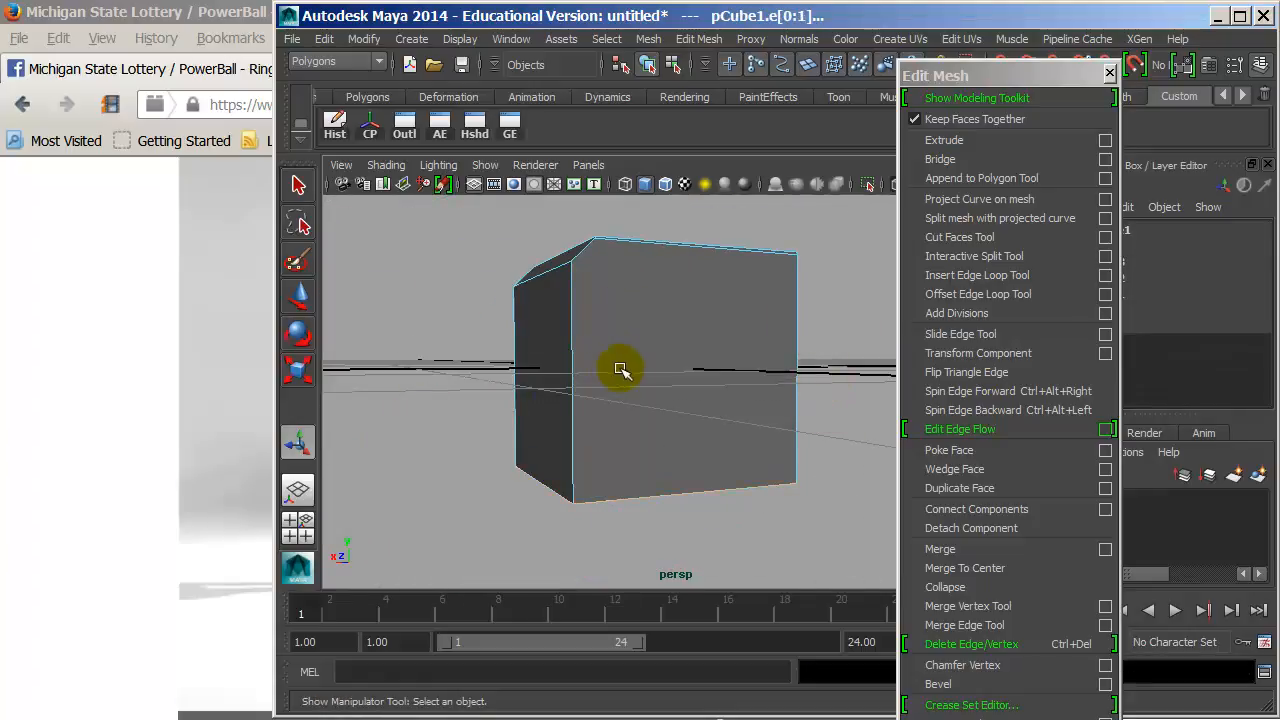
pyautogui.press('g')
pyautogui.keyDown('alt'); pyautogui.moveTo(609, 429); pyautogui.dragTo(651, 471); pyautogui.keyUp('alt')
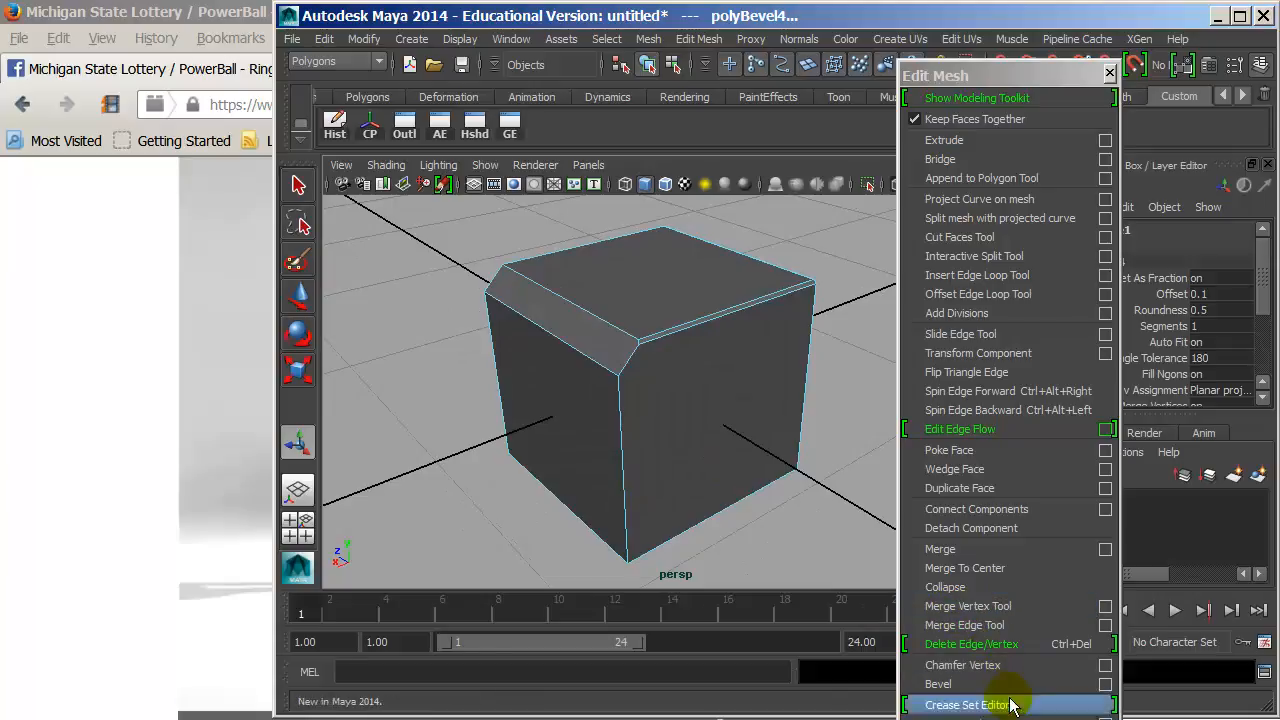
# - Select the cube and compare the widths of the bevels where they meet at the upper corner
pyautogui.moveTo(1022, 75); pyautogui.dragTo(1018, 30)
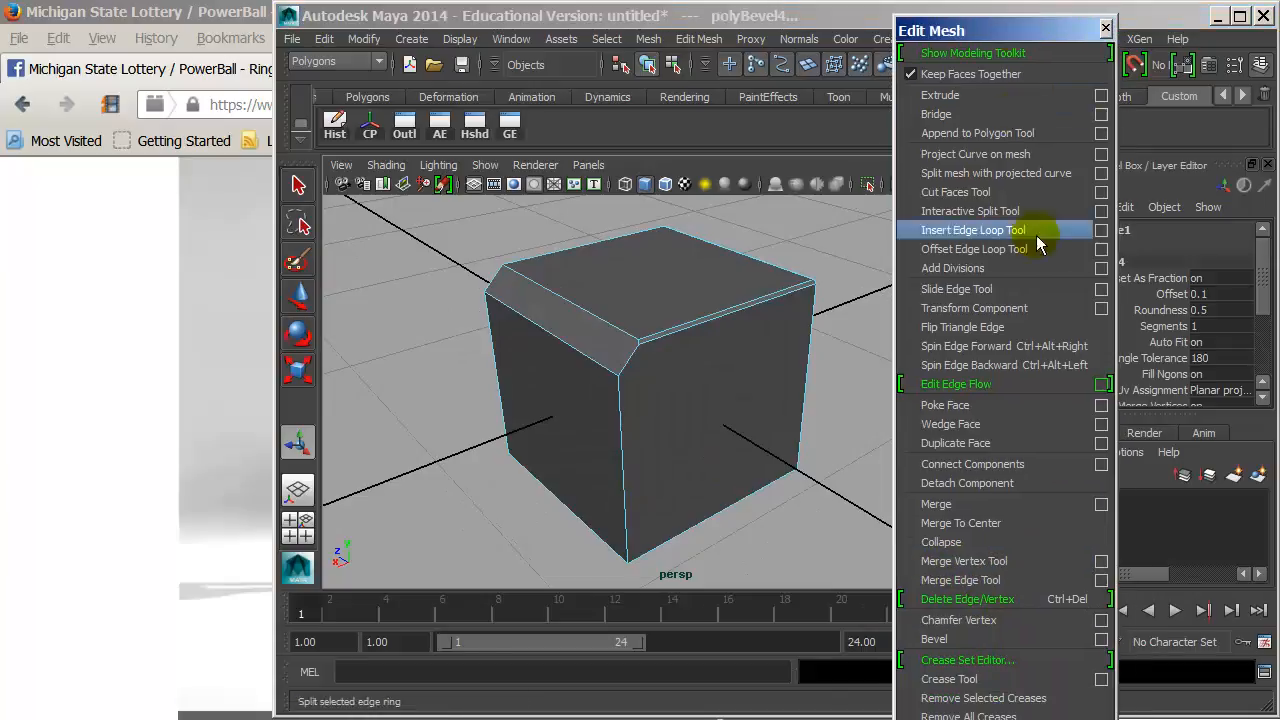
pyautogui.click(683, 318)
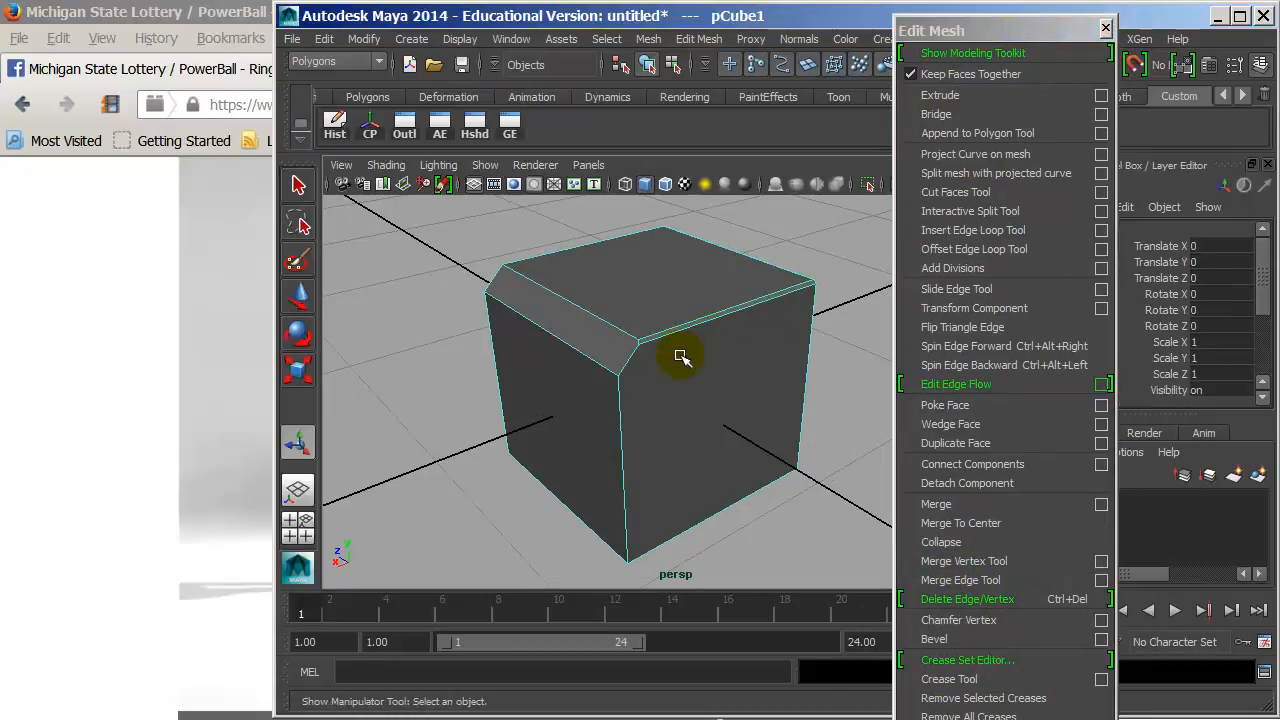
pyautogui.keyDown('alt'); pyautogui.moveTo(652, 378); pyautogui.dragTo(762, 374, button='right'); pyautogui.keyUp('alt')
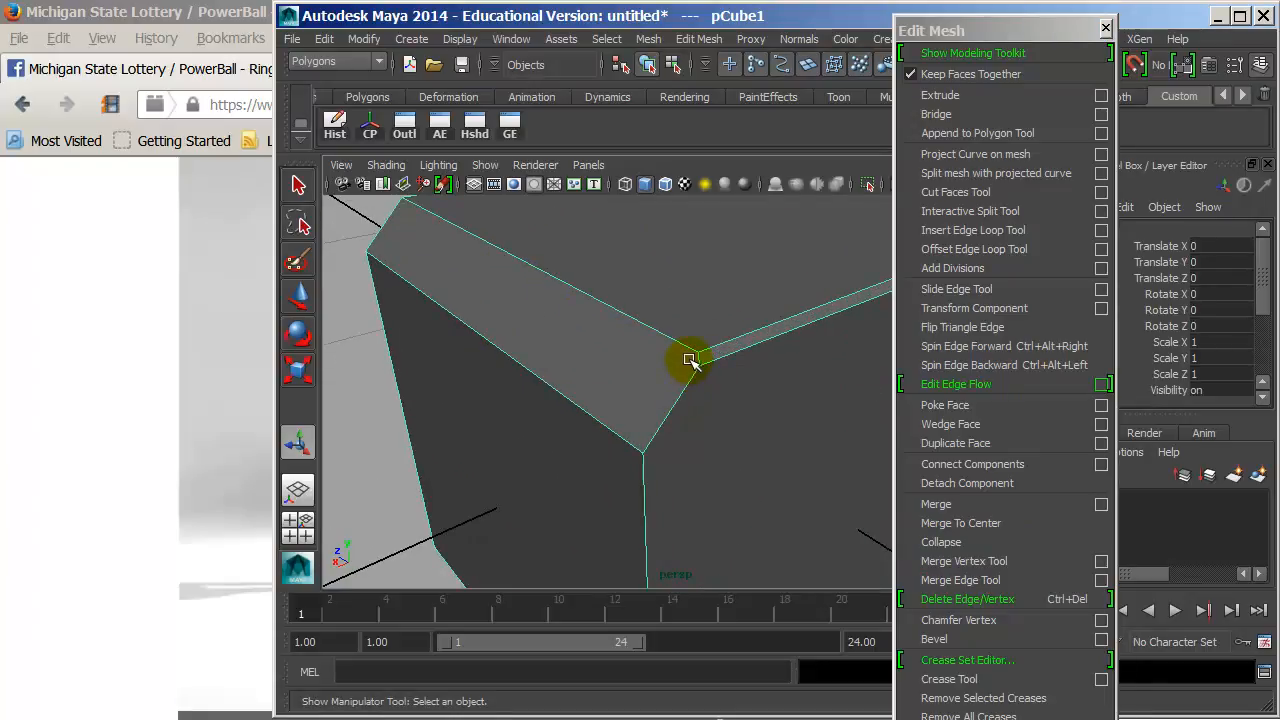
pyautogui.keyDown('alt'); pyautogui.moveTo(577, 297); pyautogui.dragTo(783, 289); pyautogui.keyUp('alt')
# - Try beveling the upper edge beside the wide bevel with the Absolute offset type and a width of 0.1
pyautogui.moveTo(720, 250); pyautogui.dragTo(722, 206, button='right')
pyautogui.click(720, 250)
pyautogui.keyDown('alt'); pyautogui.moveTo(772, 286); pyautogui.dragTo(706, 317, button='middle'); pyautogui.keyUp('alt')
pyautogui.keyDown('alt'); pyautogui.moveTo(726, 338); pyautogui.dragTo(704, 327); pyautogui.keyUp('alt')
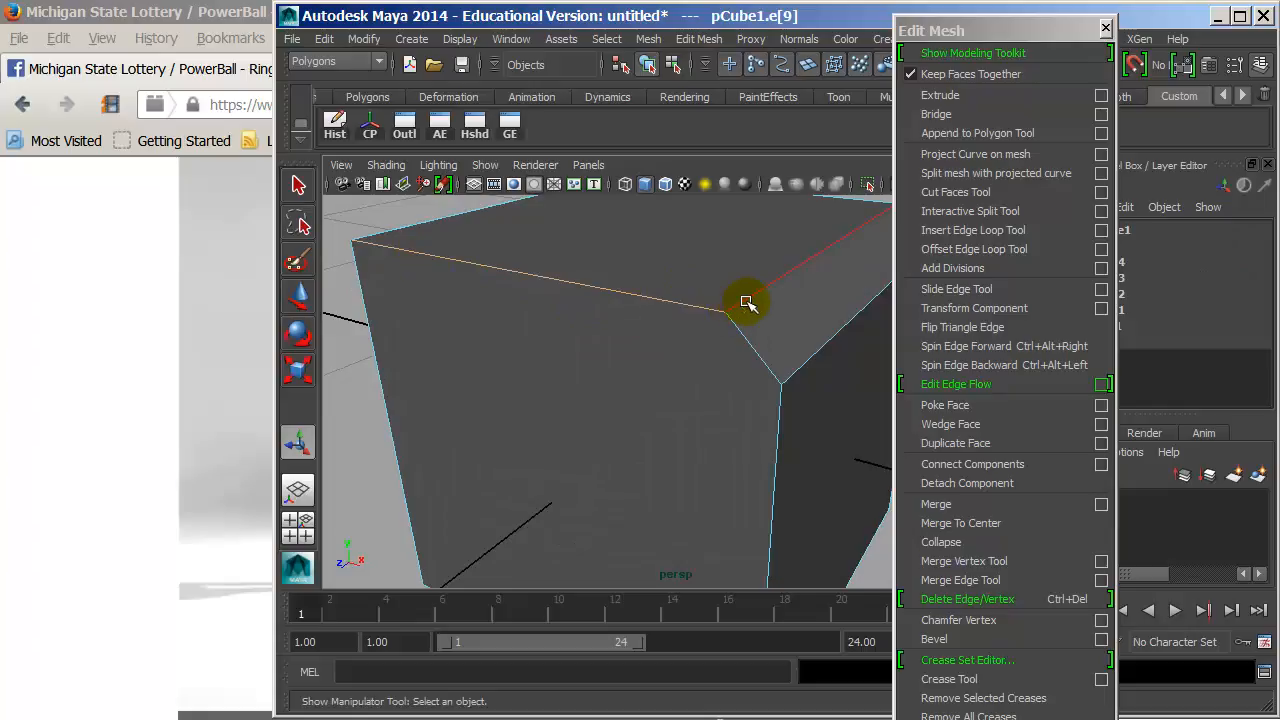
pyautogui.click(1101, 639)
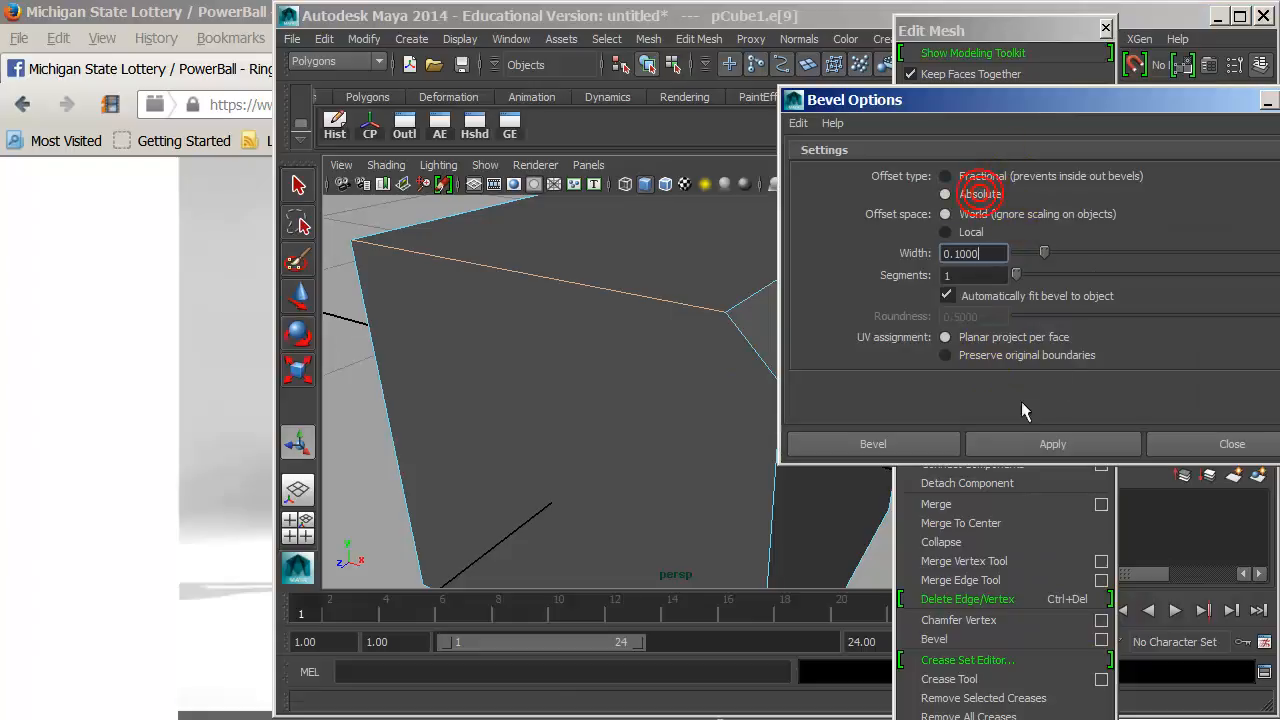
pyautogui.click(1020, 440)
pyautogui.keyDown('alt'); pyautogui.moveTo(725, 409); pyautogui.dragTo(706, 336); pyautogui.keyUp('alt')
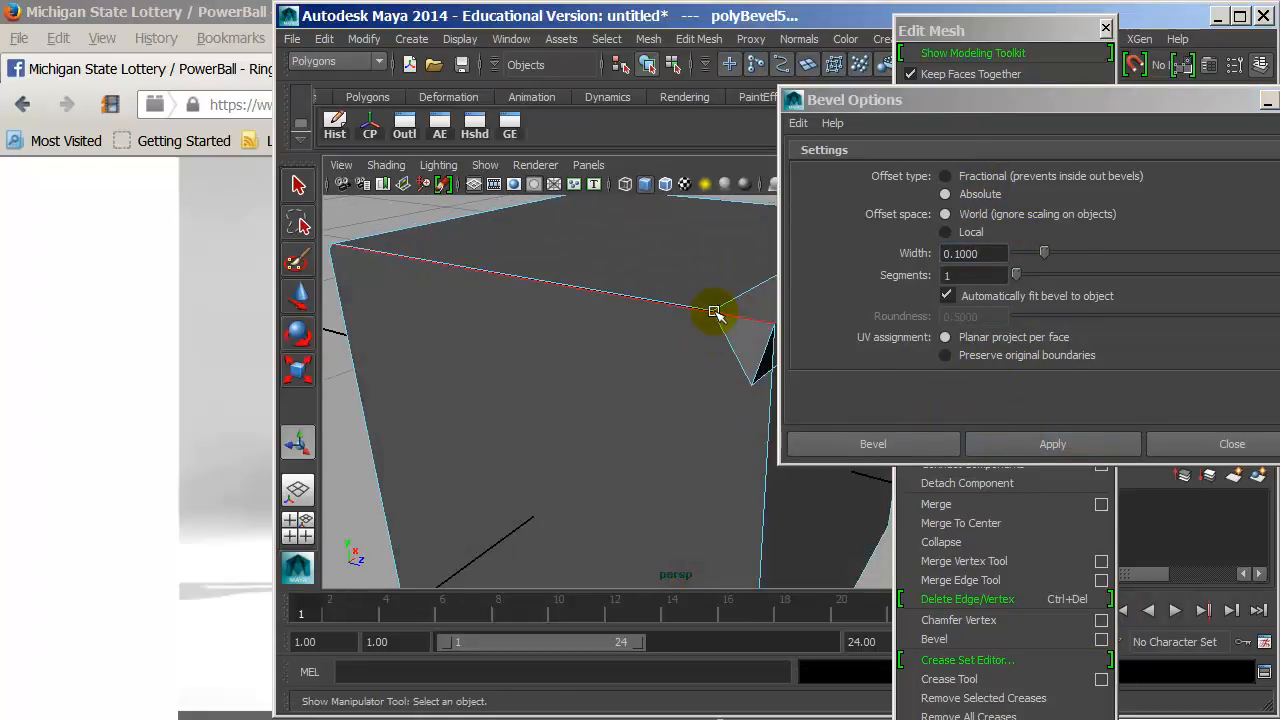
pyautogui.click(1160, 443)
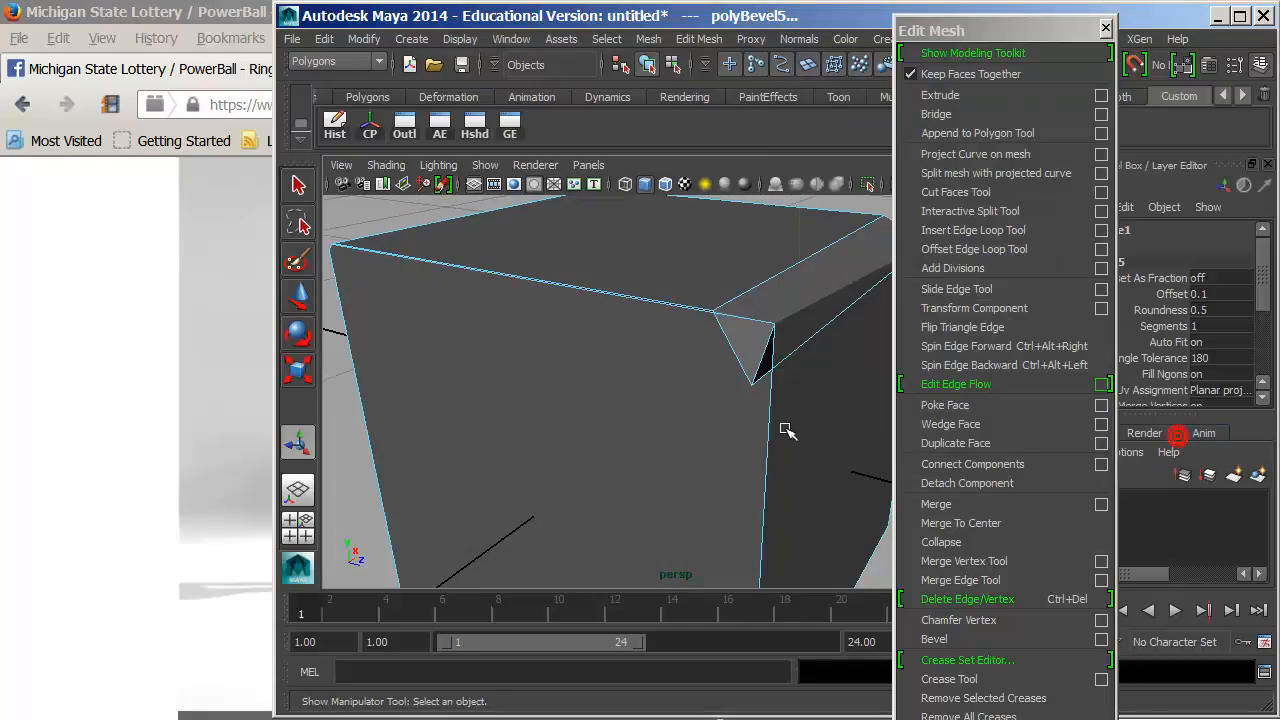
# - Undo the absolute bevel on the cube's upper edge
pyautogui.hotkey('ctrl', 'z')
pyautogui.hotkey('ctrl', 'z')
pyautogui.hotkey('shift', 'z')
pyautogui.keyDown('alt'); pyautogui.moveTo(826, 419); pyautogui.dragTo(686, 409, button='right'); pyautogui.keyUp('alt')
pyautogui.keyDown('alt'); pyautogui.moveTo(686, 409); pyautogui.dragTo(533, 402); pyautogui.keyUp('alt')
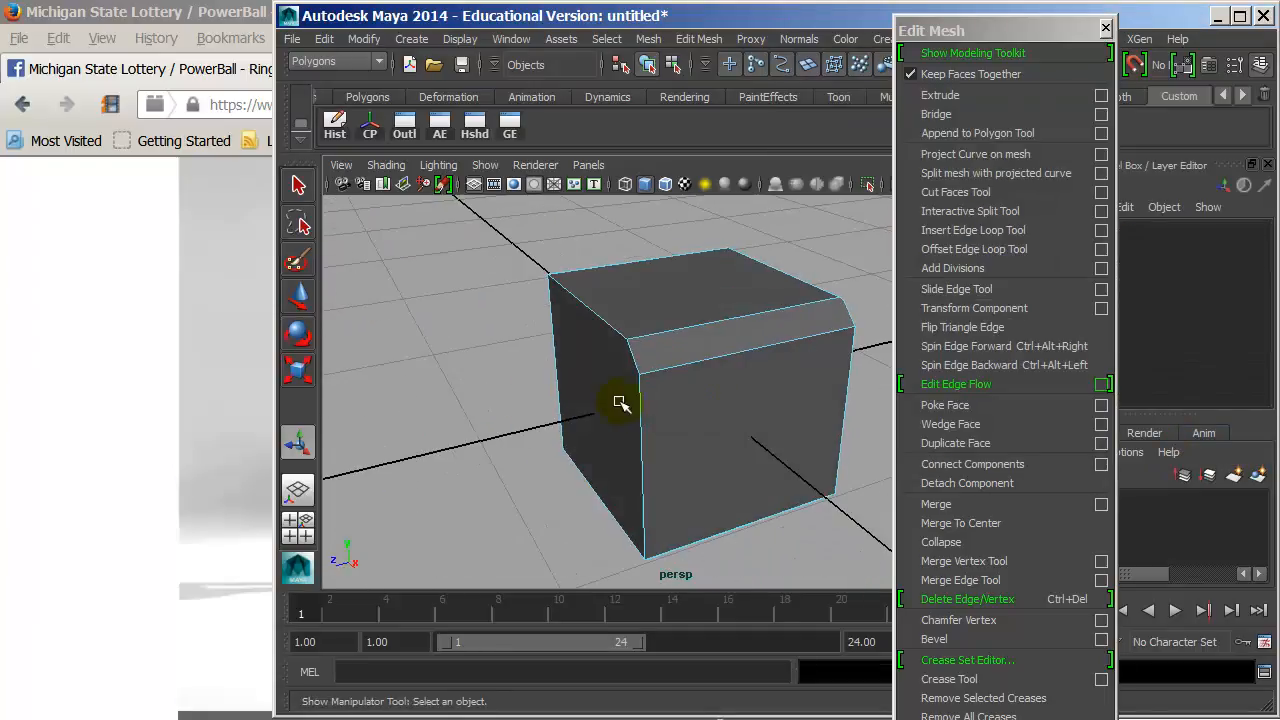
# - Preview the beveled cube smoothed, delete it, and create a new polygon cube
pyautogui.click(620, 351)
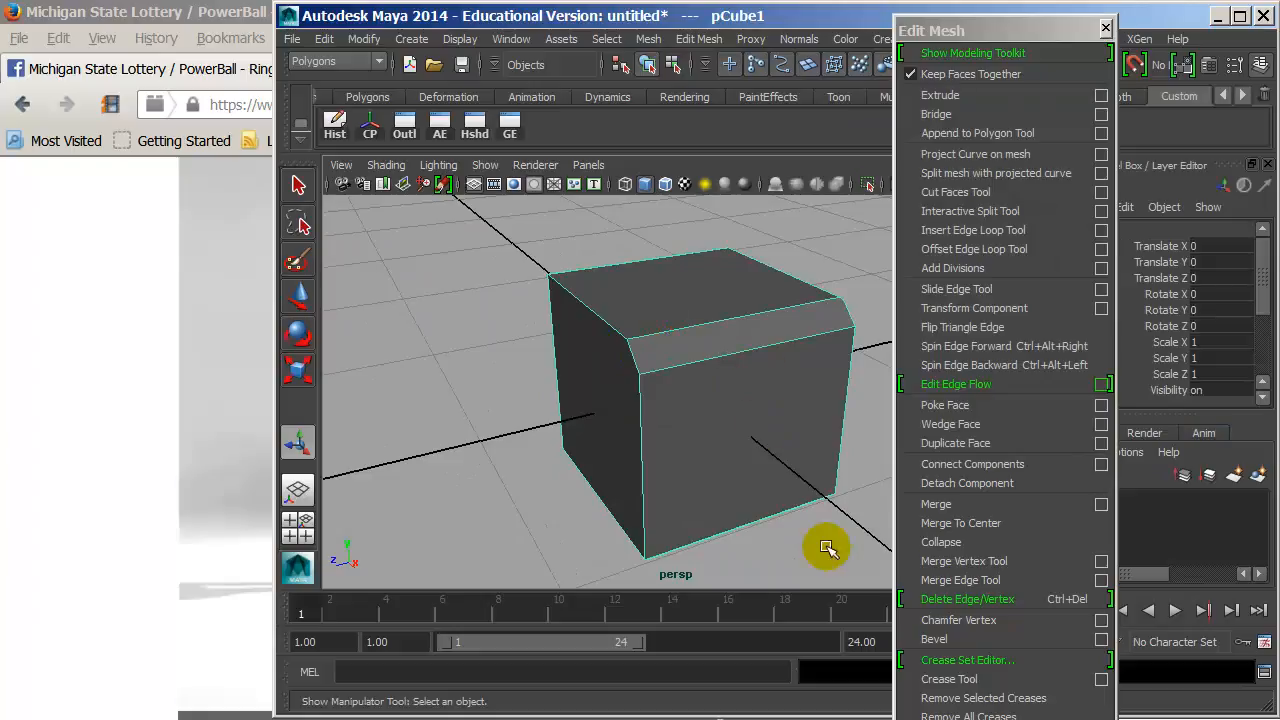
pyautogui.click(996, 680)
pyautogui.click(697, 373)
pyautogui.press('3')
pyautogui.keyDown('alt'); pyautogui.moveTo(837, 369); pyautogui.dragTo(609, 367); pyautogui.keyUp('alt')
pyautogui.press('Delete')
pyautogui.click(419, 40)
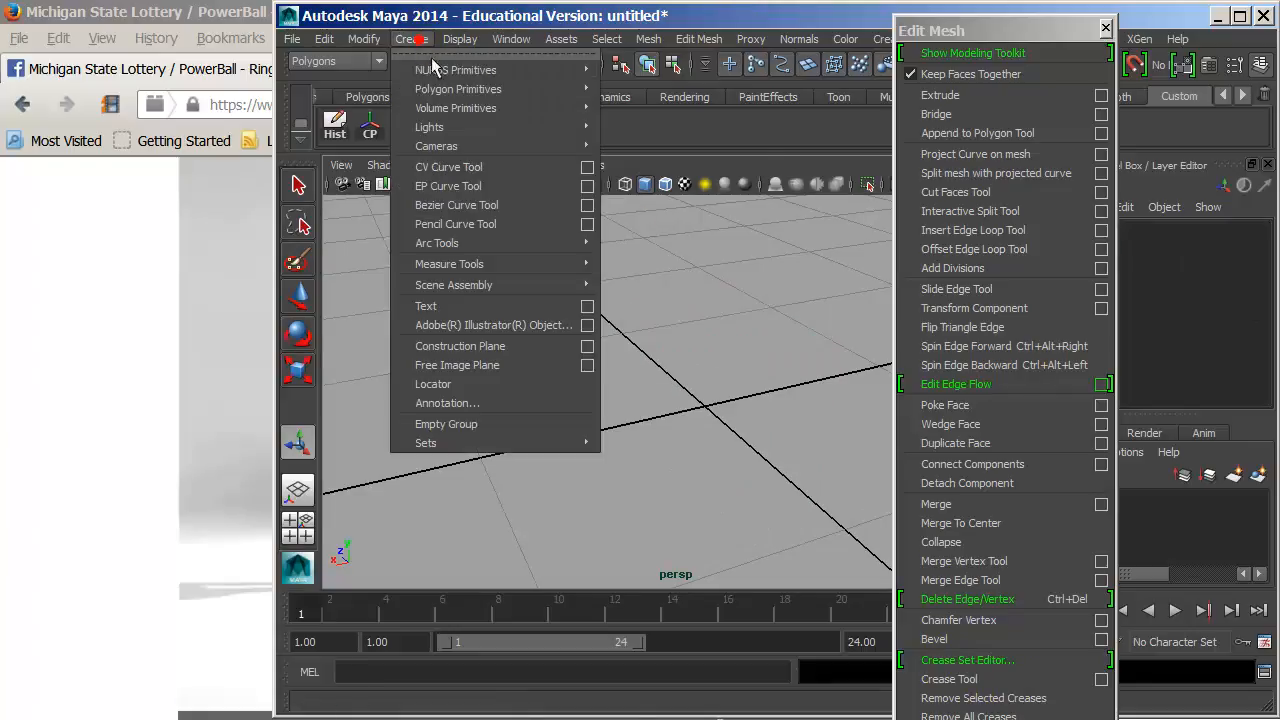
pyautogui.moveTo(470, 89)
pyautogui.click(651, 123)
# - Crease one upper corner vertex of the cube with the Crease Tool and show the result in the smoothed preview
pyautogui.press('3')
pyautogui.moveTo(691, 352)
pyautogui.keyDown('alt'); pyautogui.mouseDown()
pyautogui.moveTo(634, 366)
pyautogui.moveTo(713, 362)
pyautogui.mouseUp(); pyautogui.keyUp('alt')
pyautogui.press('1')
pyautogui.moveTo(666, 320); pyautogui.dragTo(568, 318, button='right')
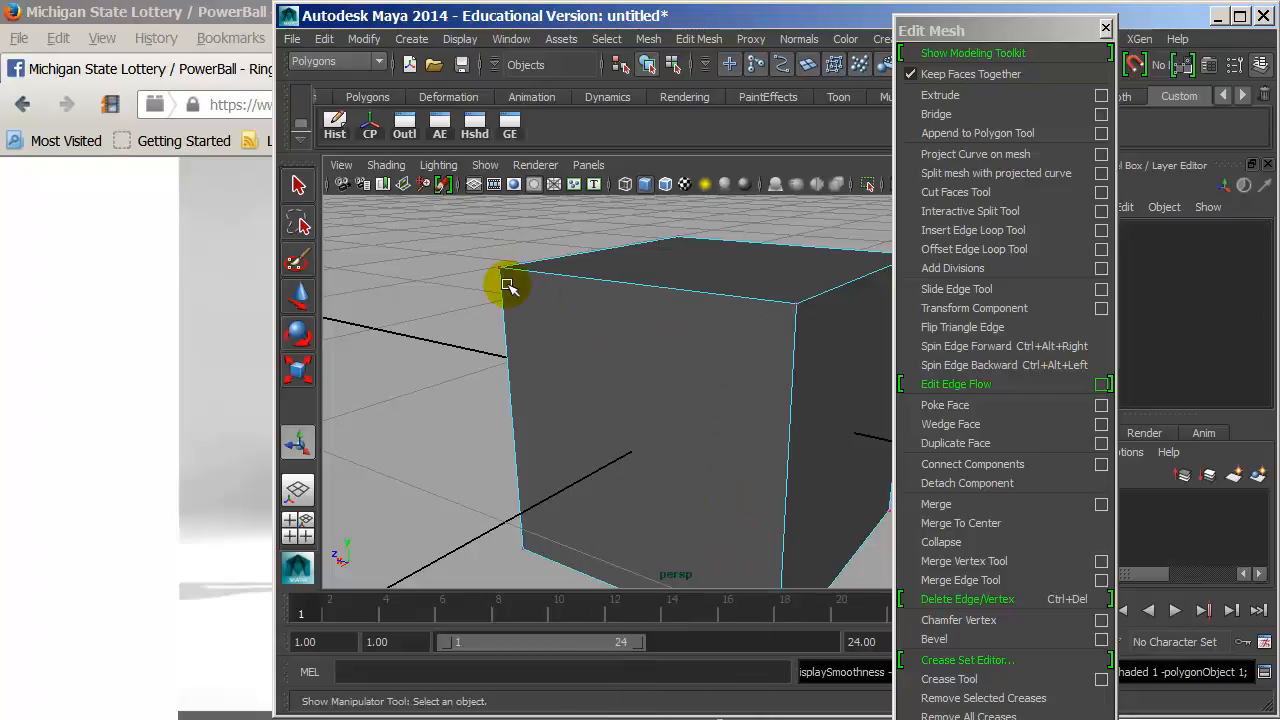
pyautogui.click(950, 679)
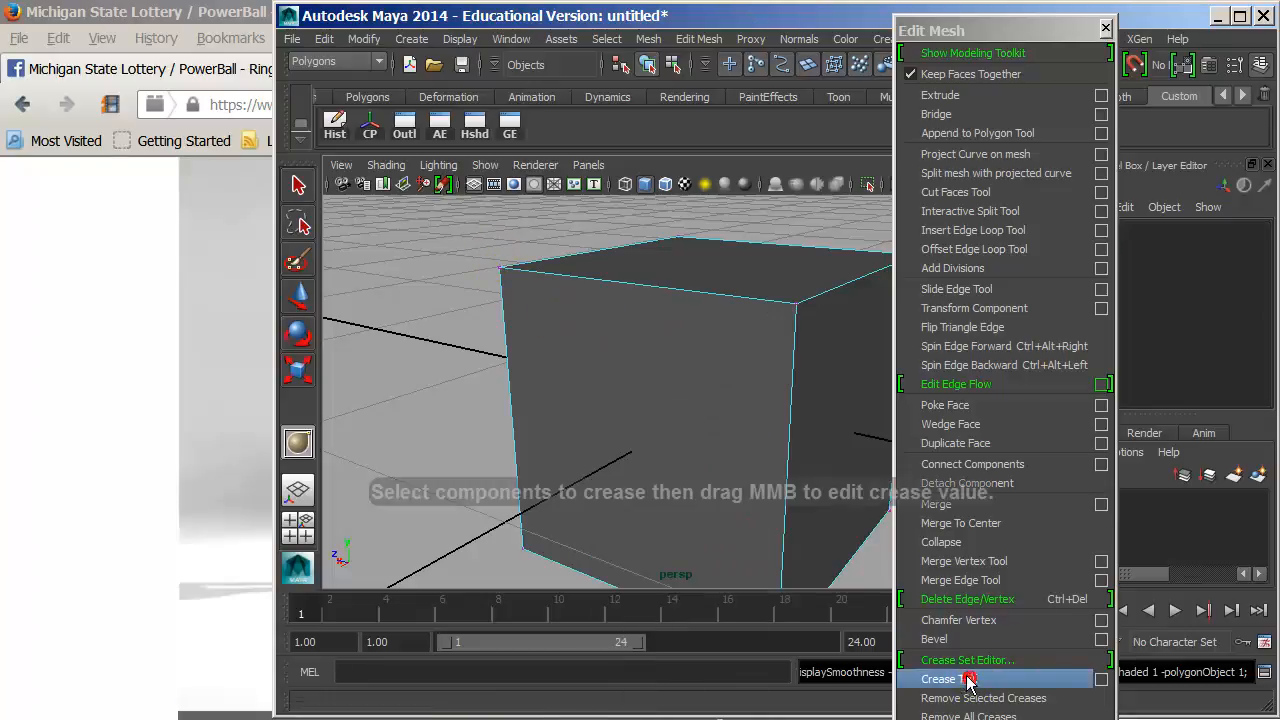
pyautogui.click(503, 270)
pyautogui.moveTo(503, 270); pyautogui.dragTo(668, 322, button='middle')
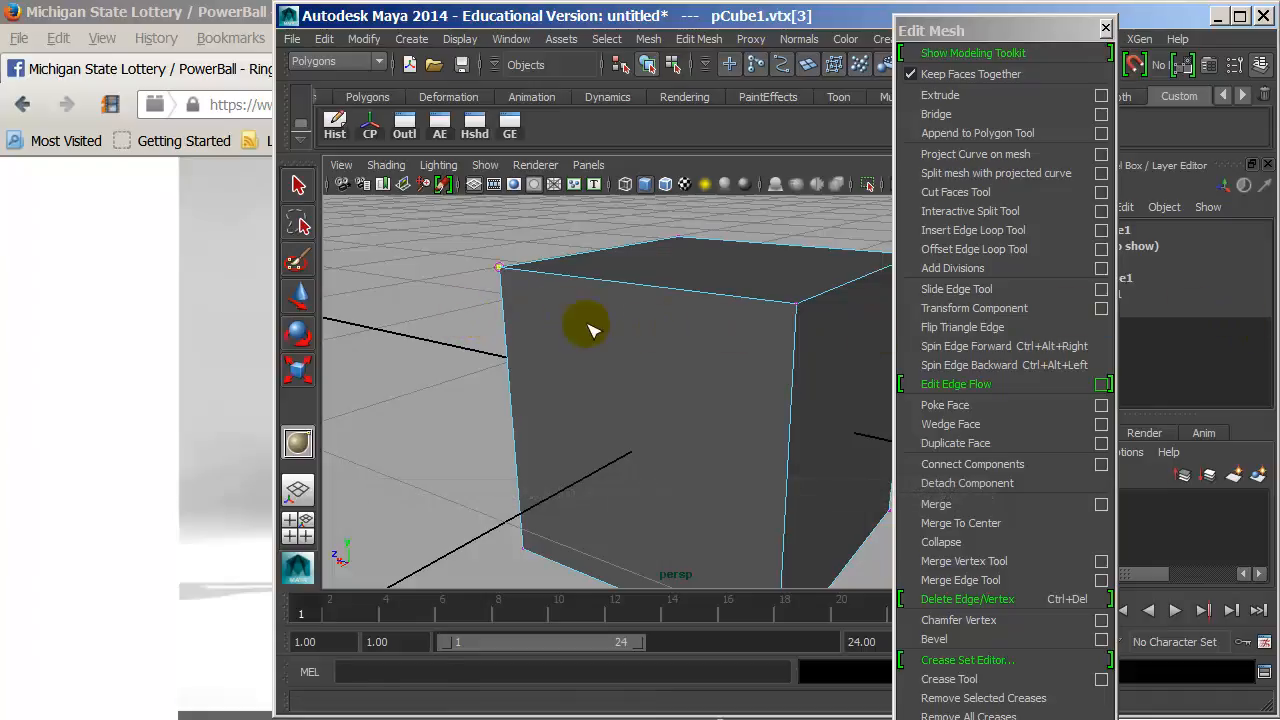
pyautogui.keyDown('alt'); pyautogui.moveTo(650, 316); pyautogui.dragTo(625, 322, button='middle'); pyautogui.keyUp('alt')
pyautogui.press('3')
pyautogui.keyDown('alt'); pyautogui.moveTo(677, 334); pyautogui.dragTo(427, 350); pyautogui.keyUp('alt')
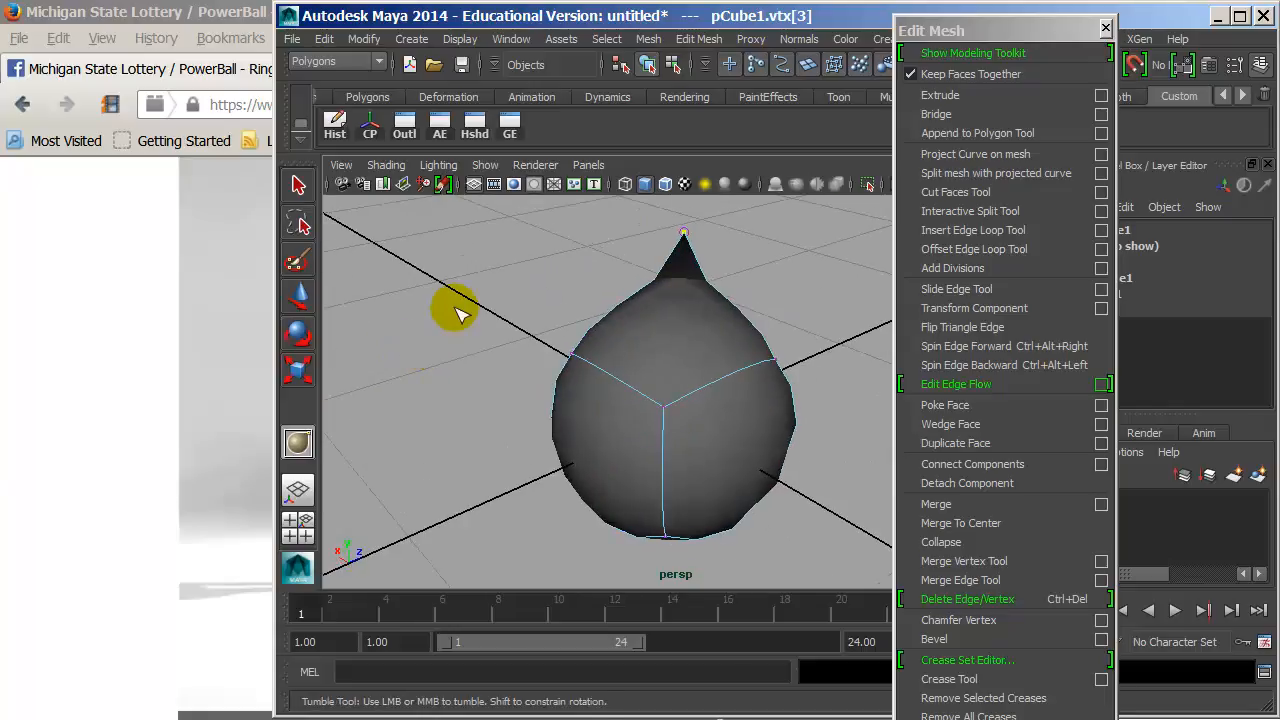
# - Switch to edge selection and crease the upper edge that runs from the pointed corner
pyautogui.click(570, 354)
pyautogui.keyDown('alt'); pyautogui.moveTo(570, 354); pyautogui.dragTo(828, 341); pyautogui.keyUp('alt')
pyautogui.moveTo(645, 364); pyautogui.dragTo(623, 303, button='right')
pyautogui.click(623, 350)
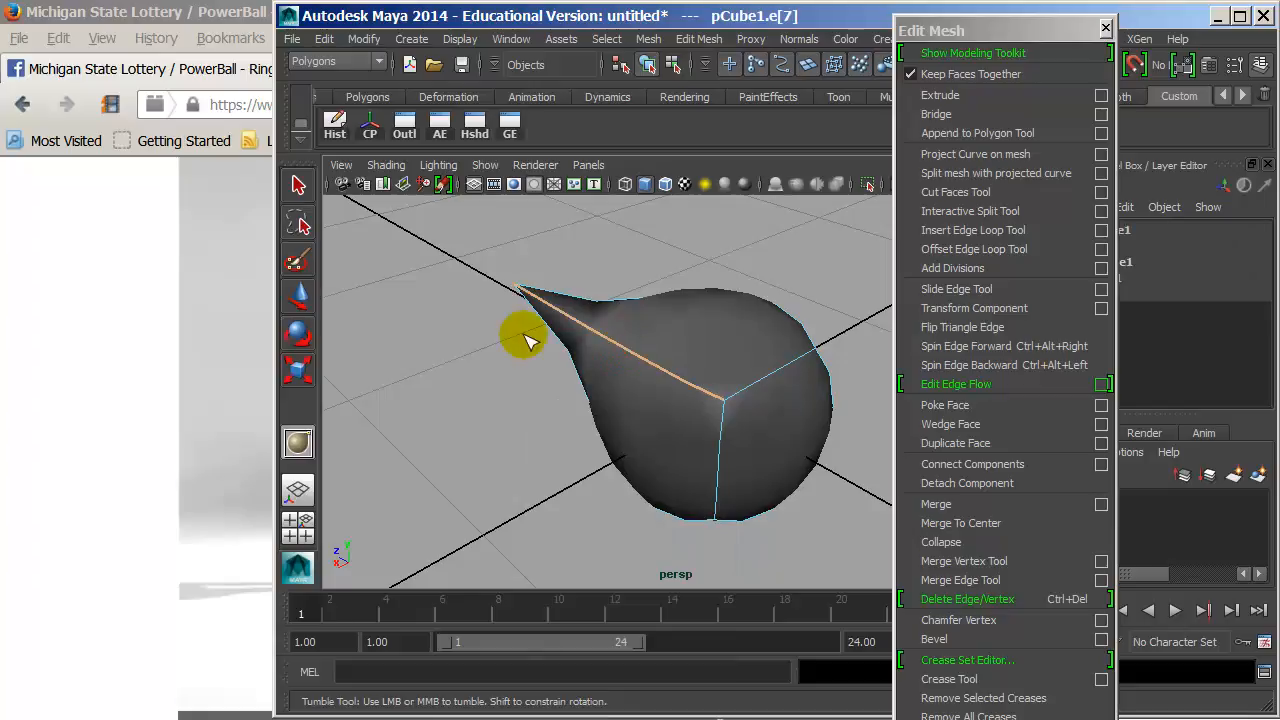
pyautogui.keyDown('alt'); pyautogui.moveTo(760, 360); pyautogui.dragTo(779, 378); pyautogui.keyUp('alt')
# - Crease the bottom and vertical edges of the cube face below the creased upper edge
pyautogui.click(728, 490)
pyautogui.keyDown('alt'); pyautogui.moveTo(650, 473); pyautogui.dragTo(766, 481); pyautogui.keyUp('alt')
pyautogui.moveTo(766, 481)
pyautogui.mouseDown(button='middle')
pyautogui.moveTo(642, 479)
pyautogui.moveTo(1013, 483)
pyautogui.moveTo(785, 485)
pyautogui.moveTo(763, 470)
pyautogui.mouseUp(button='middle')
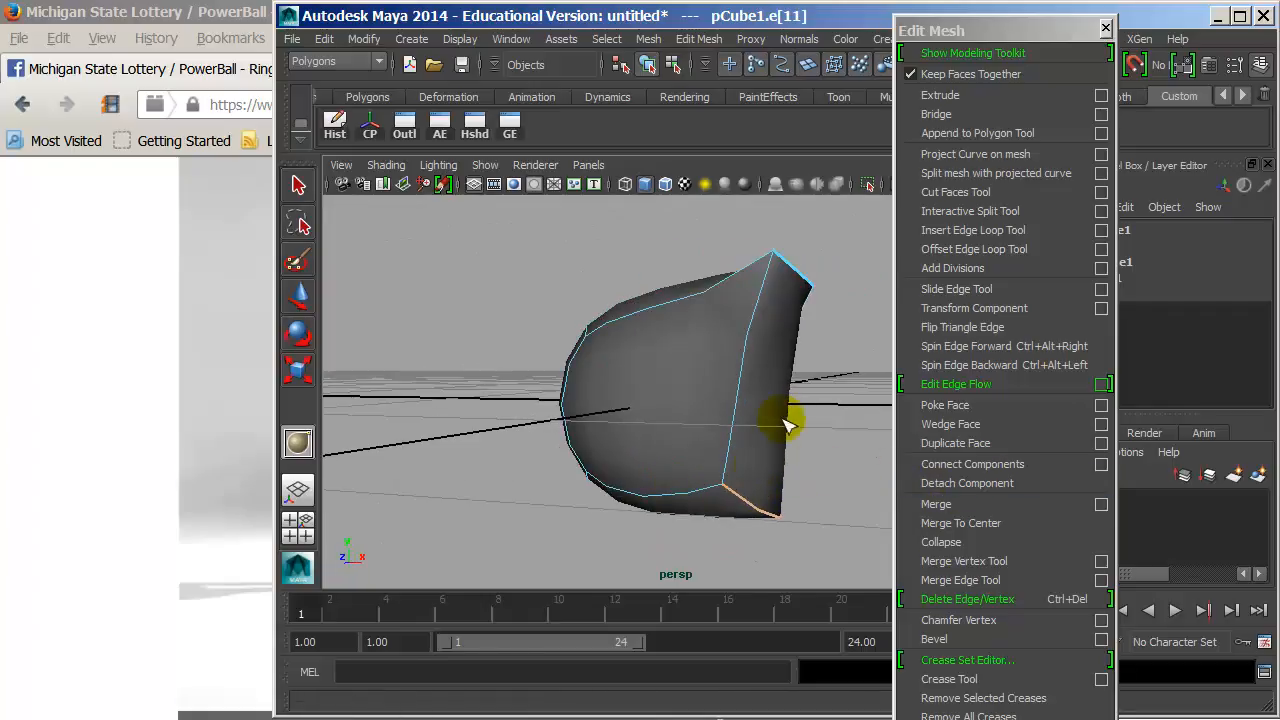
pyautogui.keyDown('alt'); pyautogui.moveTo(763, 429); pyautogui.dragTo(599, 437); pyautogui.keyUp('alt')
pyautogui.moveTo(599, 437); pyautogui.dragTo(1091, 438, button='middle')
pyautogui.keyDown('alt'); pyautogui.moveTo(825, 439); pyautogui.dragTo(693, 439); pyautogui.keyUp('alt')
pyautogui.keyDown('alt'); pyautogui.moveTo(780, 449); pyautogui.dragTo(471, 457); pyautogui.keyUp('alt')
pyautogui.moveTo(471, 457); pyautogui.dragTo(987, 439, button='middle')
# - Crease the bottom corner vertex of the cube to a value of about 3.65, and return to object selection
pyautogui.keyDown('alt'); pyautogui.moveTo(667, 429); pyautogui.dragTo(591, 408); pyautogui.keyUp('alt')
pyautogui.moveTo(703, 356); pyautogui.dragTo(673, 356, button='right')
pyautogui.click(718, 515)
pyautogui.click(722, 507)
pyautogui.moveTo(594, 474); pyautogui.dragTo(962, 474, button='middle')
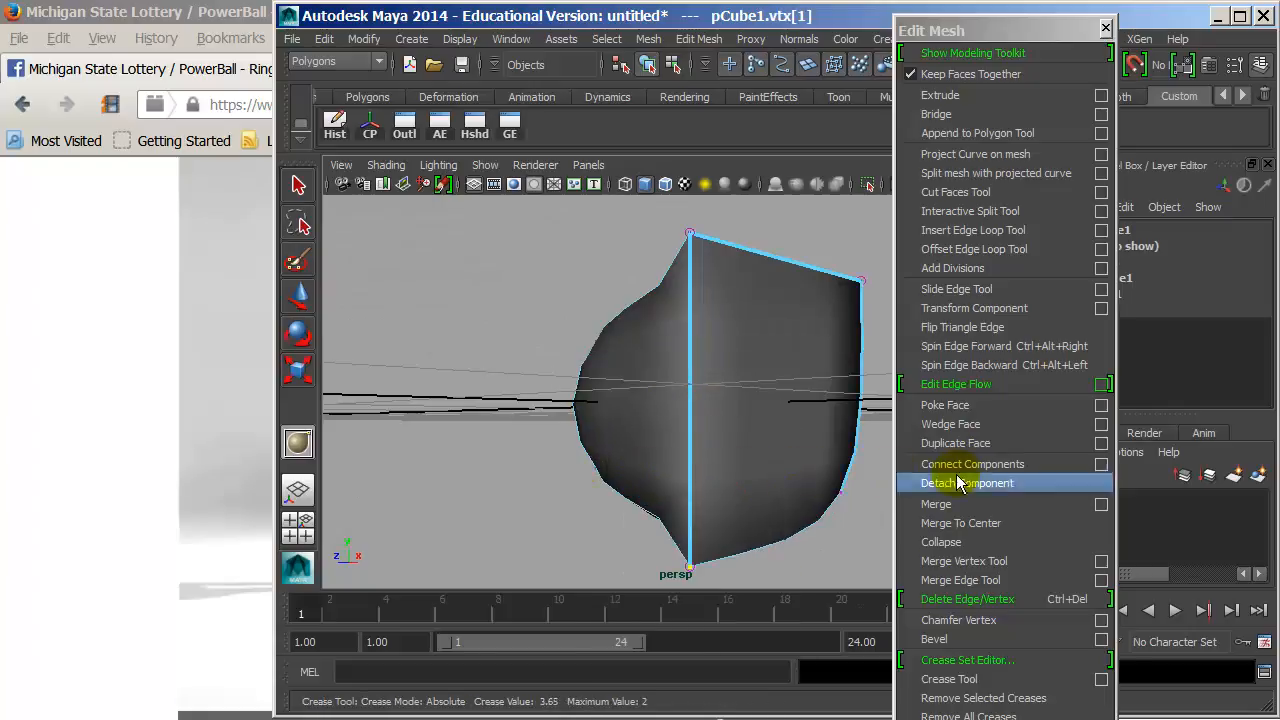
pyautogui.keyDown('alt'); pyautogui.moveTo(890, 491); pyautogui.dragTo(700, 437); pyautogui.keyUp('alt')
pyautogui.moveTo(657, 392); pyautogui.dragTo(660, 336, button='right')
pyautogui.keyDown('alt'); pyautogui.moveTo(787, 452); pyautogui.dragTo(686, 451); pyautogui.keyUp('alt')
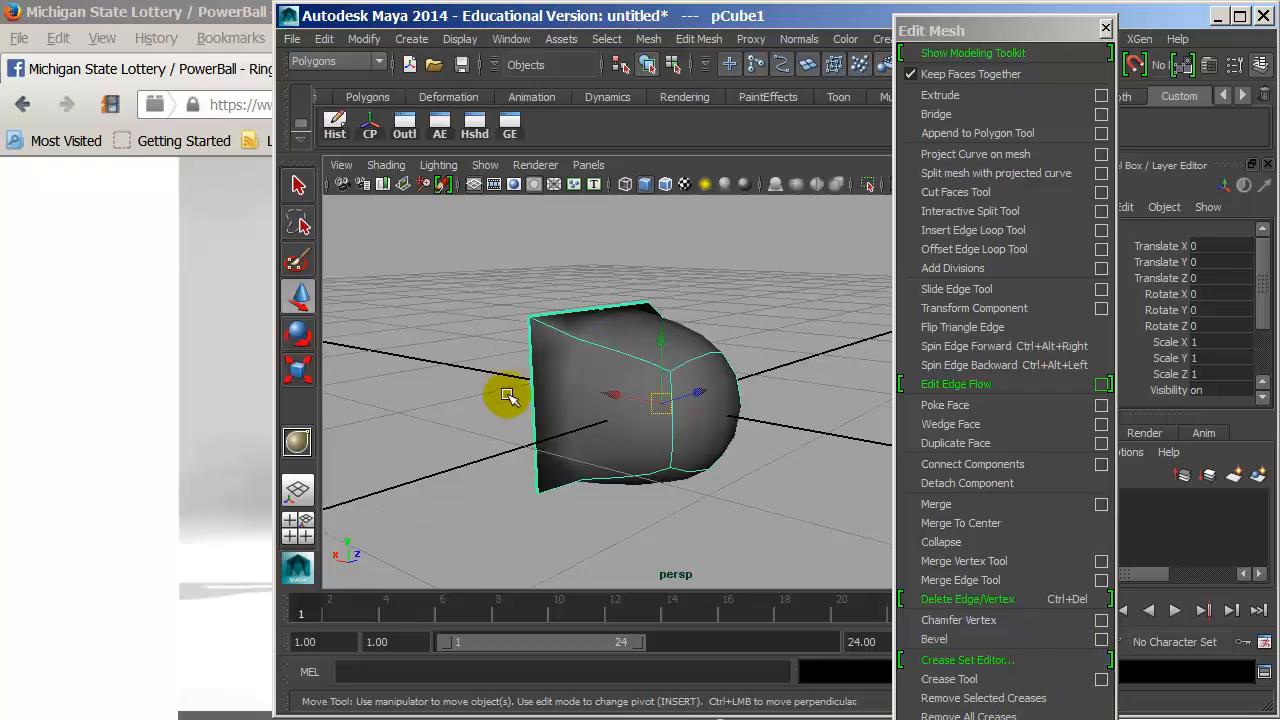
# - Show the Modeling Toolkit and close the detached Edit Mesh menu
pyautogui.keyDown('alt'); pyautogui.moveTo(545, 407); pyautogui.dragTo(636, 418); pyautogui.keyUp('alt')
pyautogui.keyDown('alt'); pyautogui.moveTo(636, 418); pyautogui.dragTo(867, 419, button='right'); pyautogui.keyUp('alt')
pyautogui.keyDown('alt'); pyautogui.moveTo(749, 400); pyautogui.dragTo(804, 399); pyautogui.keyUp('alt')
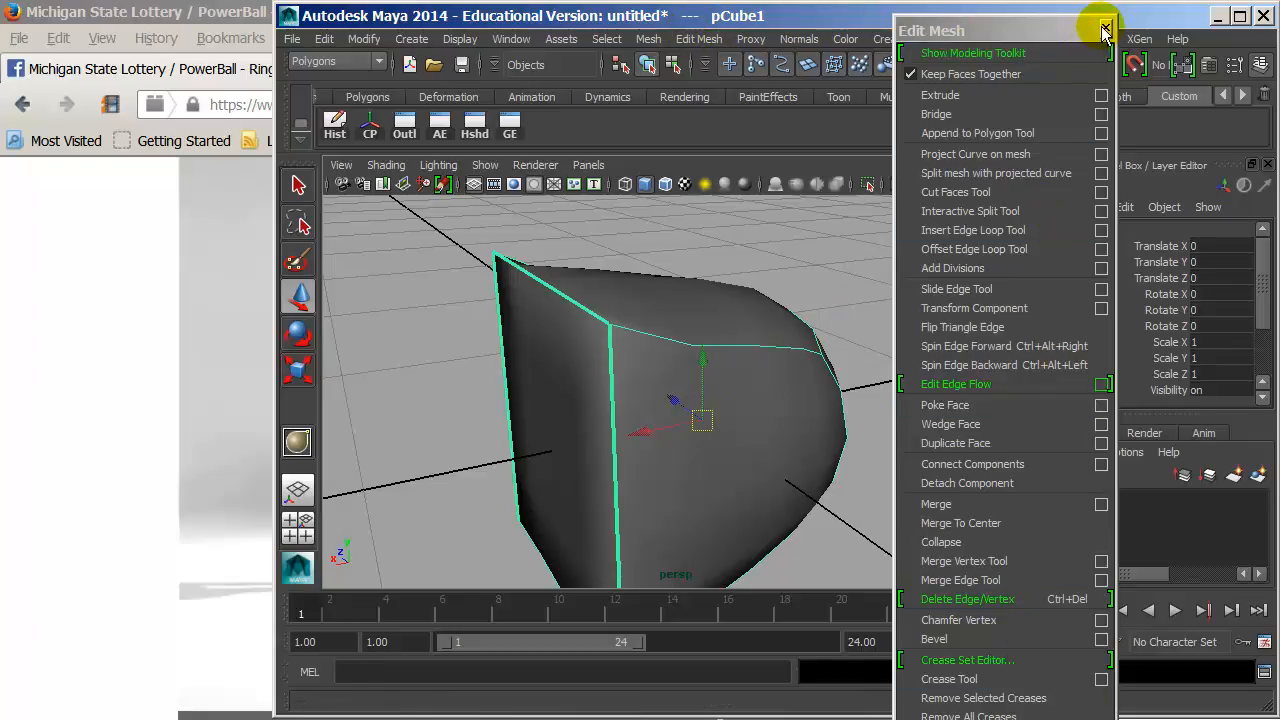
pyautogui.click(1005, 54)
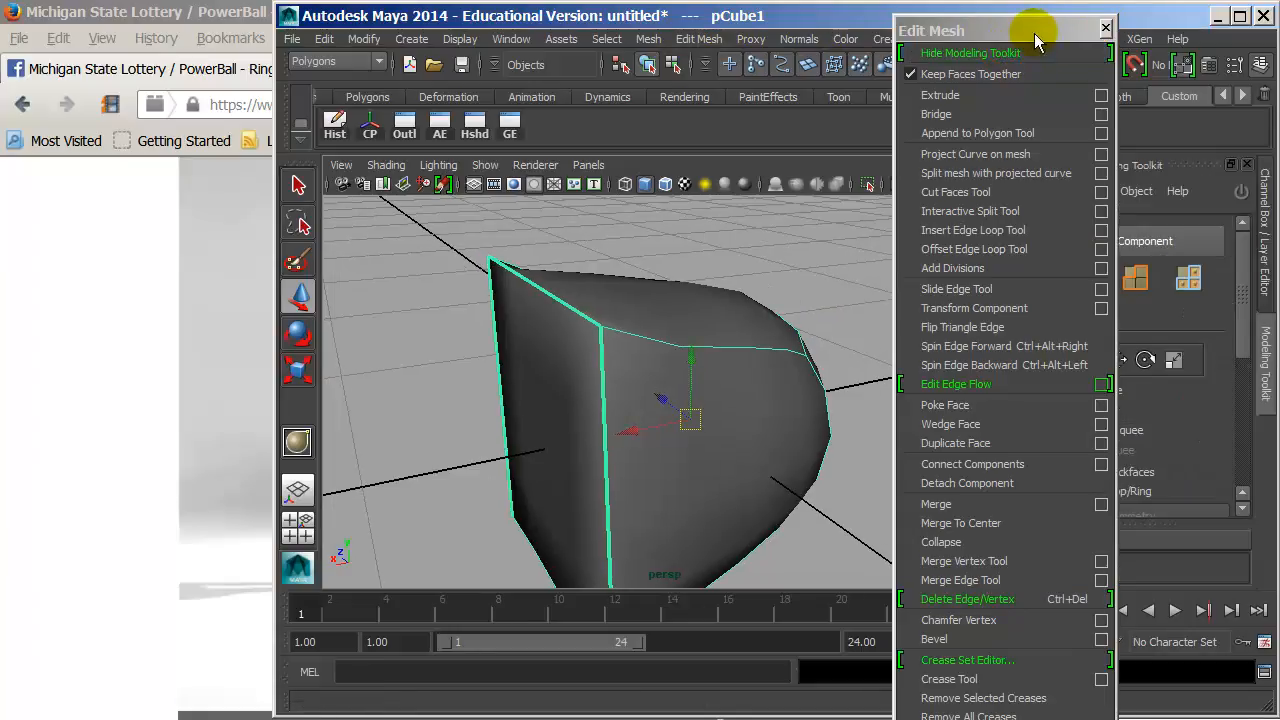
pyautogui.click(1106, 28)
# - Delete the creased cube and undock the Modeling Toolkit into a floating window showing its Mesh Editing Tools
pyautogui.press('Delete')
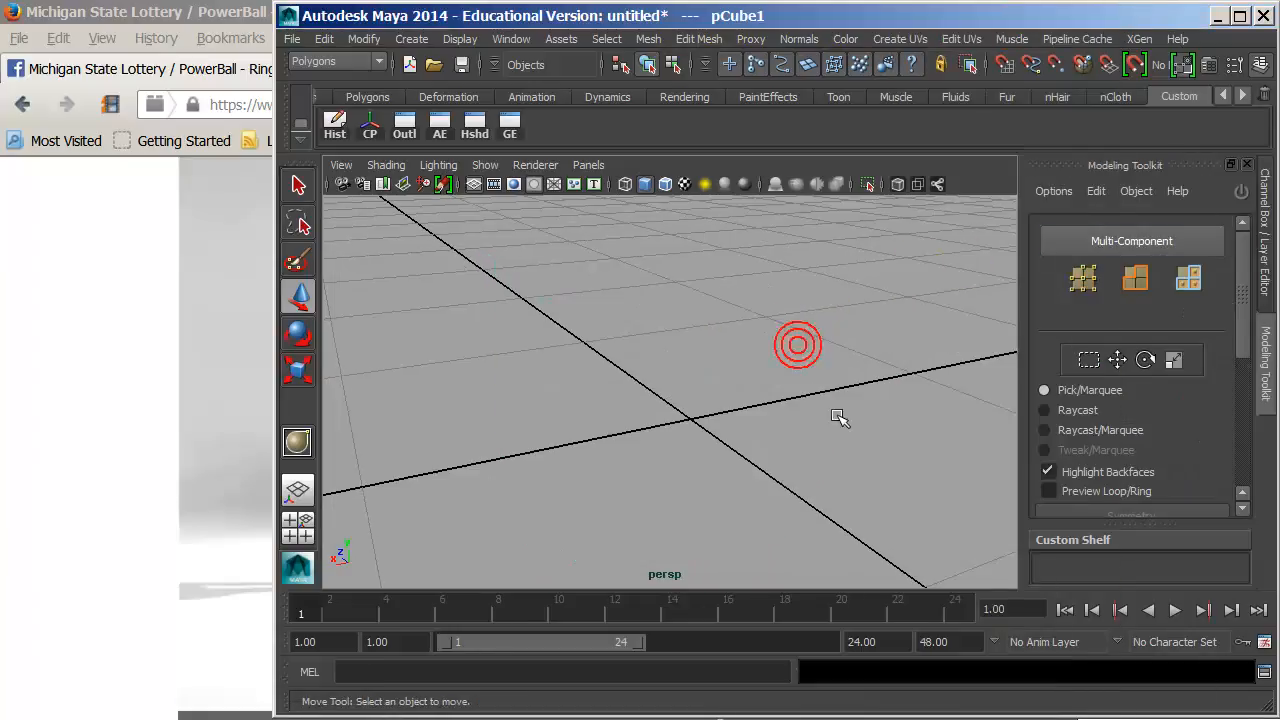
pyautogui.moveTo(1248, 309)
pyautogui.mouseDown()
pyautogui.moveTo(1247, 366)
pyautogui.moveTo(1244, 285)
pyautogui.mouseUp()
pyautogui.moveTo(1172, 166); pyautogui.dragTo(1011, 131)
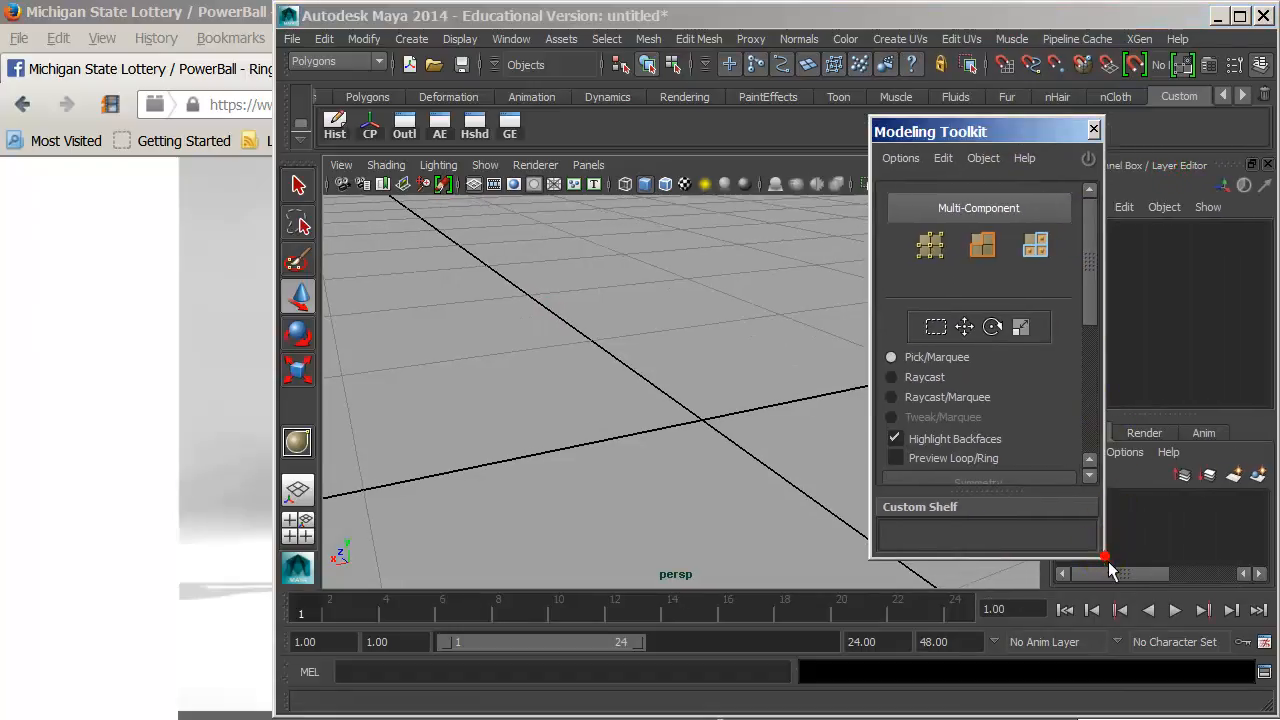
pyautogui.scroll(-5, 1085, 437)
pyautogui.scroll(1, 1090, 420)
pyautogui.scroll(-1, 1090, 420)
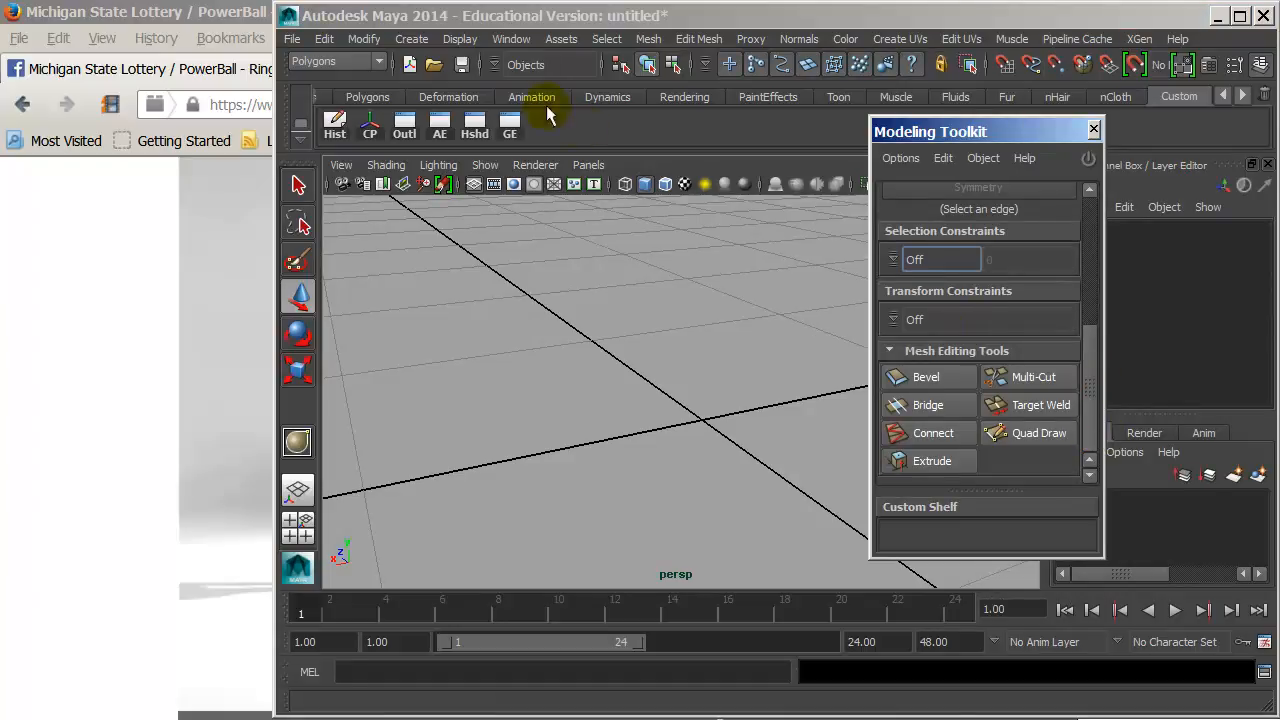
# - Create a polygon cube at the origin and switch it to face selection
pyautogui.click(424, 38)
pyautogui.moveTo(600, 88)
pyautogui.click(640, 106)
pyautogui.press('r')
pyautogui.keyDown('alt'); pyautogui.moveTo(677, 326); pyautogui.dragTo(605, 254, button='middle'); pyautogui.keyUp('alt')
pyautogui.scroll(-3, 605, 254)
pyautogui.moveTo(588, 282); pyautogui.dragTo(590, 345, button='right')
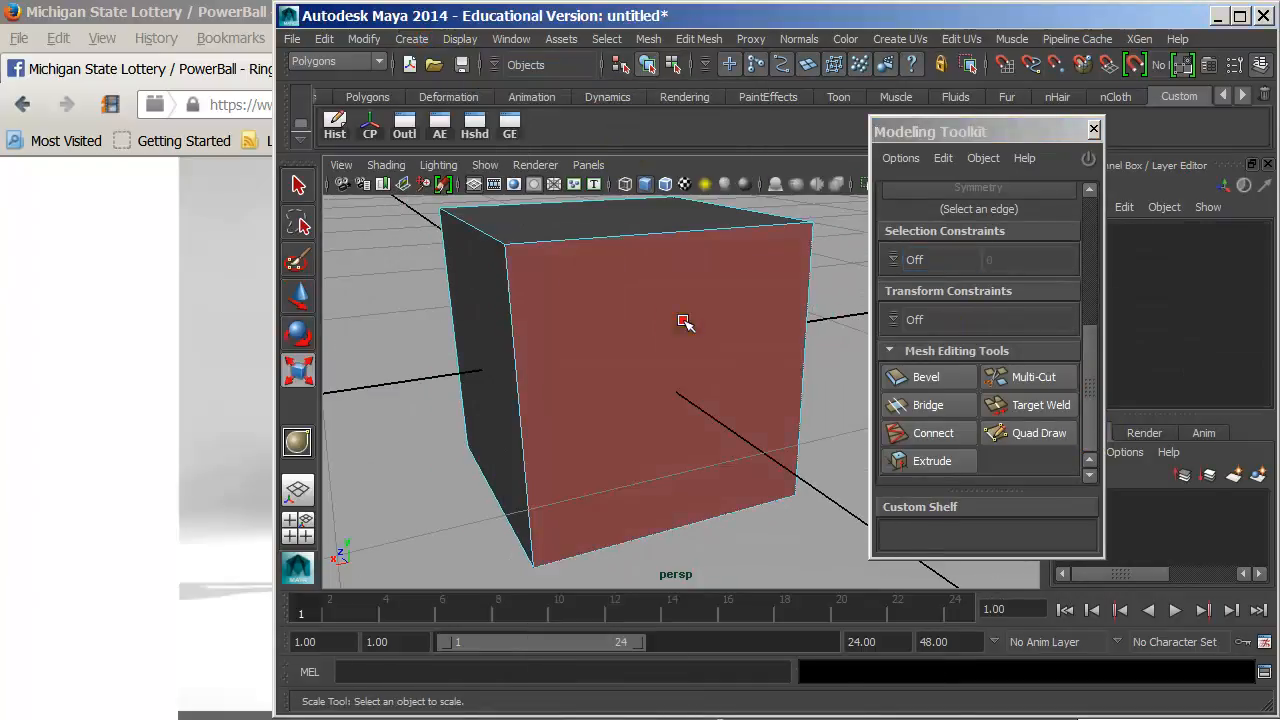
# - Select the cube's front face and extrude it about 1.28 in local Z with the Modeling Toolkit's Extrude
pyautogui.click(684, 321)
pyautogui.moveTo(1279, 52); pyautogui.dragTo(1104, 47)
pyautogui.click(1155, 57)
pyautogui.moveTo(980, 145); pyautogui.dragTo(978, 129)
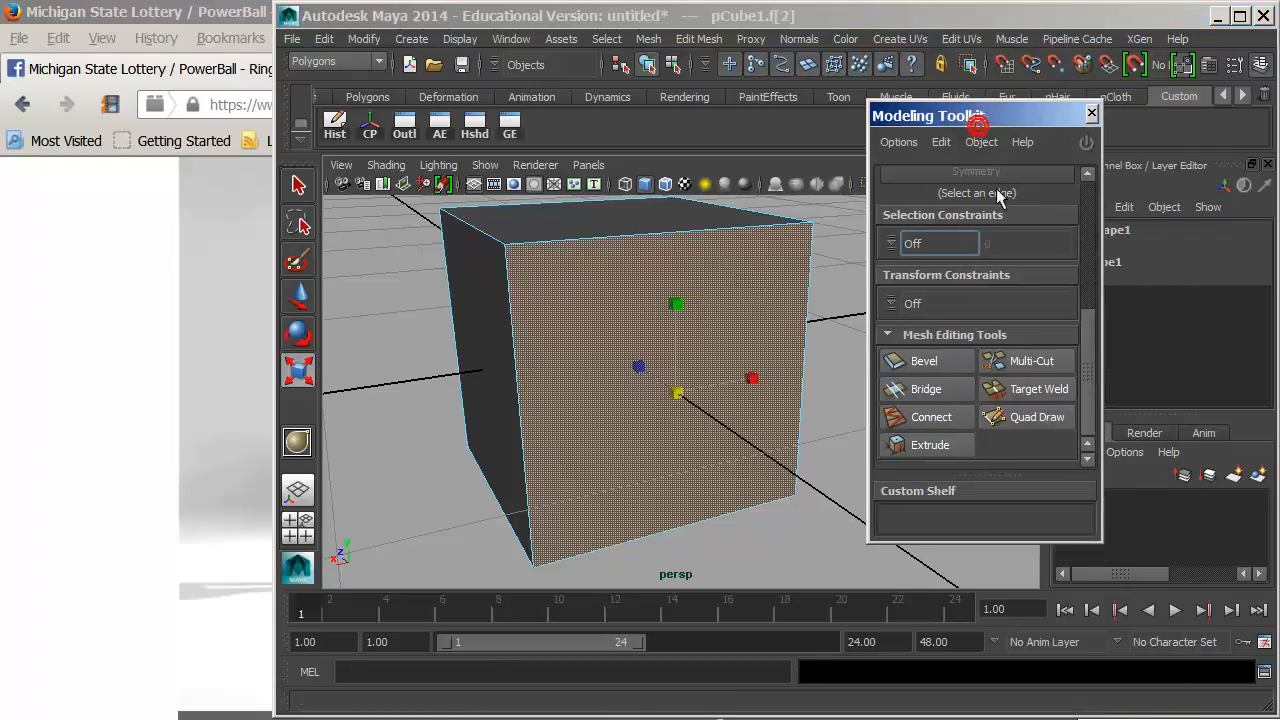
pyautogui.click(938, 447)
pyautogui.keyDown('alt'); pyautogui.moveTo(754, 386); pyautogui.dragTo(624, 370, button='right'); pyautogui.keyUp('alt')
pyautogui.moveTo(620, 367); pyautogui.dragTo(649, 390)
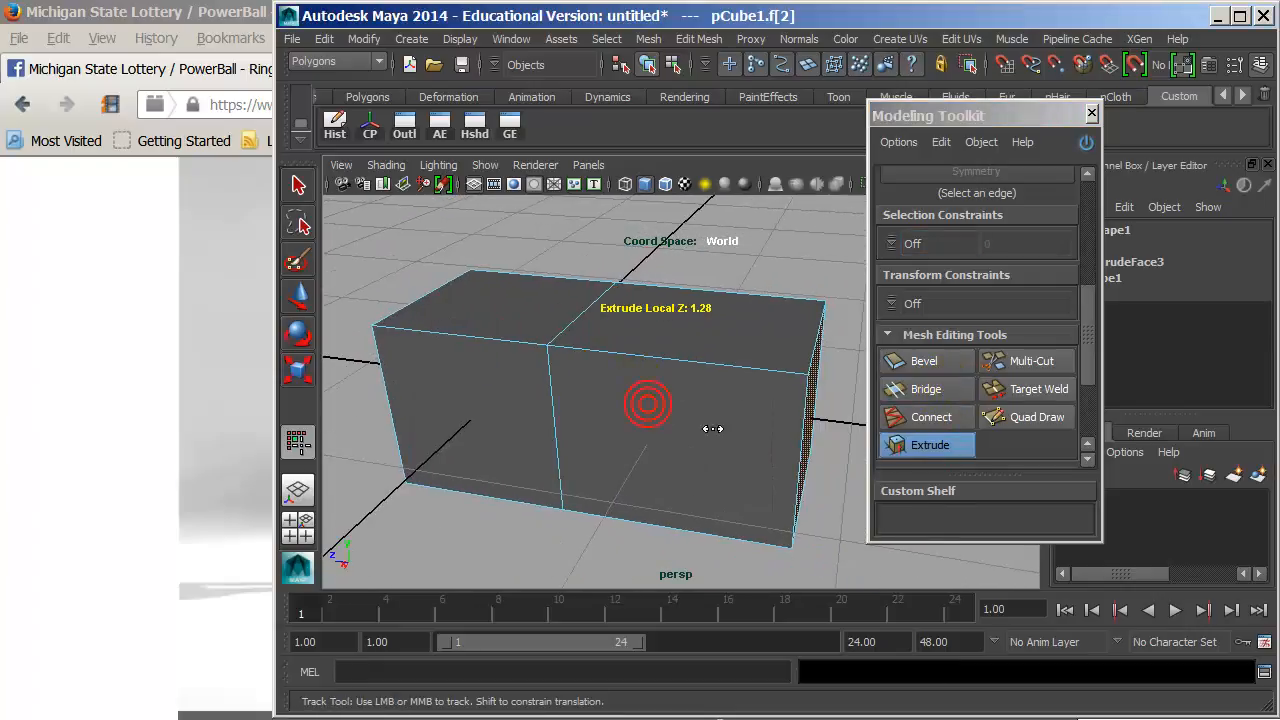
# - Select a side face of the extended block and extrude it about 1.12 in local Z to form an L shape
pyautogui.press('r')
pyautogui.click(662, 388)
pyautogui.moveTo(660, 386); pyautogui.dragTo(661, 406, button='right')
pyautogui.click(661, 409)
pyautogui.click(928, 445)
pyautogui.keyDown('alt'); pyautogui.moveTo(757, 417); pyautogui.dragTo(650, 460); pyautogui.keyUp('alt')
pyautogui.keyDown('alt'); pyautogui.moveTo(650, 460); pyautogui.dragTo(662, 470, button='right'); pyautogui.keyUp('alt')
pyautogui.keyDown('alt'); pyautogui.moveTo(662, 470); pyautogui.dragTo(698, 397); pyautogui.keyUp('alt')
pyautogui.scroll(3, 962, 357)
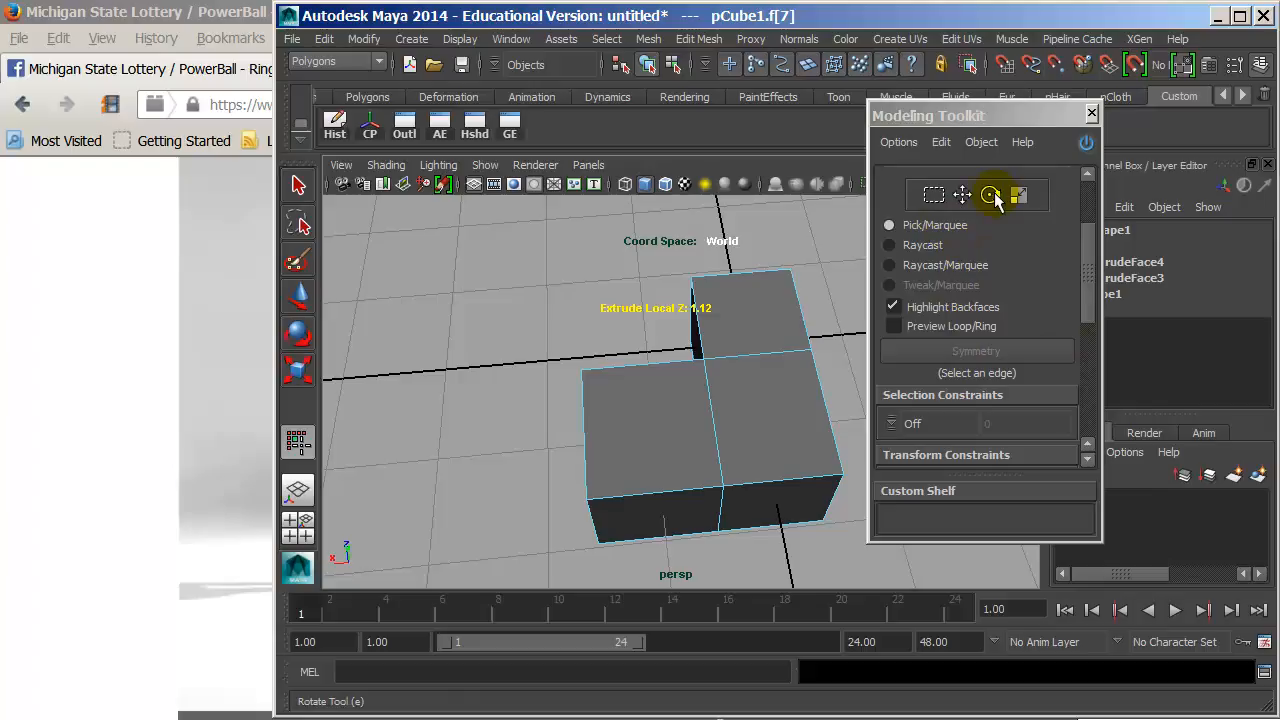
# - Delete the L-shaped mesh and try the toolkit's Raycast and Raycast/Marquee selection modes, ending on Pick/Marquee
pyautogui.moveTo(723, 378); pyautogui.dragTo(788, 298, button='right')
pyautogui.press('Delete')
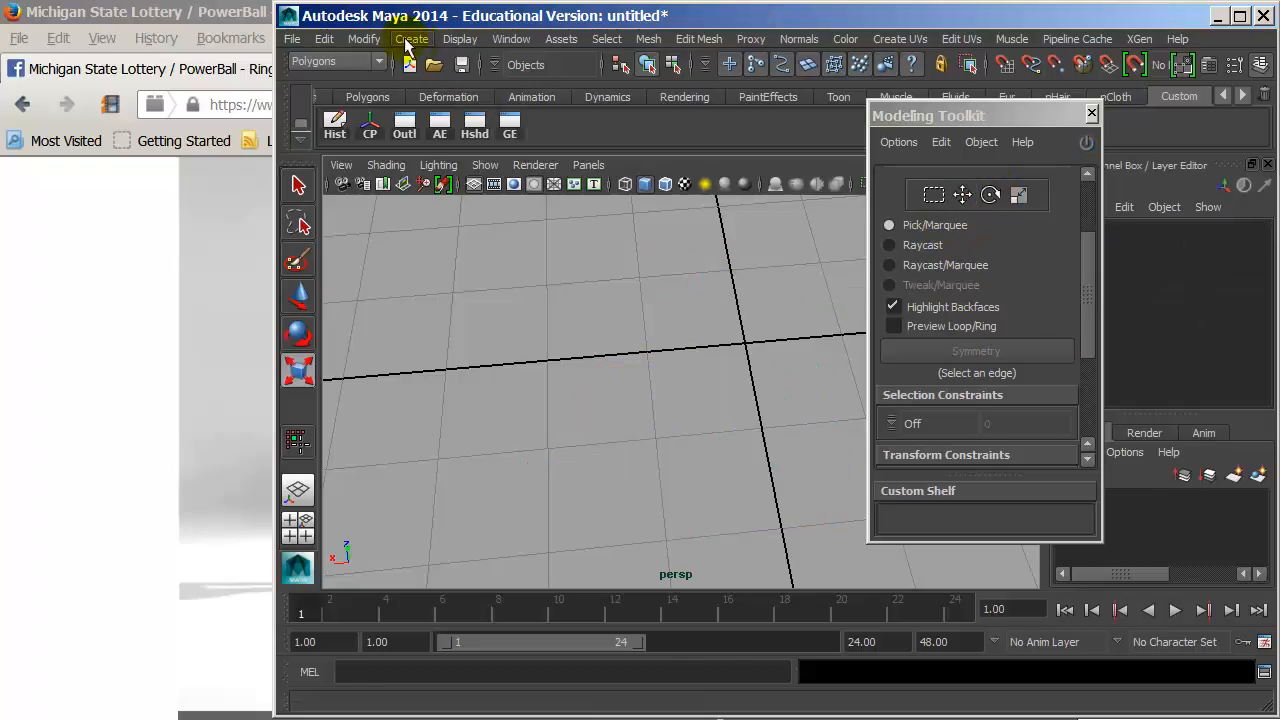
pyautogui.click(418, 46)
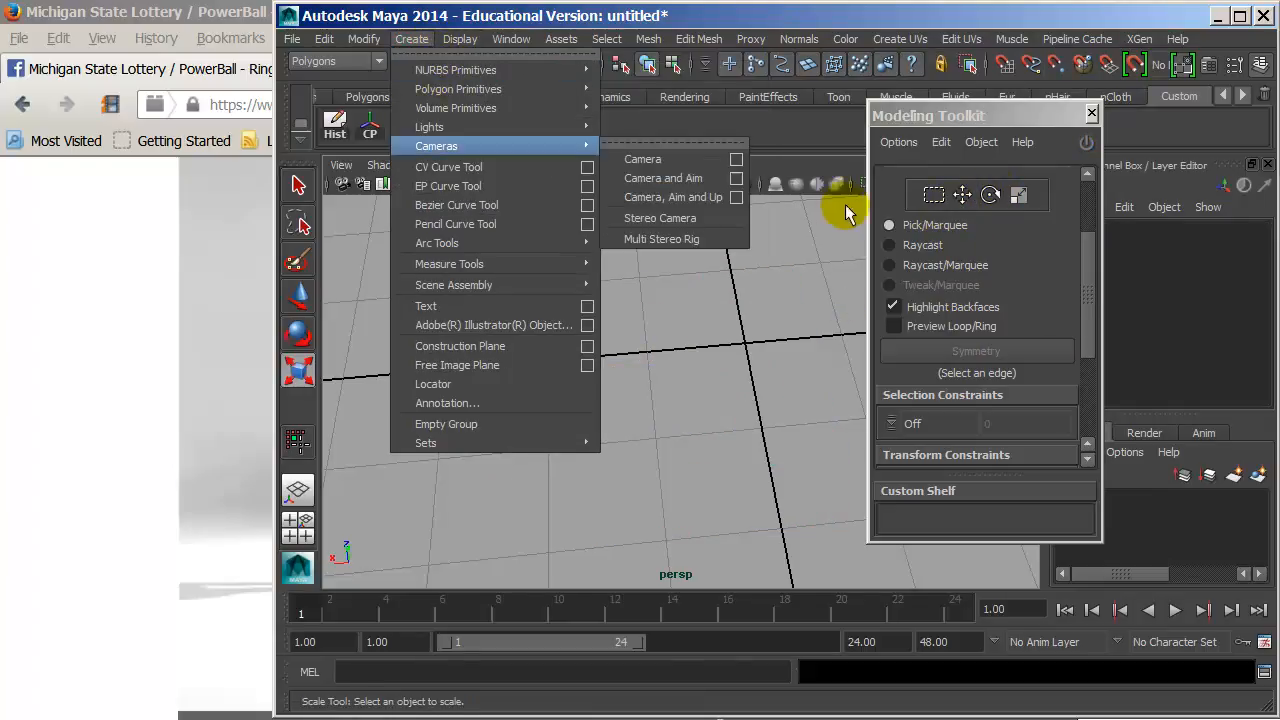
pyautogui.click(937, 241)
pyautogui.click(943, 268)
pyautogui.click(932, 244)
pyautogui.click(927, 221)
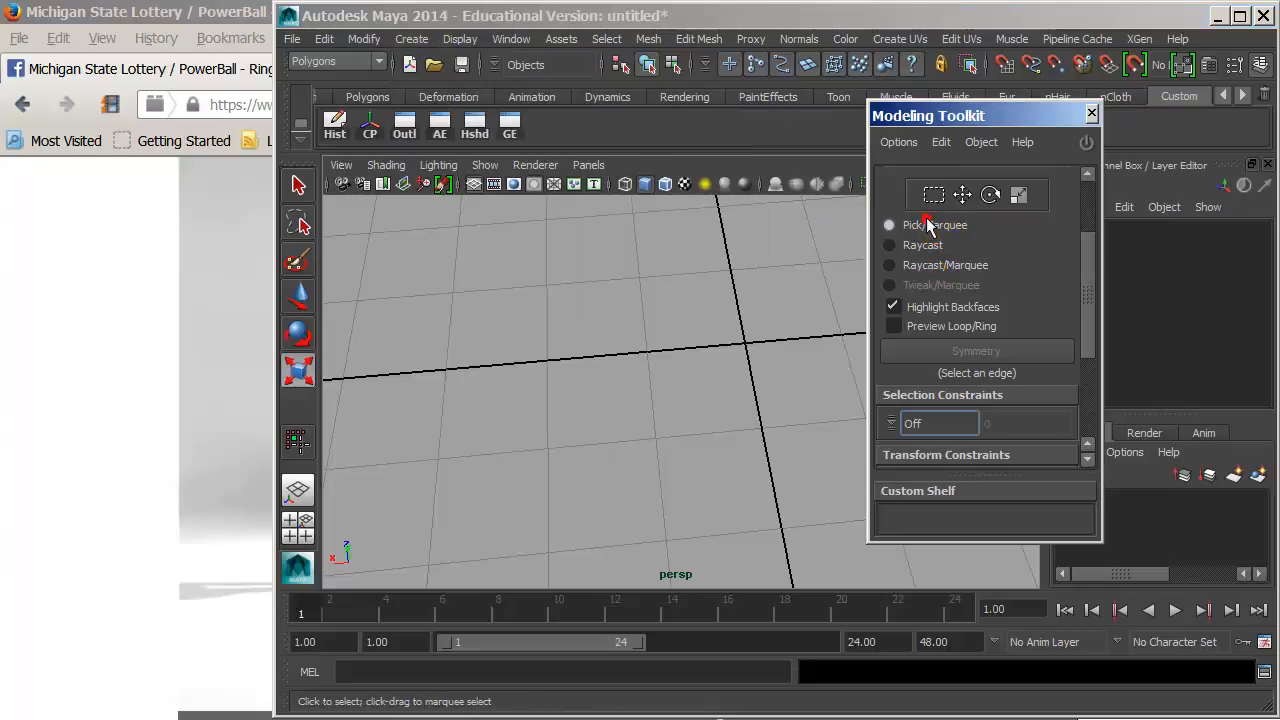
# - Examine the Modeling Toolkit's Mesh Editing Tools and Transform Constraints options, leaving the constraint Off
pyautogui.scroll(-3, 1045, 310)
pyautogui.scroll(-2, 1035, 312)
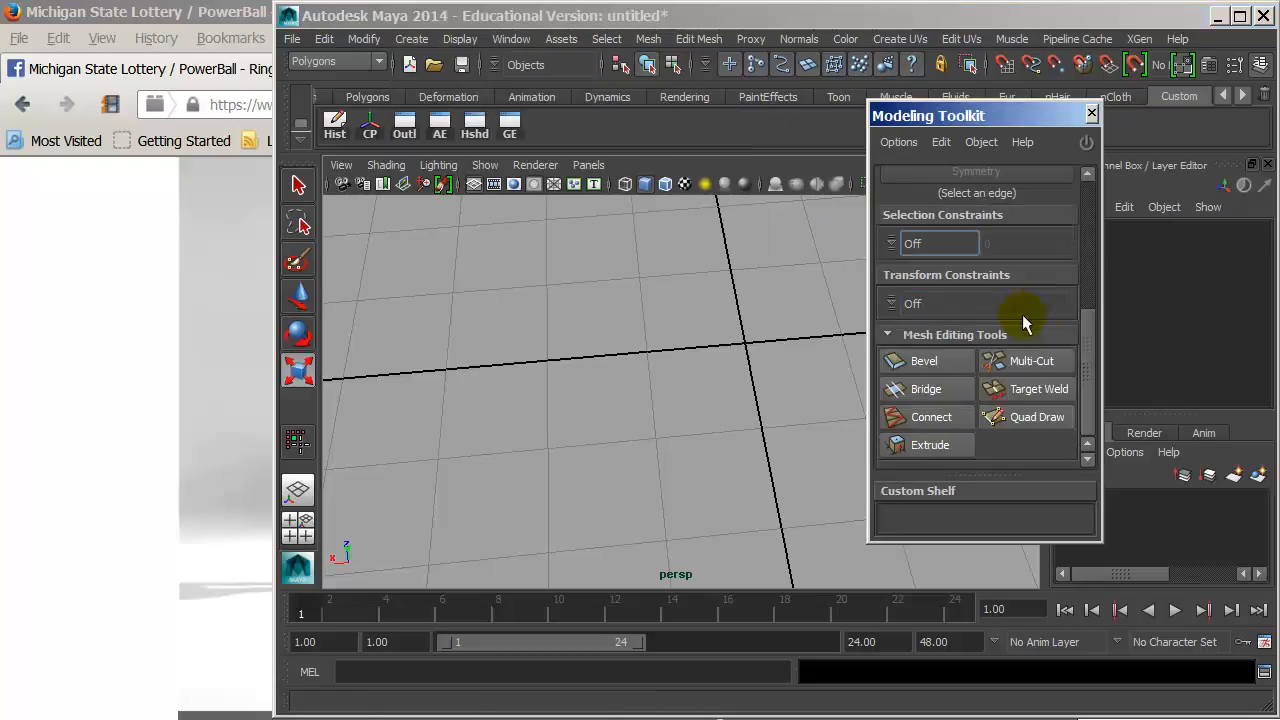
pyautogui.click(893, 304)
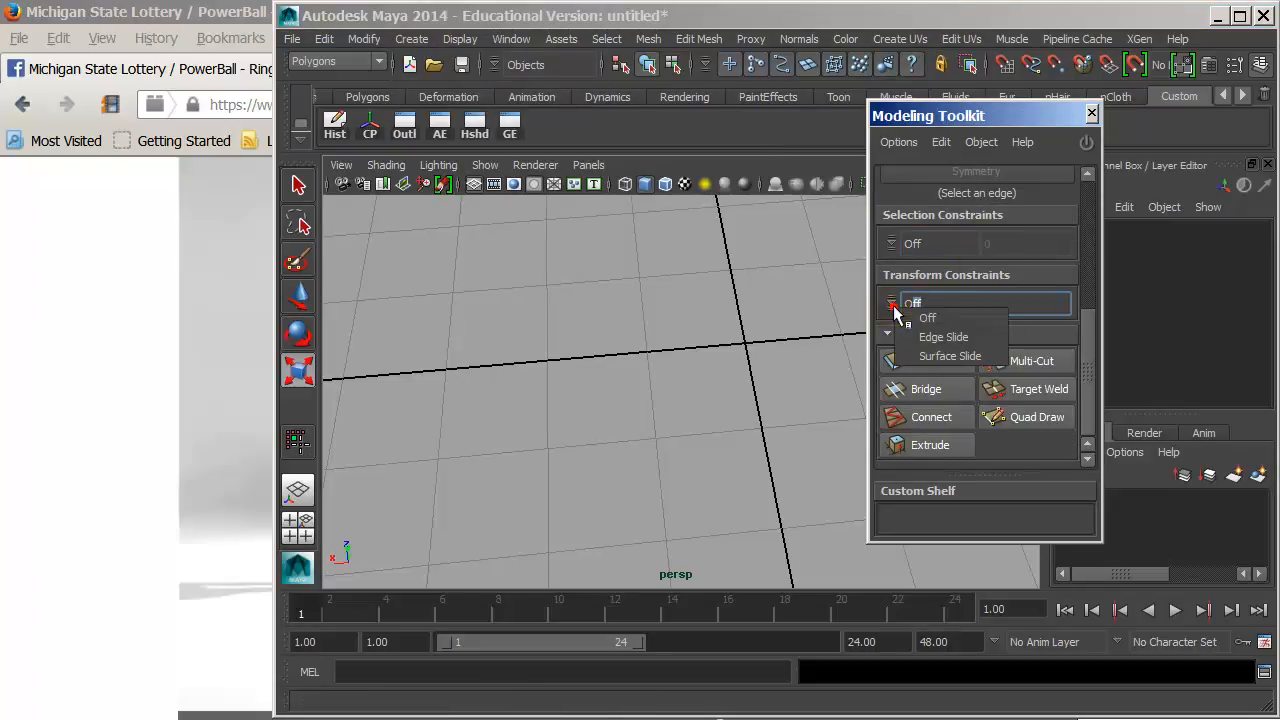
pyautogui.click(686, 301)
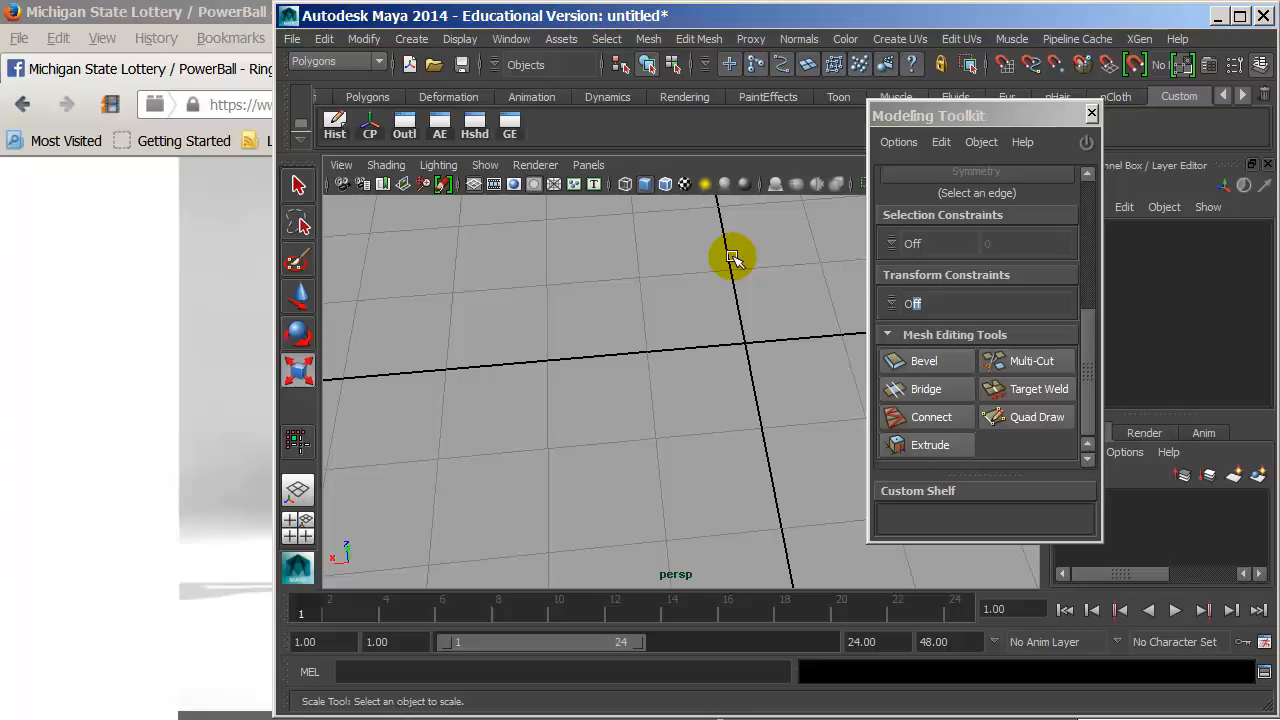
# - Dock the Modeling Toolkit again and hide it to bring back the Channel Box
pyautogui.click(1089, 115)
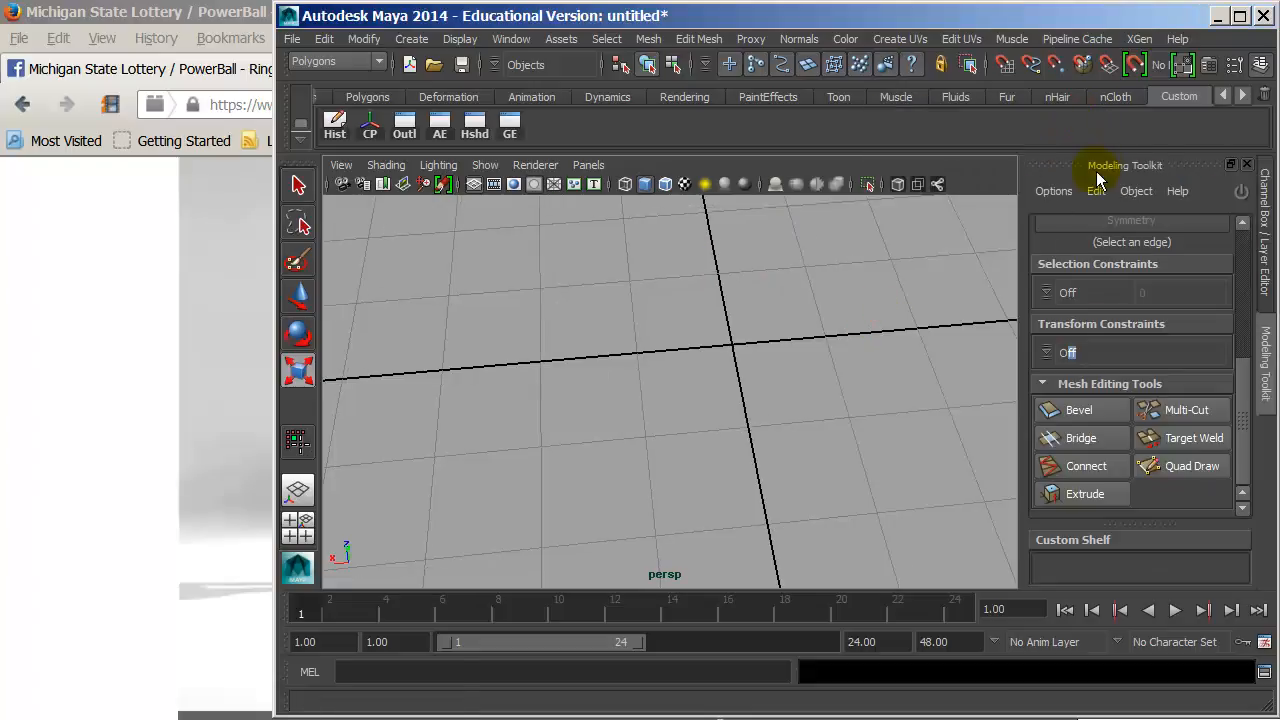
pyautogui.moveTo(1102, 163); pyautogui.dragTo(1027, 184)
pyautogui.click(1175, 186)
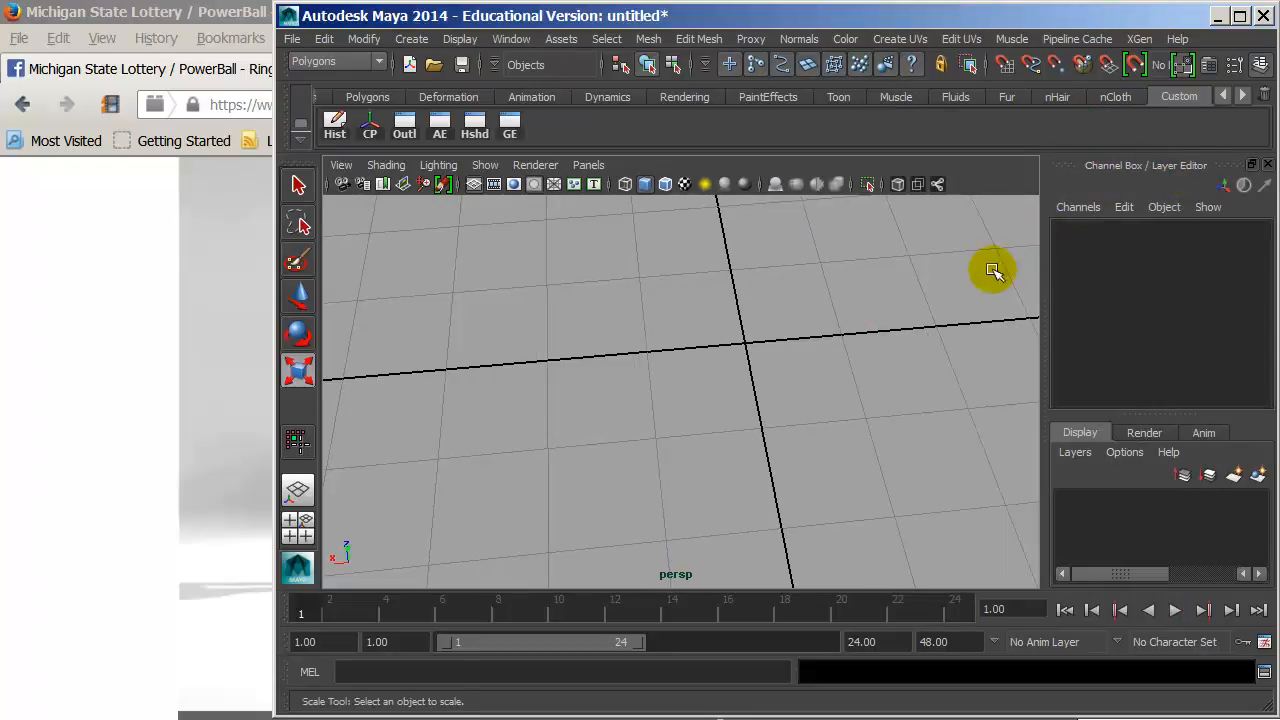
pyautogui.click(900, 38)
pyautogui.moveTo(748, 50)
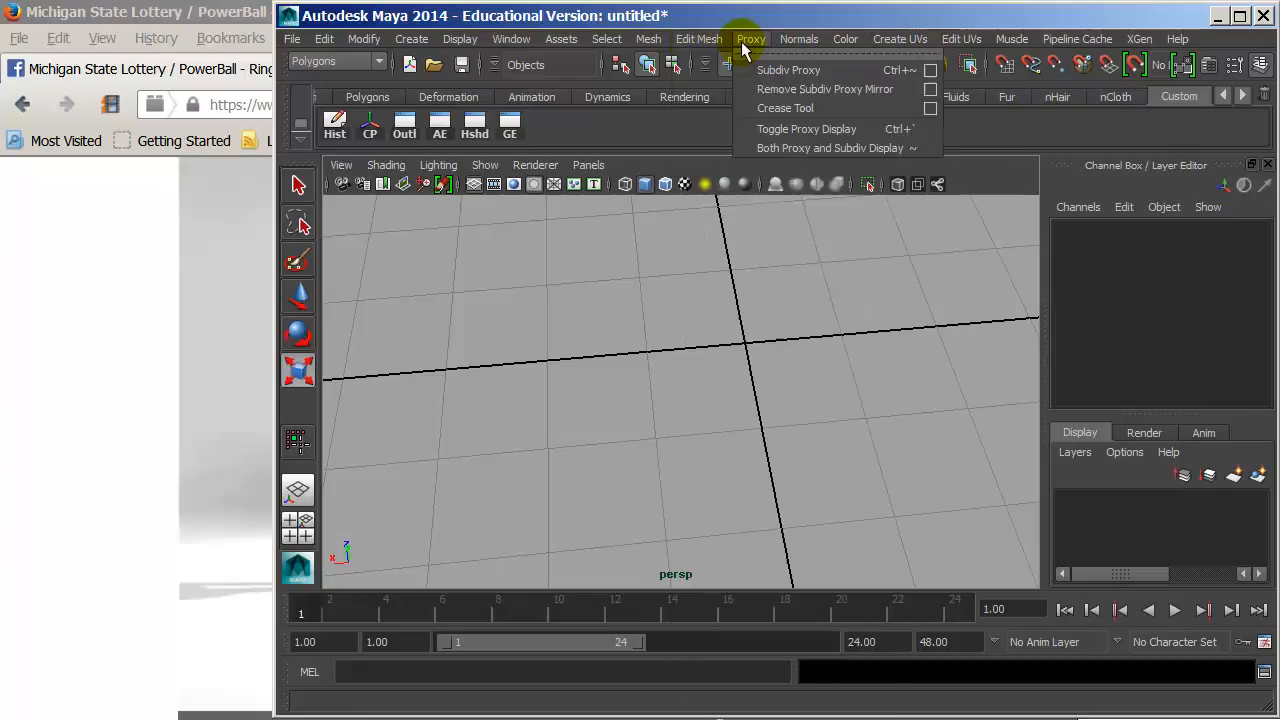
pyautogui.moveTo(1081, 50)
pyautogui.moveTo(645, 45)
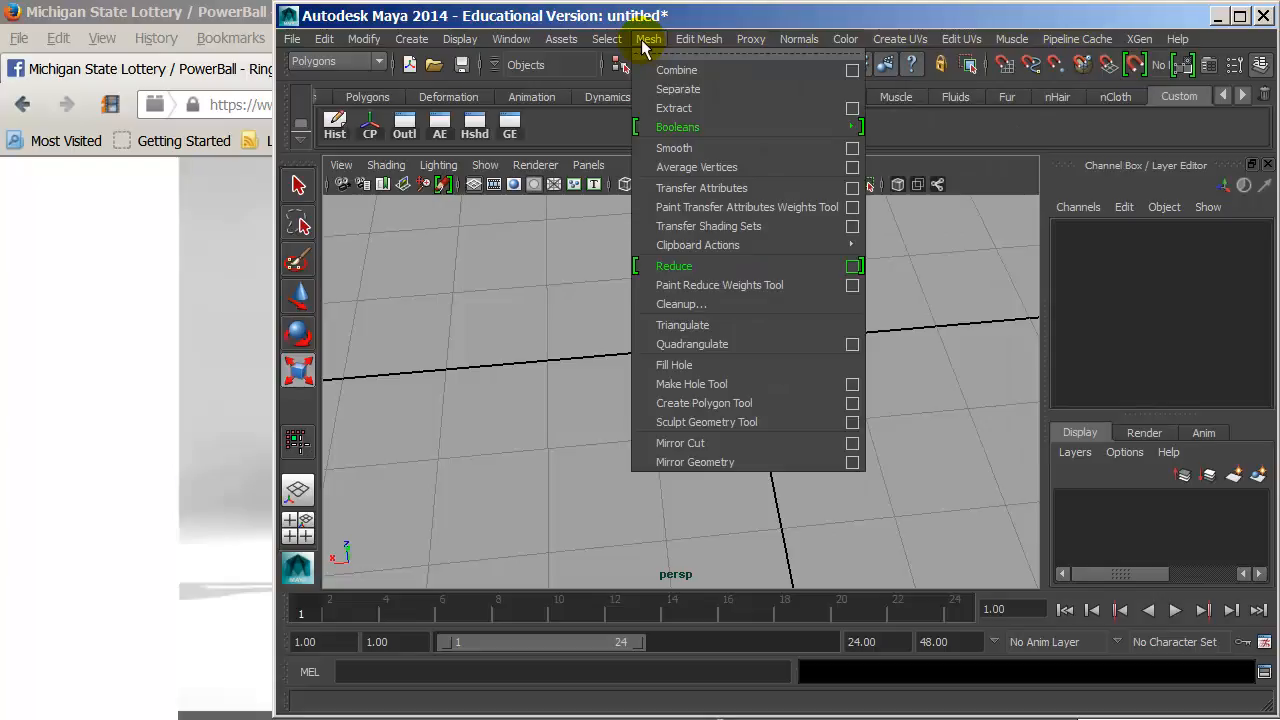
pyautogui.click(950, 524)
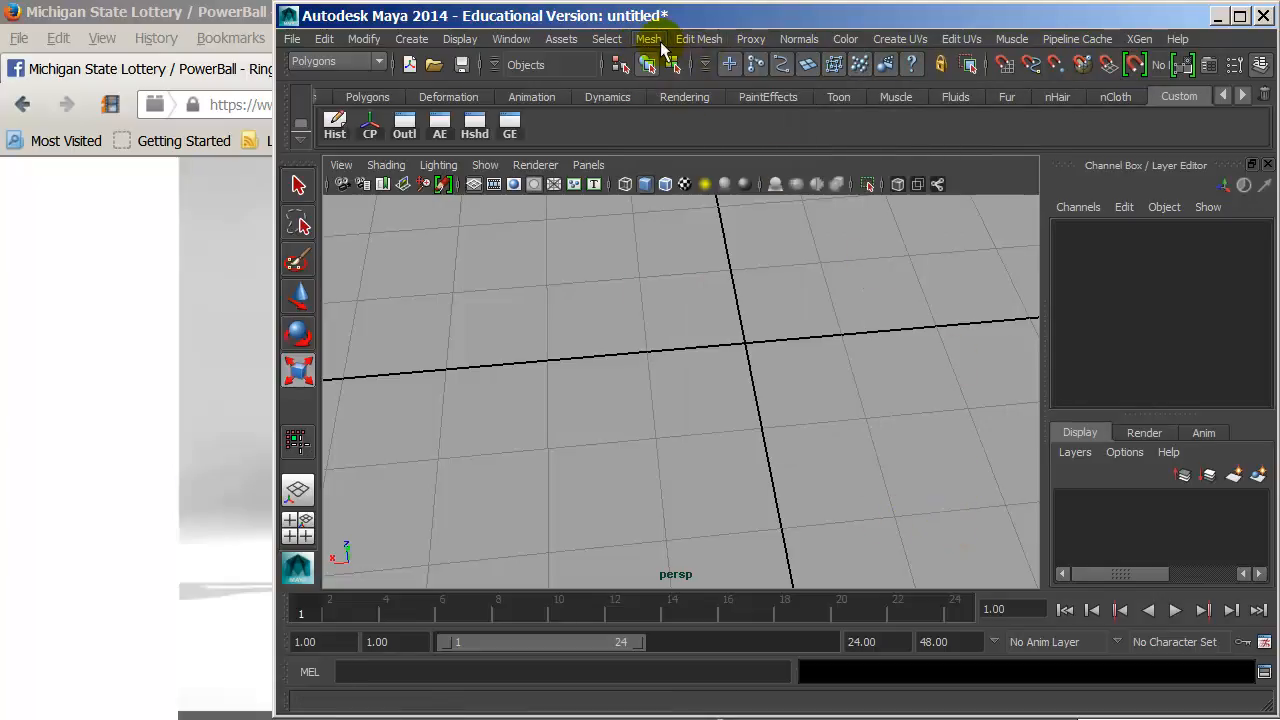
# - Detach the XGen menu to review its commands, and close it again
pyautogui.click(1128, 46)
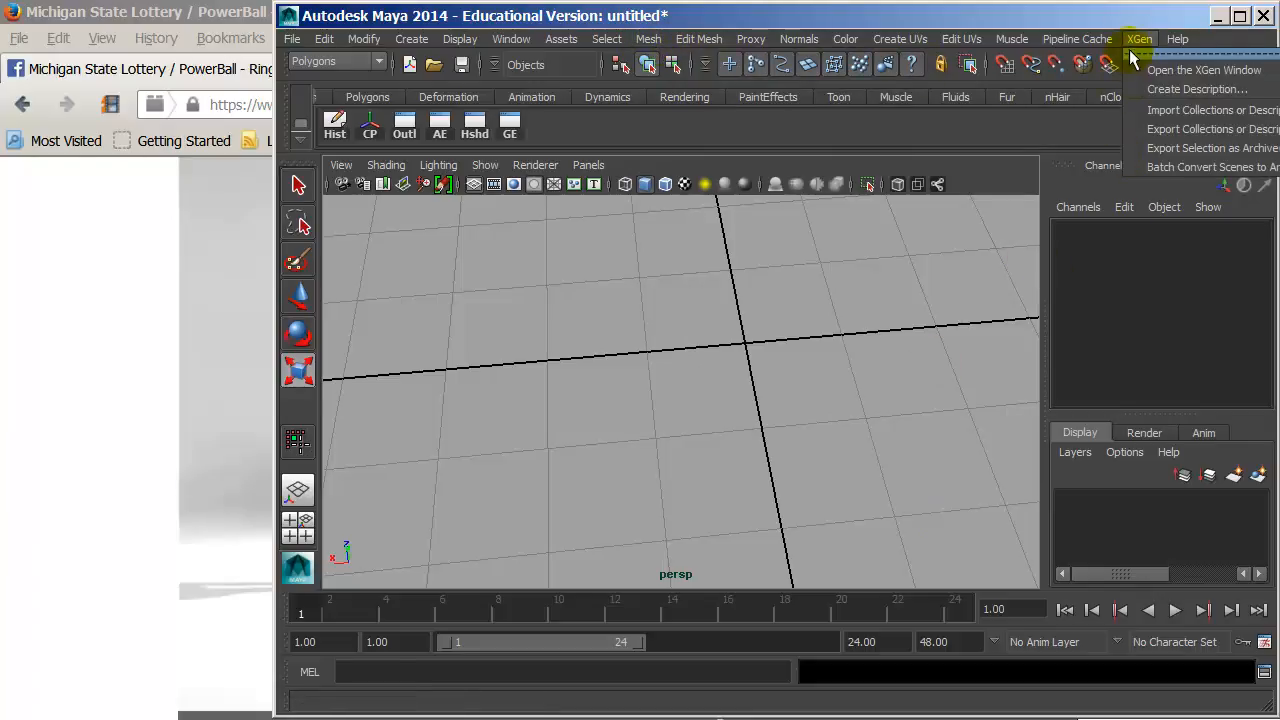
pyautogui.click(1200, 52)
pyautogui.moveTo(1205, 52); pyautogui.dragTo(469, 308)
pyautogui.click(601, 296)
# - Switch to Firefox, search Google for "xgen maya" and reposition the restored browser window over the Maya window
pyautogui.hotkey('alt', 'Tab')
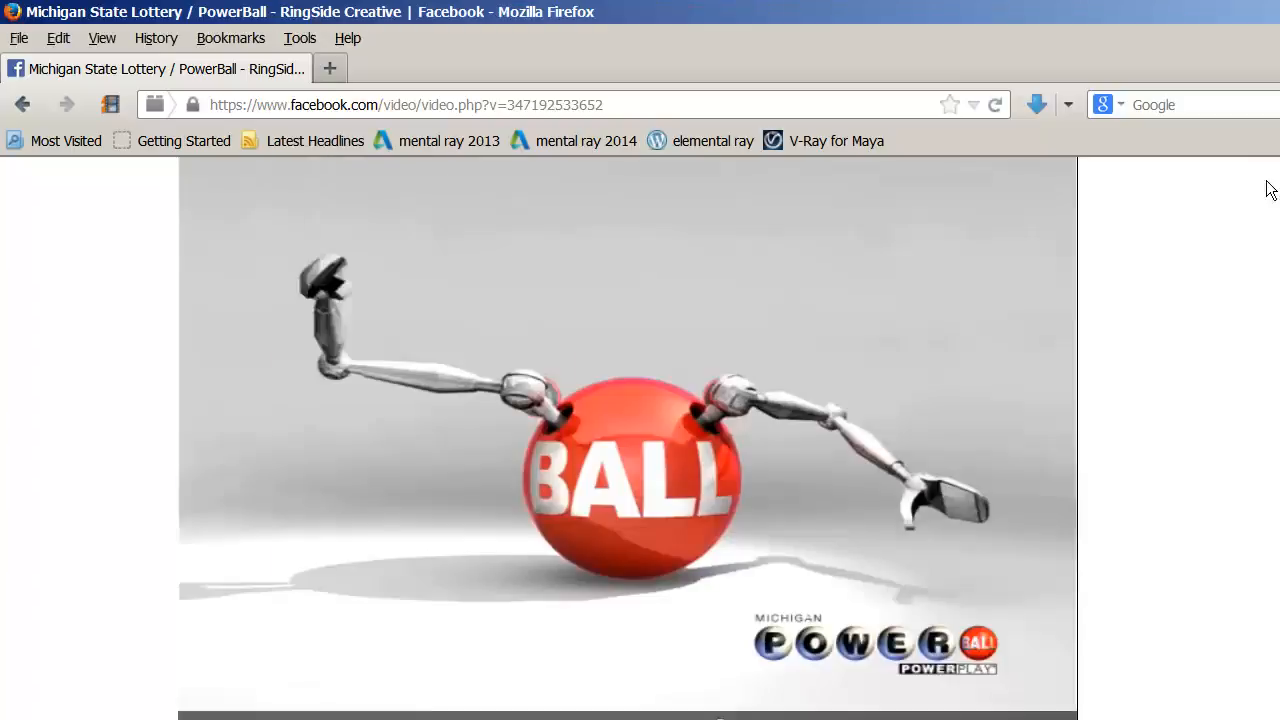
pyautogui.write('xgen maya')
pyautogui.press('Return')
pyautogui.press('super+Down')
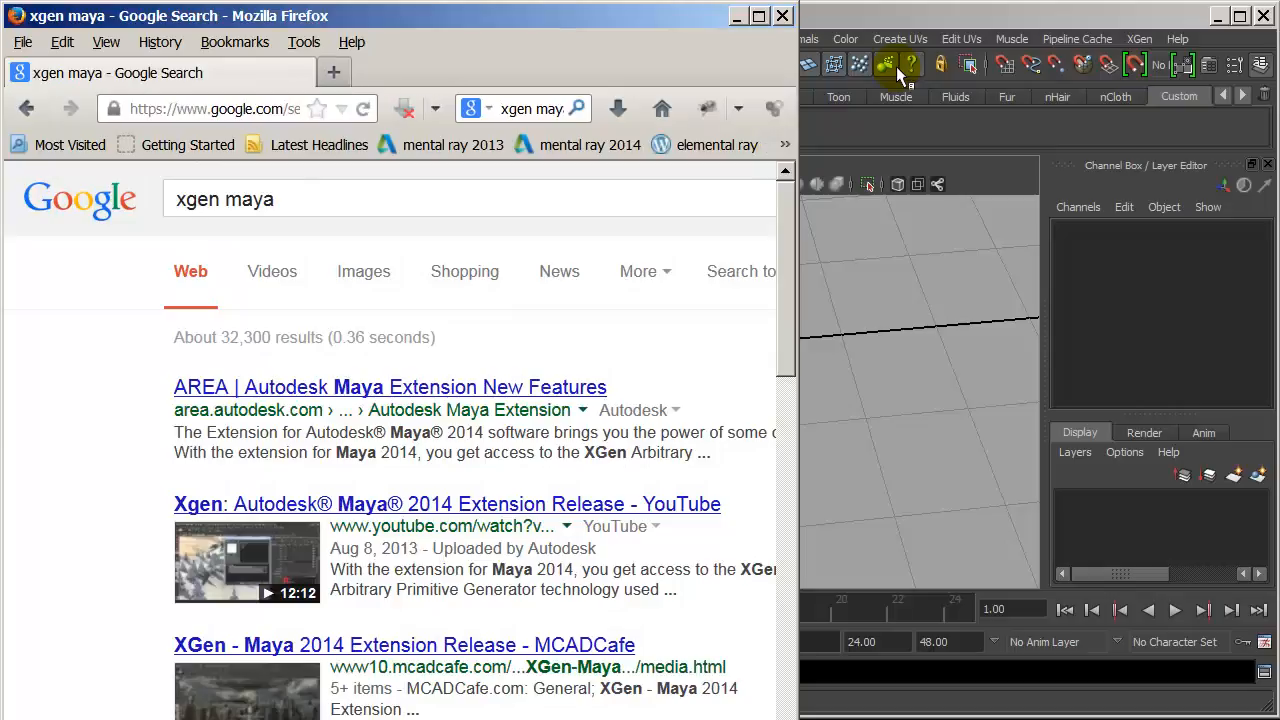
pyautogui.moveTo(634, 11); pyautogui.dragTo(883, 11)
pyautogui.click(908, 366)
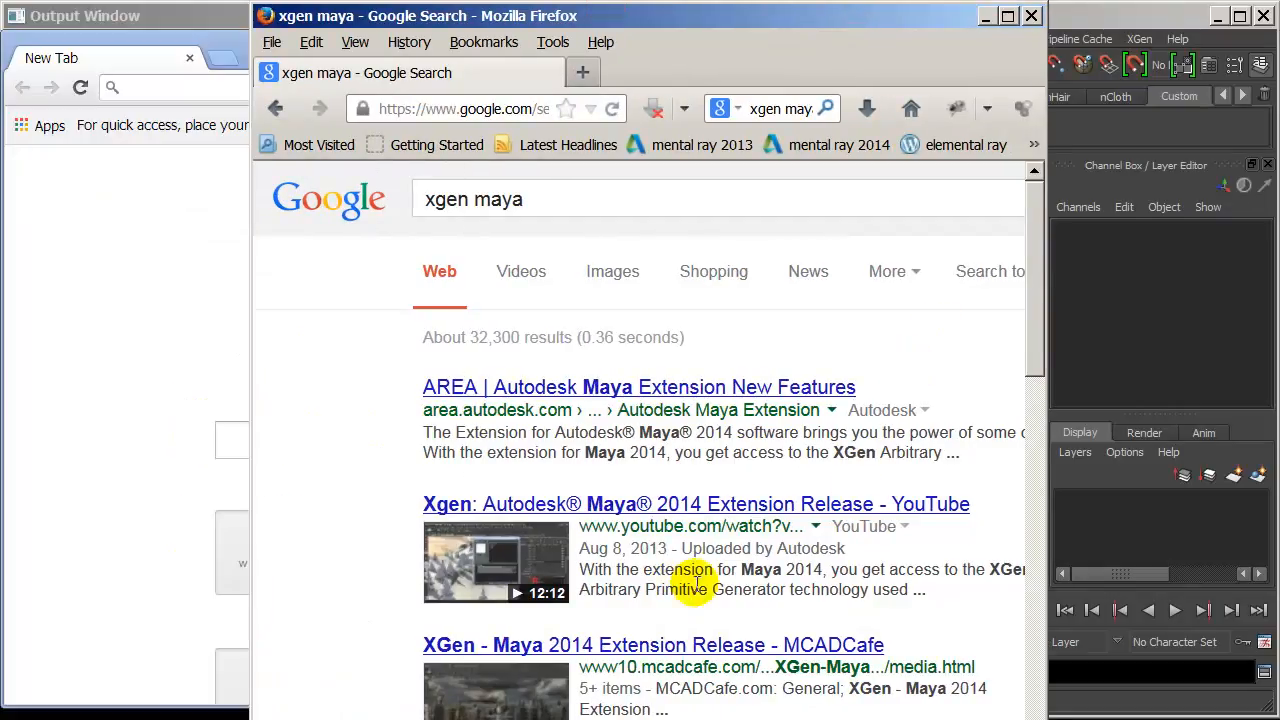
# - Open Autodesk's YouTube video on the Maya 2014 XGen extension, widen the browser window and skip to about 5:36
pyautogui.click(499, 563)
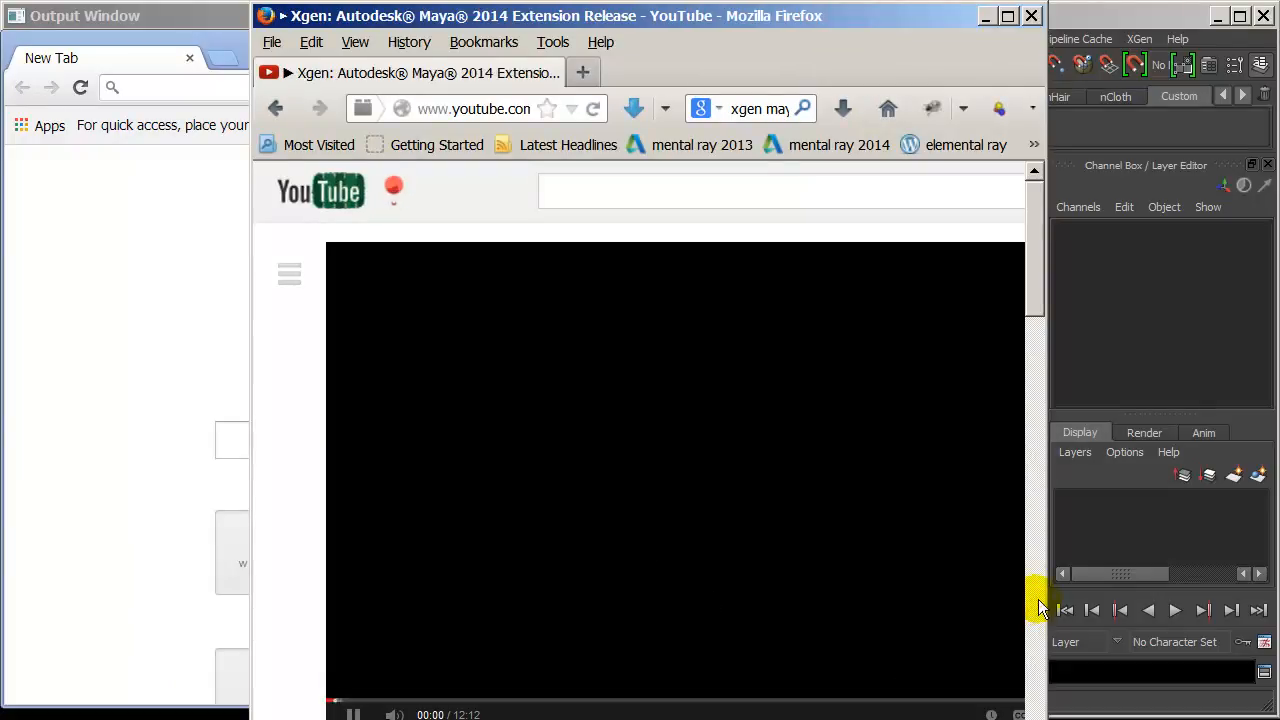
pyautogui.moveTo(1045, 598); pyautogui.dragTo(1207, 598)
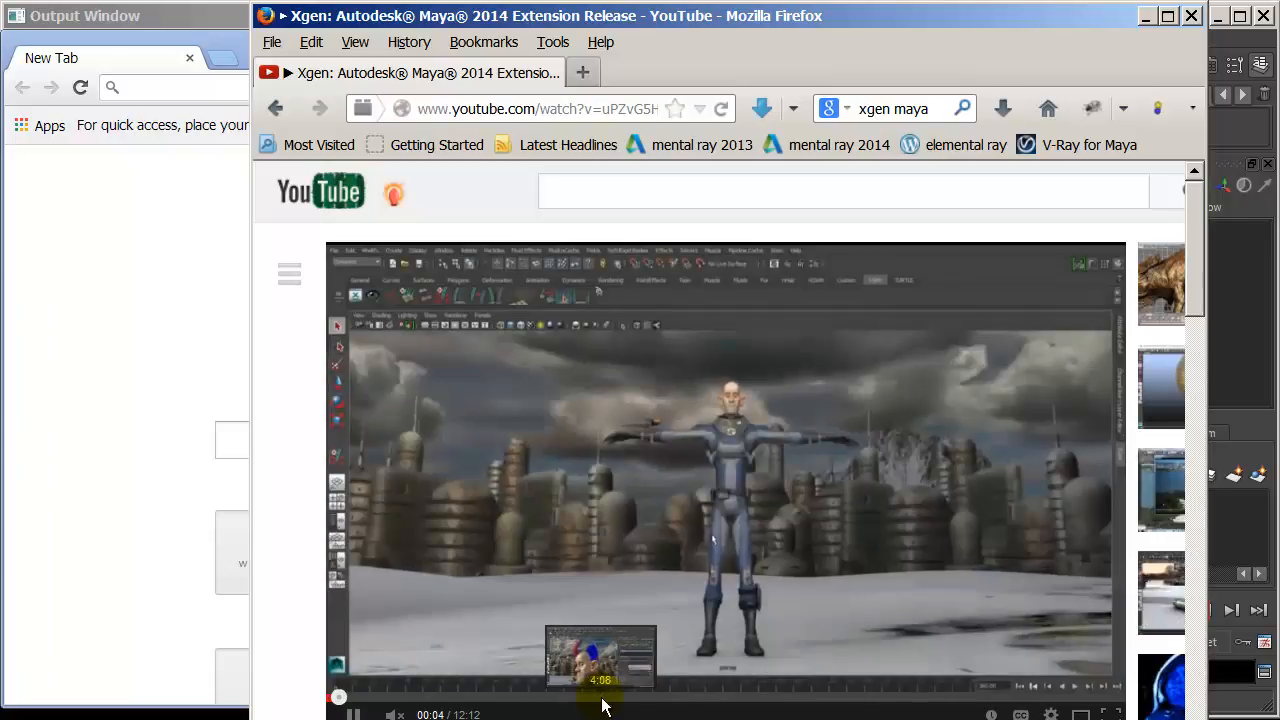
pyautogui.click(695, 698)
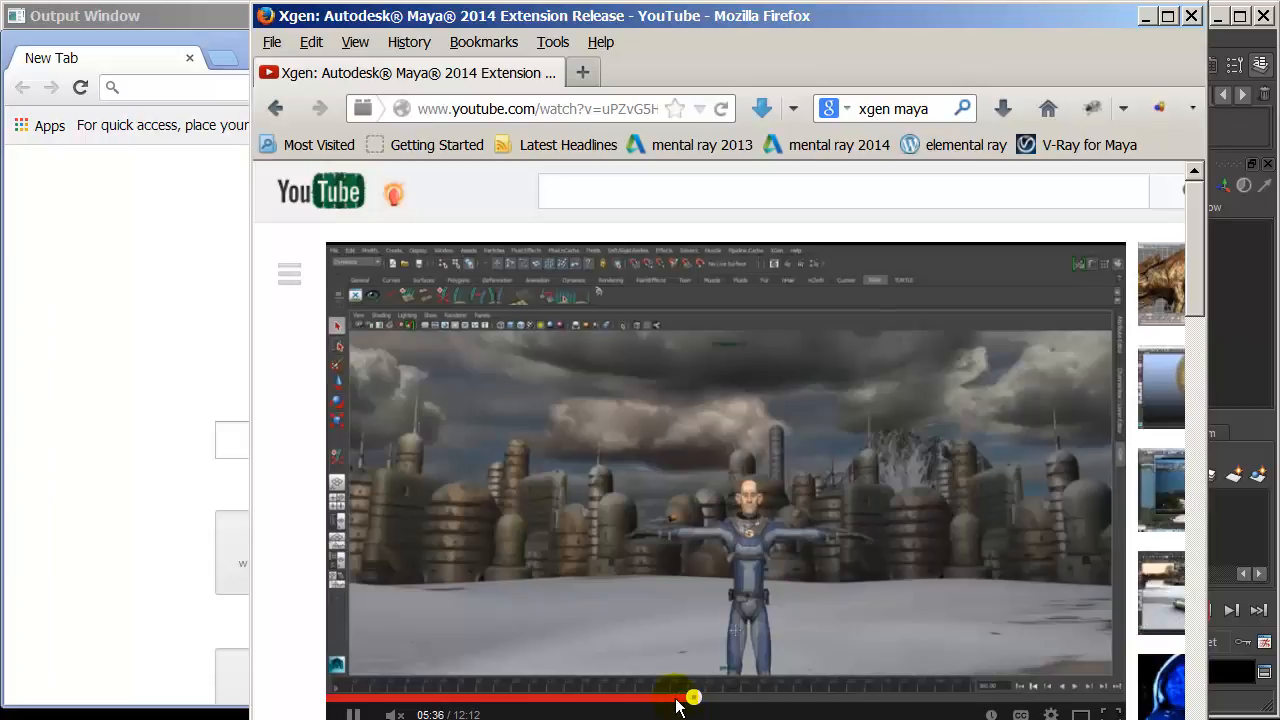
# - Reload the XGen video page and resume watching from about 5:28
pyautogui.click(492, 111)
pyautogui.press('Return')
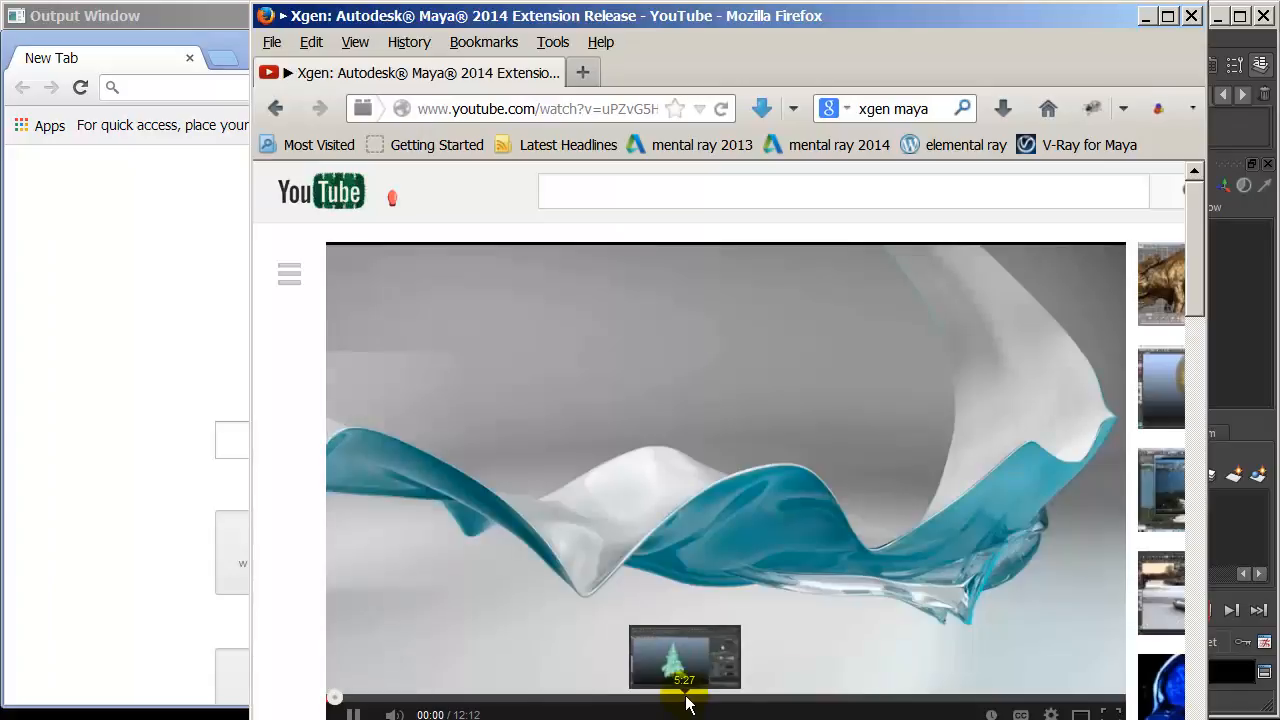
pyautogui.click(687, 697)
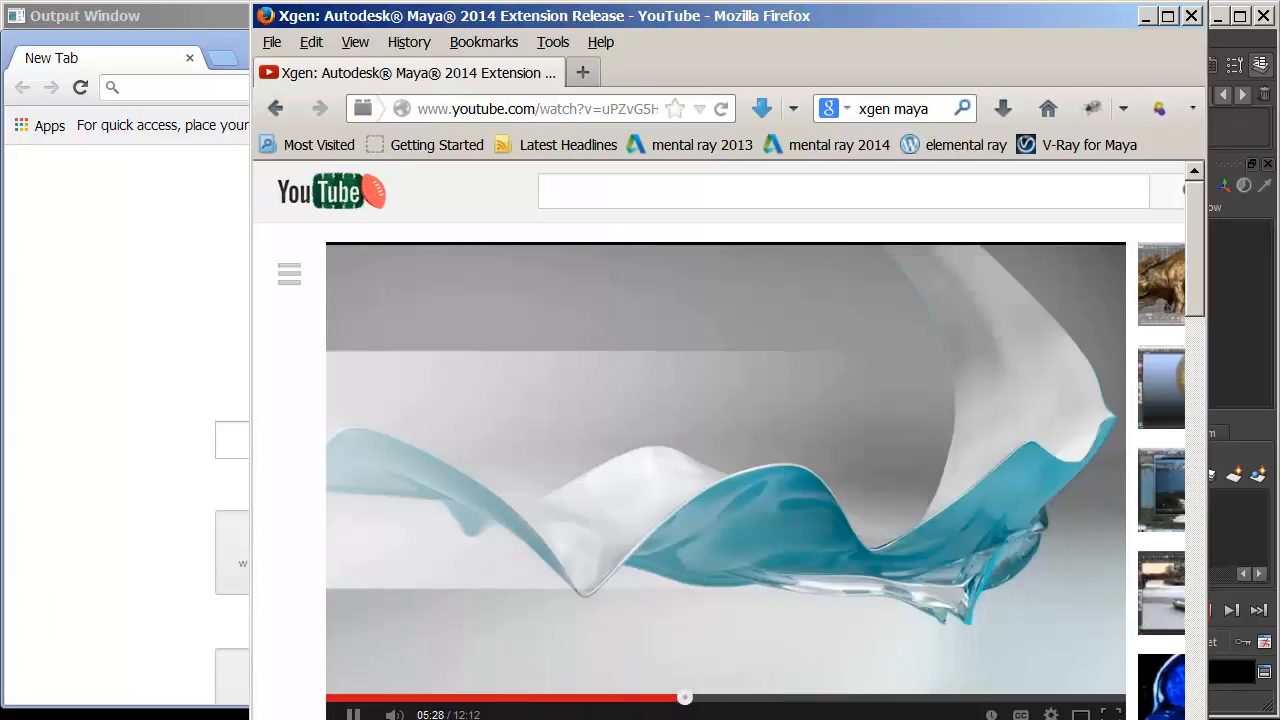
pyautogui.click(346, 715)
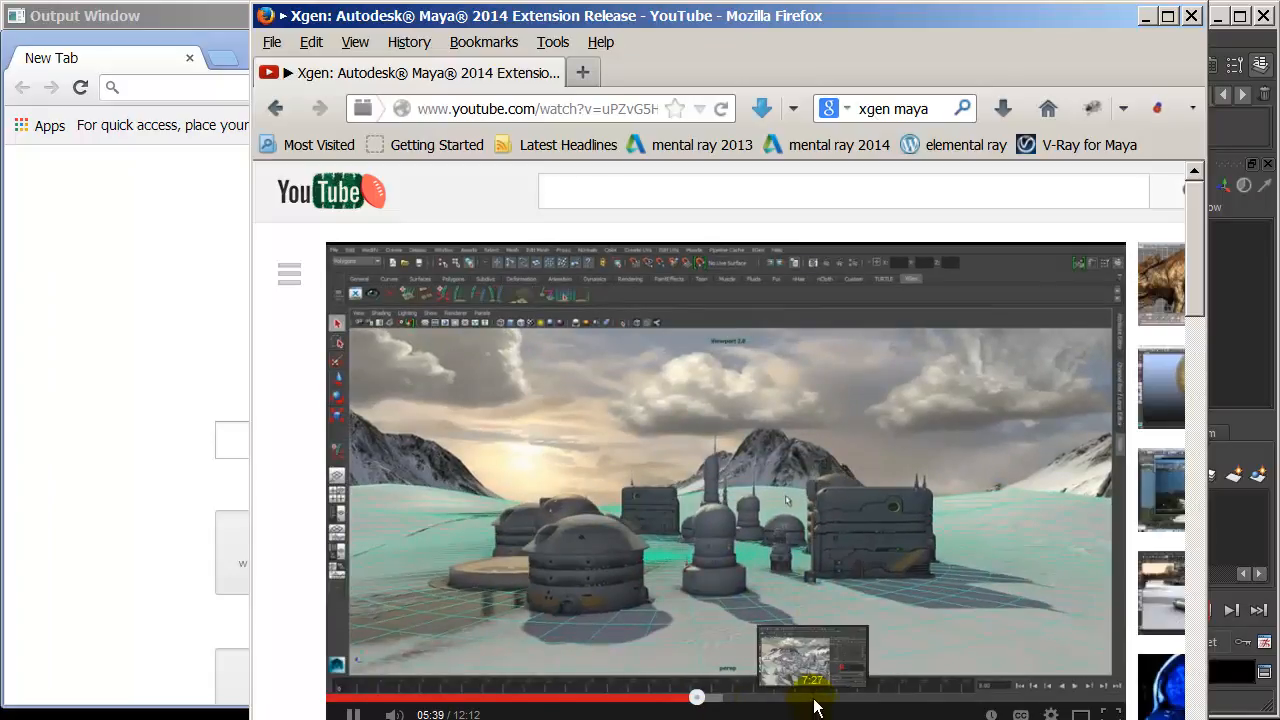
# - Skip the video to about 7:27, pause on the snowy forest scene to examine it, and resume playback
pyautogui.click(812, 697)
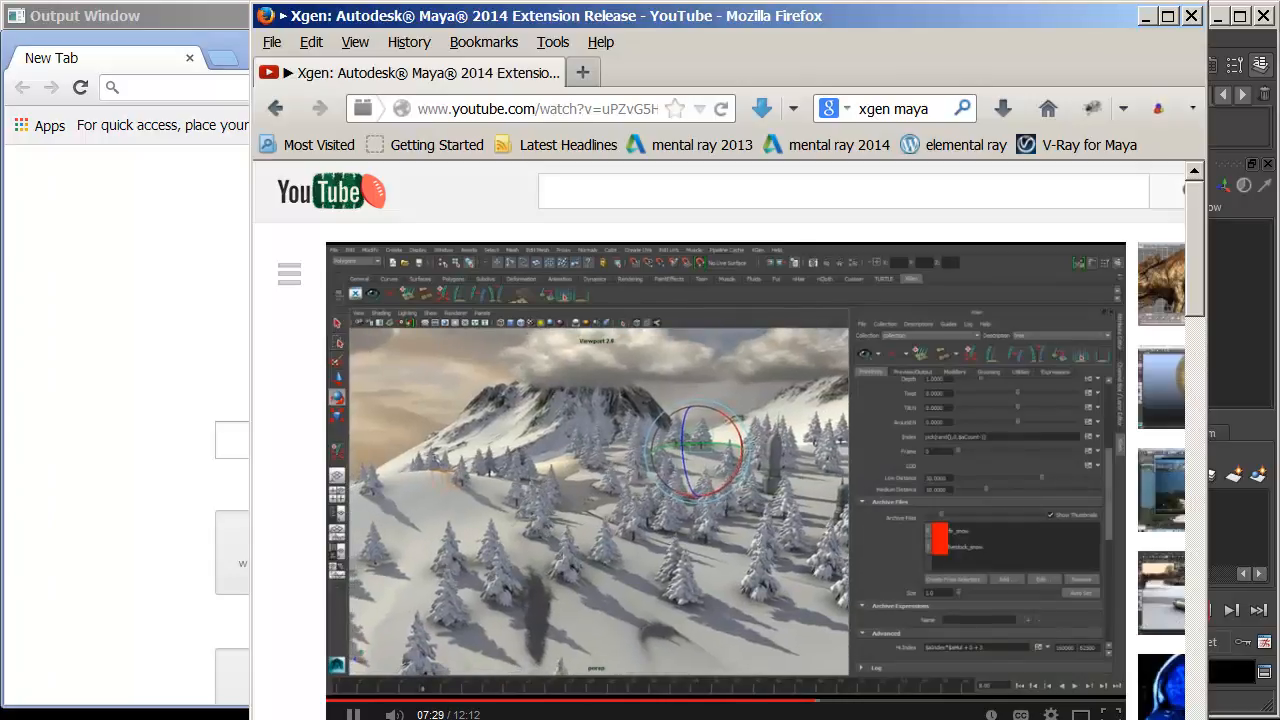
pyautogui.click(878, 385)
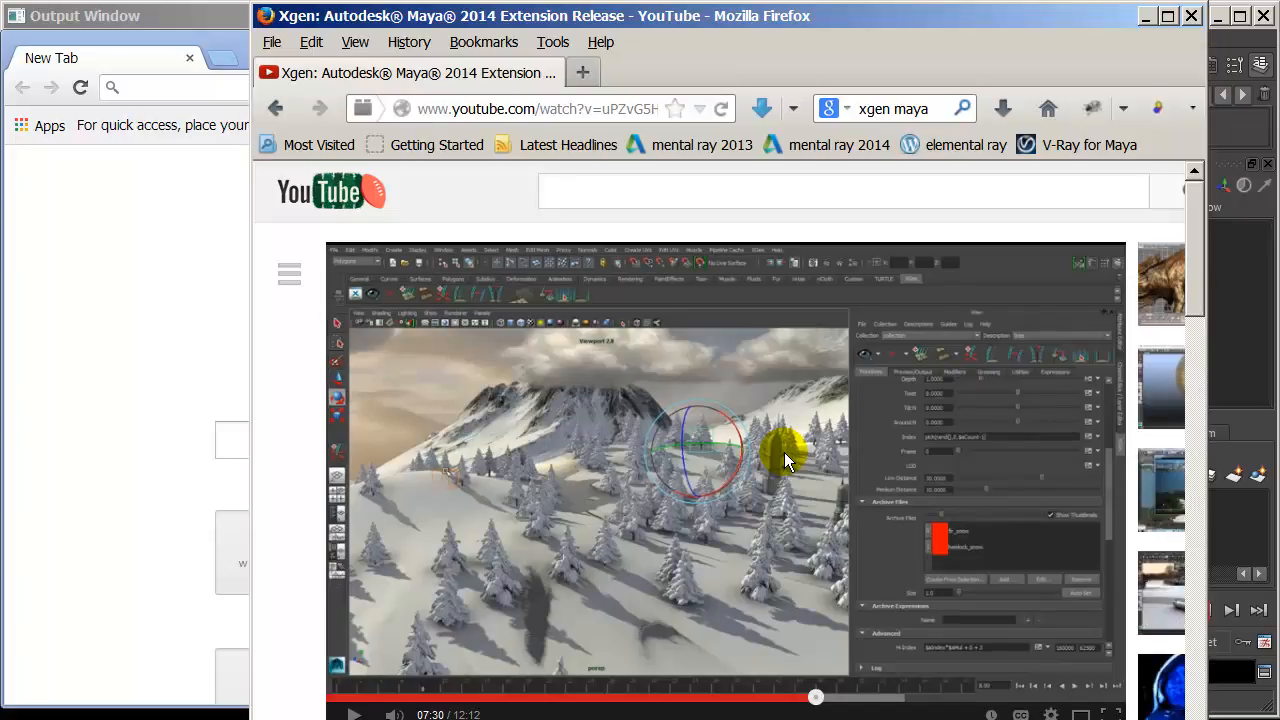
pyautogui.click(766, 535)
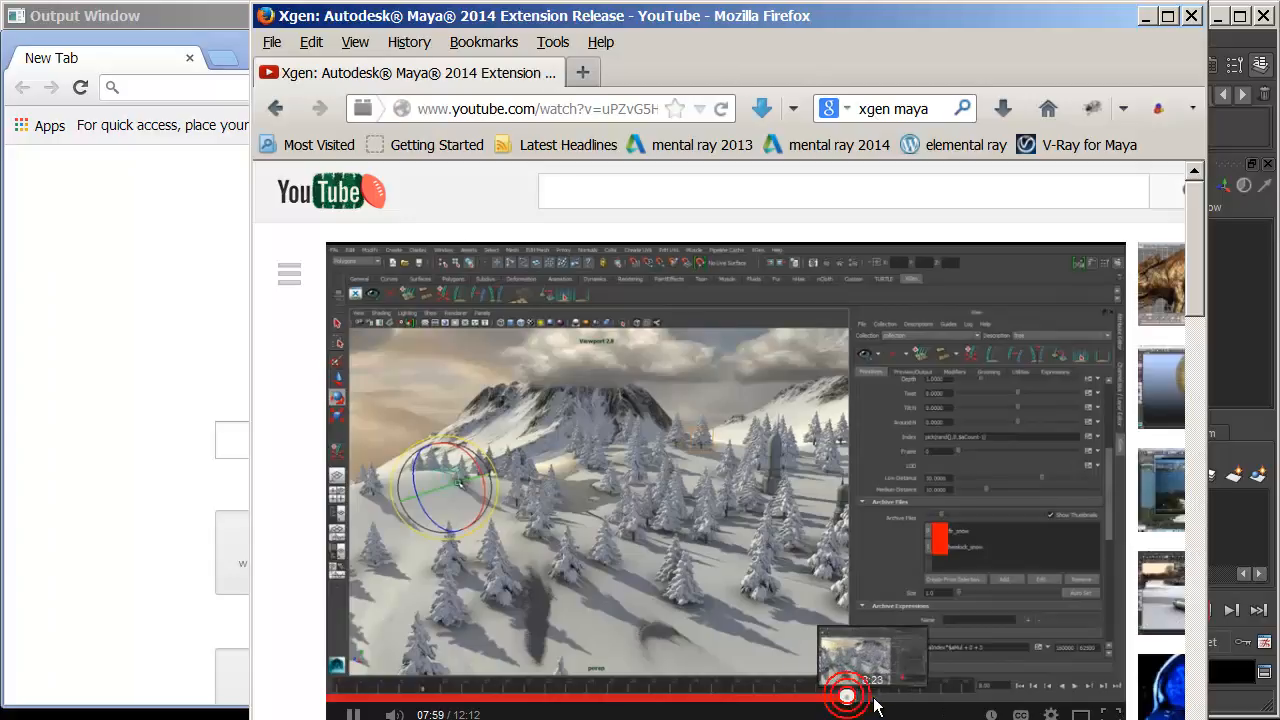
# - Skim the rest of the forest demonstration by skipping to about 7:59, 8:38, 10:03 and 11:05
pyautogui.click(848, 697)
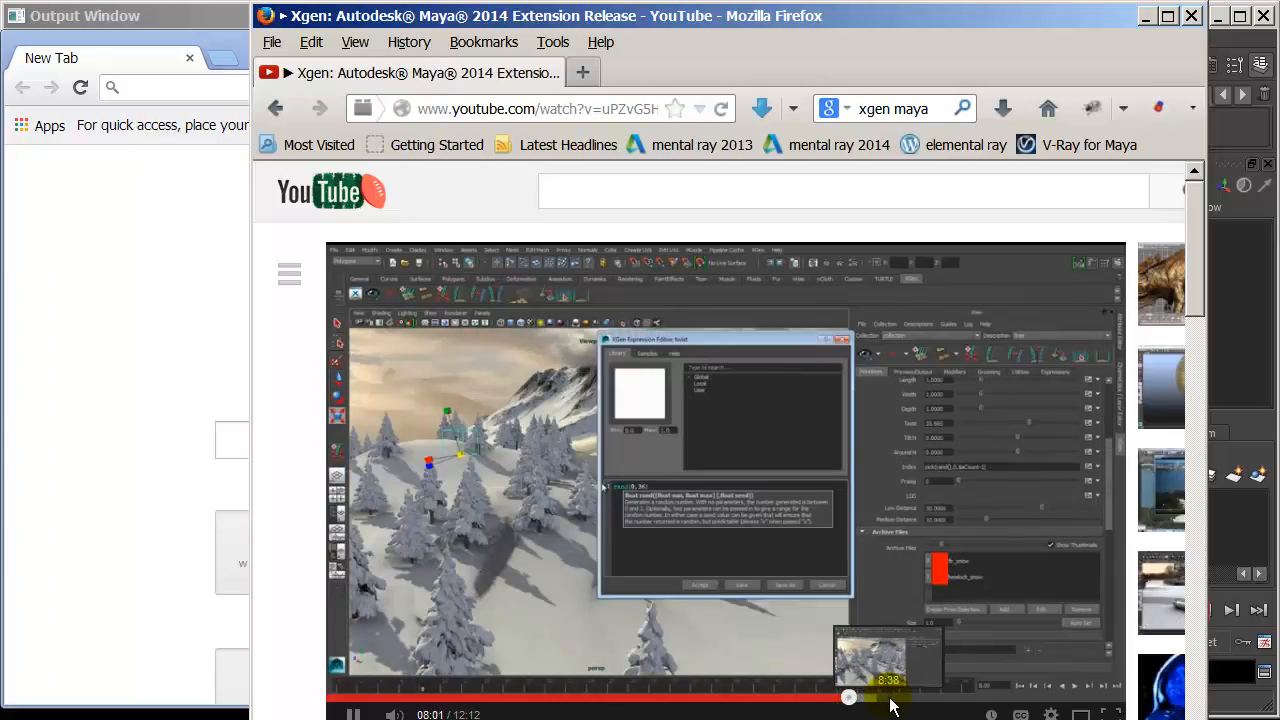
pyautogui.click(889, 697)
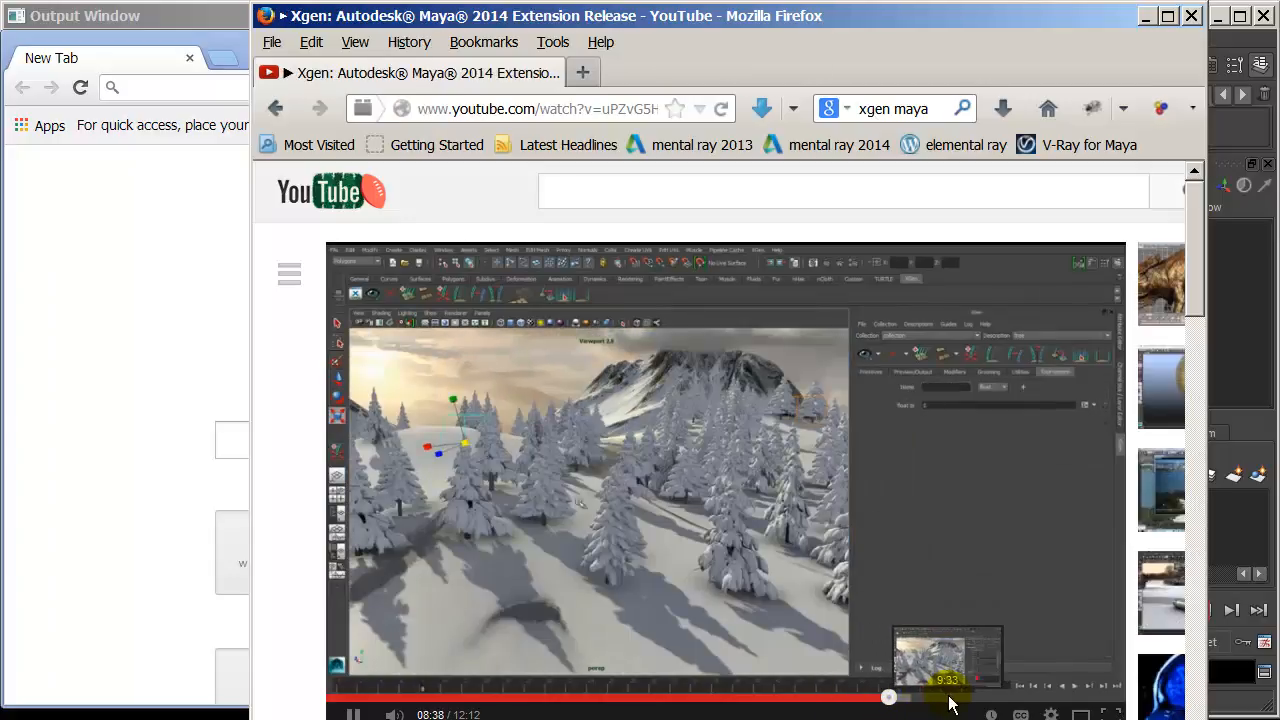
pyautogui.click(980, 697)
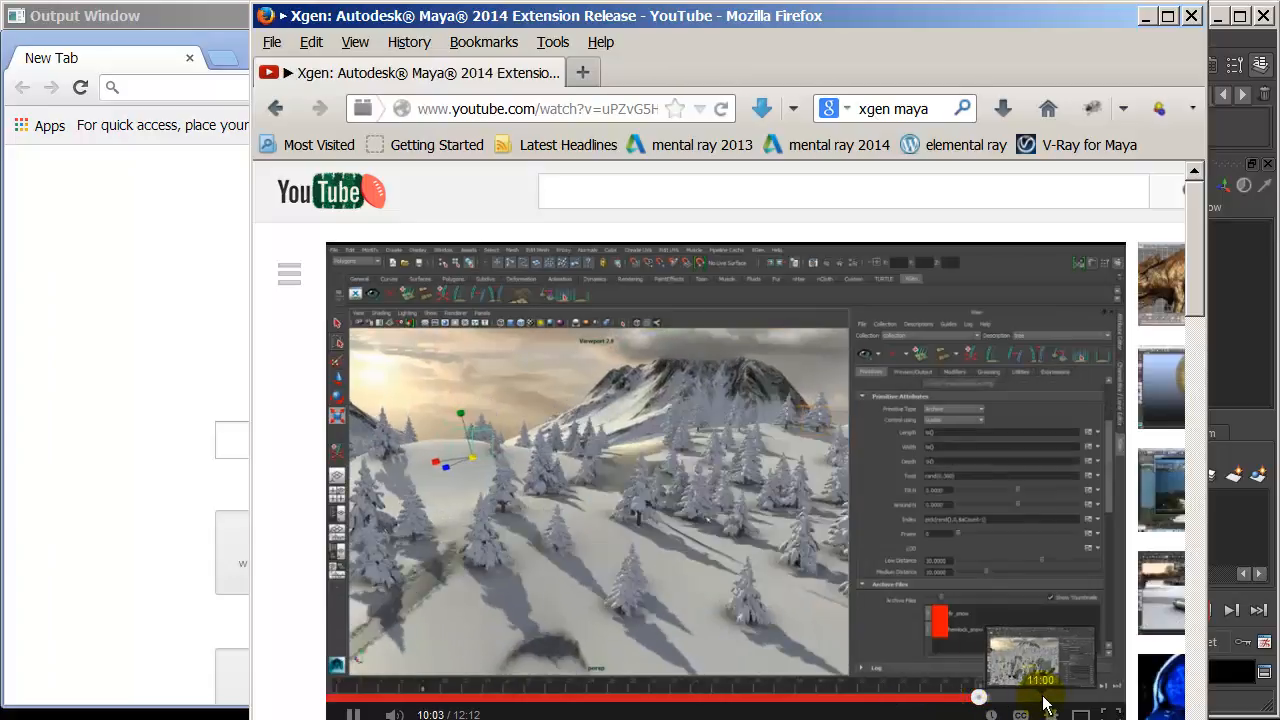
pyautogui.click(1048, 697)
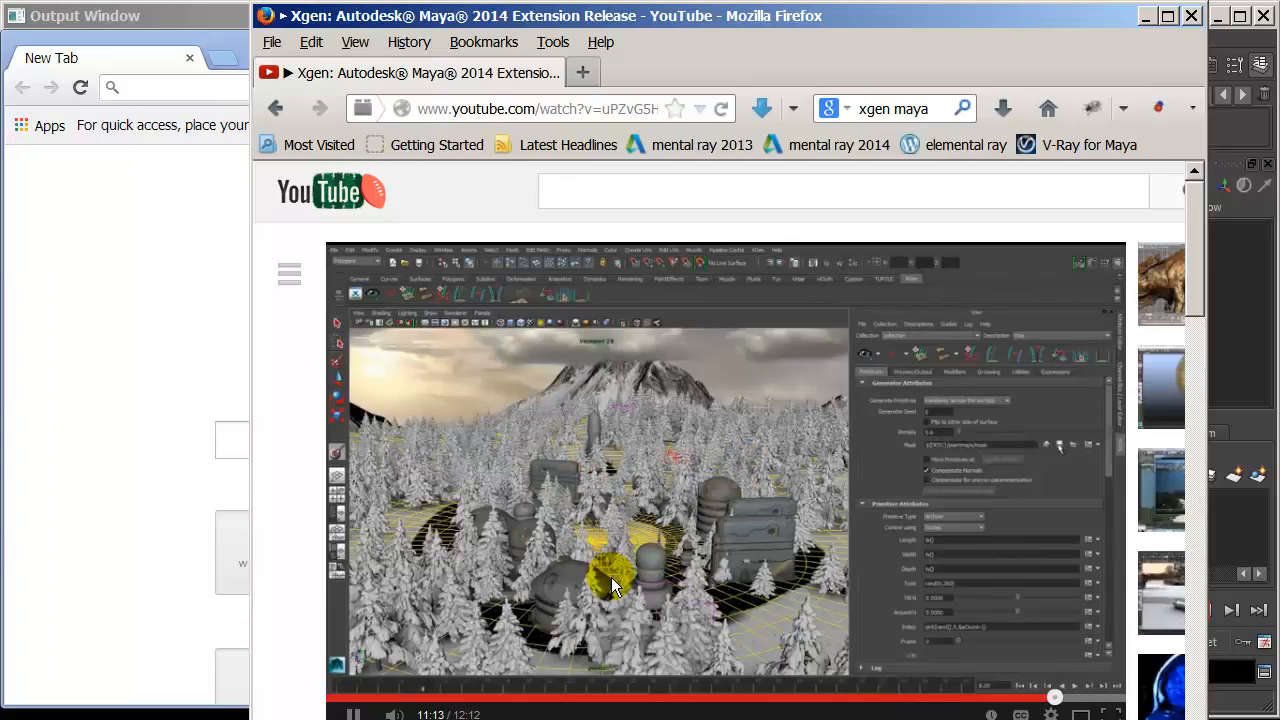
# - Go back to the video's hair grooming section and view it at about 2:21, 2:53 and 3:36
pyautogui.click(484, 699)
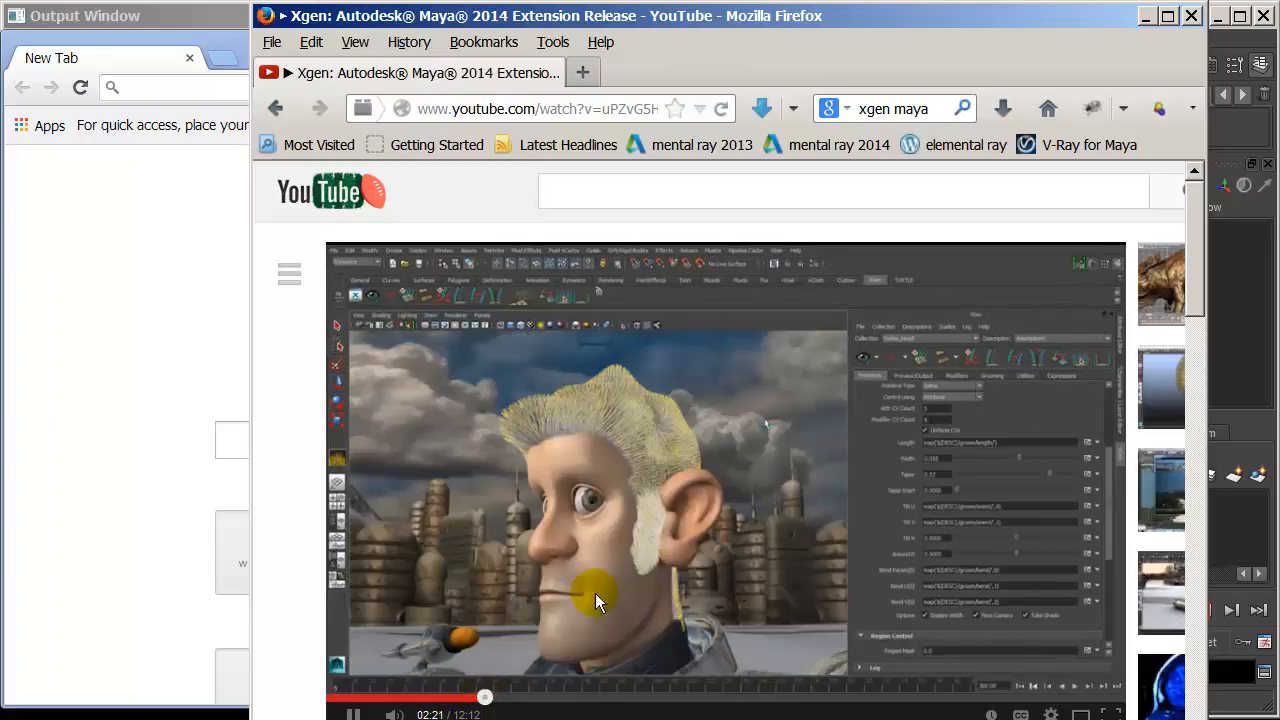
pyautogui.click(521, 699)
pyautogui.click(566, 699)
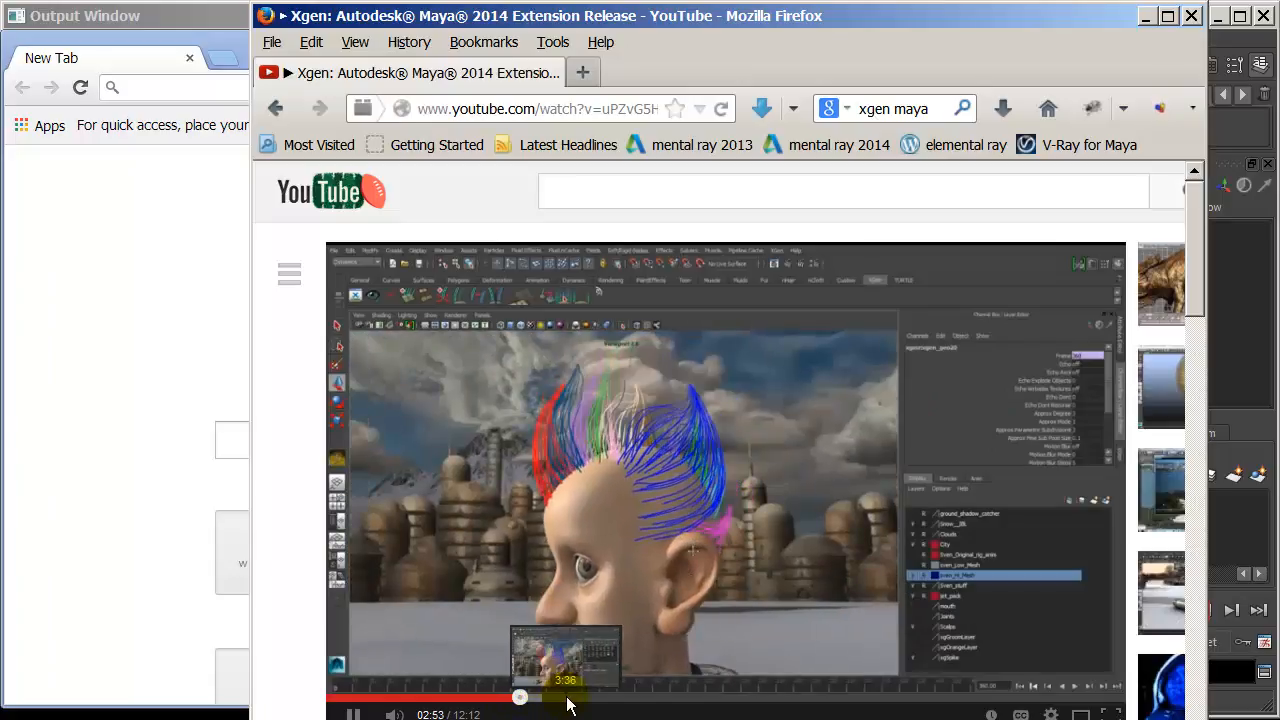